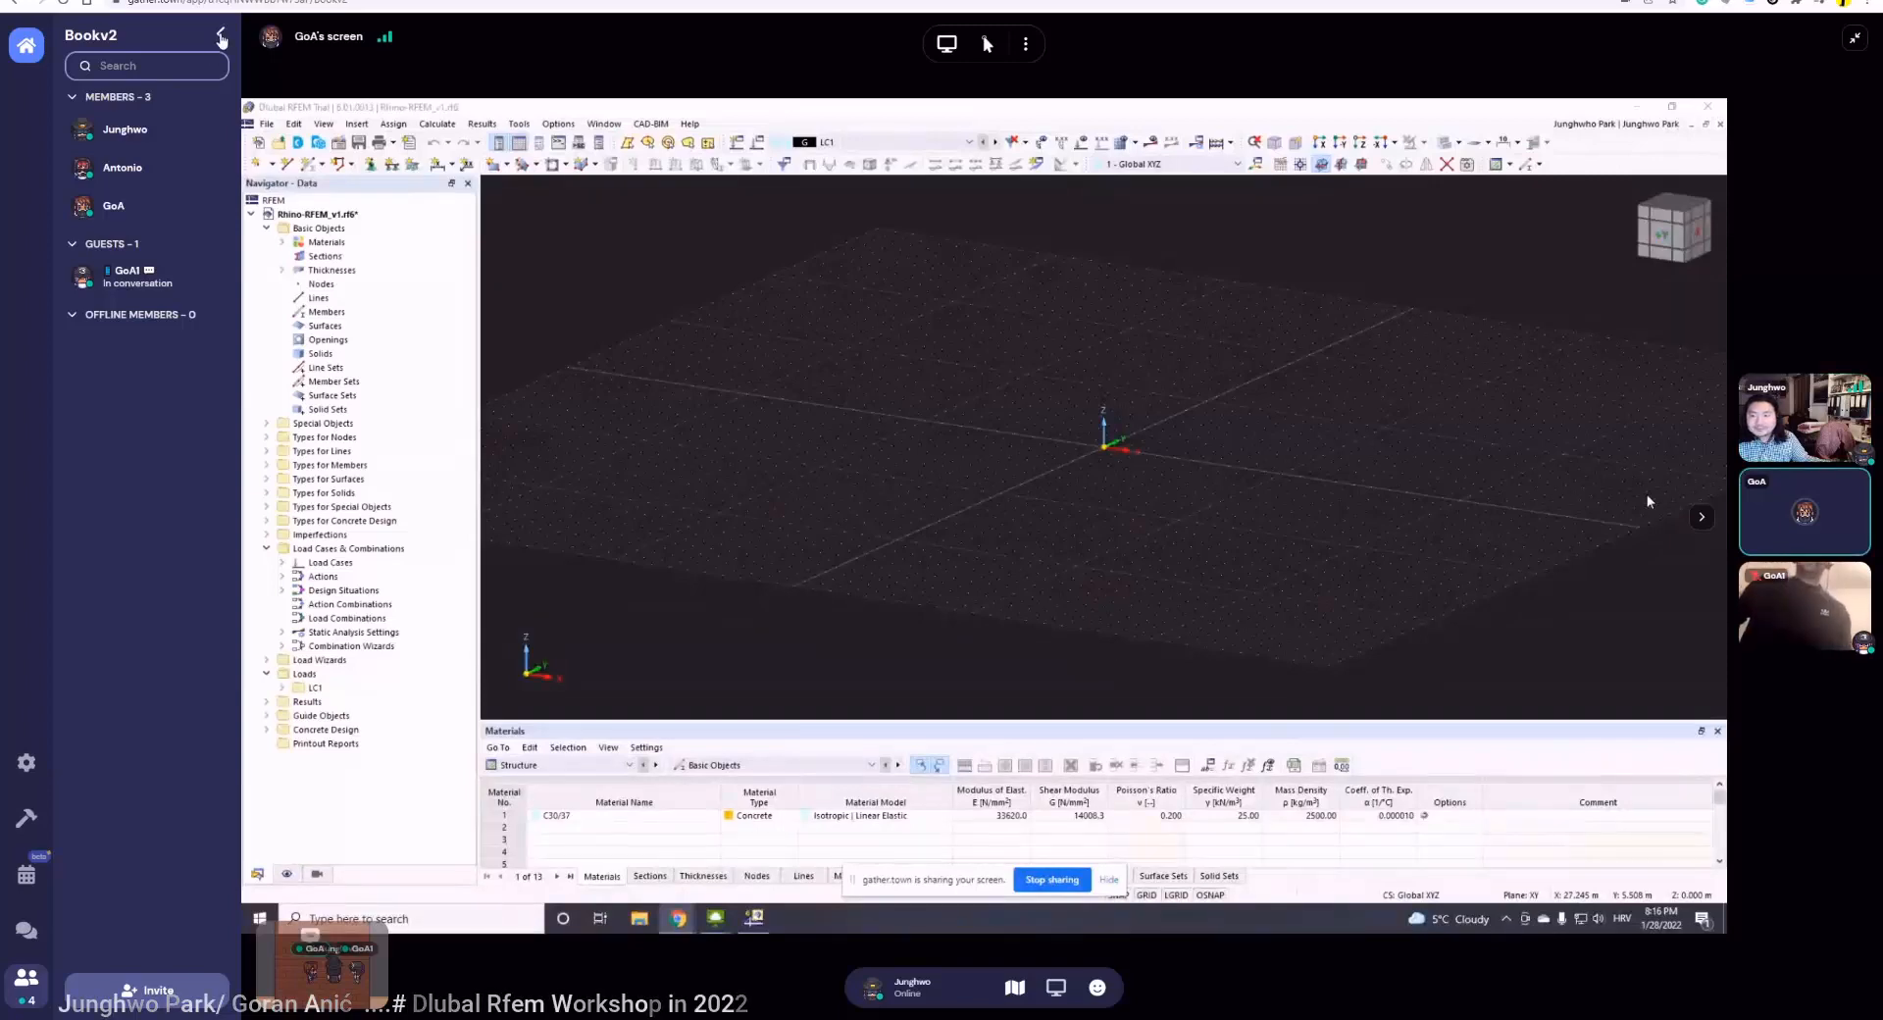
- Collapse the meeting's member list and hide the screen-sharing notice
left_click(220, 36)
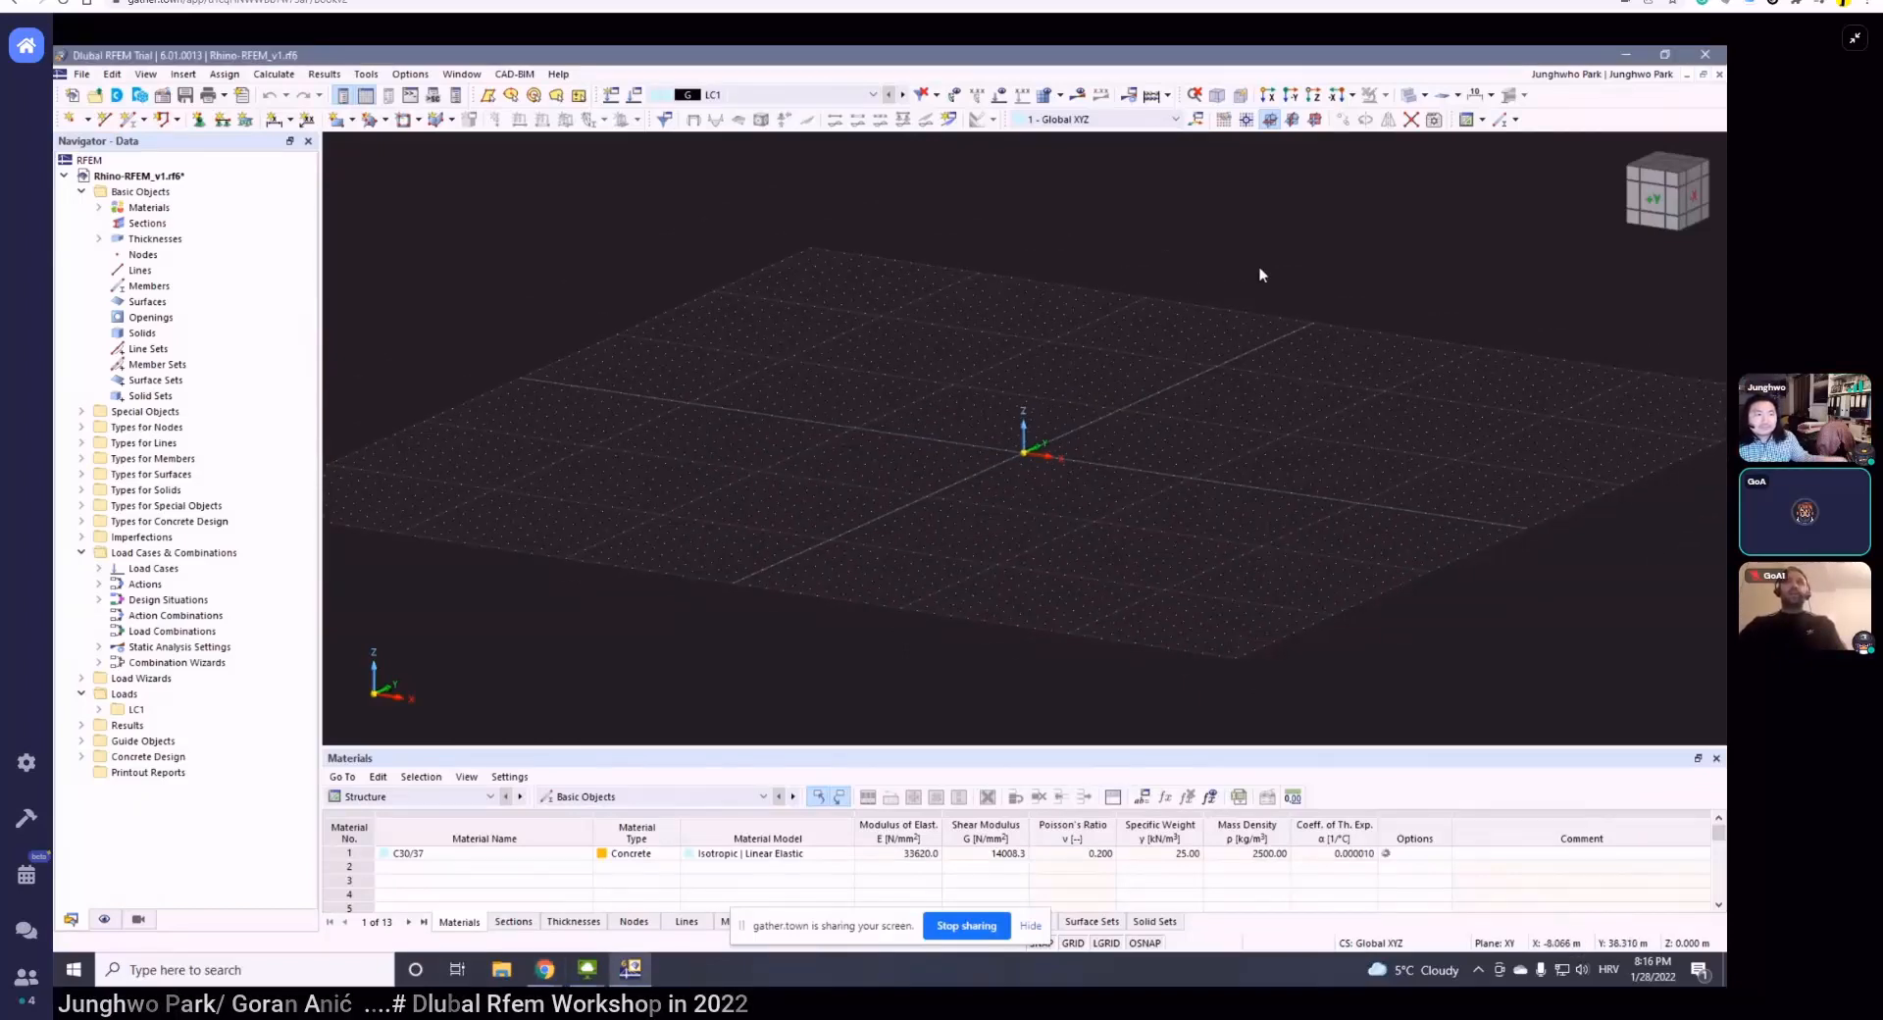
right_click(1849, 132)
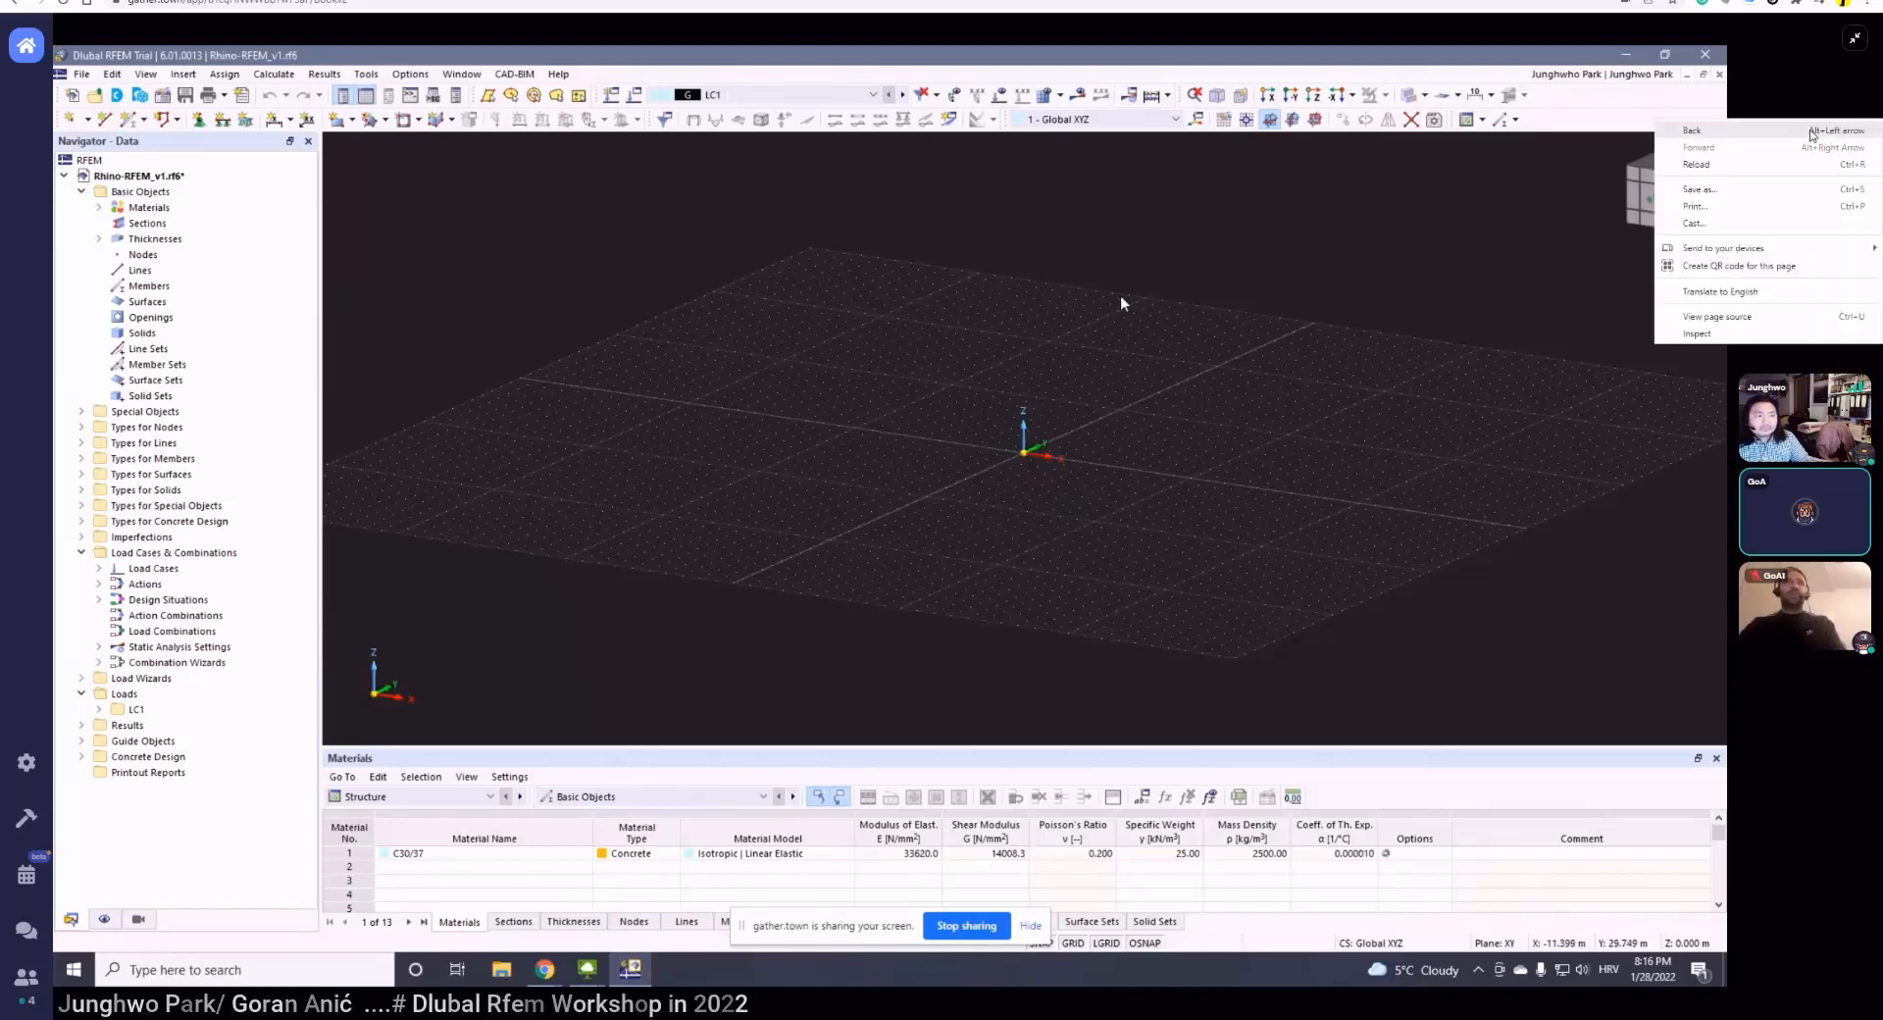
right_click(1511, 211)
left_click(1513, 192)
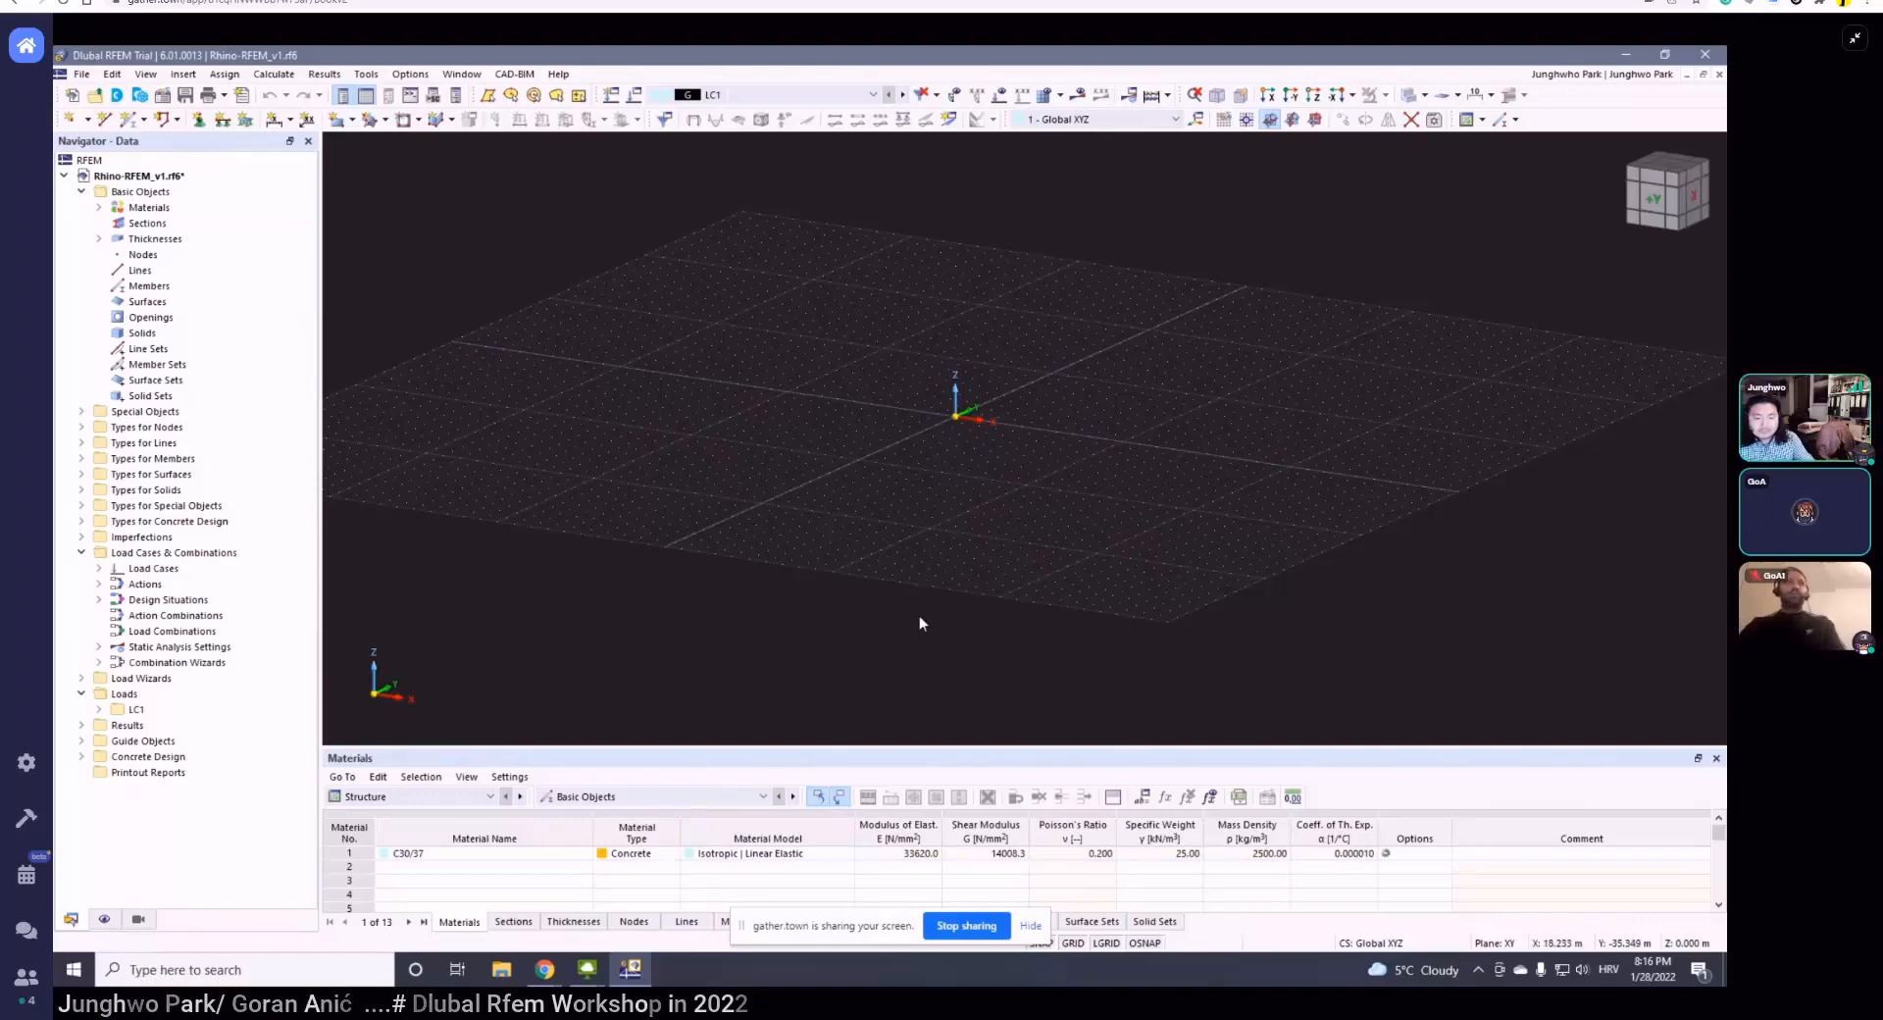
scroll(958, 420, "down", 1)
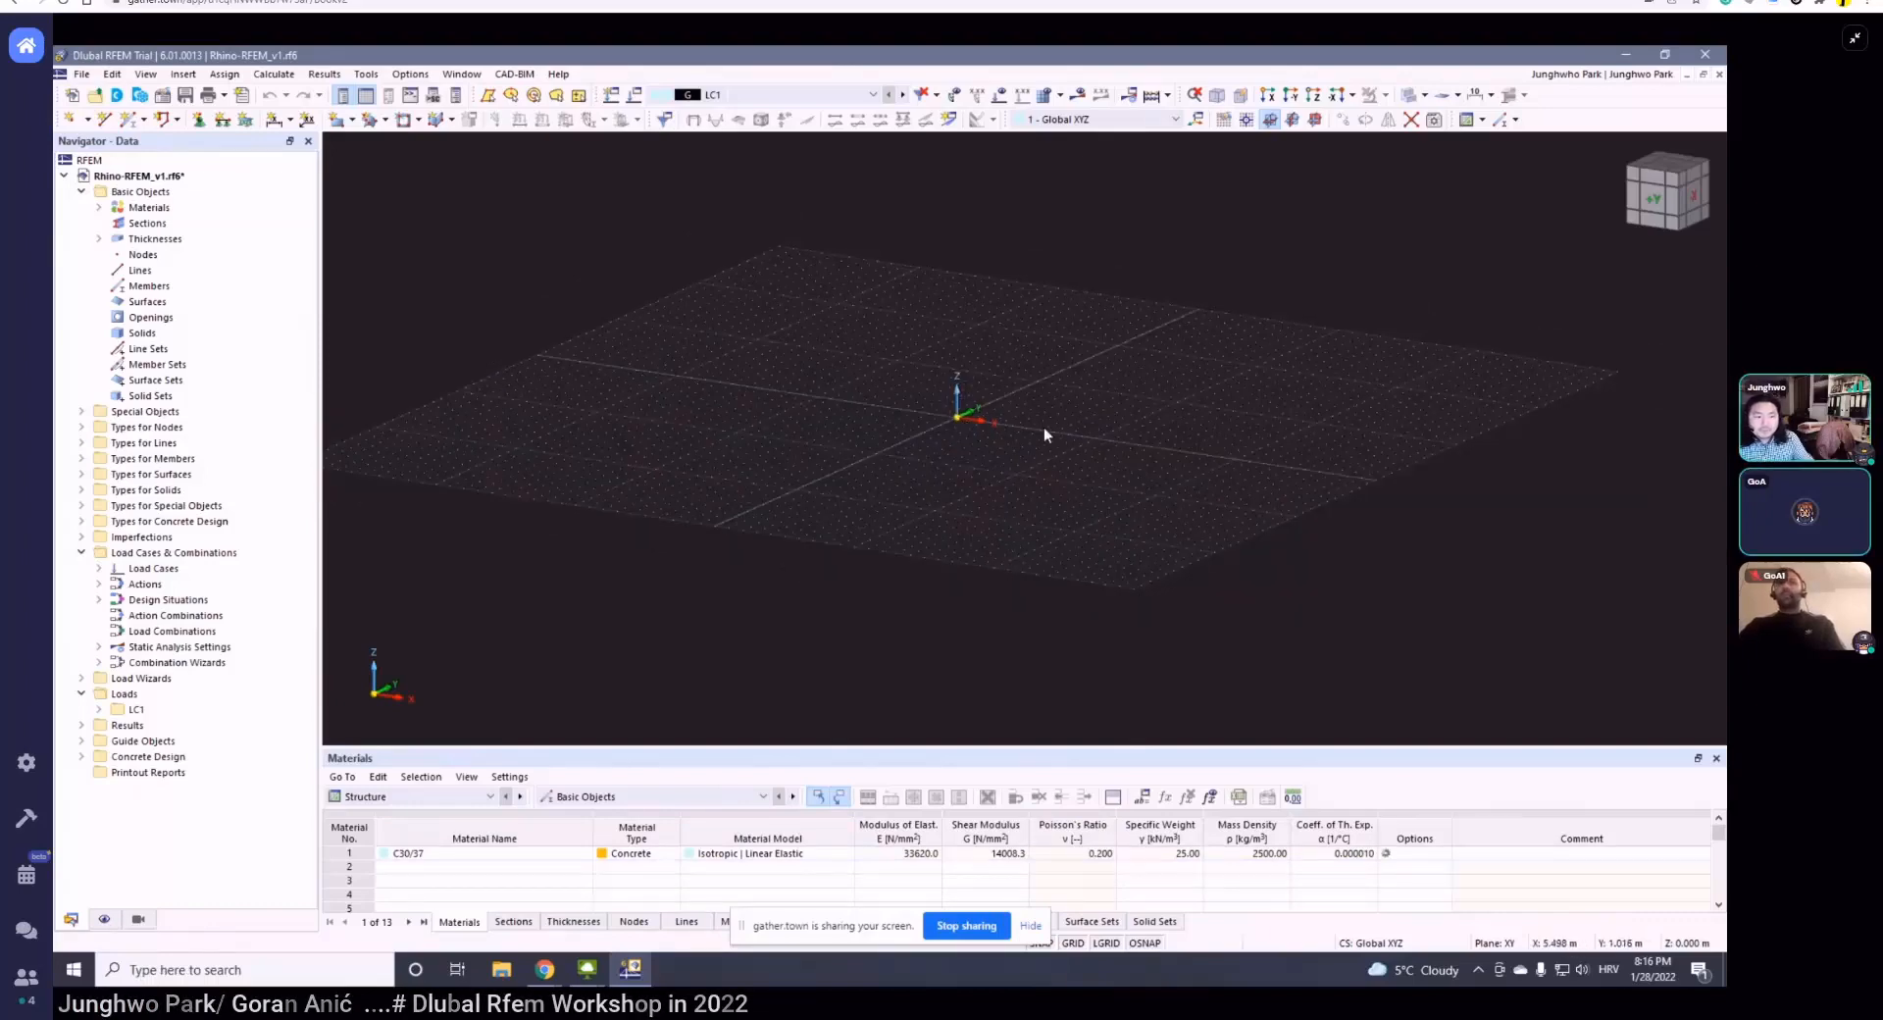
middle_click_drag(1043, 457, 1014, 492, "ctrl")
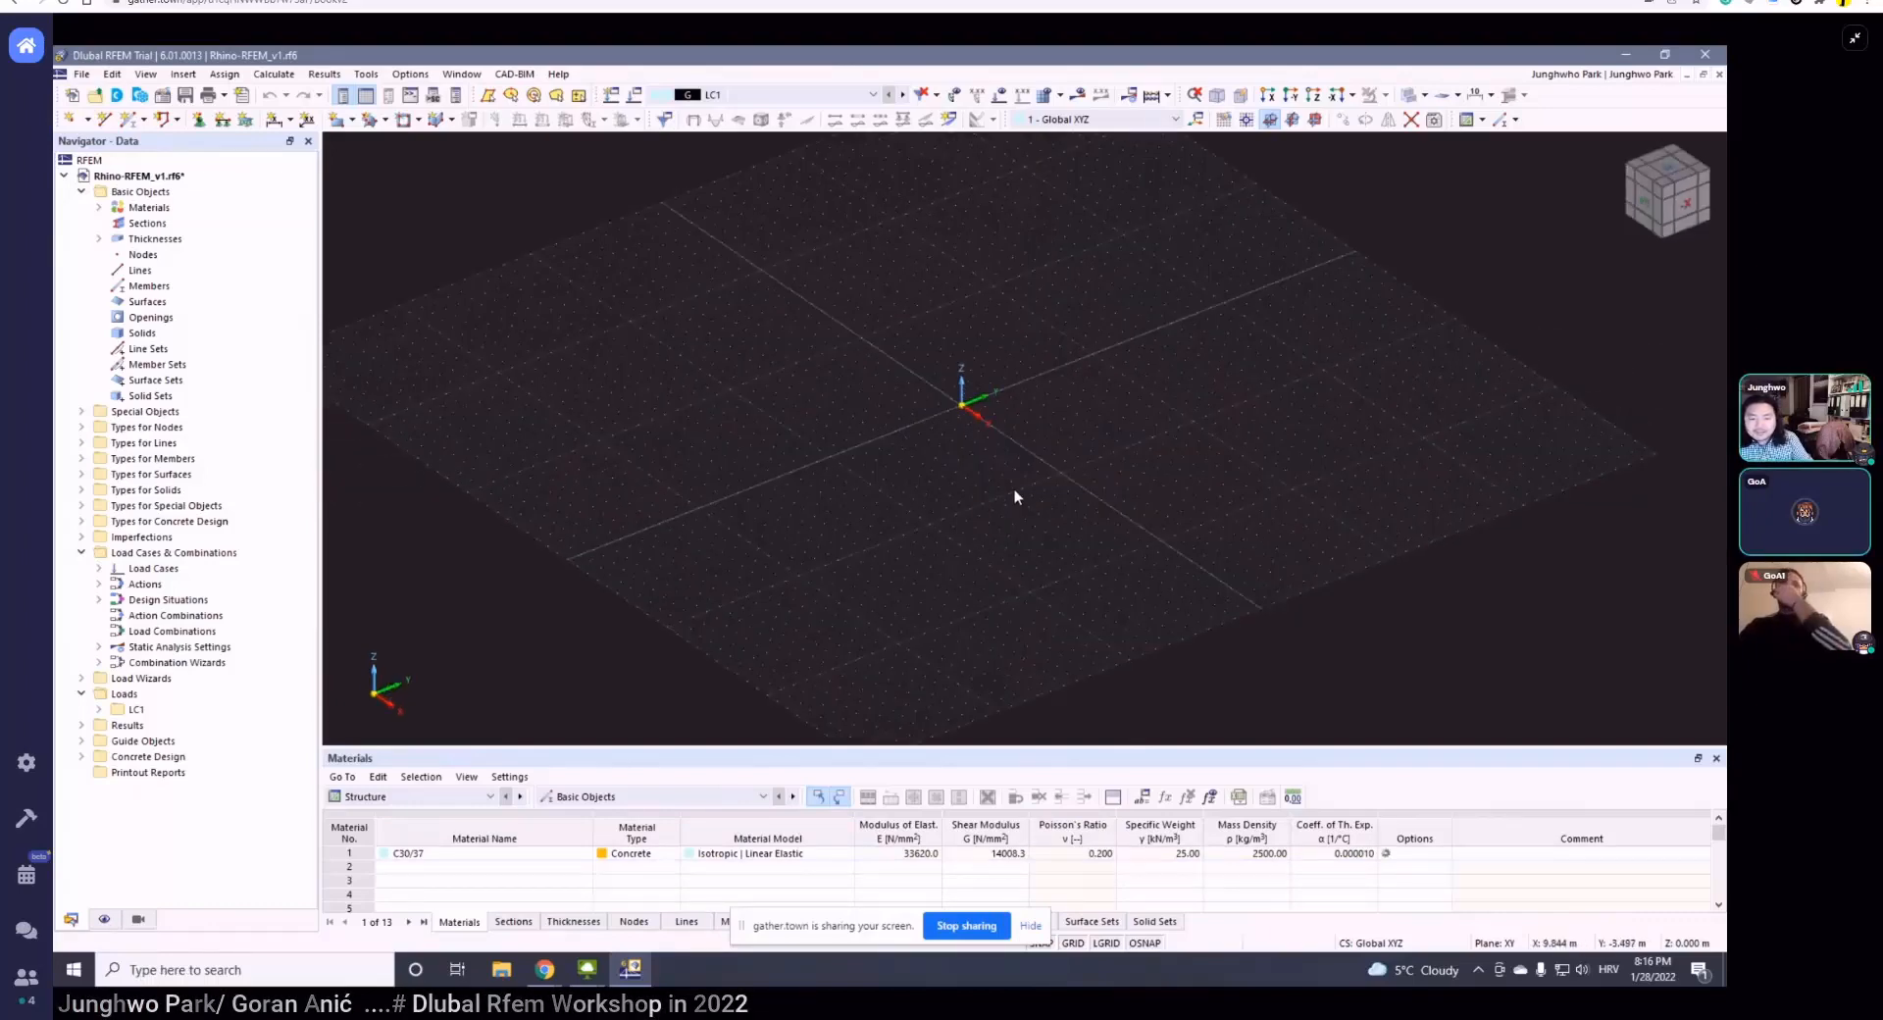
left_click(1029, 925)
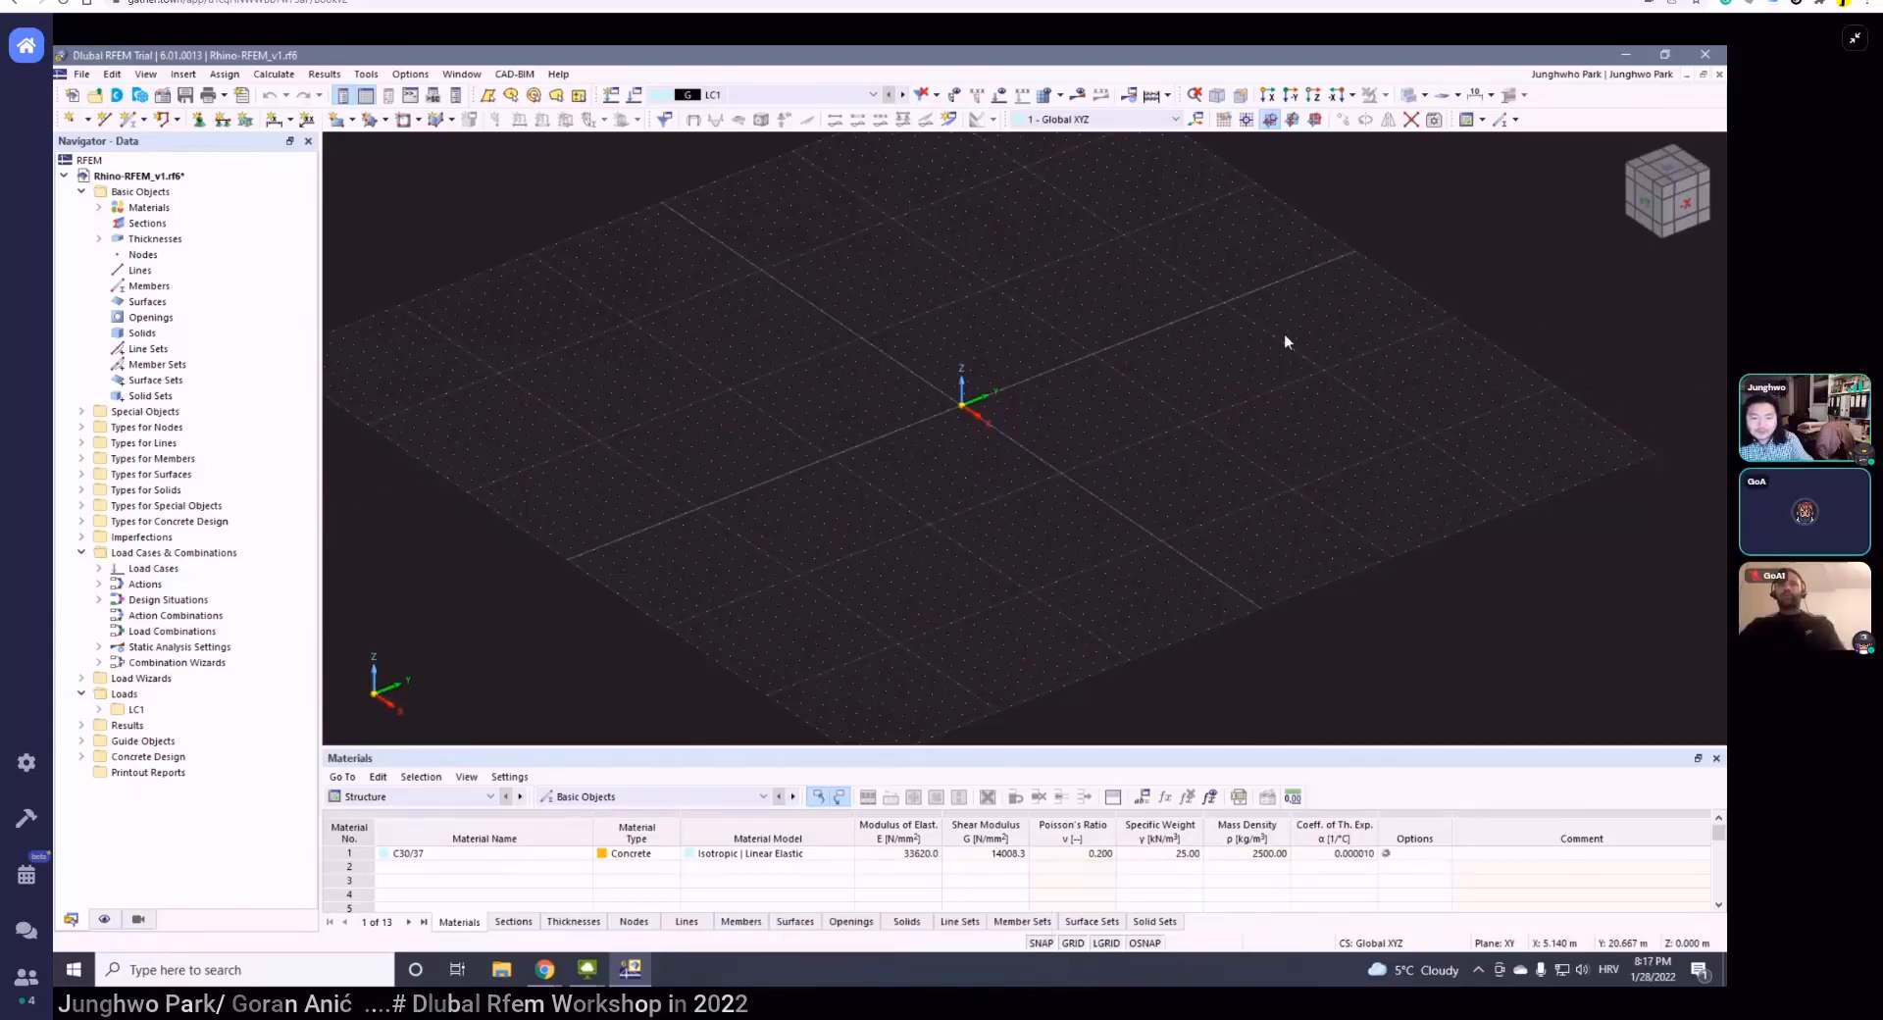
middle_click_drag(1284, 341, 944, 491, "ctrl")
scroll(986, 549, "up", 2)
scroll(944, 483, "down", 1)
middle_click(945, 482)
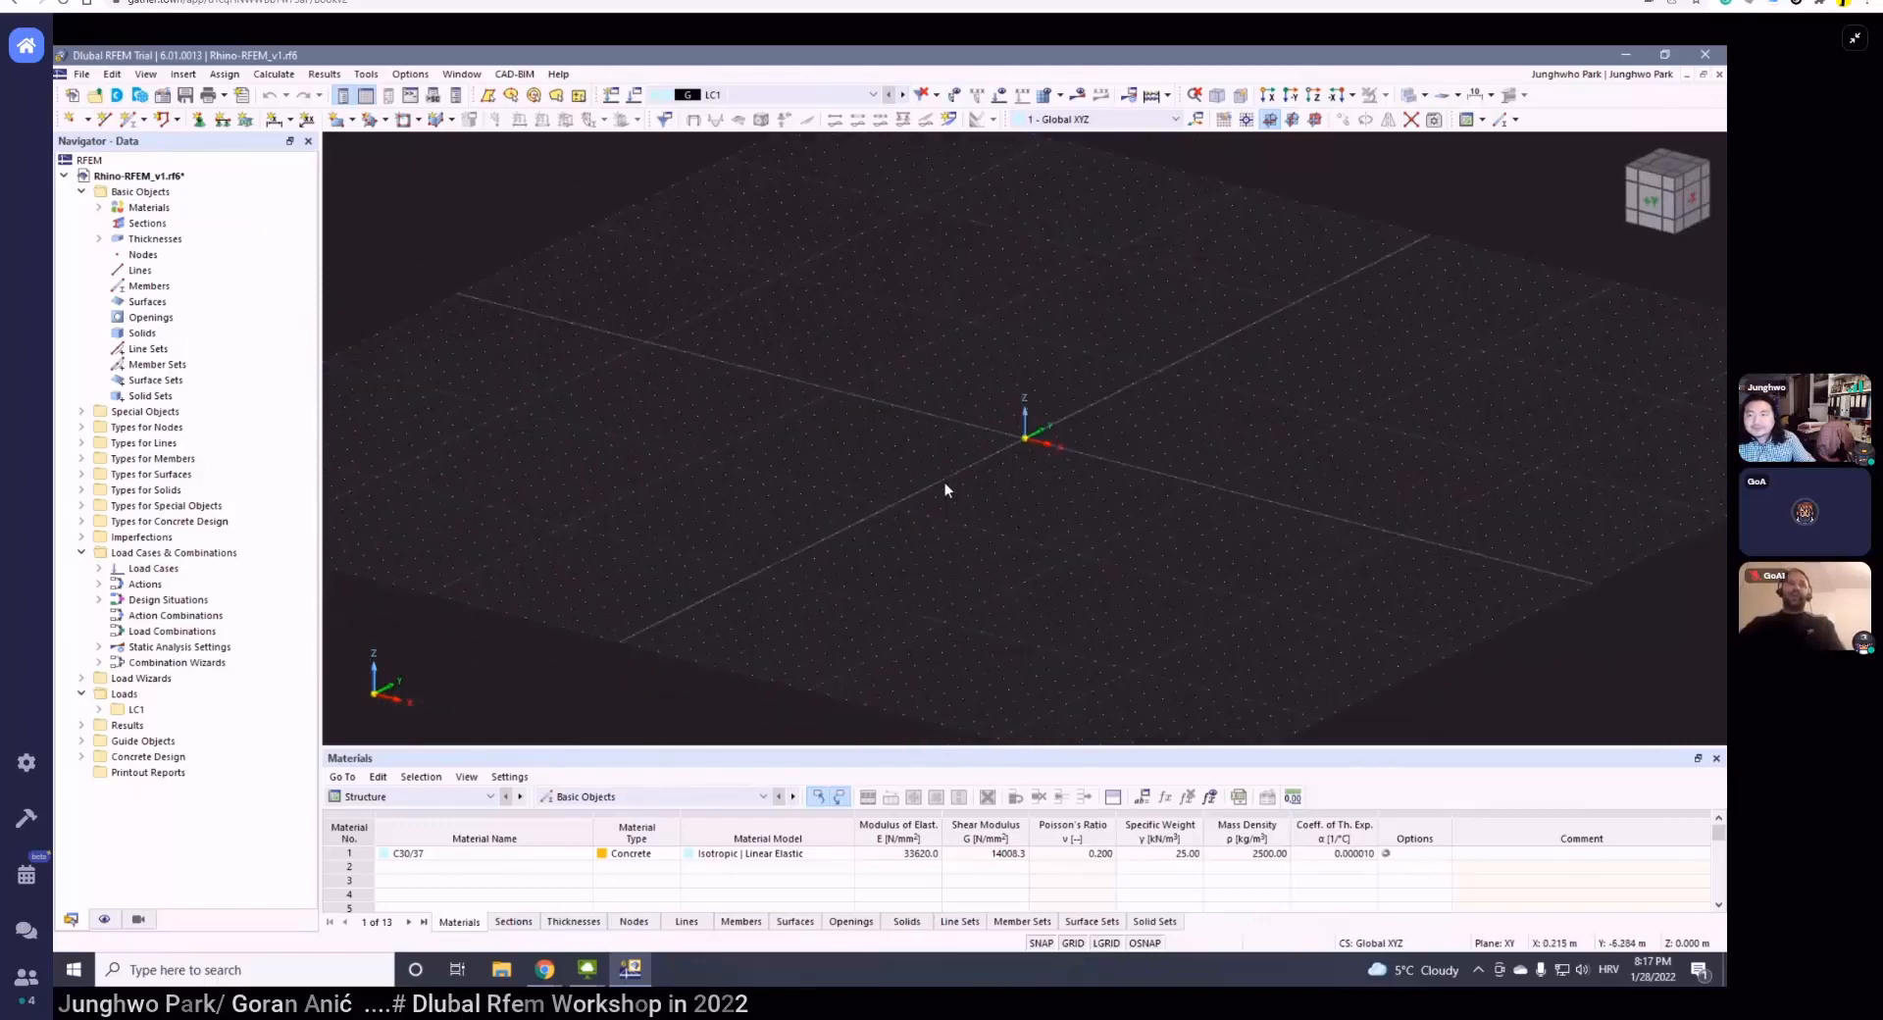
middle_click_drag(1085, 494, 868, 486)
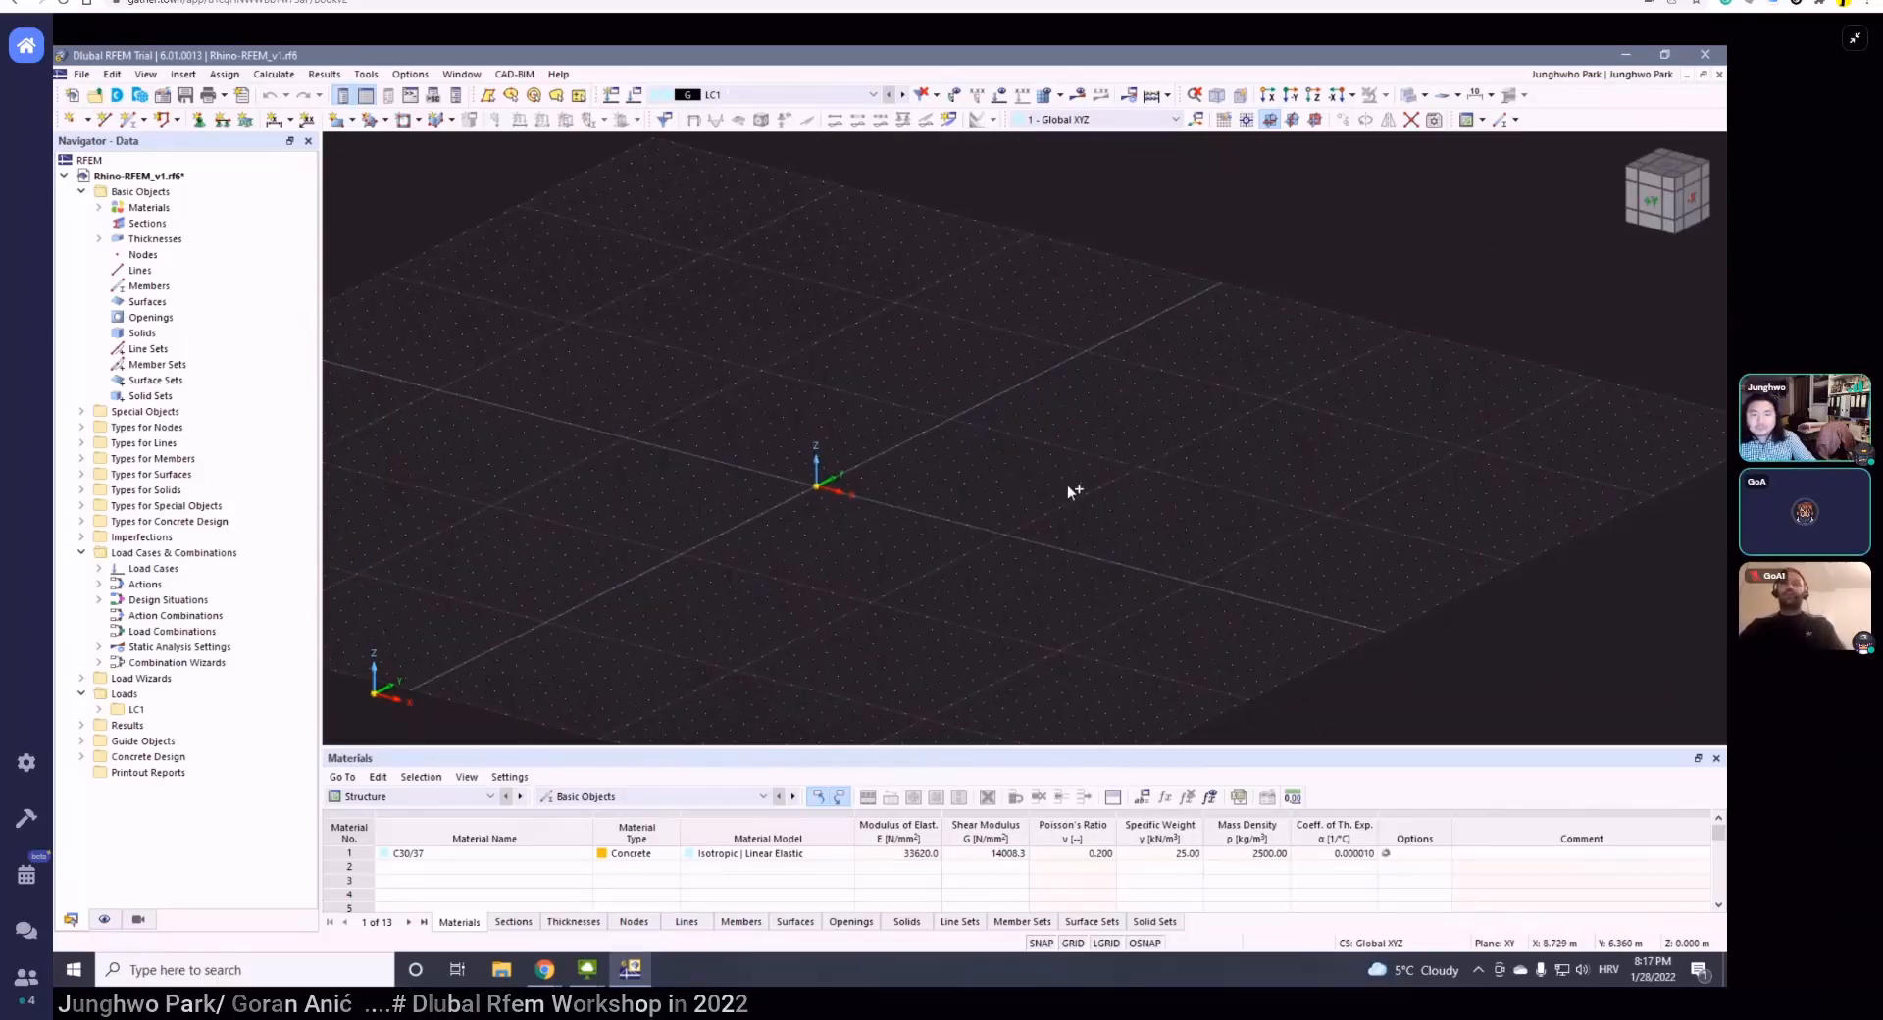
mouse_move(1069, 488)
middle_mouse_down("ctrl")
mouse_move(1083, 502)
mouse_move(1048, 484)
middle_mouse_up("ctrl")
scroll(1041, 473, "down", 1)
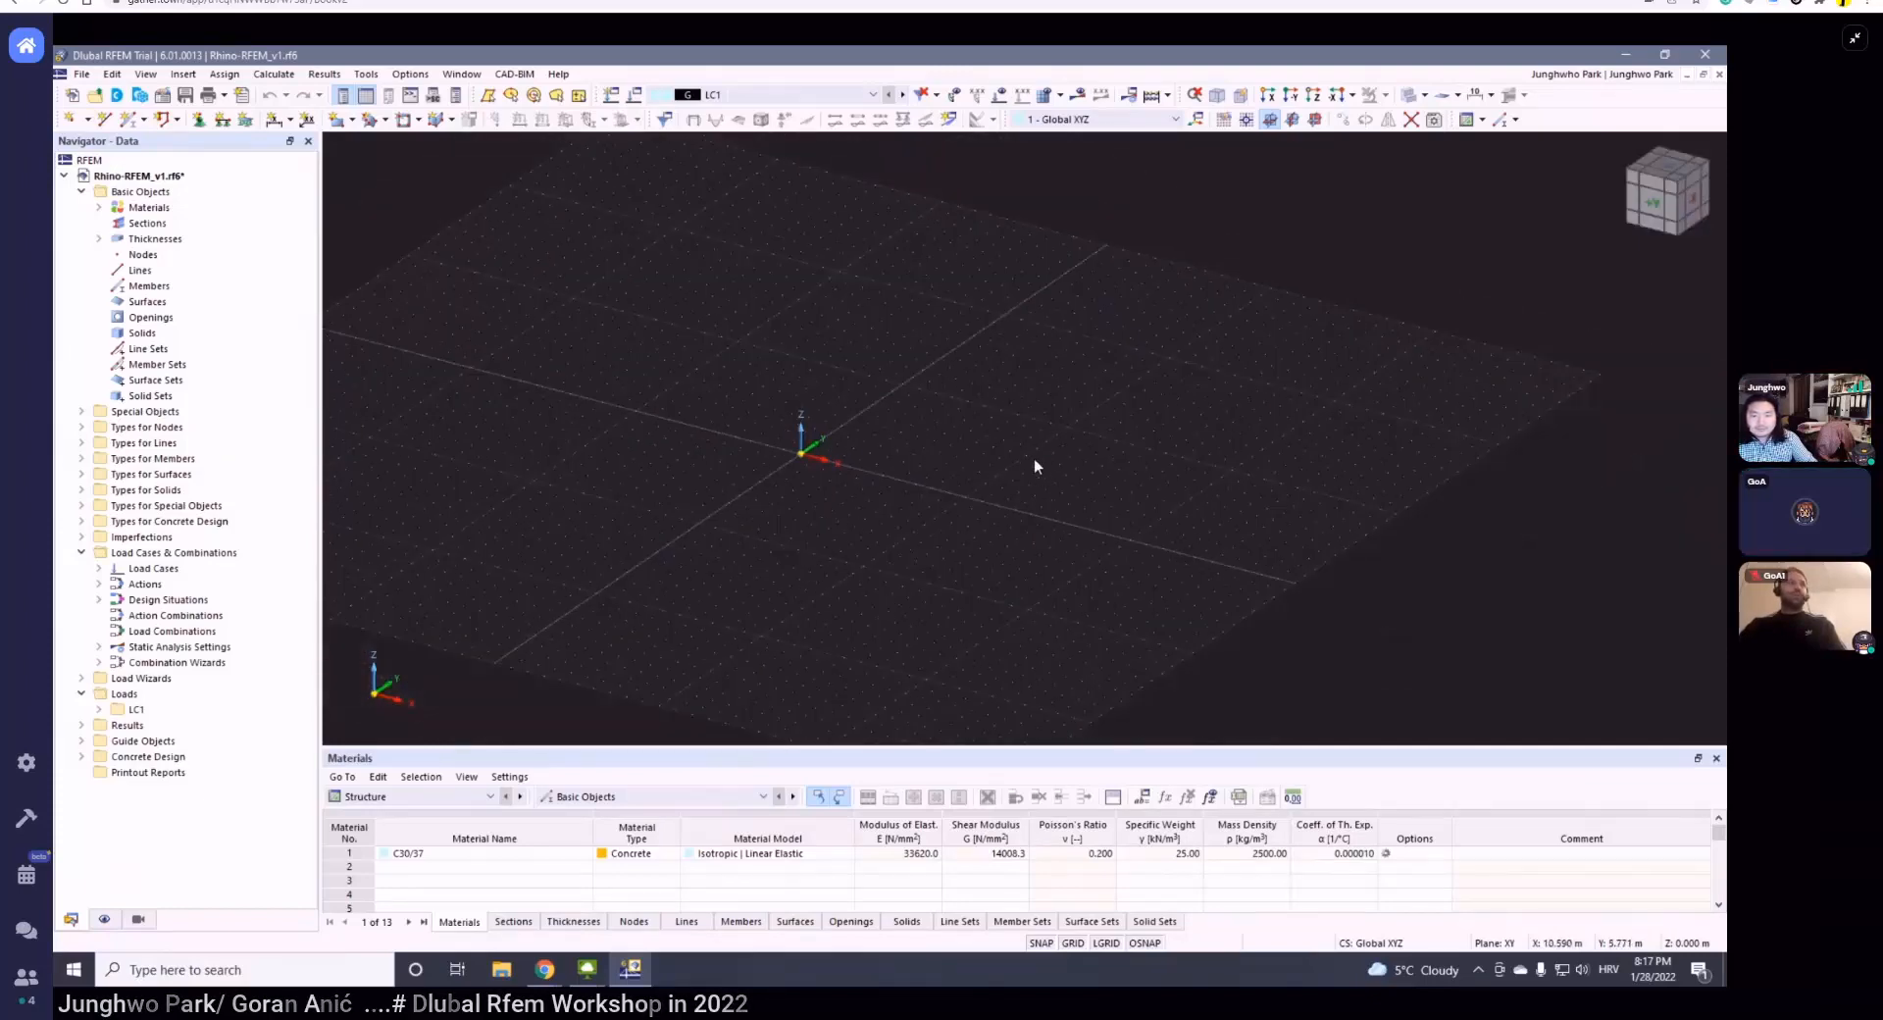
- Create a standard node at the global origin with Cartesian coordinates X 0, Y 0, Z 0 m
left_click(140, 256)
scroll(802, 469, "up", 2)
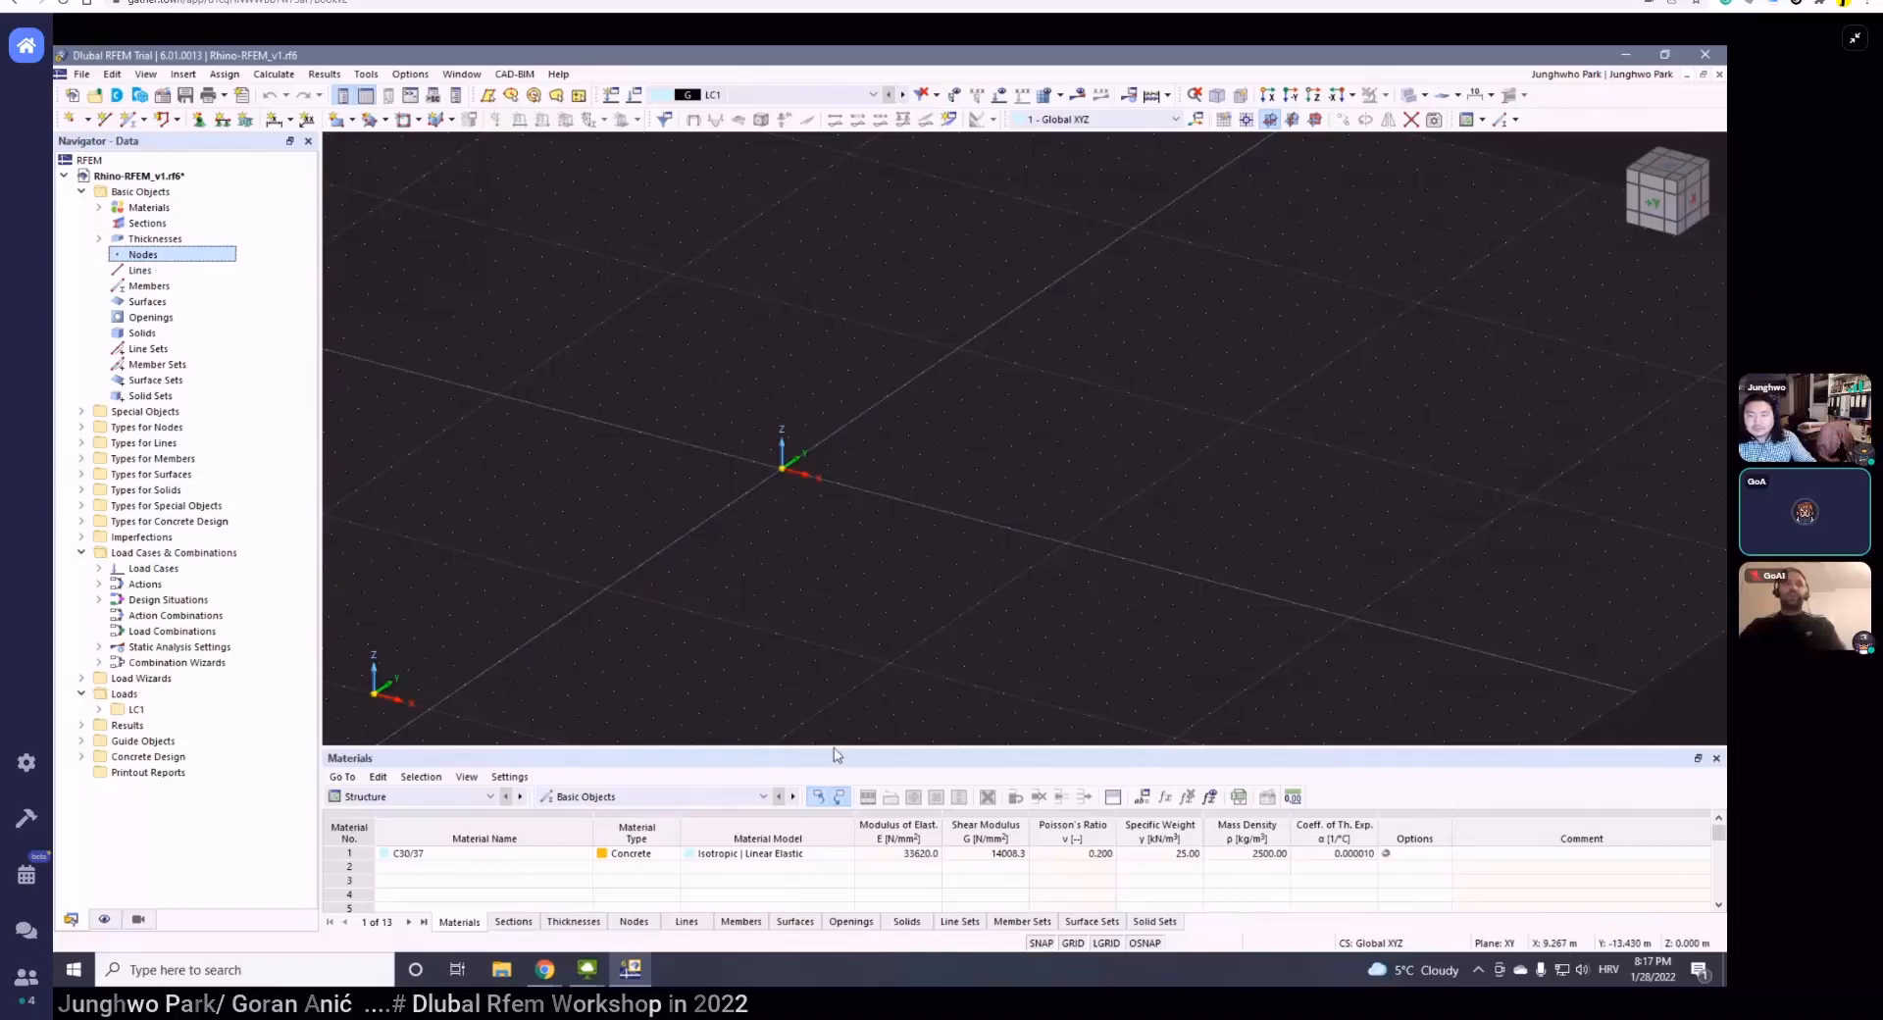
right_click(149, 260)
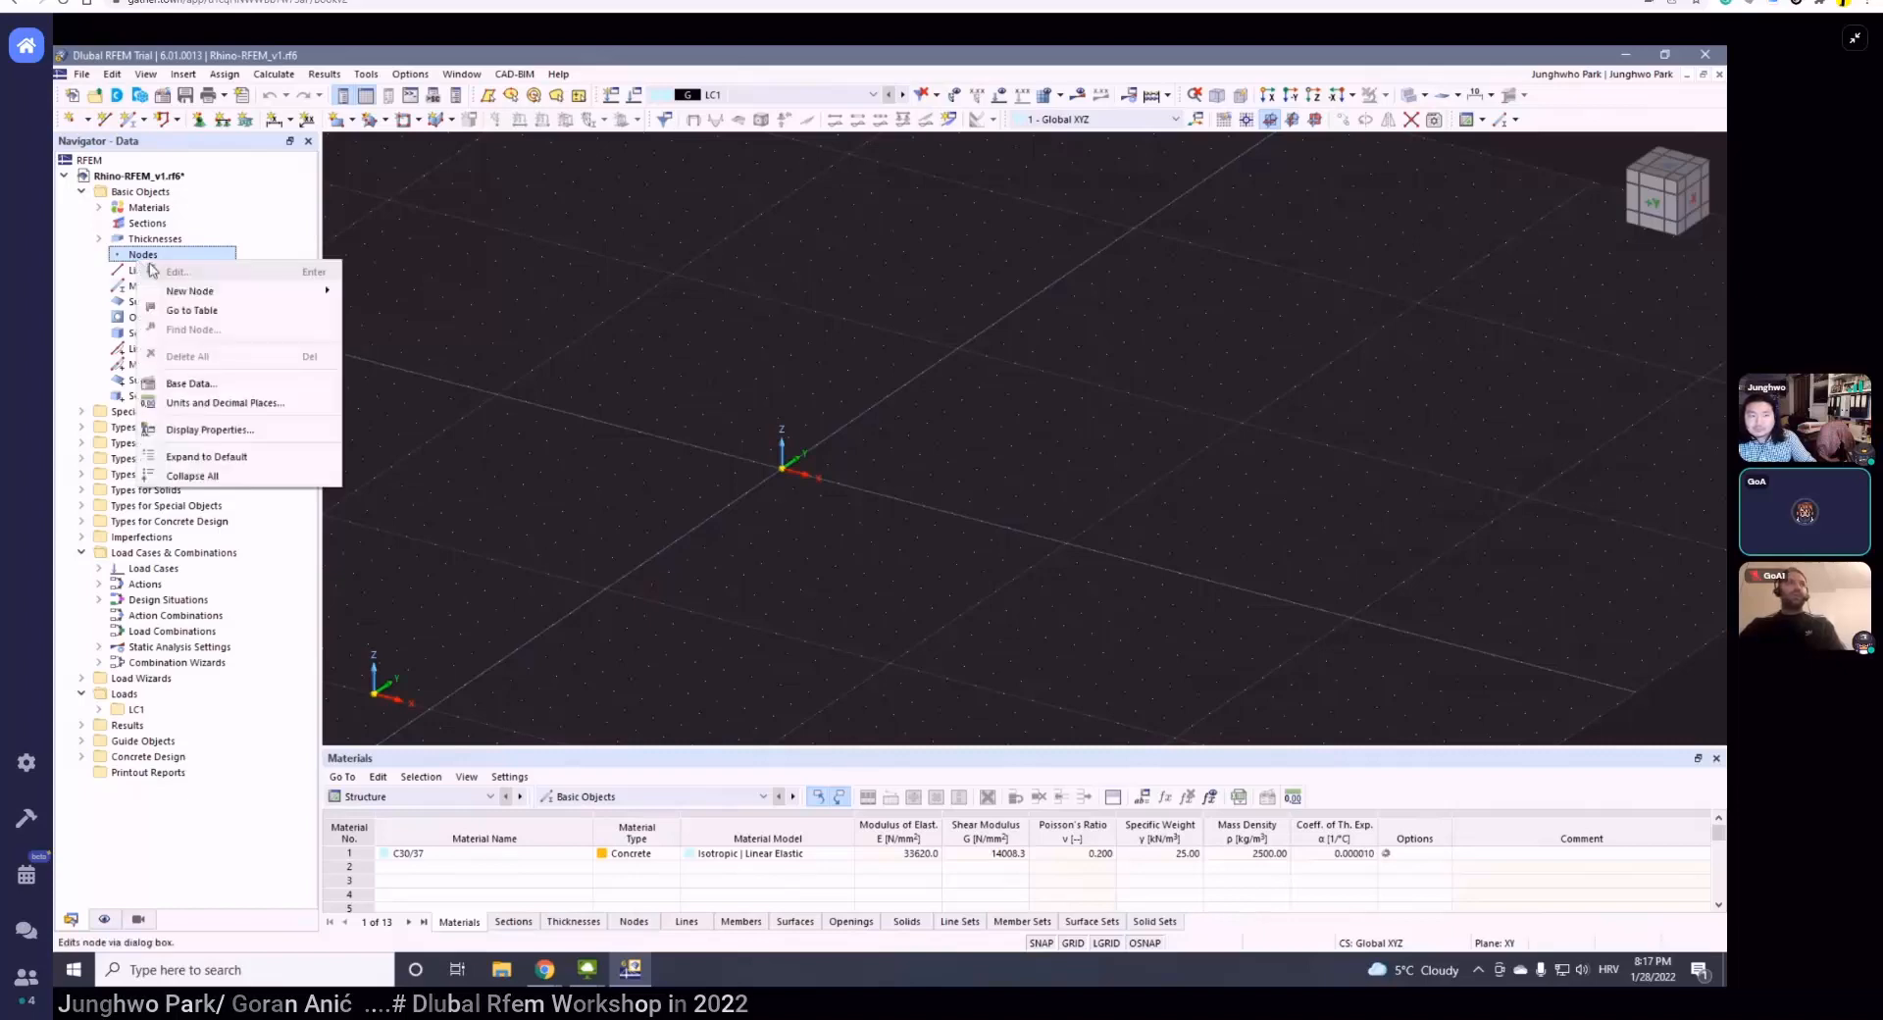
mouse_move(196, 292)
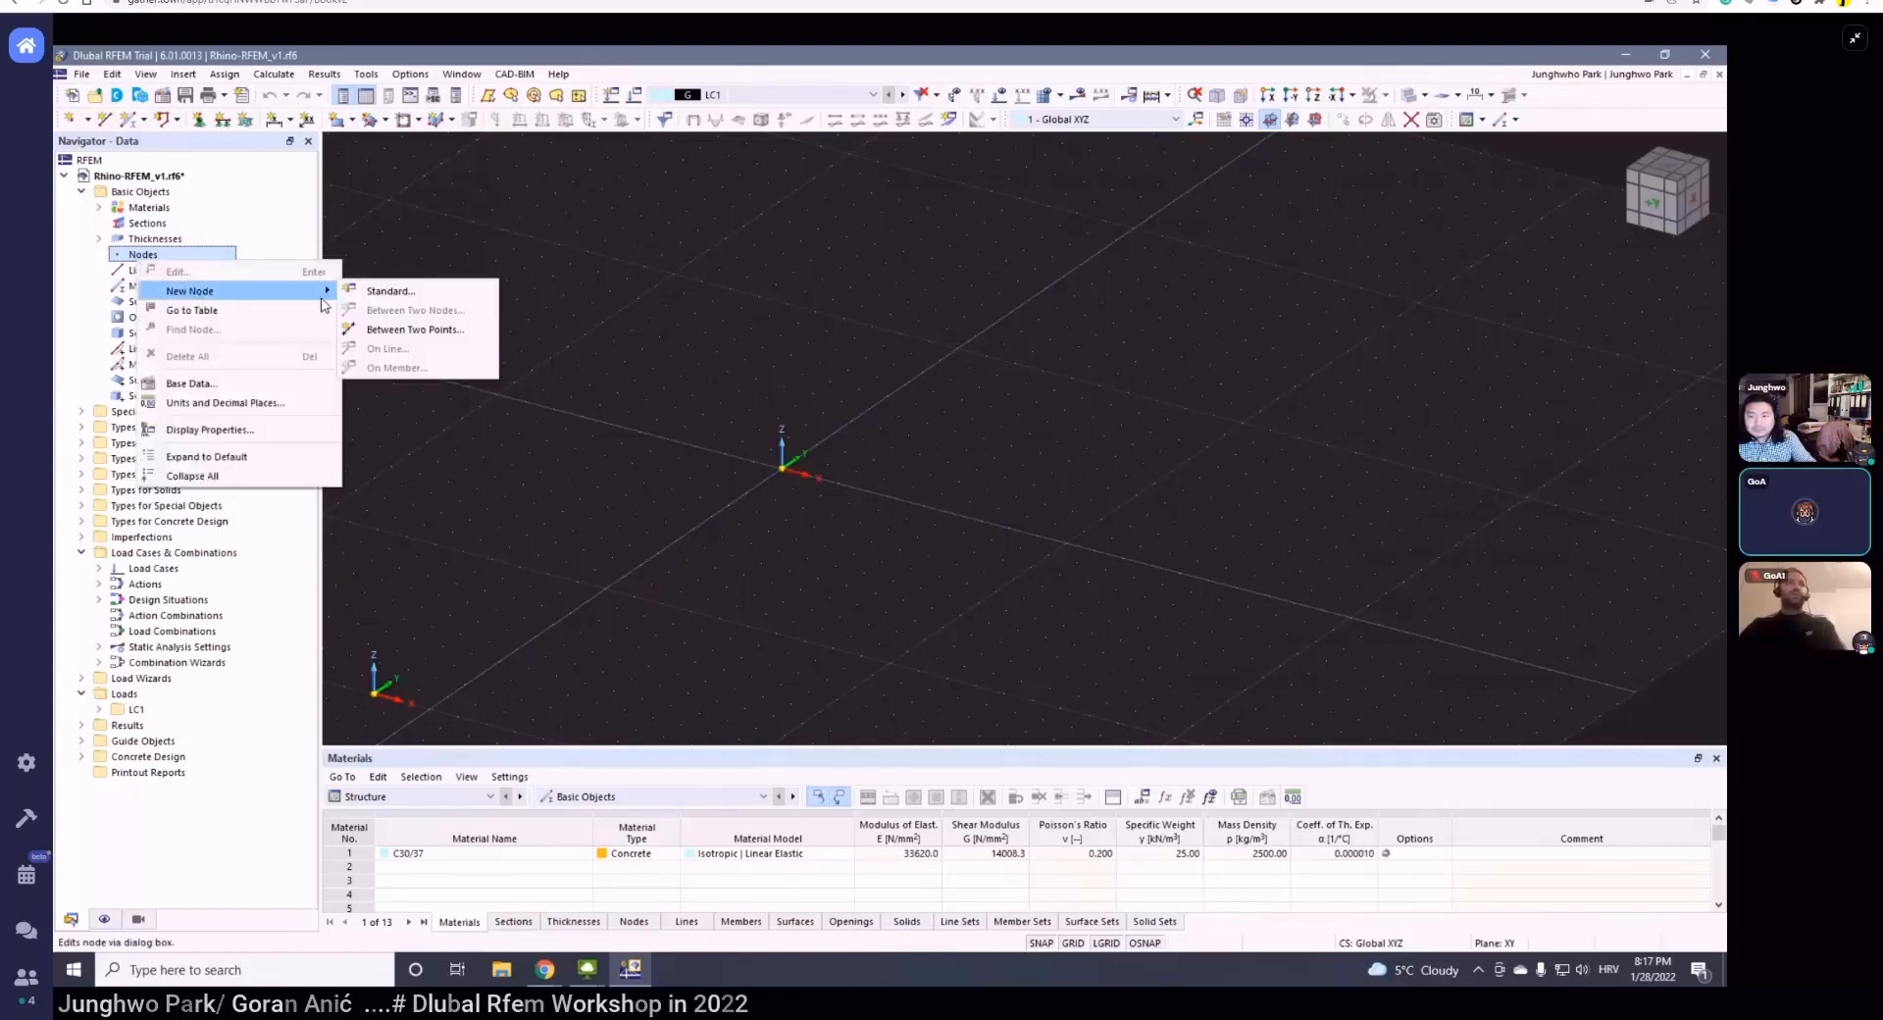
left_click(382, 293)
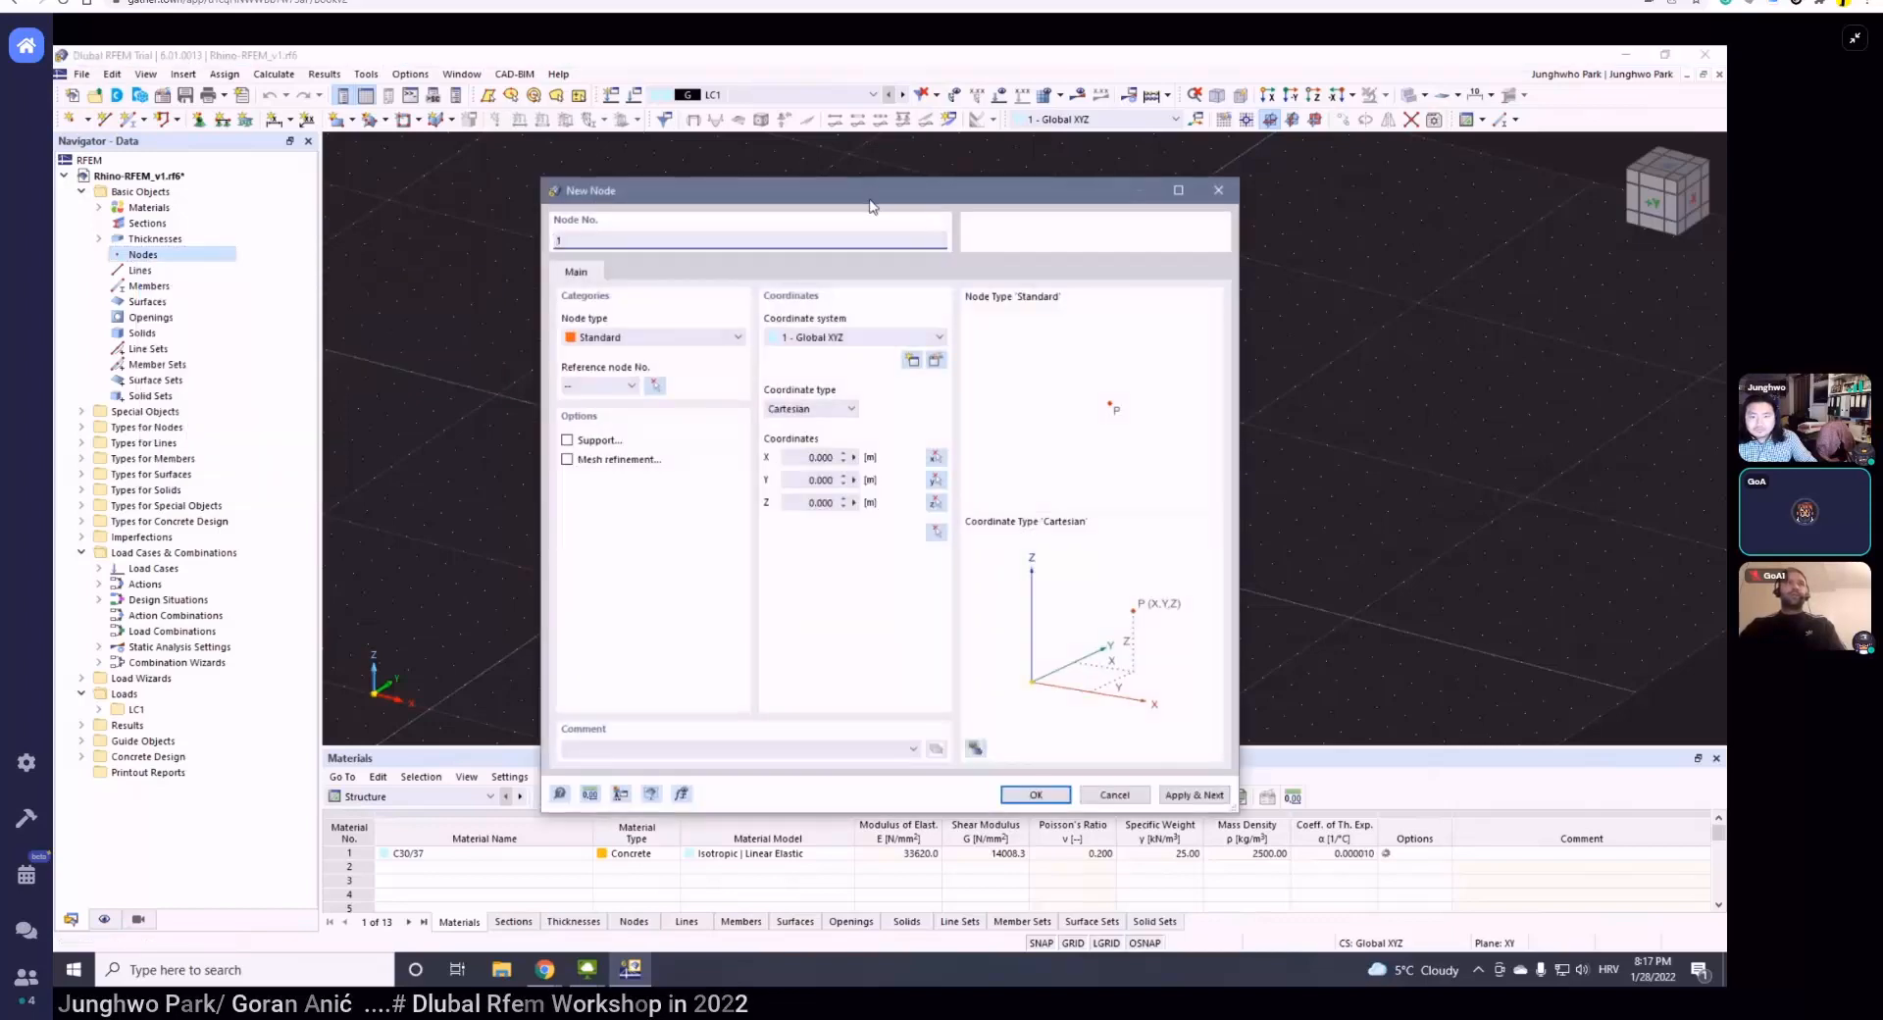
left_click_drag(869, 206, 684, 155)
left_click(561, 413)
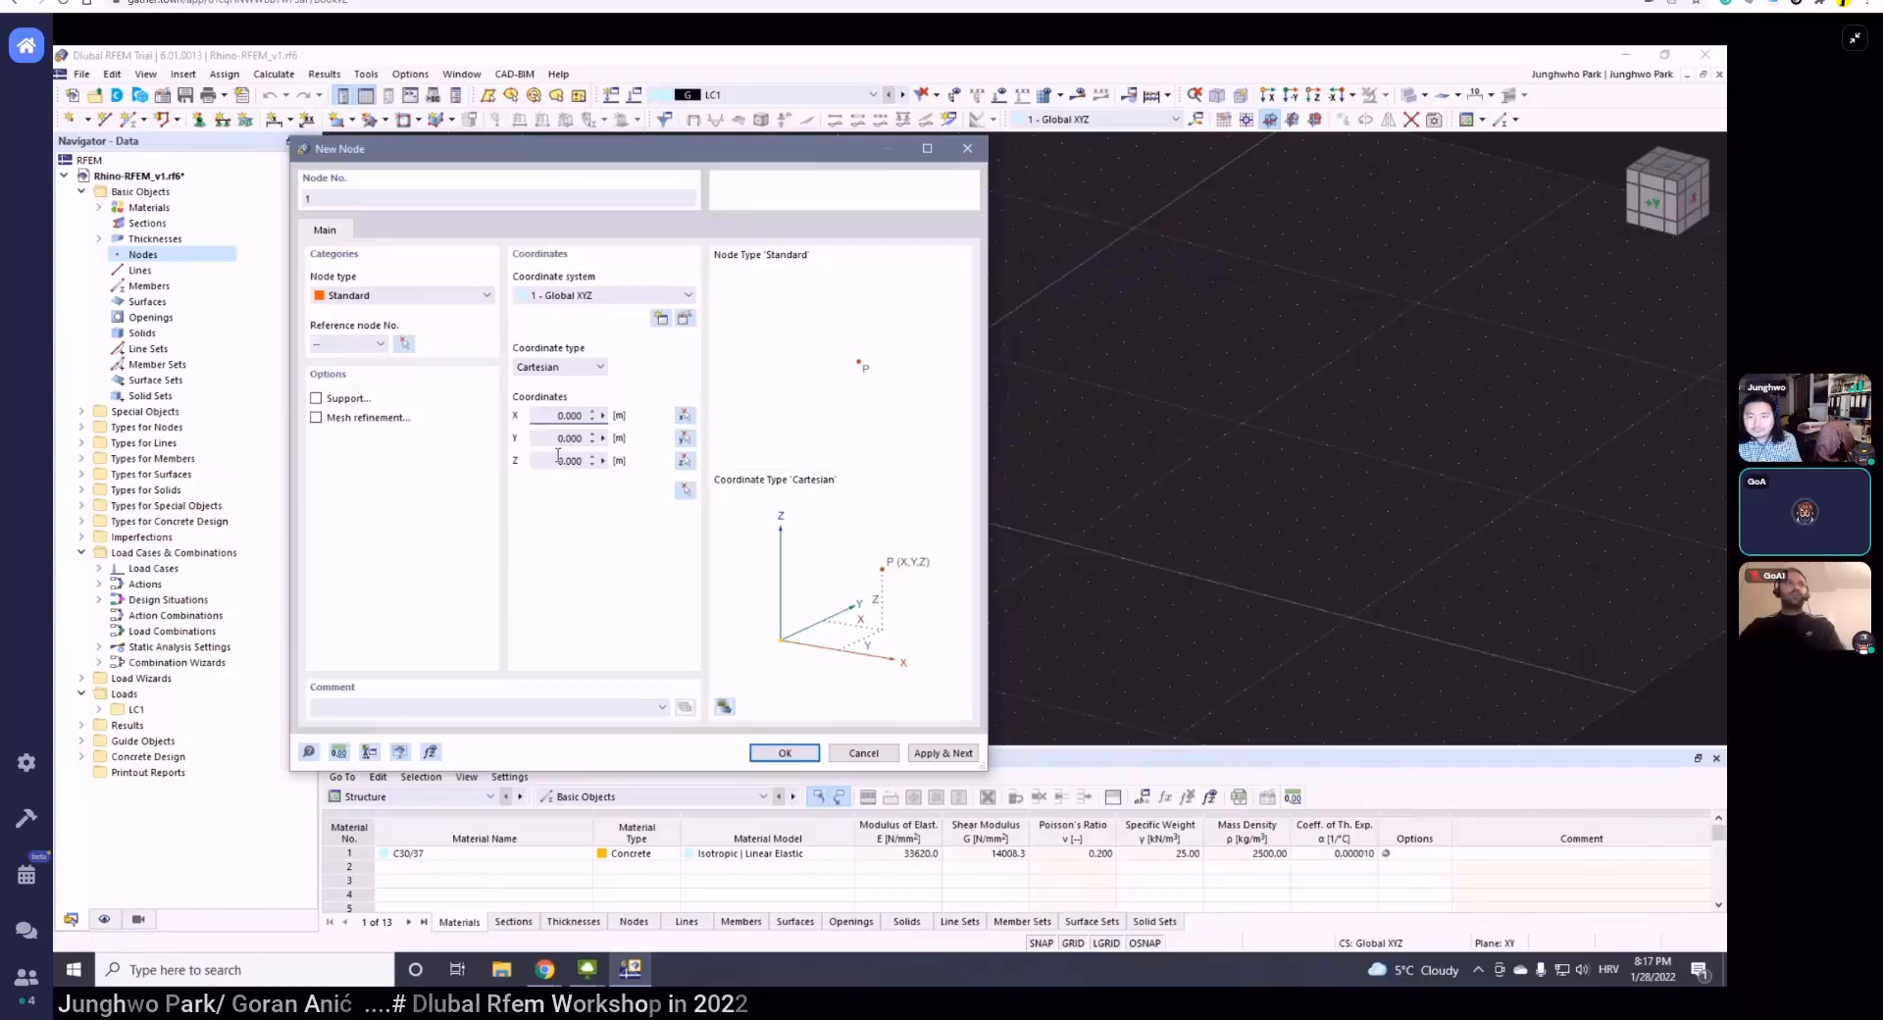
left_click(568, 437)
left_click(581, 500)
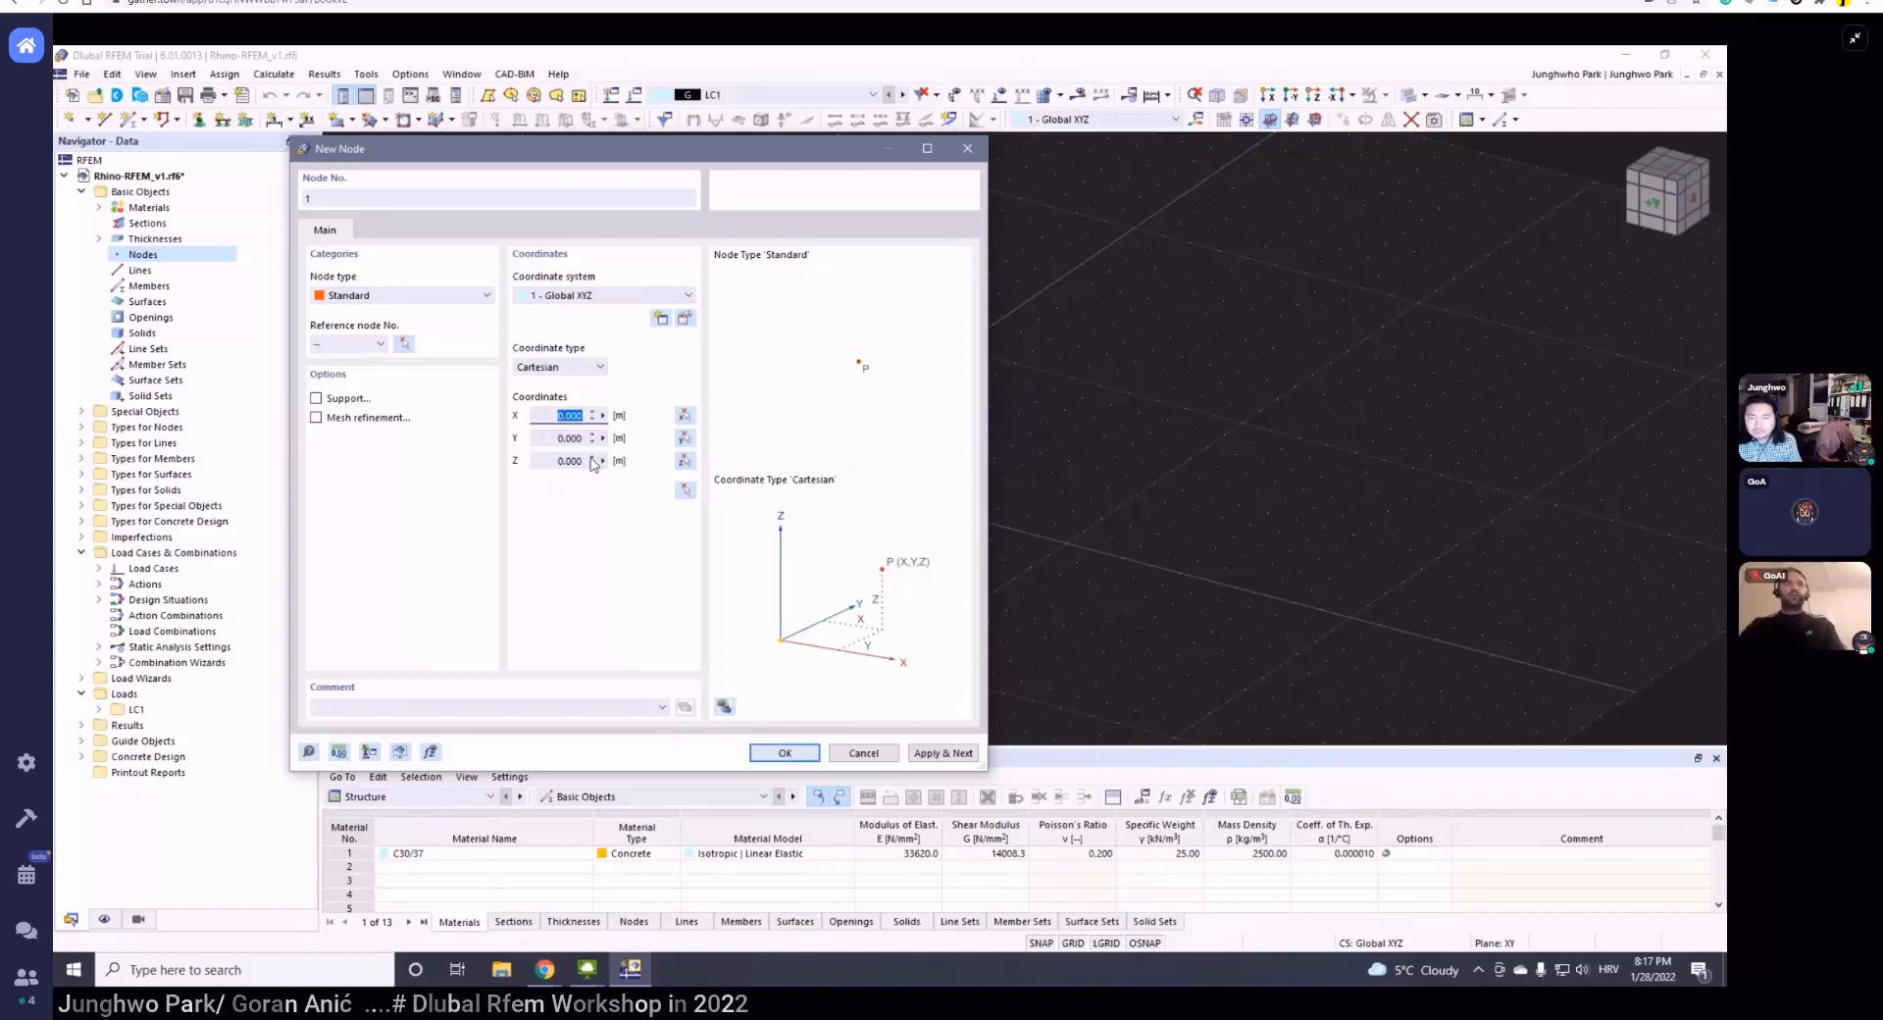
left_click(799, 757)
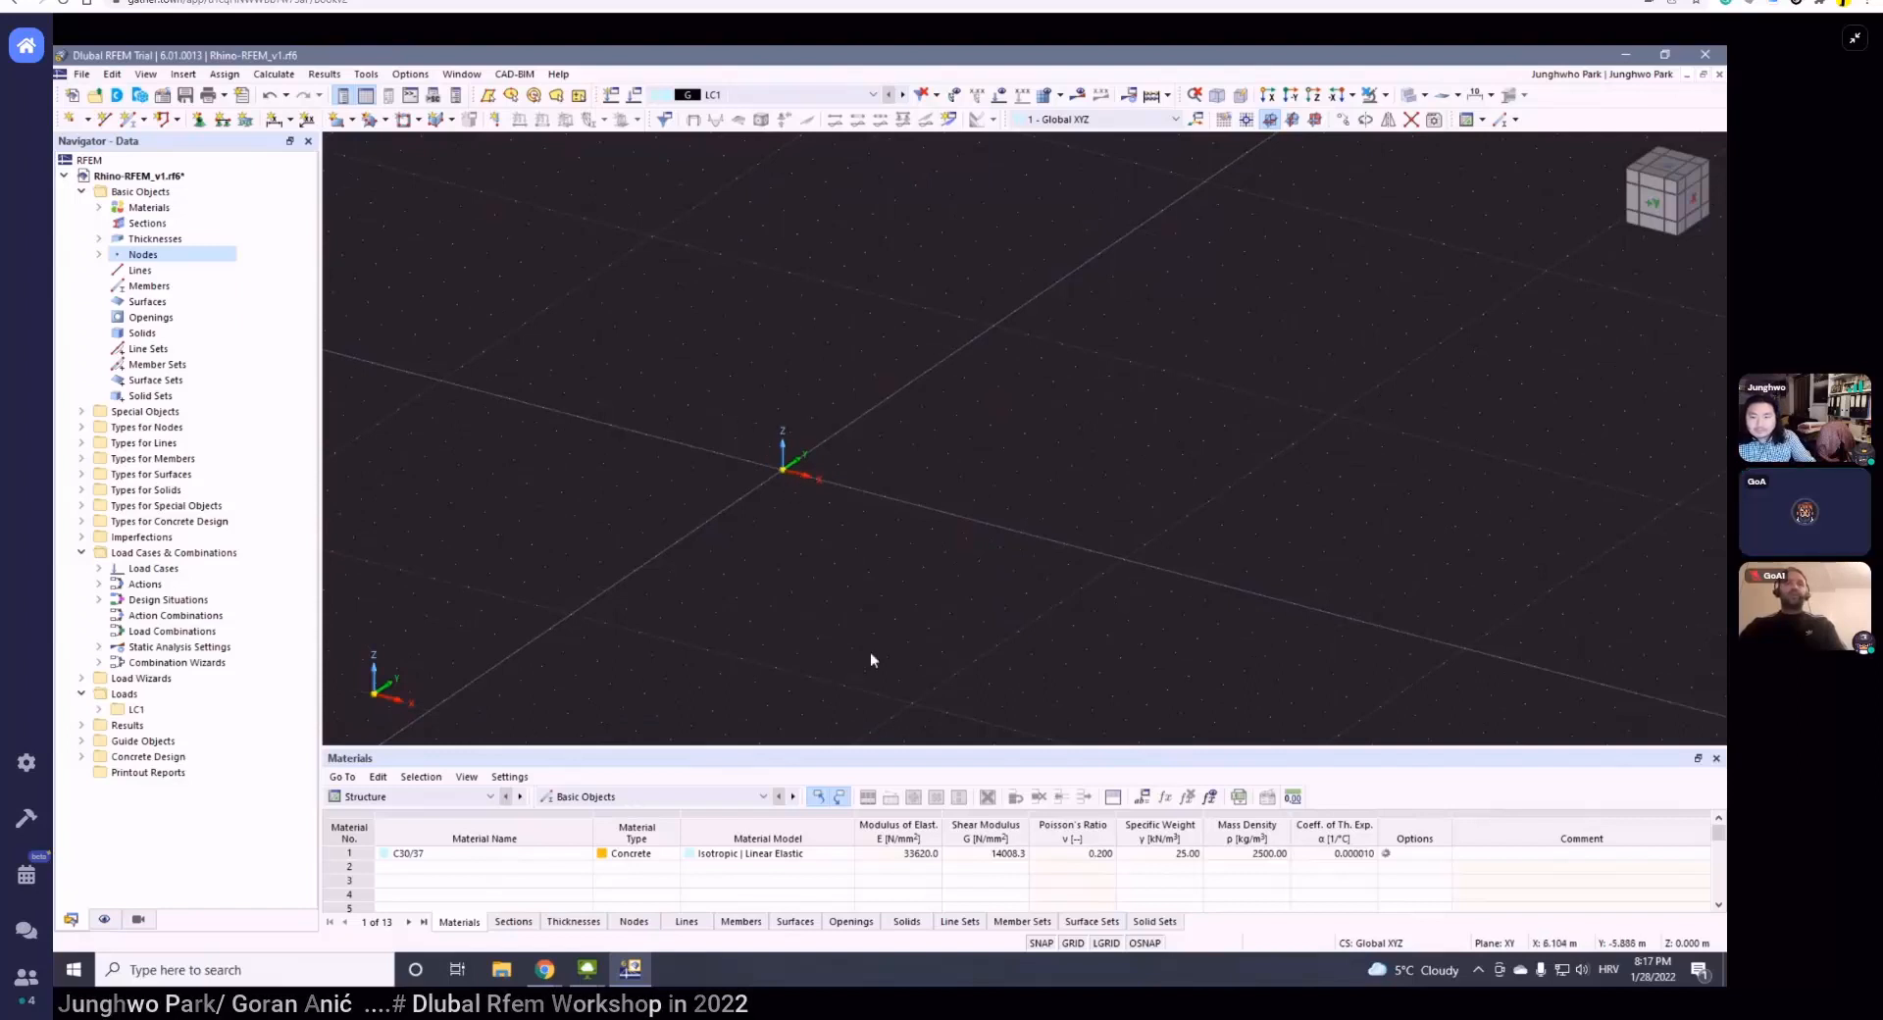
- Add a second standard node in the node table with X 5 m, keeping Y and Z at 0
left_click(630, 924)
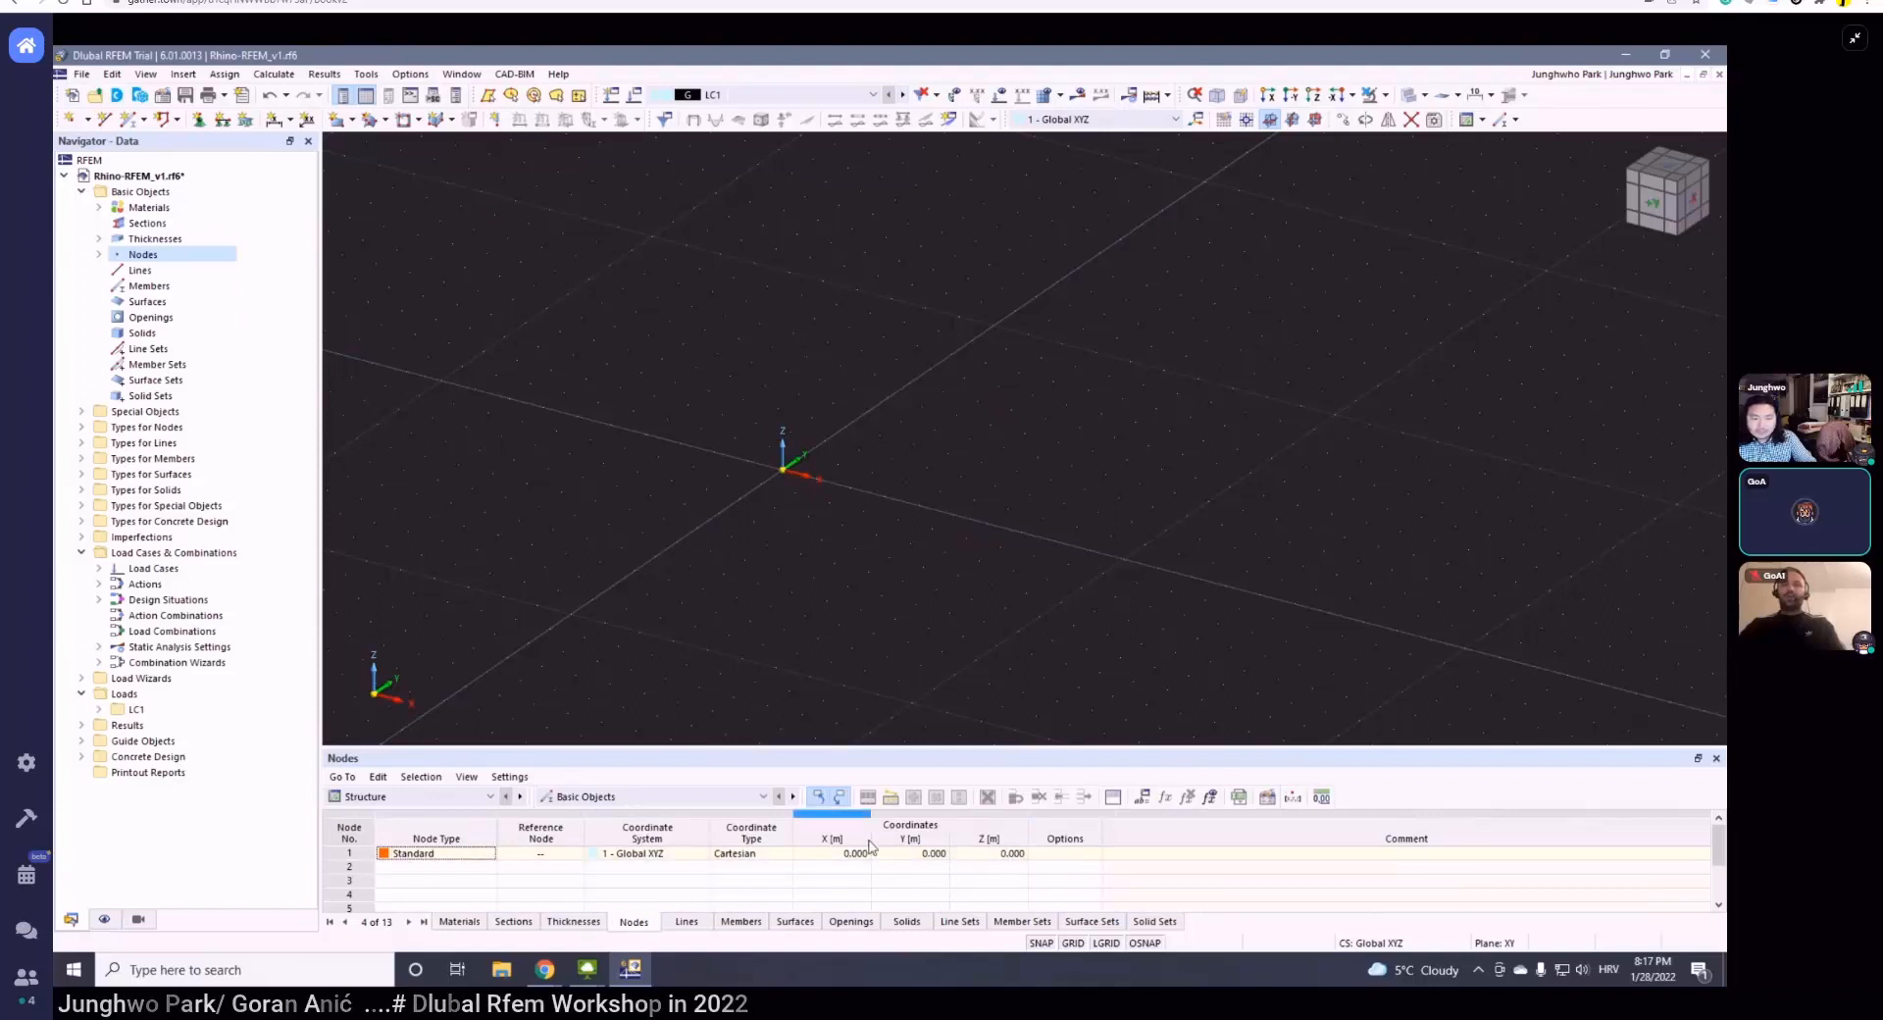
left_click(475, 867)
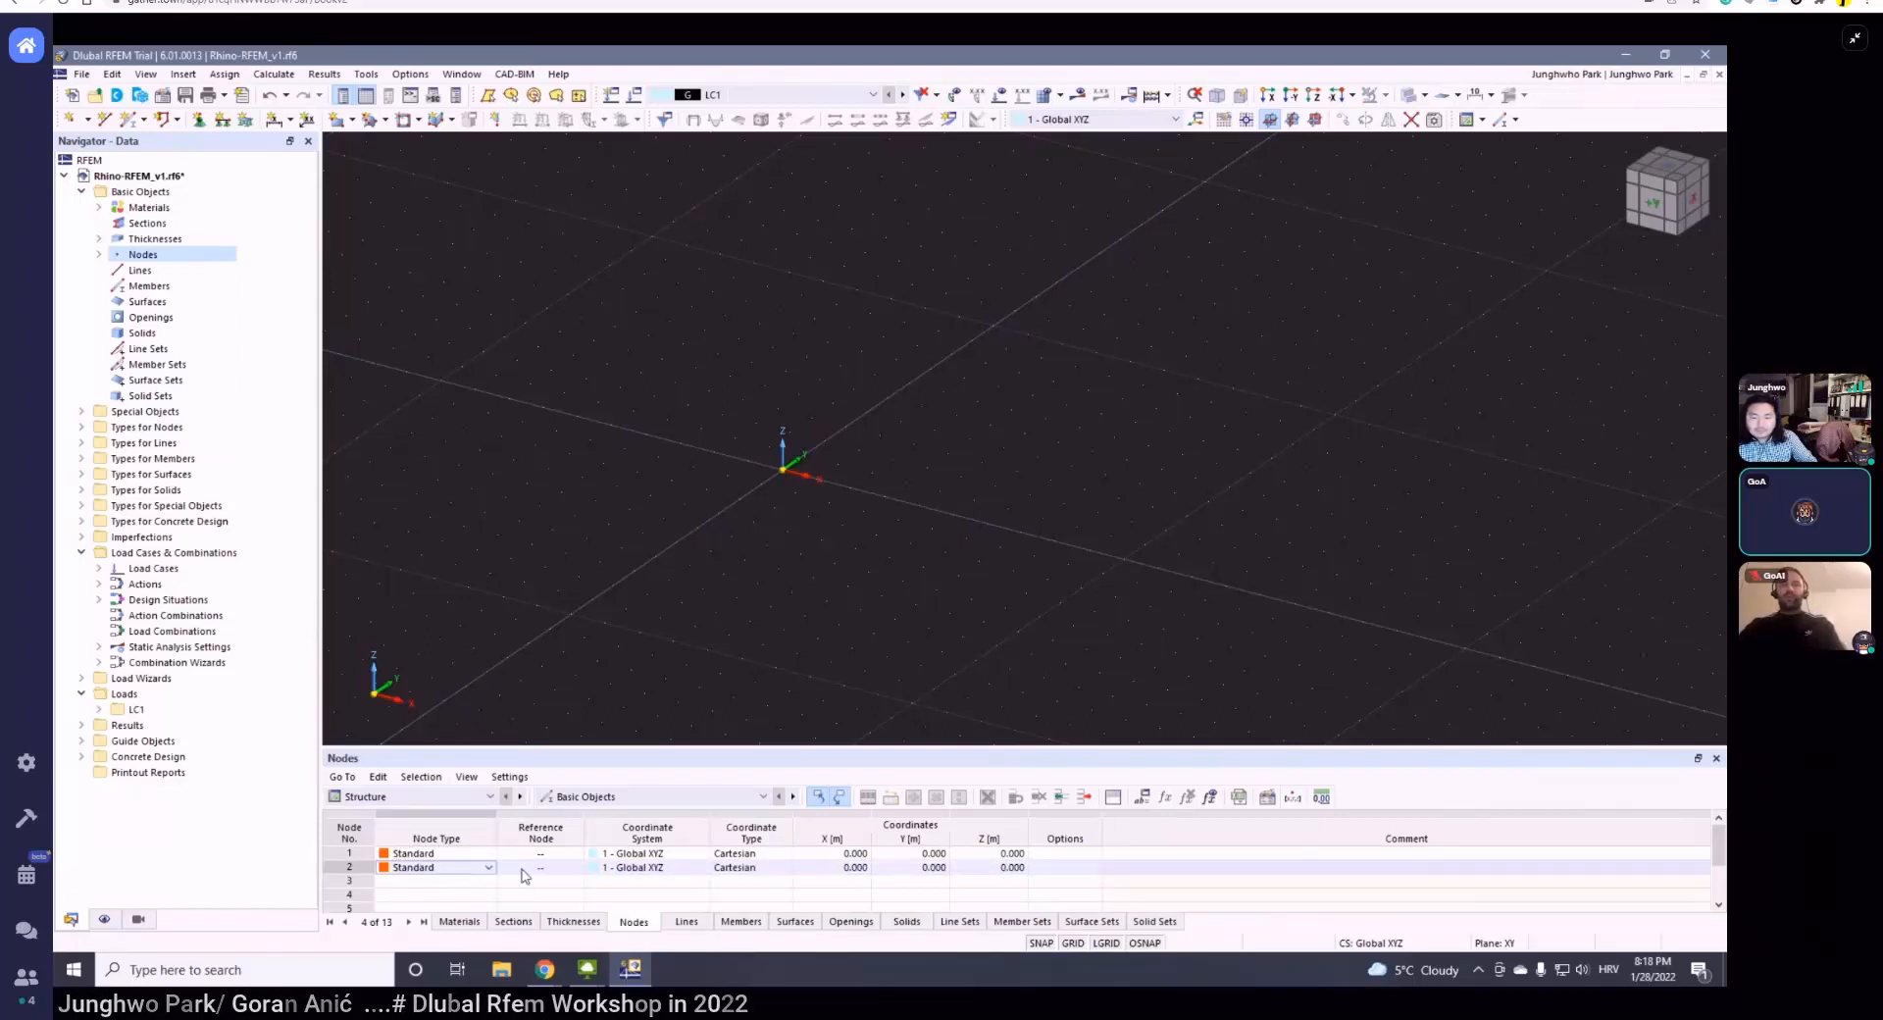
left_click(842, 868)
left_click(897, 868)
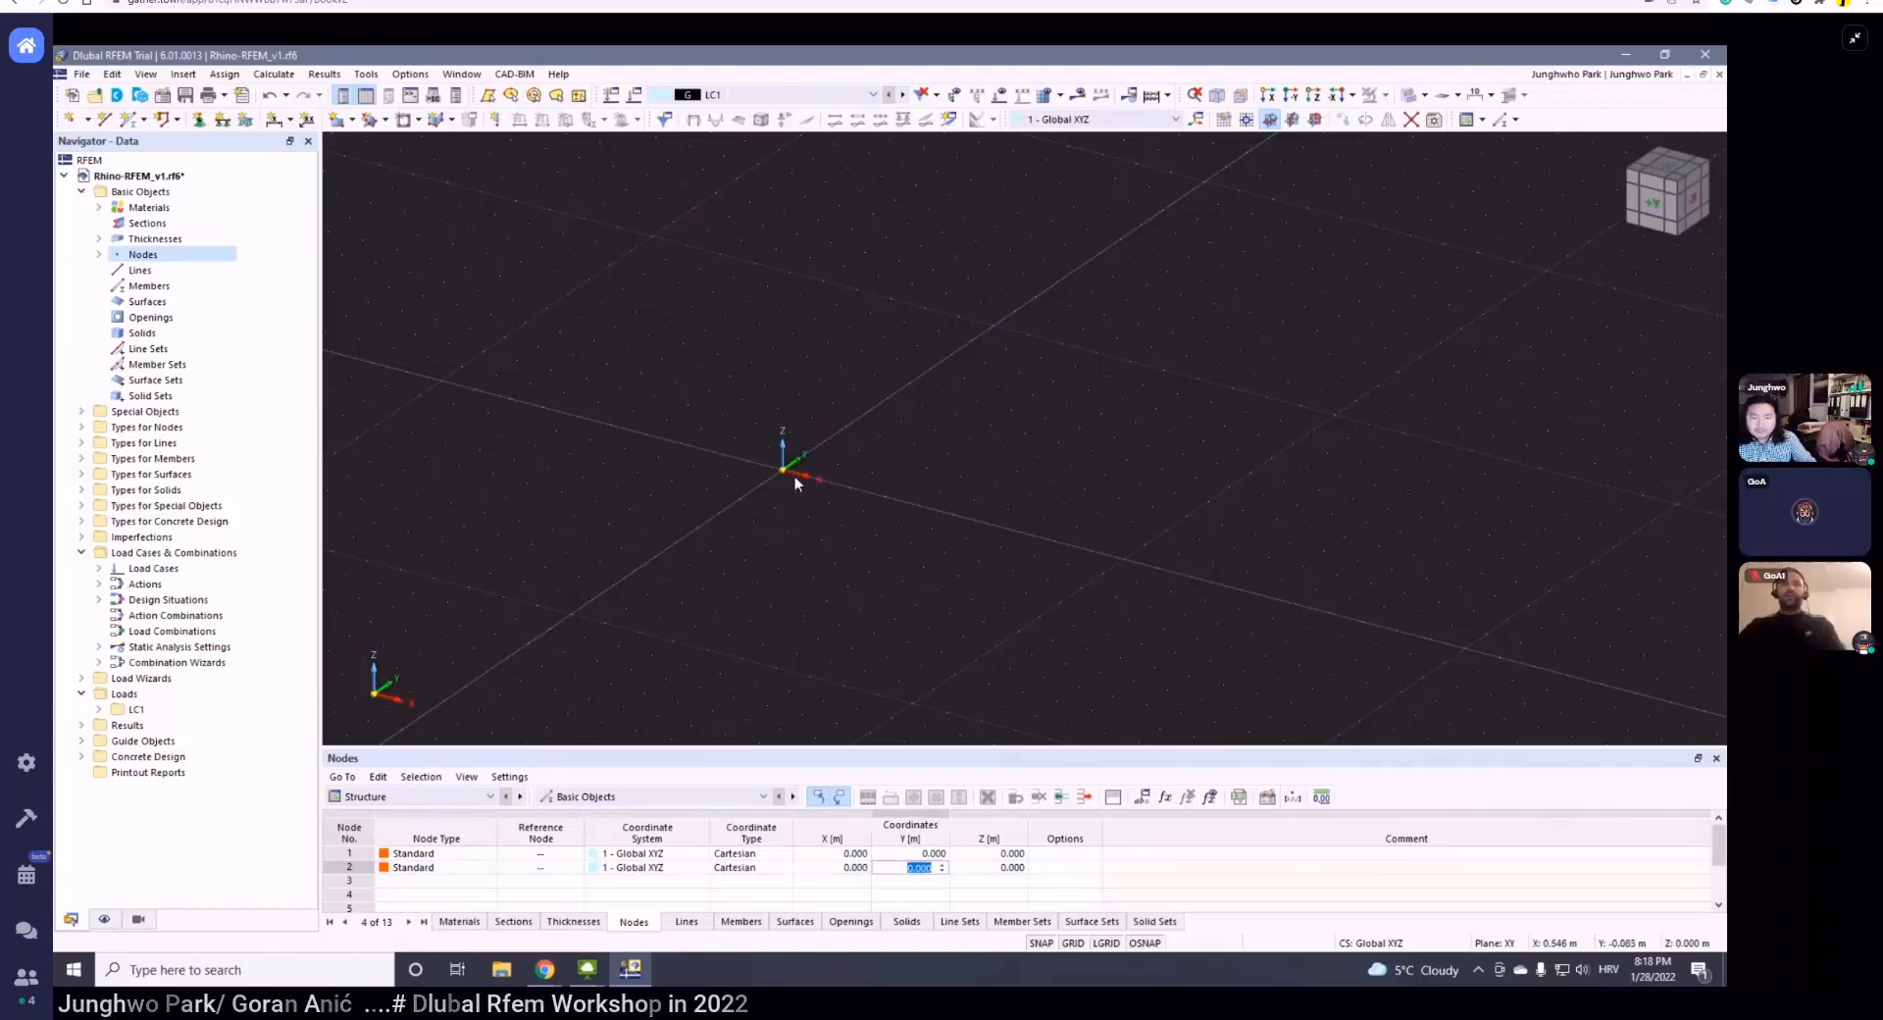
left_click(855, 867)
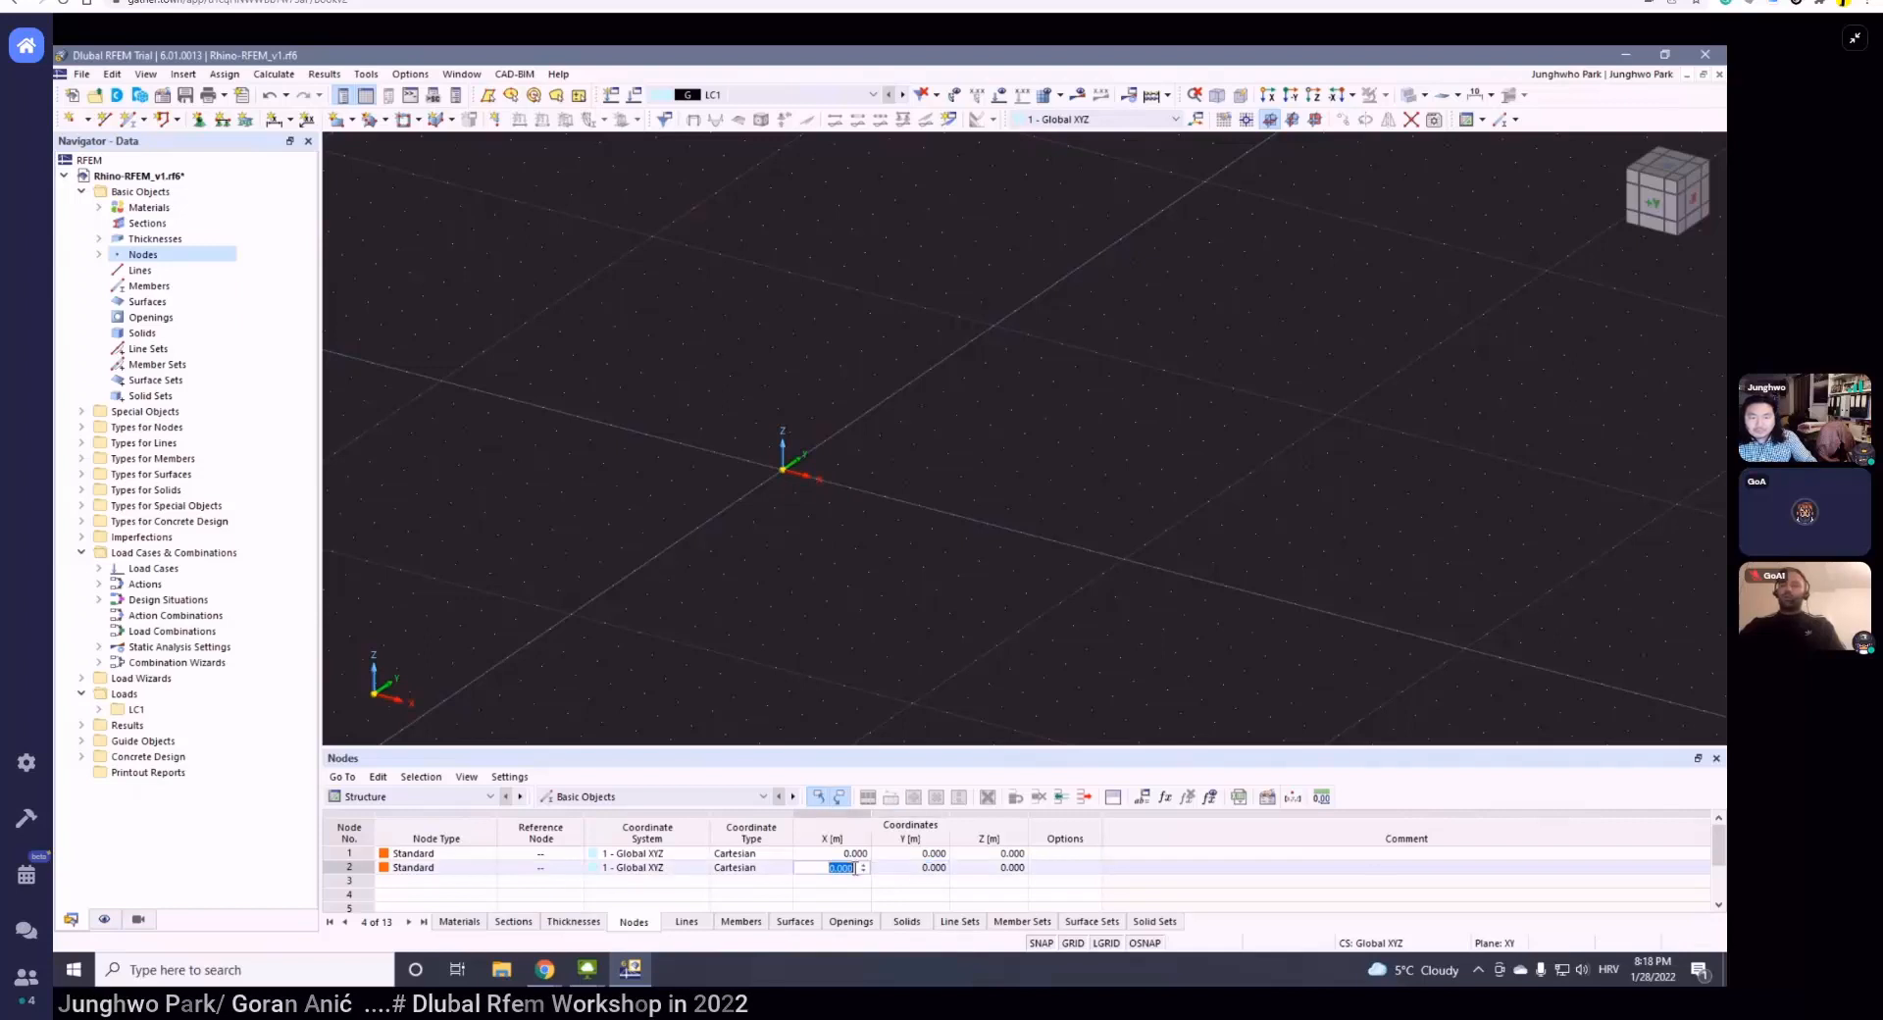
type("5")
key("Tab")
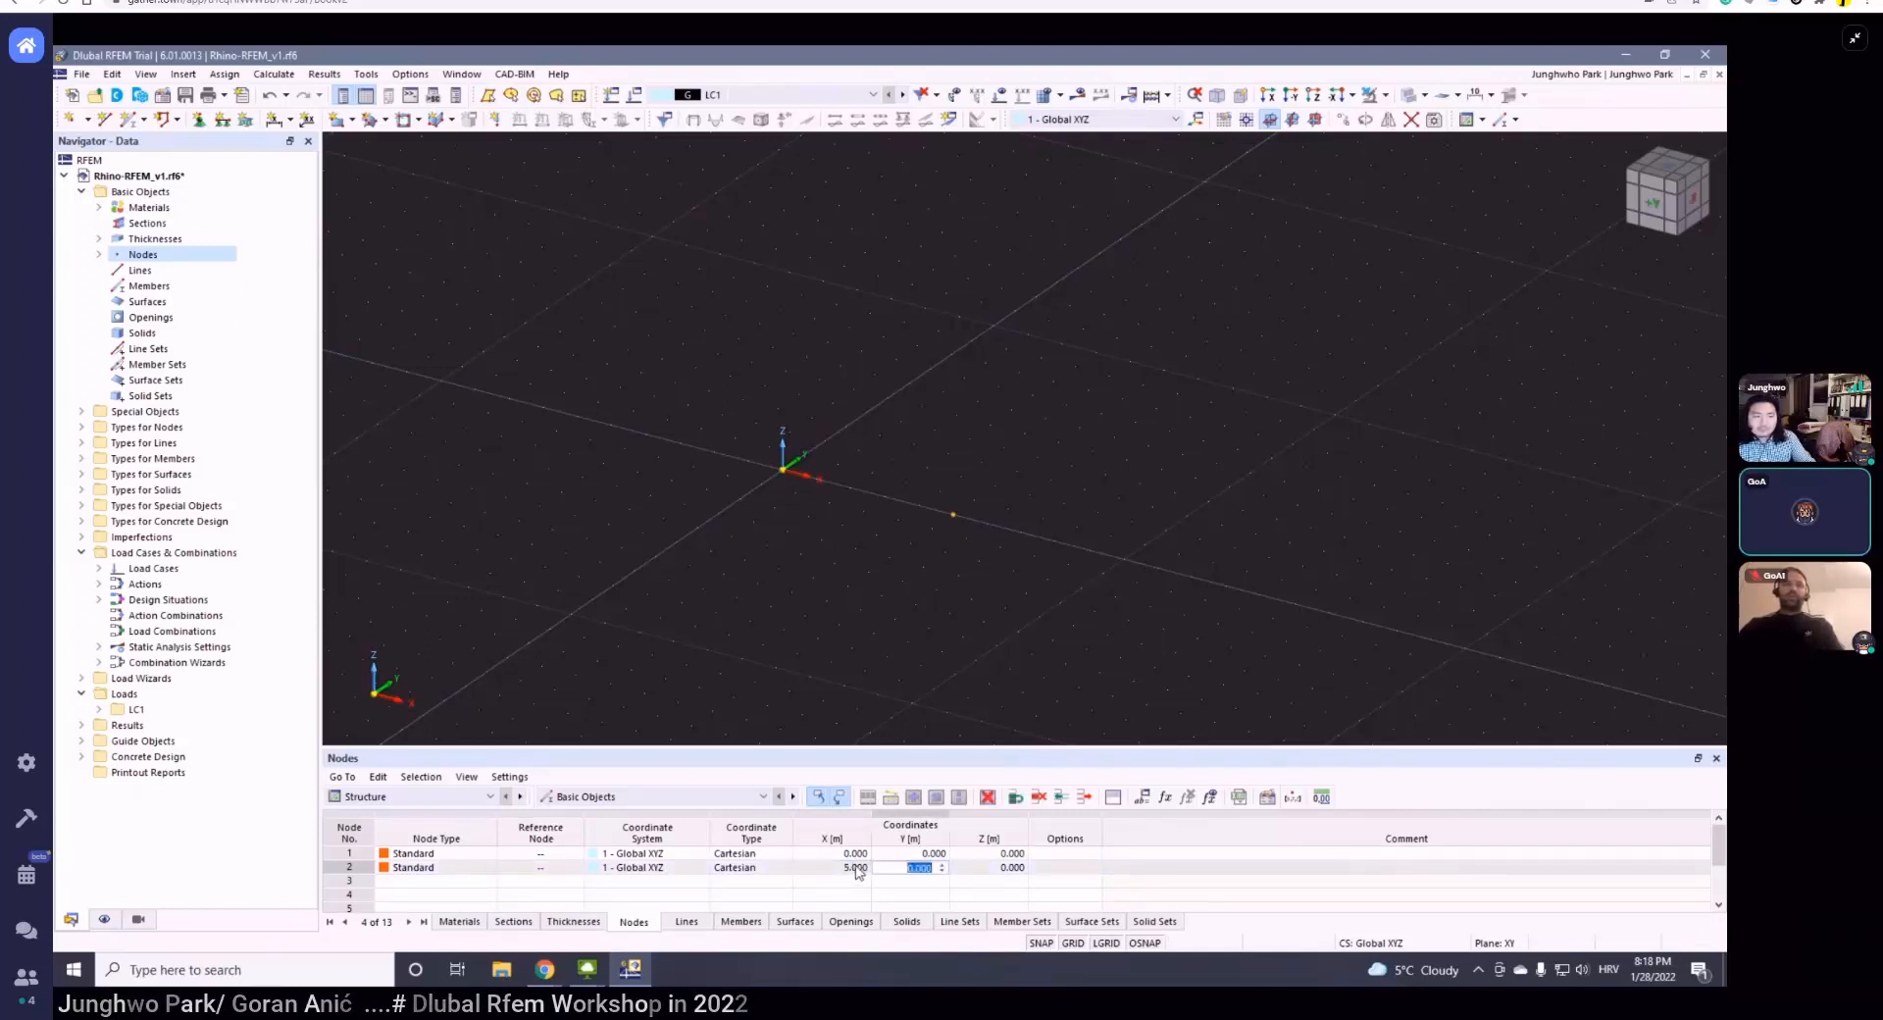
left_click(991, 869)
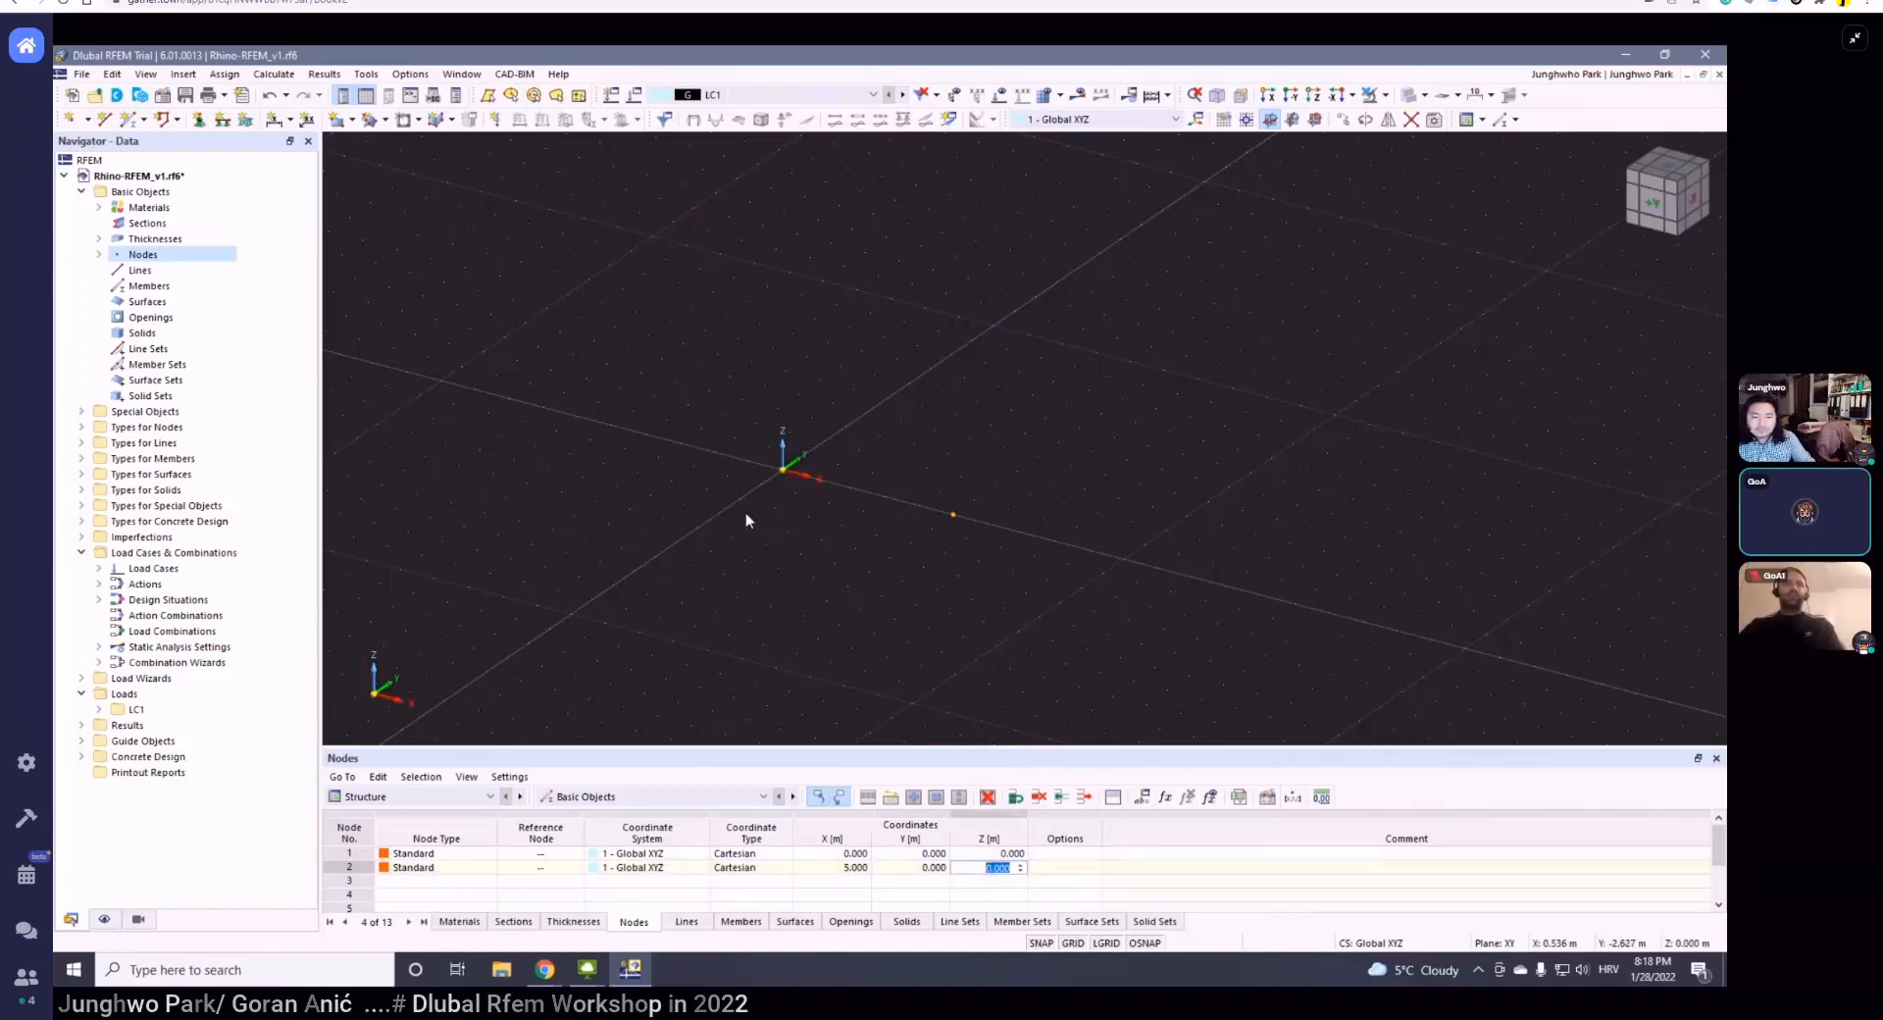
middle_click_drag(954, 573, 954, 564)
scroll(903, 522, "down", 2)
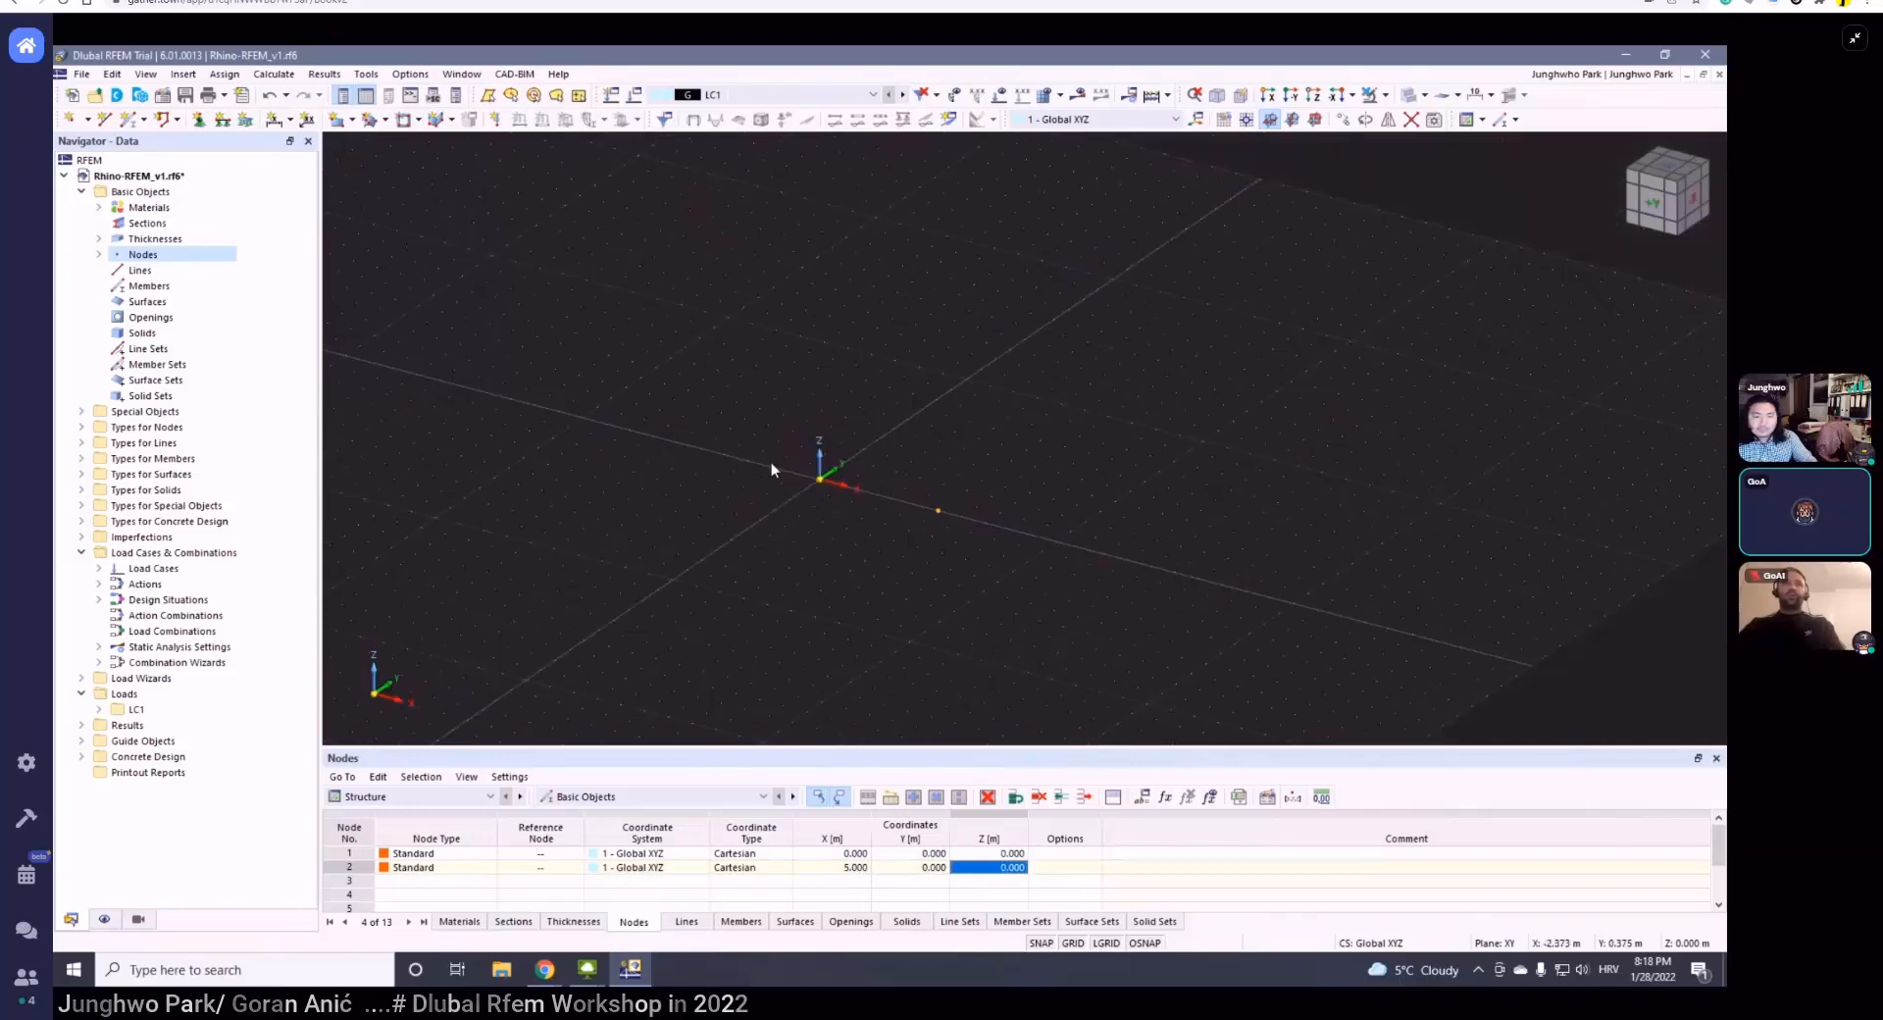
- Draw a single line from the origin node to the second node on the X axis
left_click(142, 269)
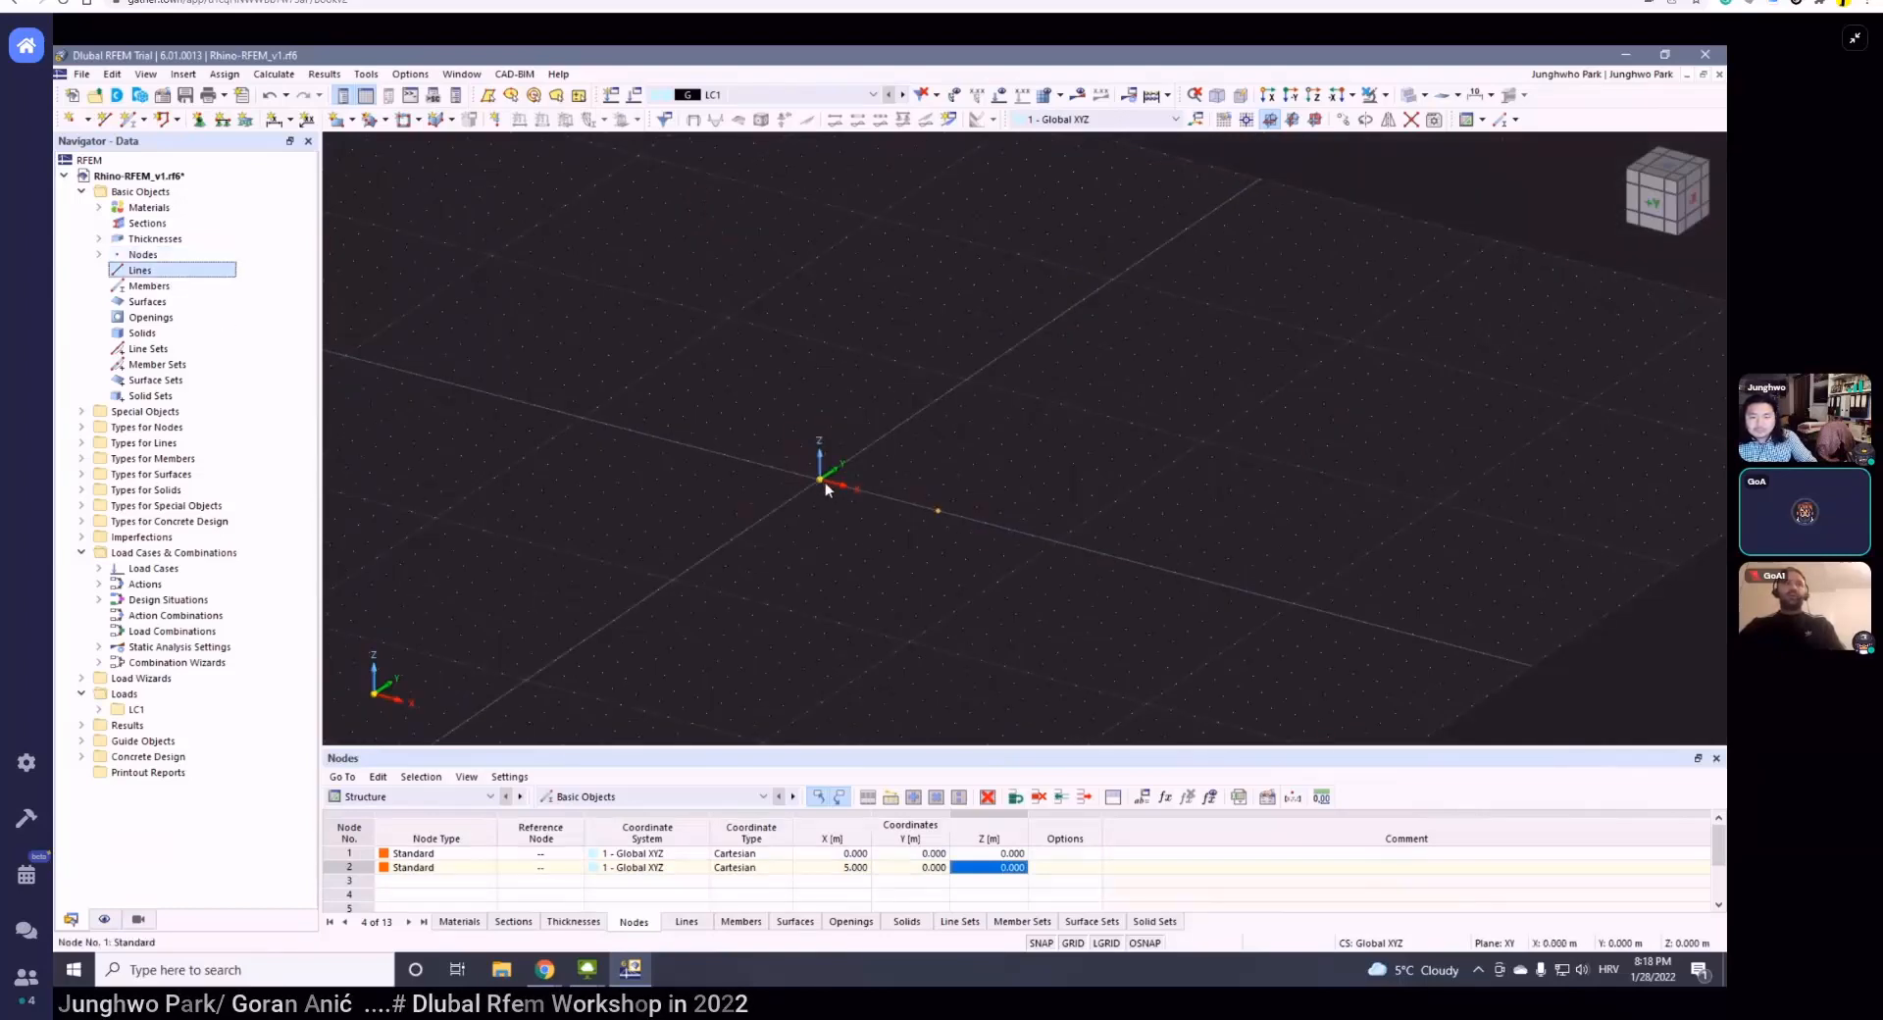
scroll(826, 481, "down", 2)
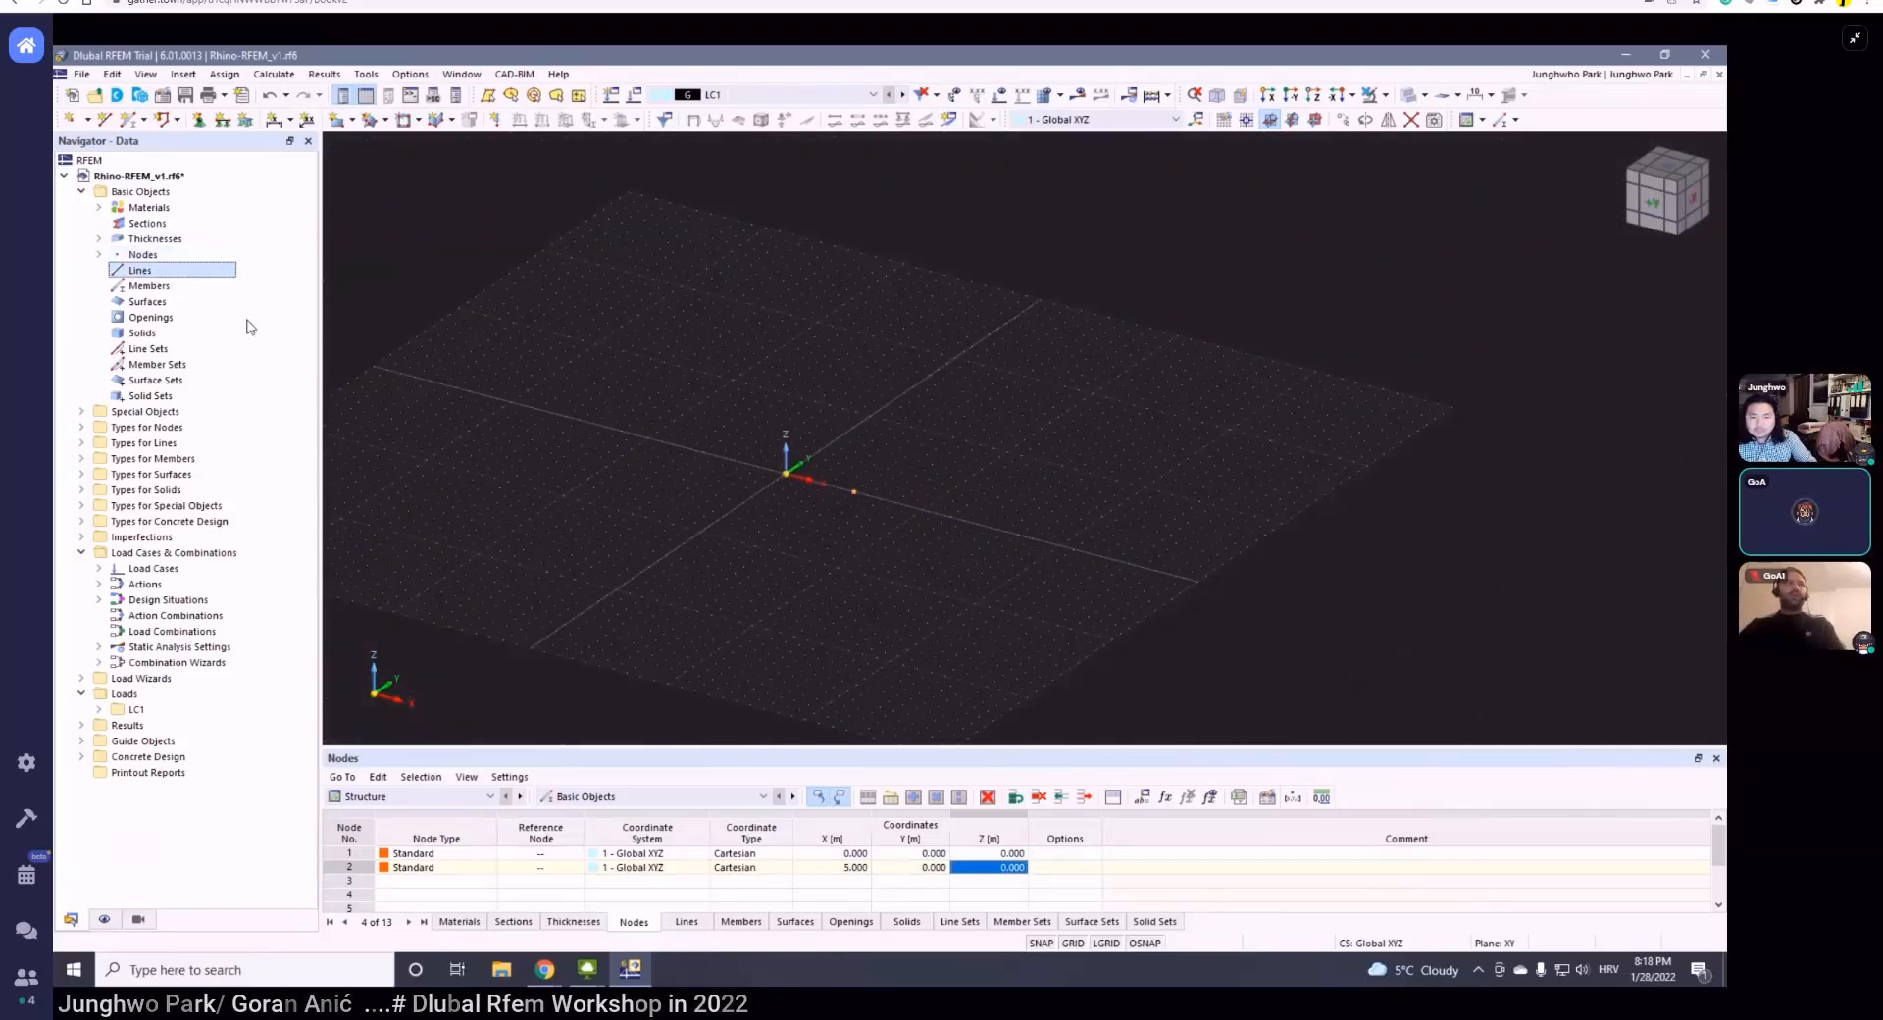
left_click(106, 122)
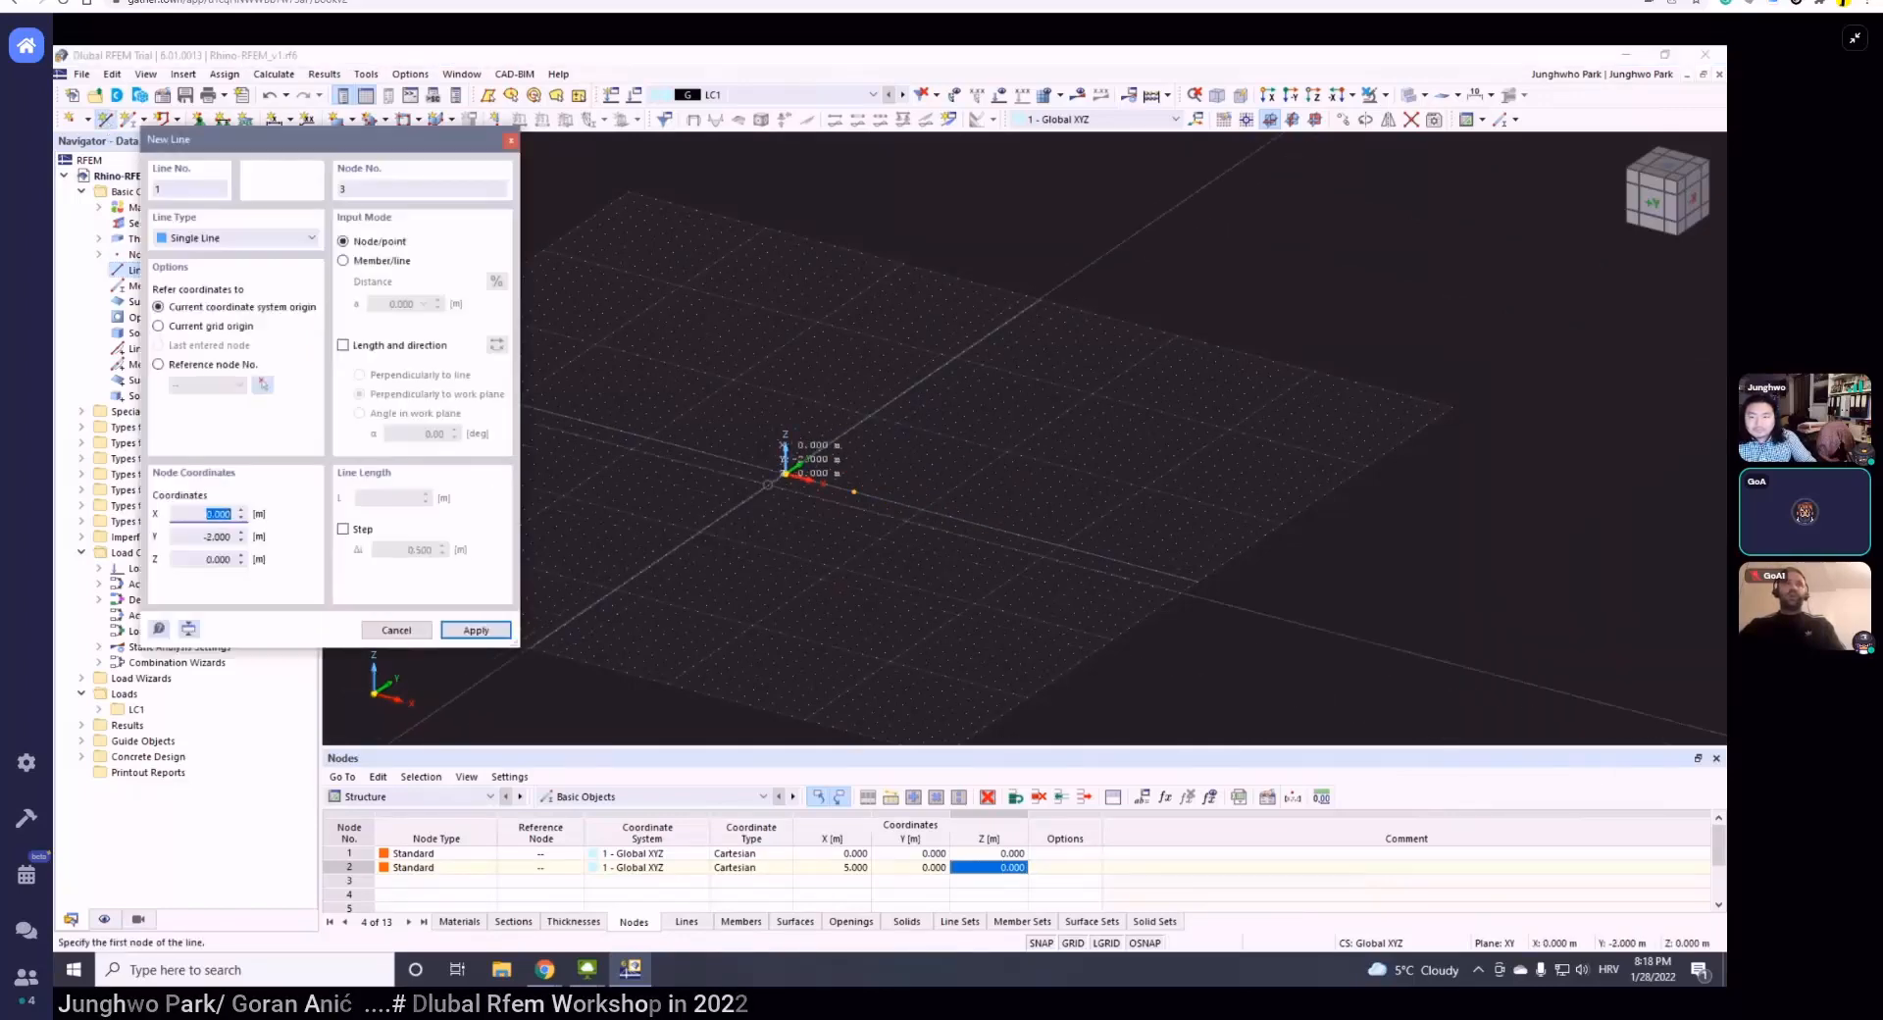
left_click(754, 480)
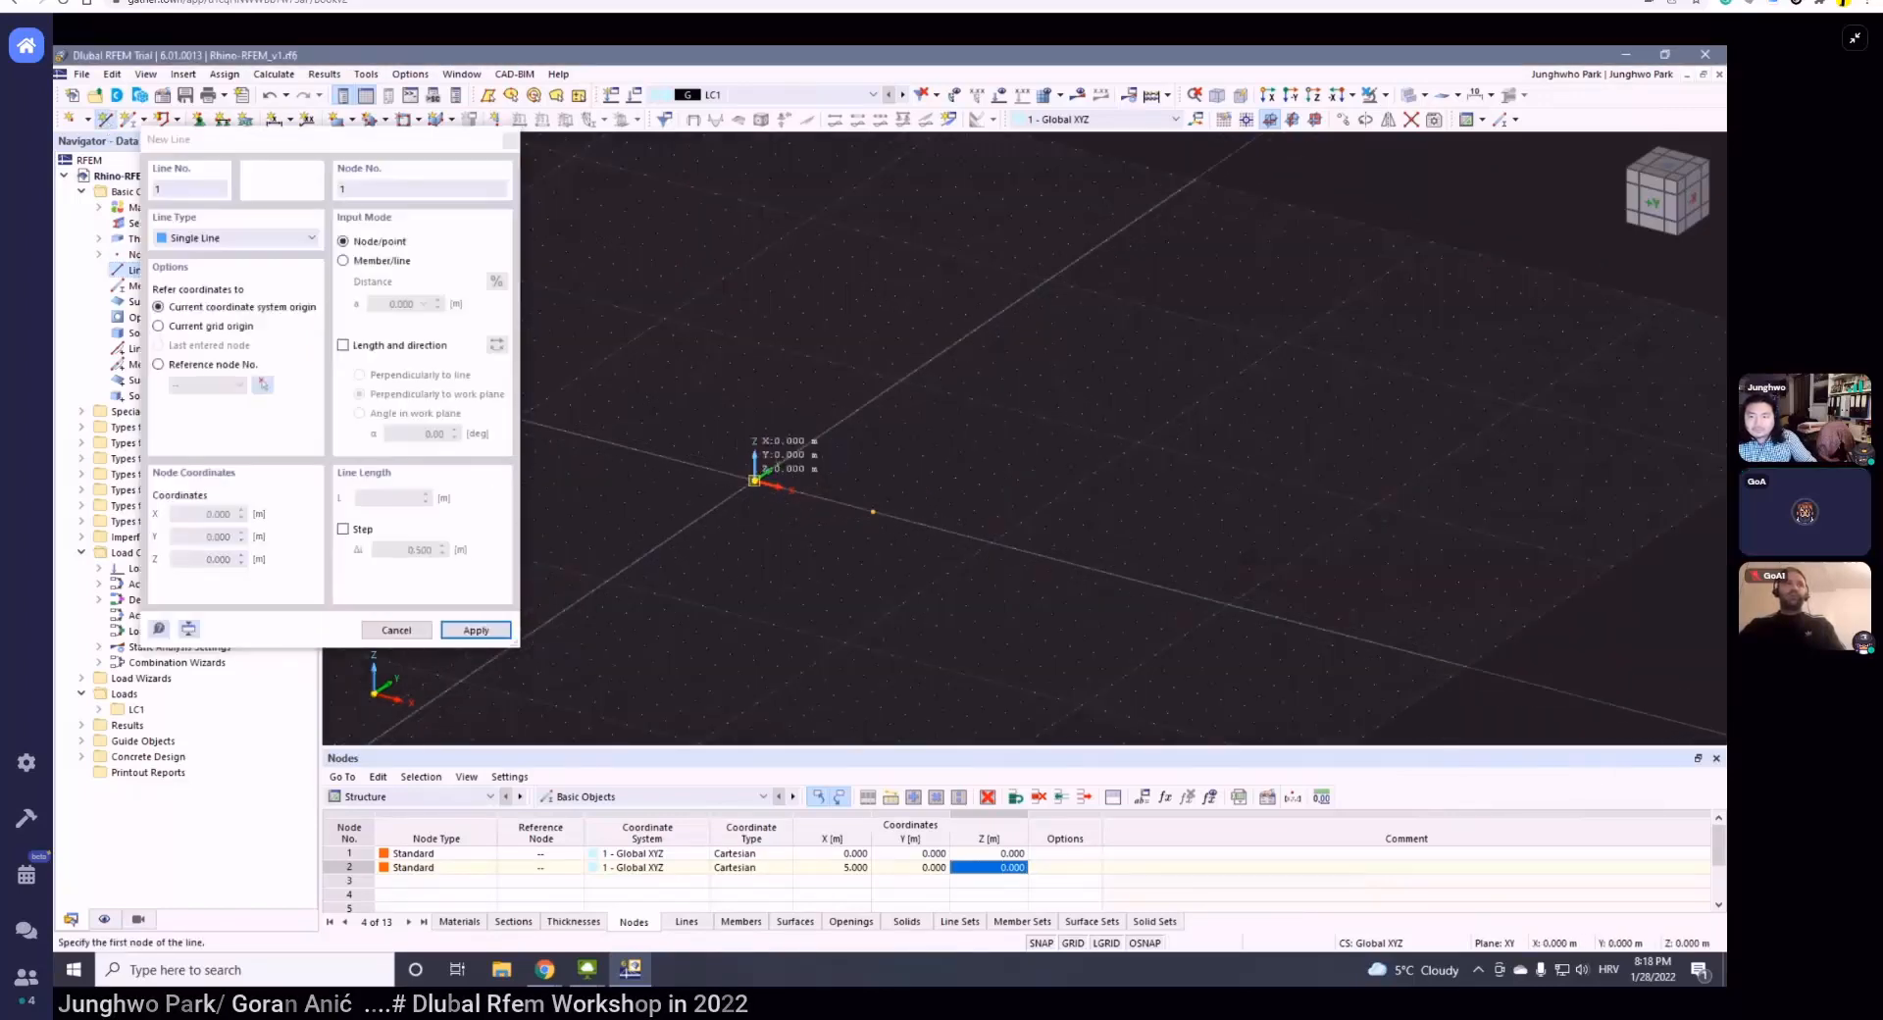
left_click(872, 511)
key("Escape")
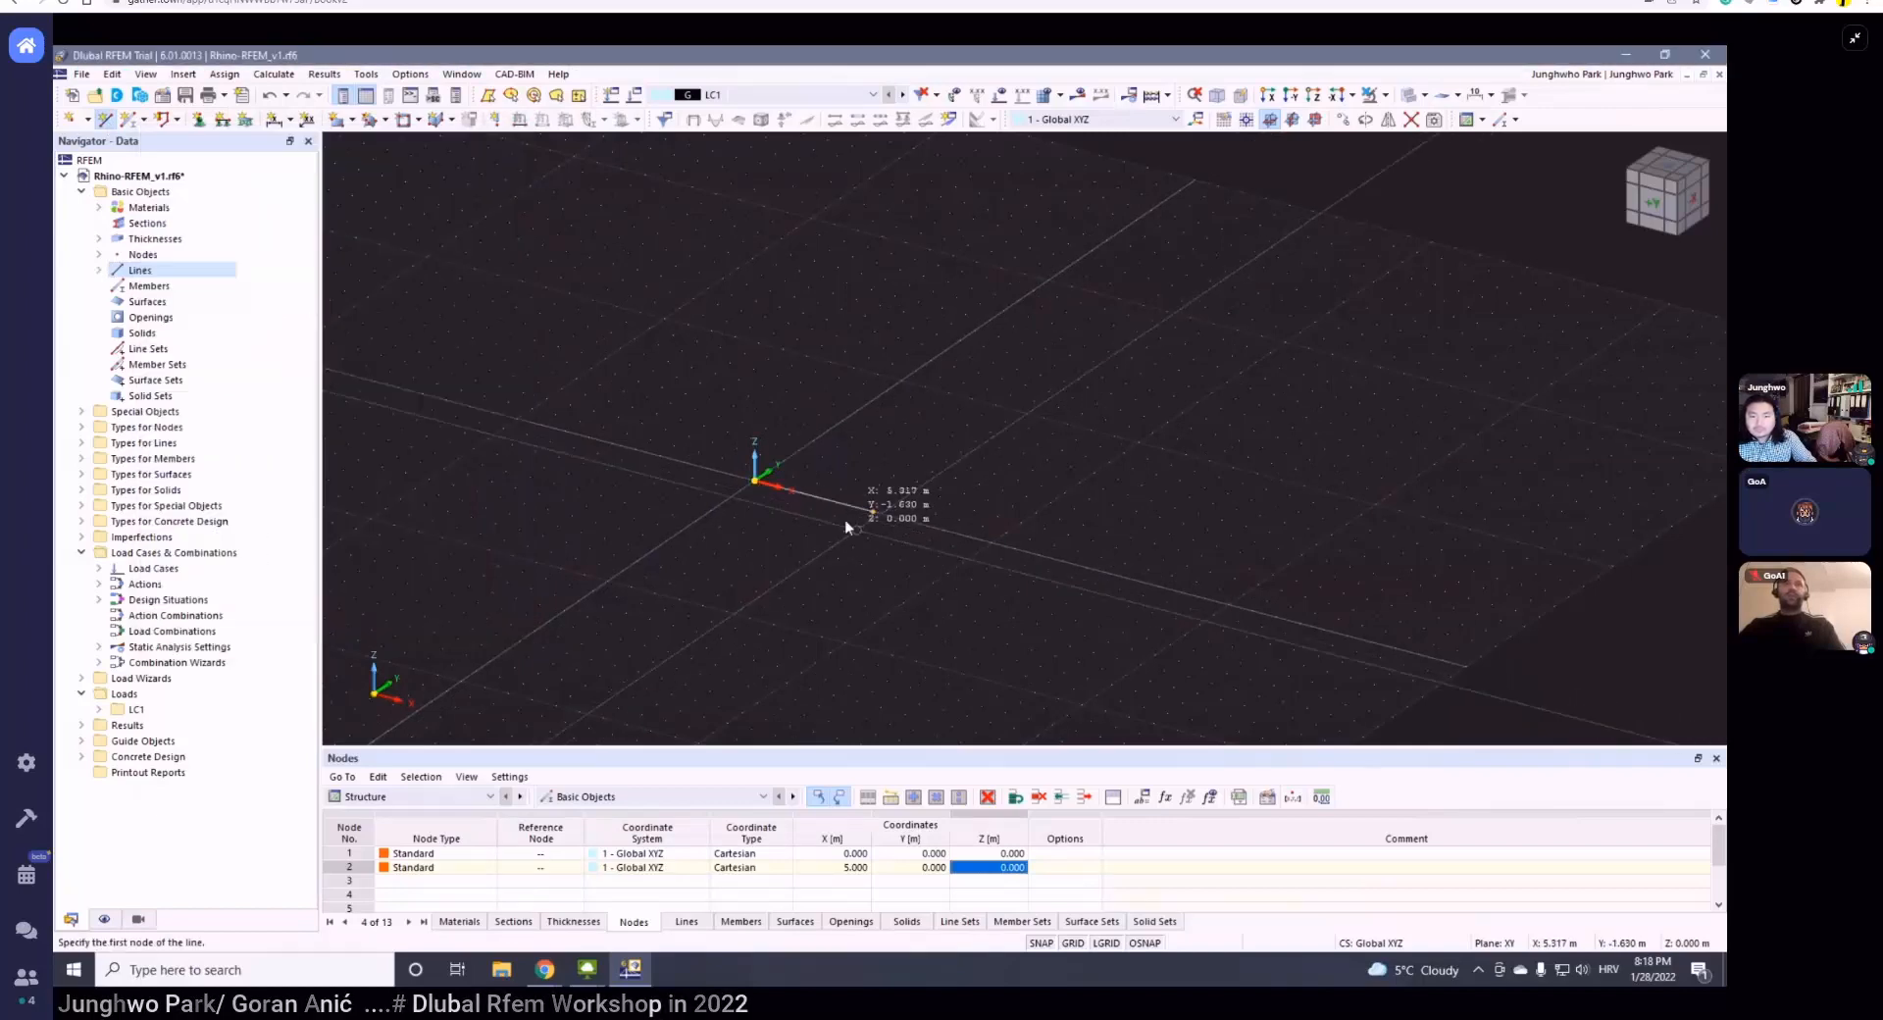
scroll(843, 518, "up", 1)
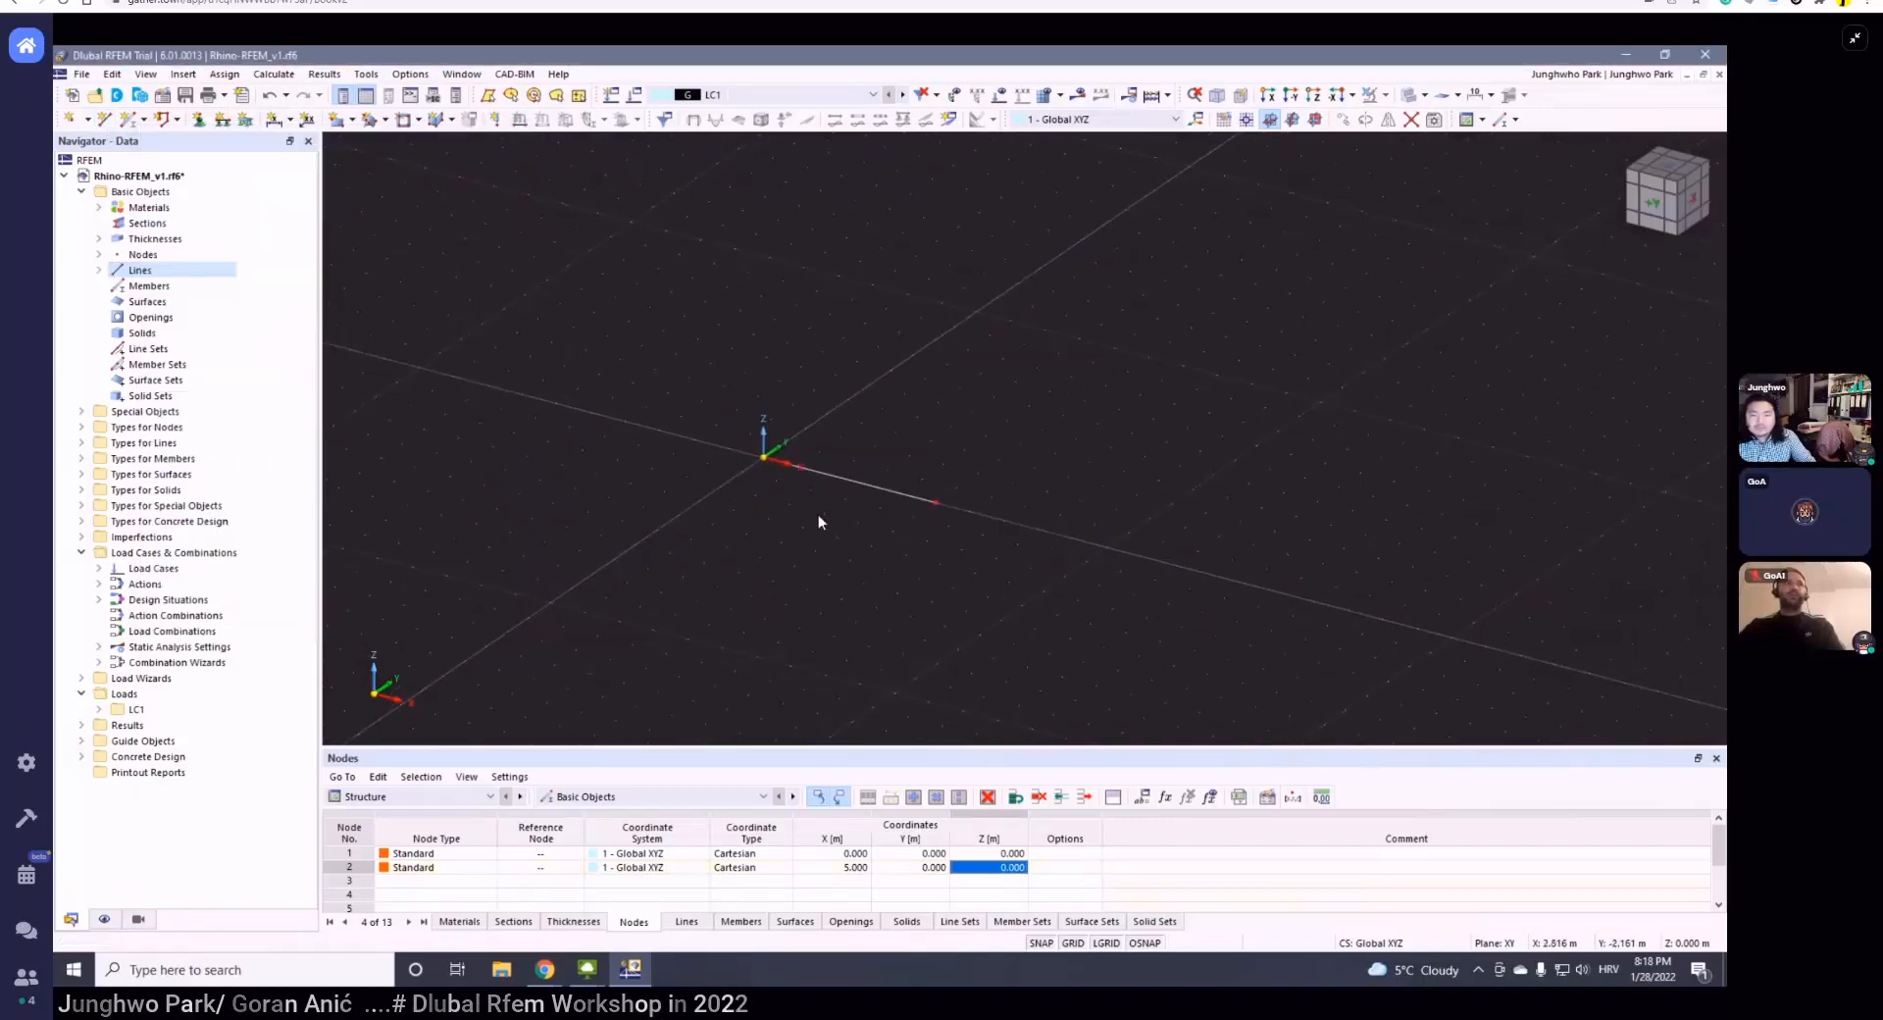
middle_click_drag(818, 515, 862, 509, "ctrl")
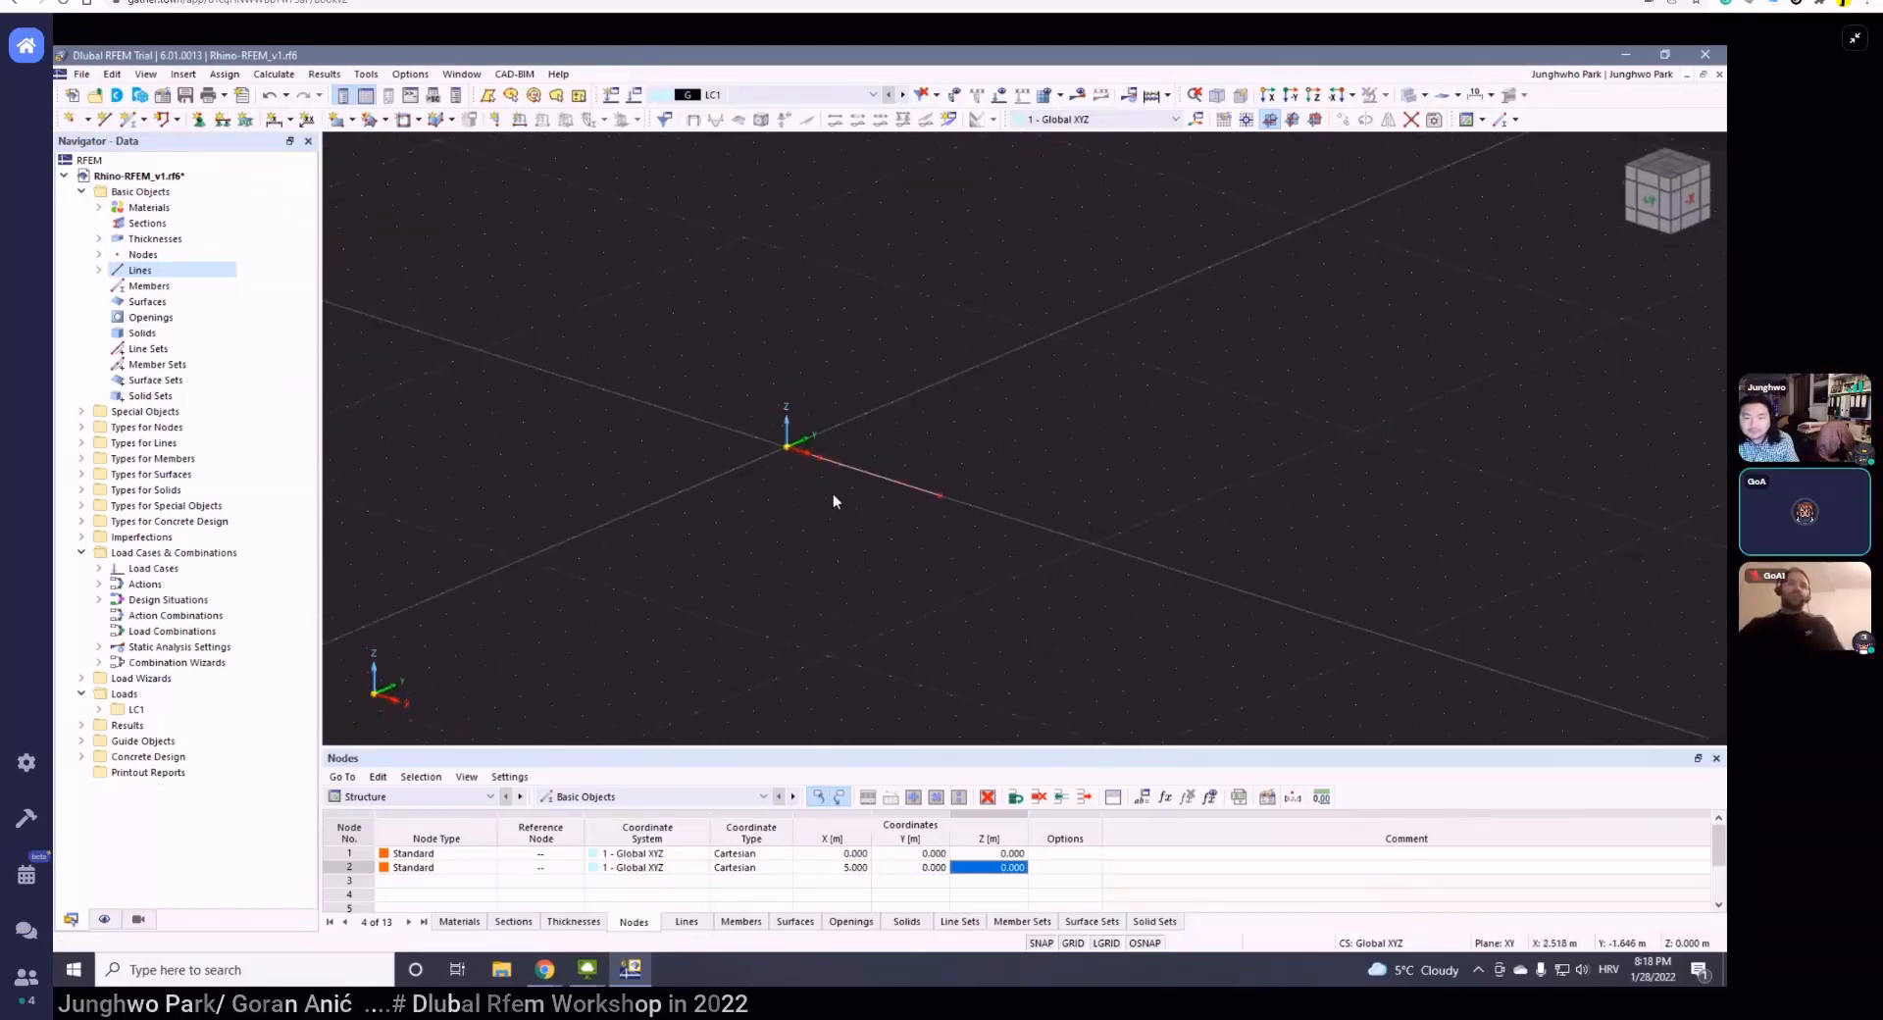
middle_click_drag(833, 501, 900, 535, "ctrl")
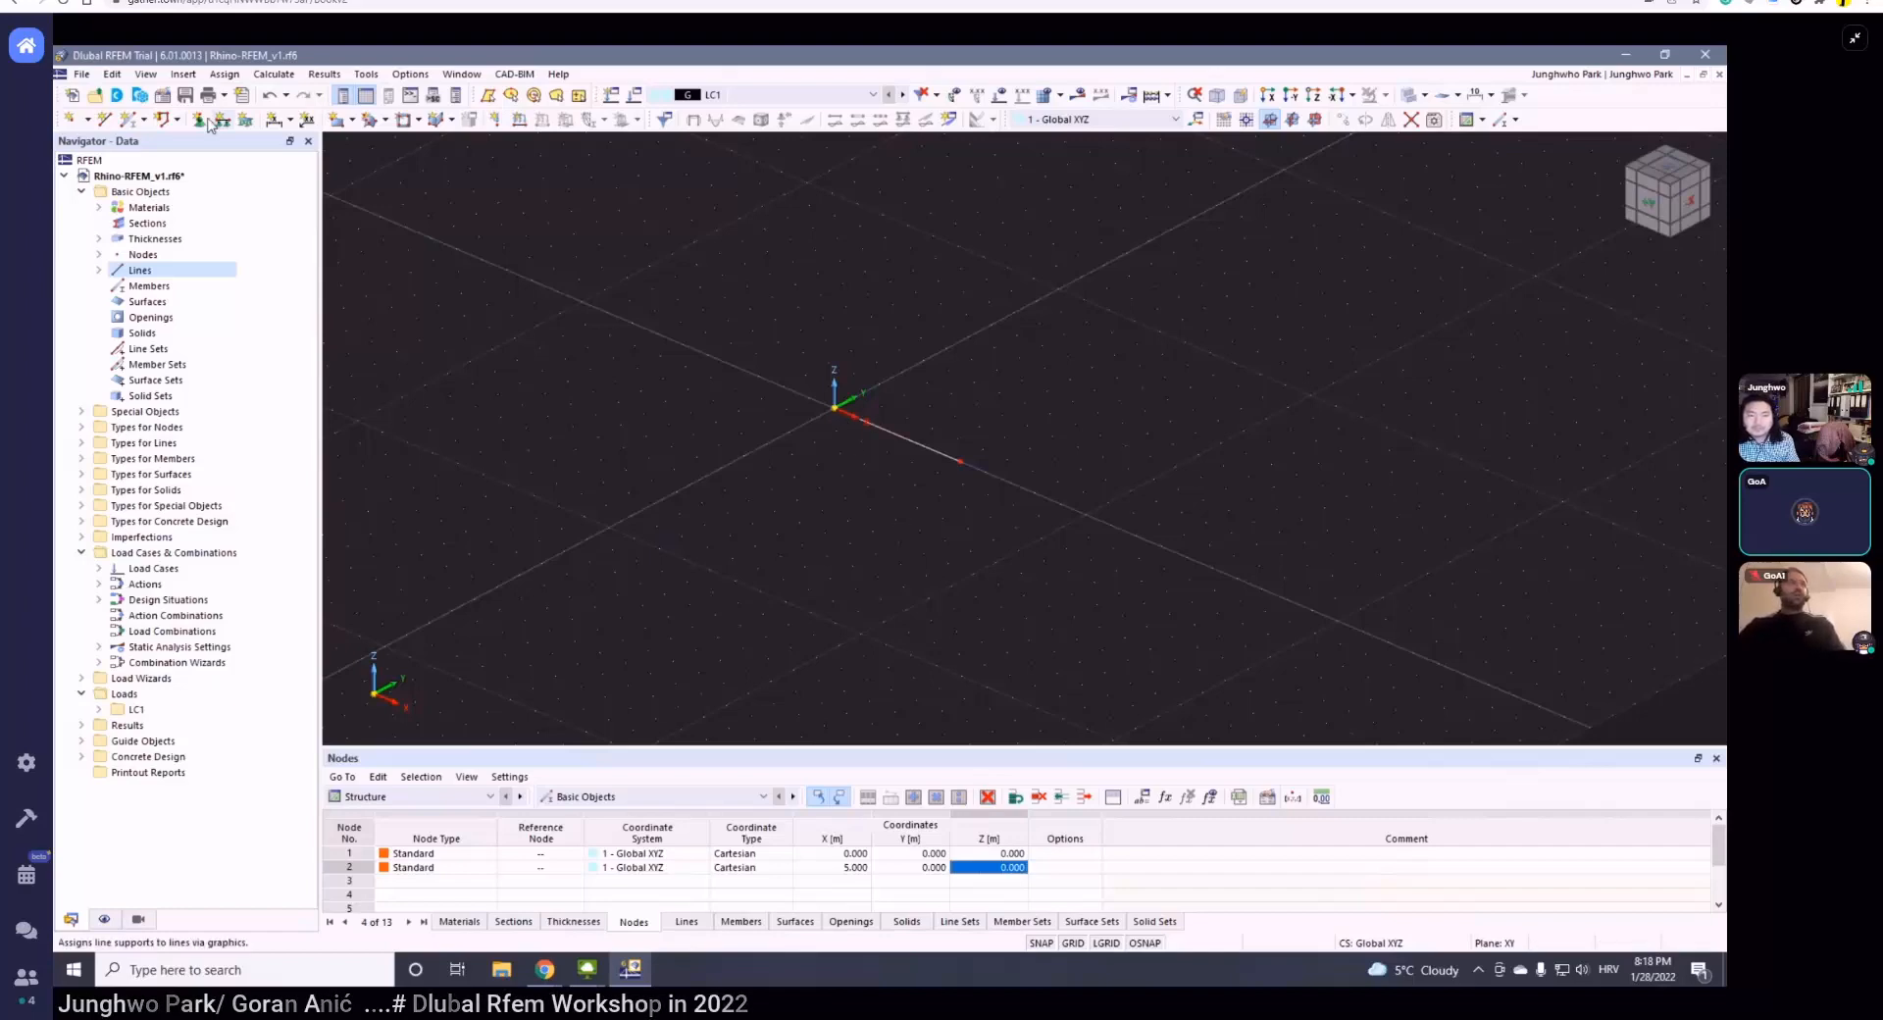
left_click(106, 121)
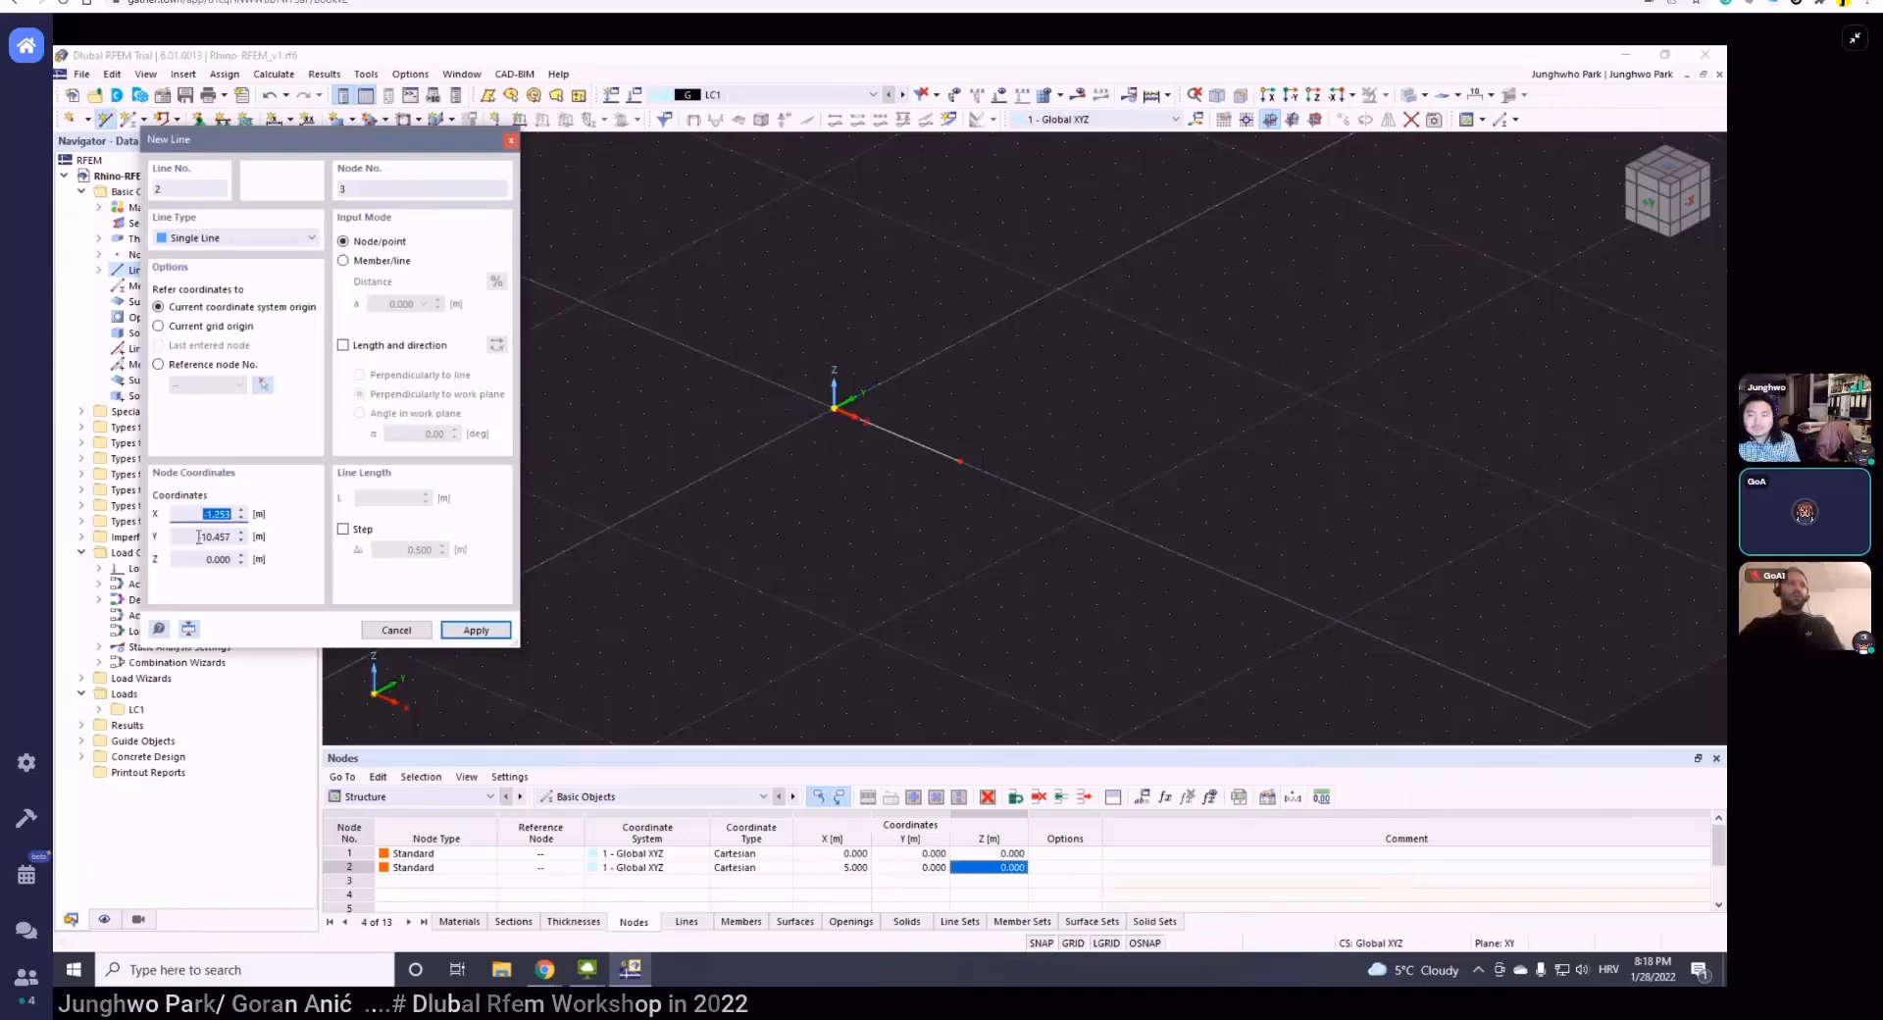
key("Tab")
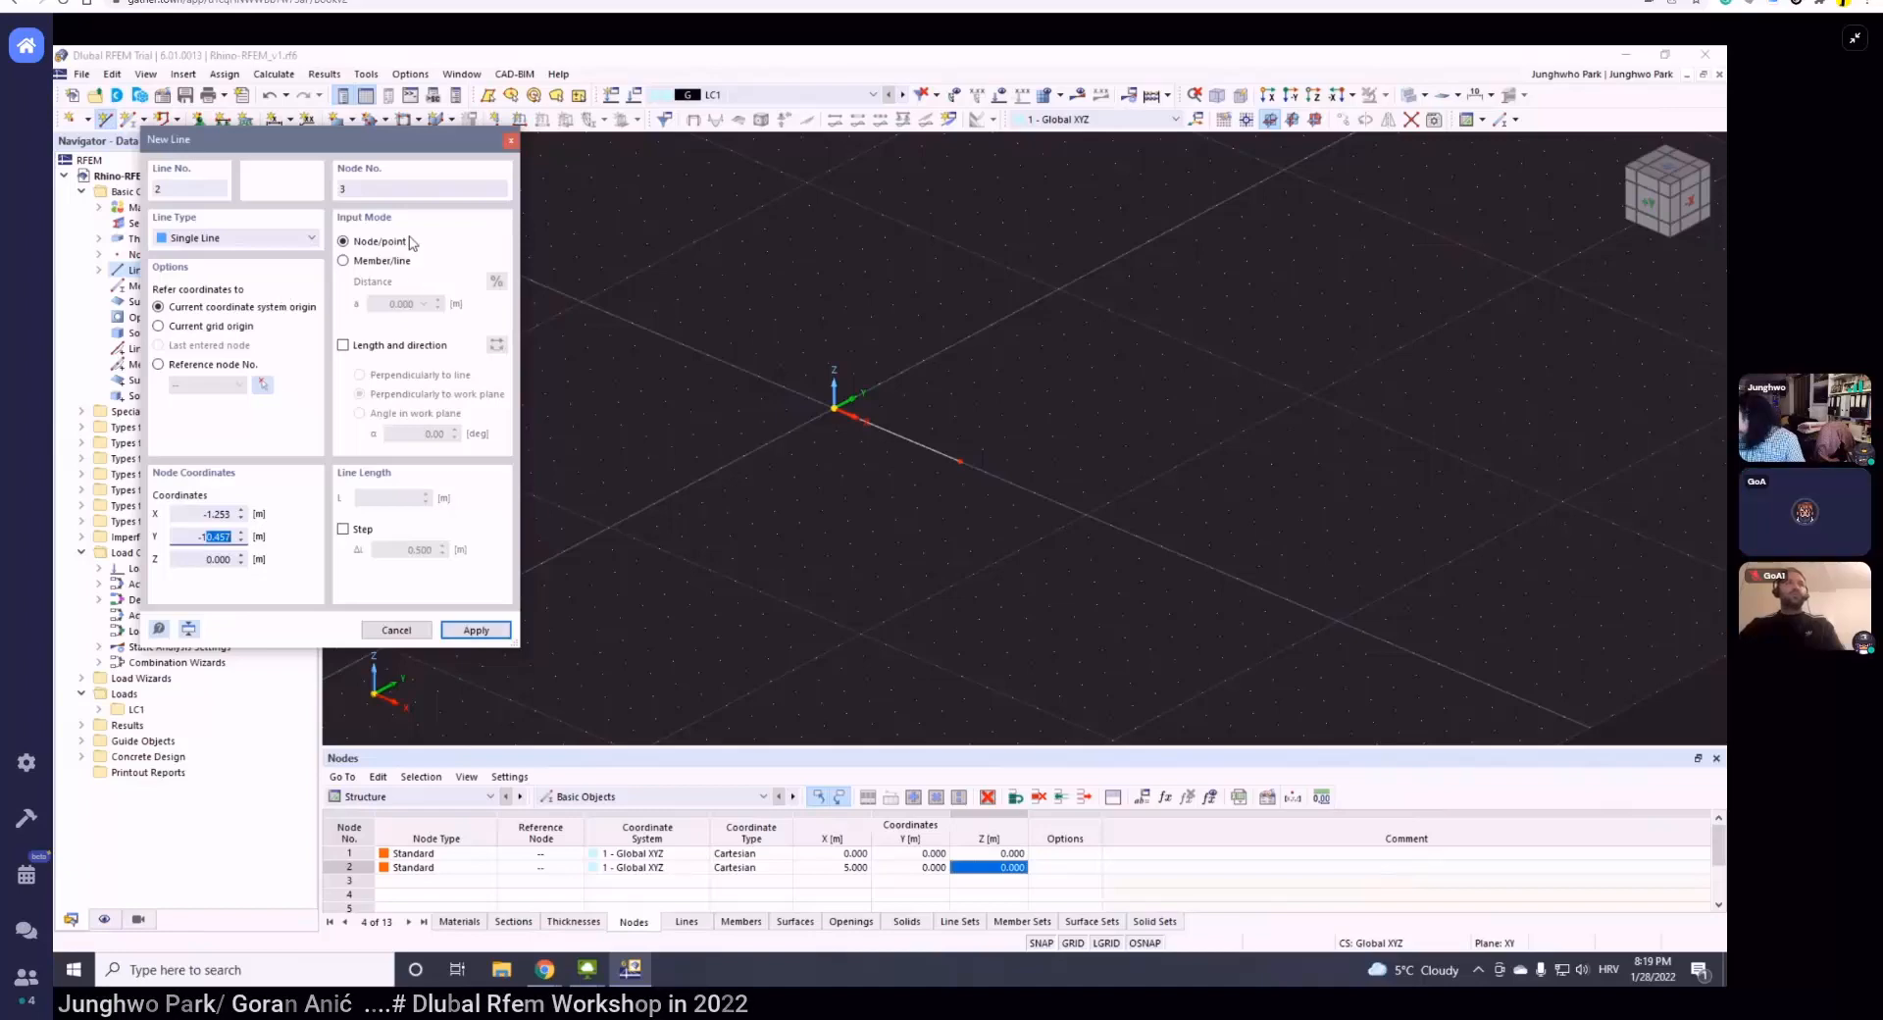
key("Escape")
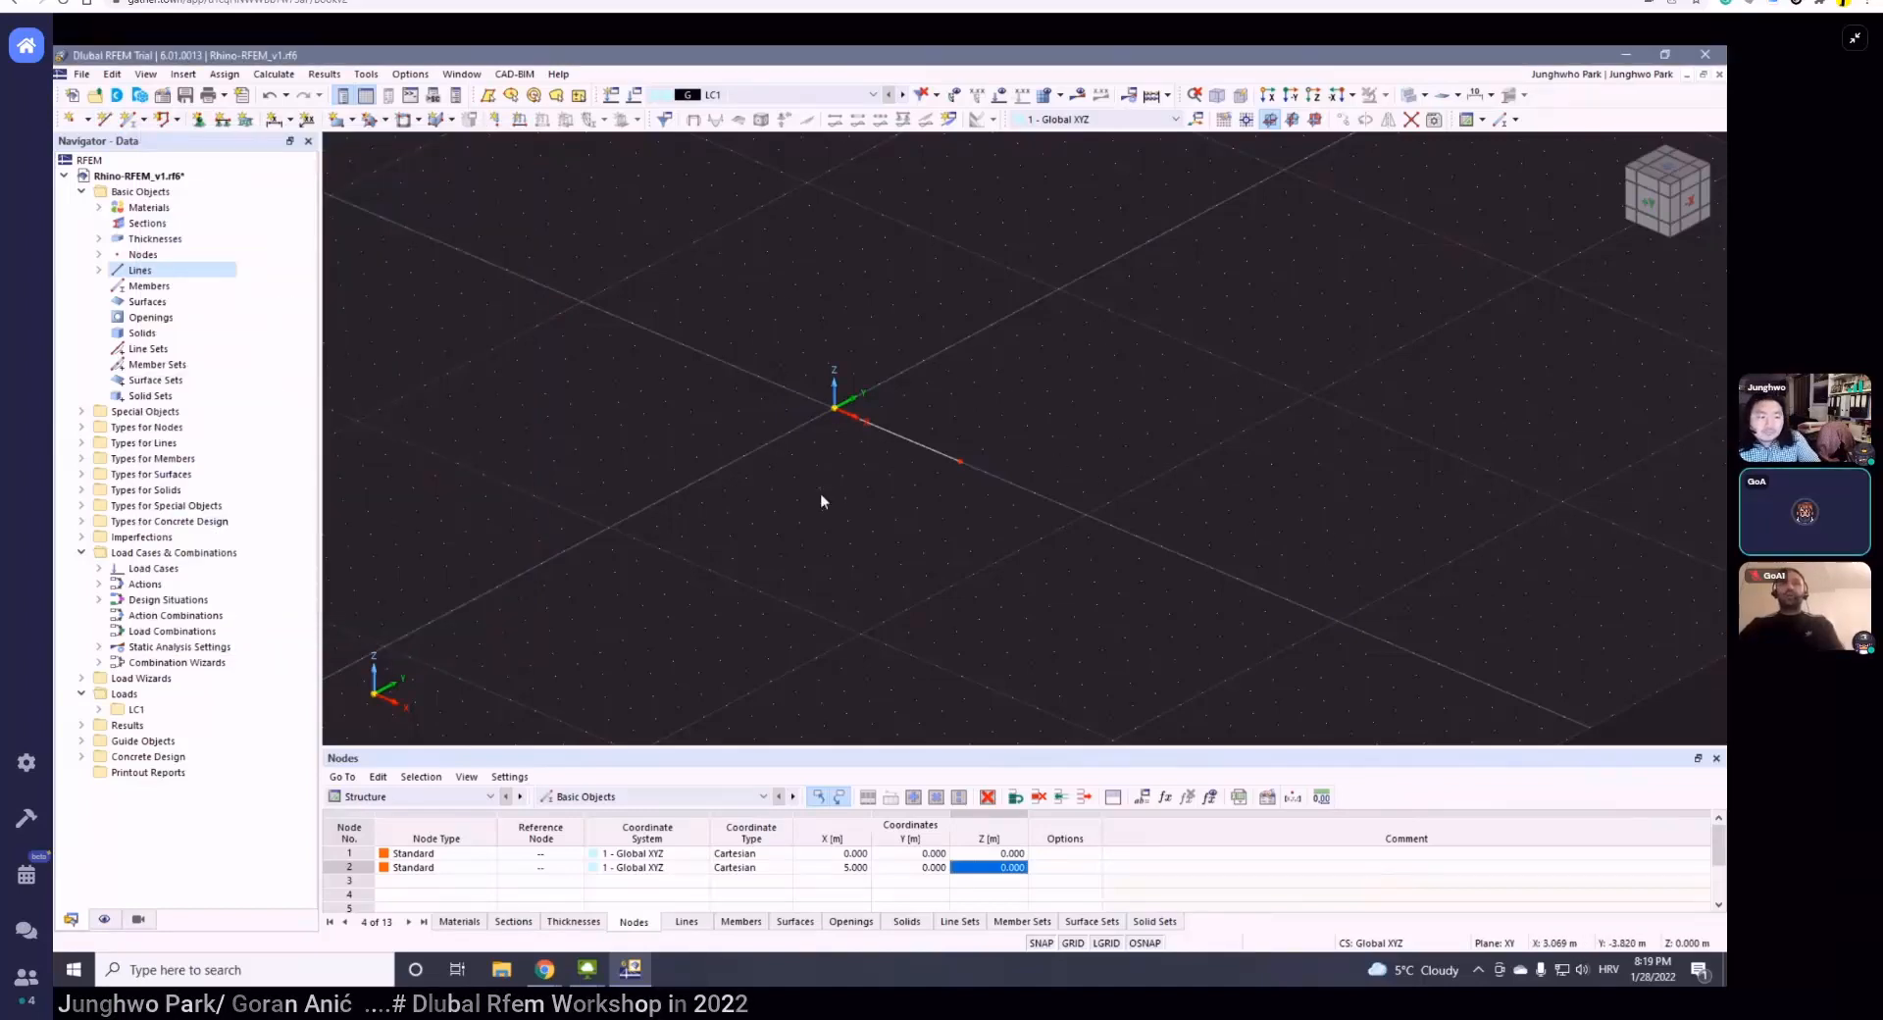
scroll(926, 462, "up", 1)
middle_click_drag(974, 480, 884, 483)
scroll(813, 507, "up", 1)
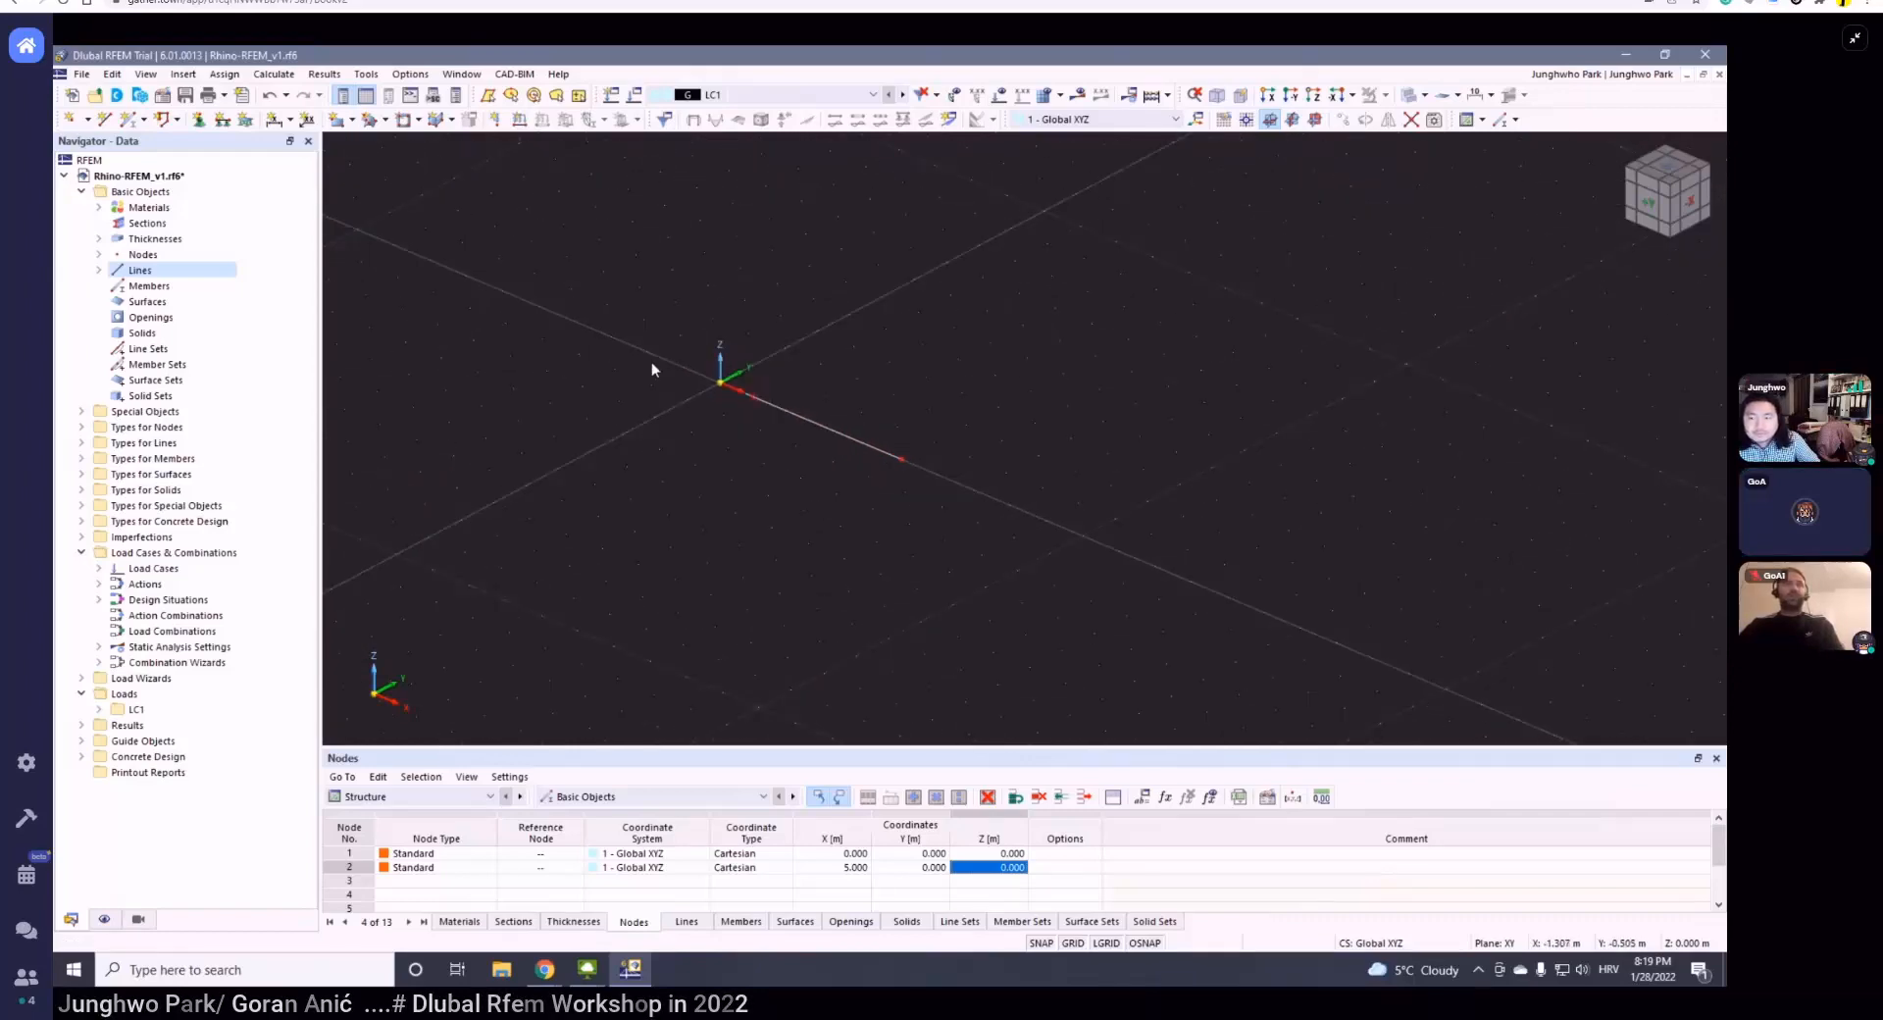
- Open the line between the two nodes for editing and enable its Member option to define a new member
left_click_drag(655, 345, 566, 231)
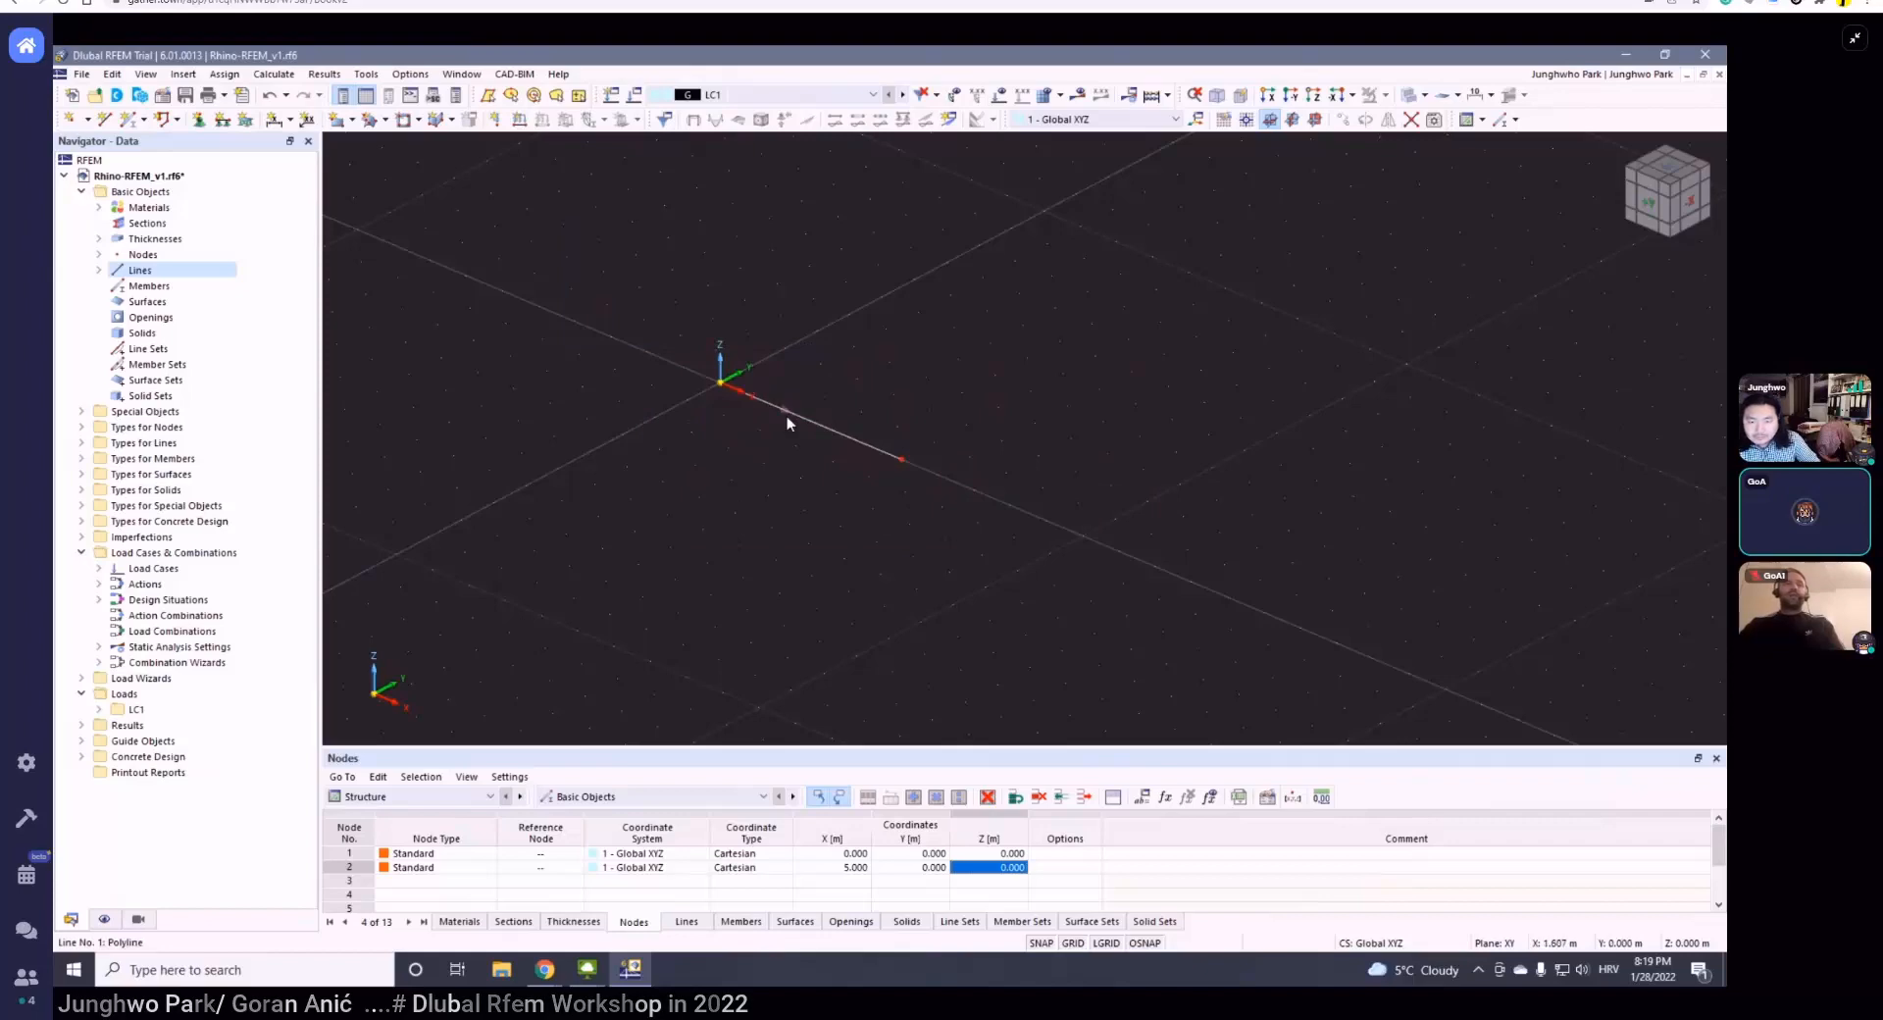
middle_click_drag(798, 459, 843, 435)
scroll(843, 435, "down", 3)
scroll(885, 450, "up", 1)
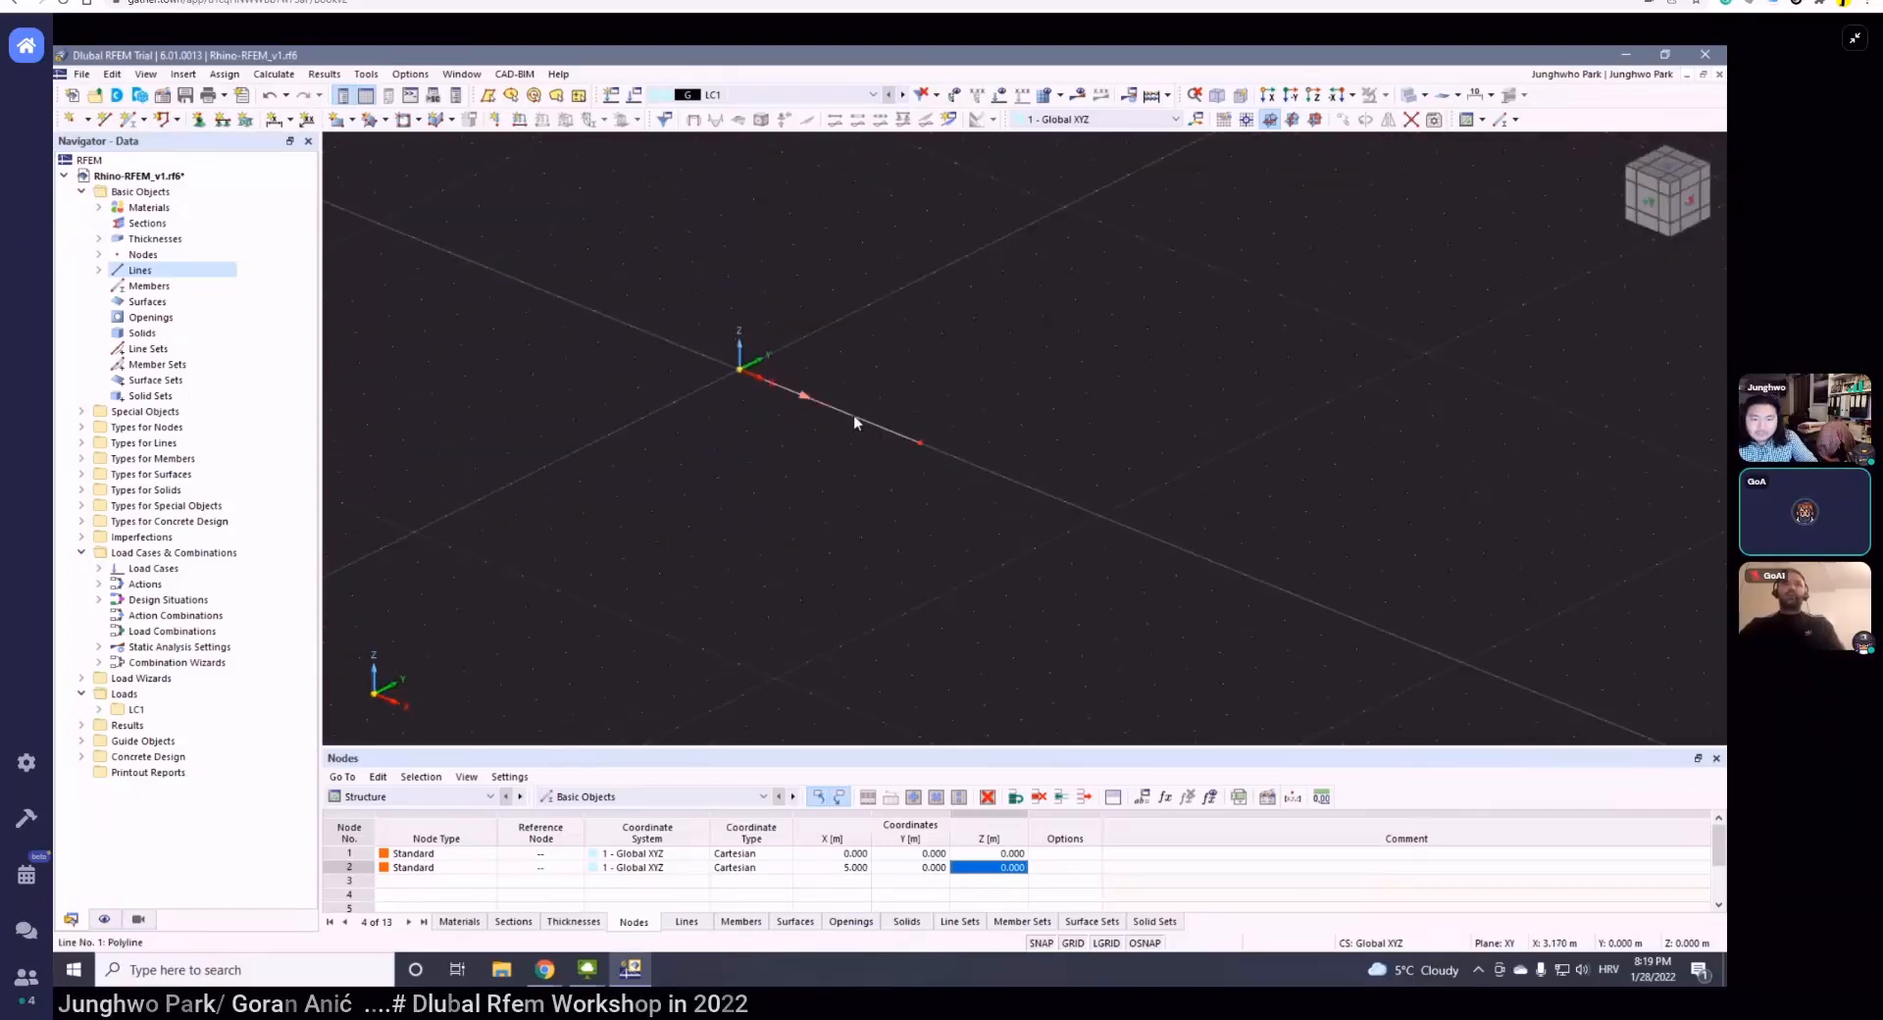
right_click(853, 415)
left_click(769, 439)
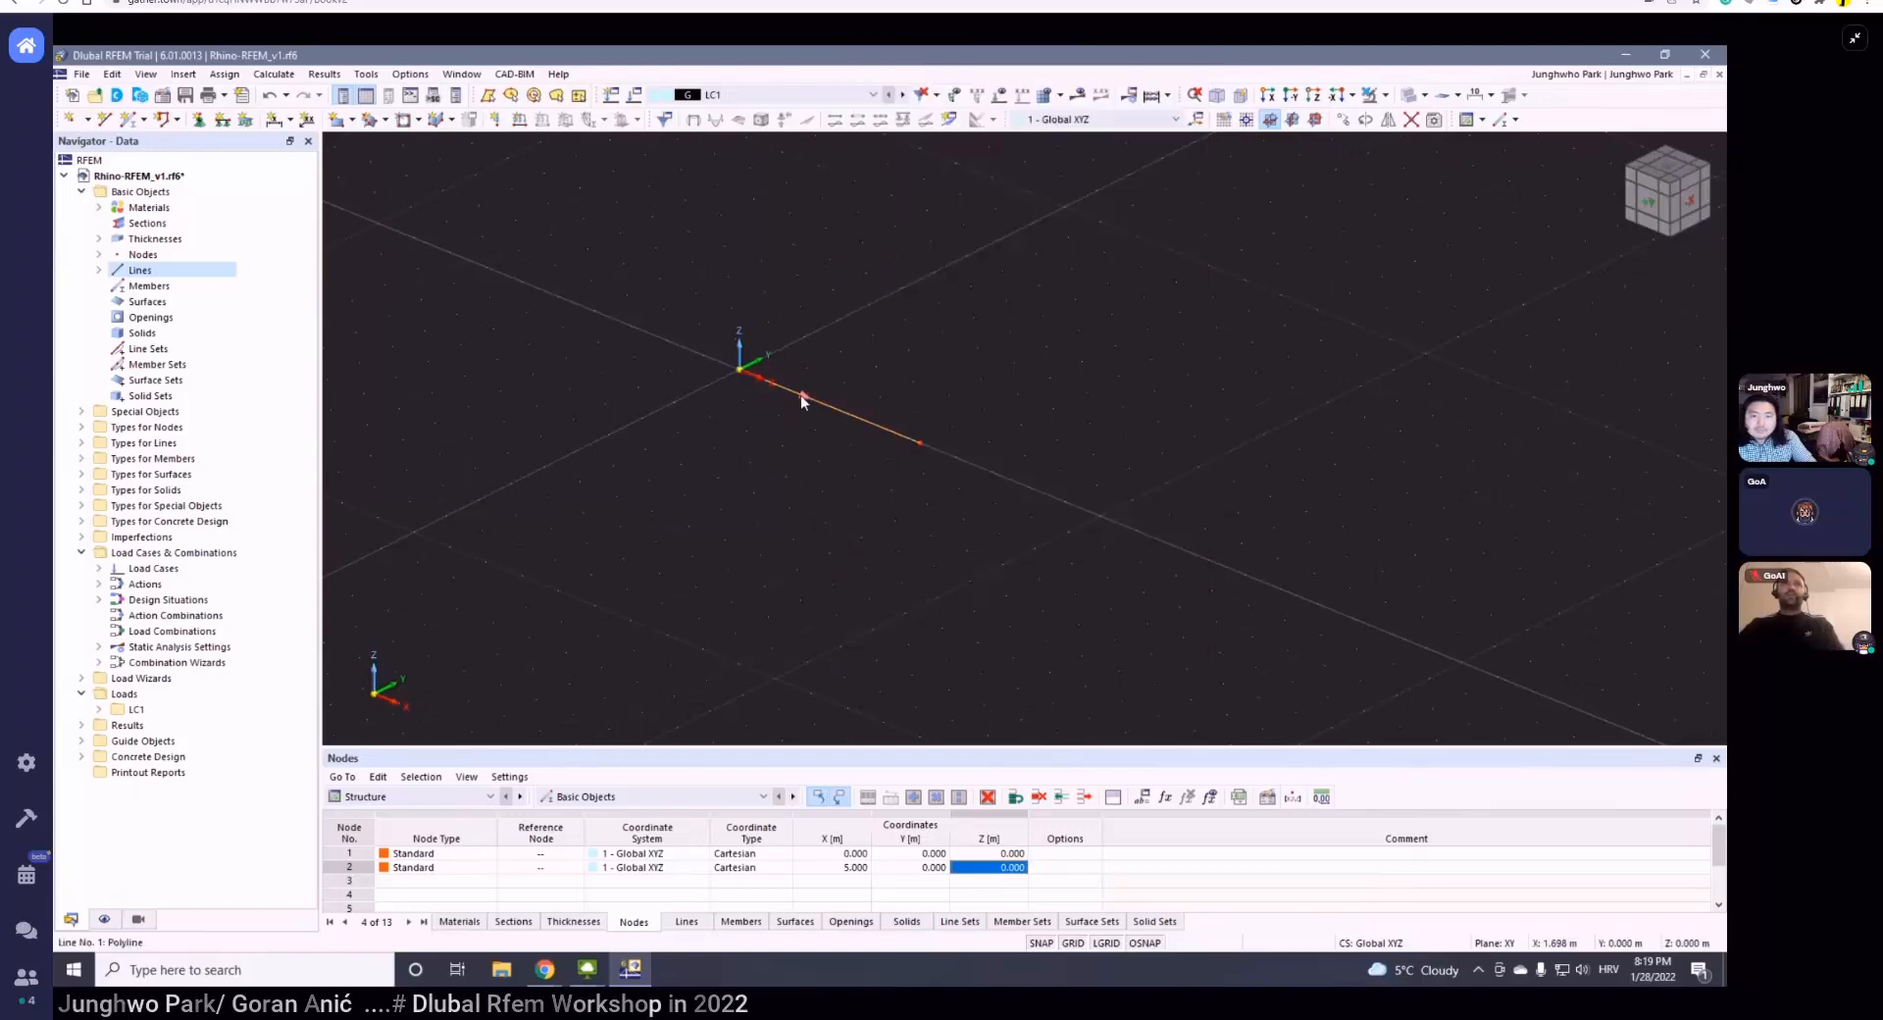
double_click(800, 394)
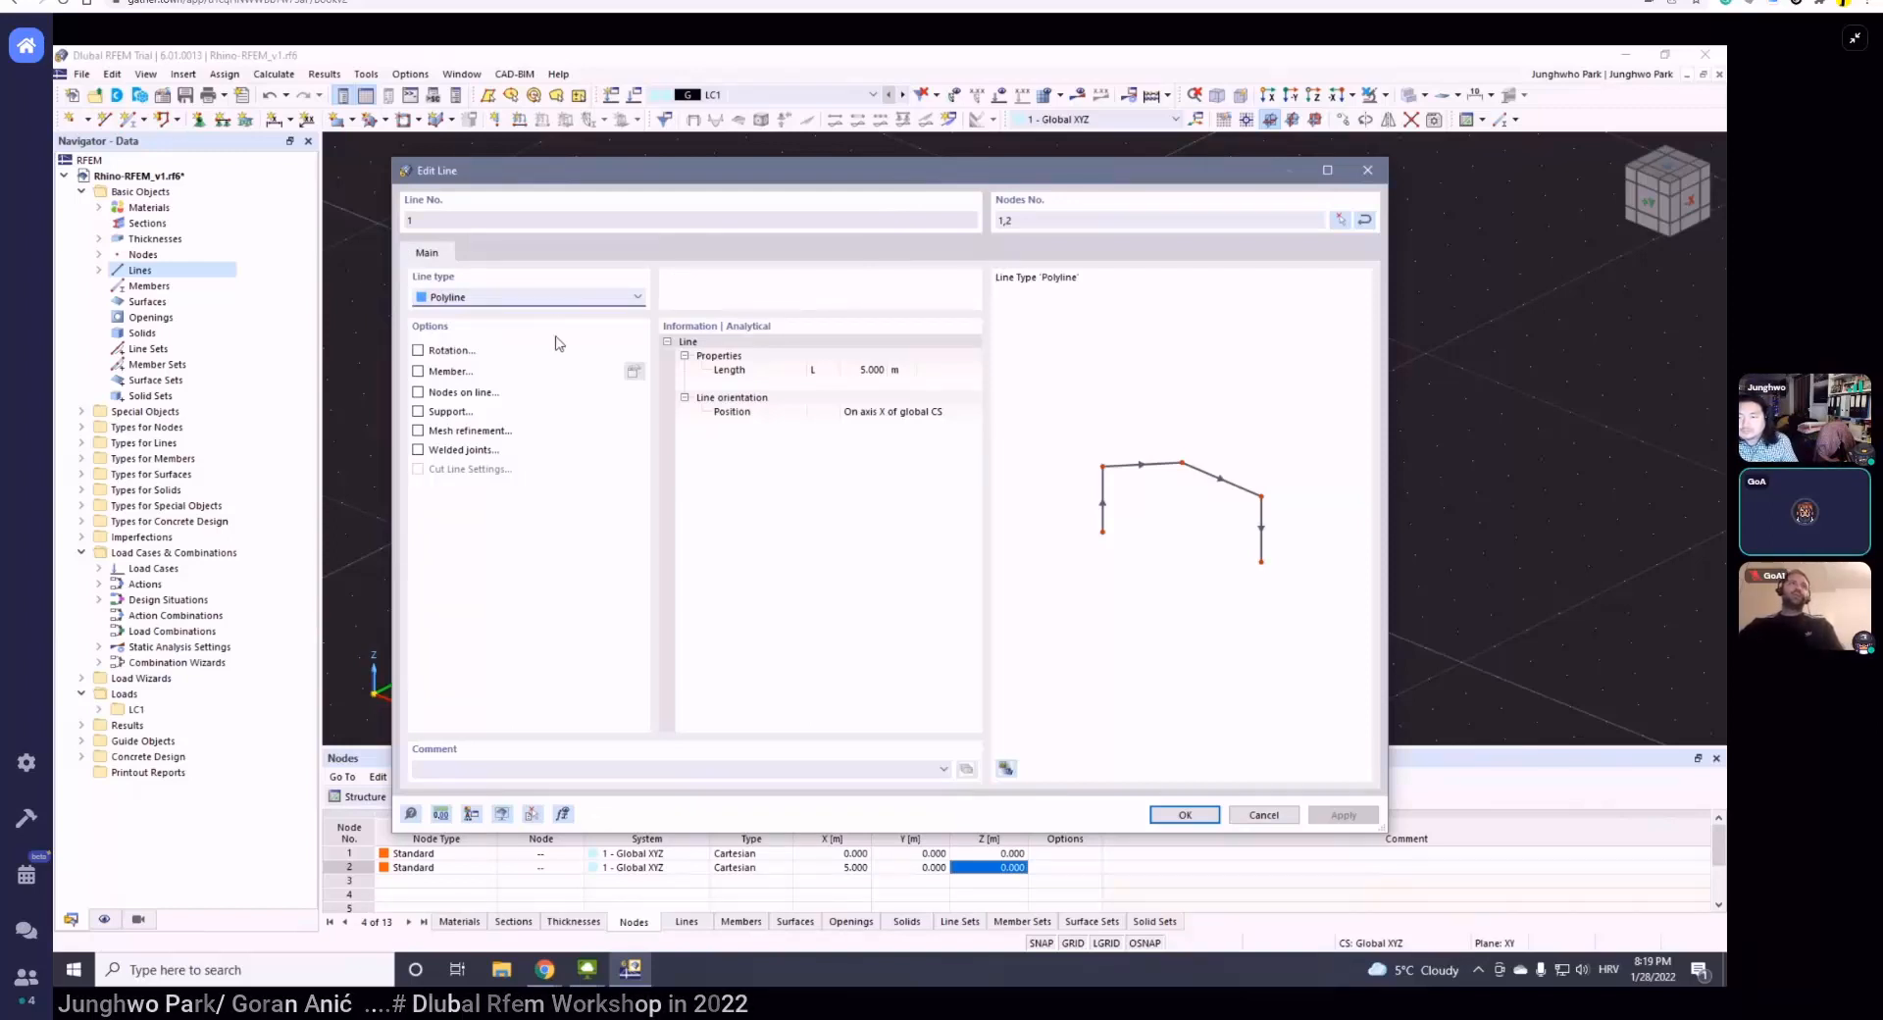
left_click(417, 371)
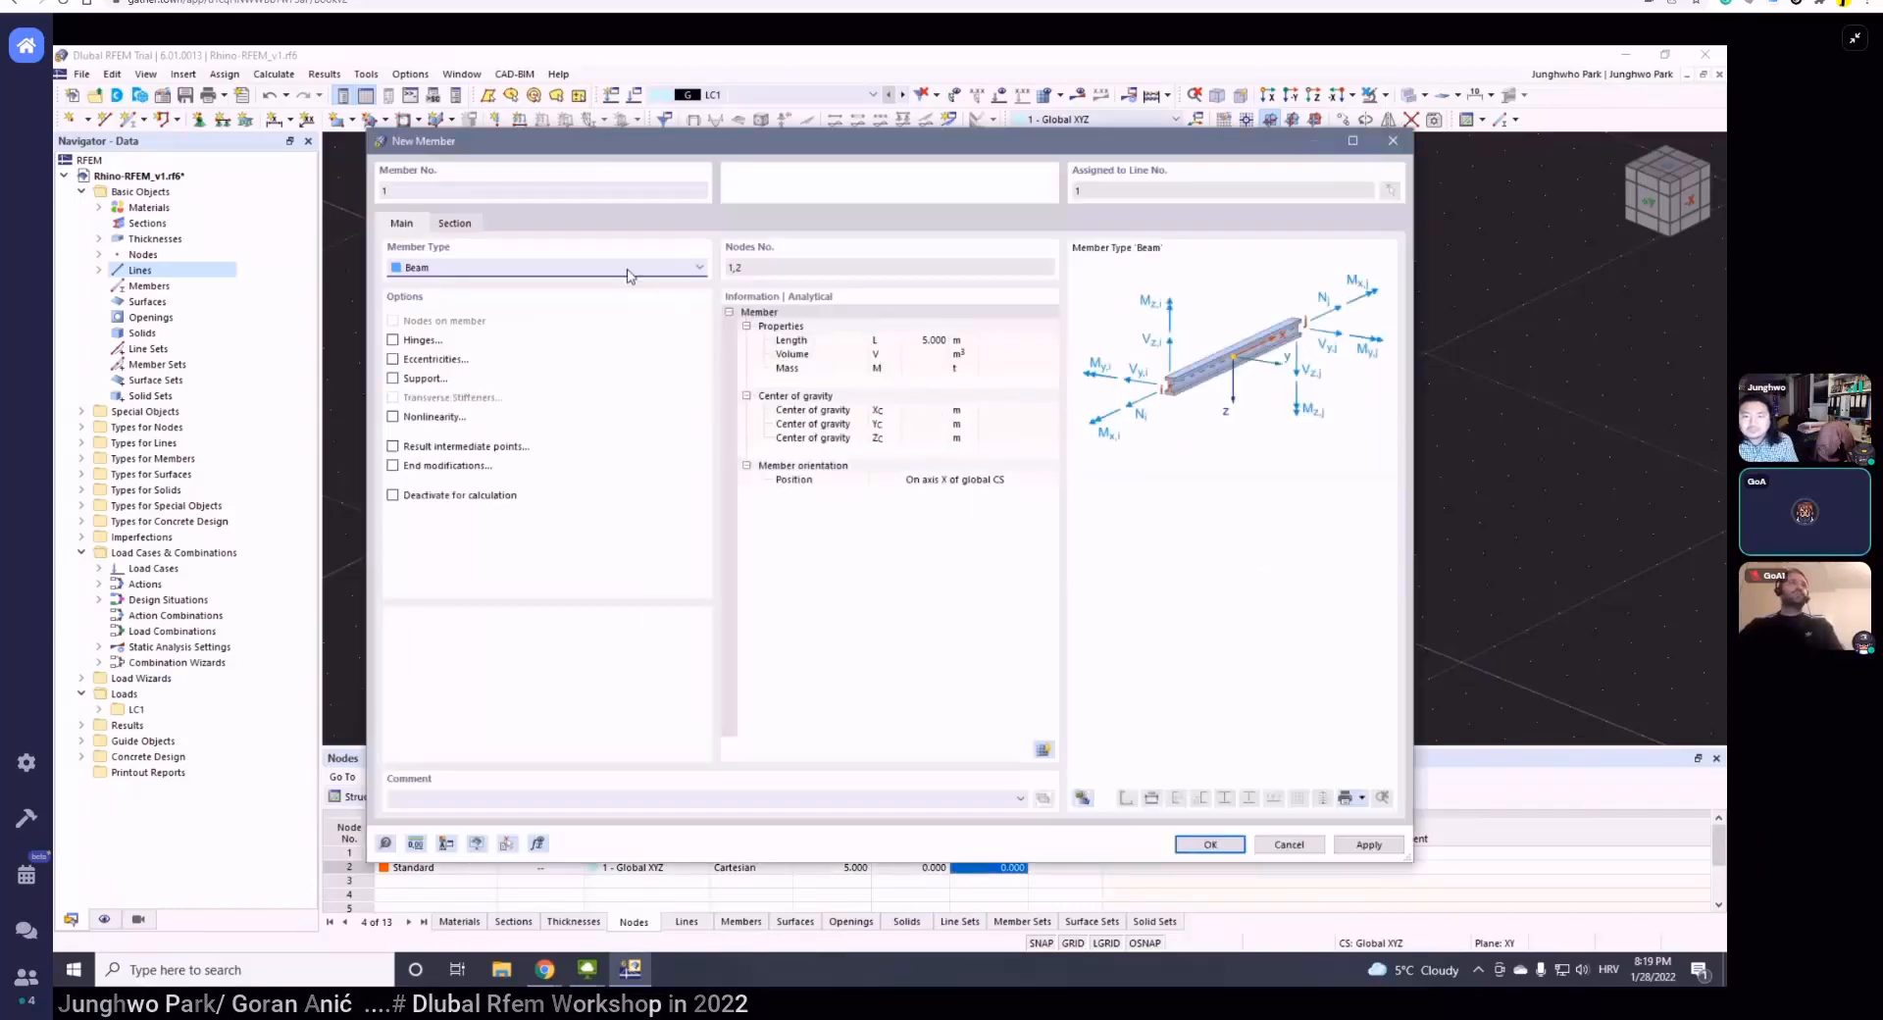
- Examine the new member's section settings and the available member types, keeping Beam as the type
left_click(460, 228)
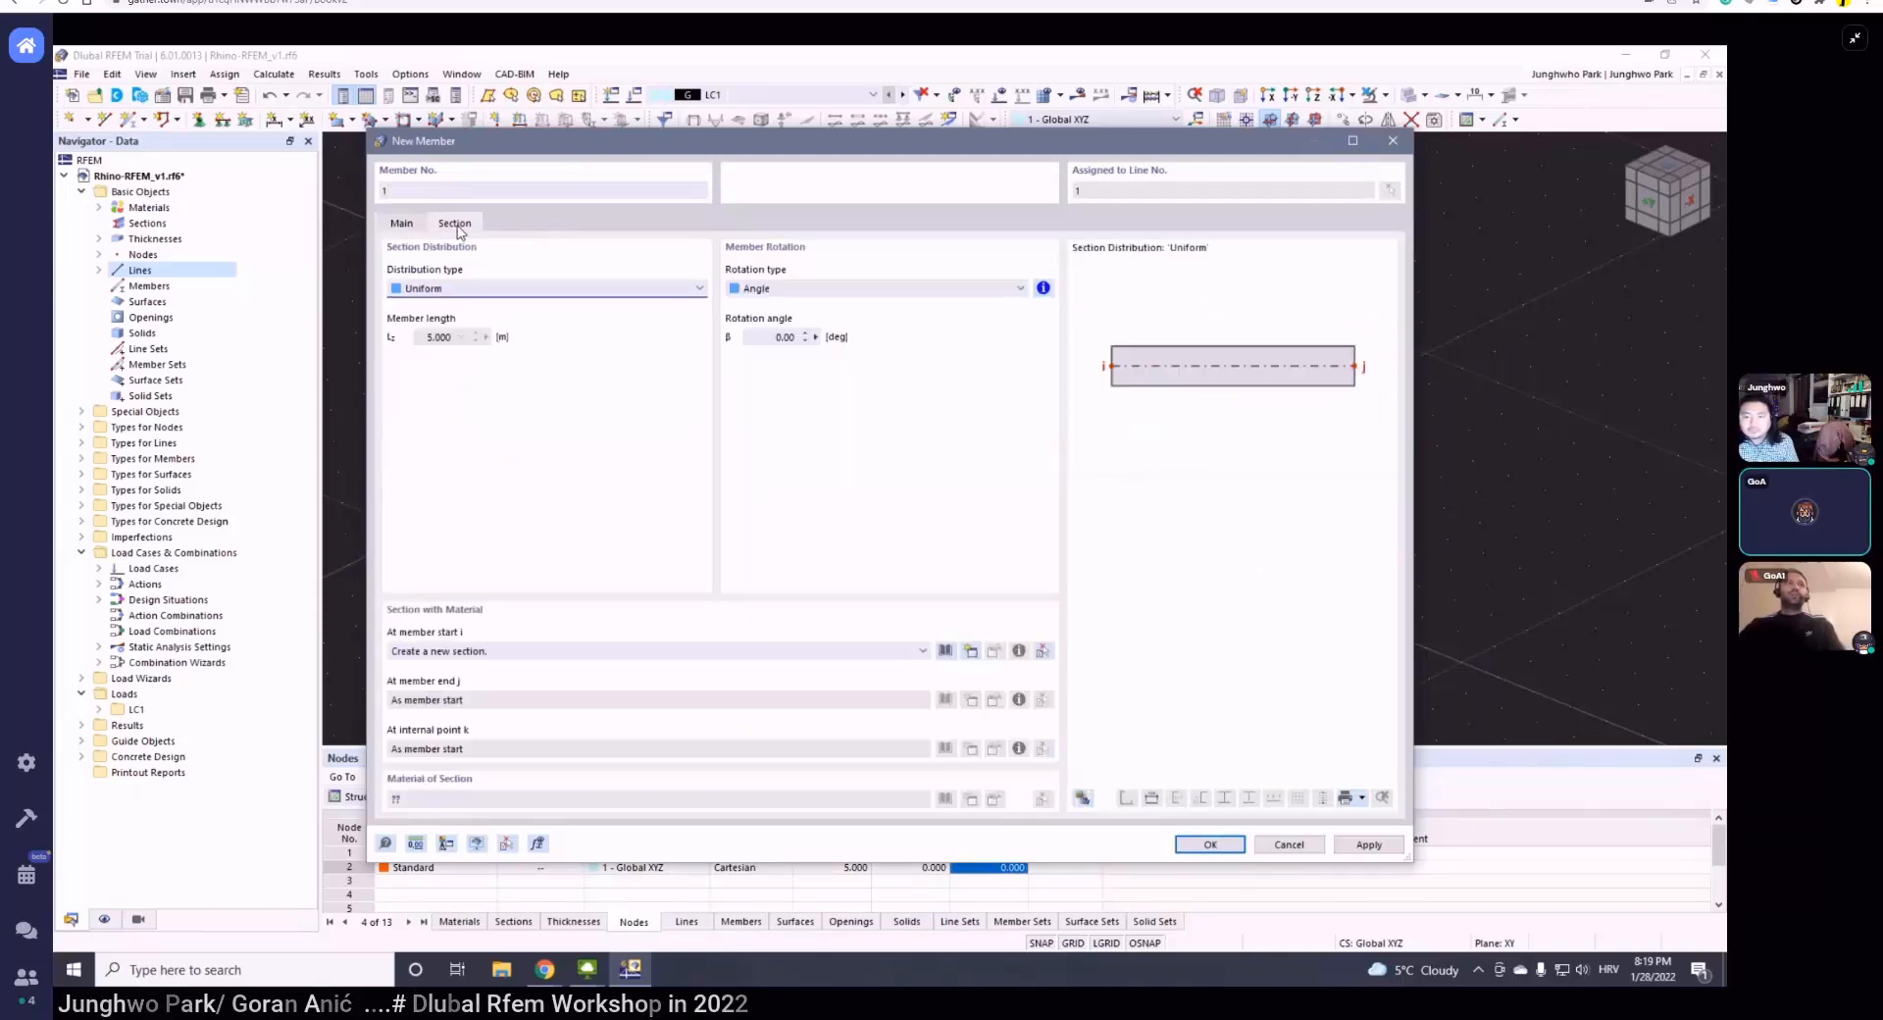
left_click(406, 227)
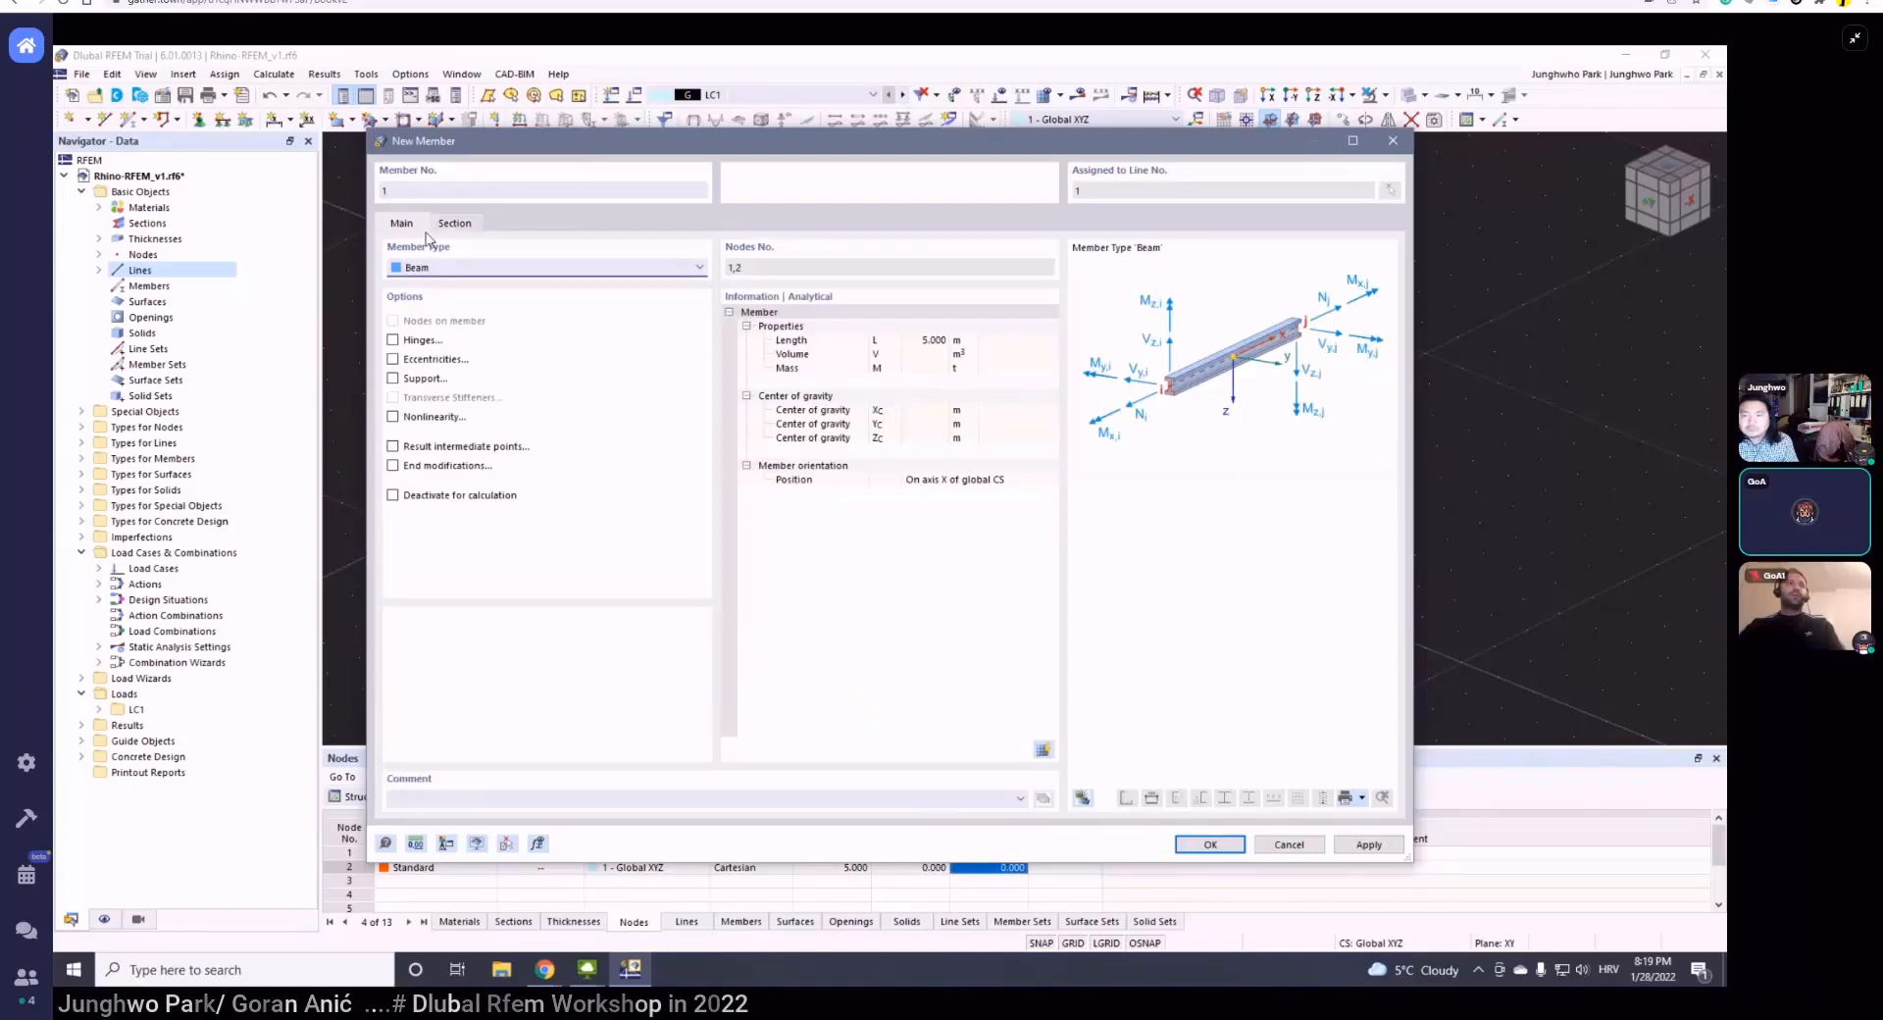
left_click(494, 271)
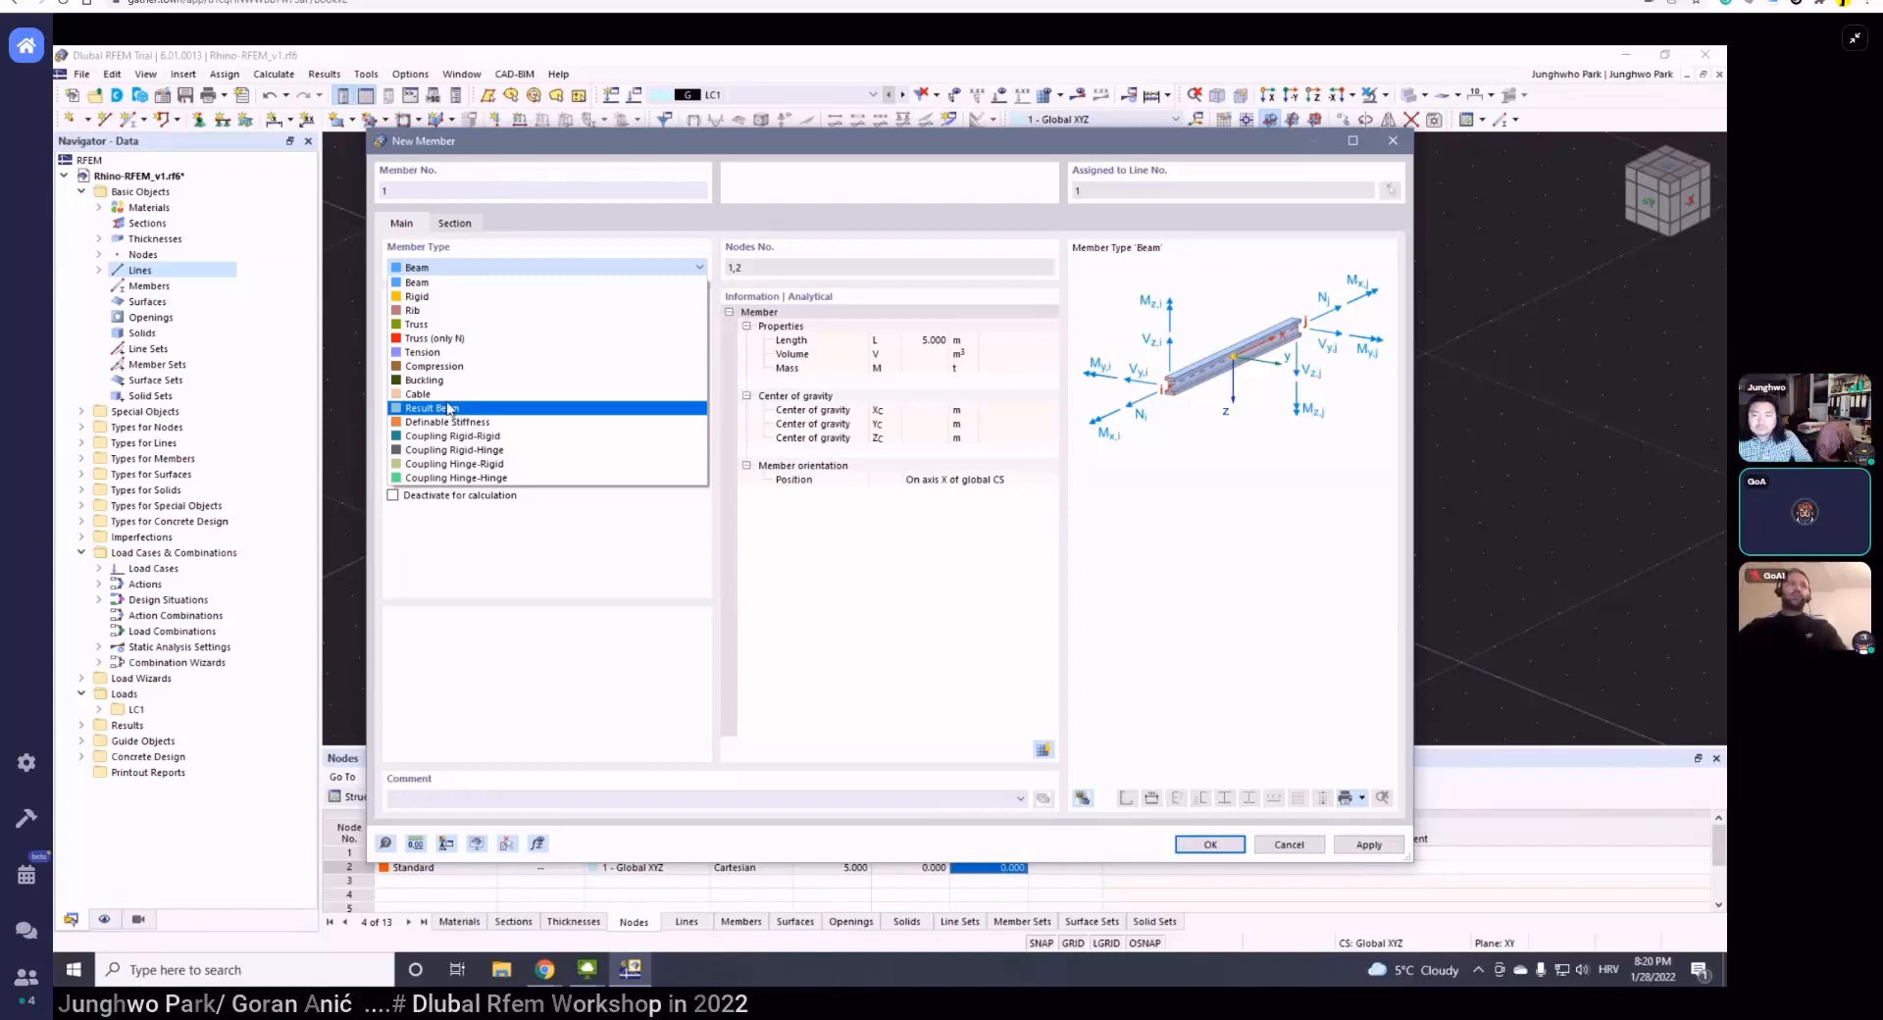
key("ctrl")
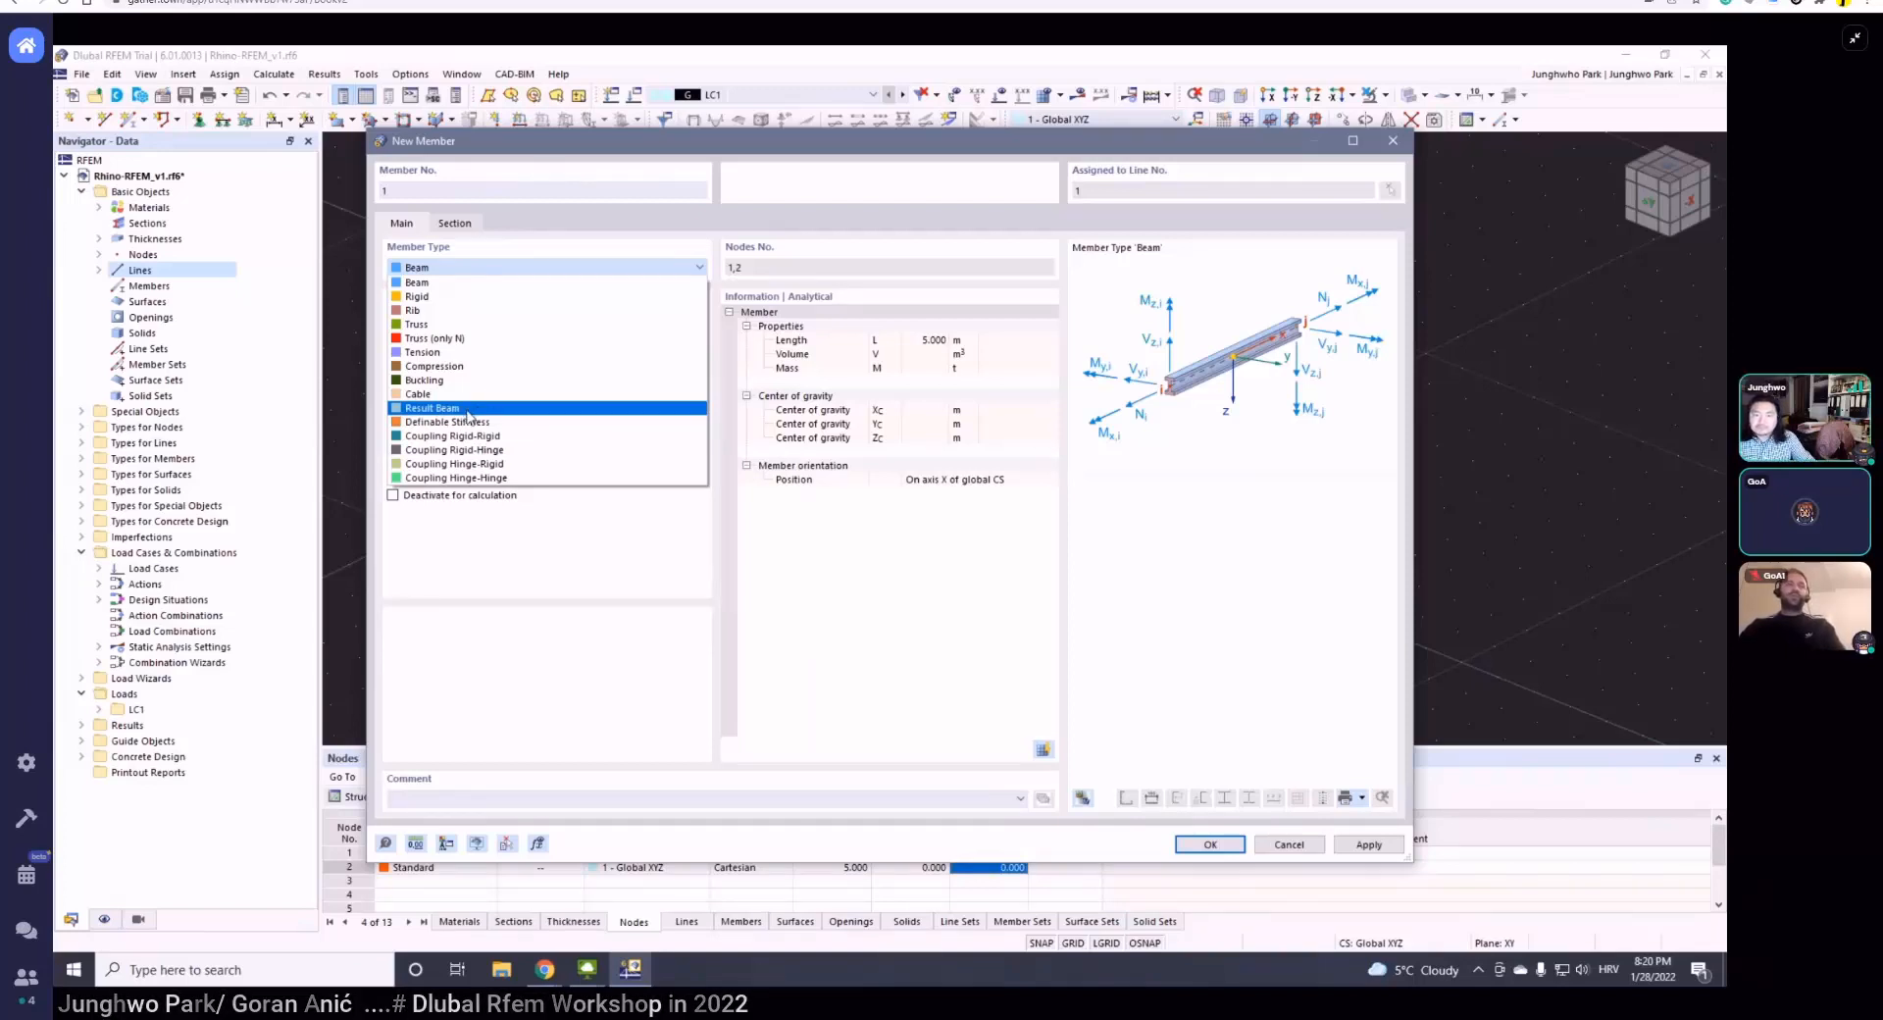
left_click(498, 282)
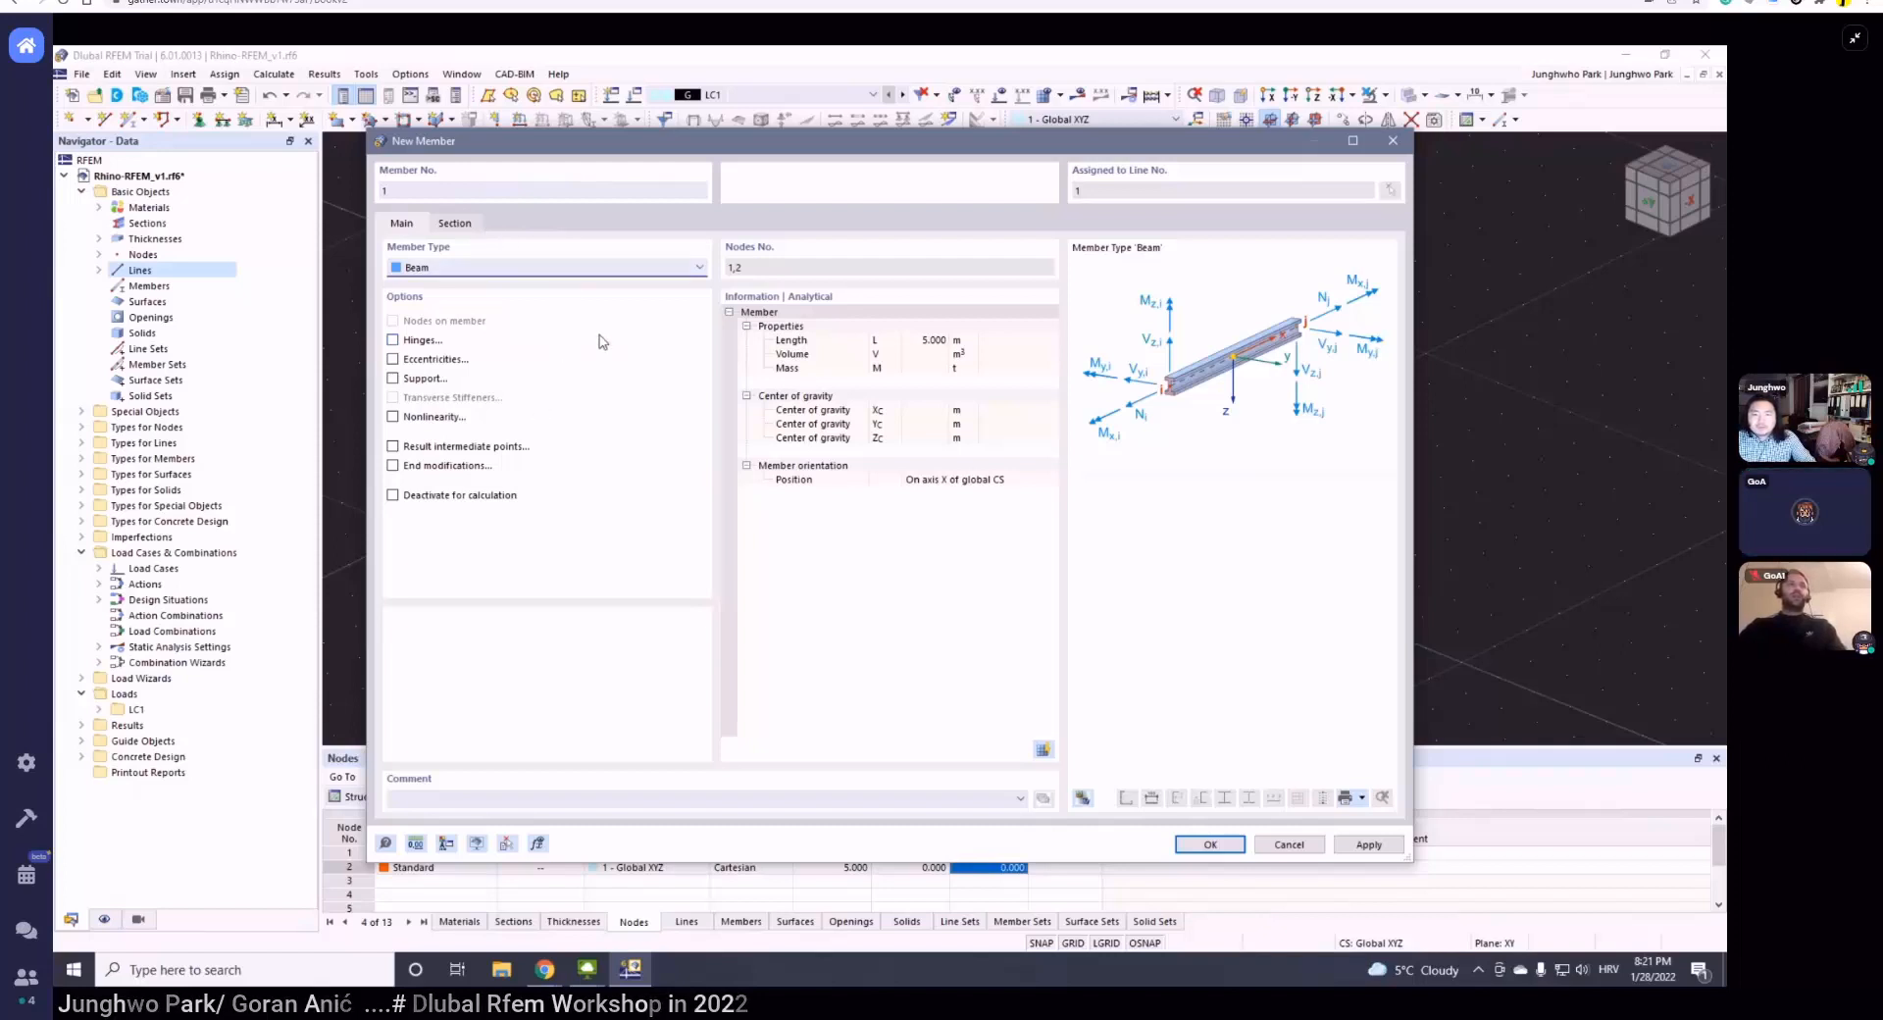
- Enable hinges for the beam and open a new member hinge at the member start to examine its hinge conditions
left_click(439, 345)
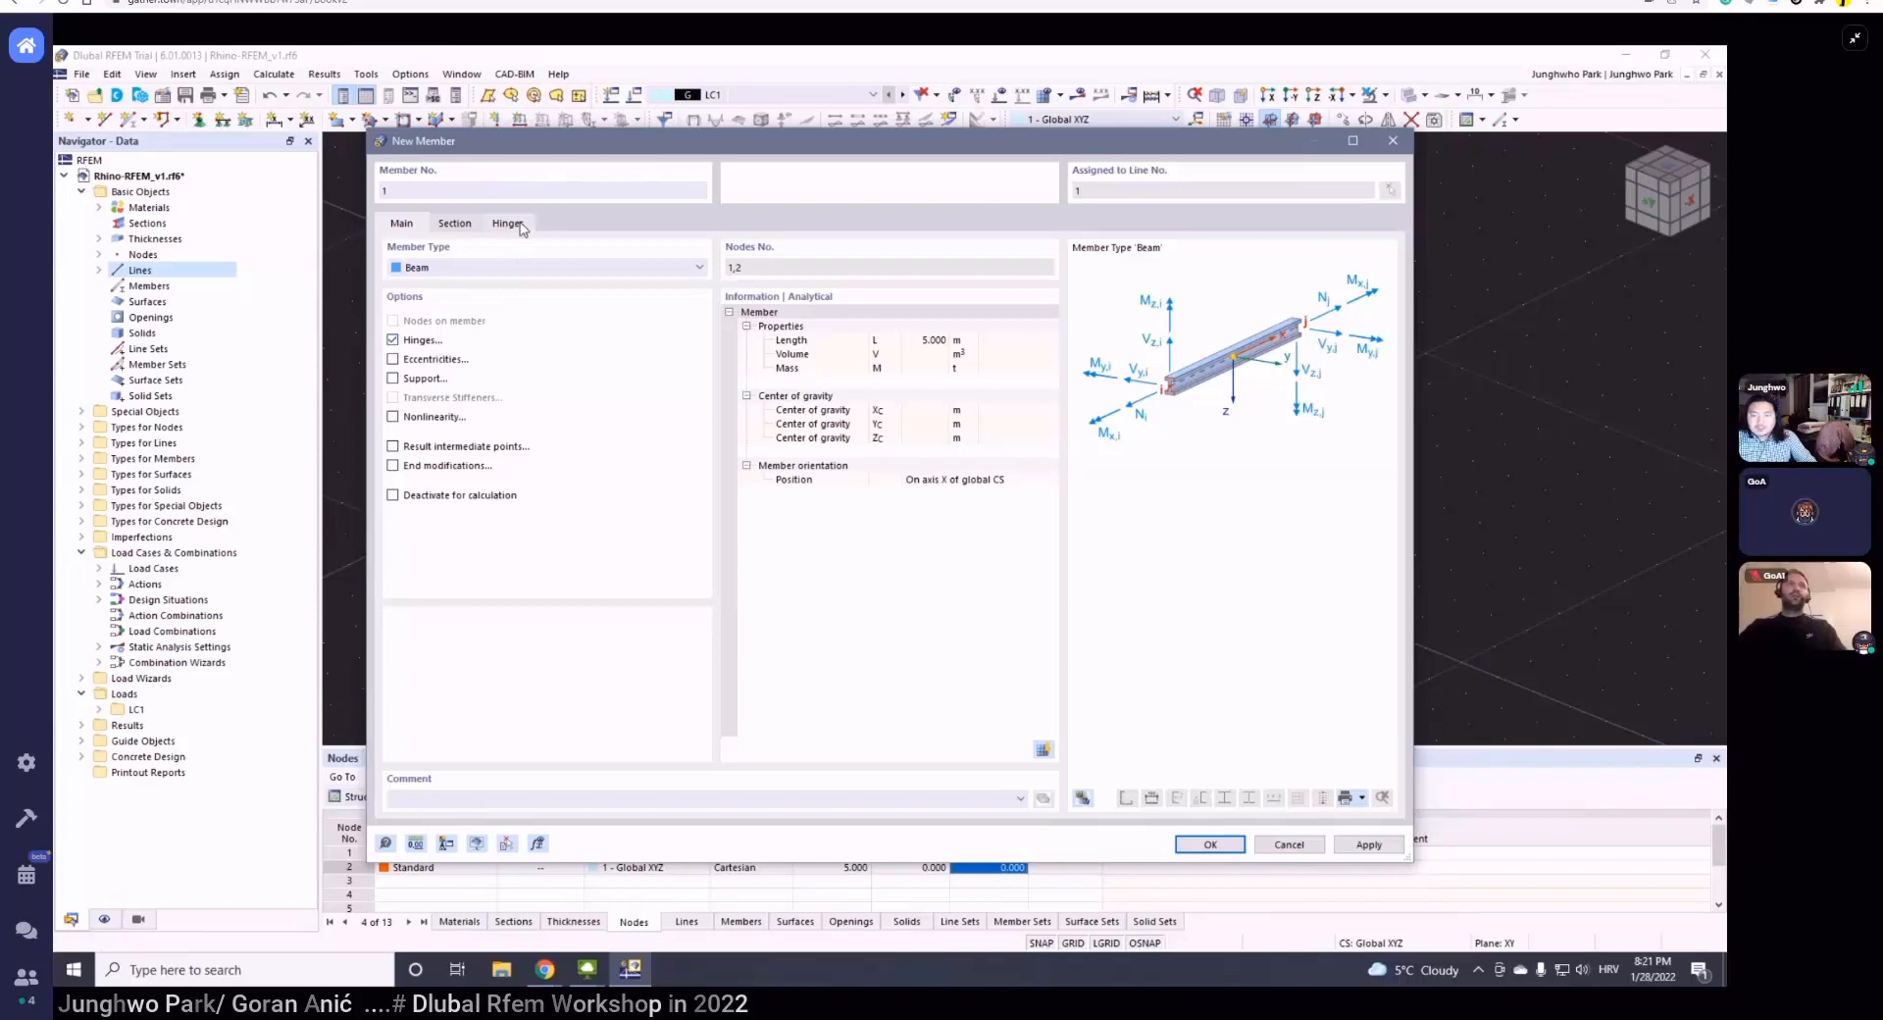
left_click(519, 225)
left_click(554, 288)
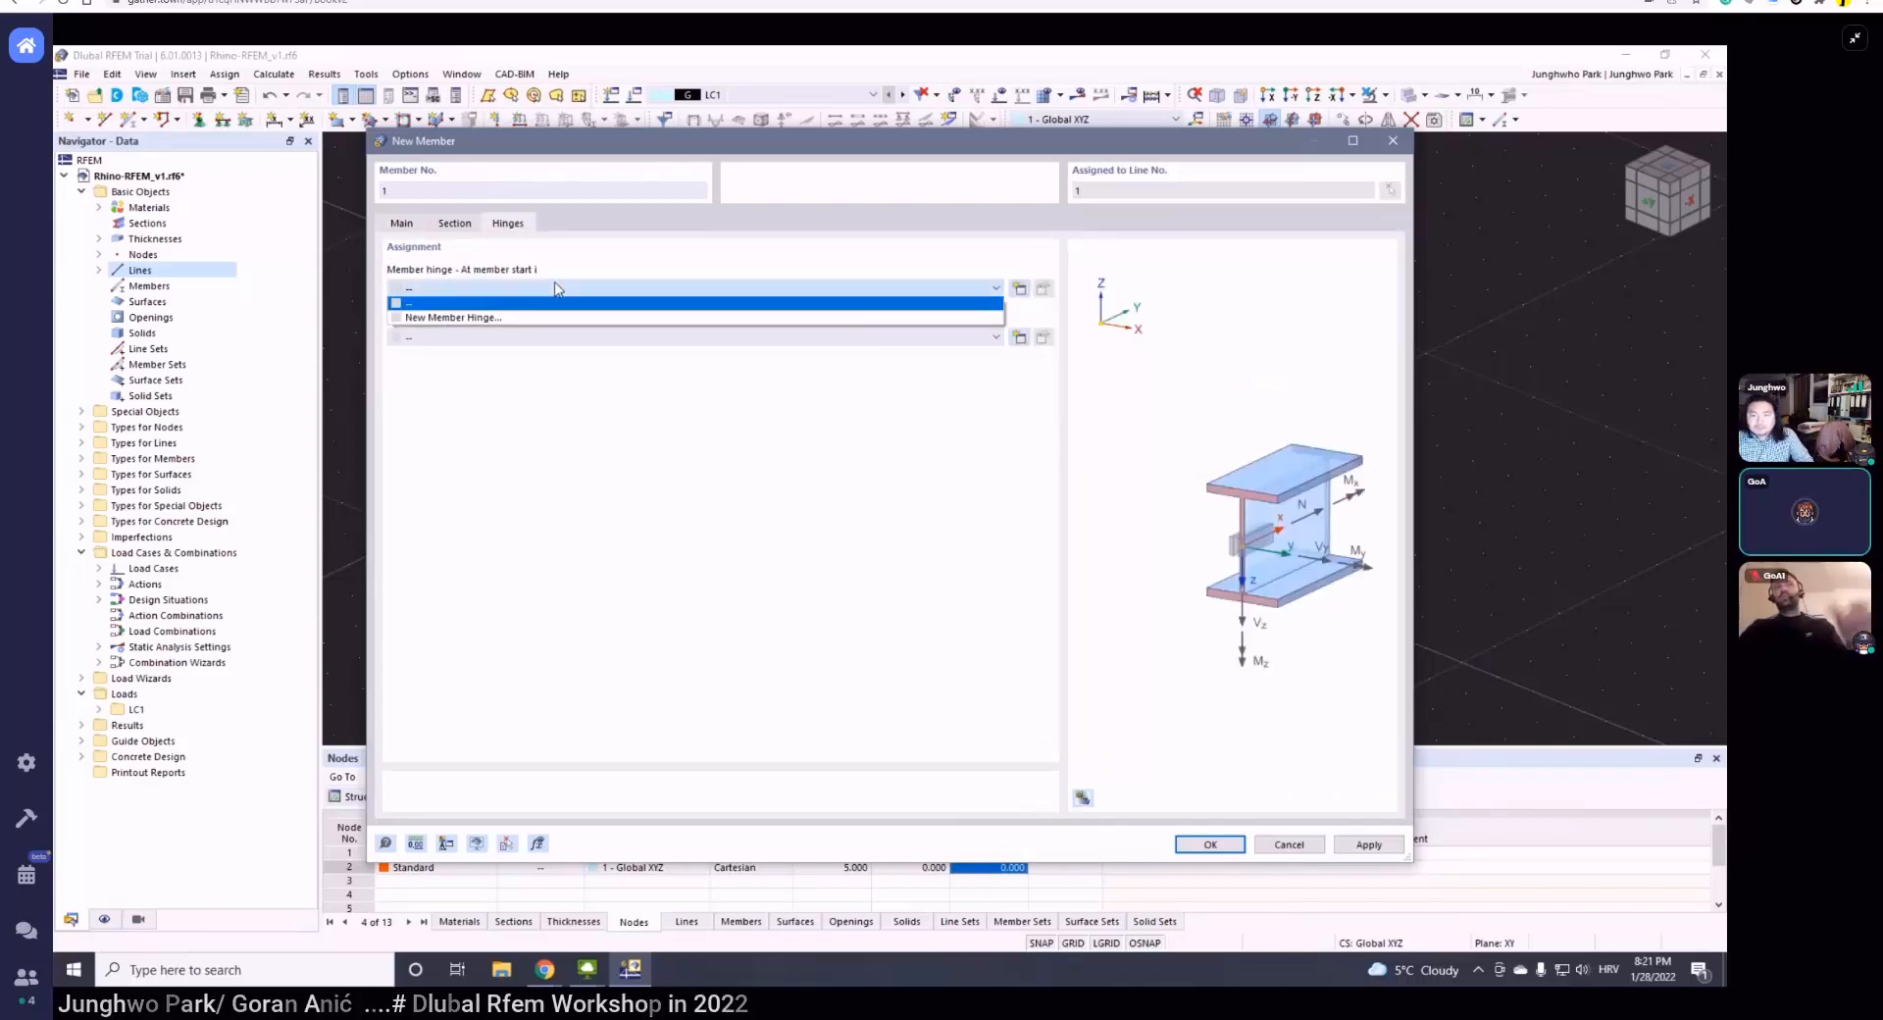
left_click(564, 291)
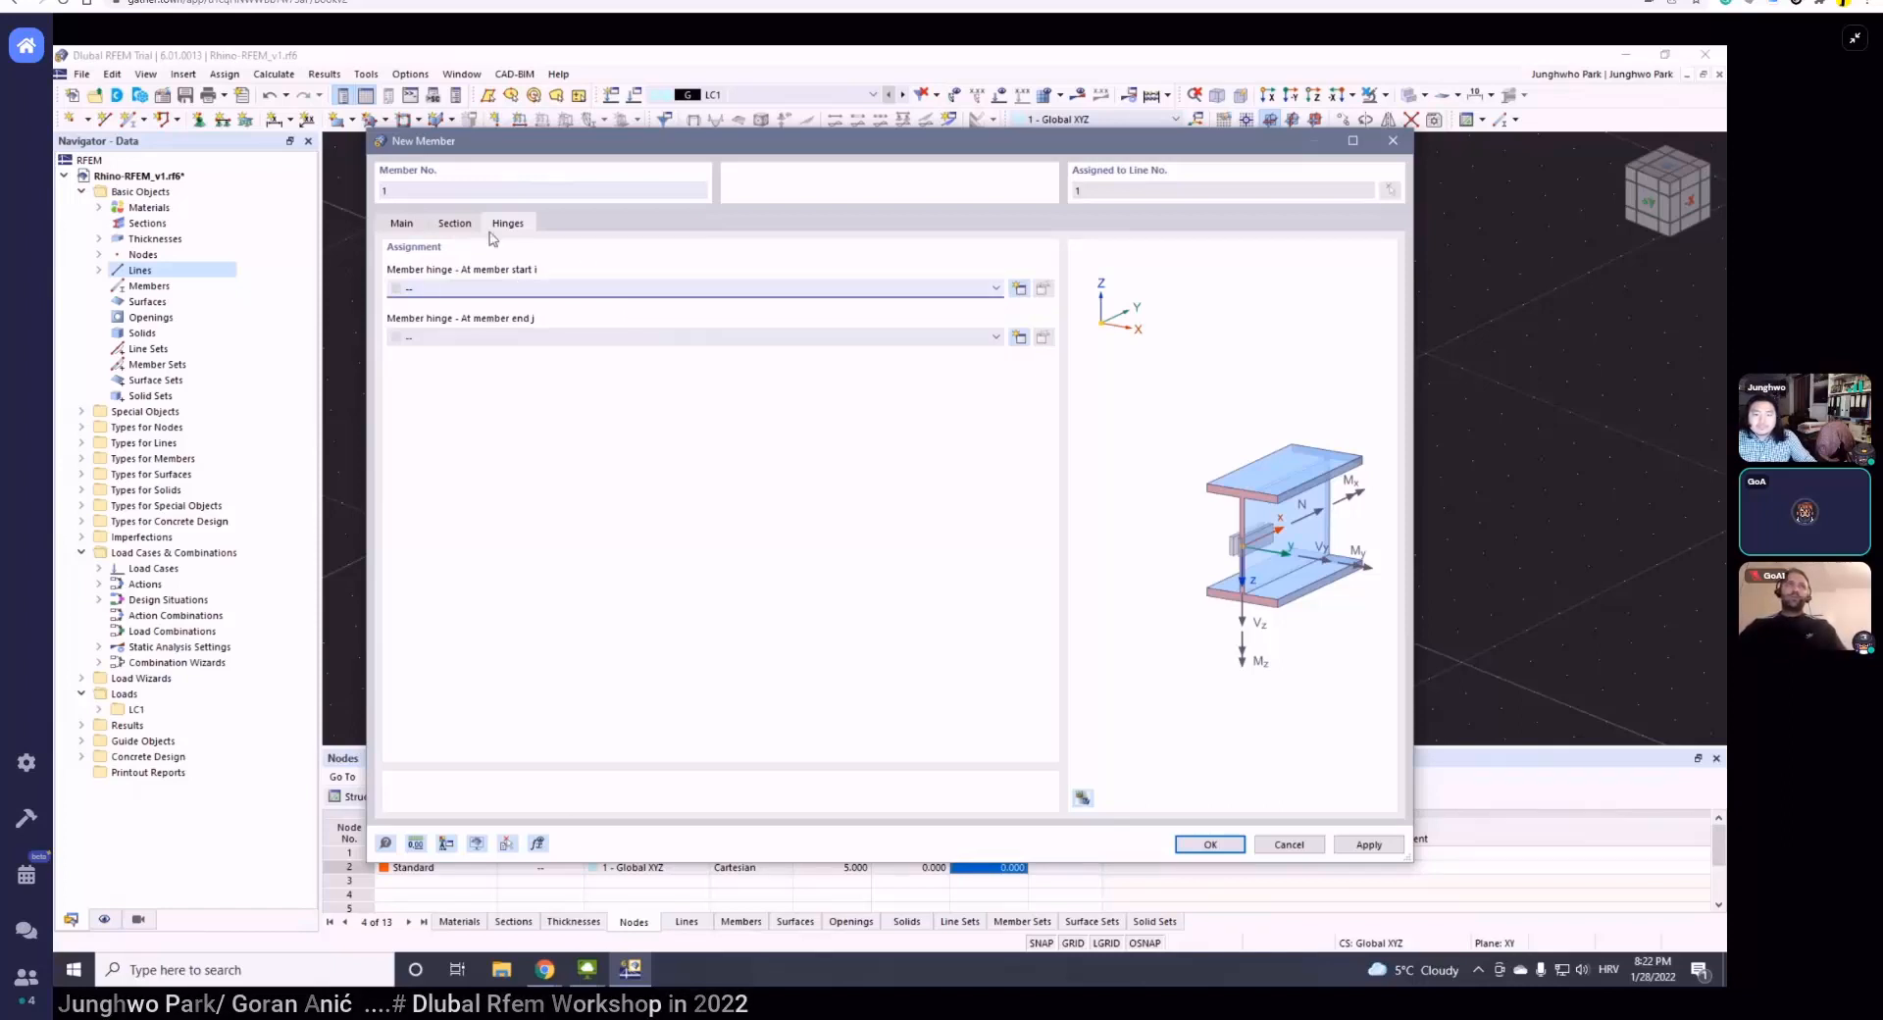
left_click(479, 289)
left_click(480, 290)
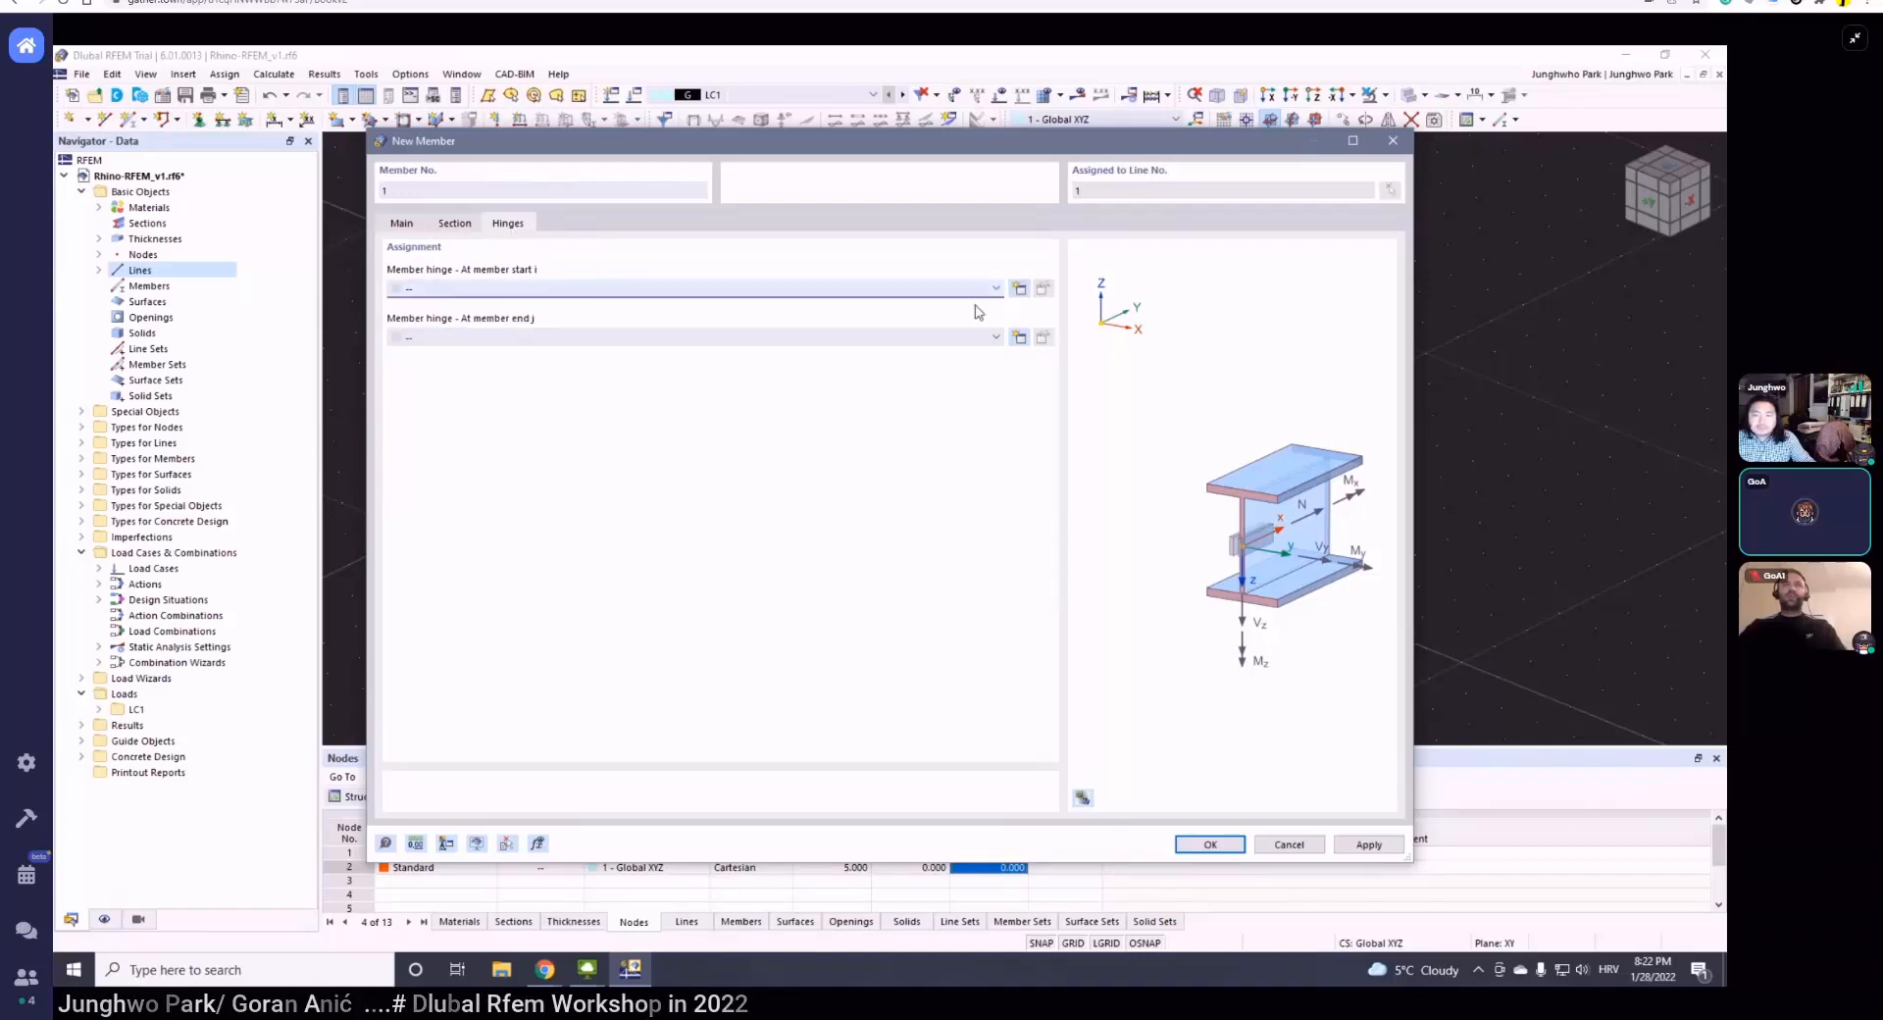
left_click(1017, 290)
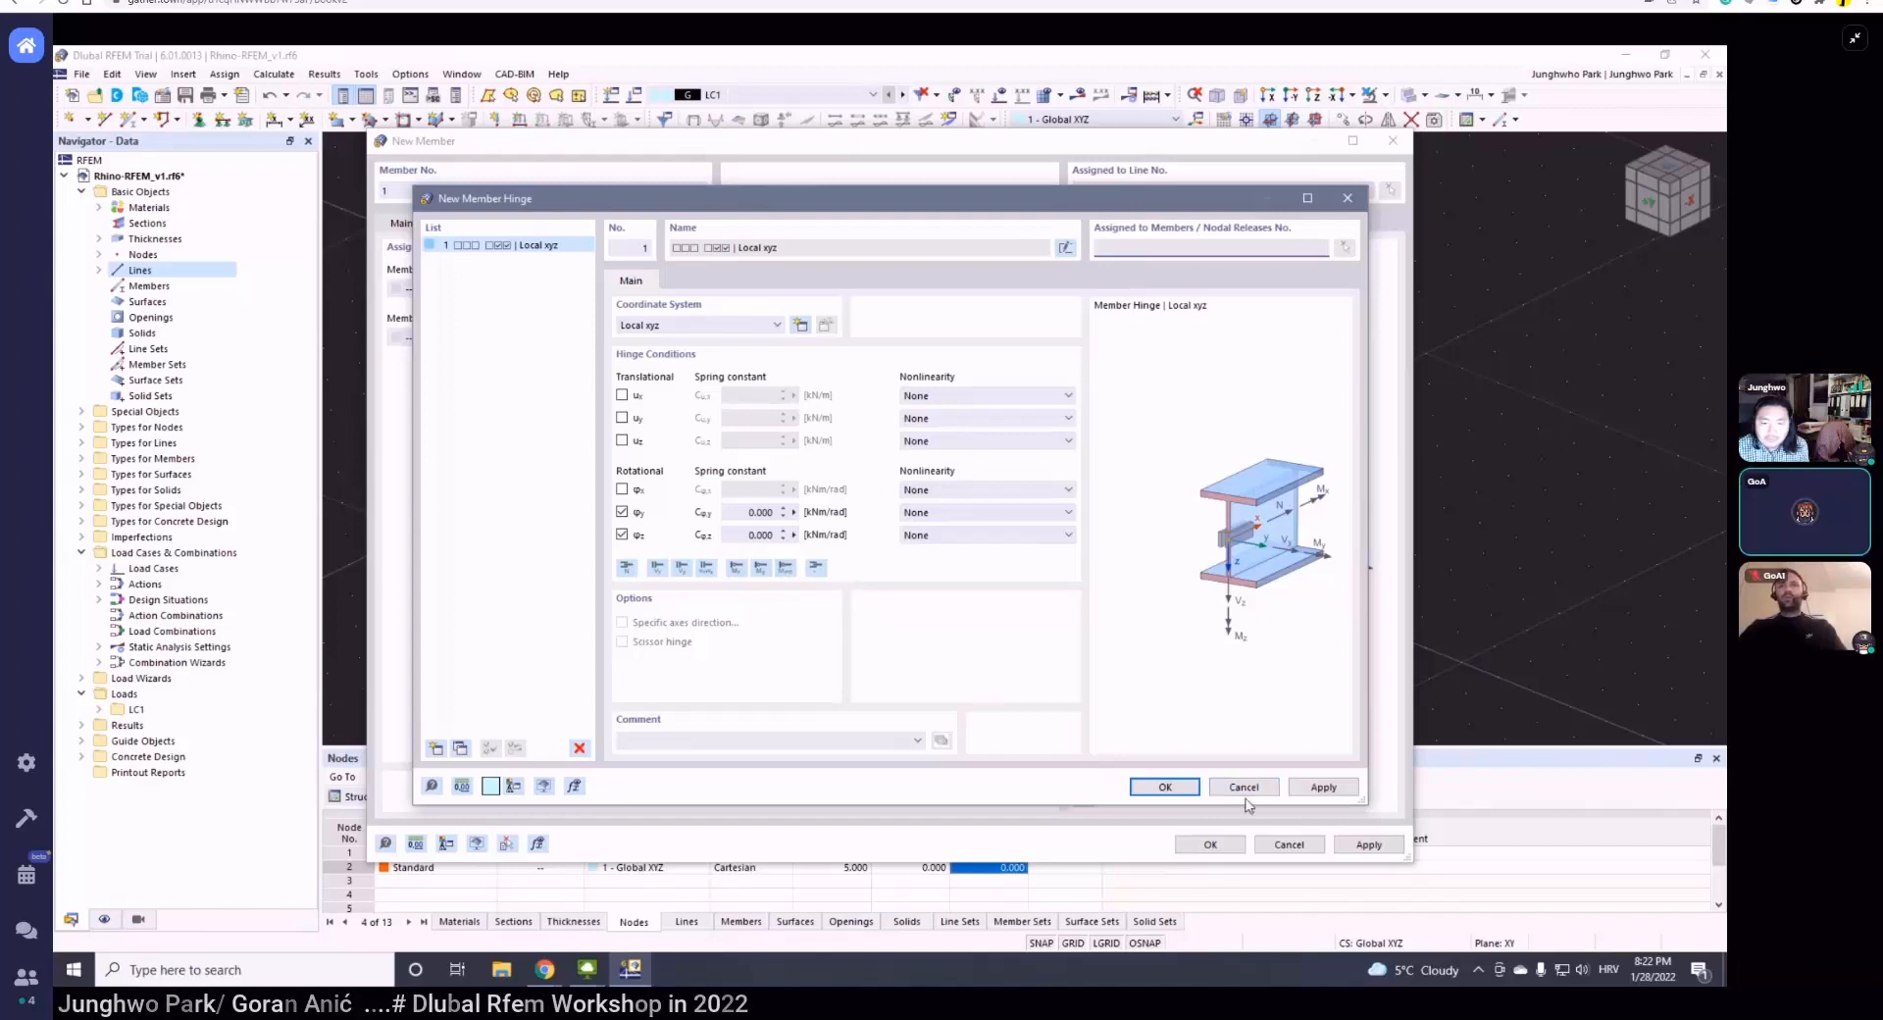
left_click(1165, 786)
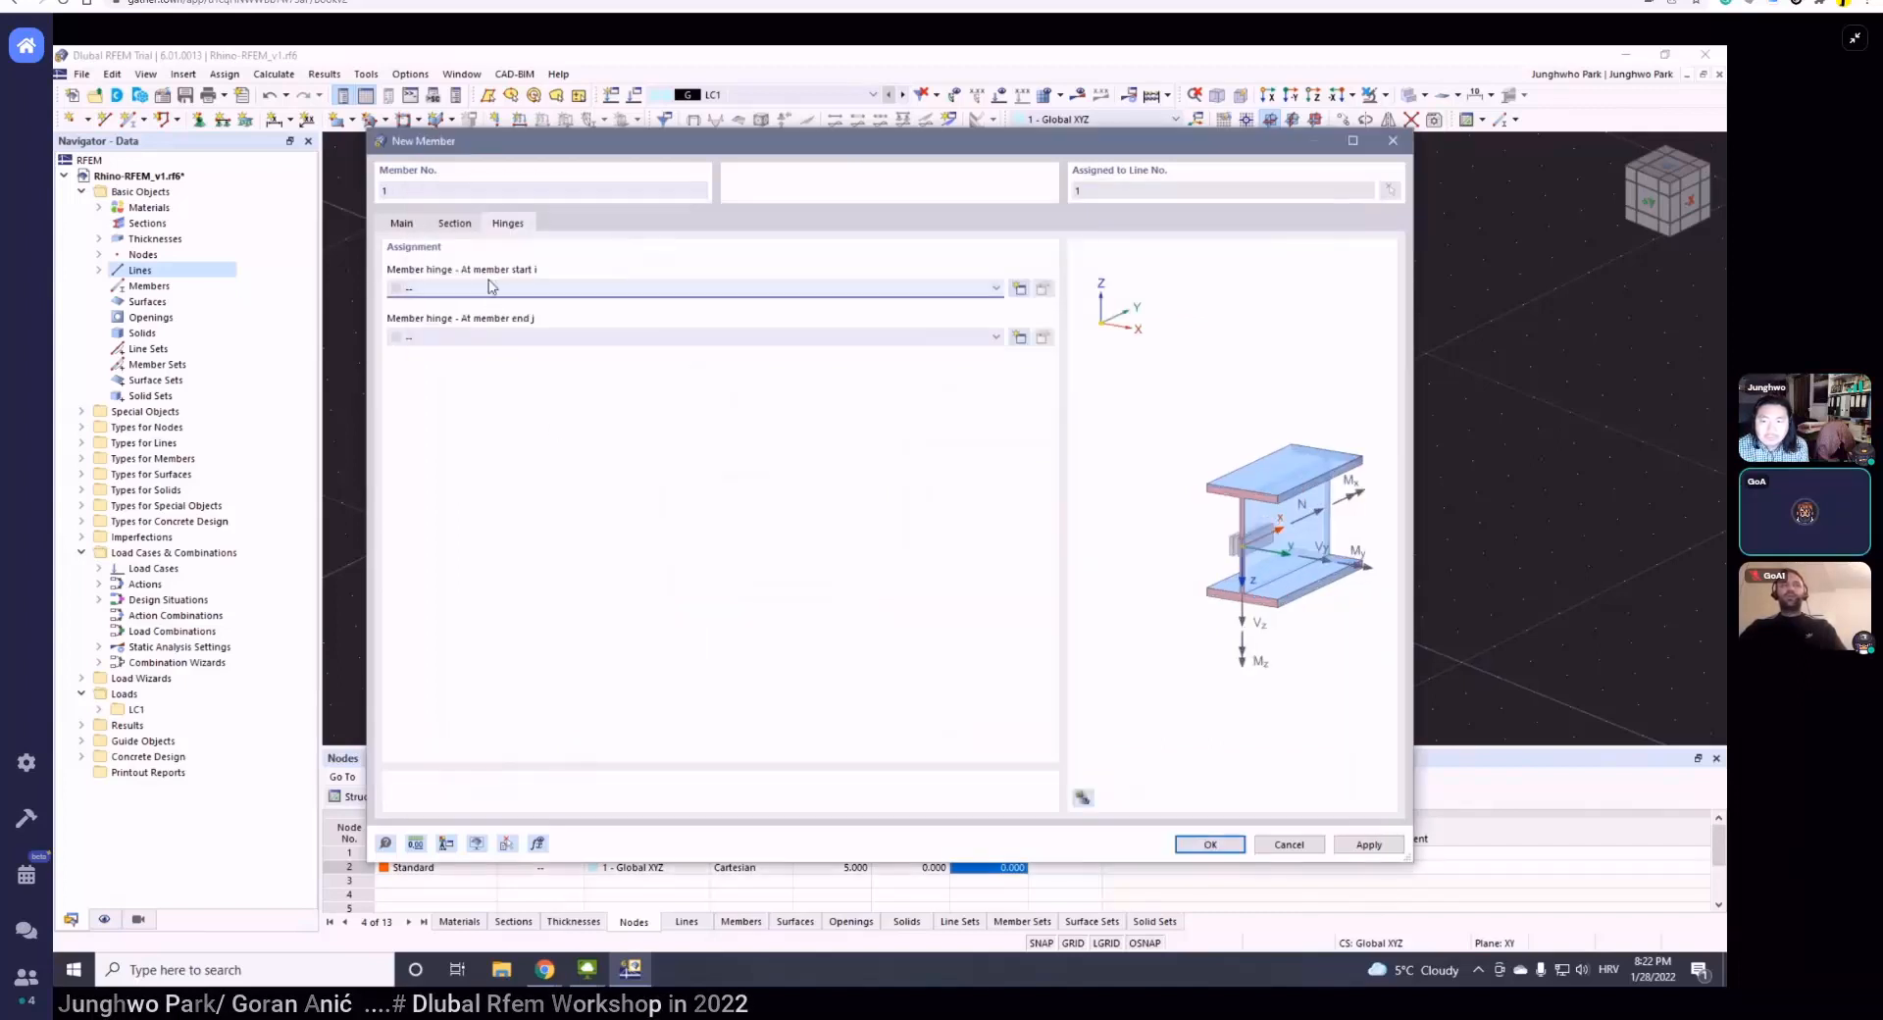
- Turn off the Hinges option for the beam
left_click(404, 224)
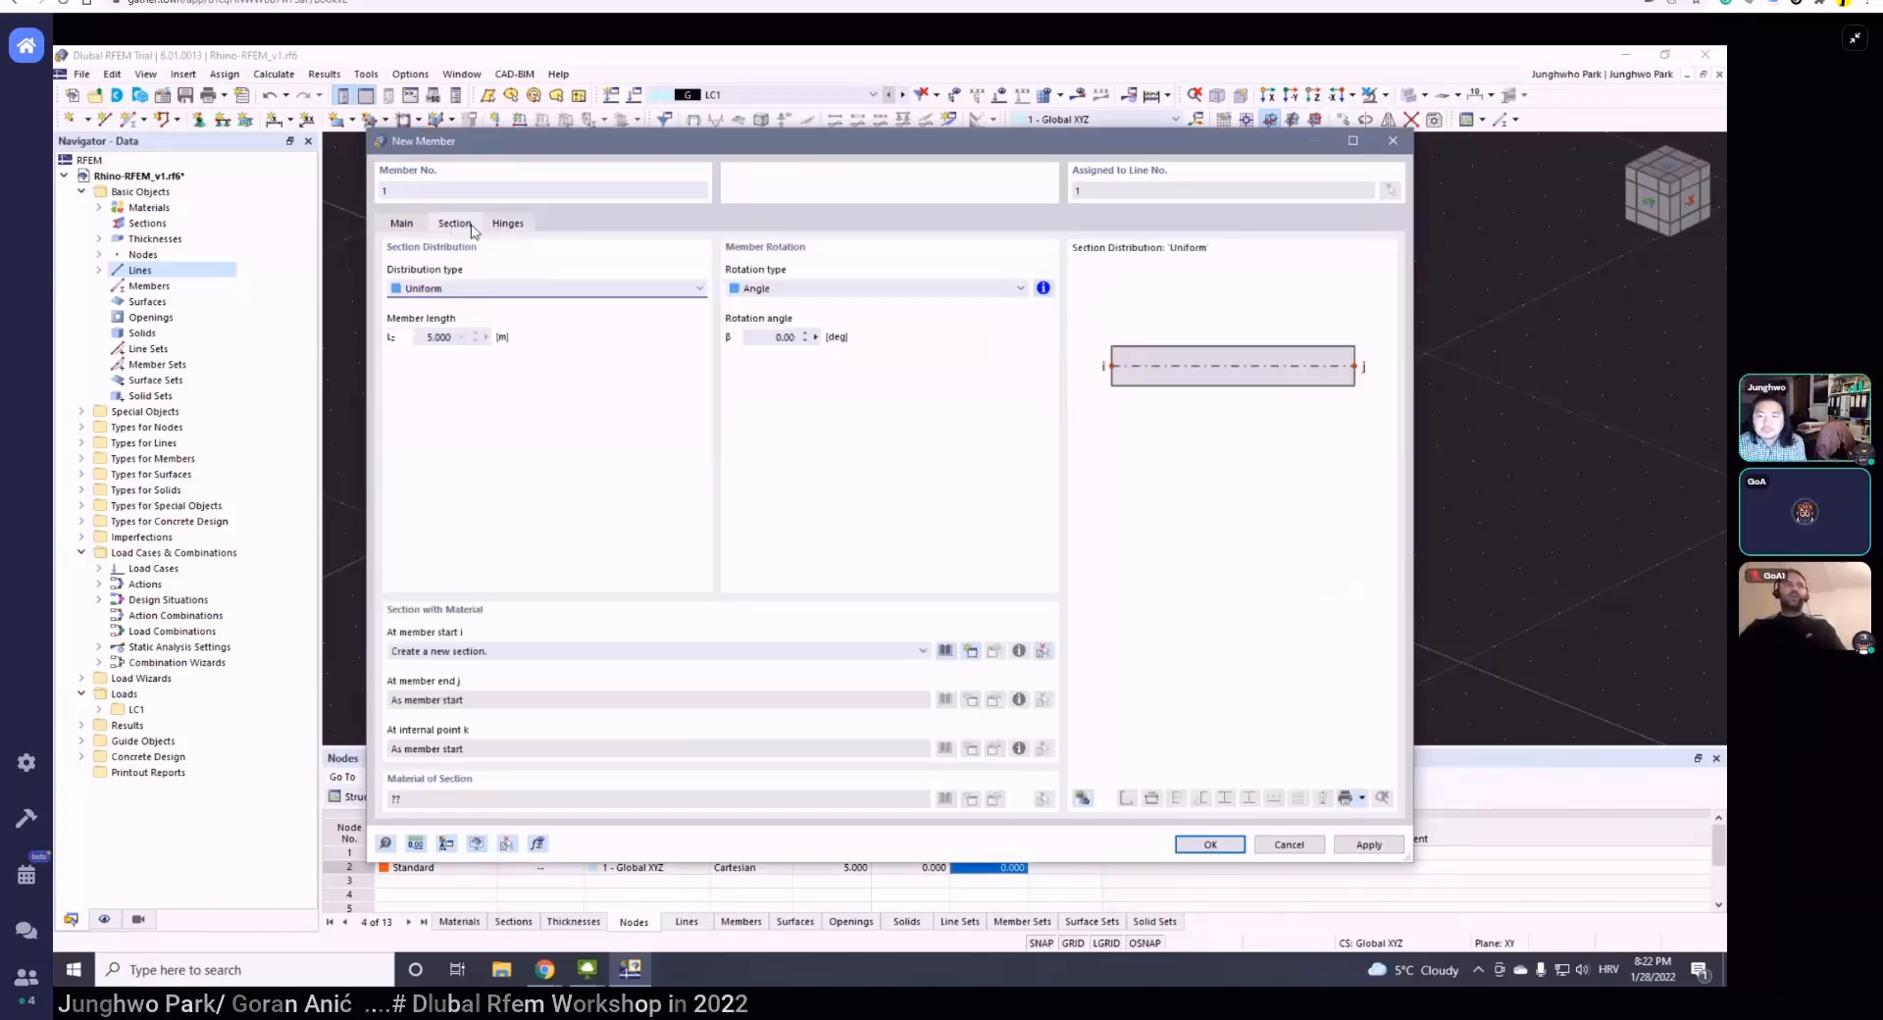
left_click(417, 227)
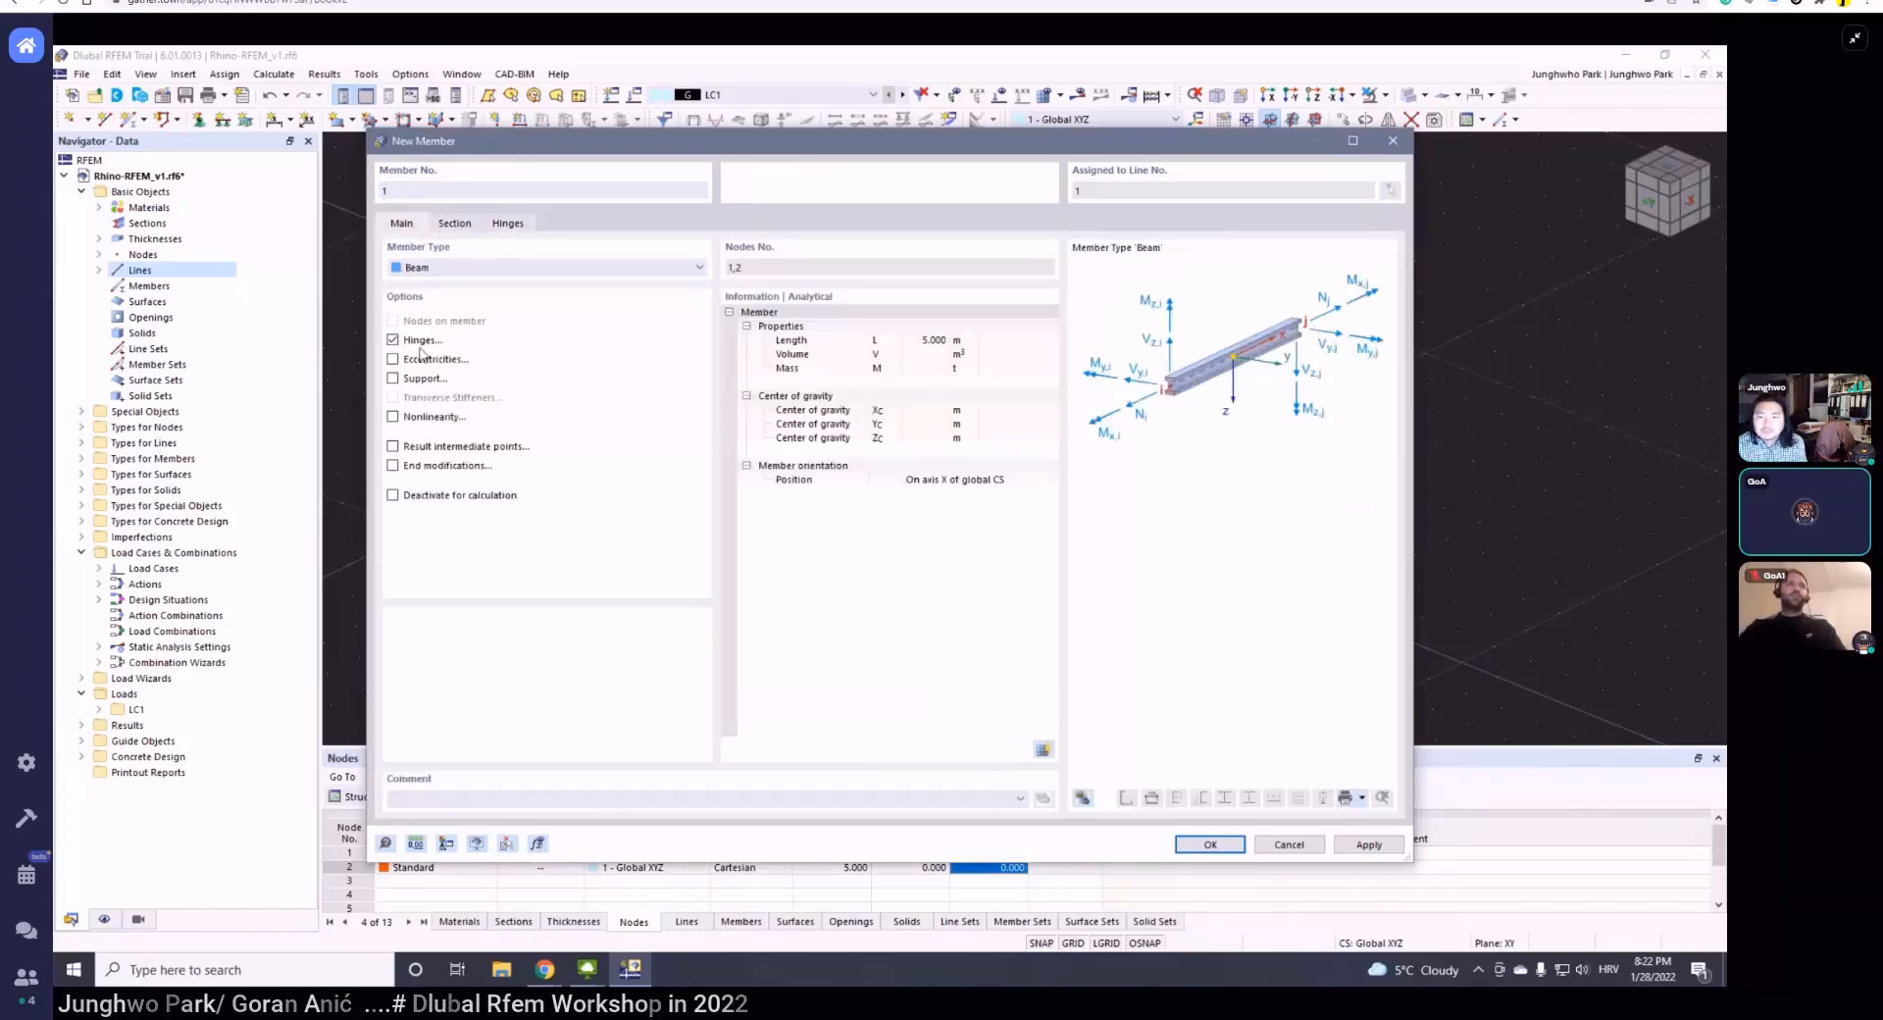
left_click(422, 340)
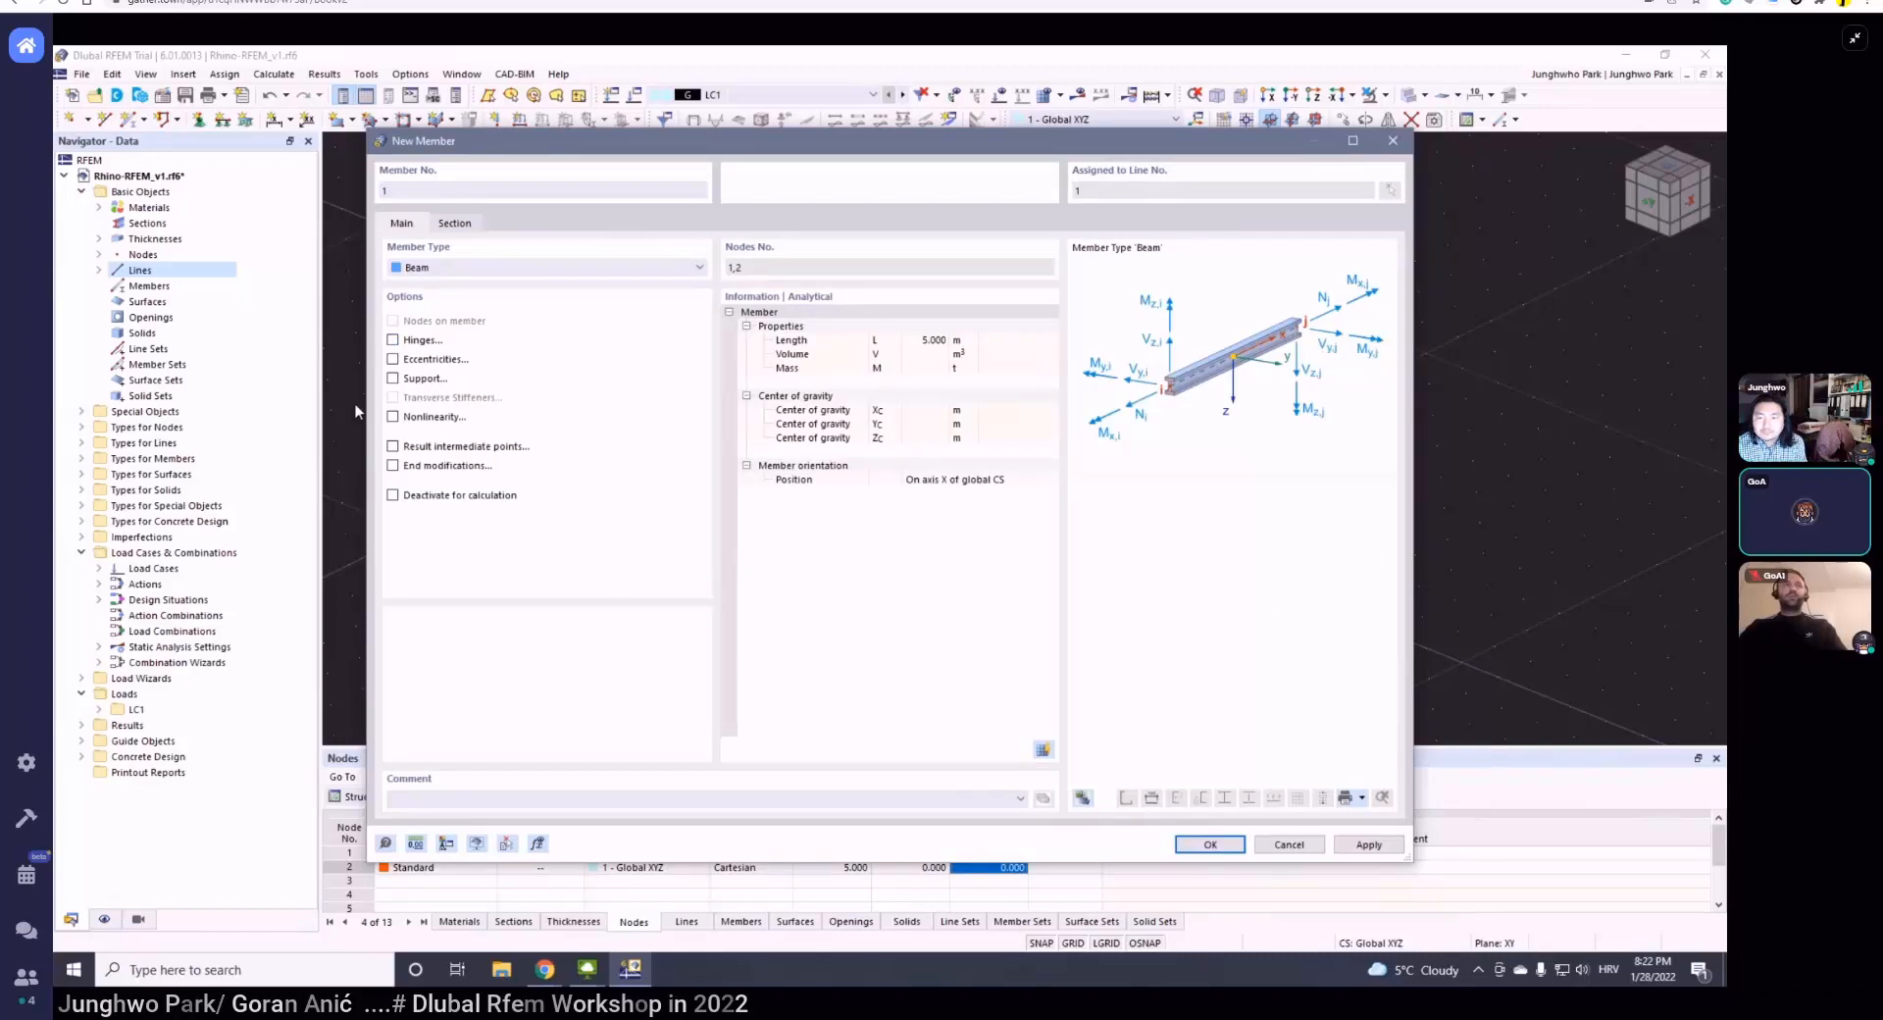
- Enable eccentricities for the beam and start defining a new member eccentricity at the member start
left_click(422, 359)
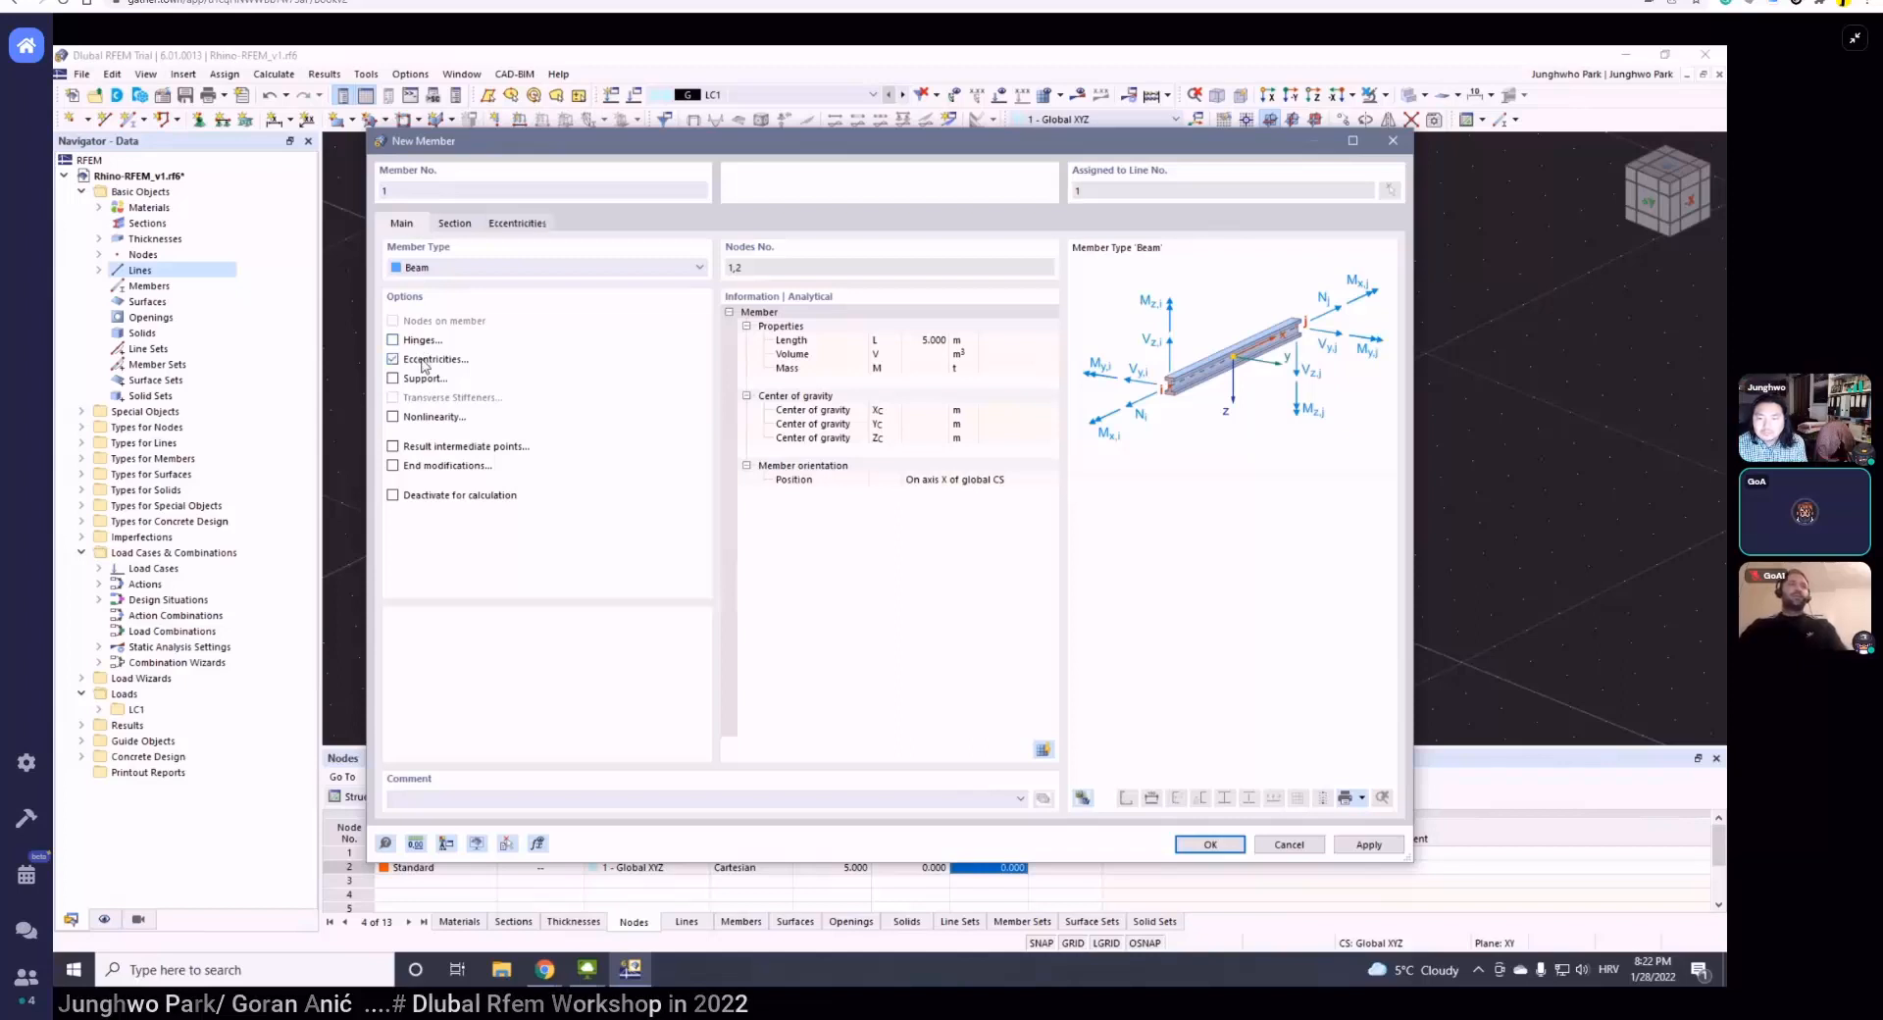
left_click(510, 224)
left_click(514, 287)
left_click(514, 287)
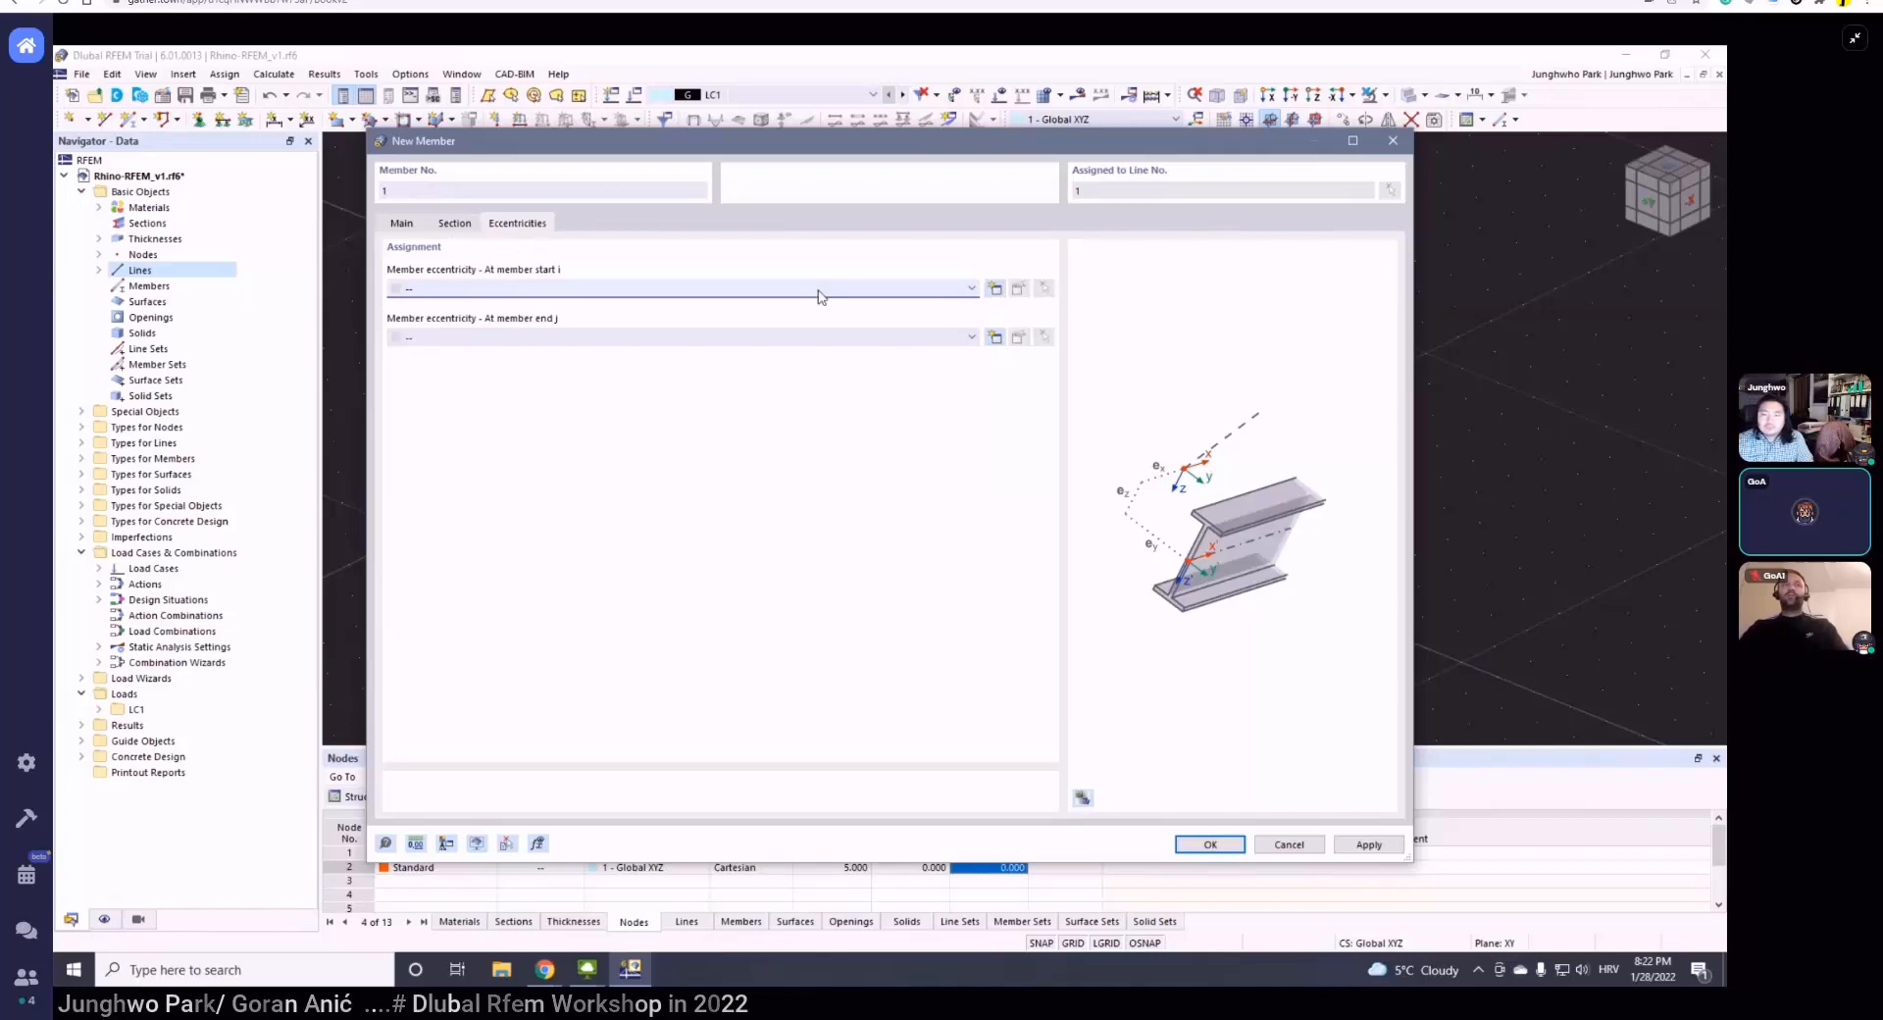
left_click(994, 288)
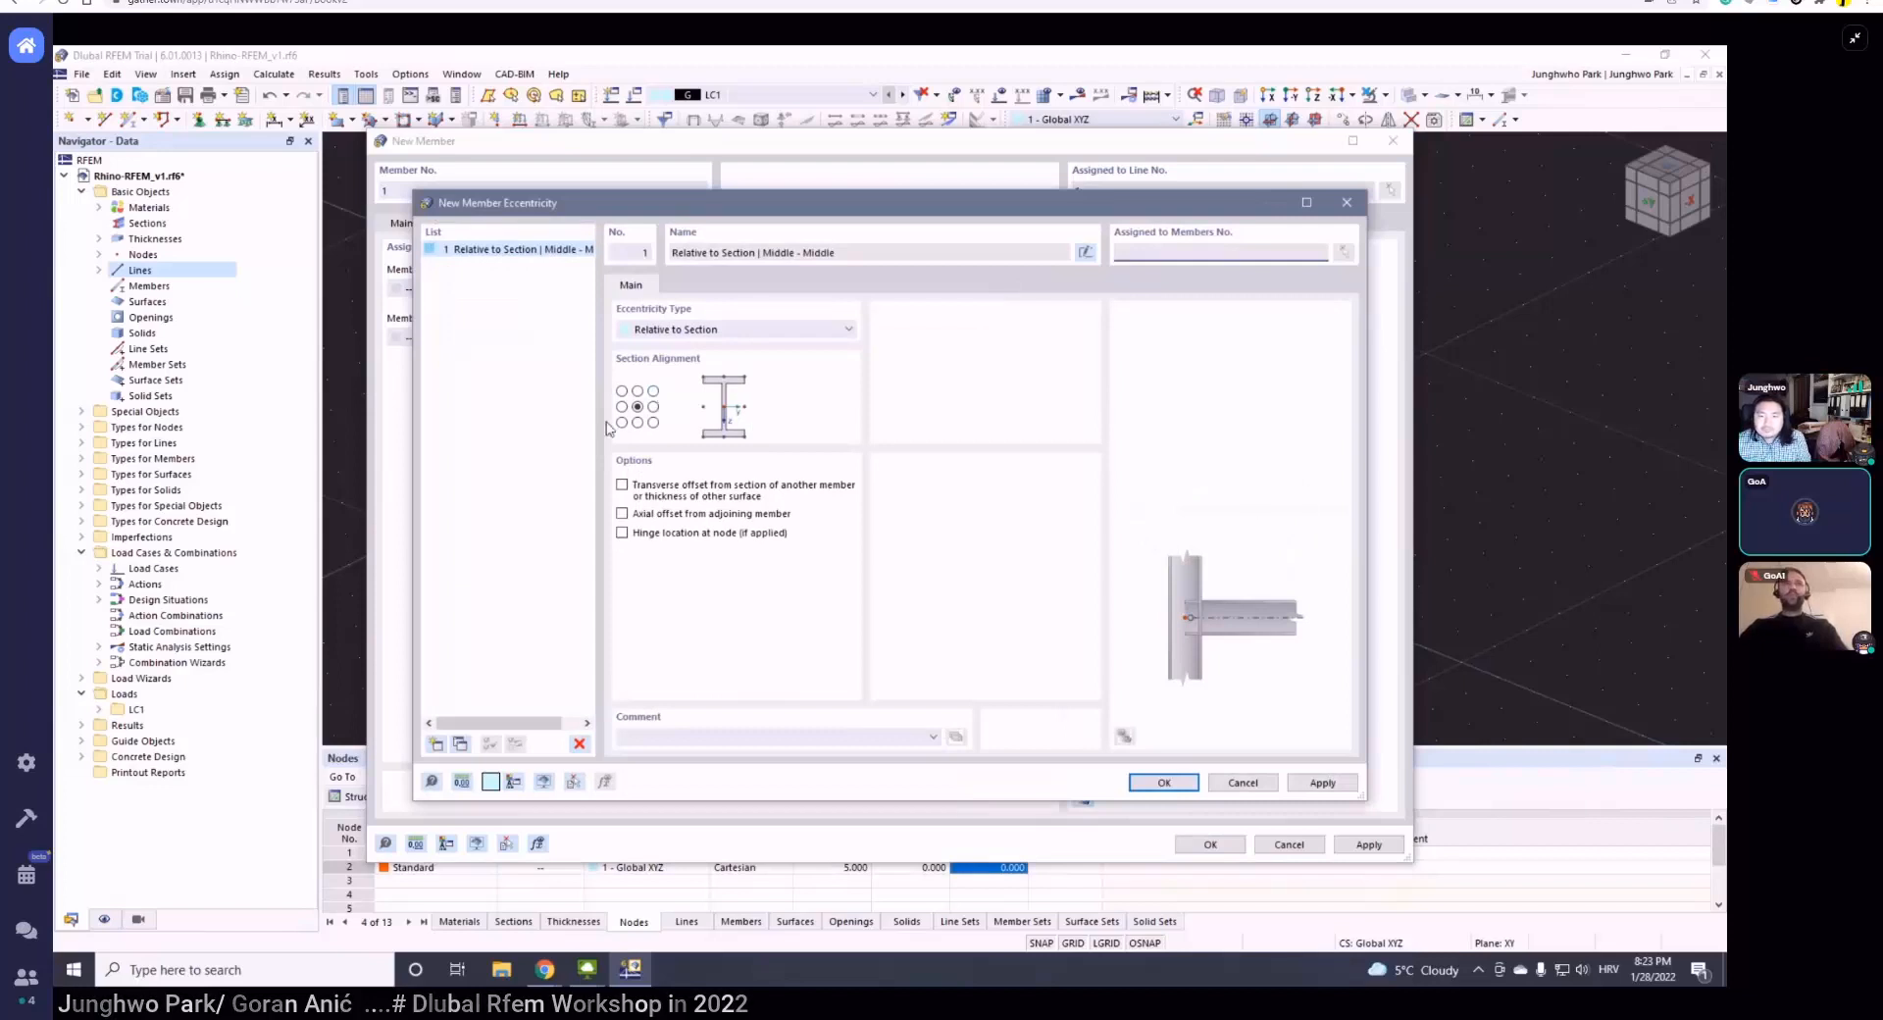
- Try the middle-top, middle-middle and middle-bottom section alignments for a Relative to Section eccentricity, and discard the definition
left_click(691, 329)
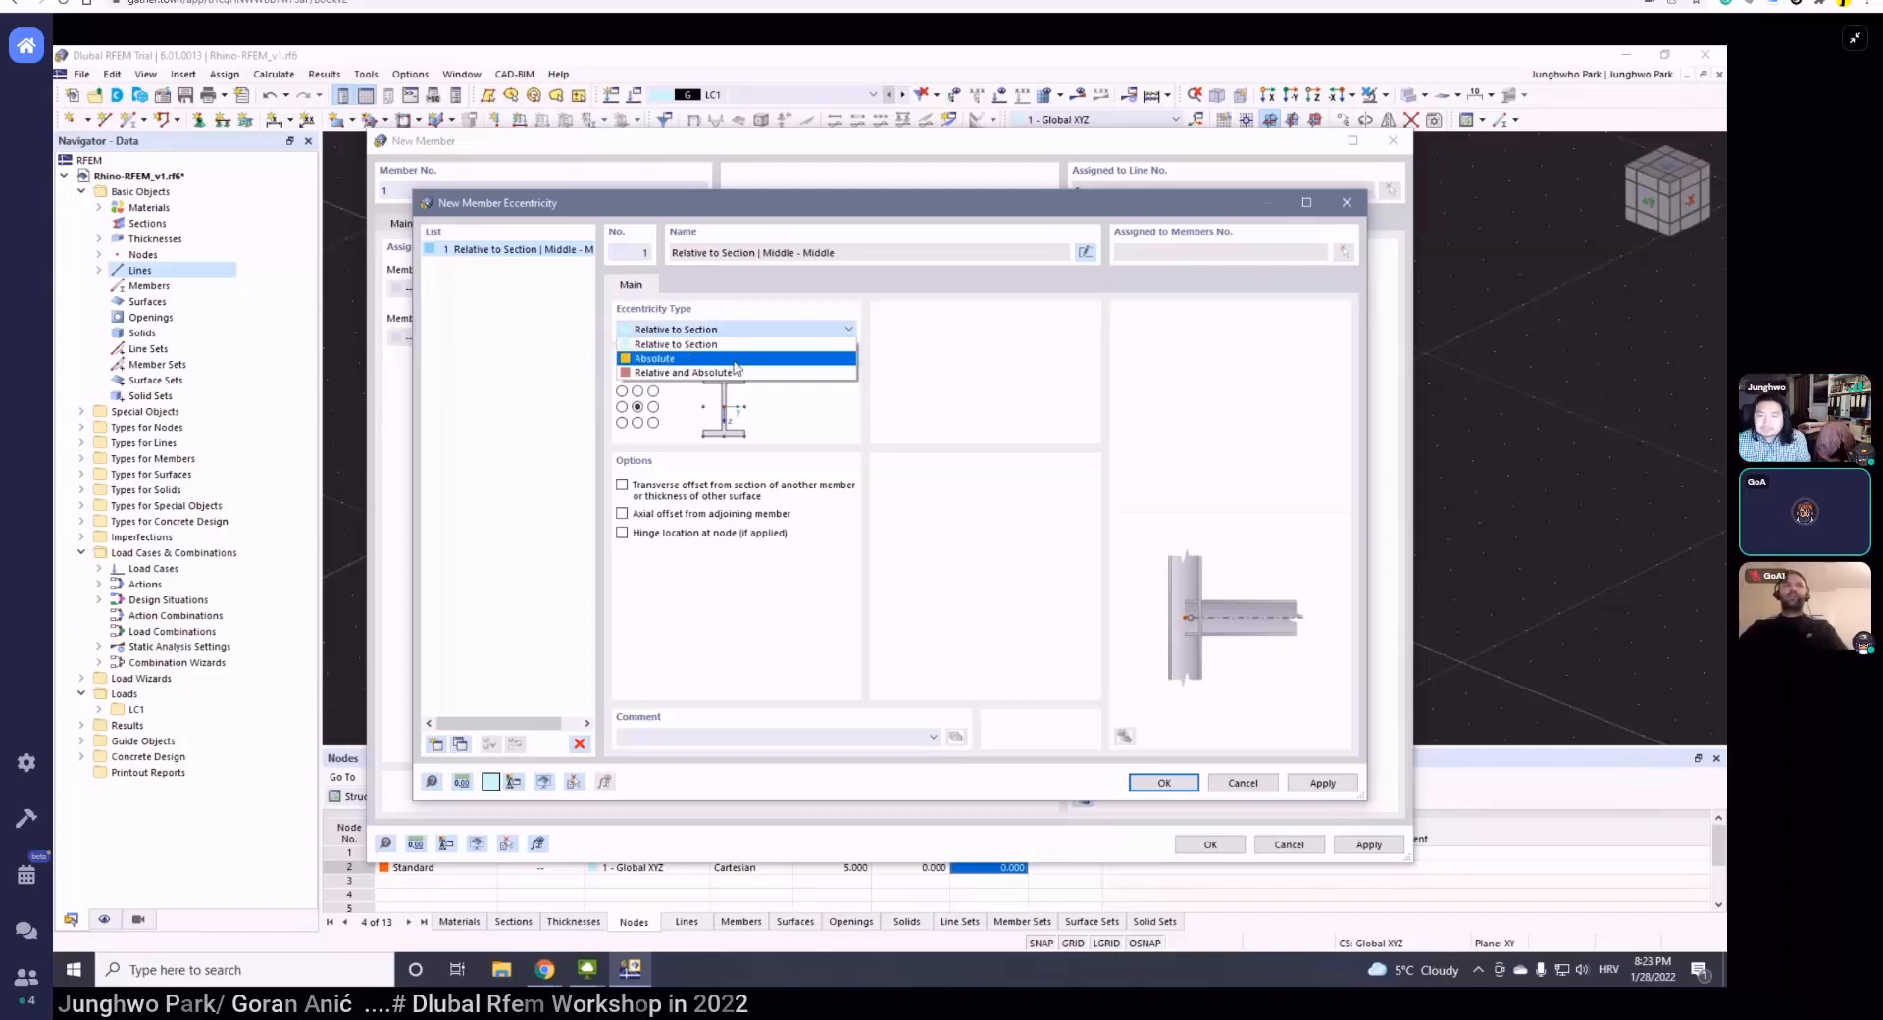
left_click(738, 343)
left_click(638, 391)
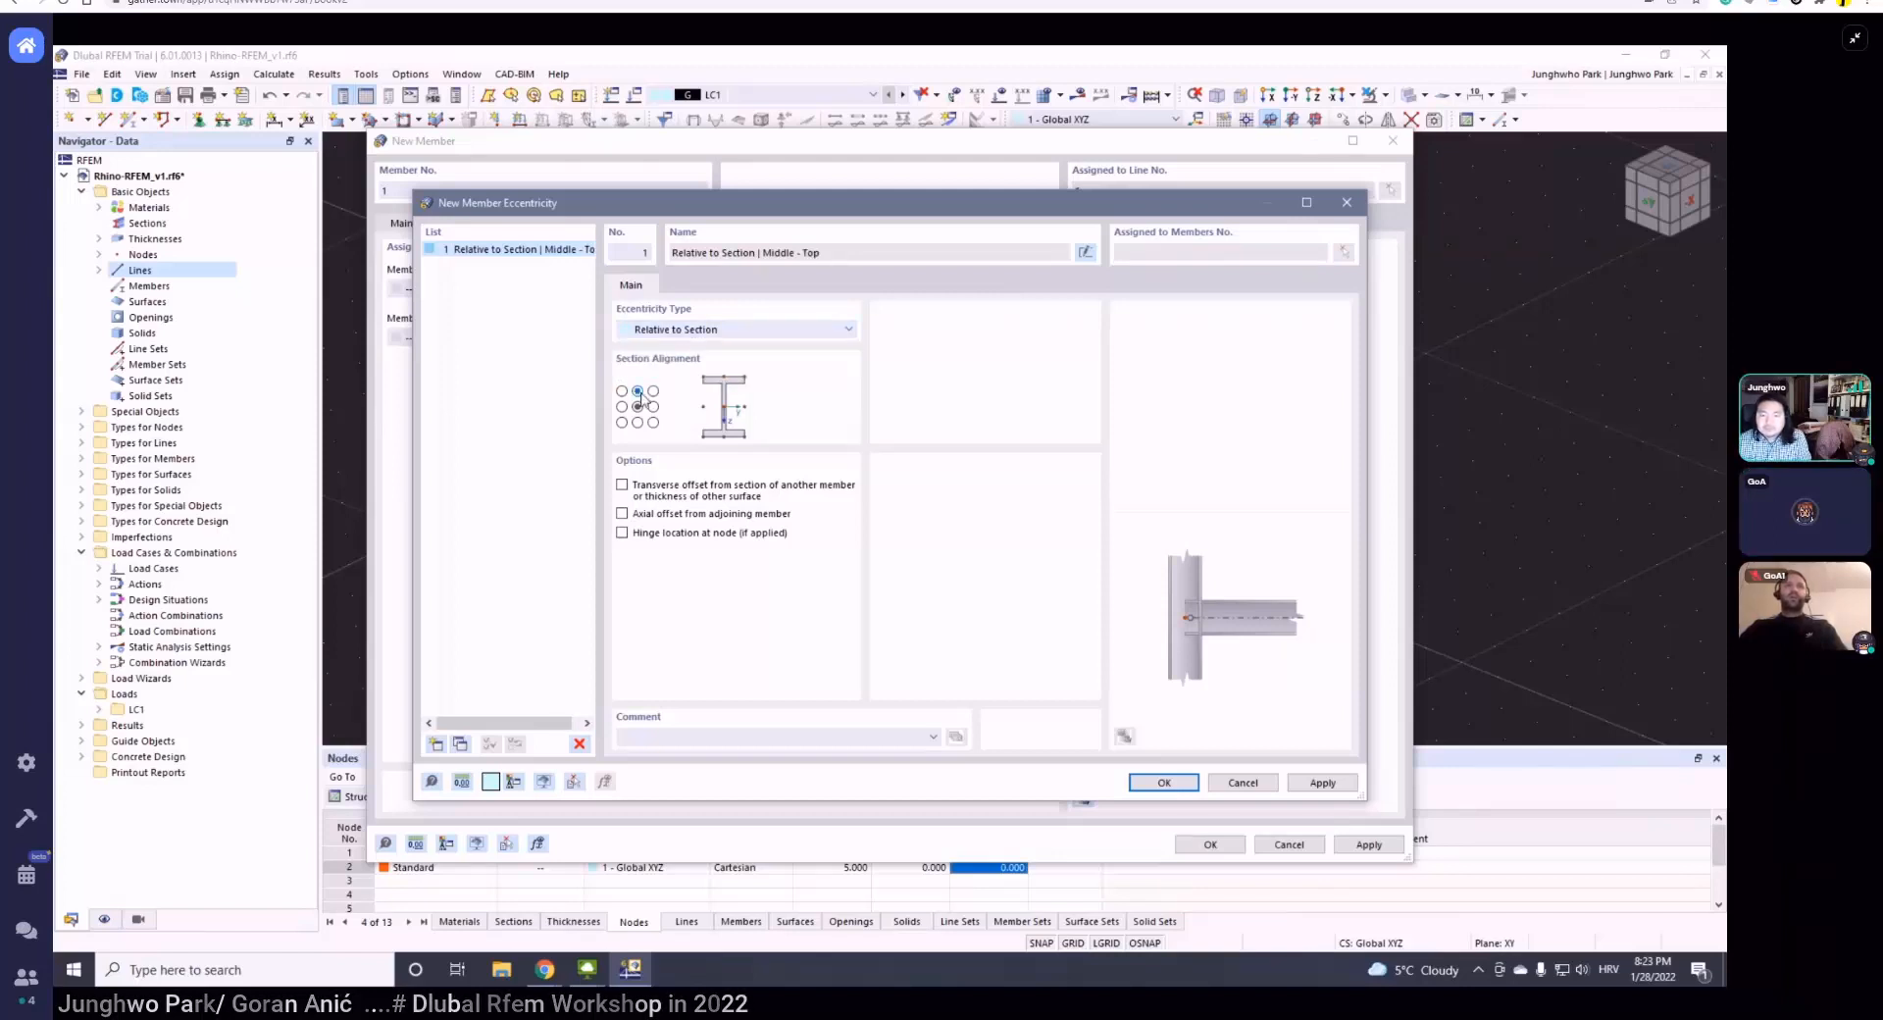
left_click(637, 406)
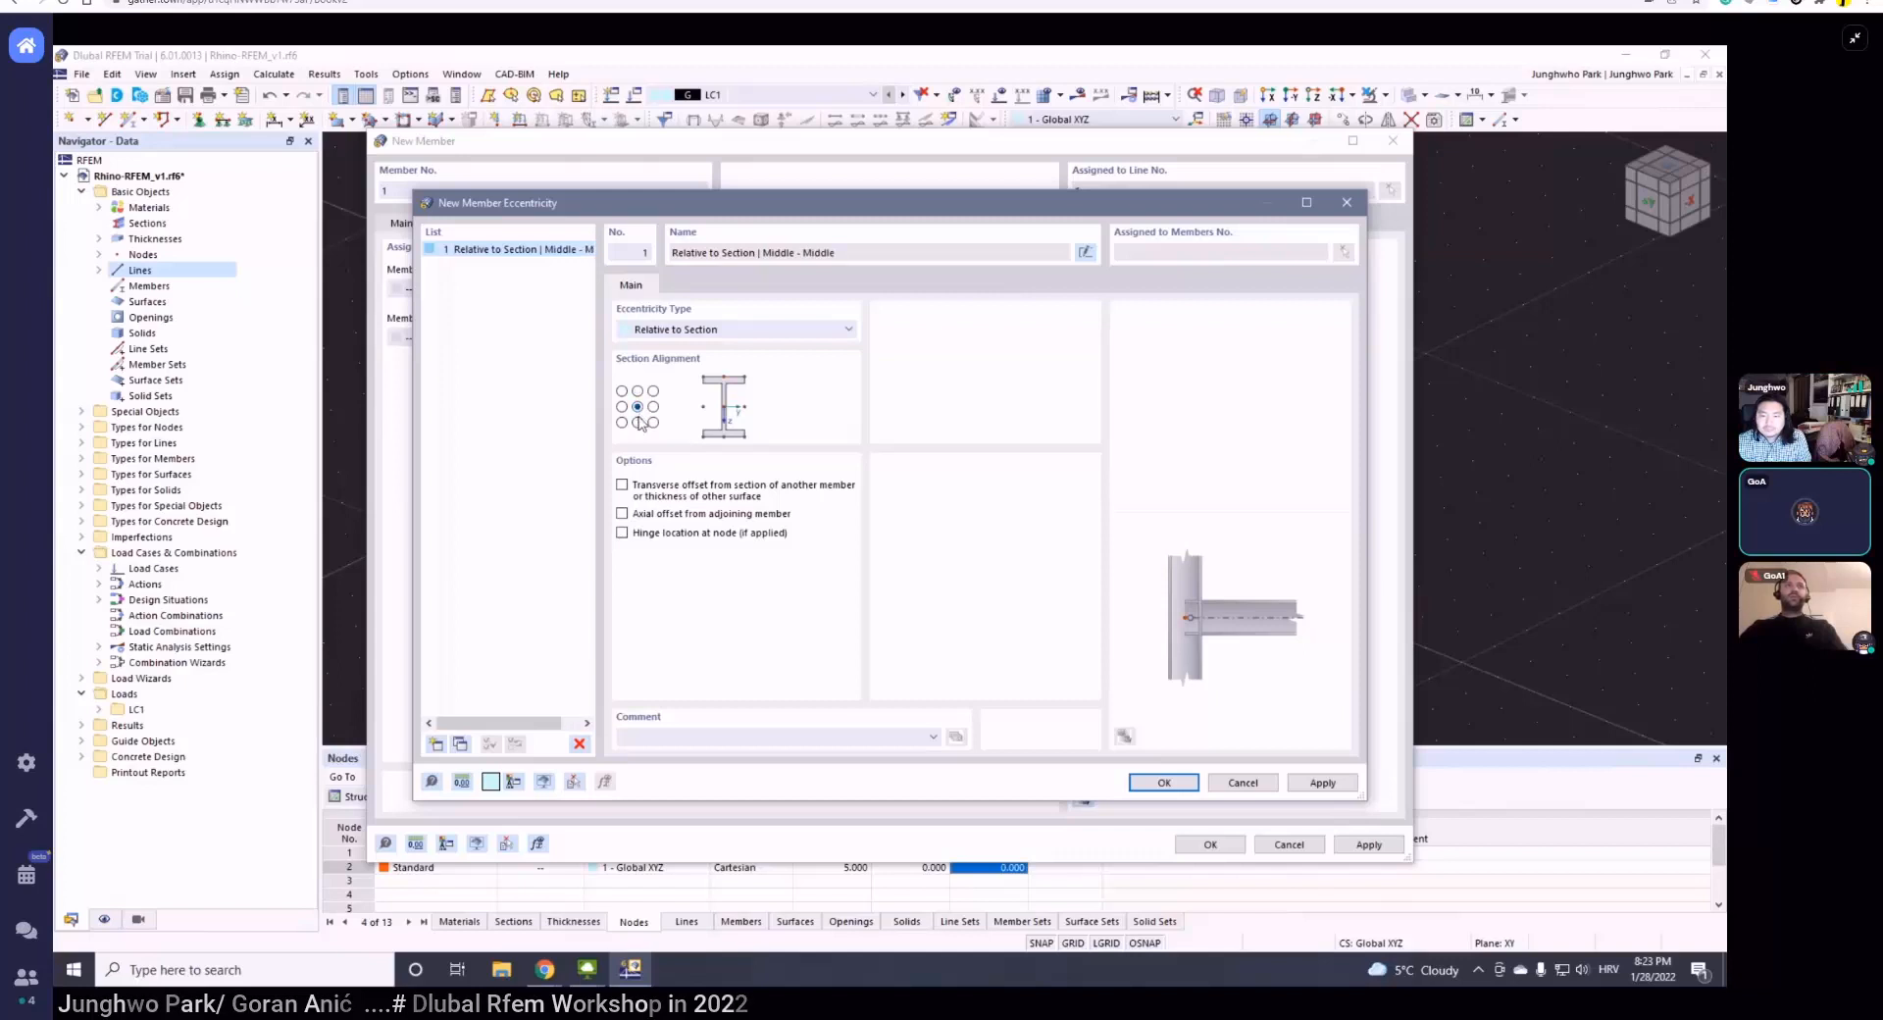
left_click(637, 422)
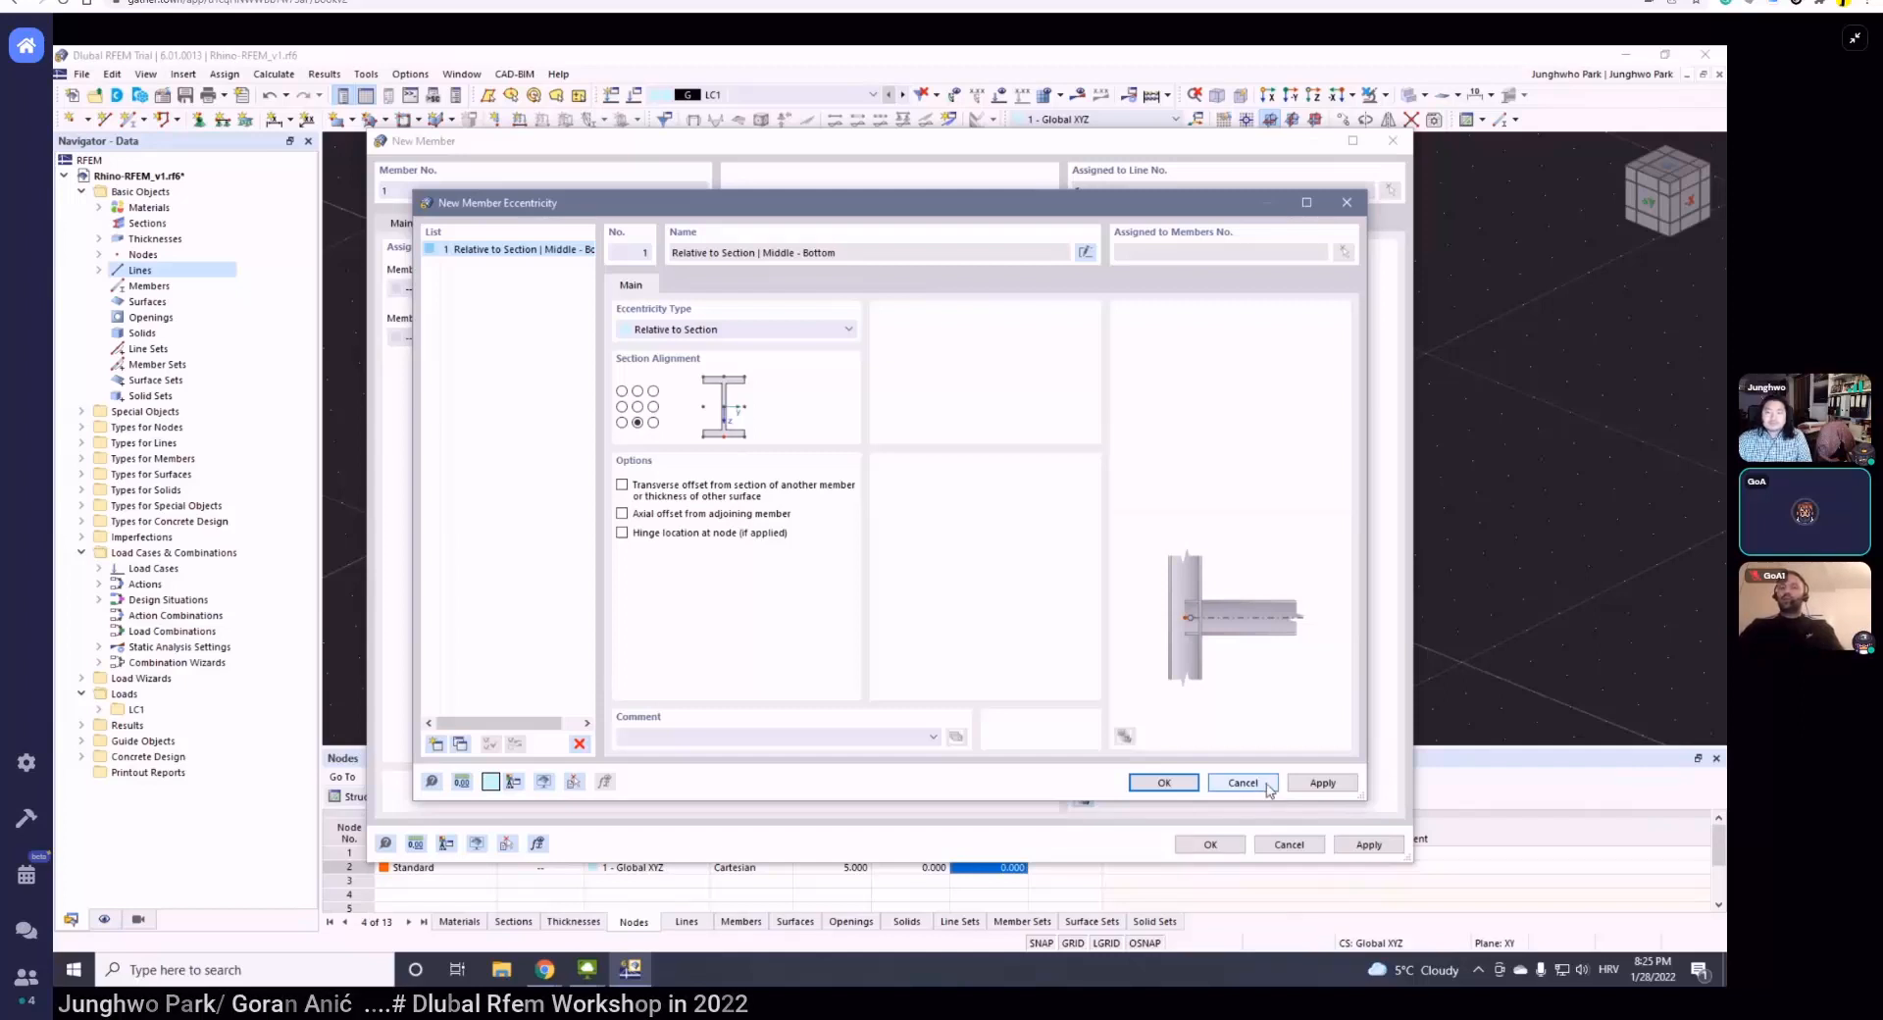
left_click(1267, 785)
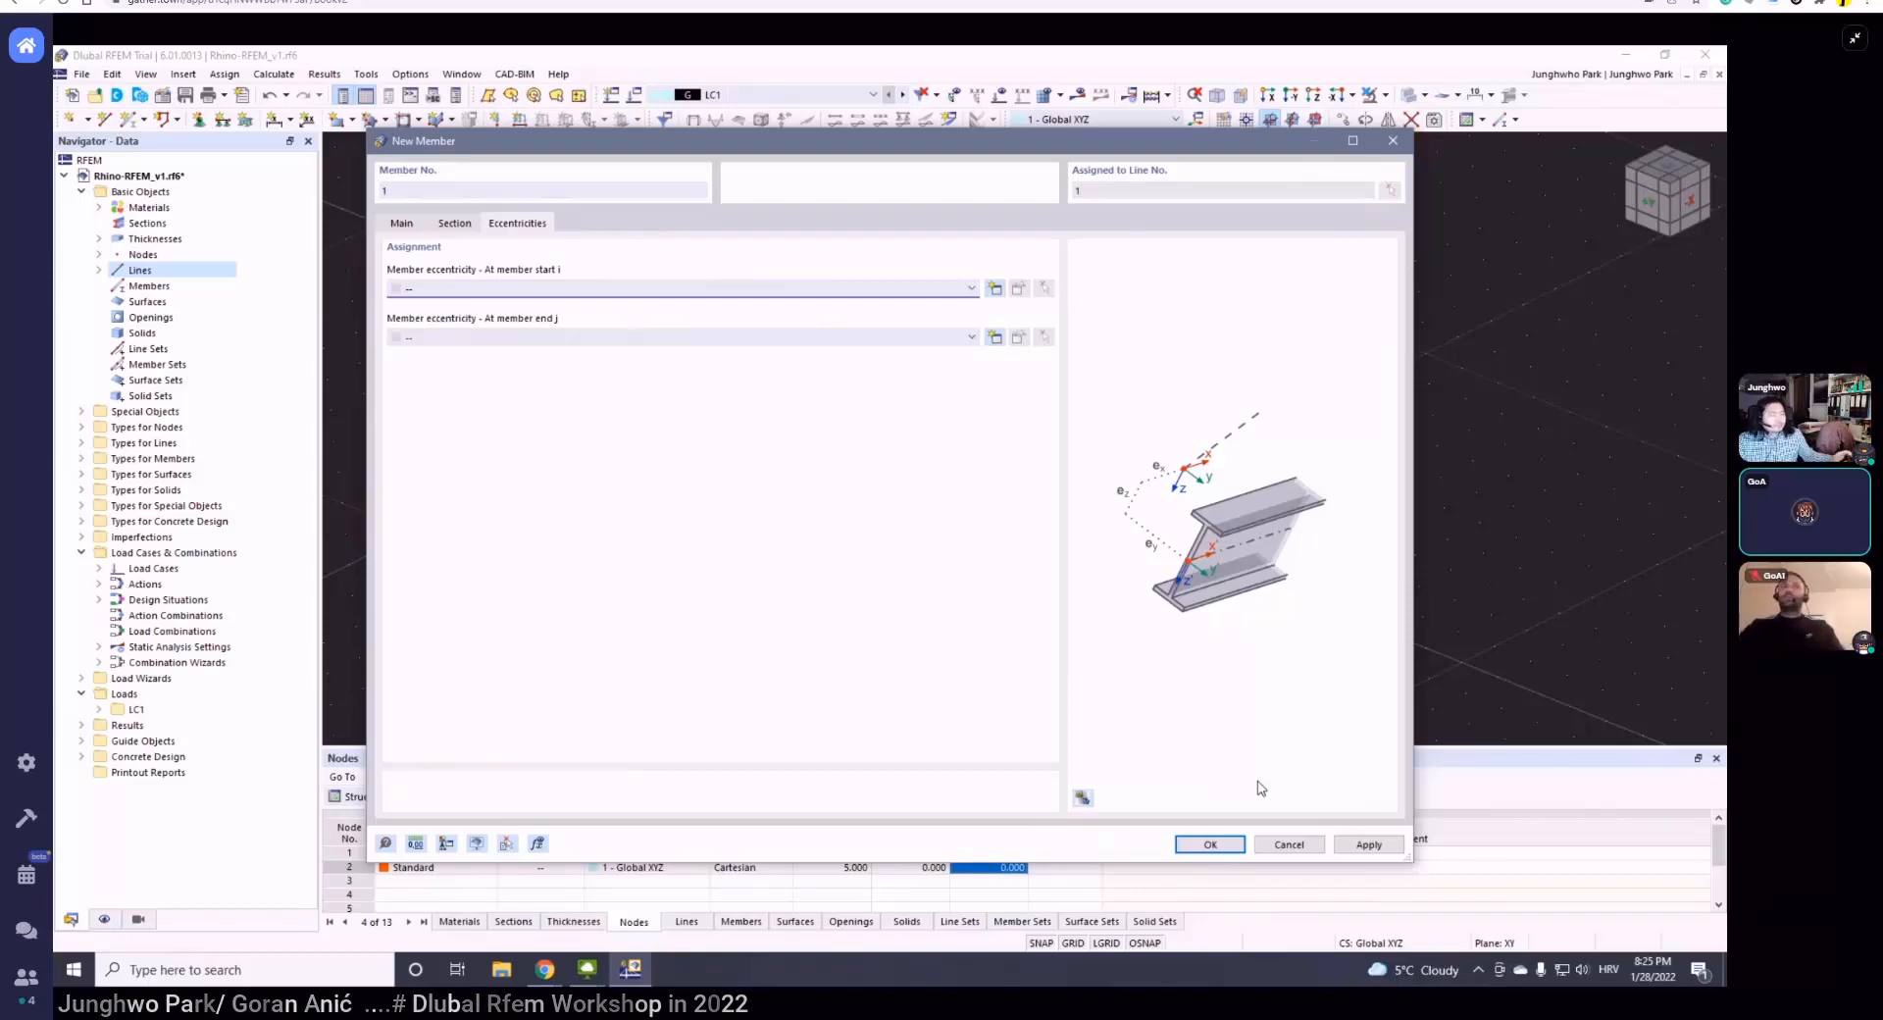
- Turn off the Eccentricities option for the beam
left_click(465, 230)
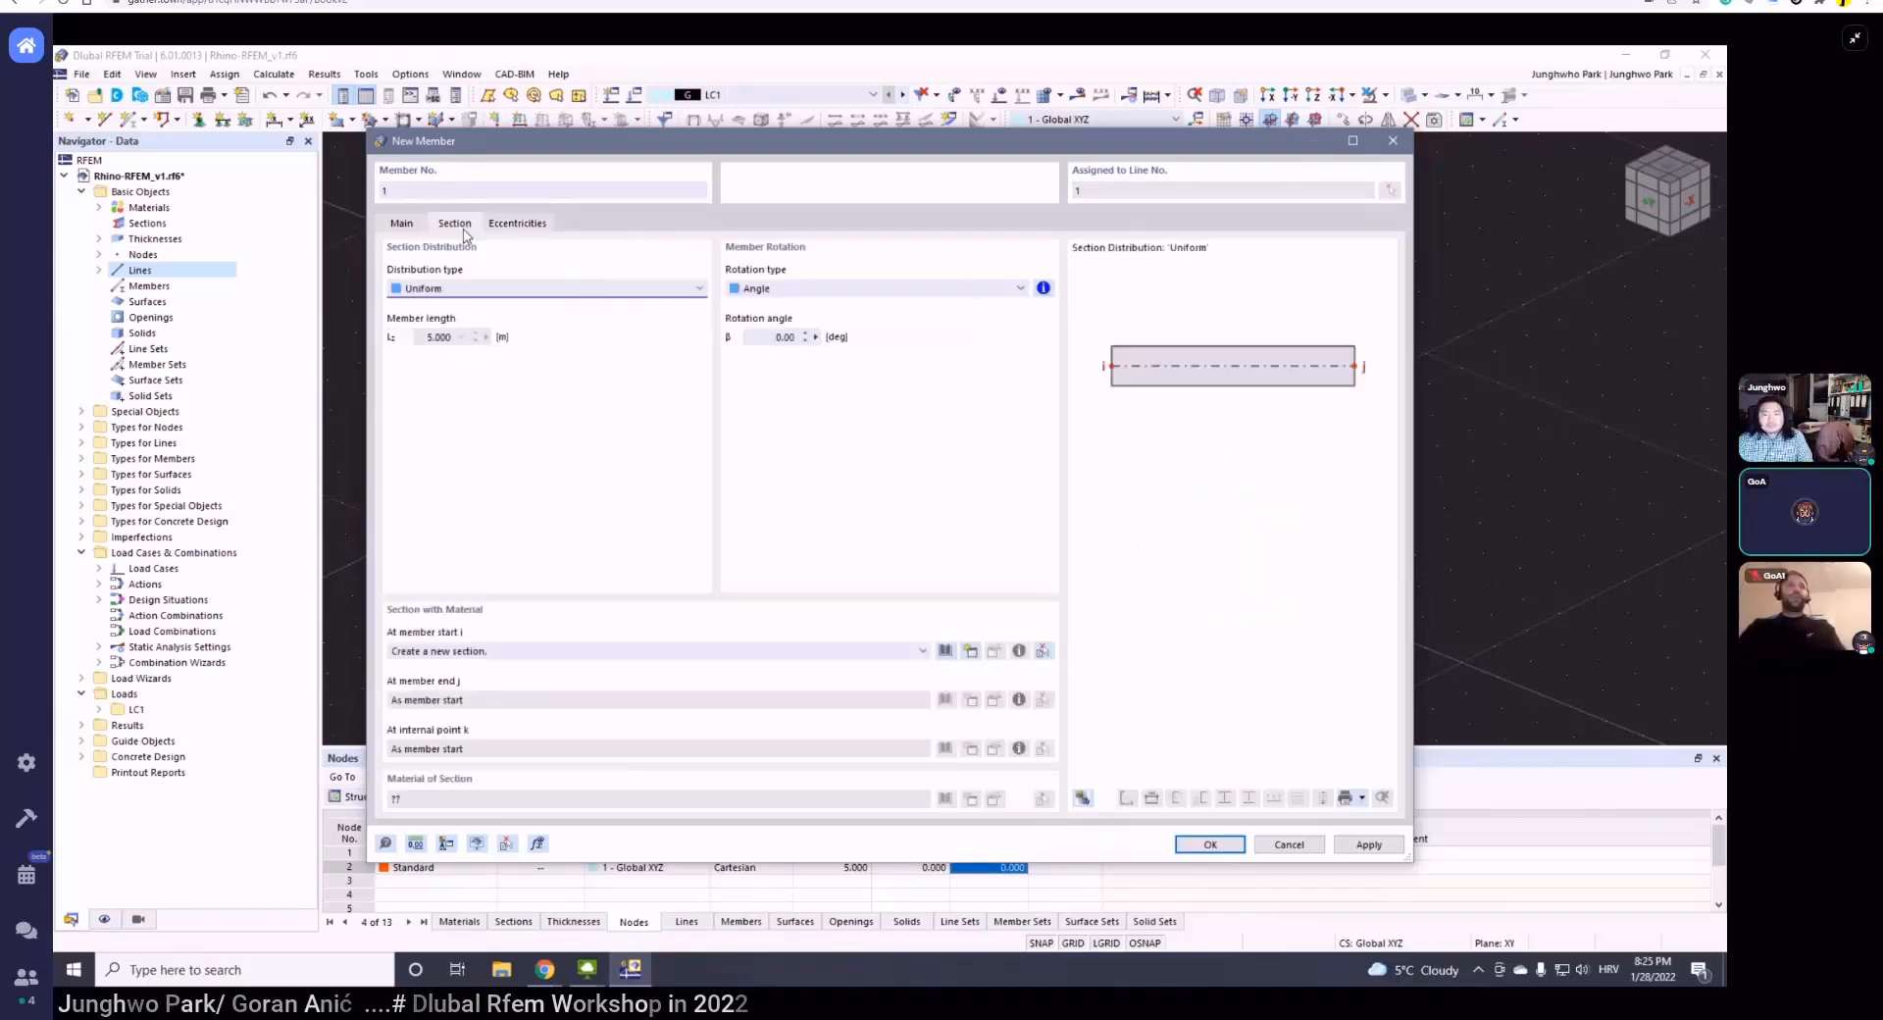
left_click(414, 224)
left_click(435, 360)
- Enable the beam's Support option and assign a new member support with all translational, shear and rotational conditions fixed
left_click(425, 381)
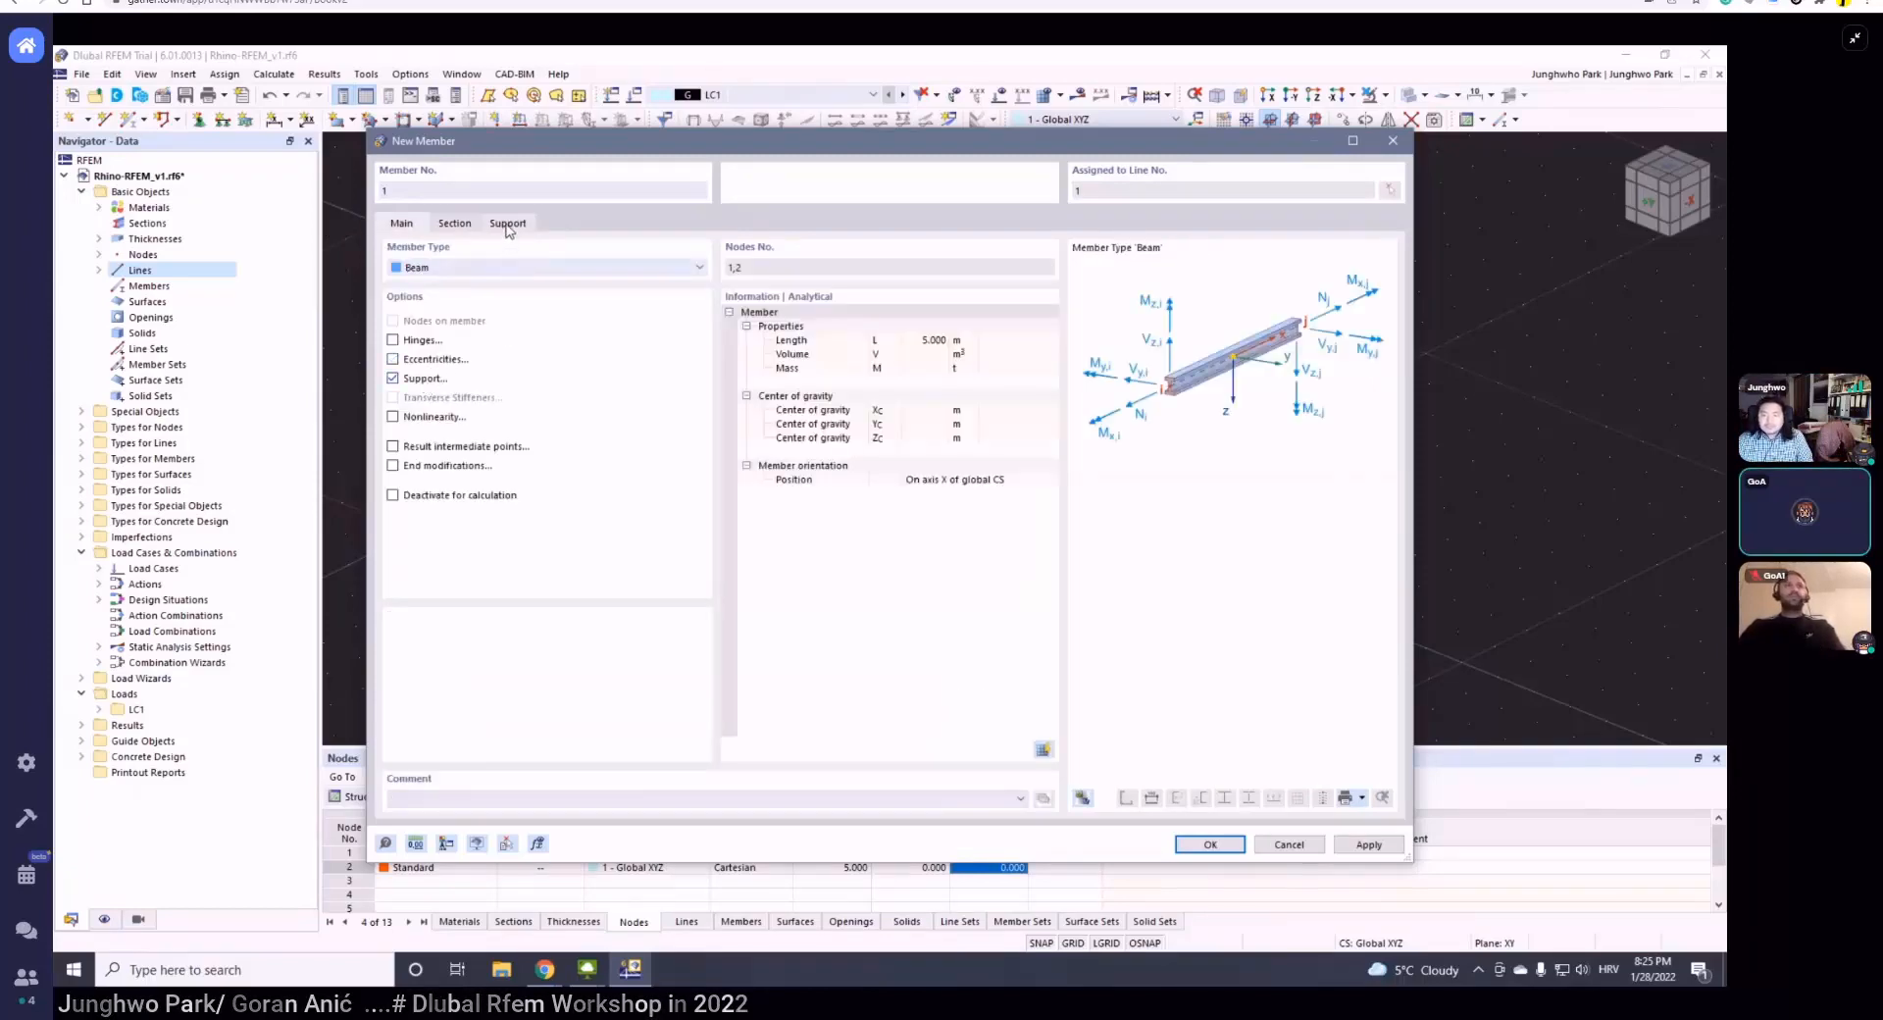
left_click(507, 224)
left_click(576, 290)
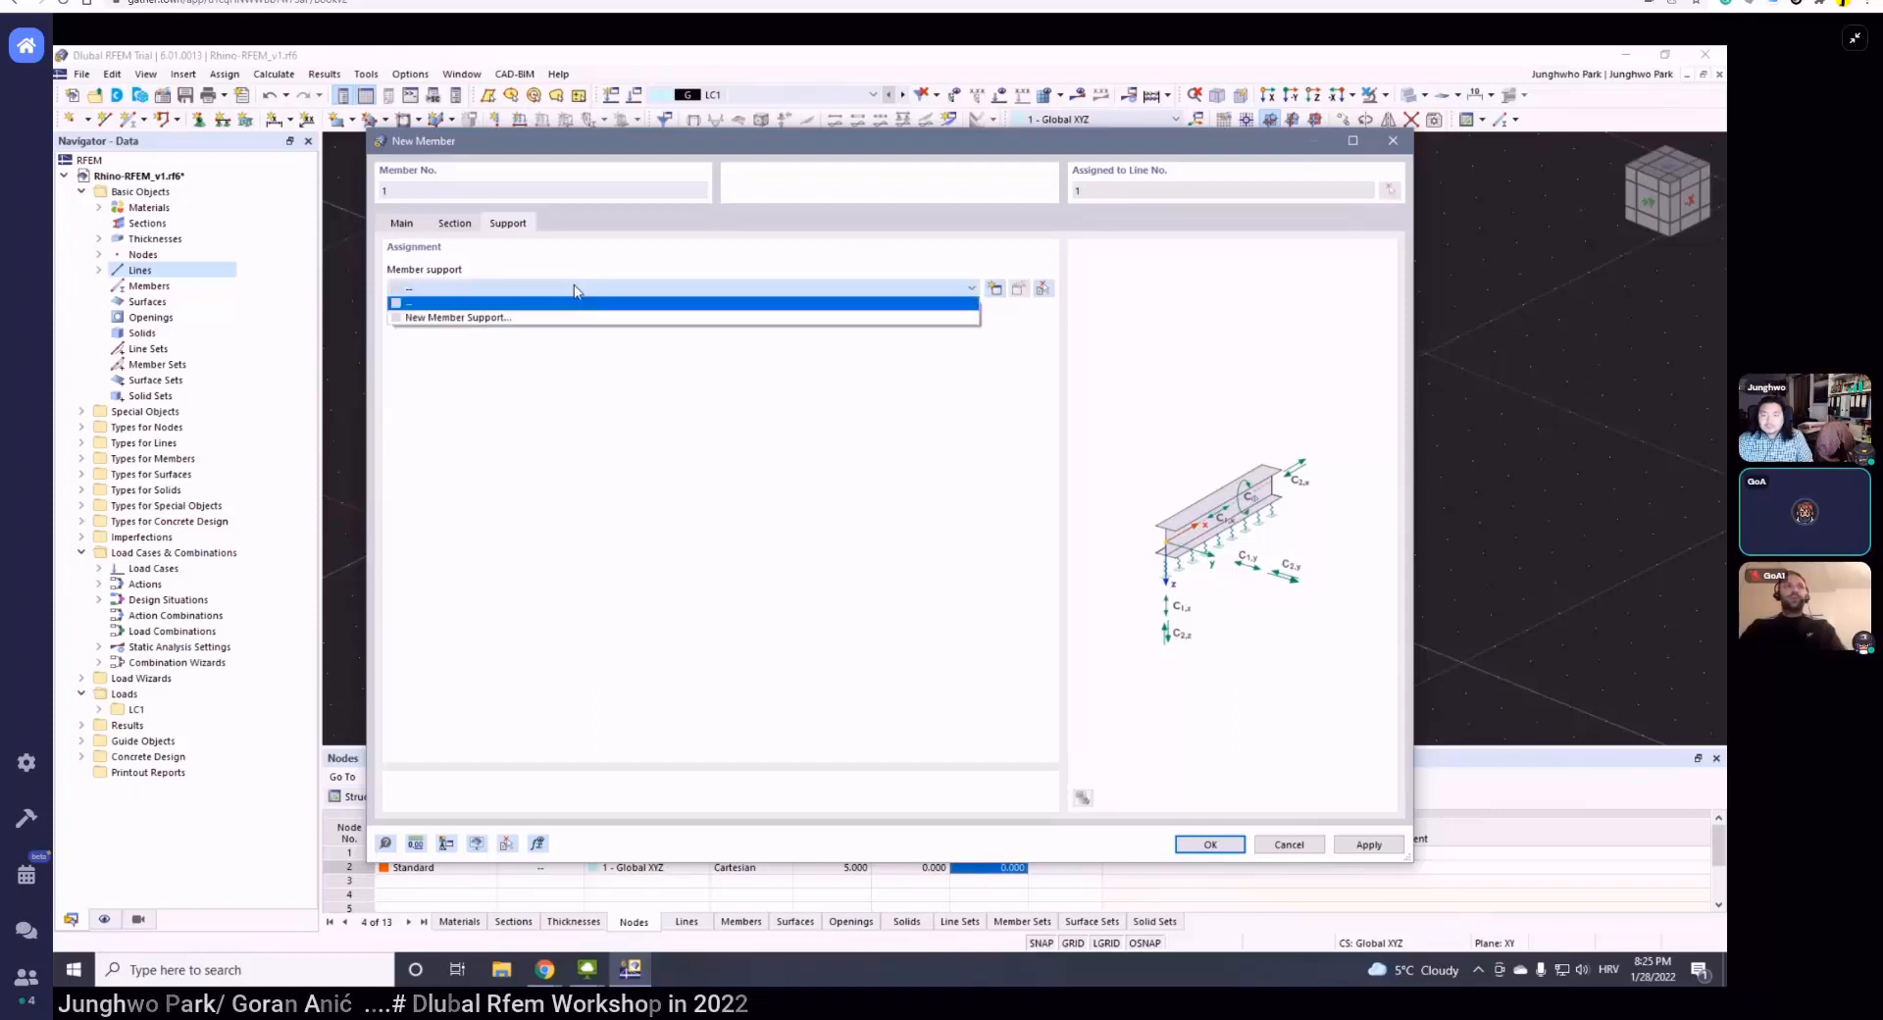
left_click(603, 315)
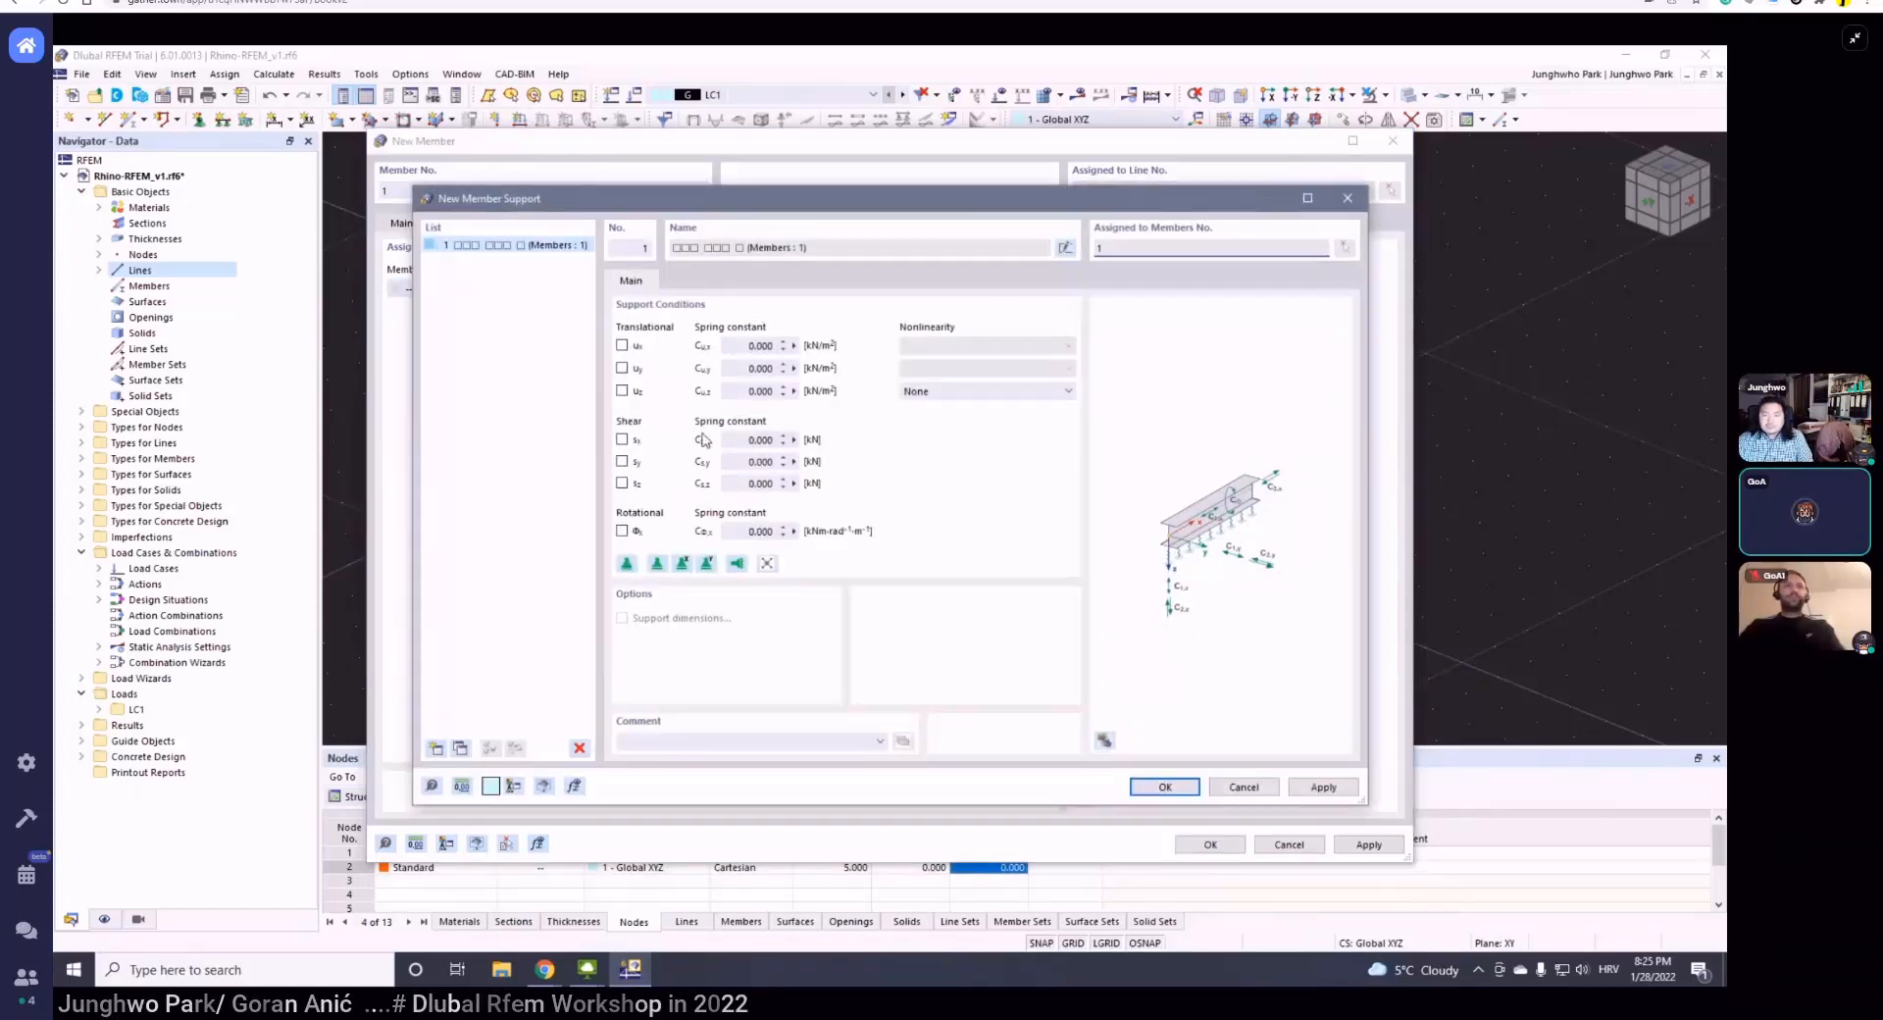
left_click(627, 563)
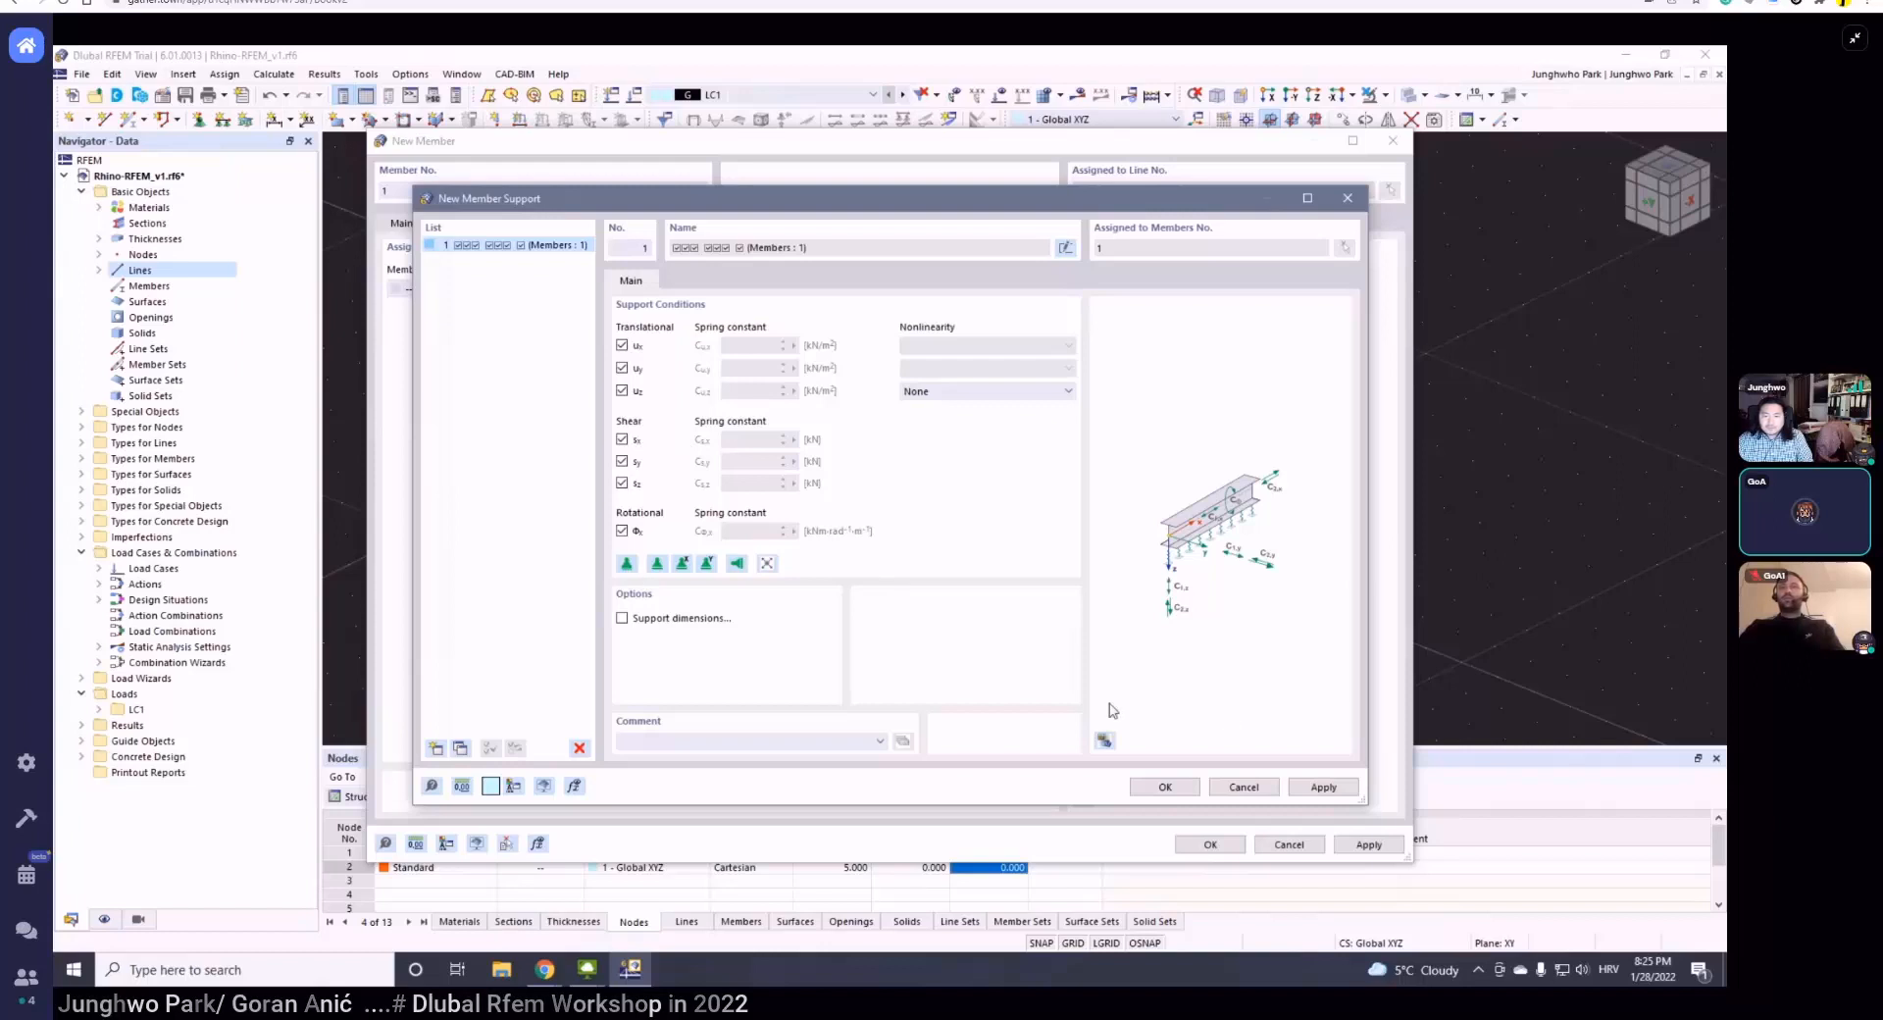
left_click(1165, 786)
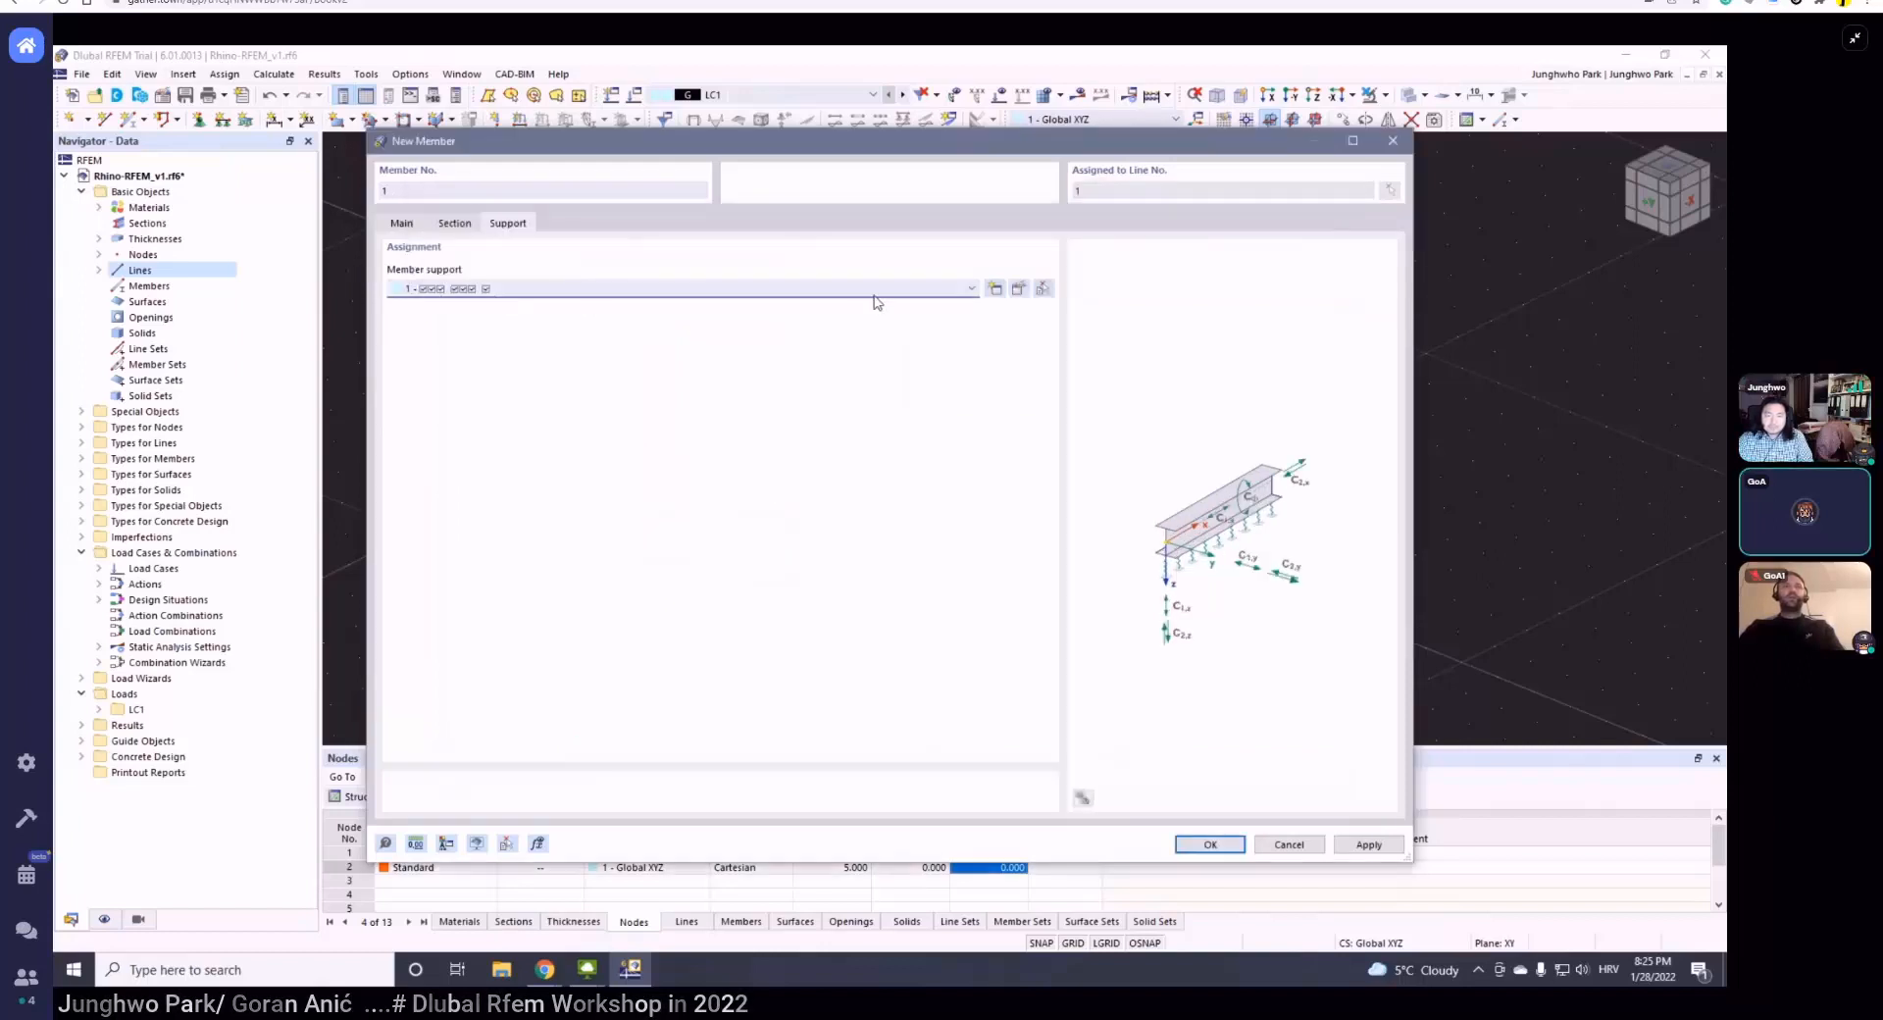
left_click(1209, 844)
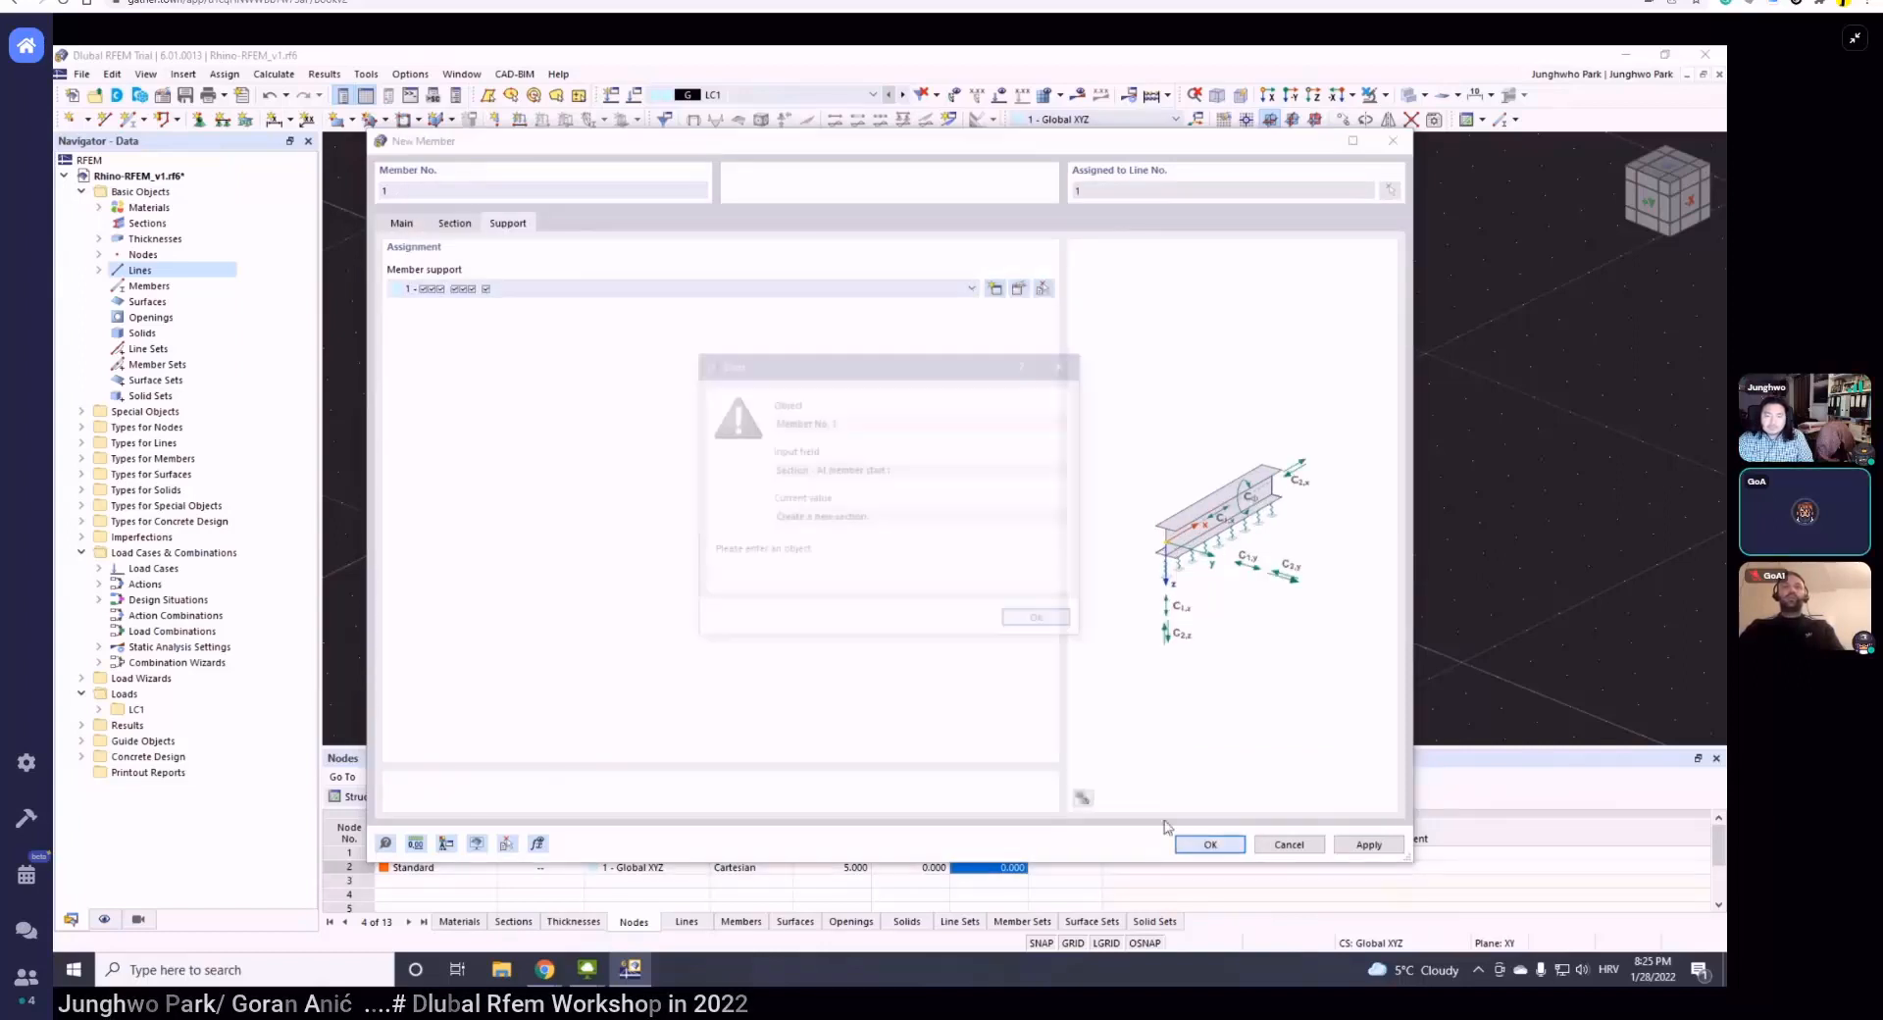
left_click(1039, 624)
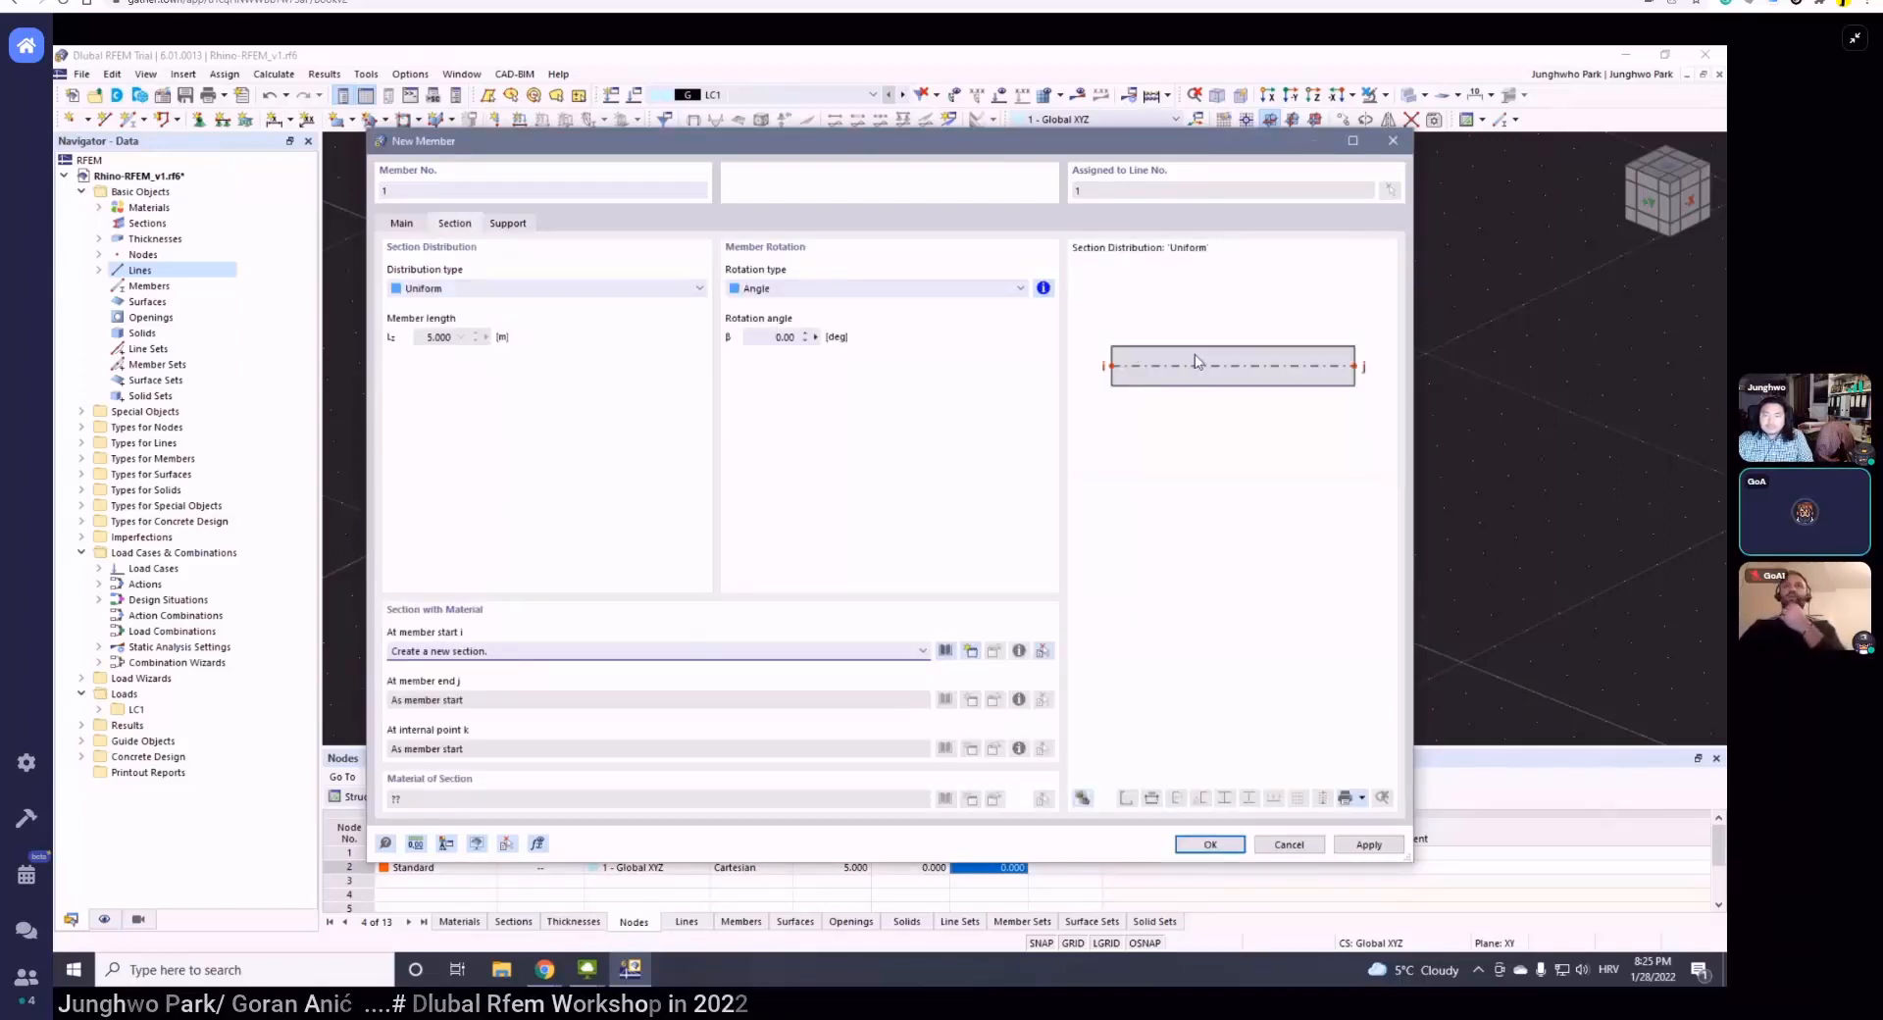
- Keep the Uniform section distribution and start creating a new section at the member start
left_click(476, 296)
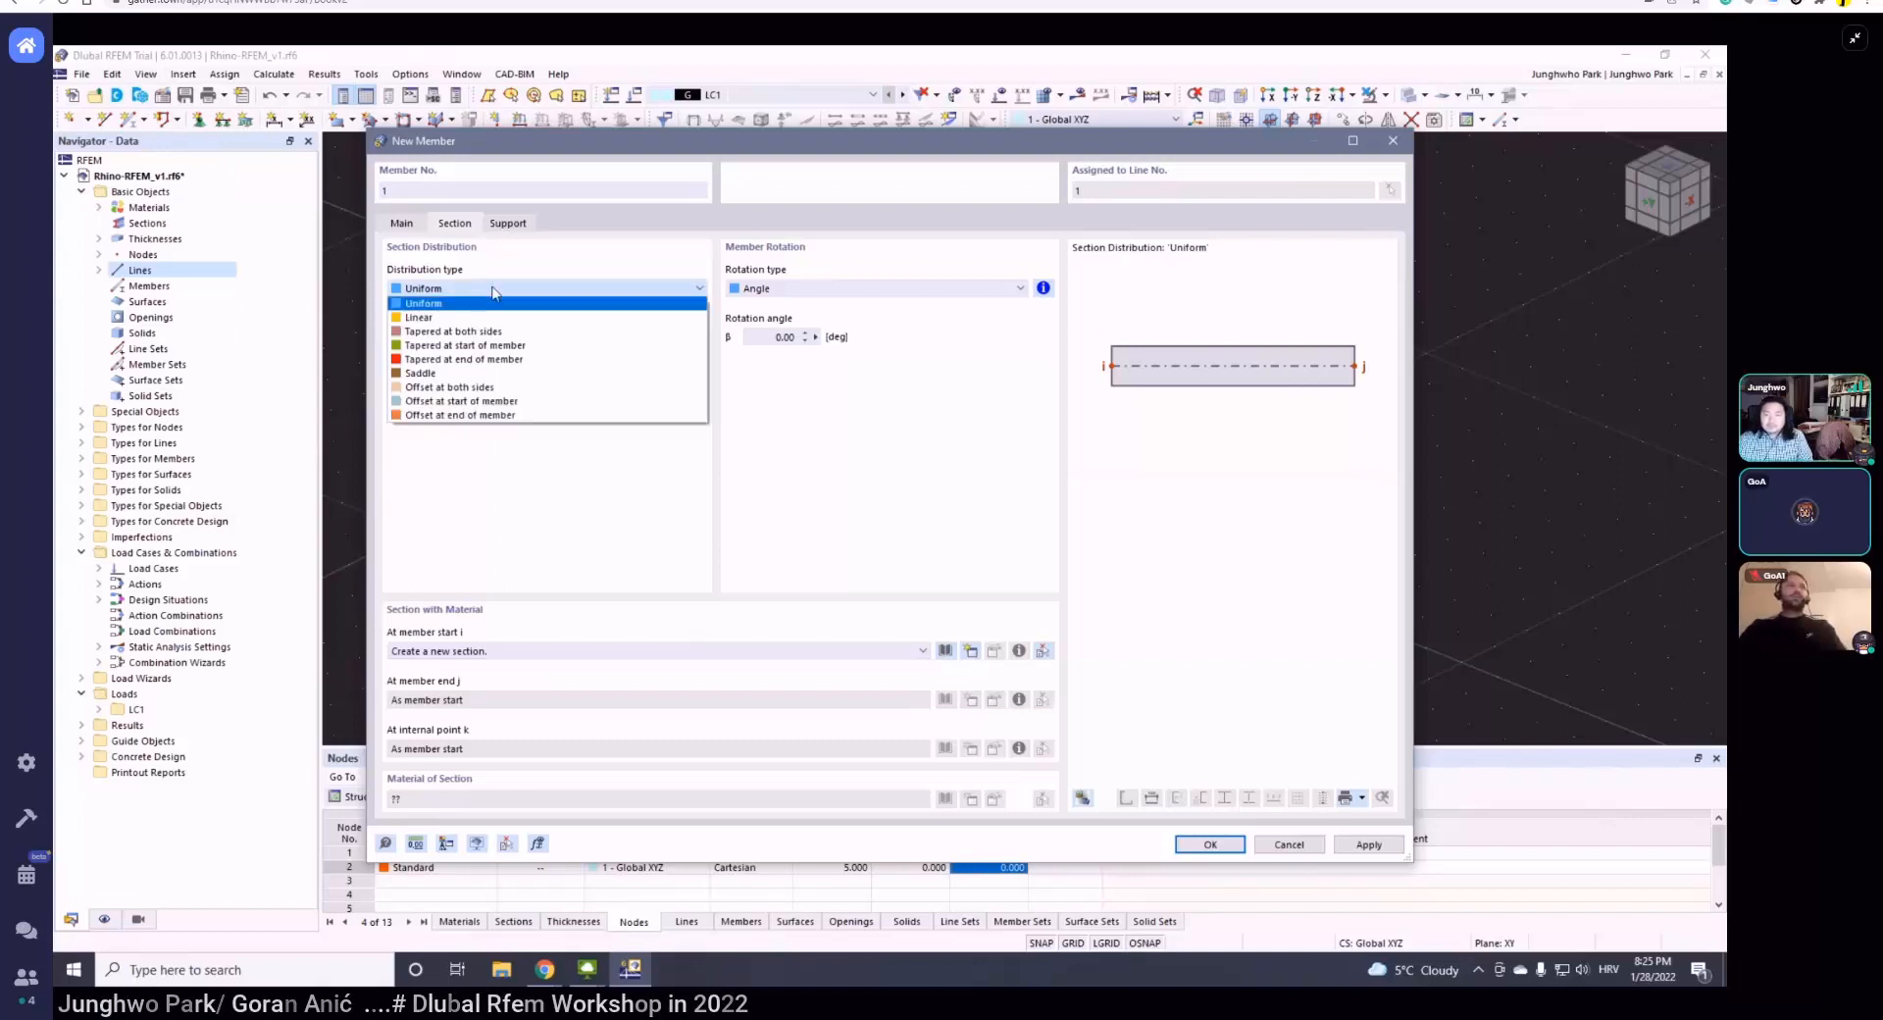
left_click(643, 286)
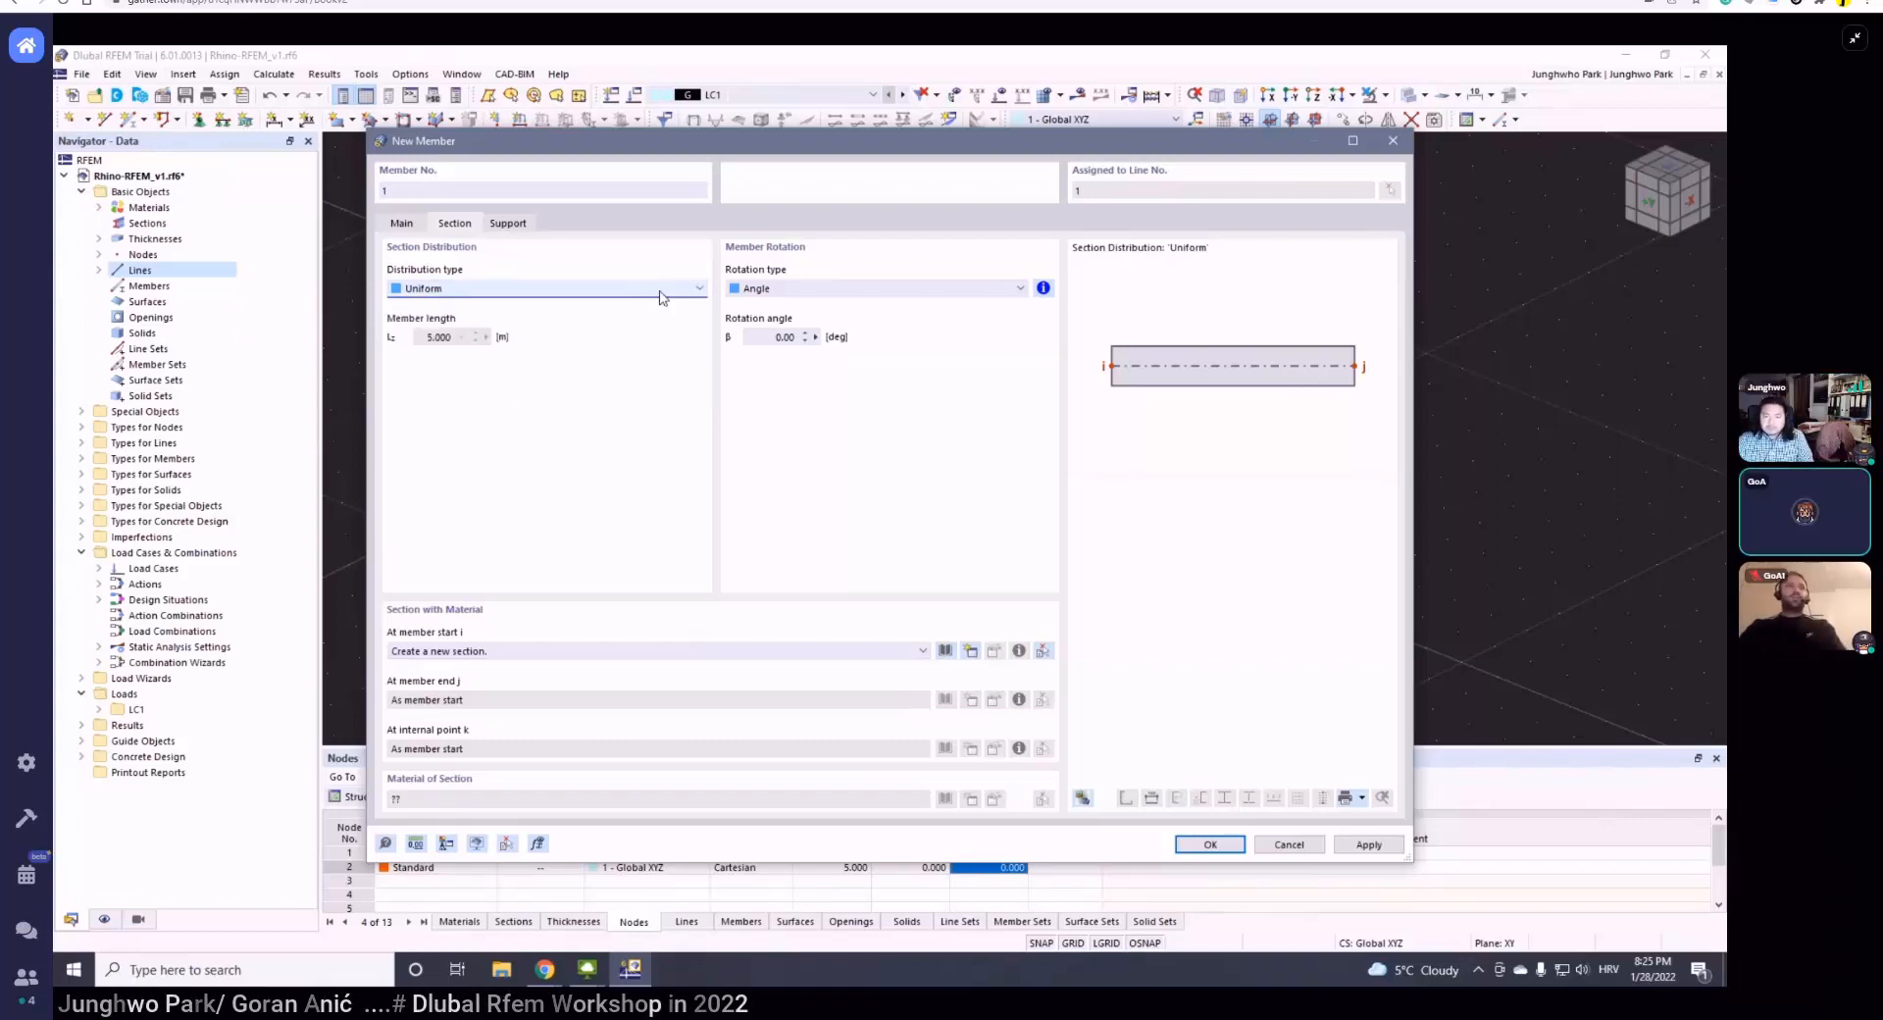
left_click(862, 658)
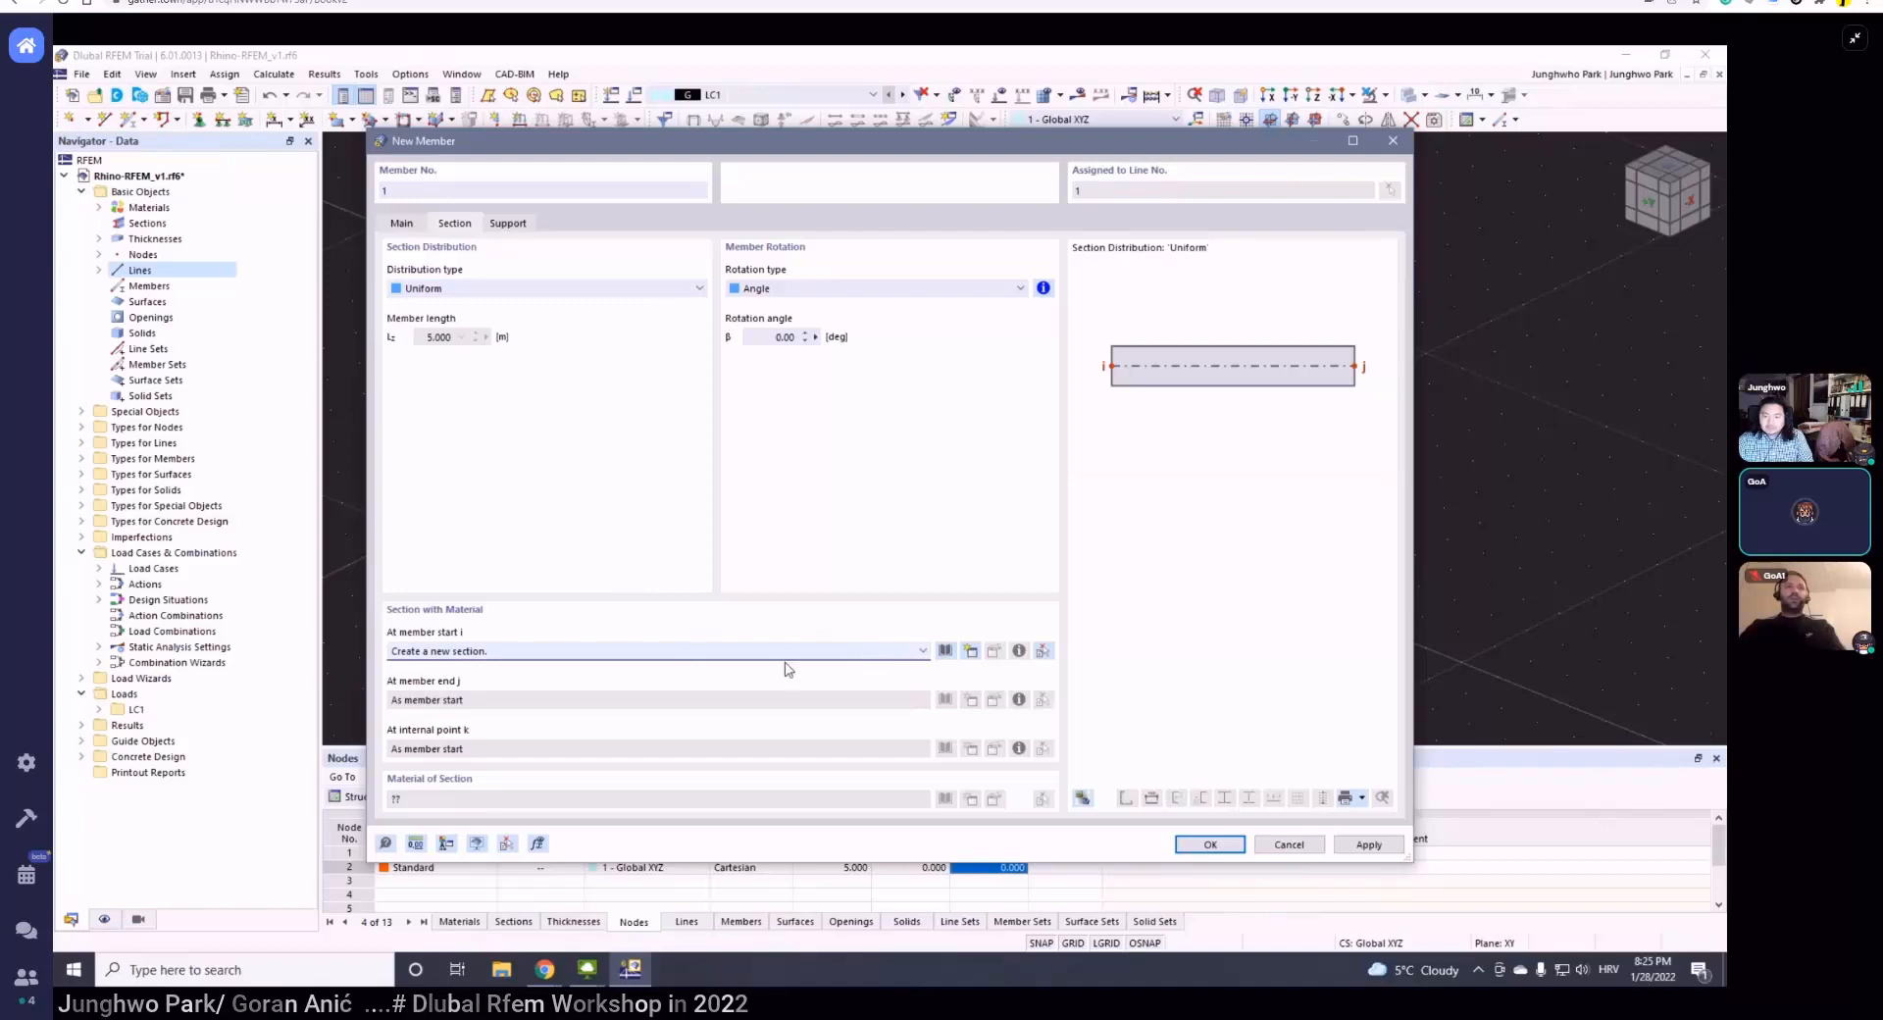
left_click(968, 652)
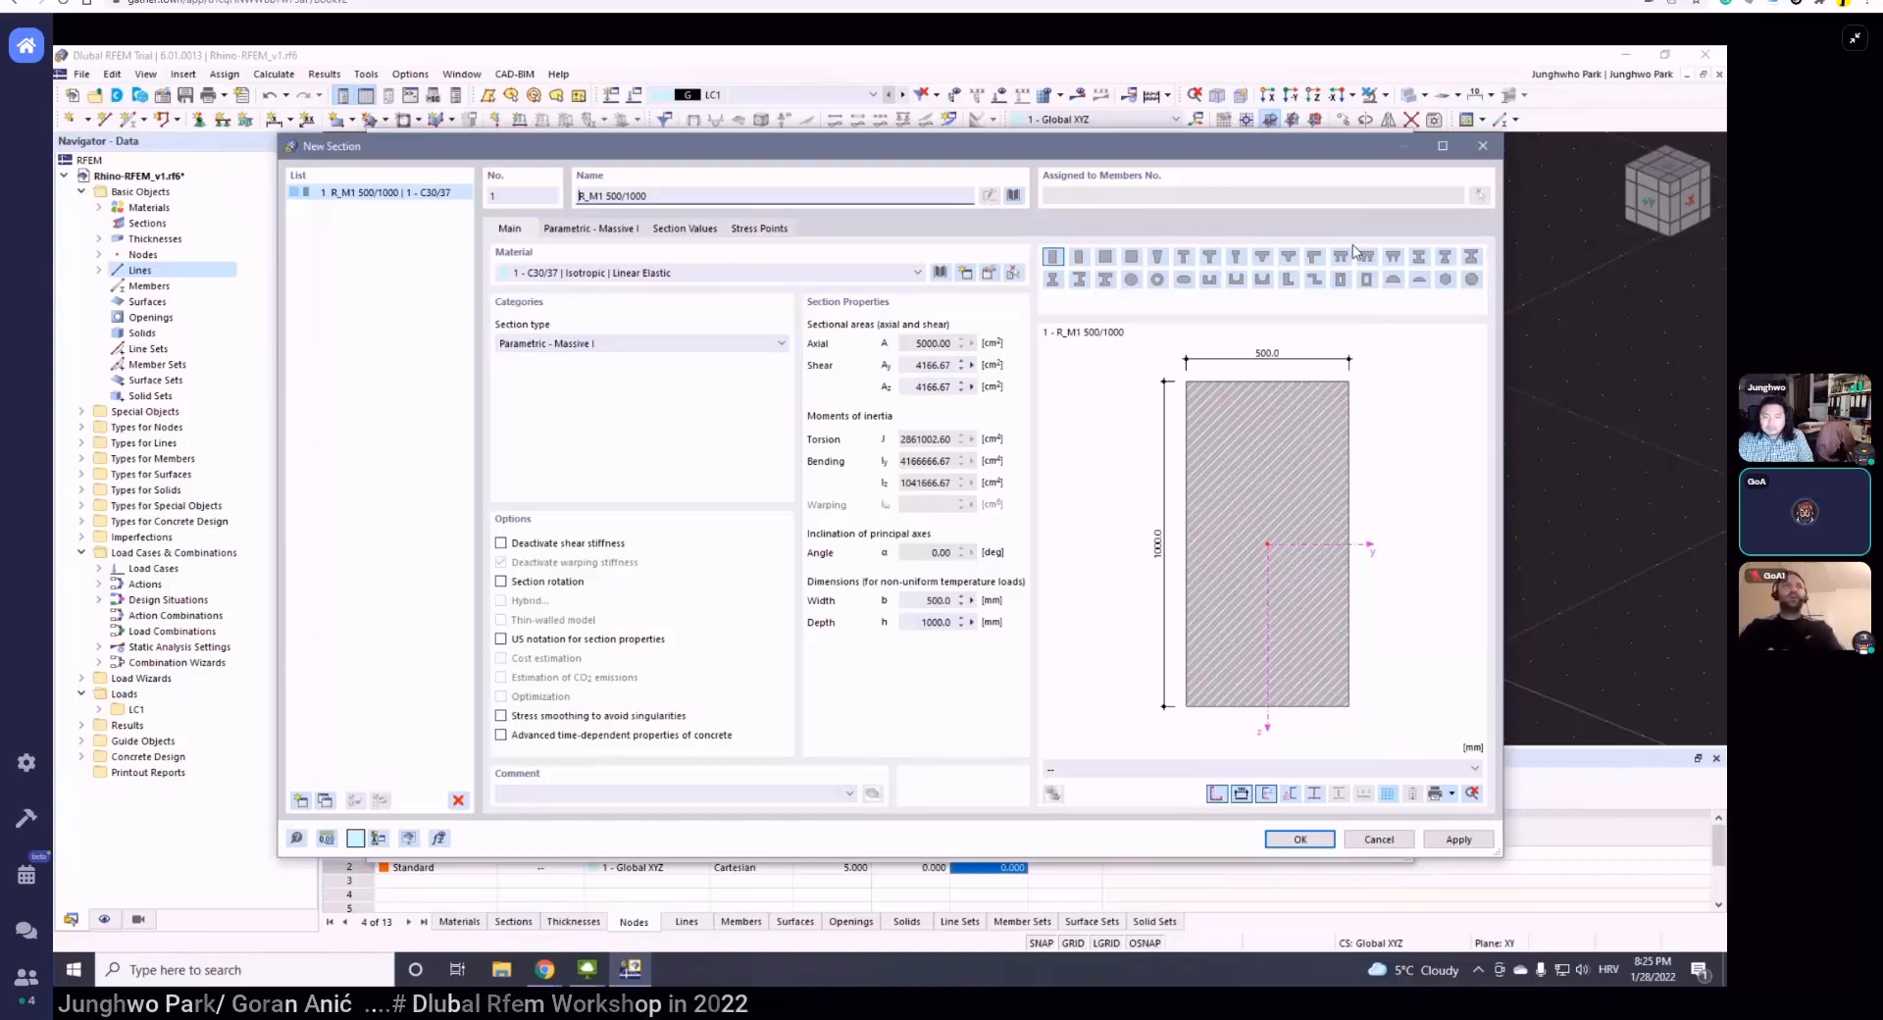
- Look through the section library's steel, parametric and timber categories, and leave it without choosing a section
left_click(1015, 196)
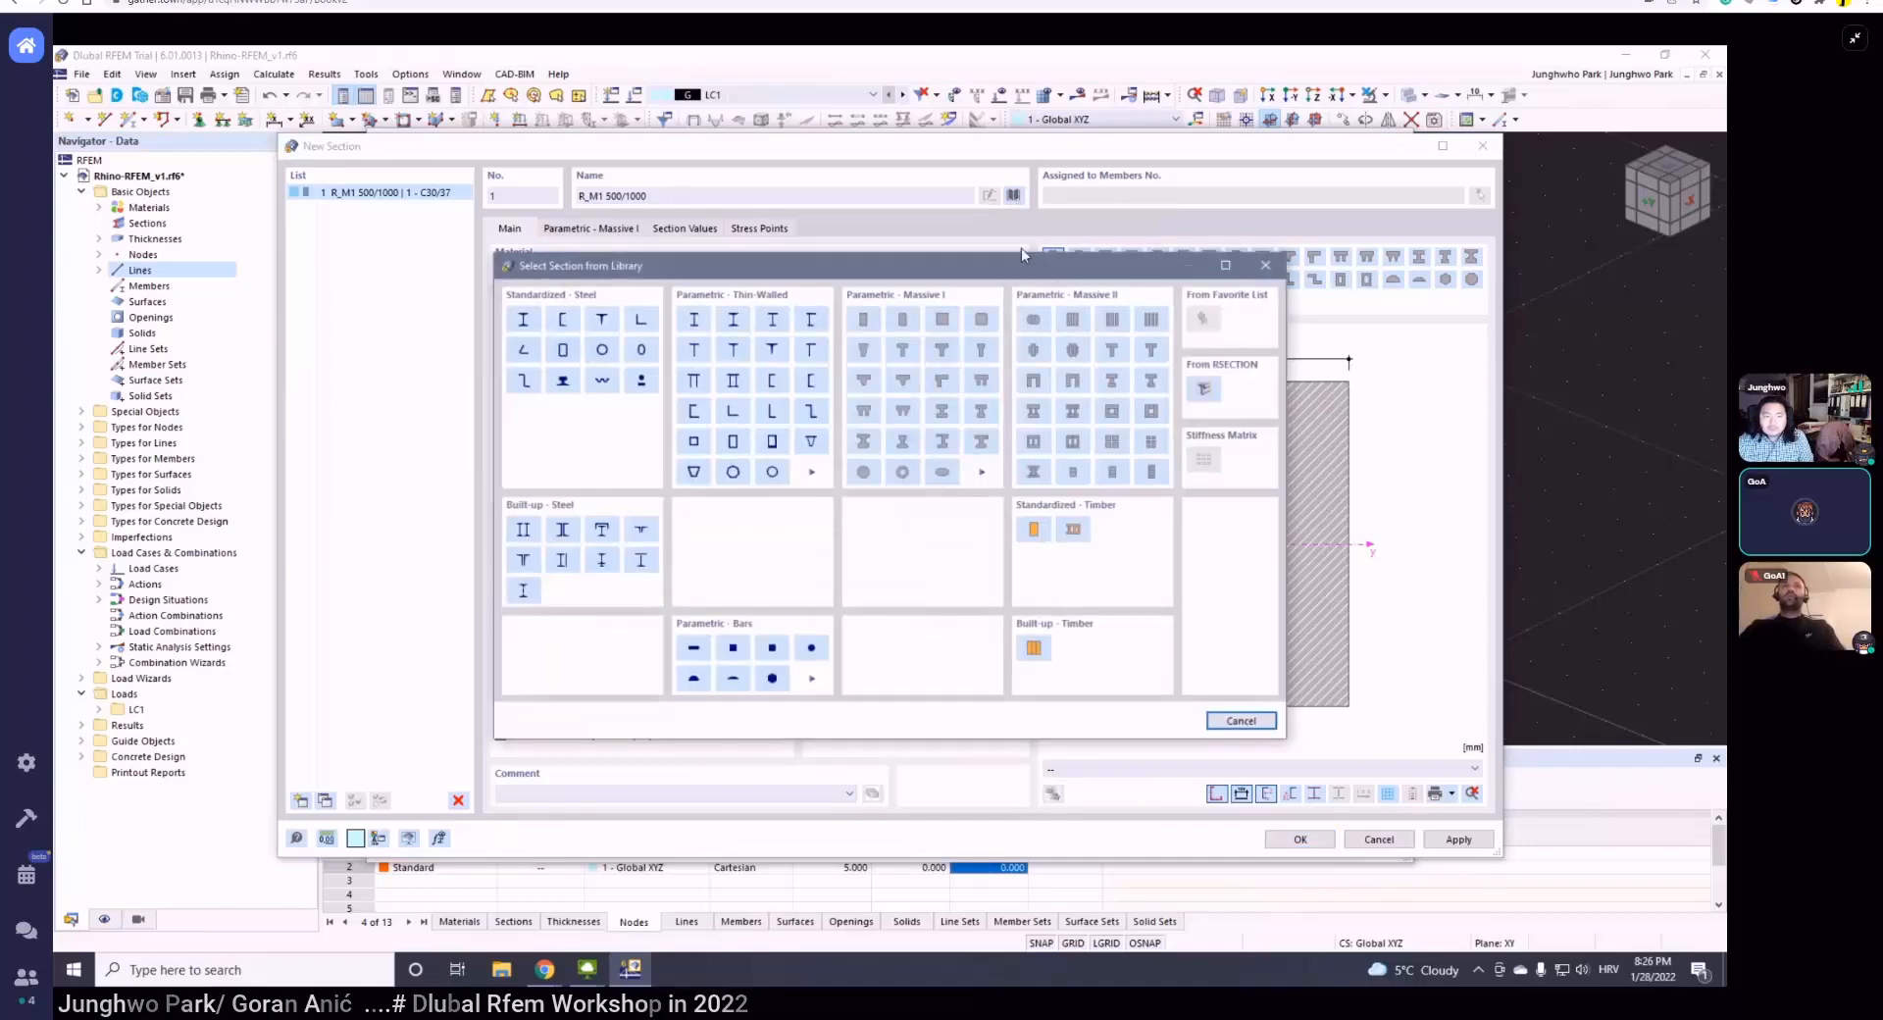
left_click_drag(1027, 265, 1050, 237)
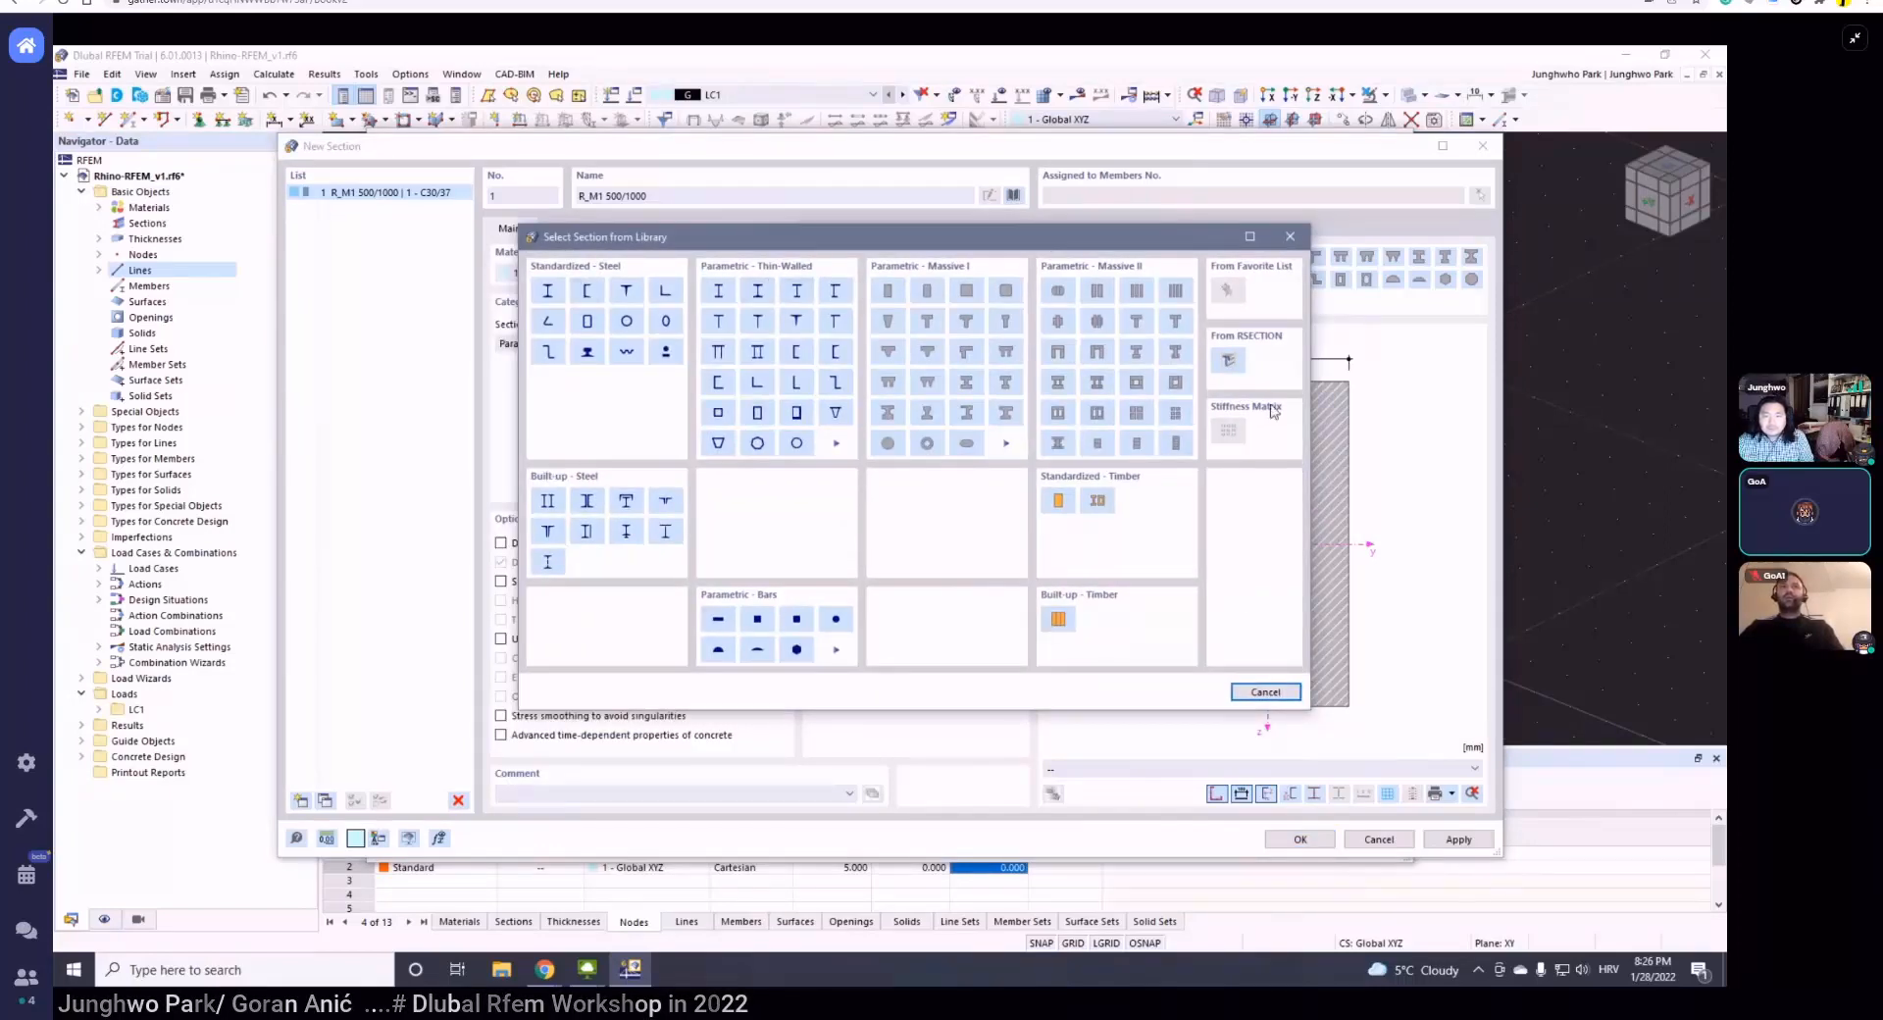
left_click(1289, 236)
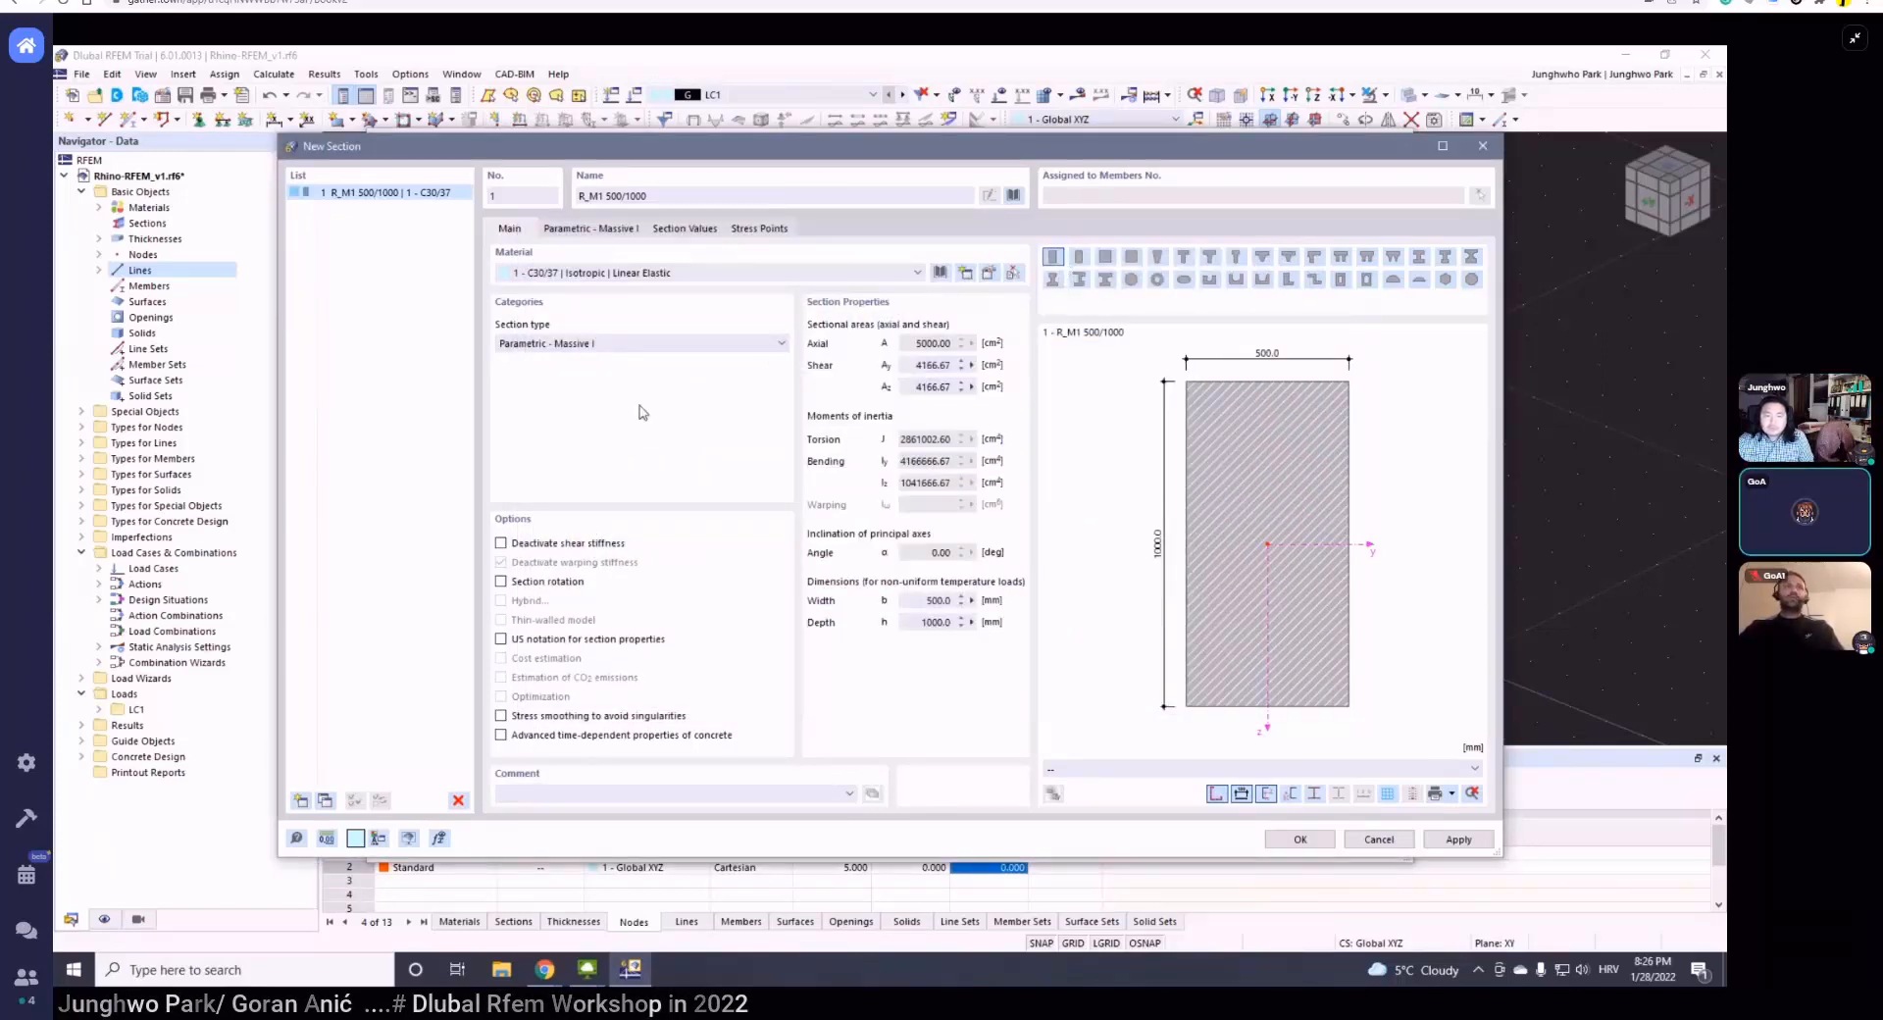
left_click(764, 277)
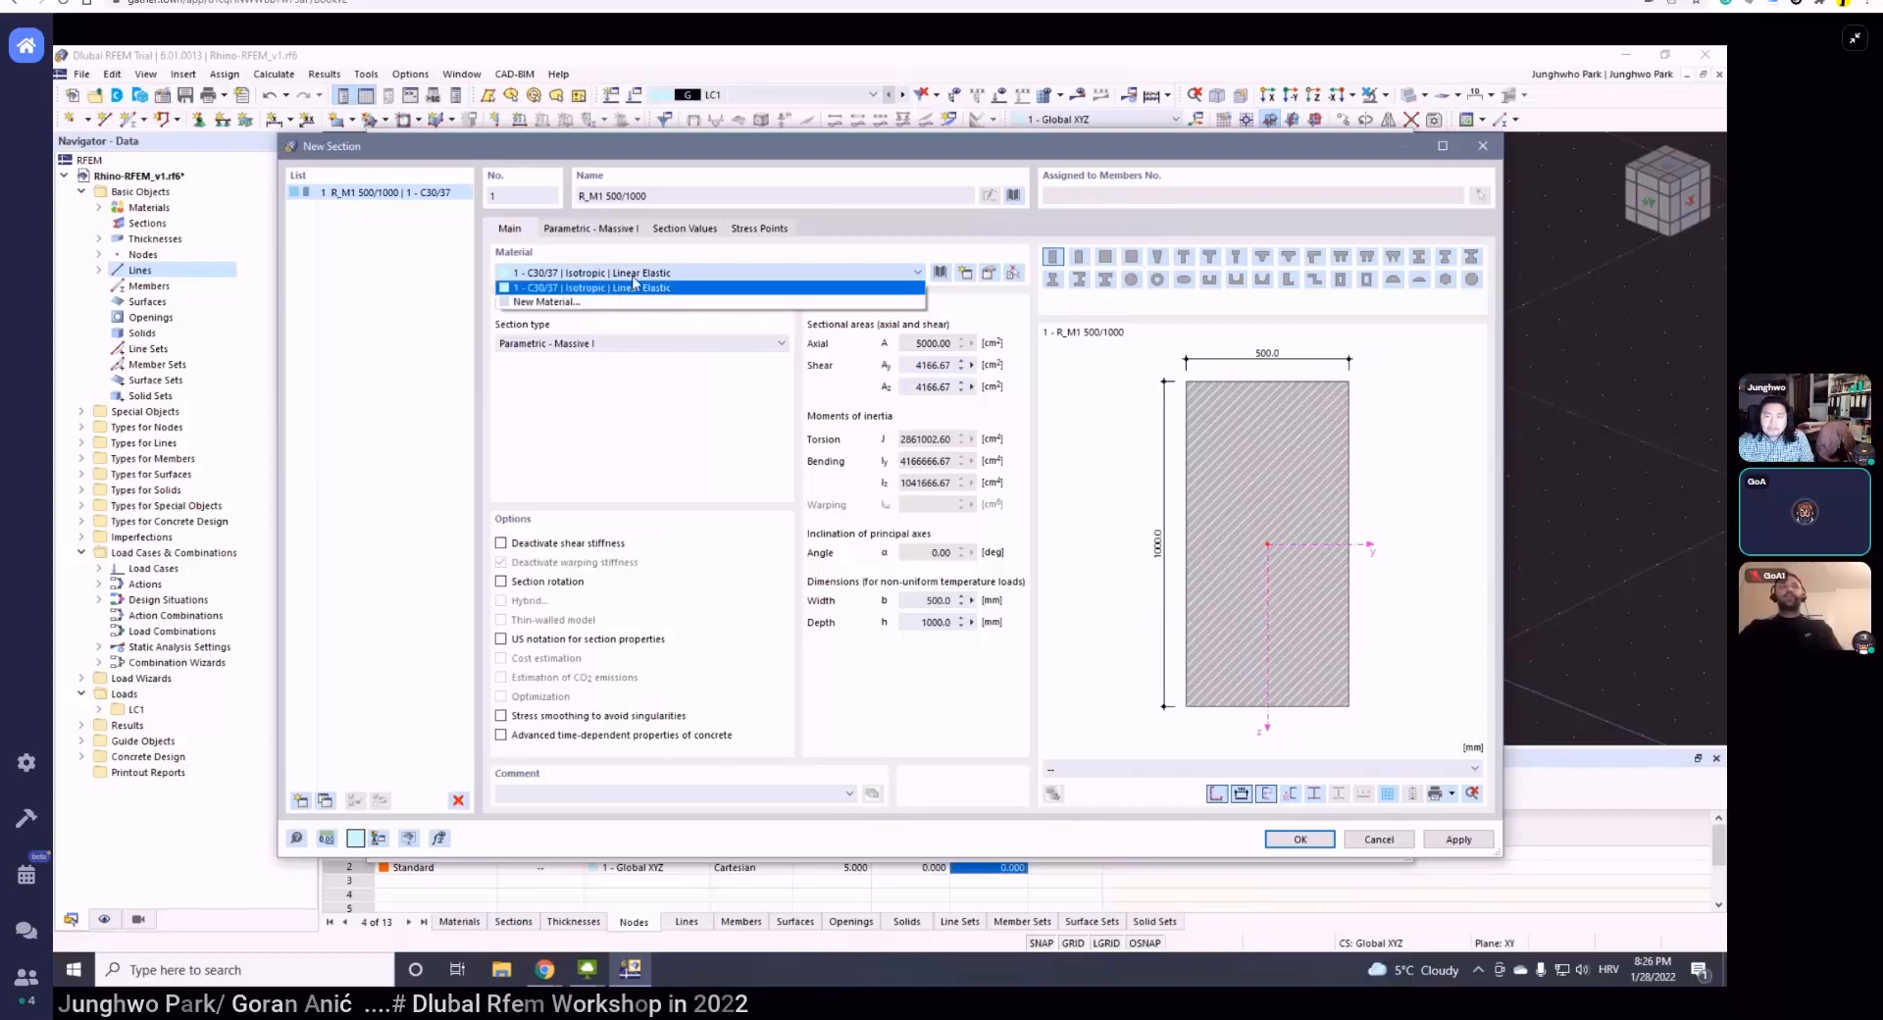
left_click(964, 272)
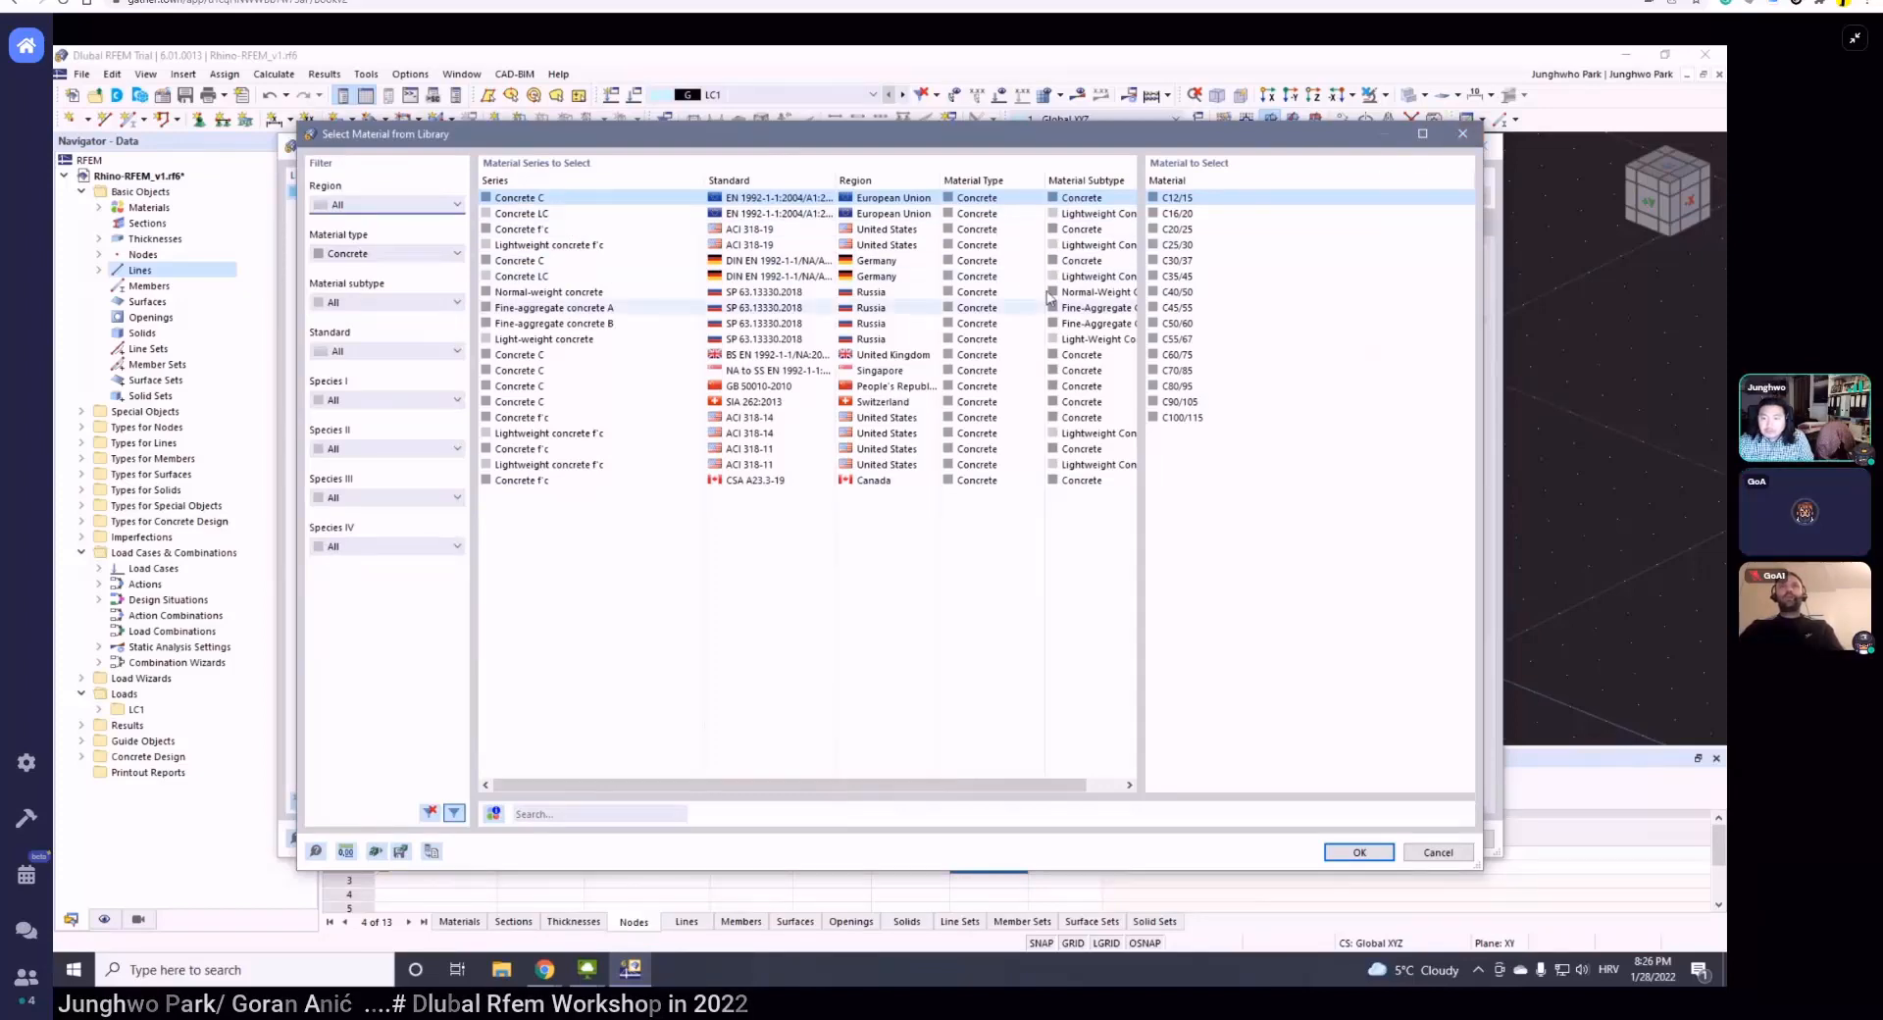
key("Escape")
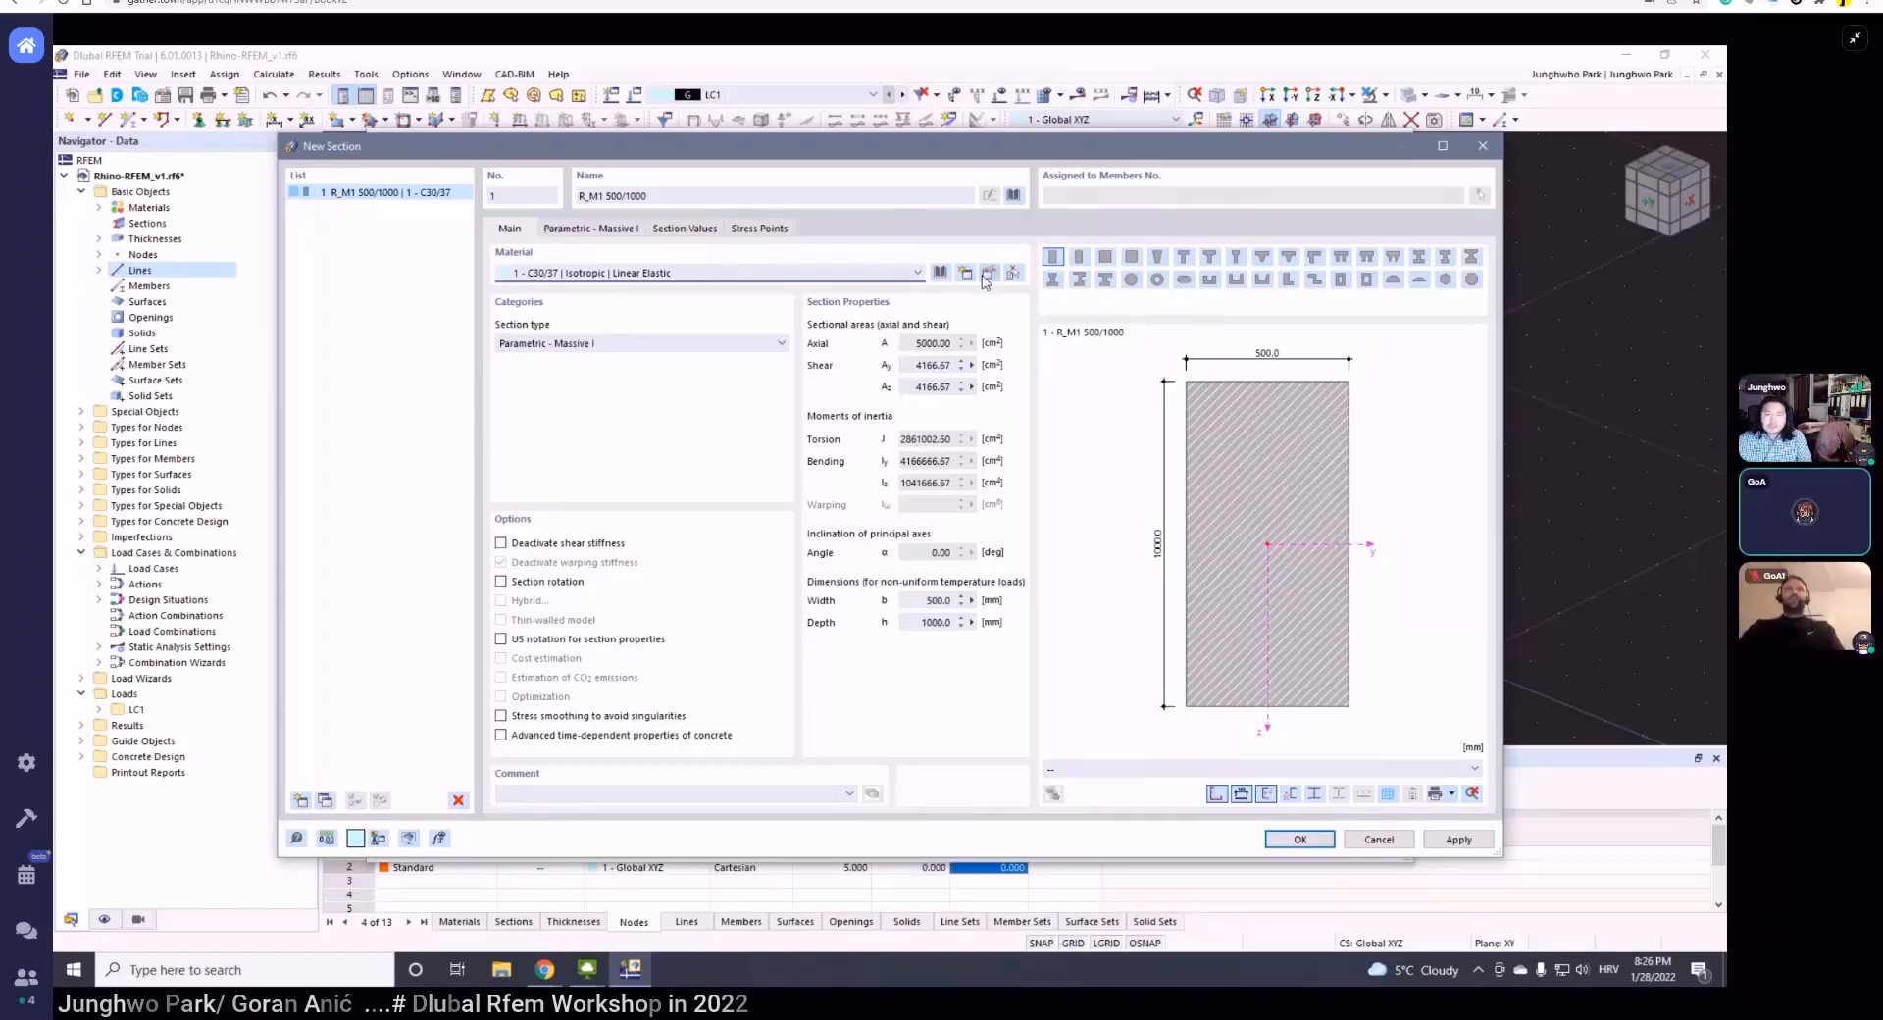
- Import the C12/15 concrete of the European EN 1992-1-1 series from the material library as the section's material
left_click(942, 273)
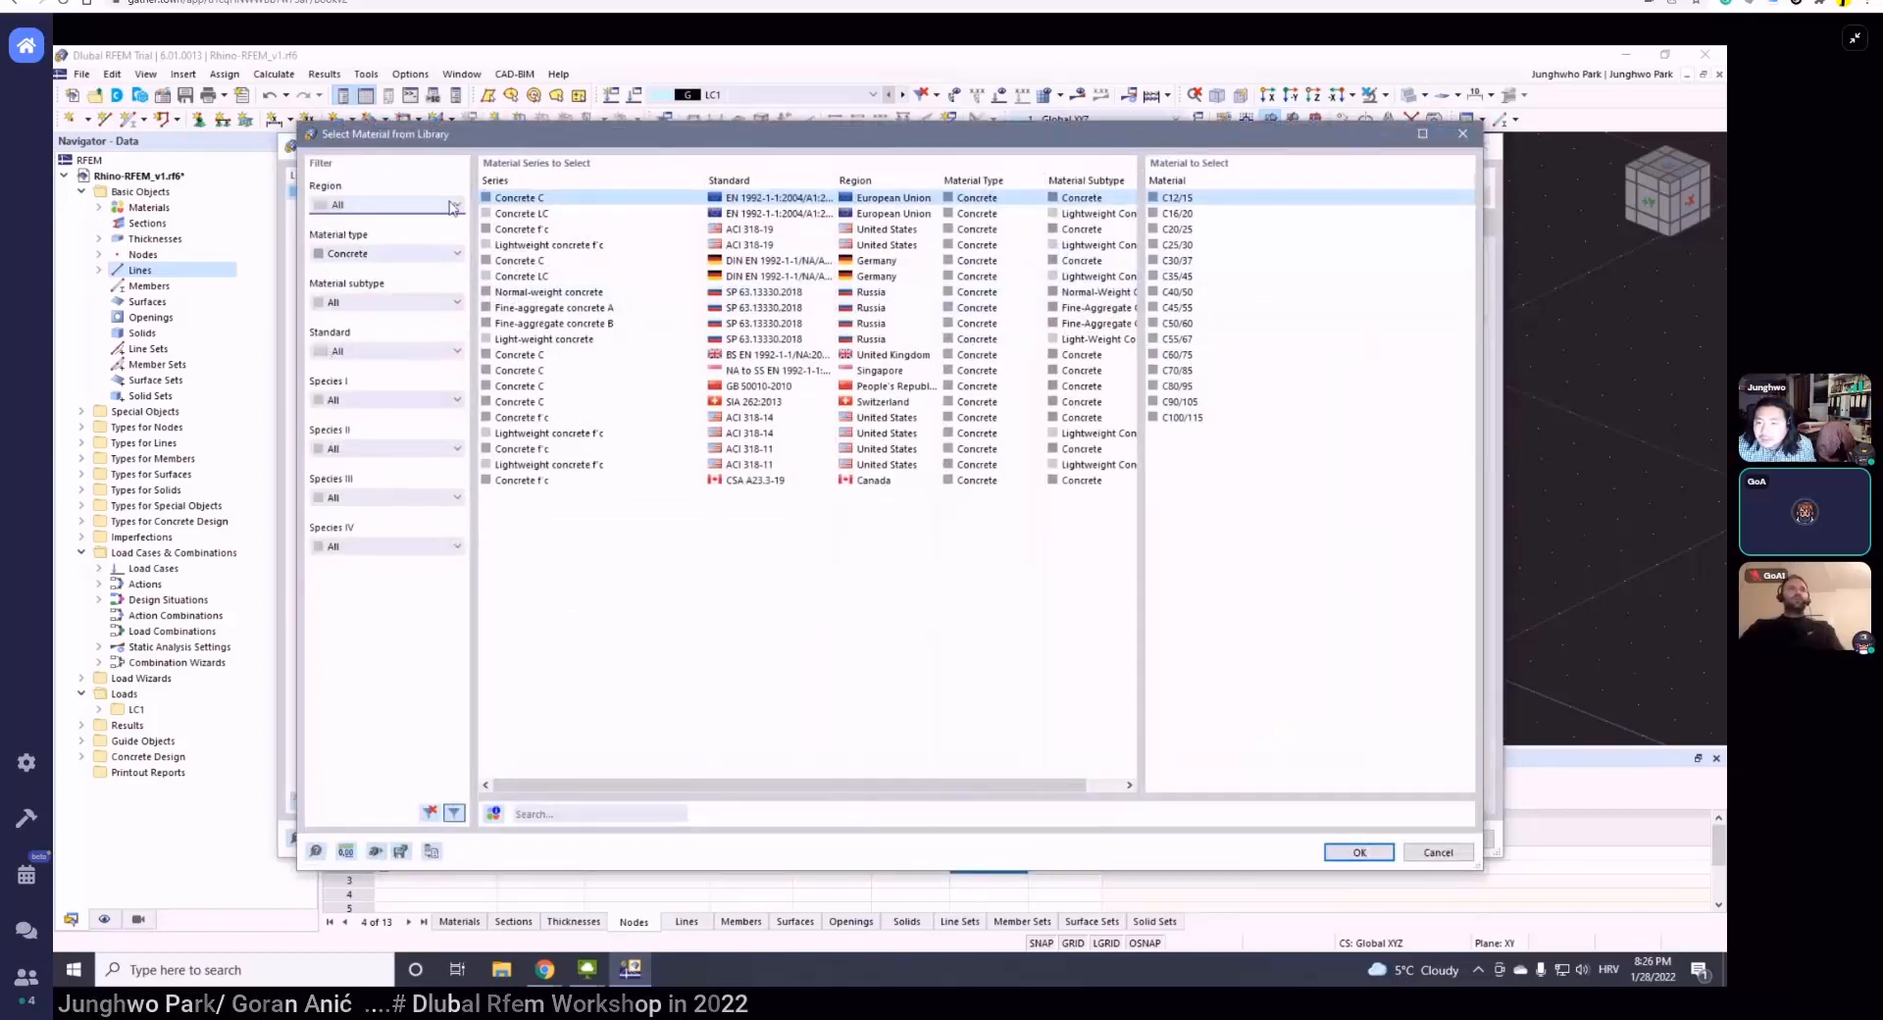
left_click(398, 206)
left_click(392, 218)
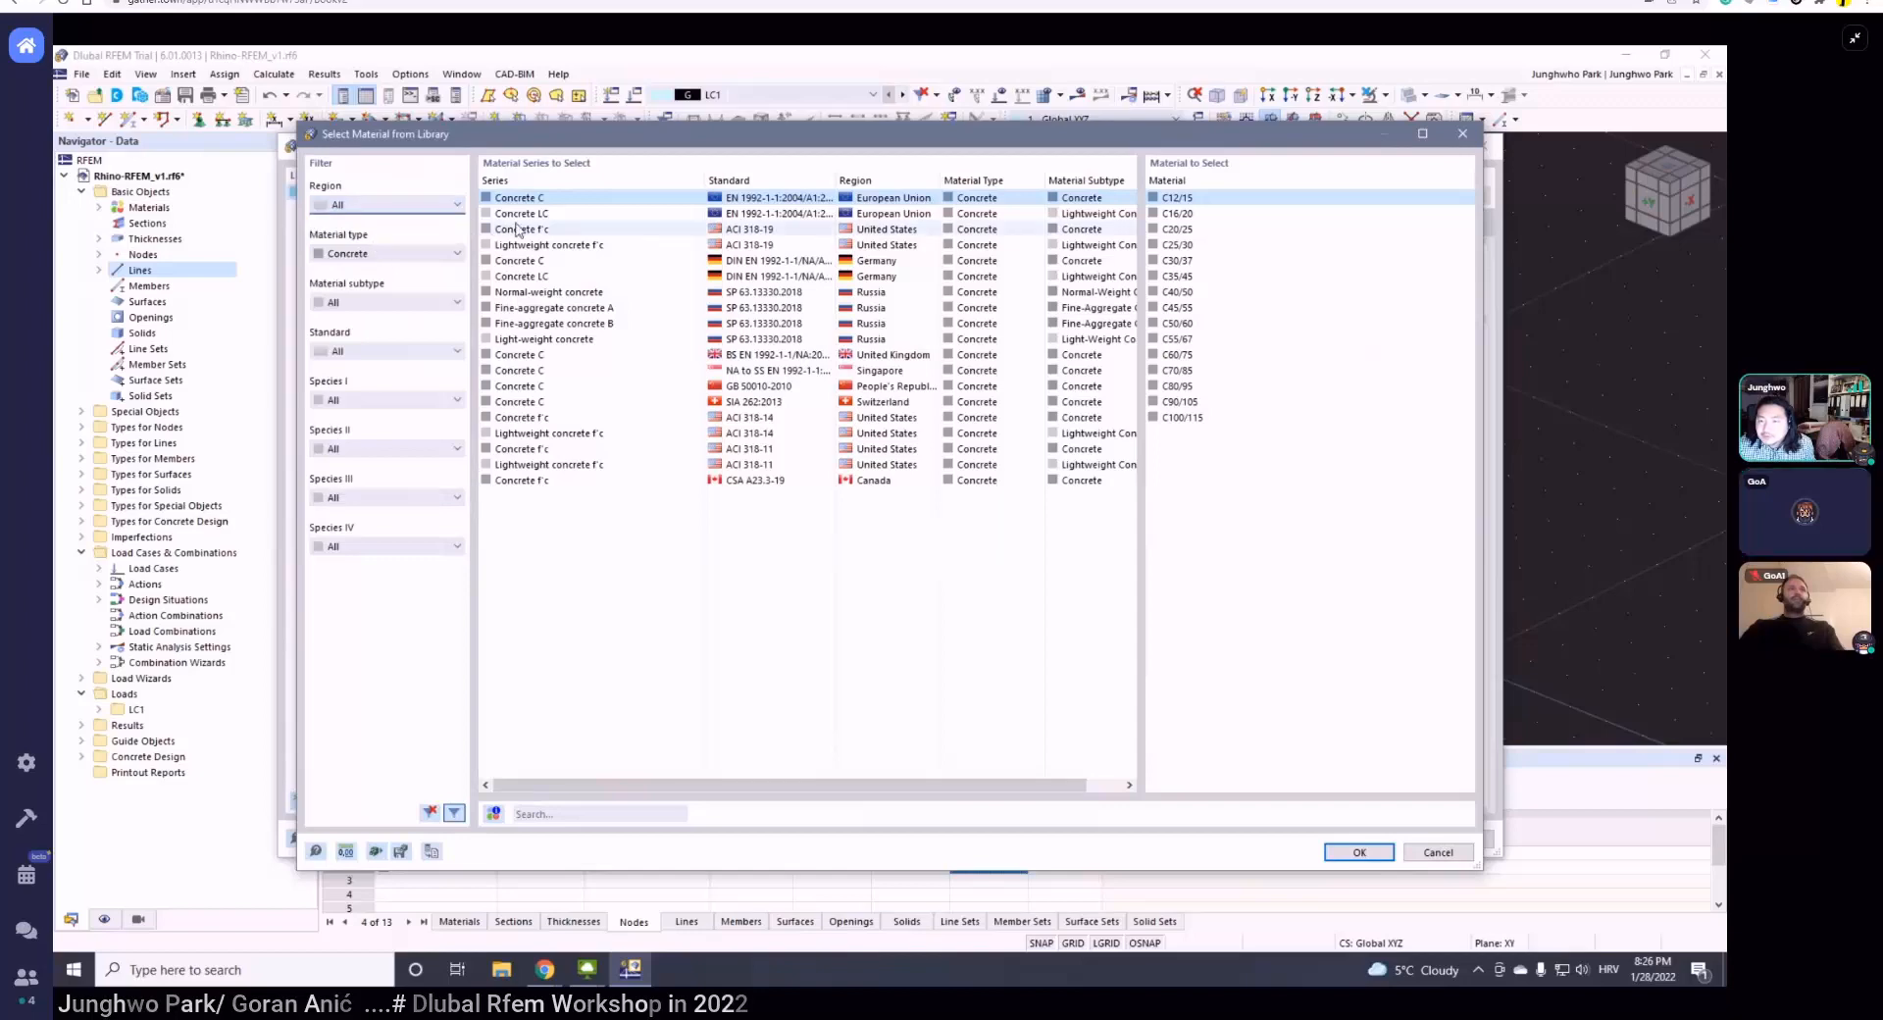
left_click(372, 254)
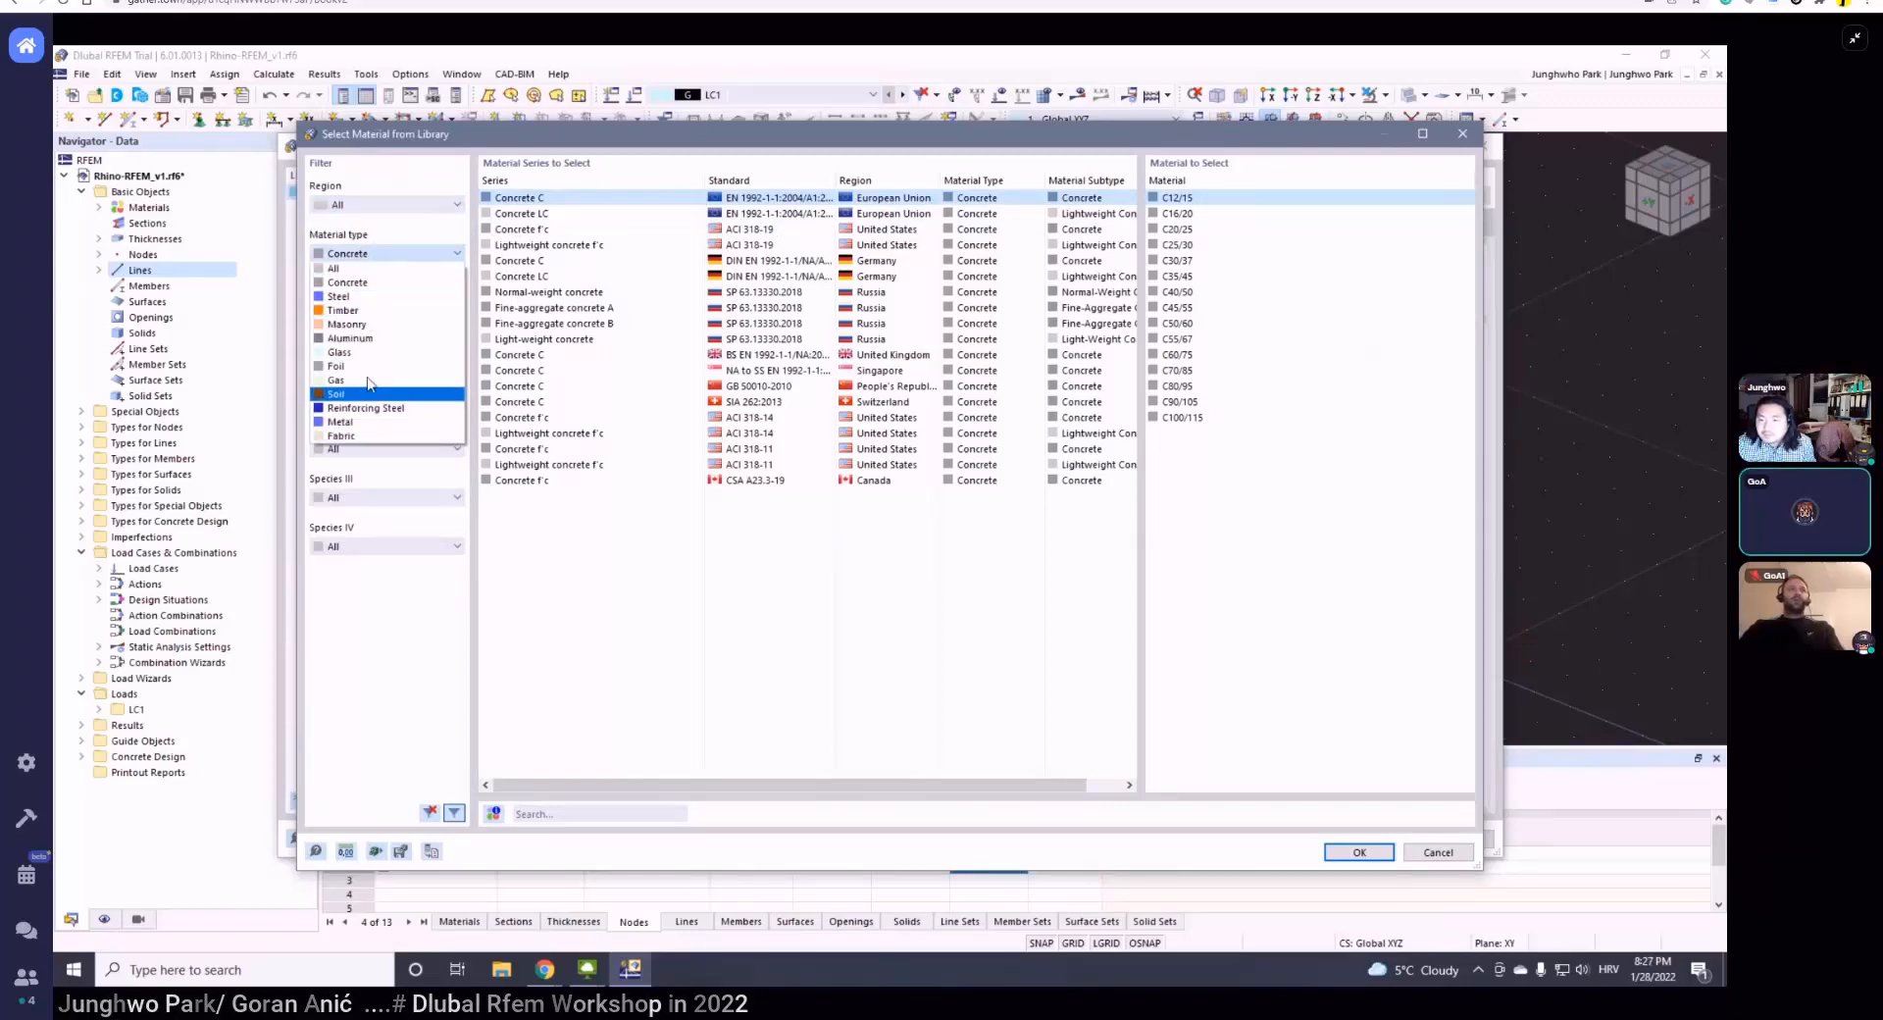
left_click(345, 284)
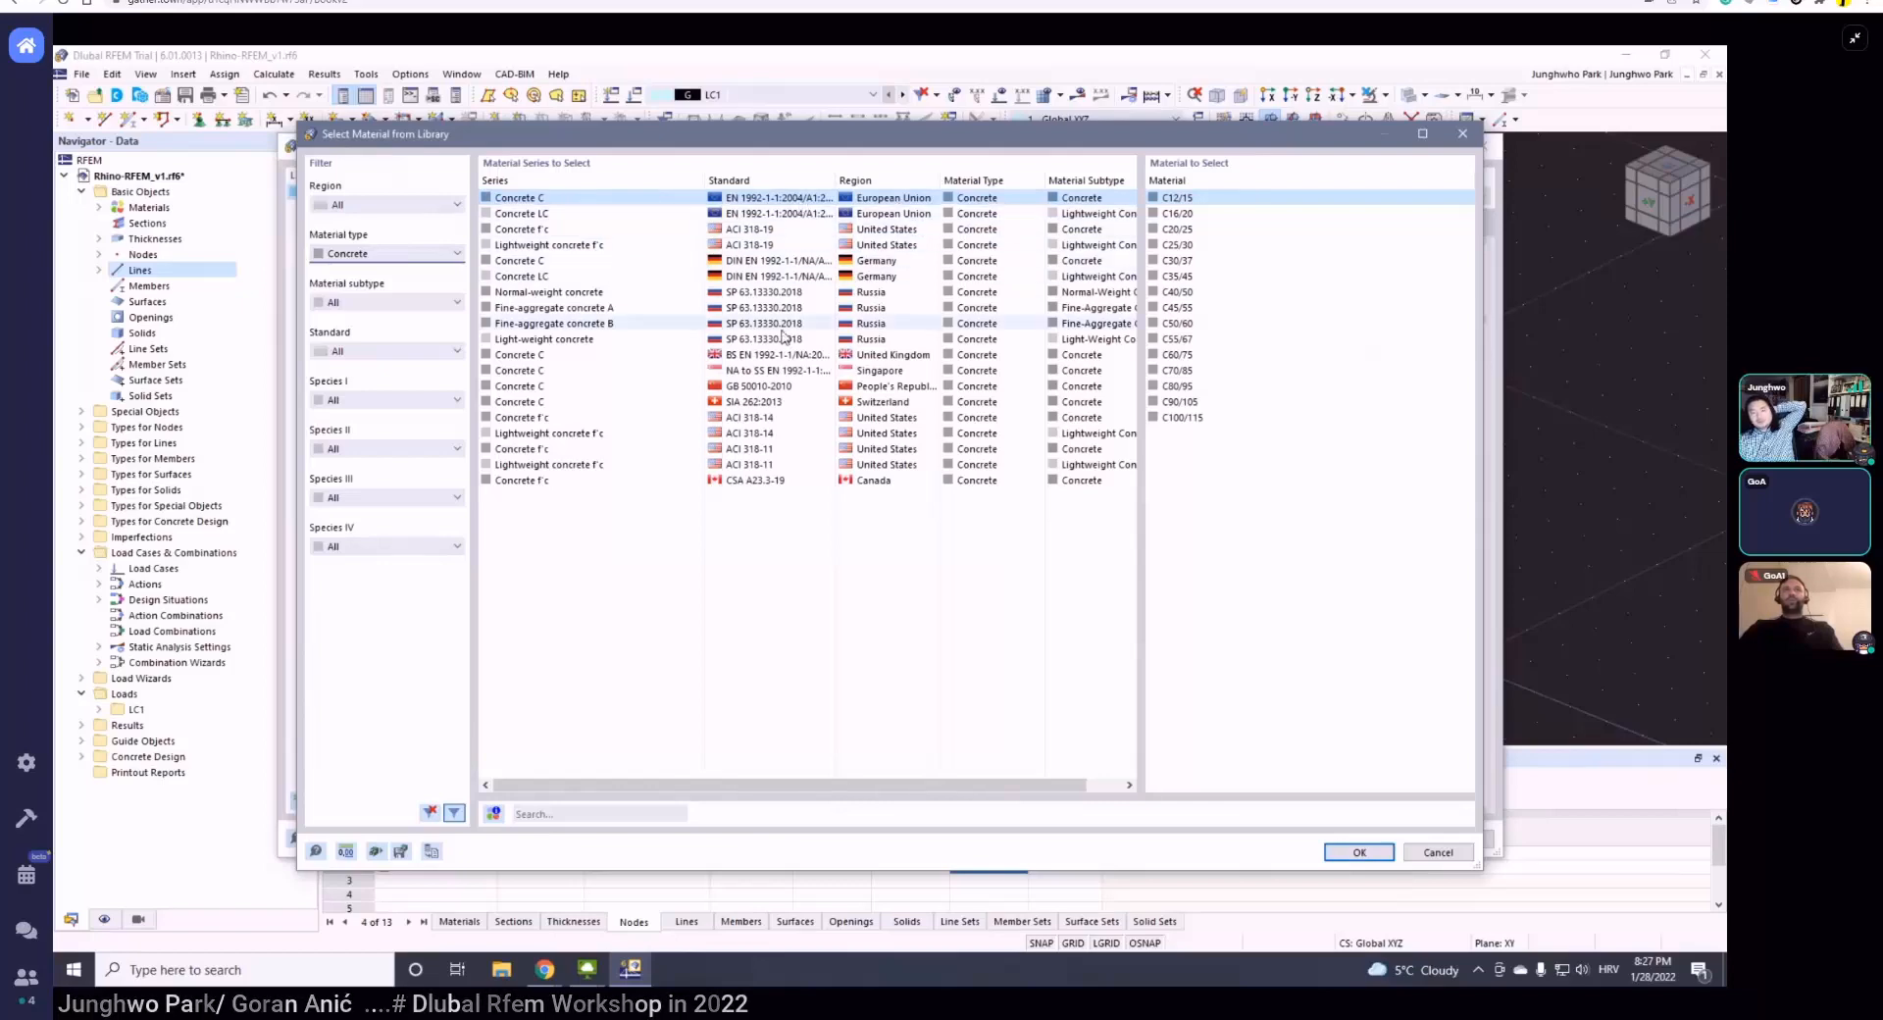
left_click(1359, 852)
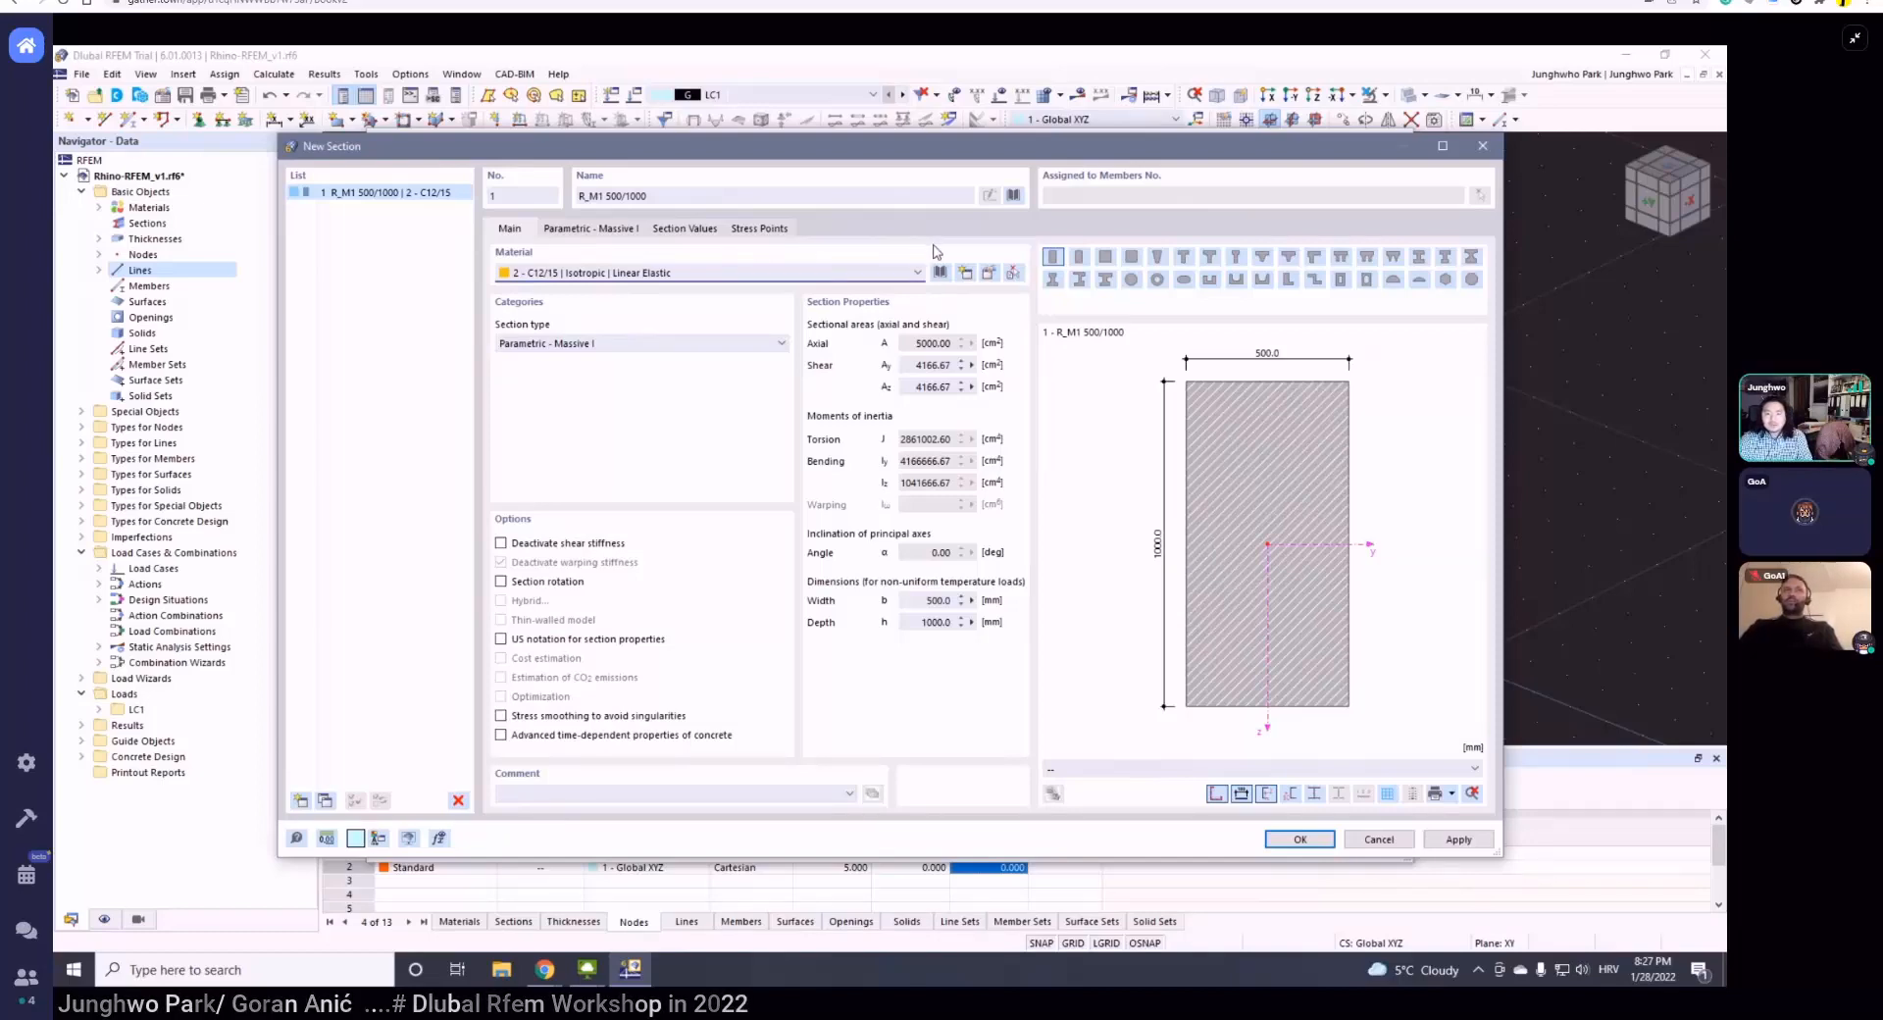
- Review the materials available for the section and the blank definition of a new material, without creating one
left_click(660, 279)
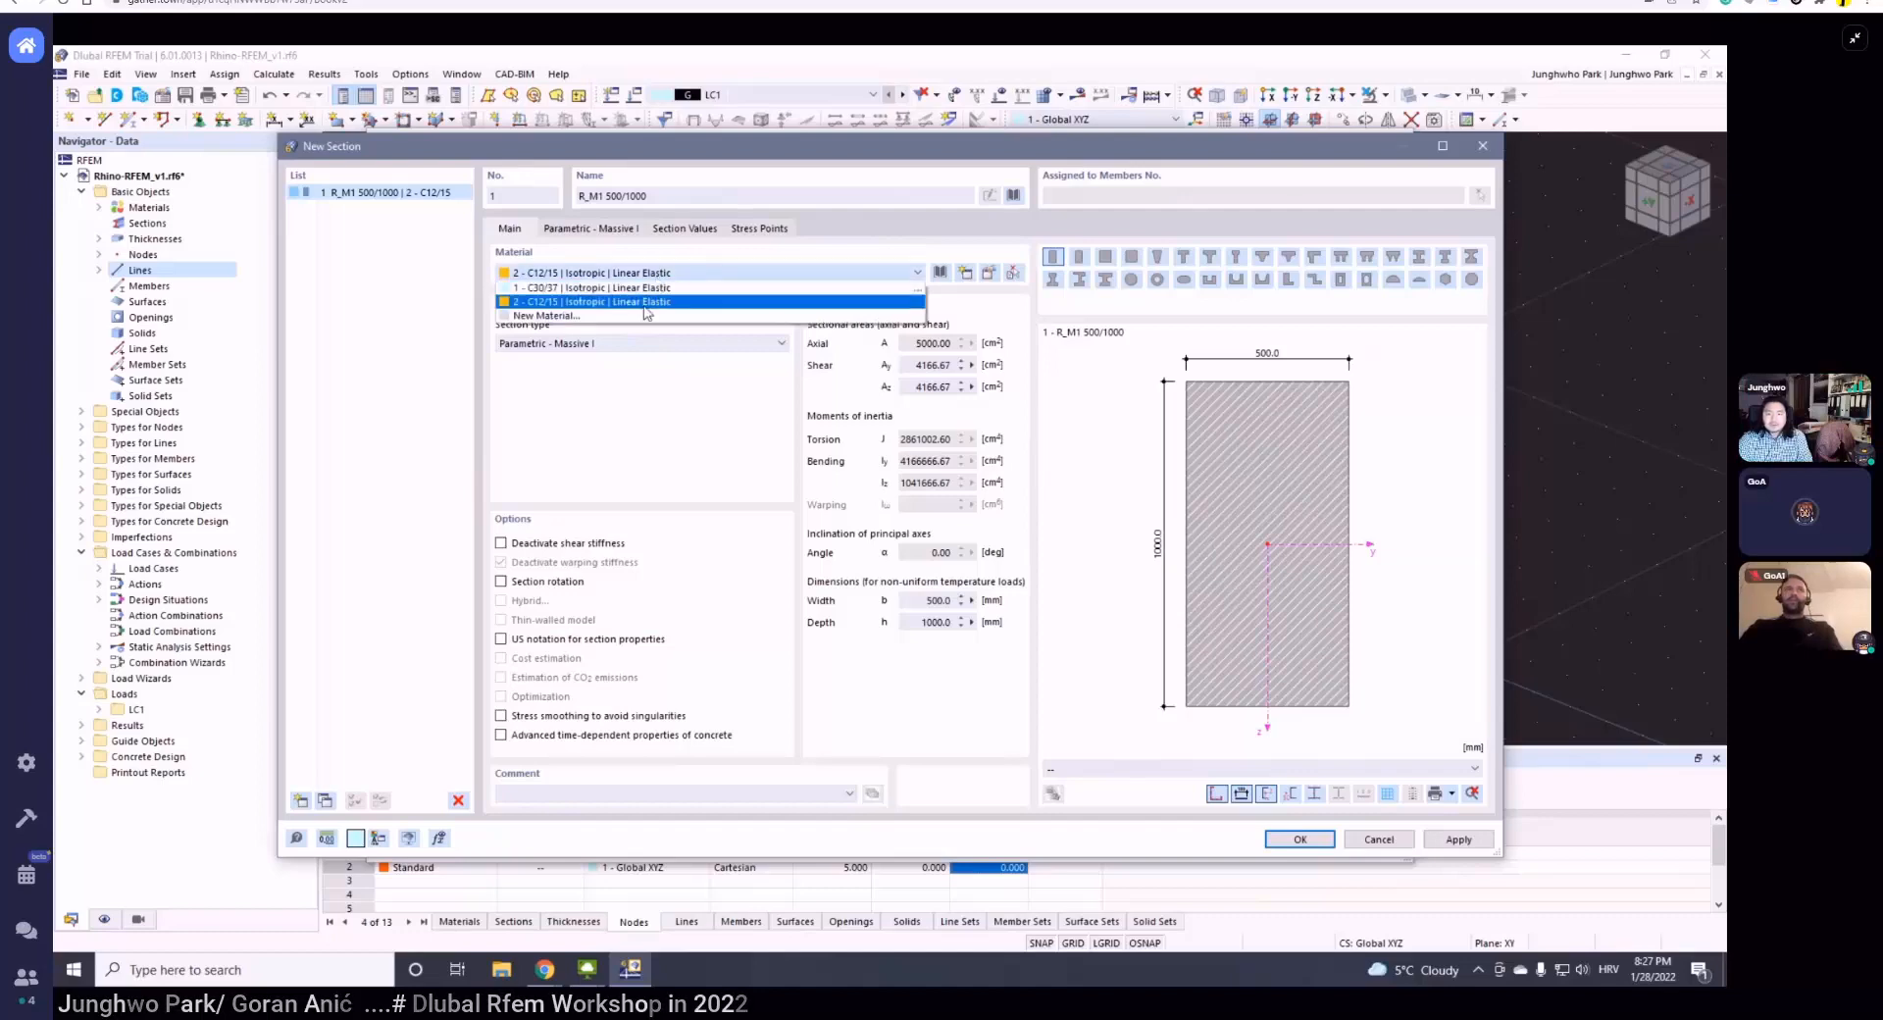
left_click(665, 272)
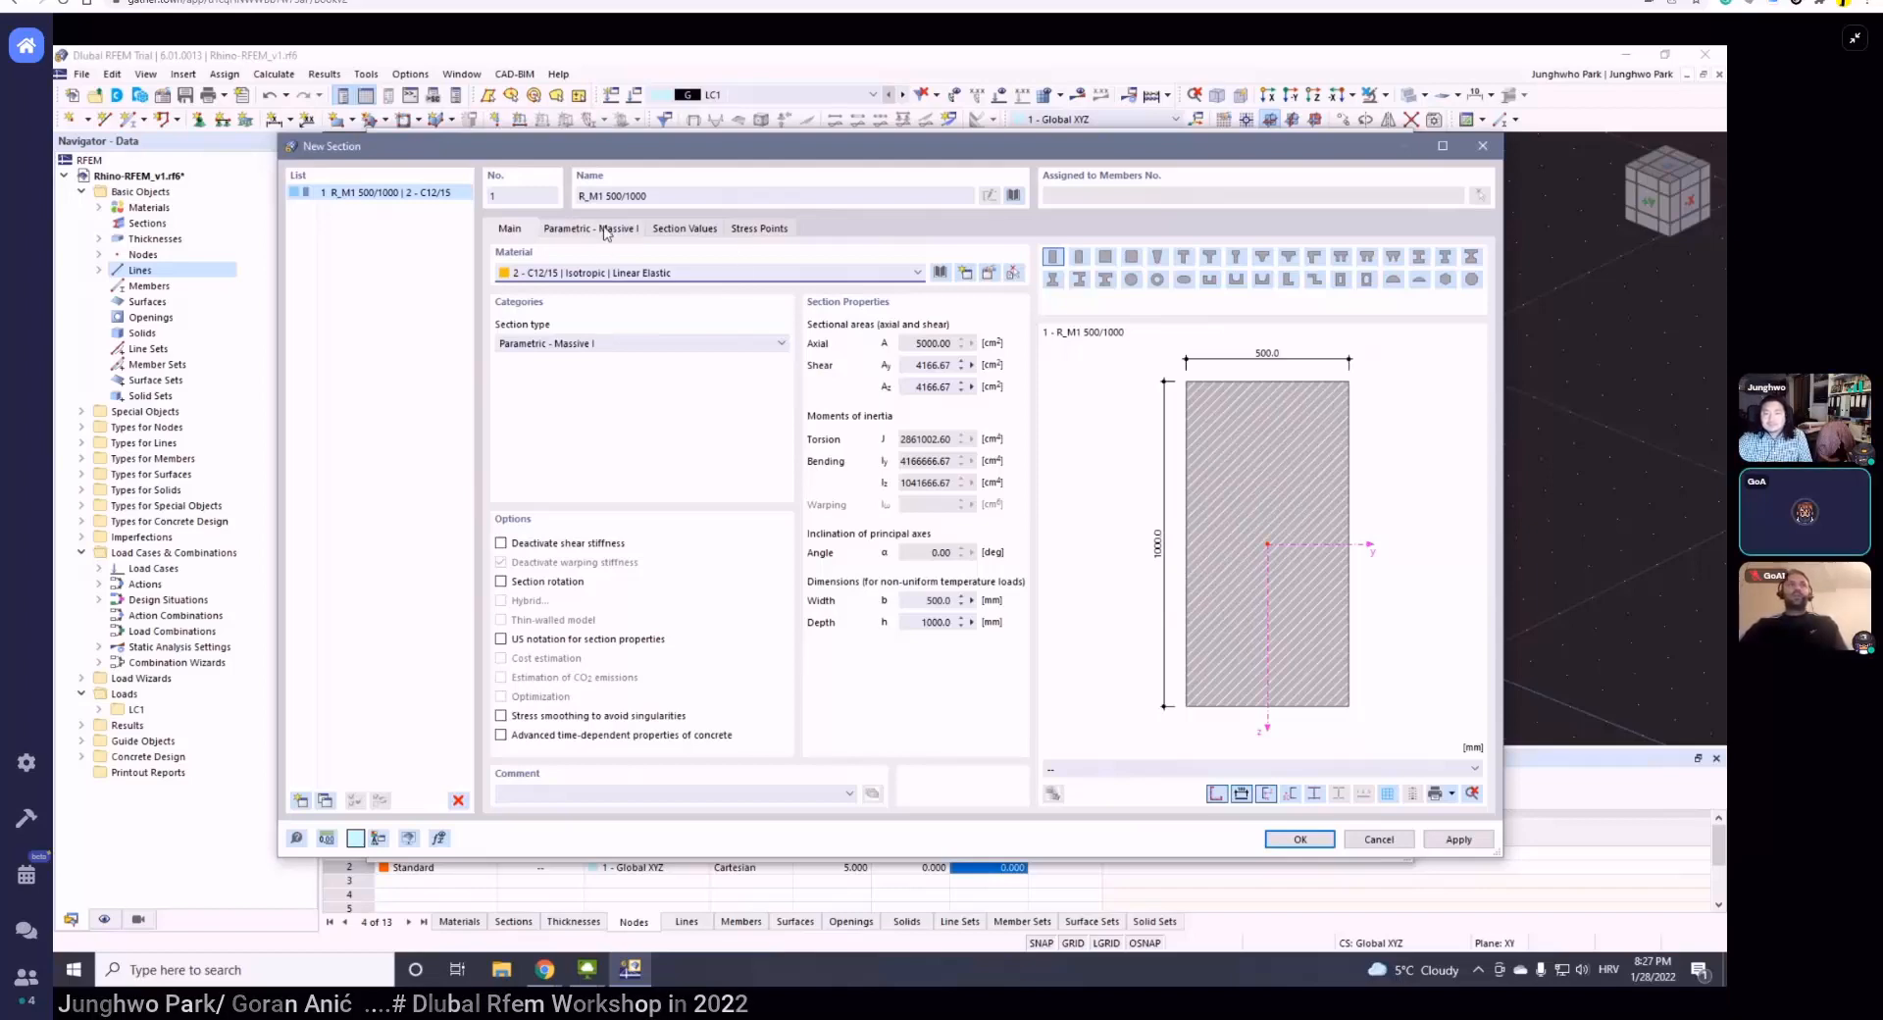
left_click(710, 274)
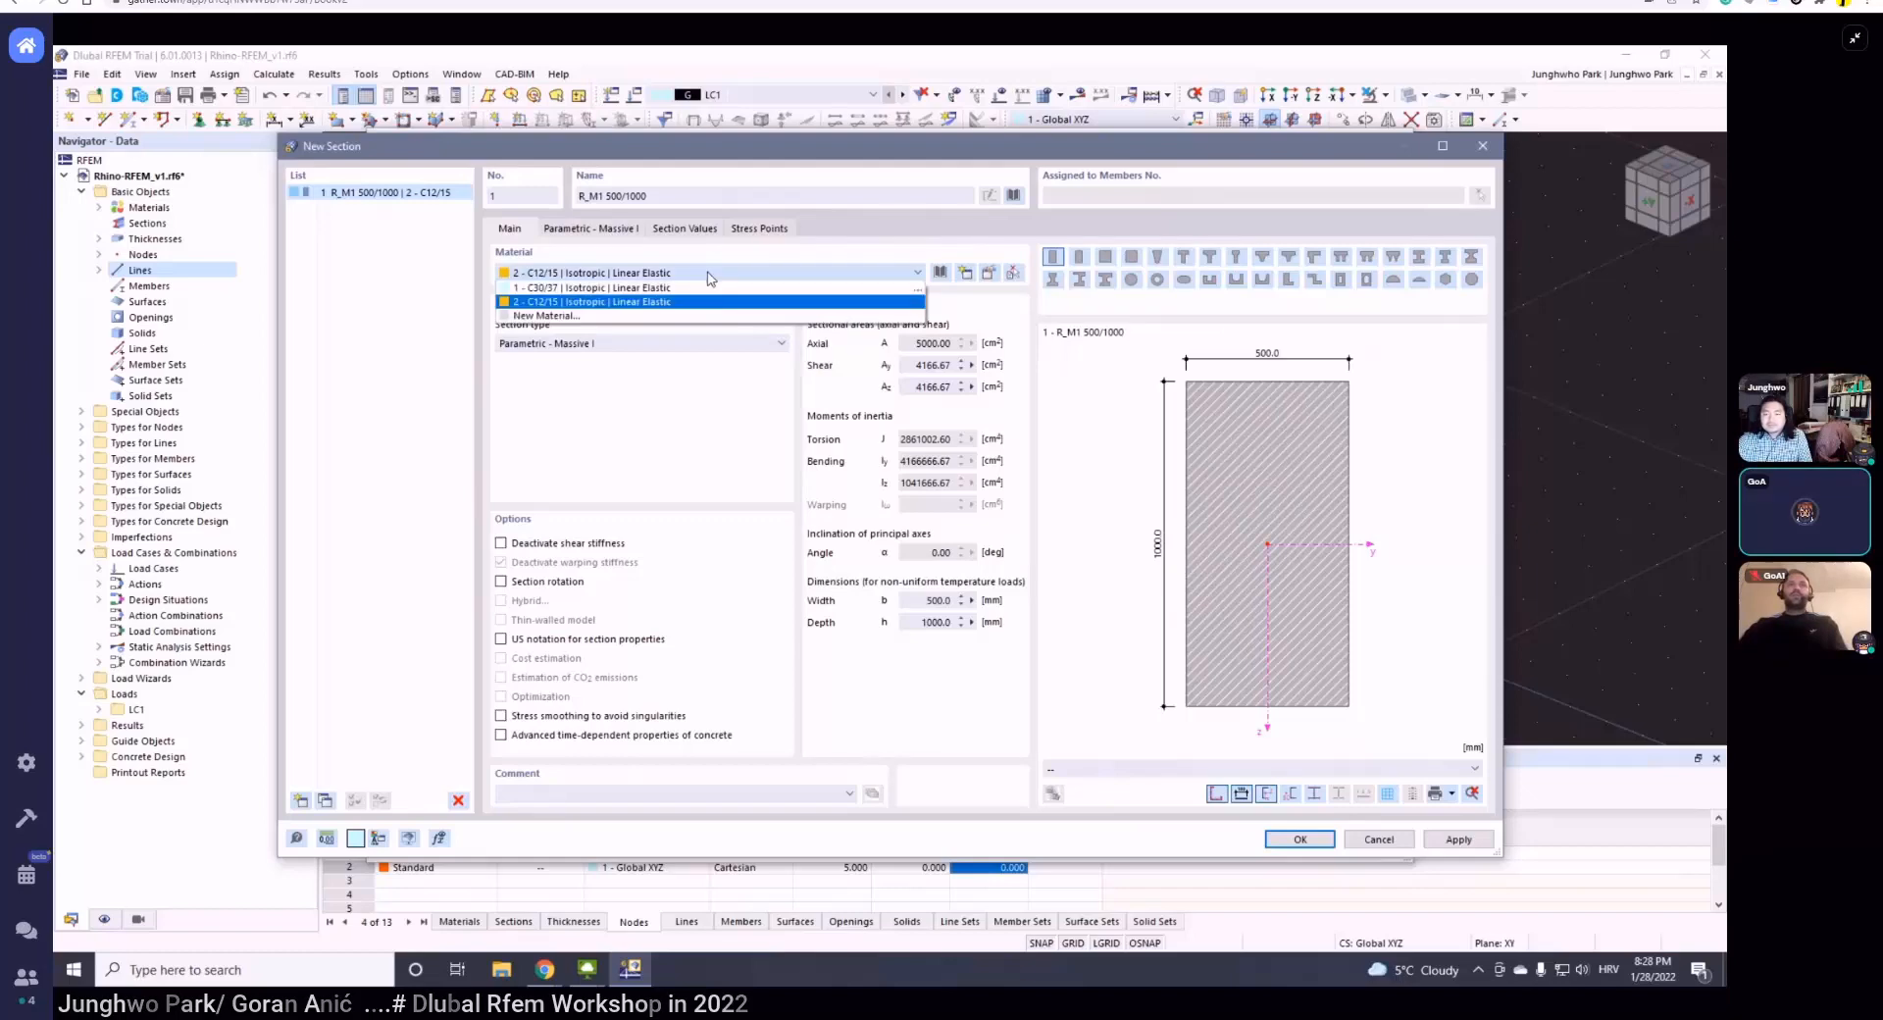
left_click(710, 273)
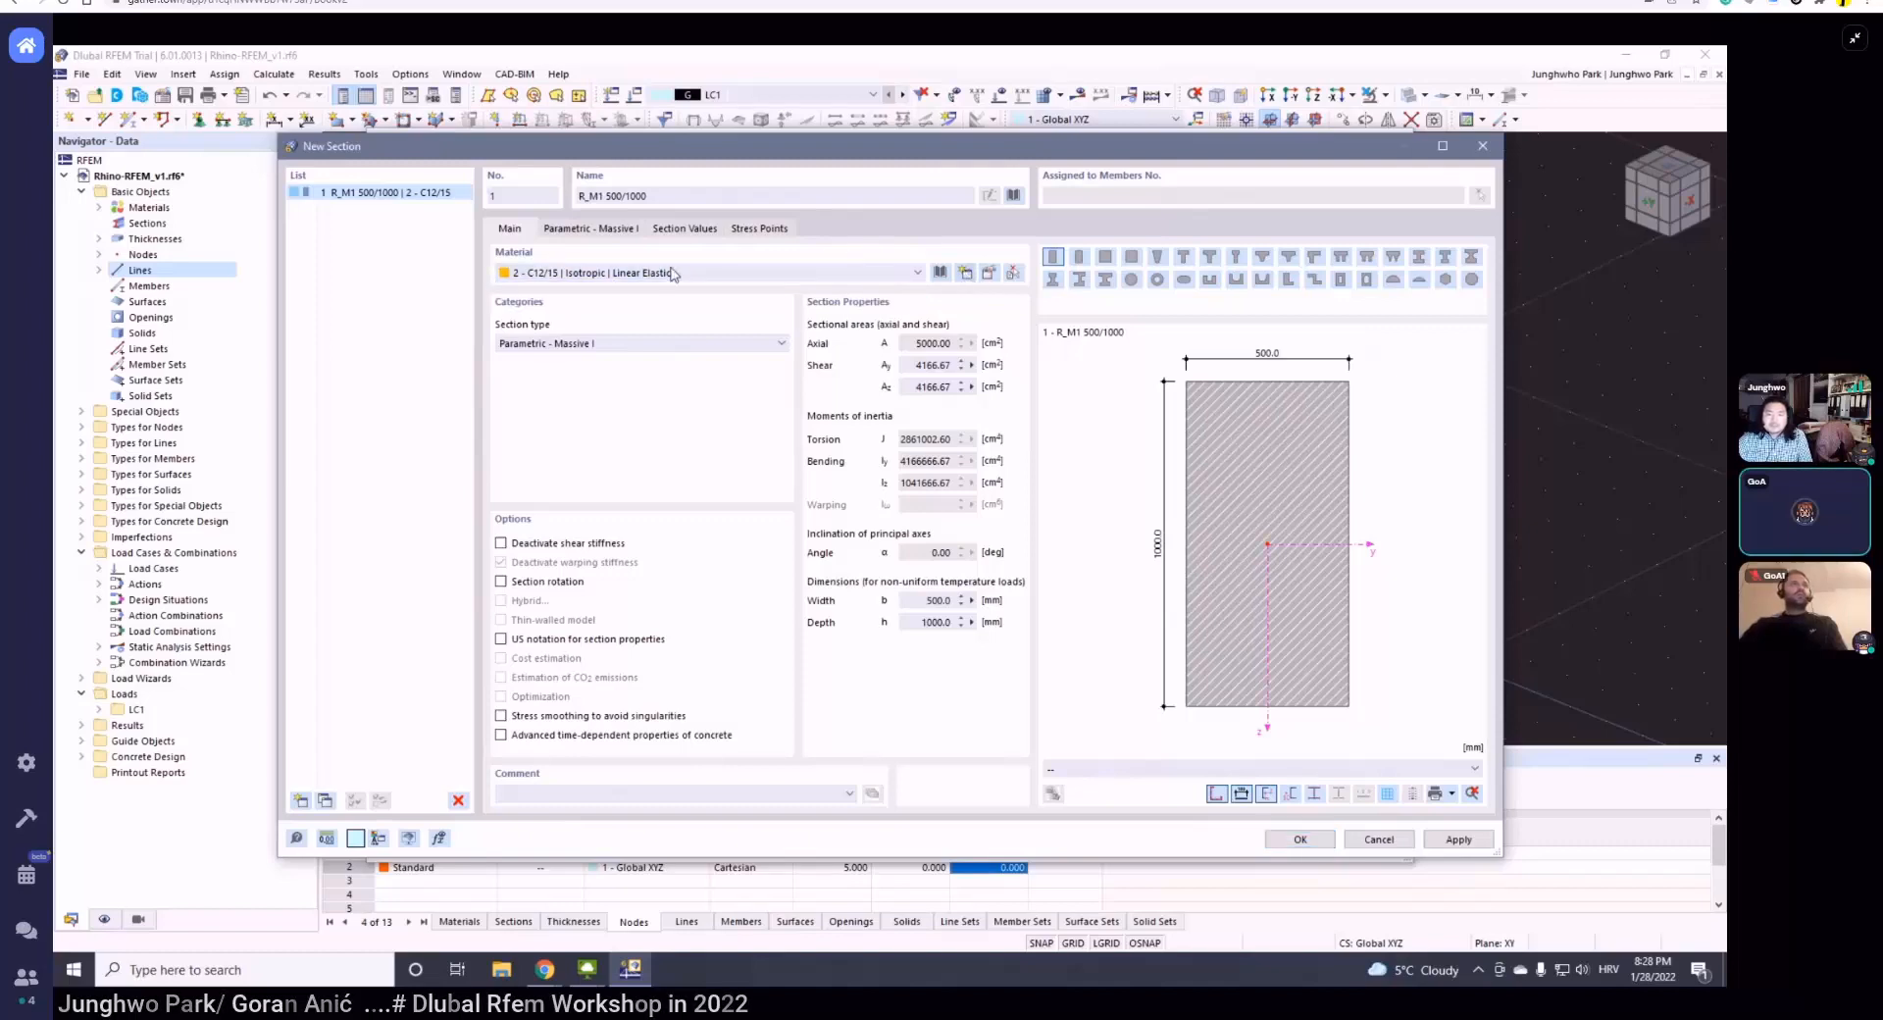
left_click(965, 272)
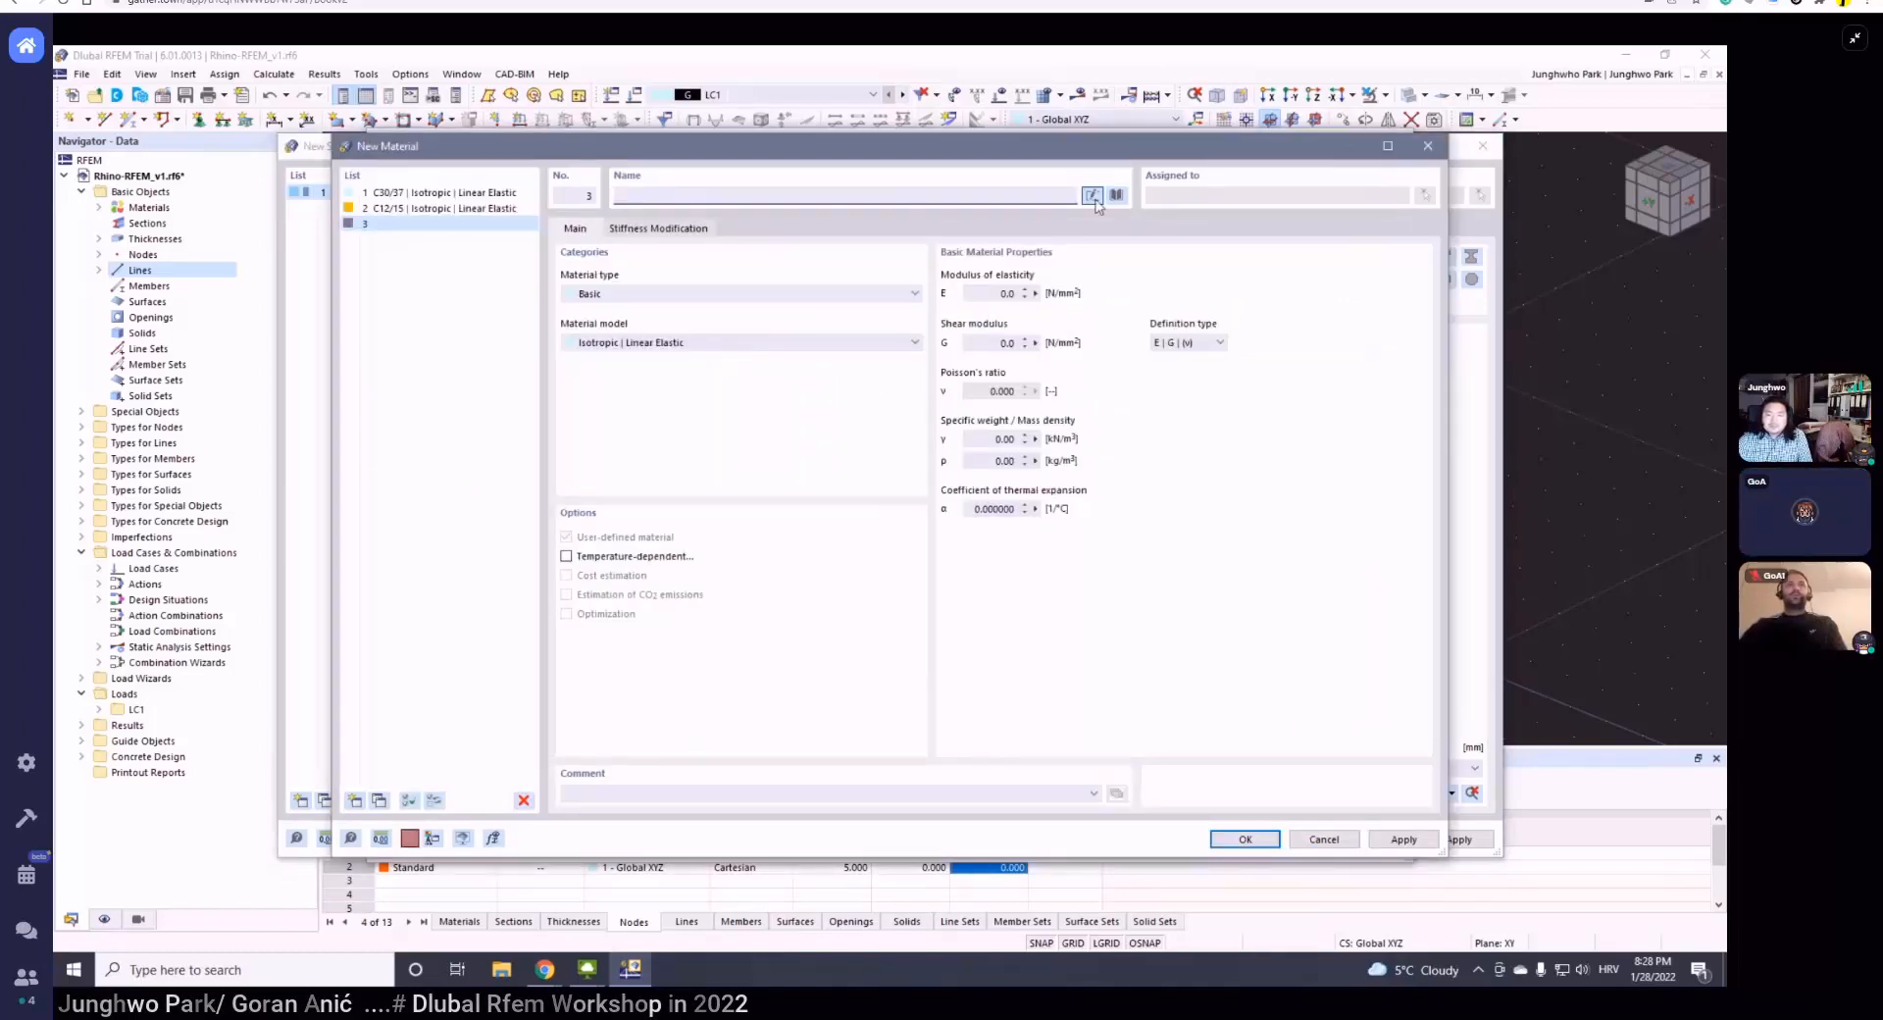
key("Escape")
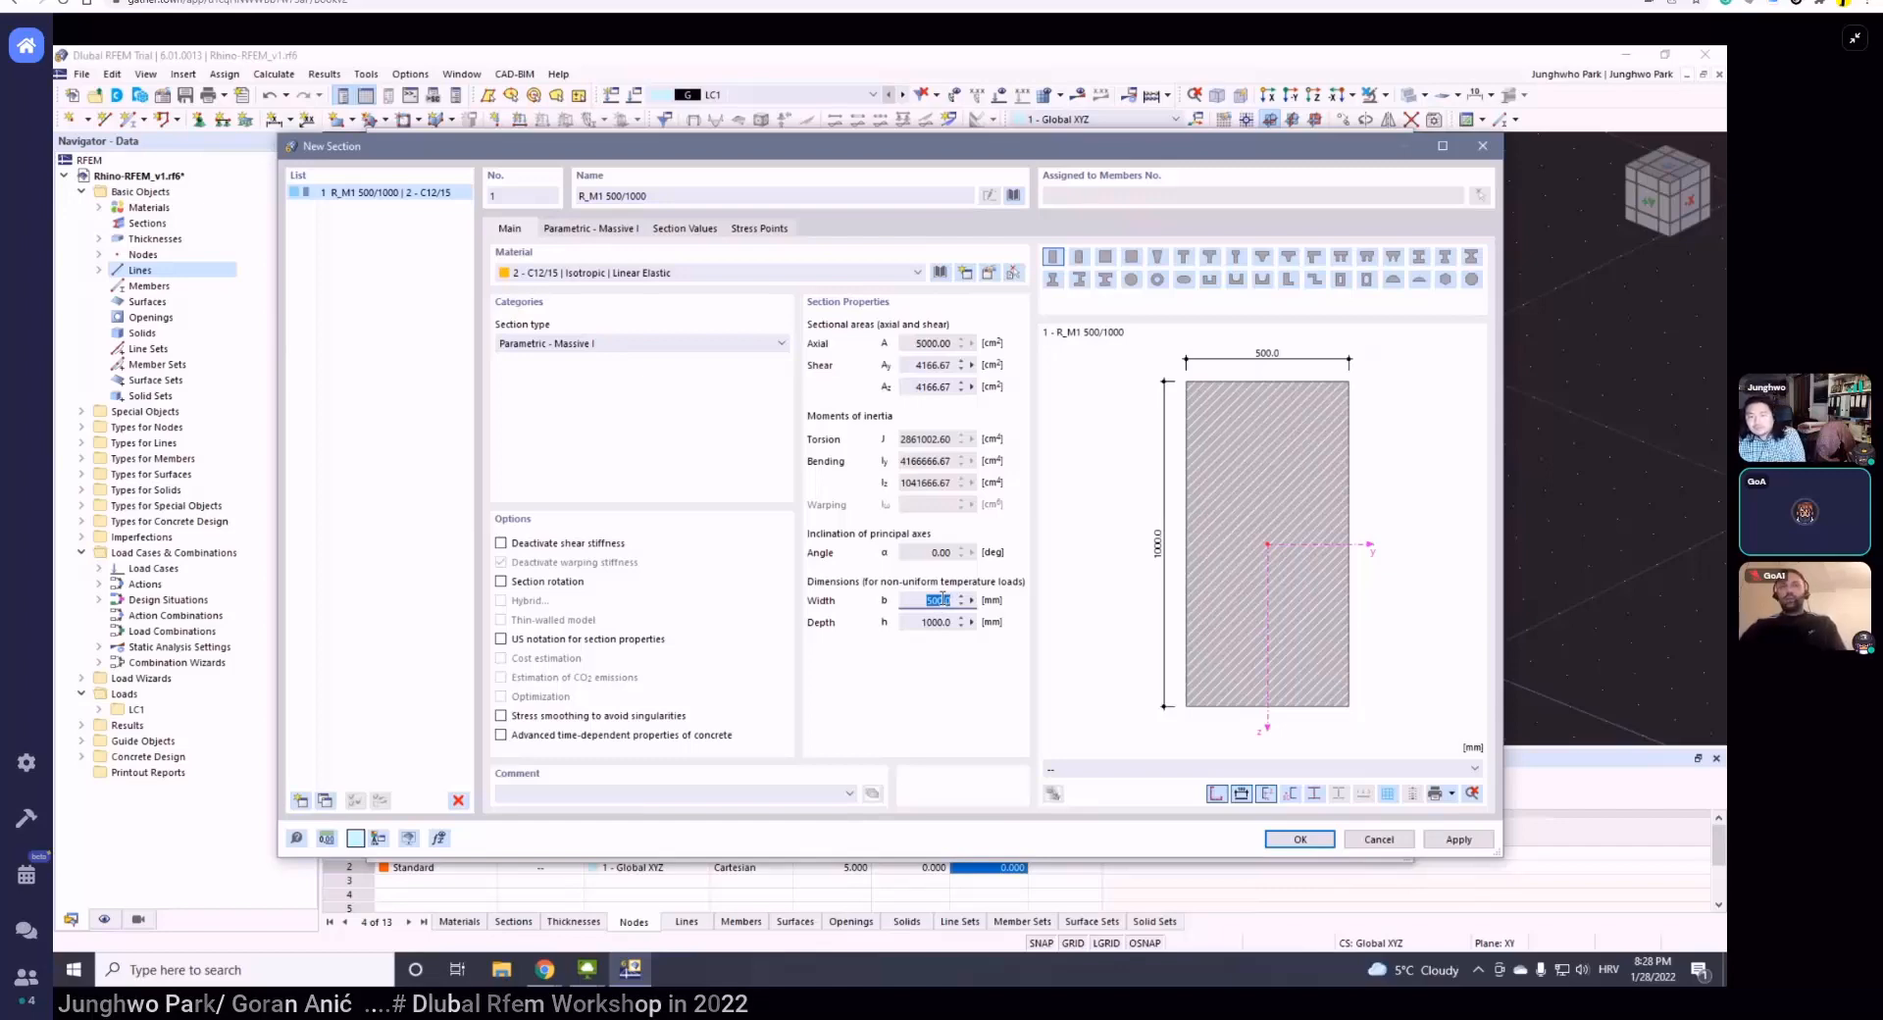
- Try a width of 300 mm and a depth of 450 mm in the new section's dimensions for non-uniform temperature loads
type("300")
key("Tab")
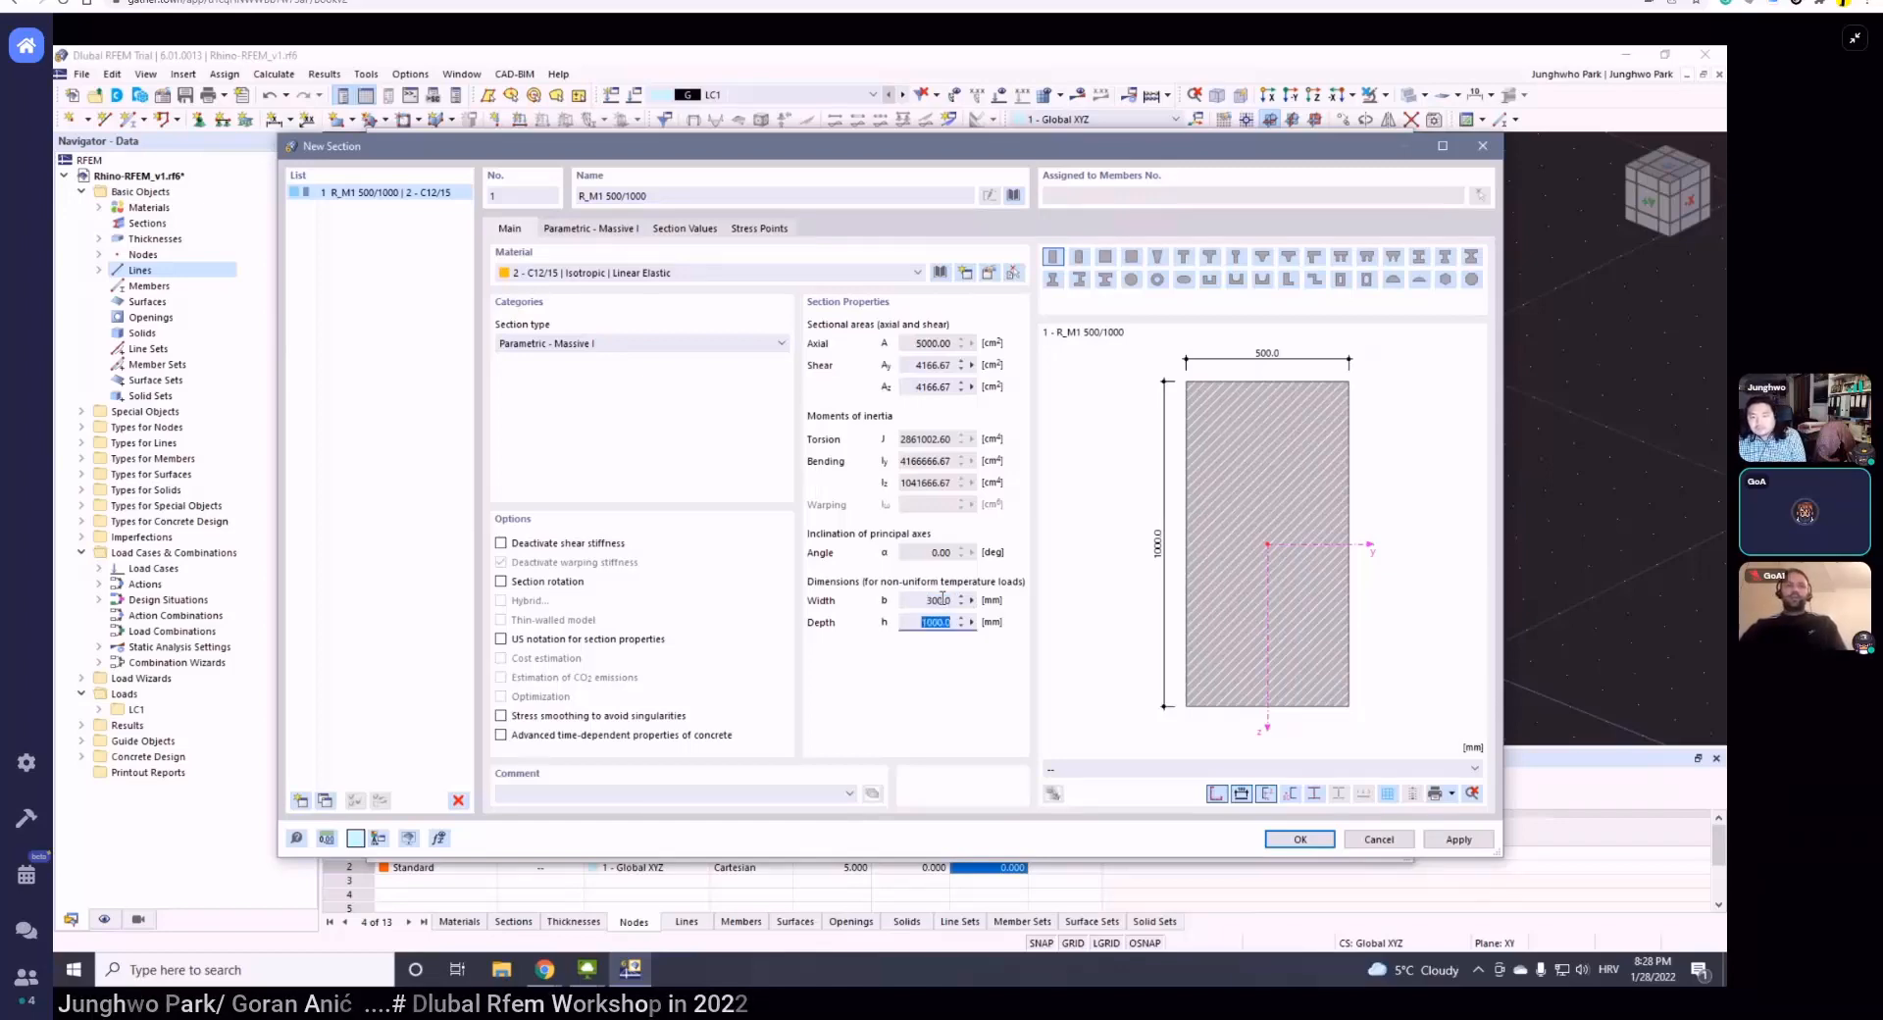
type("450")
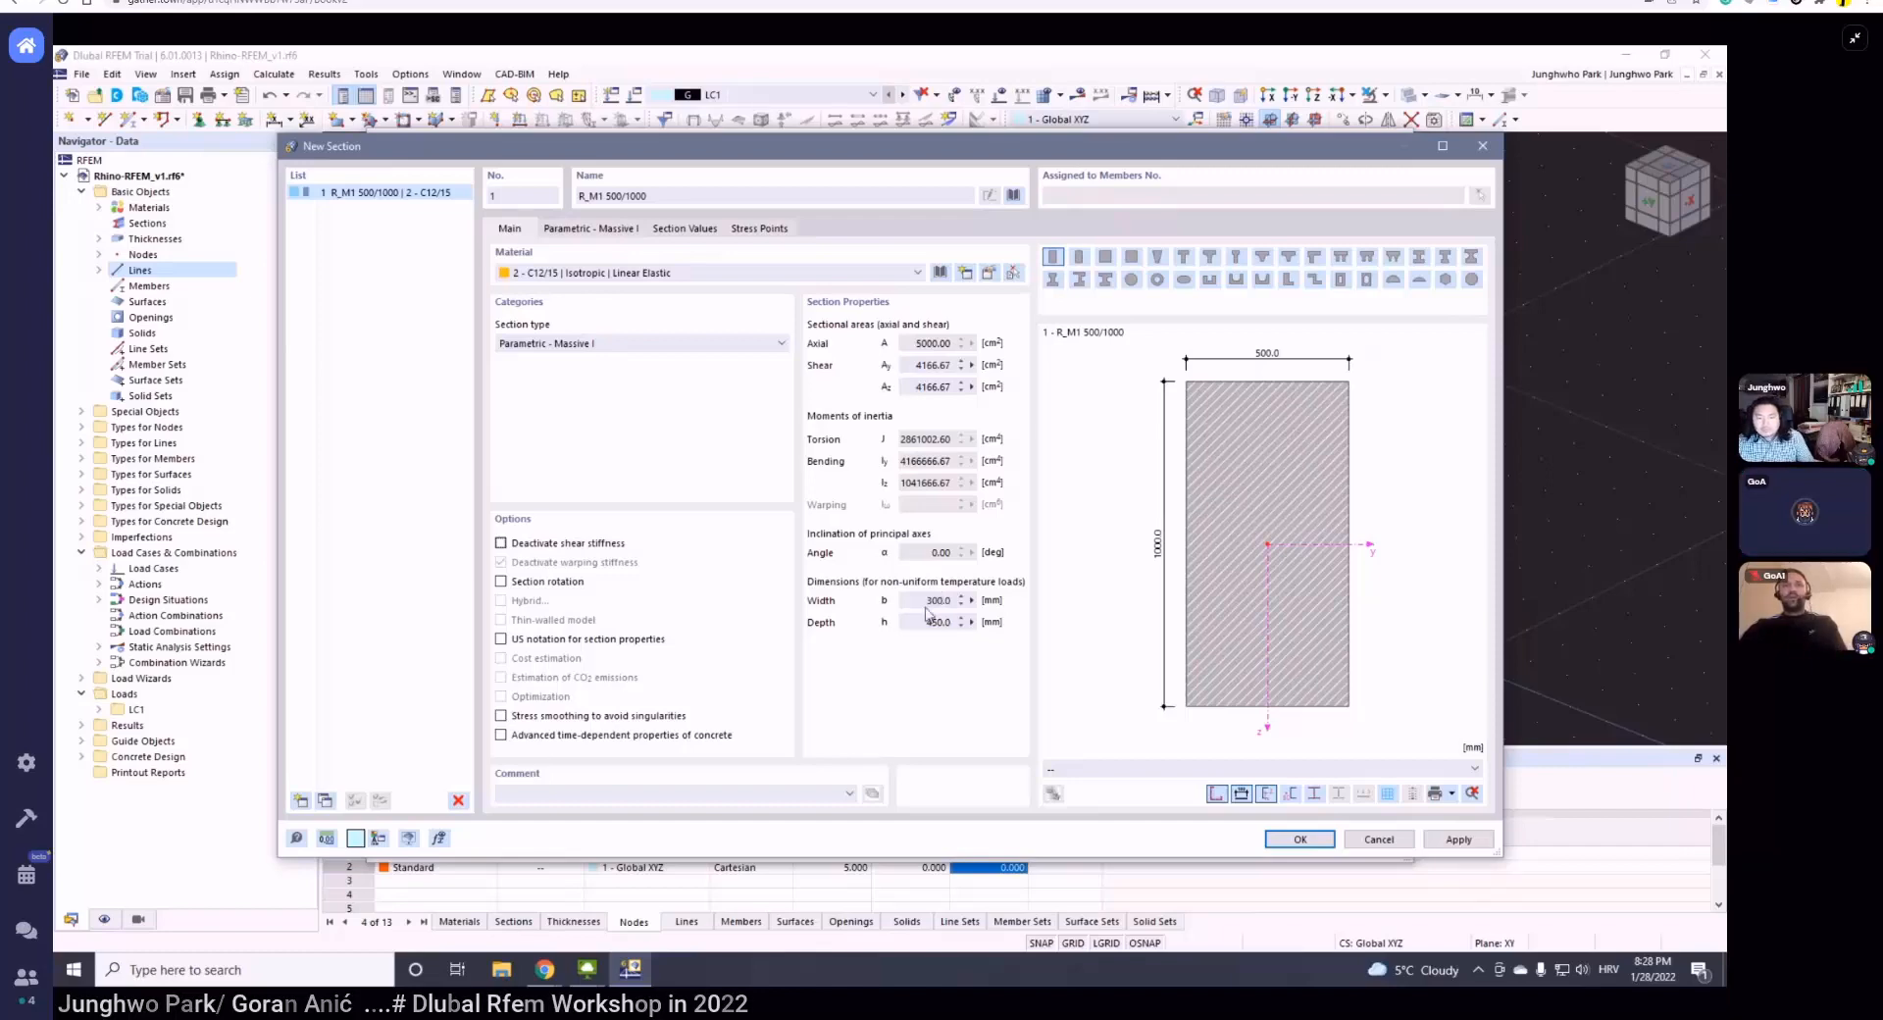
left_click(945, 600)
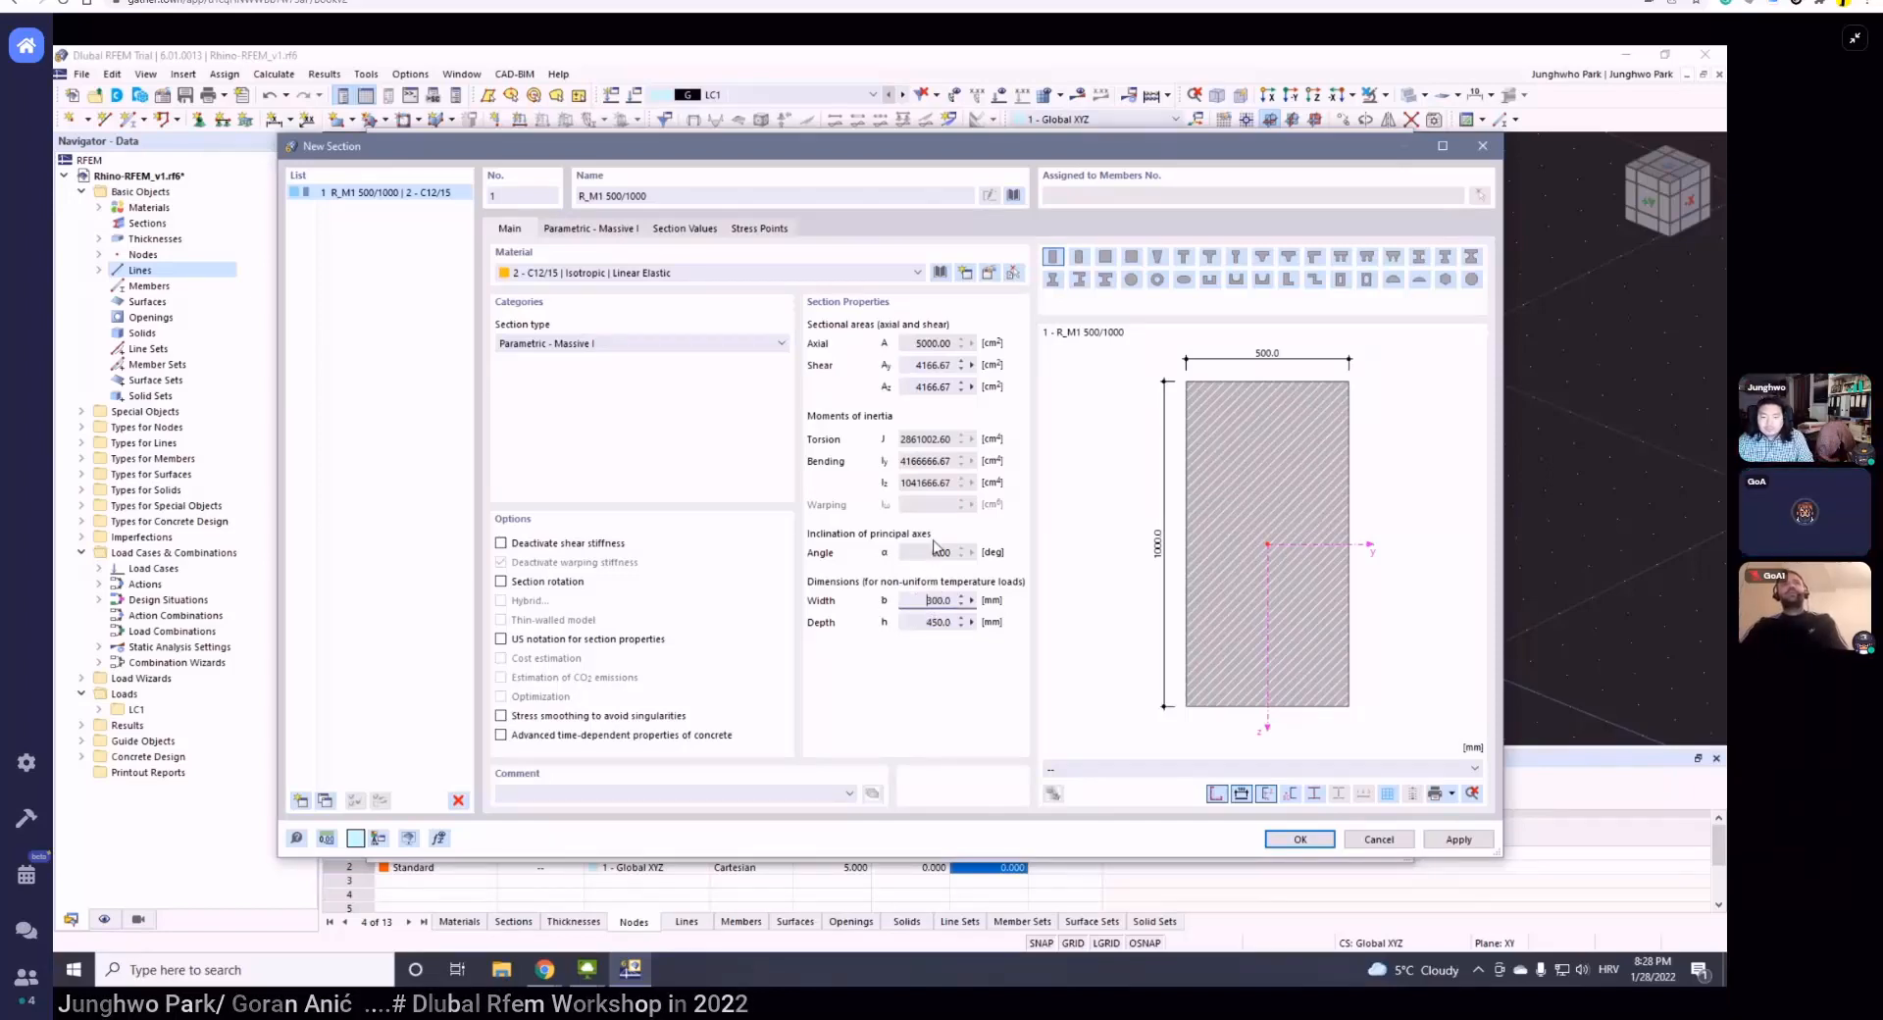
- Assign the C30/37 material to the section and accept the section, declining the change to its default properties
left_click(684, 278)
left_click(894, 274)
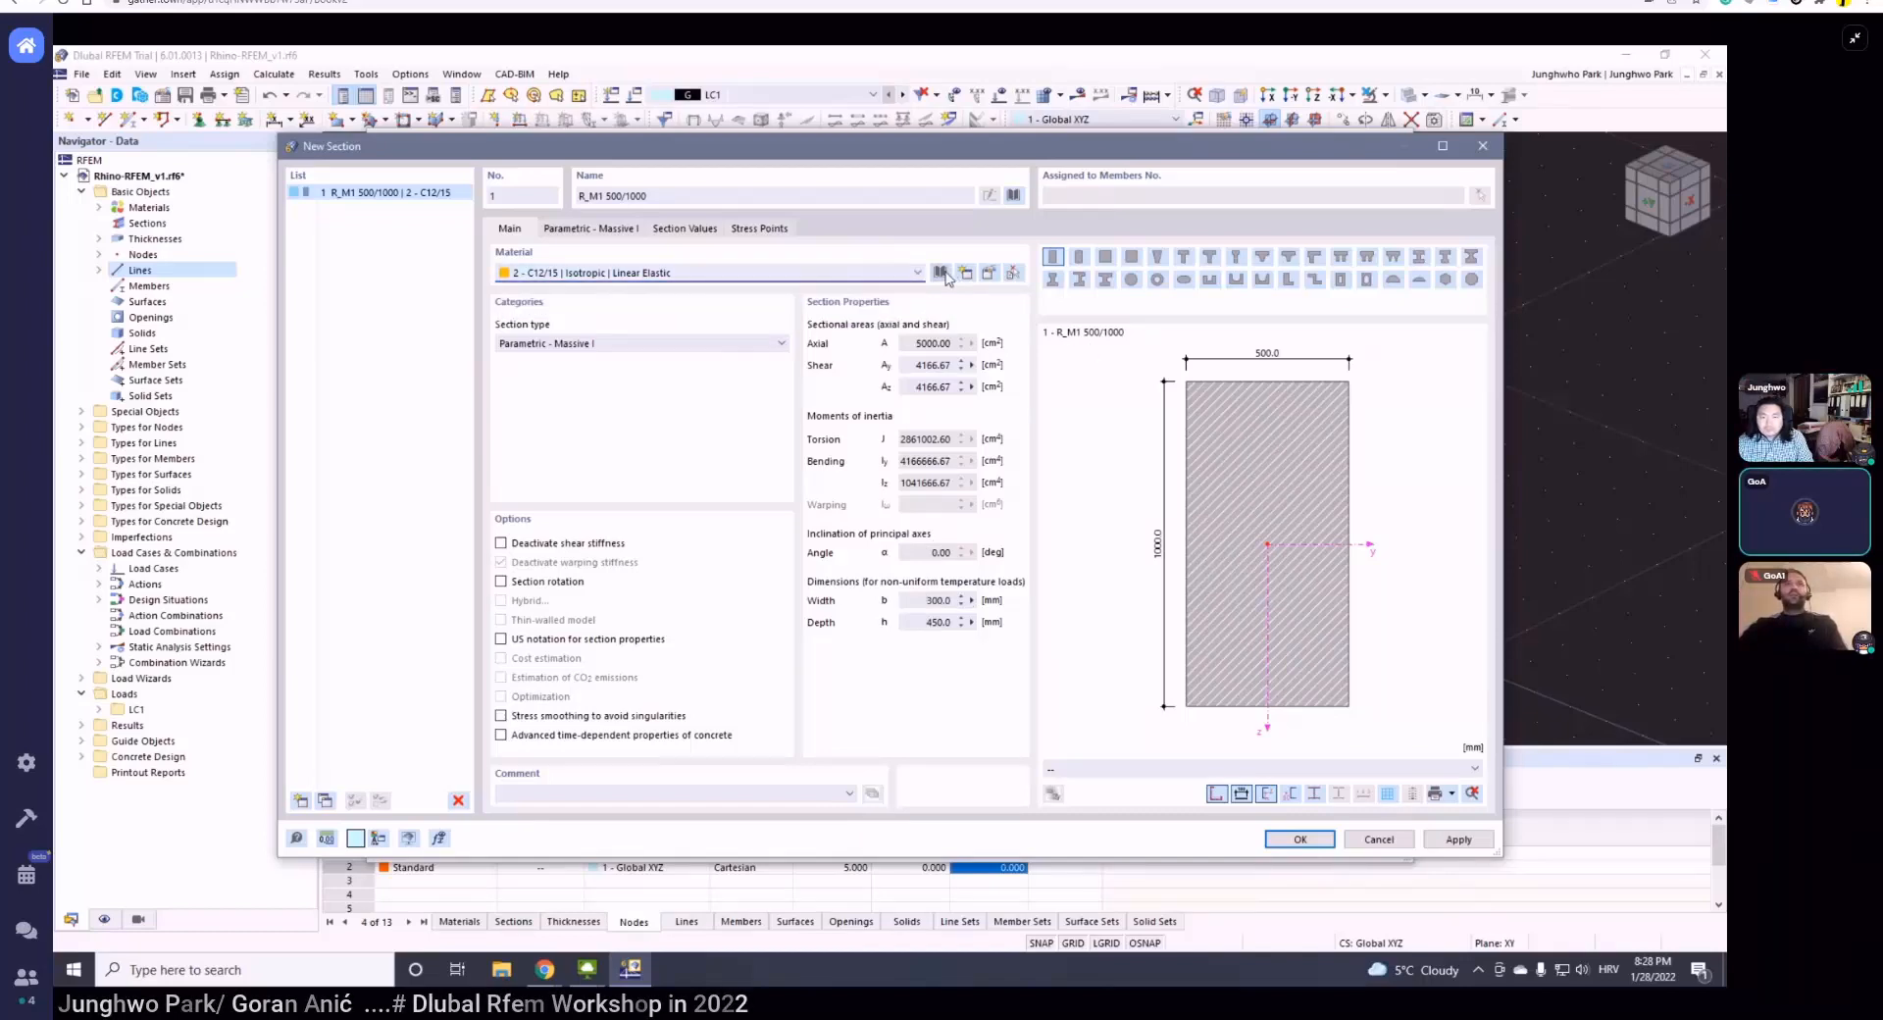
left_click(918, 274)
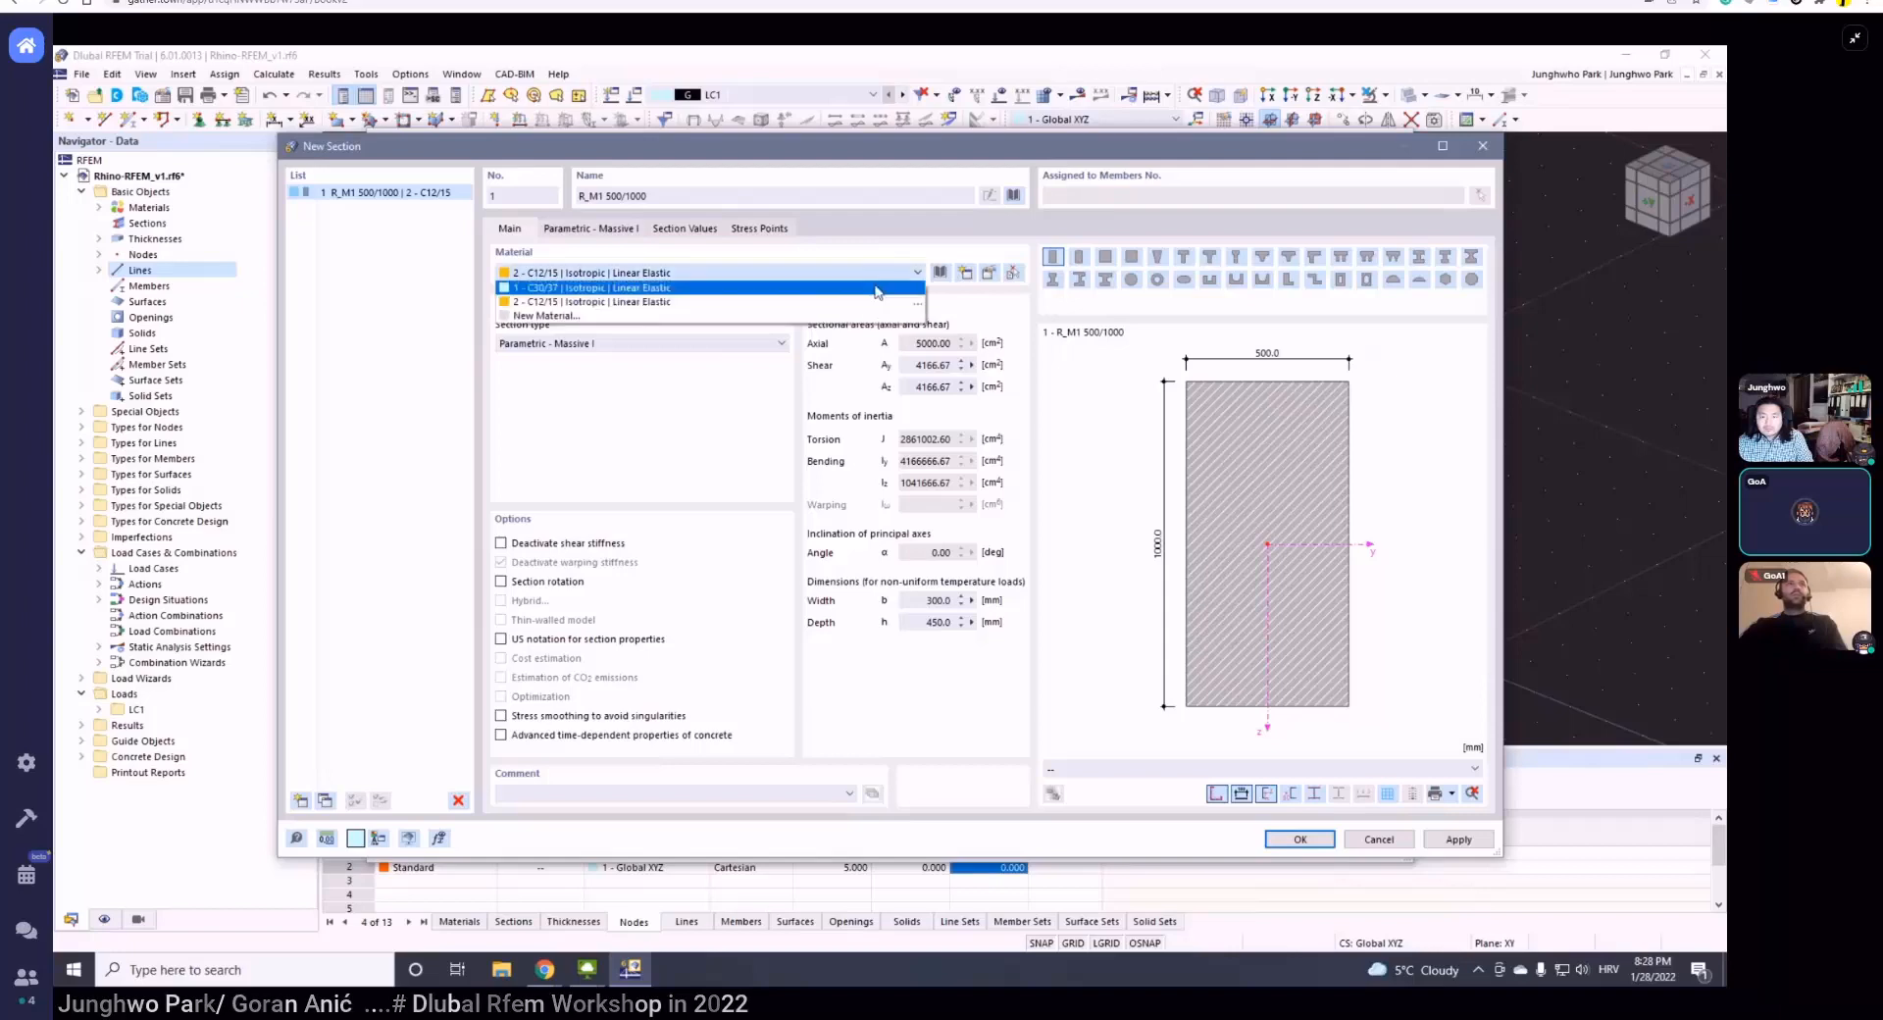
left_click(769, 289)
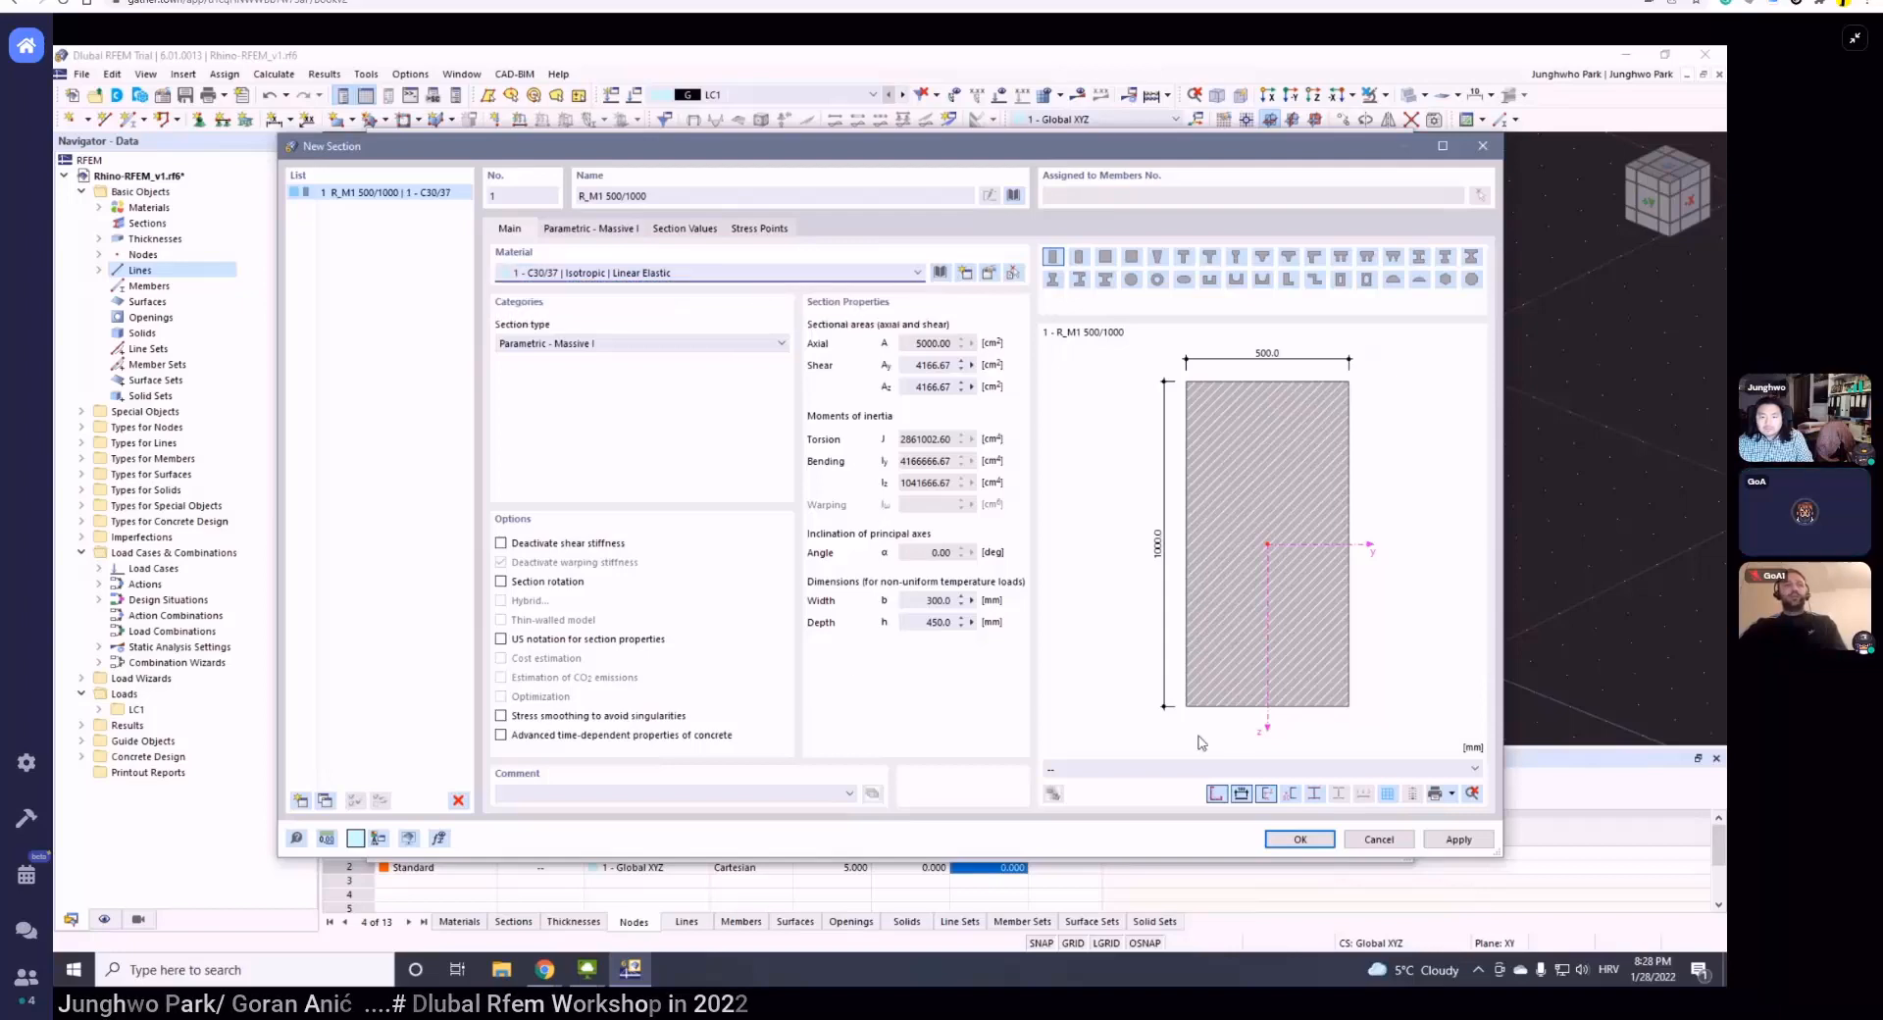
left_click(1296, 839)
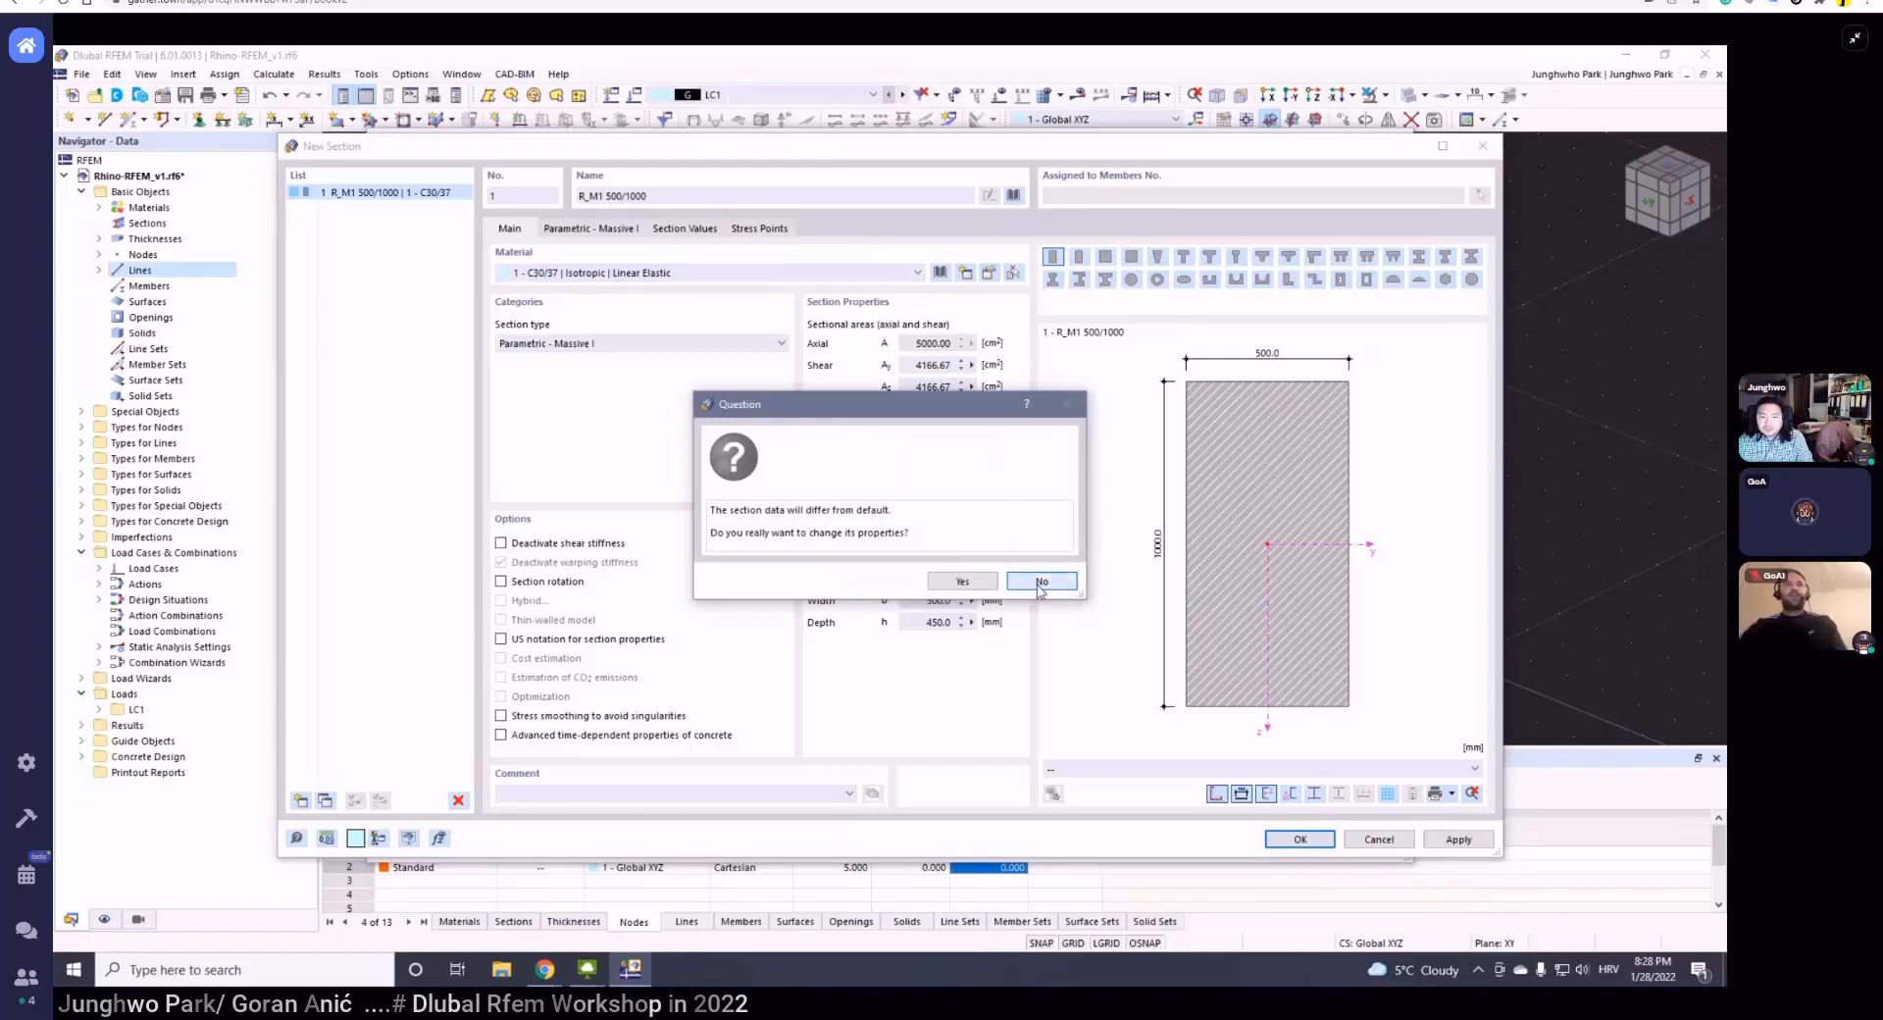
left_click(1040, 583)
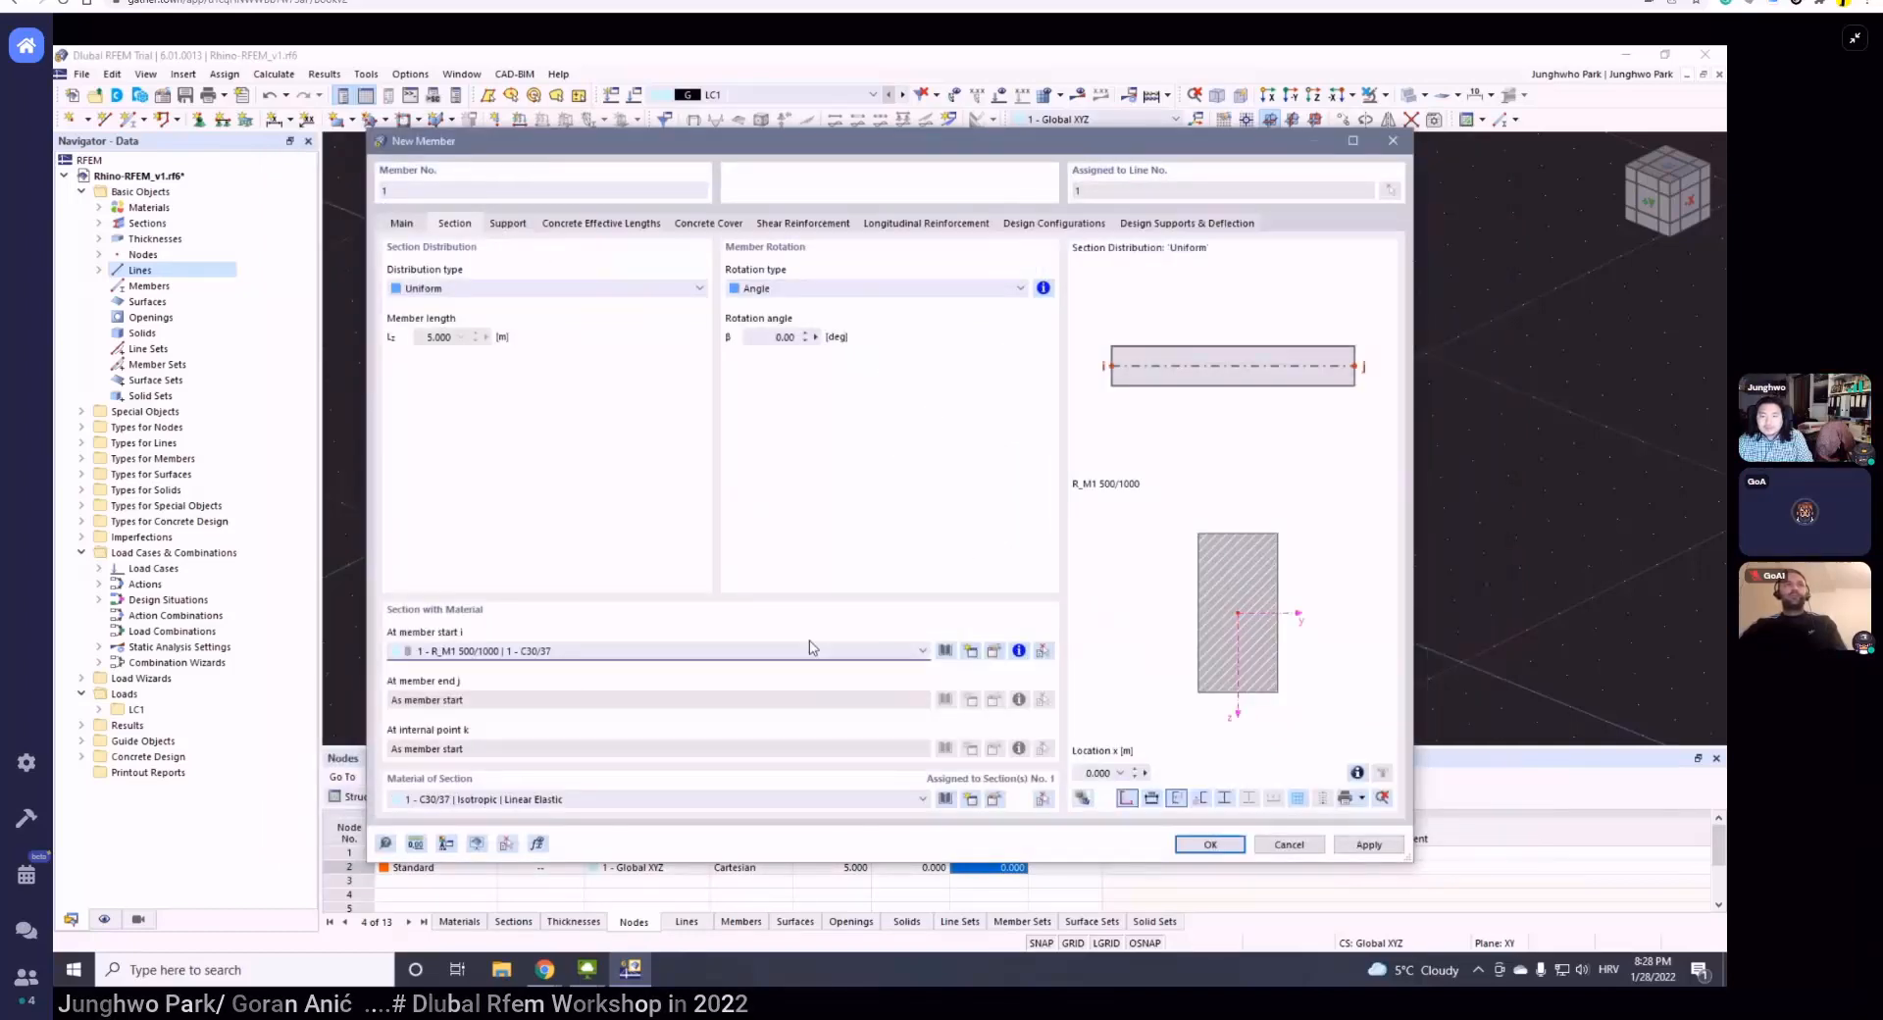
- Edit the section at the member start, setting its temperature-load dimensions to 300 mm width and 450 mm depth
left_click(994, 652)
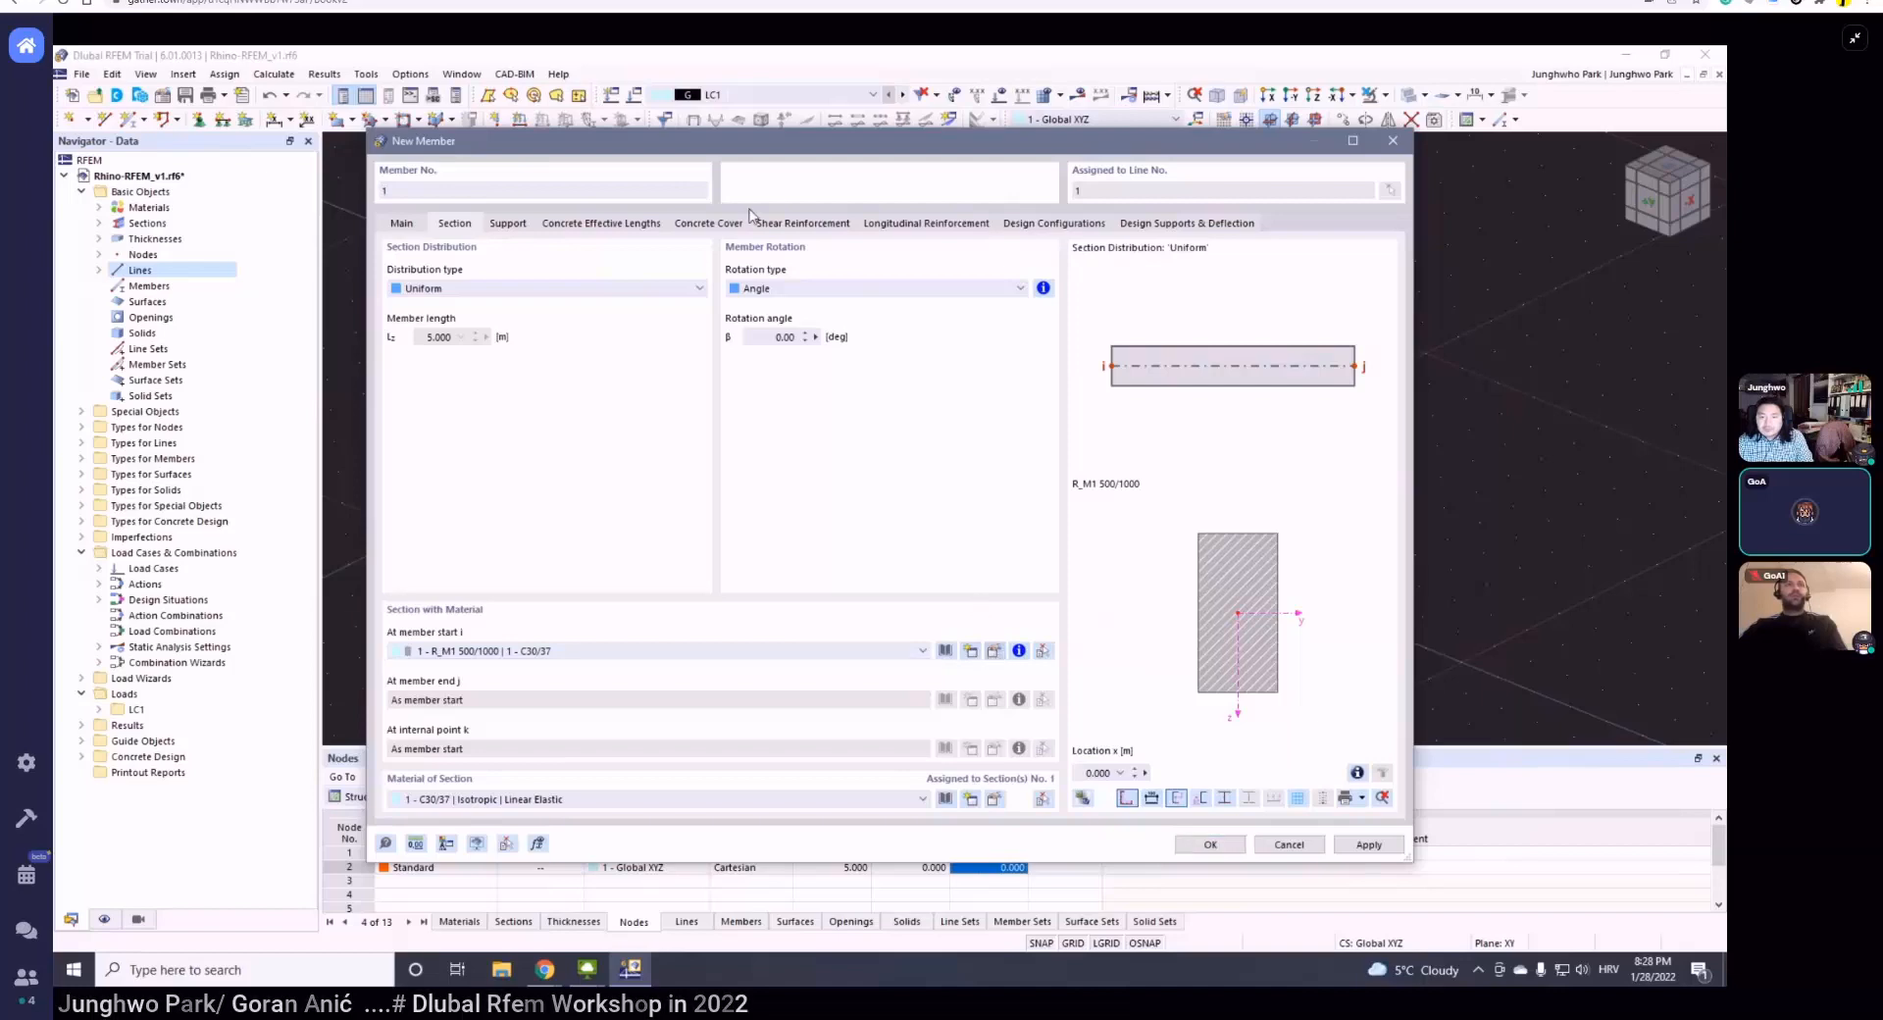
double_click(932, 600)
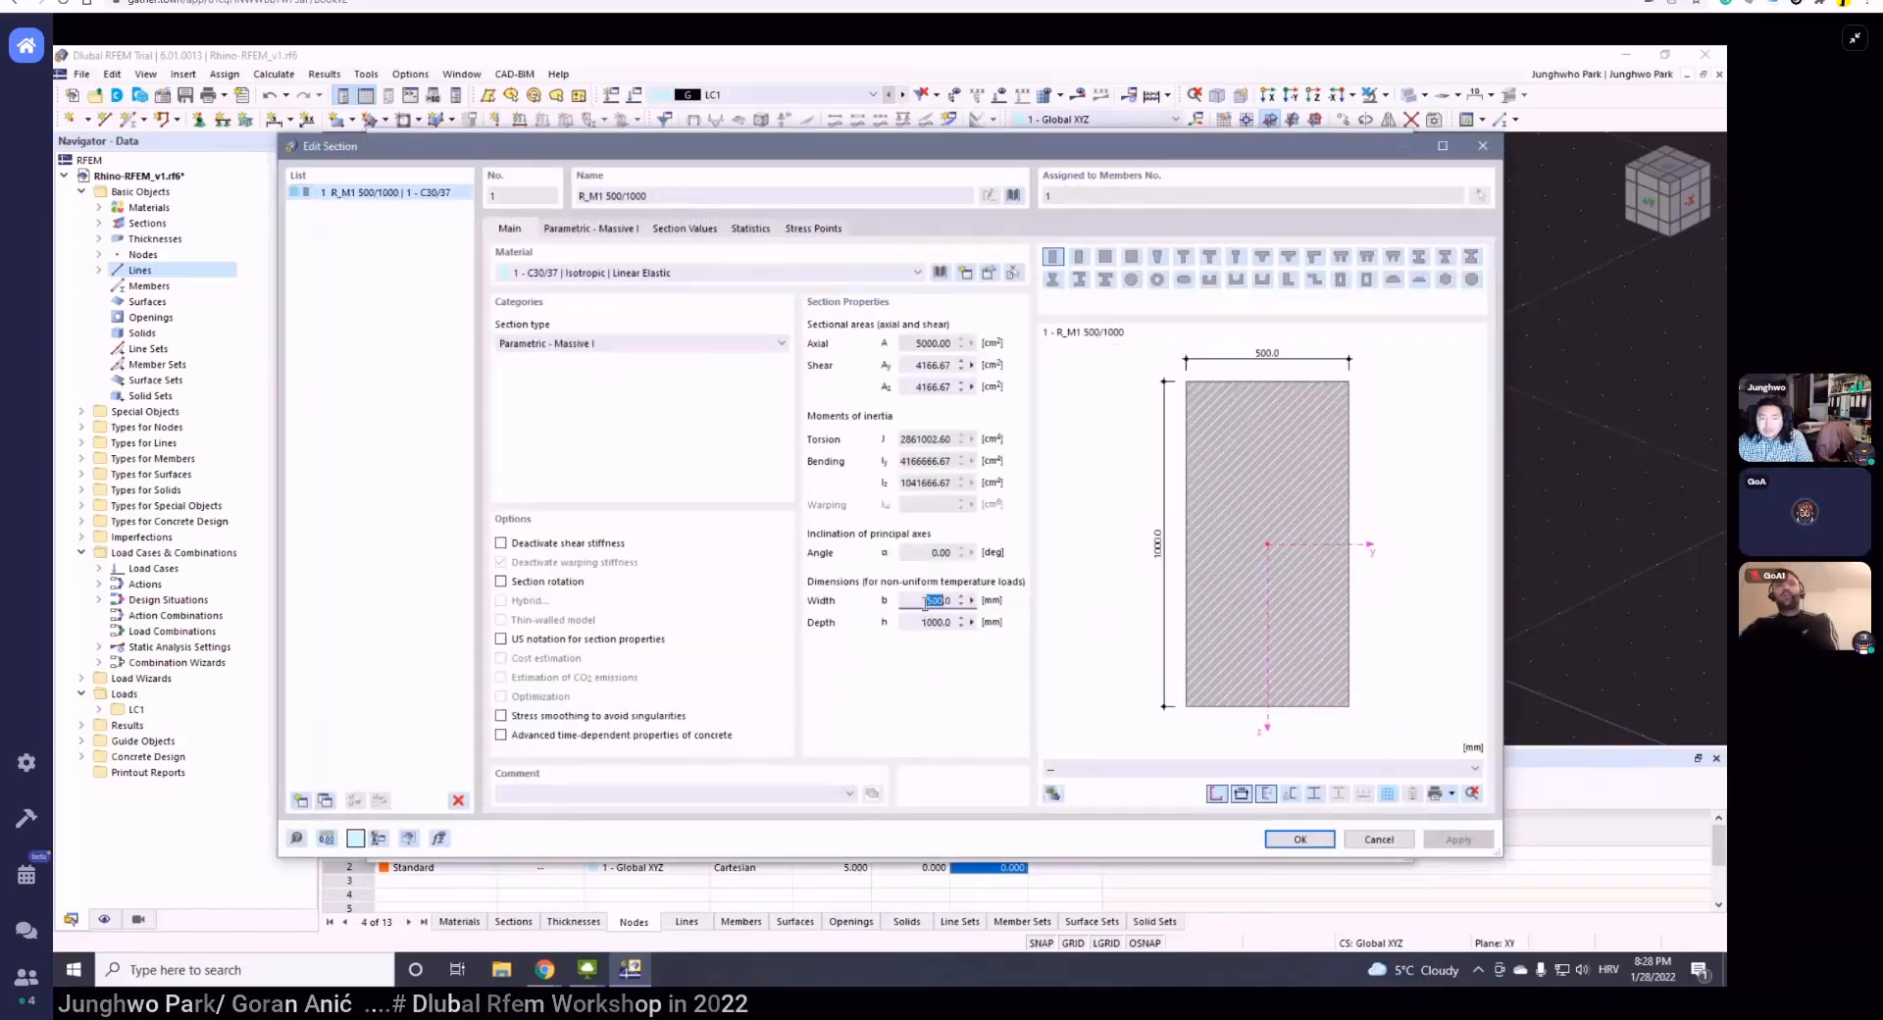
type("300")
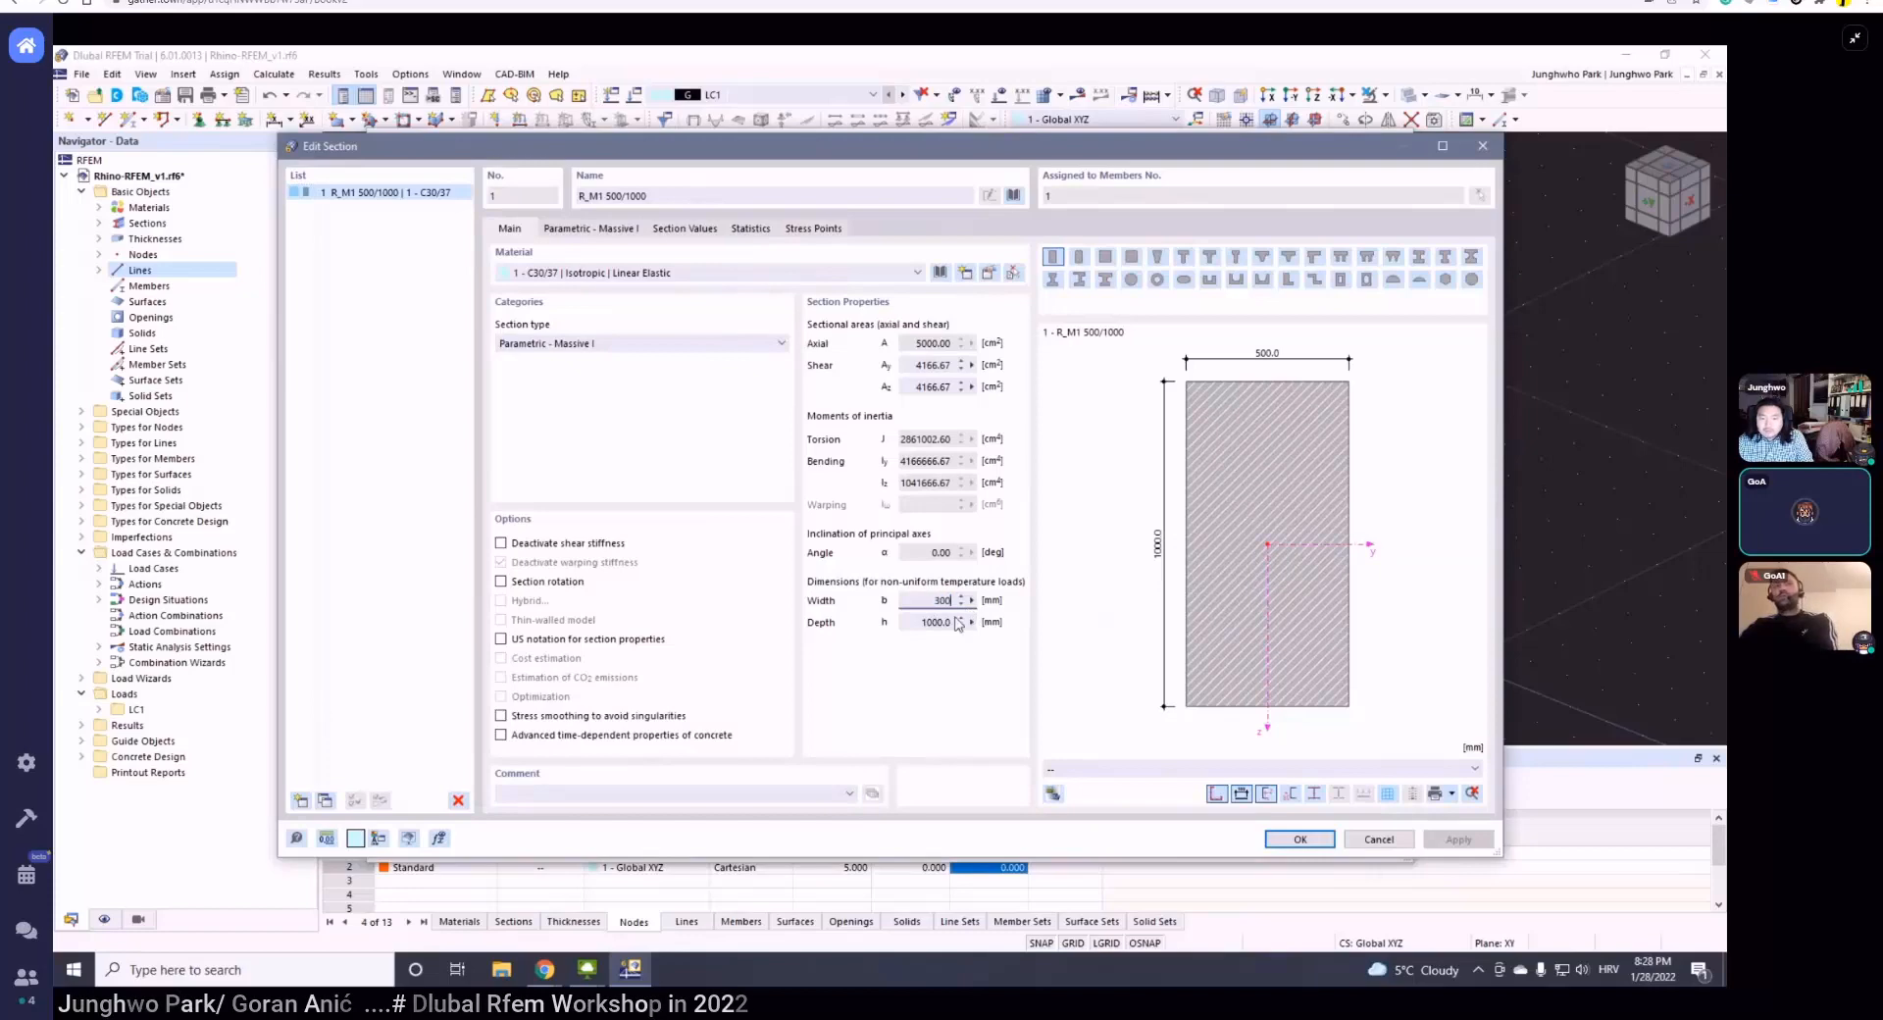
double_click(927, 621)
type("450")
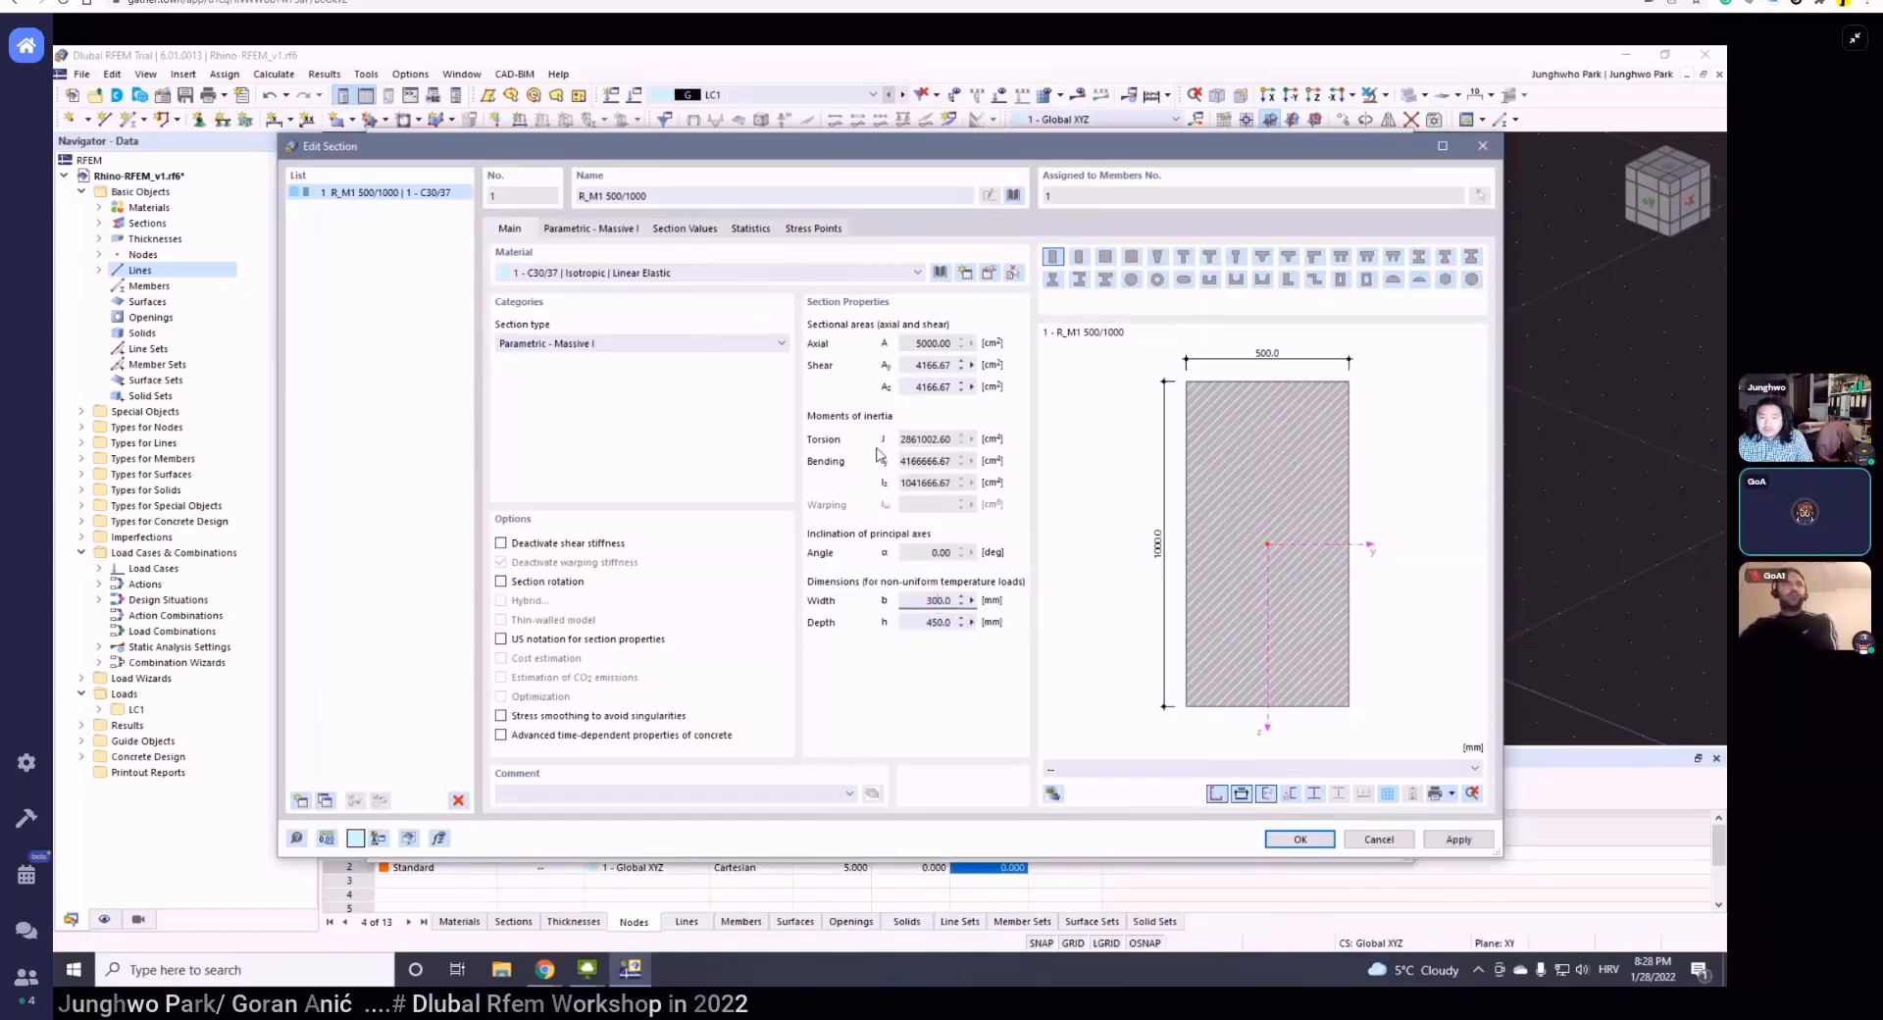
- Change the rectangular section's name to R_M1 350/450, making it 350 mm wide and 450 mm deep, and accept the section
left_click(664, 191)
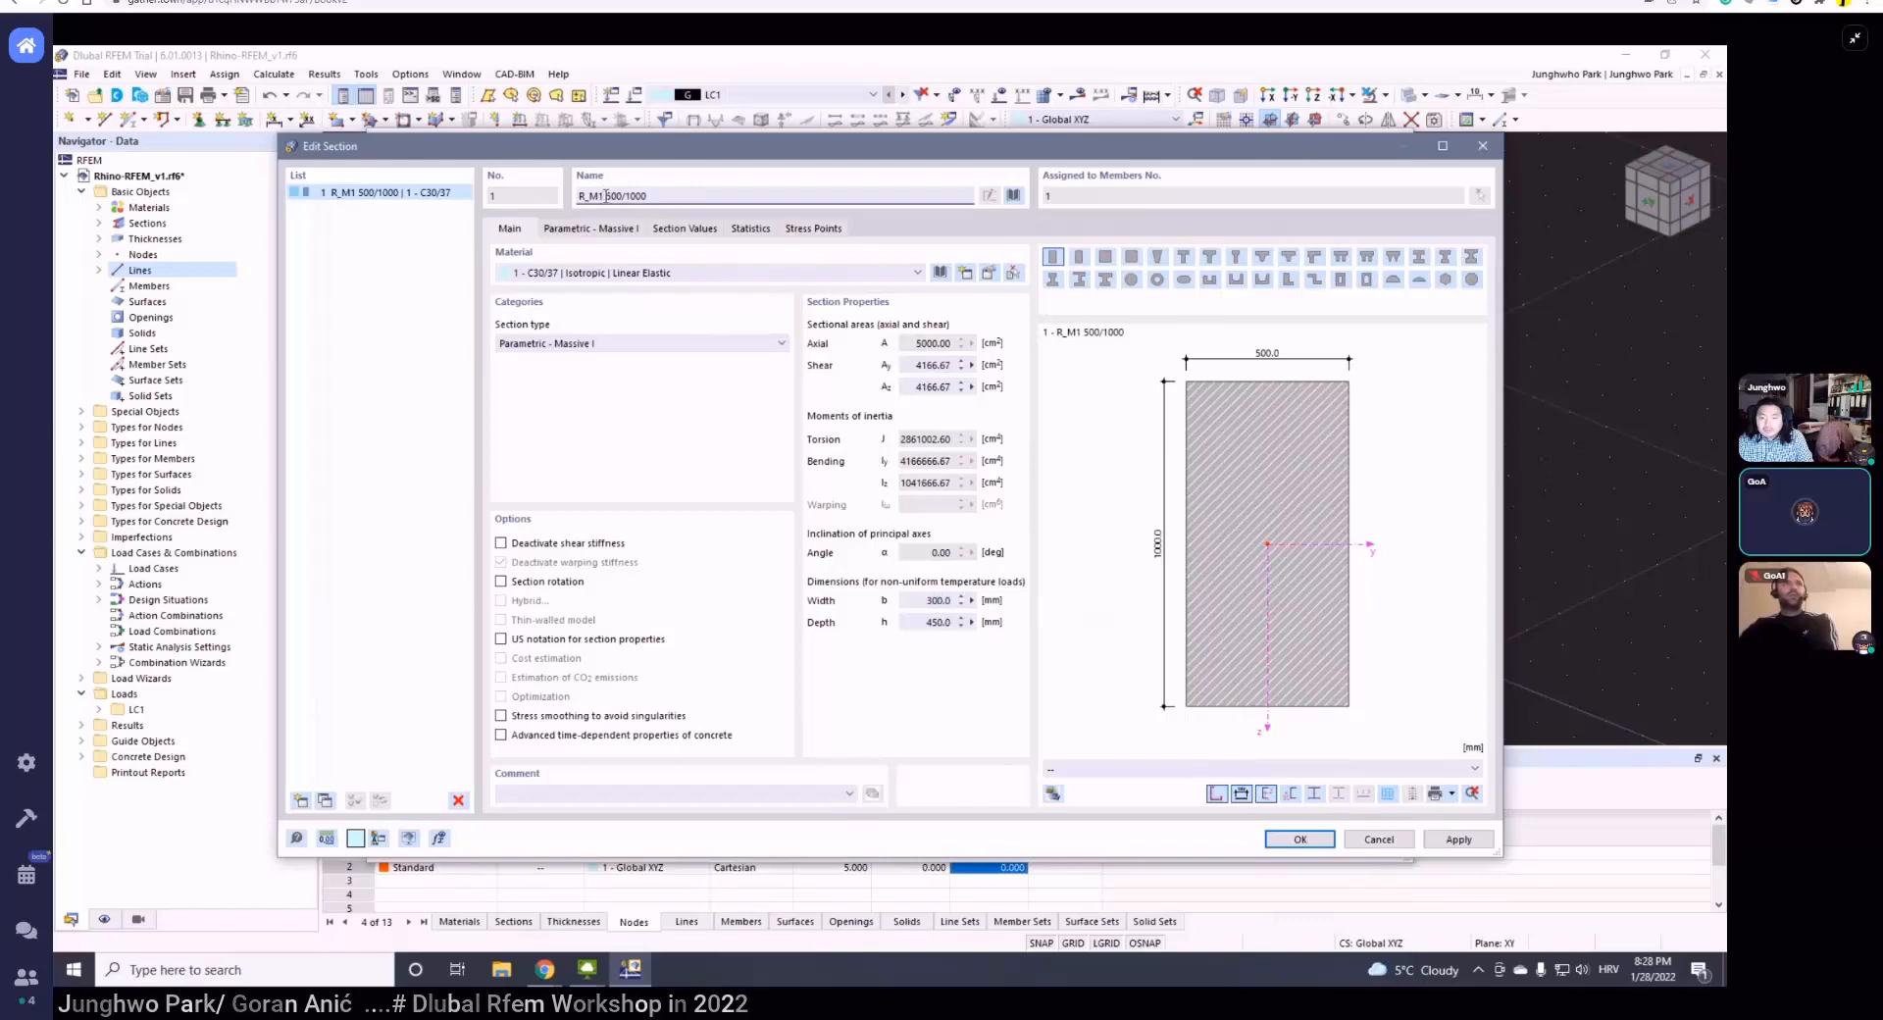
left_click_drag(605, 195, 620, 196)
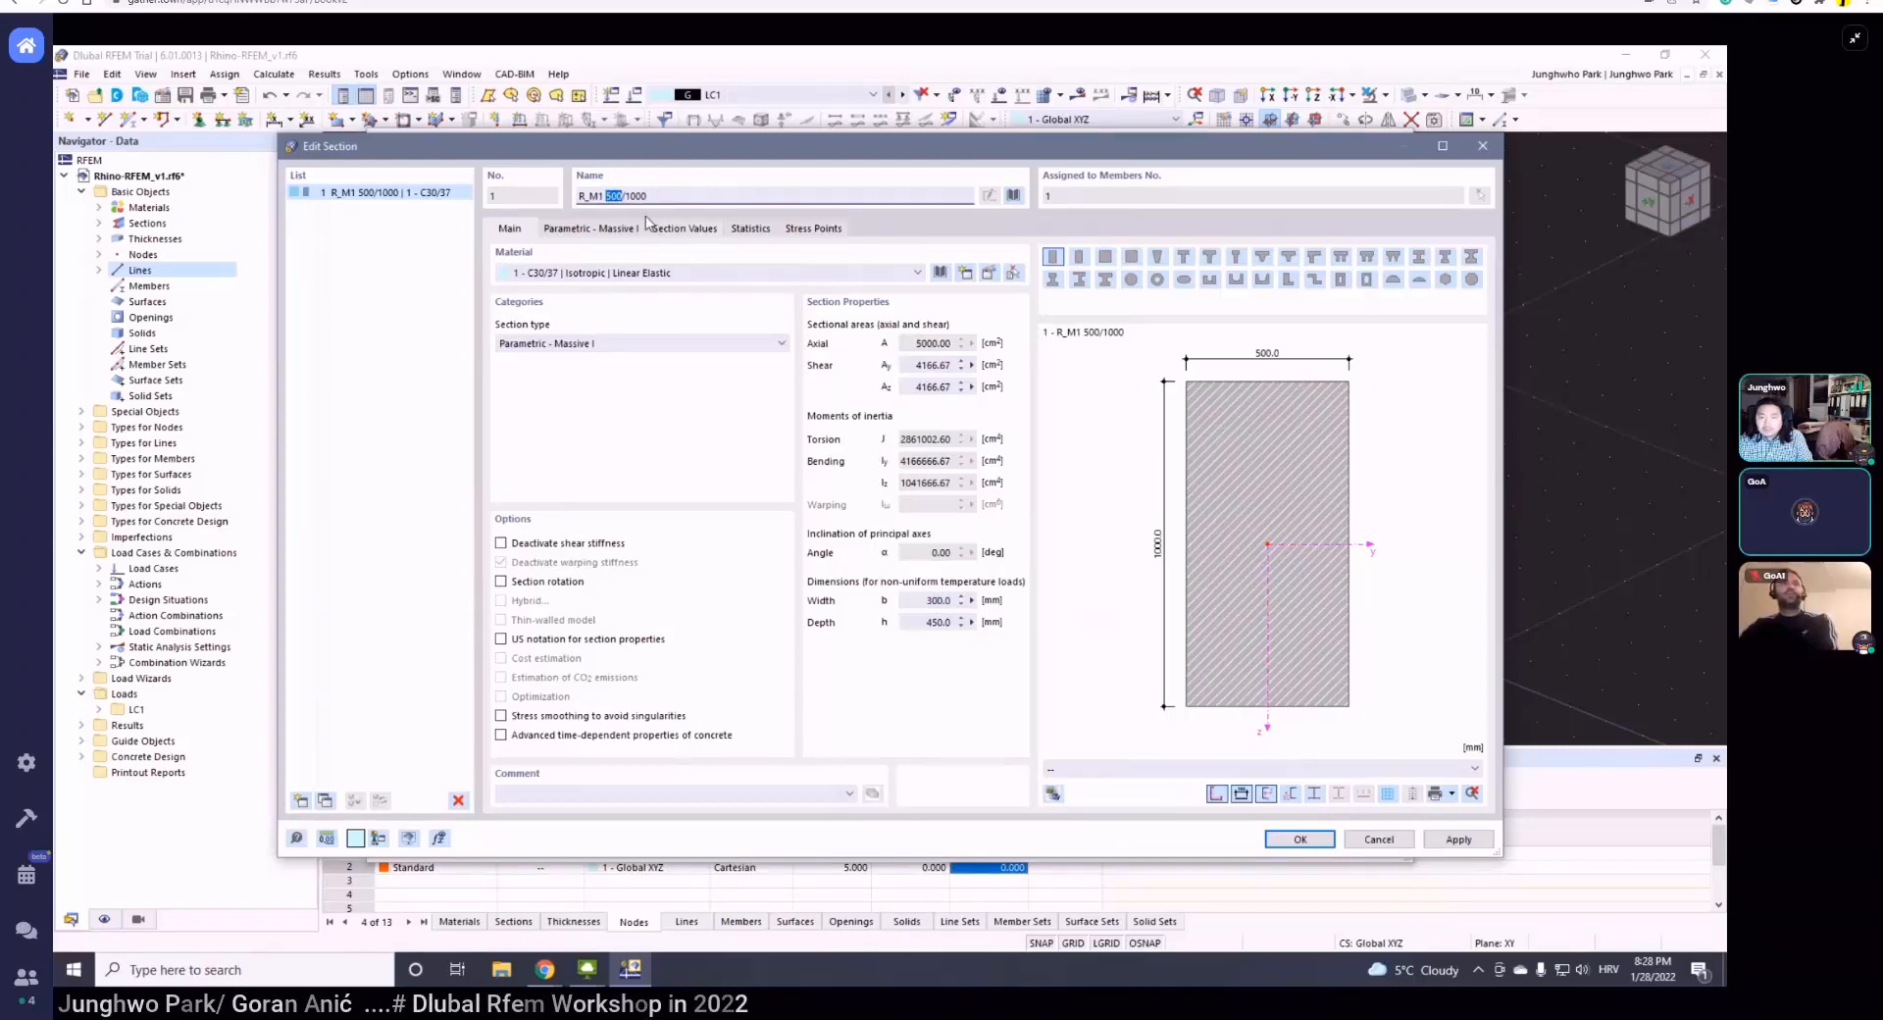
type("350")
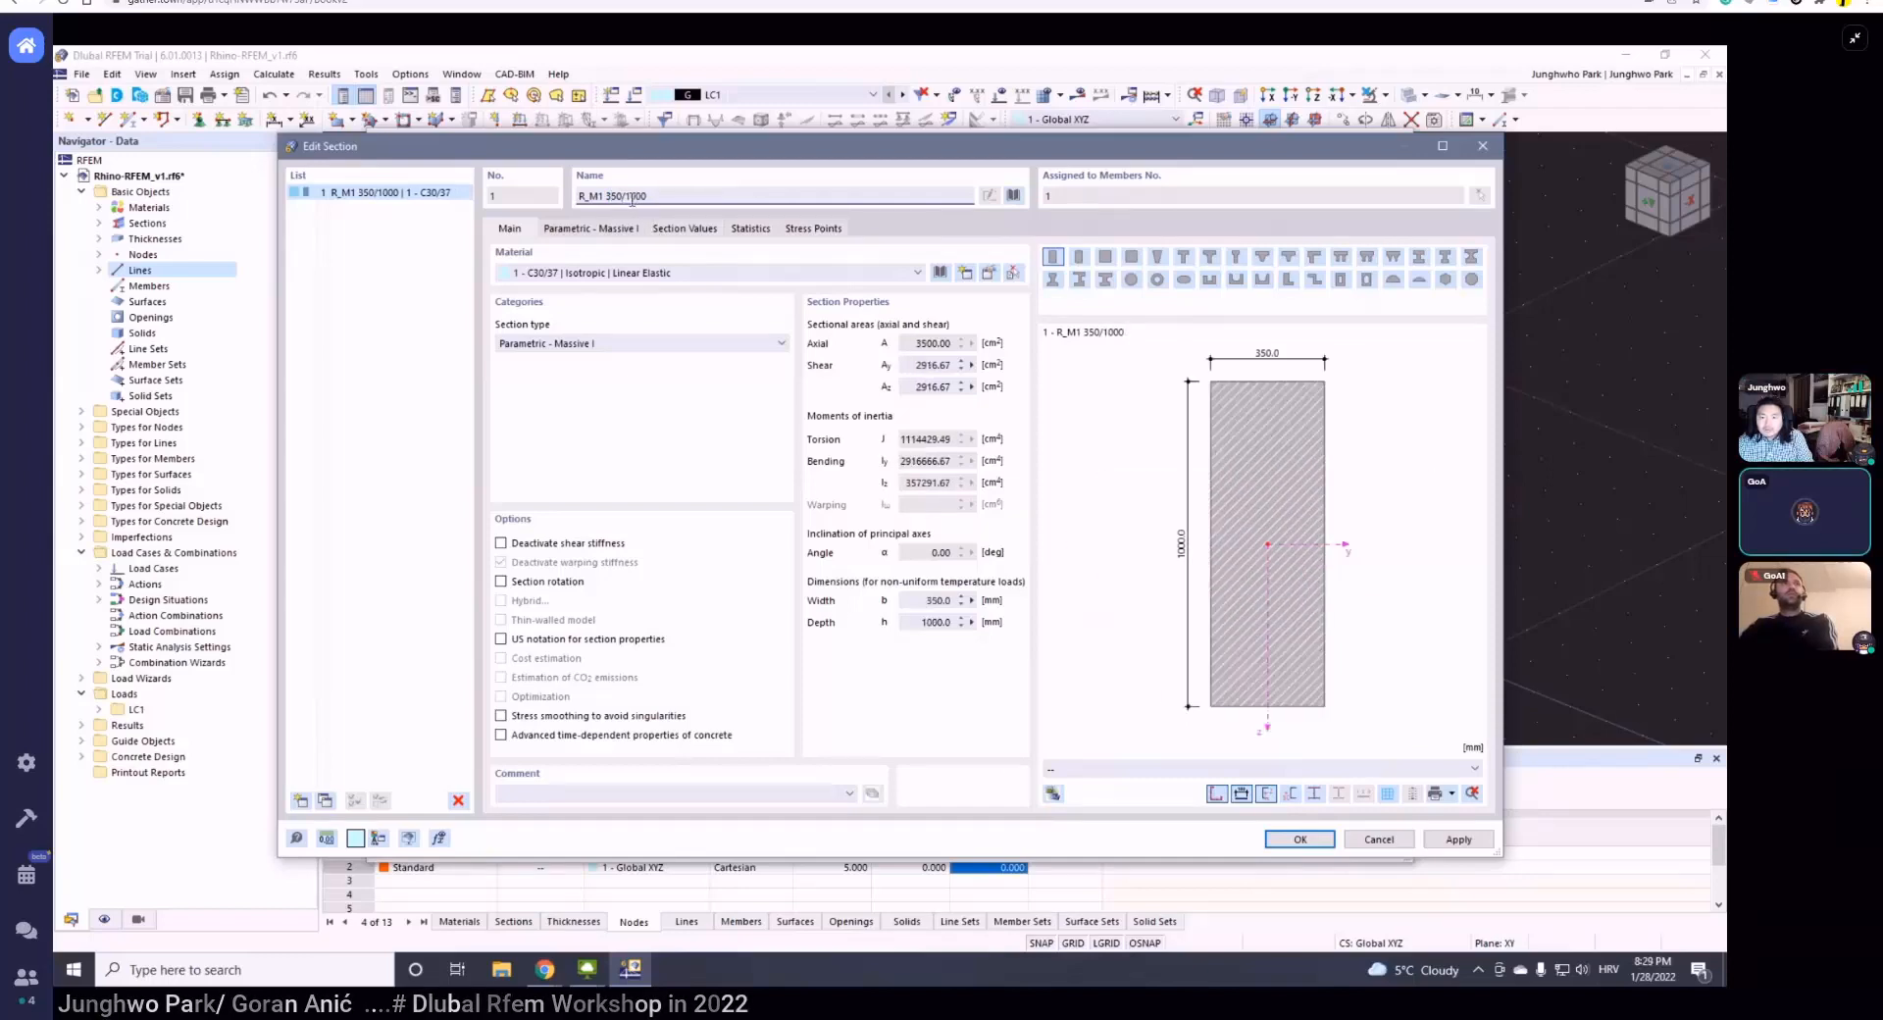
double_click(639, 196)
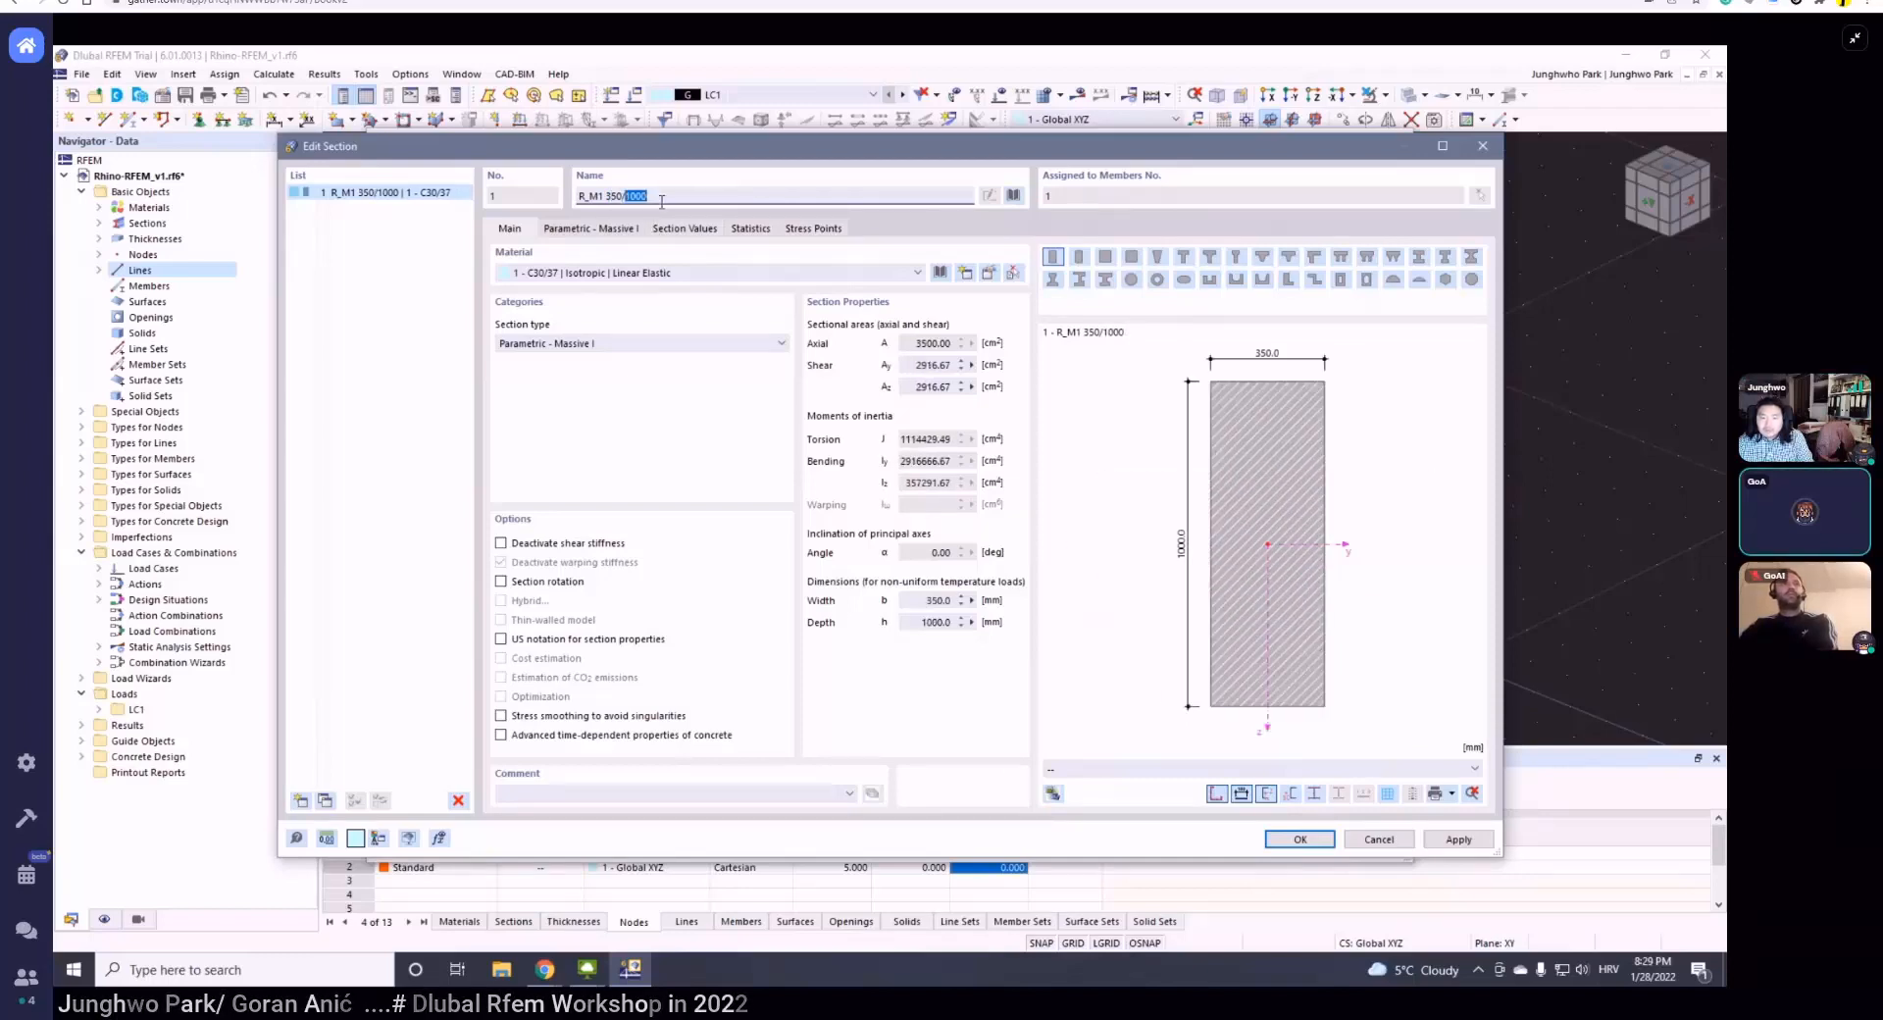
type("450")
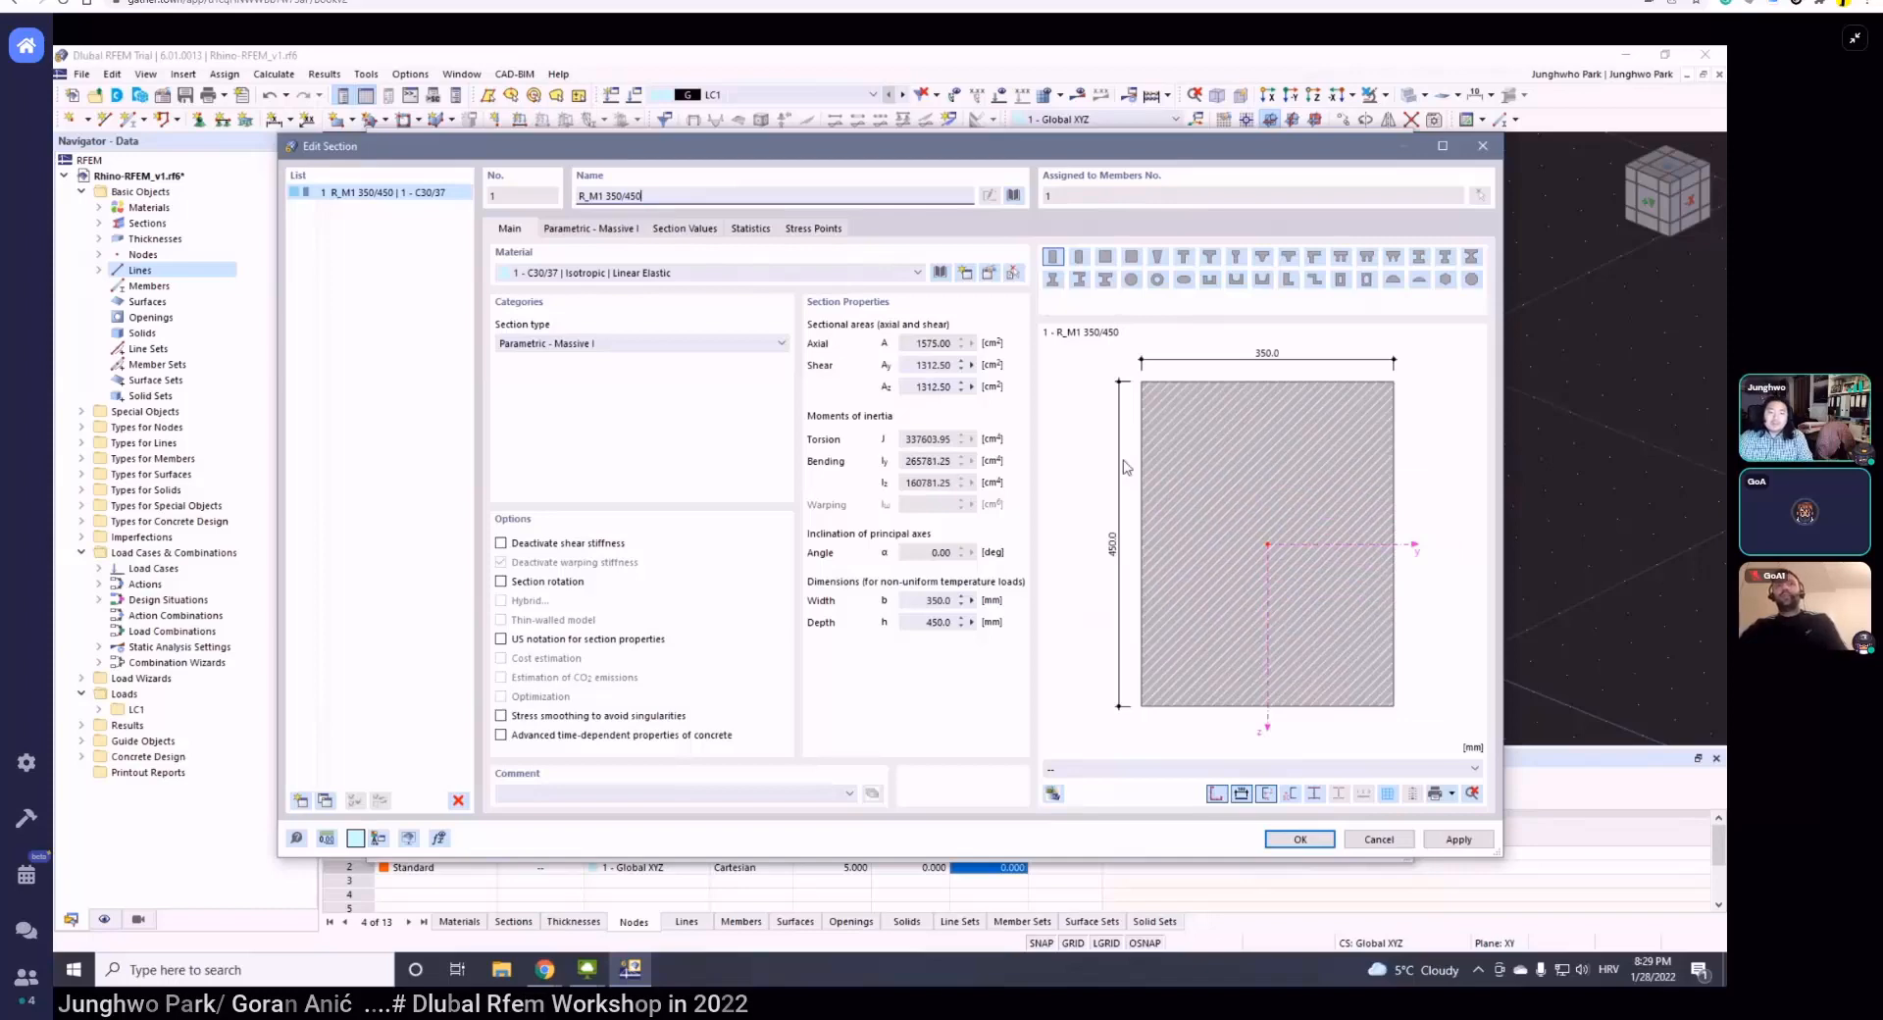
left_click(1299, 840)
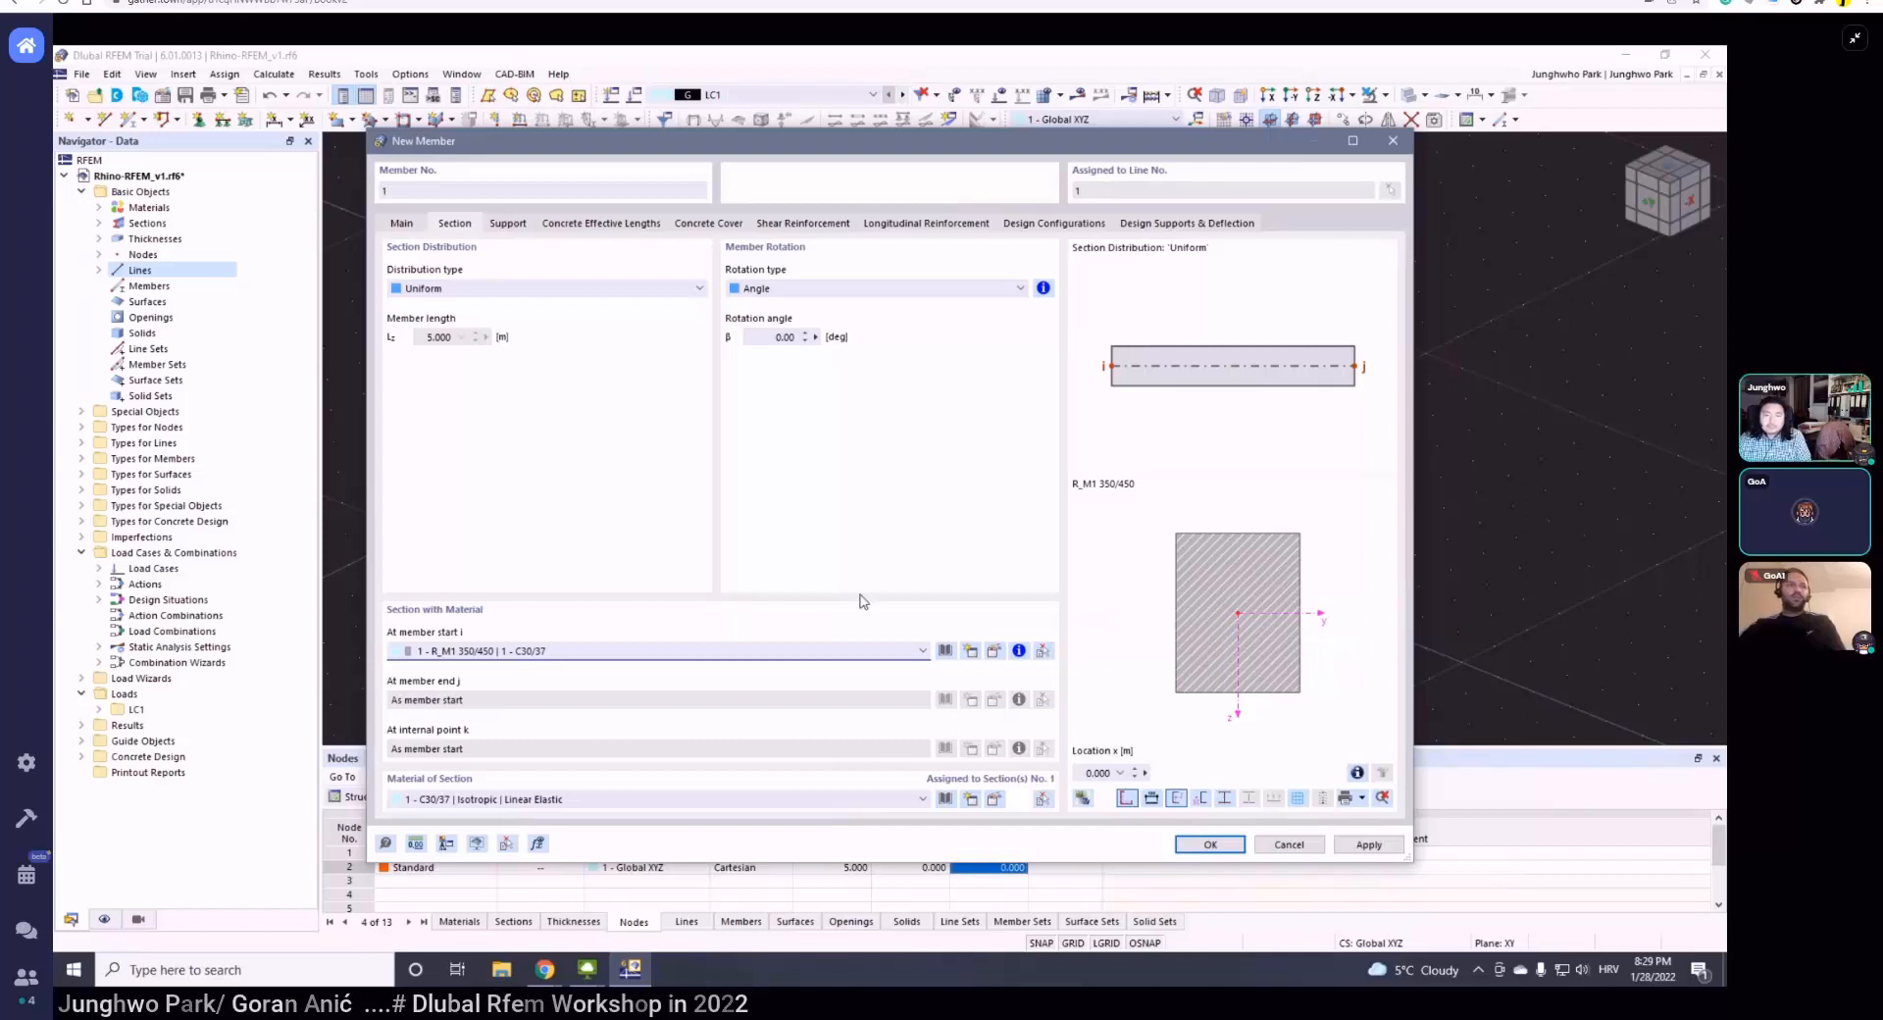
- Review the member support choices and the concrete effective length assignment of the new member
left_click(506, 225)
left_click(588, 294)
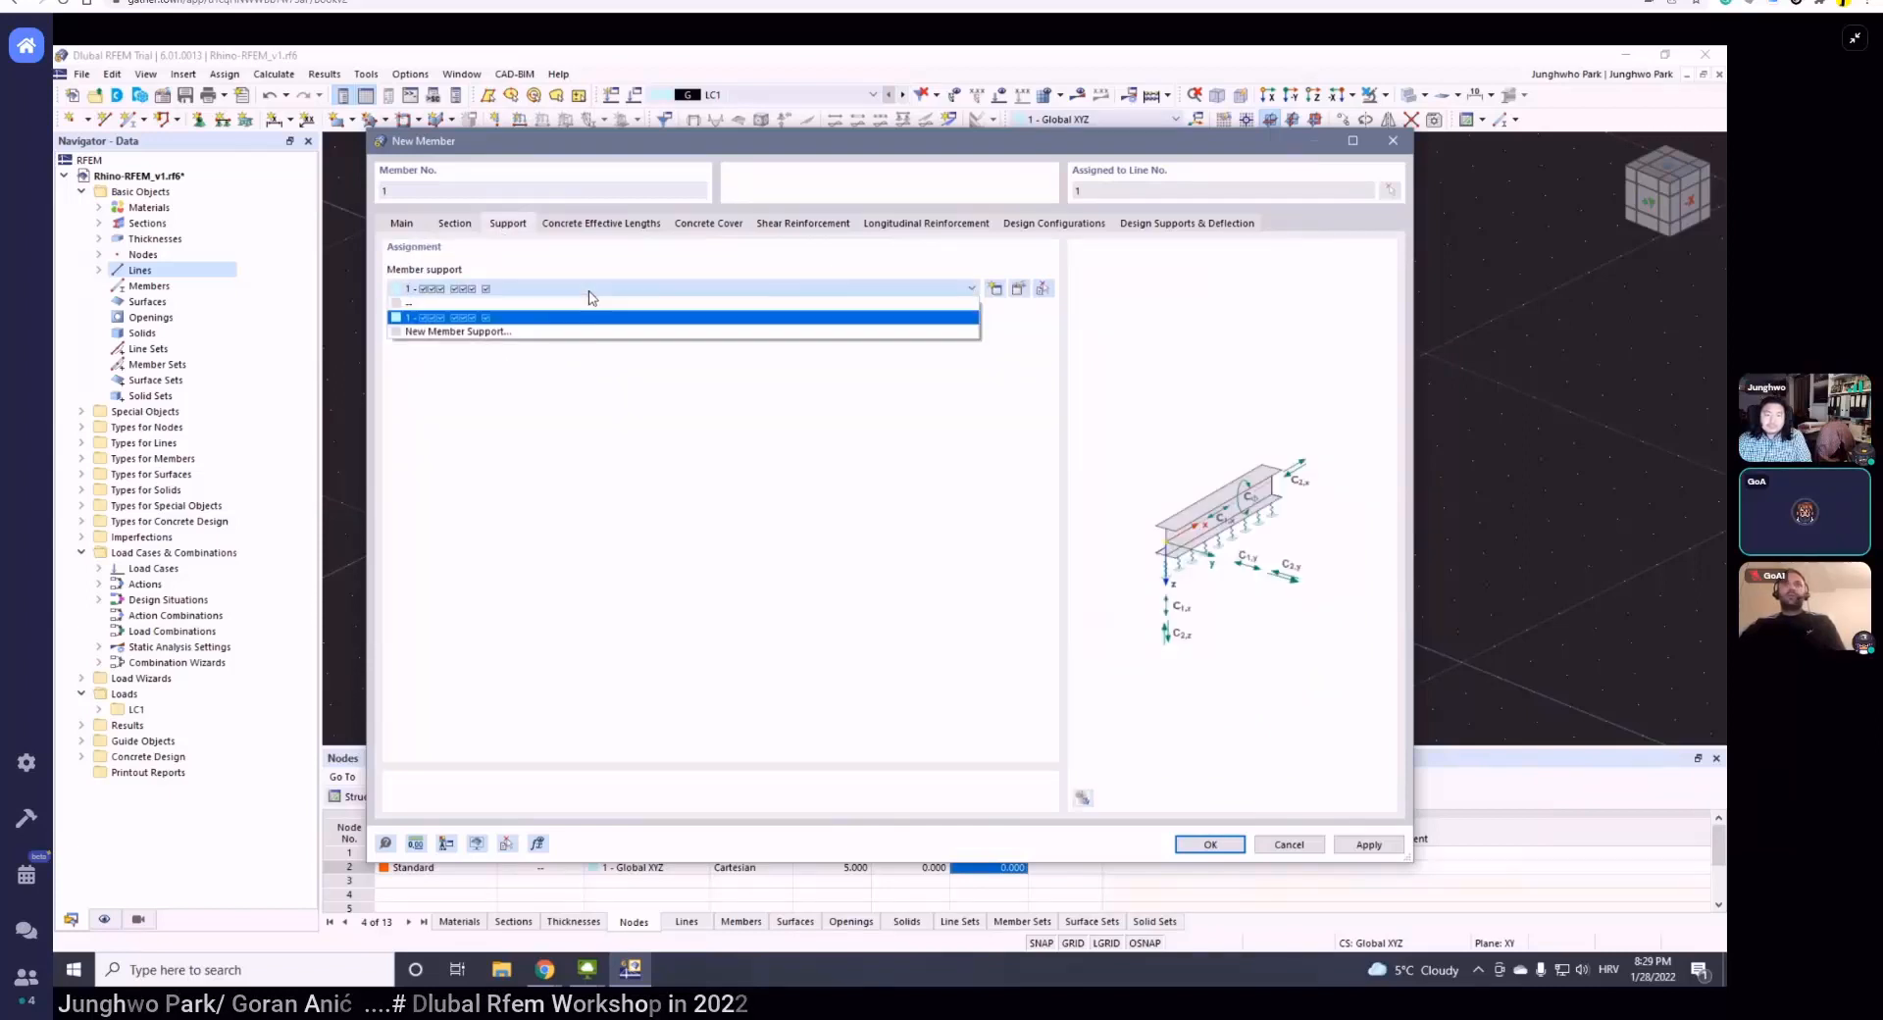
left_click(626, 287)
left_click(584, 225)
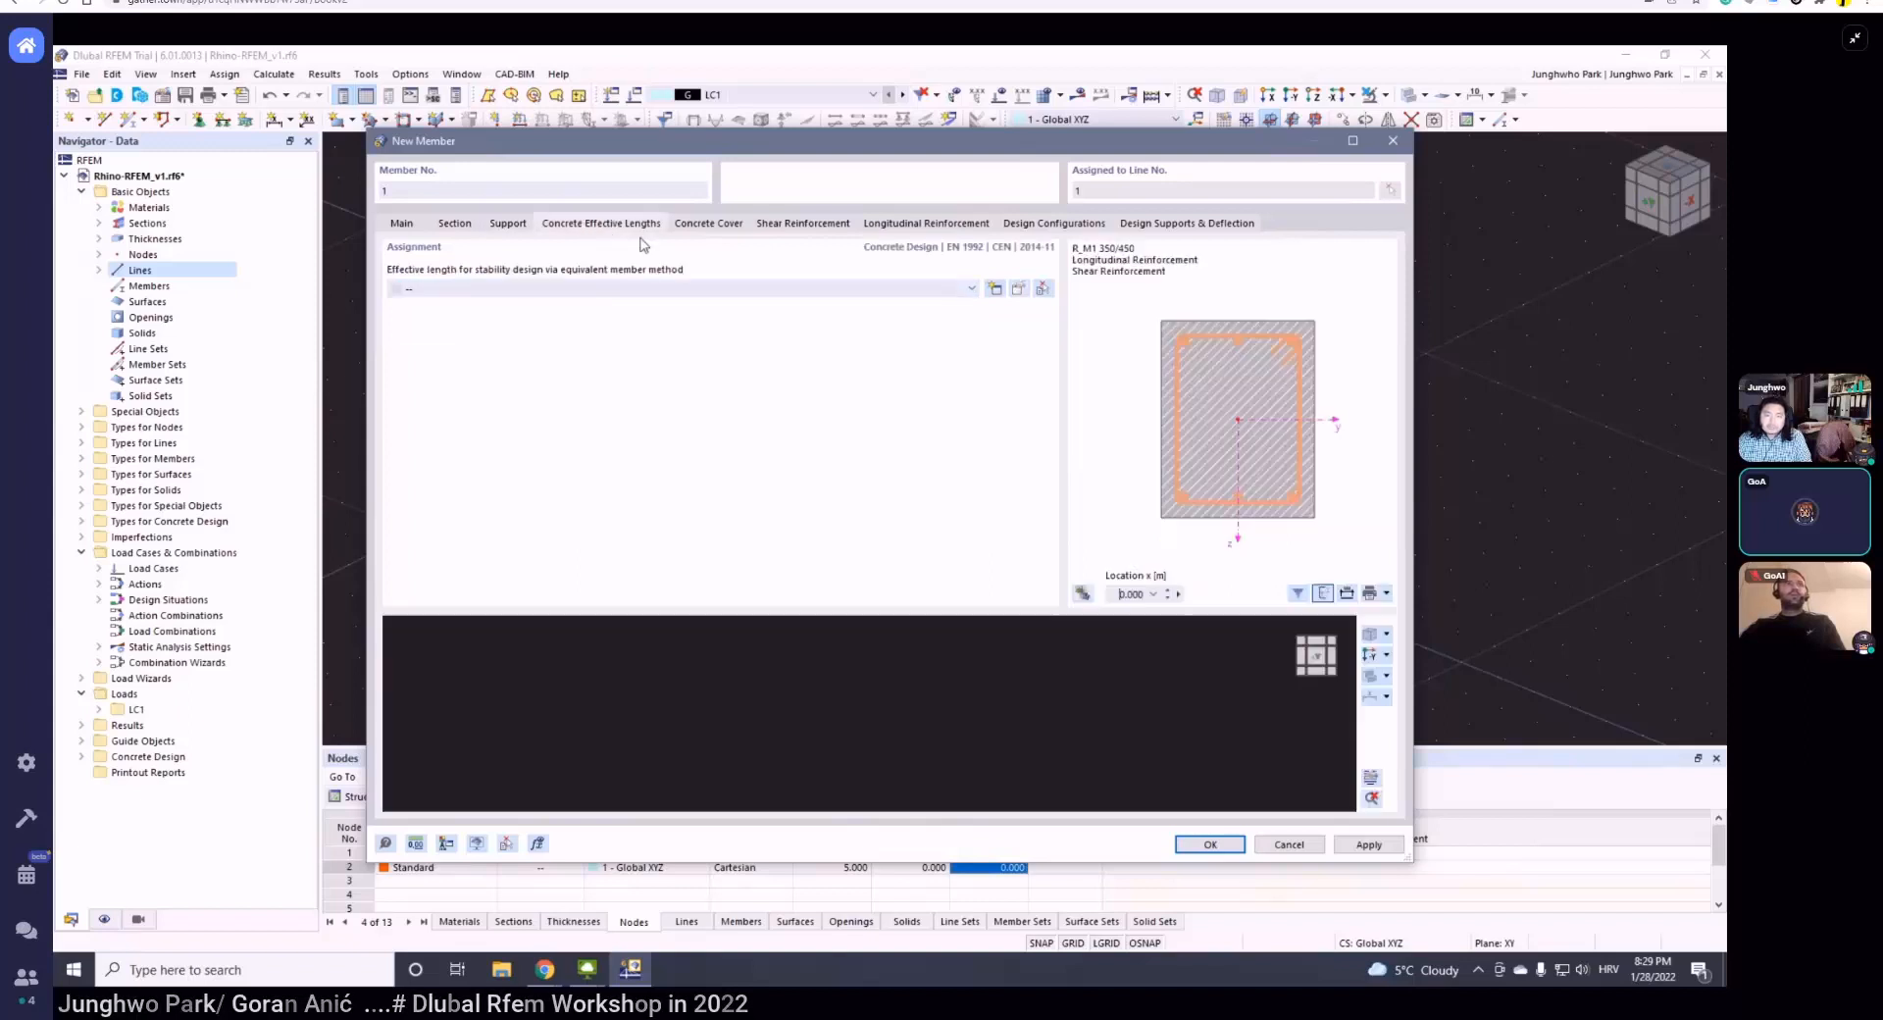
- Examine the member's concrete cover options, including the user-defined cover and the available concrete durability classes
left_click(706, 224)
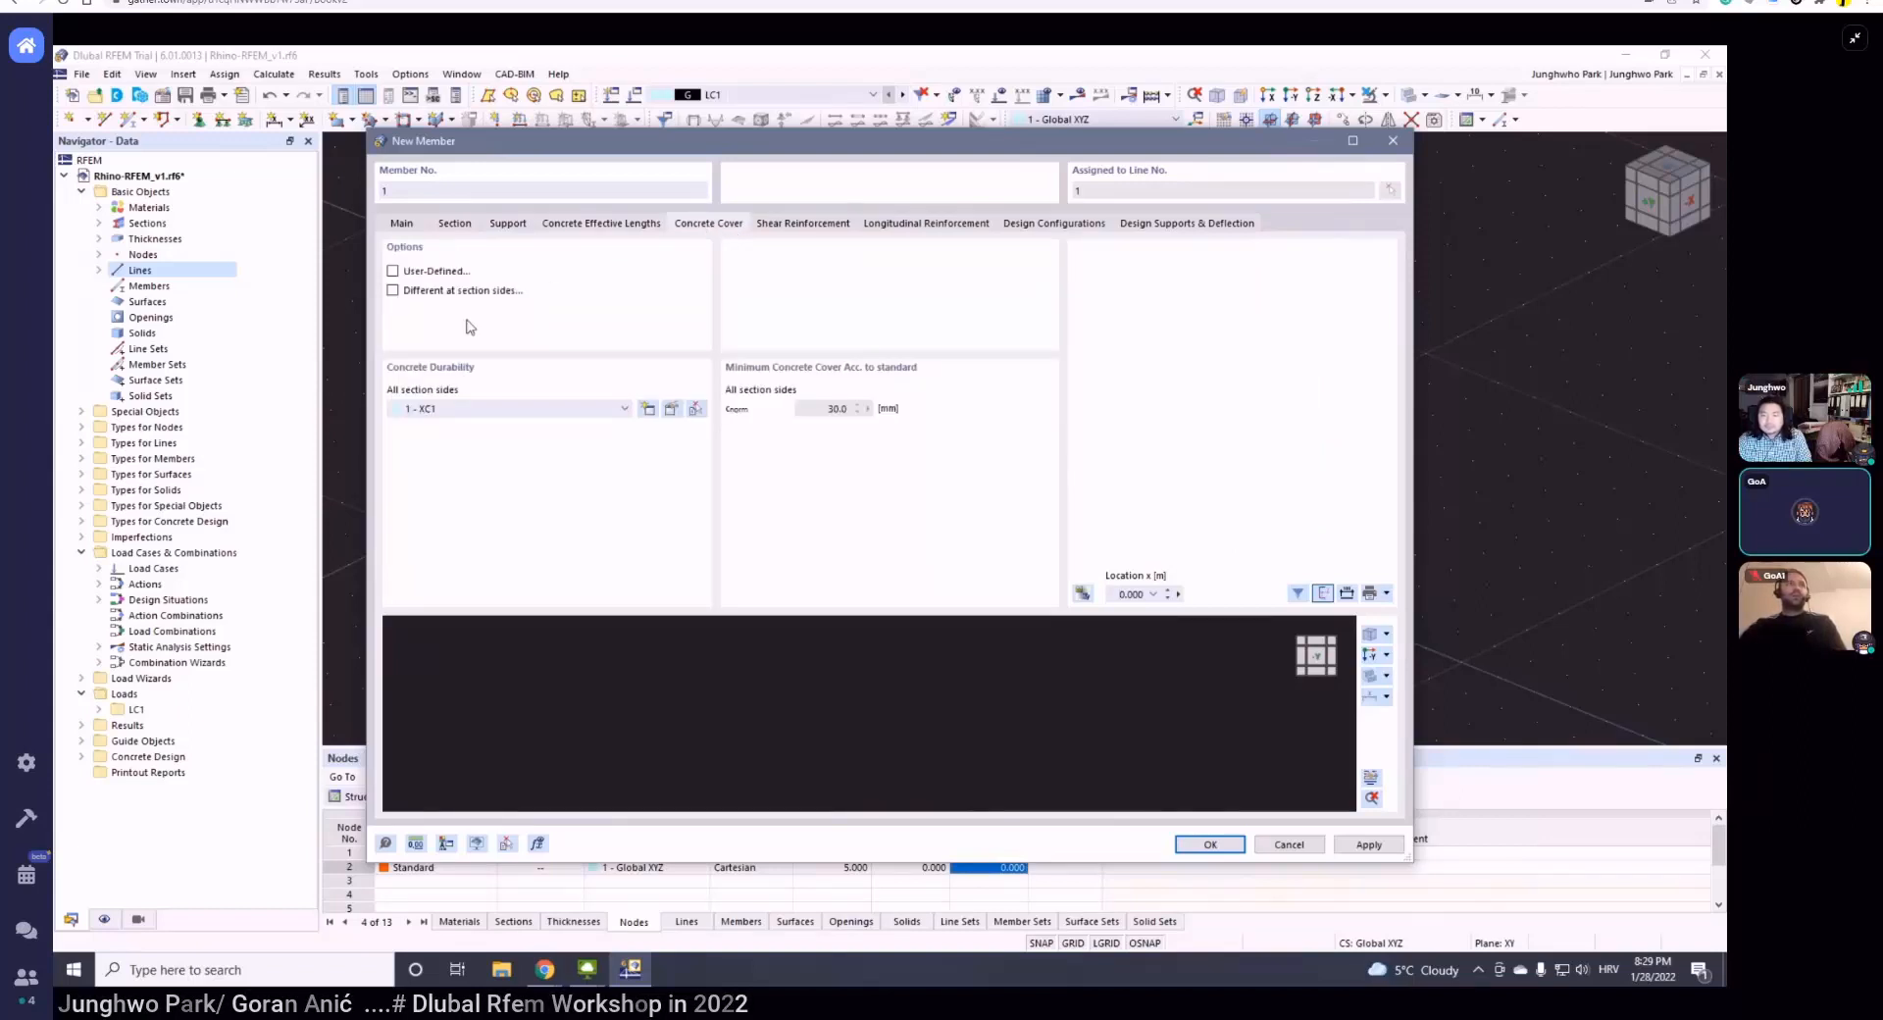
left_click(498, 413)
left_click(499, 412)
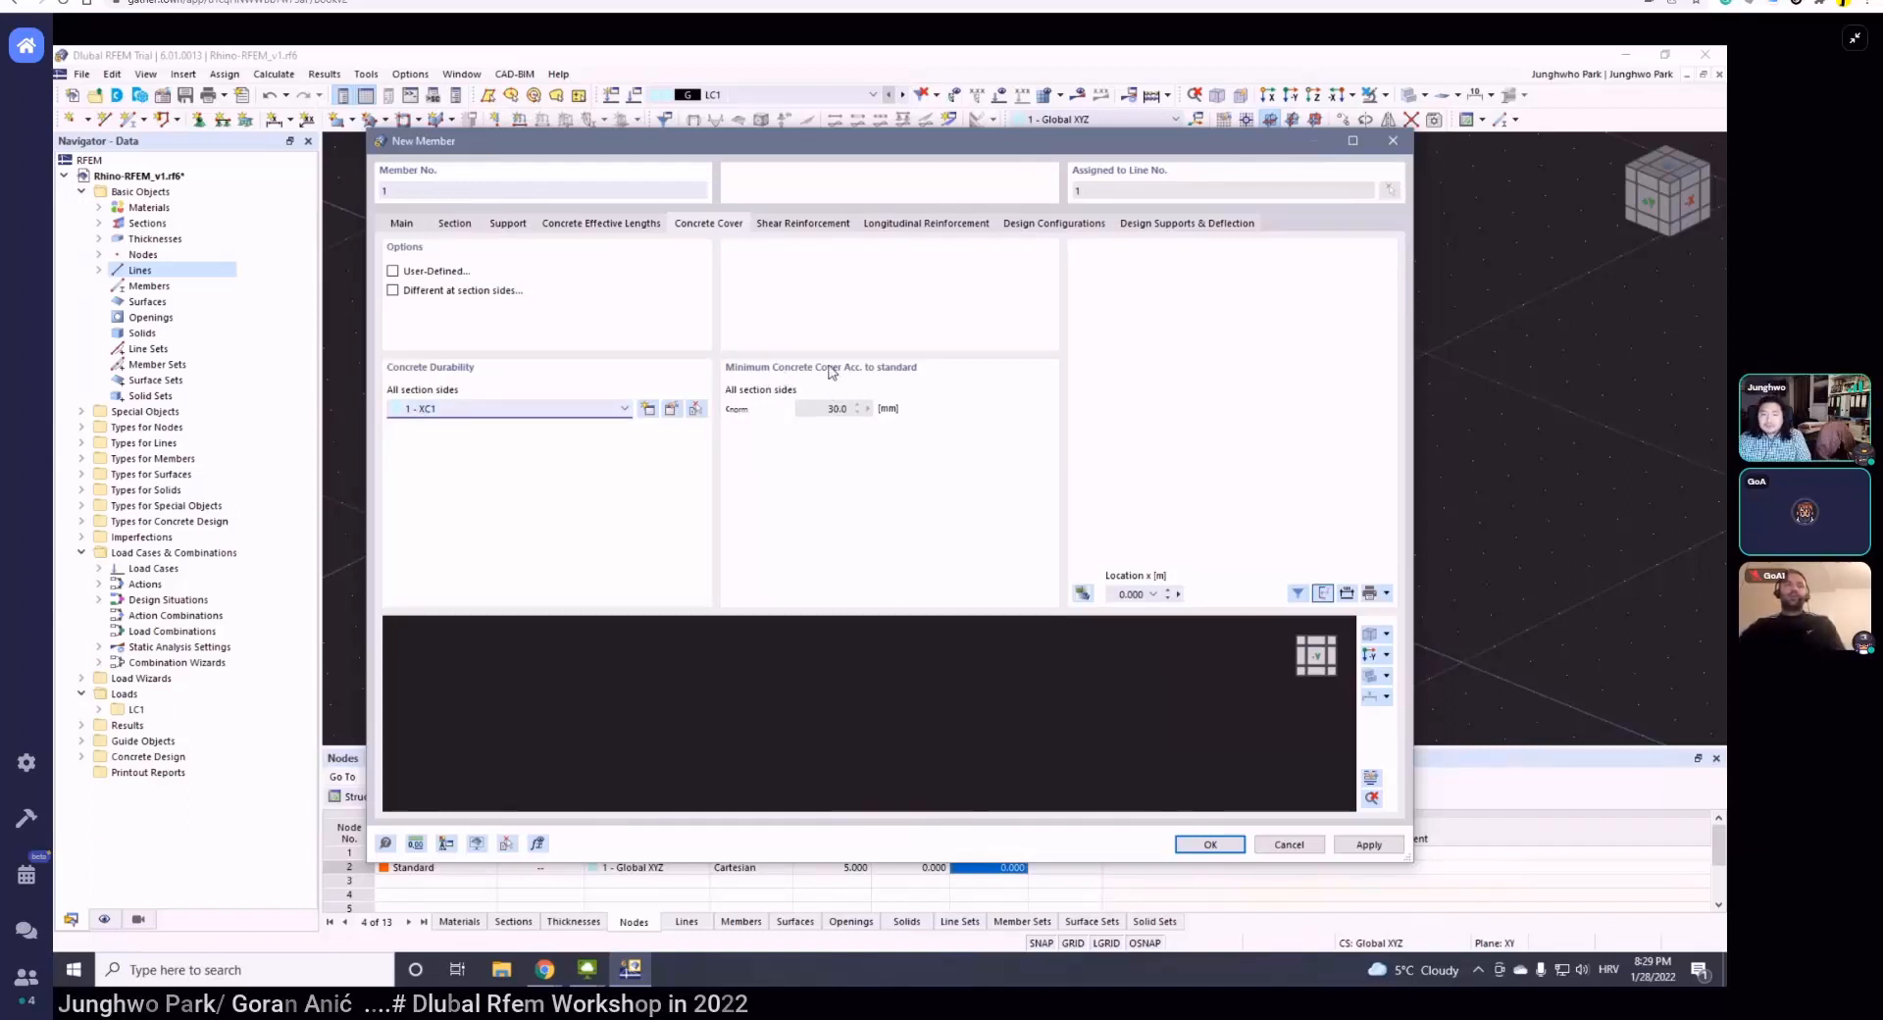
left_click(418, 271)
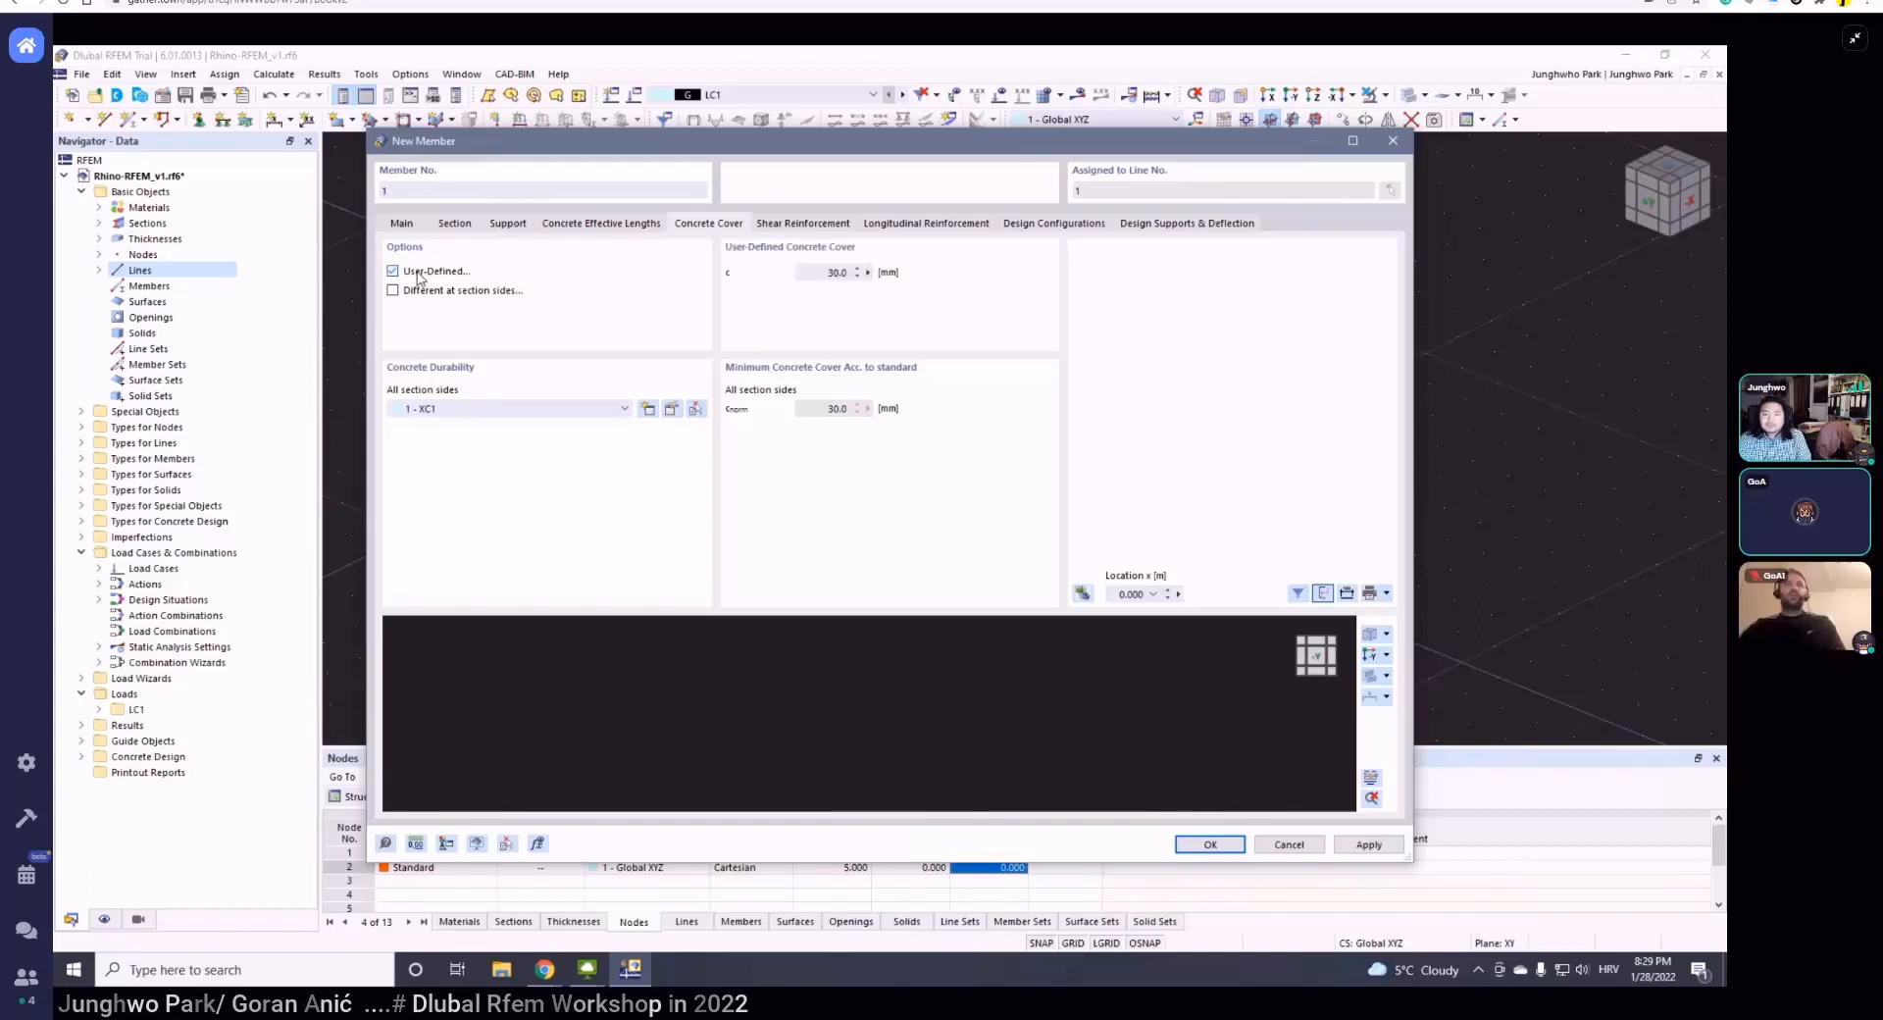
left_click(422, 272)
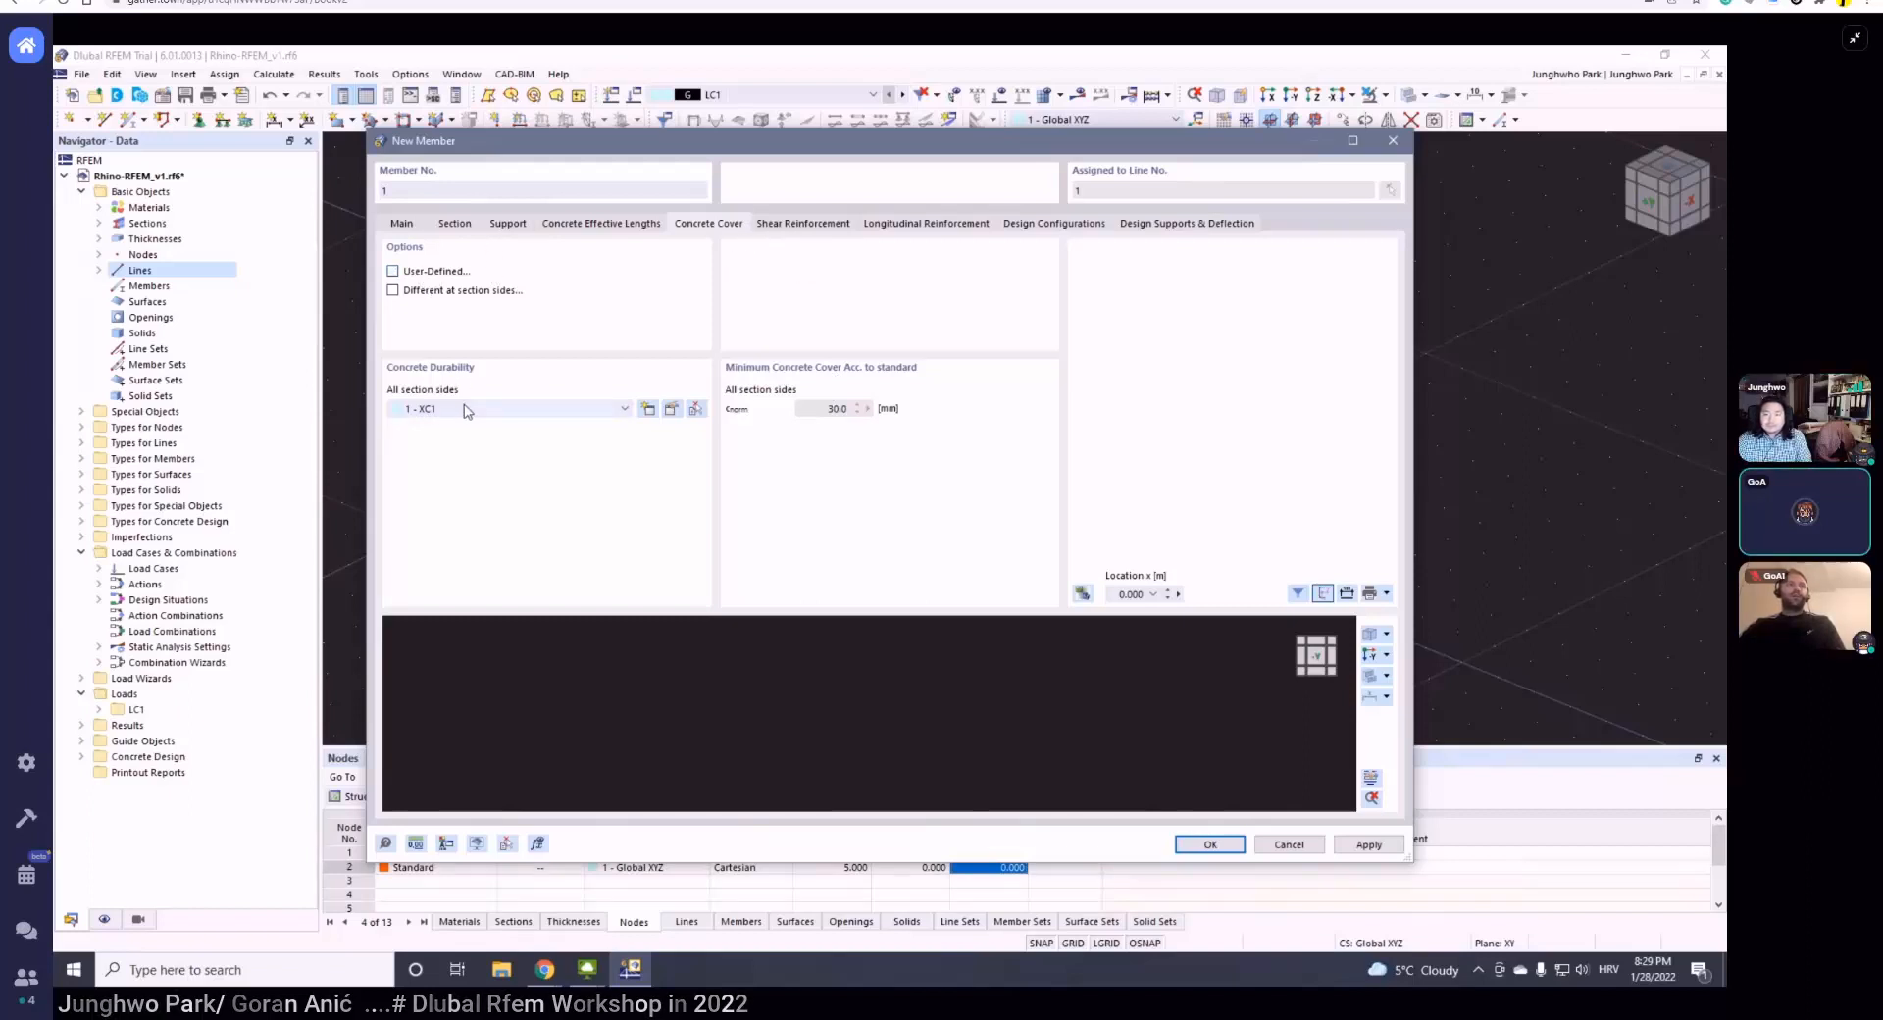
left_click(471, 409)
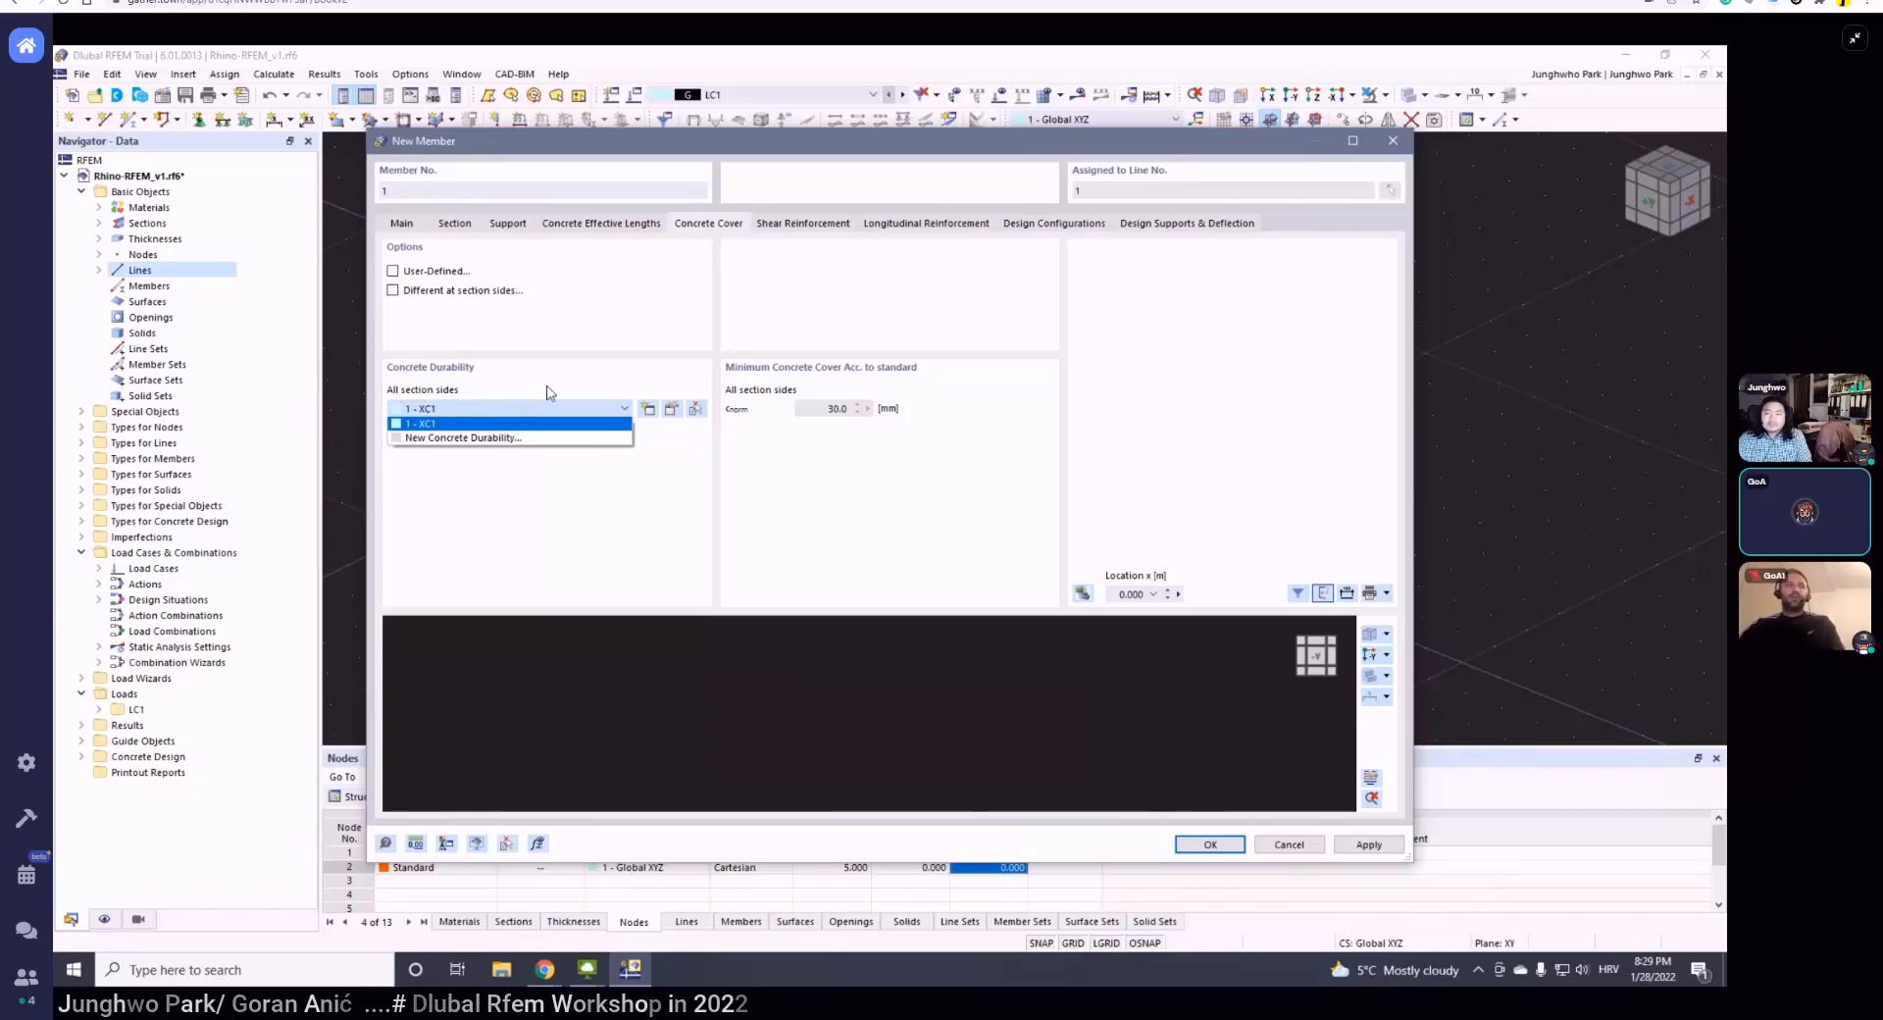
left_click(659, 443)
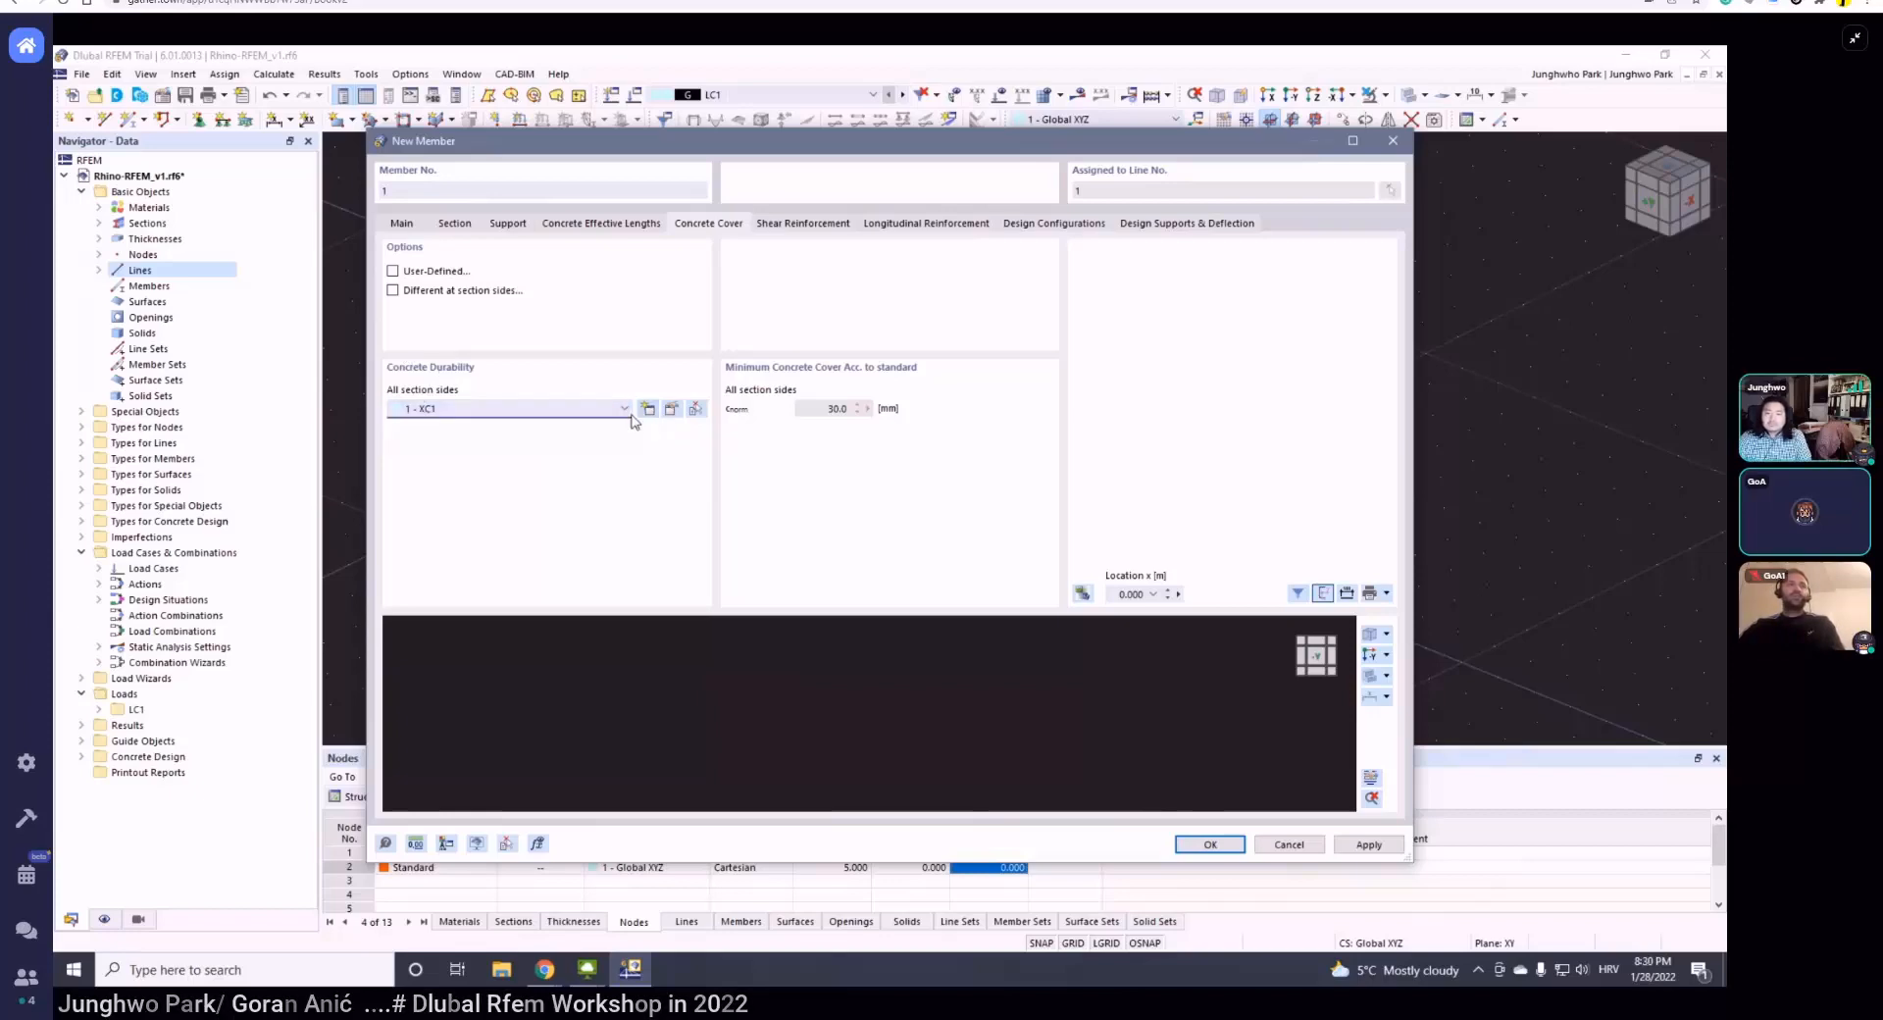
- Review the carbonation exposure classes offered for a new concrete durability, and leave without creating one
left_click(587, 412)
left_click(569, 439)
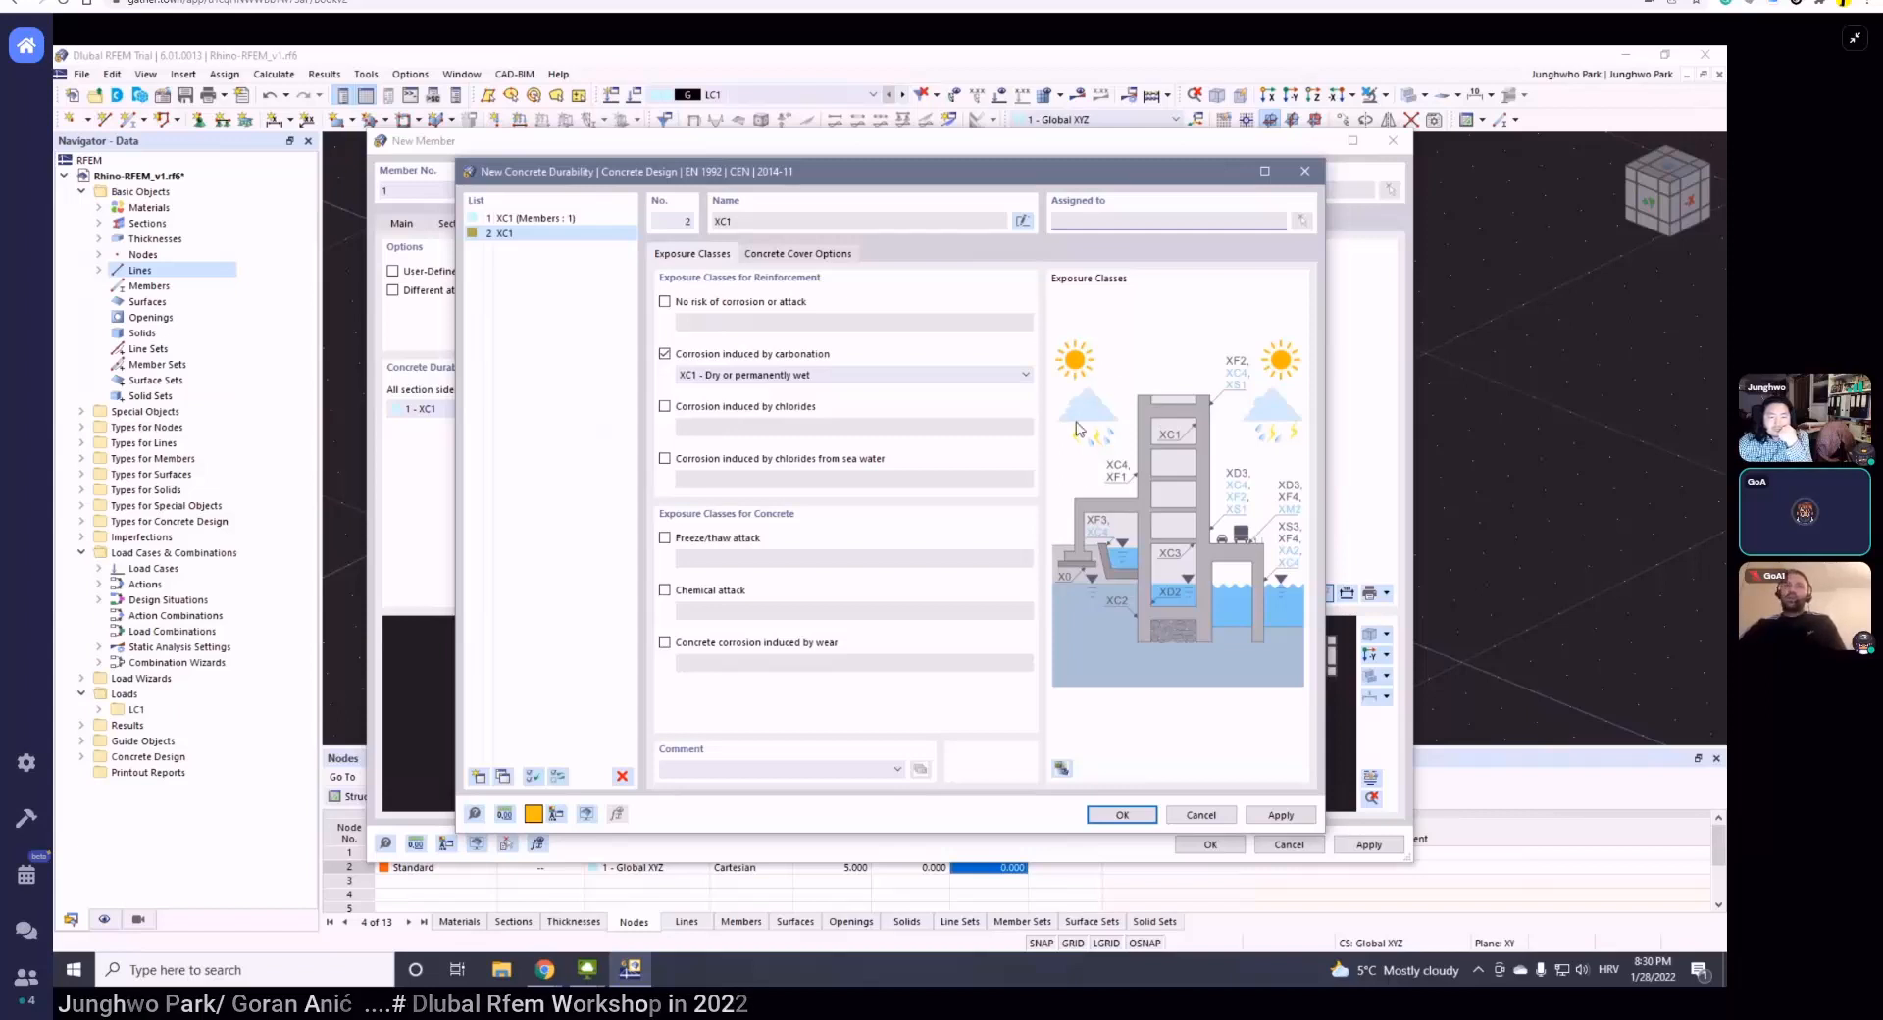
left_click(751, 374)
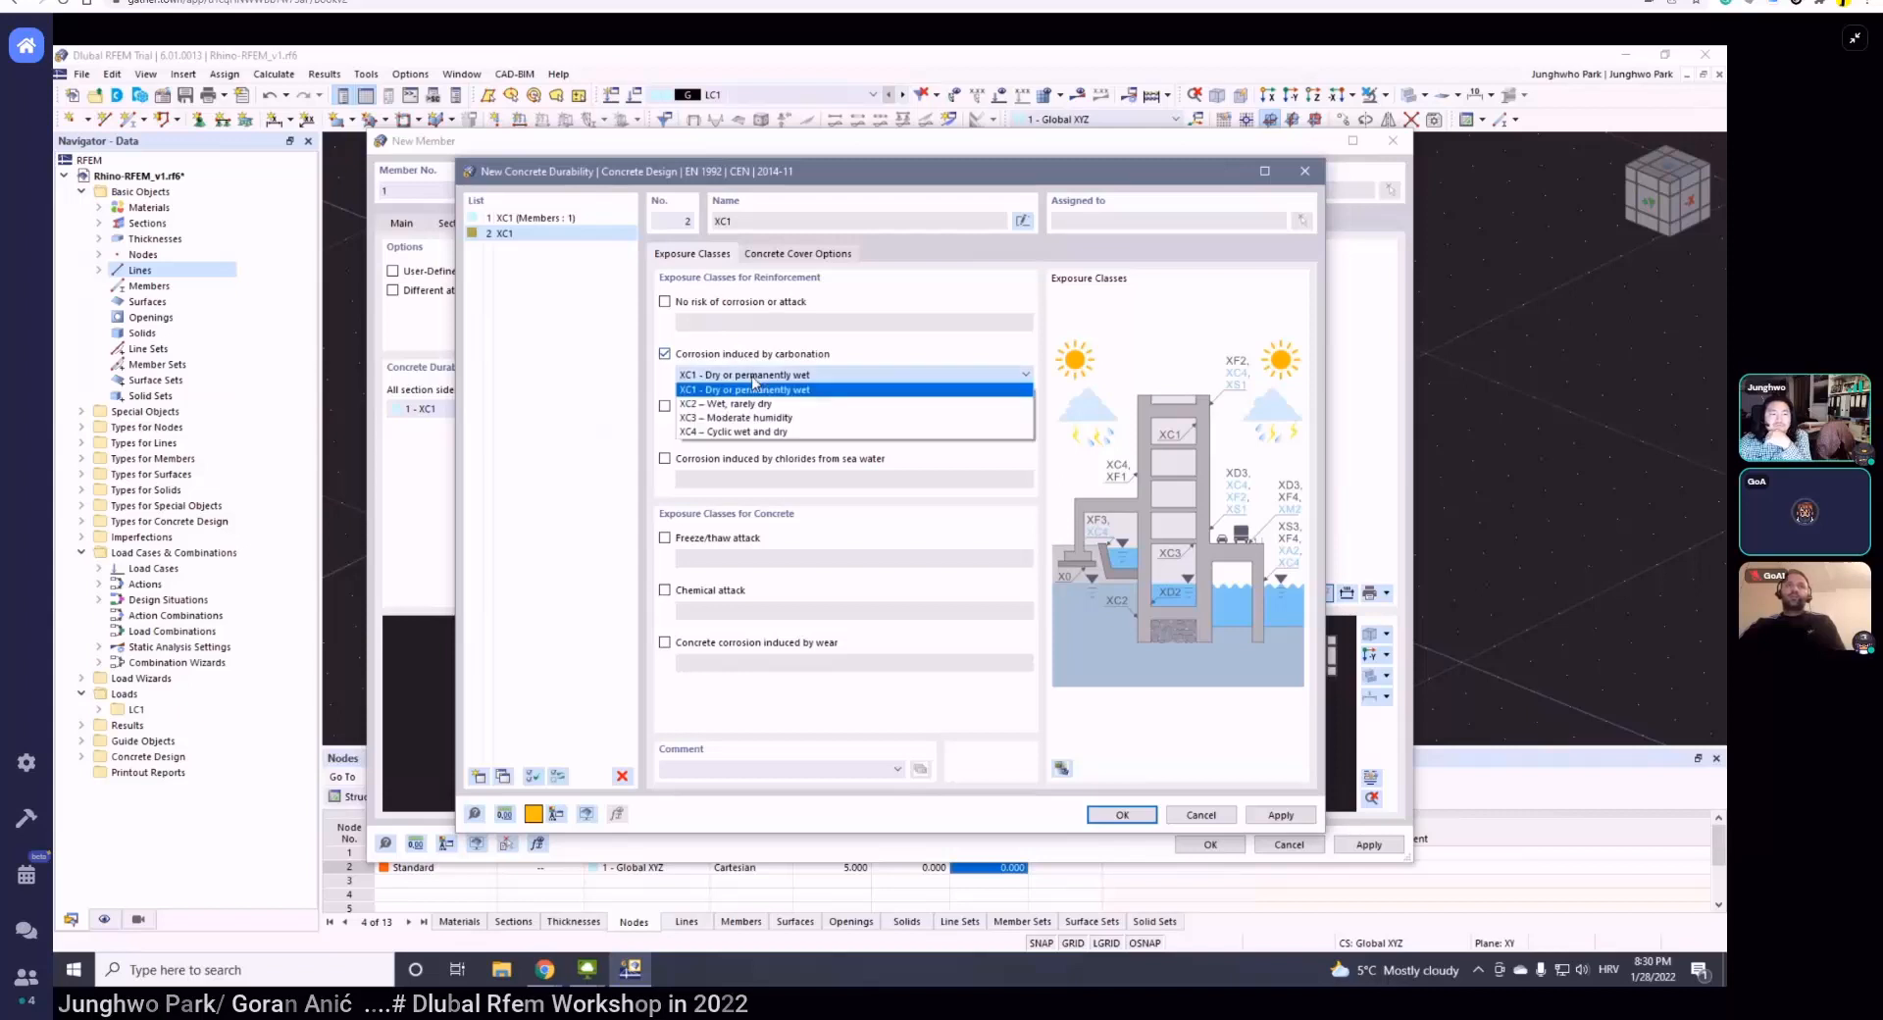
left_click(753, 375)
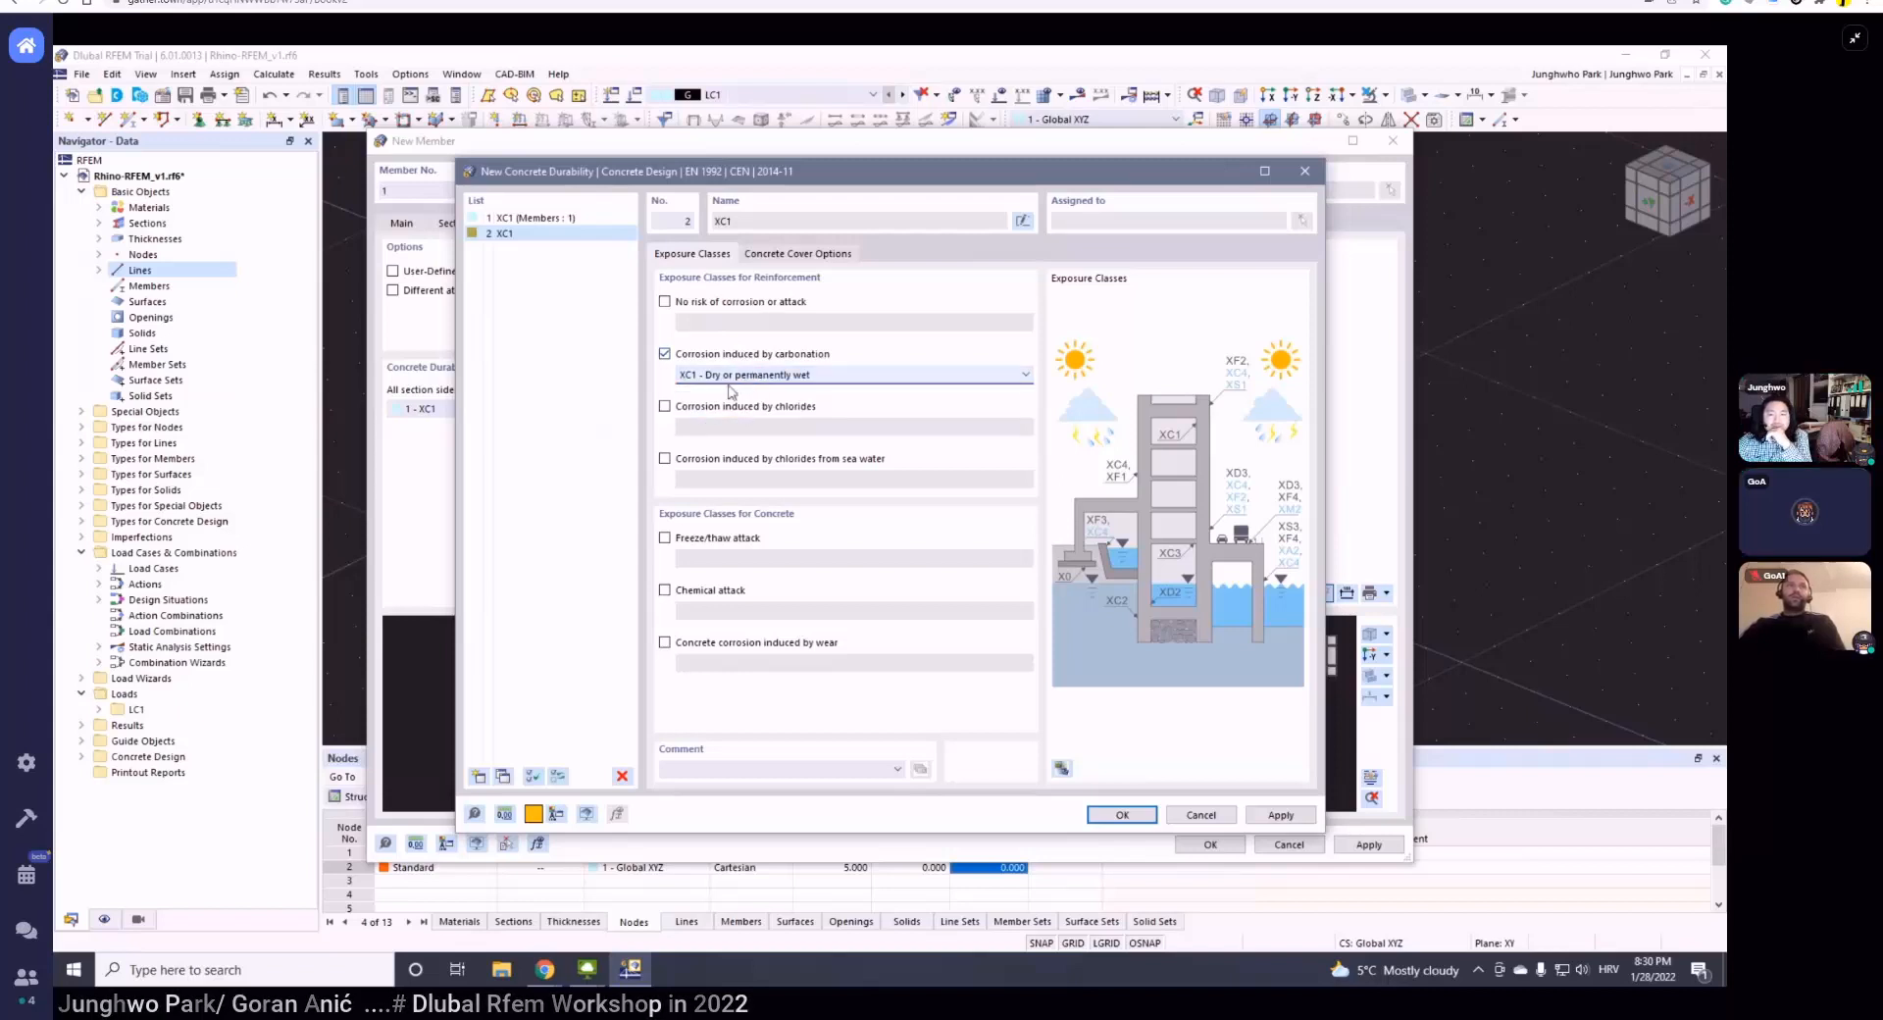
left_click(826, 375)
left_click(826, 388)
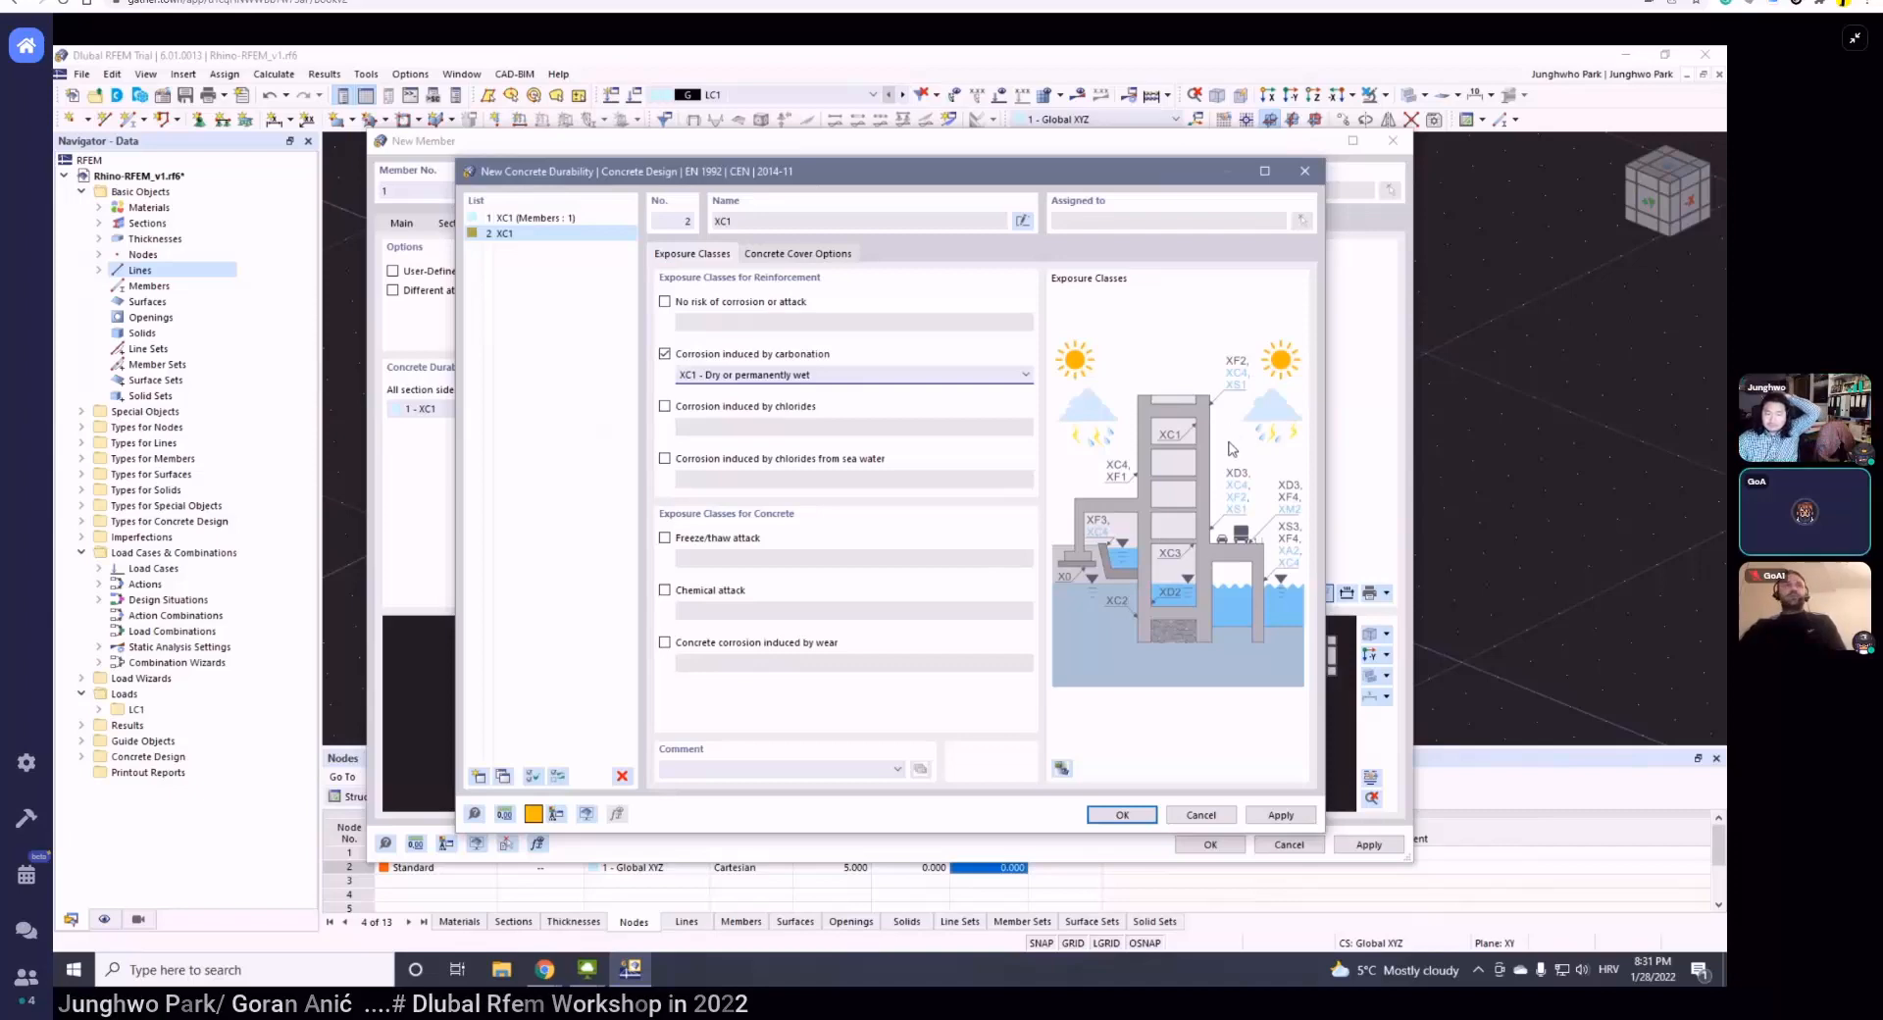
left_click(1210, 814)
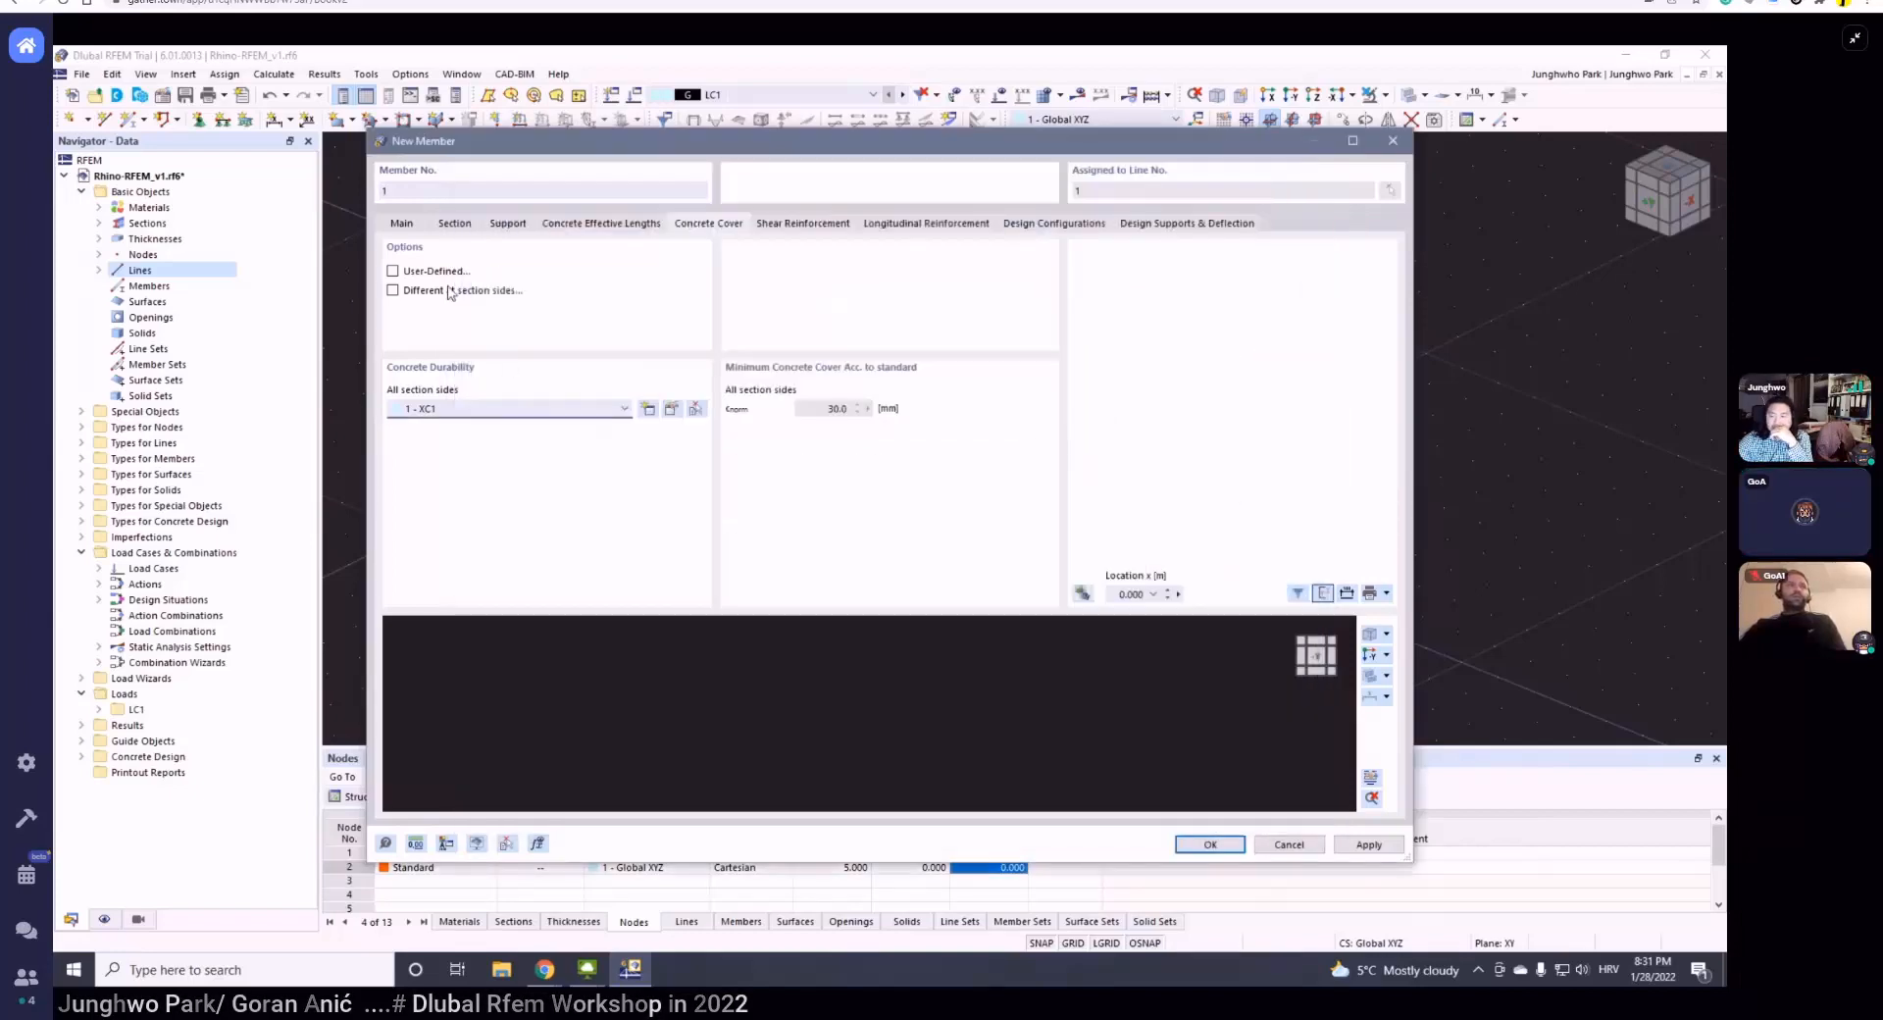
- Enable a user-defined concrete cover for the member and set it to 35 mm
left_click(431, 274)
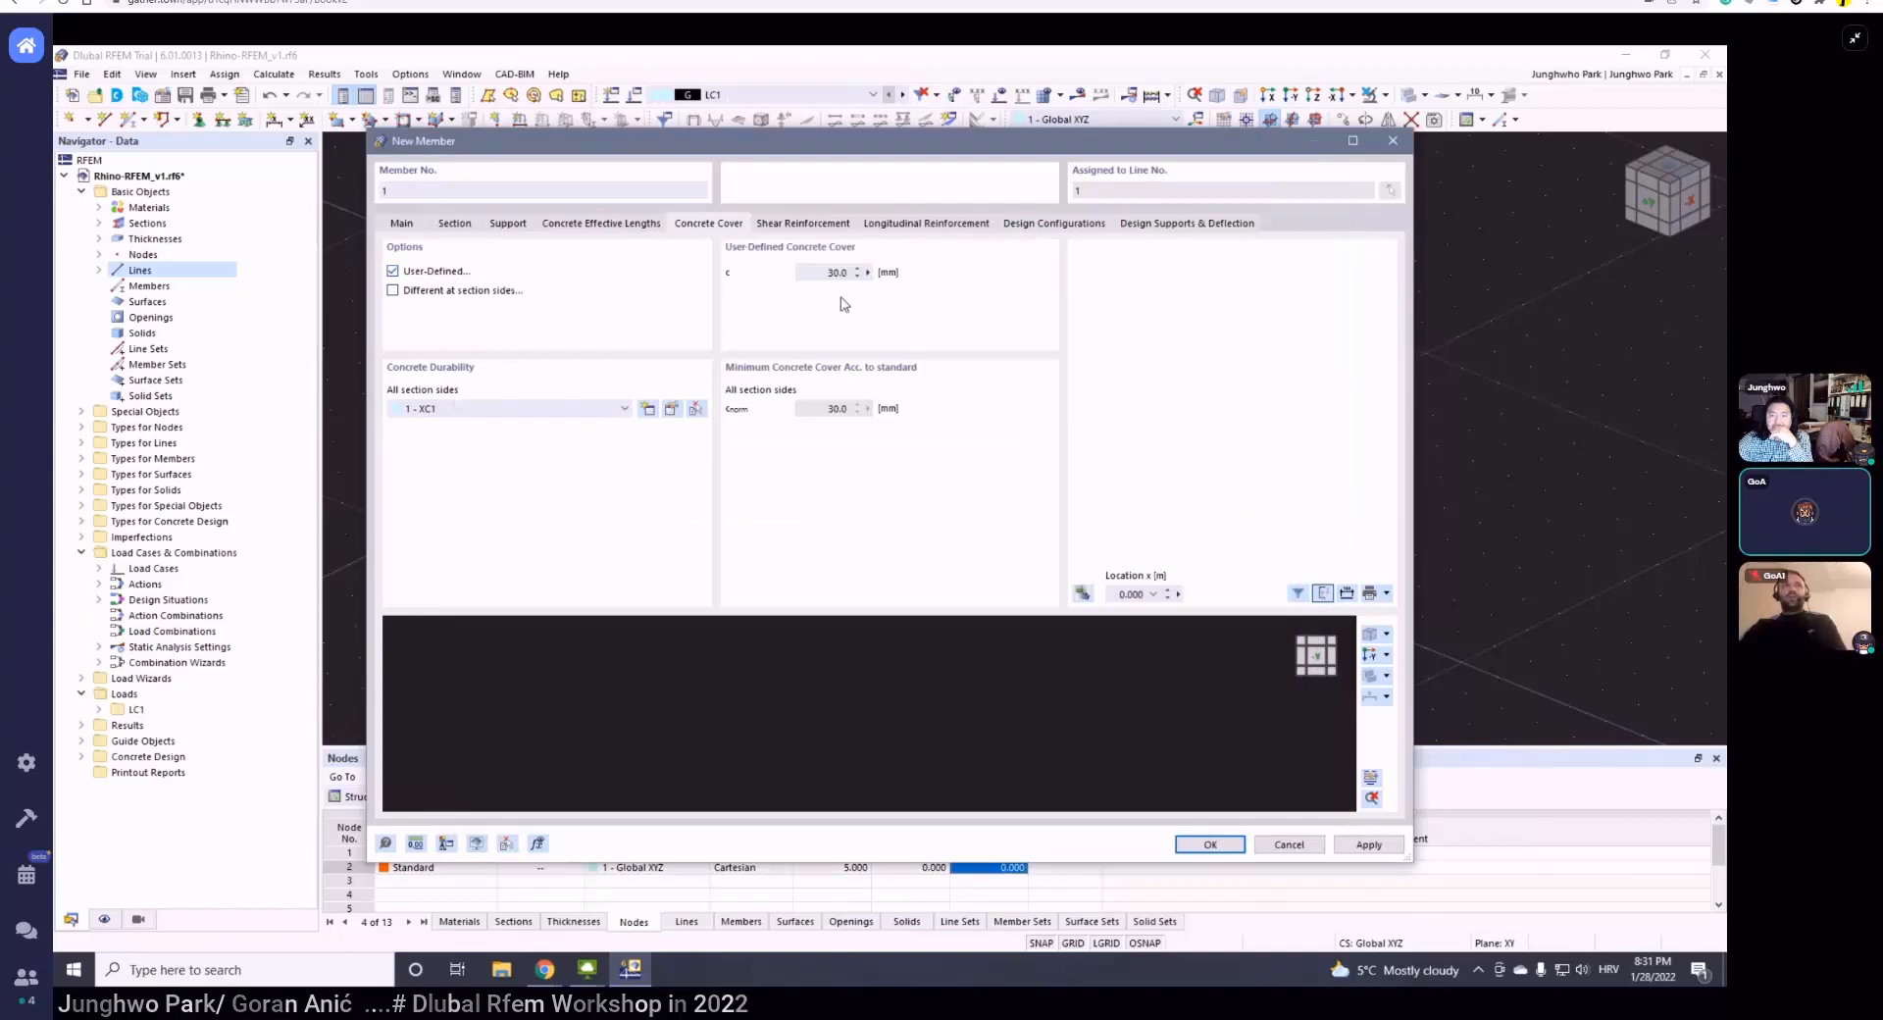
double_click(825, 272)
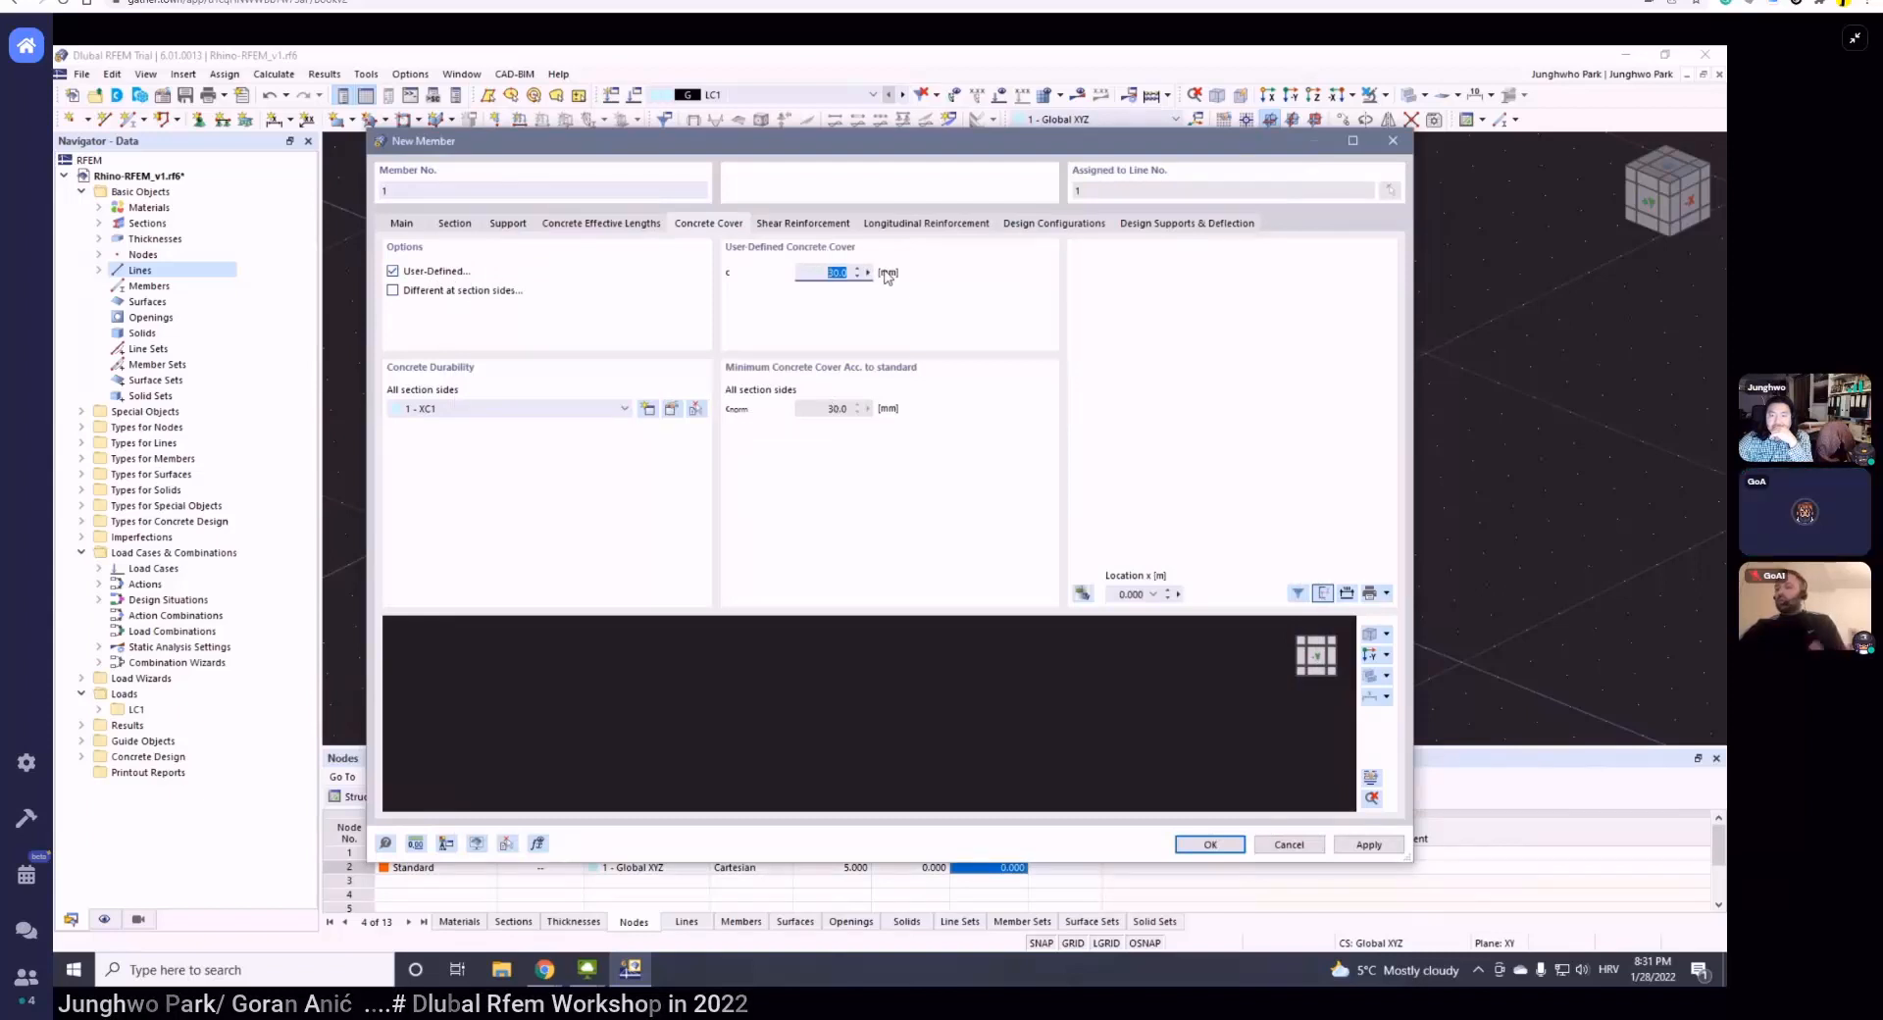
type("2")
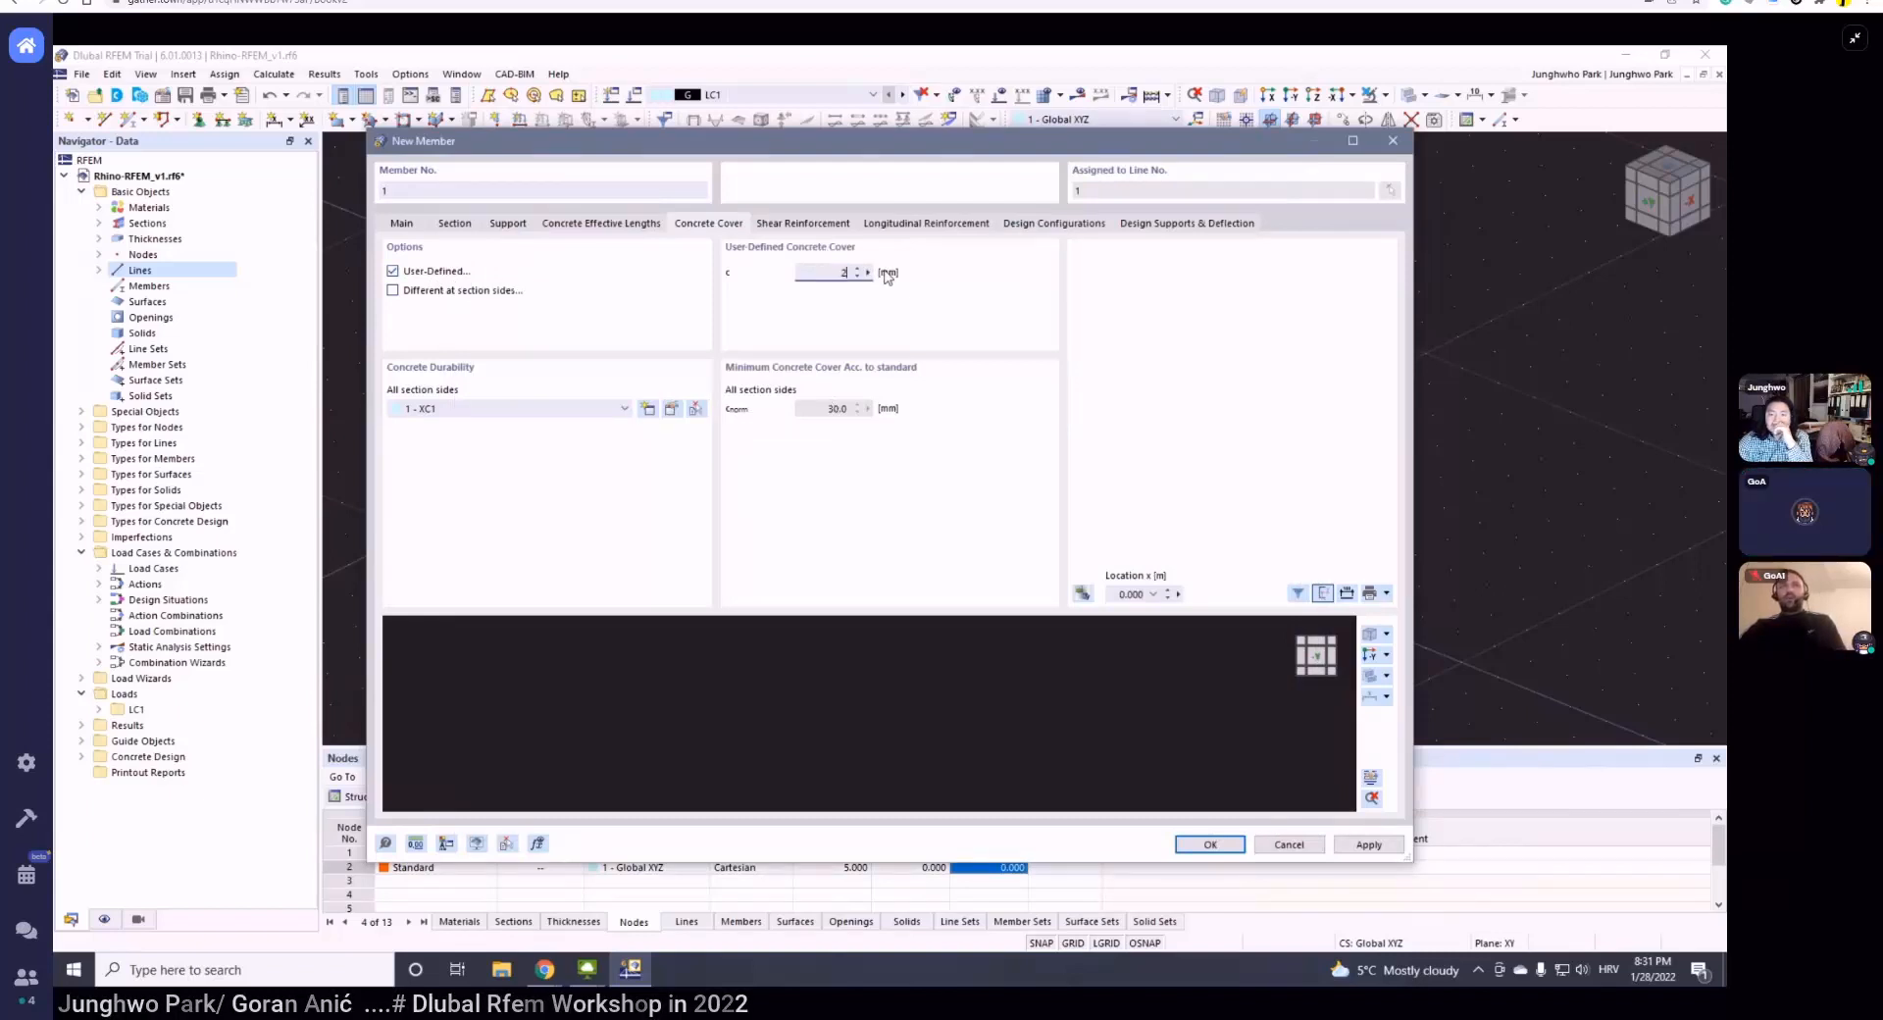
type("4")
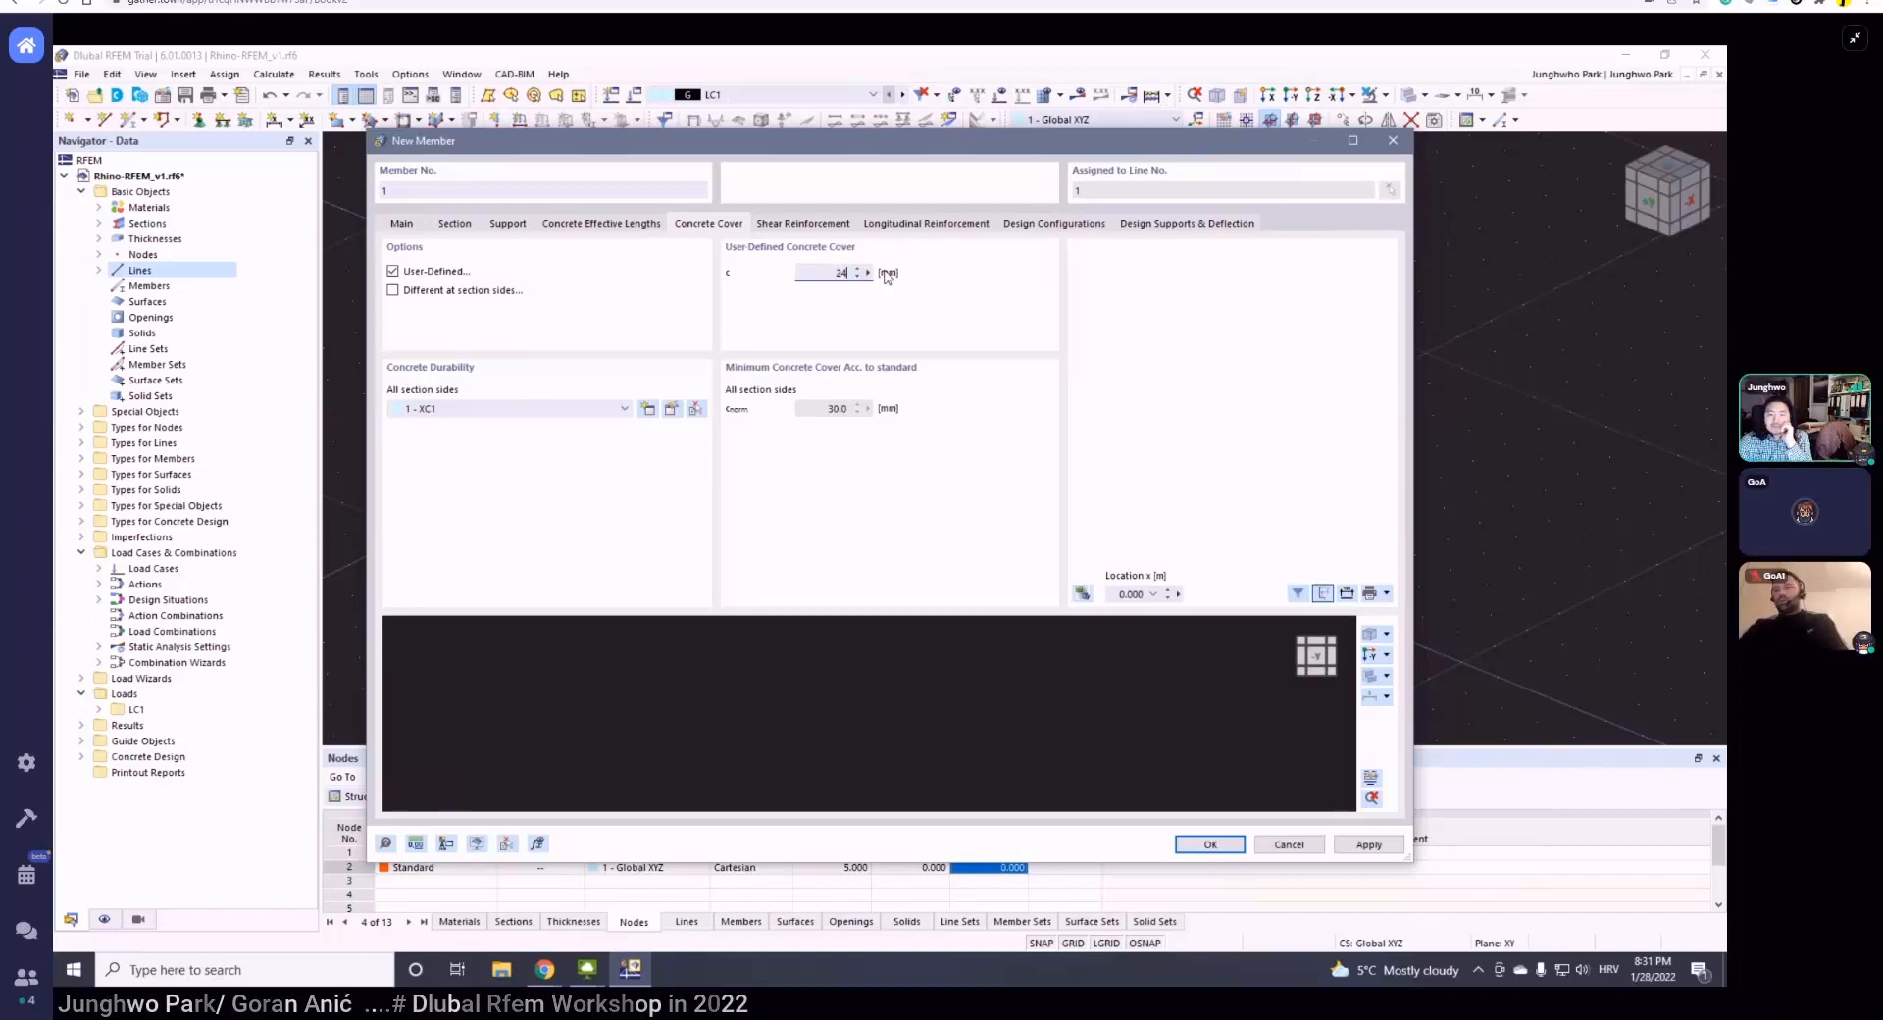
key("BackSpace")
key("BackSpace")
type("35")
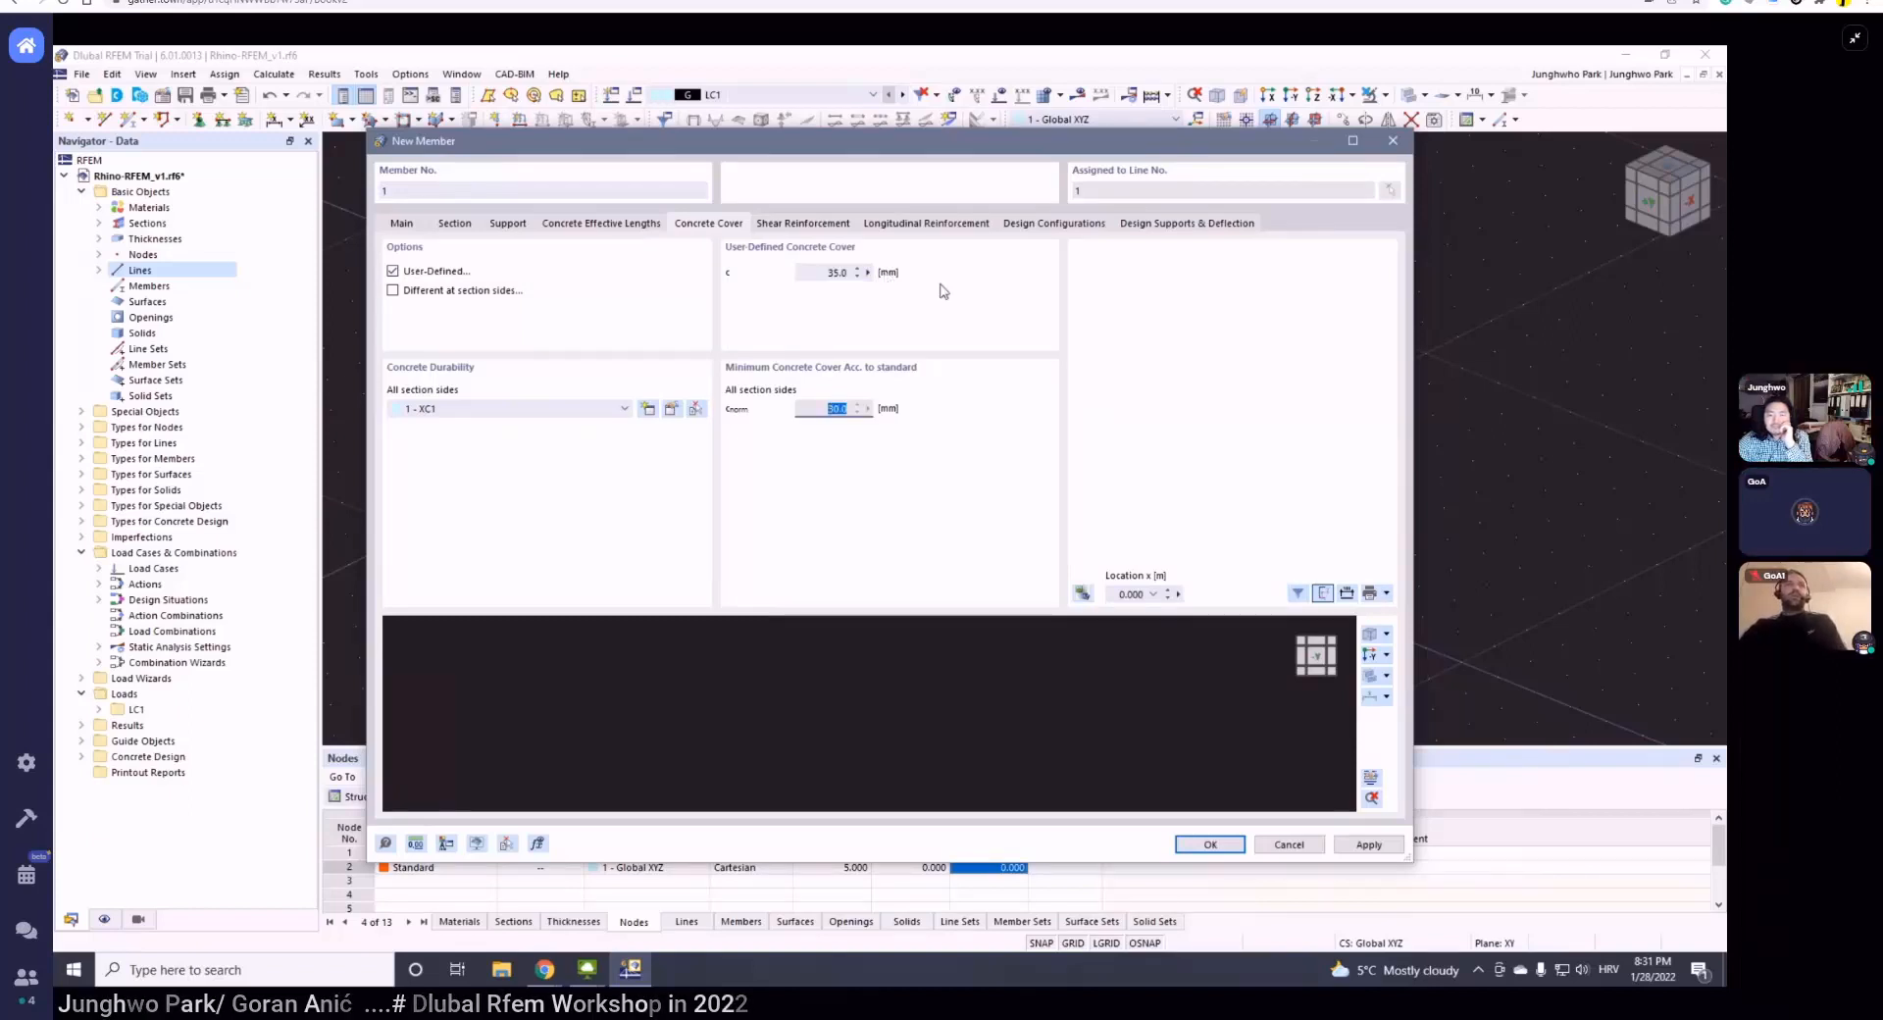
- Examine the member's shear reinforcement and longitudinal reinforcement parameters, including stirrup and rebar types, materials, bar diameters and span locations
left_click(814, 224)
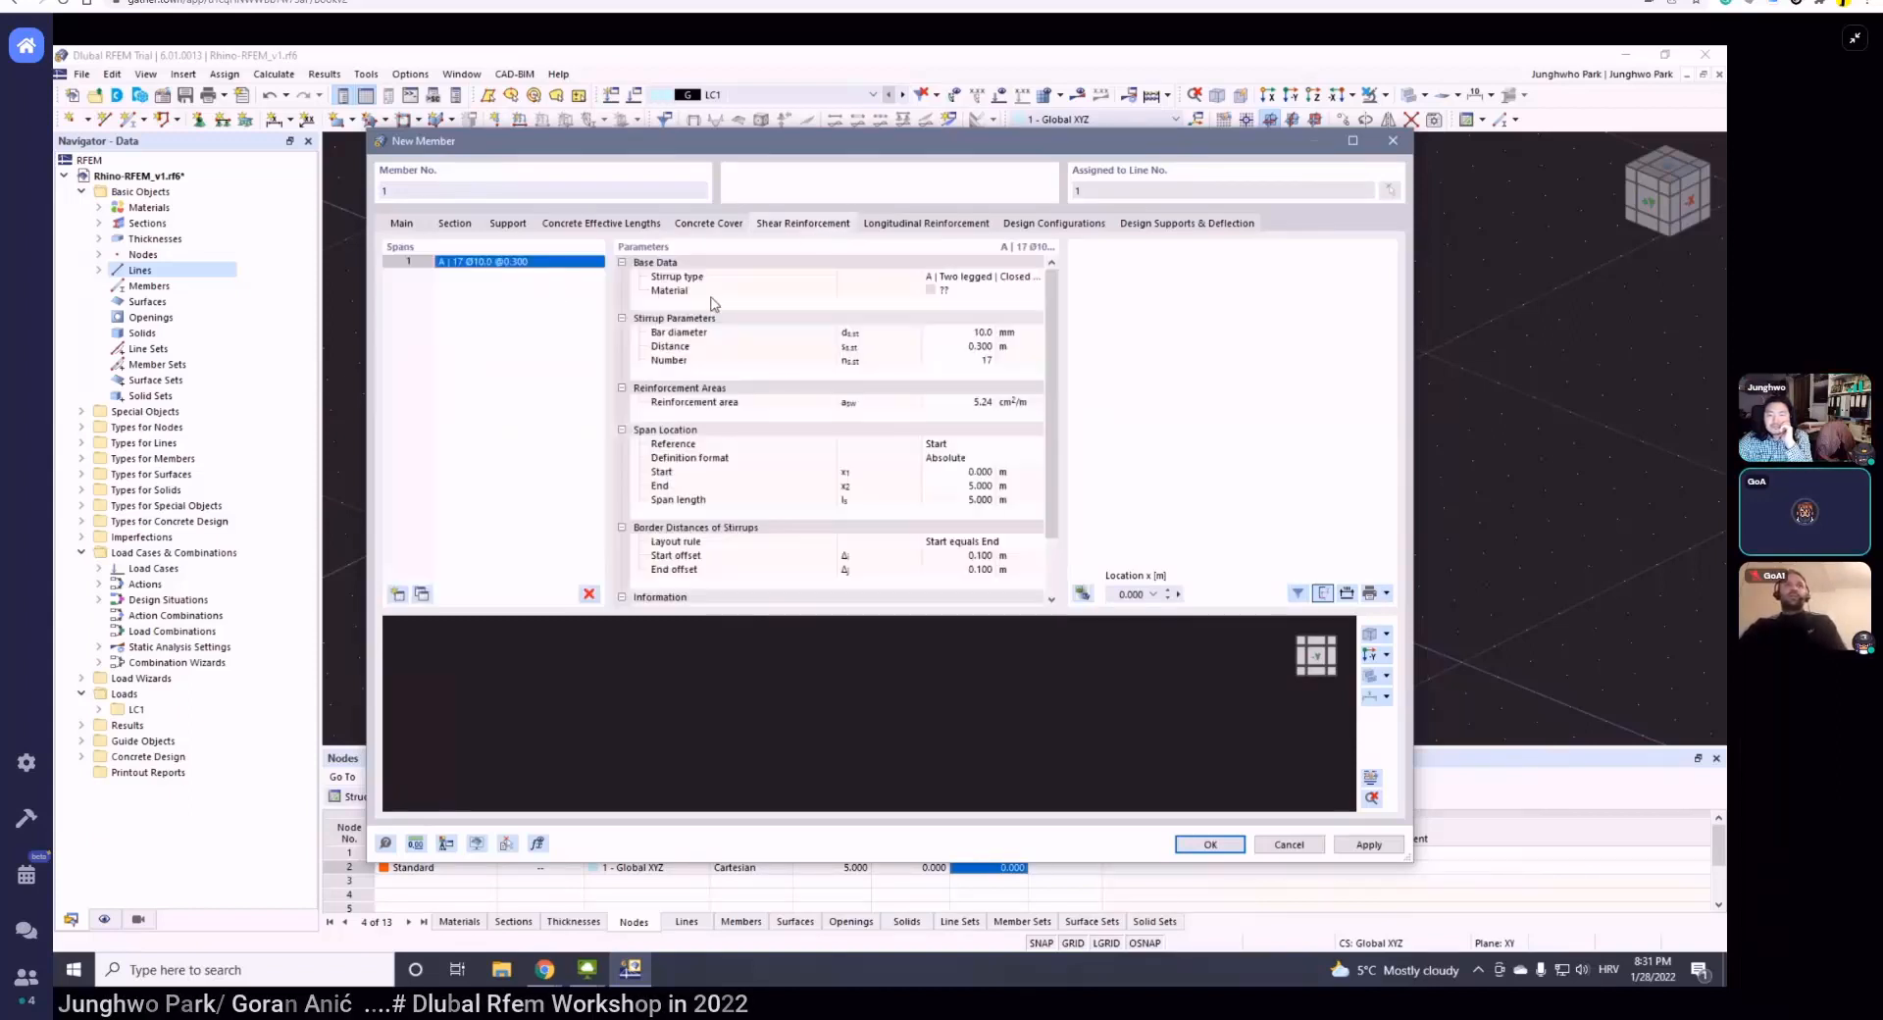
scroll(715, 314, "down", 1)
scroll(722, 335, "up", 1)
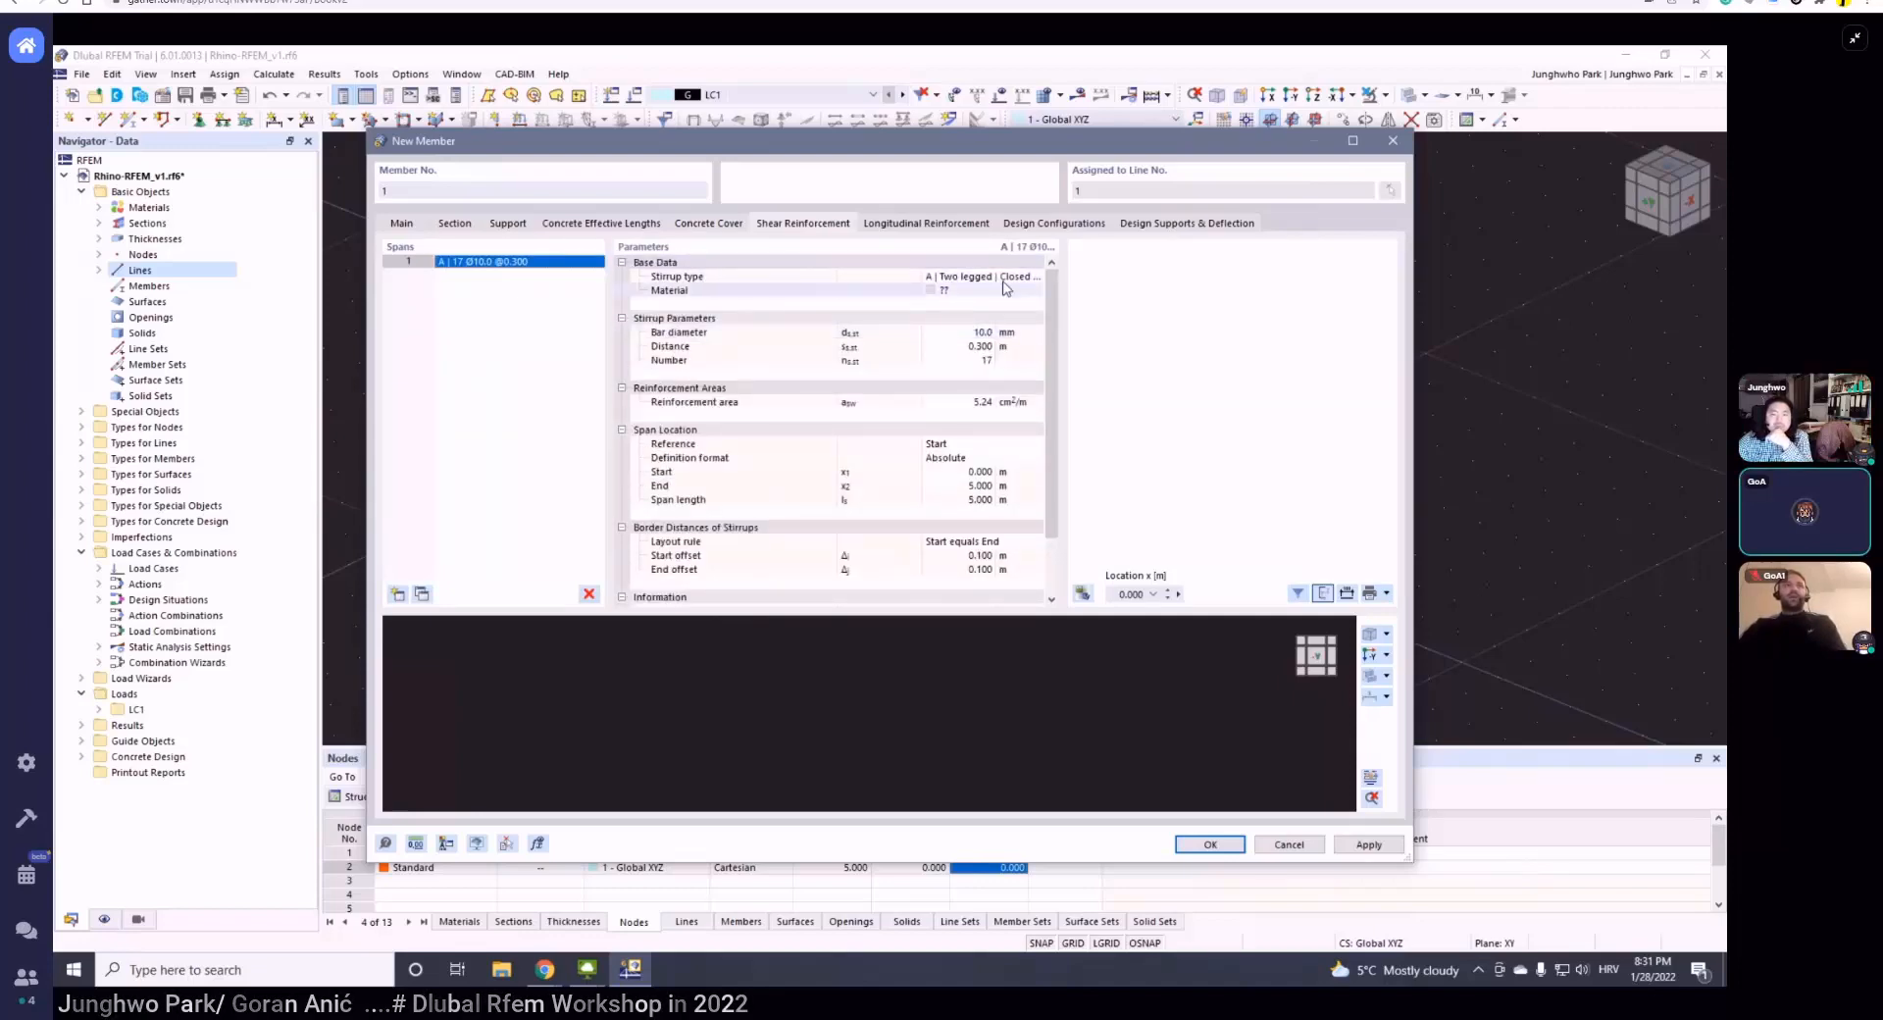
scroll(855, 284, "down", 1)
scroll(735, 282, "up", 1)
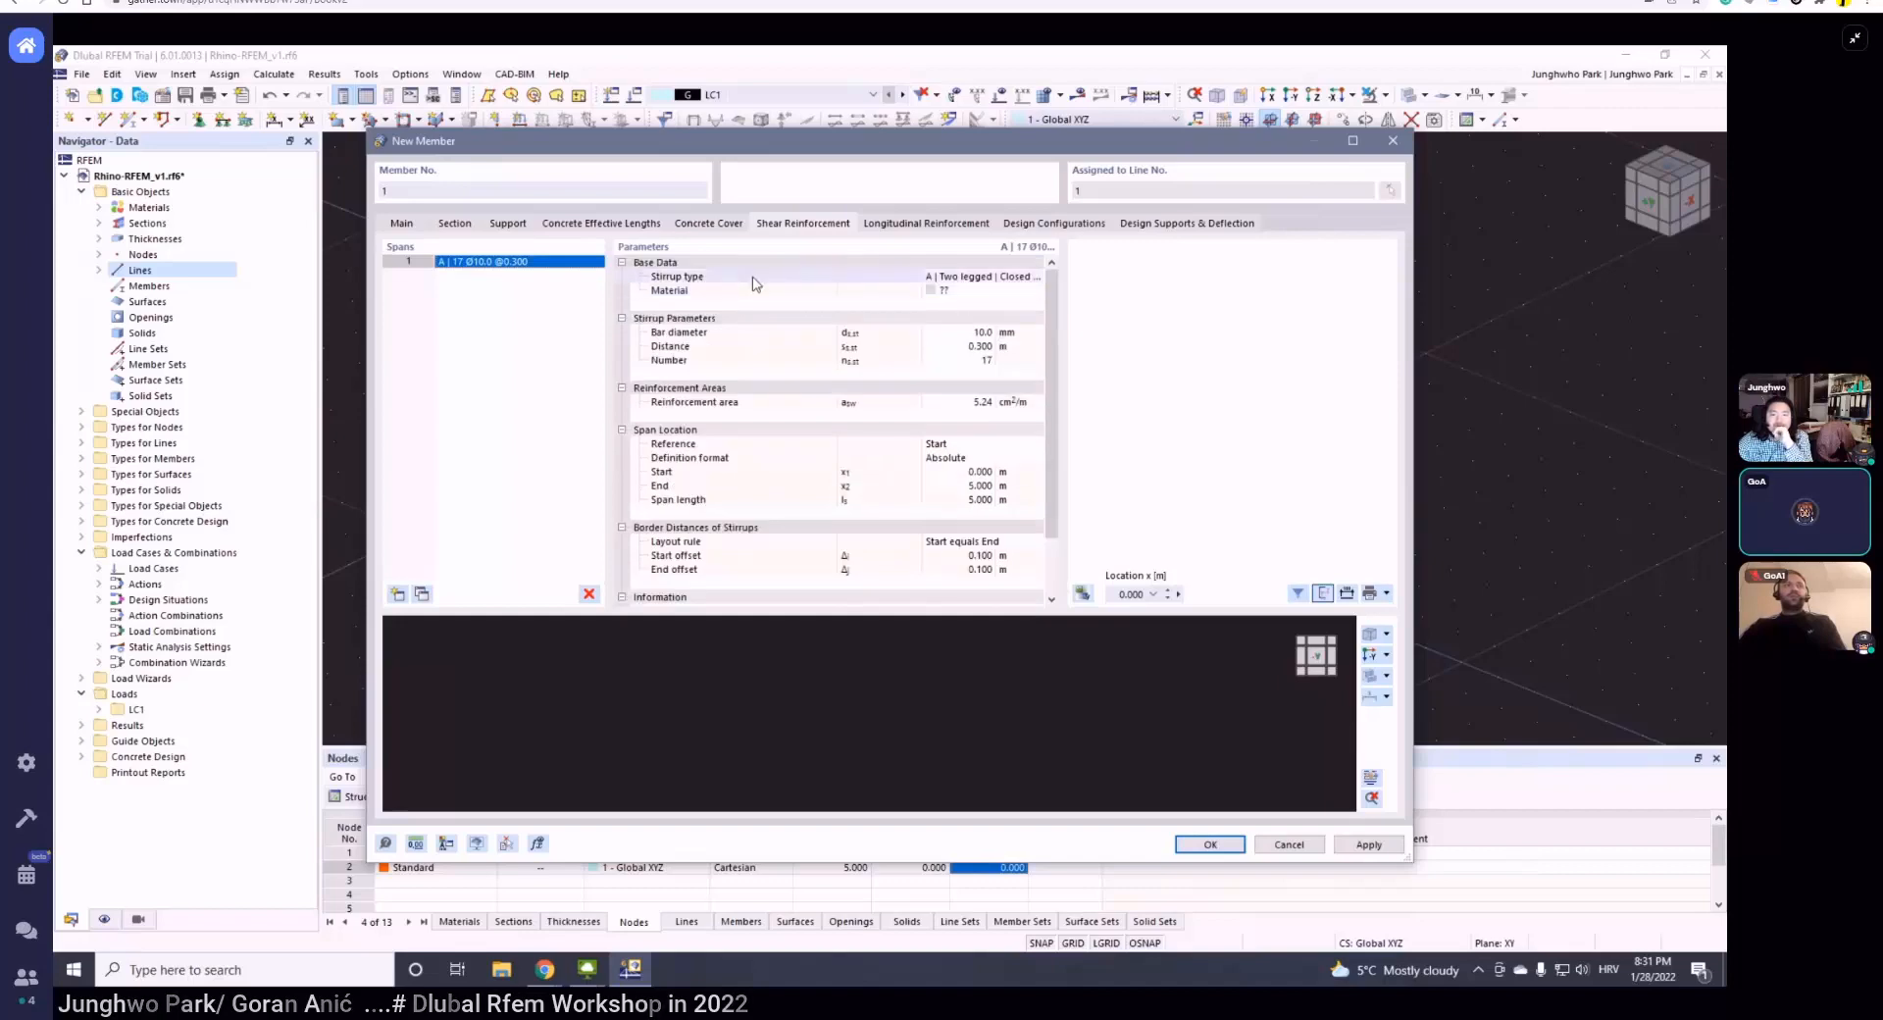
scroll(844, 303, "down", 1)
scroll(846, 305, "up", 1)
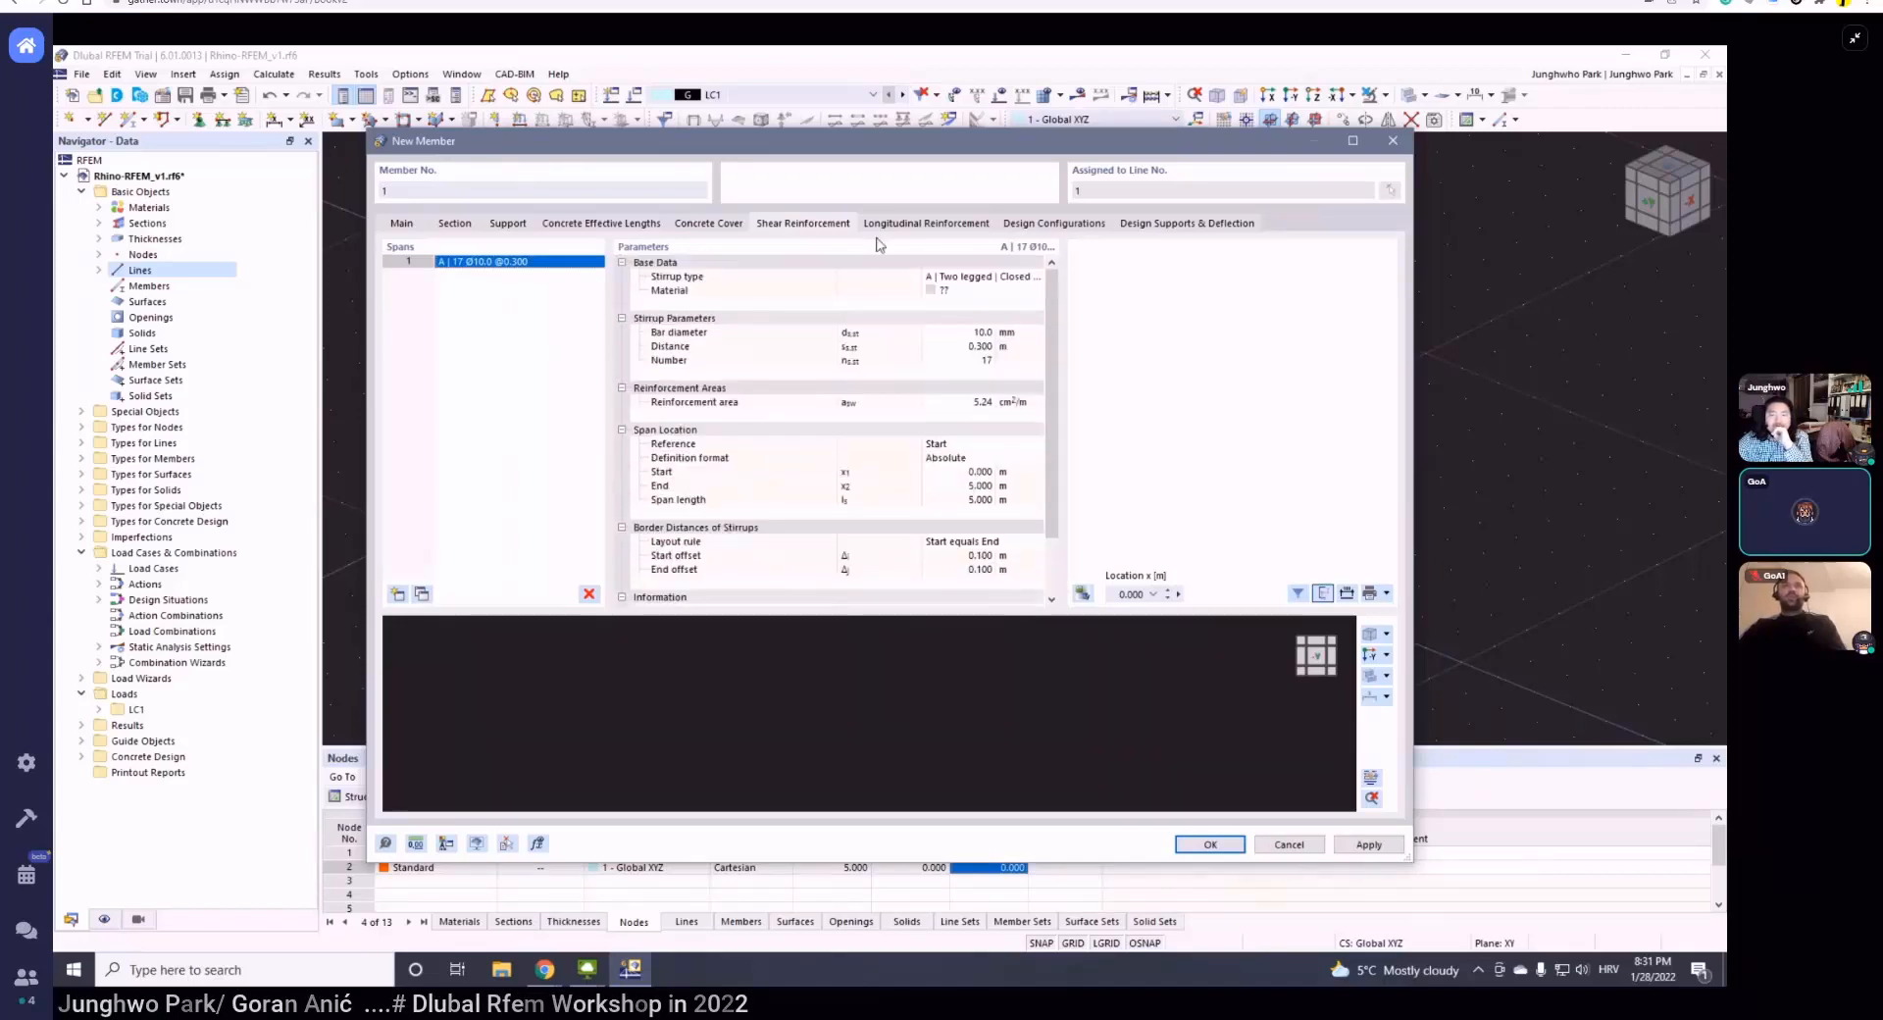
left_click(916, 228)
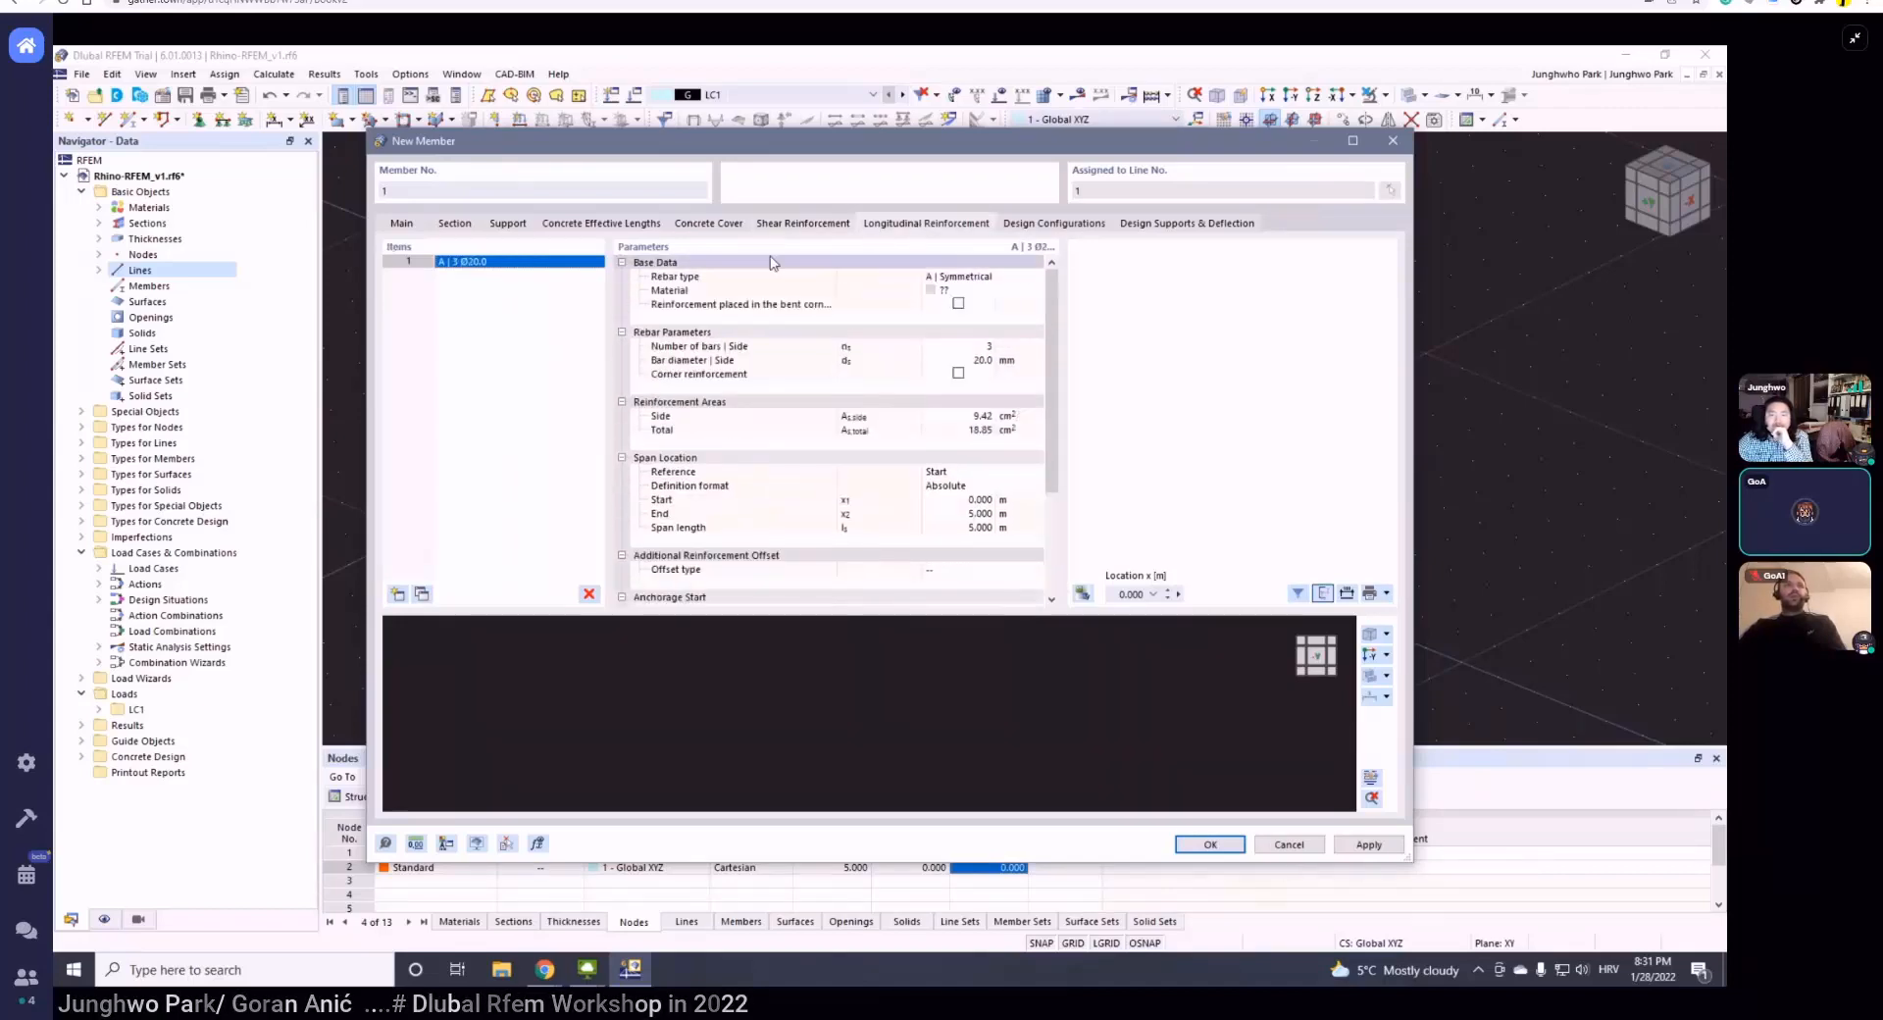
scroll(949, 277, "down", 3)
scroll(961, 272, "up", 3)
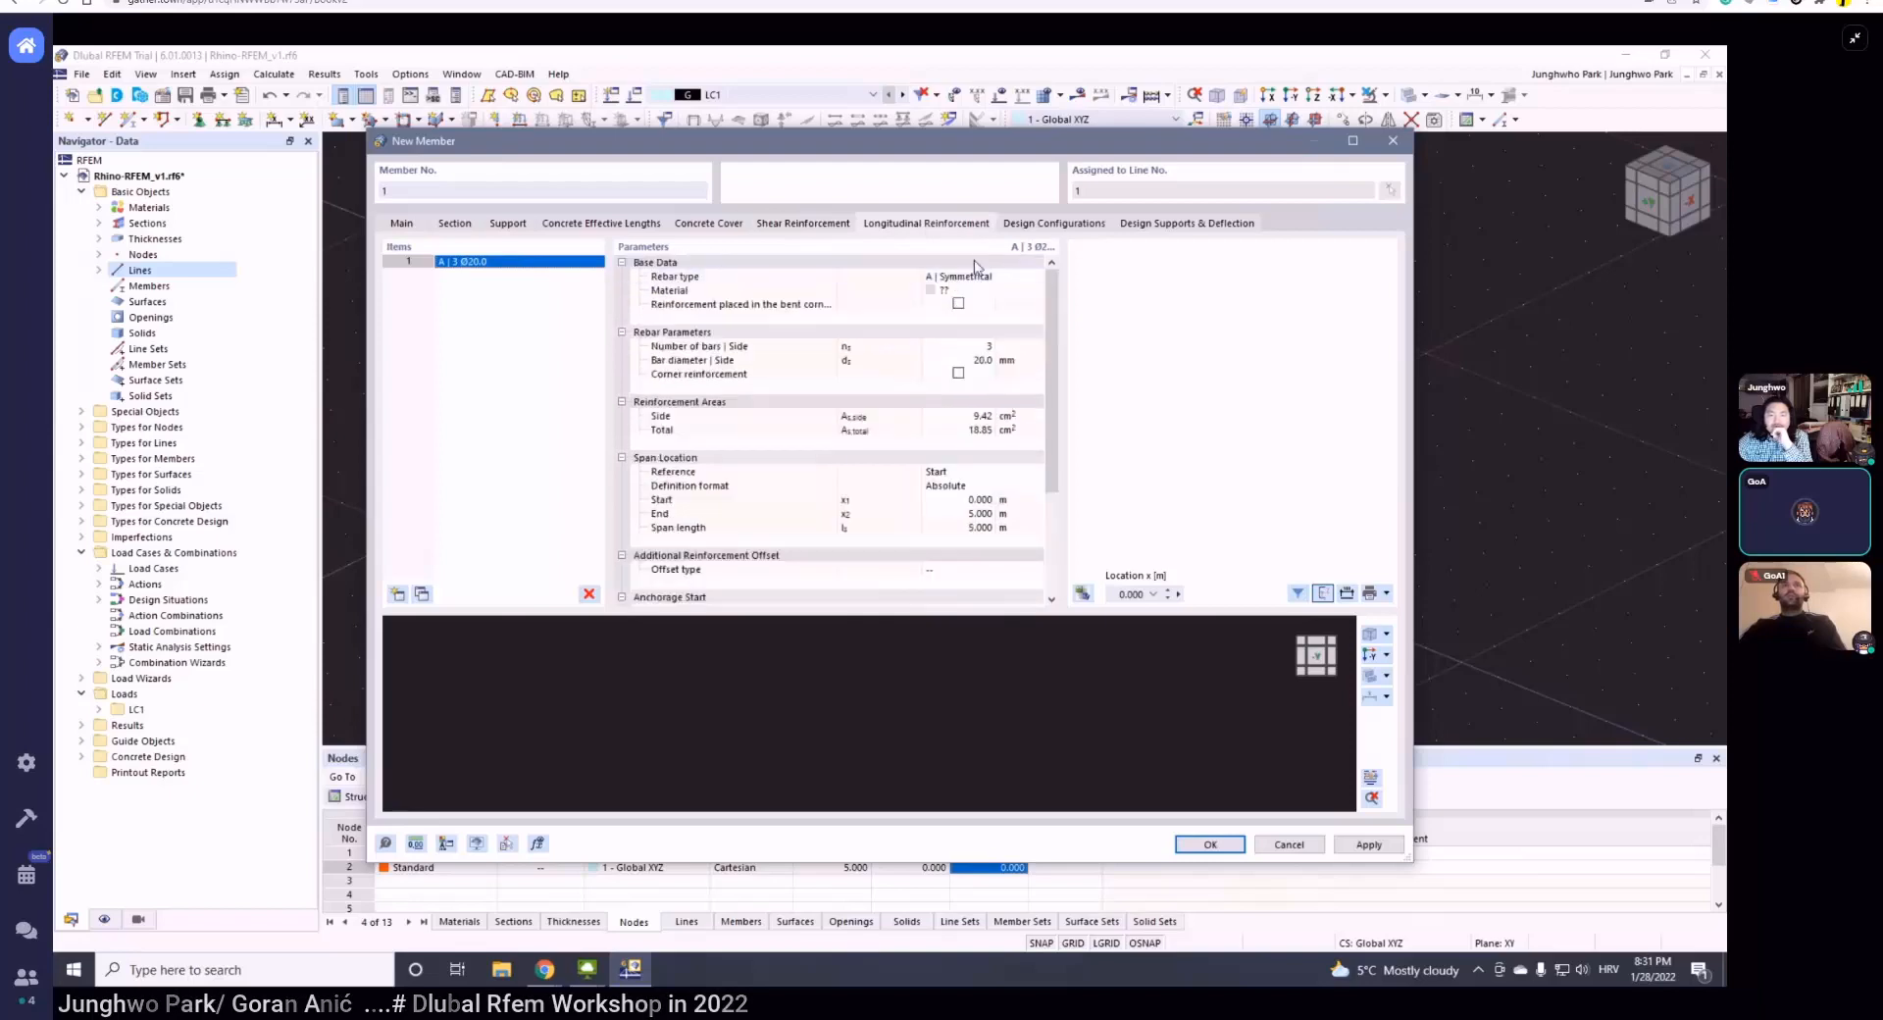
- Review the member's ultimate and serviceability design configurations, and its design support and deflection settings
left_click(1016, 225)
left_click(918, 290)
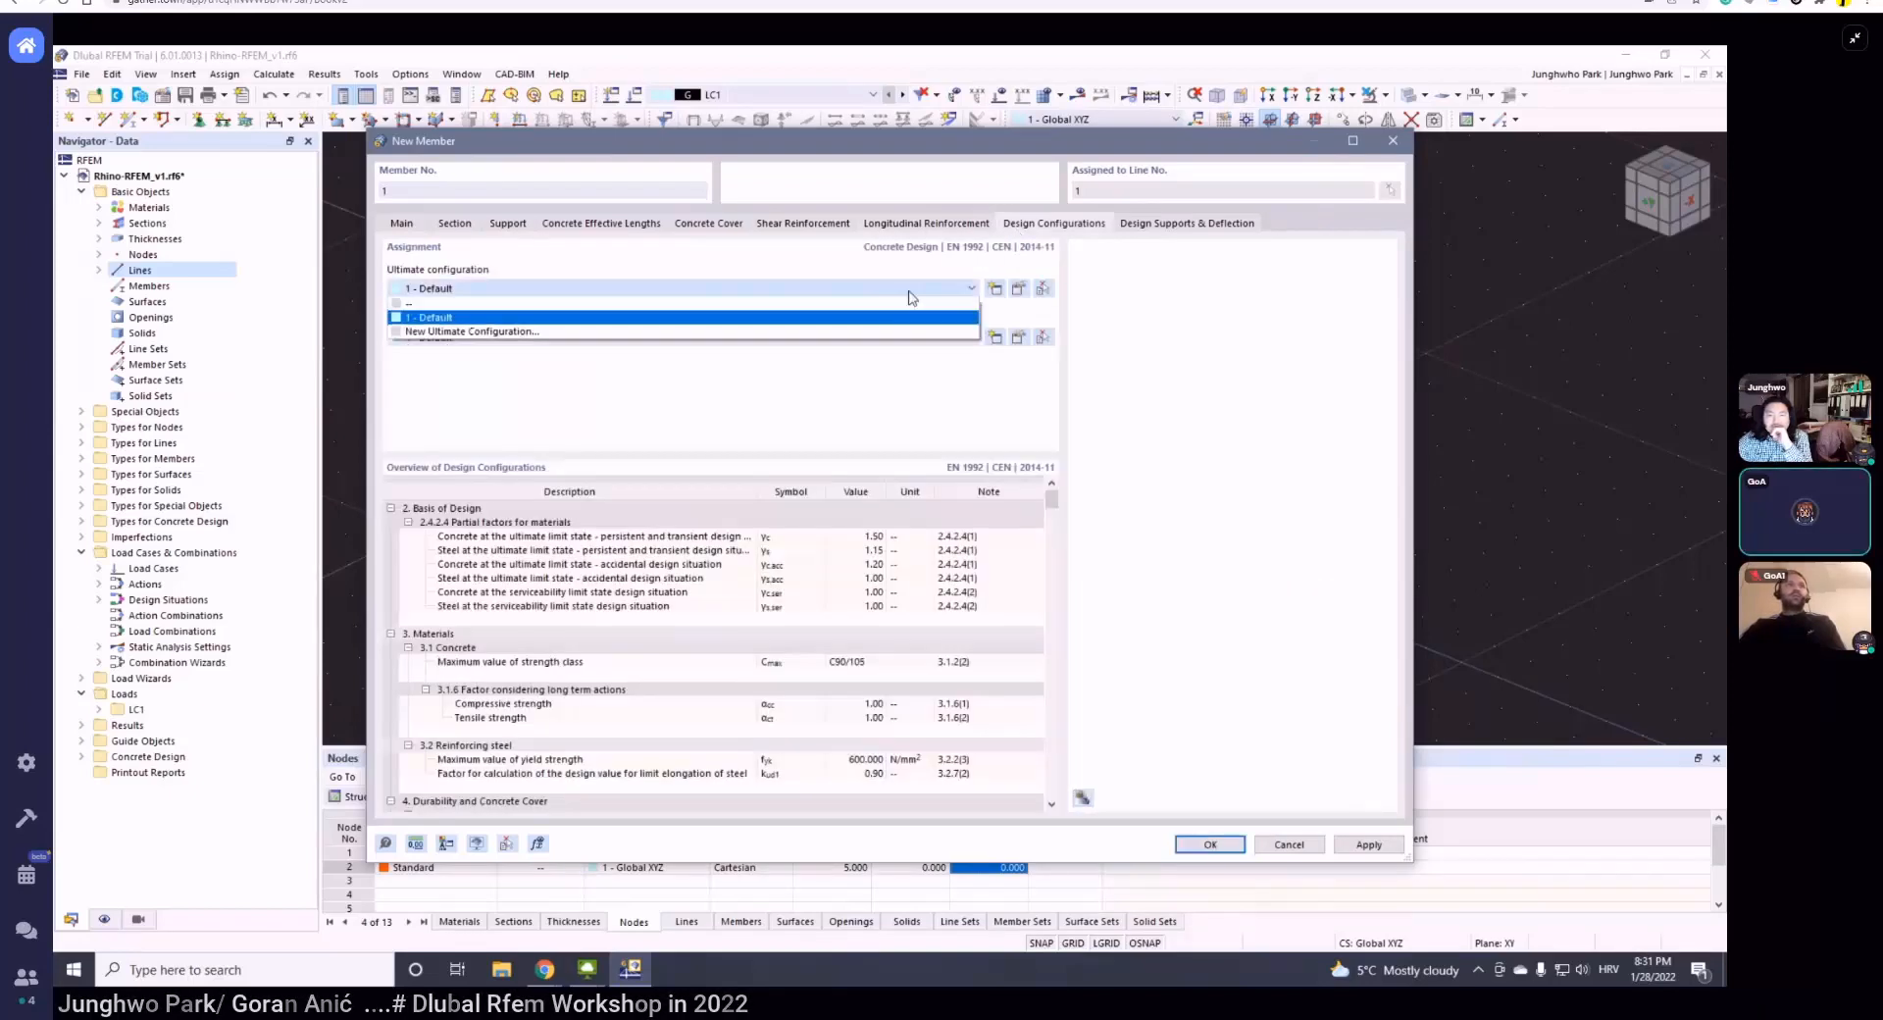
left_click(909, 291)
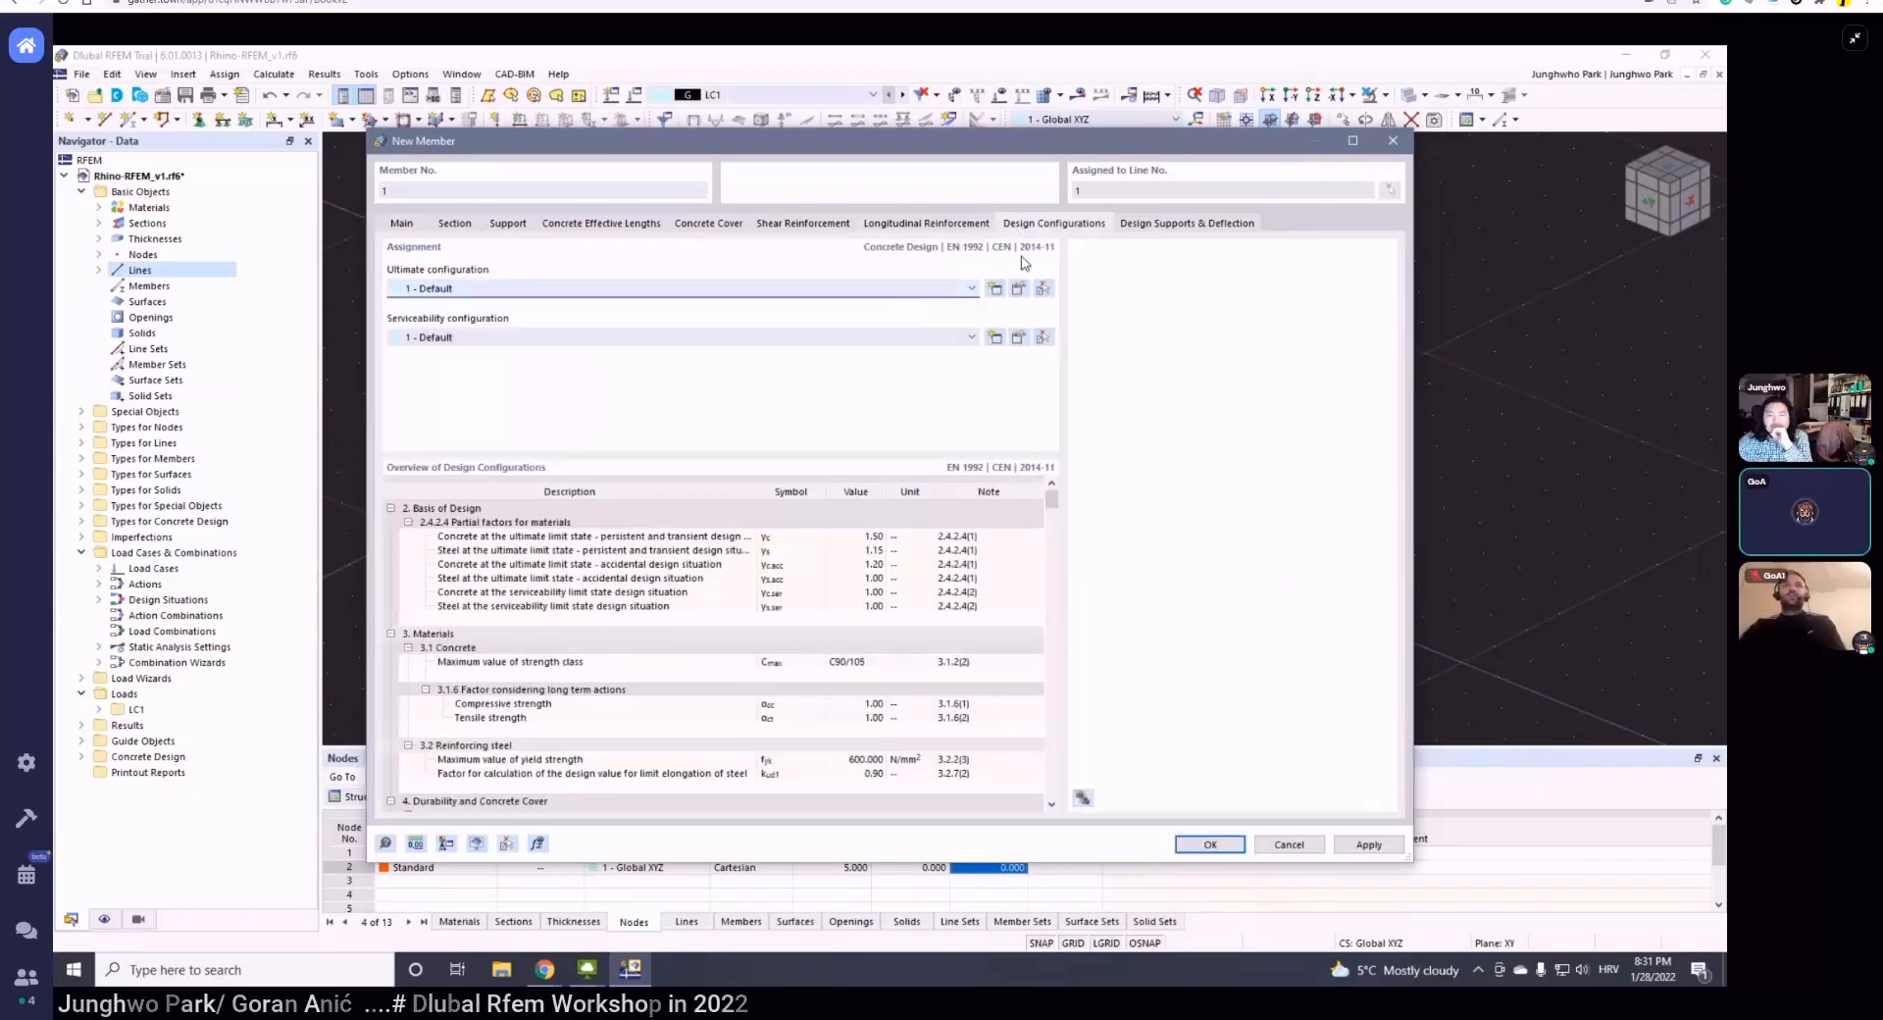
left_click(1180, 234)
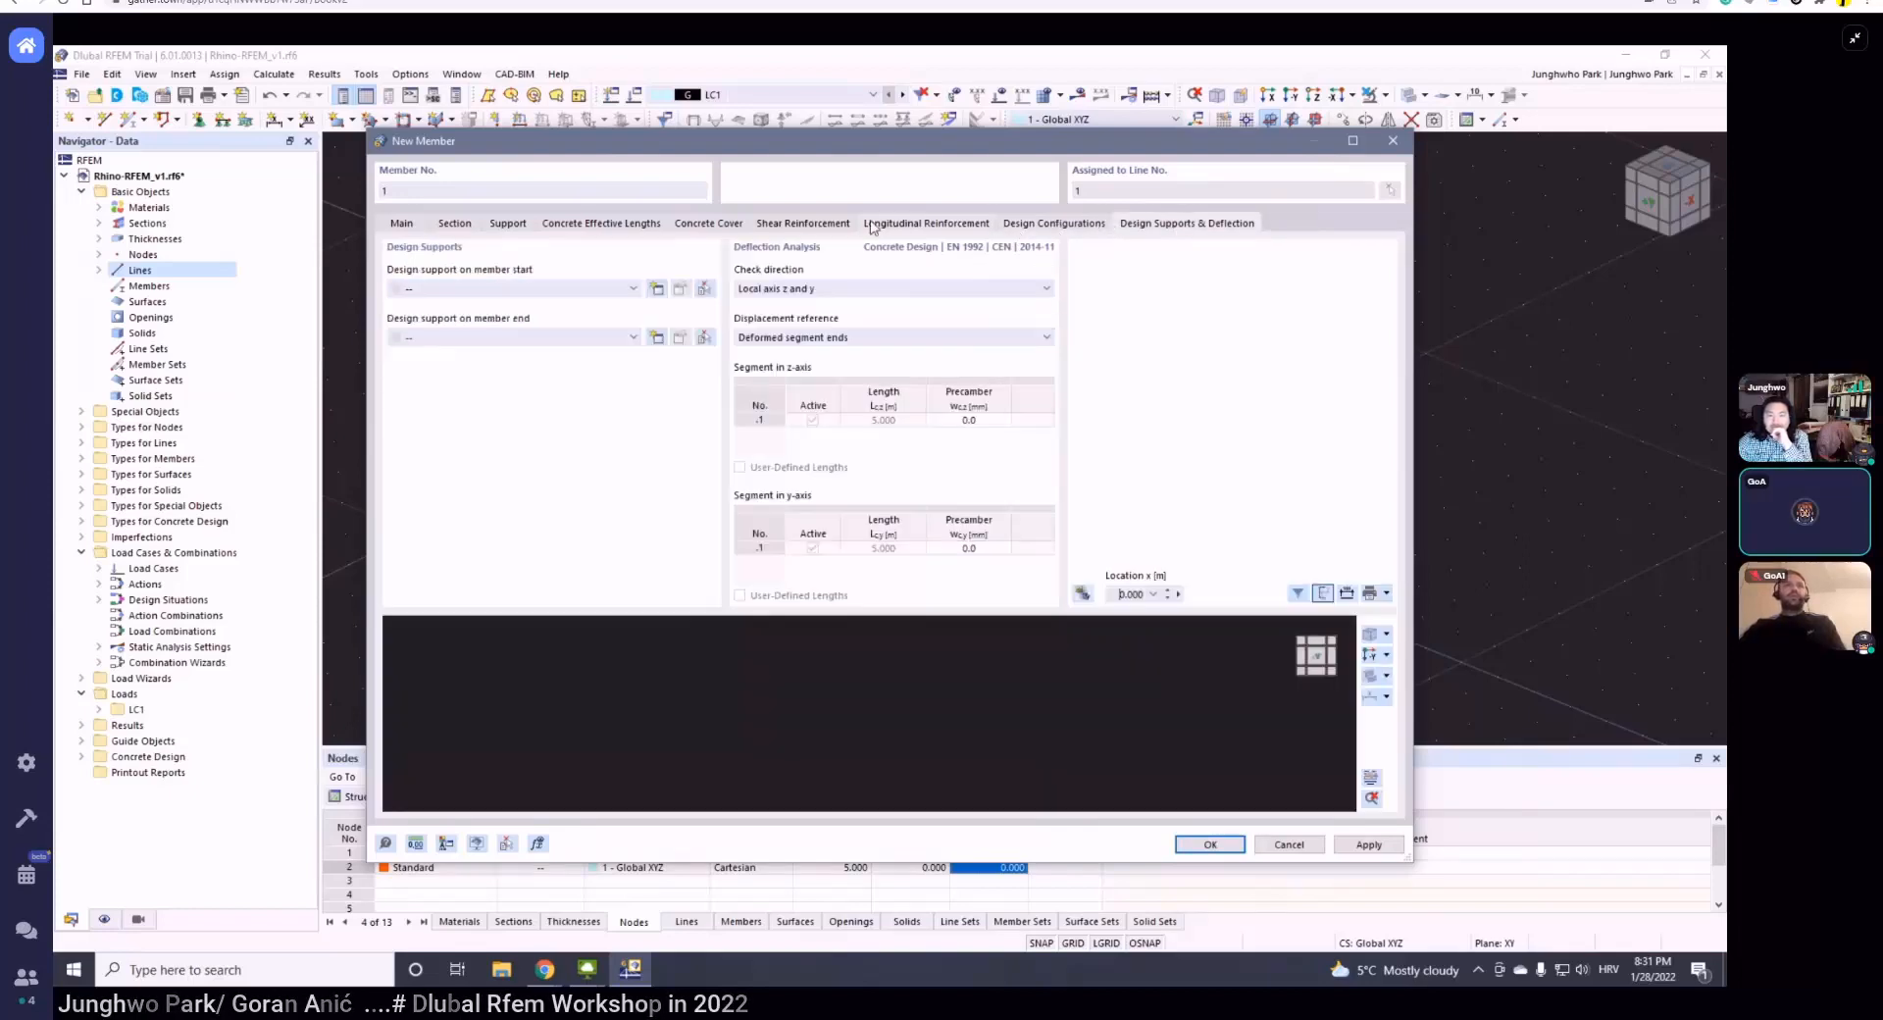
- Try to confirm the new member with its current reinforcement settings
left_click(1210, 844)
left_click(1016, 595)
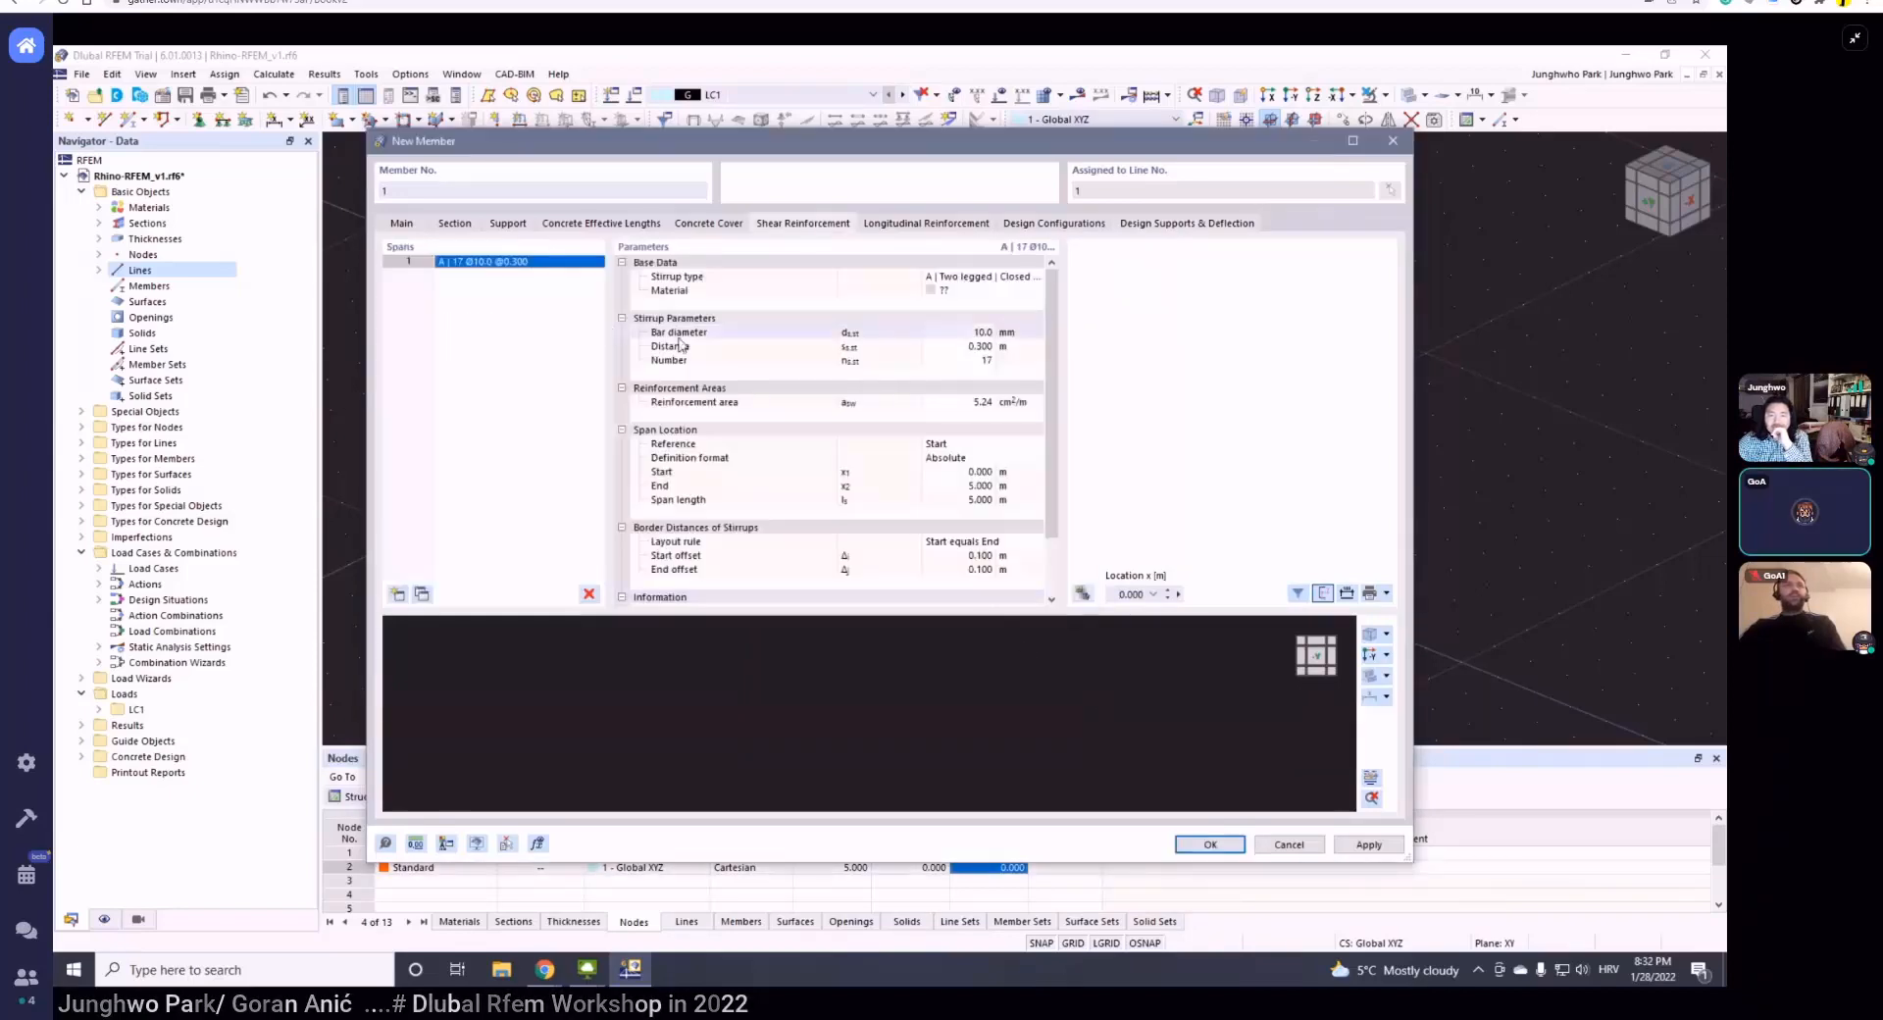
left_click(1345, 846)
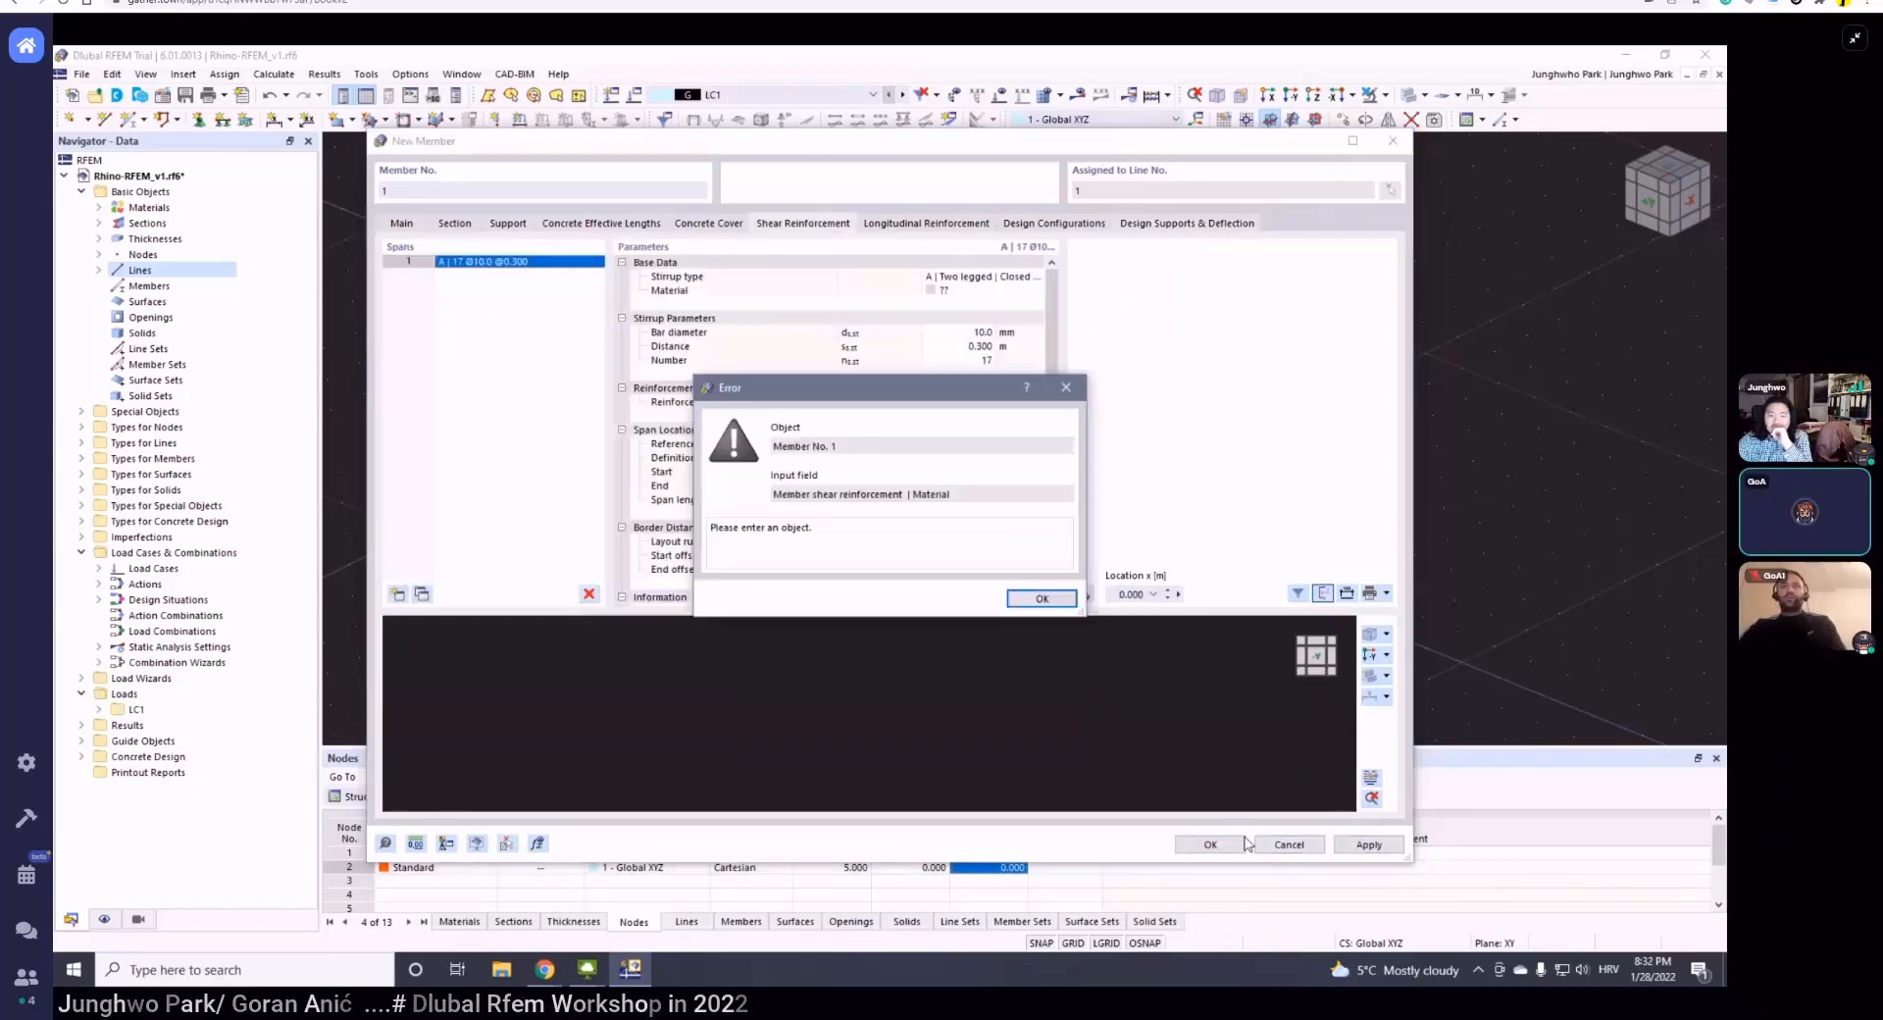
- Start a new material for the member's shear reinforcement and open the material library to choose it
left_click(1020, 606)
left_click(943, 290)
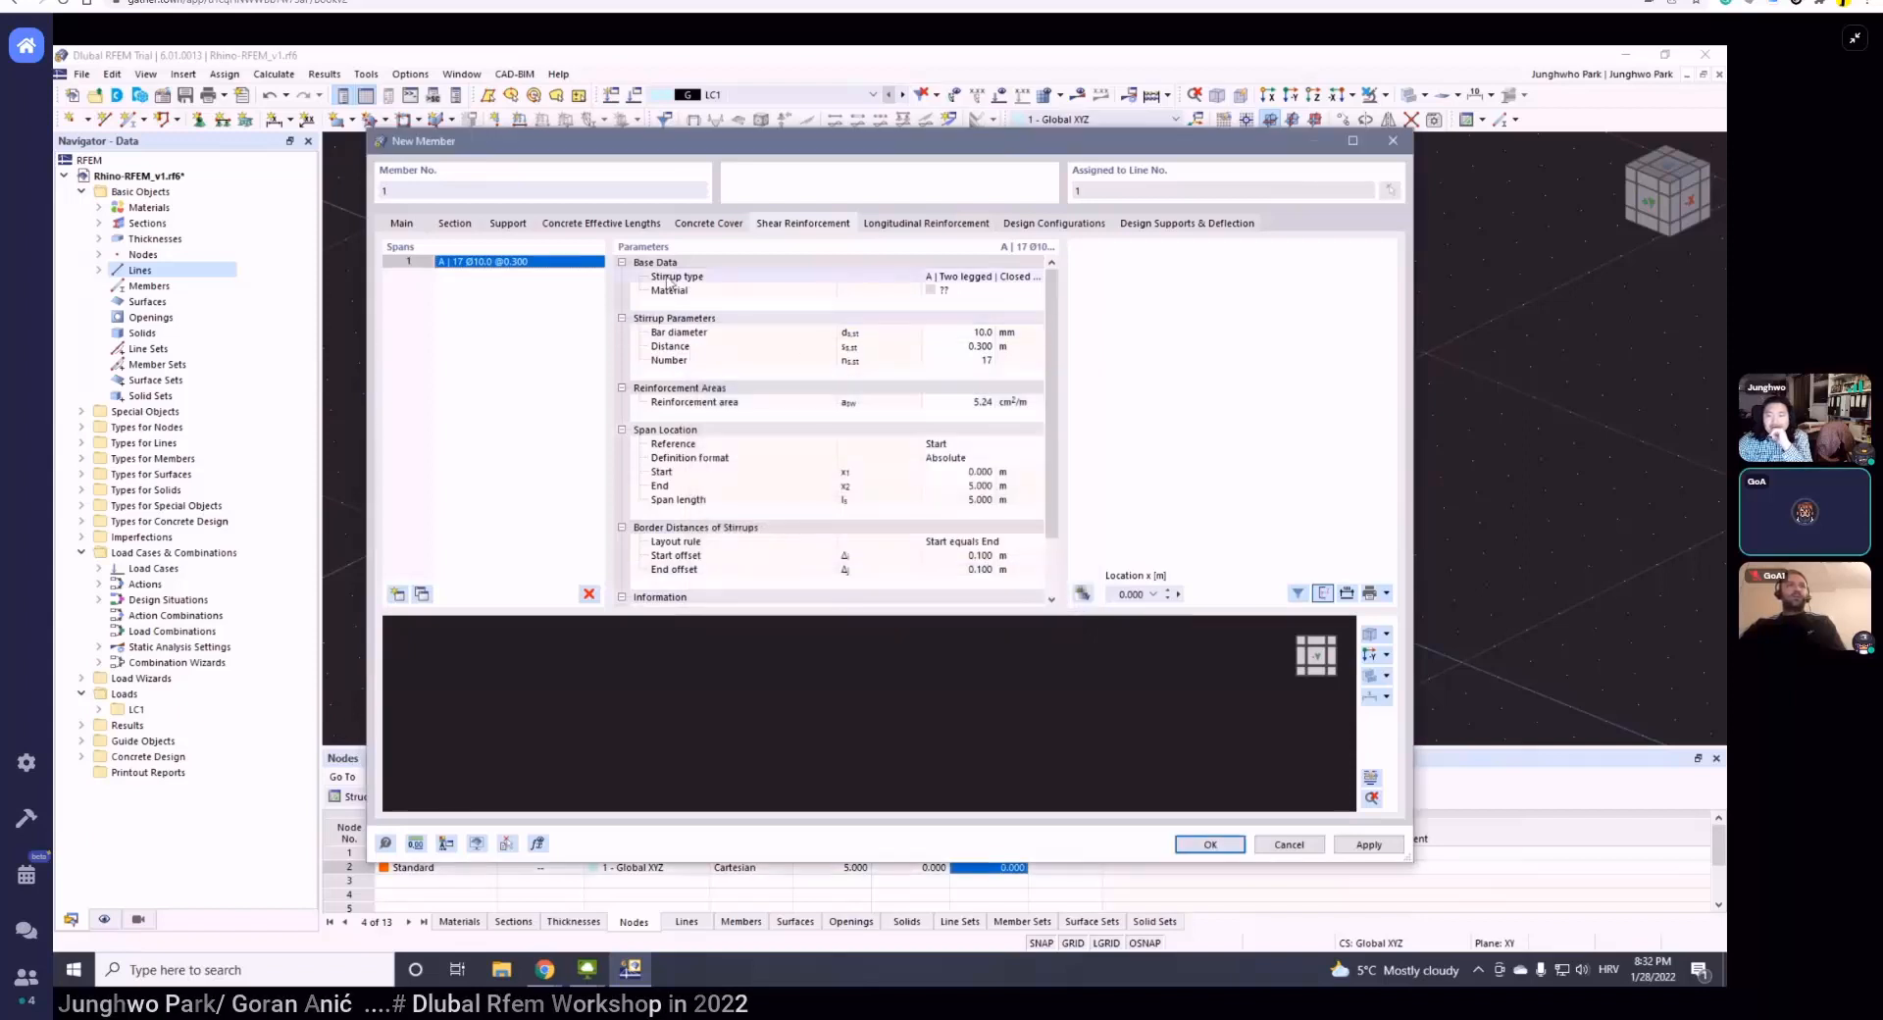
left_click(1023, 291)
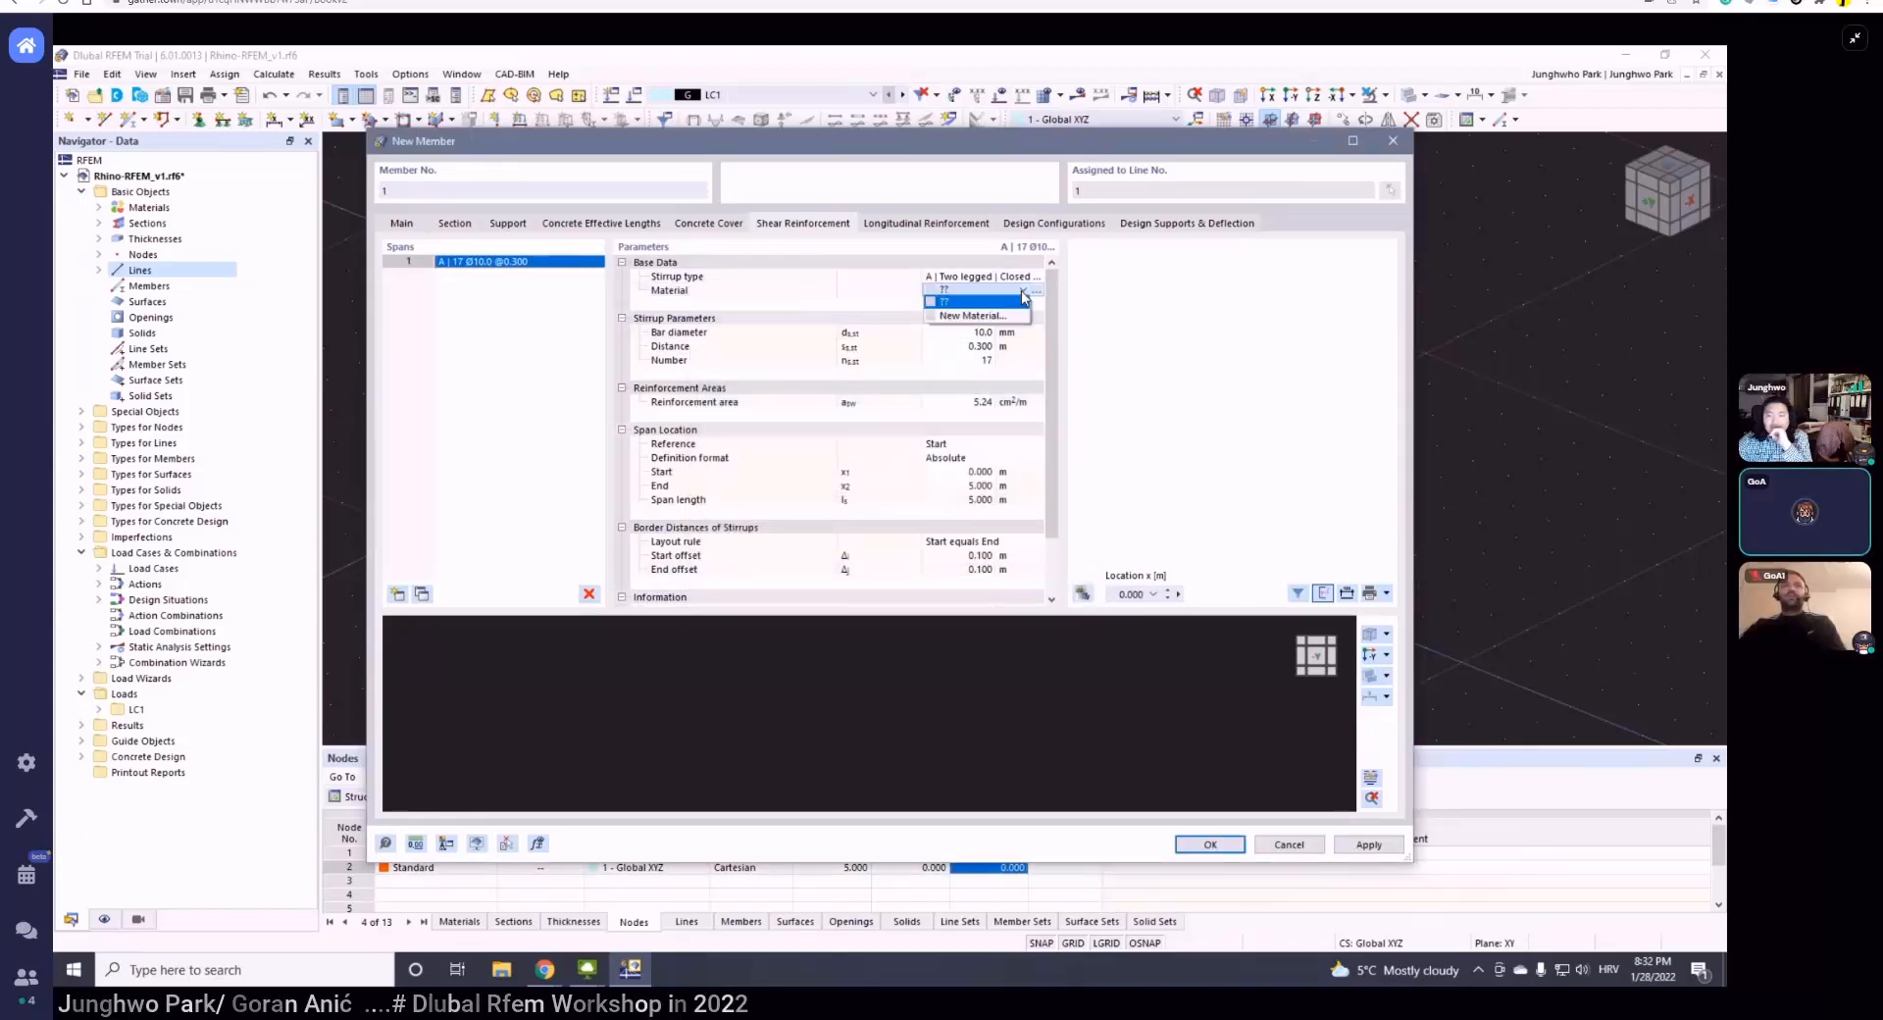
left_click(1017, 313)
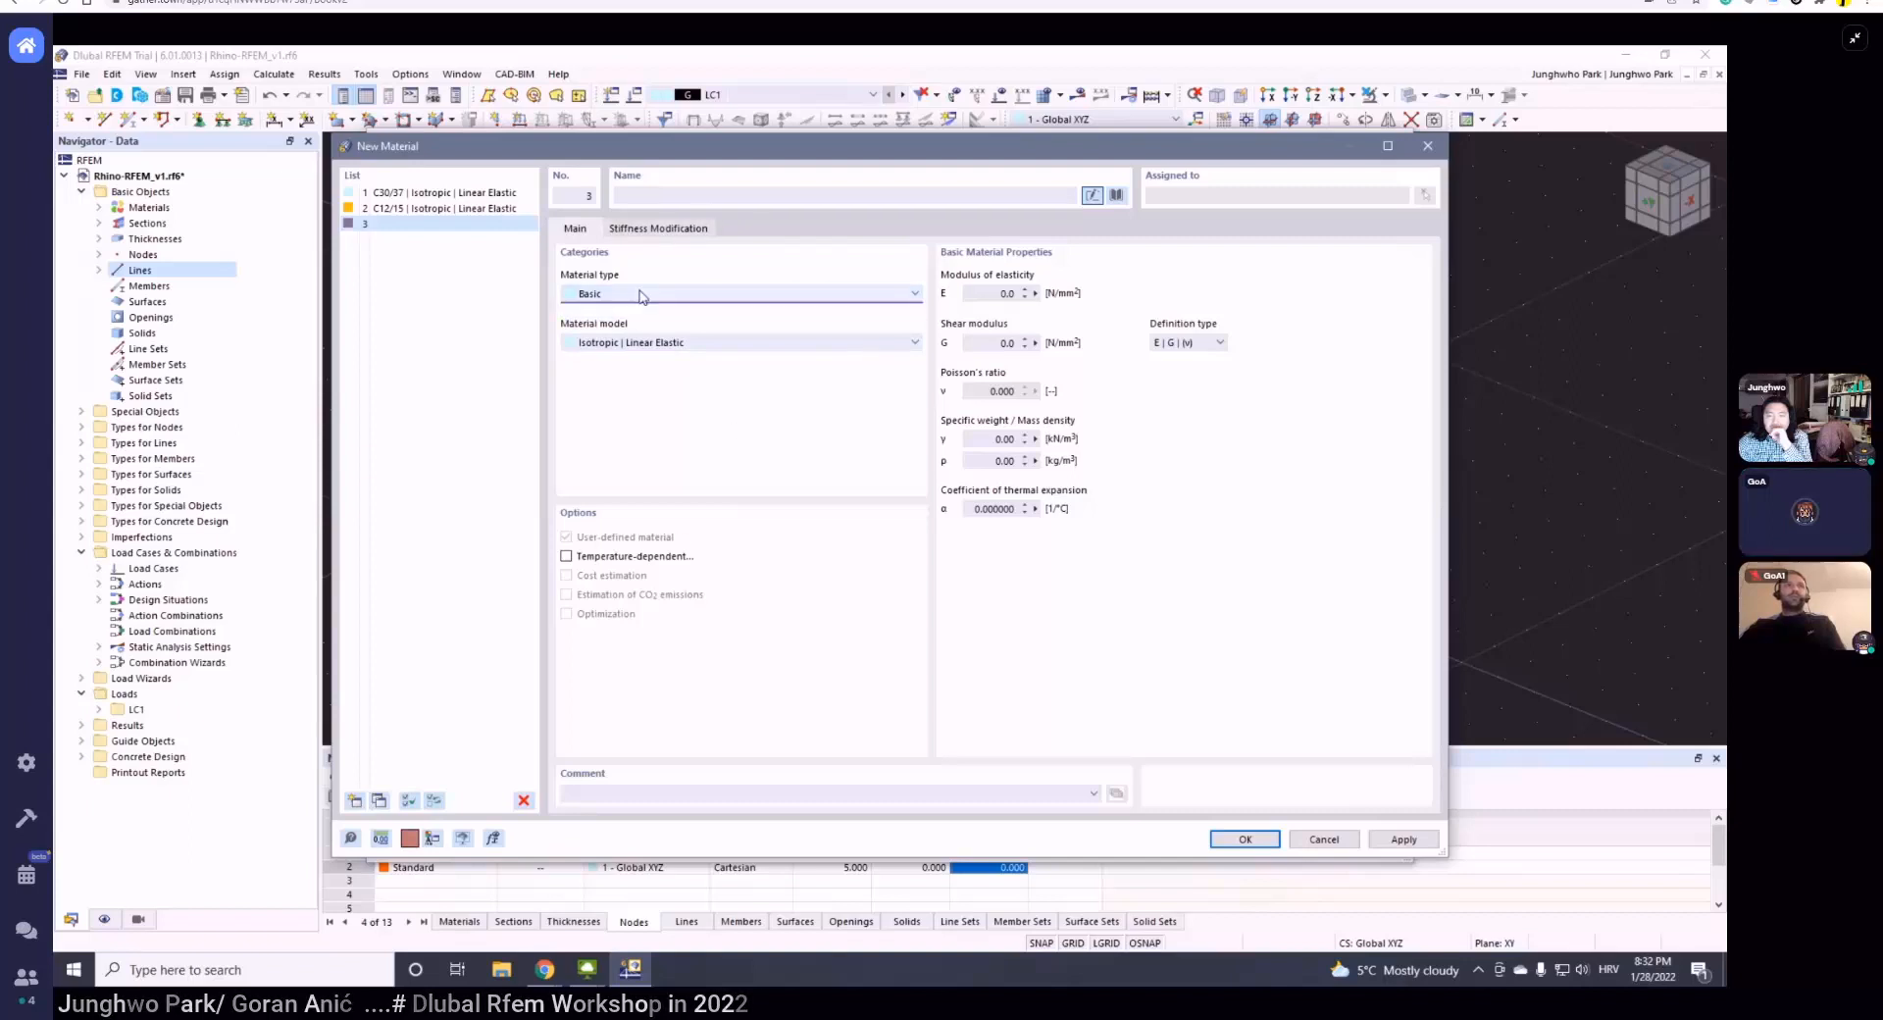
left_click(642, 231)
key("Return")
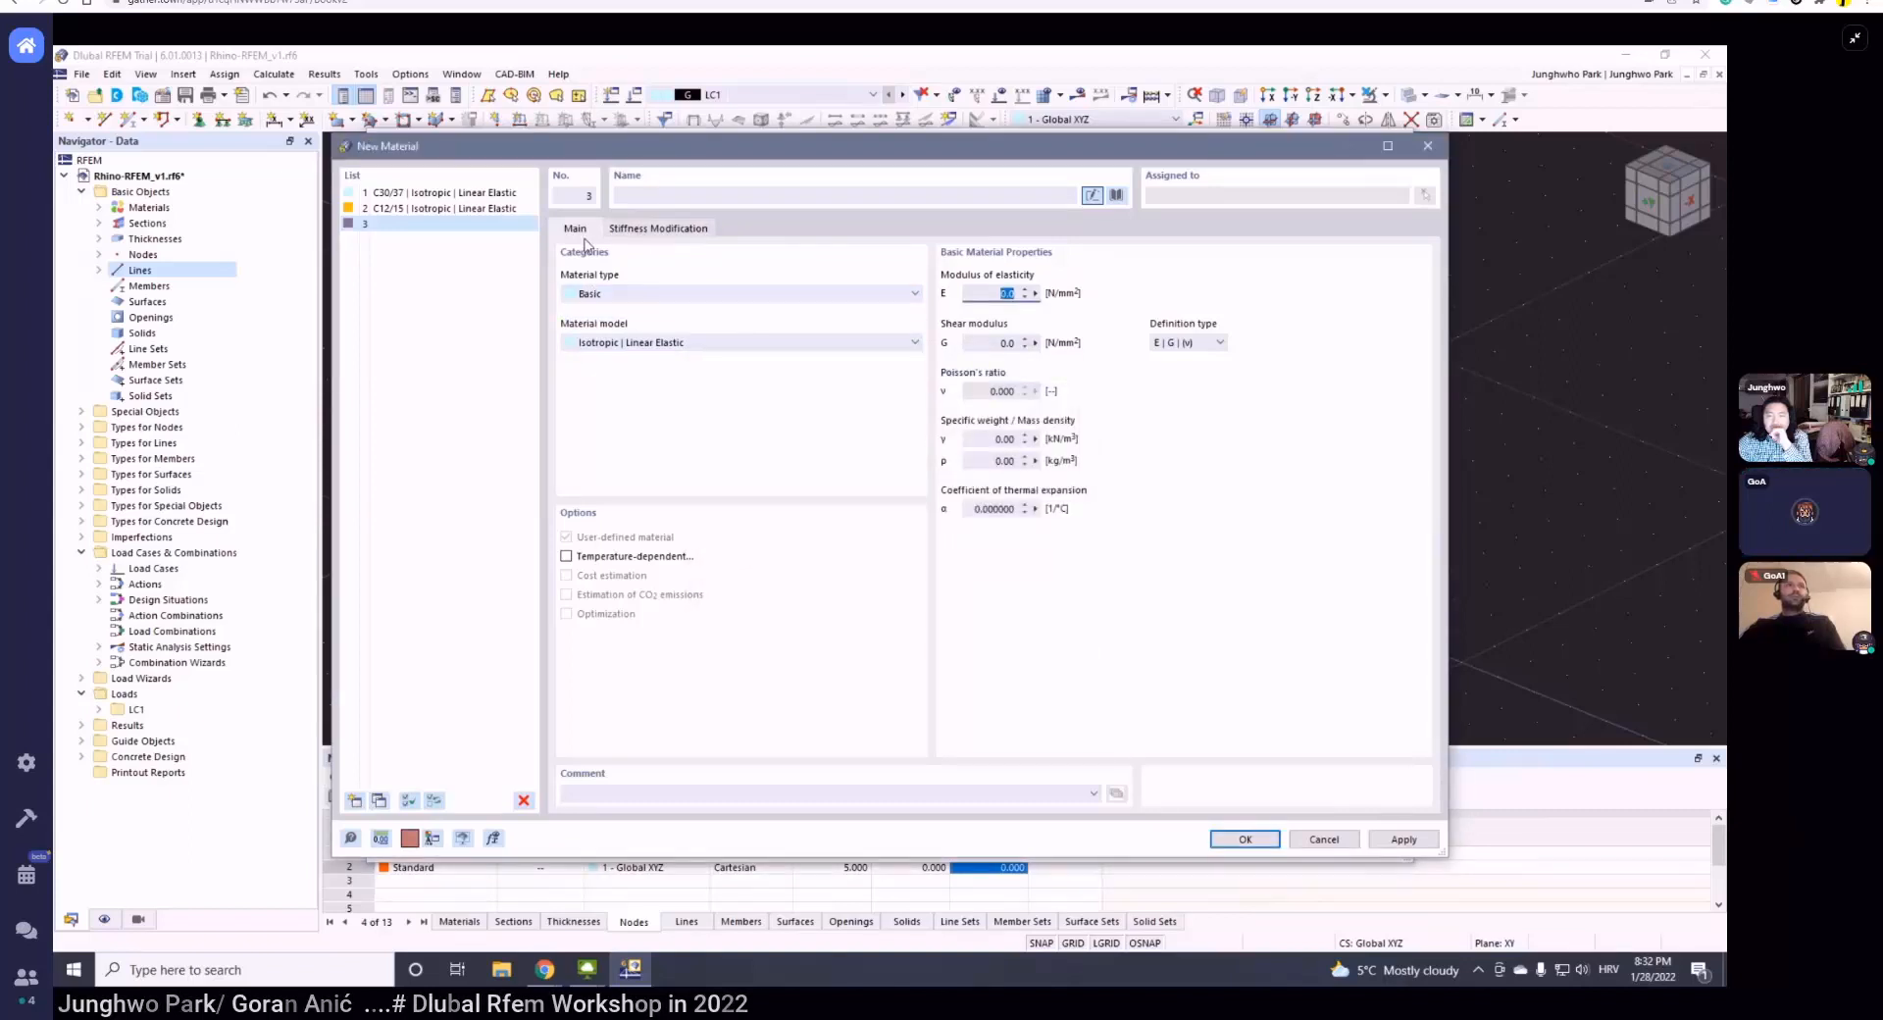
left_click(1116, 195)
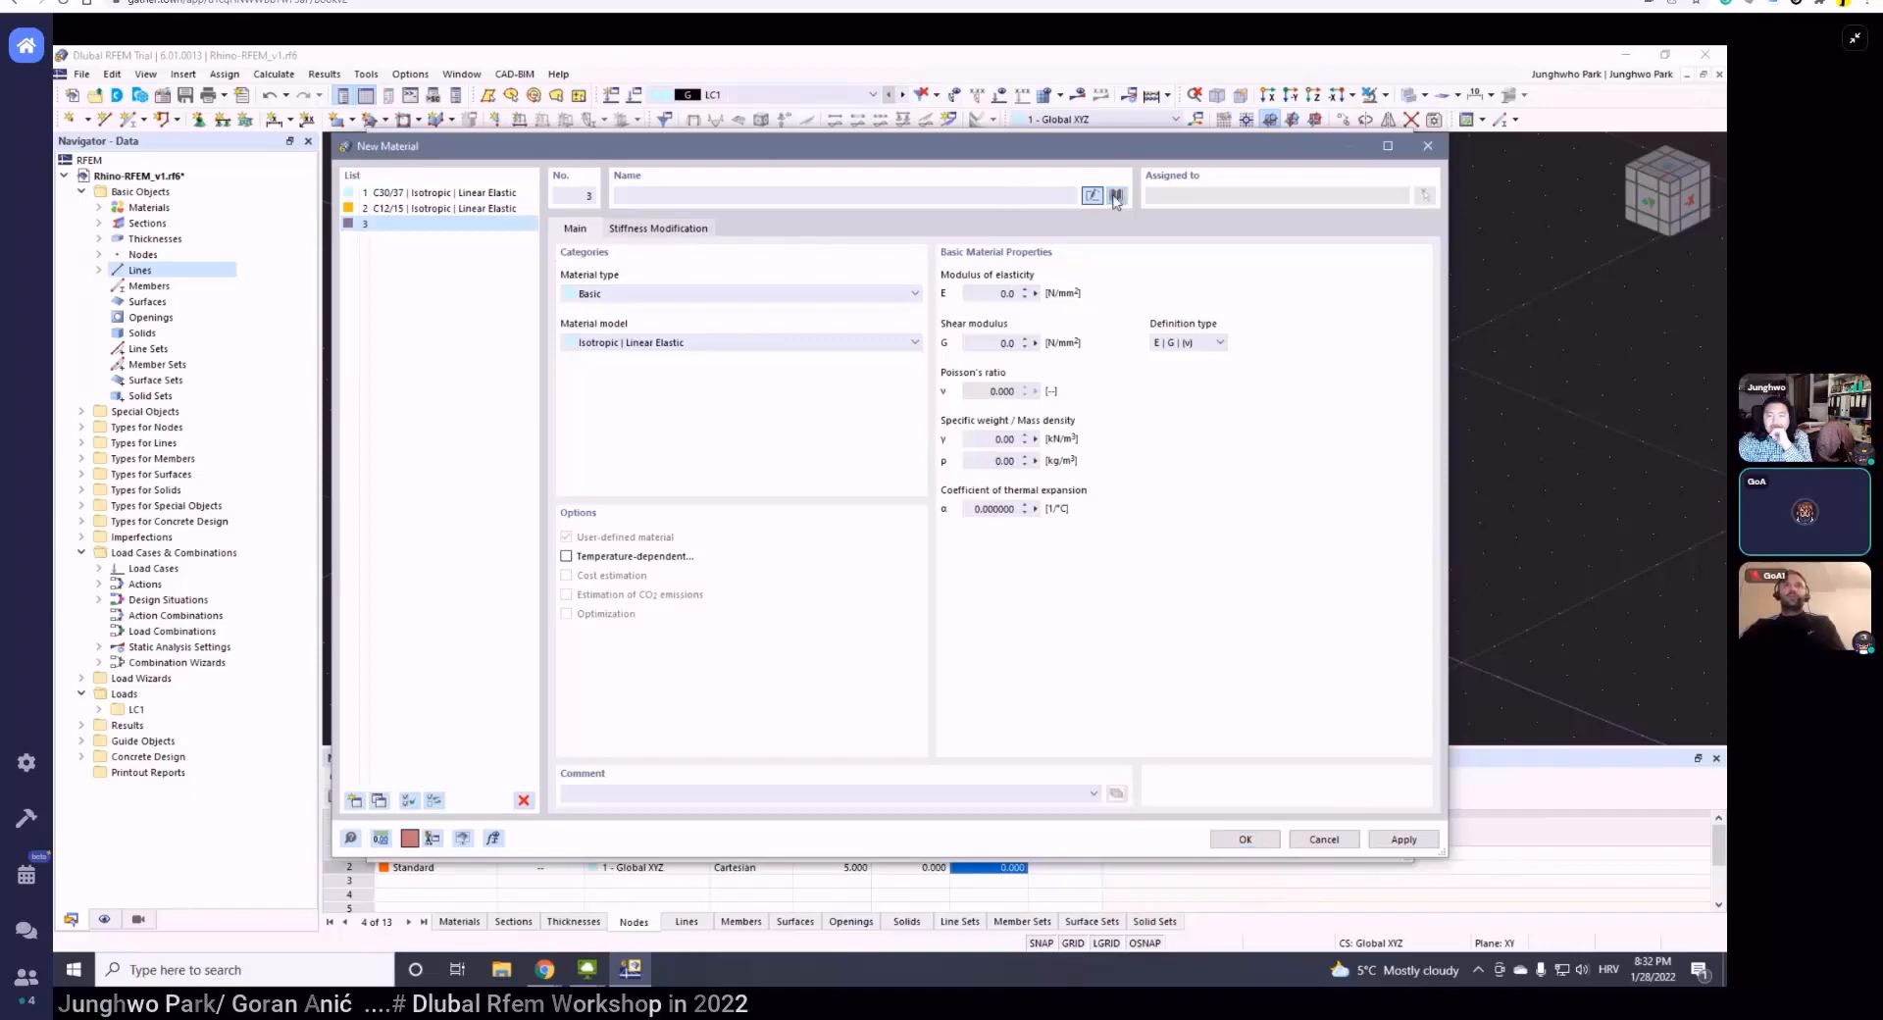
- Filter the material library to the Steel type with standard EN 10025-2:2004-11, keeping all material subtypes
left_click(341, 255)
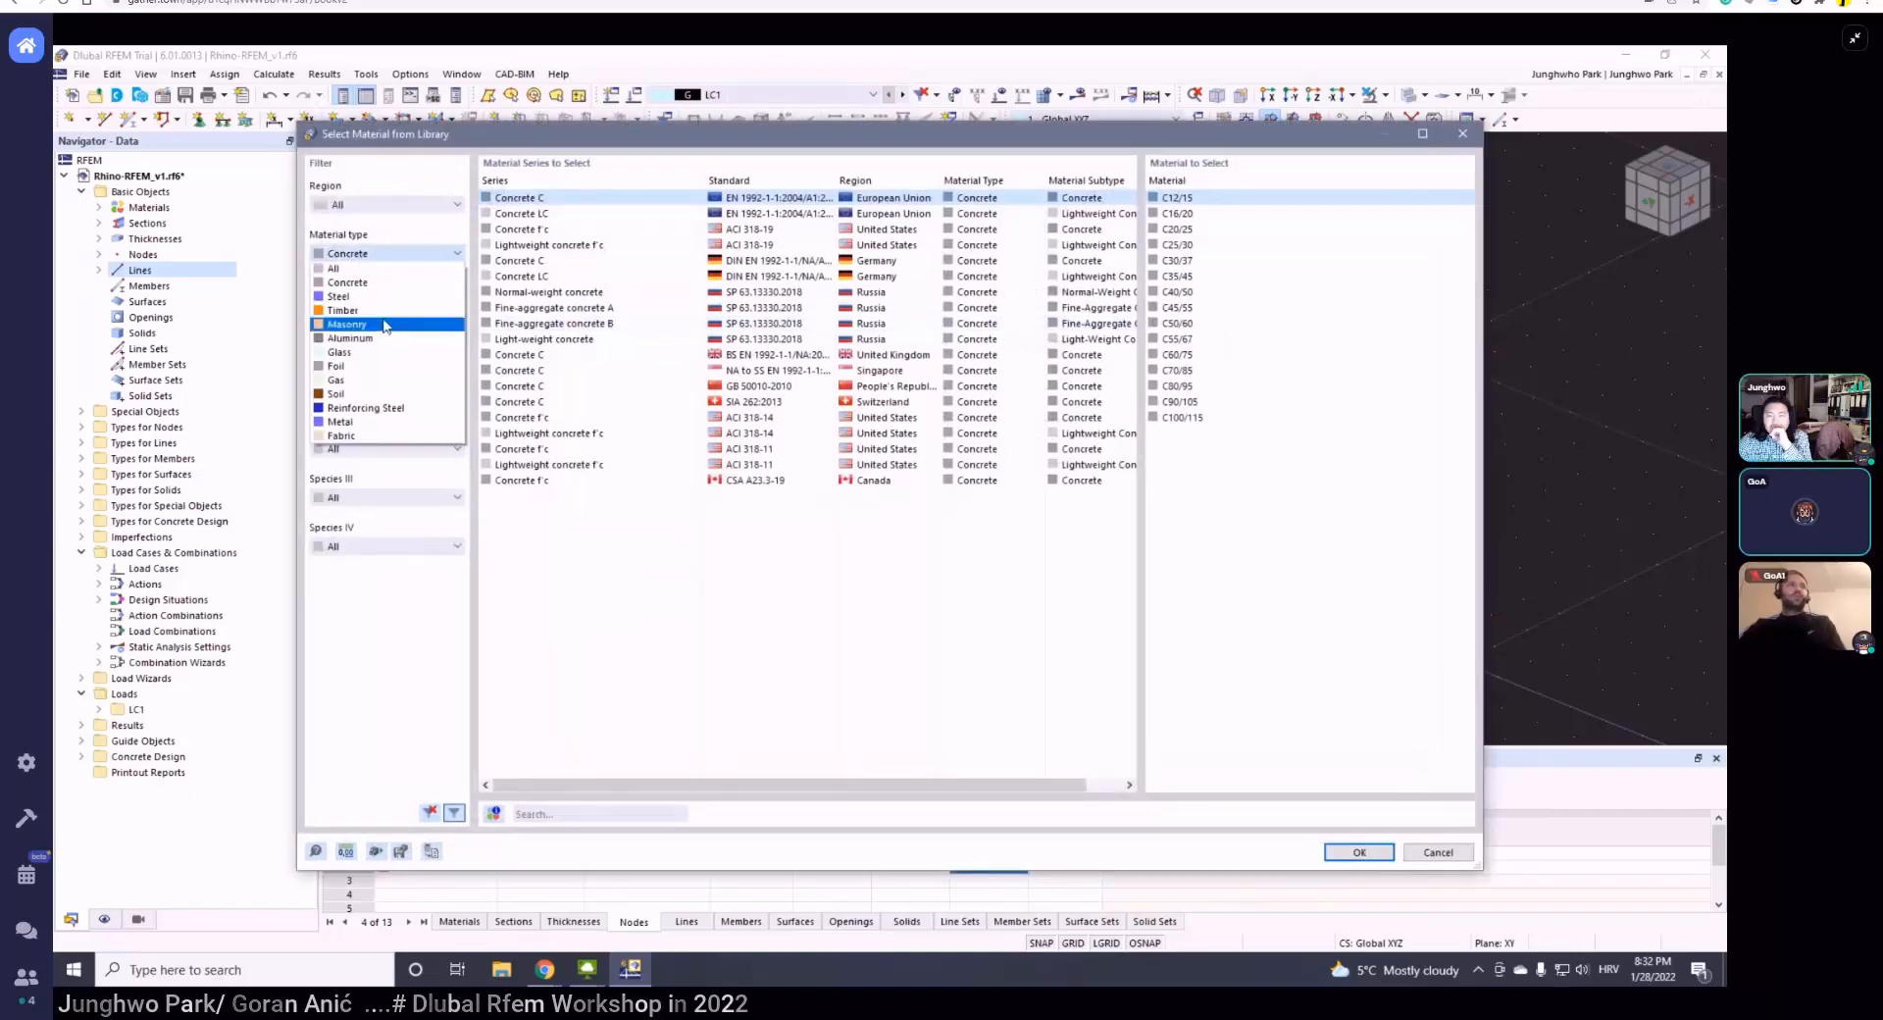
left_click(338, 285)
scroll(554, 384, "down", 1)
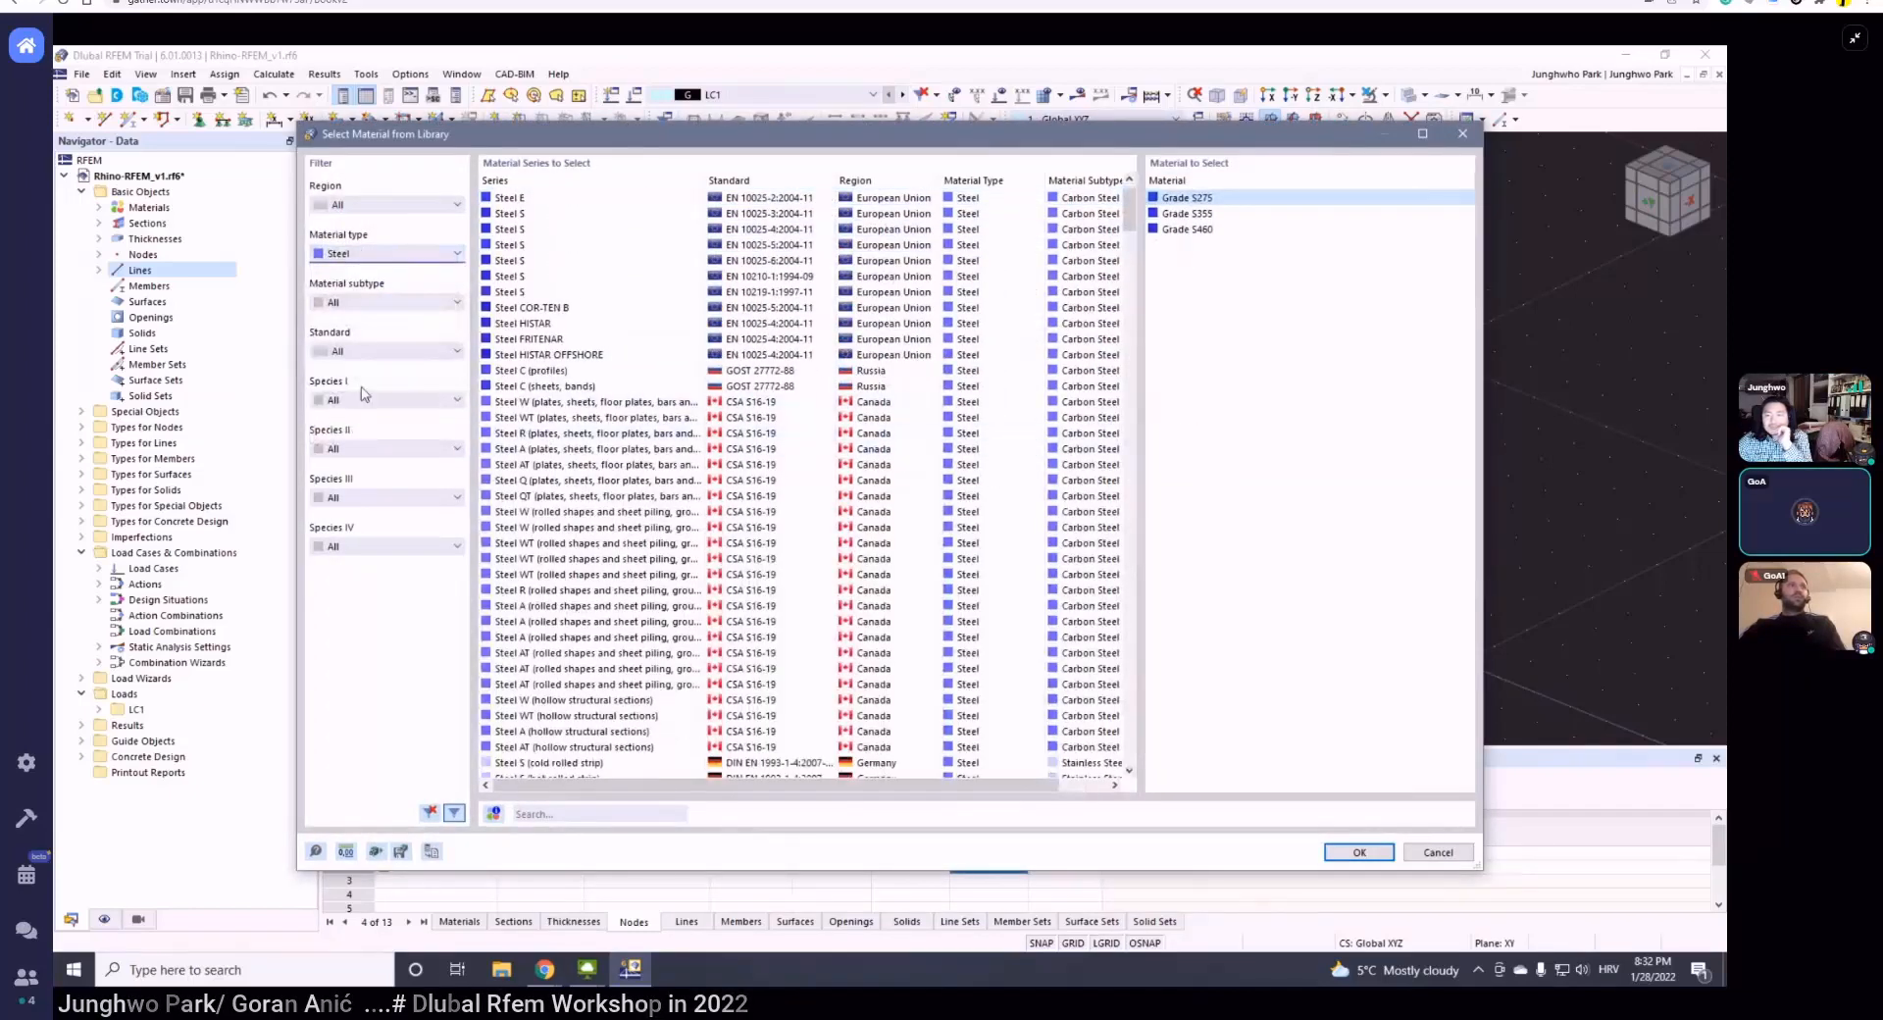
left_click(375, 302)
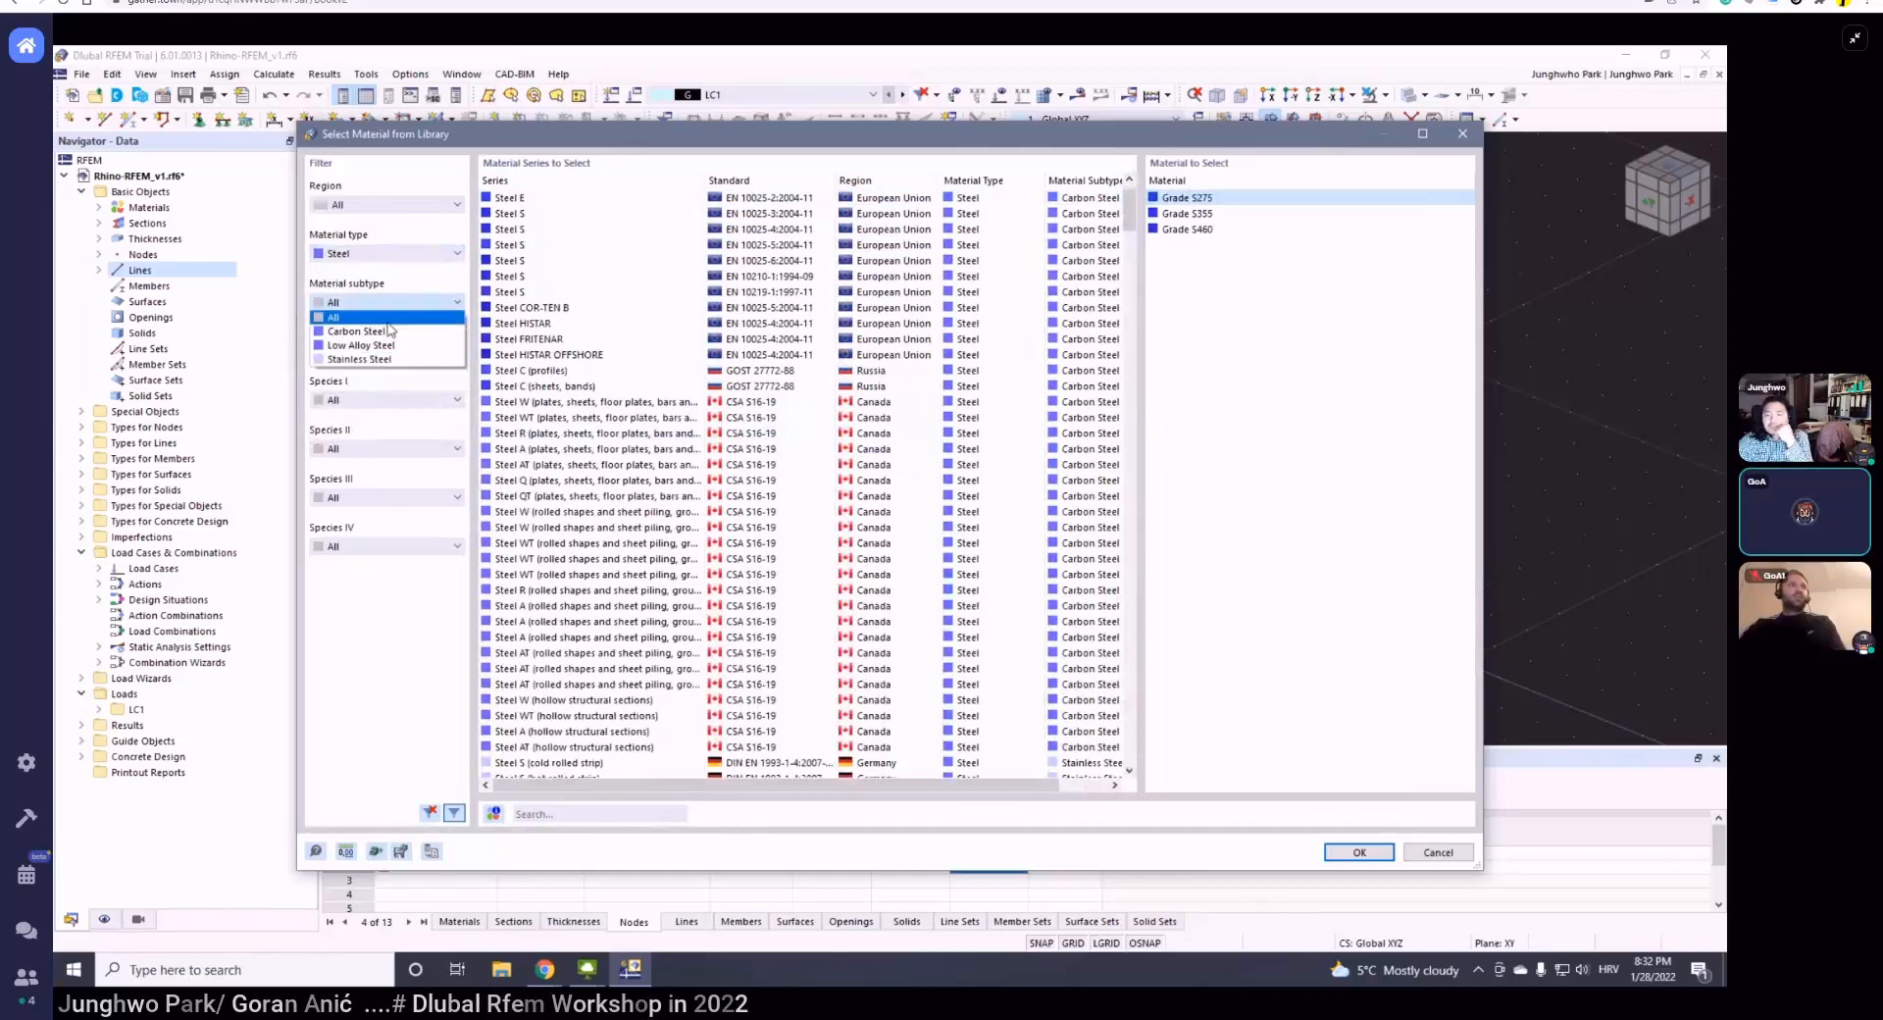
left_click(383, 320)
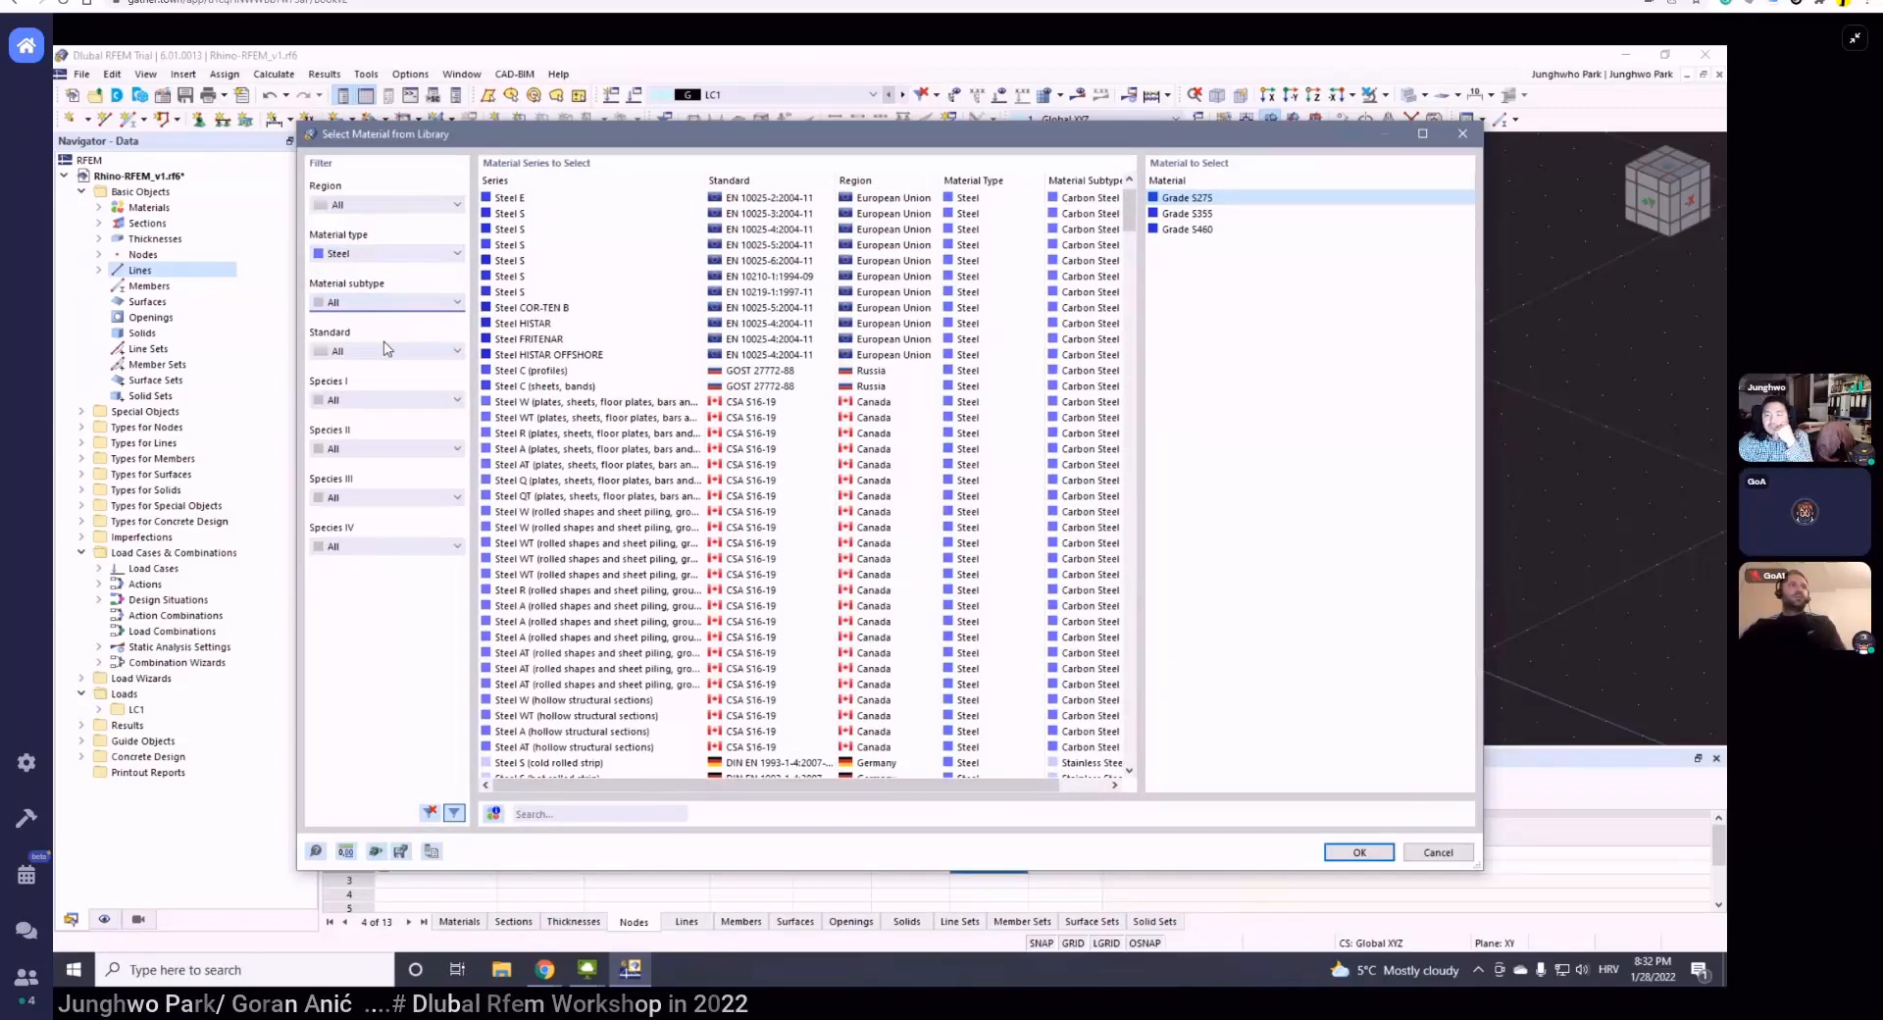
left_click(389, 352)
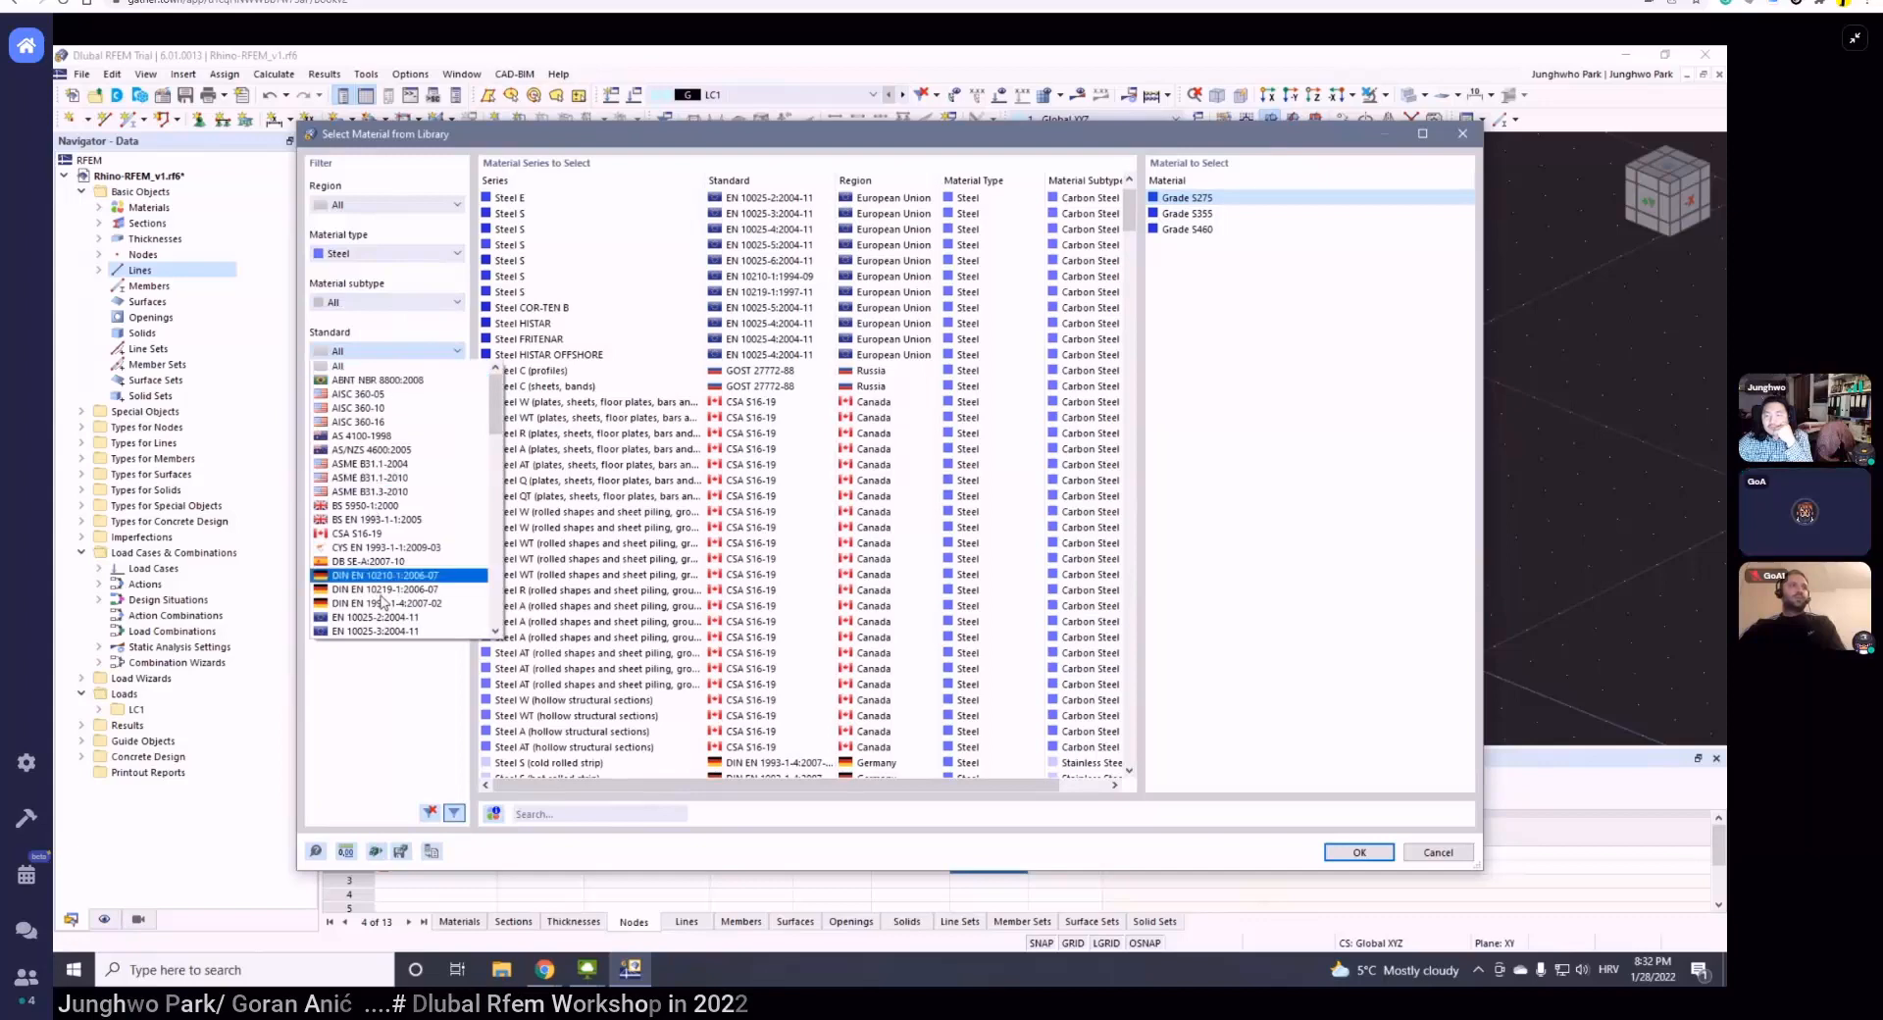
scroll(387, 529, "down", 4)
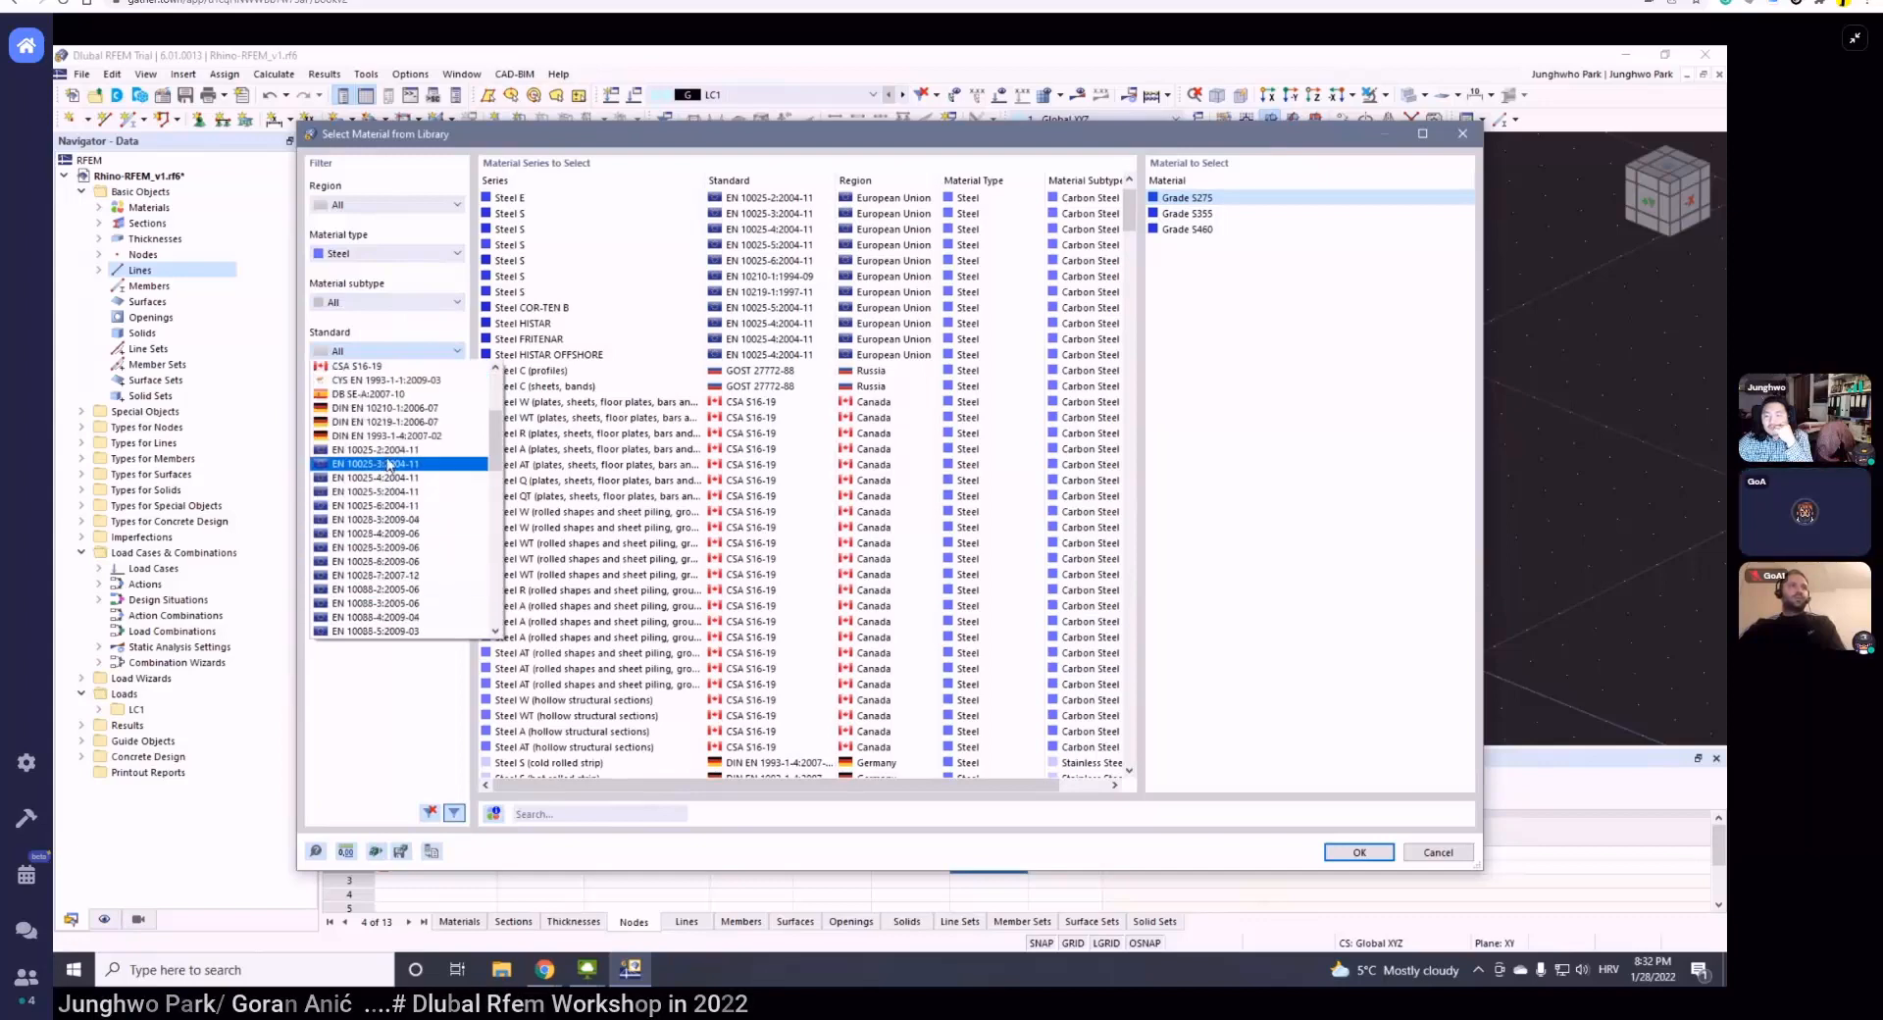
left_click(387, 449)
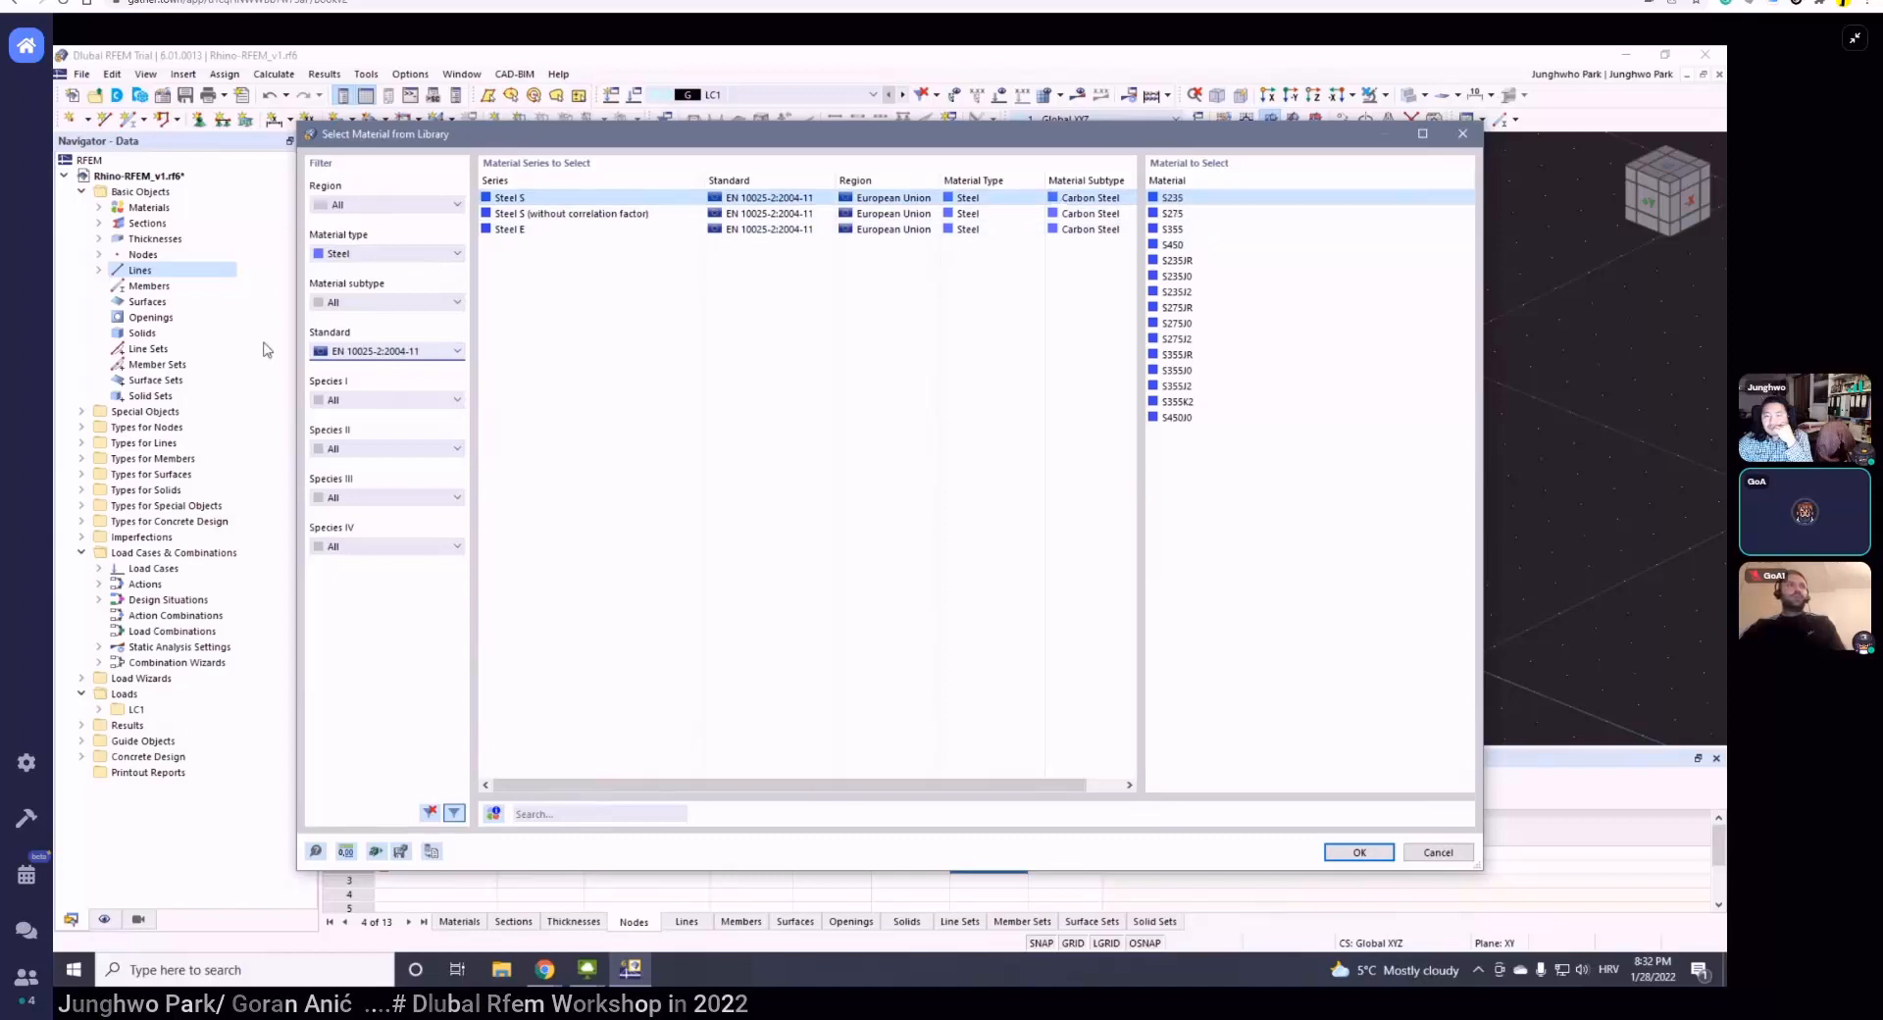
- Create the stirrup material from the Reinforcing Steel library, using the European EN 1992-1-1 series Reinforcing steel B and grade B550S(B)
left_click(359, 255)
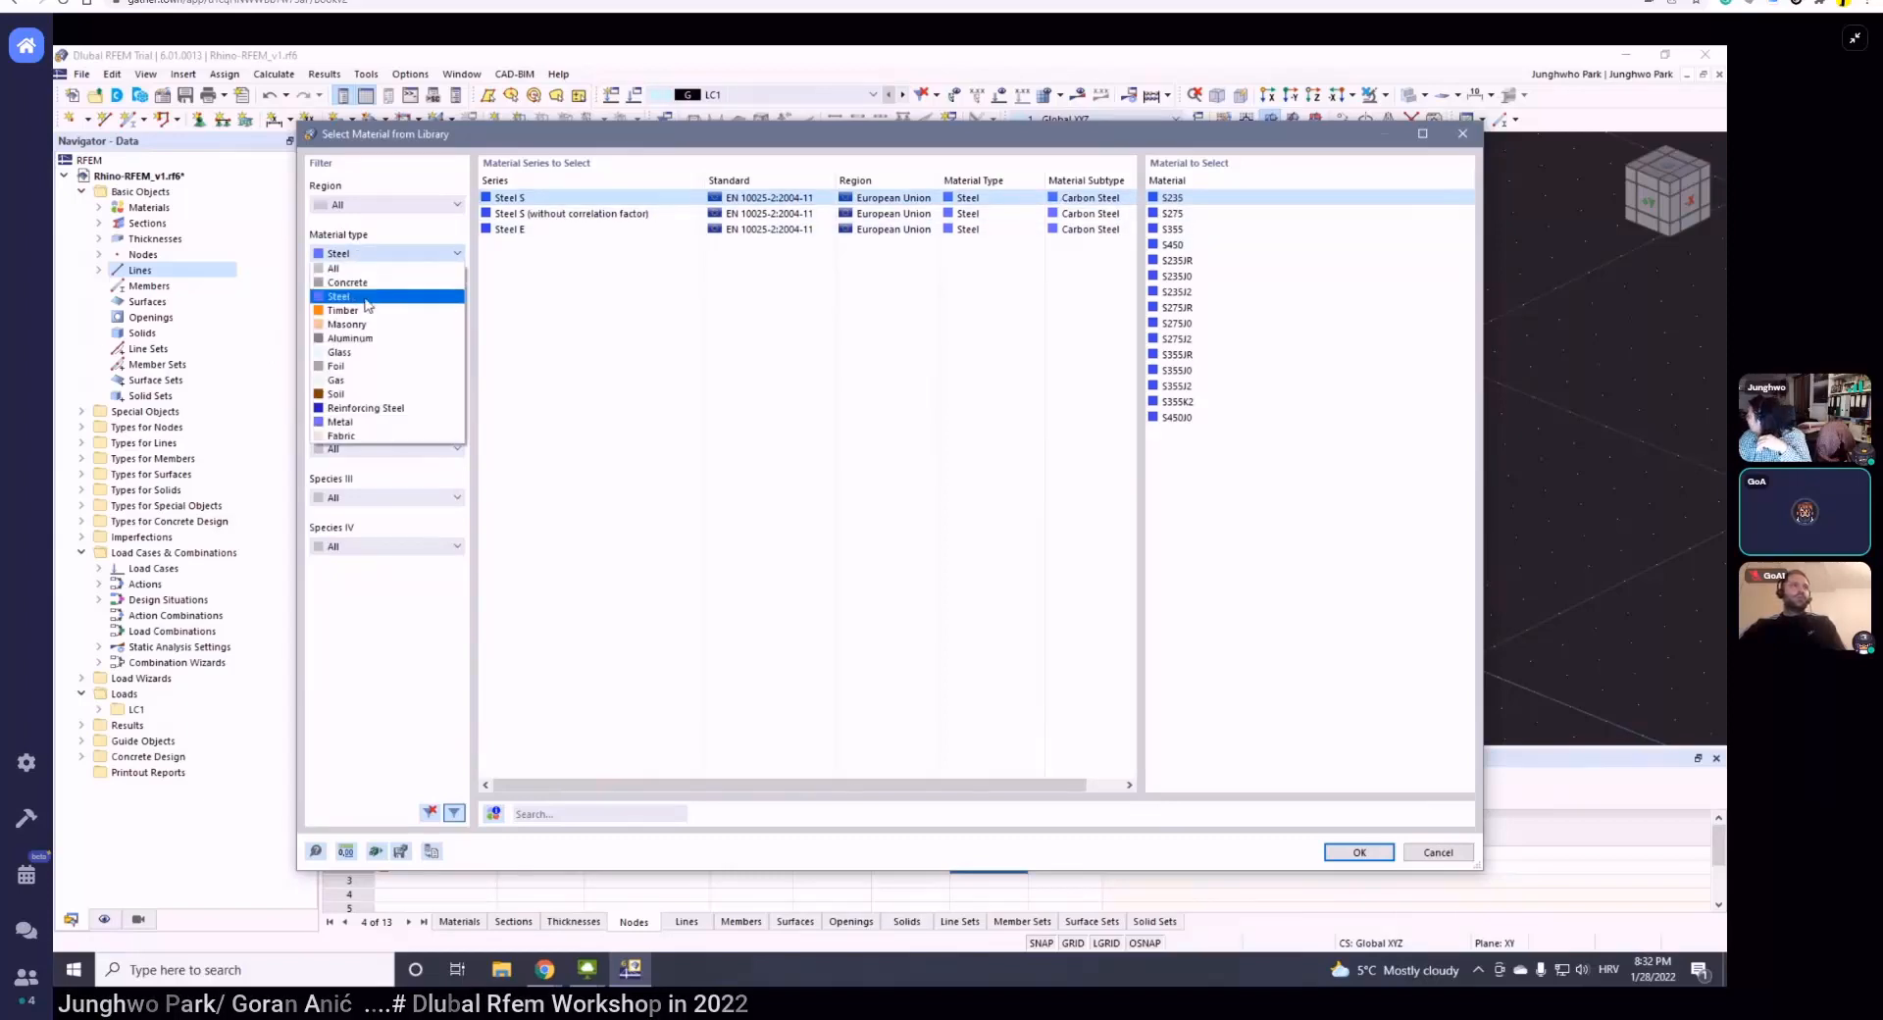
left_click(380, 408)
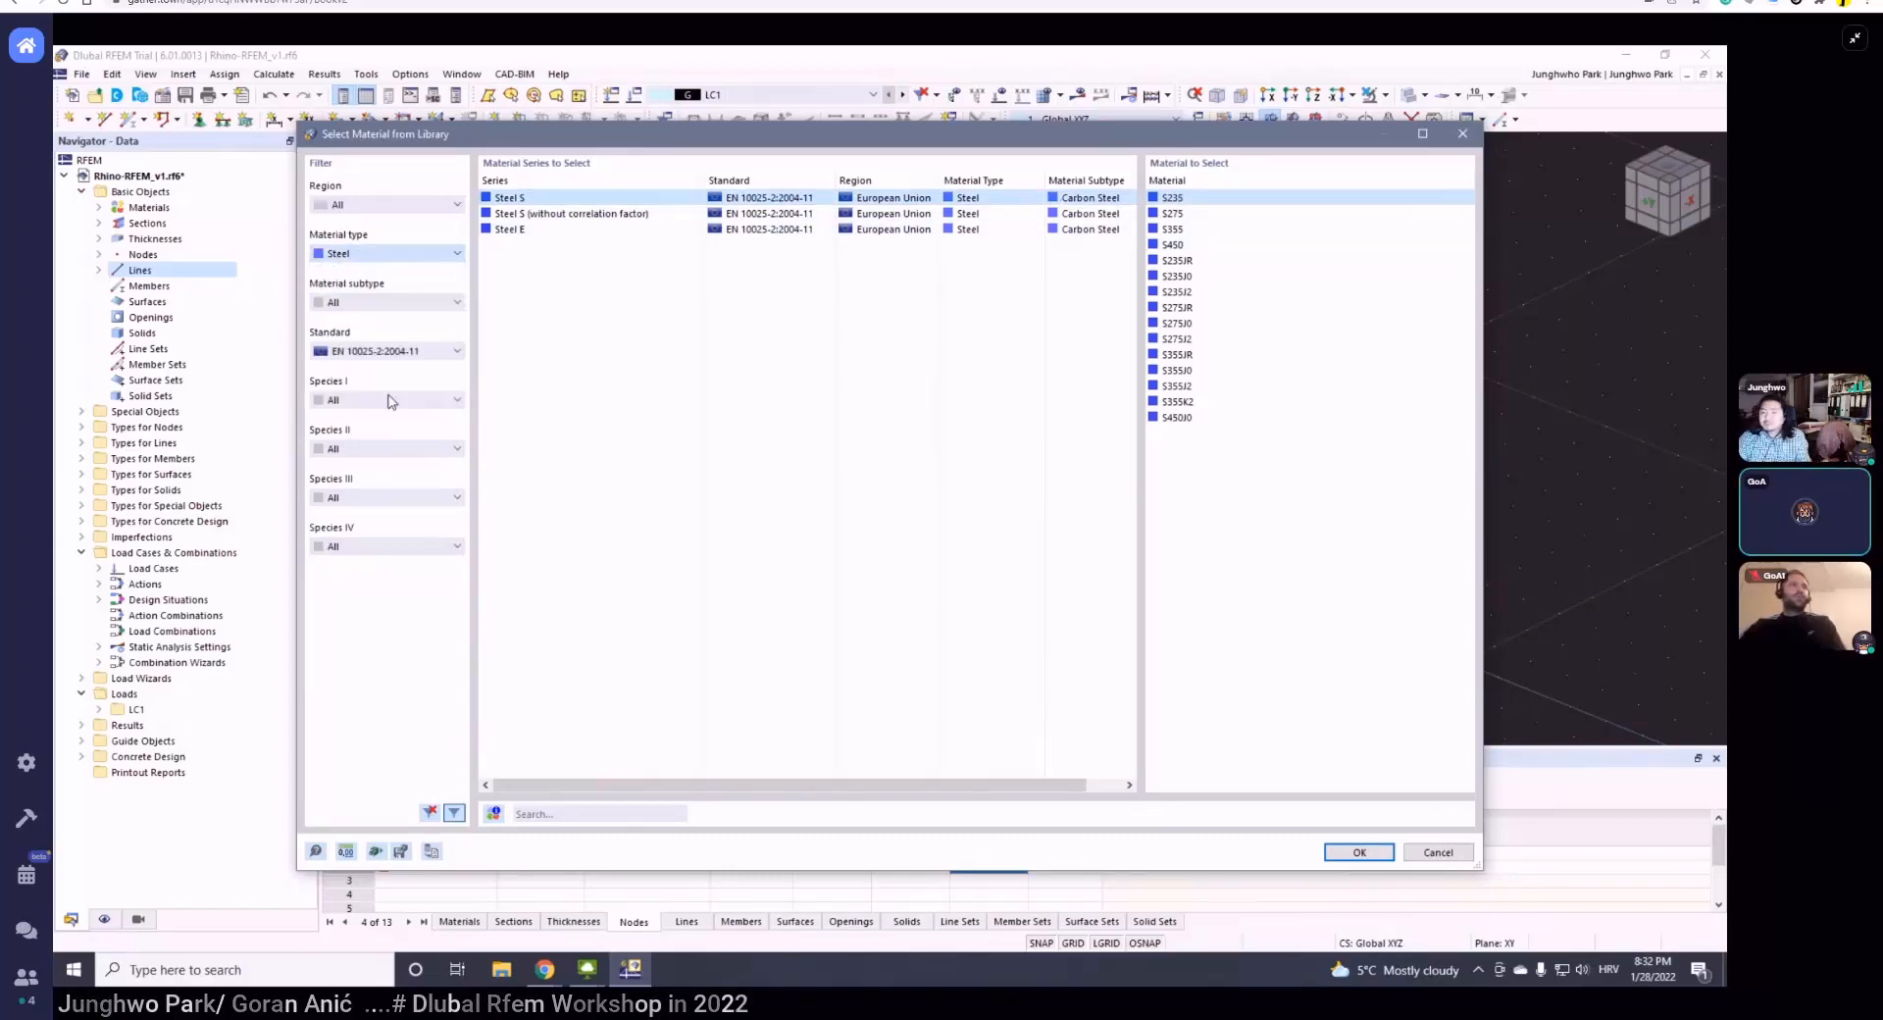
left_click(416, 302)
left_click(415, 312)
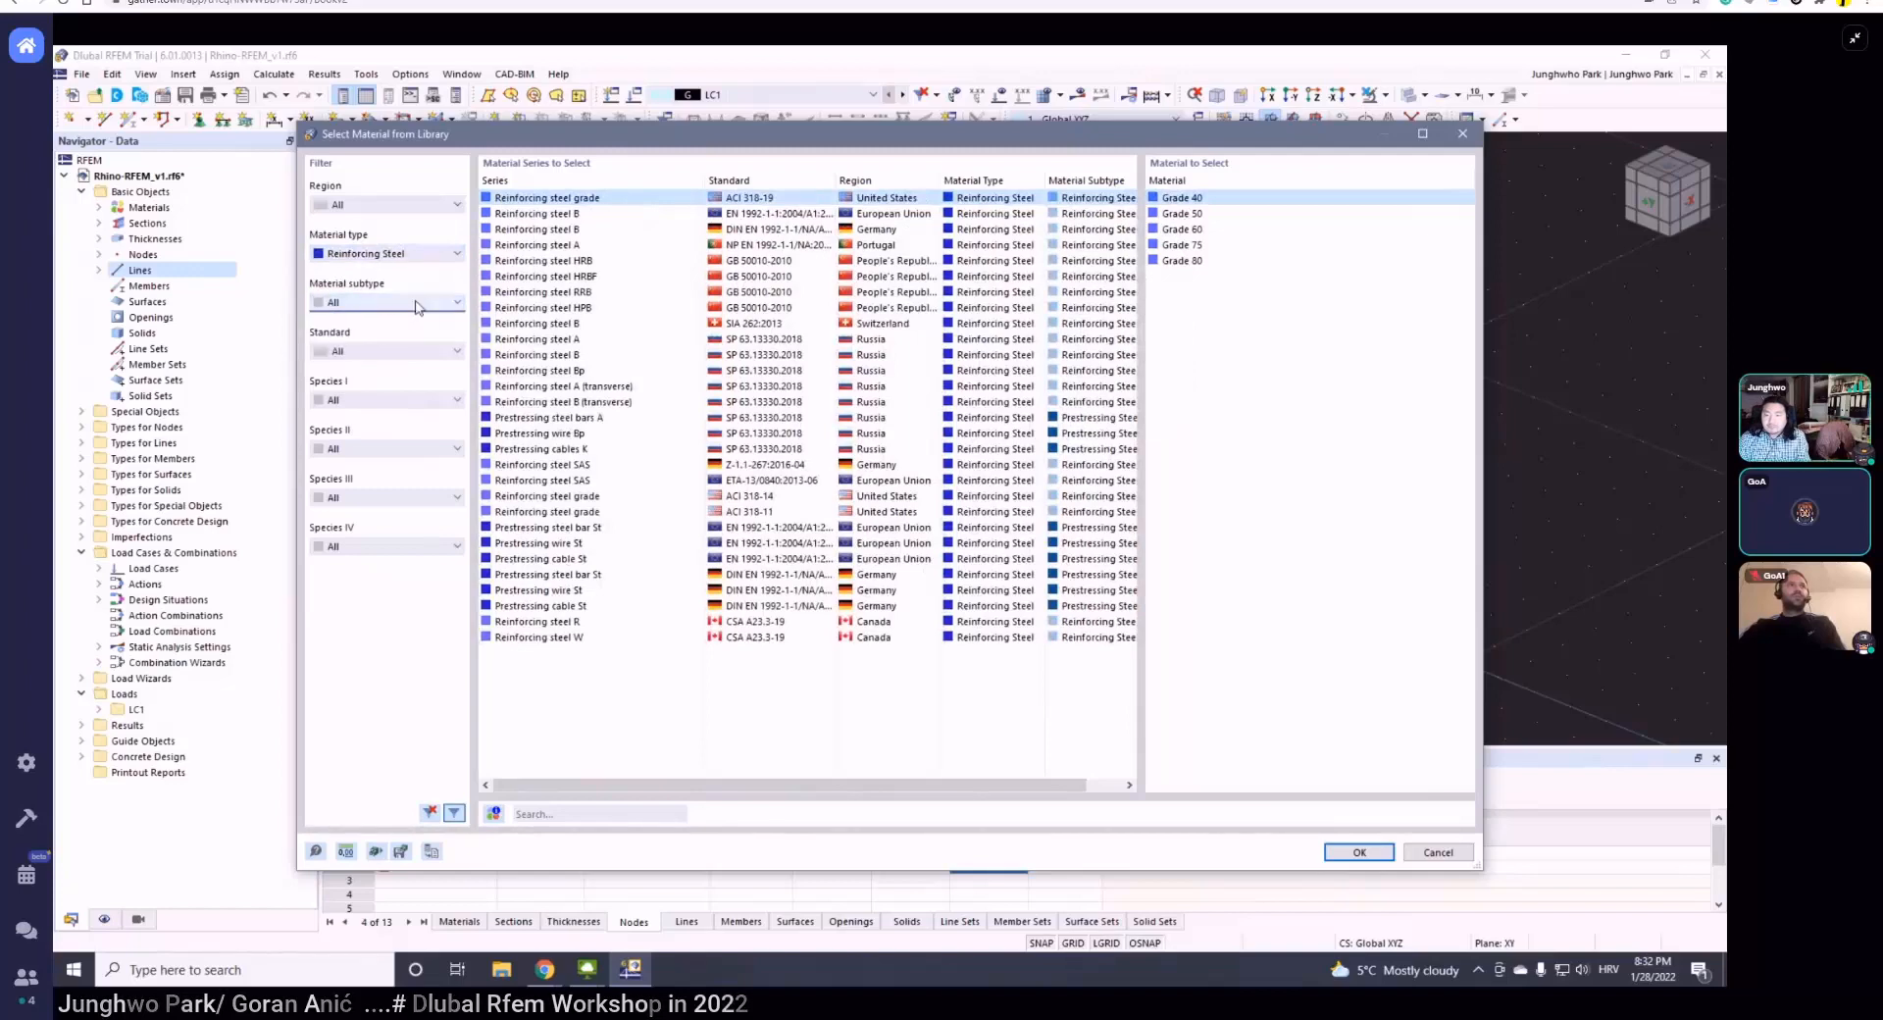
left_click(582, 215)
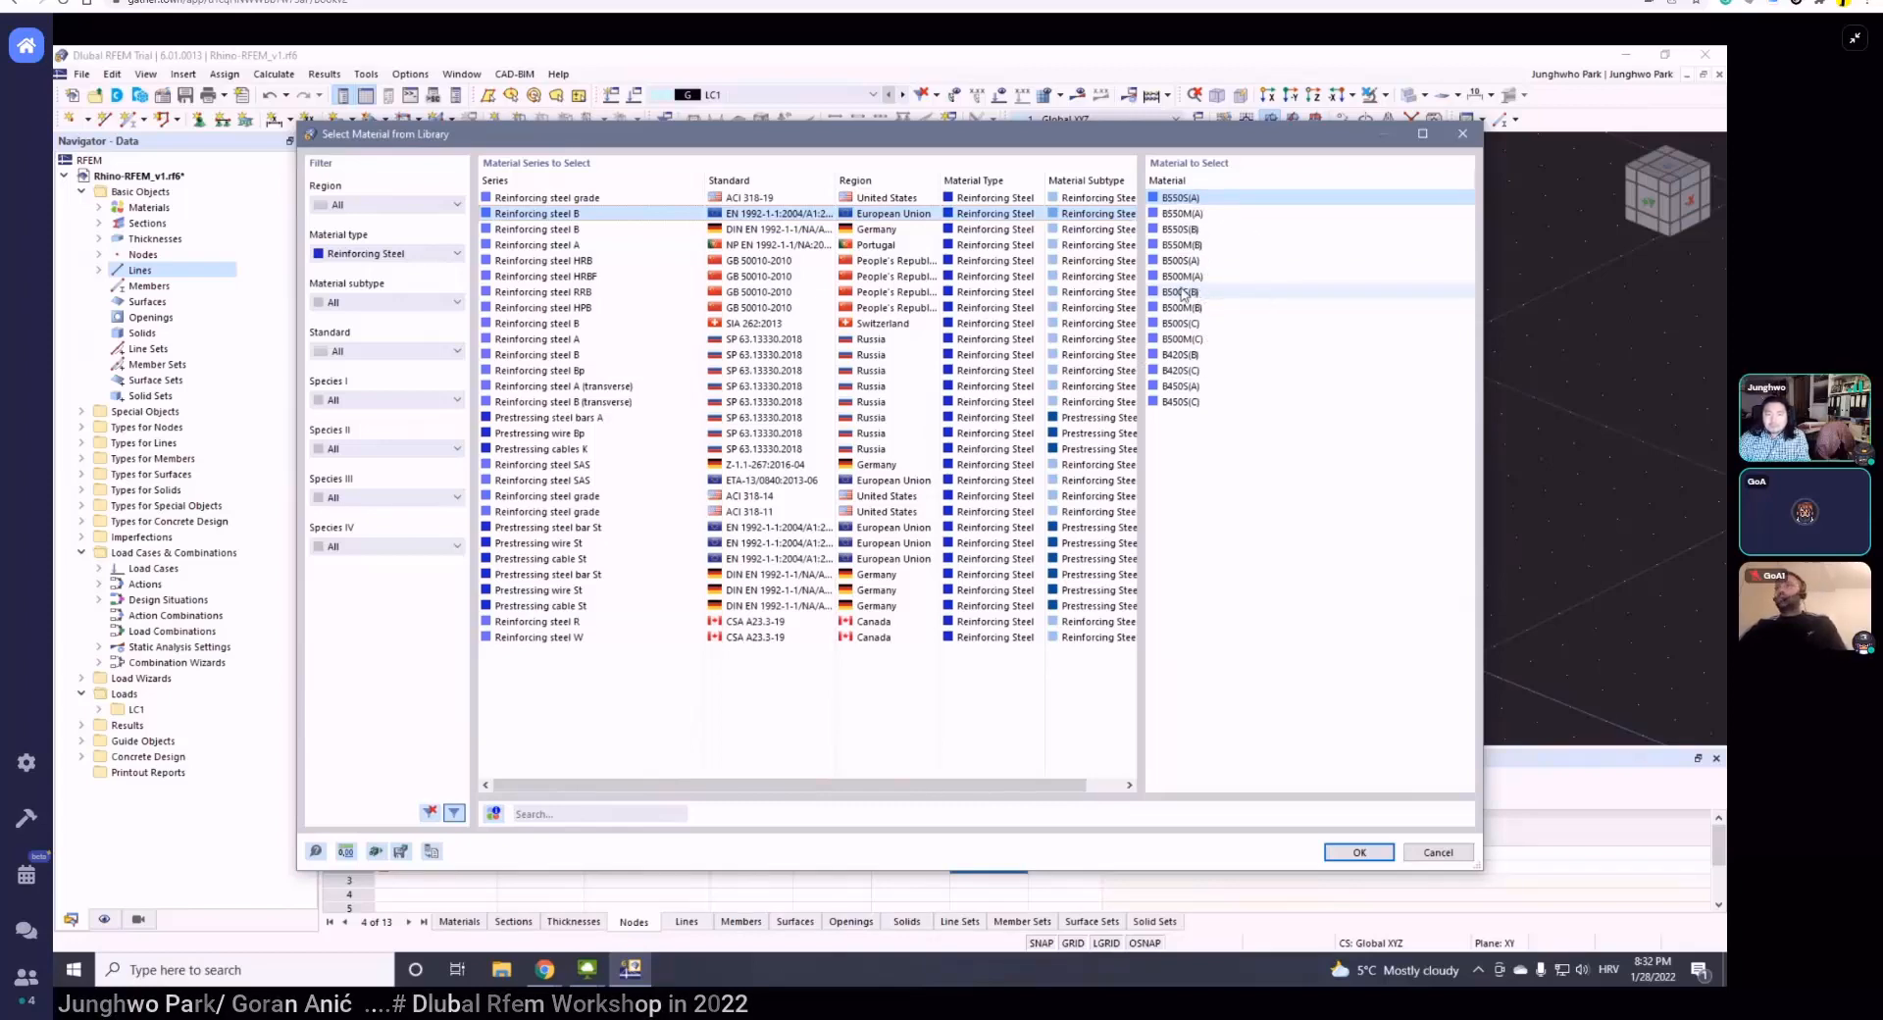
left_click(1193, 231)
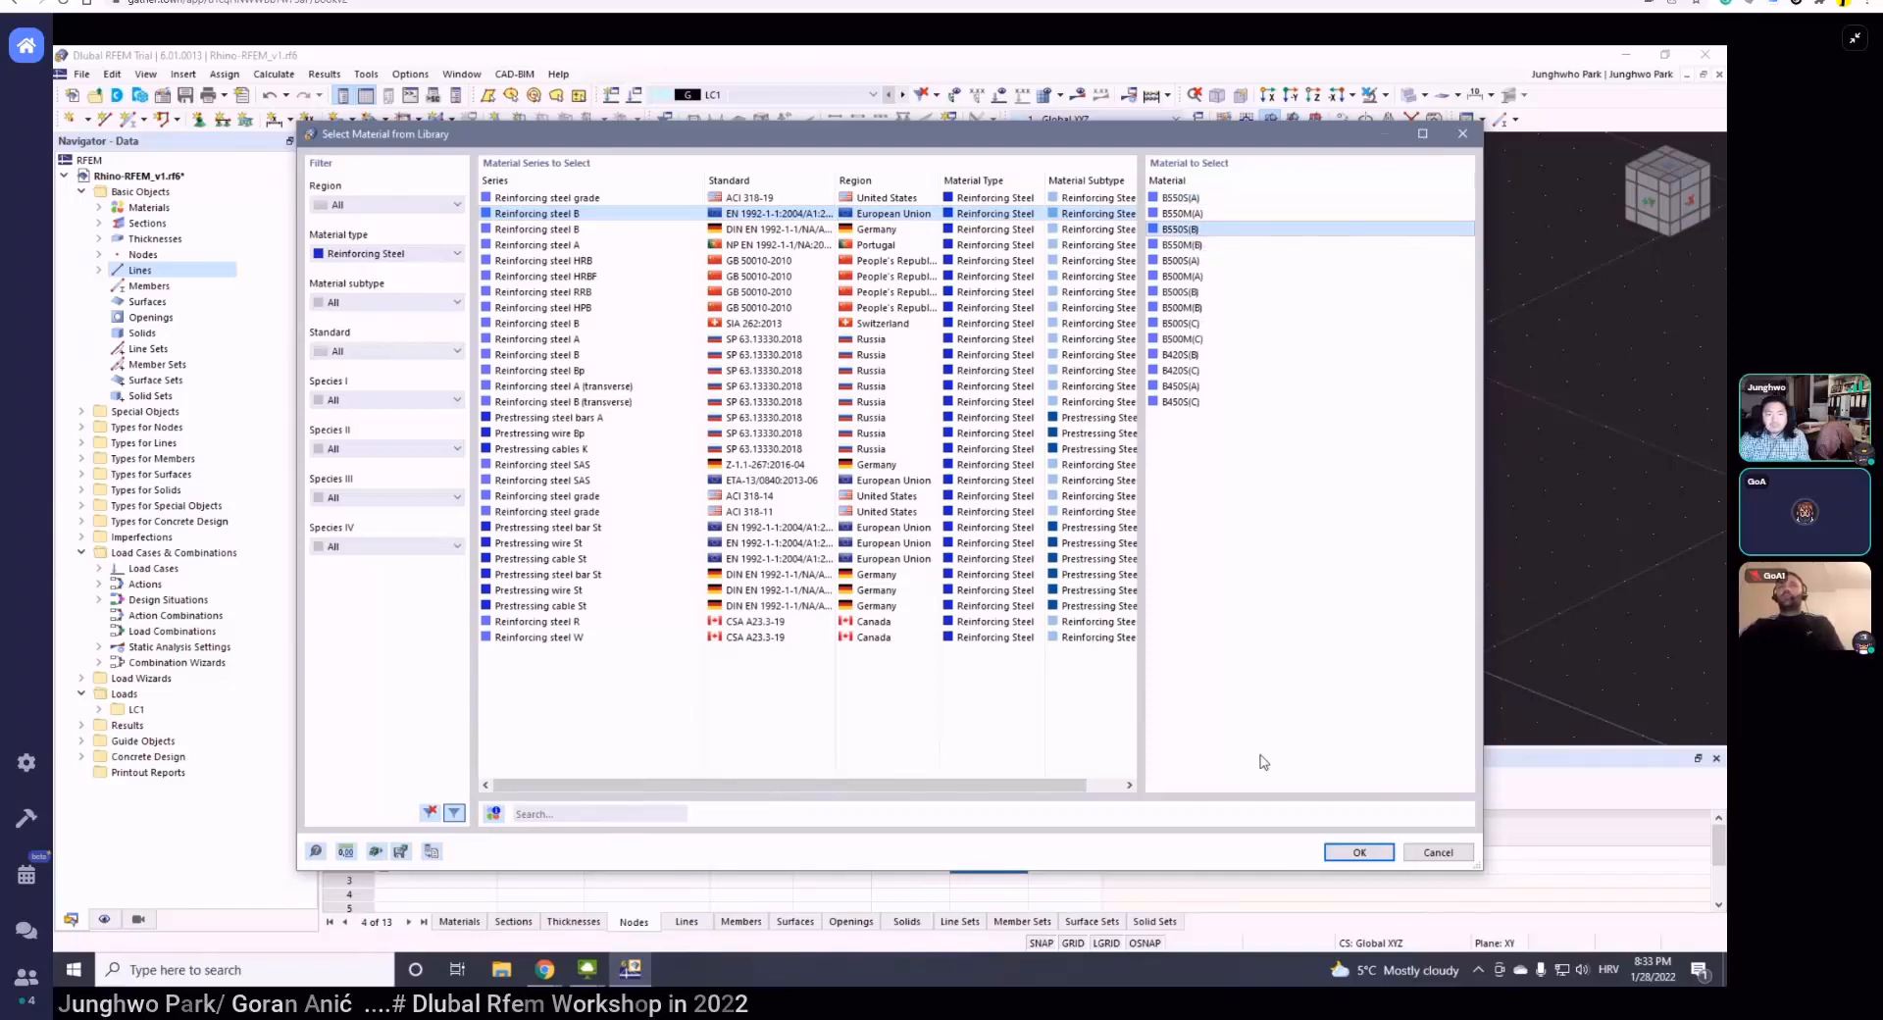
left_click(1335, 855)
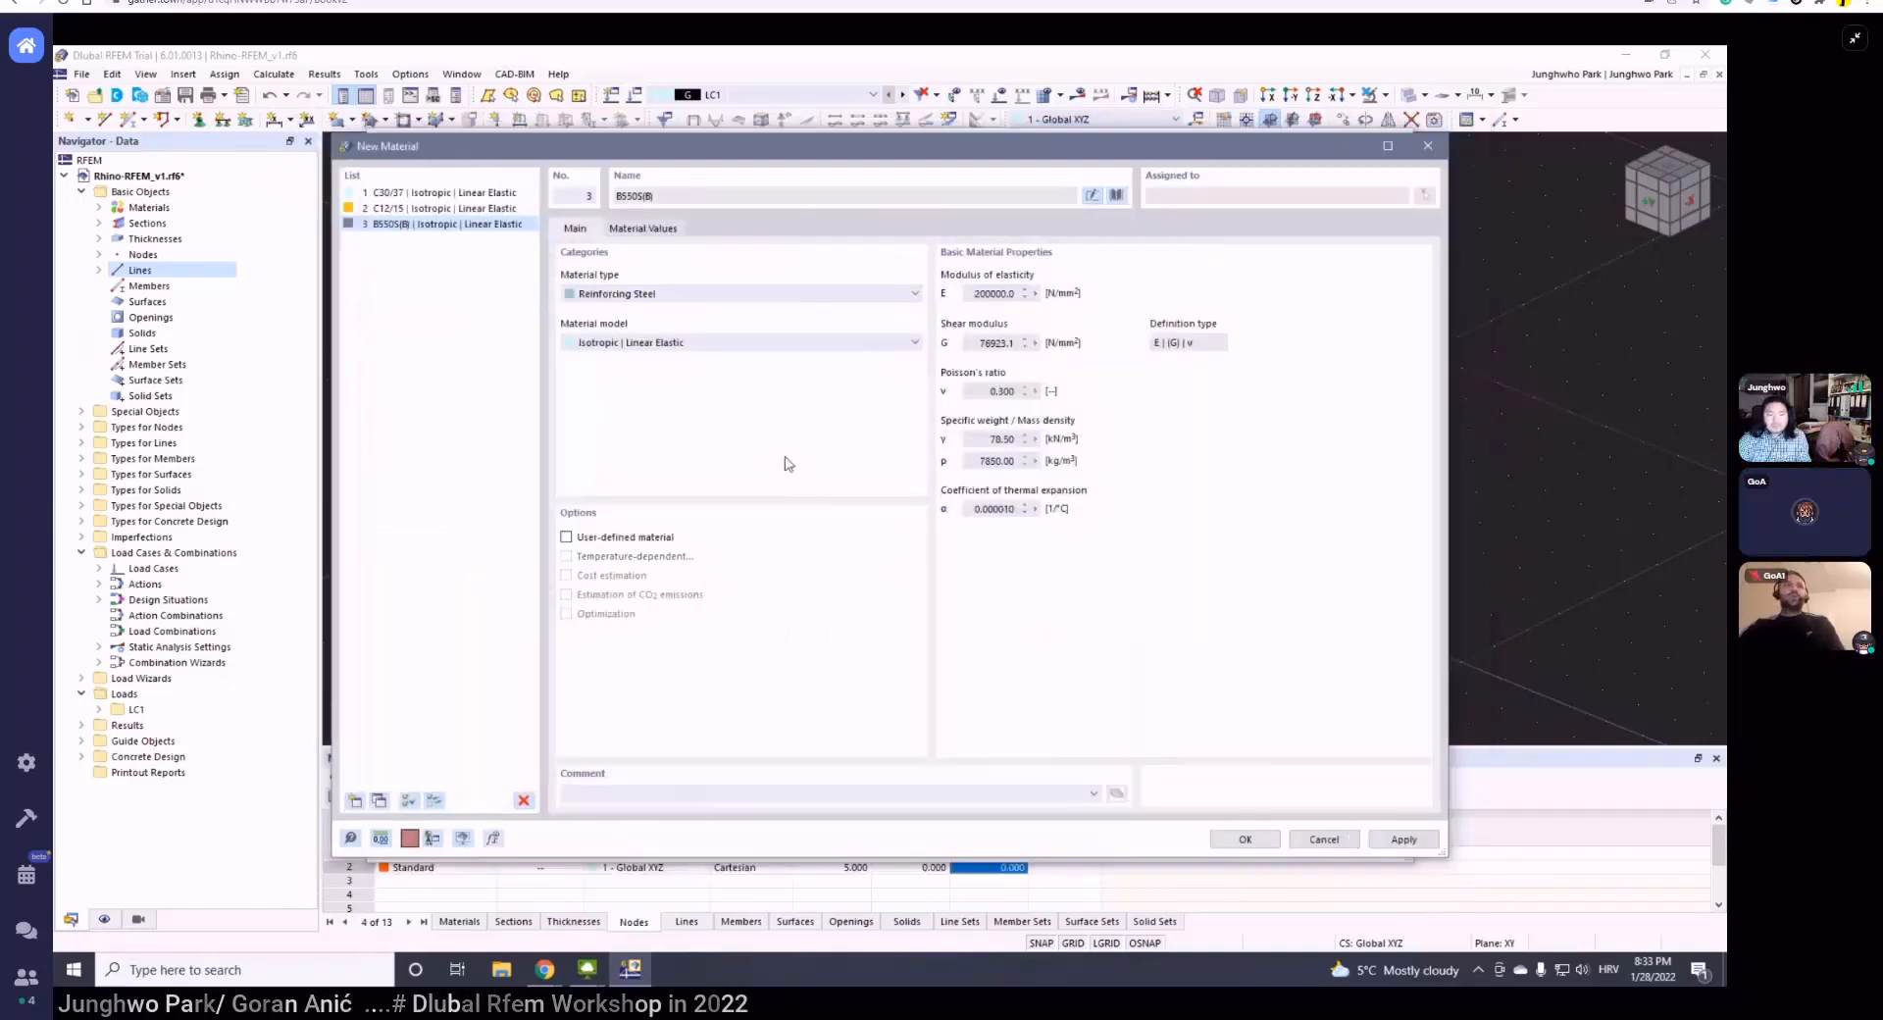
left_click(1244, 840)
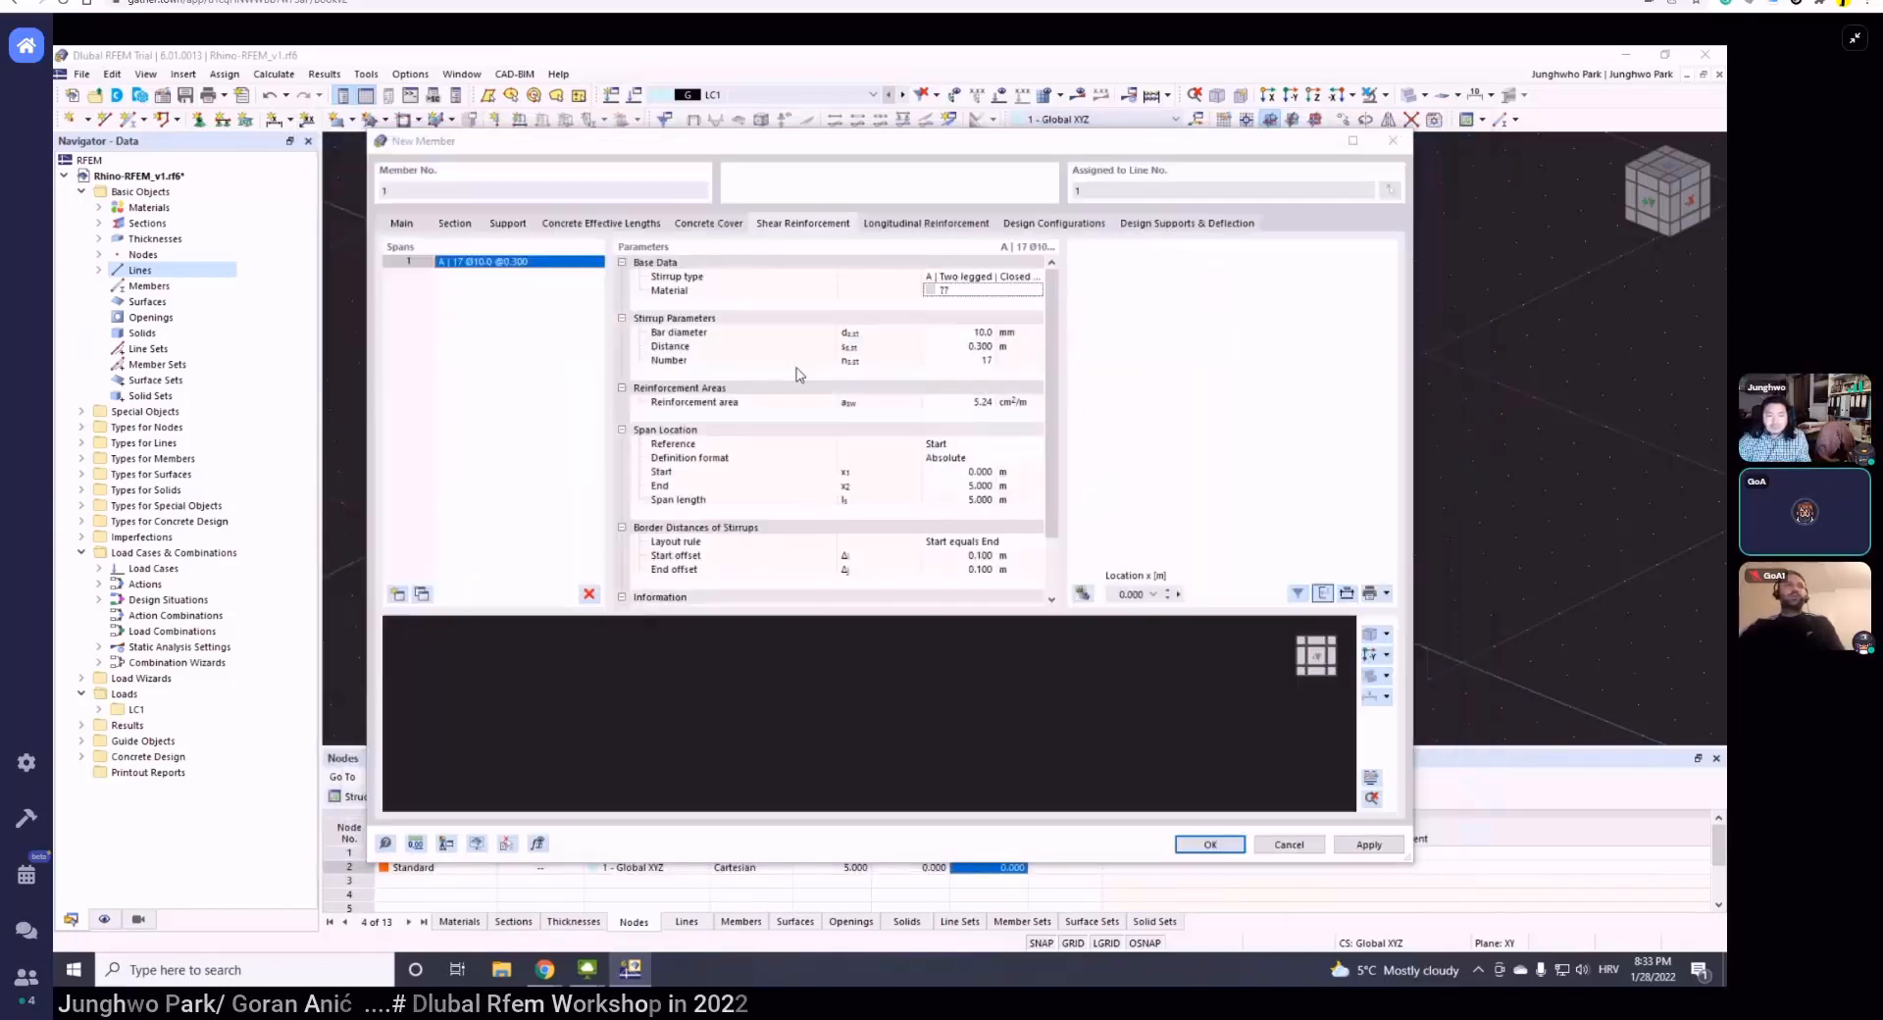
- Assign material B550S(B) to the member's longitudinal reinforcement and confirm the new member
left_click(912, 224)
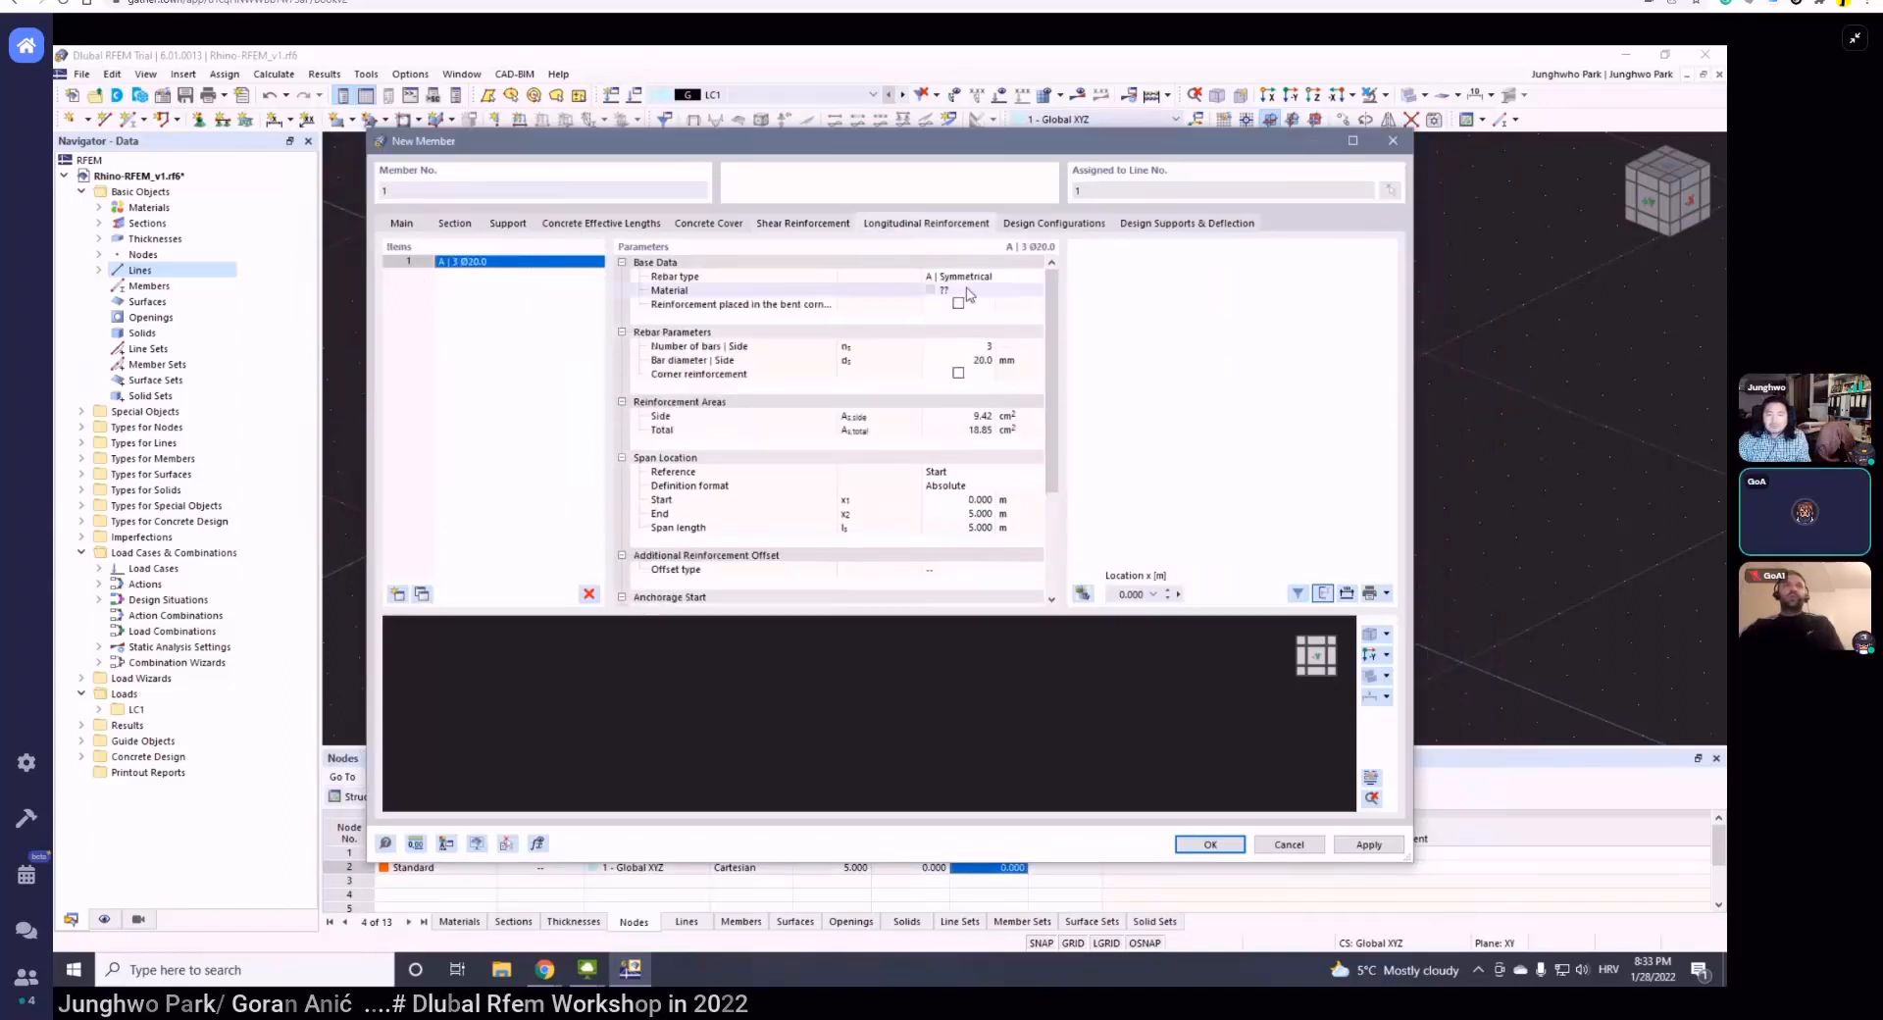
left_click(1018, 292)
left_click(965, 304)
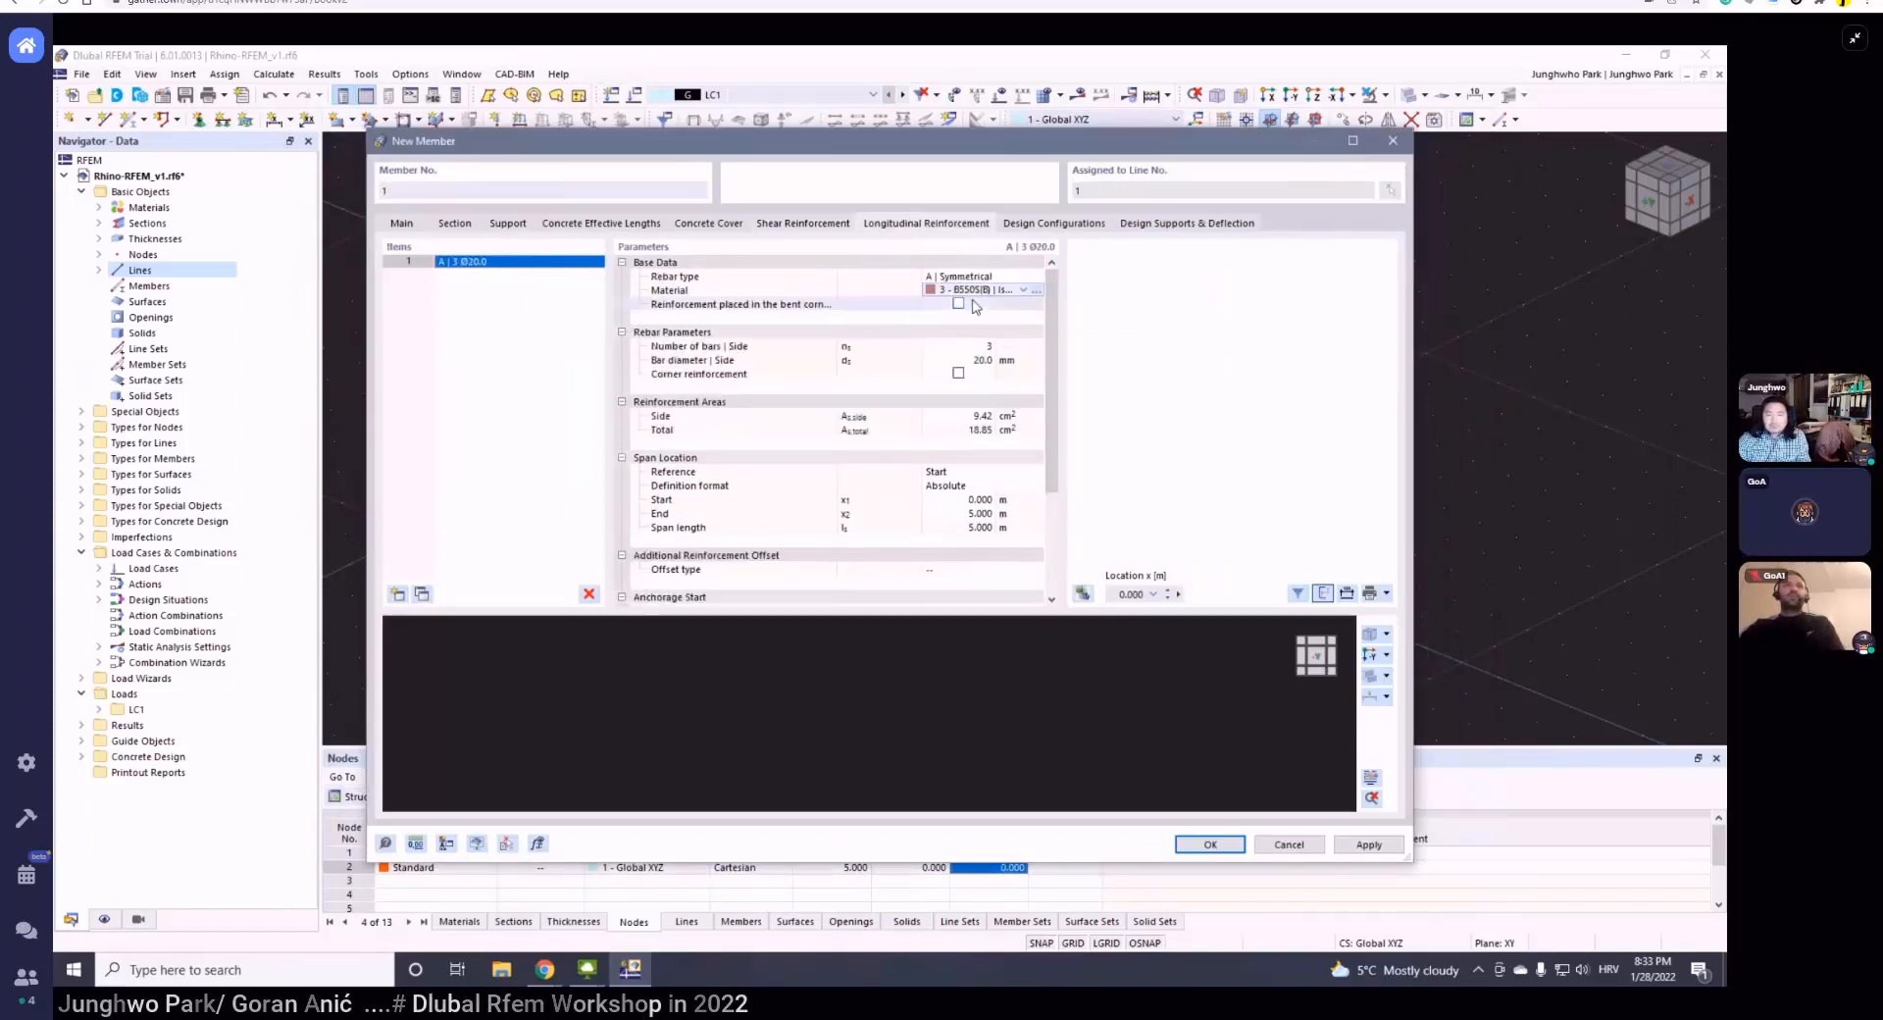
left_click(1363, 844)
left_click(1210, 844)
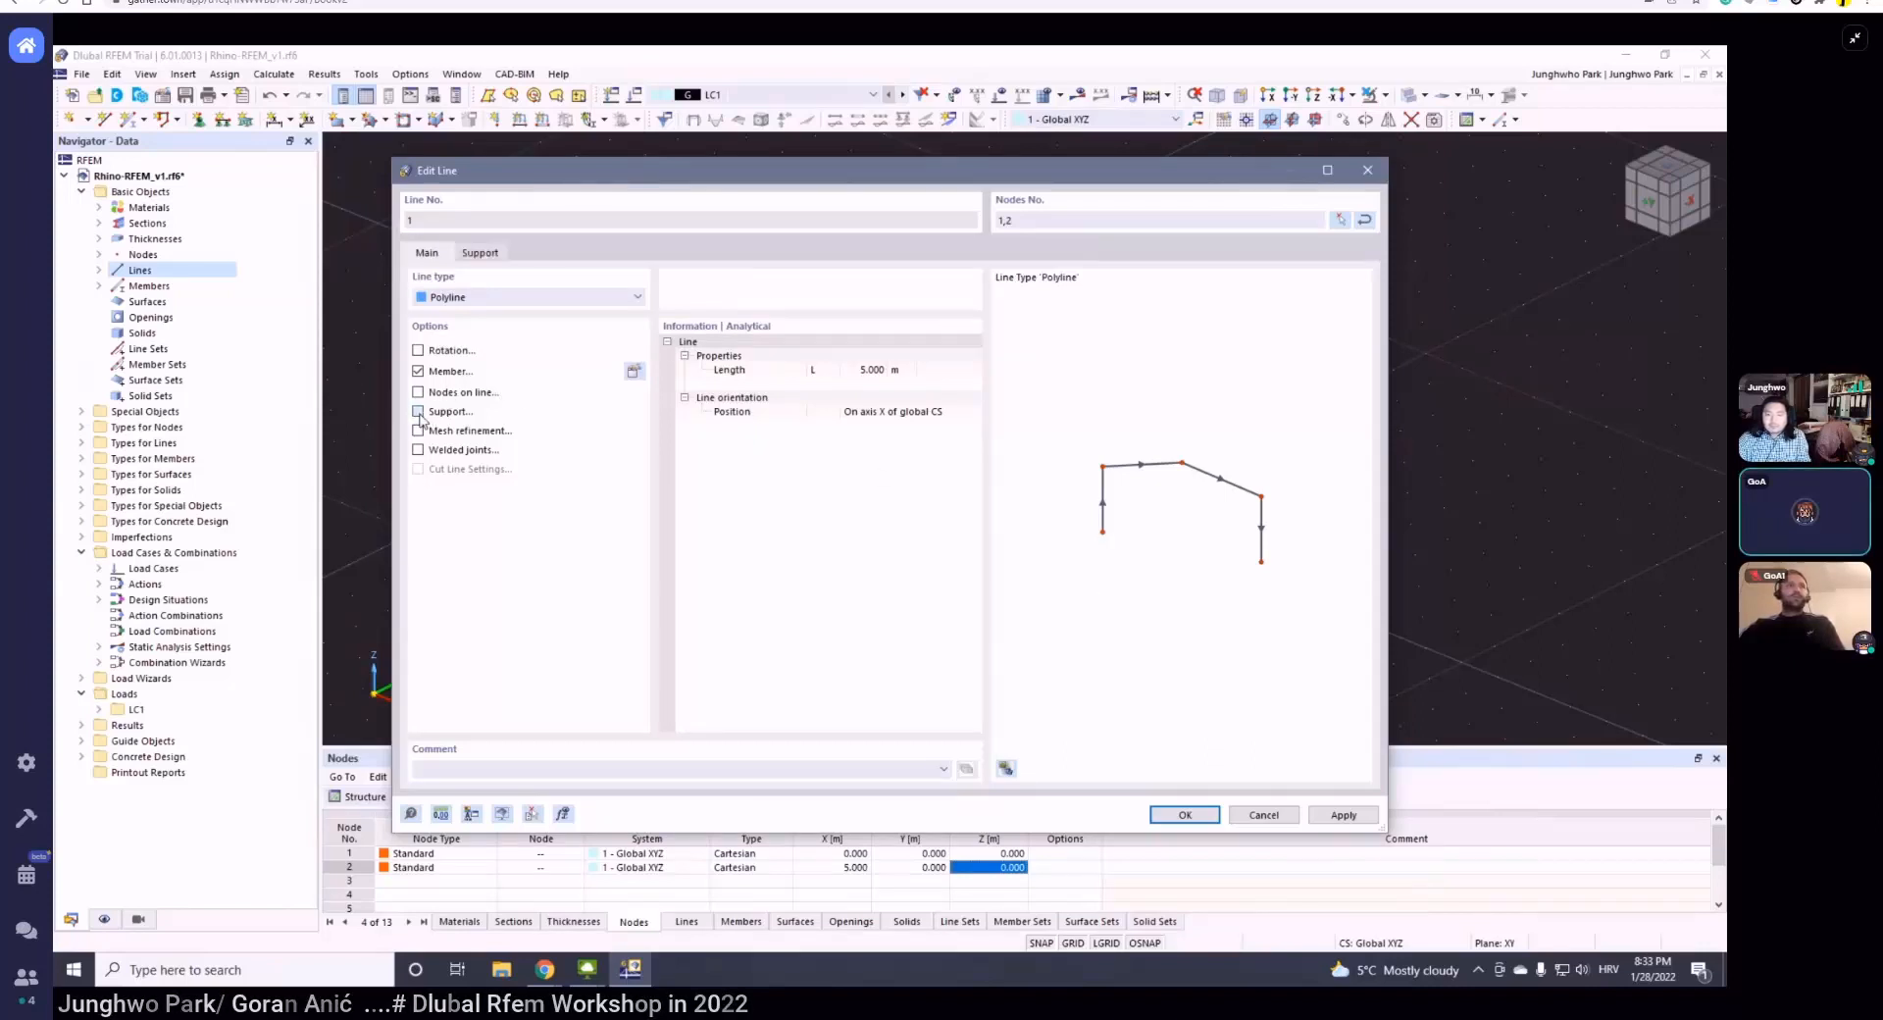
- Assign line support type 2, with all translations and rotations fixed, to line 1 and confirm the line edit
left_click(480, 253)
left_click(588, 319)
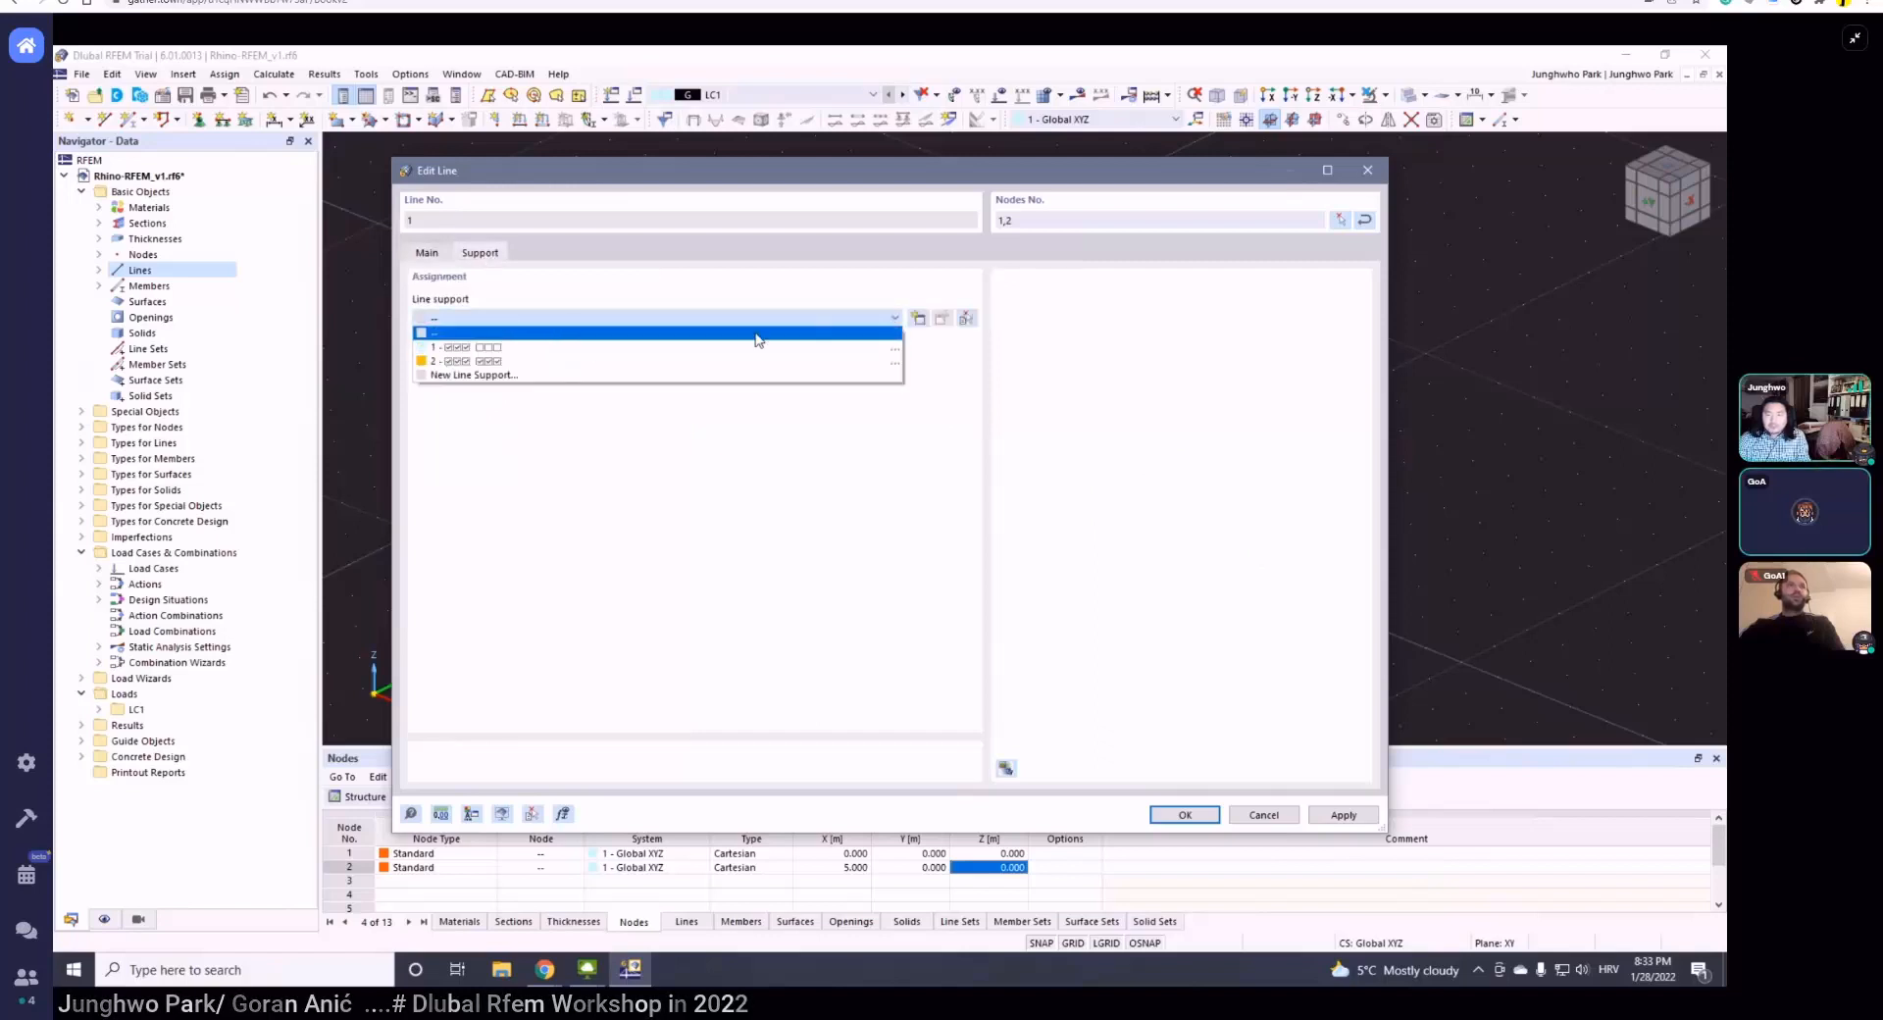
left_click(580, 347)
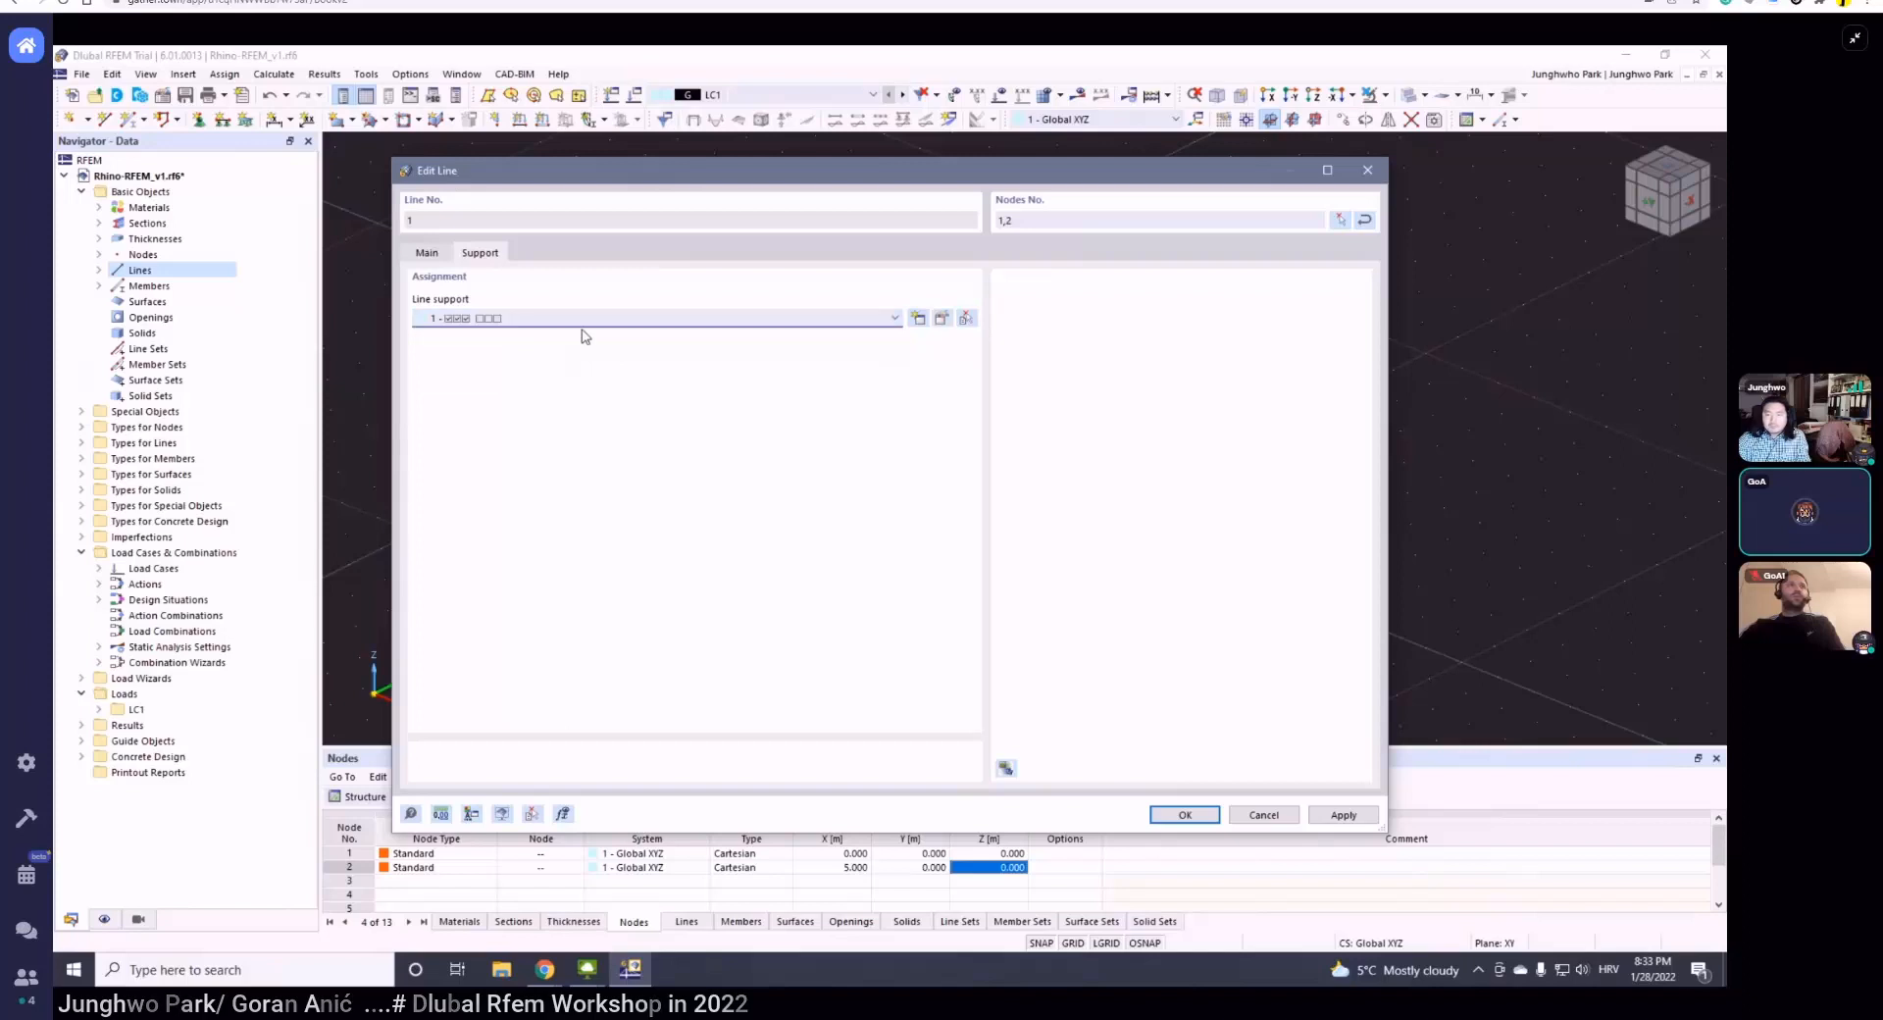
left_click(589, 327)
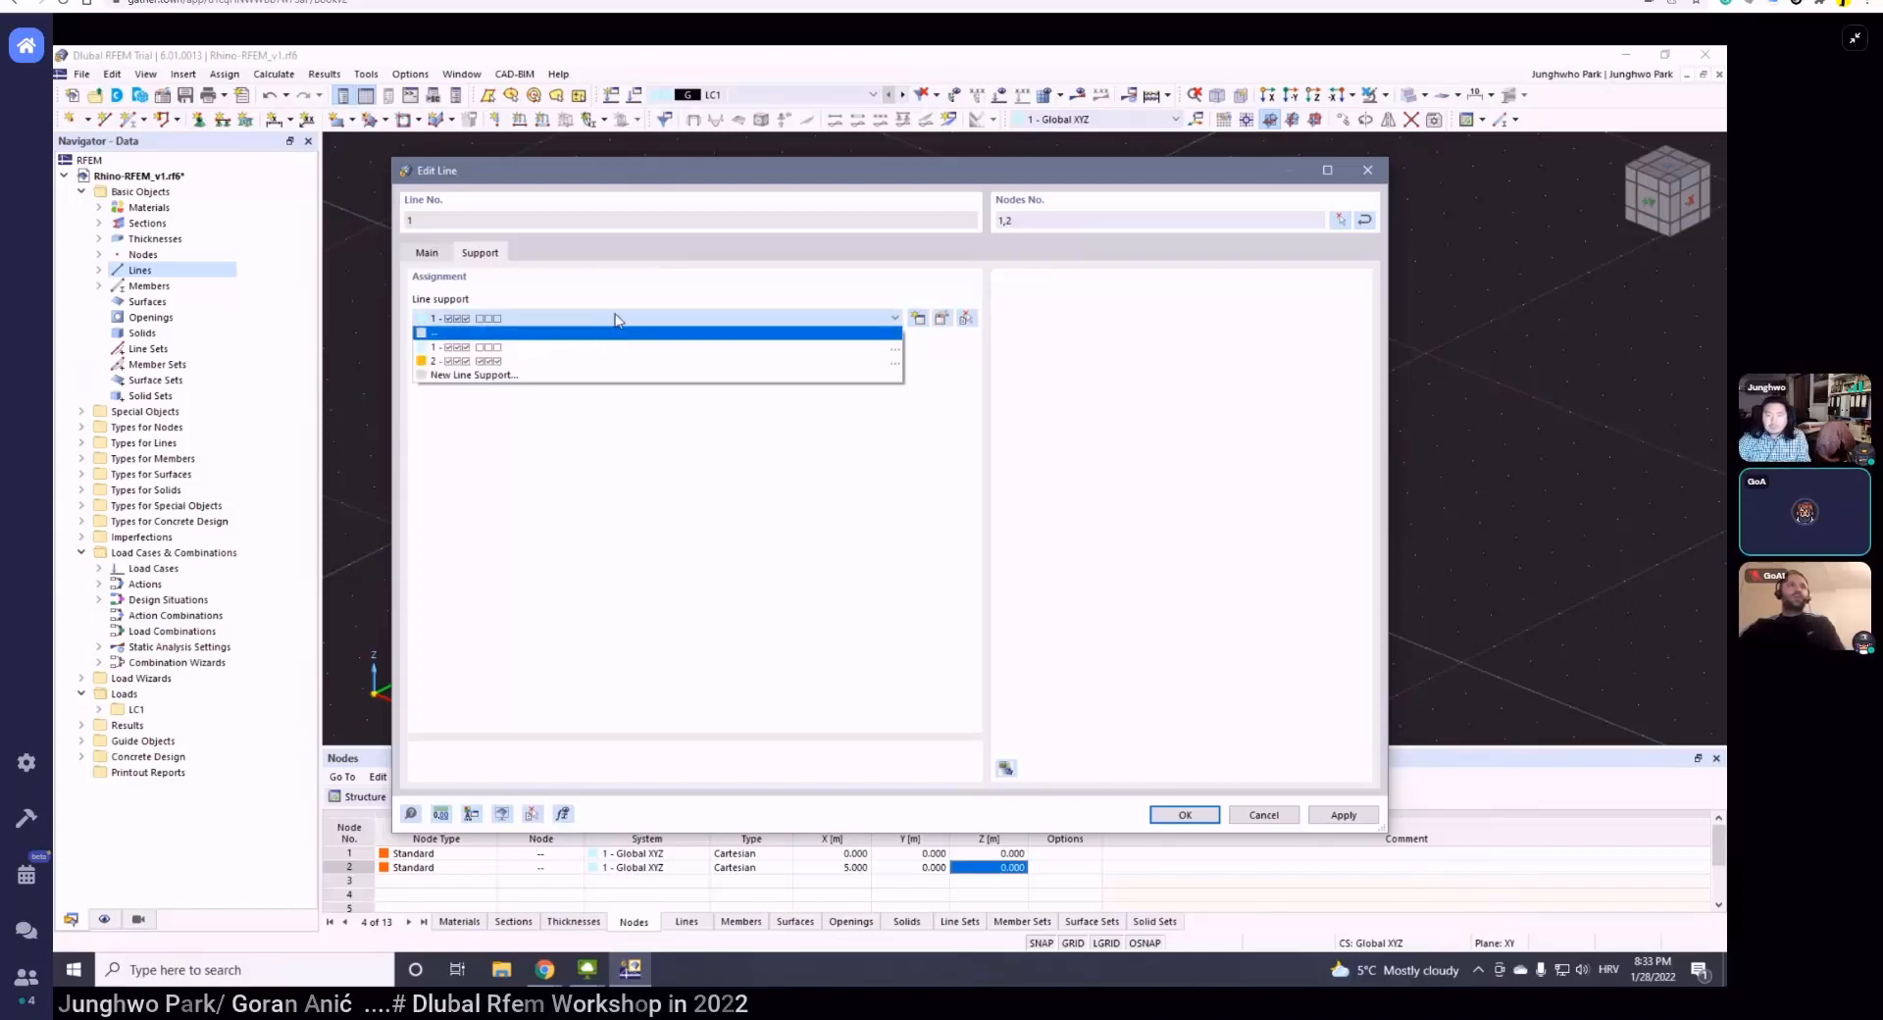
left_click(613, 323)
left_click(833, 322)
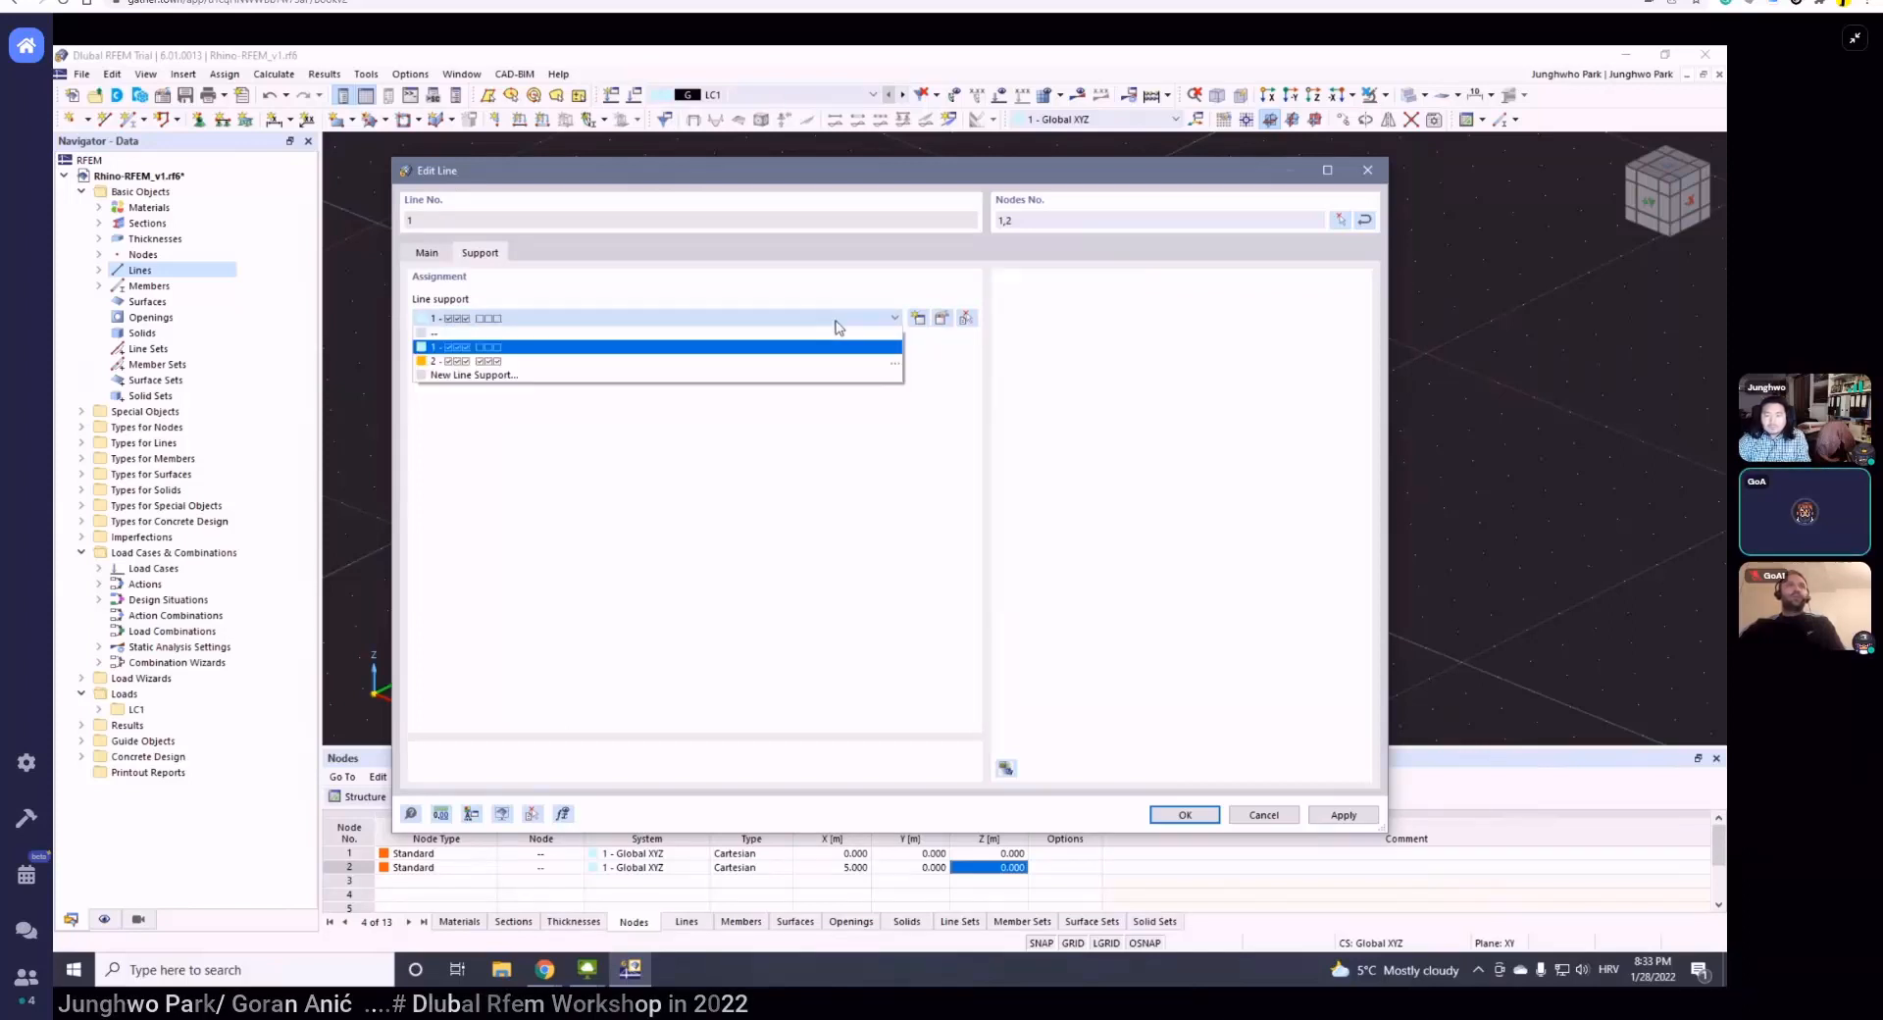
left_click(770, 363)
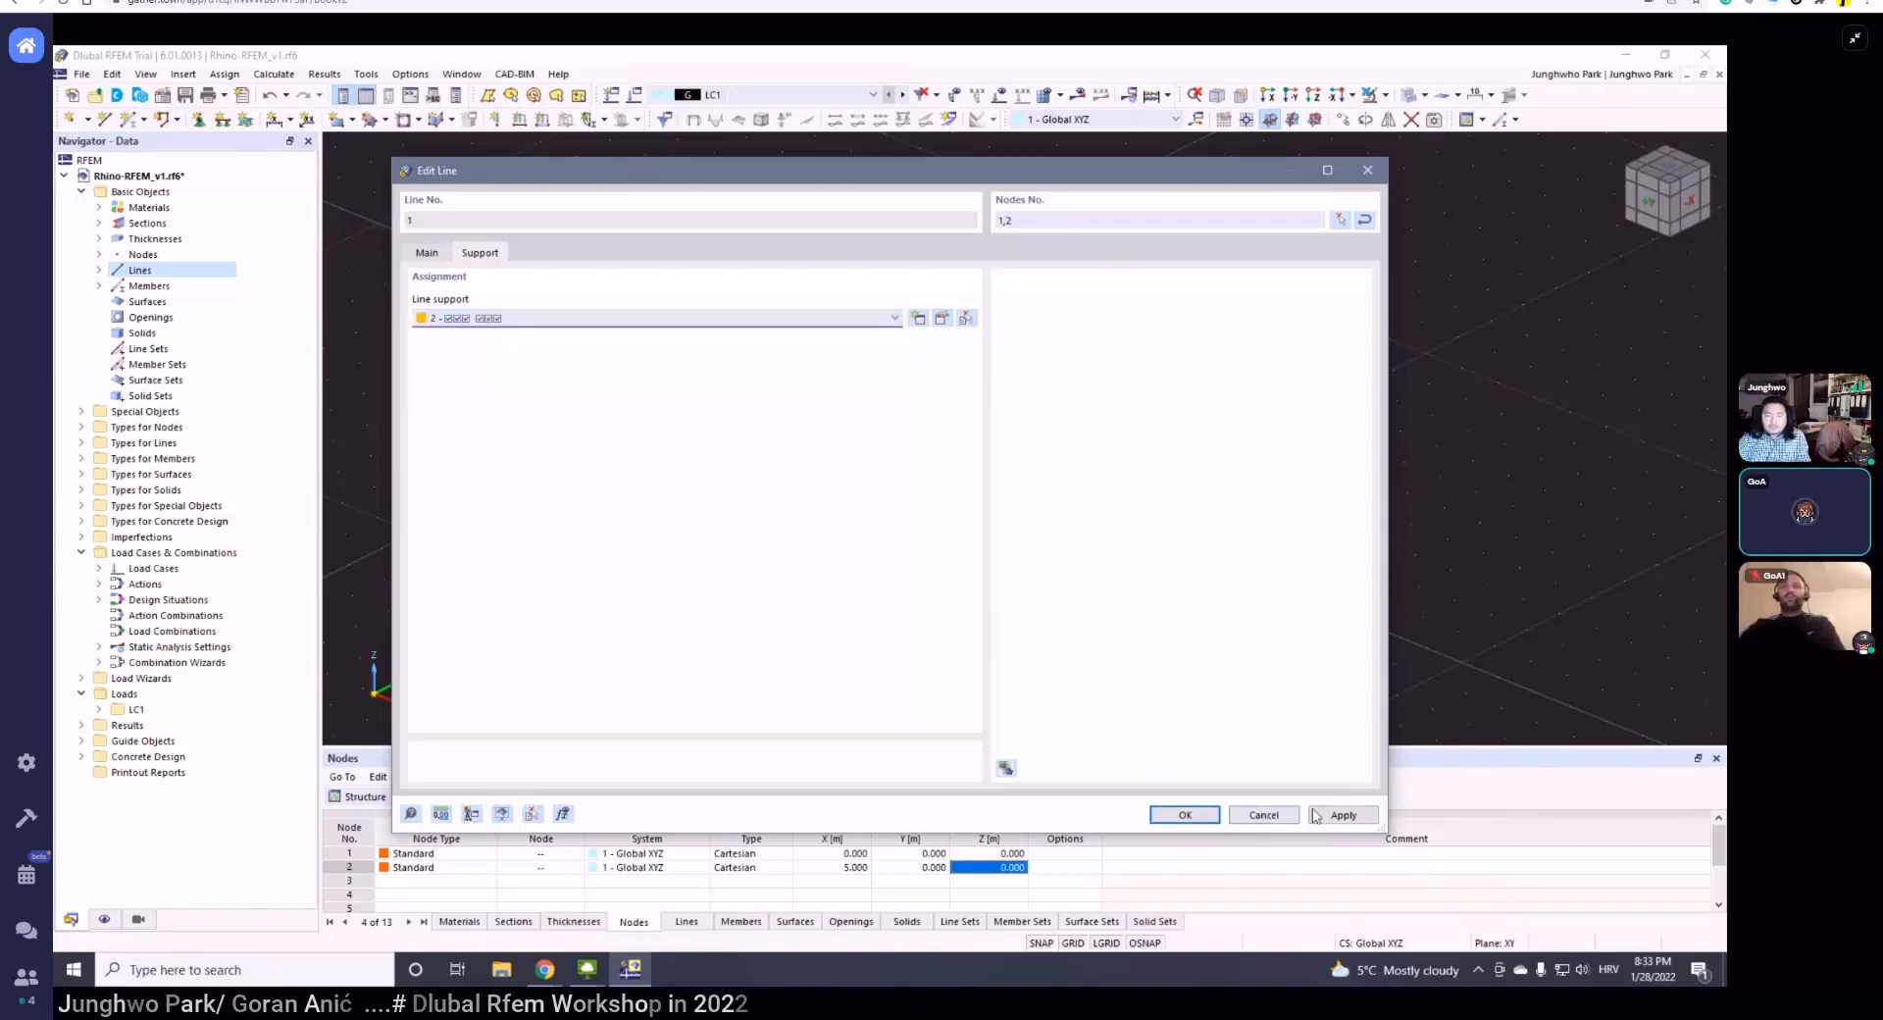
left_click(1184, 815)
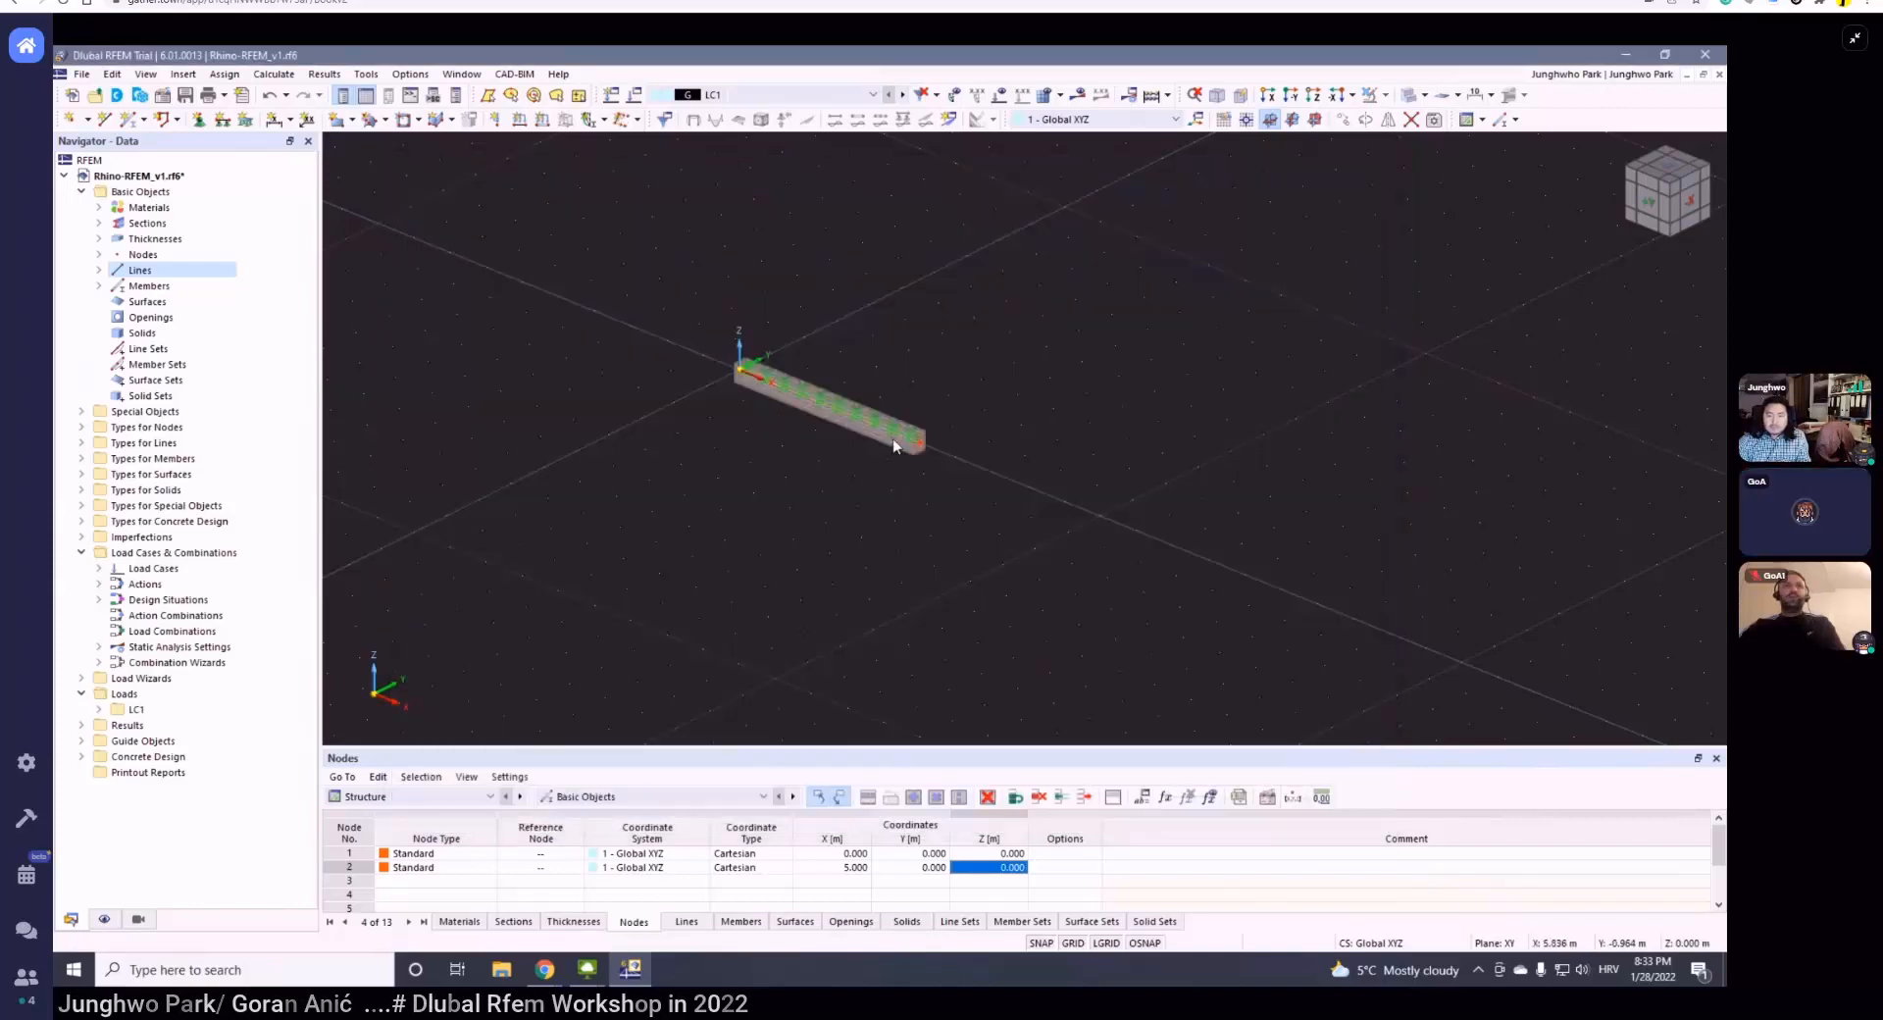
- Reopen line 1's support settings and switch its line support to type 1, with translations fixed and rotations free
scroll(894, 446, "up", 5)
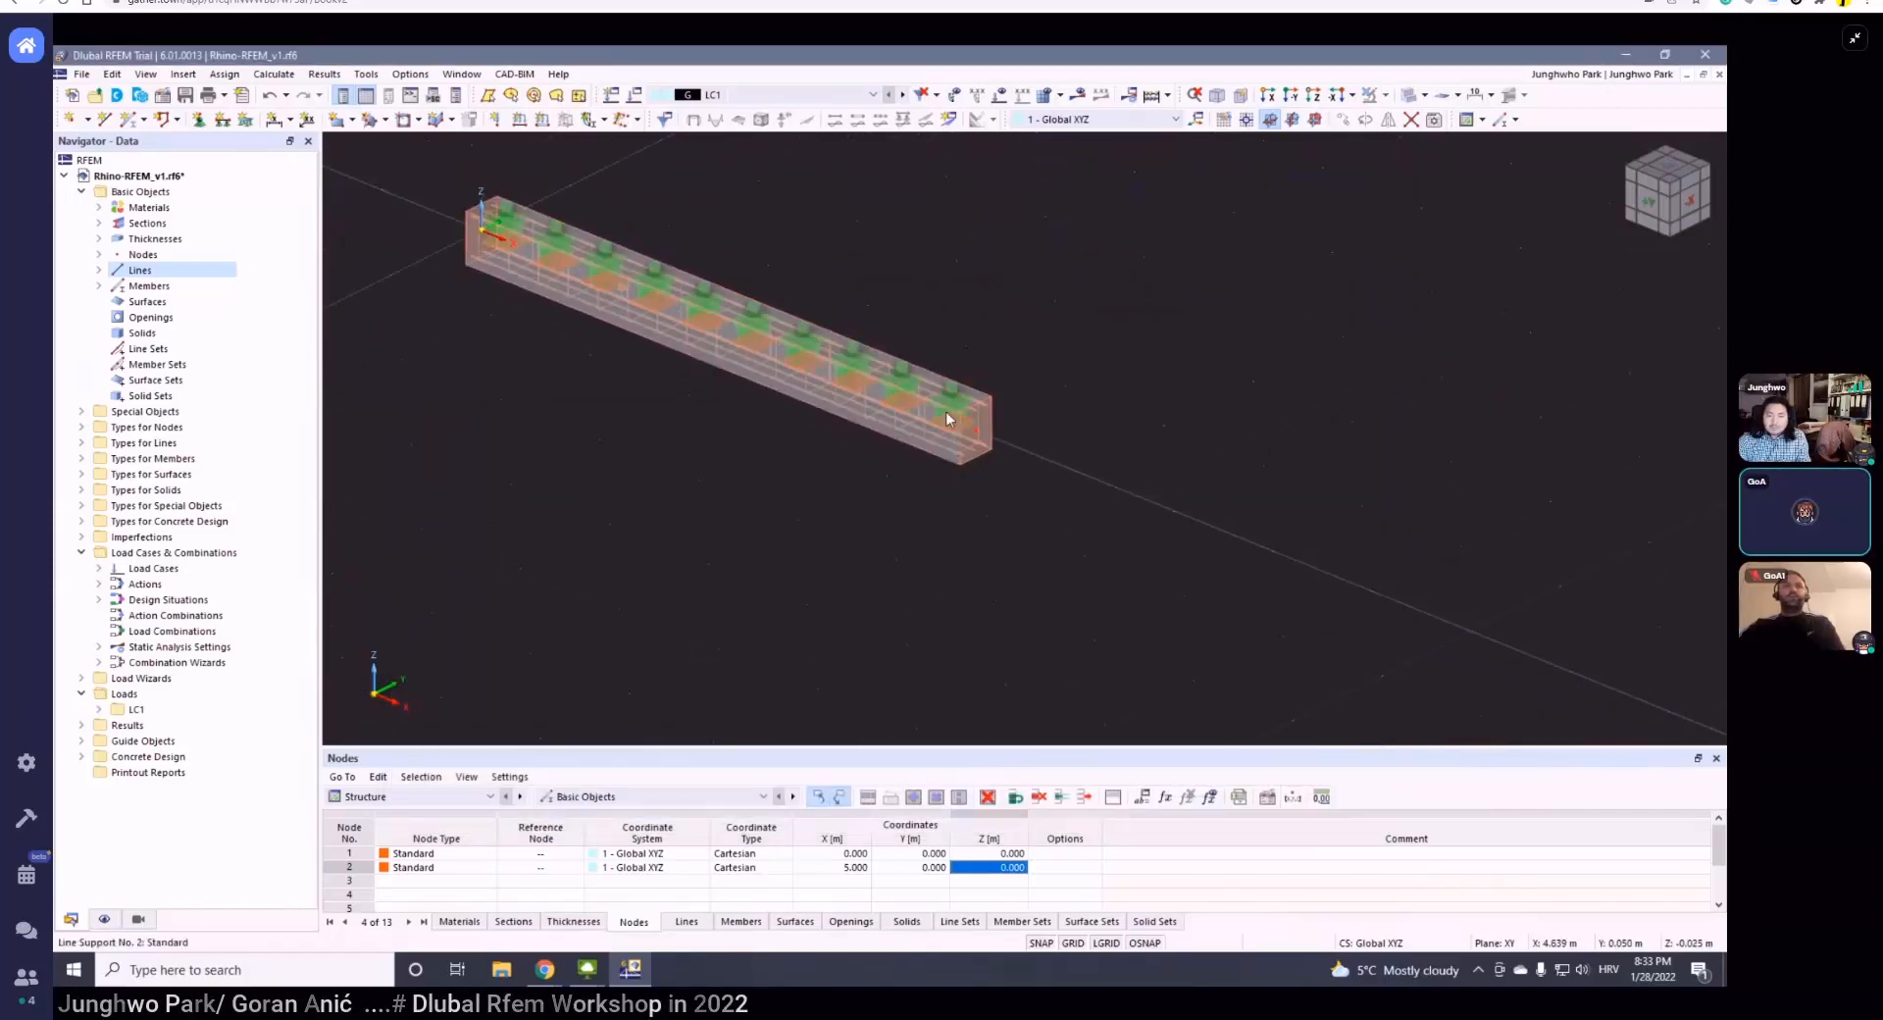
scroll(957, 385, "down", 5)
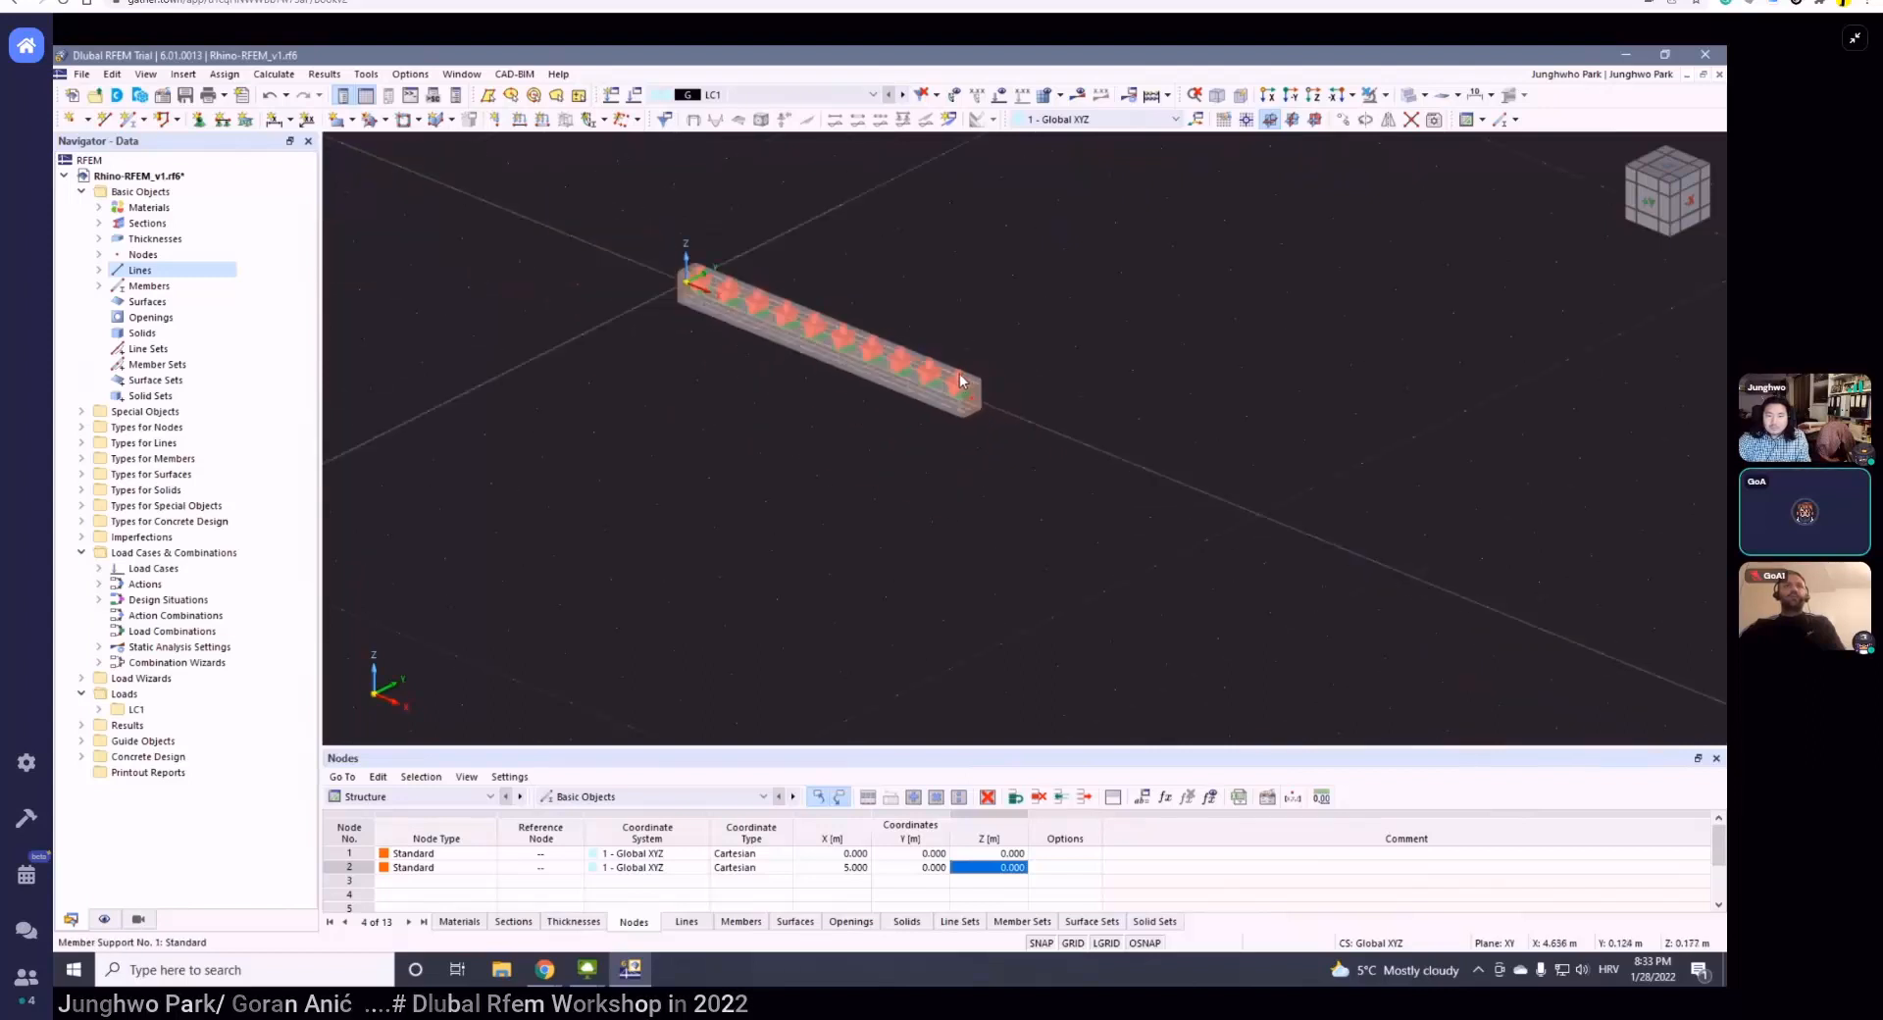
scroll(961, 377, "up", 3)
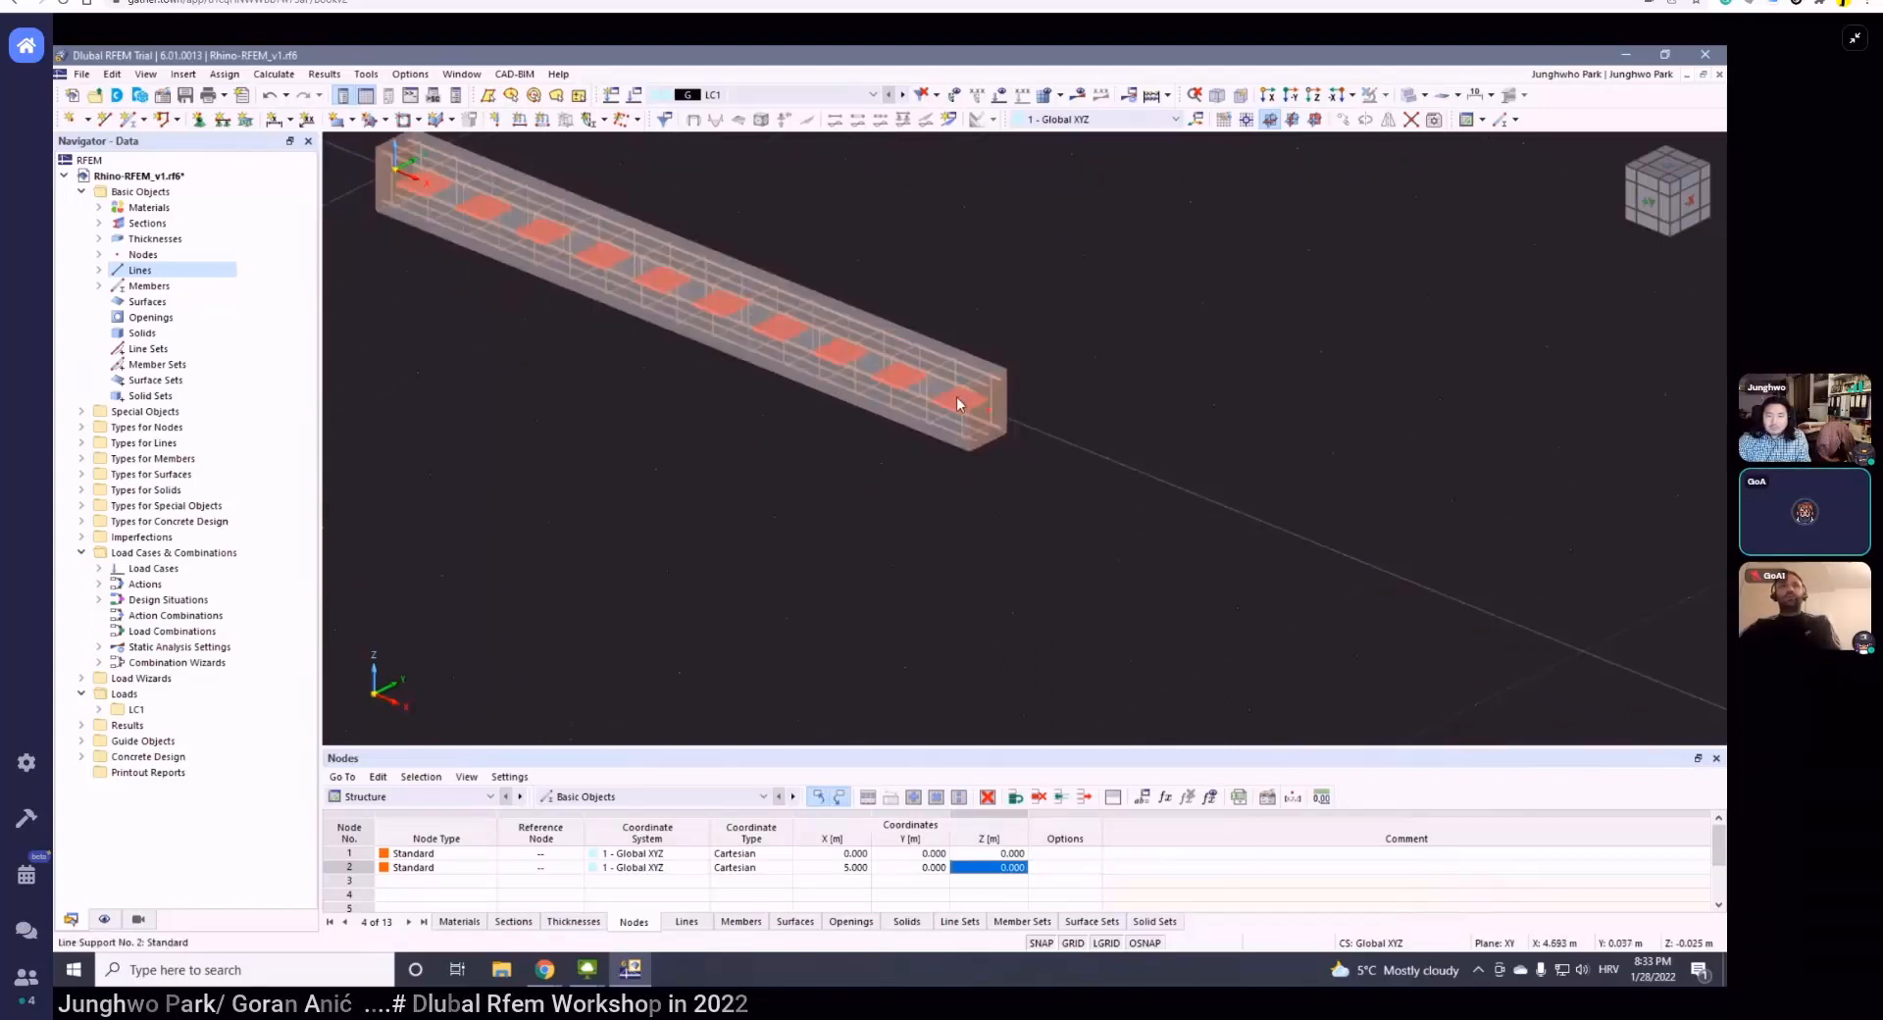
double_click(953, 400)
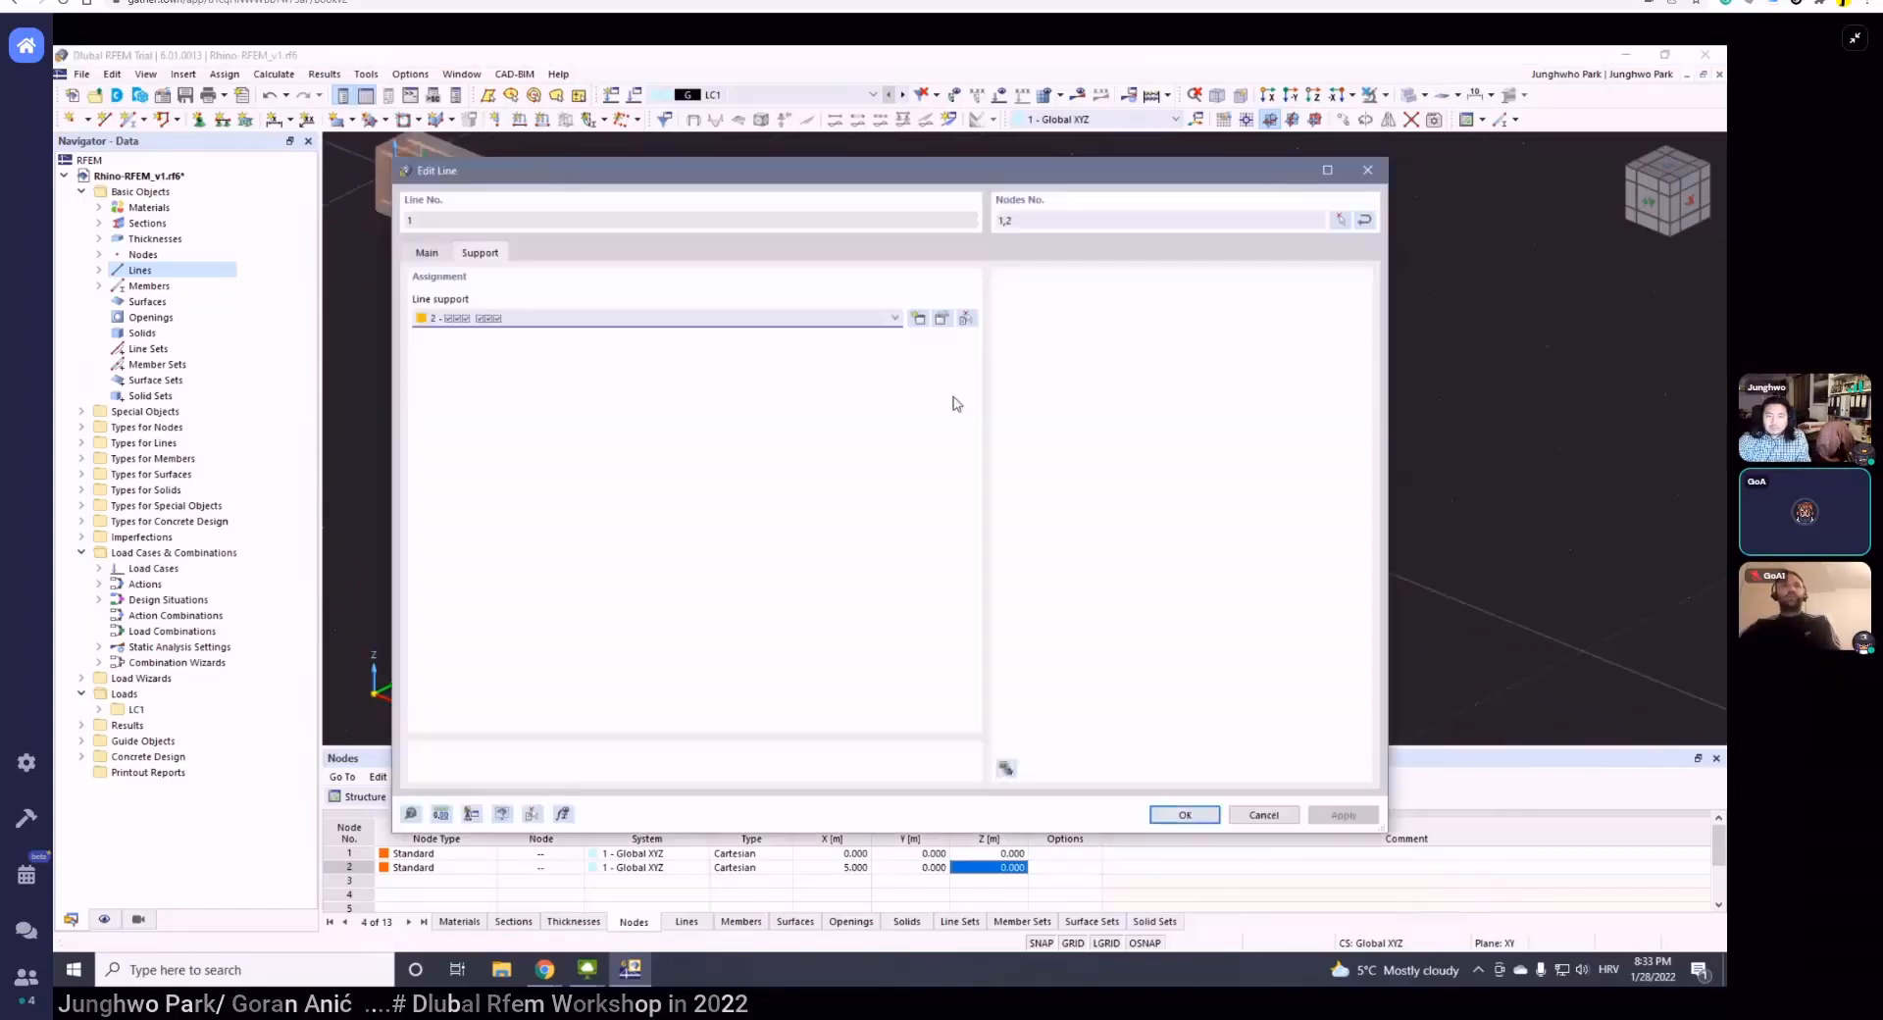
left_click(585, 318)
left_click(931, 339)
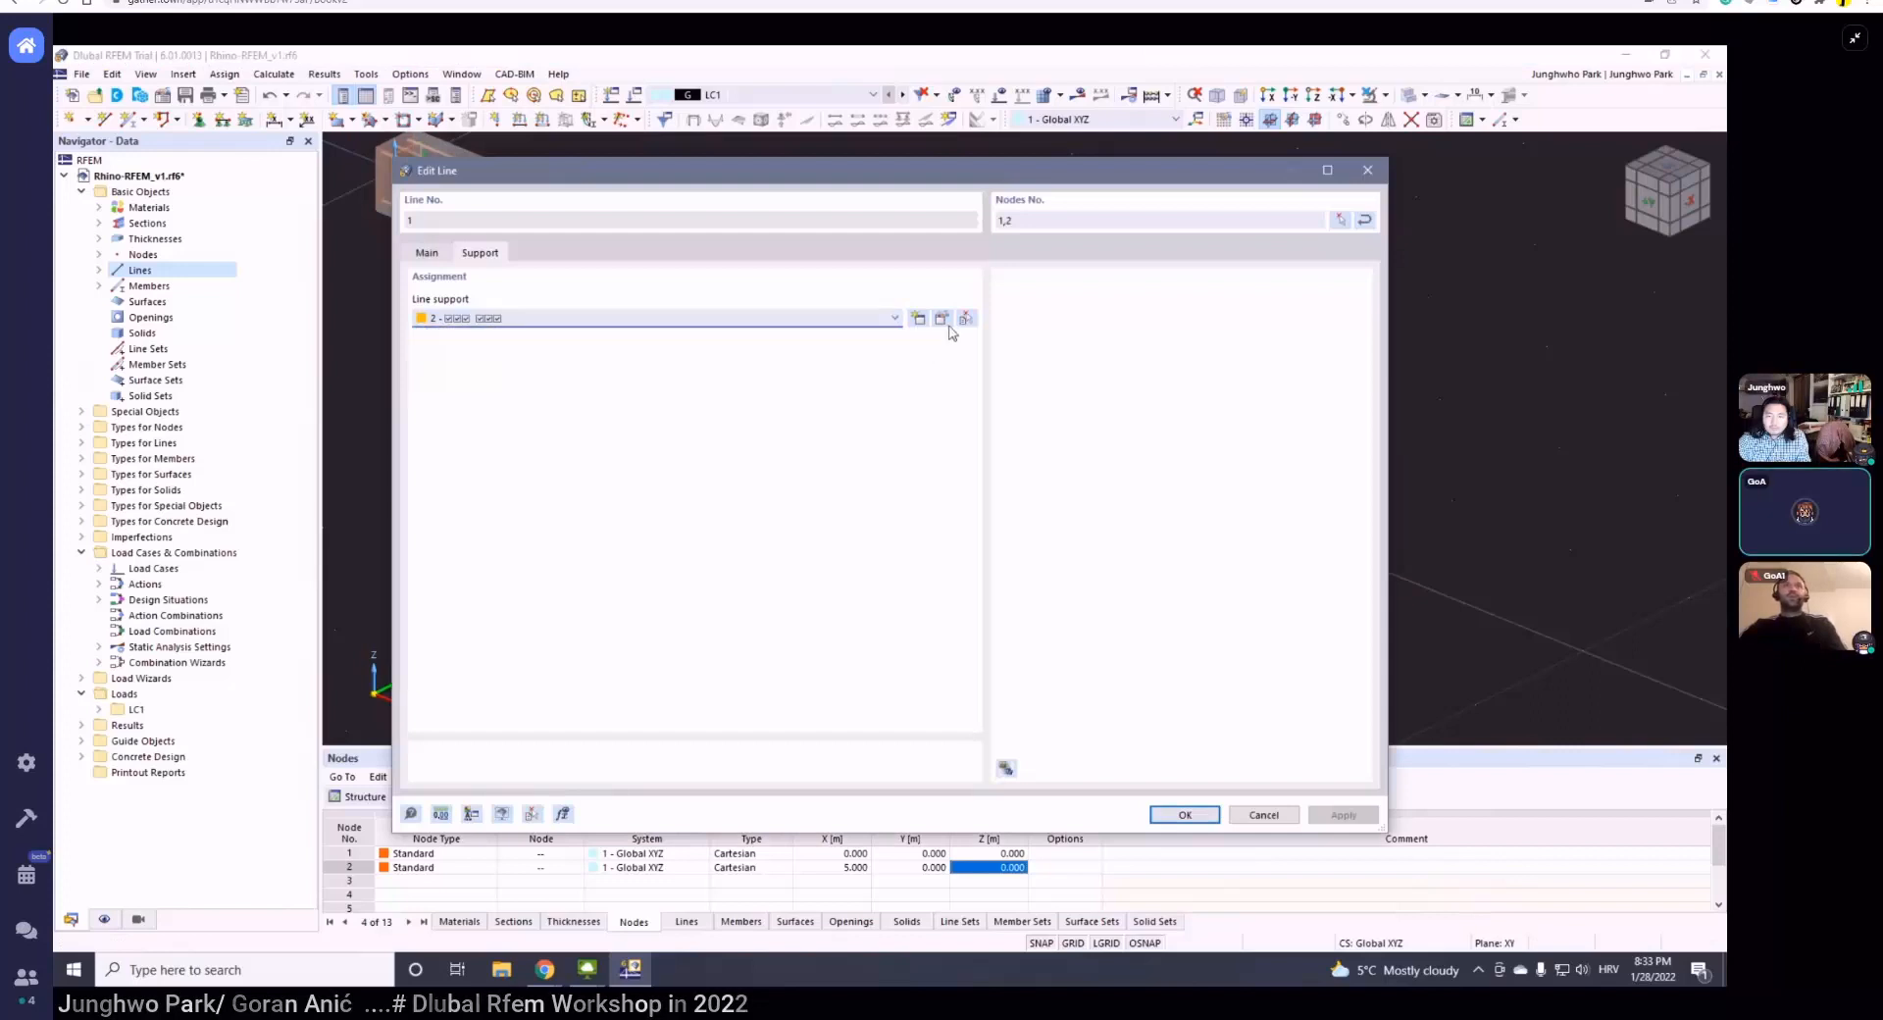
left_click(849, 319)
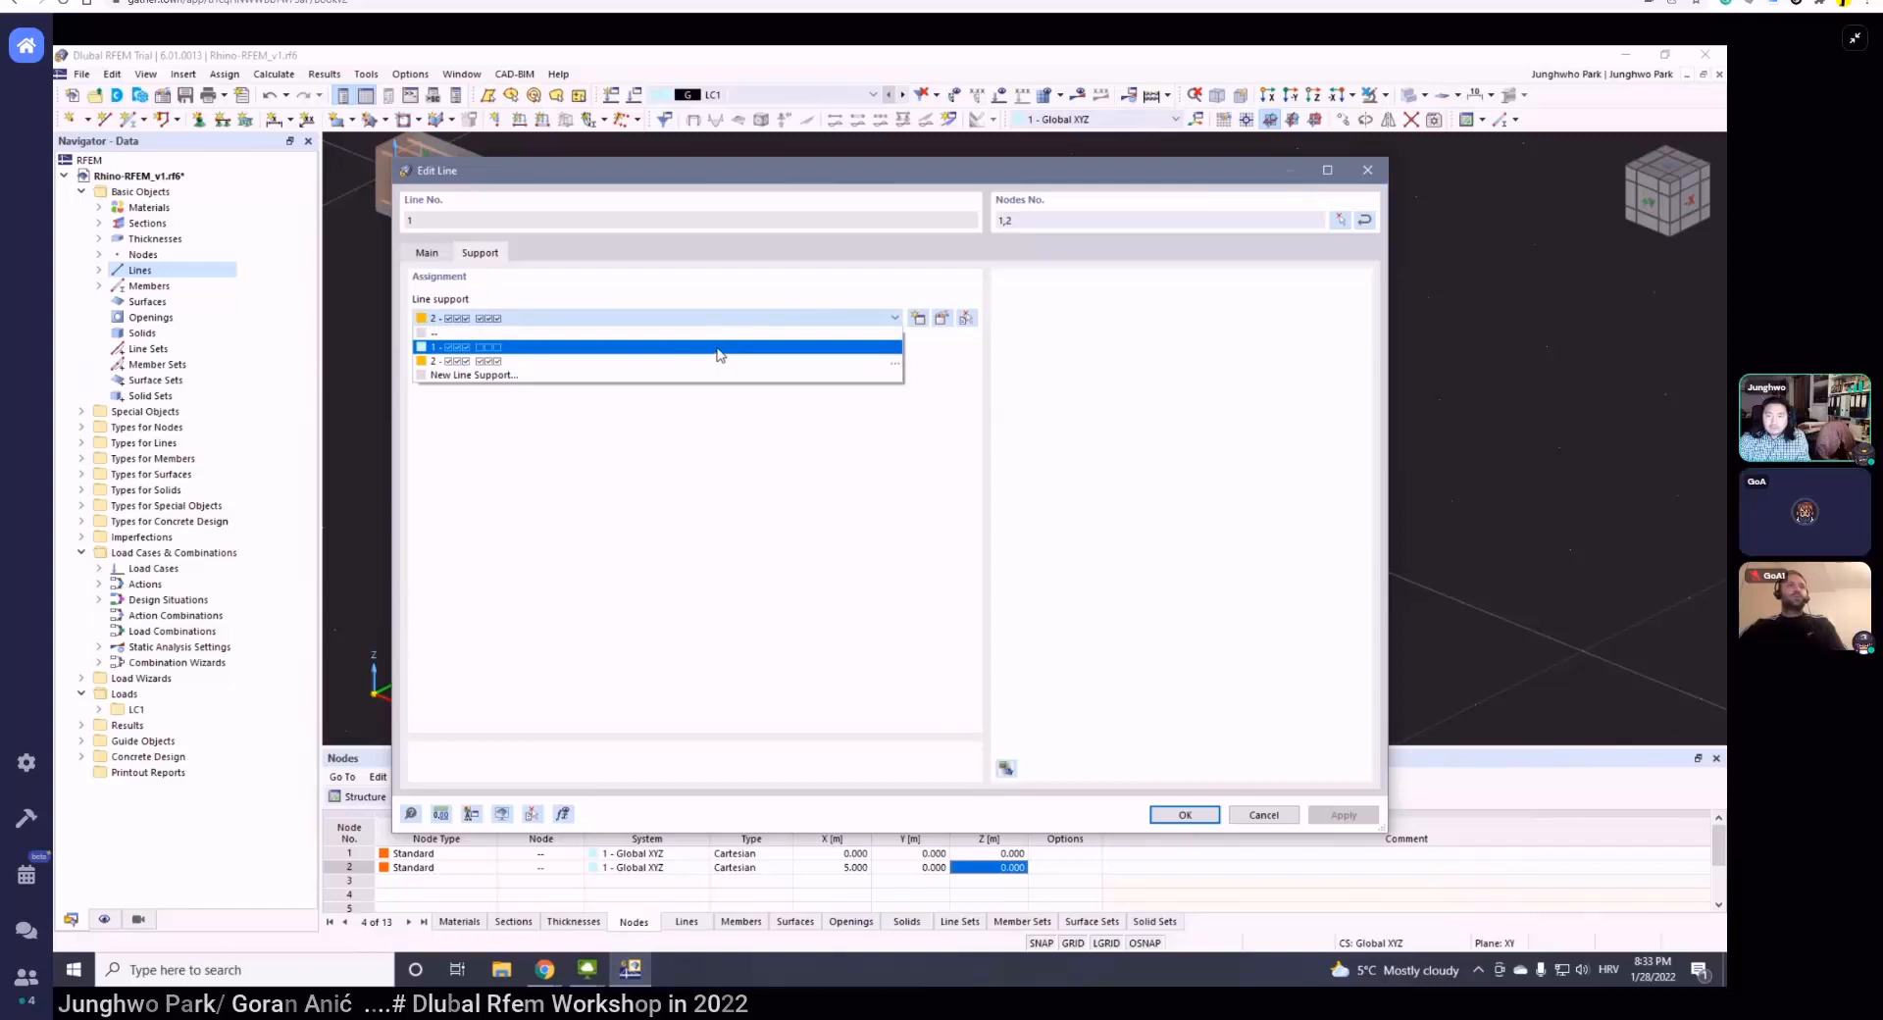
left_click(723, 348)
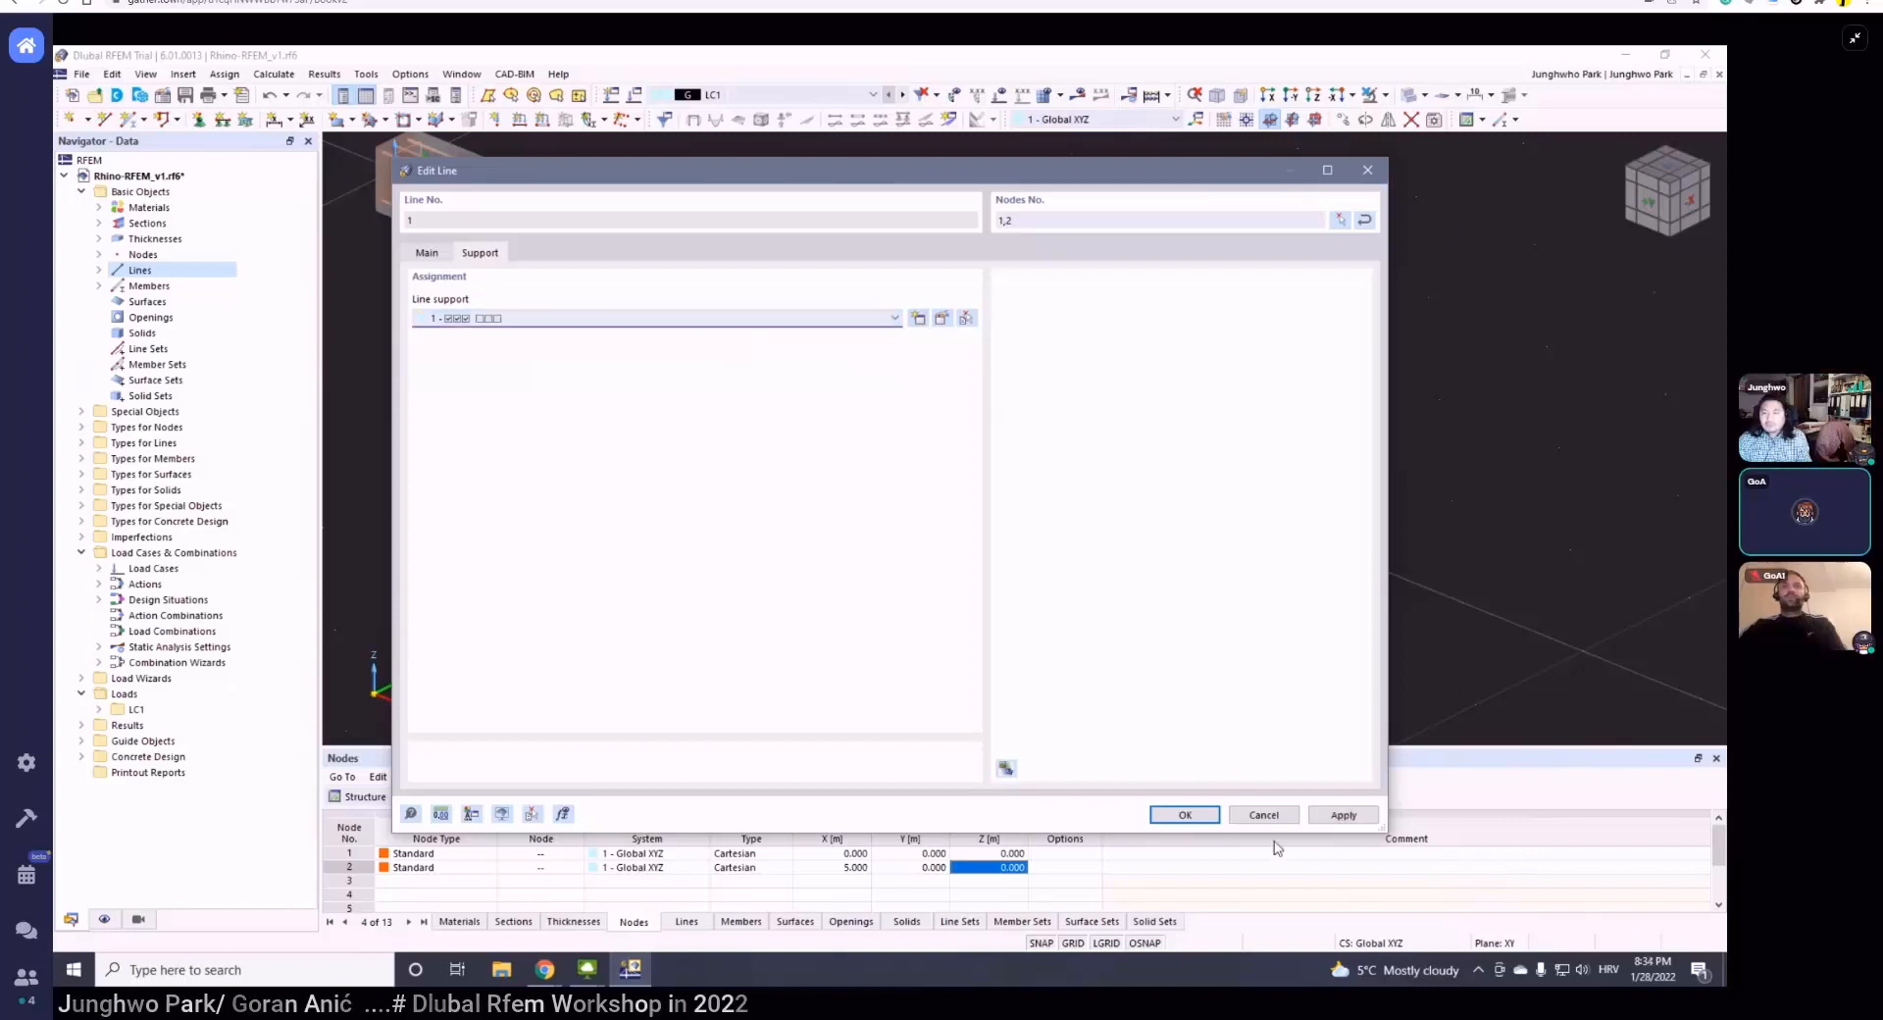
- Check the support conditions of line support type 1, and remove the support option from line 1, confirming the edit
left_click(943, 320)
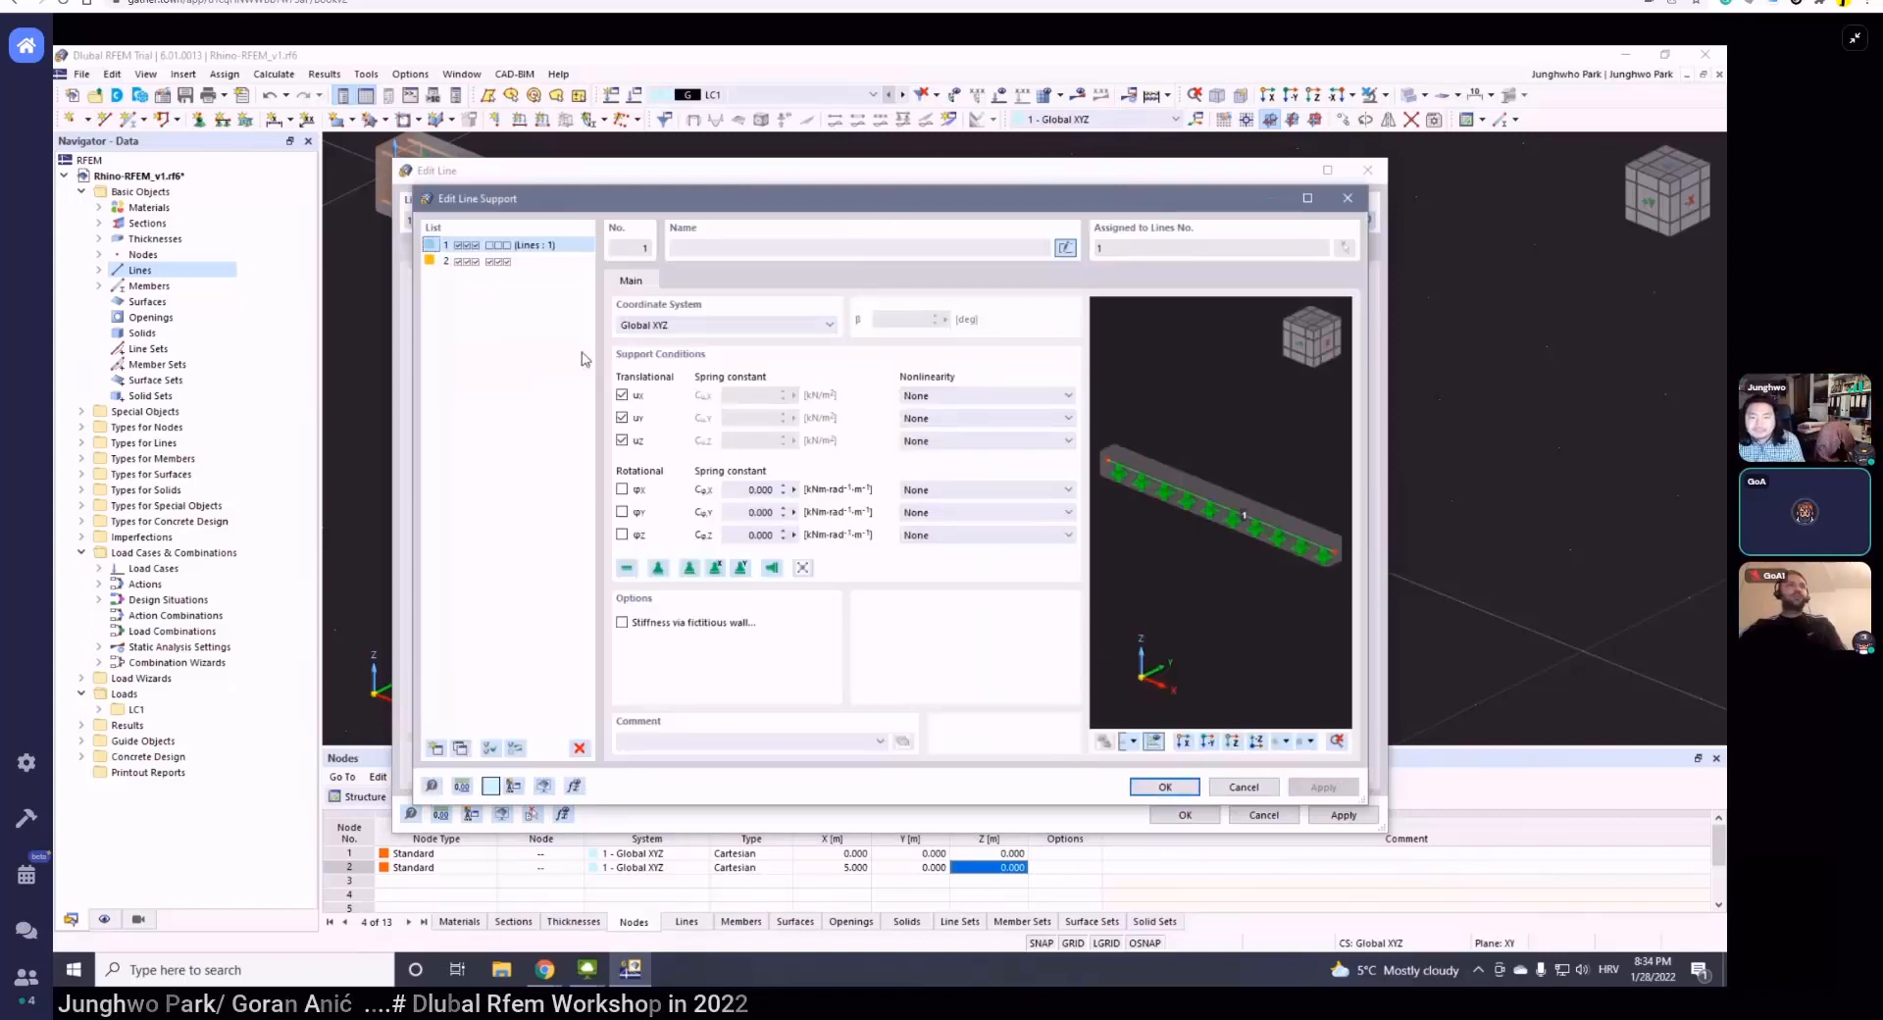
key("Escape")
left_click(434, 255)
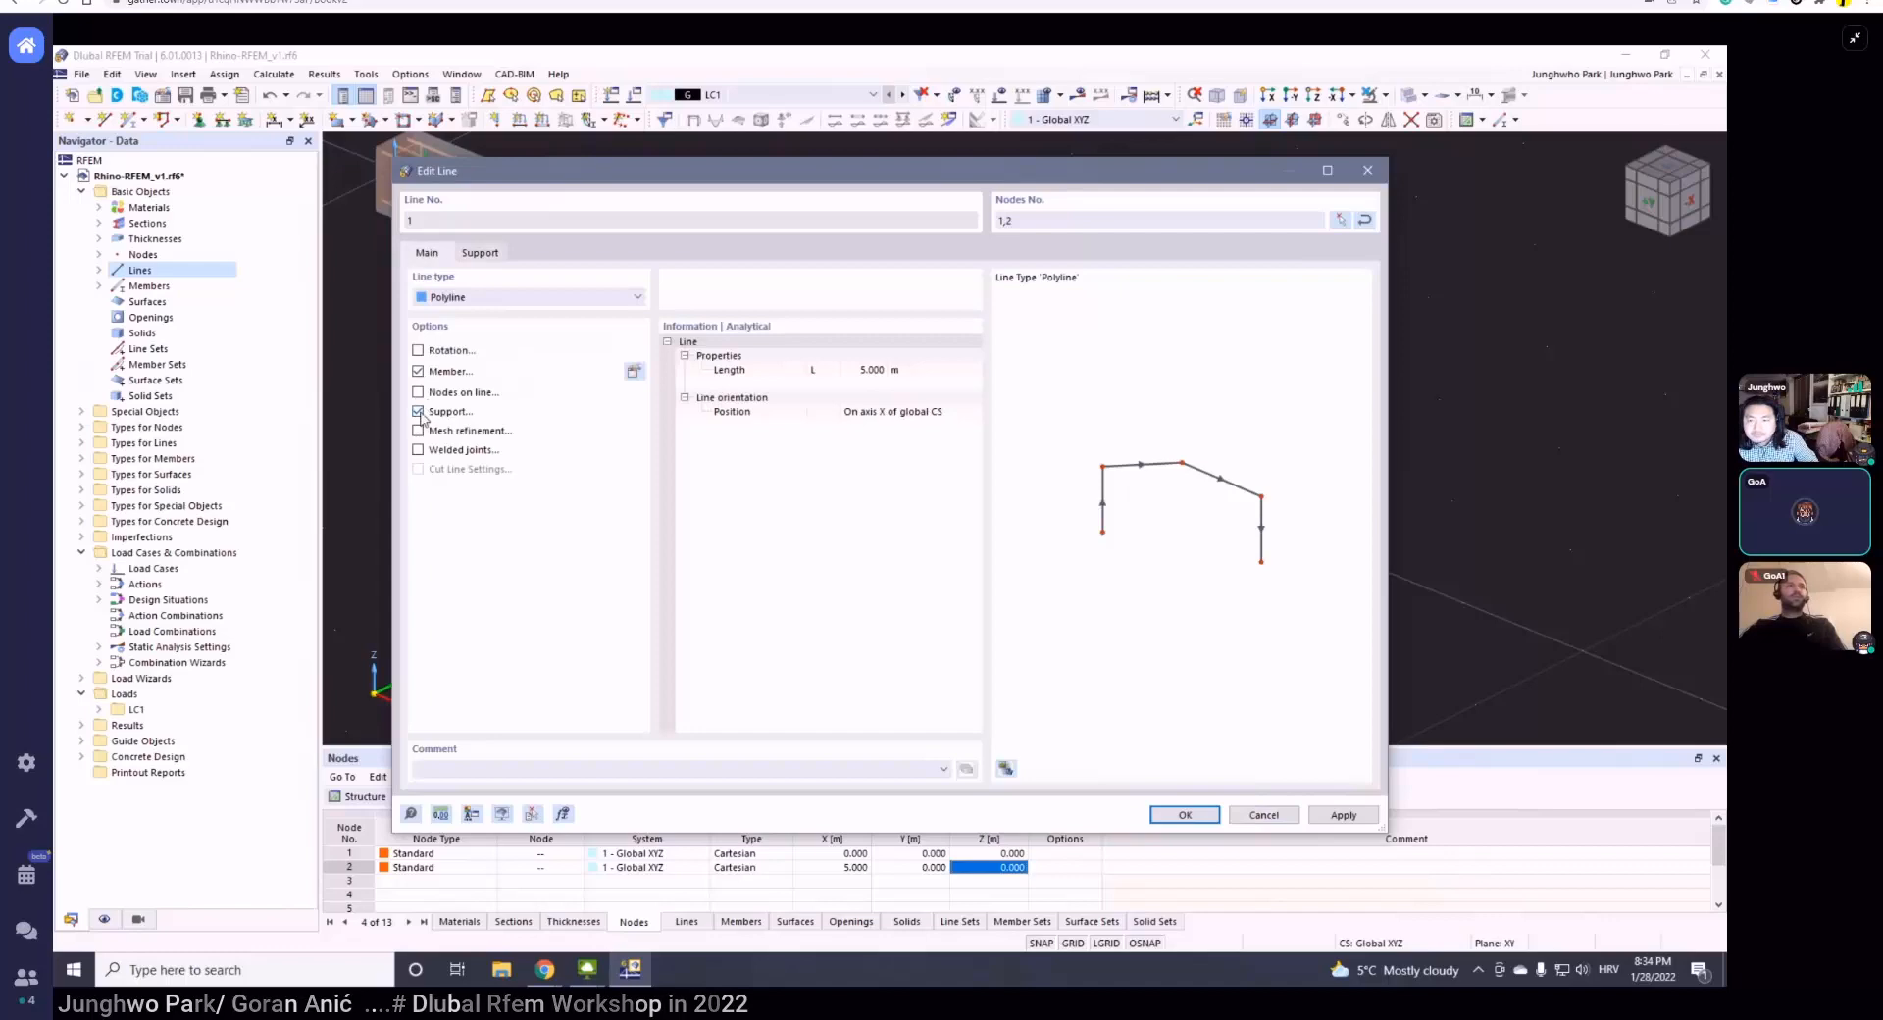
left_click(1185, 815)
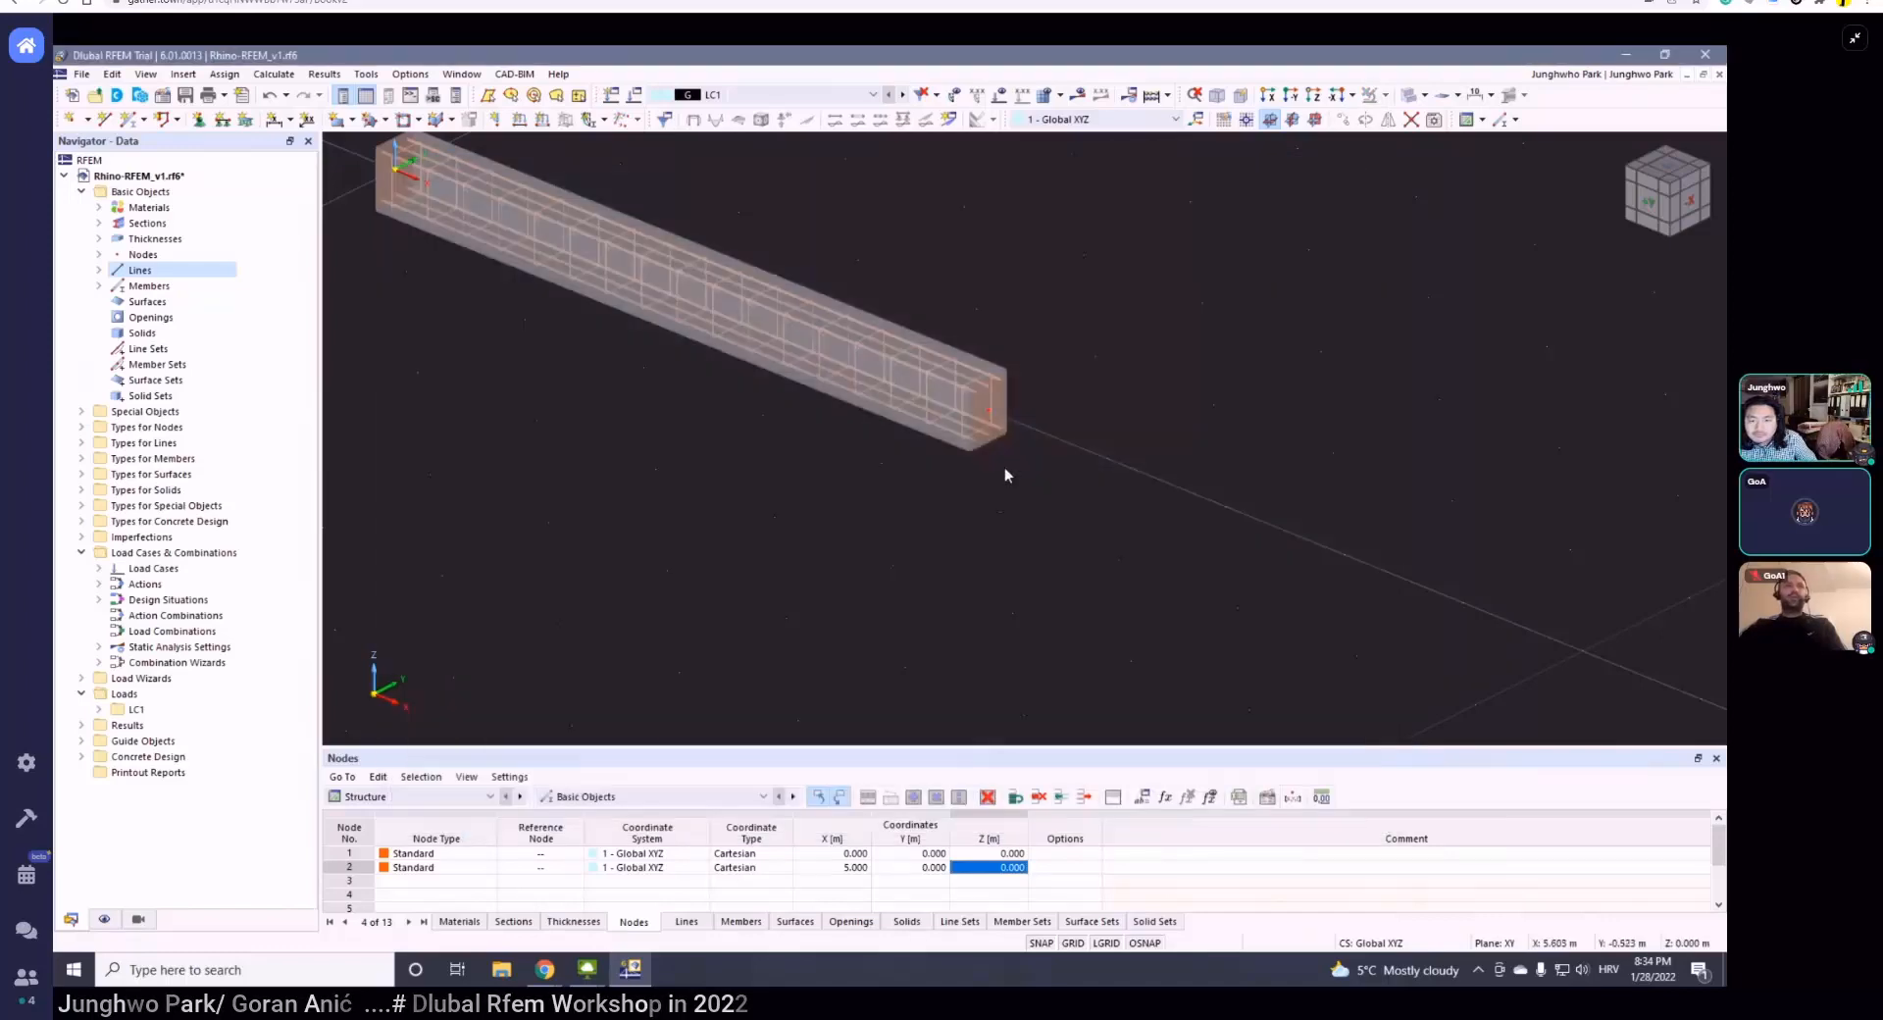
- Examine the beam and its two end nodes from several distances and viewing angles
scroll(1004, 468, "down", 5)
middle_click_drag(755, 417, 890, 422)
scroll(861, 406, "up", 4)
scroll(981, 463, "down", 3)
middle_click_drag(981, 463, 891, 483)
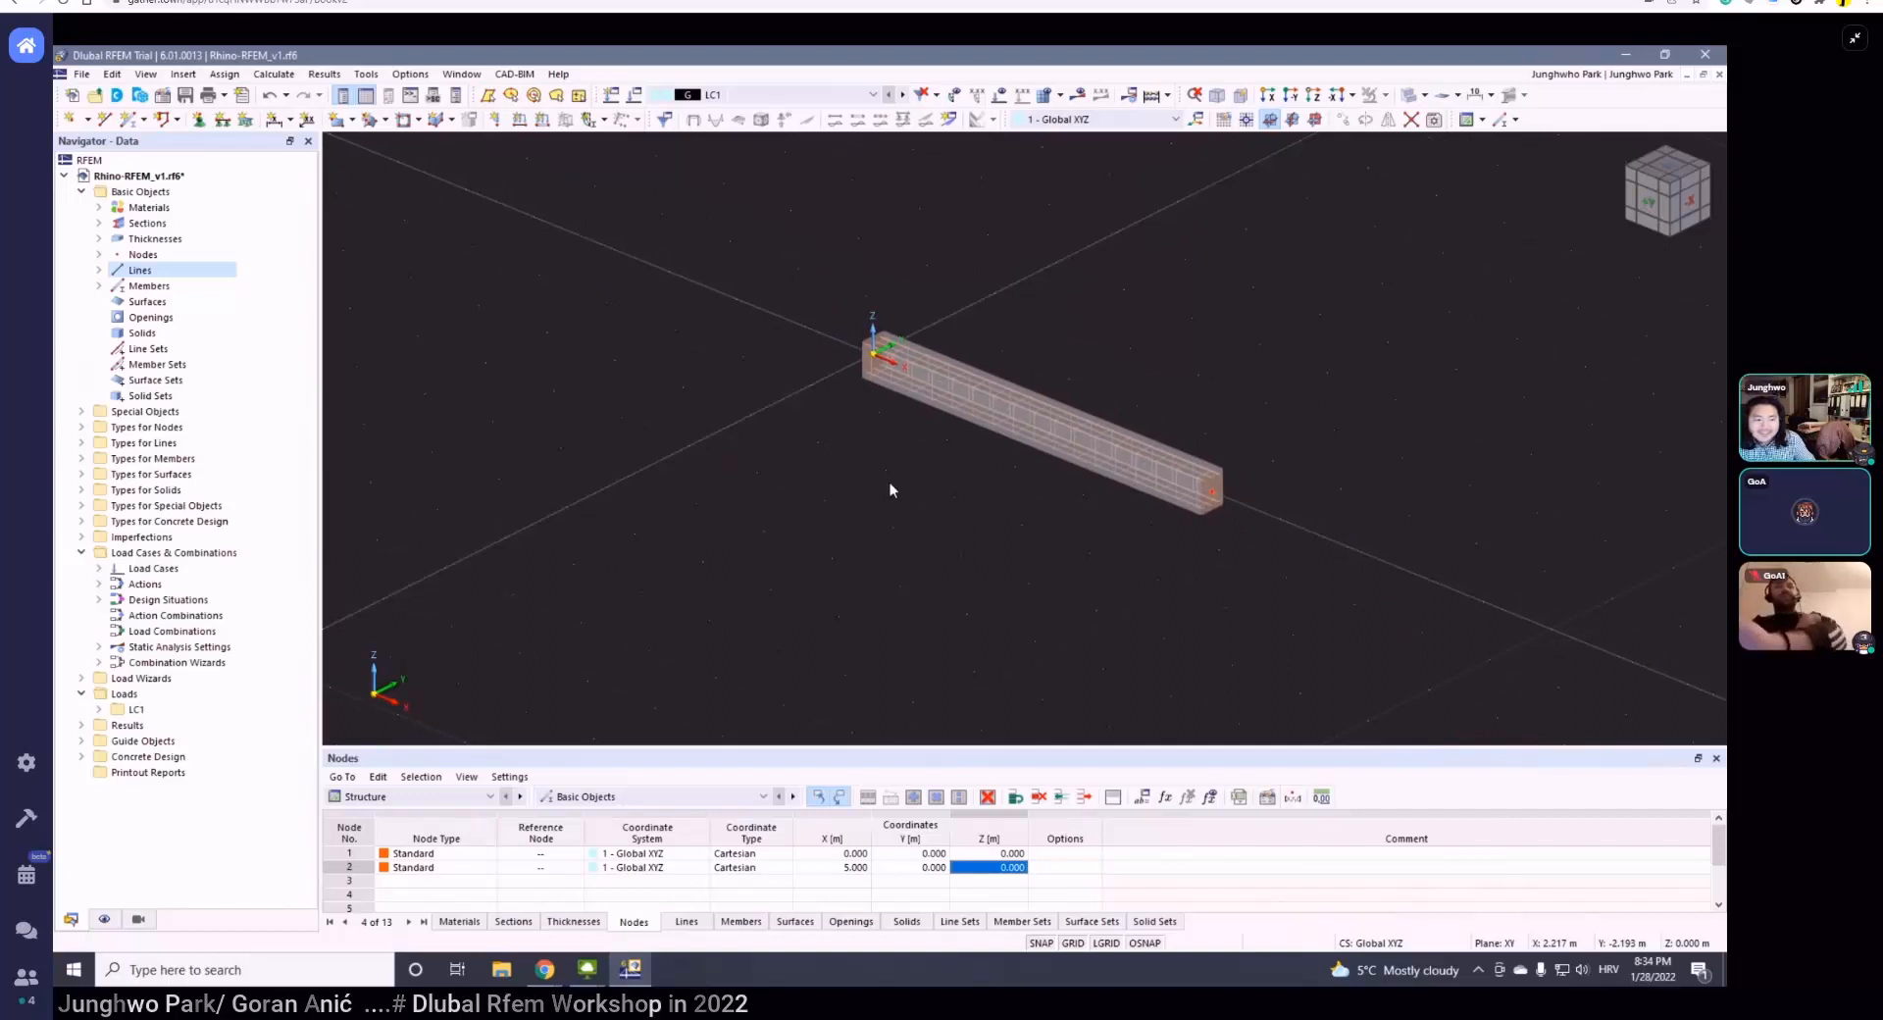
scroll(896, 462, "down", 2)
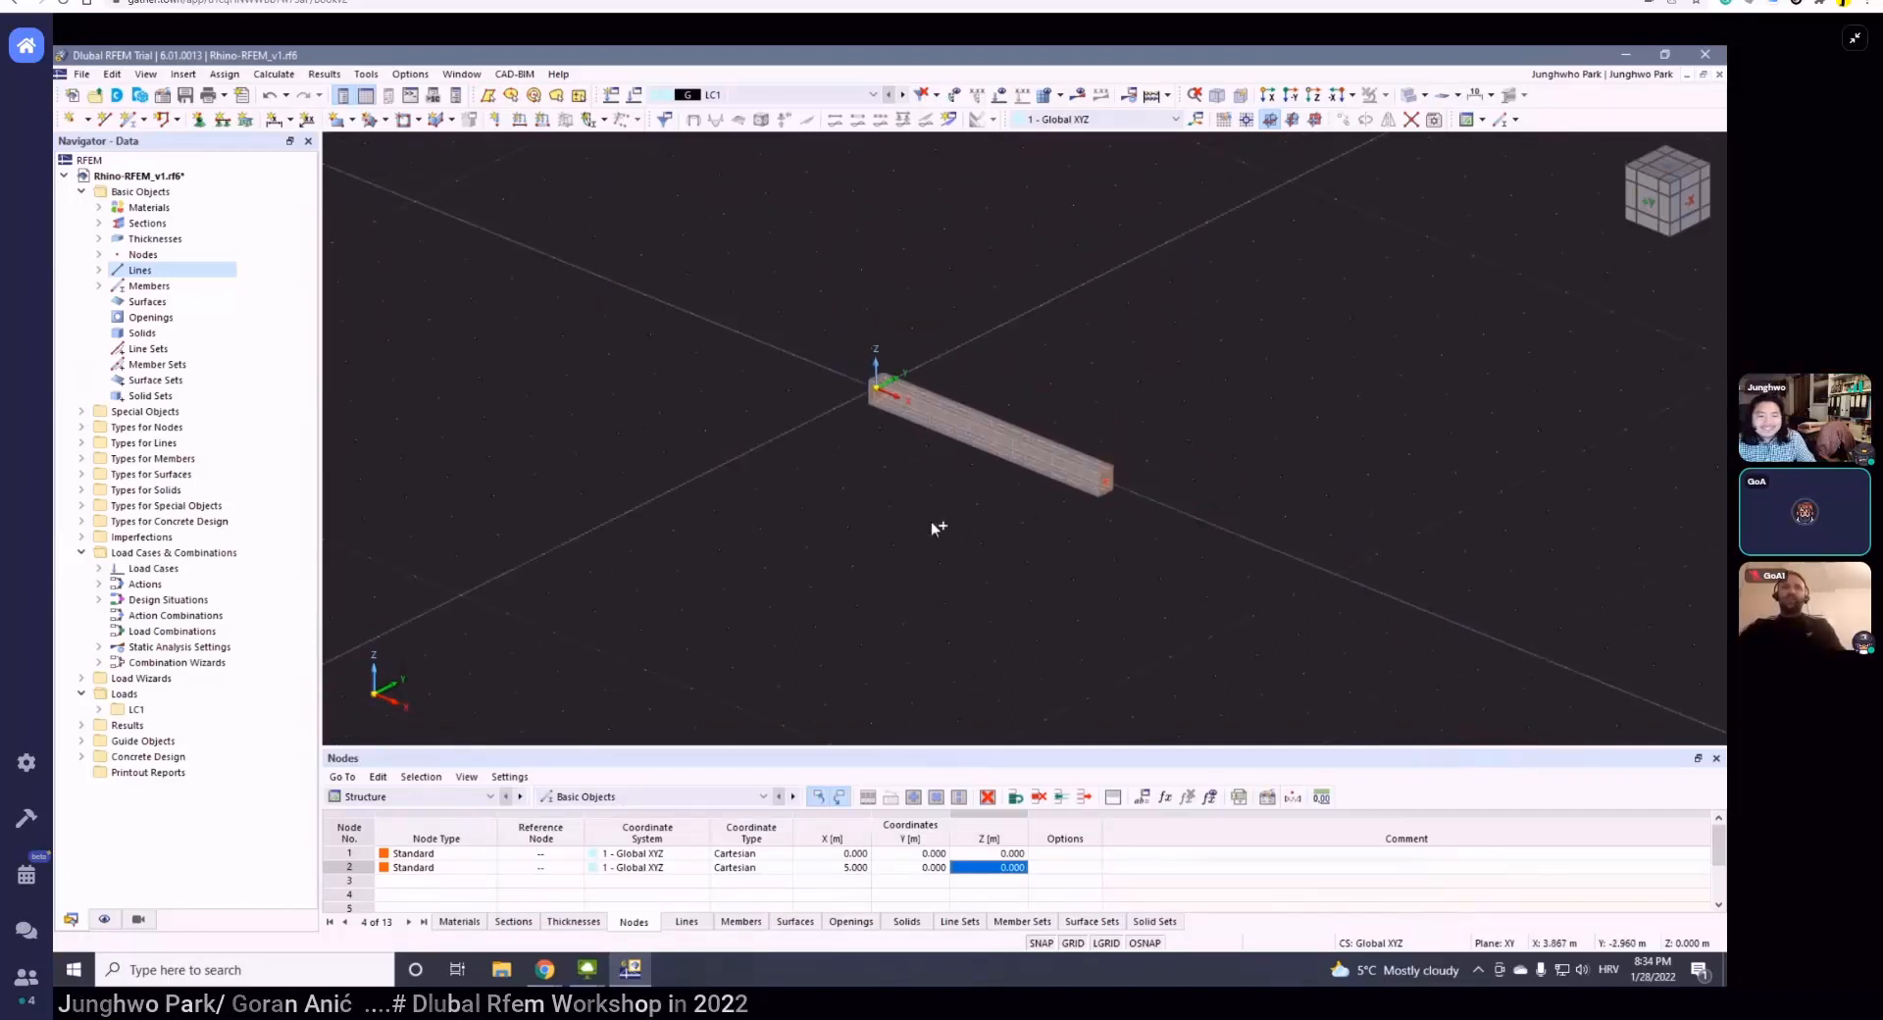
middle_click_drag(931, 521, 926, 528, "ctrl")
scroll(874, 482, "up", 1)
left_click_drag(834, 462, 947, 235)
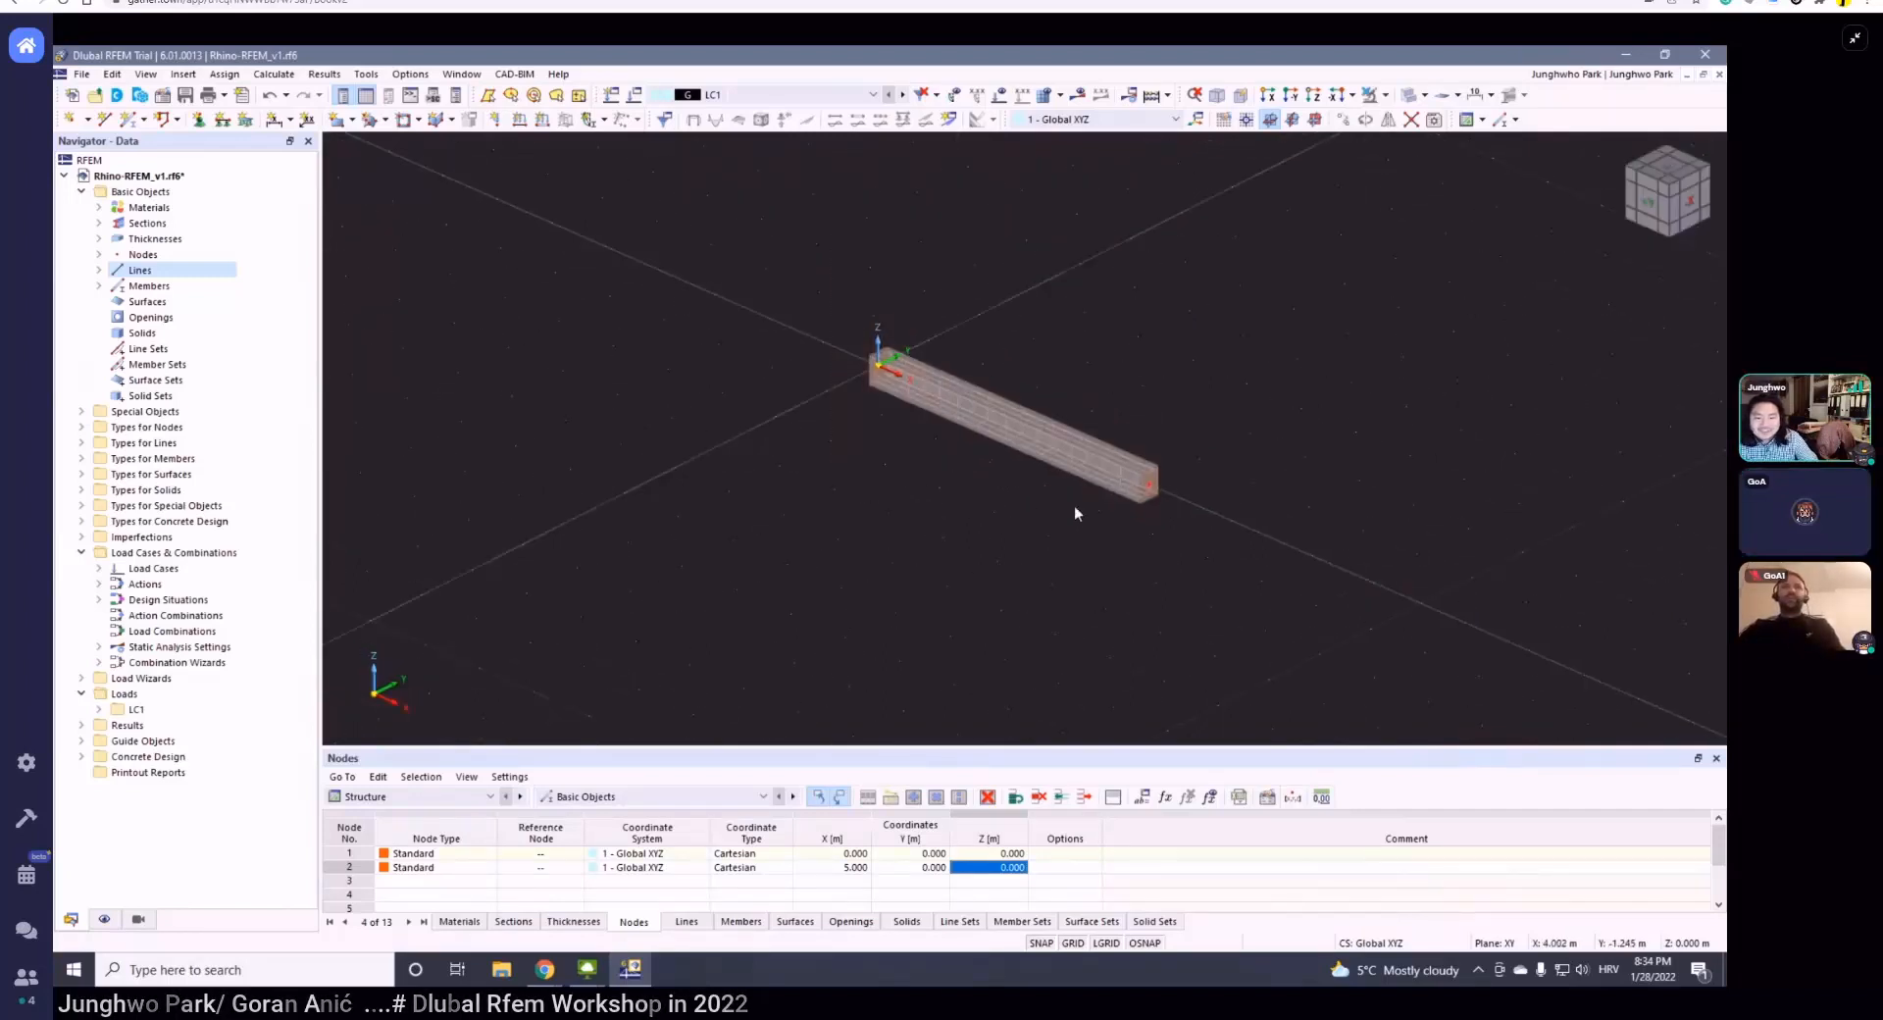
mouse_move(1073, 504)
middle_mouse_down()
mouse_move(994, 484)
mouse_move(967, 538)
mouse_move(1000, 542)
mouse_move(862, 520)
mouse_move(1089, 527)
middle_mouse_up()
left_click_drag(1048, 561, 1204, 381)
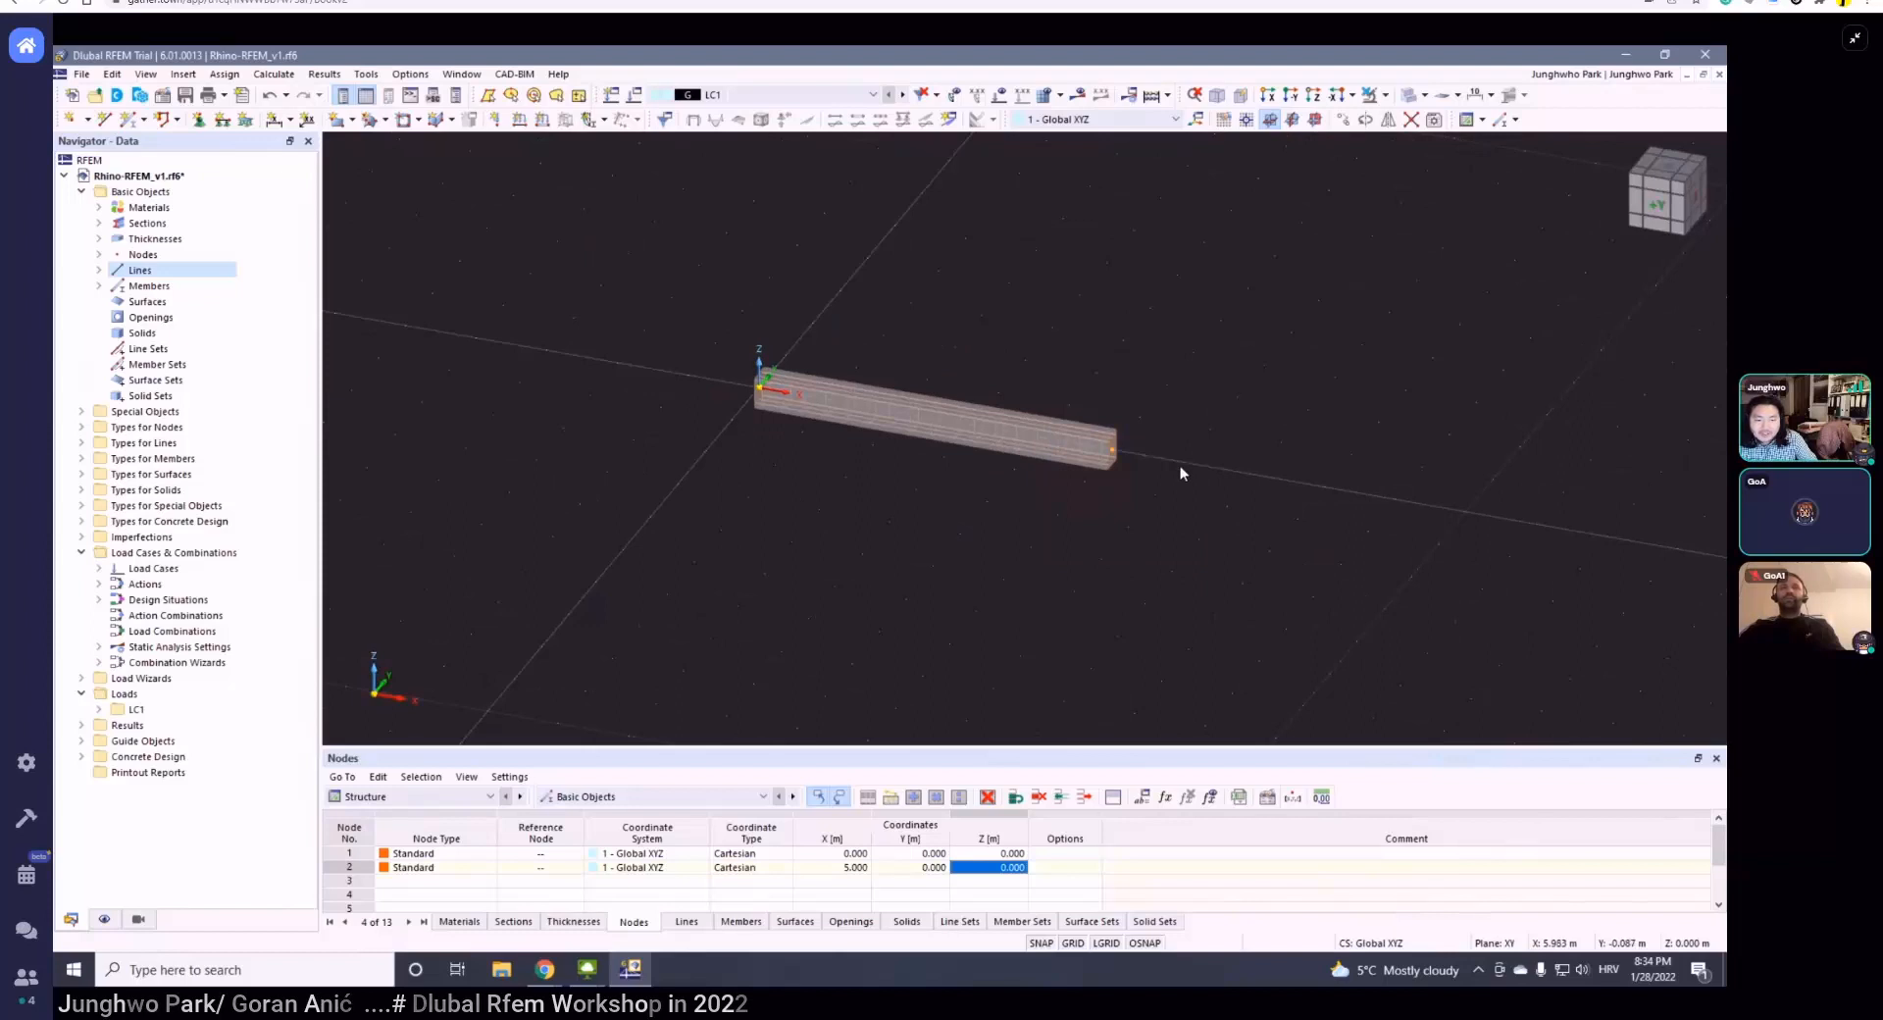
middle_click_drag(1182, 473, 1114, 480, "ctrl")
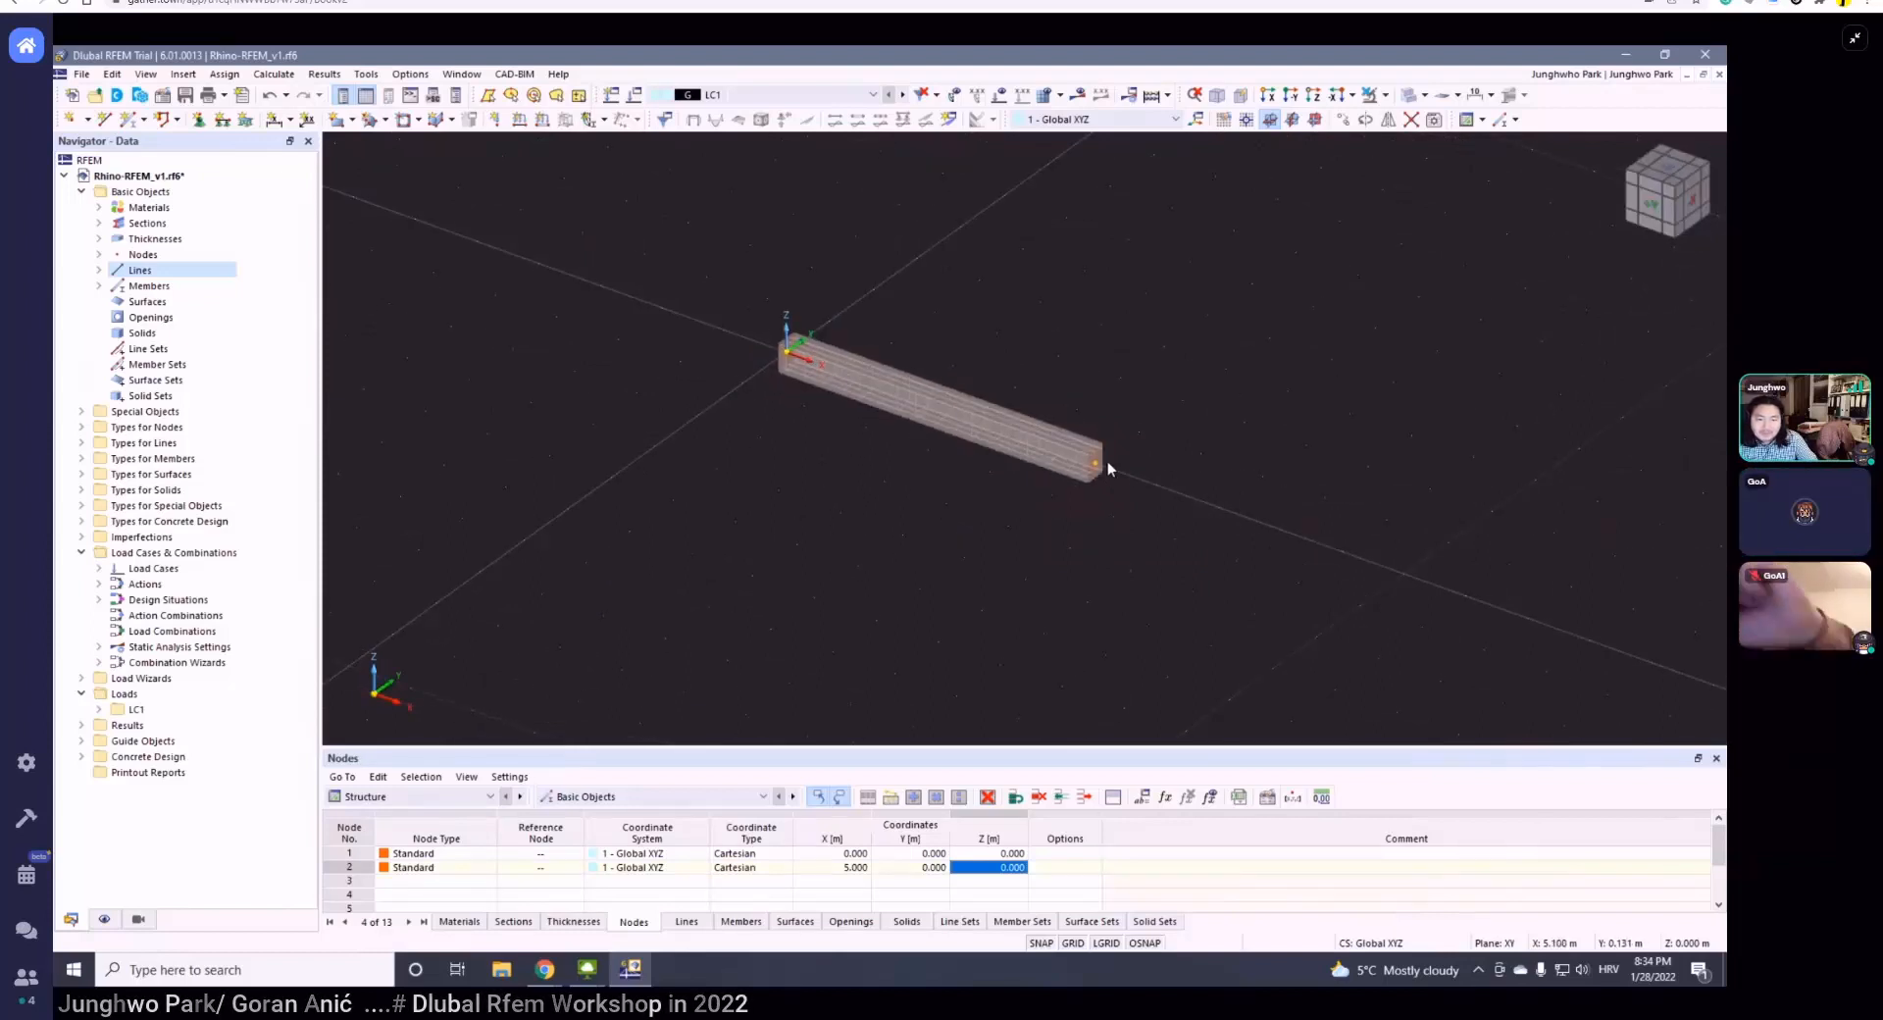
scroll(1122, 466, "up", 2)
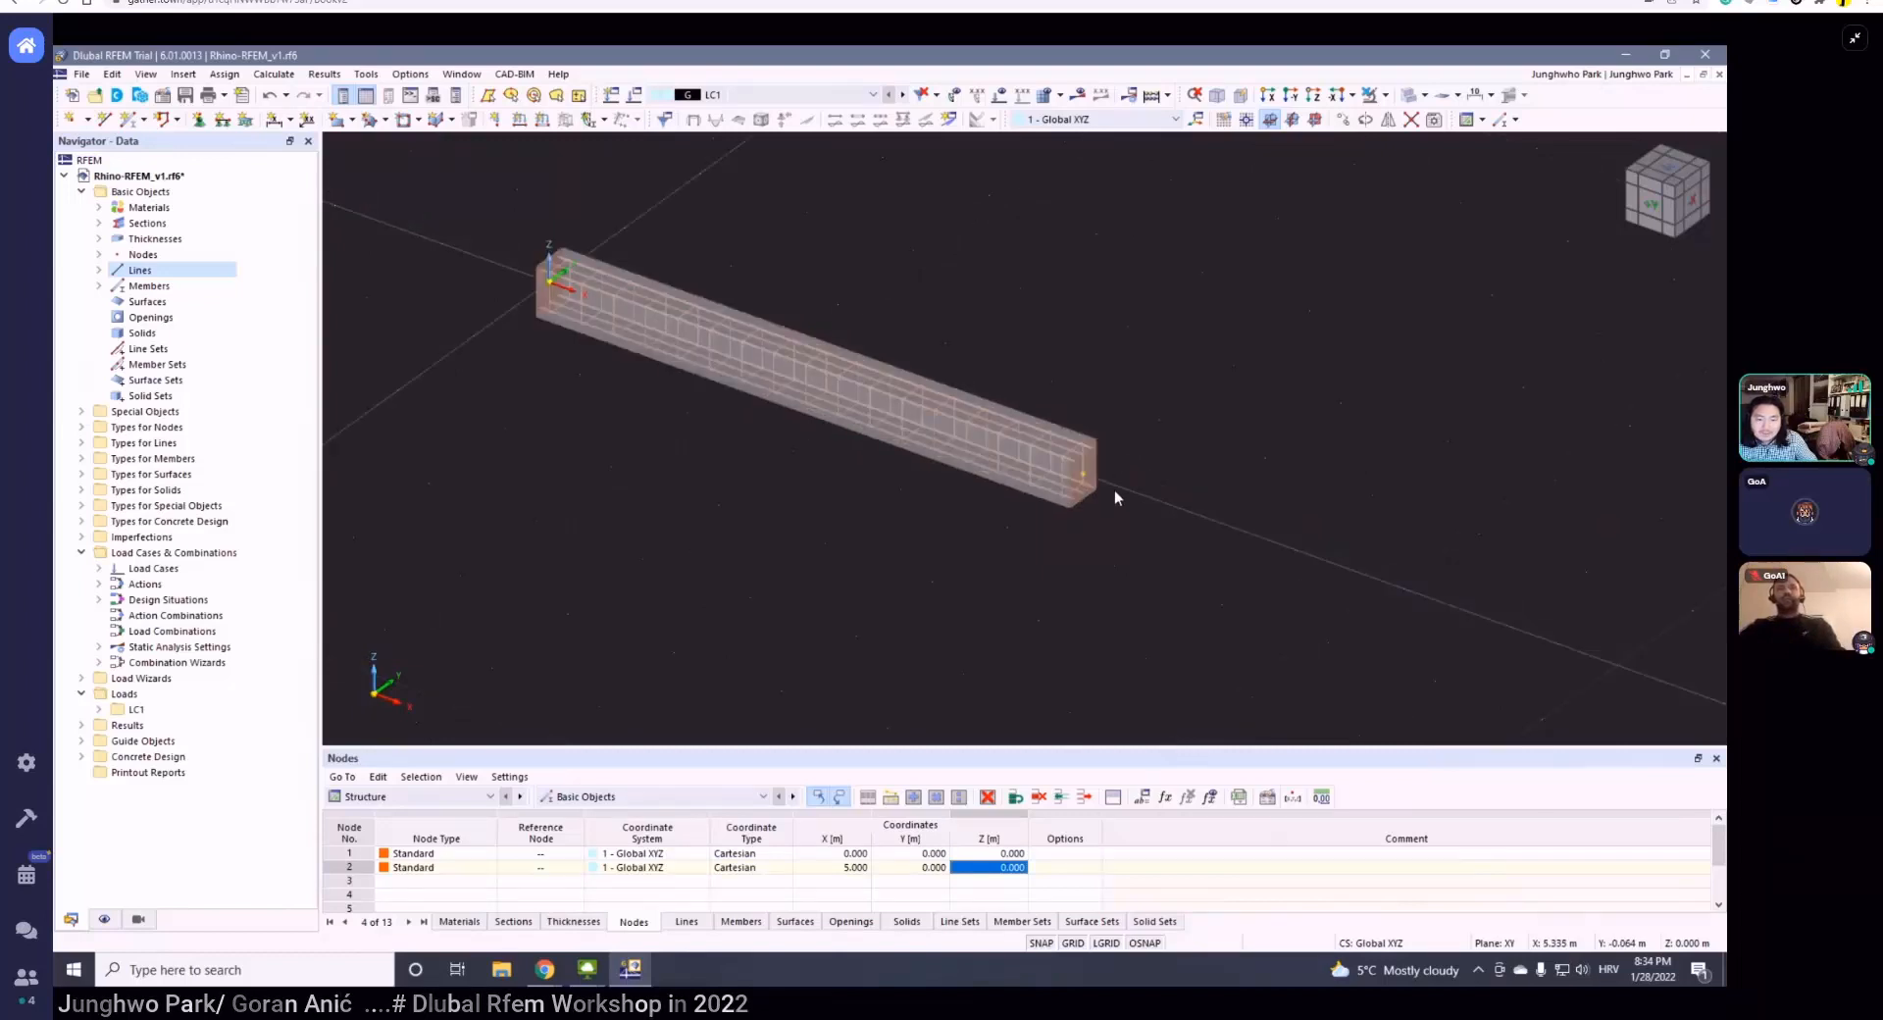
mouse_move(1090, 496)
middle_mouse_down("ctrl")
mouse_move(1047, 511)
mouse_move(1094, 498)
middle_mouse_up("ctrl")
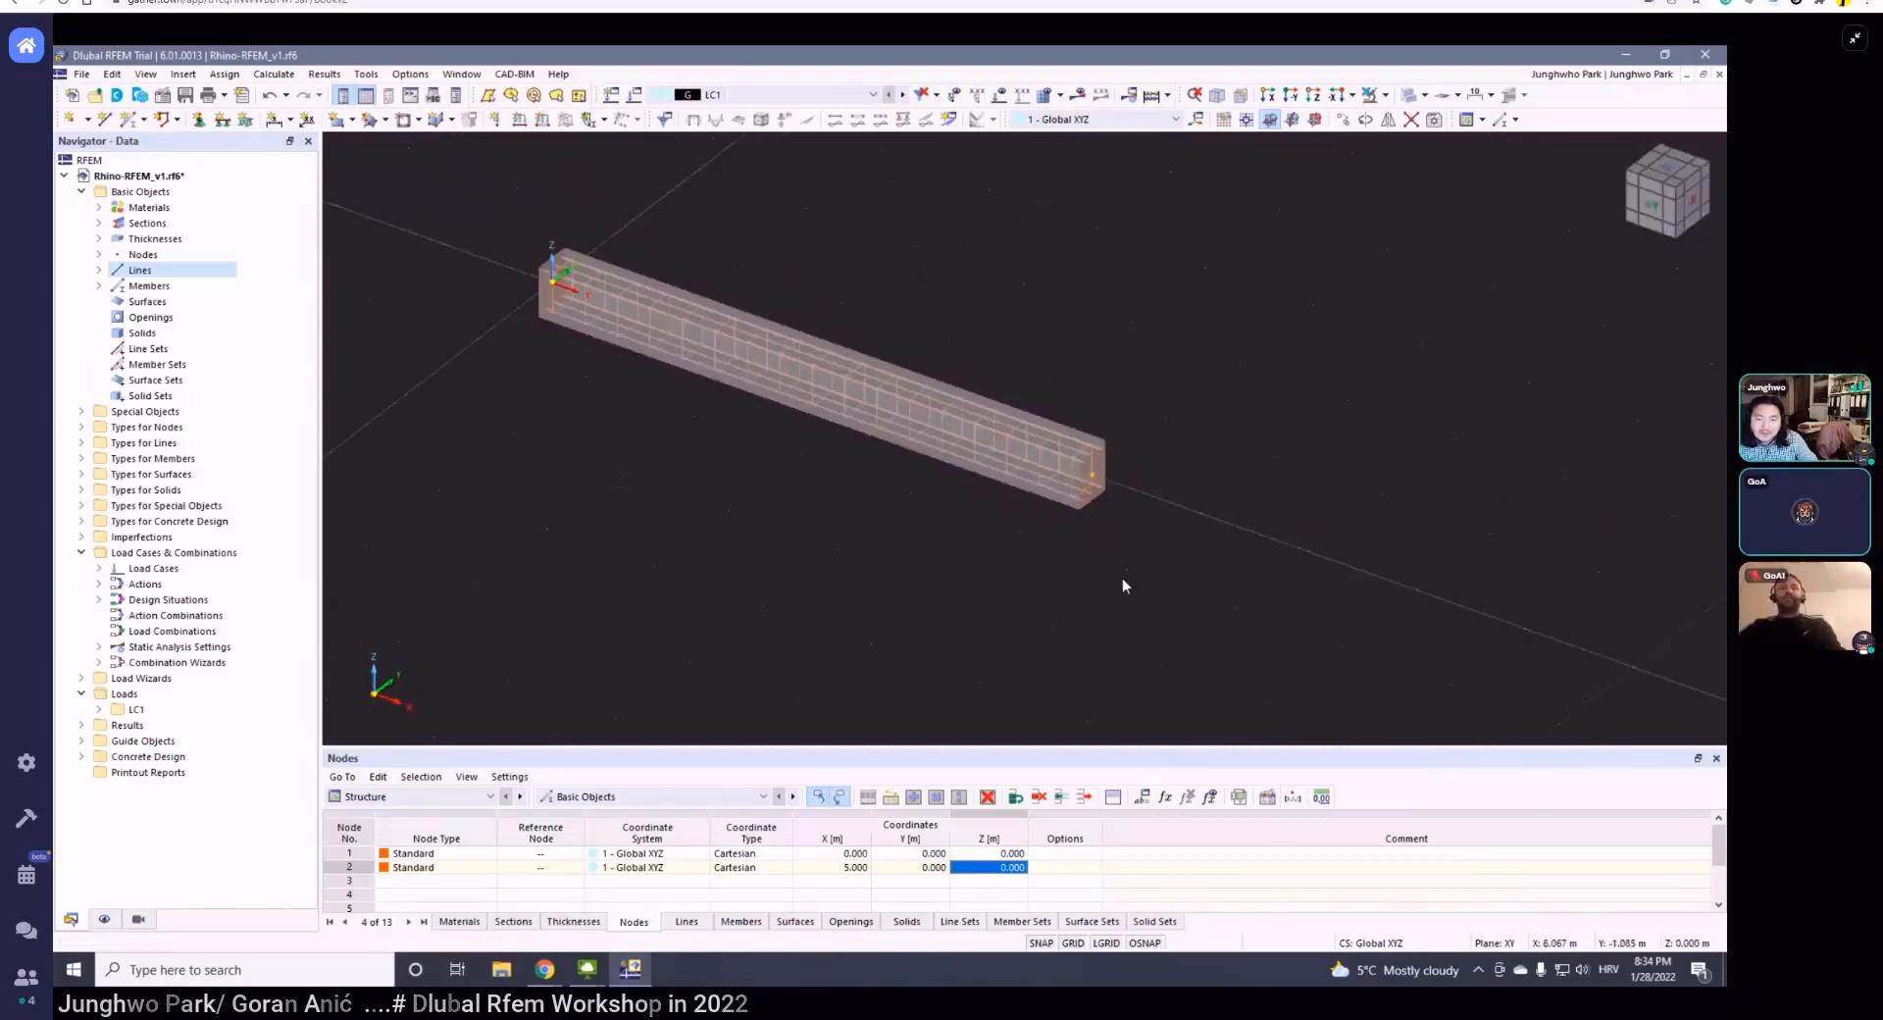
middle_click_drag(913, 446, 1077, 520, "ctrl")
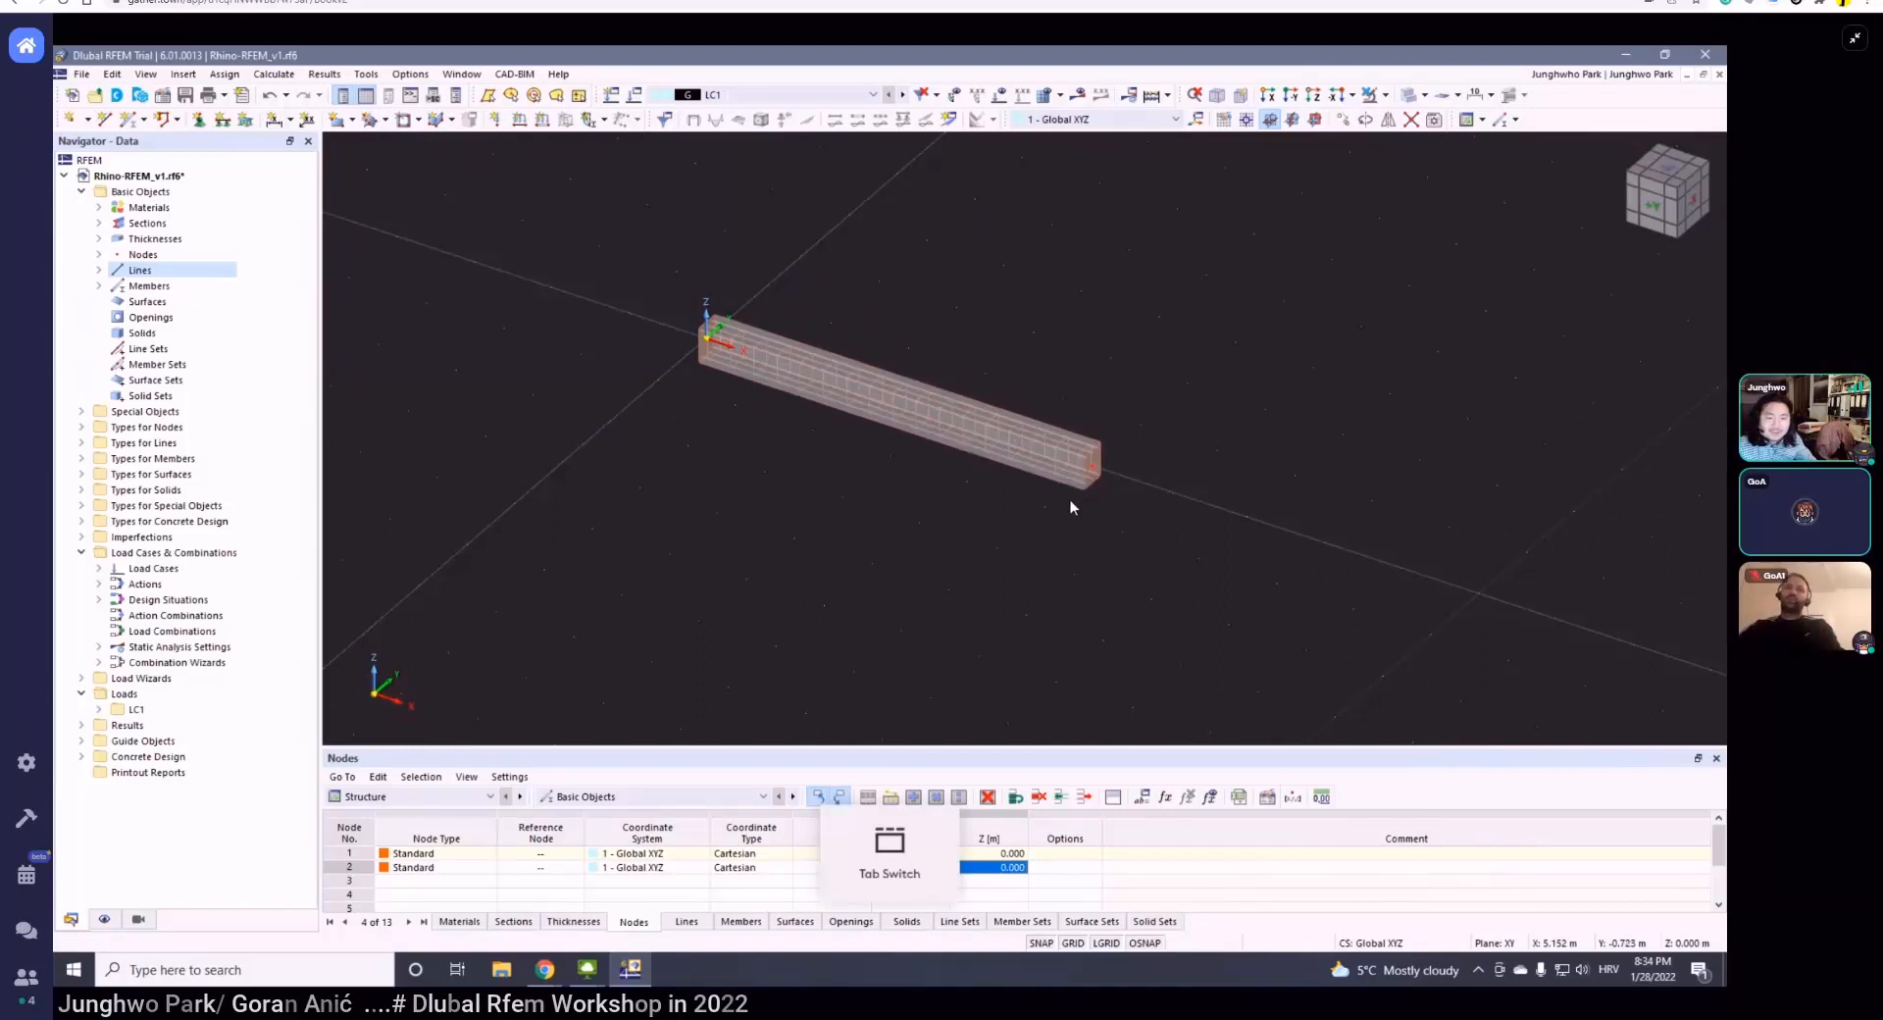
left_click_drag(1061, 573, 1172, 412)
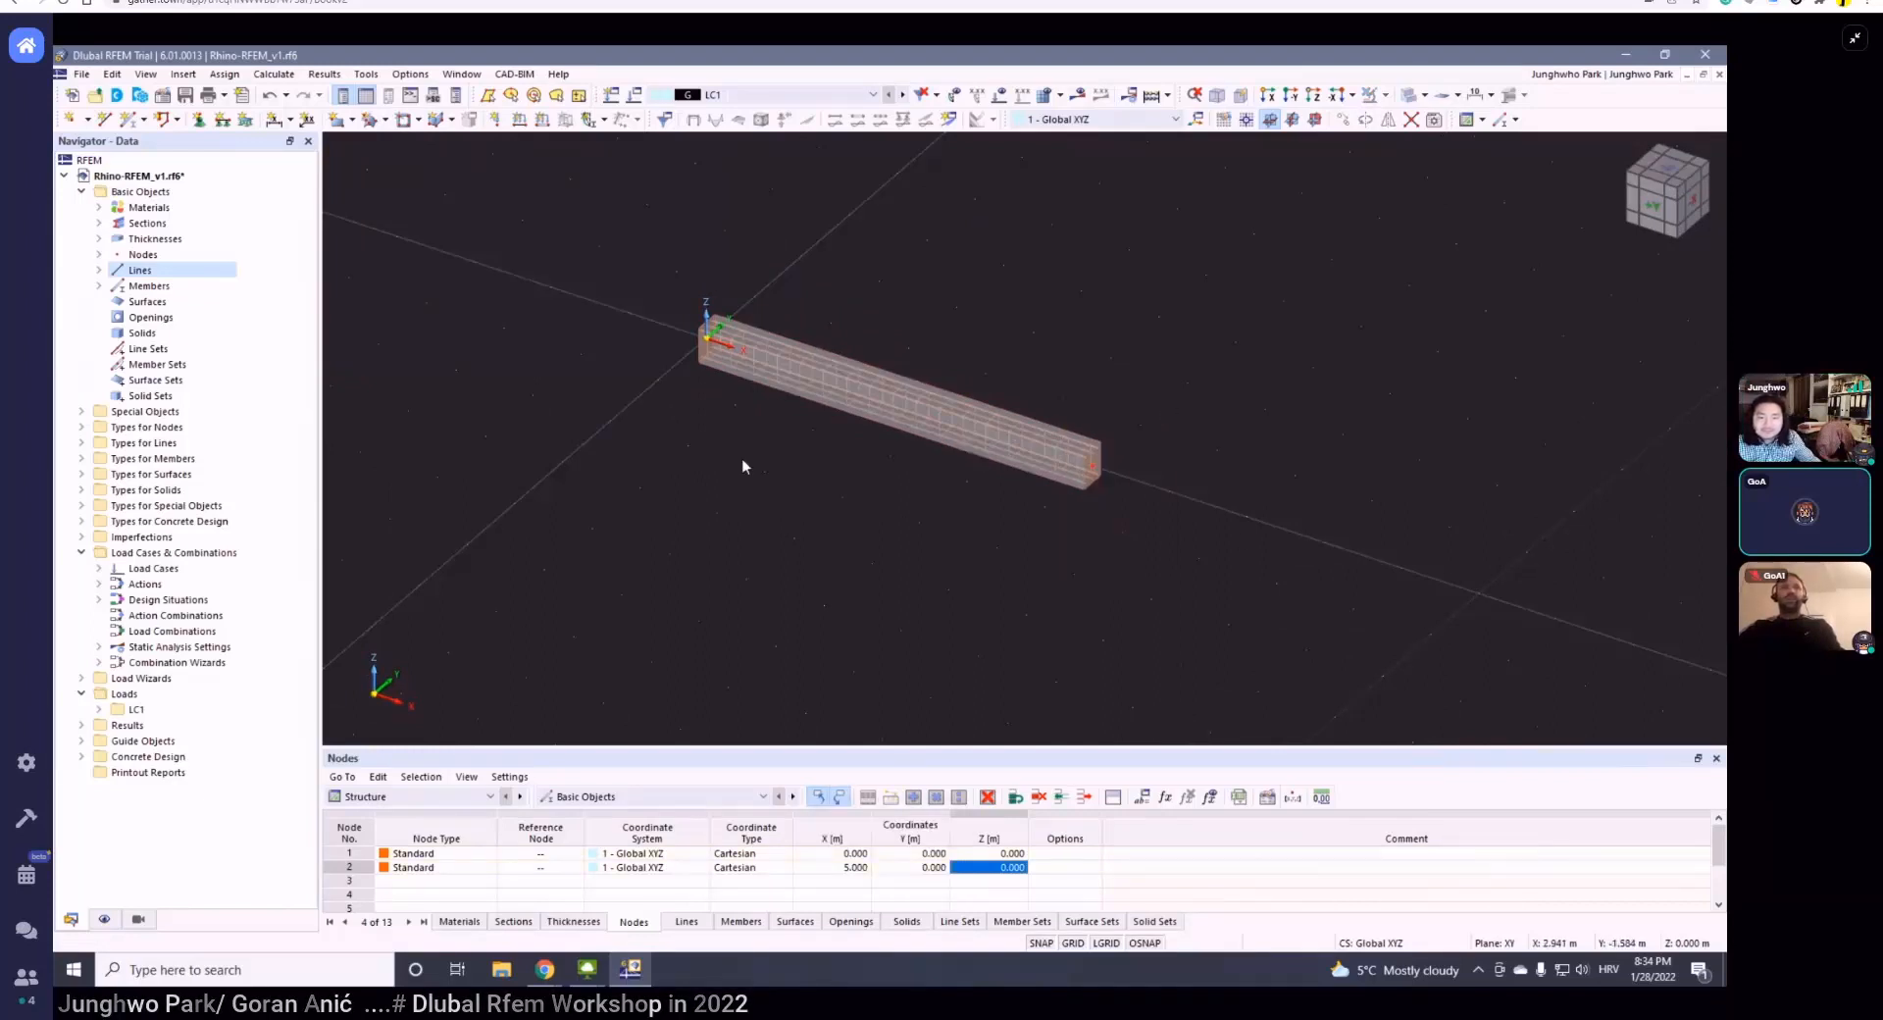
- Assign nodal support type 2, with all translations and rotations fixed, to node 1 at the origin and confirm
left_click_drag(665, 435, 742, 313)
right_click(707, 337)
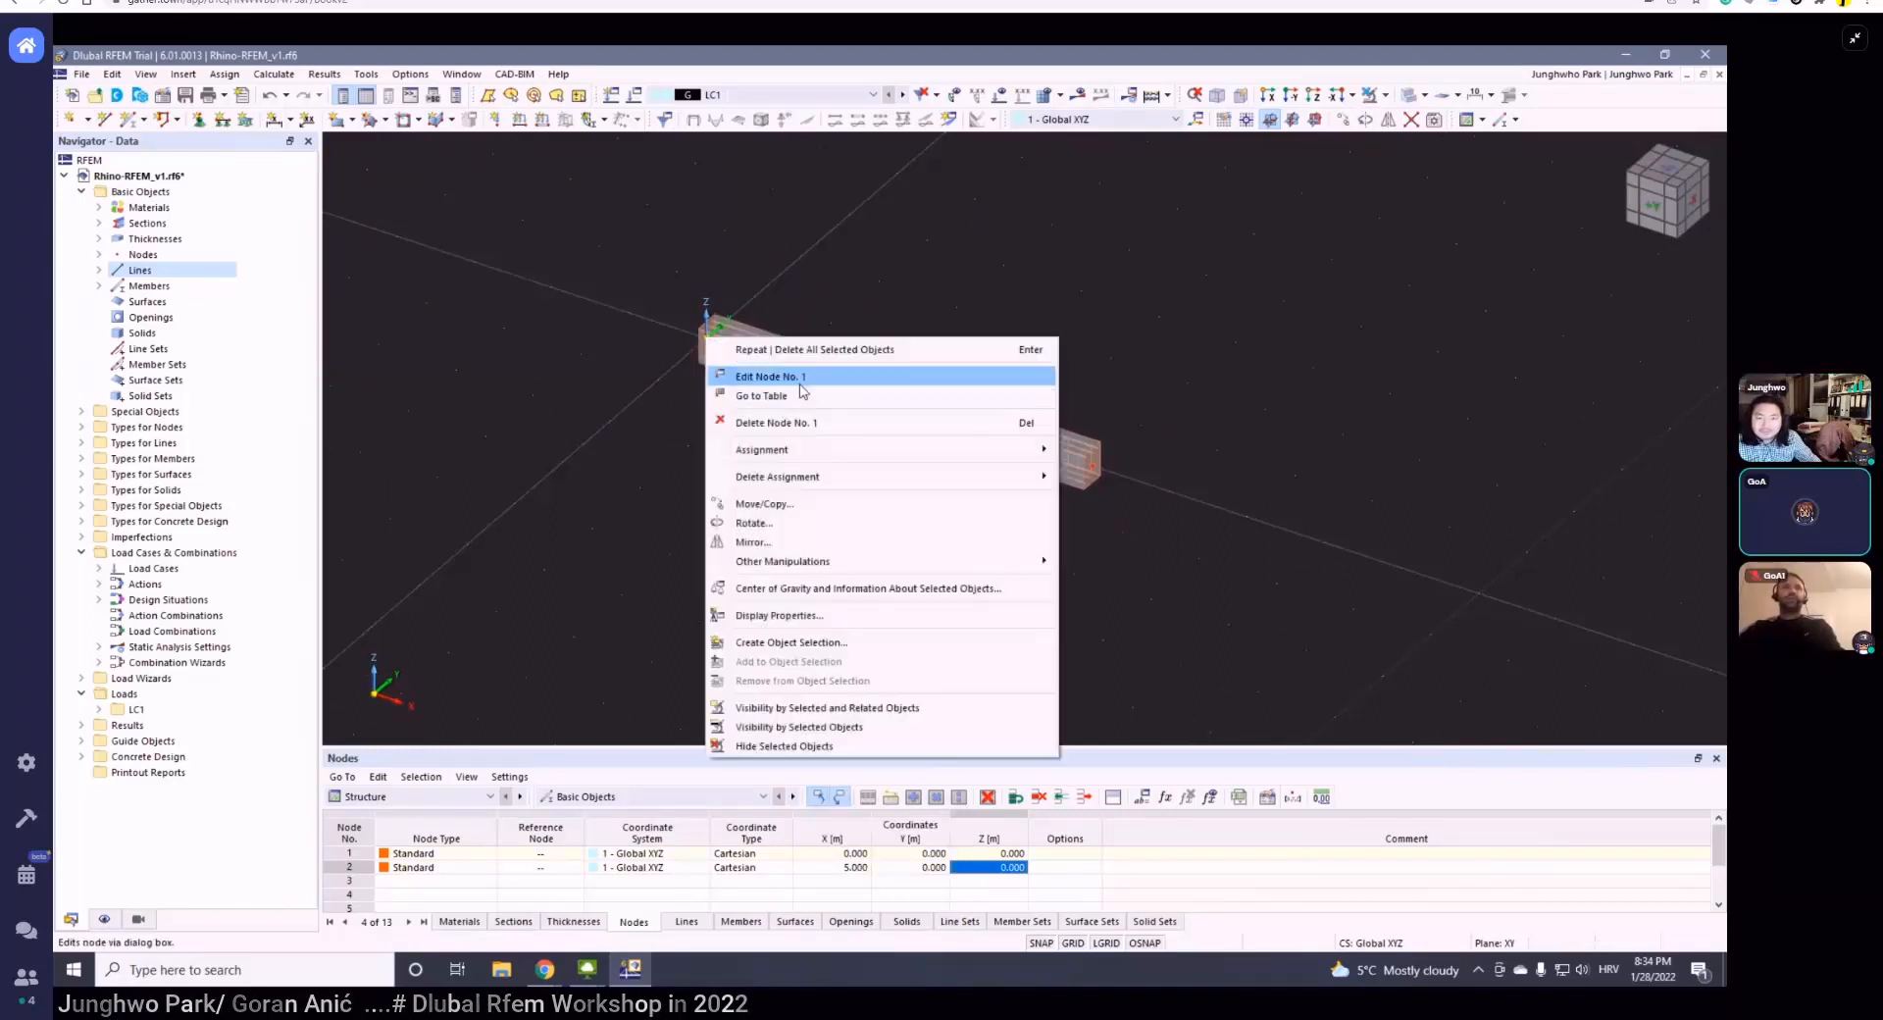
left_click(802, 382)
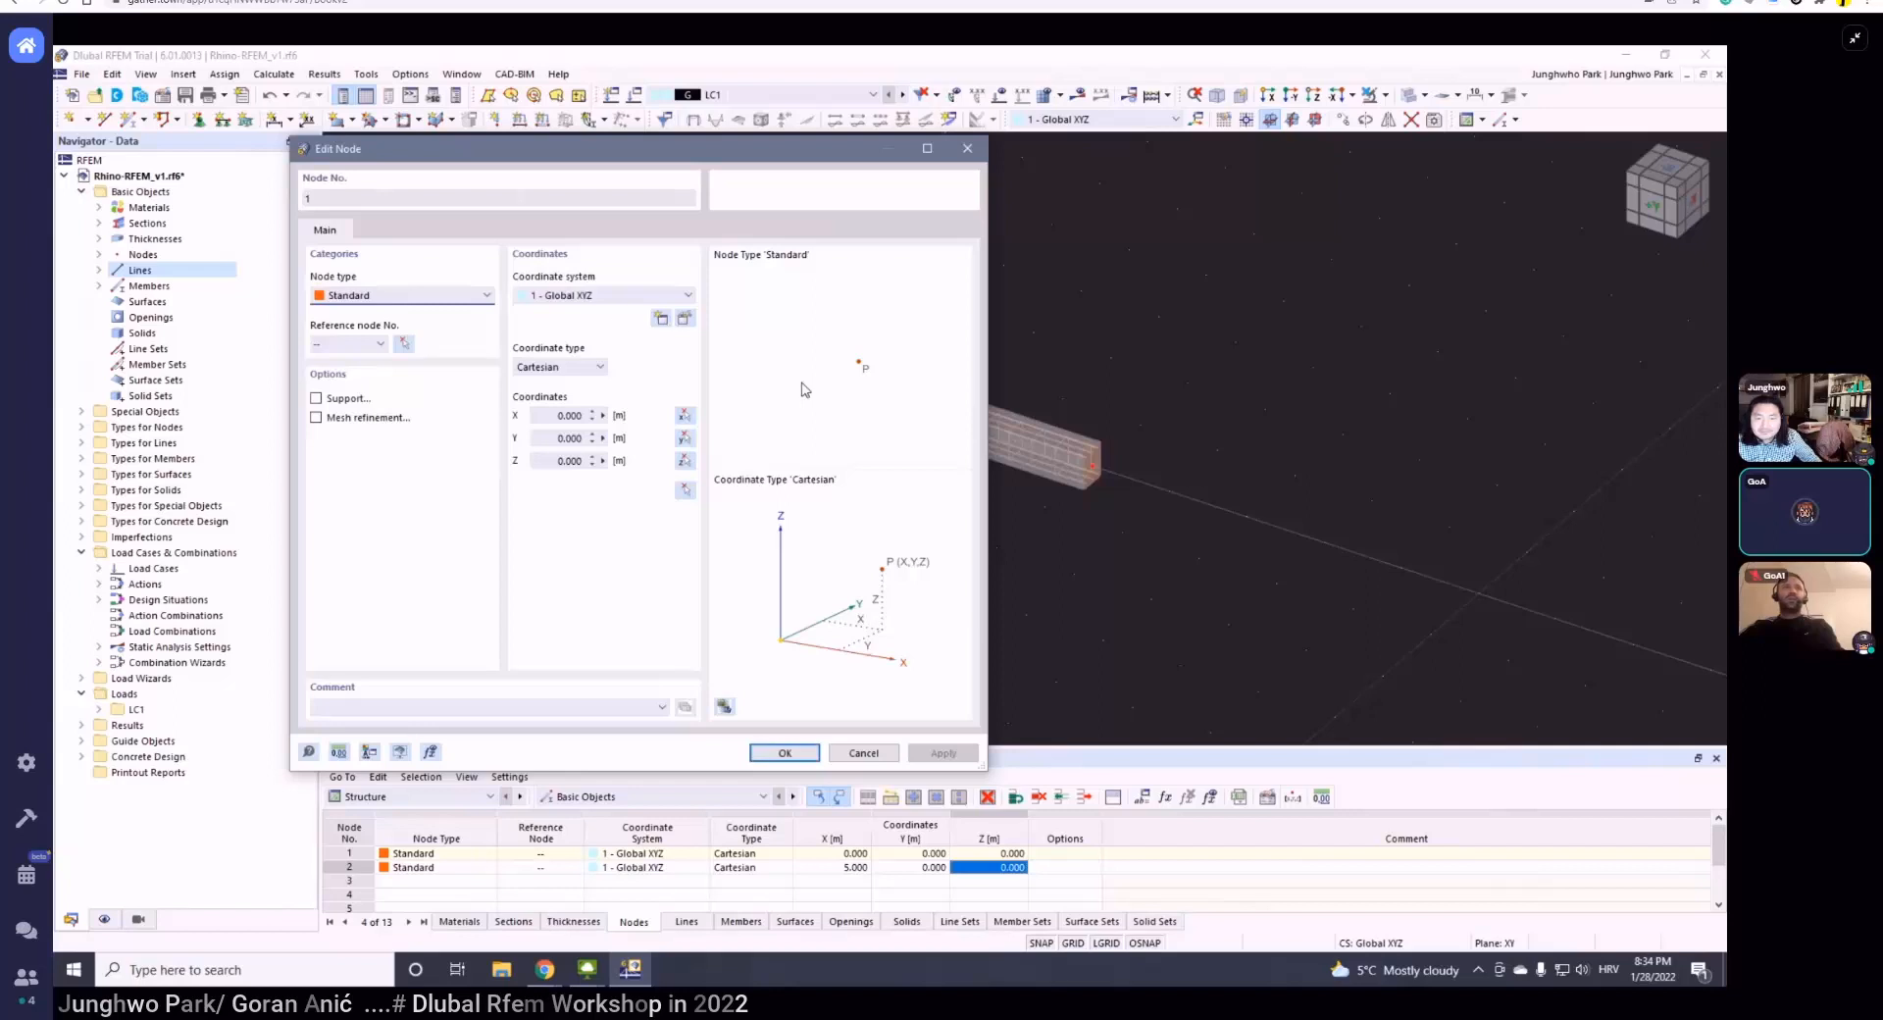
left_click(343, 399)
left_click(387, 232)
left_click(515, 295)
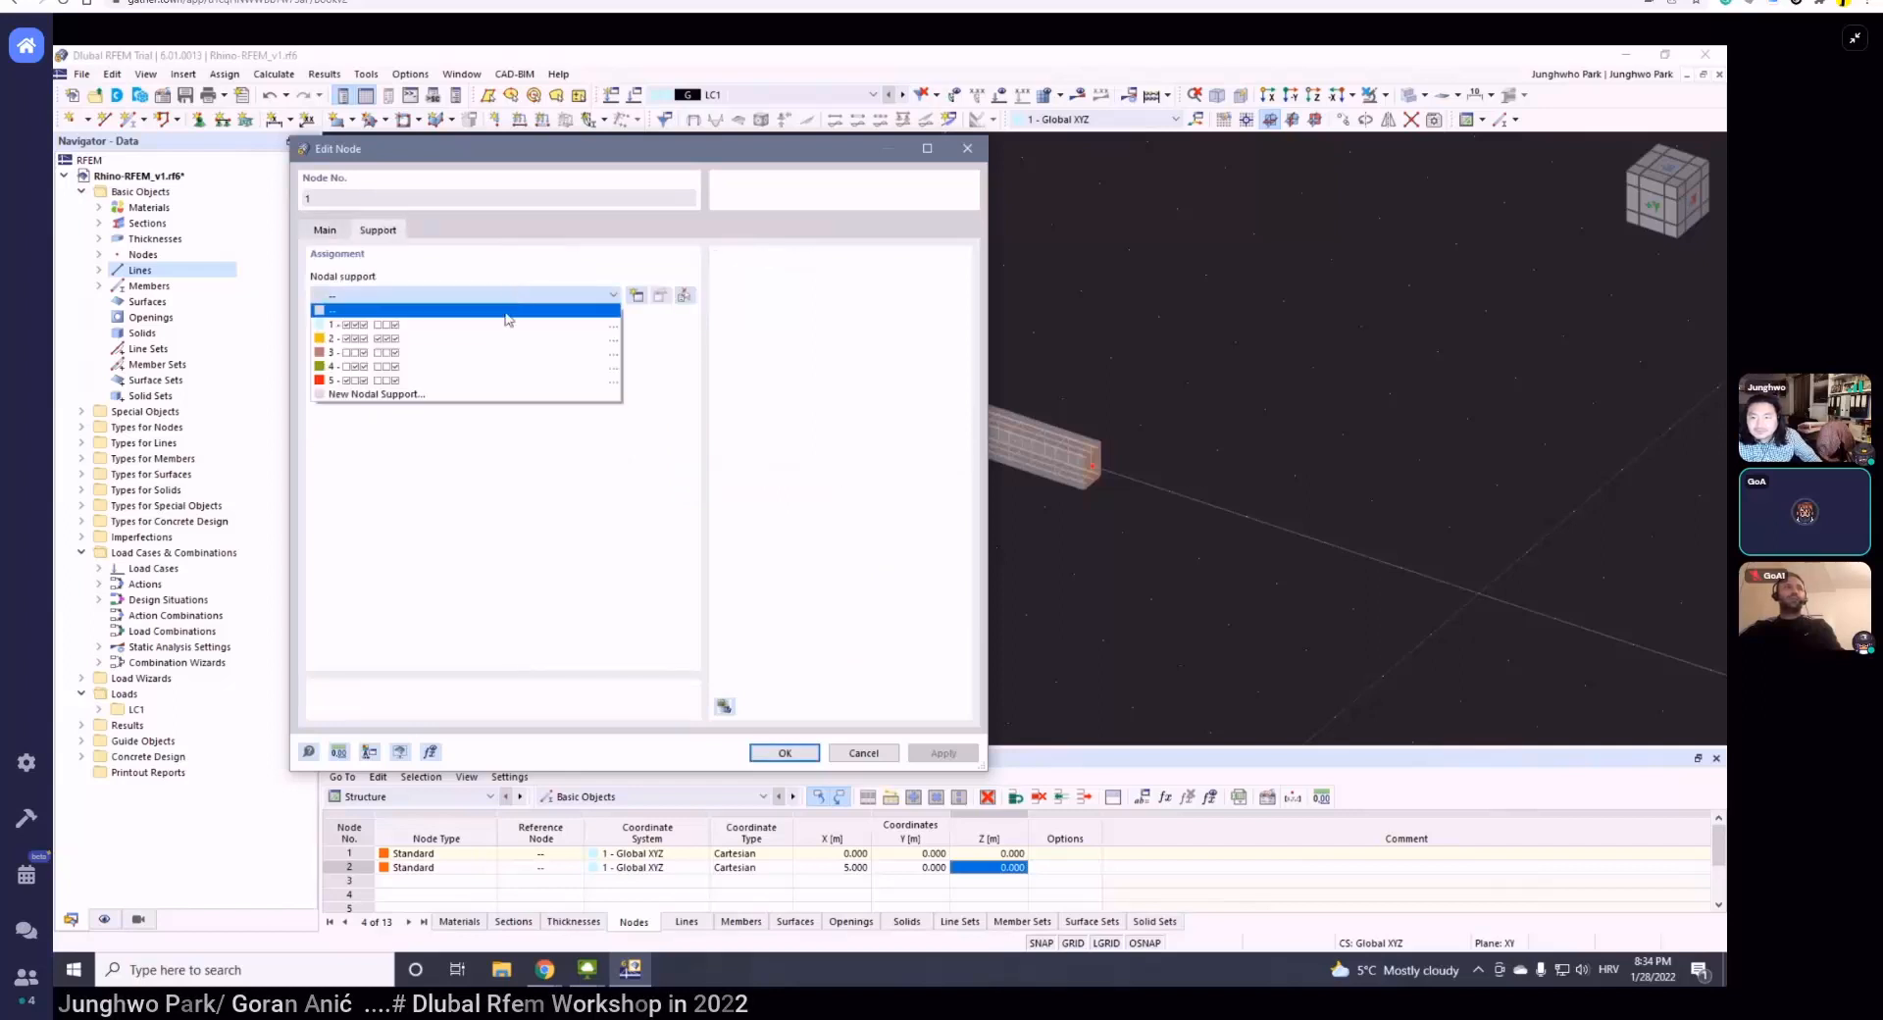
left_click(589, 370)
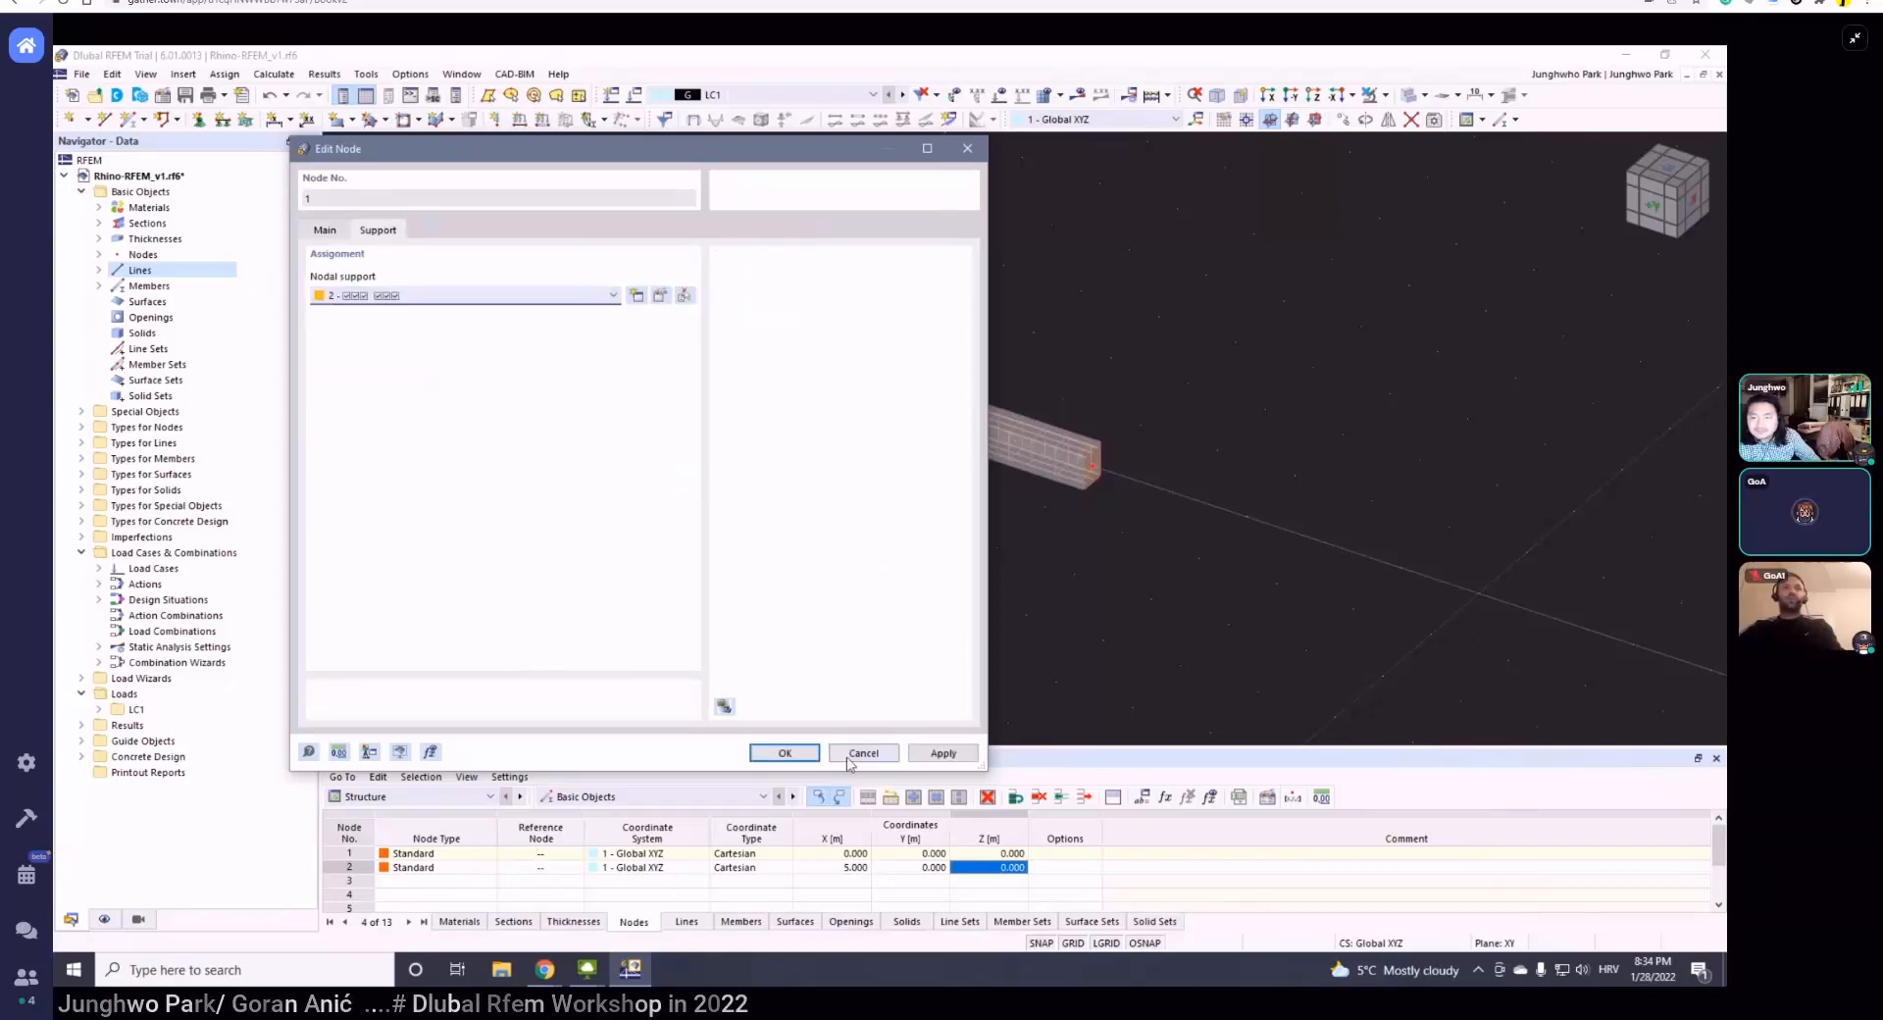
left_click(785, 752)
left_click_drag(1123, 417, 1122, 417)
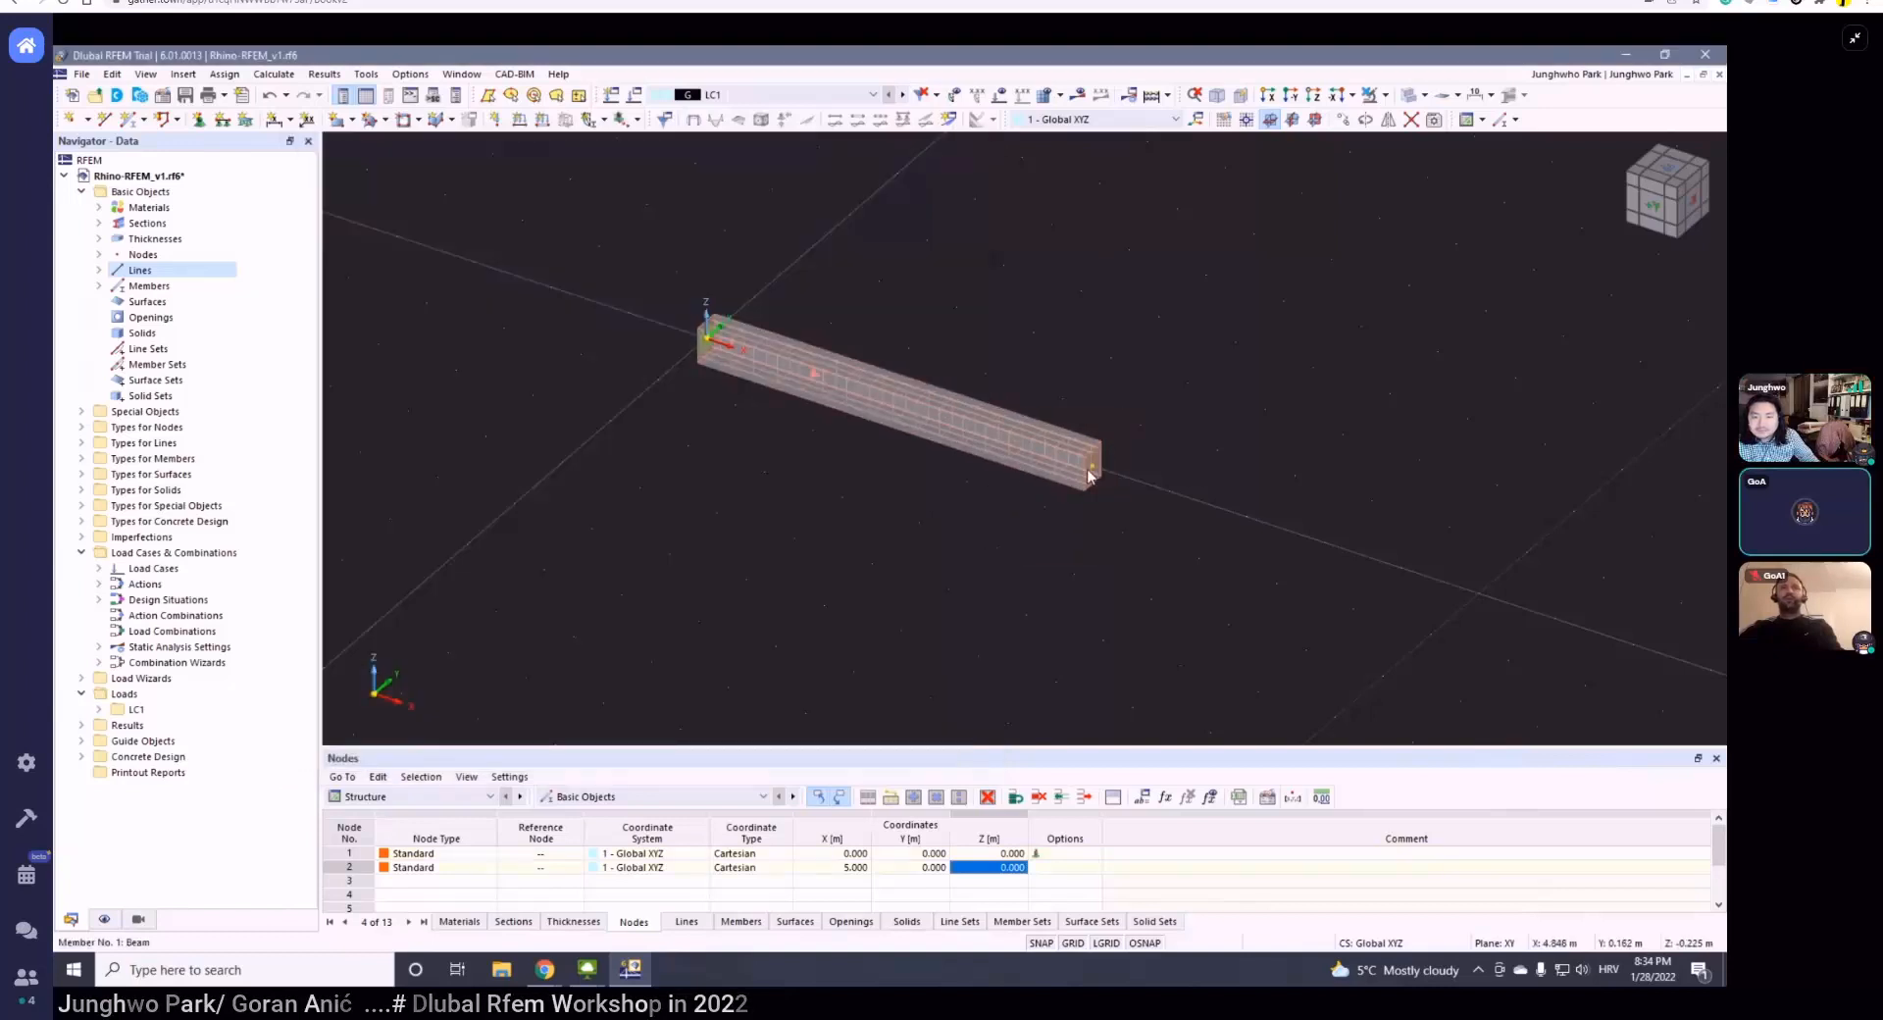
right_click(1091, 463)
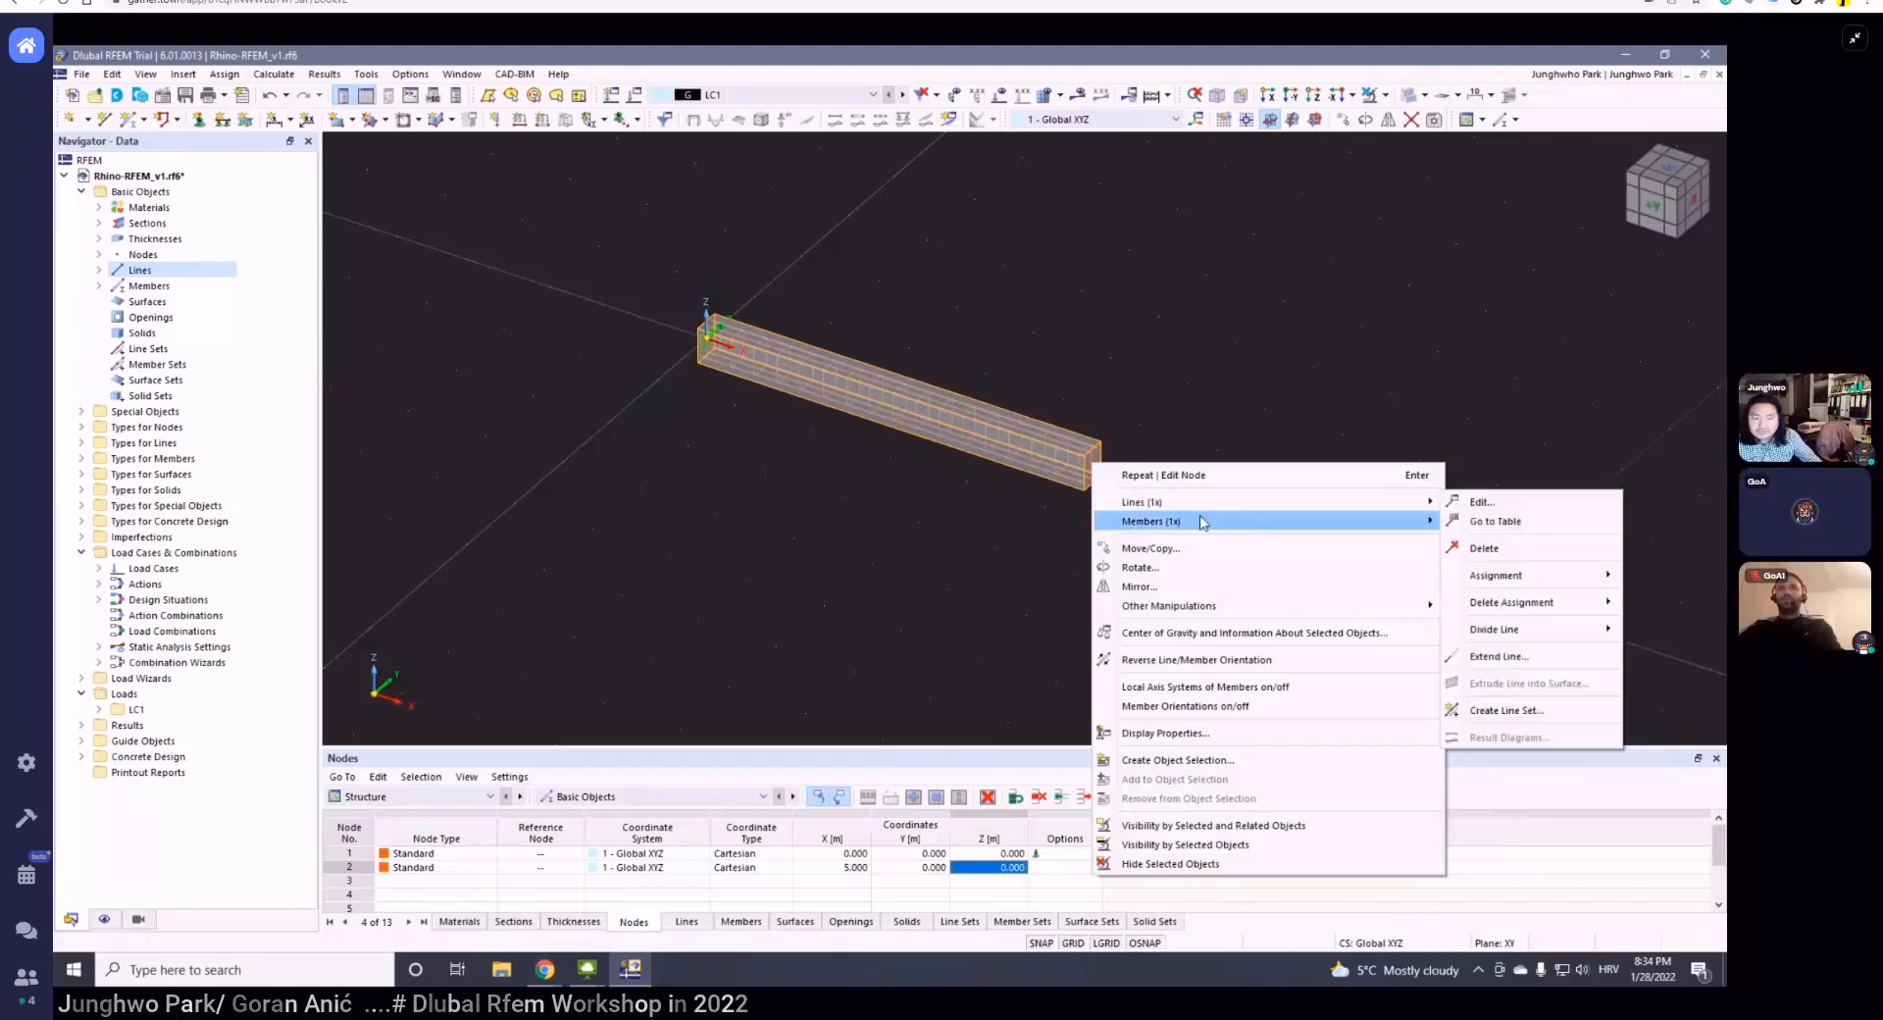
left_click(1052, 530)
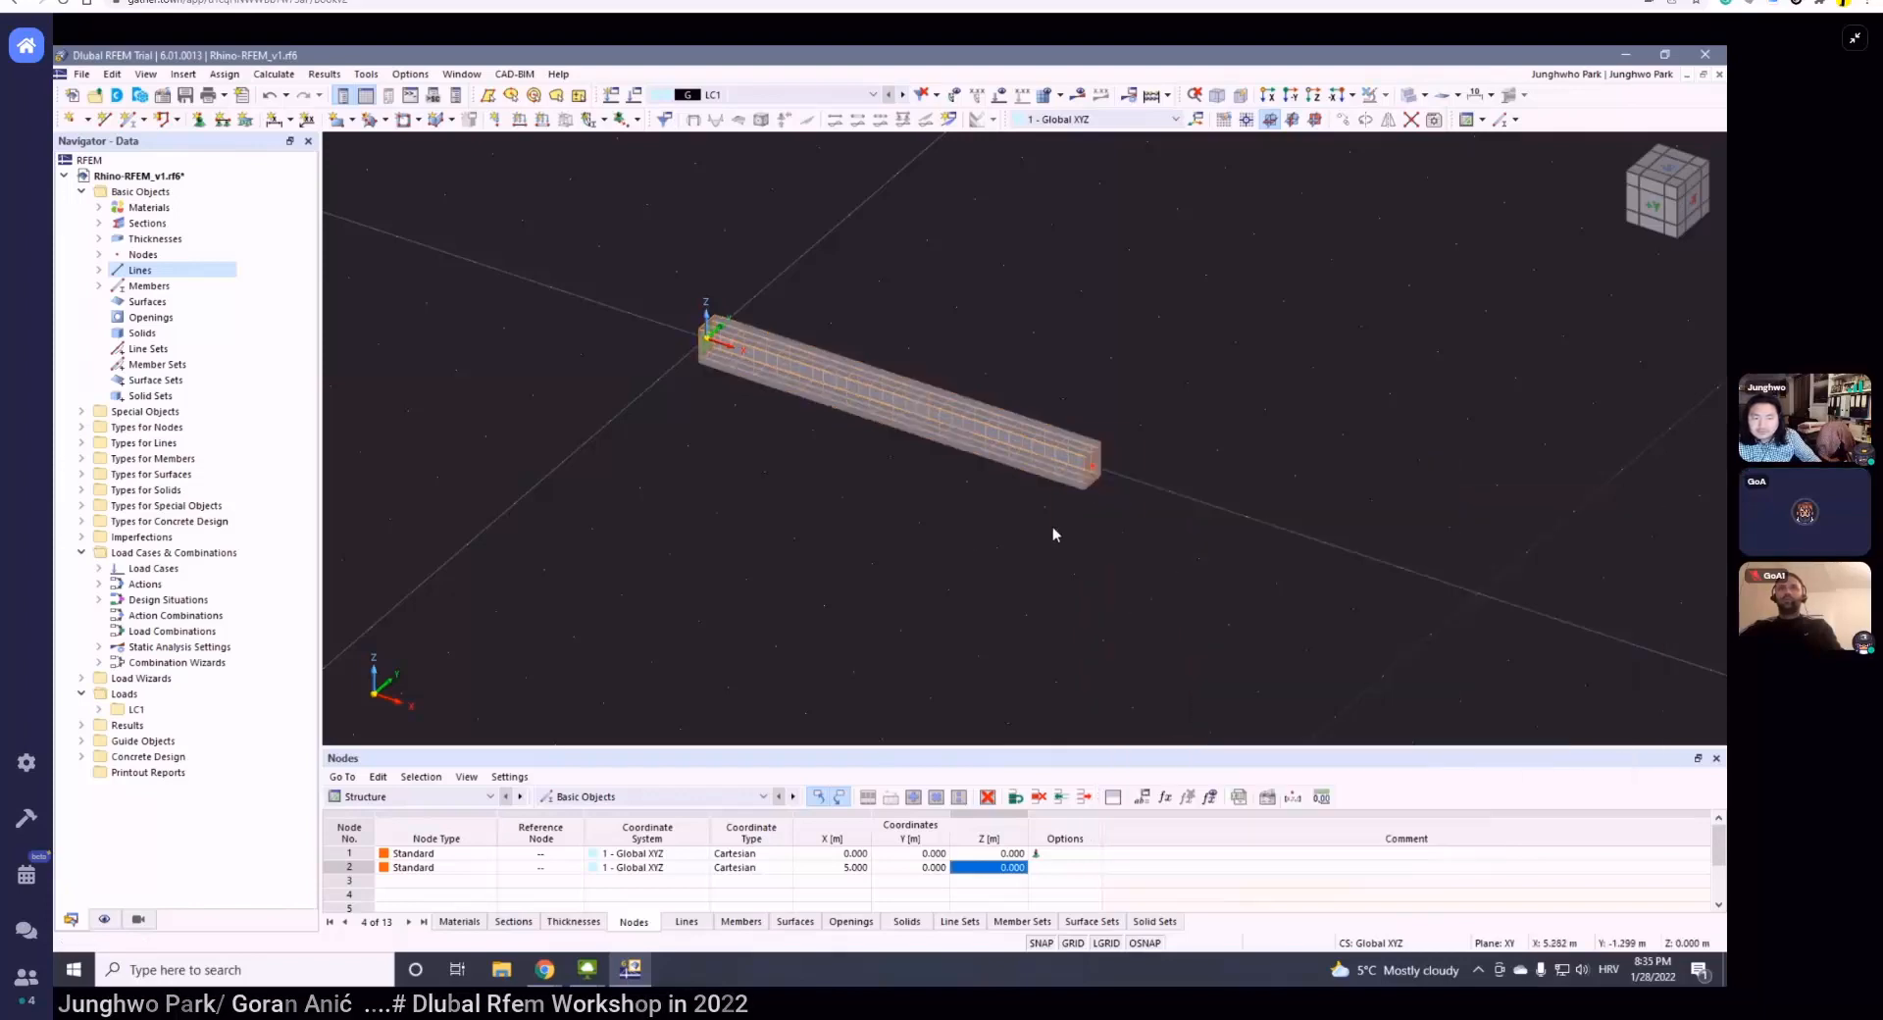
right_click(1092, 466)
left_click(1210, 510)
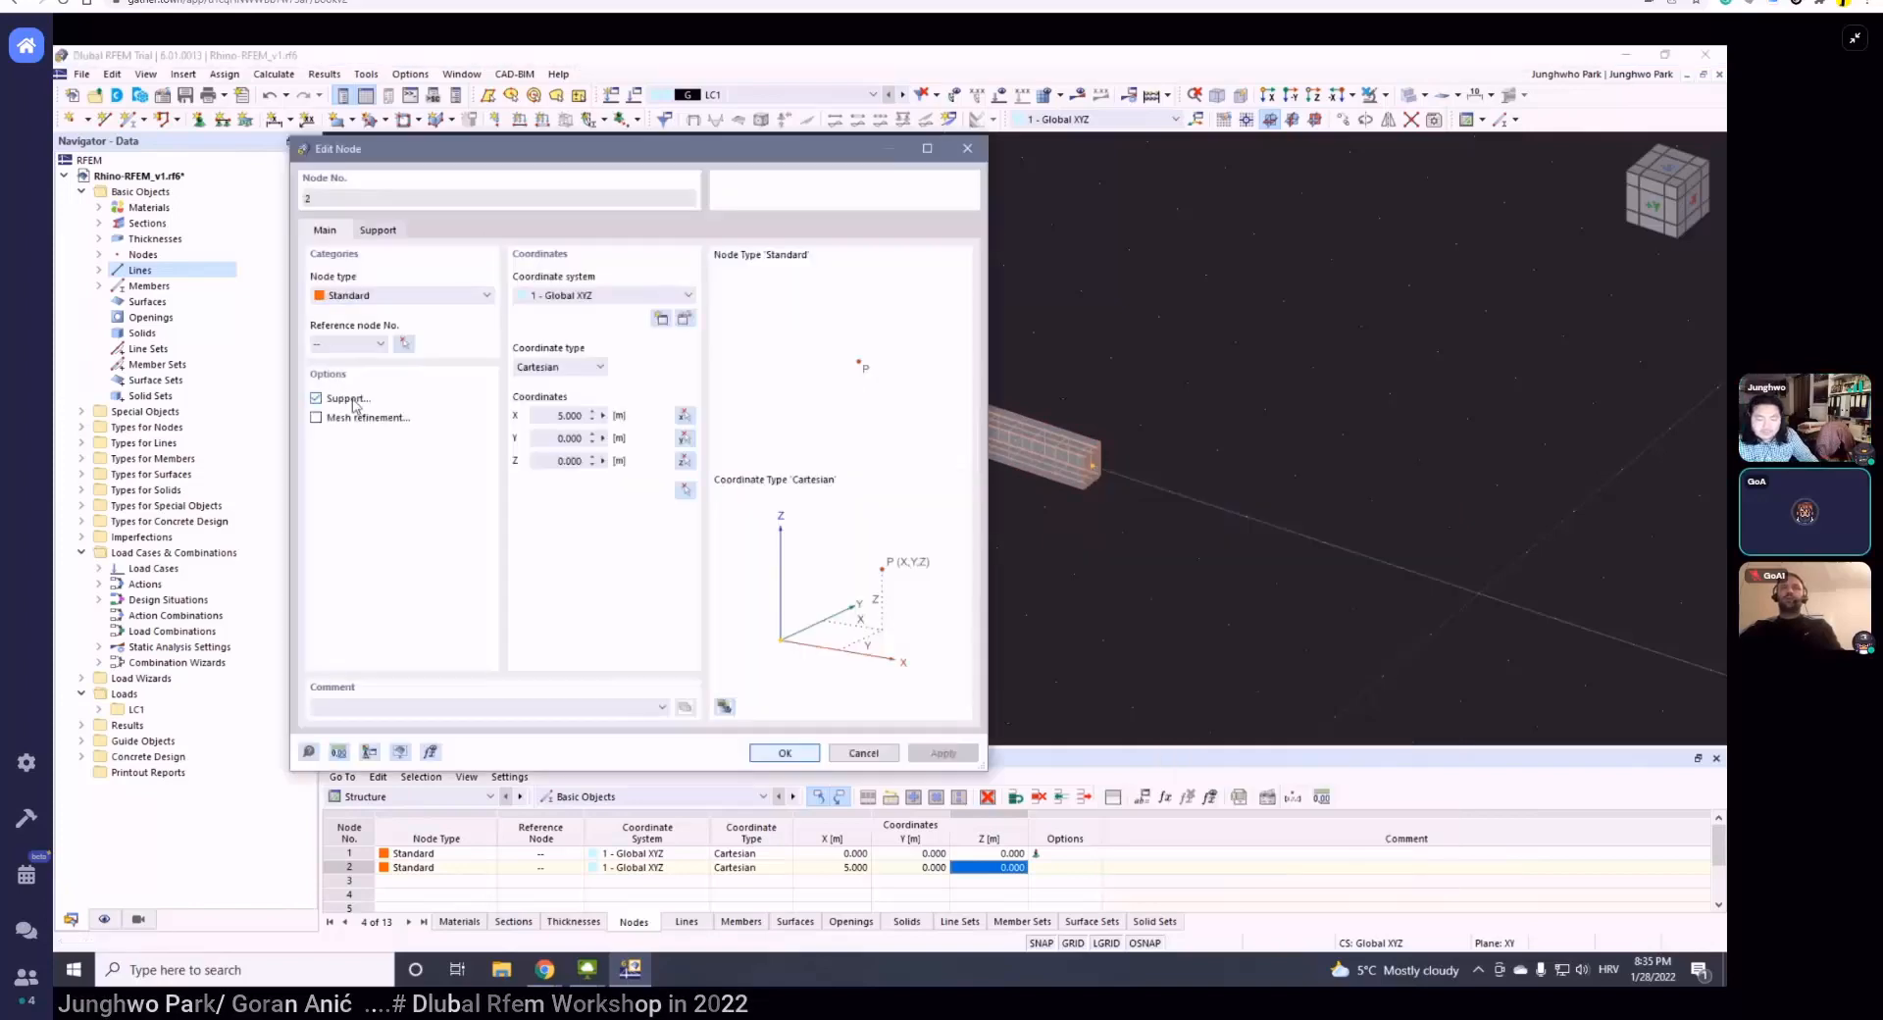
key("Escape")
- Enable the support option on node 2 at the beam's far end and open a new nodal support definition for it
right_click(1096, 472)
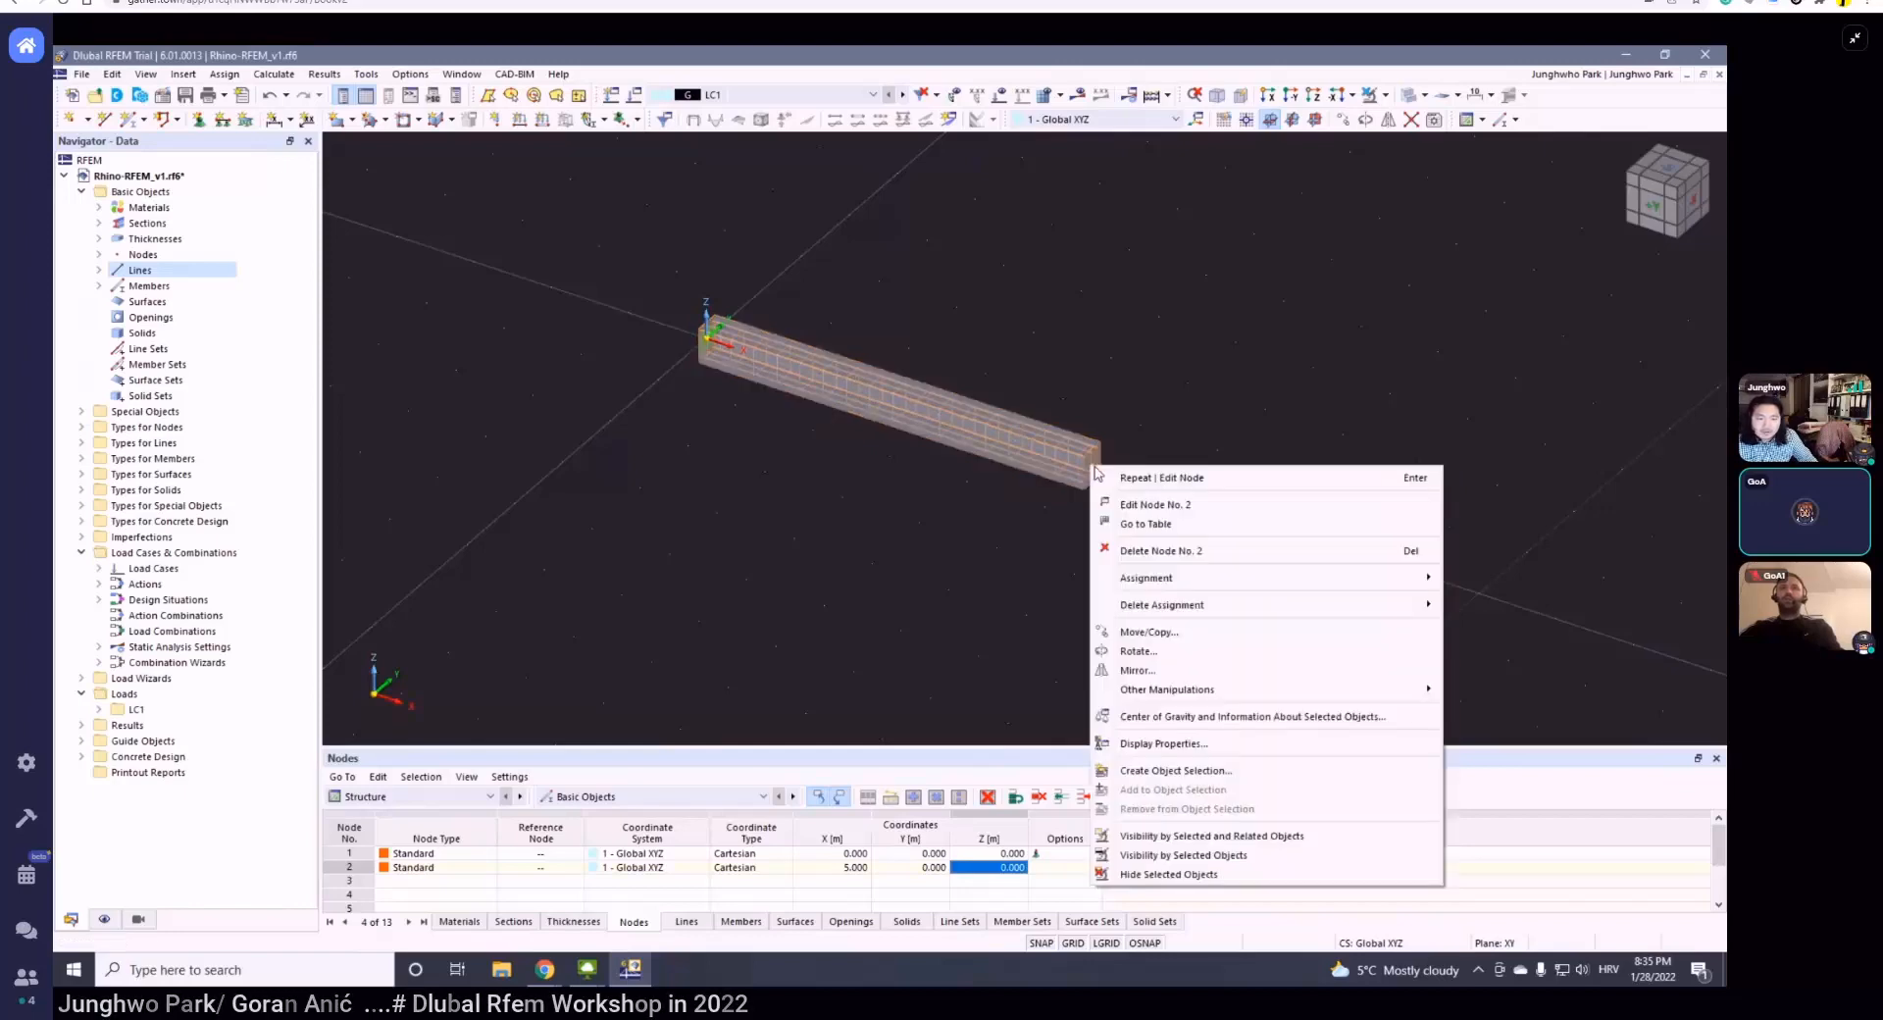
left_click(1139, 502)
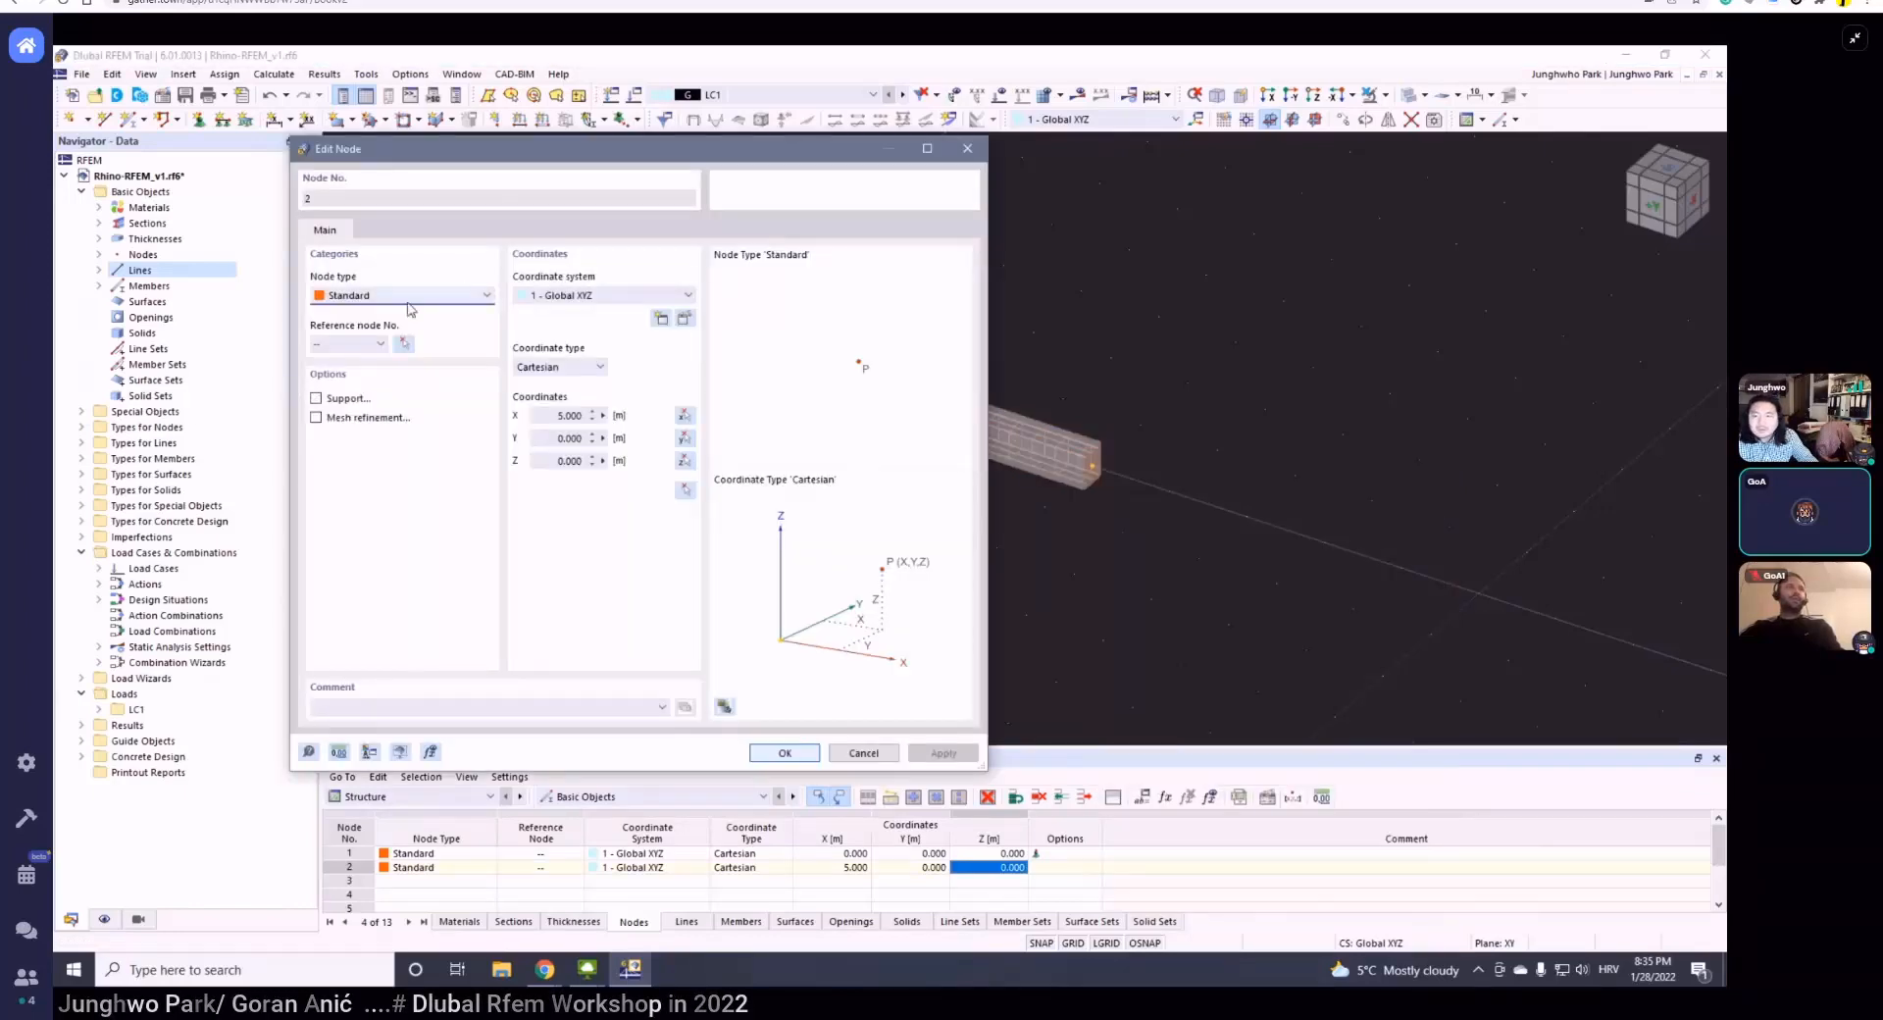
left_click(351, 399)
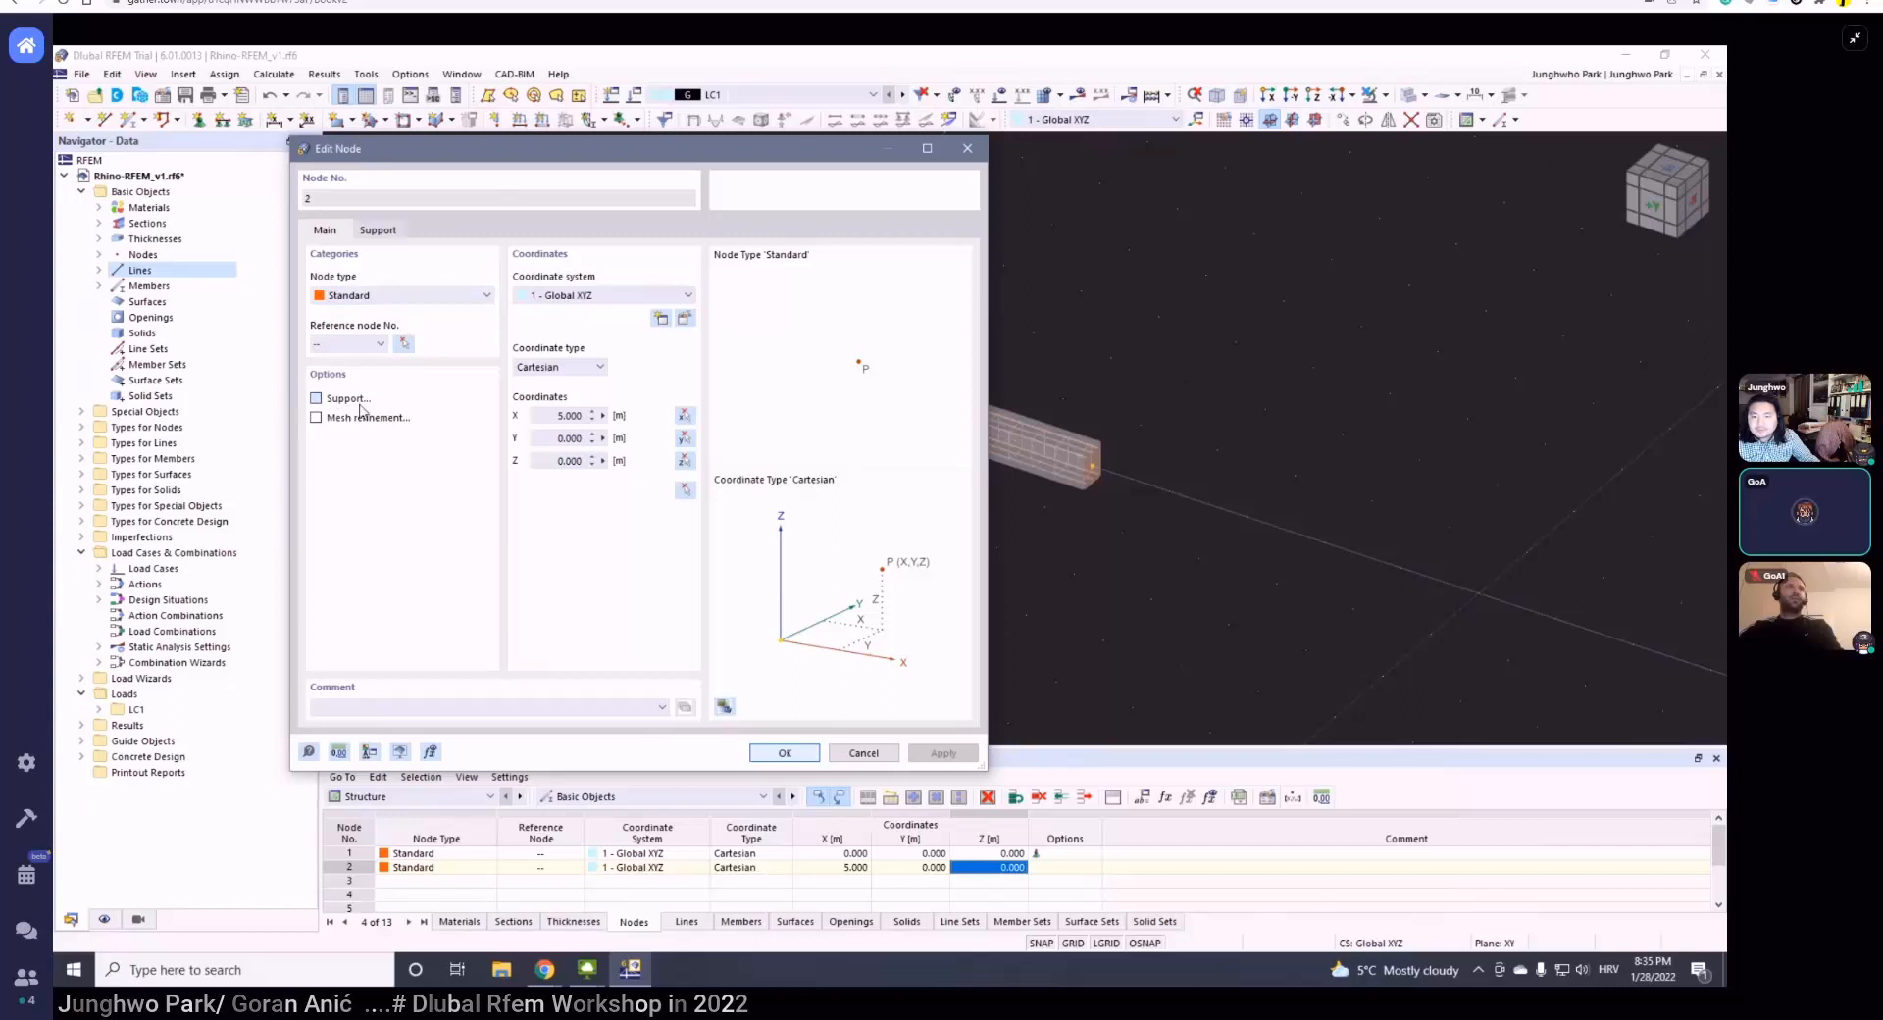
left_click(388, 237)
left_click(431, 295)
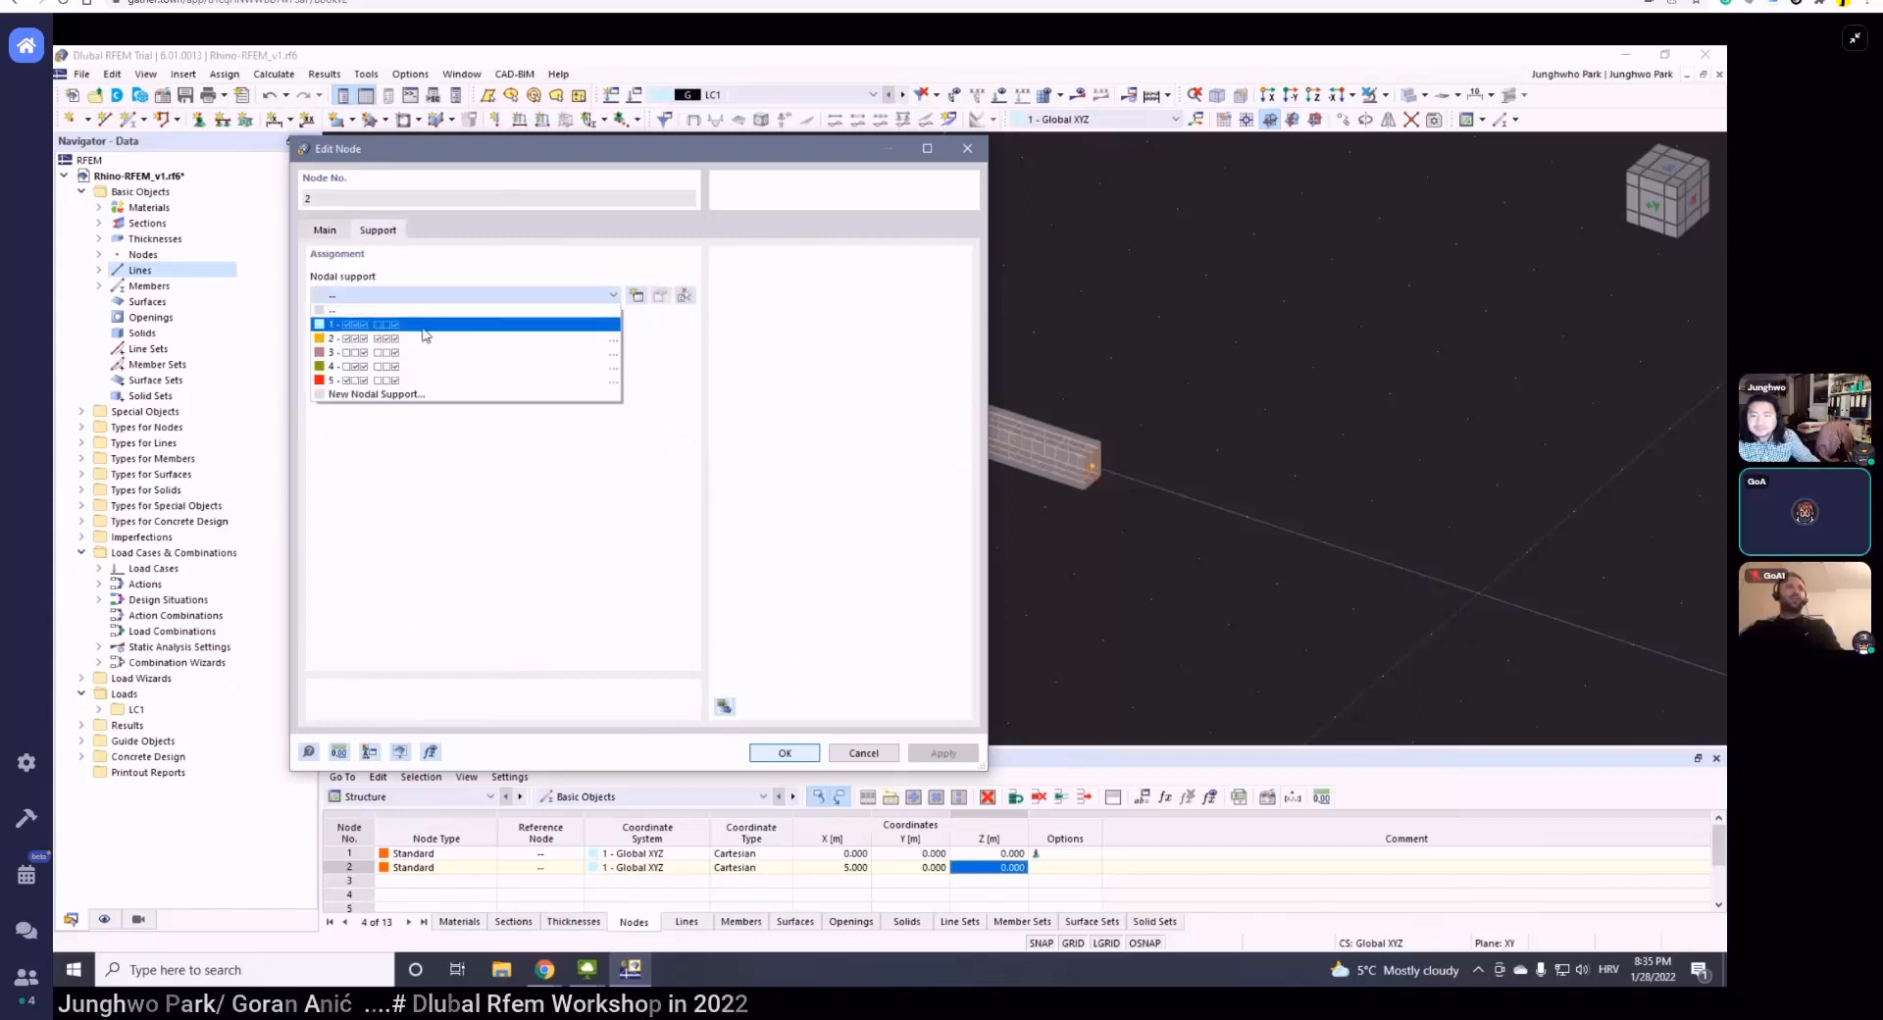
left_click(637, 297)
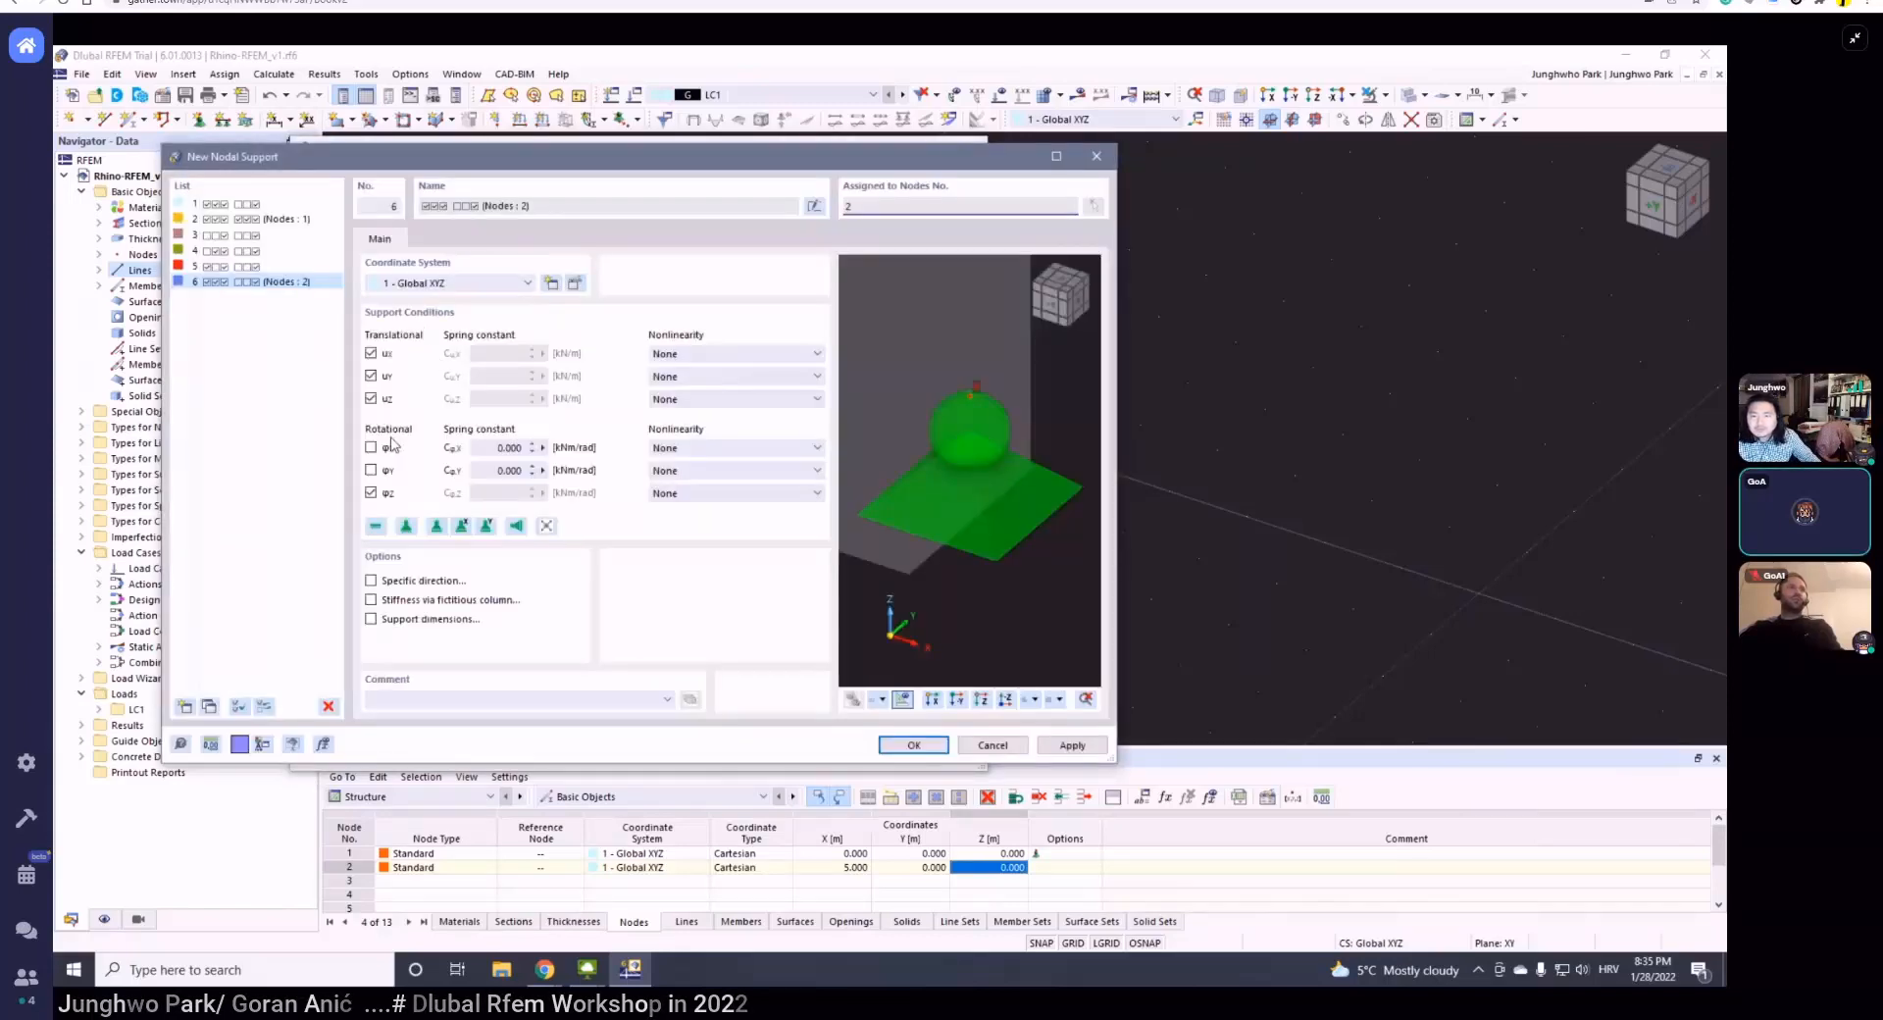
- Compare the support conditions of the existing nodal support types, and assign type 1 to node 2 and confirm
left_click(235, 204)
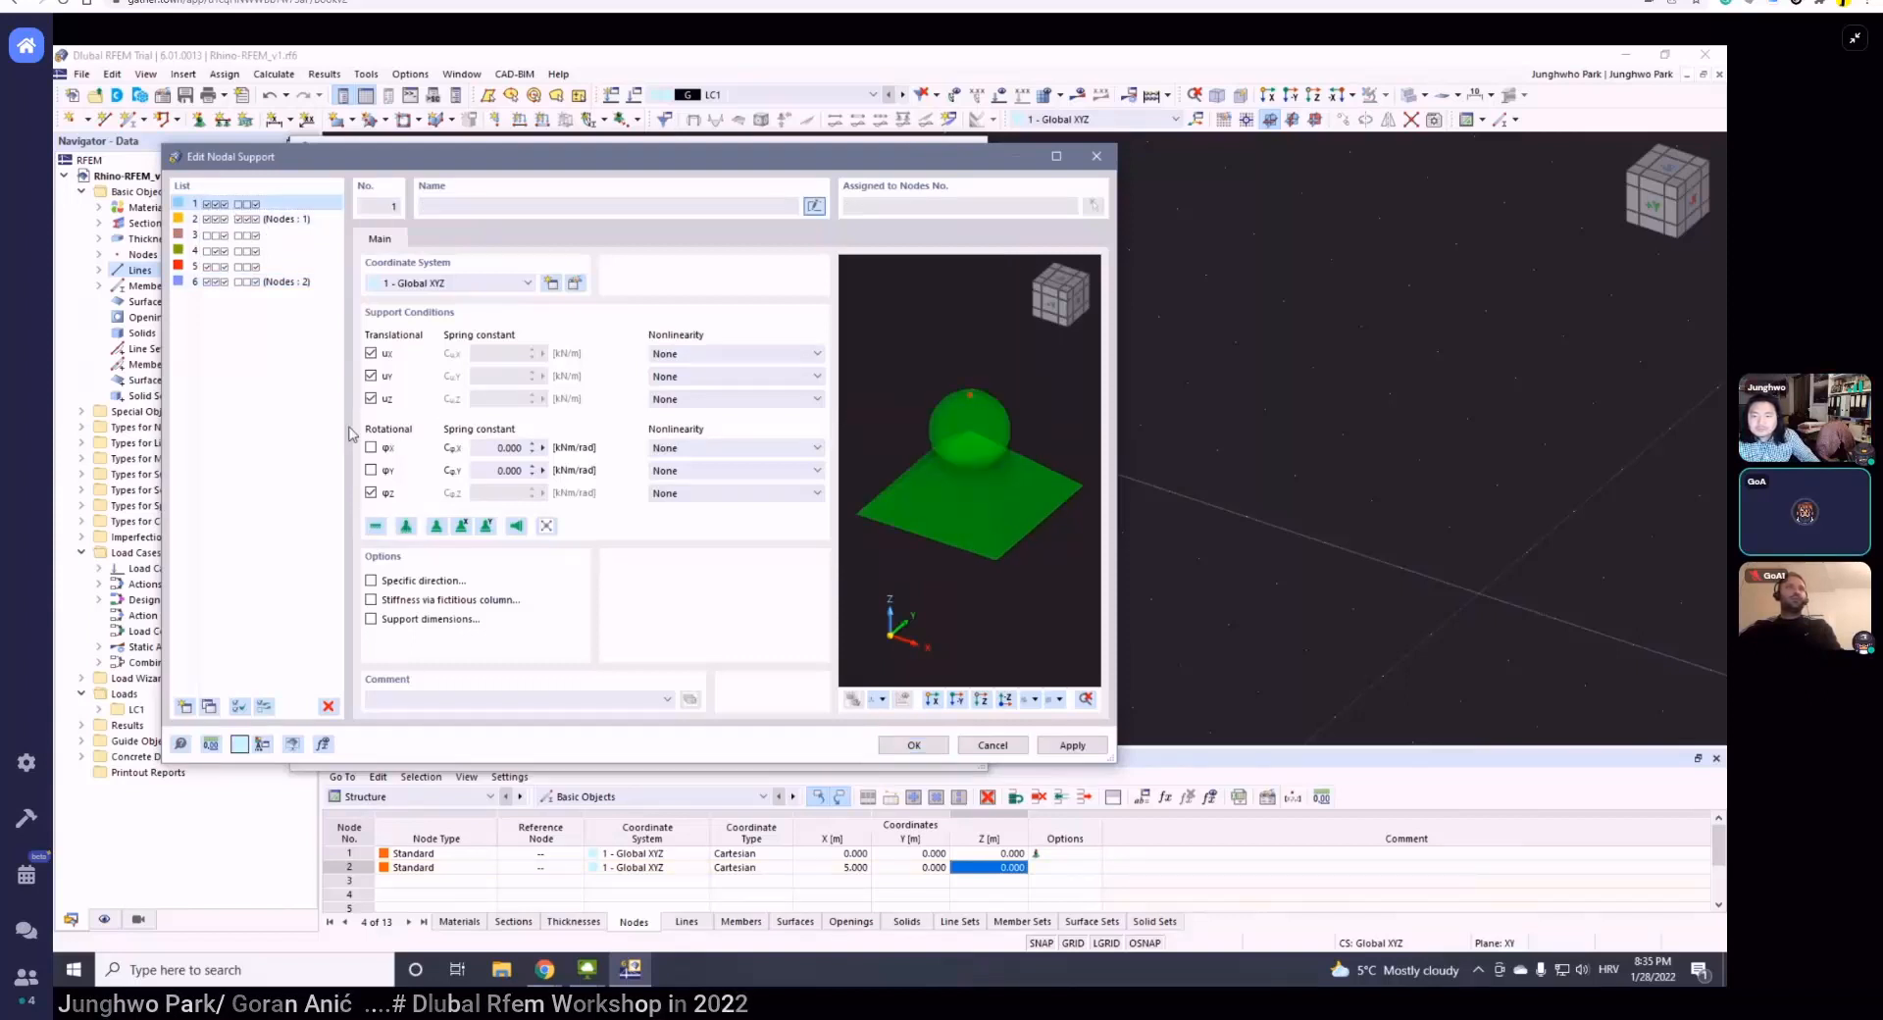
left_click(250, 237)
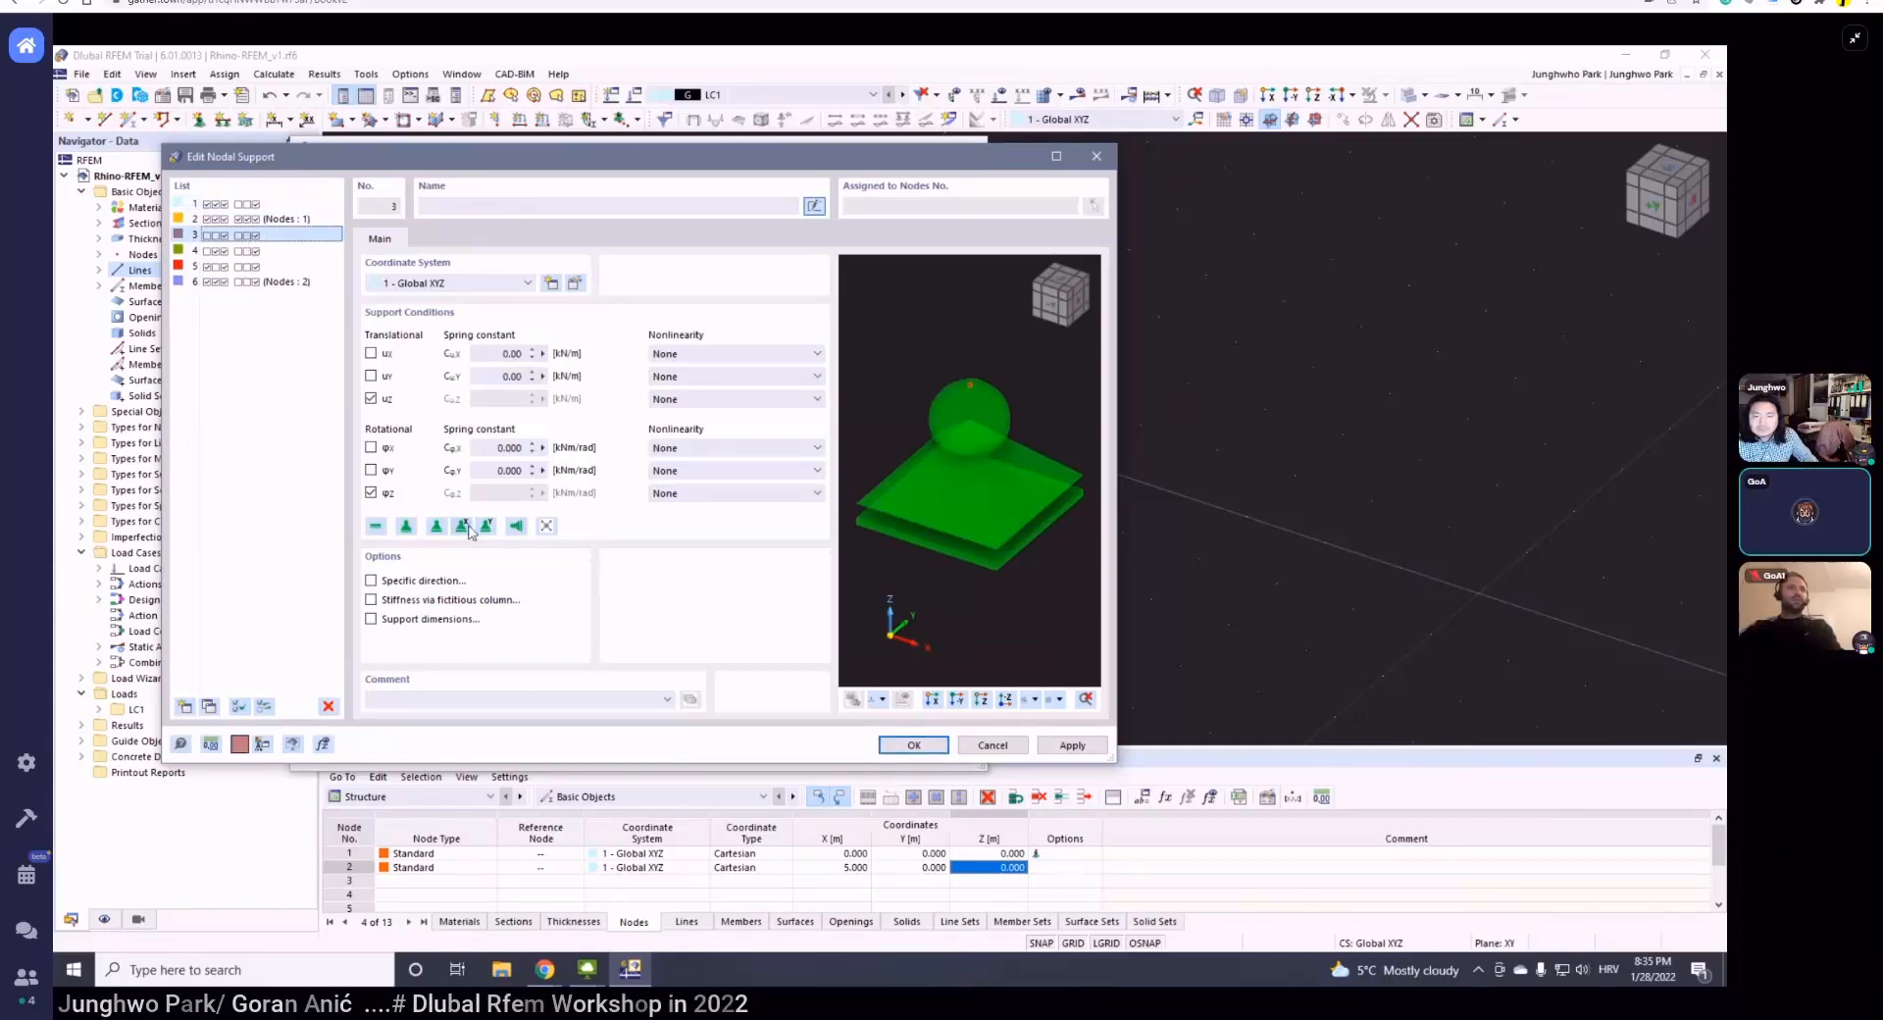
left_click(250, 253)
left_click(253, 236)
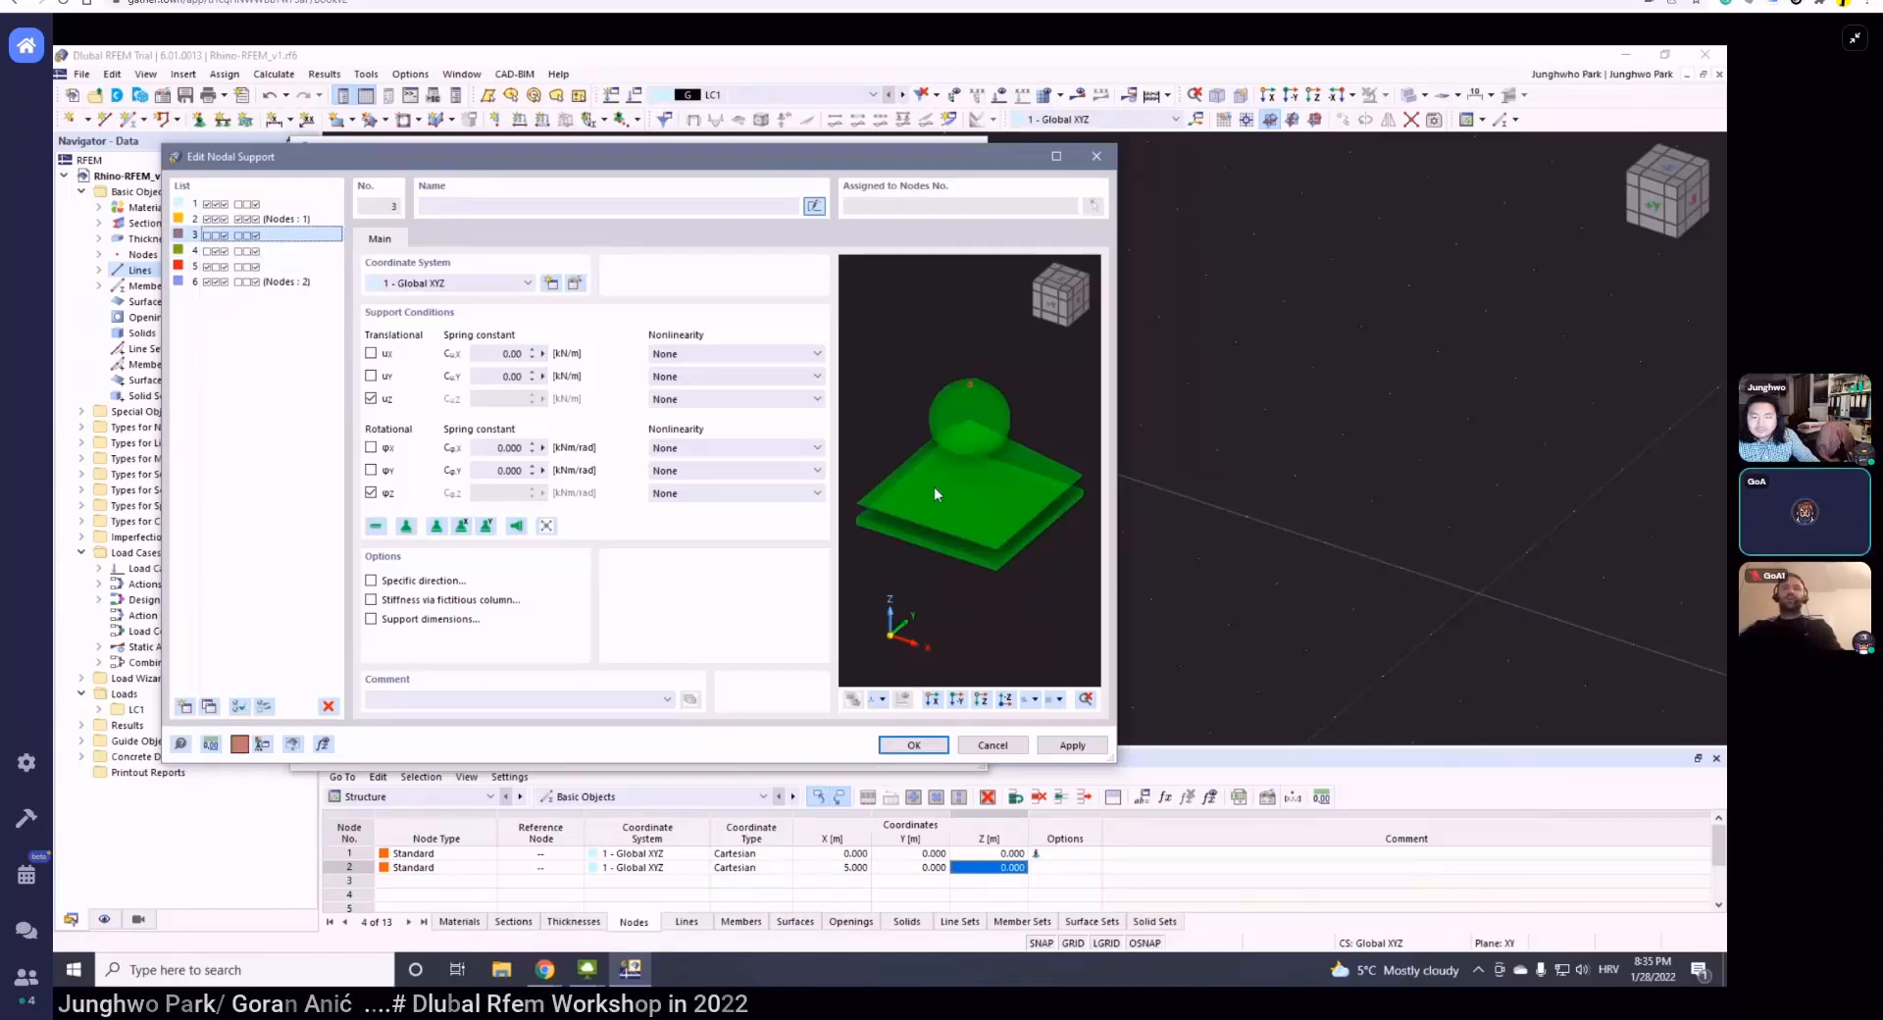
key("ctrl")
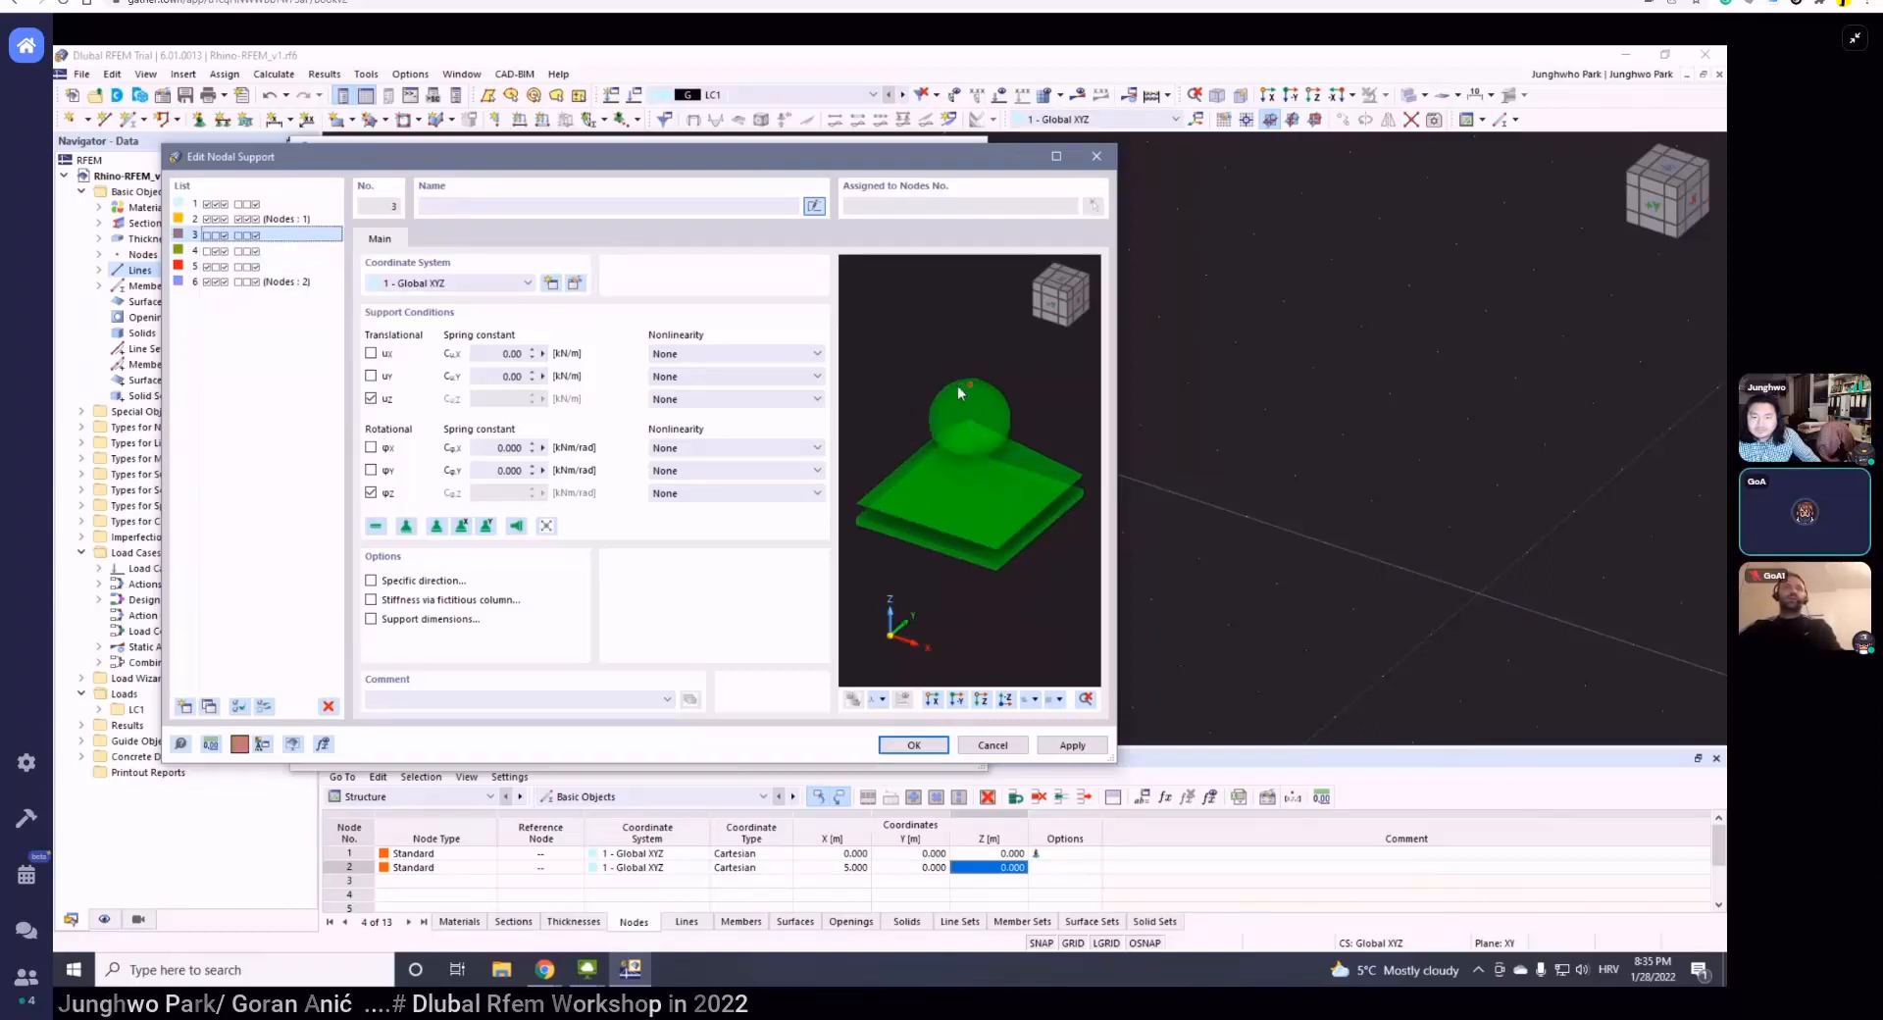
scroll(957, 385, "down", 1)
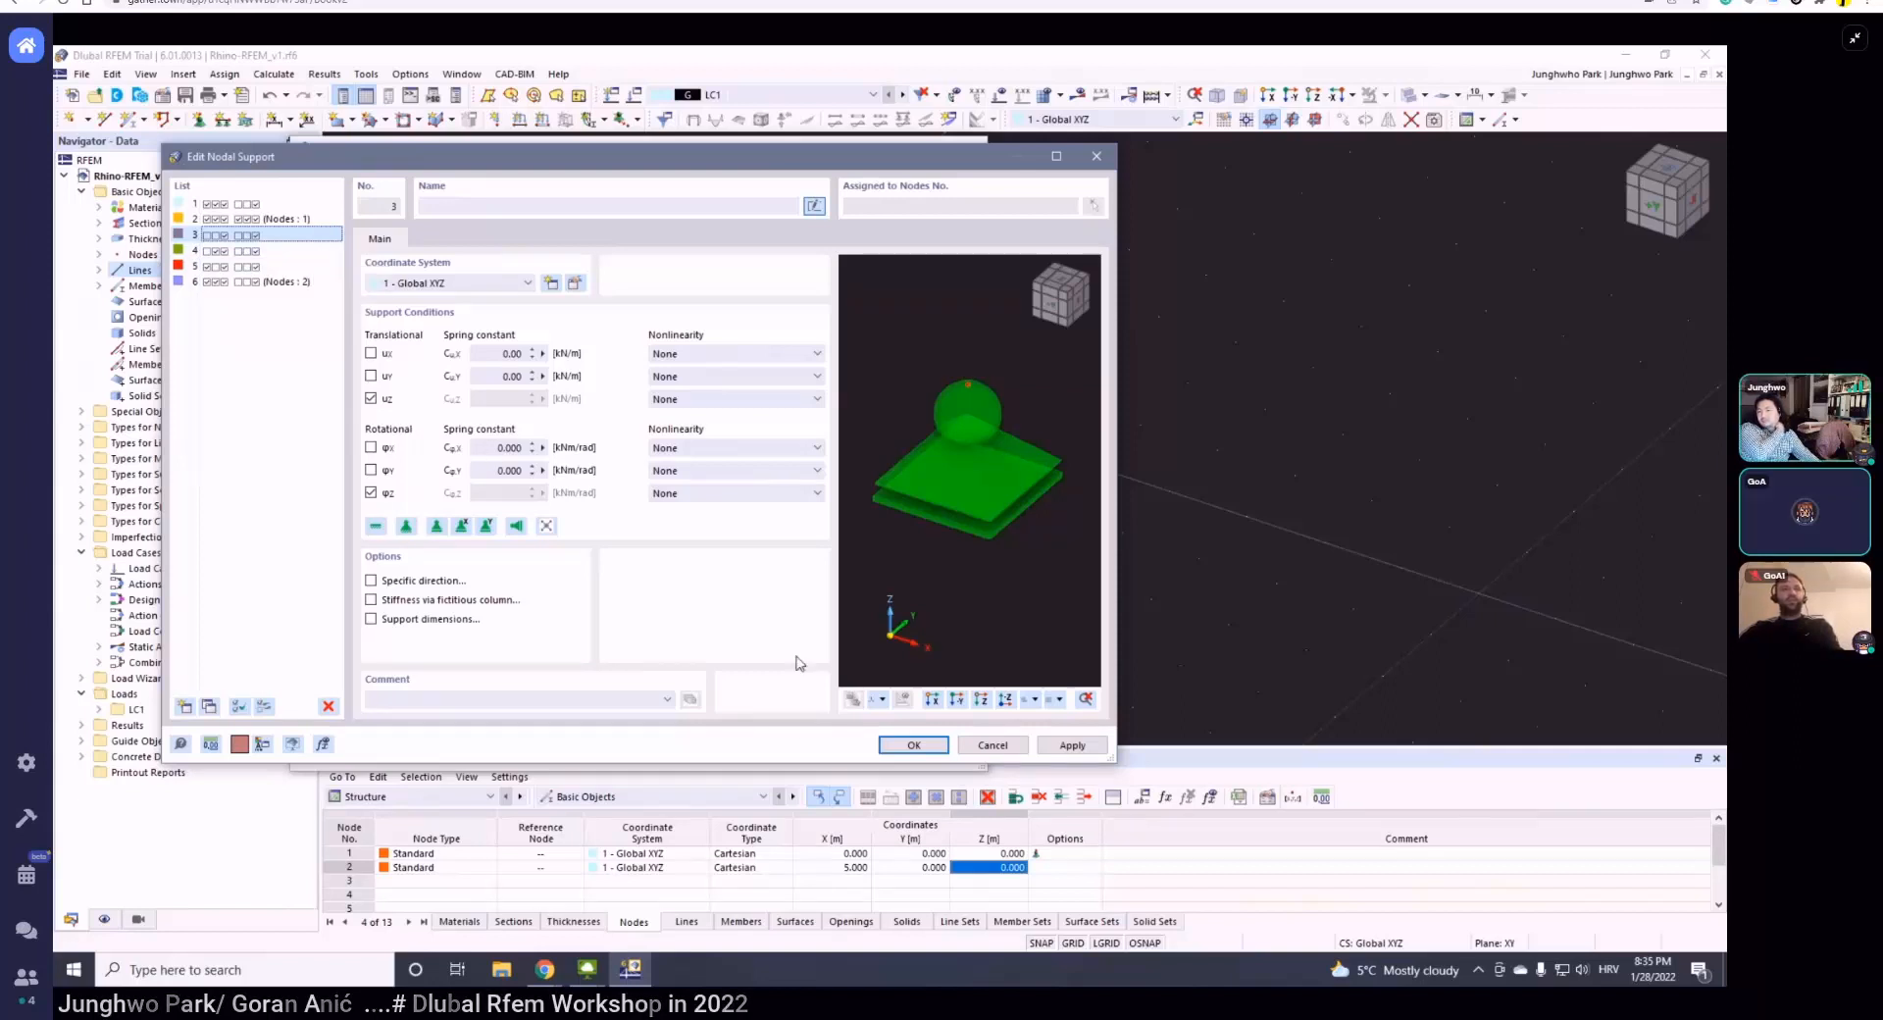
left_click(235, 204)
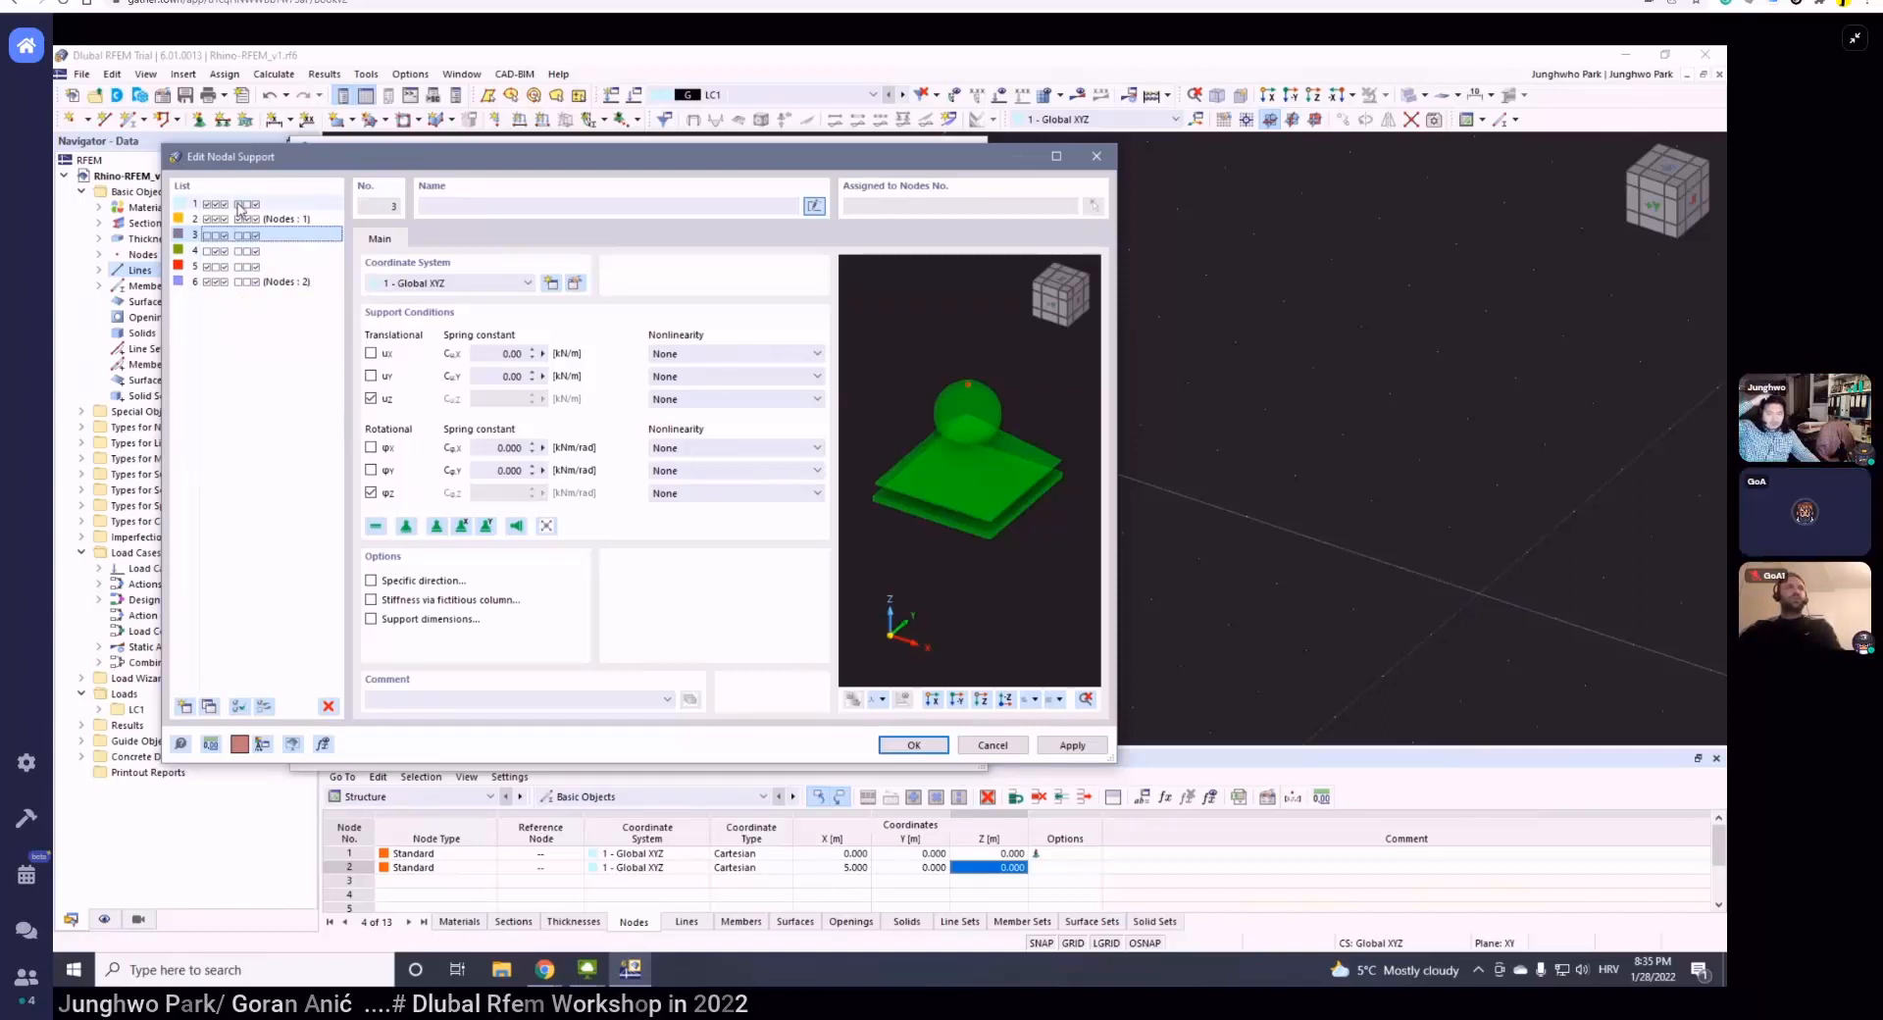
left_click(913, 745)
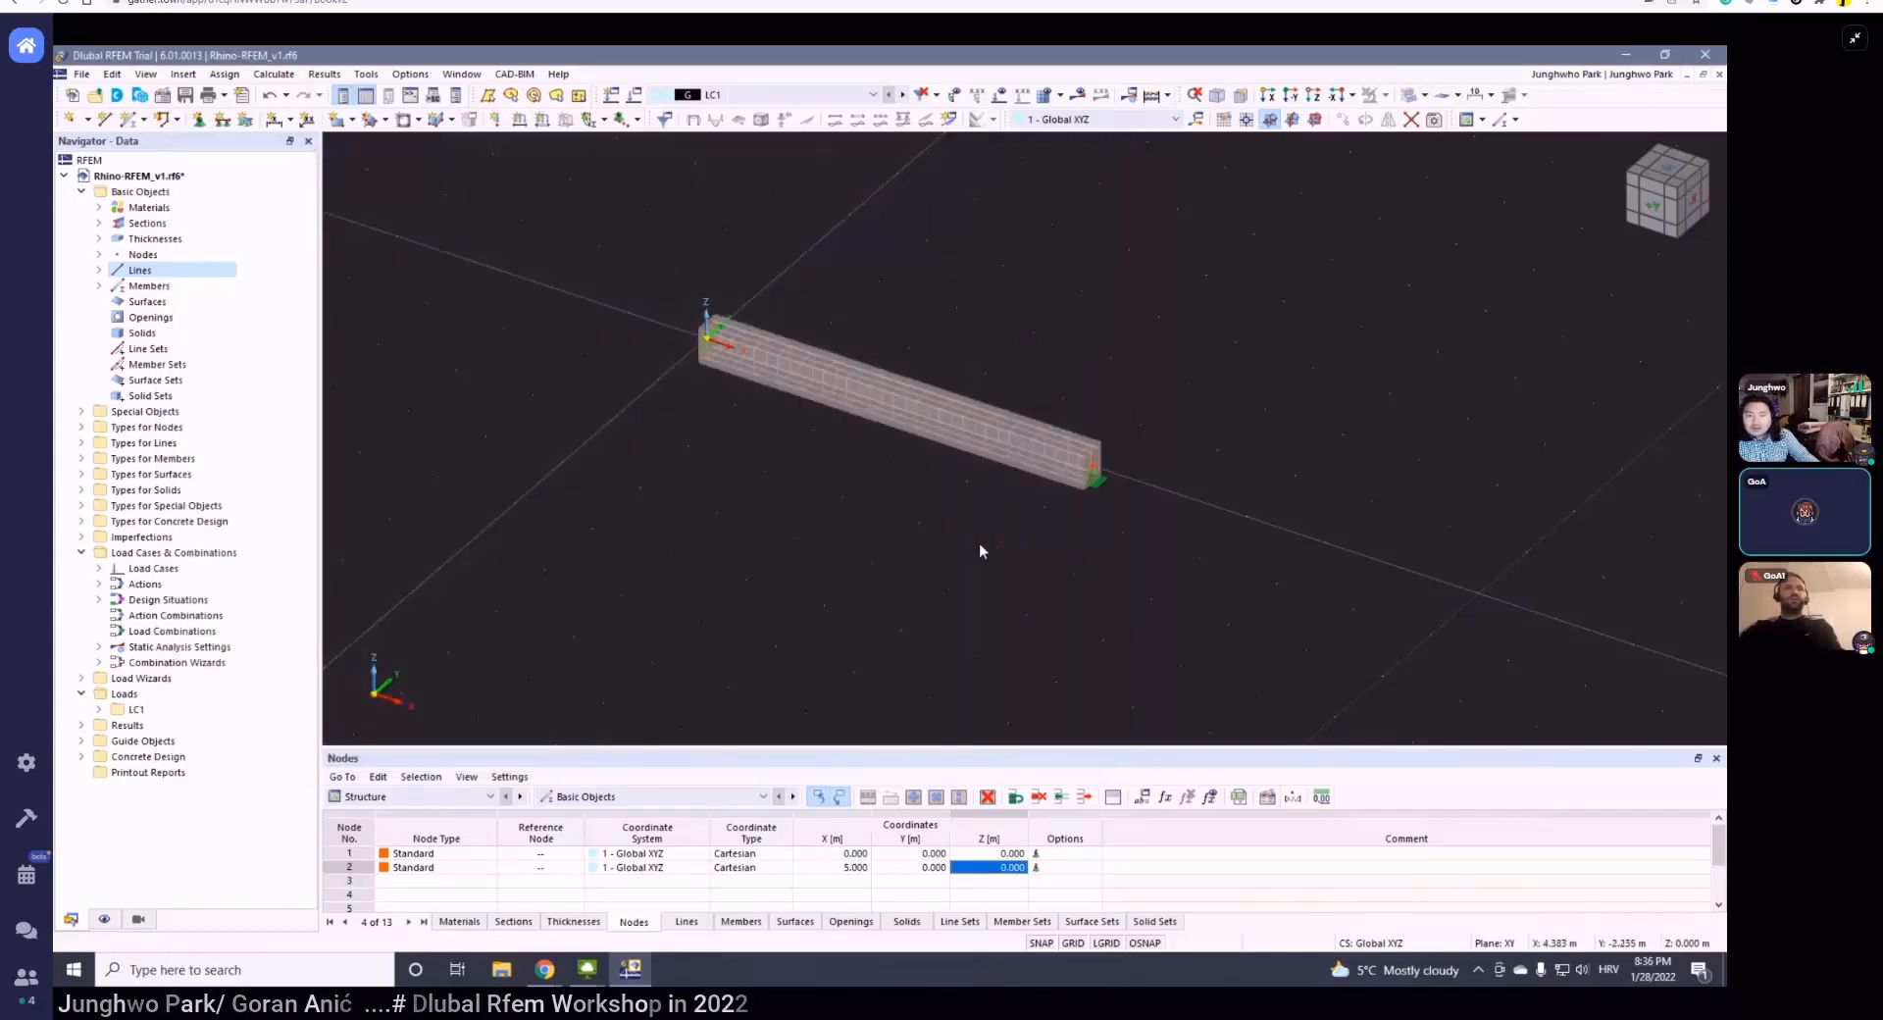
- Change the nodal support of node 1 at the origin to type 1 and confirm the node edit
scroll(979, 543, "down", 1)
scroll(749, 395, "up", 4)
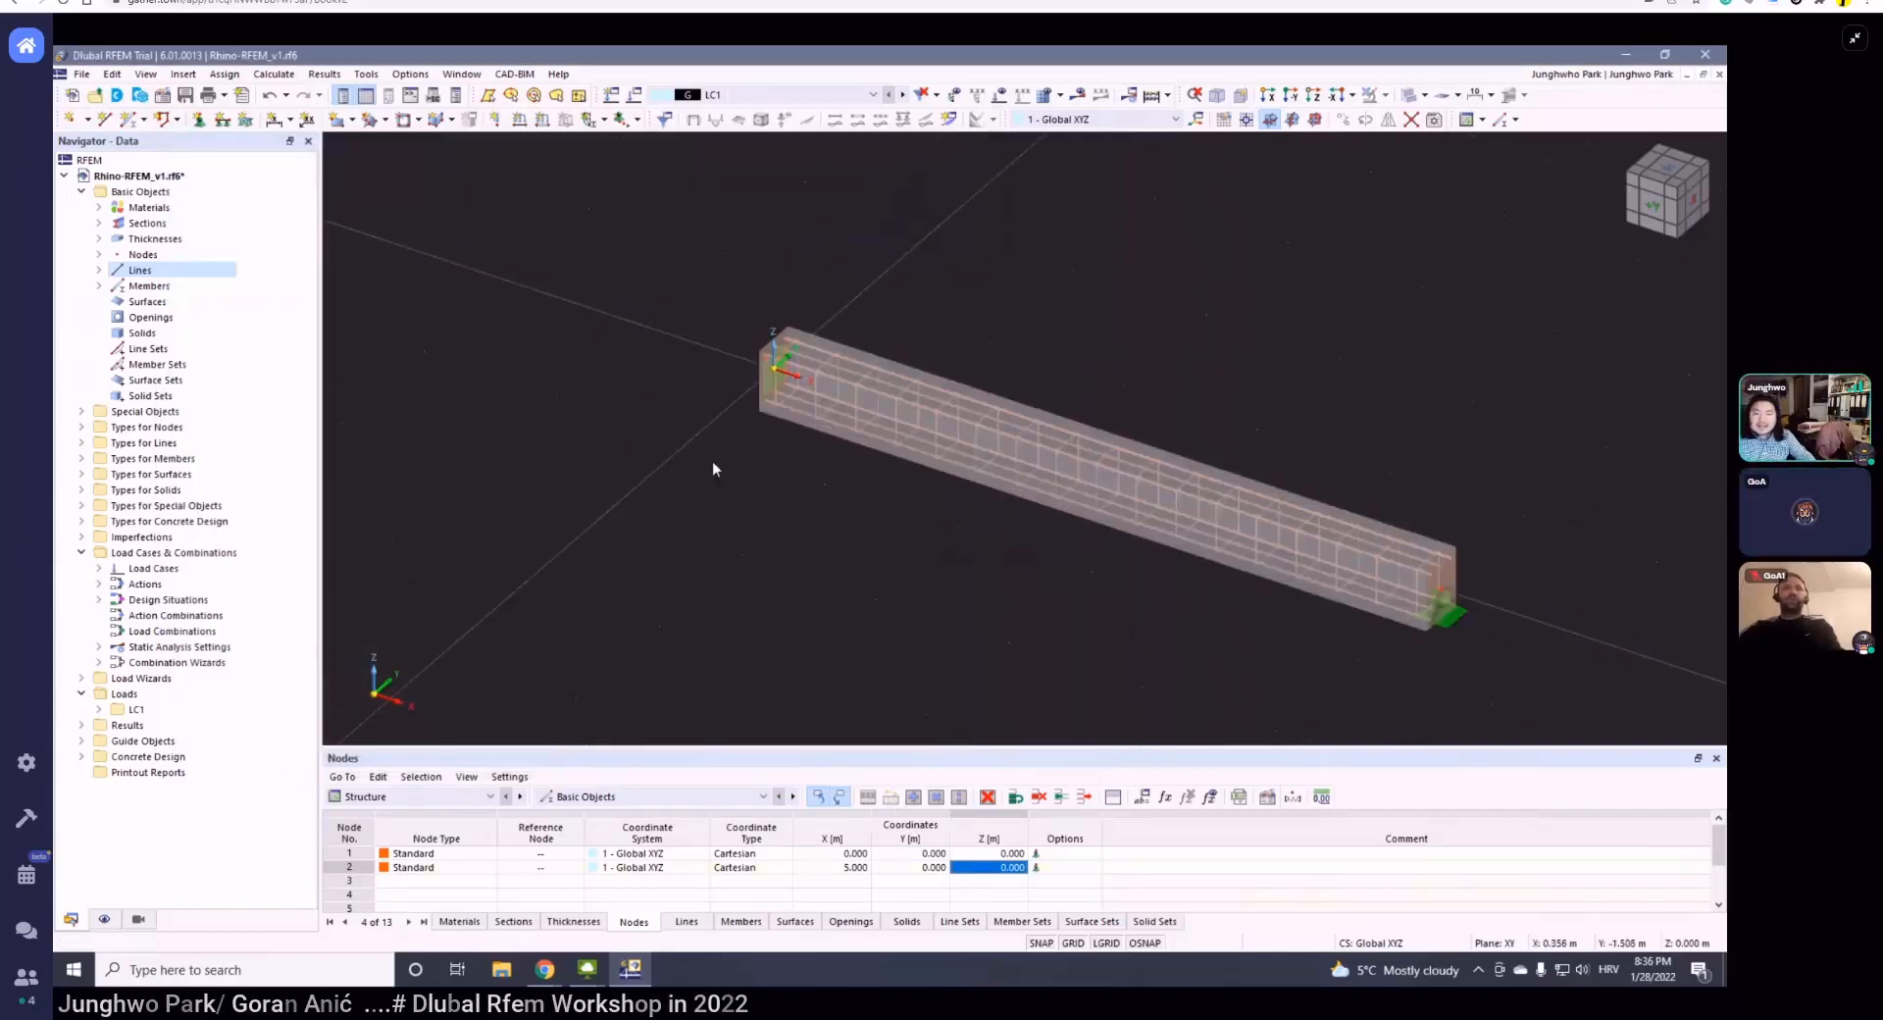
right_click(771, 369)
mouse_move(840, 410)
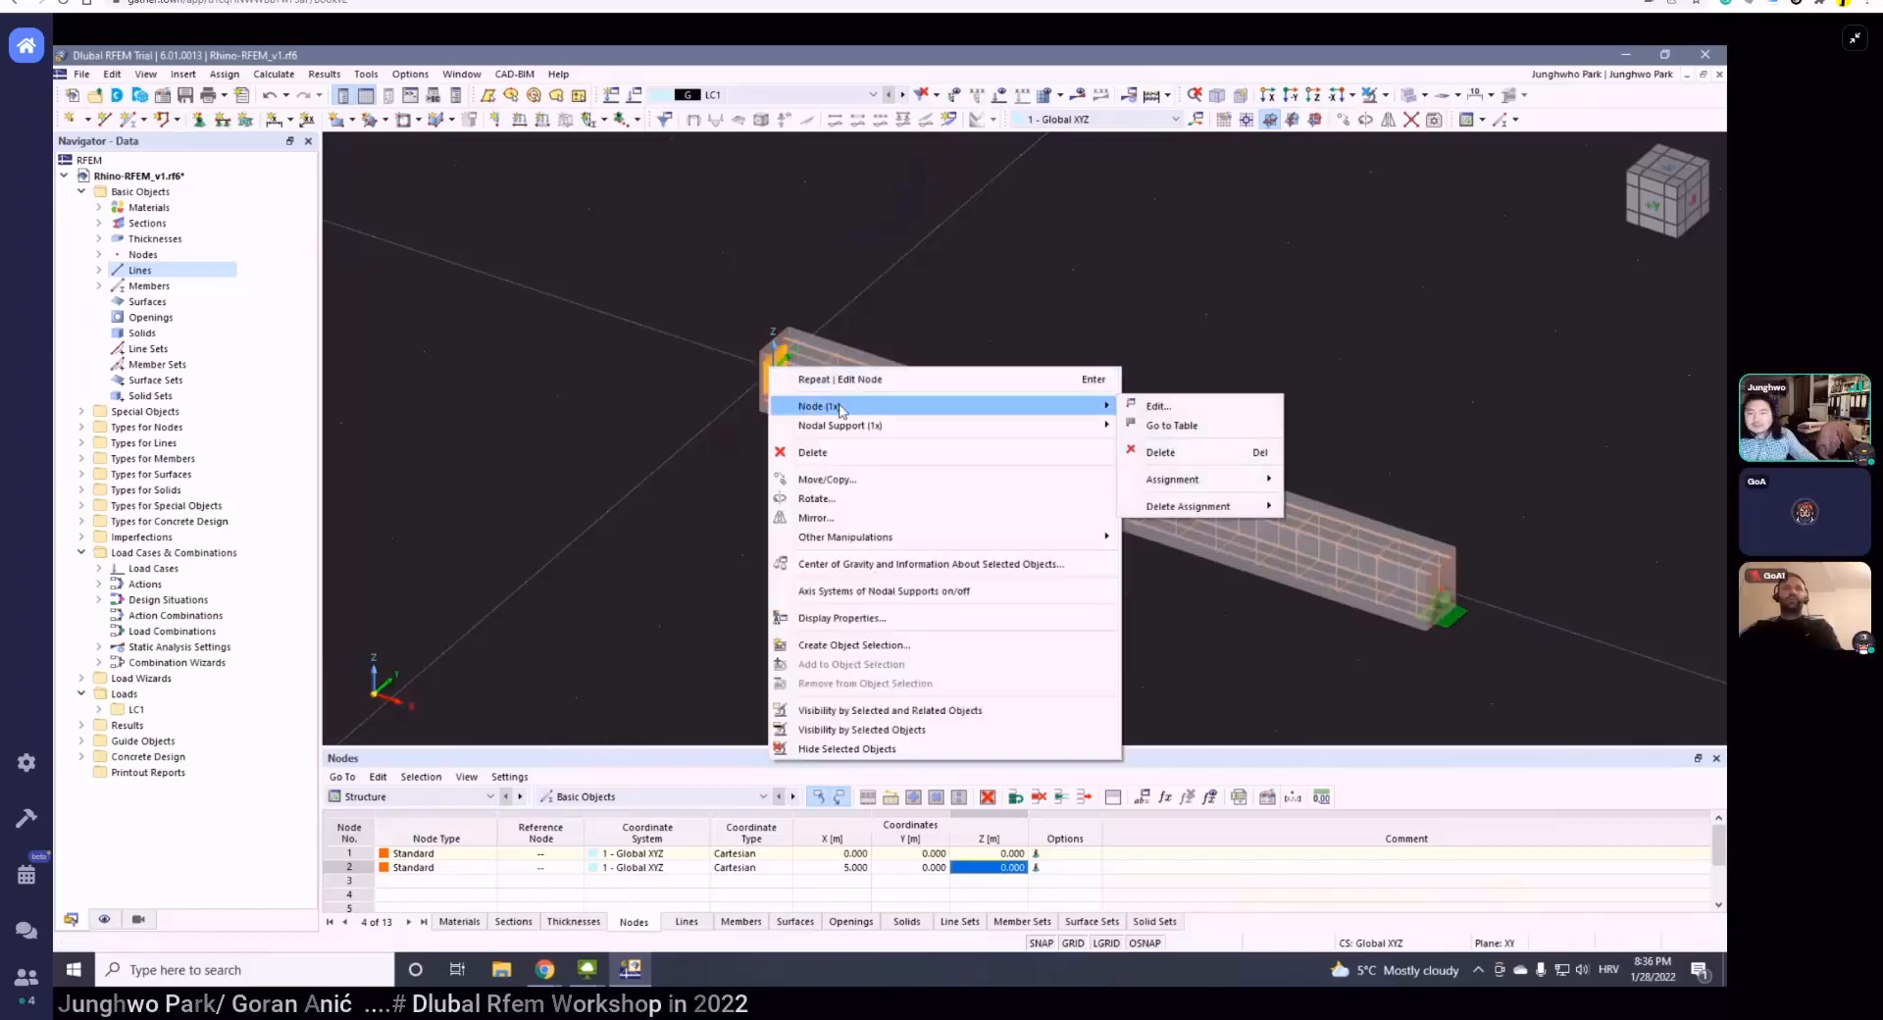
left_click(1215, 407)
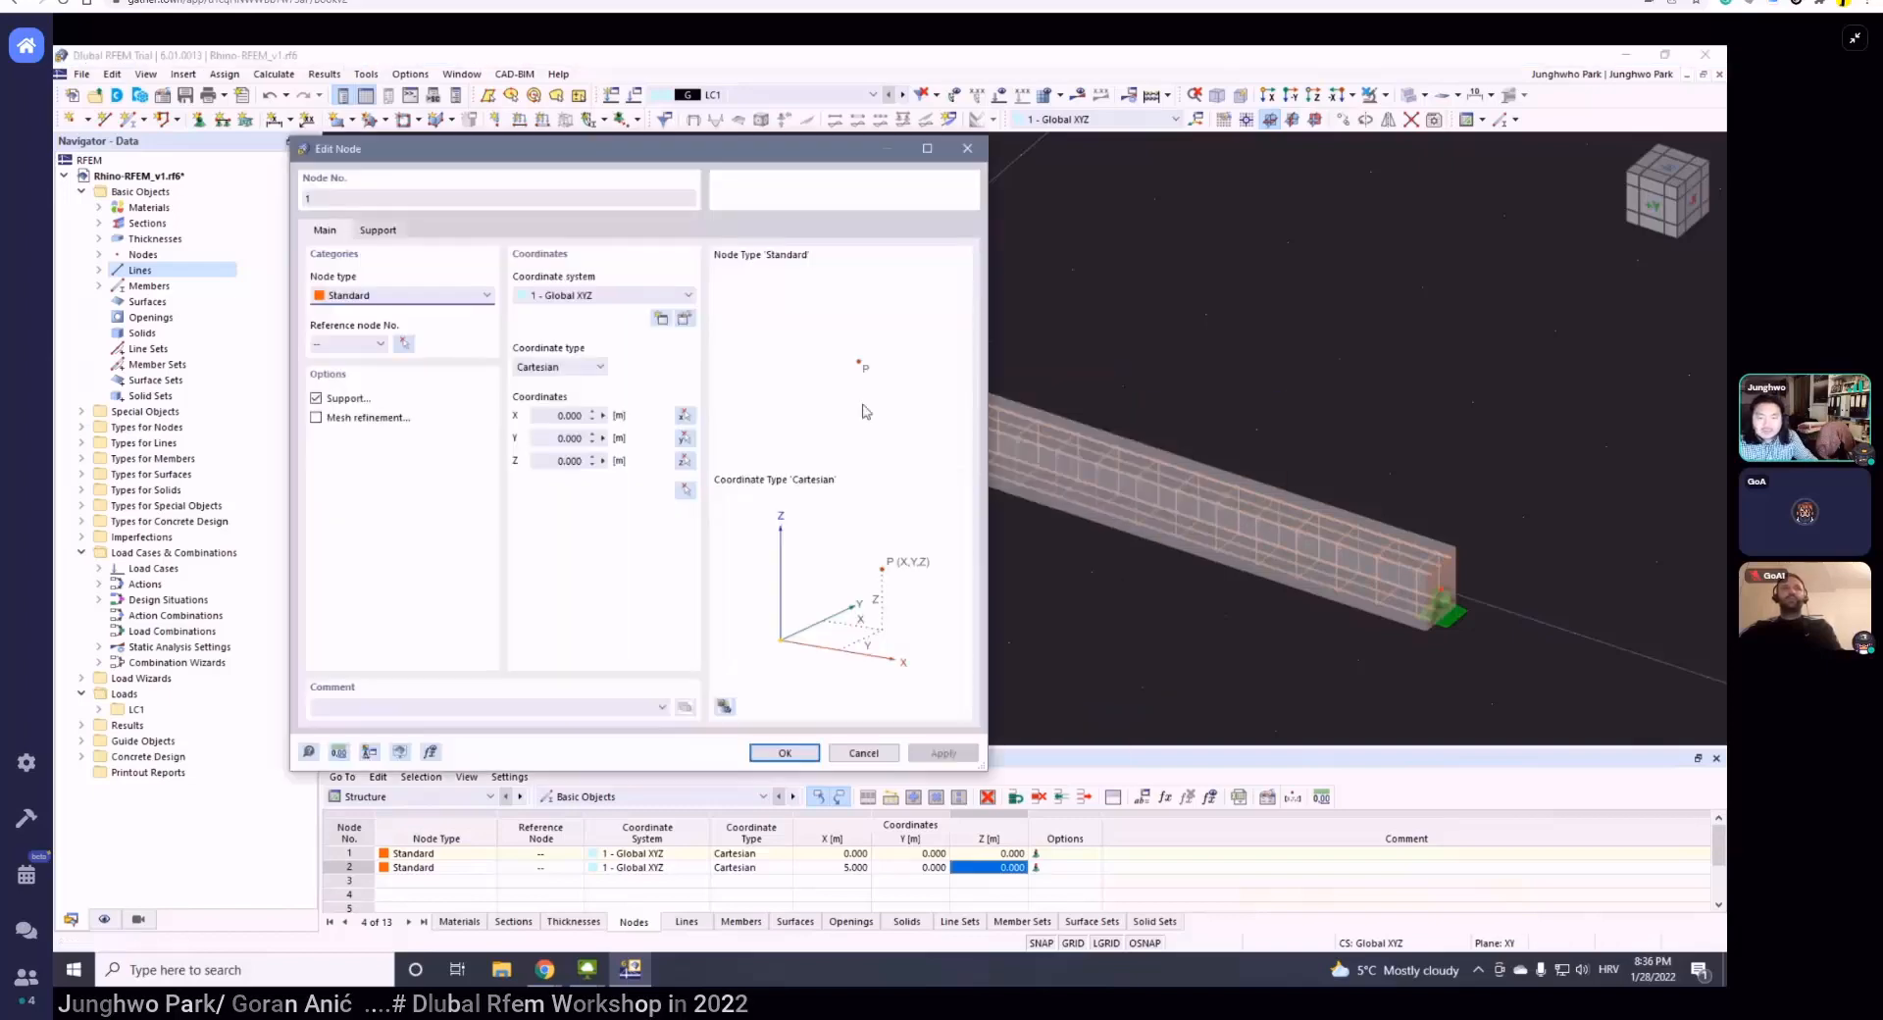
left_click(376, 232)
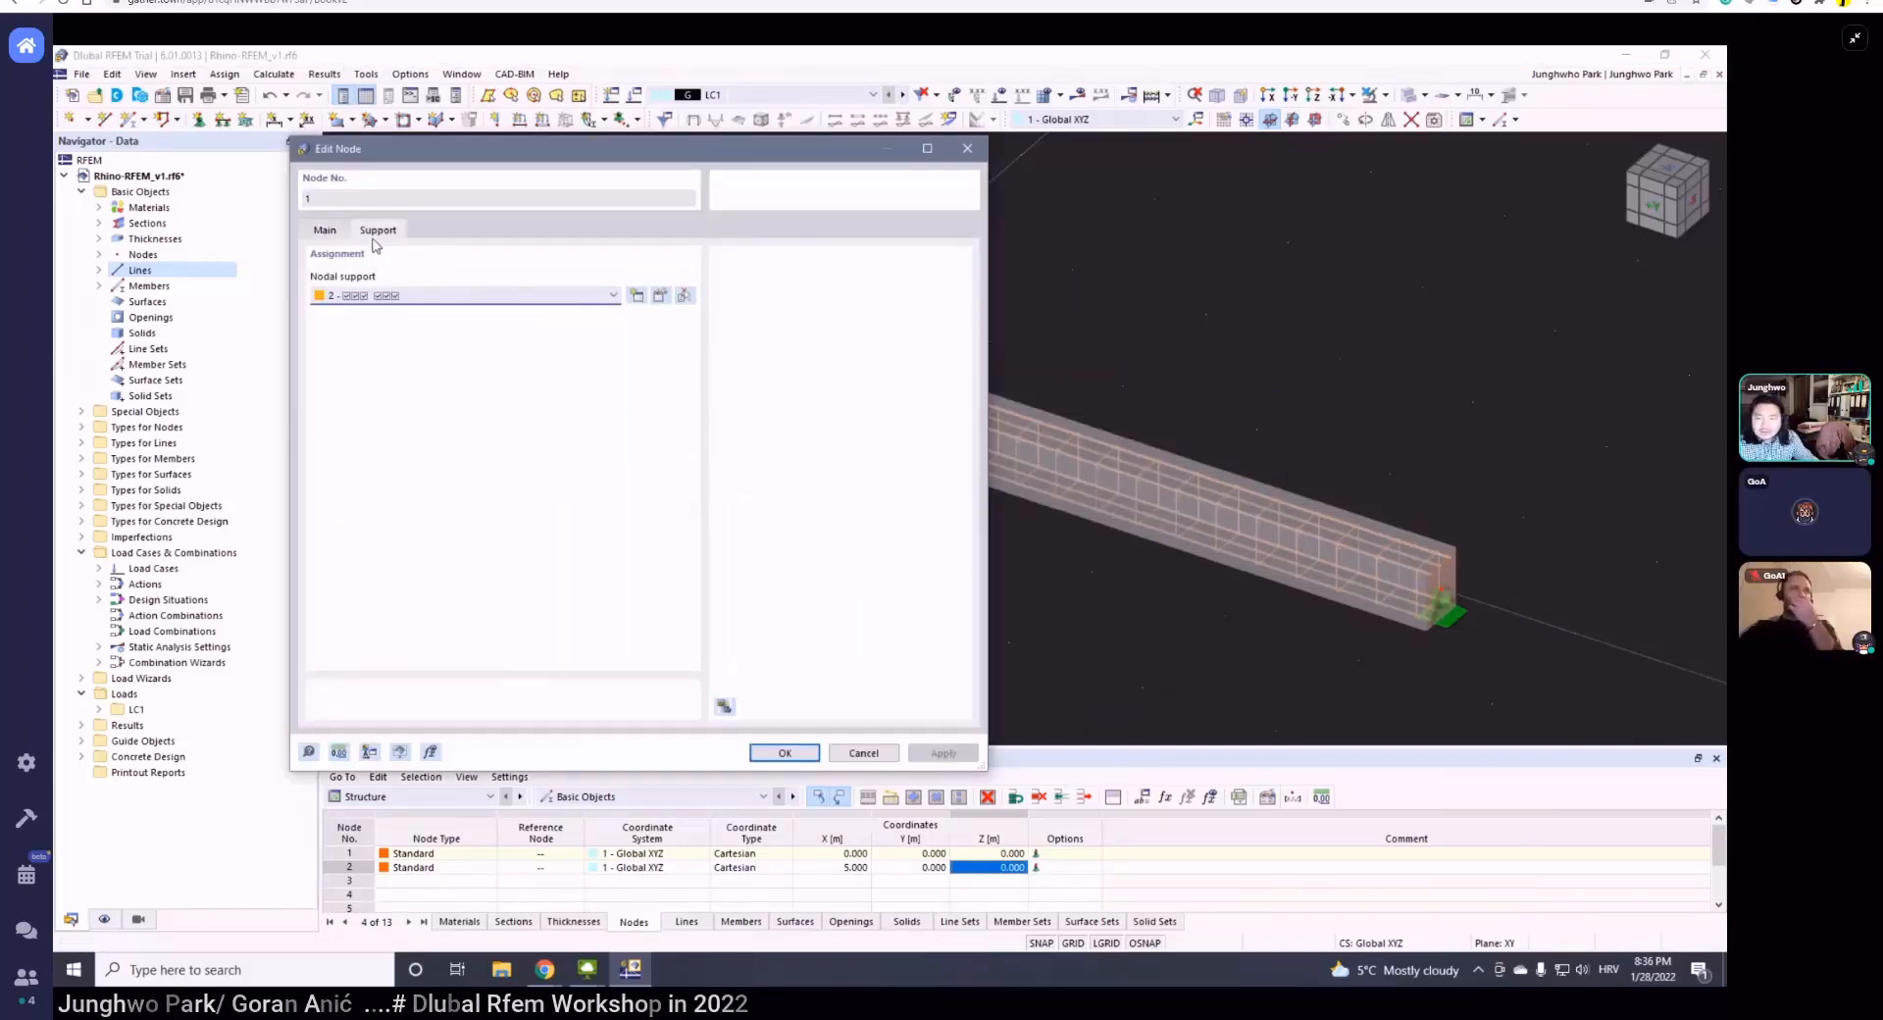
left_click(424, 297)
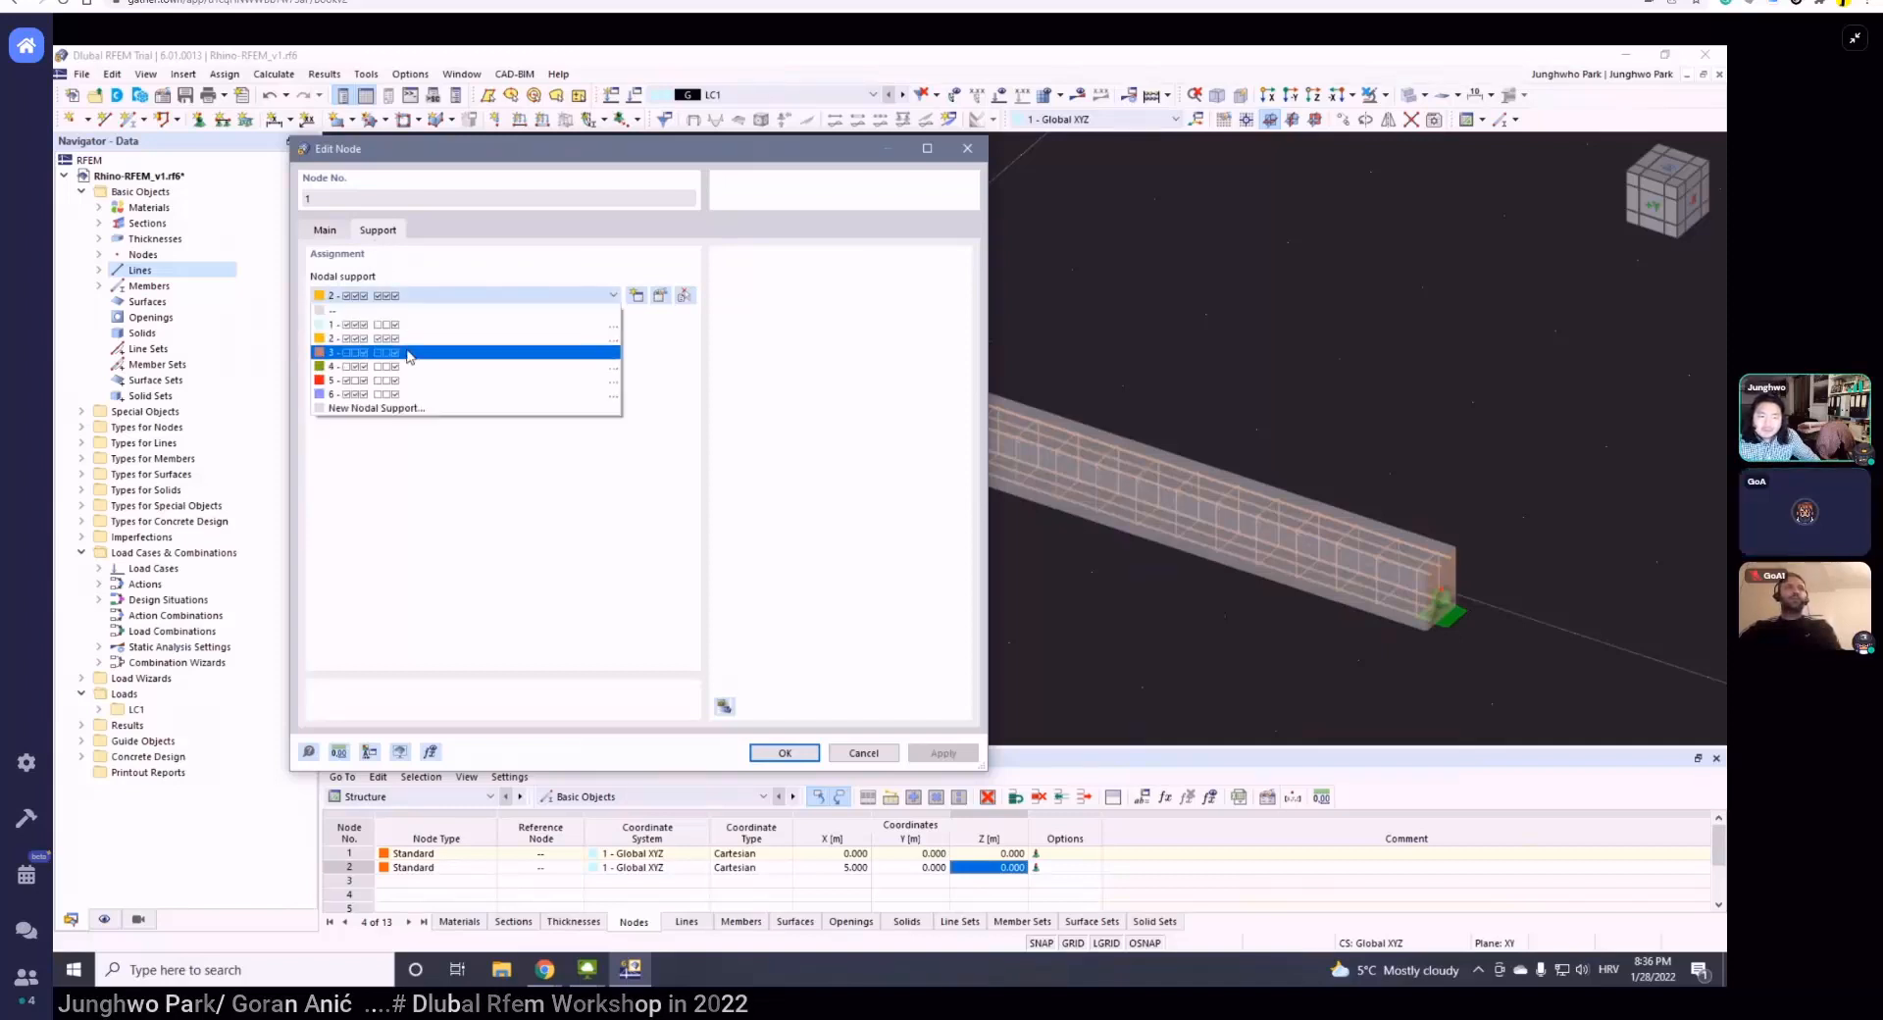
left_click(412, 327)
left_click(788, 754)
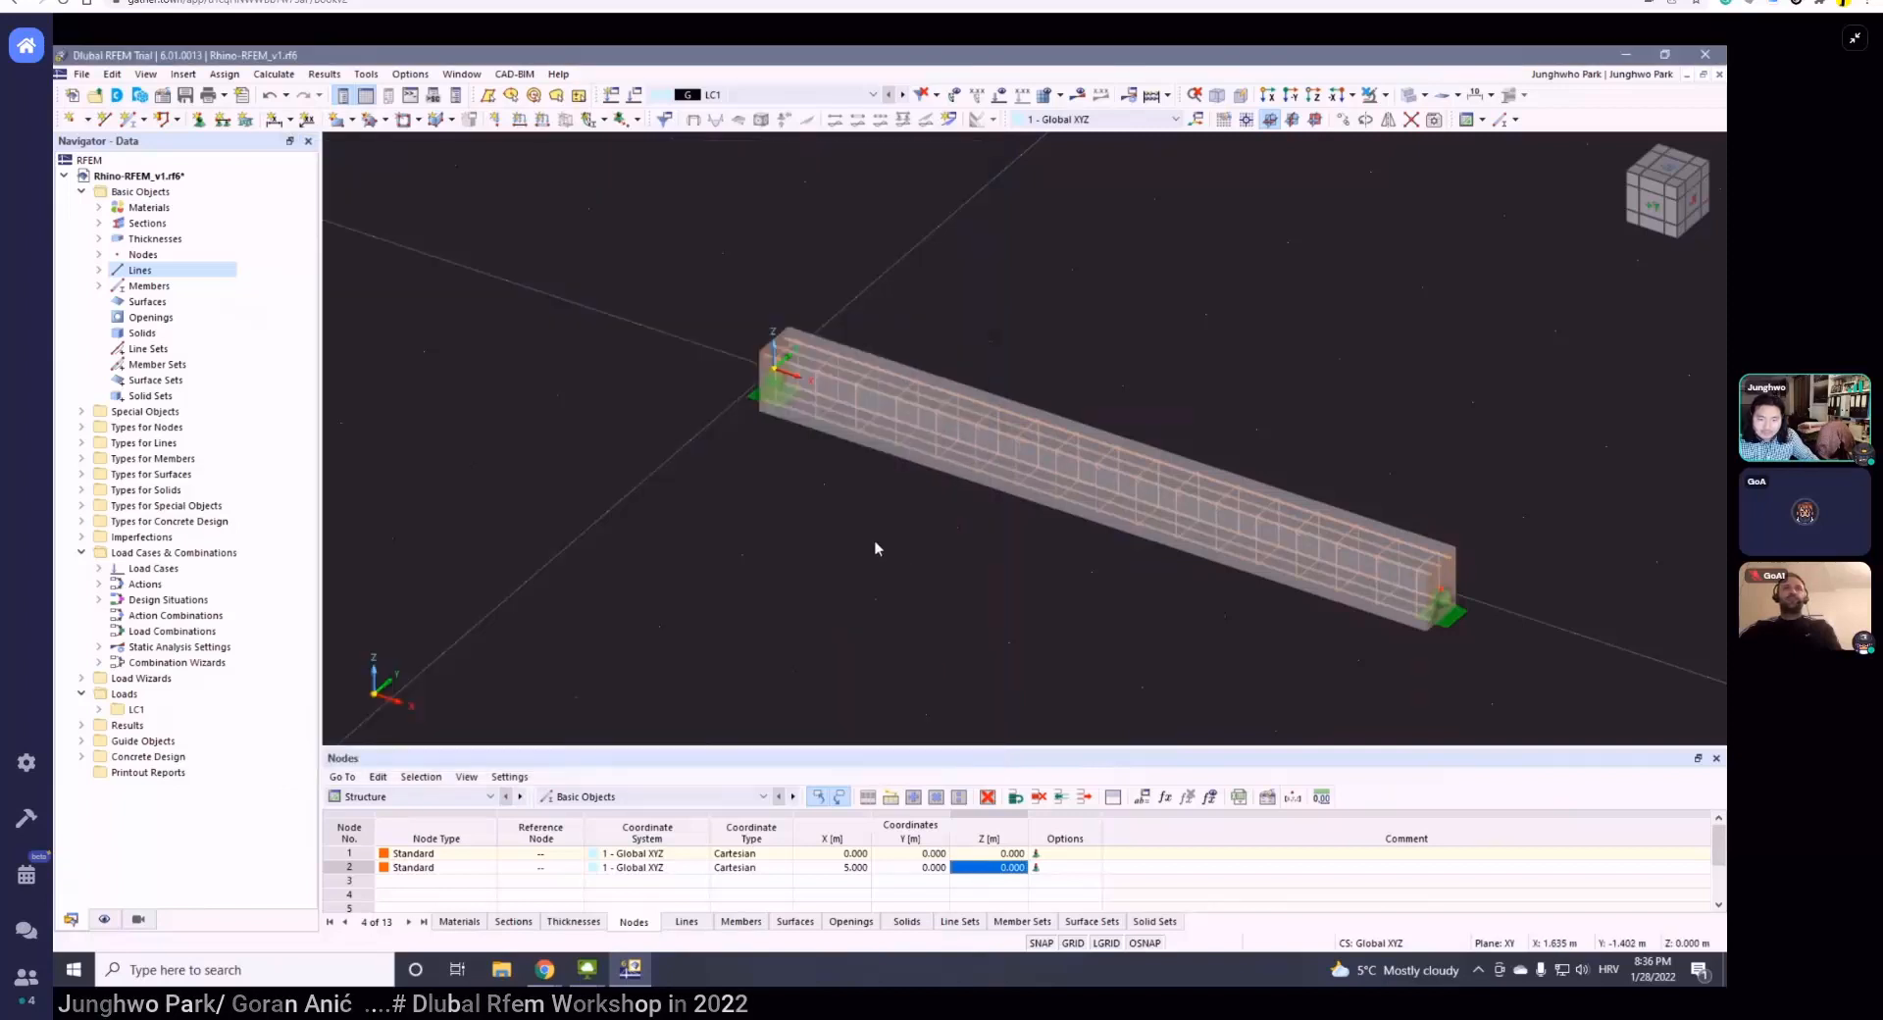
right_click(775, 373)
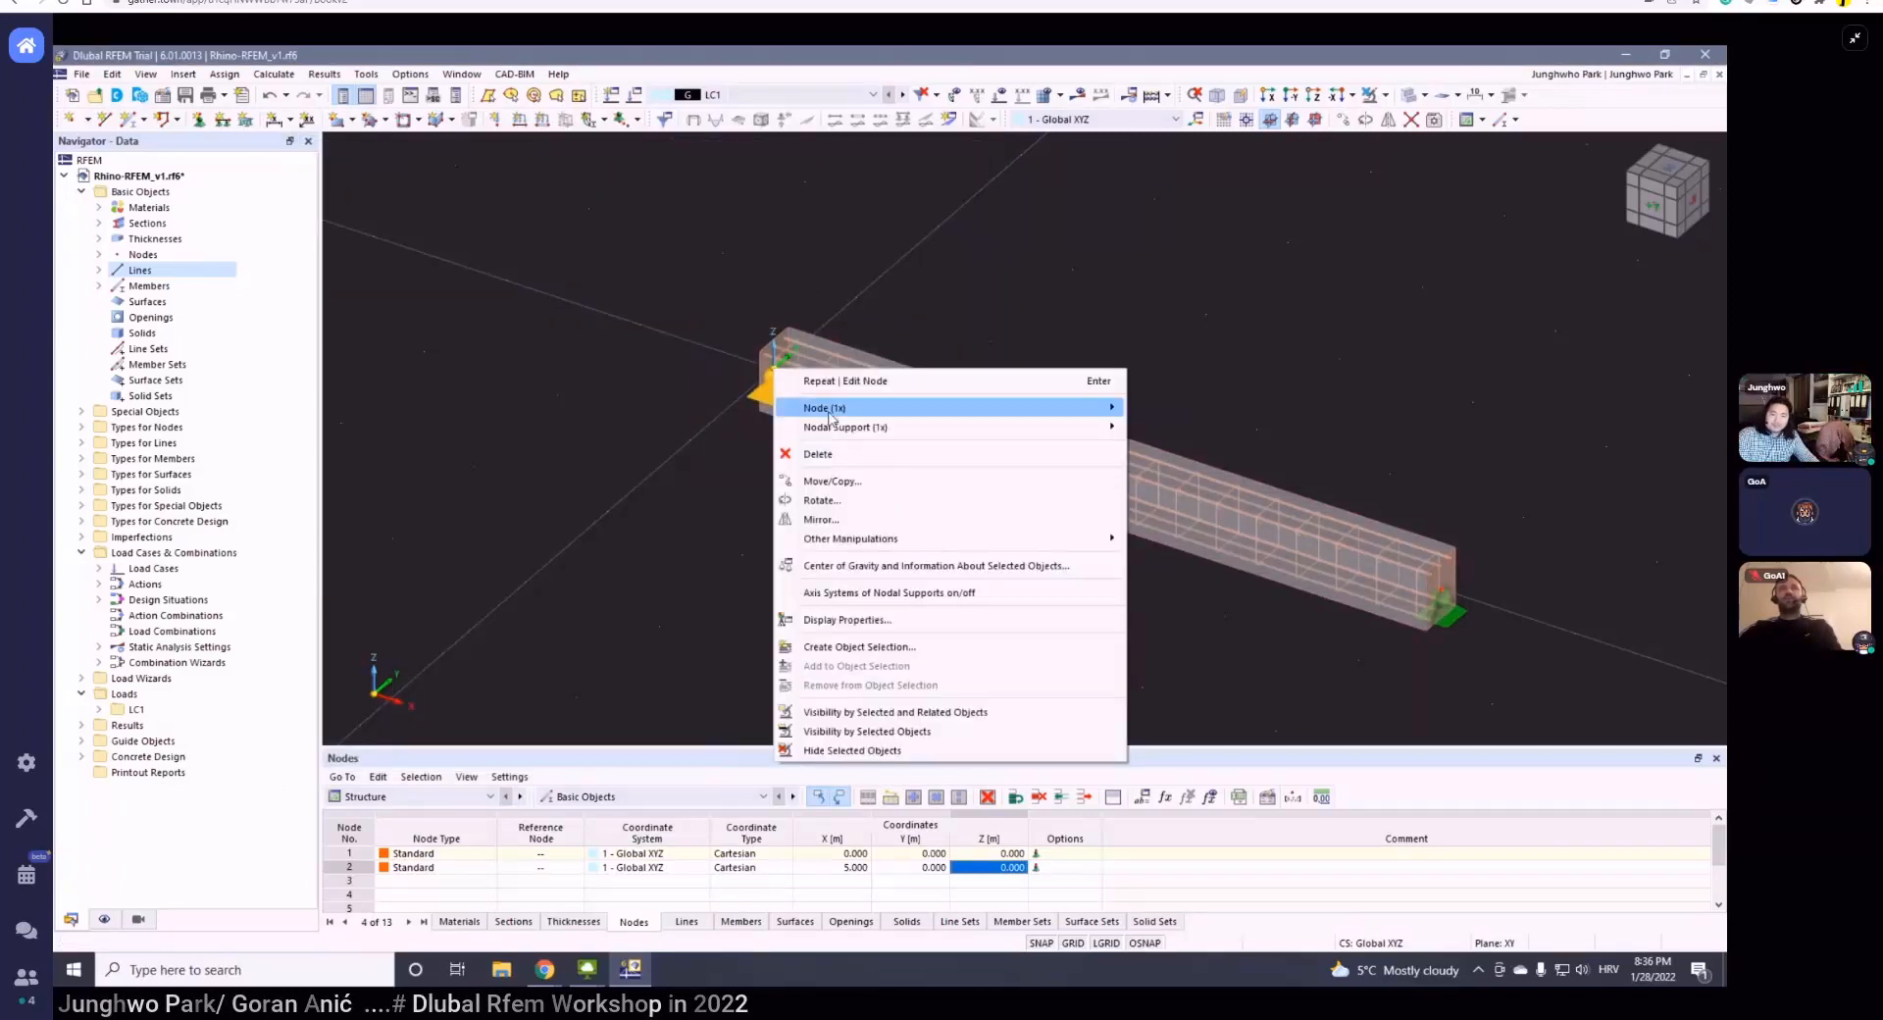
mouse_move(837, 412)
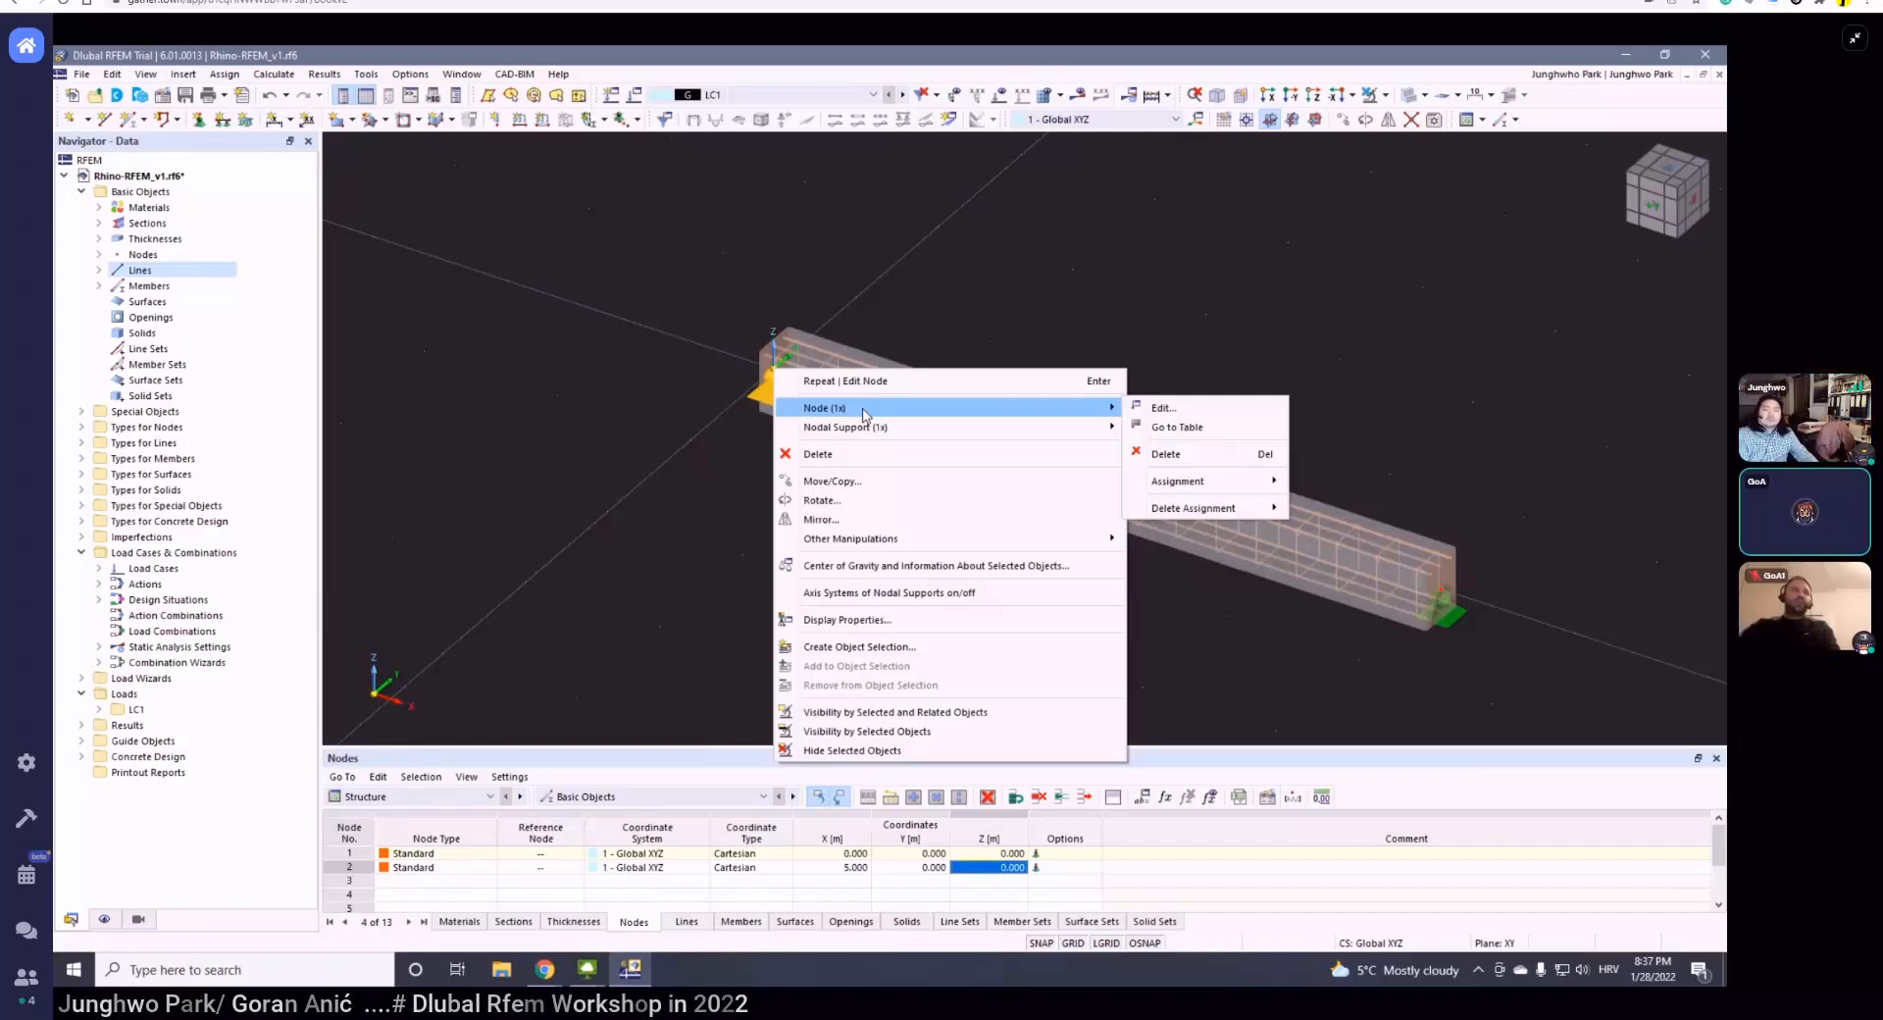
left_click(116, 76)
left_click(114, 75)
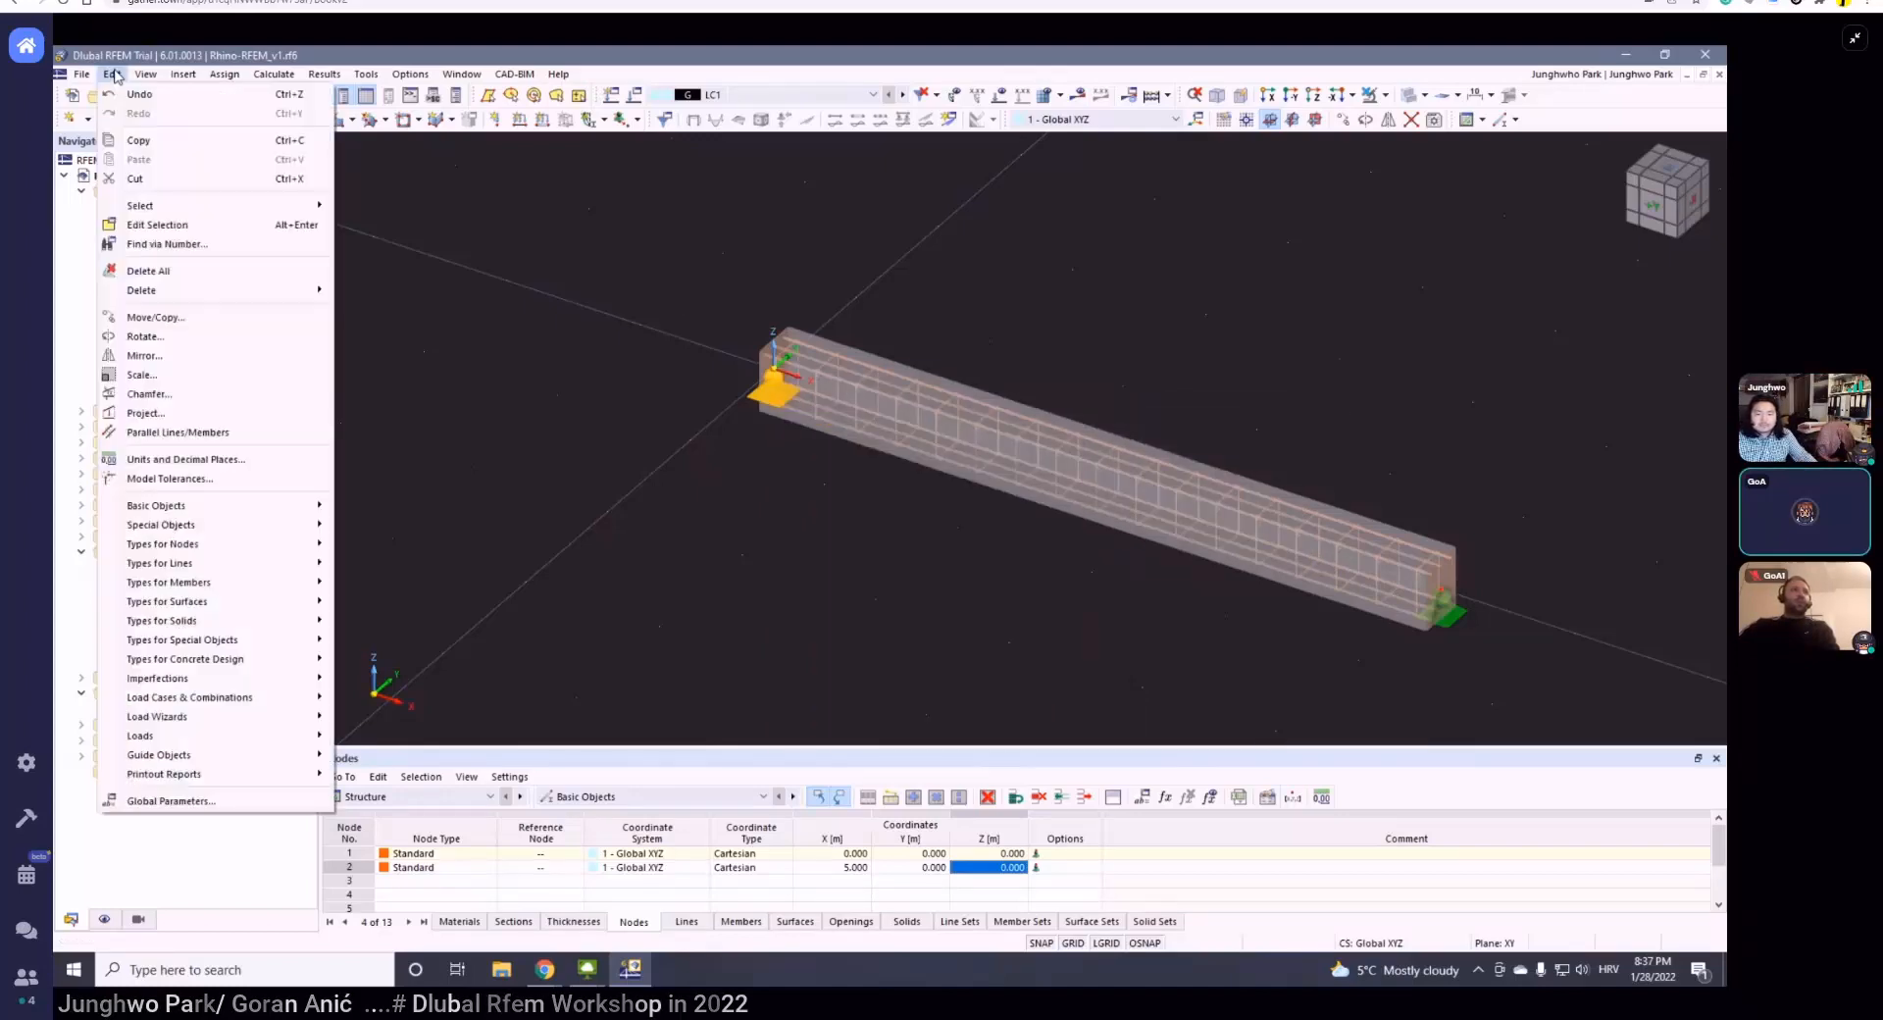
left_click(115, 75)
left_click(118, 75)
mouse_move(135, 75)
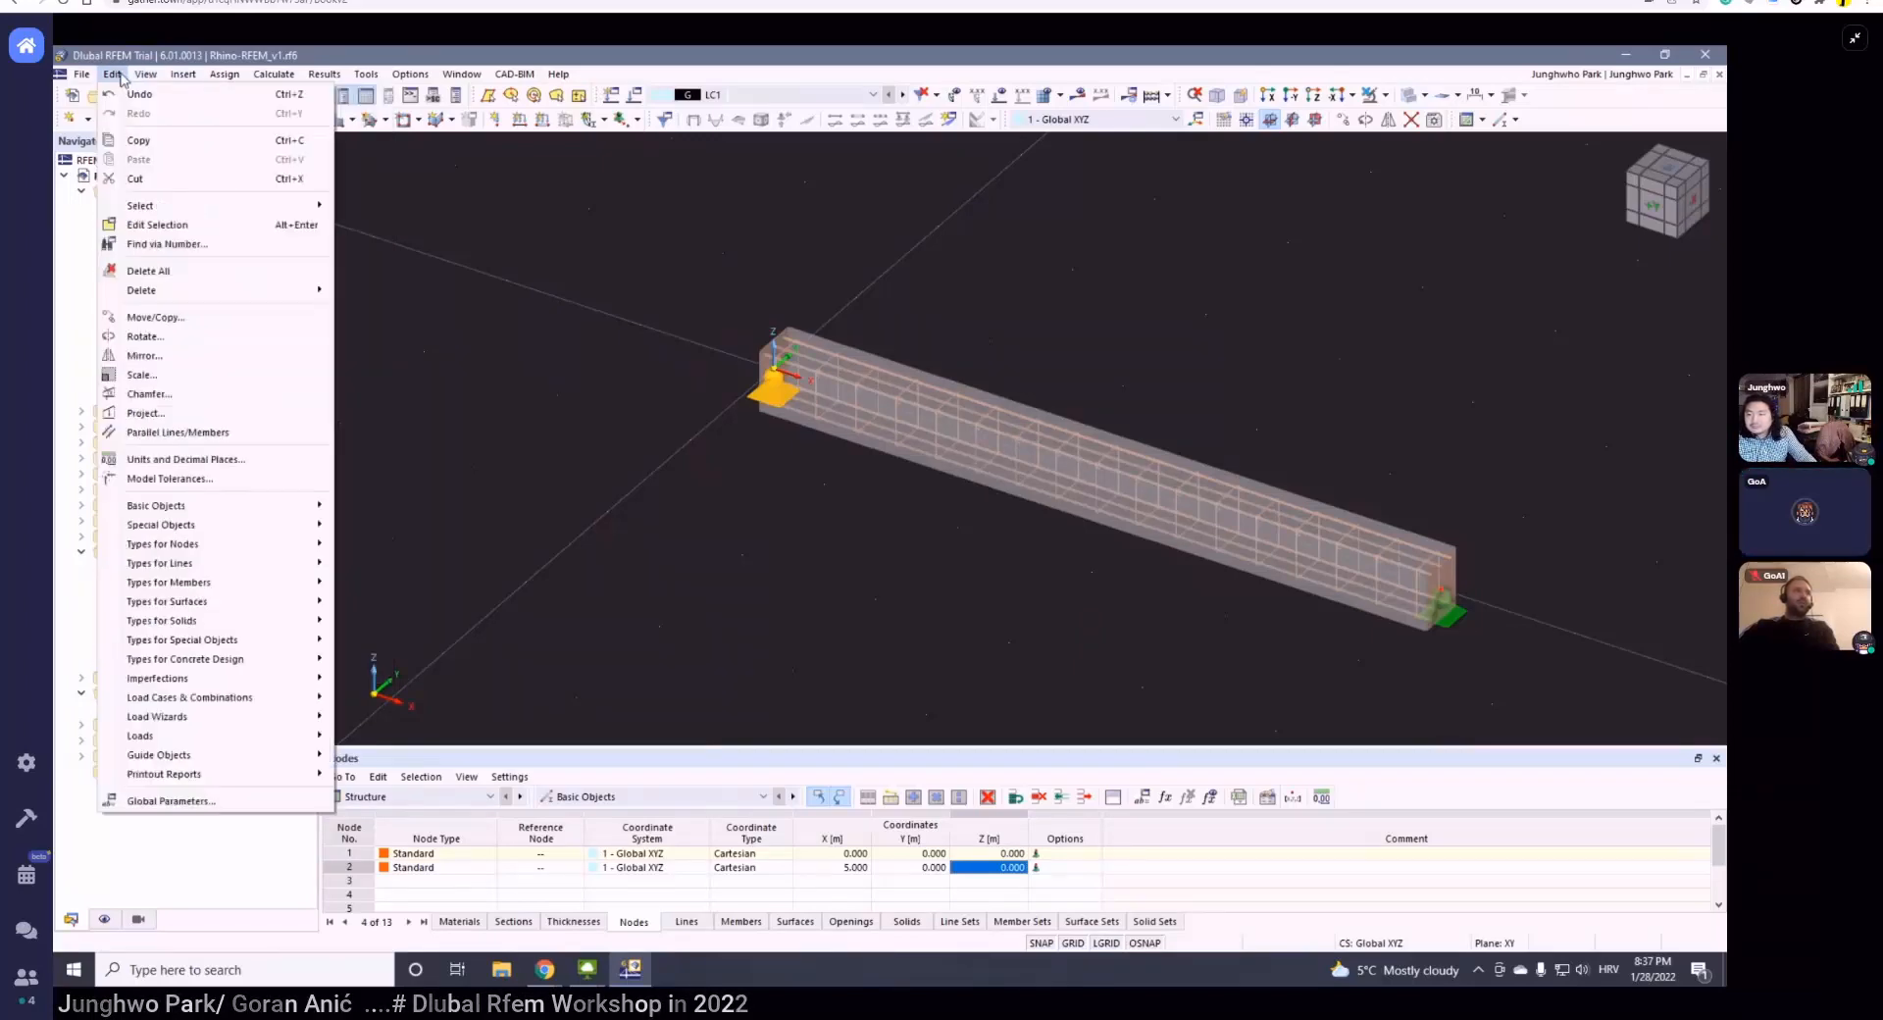
- Run the model check for identical nodes, try a tolerance of 0.05 m, and close the check
mouse_move(366, 74)
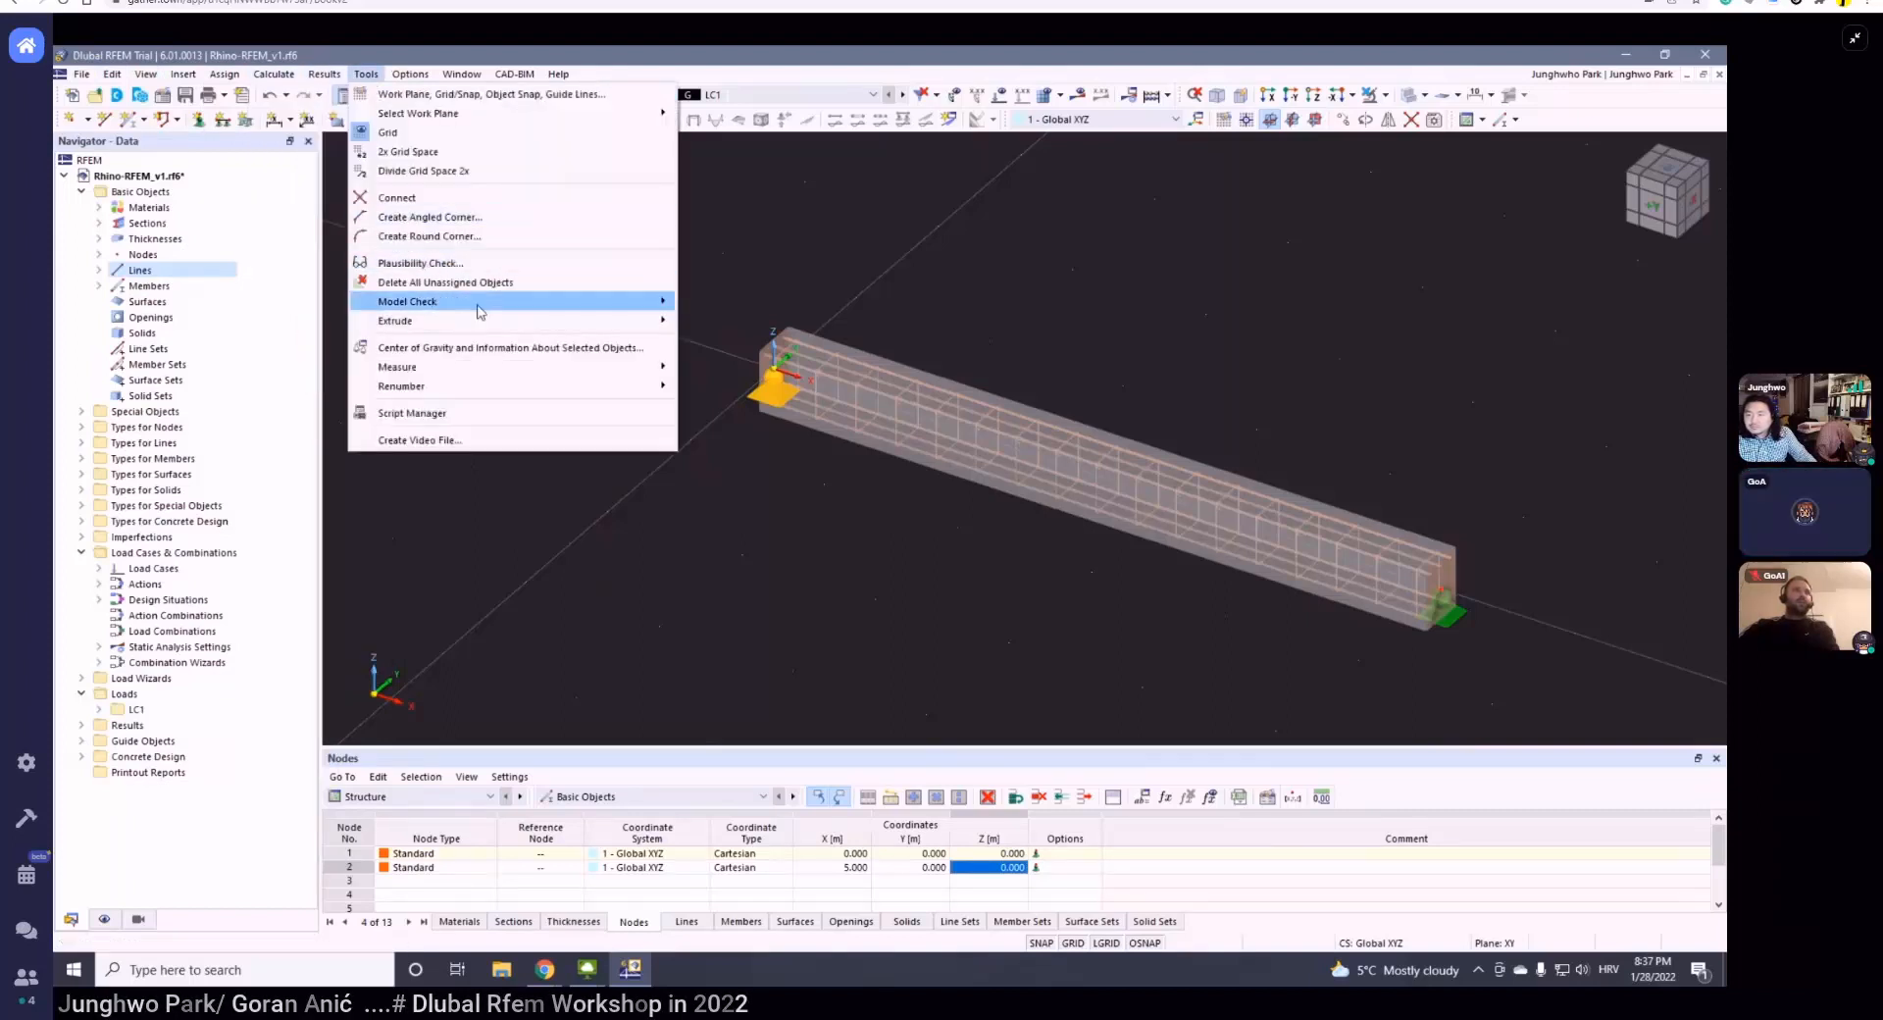
mouse_move(505, 309)
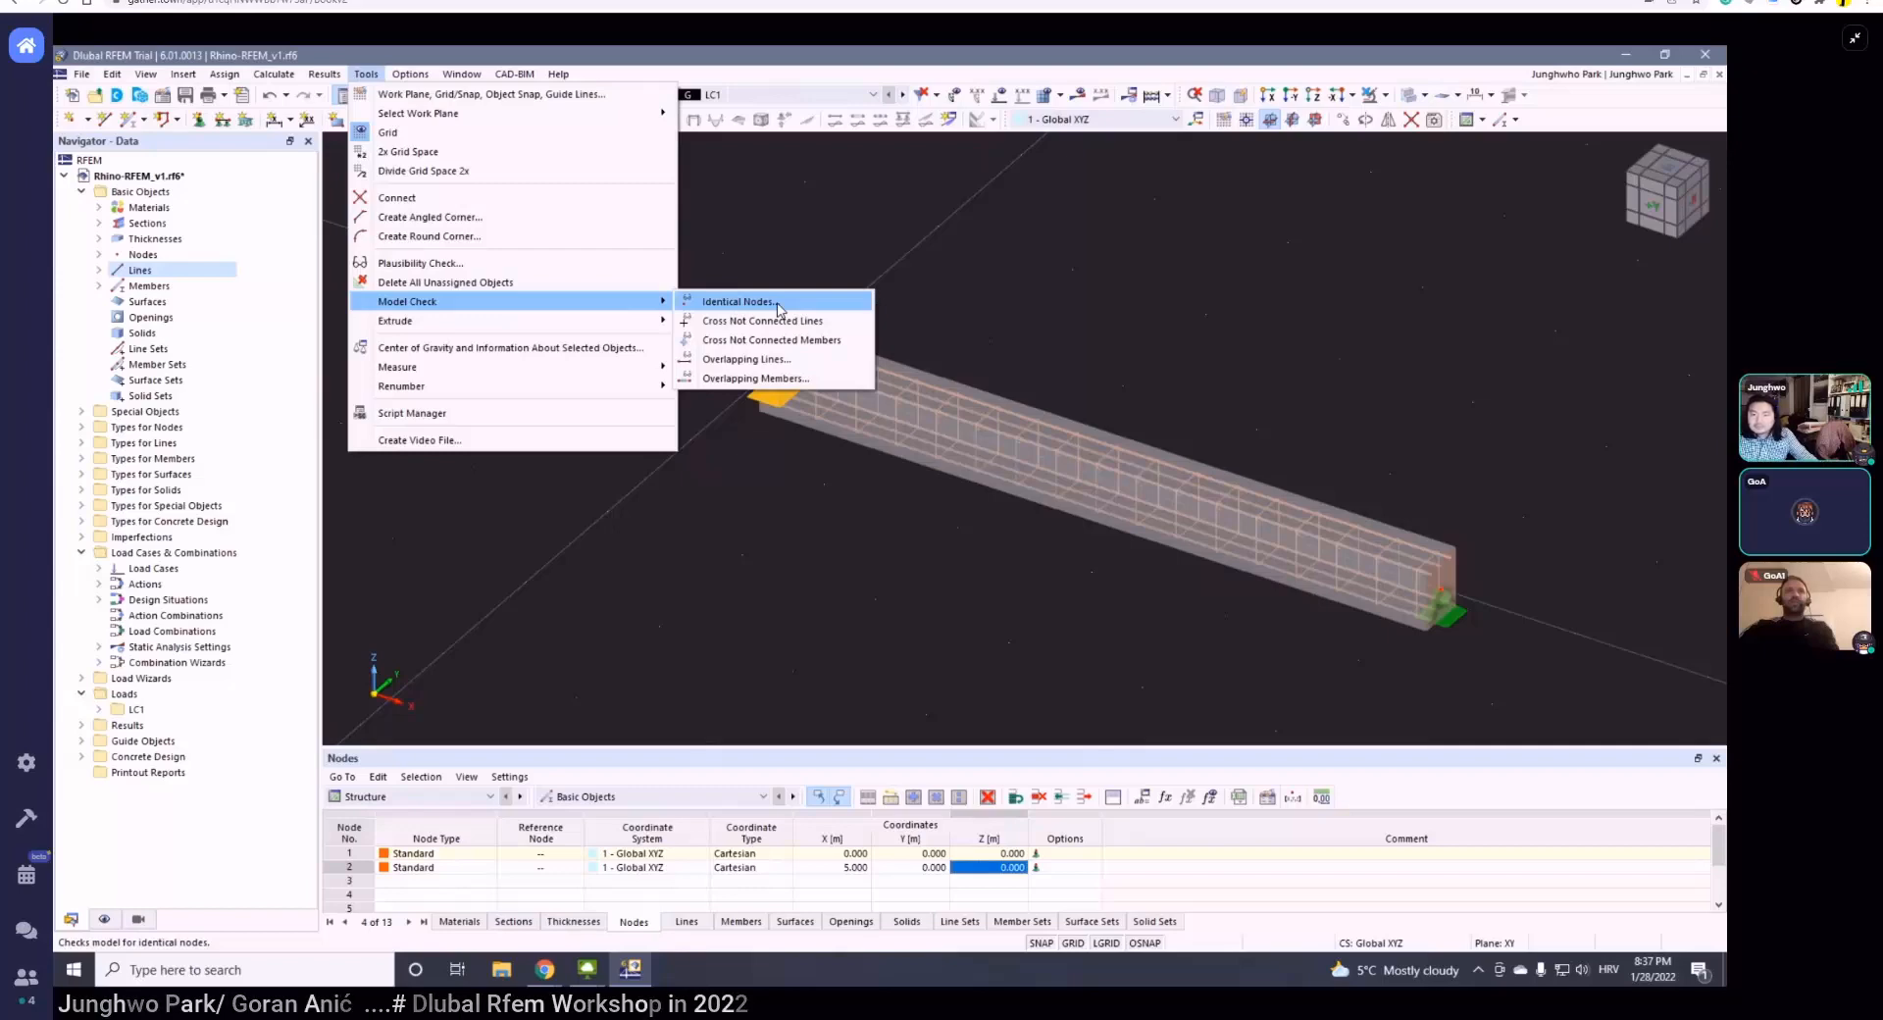
left_click(778, 304)
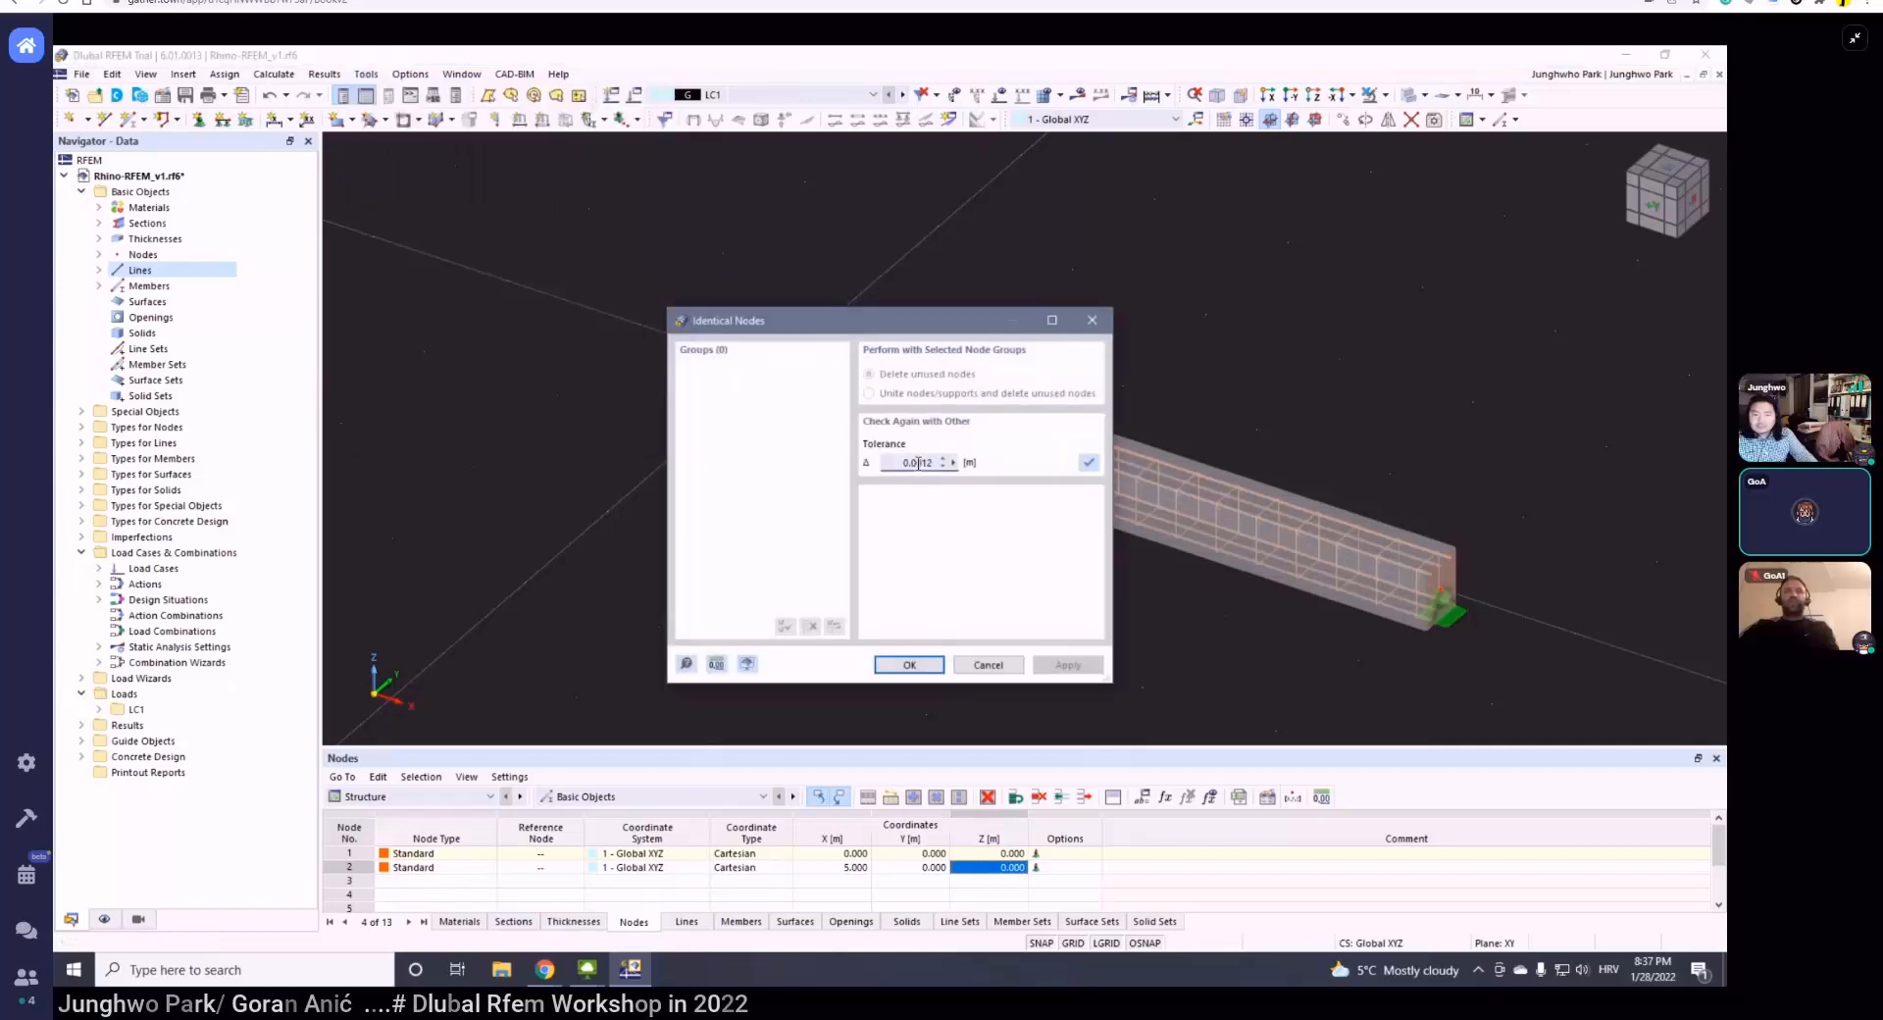
left_click_drag(920, 462, 946, 467)
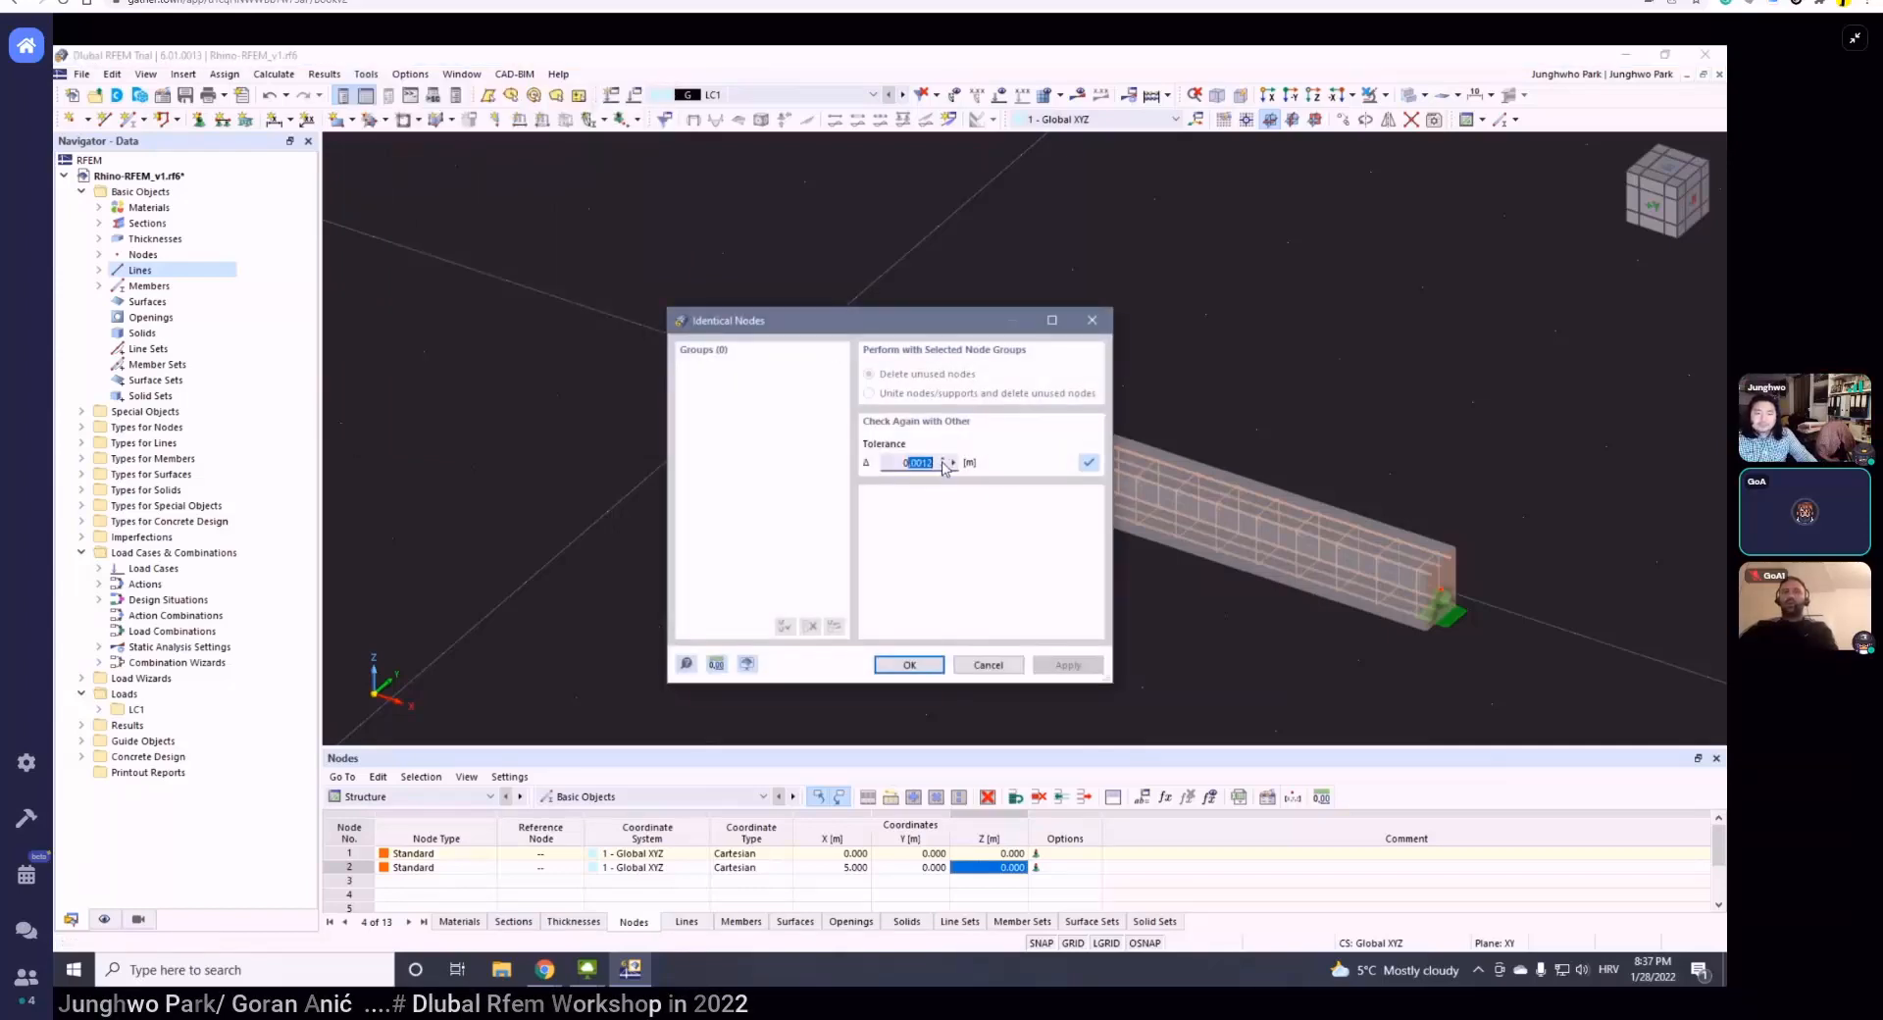
type("0.1")
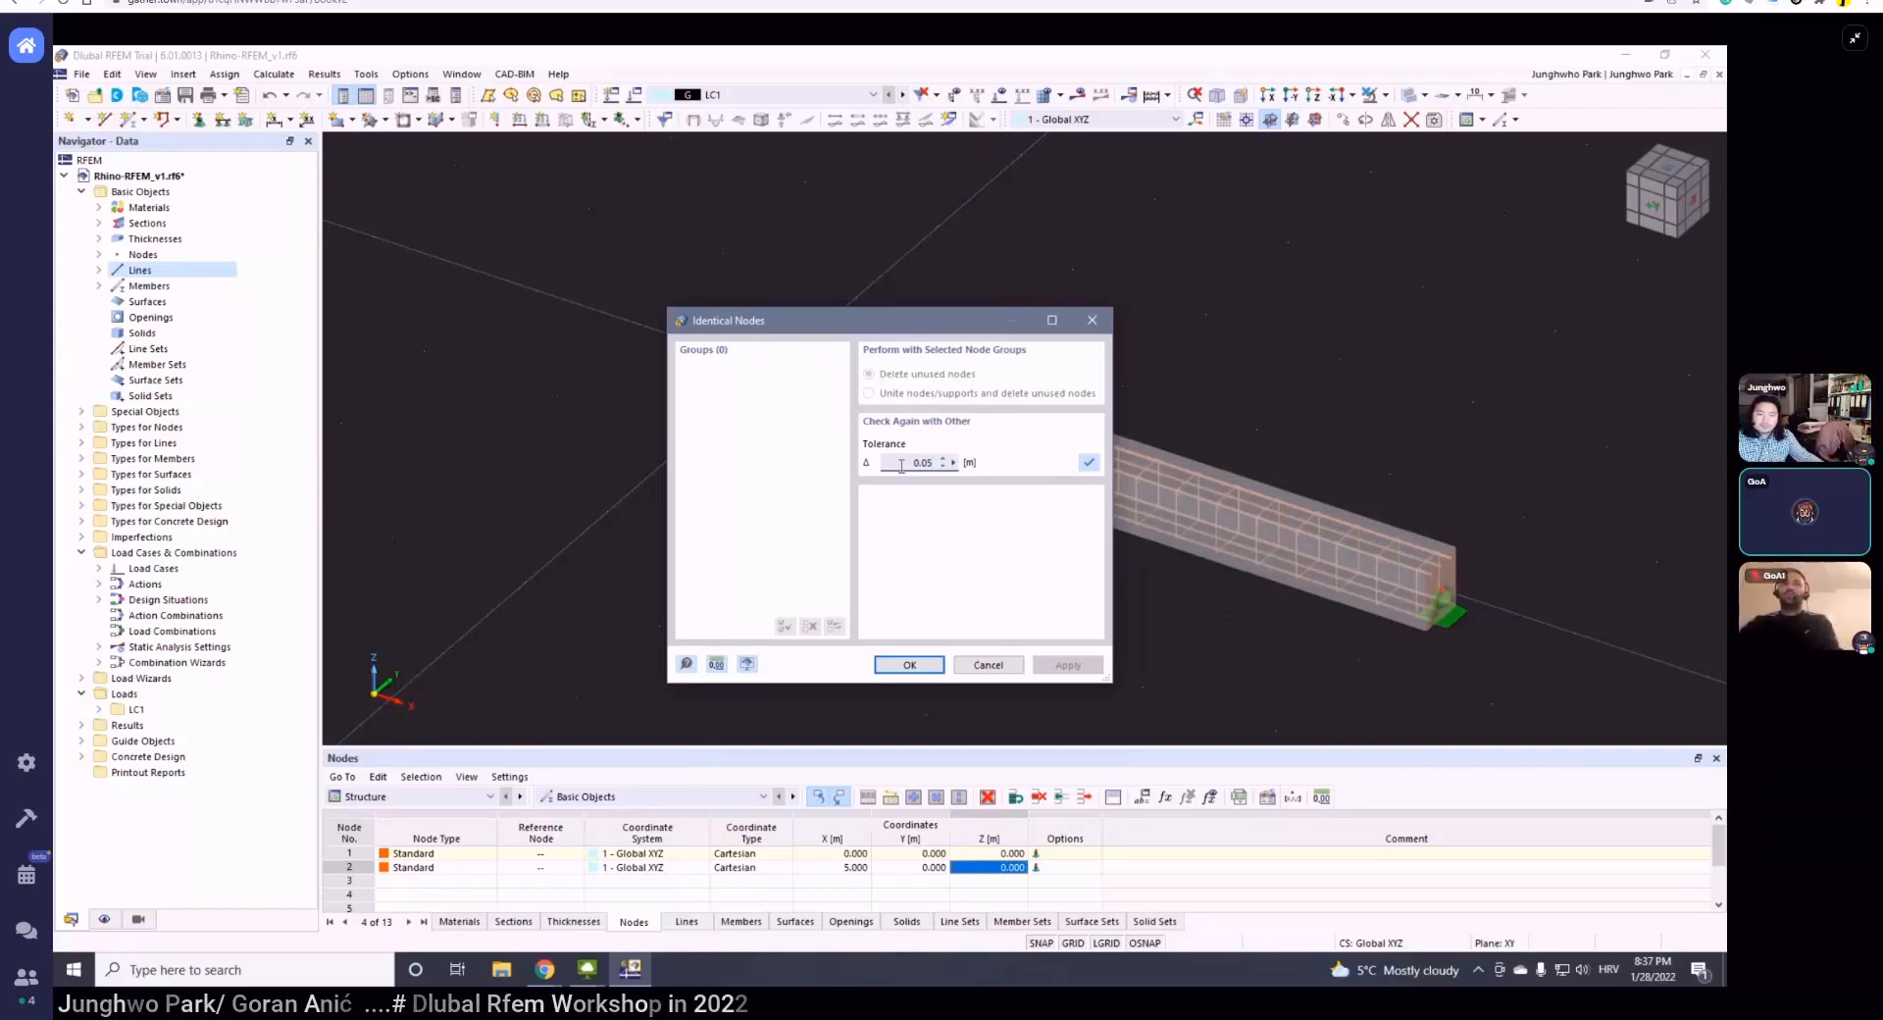
left_click_drag(901, 464, 929, 462)
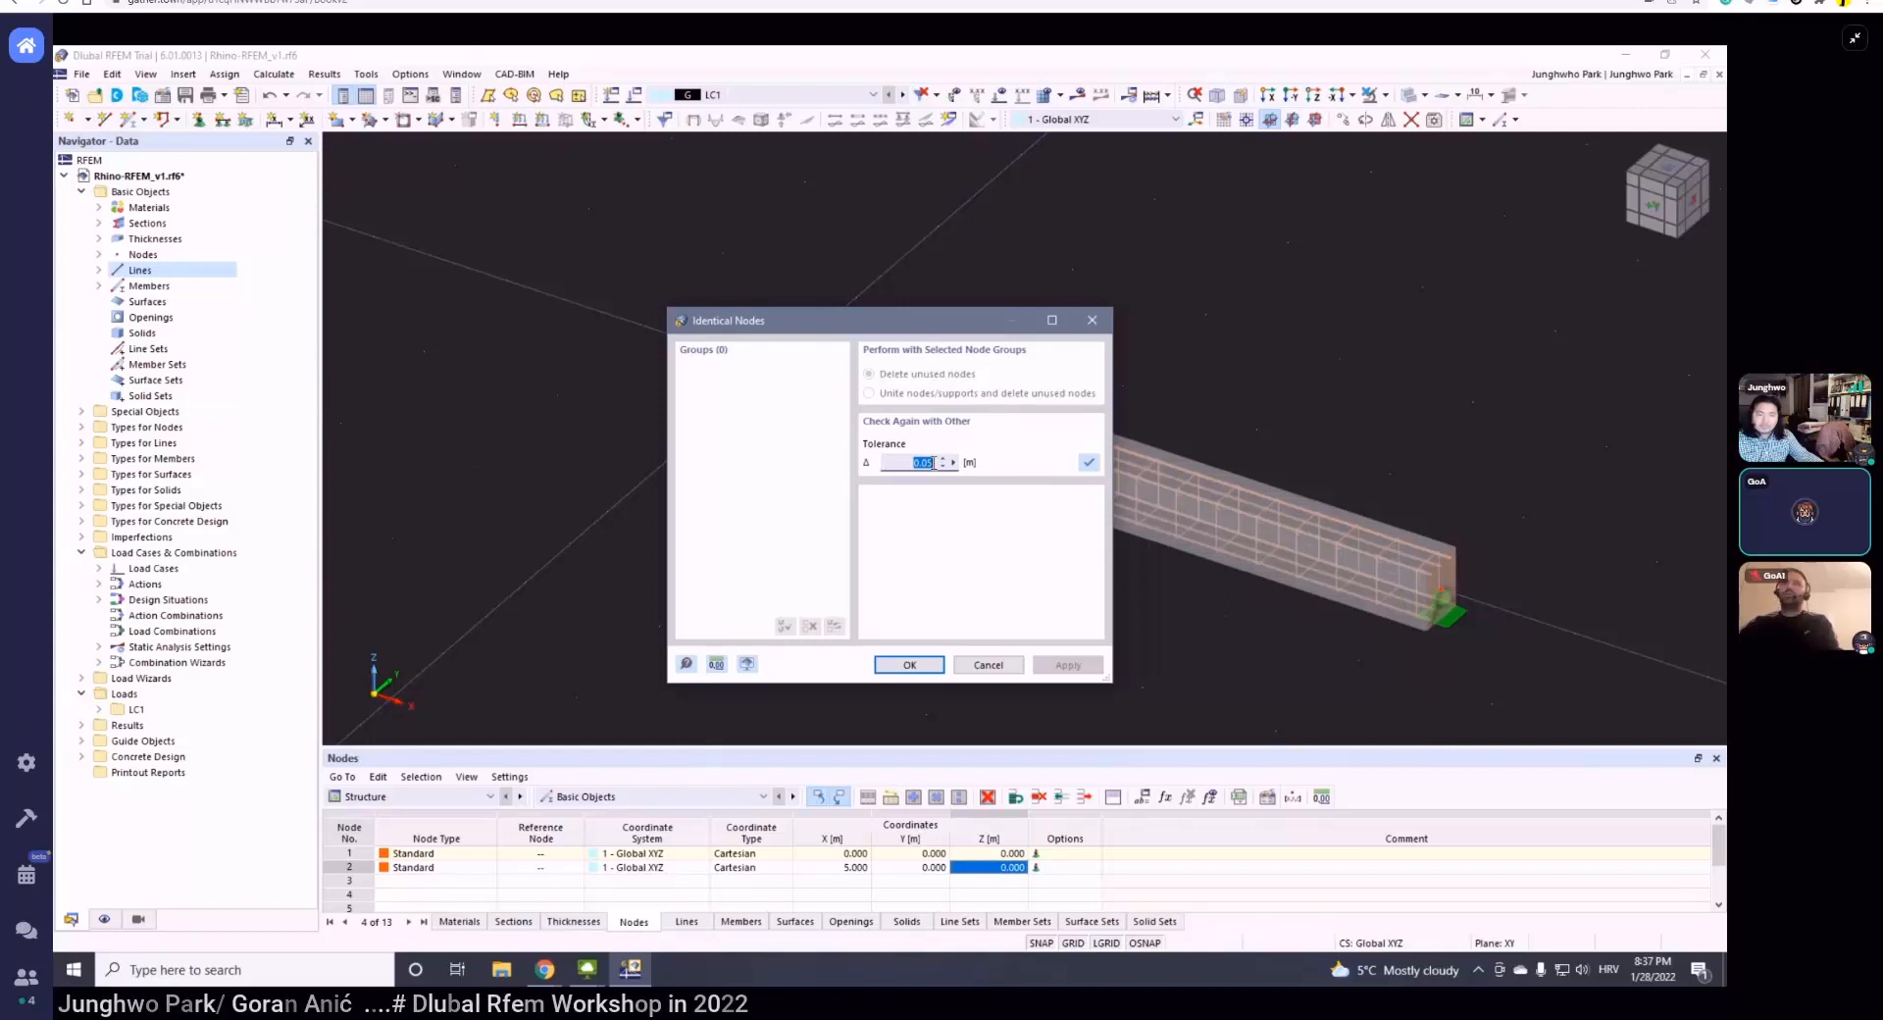
key("Return")
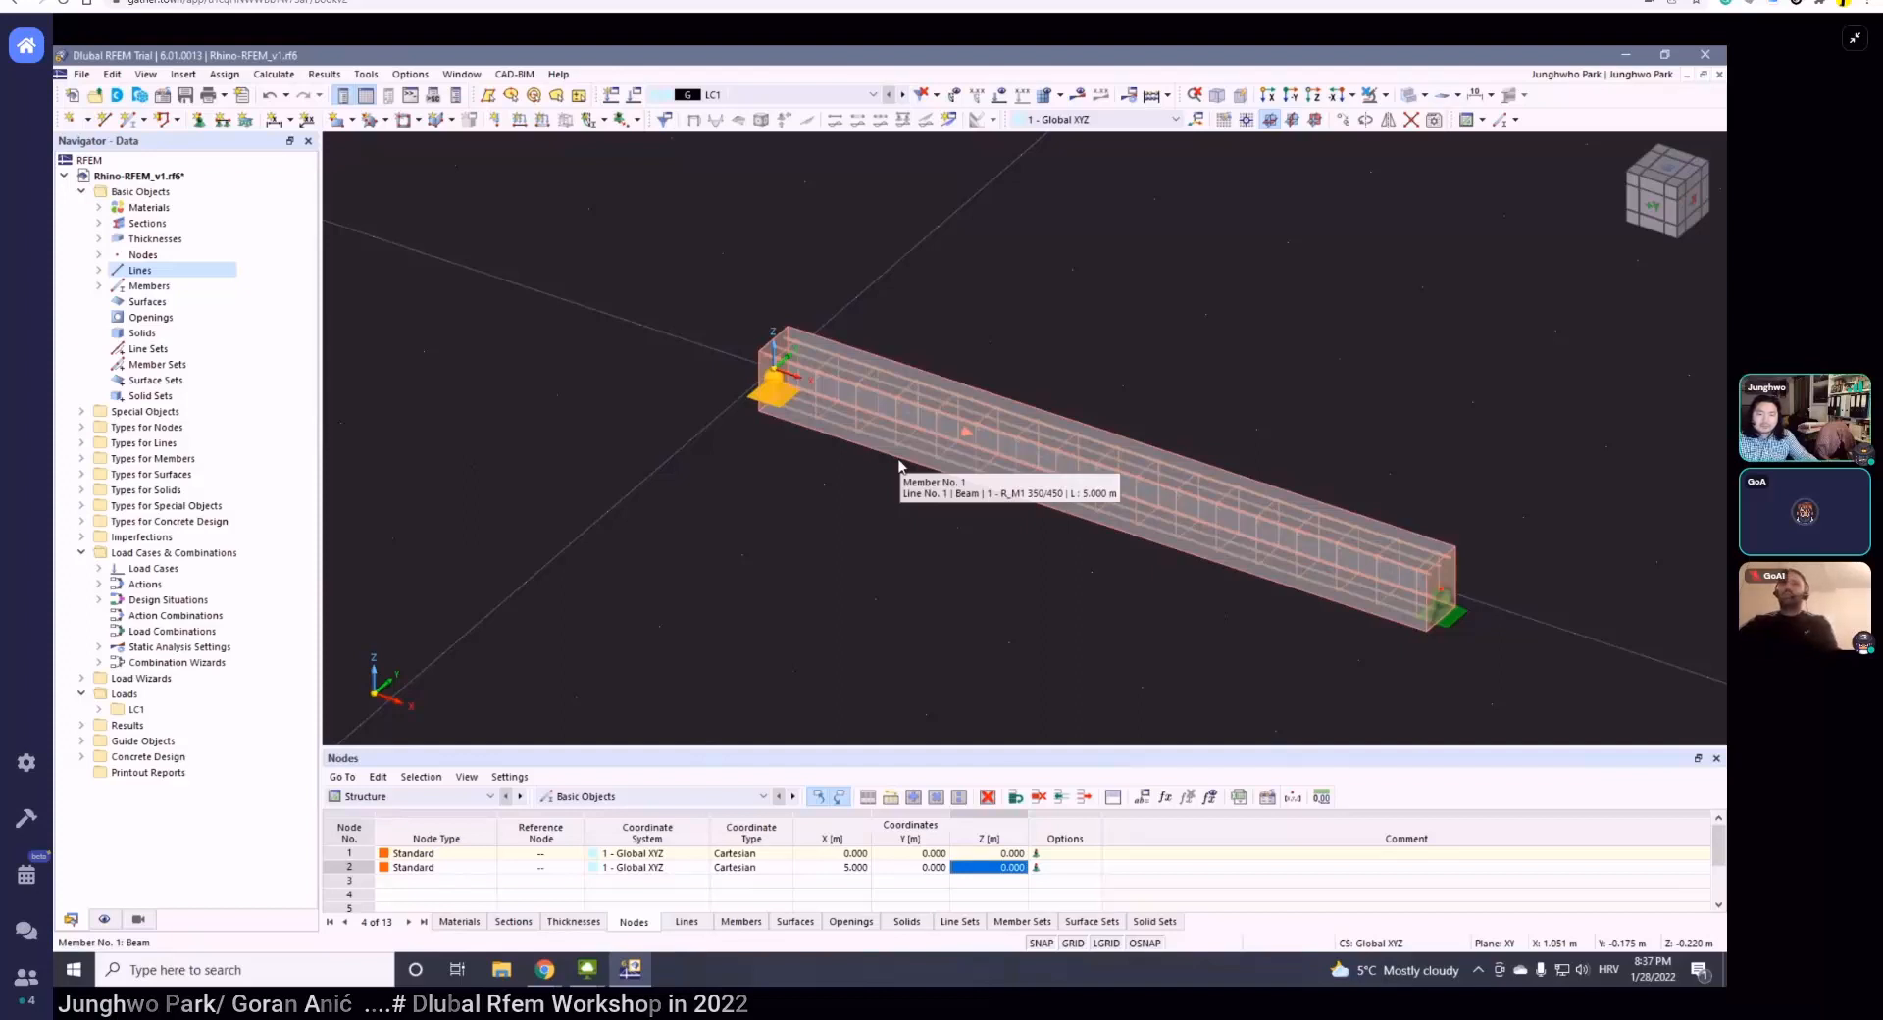
- Change the nodal support of node 2 at the beam's far end to type 3 and confirm
middle_click_drag(1349, 673, 1298, 620)
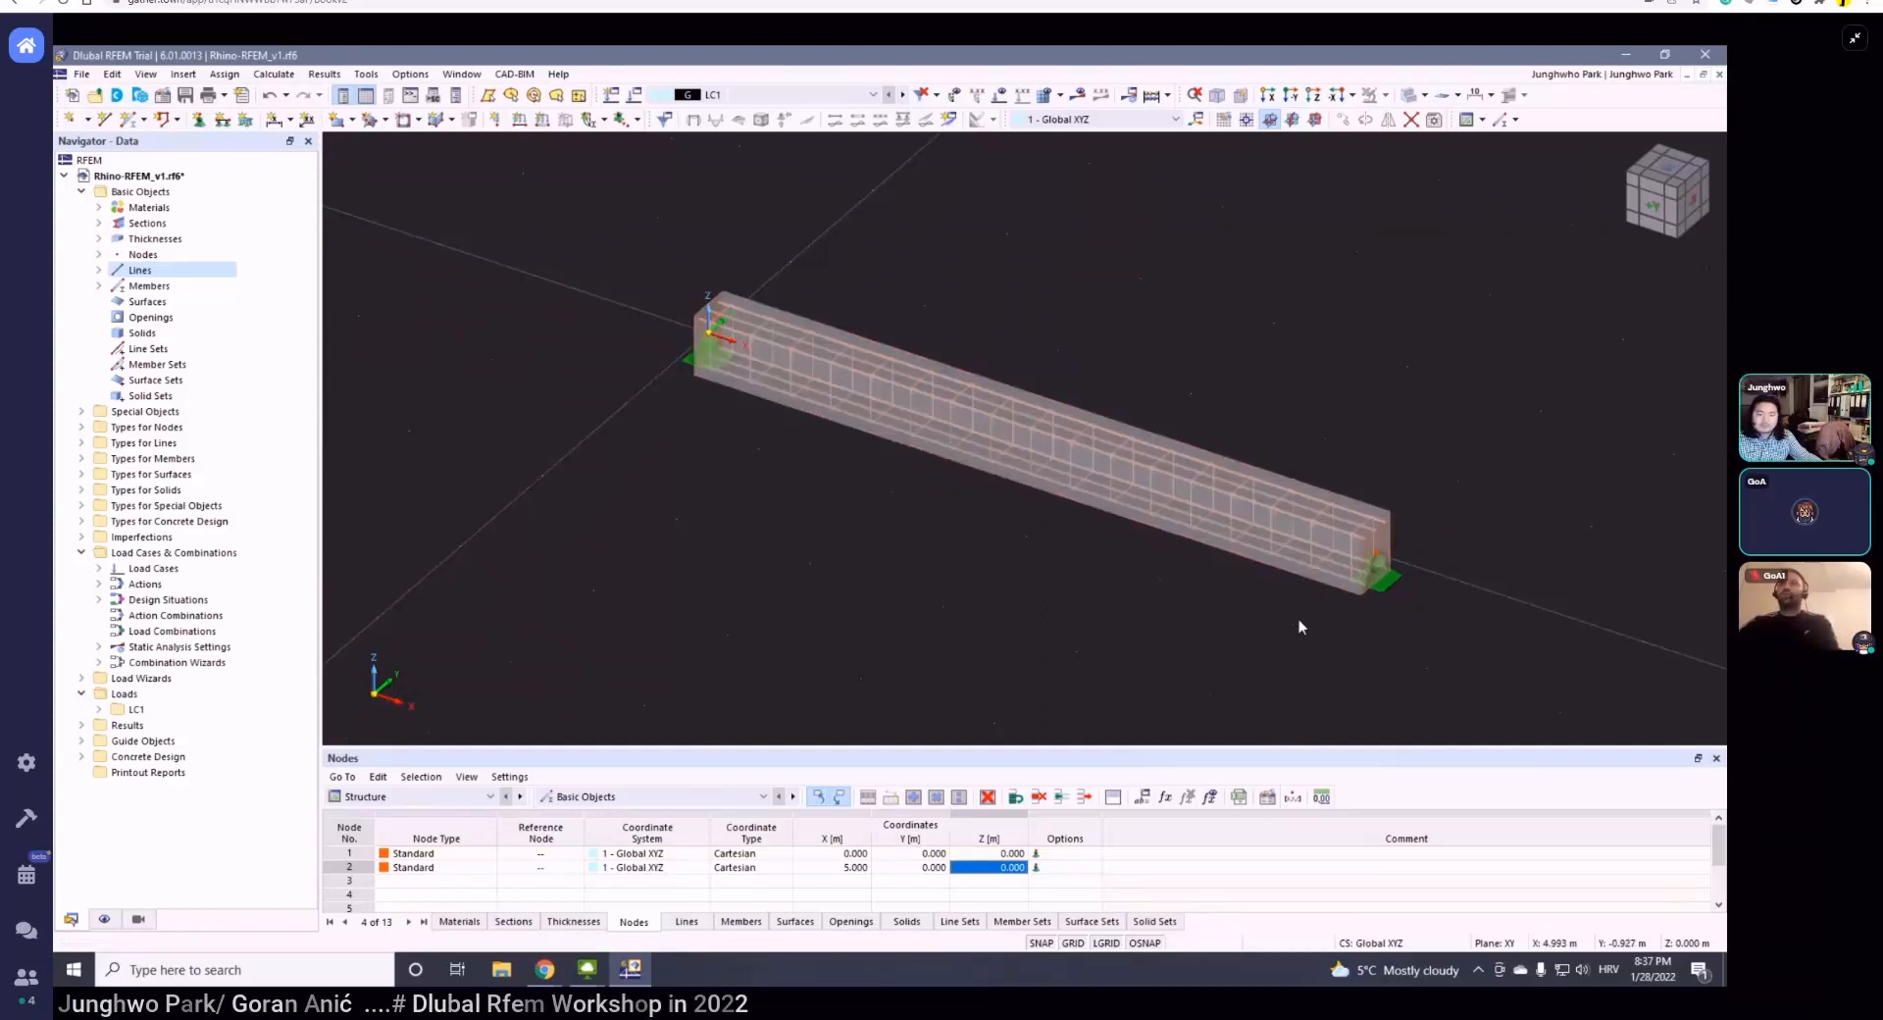
scroll(1298, 620, "up", 5)
double_click(1373, 549)
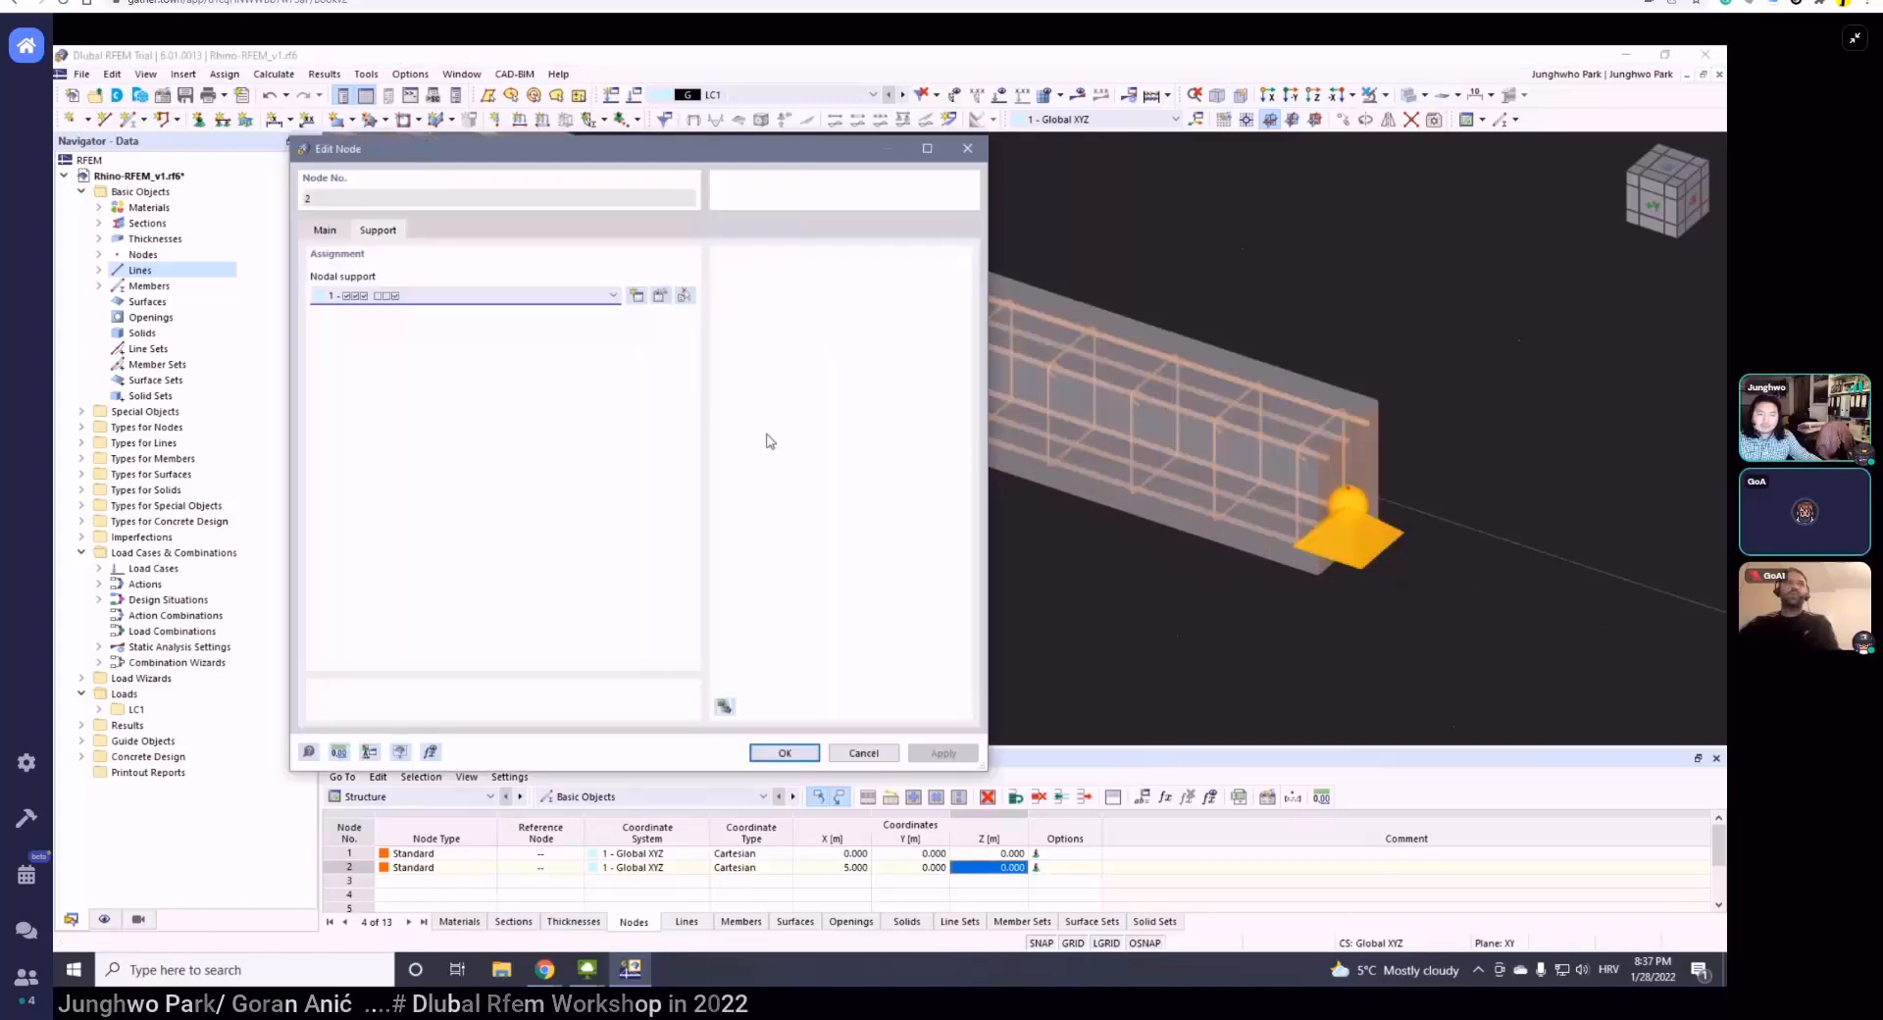
left_click(550, 295)
left_click(441, 348)
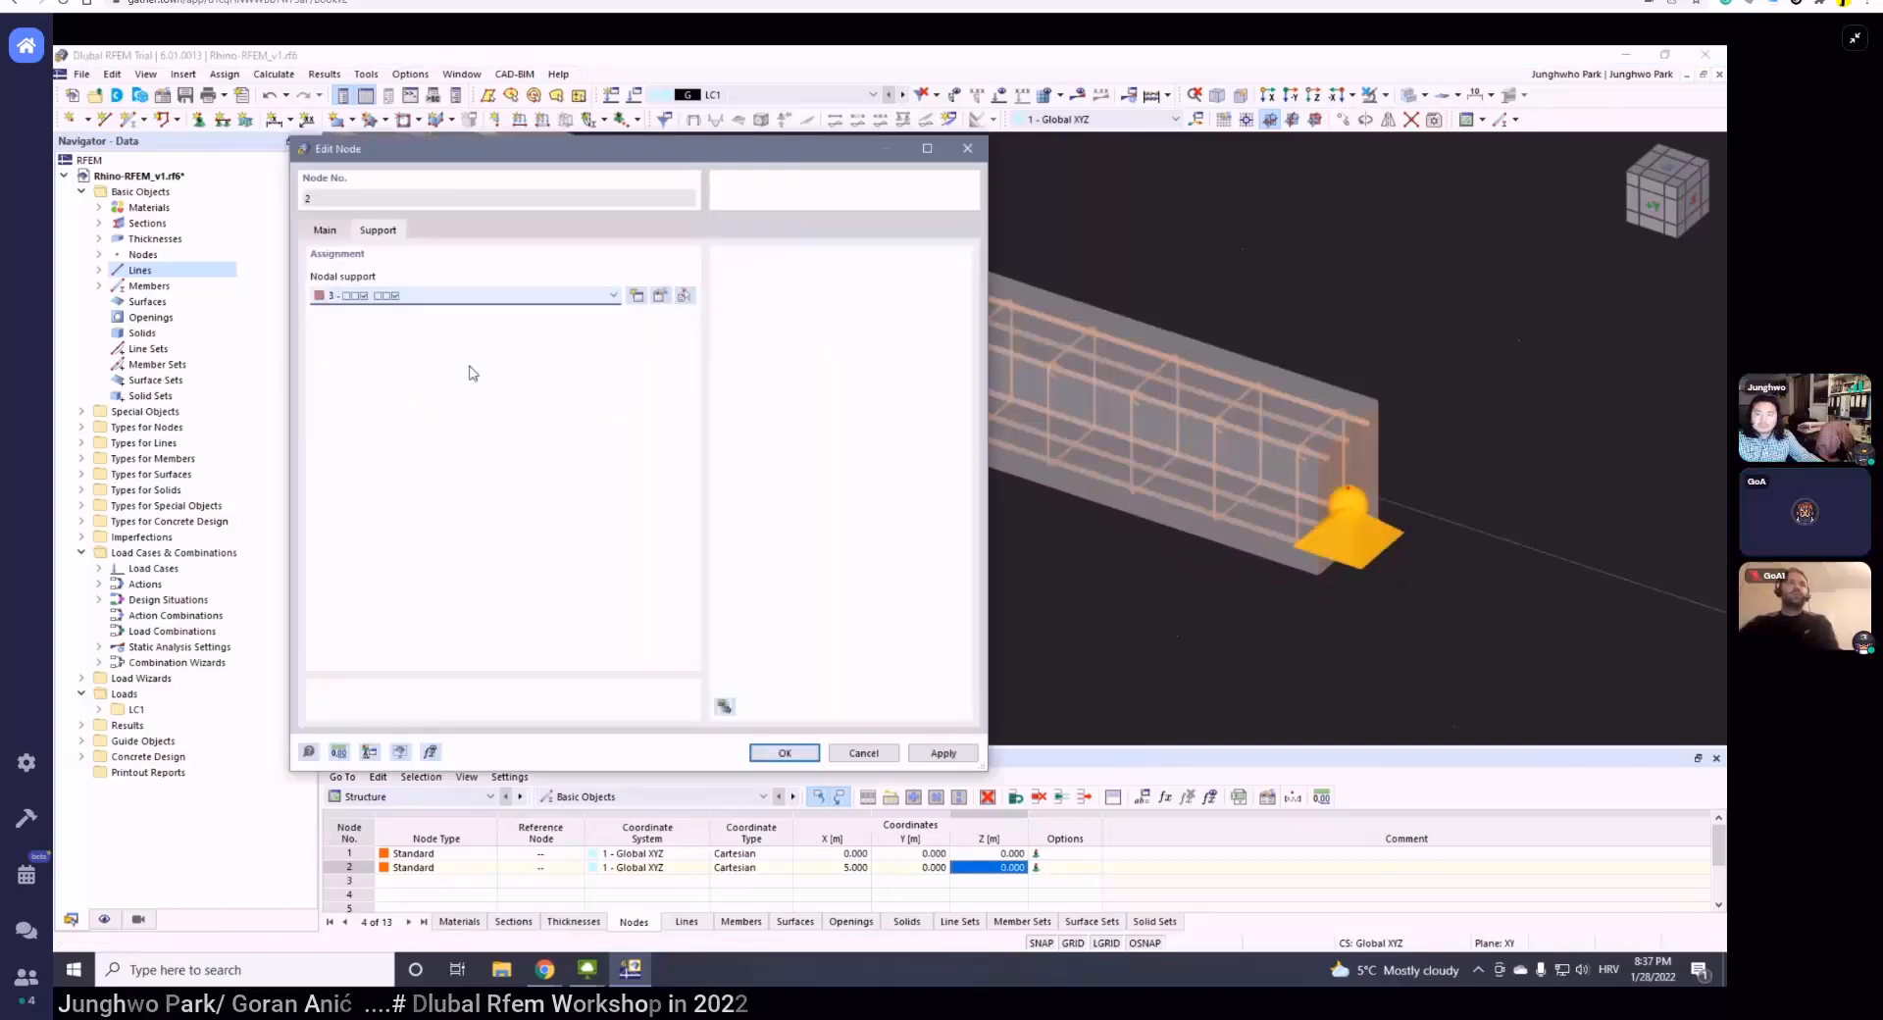
left_click(784, 752)
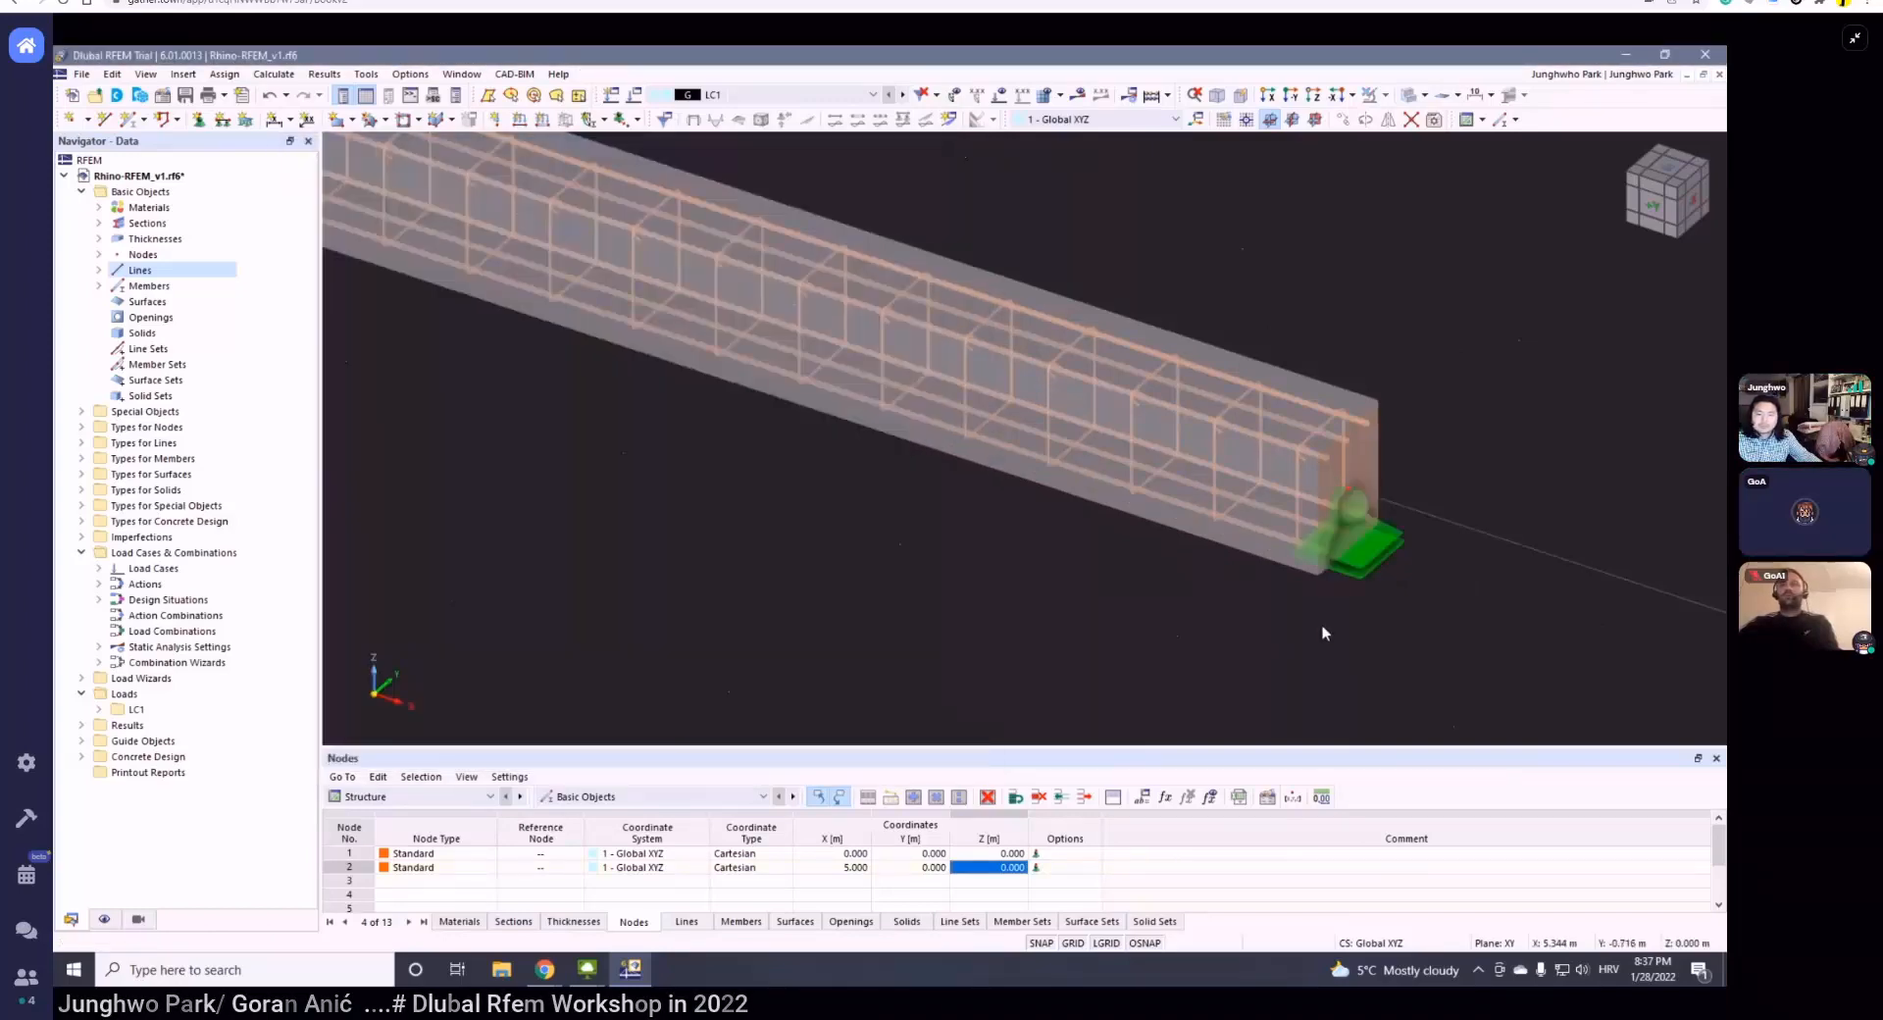
- Copy the beam's start node at the origin once, with a displacement vector of 10 m in Y
scroll(1294, 627, "down", 5)
middle_click_drag(1167, 632, 951, 591, "ctrl")
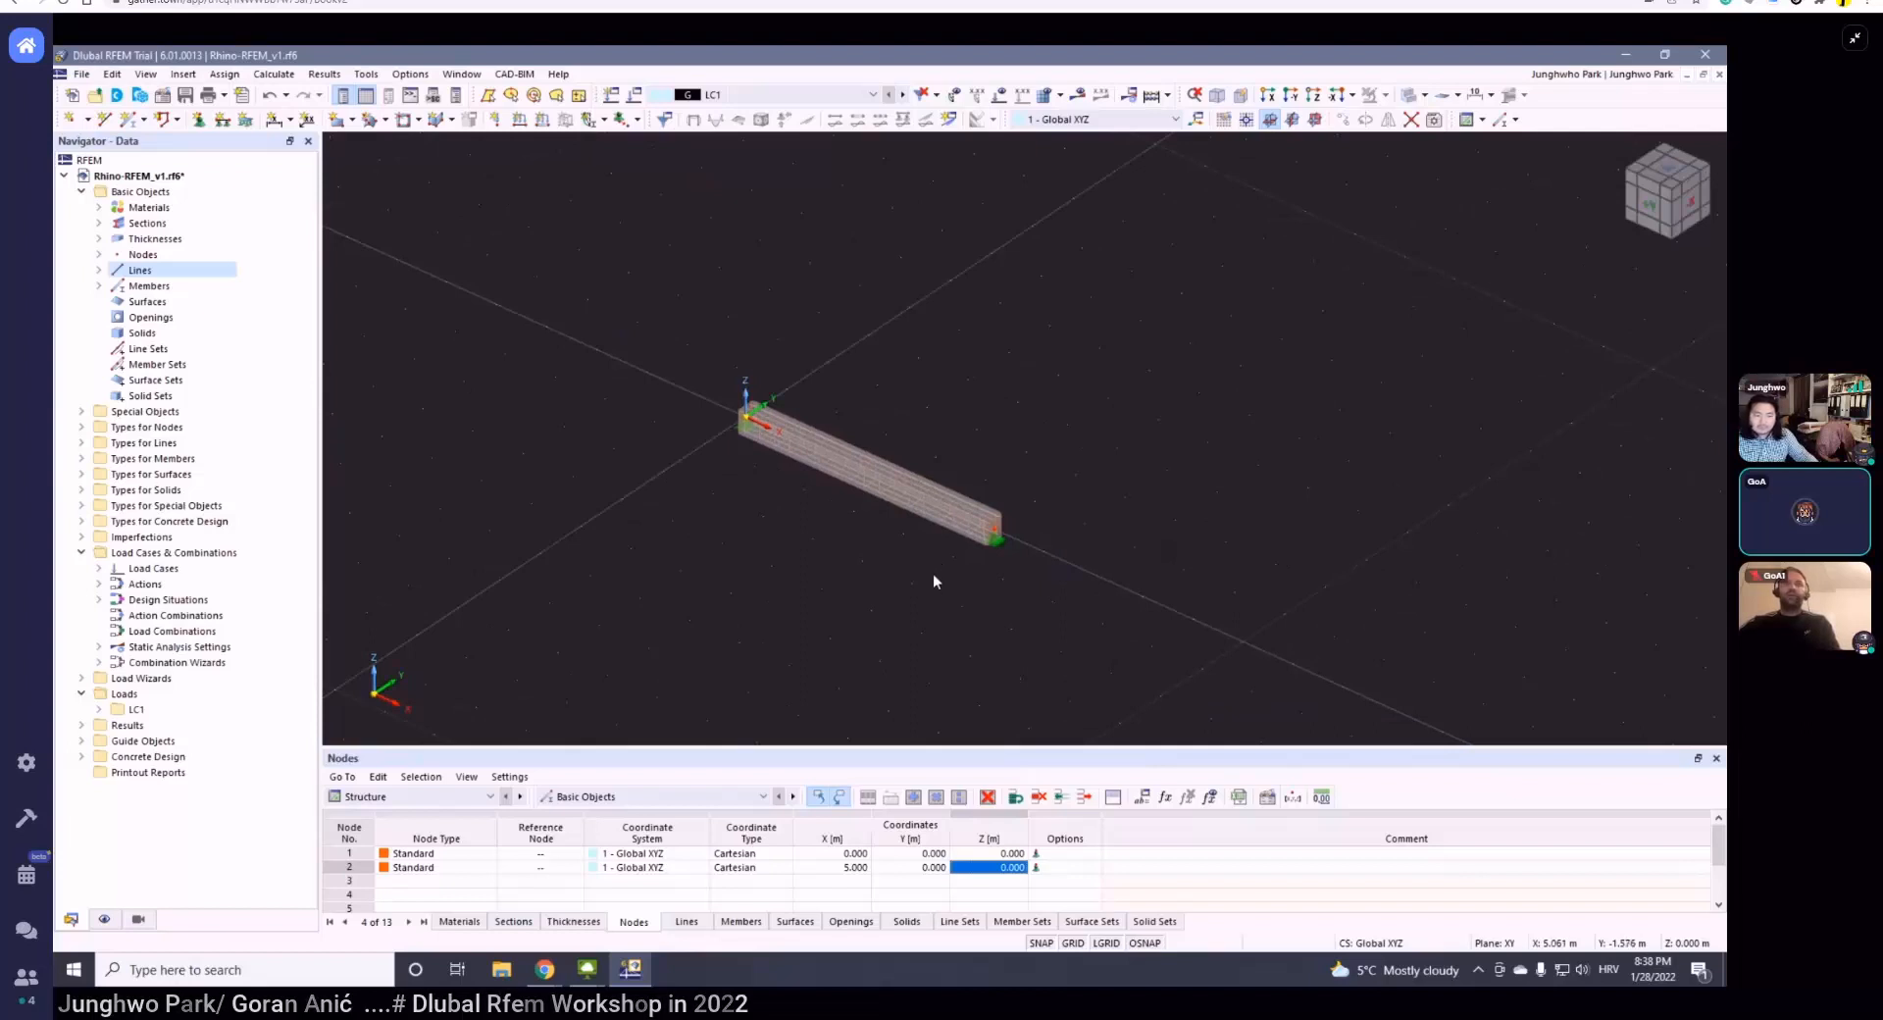
mouse_move(933, 575)
middle_mouse_down("ctrl")
mouse_move(1033, 547)
mouse_move(1030, 566)
mouse_move(885, 555)
mouse_move(932, 542)
middle_mouse_up("ctrl")
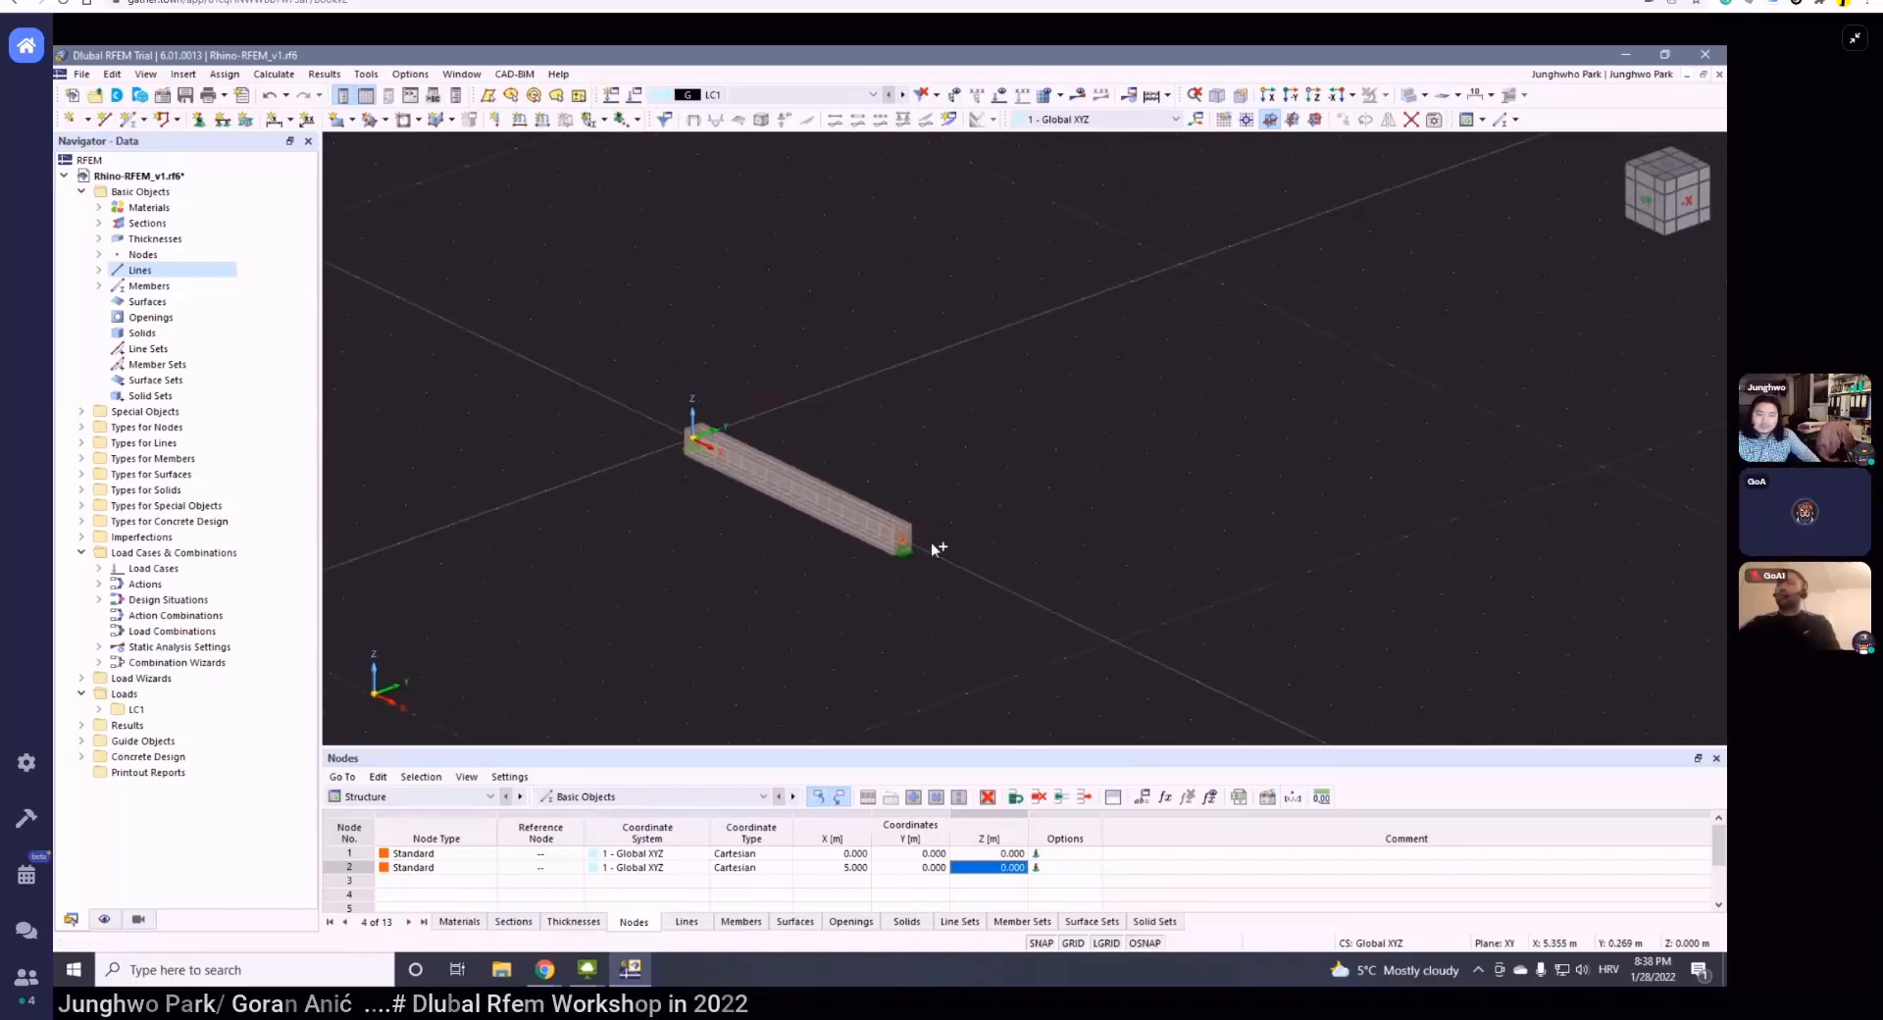
scroll(1000, 530, "down", 2)
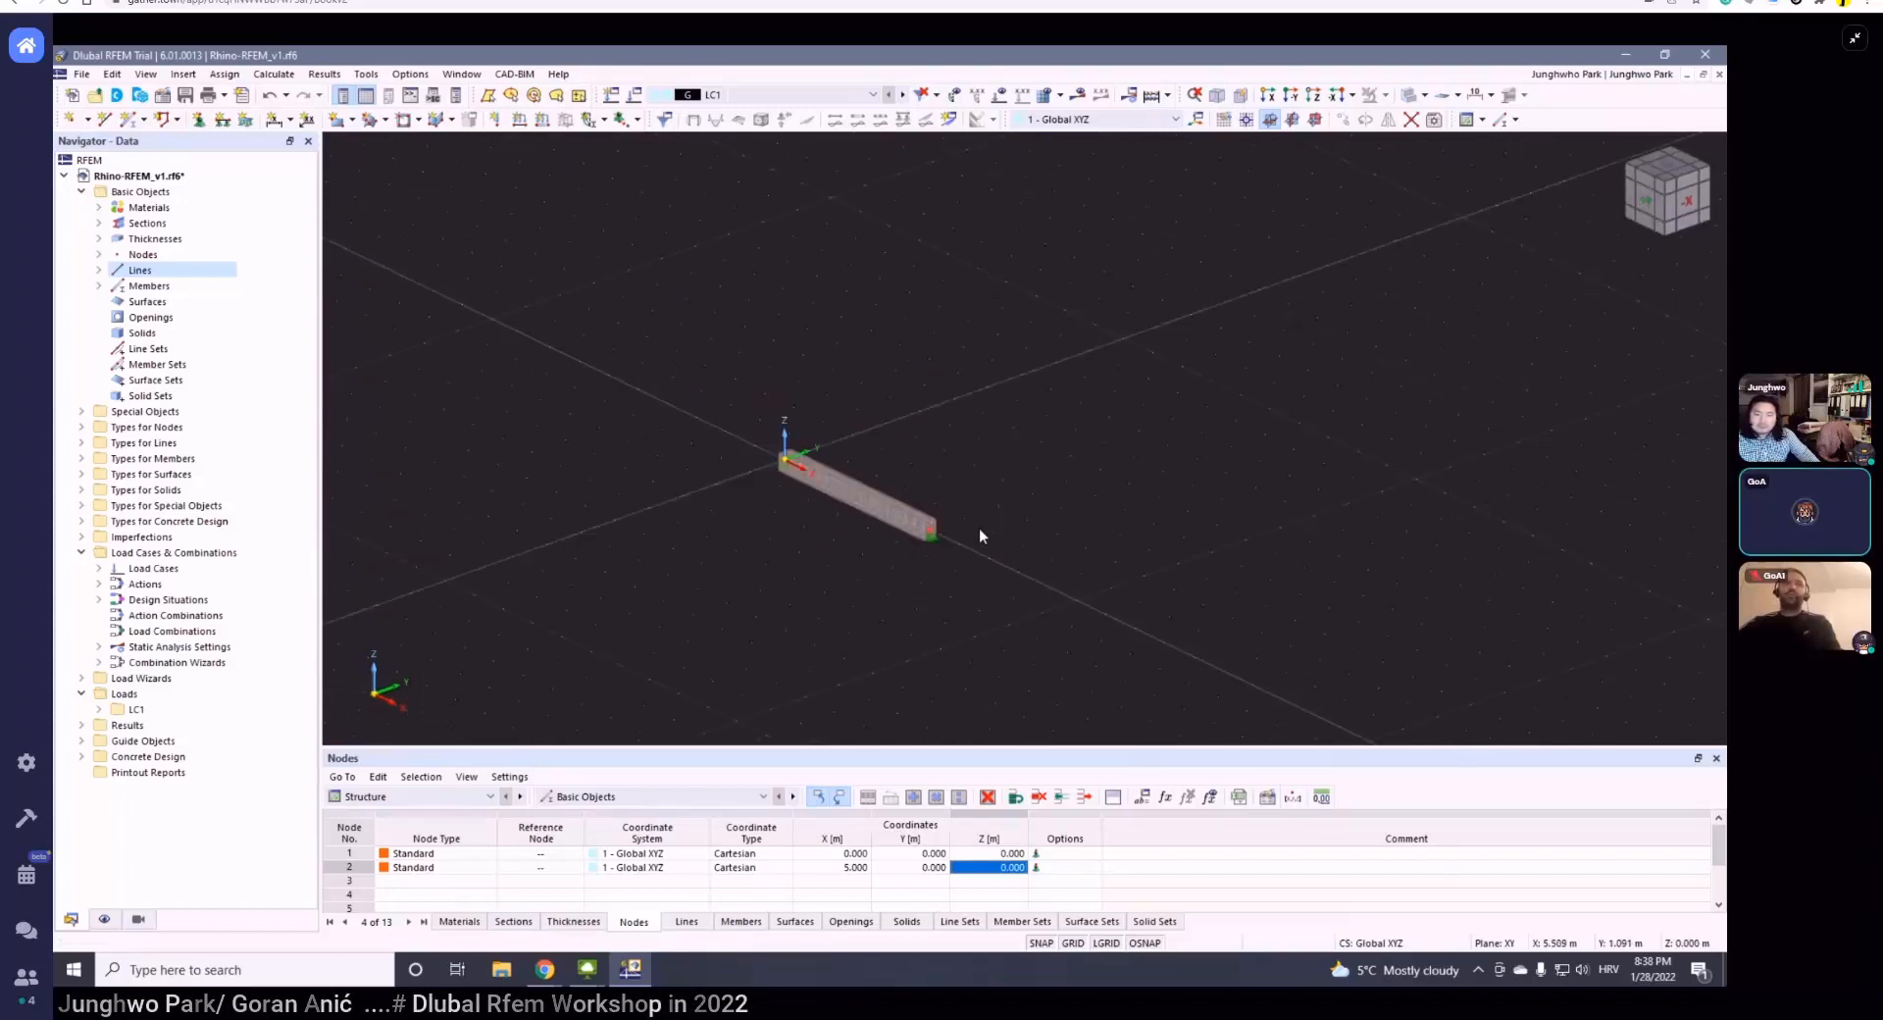
middle_click_drag(990, 432, 953, 451)
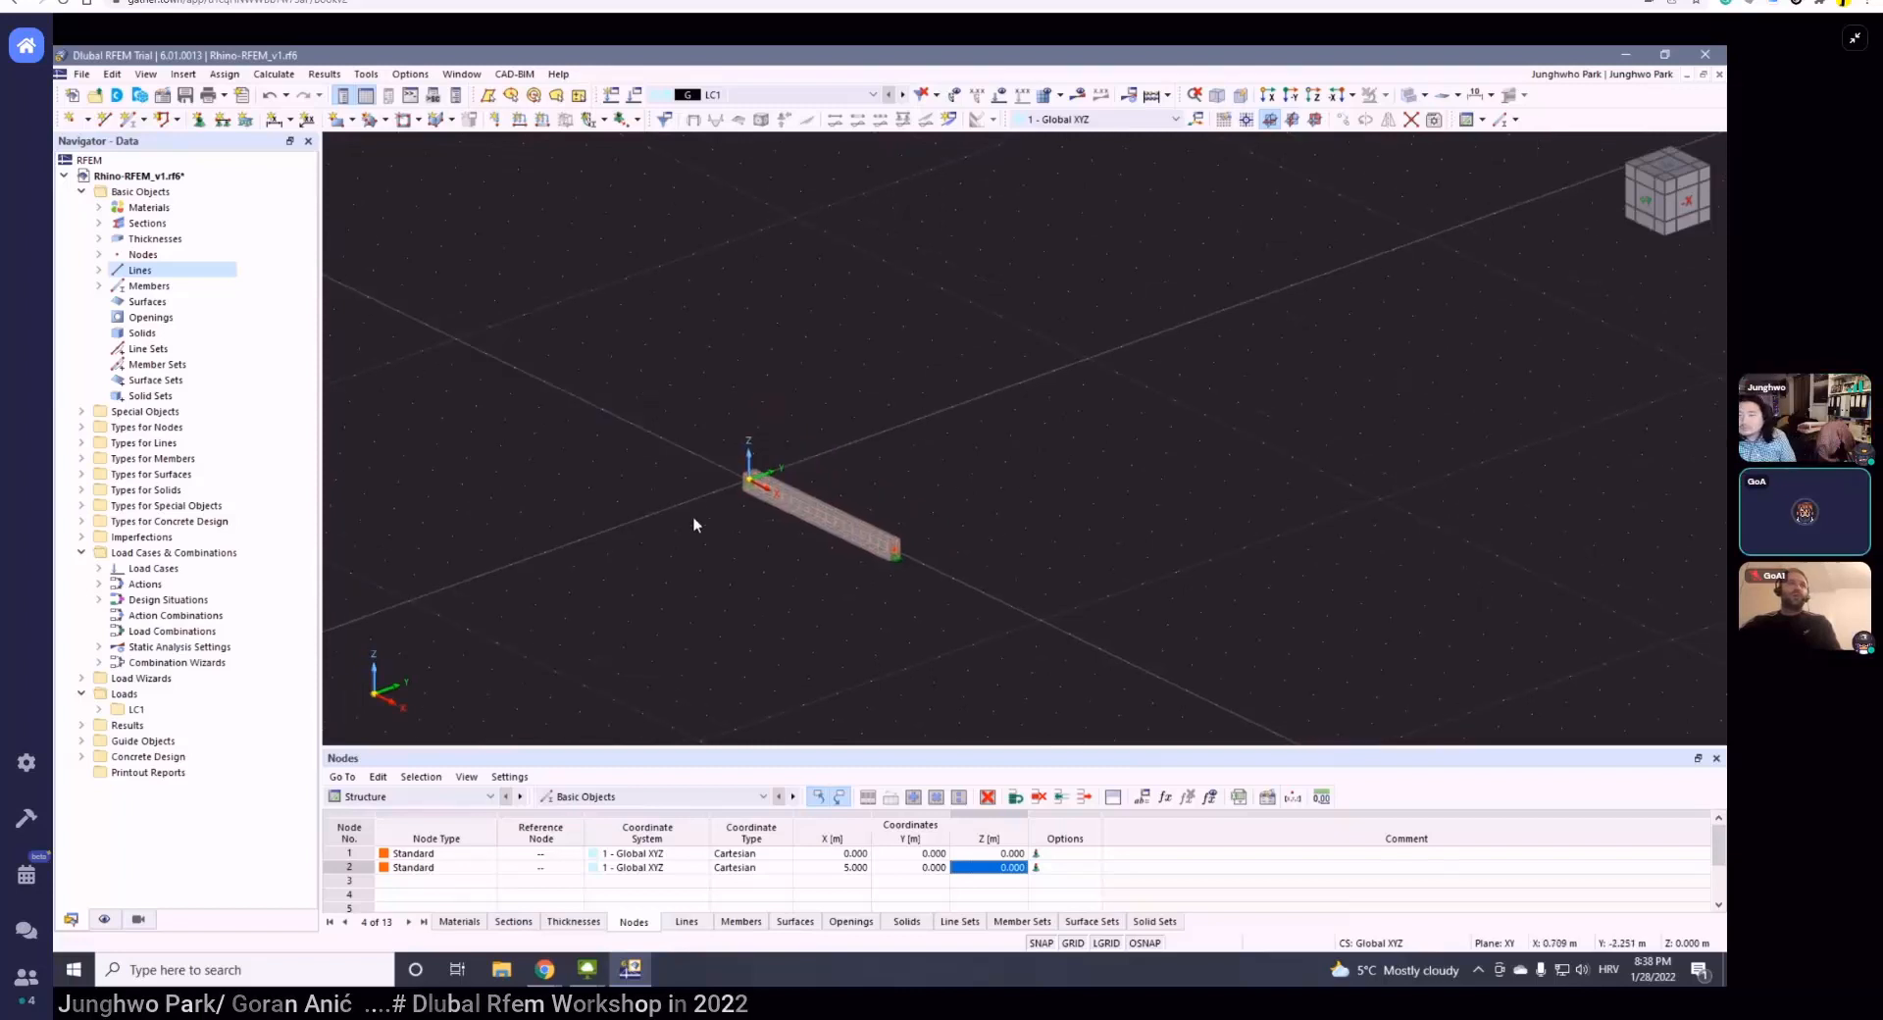
left_click_drag(864, 433, 861, 434)
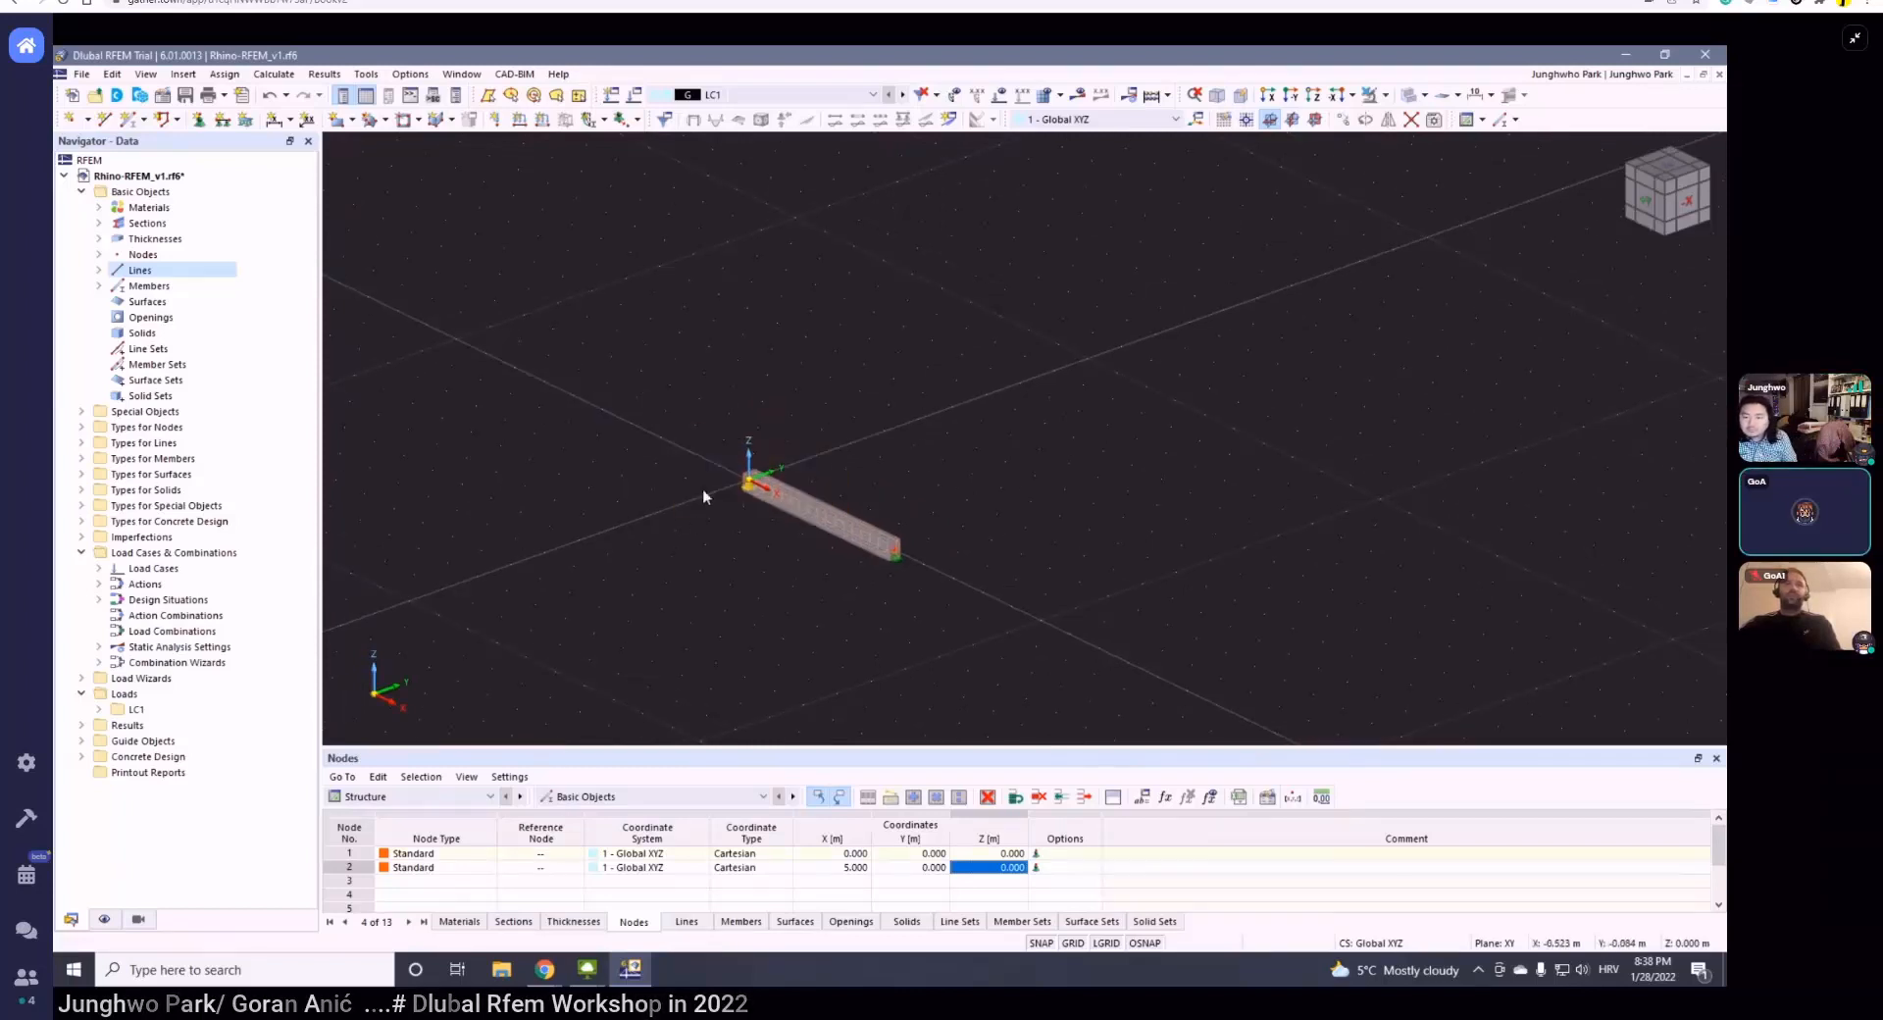
left_click_drag(703, 425, 790, 521)
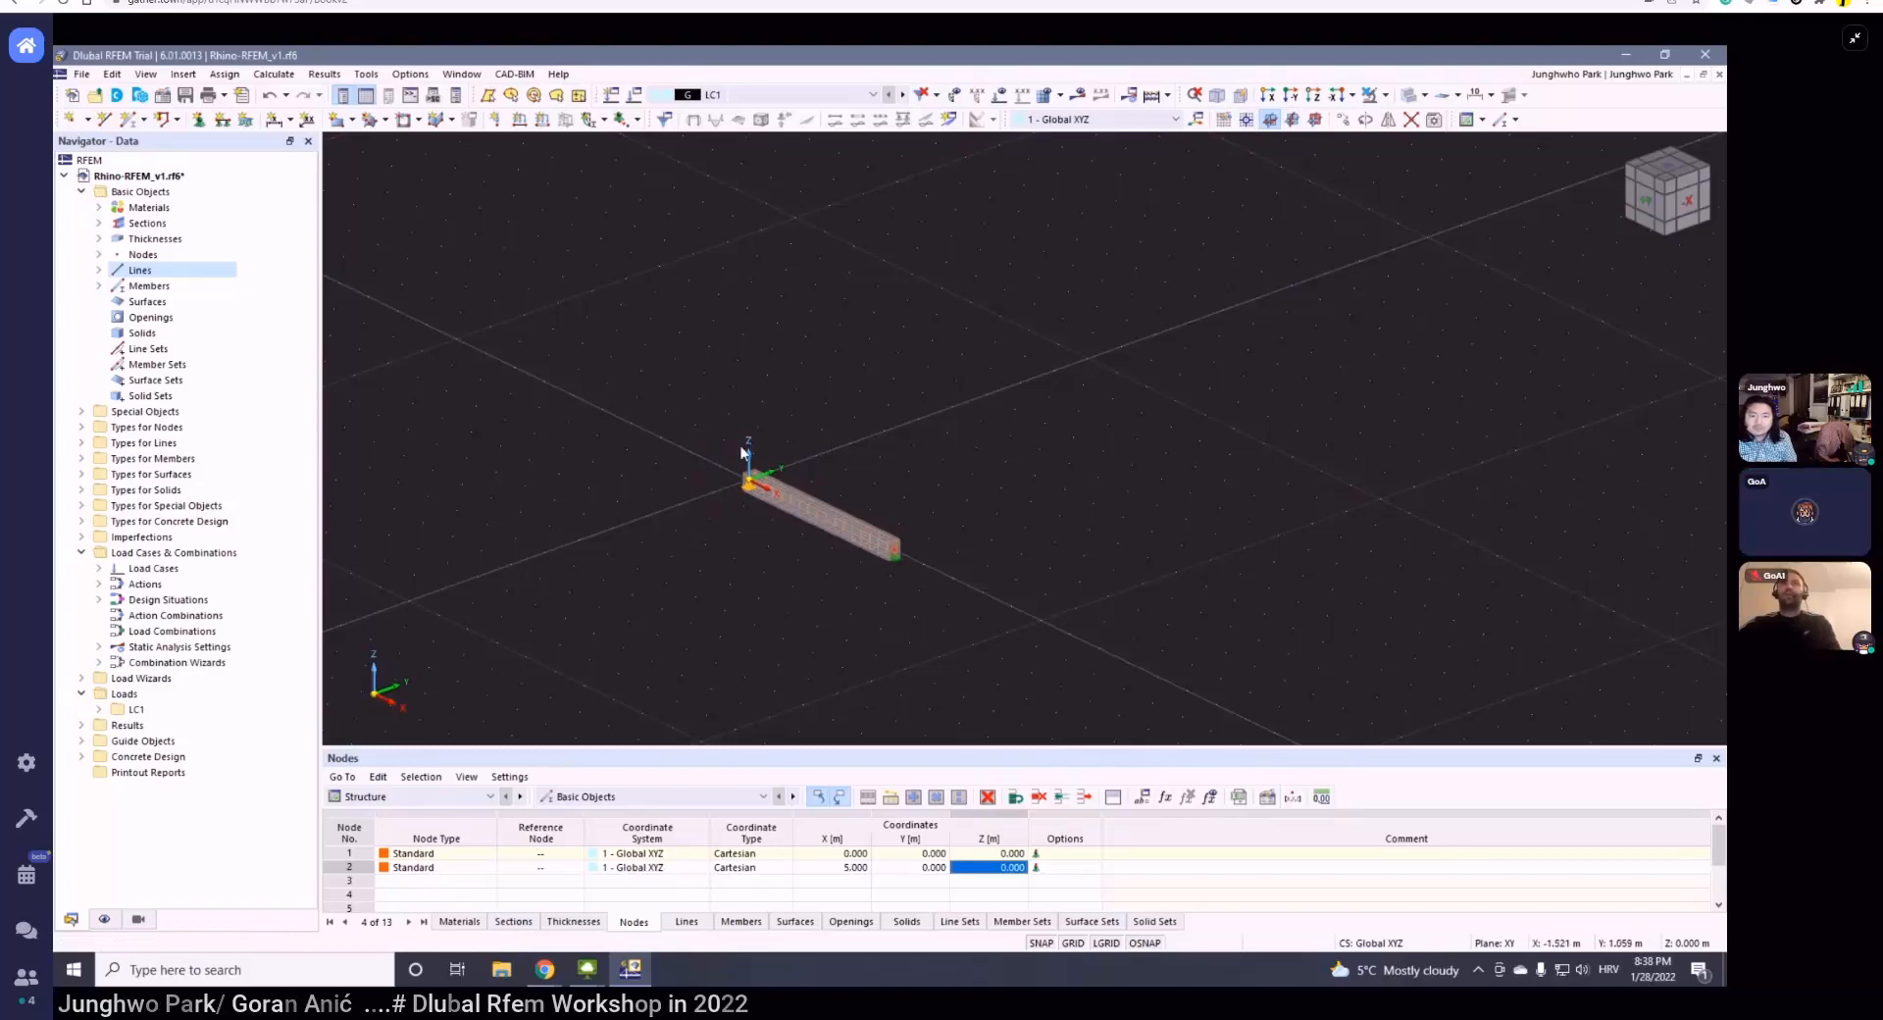
left_click(1342, 120)
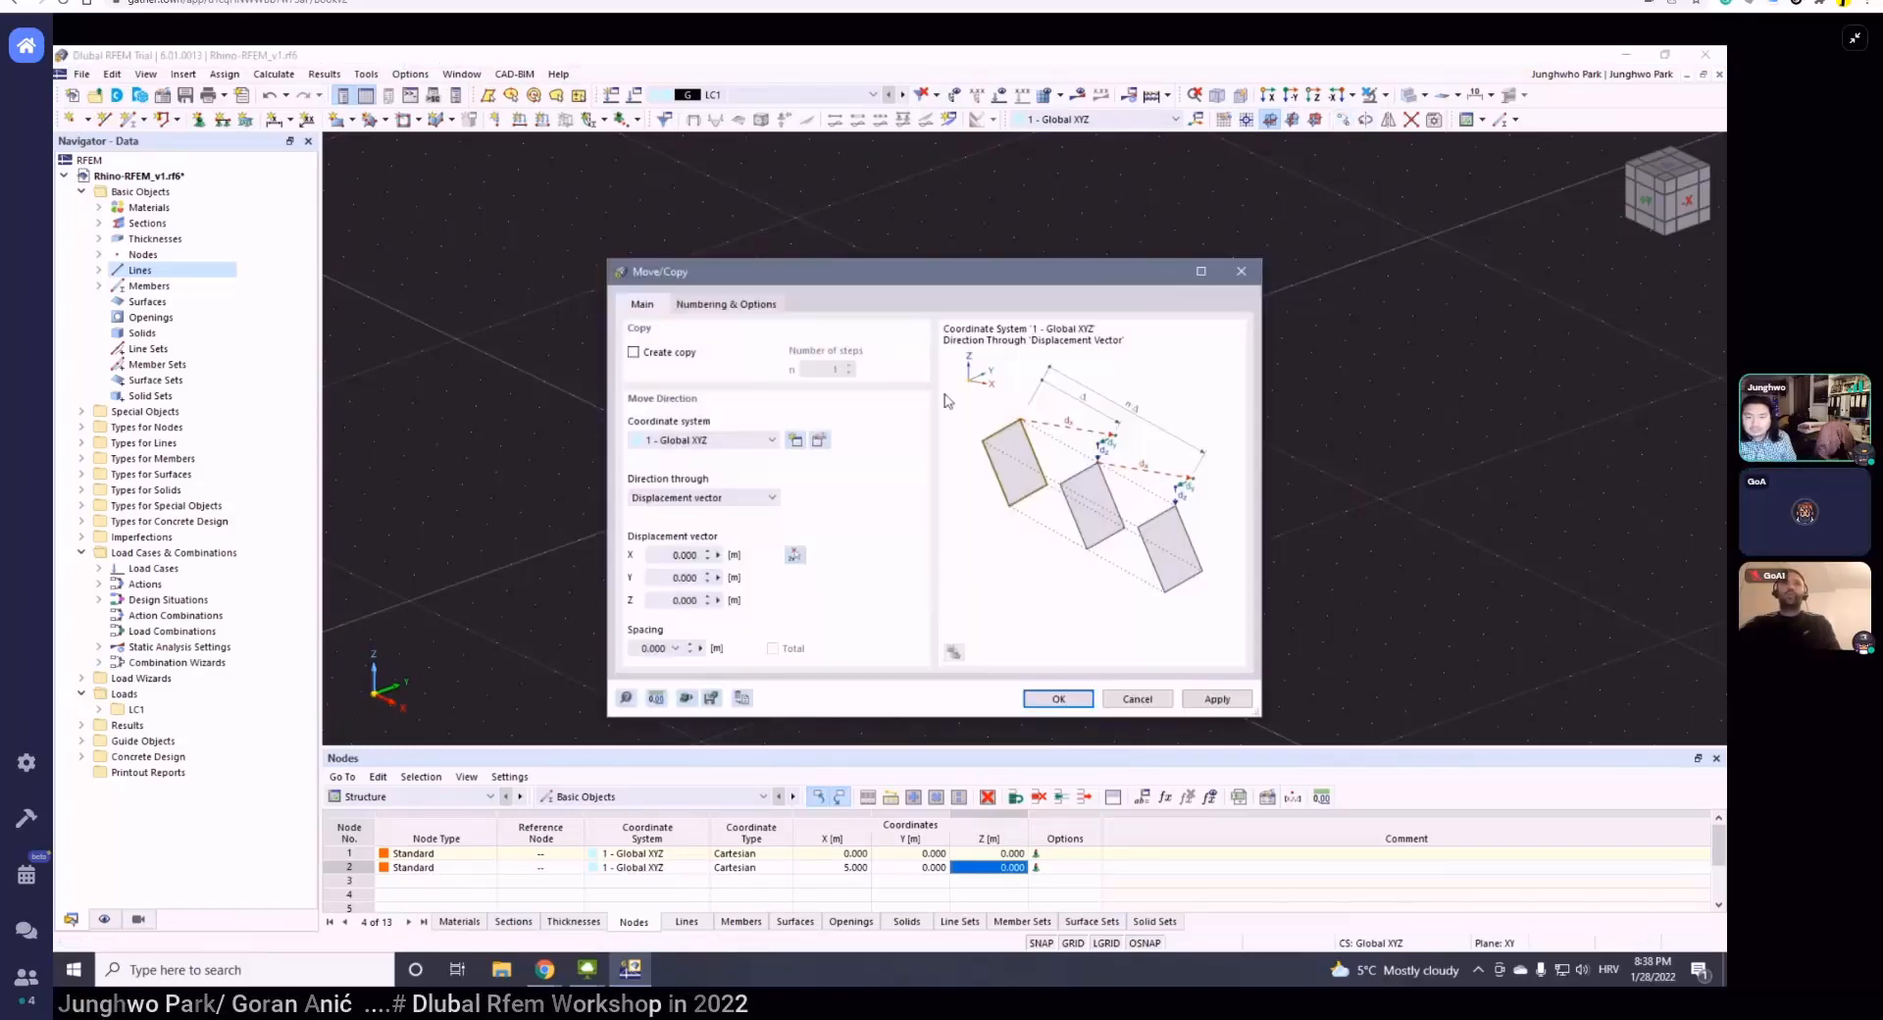
left_click_drag(800, 272, 996, 230)
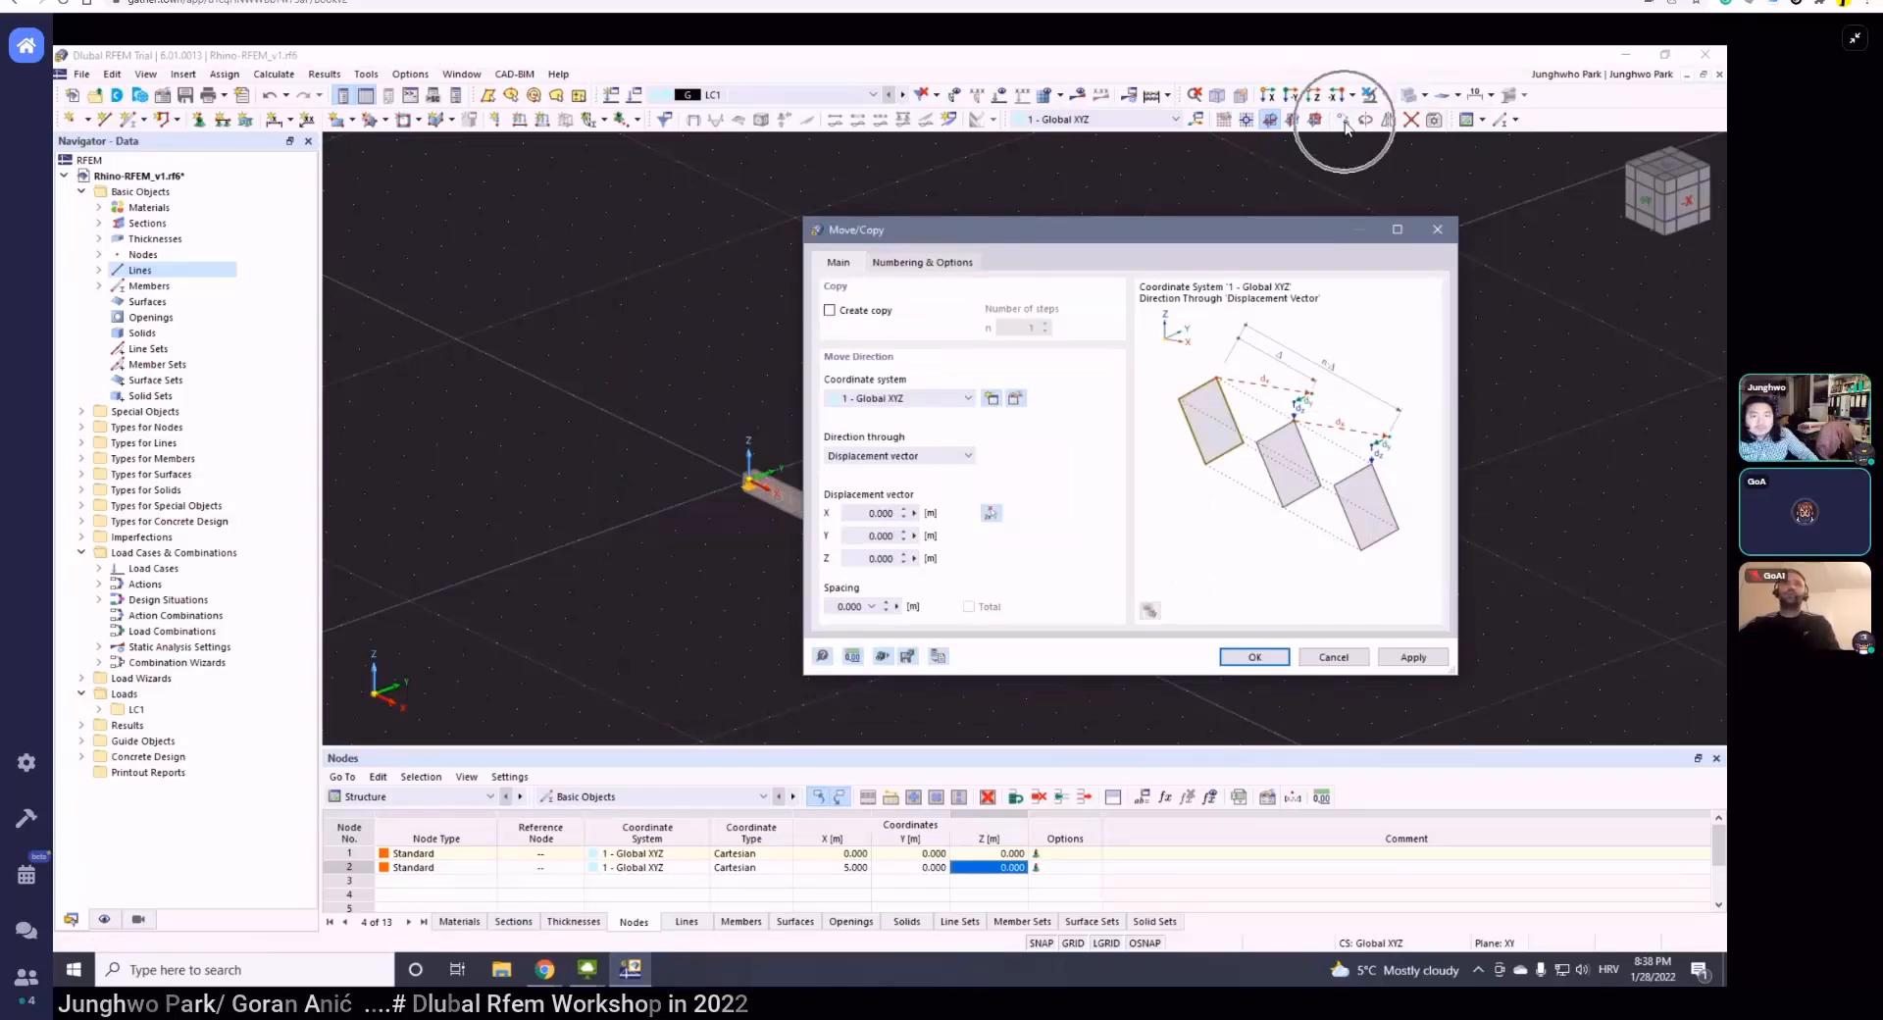
left_click(847, 316)
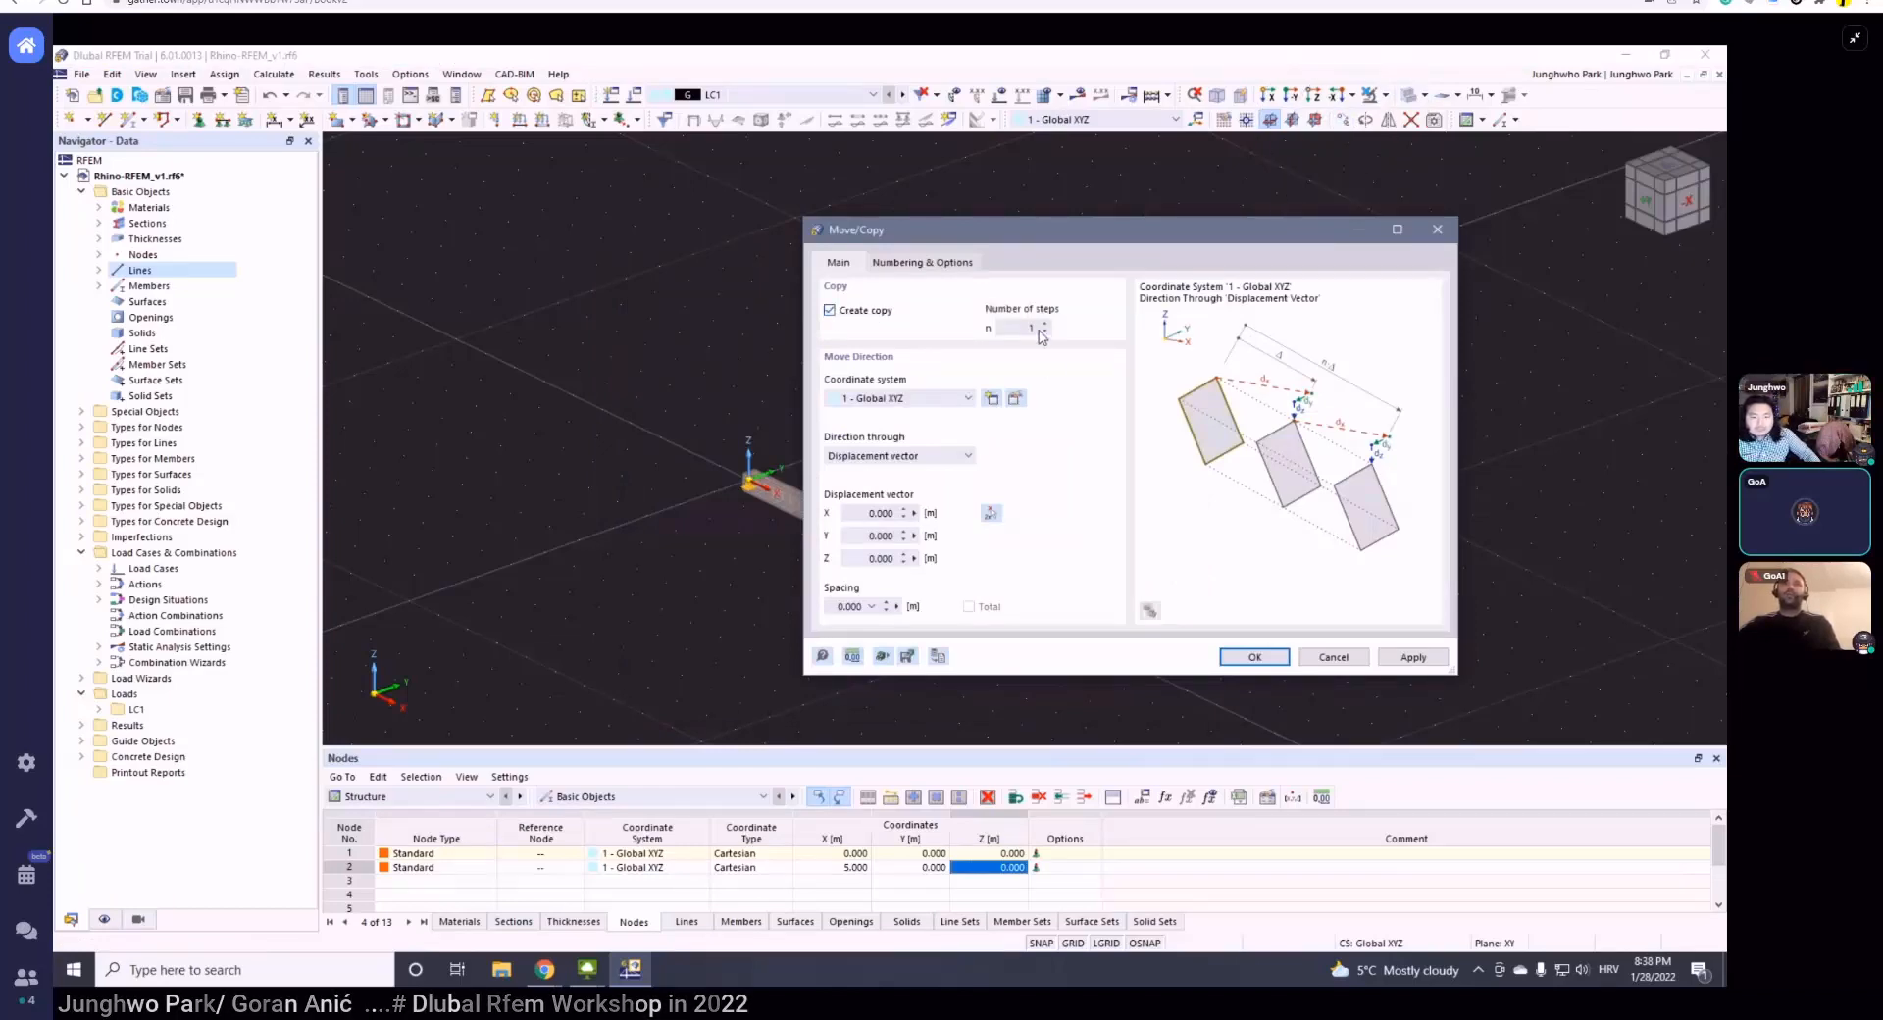
left_click_drag(1024, 328, 1043, 334)
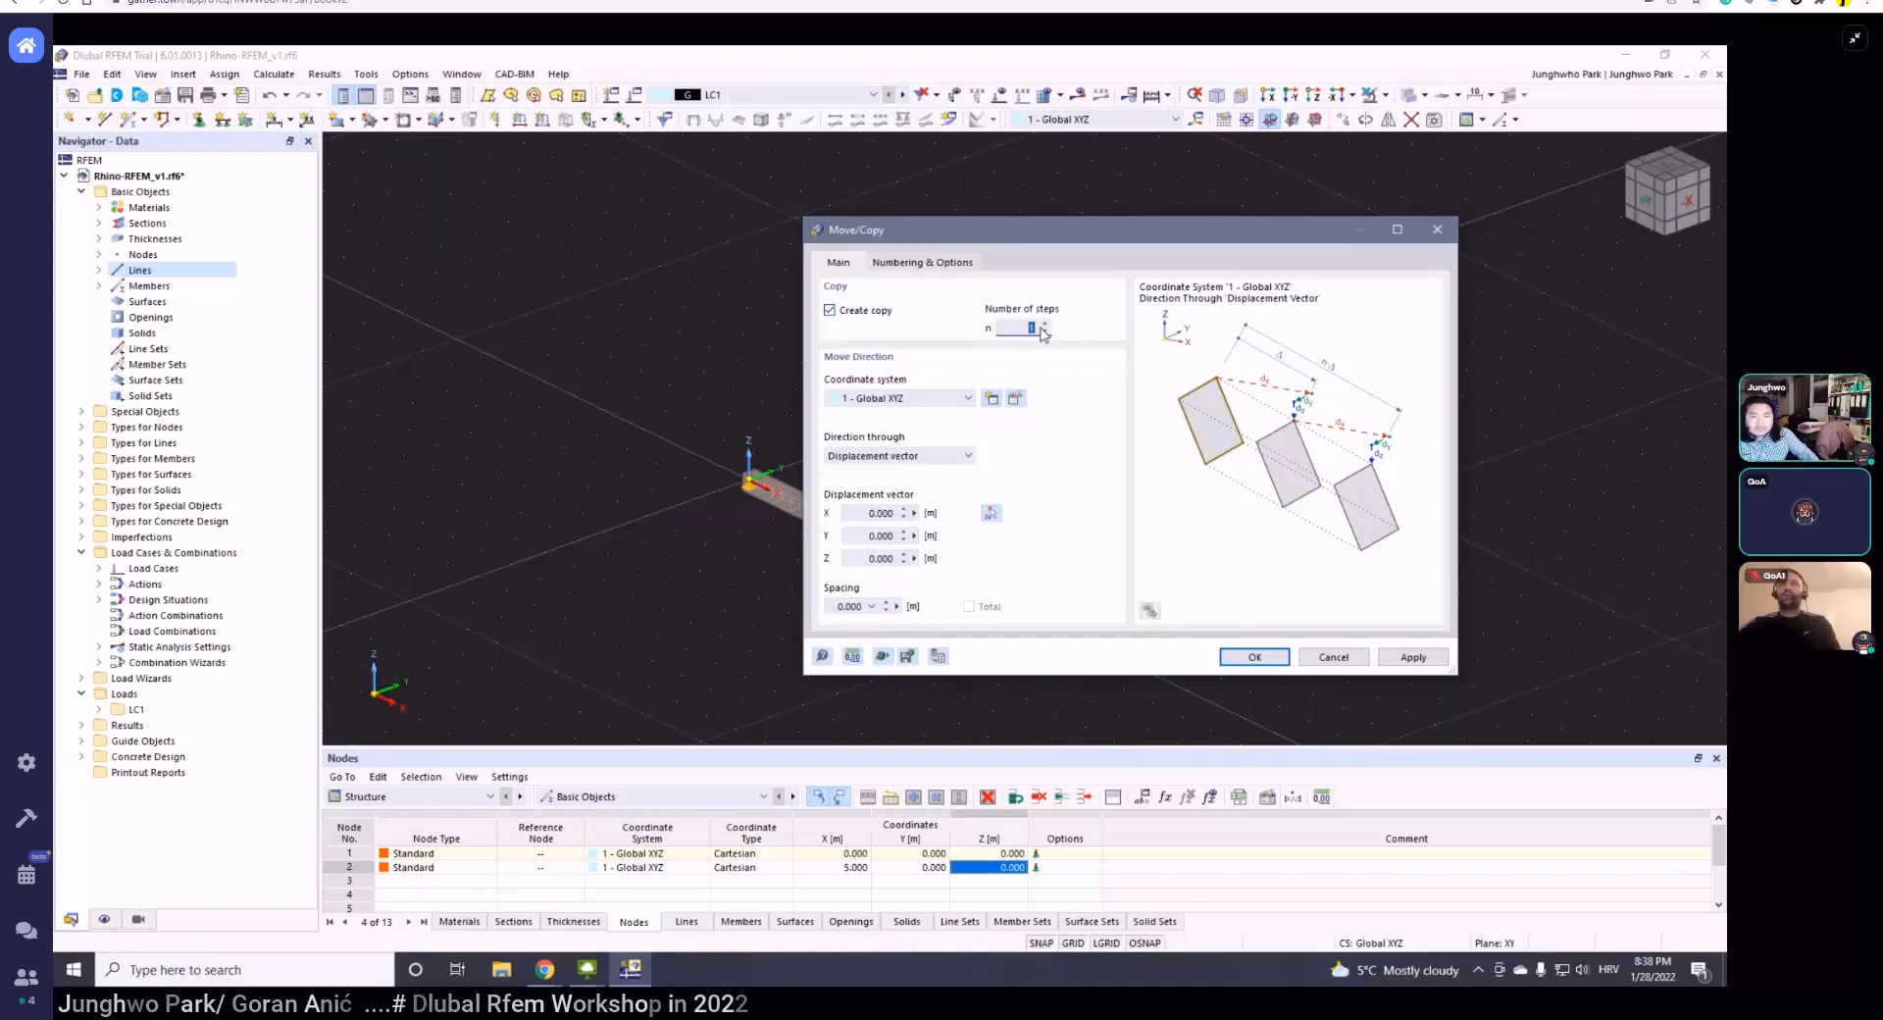
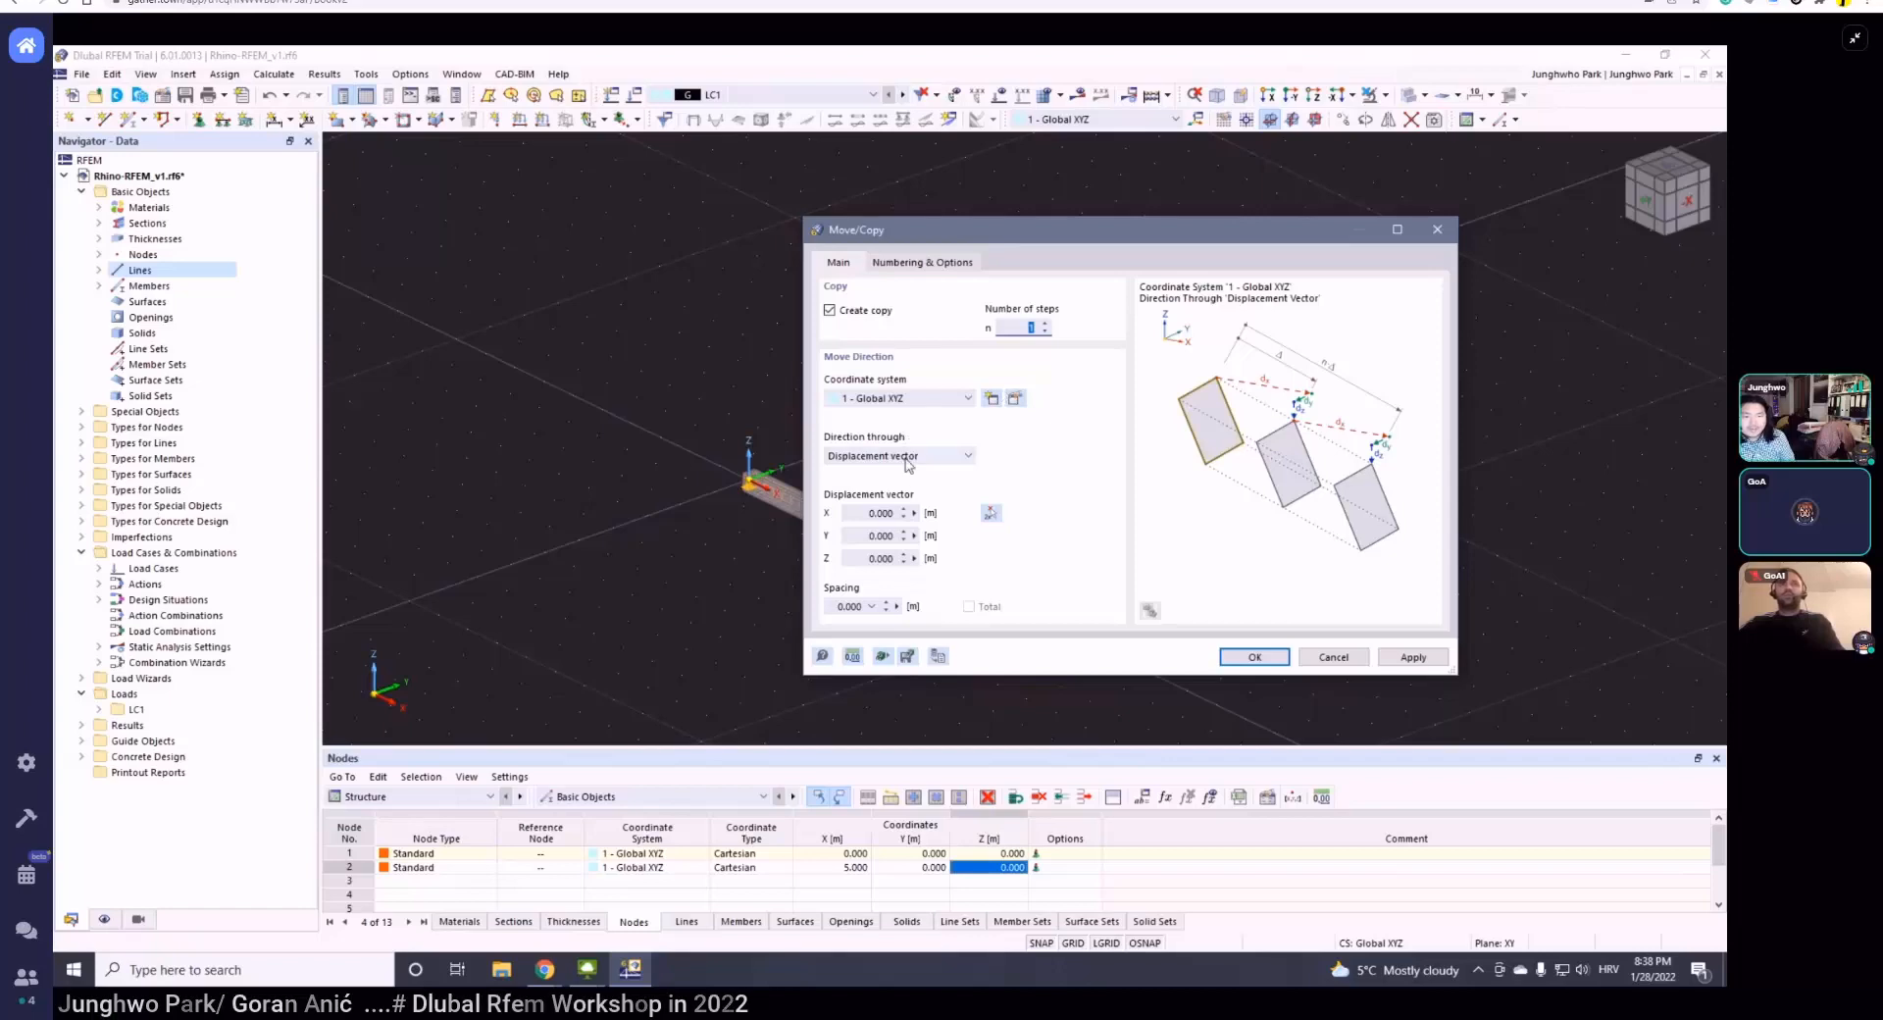
left_click(866, 533)
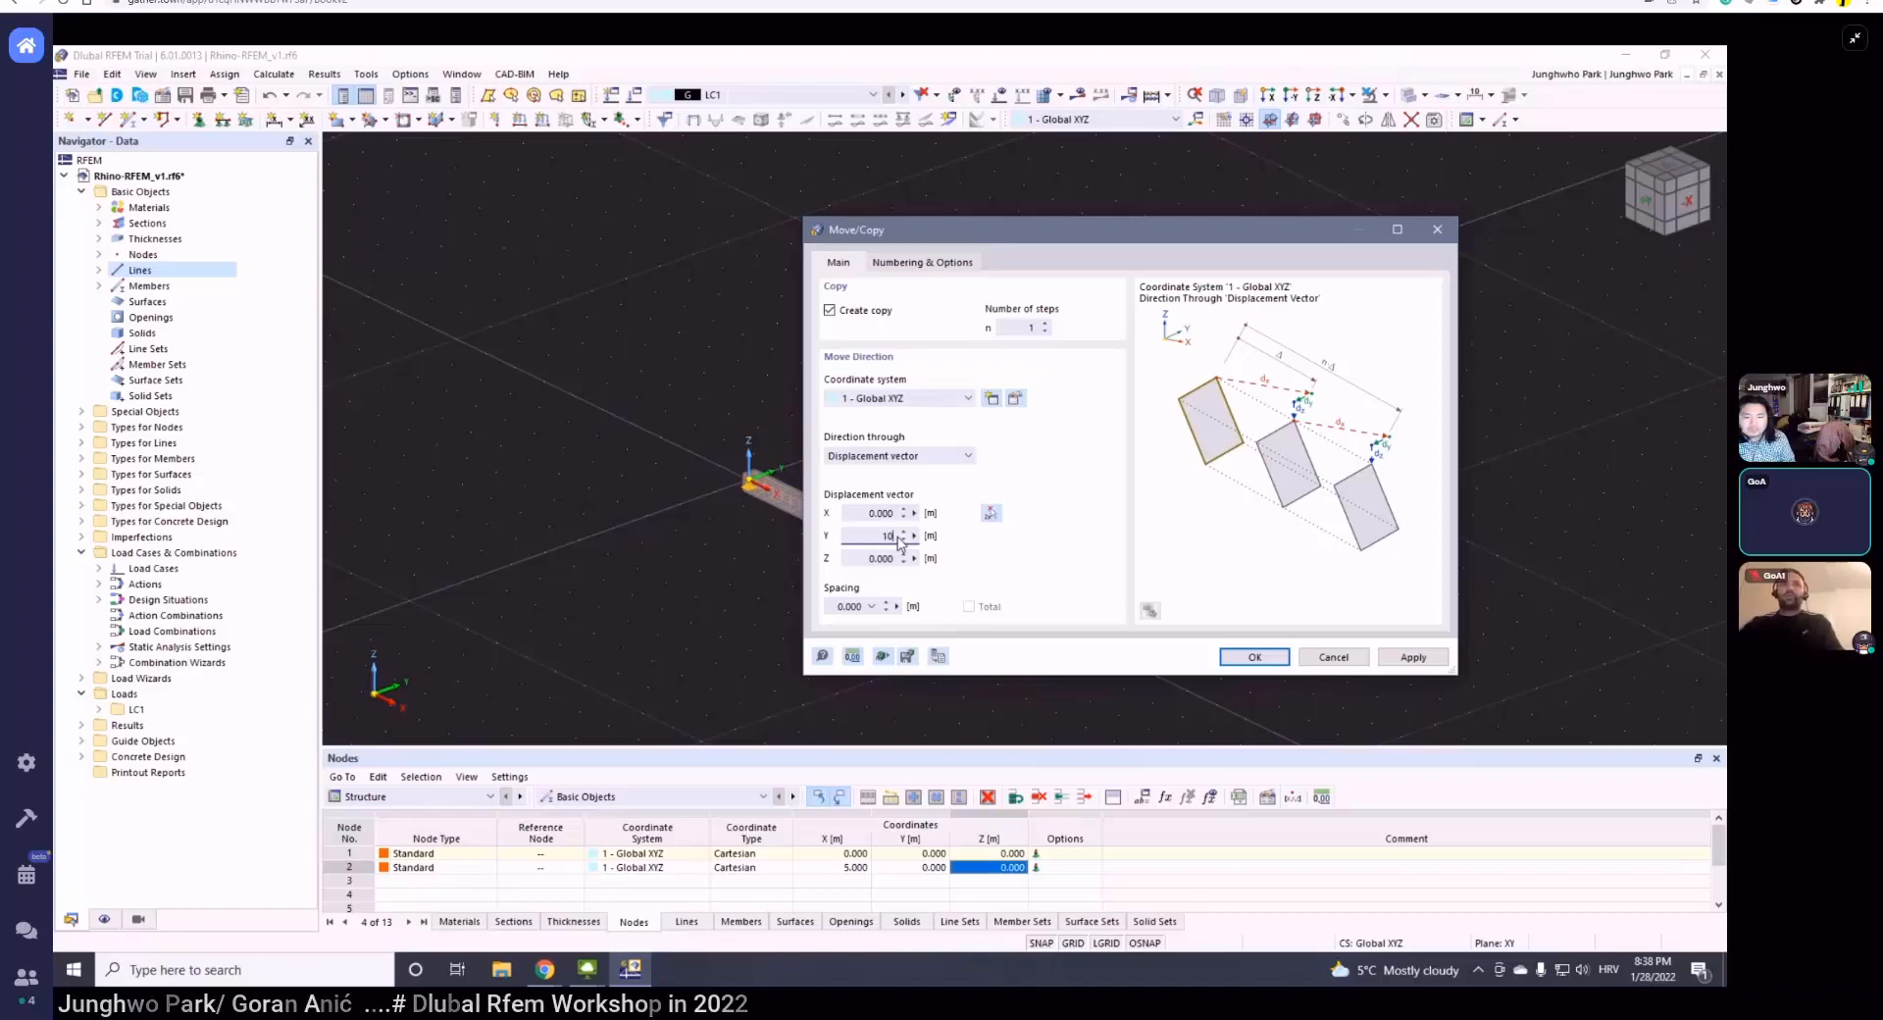
key("Tab")
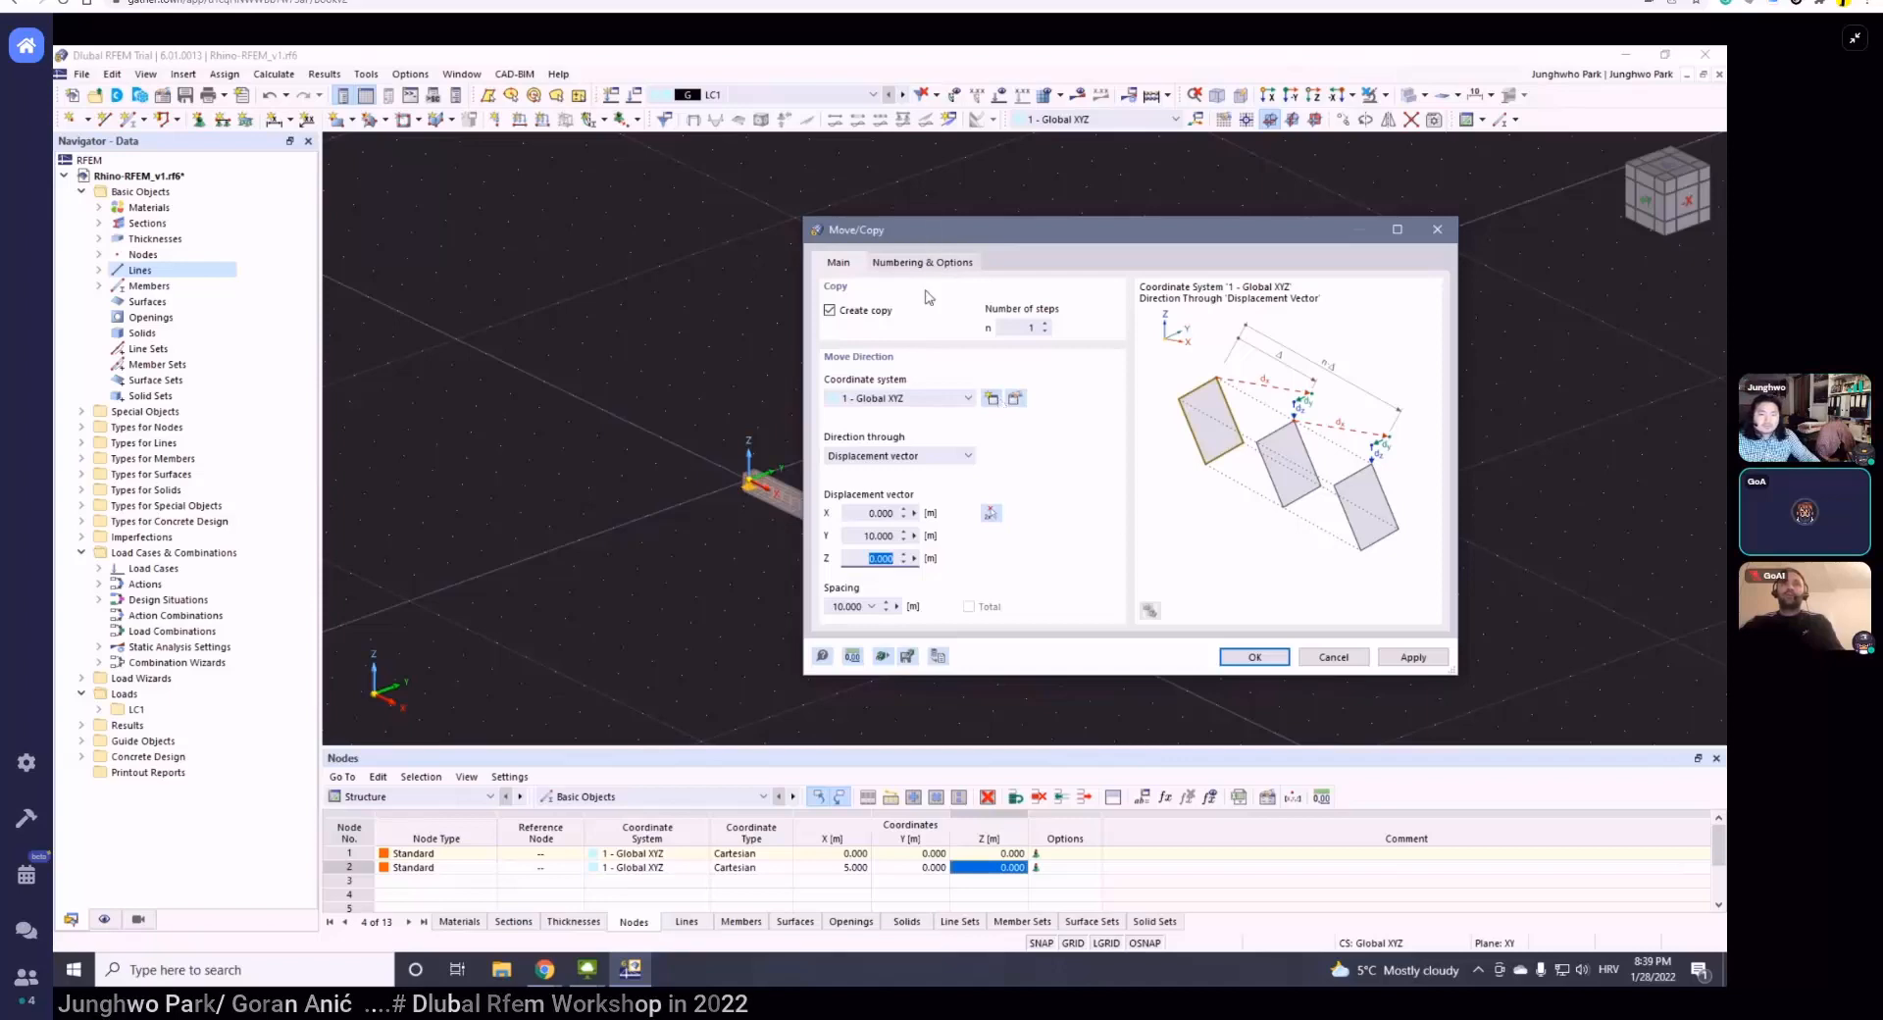
left_click(1252, 656)
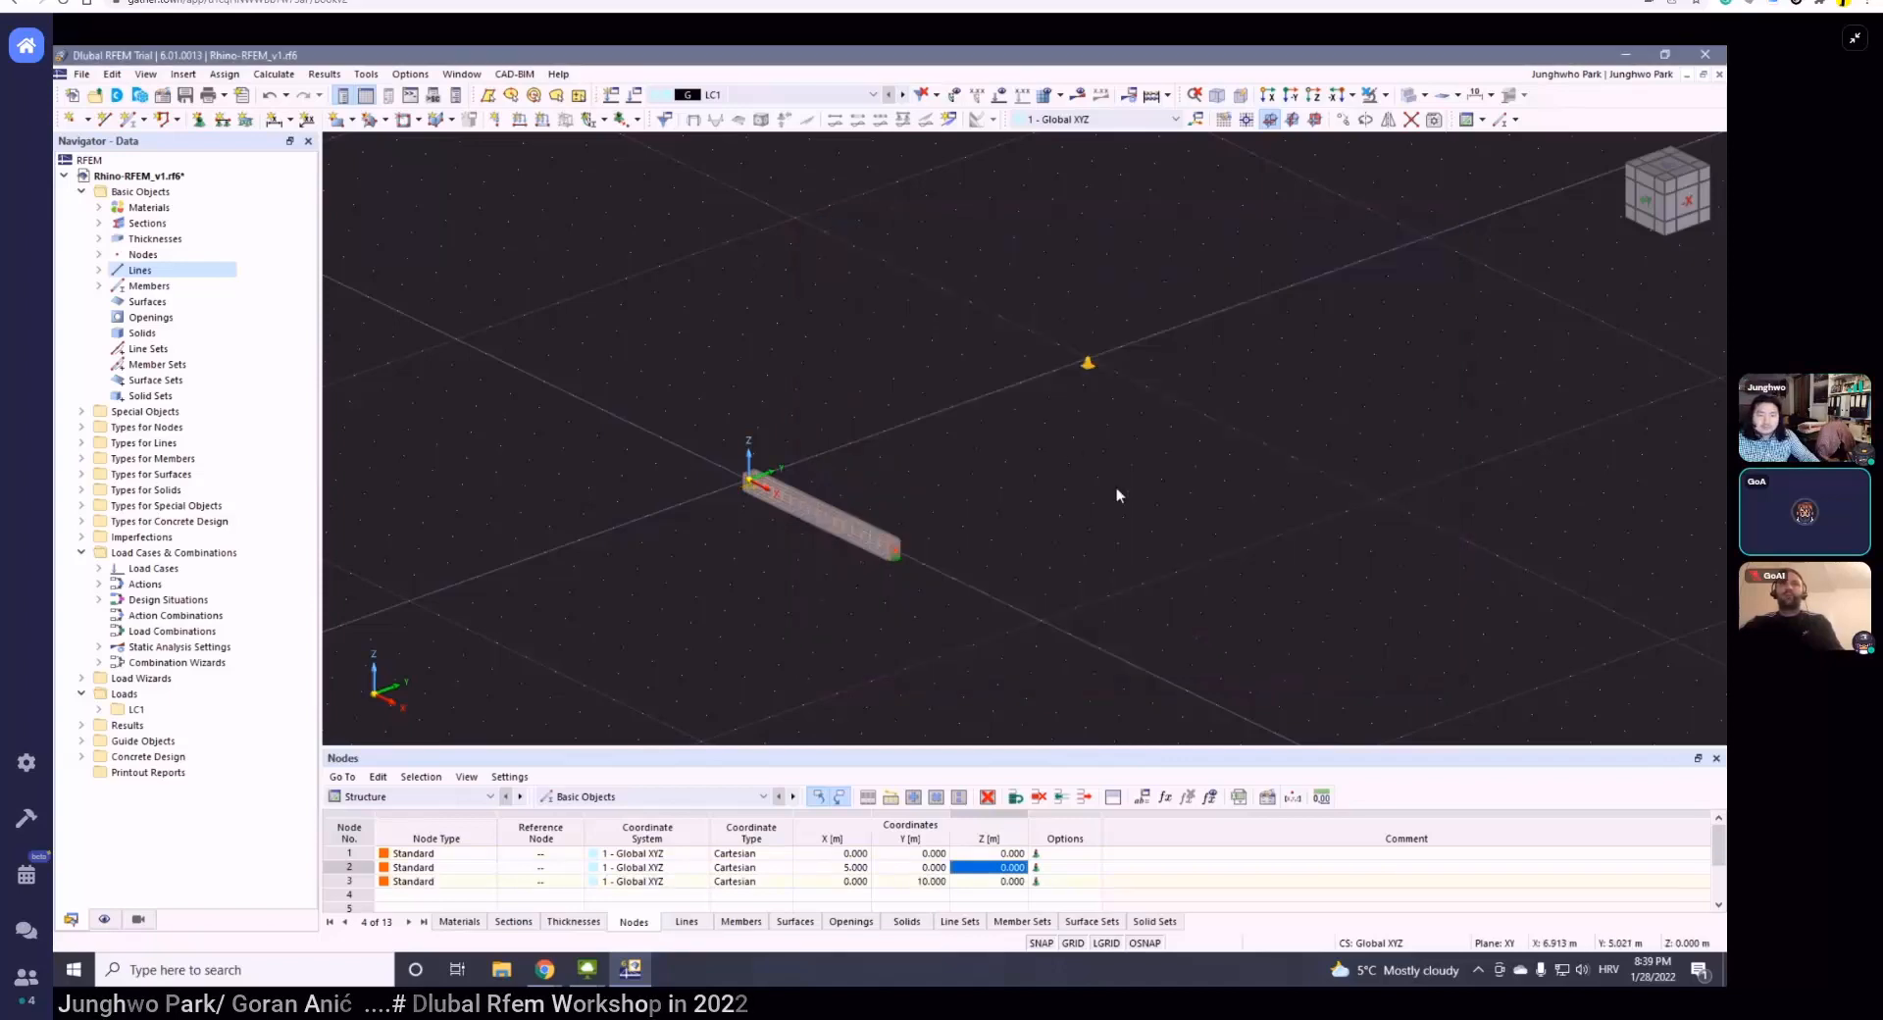
- Change the nodal support of the copied node at Y 10 m to type 2 and confirm the node edit
scroll(1035, 422, "up", 5)
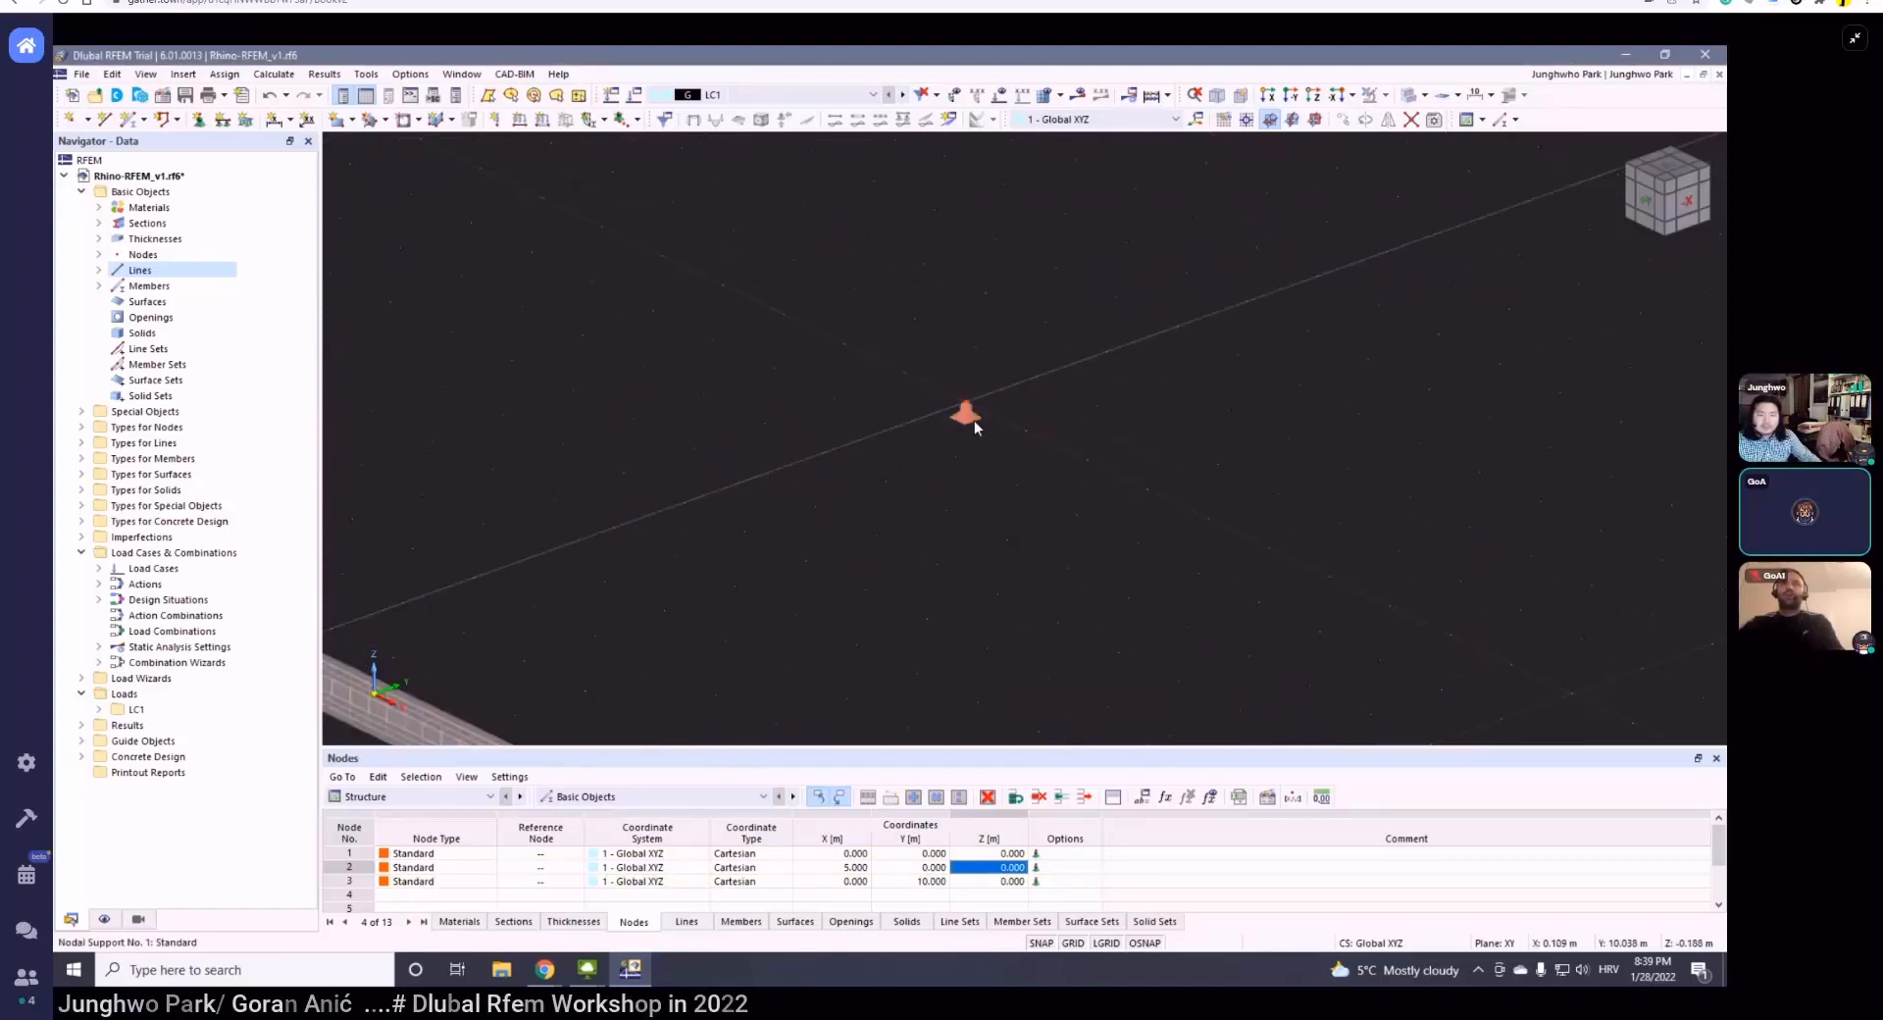
double_click(971, 417)
left_click(468, 295)
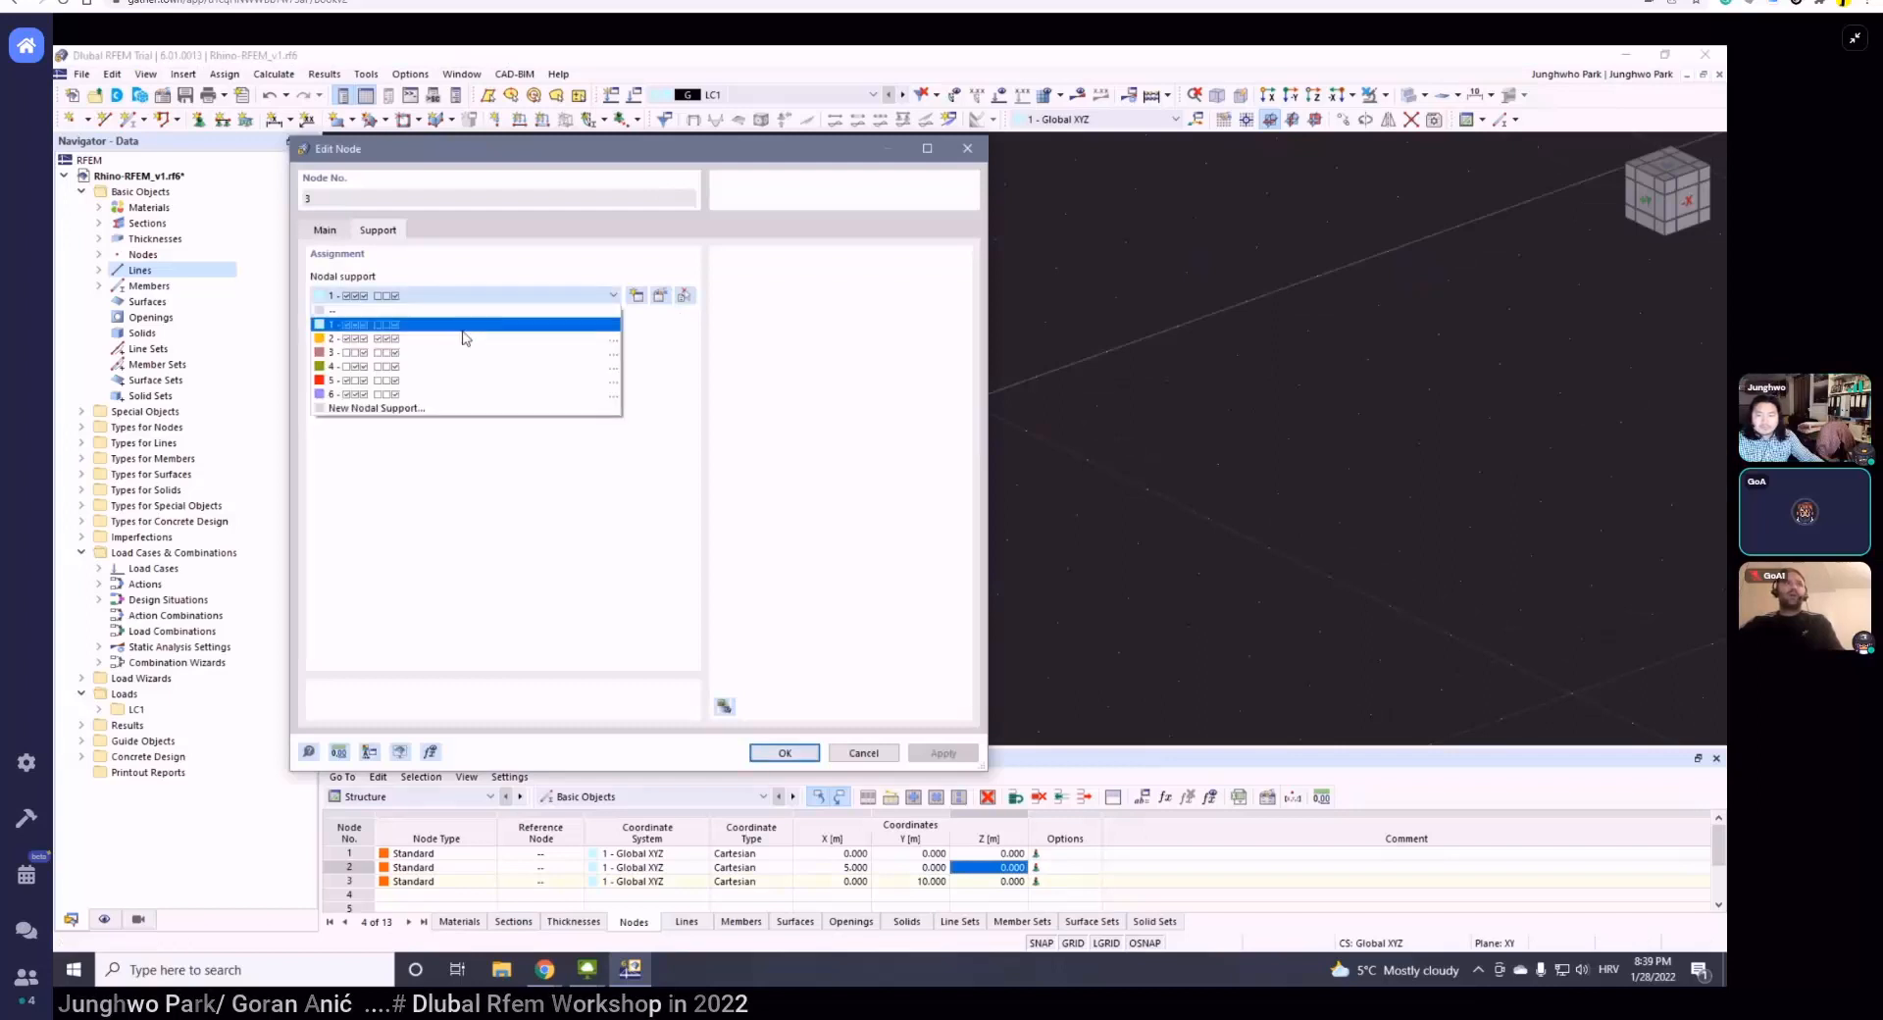
left_click(460, 339)
left_click(783, 752)
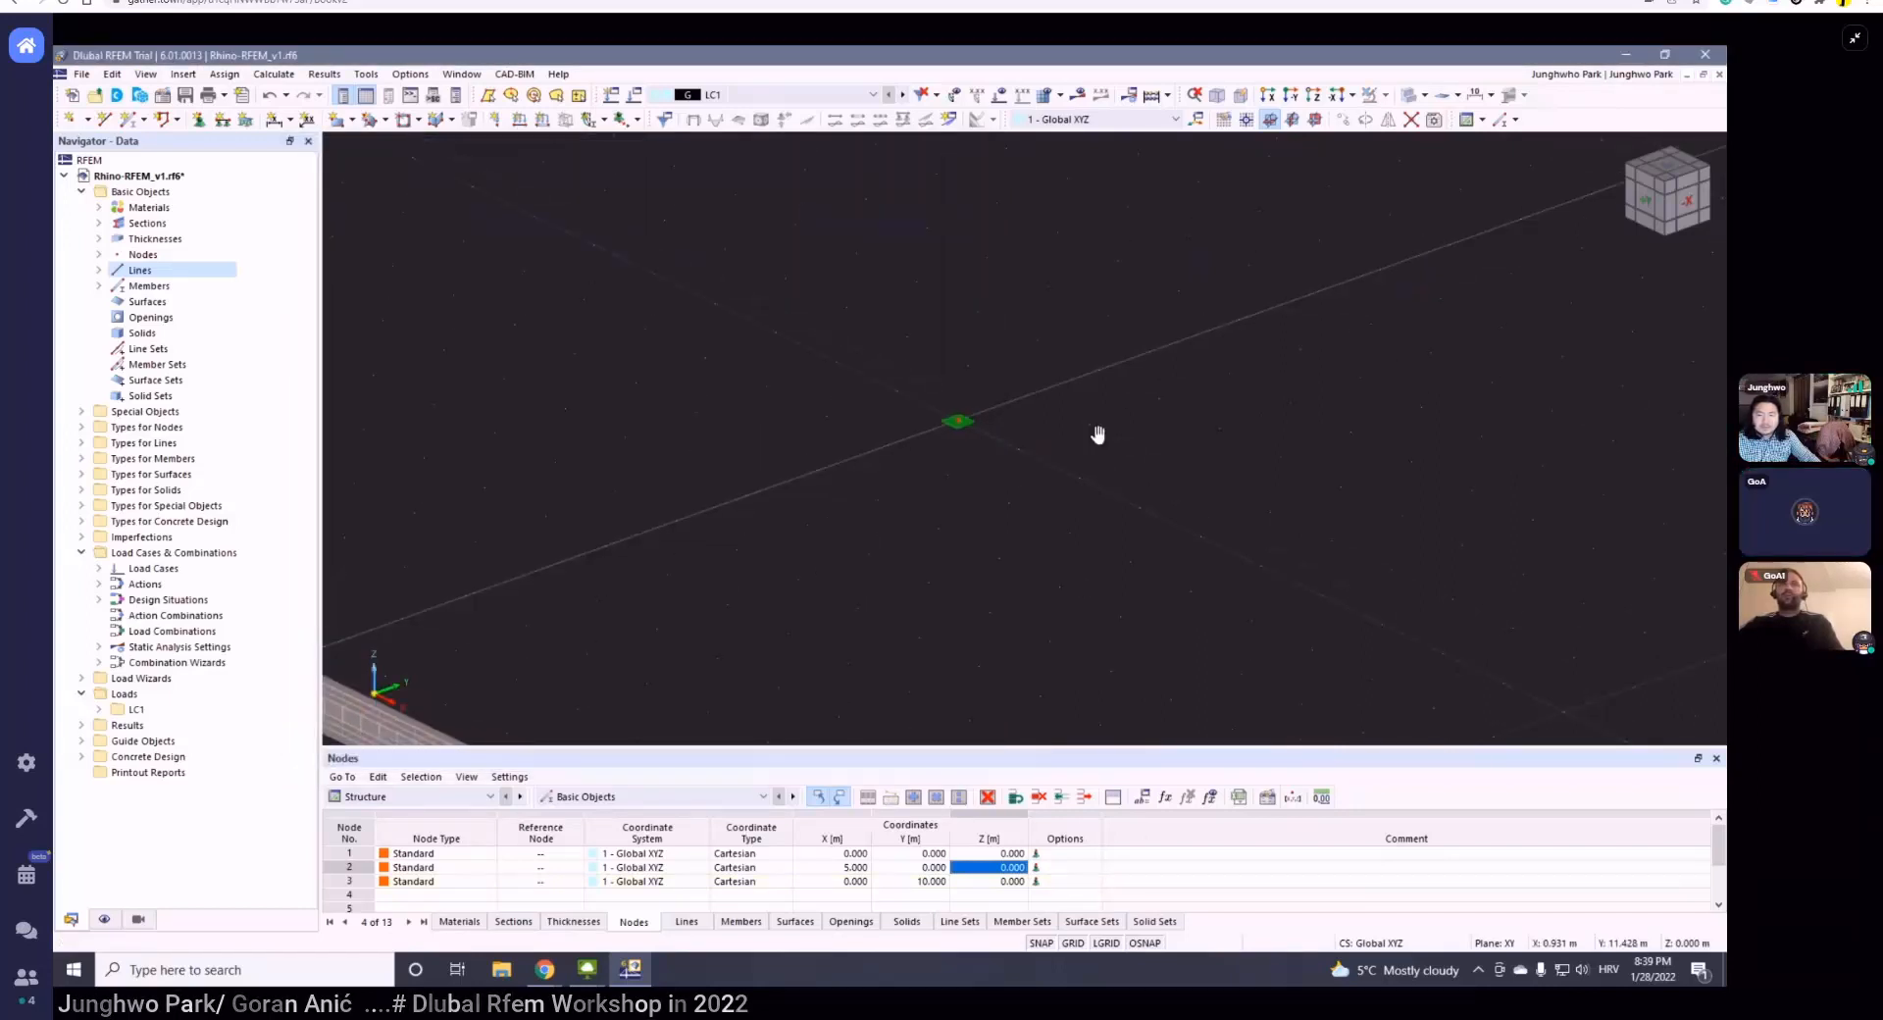
- Set up a one-step copy of the supported node at Y 10 m with displacement Y 0 and Z 5 m
middle_click_drag(1025, 497, 1001, 514)
left_click_drag(804, 433, 1074, 480)
middle_click_drag(1074, 480, 1049, 525)
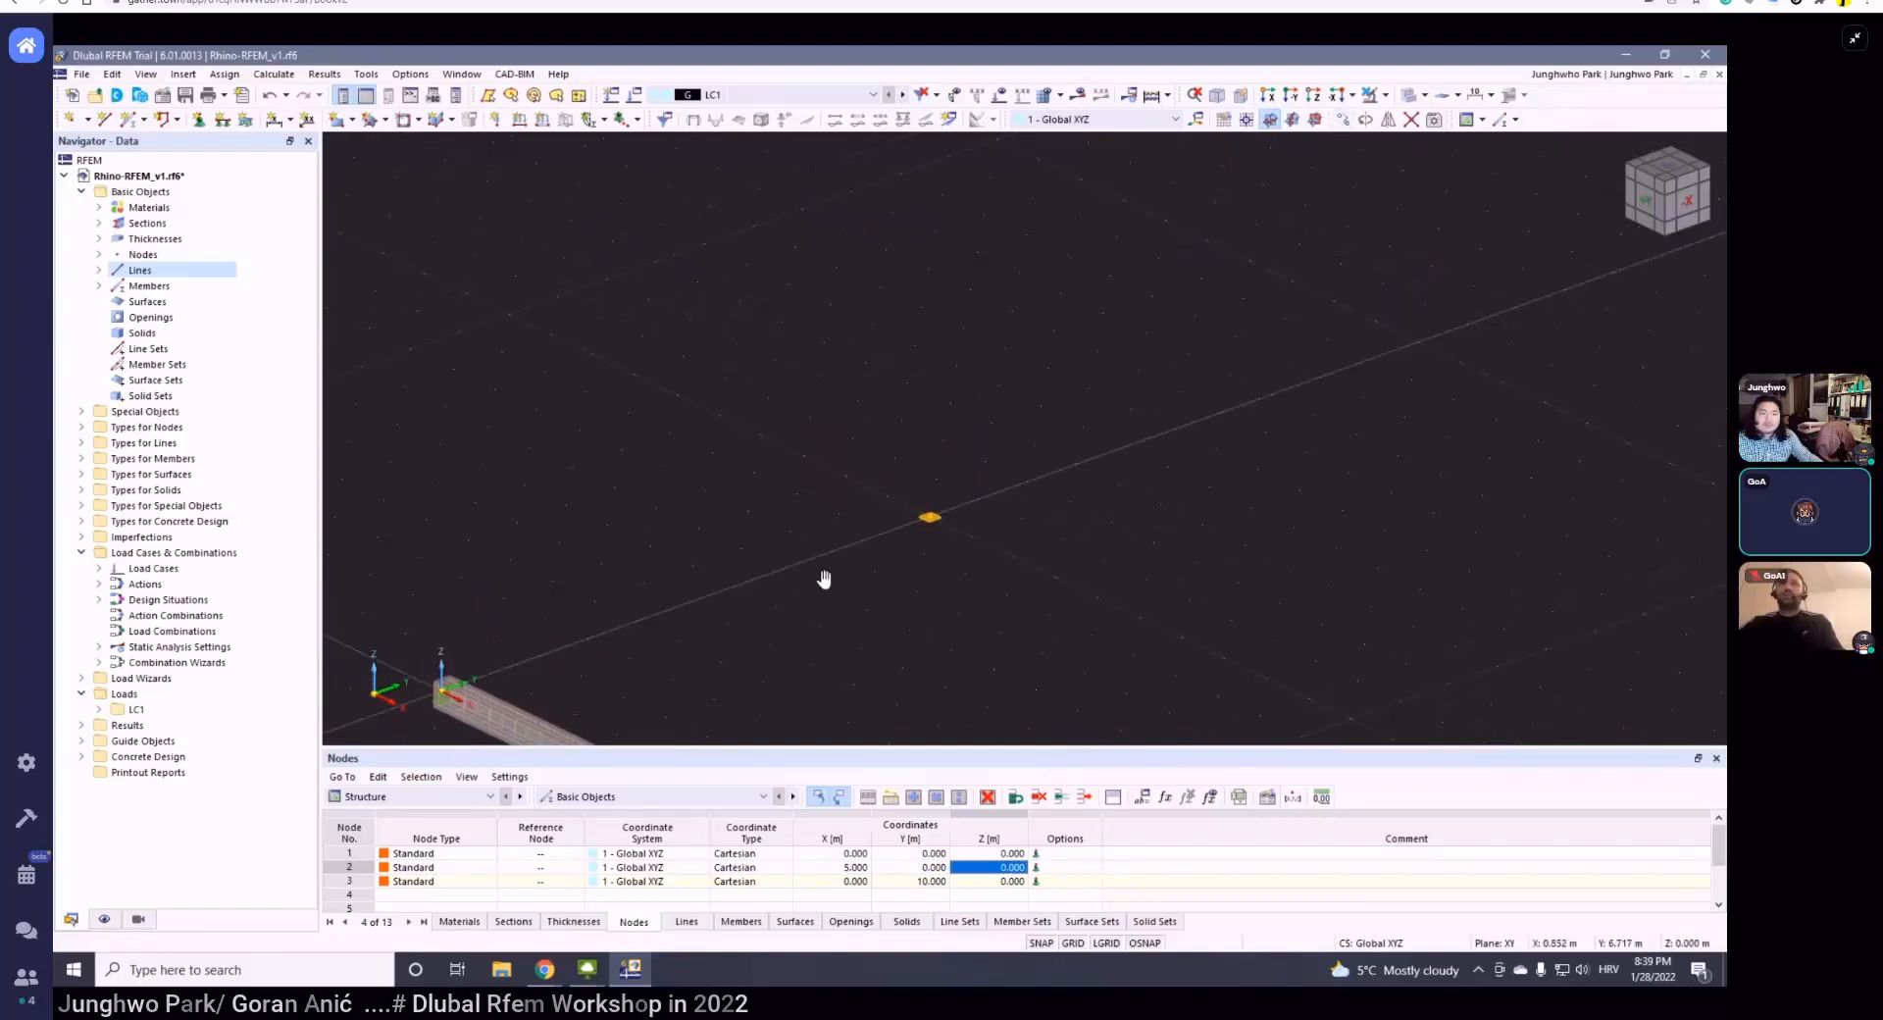
scroll(844, 581, "up", 3)
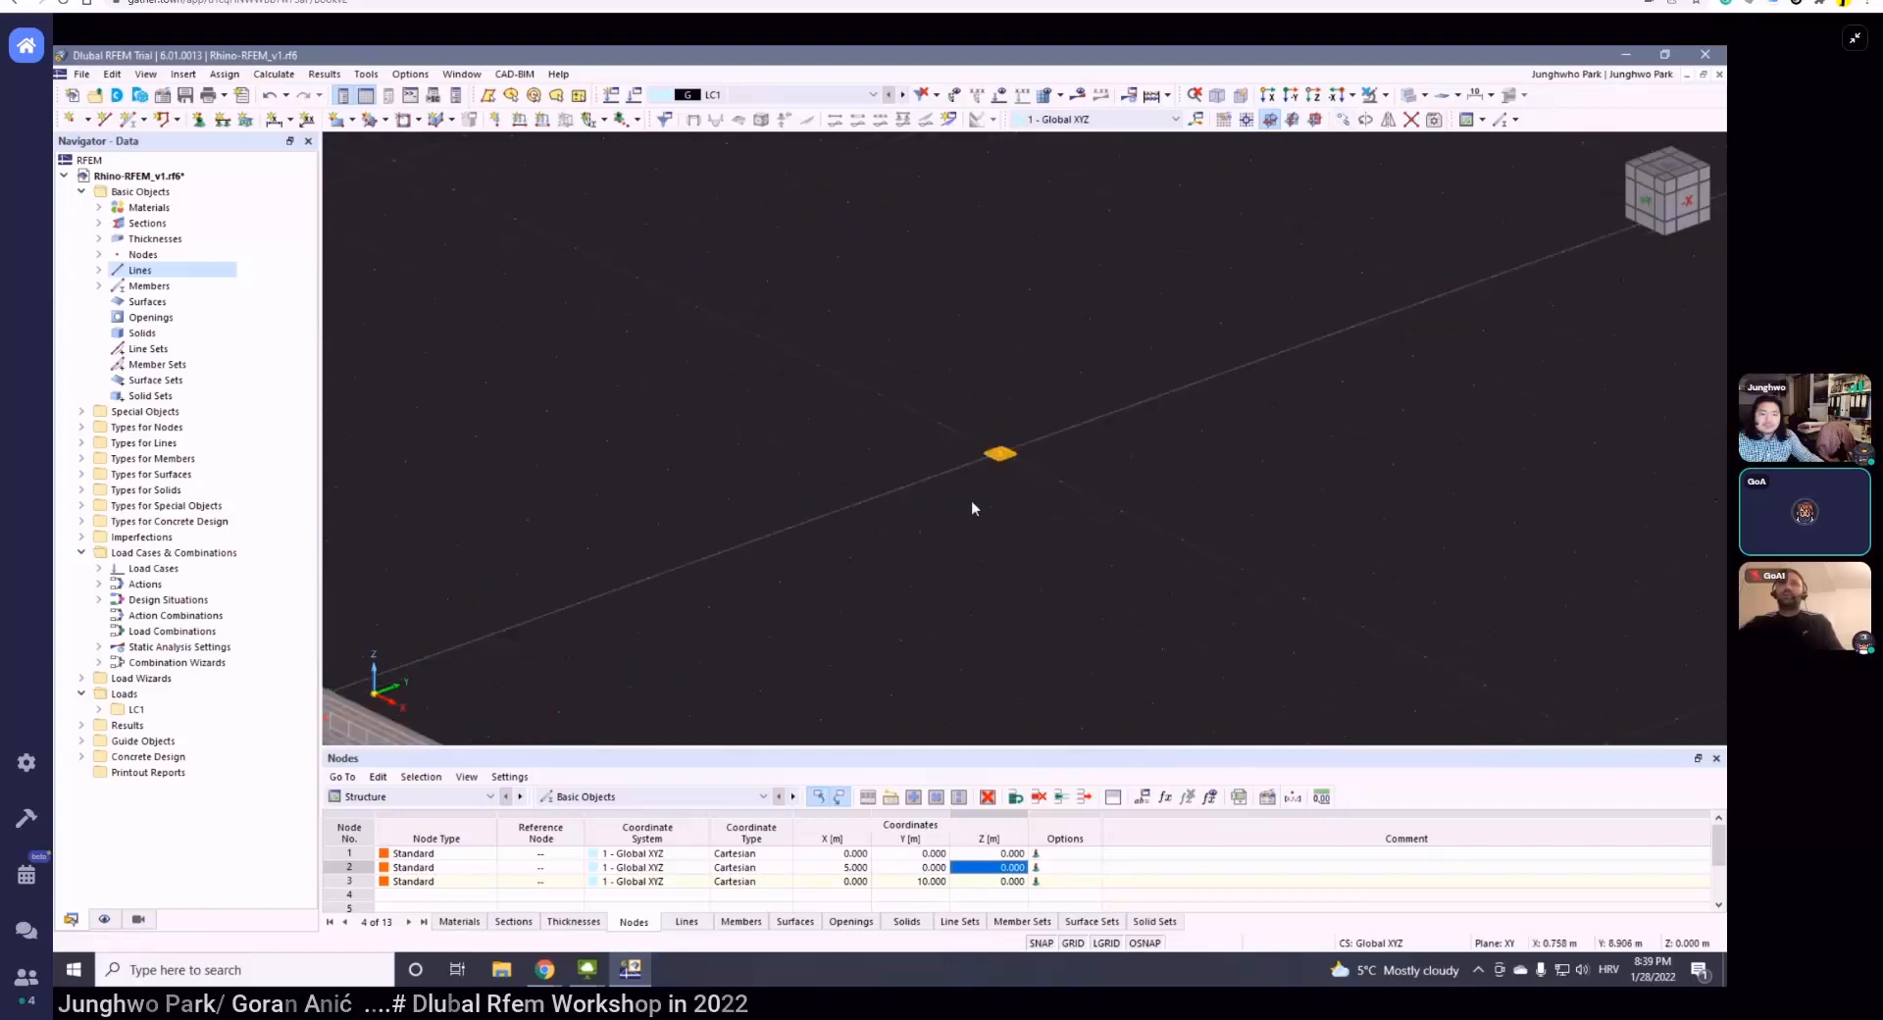
left_click(1342, 120)
left_click(765, 308)
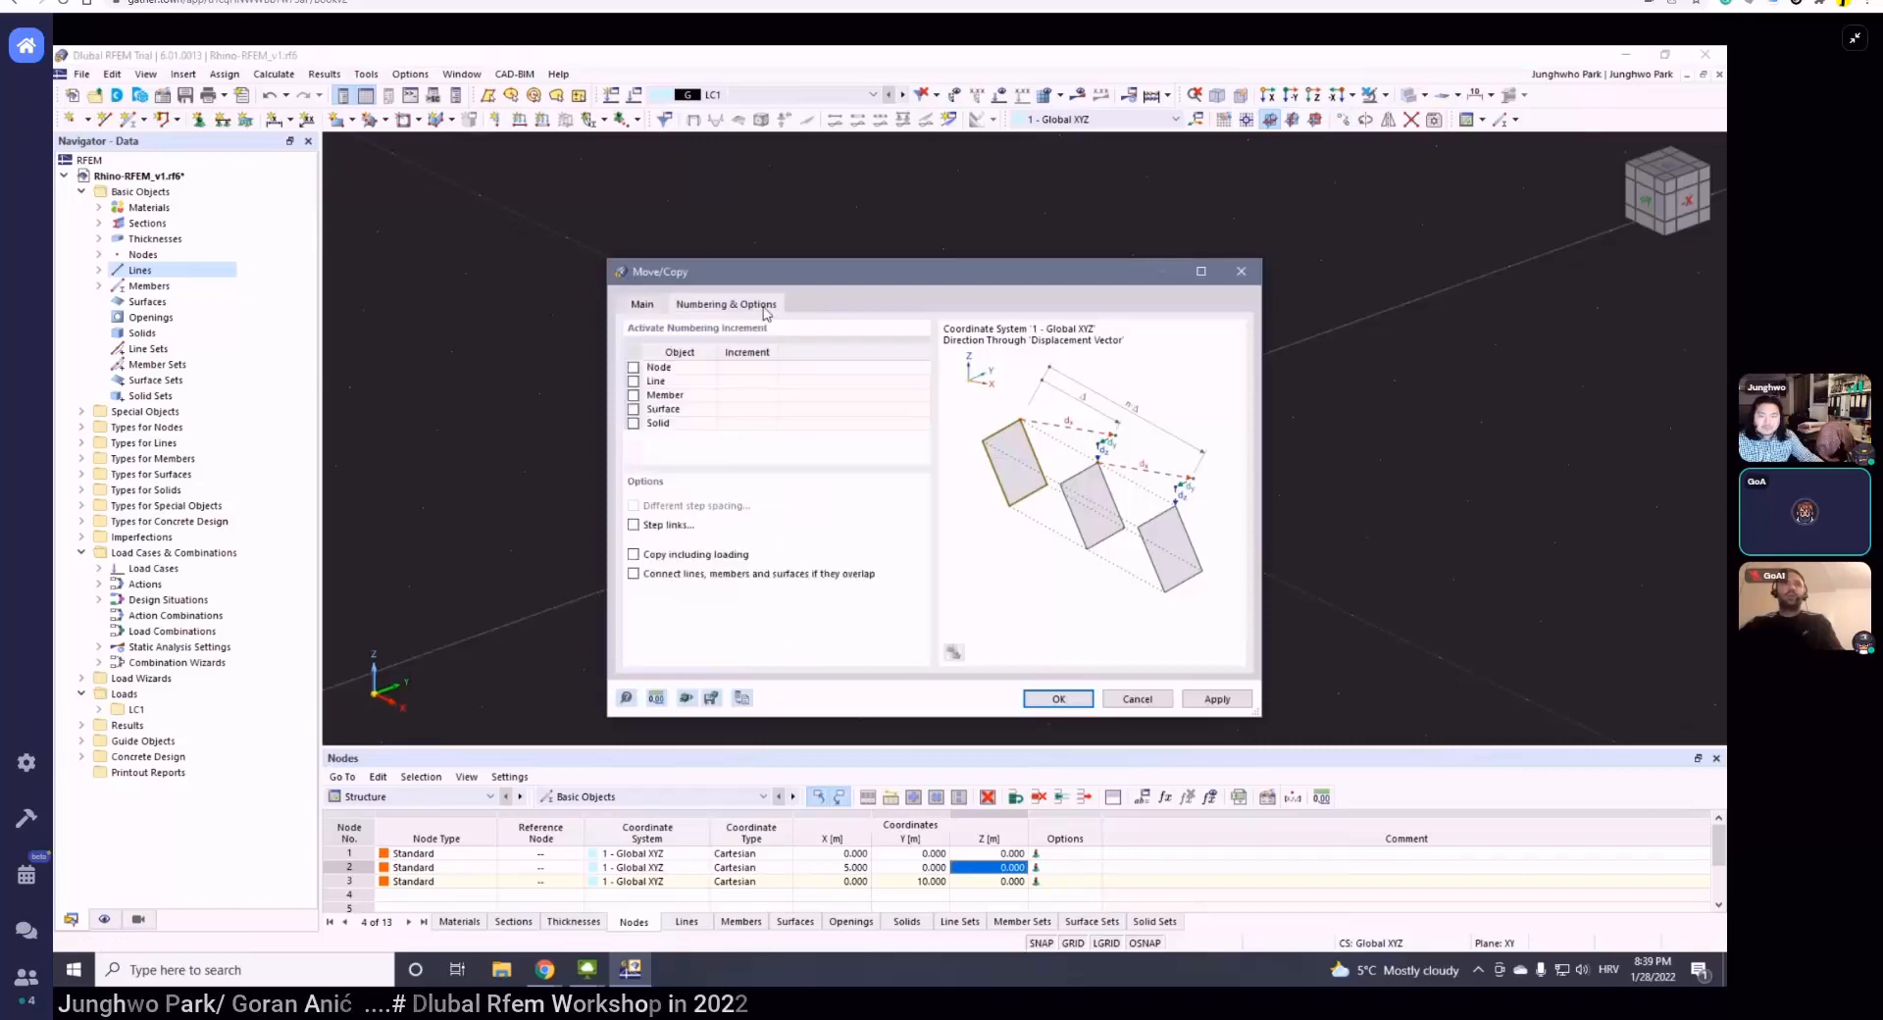
left_click(645, 306)
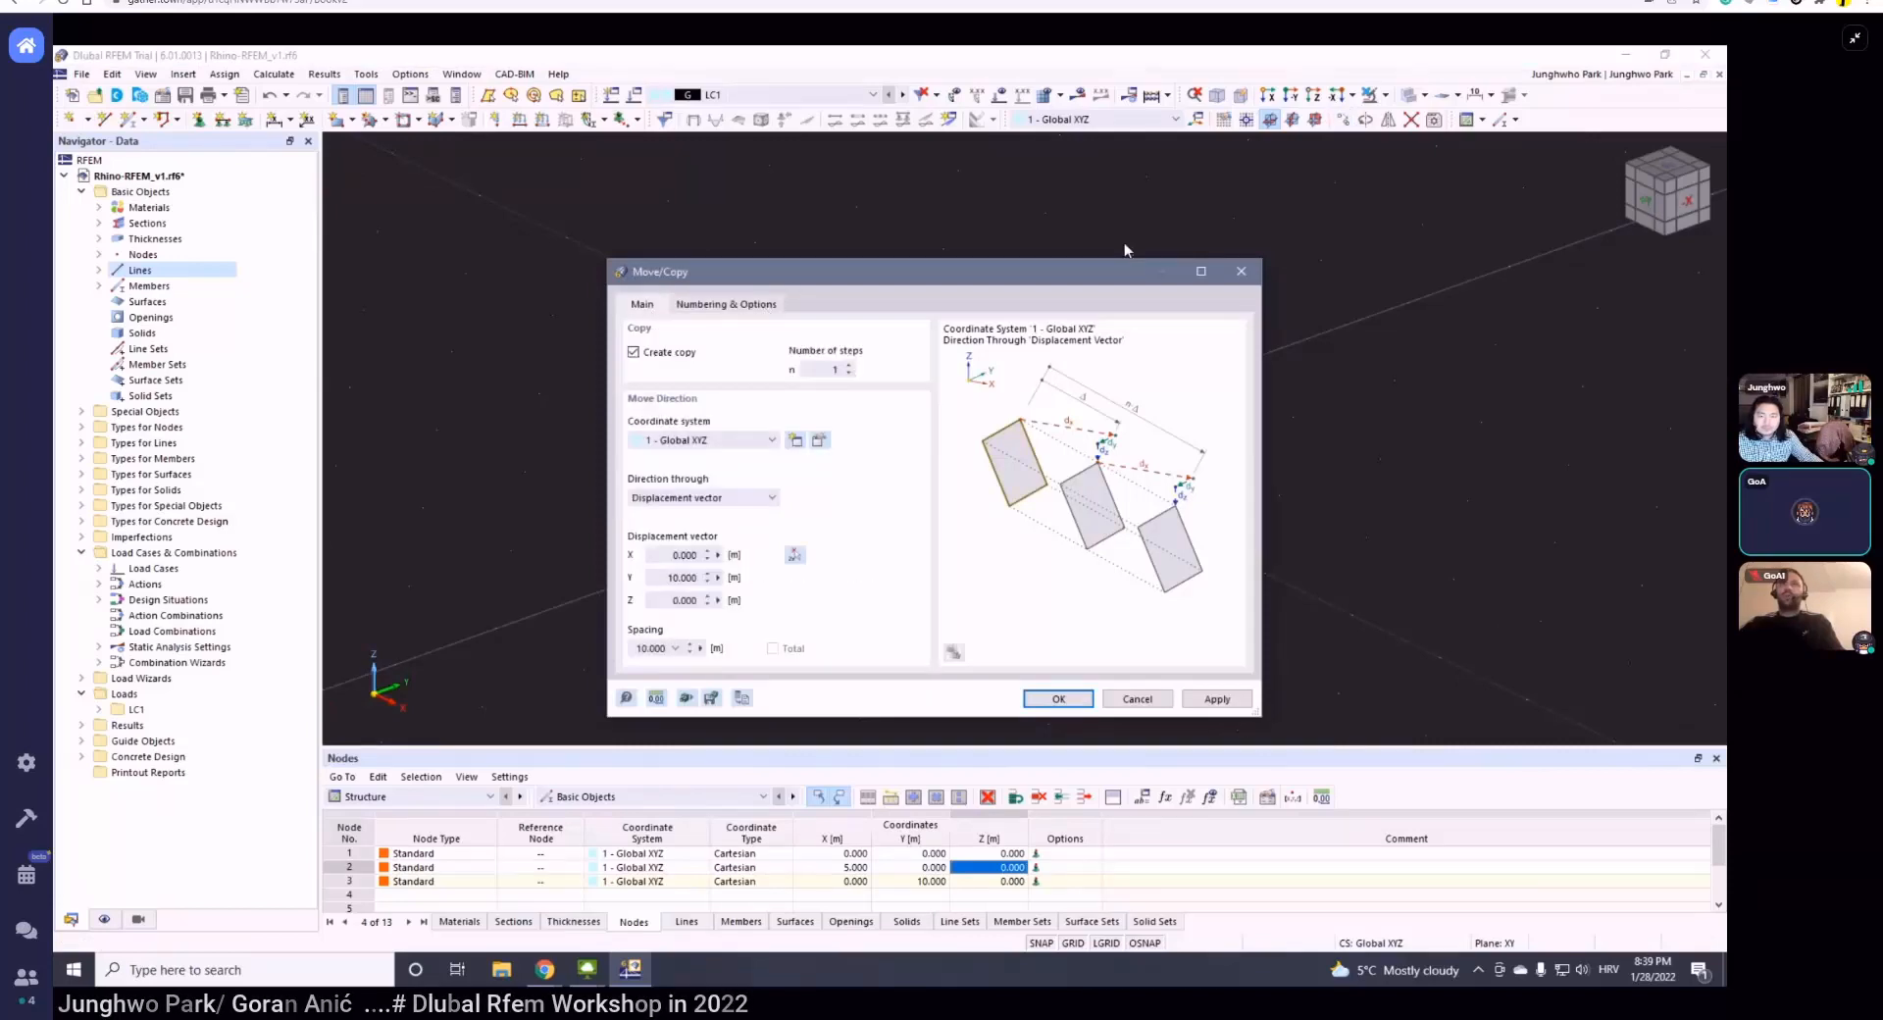
left_click_drag(1087, 279, 1587, 367)
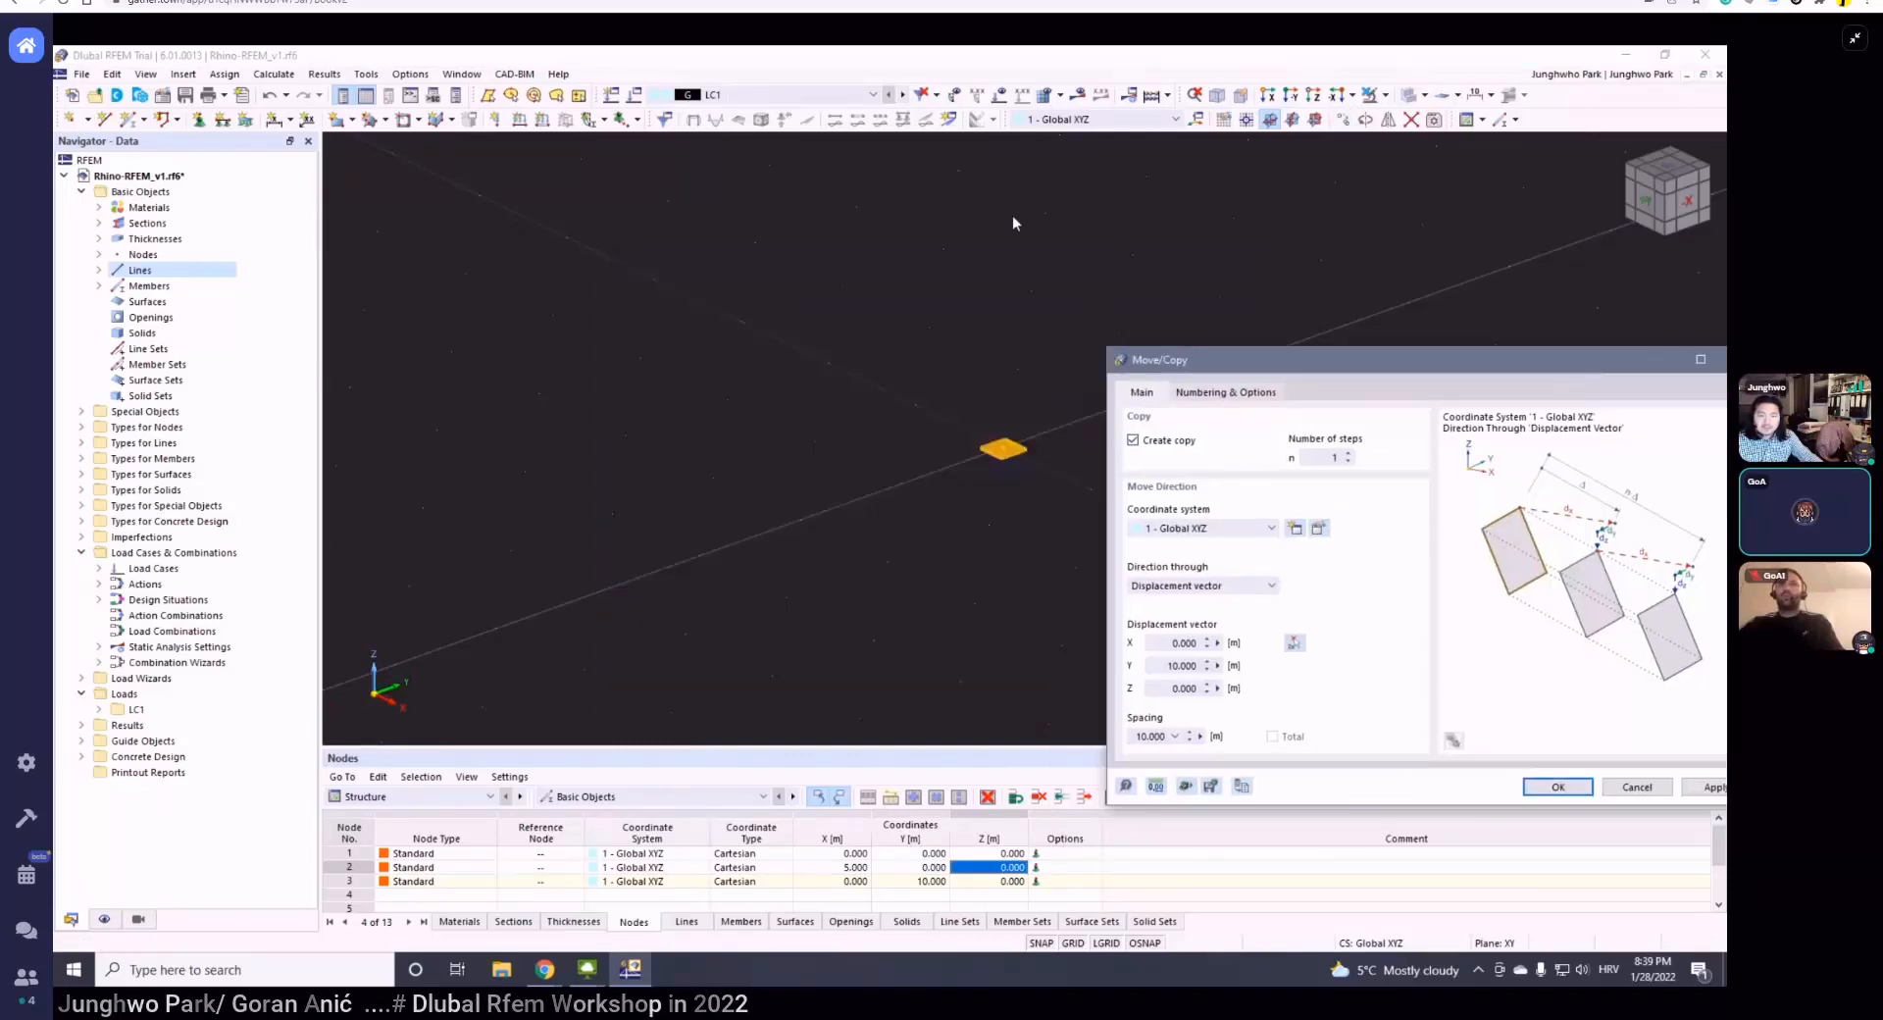
left_click(1181, 666)
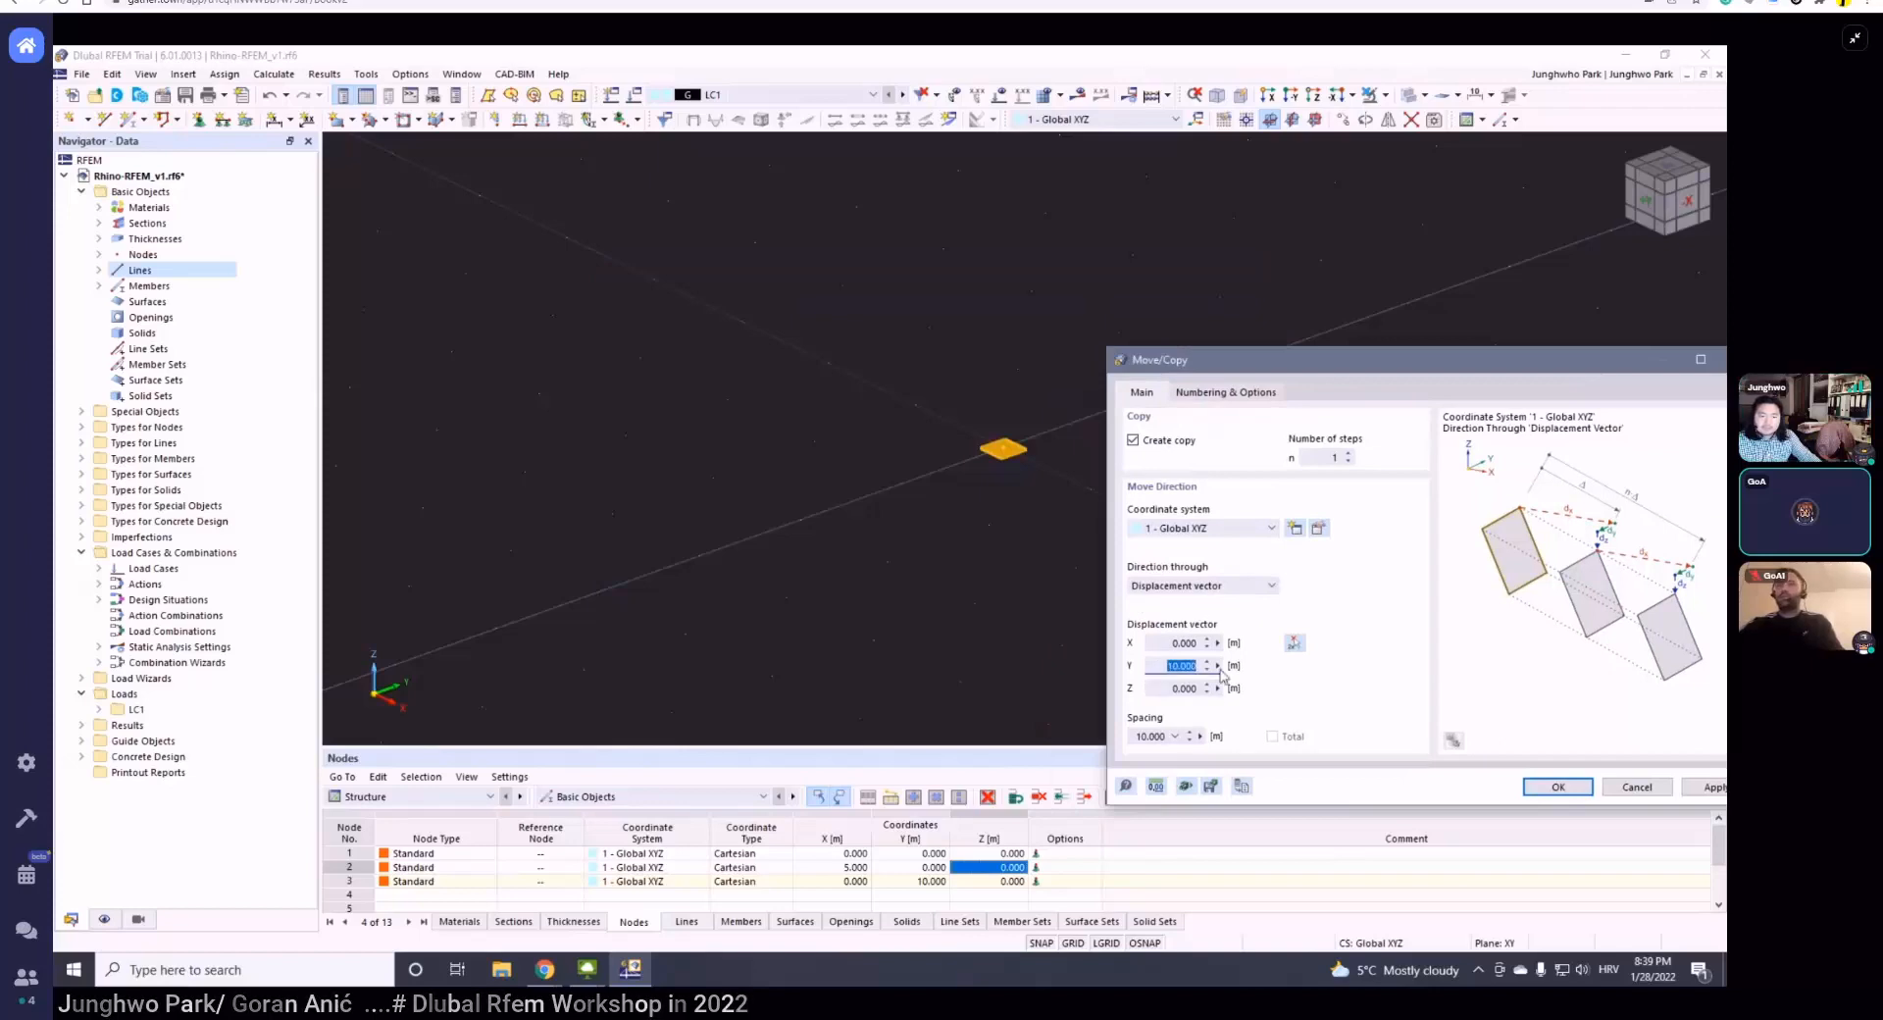
type("0")
key("Tab")
type("5")
key("Tab")
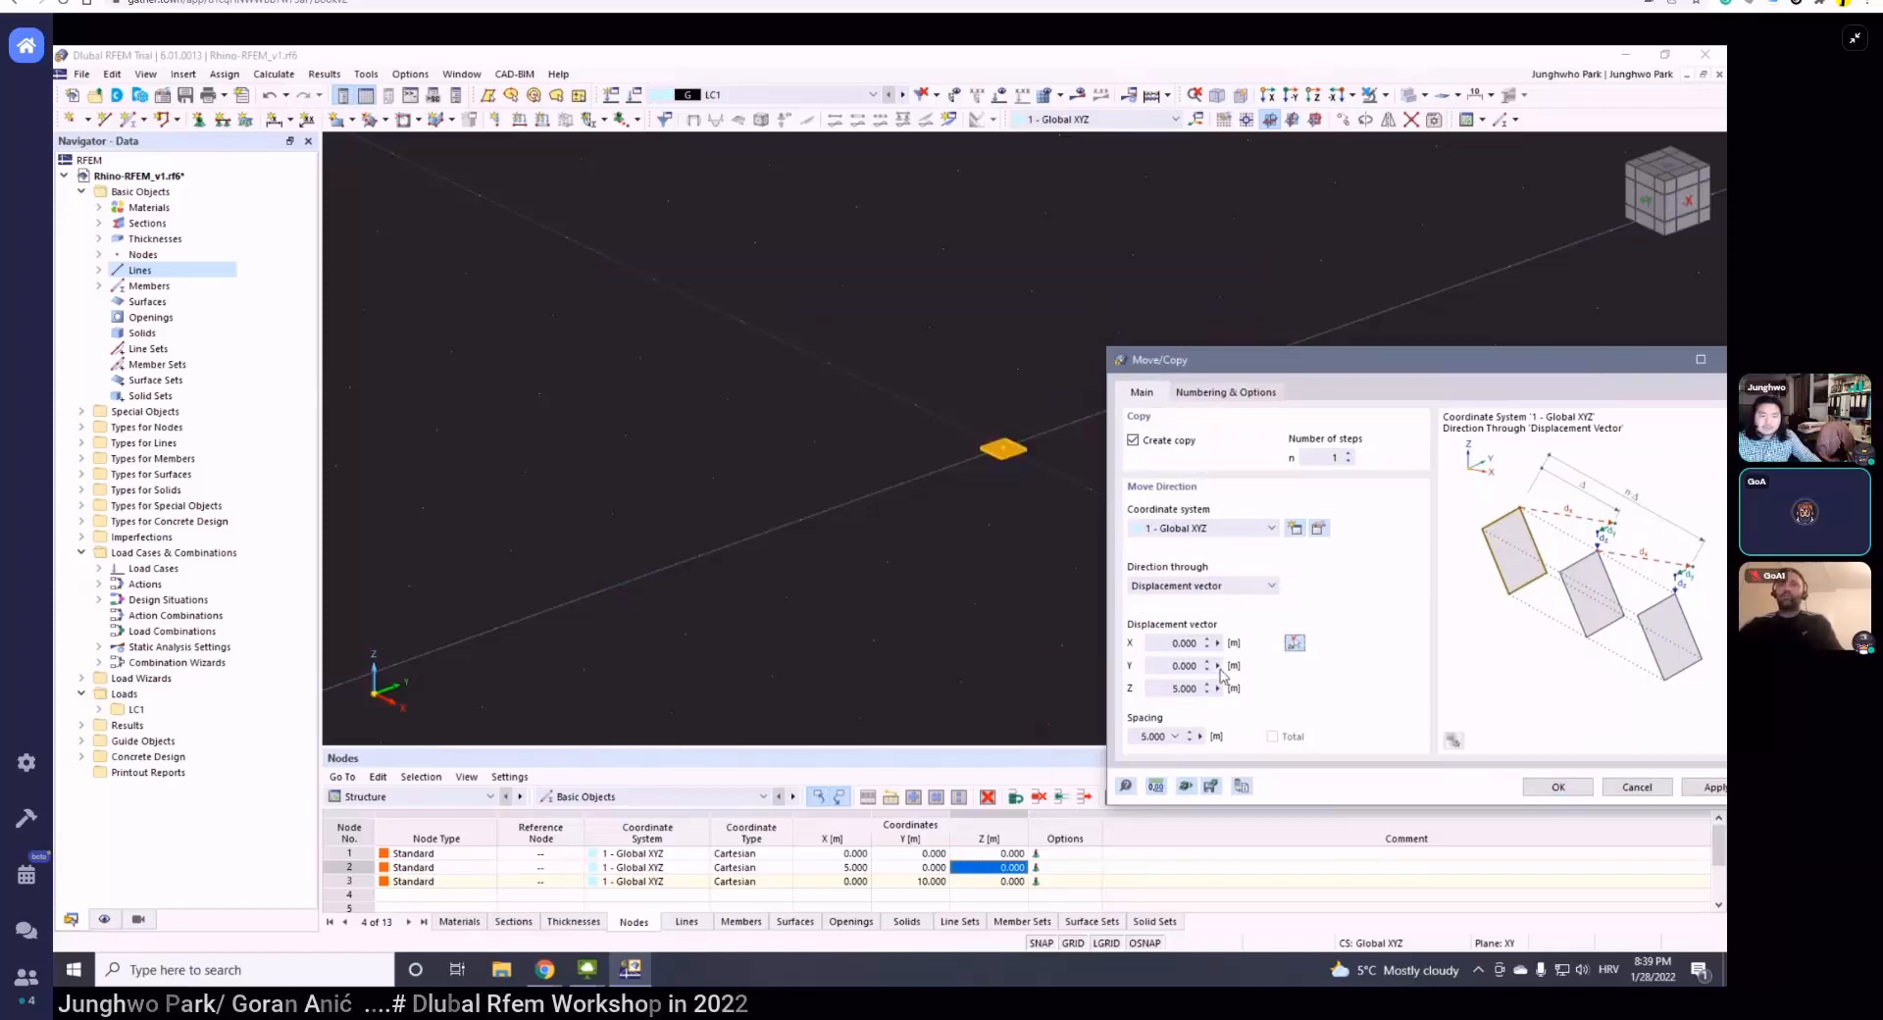
- Activate a member numbering increment of 1 and step links that link nodes with a member for the copy
left_click_drag(1273, 363, 301, 164)
left_click(301, 196)
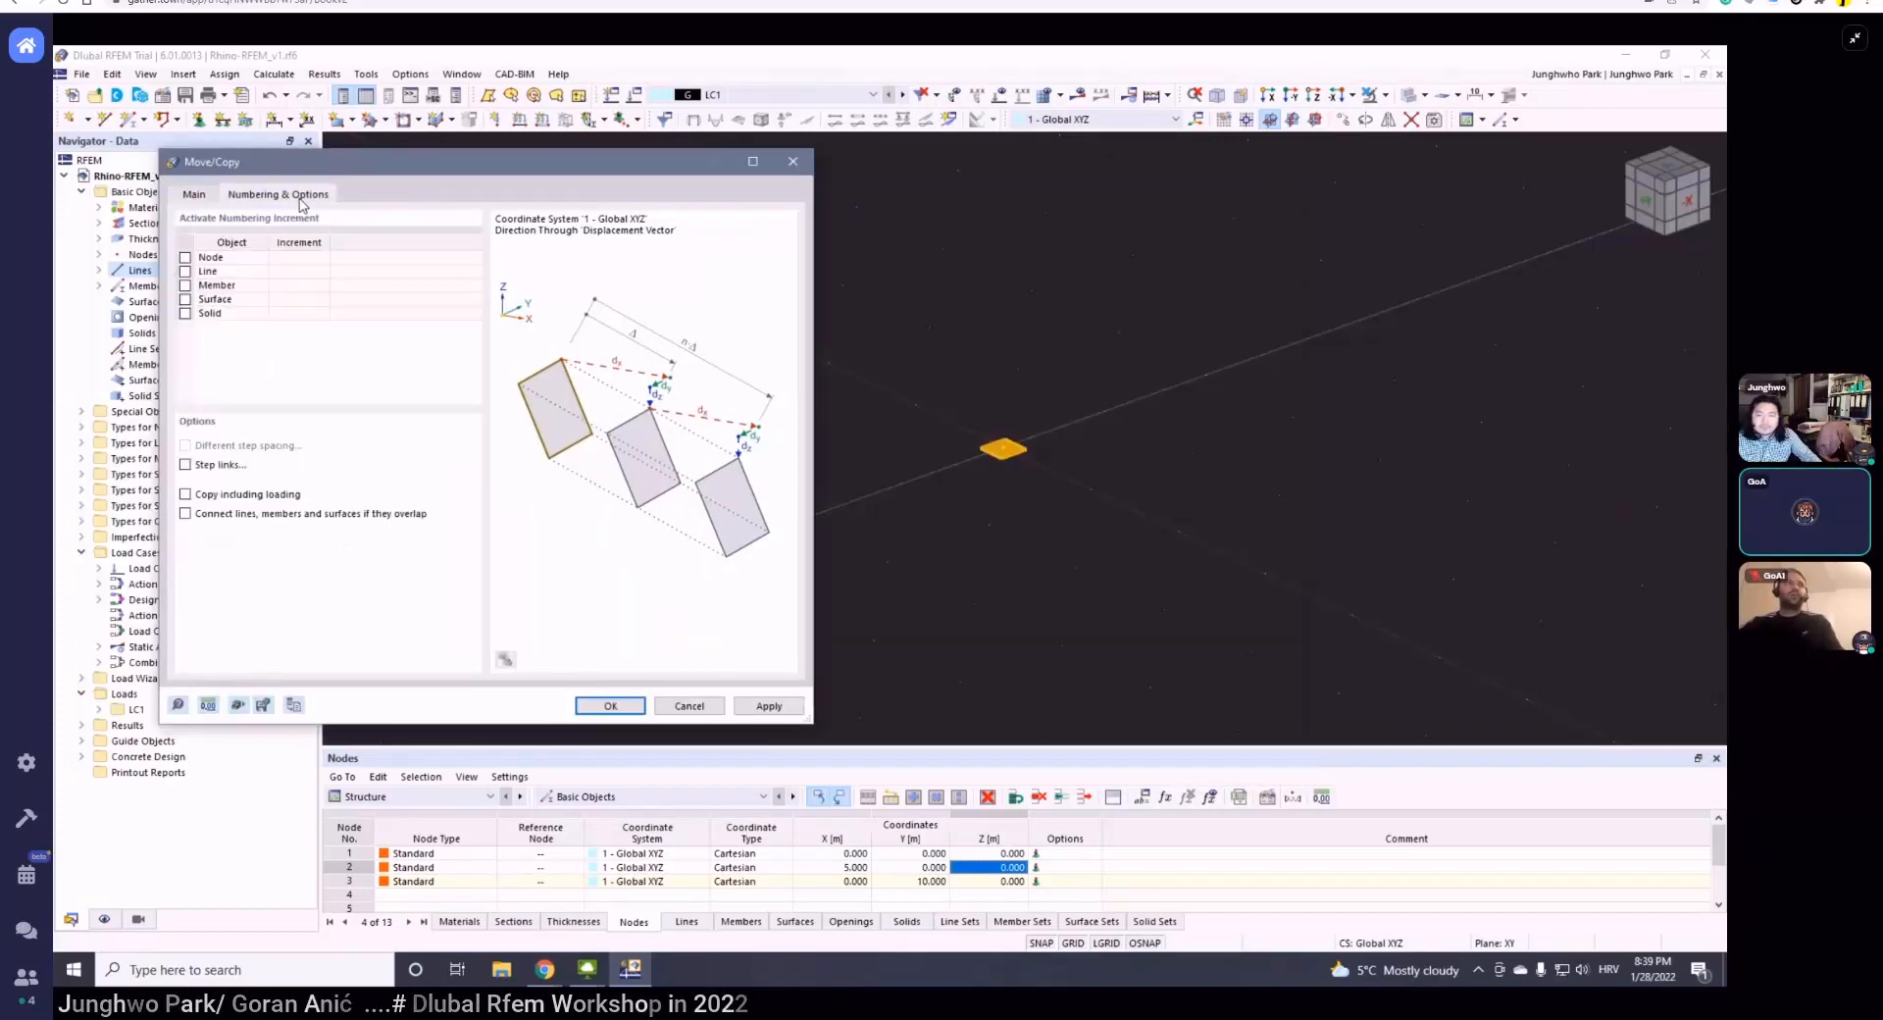
left_click(186, 285)
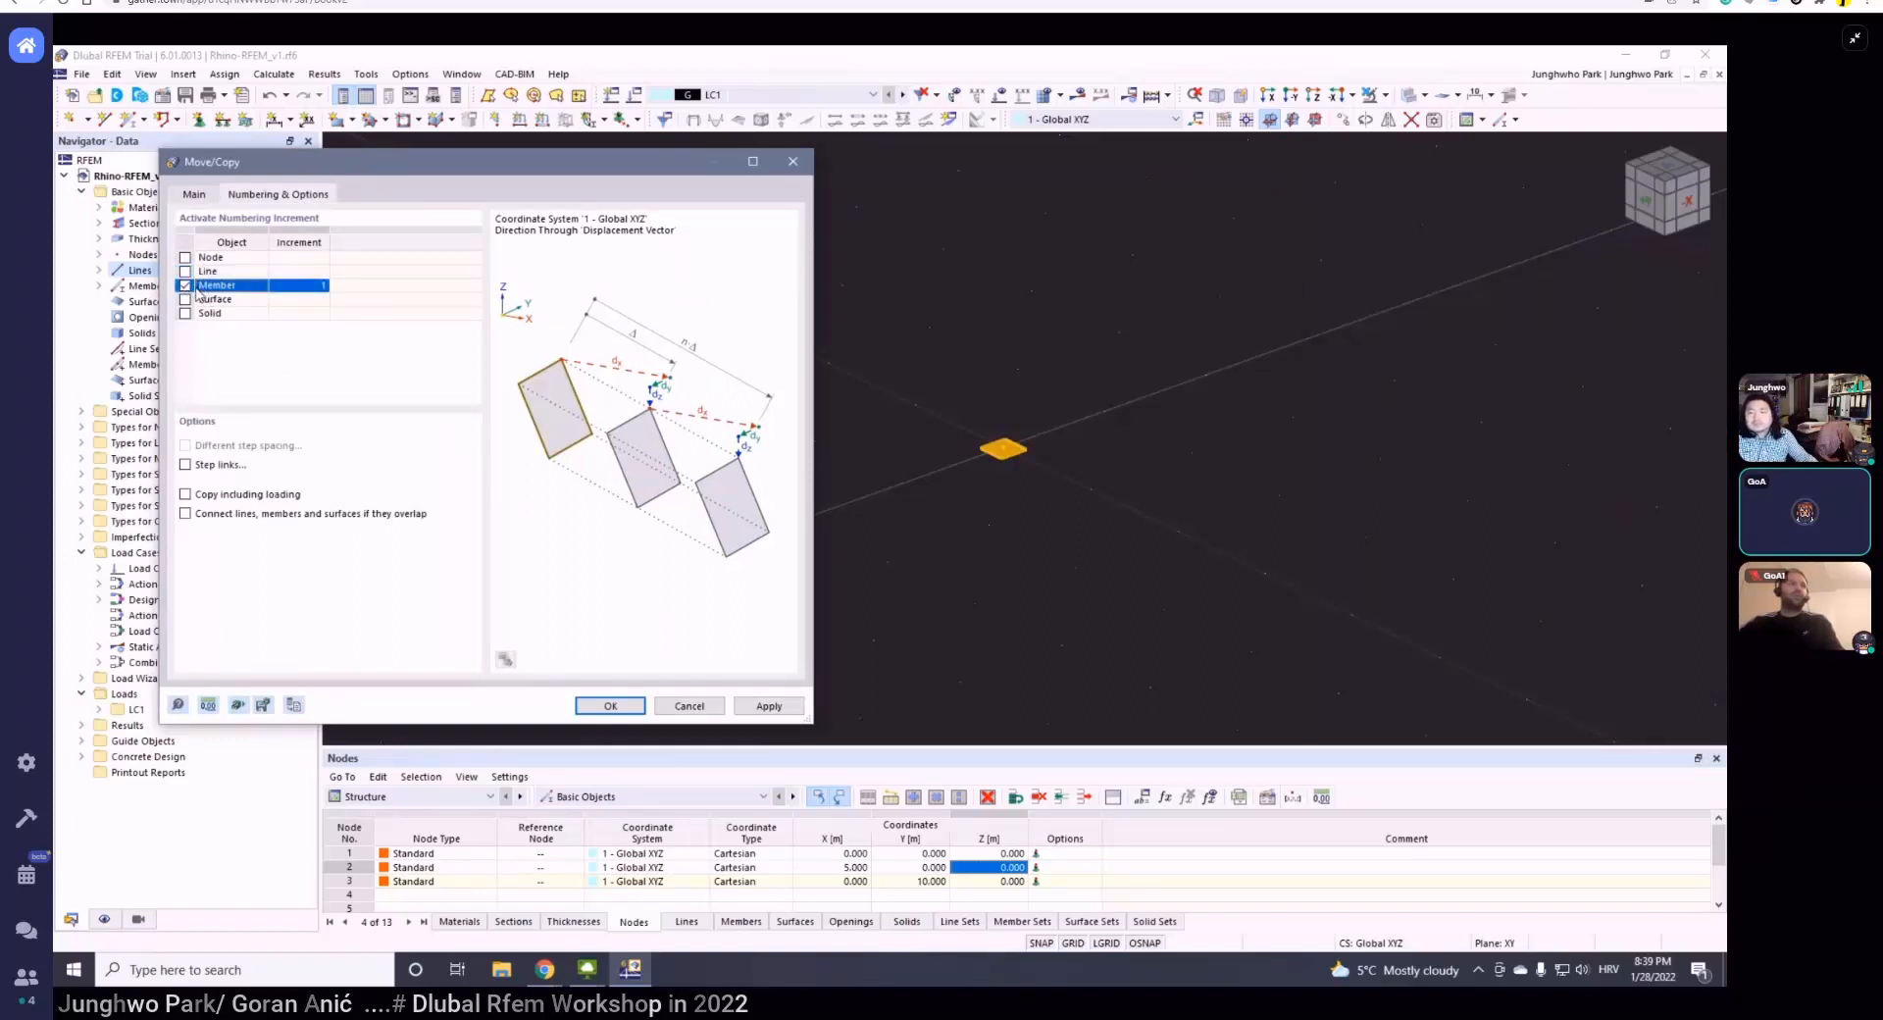
left_click(186, 466)
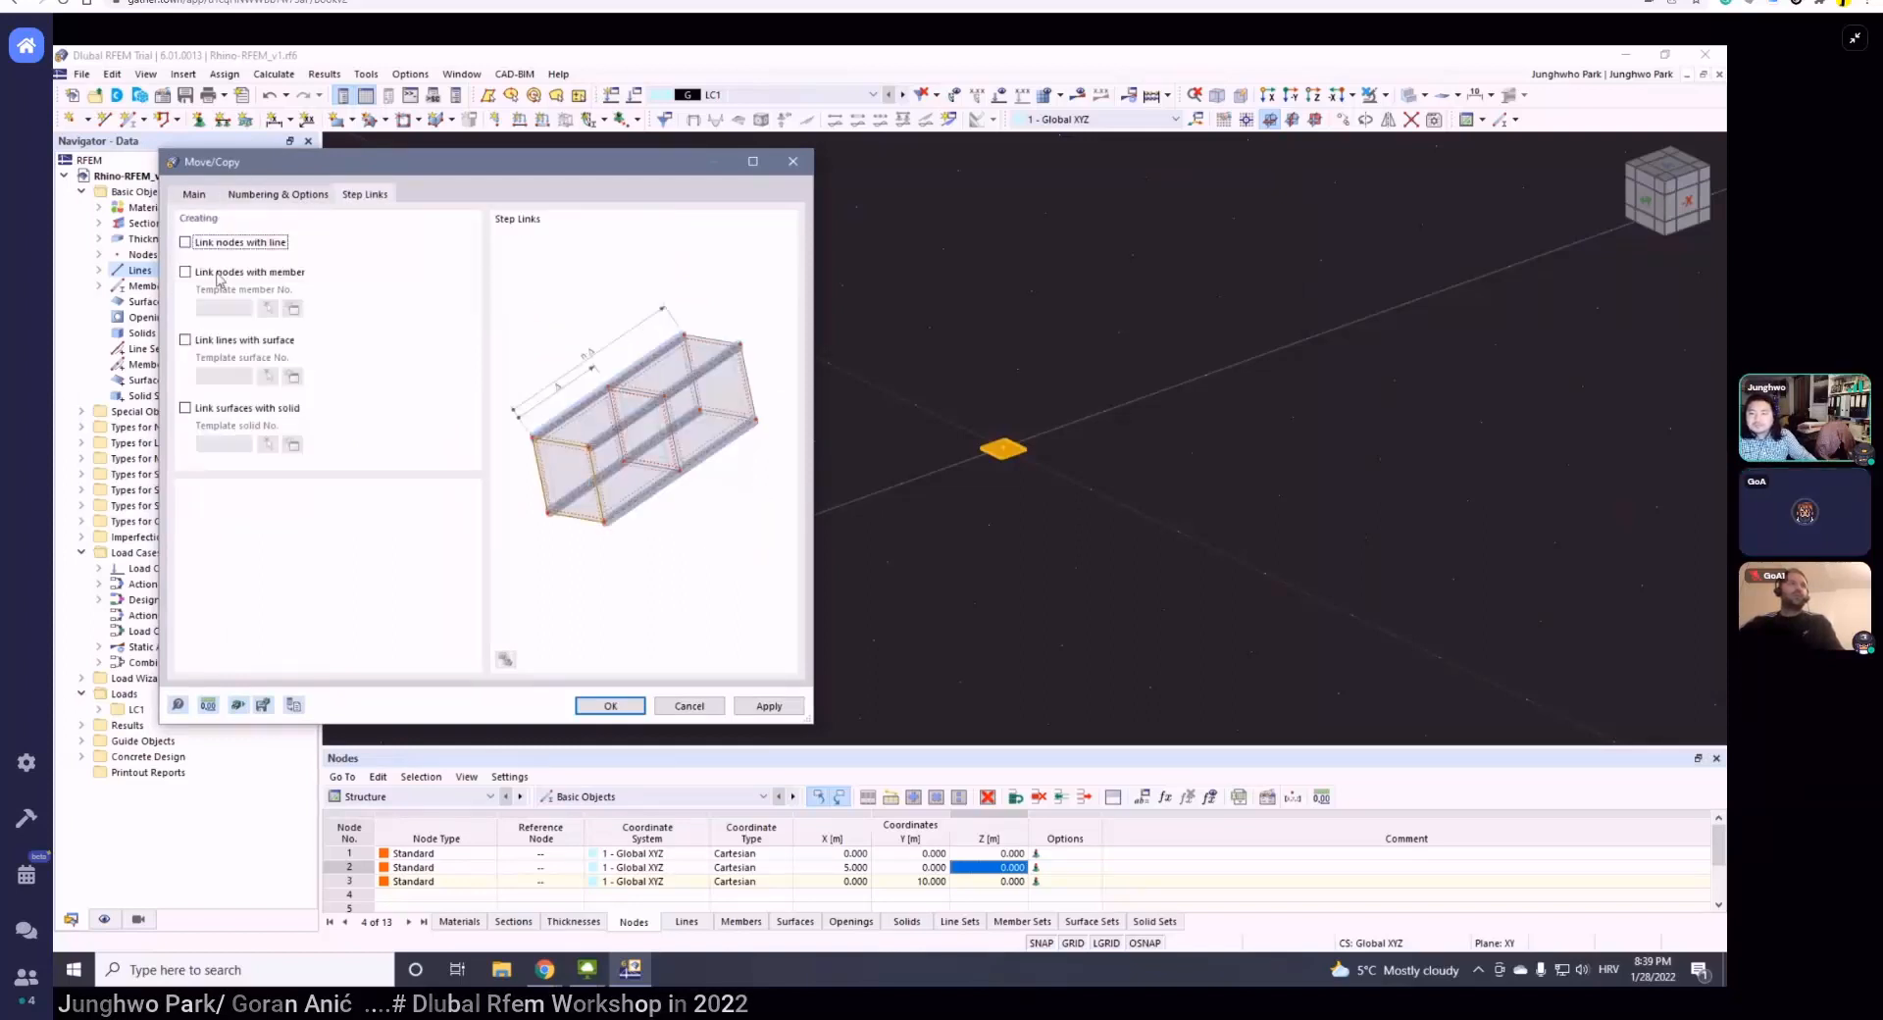
left_click(226, 245)
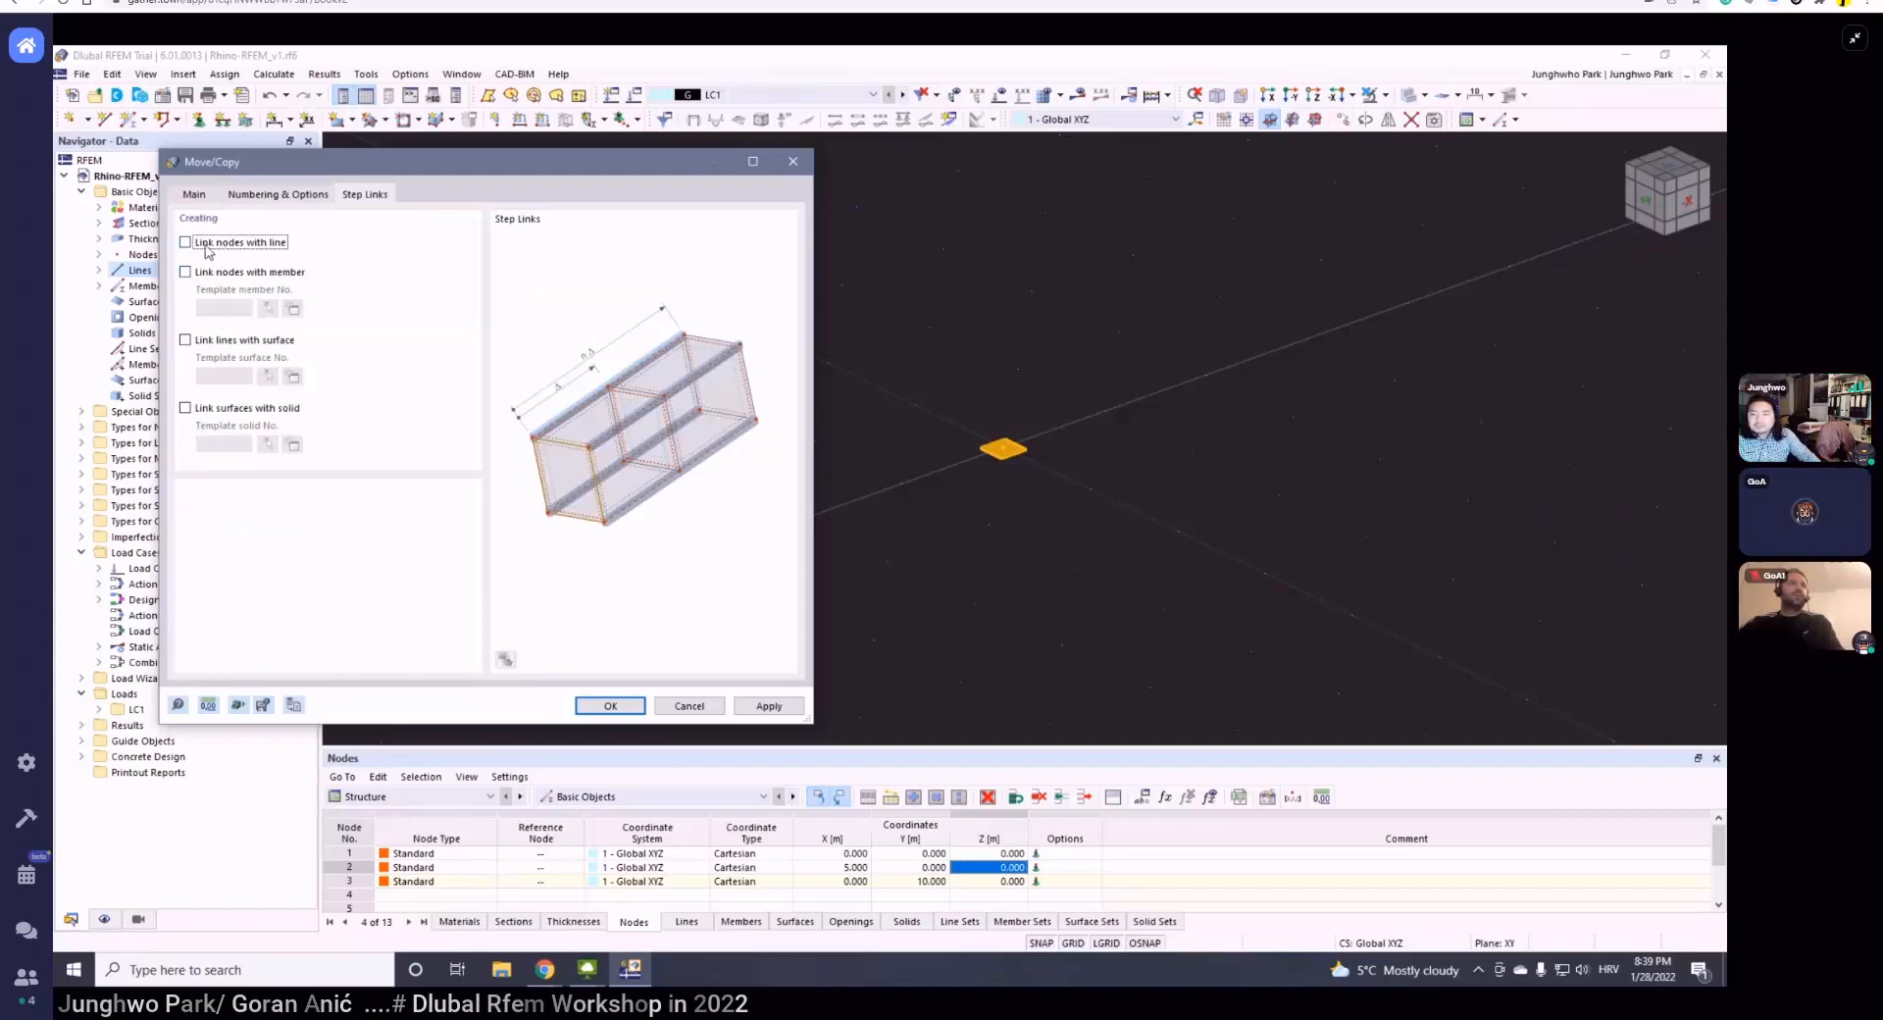
left_click(260, 274)
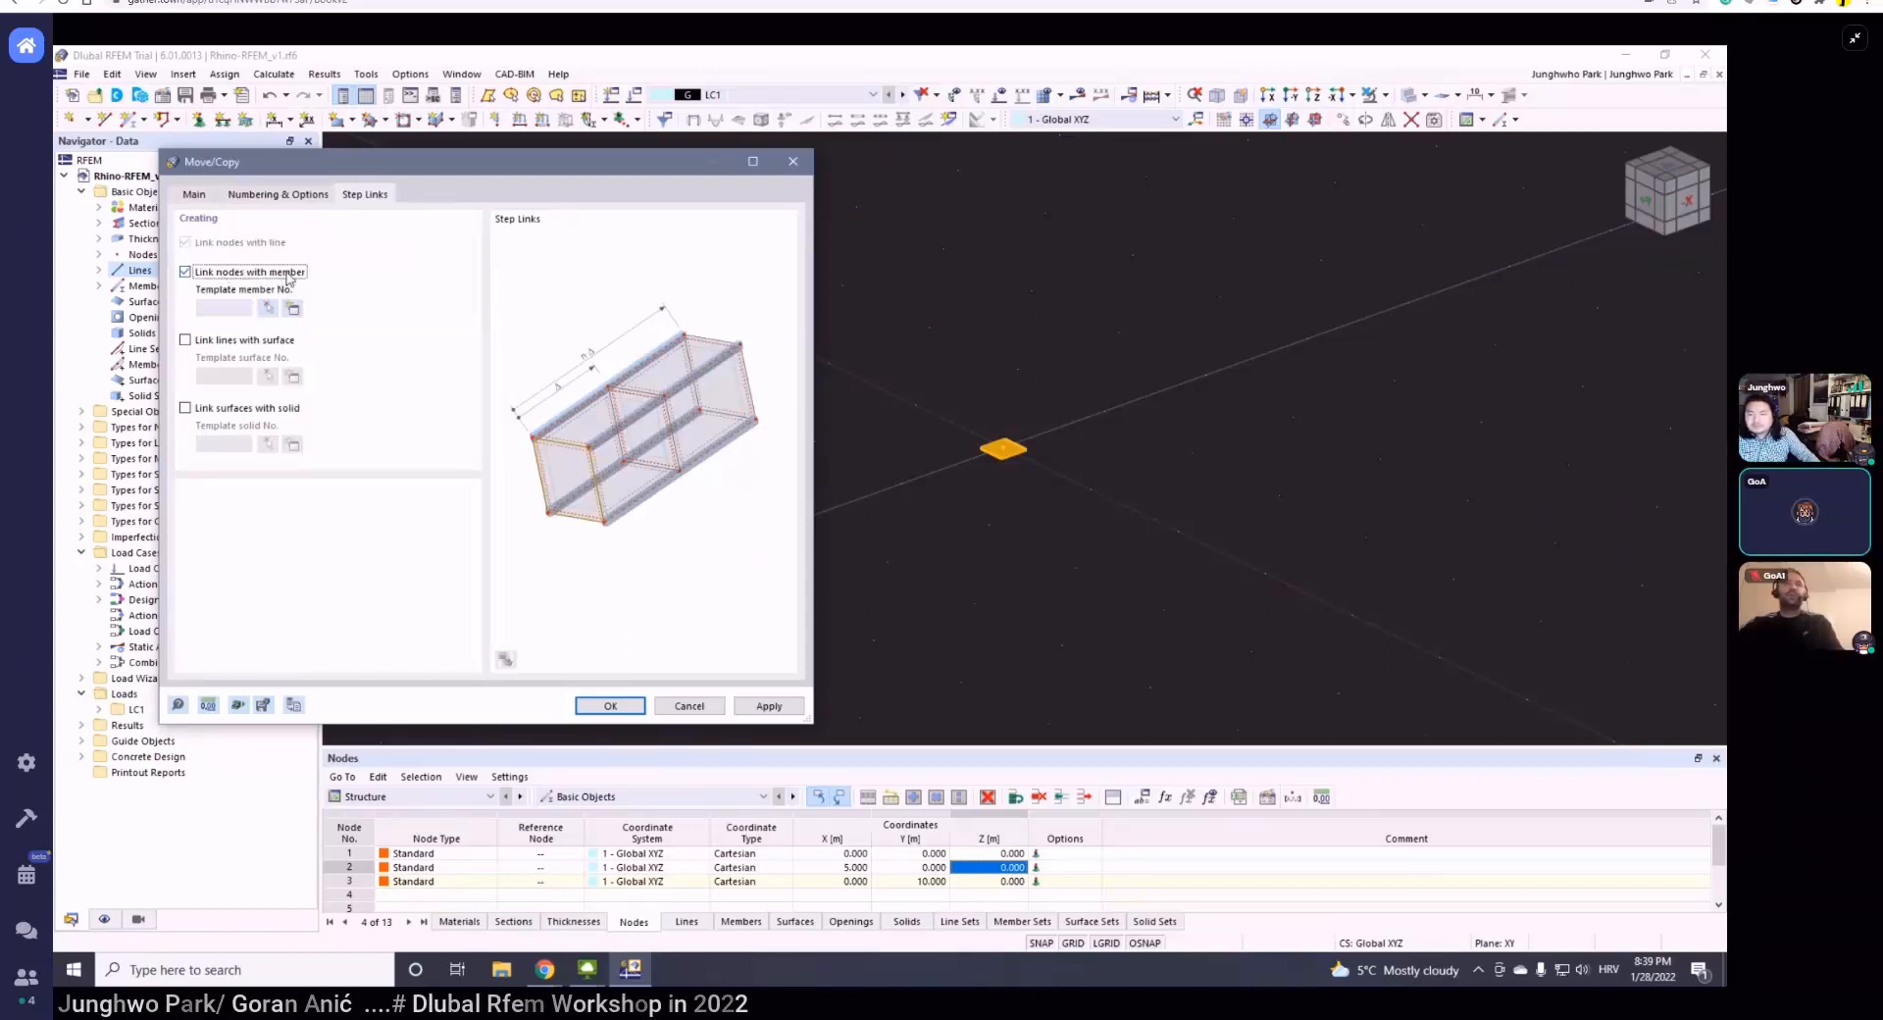
left_click(243, 308)
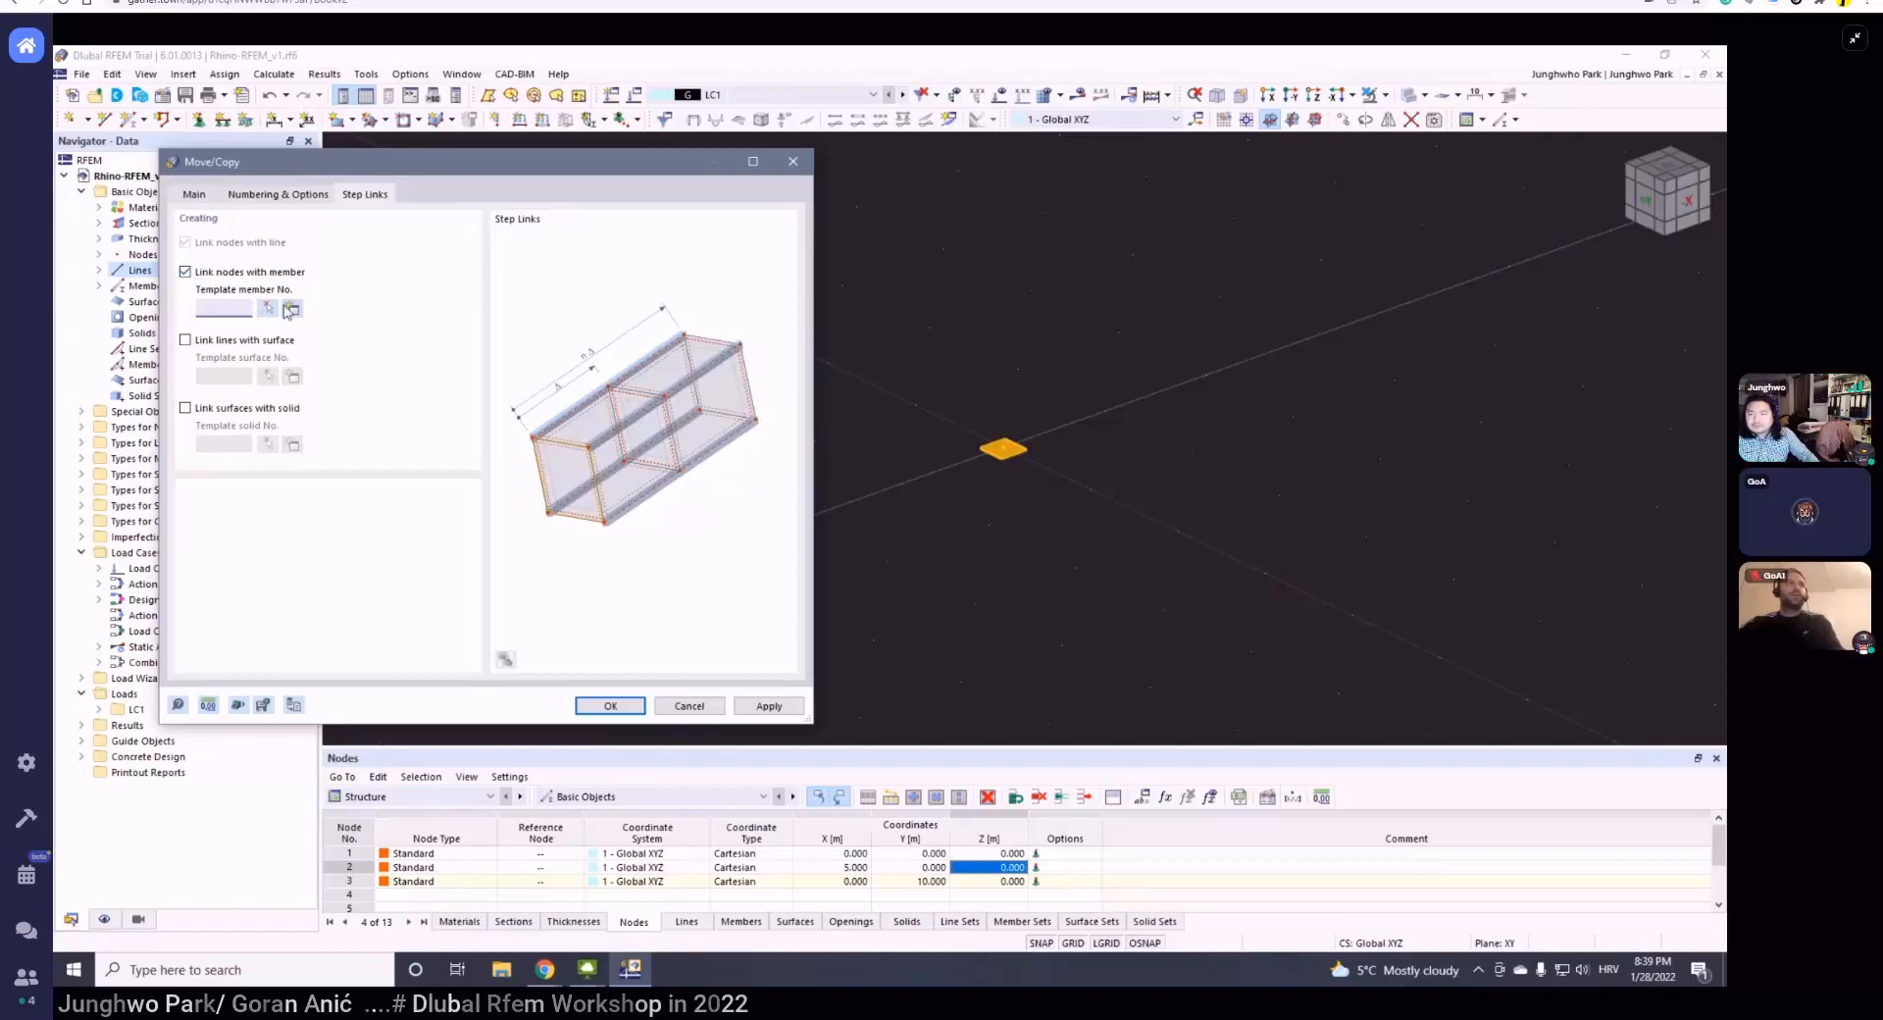
- Define a Beam template member with uniform section R_M1 350/450 in C30/37 and confirm the copy to create the column
left_click(292, 309)
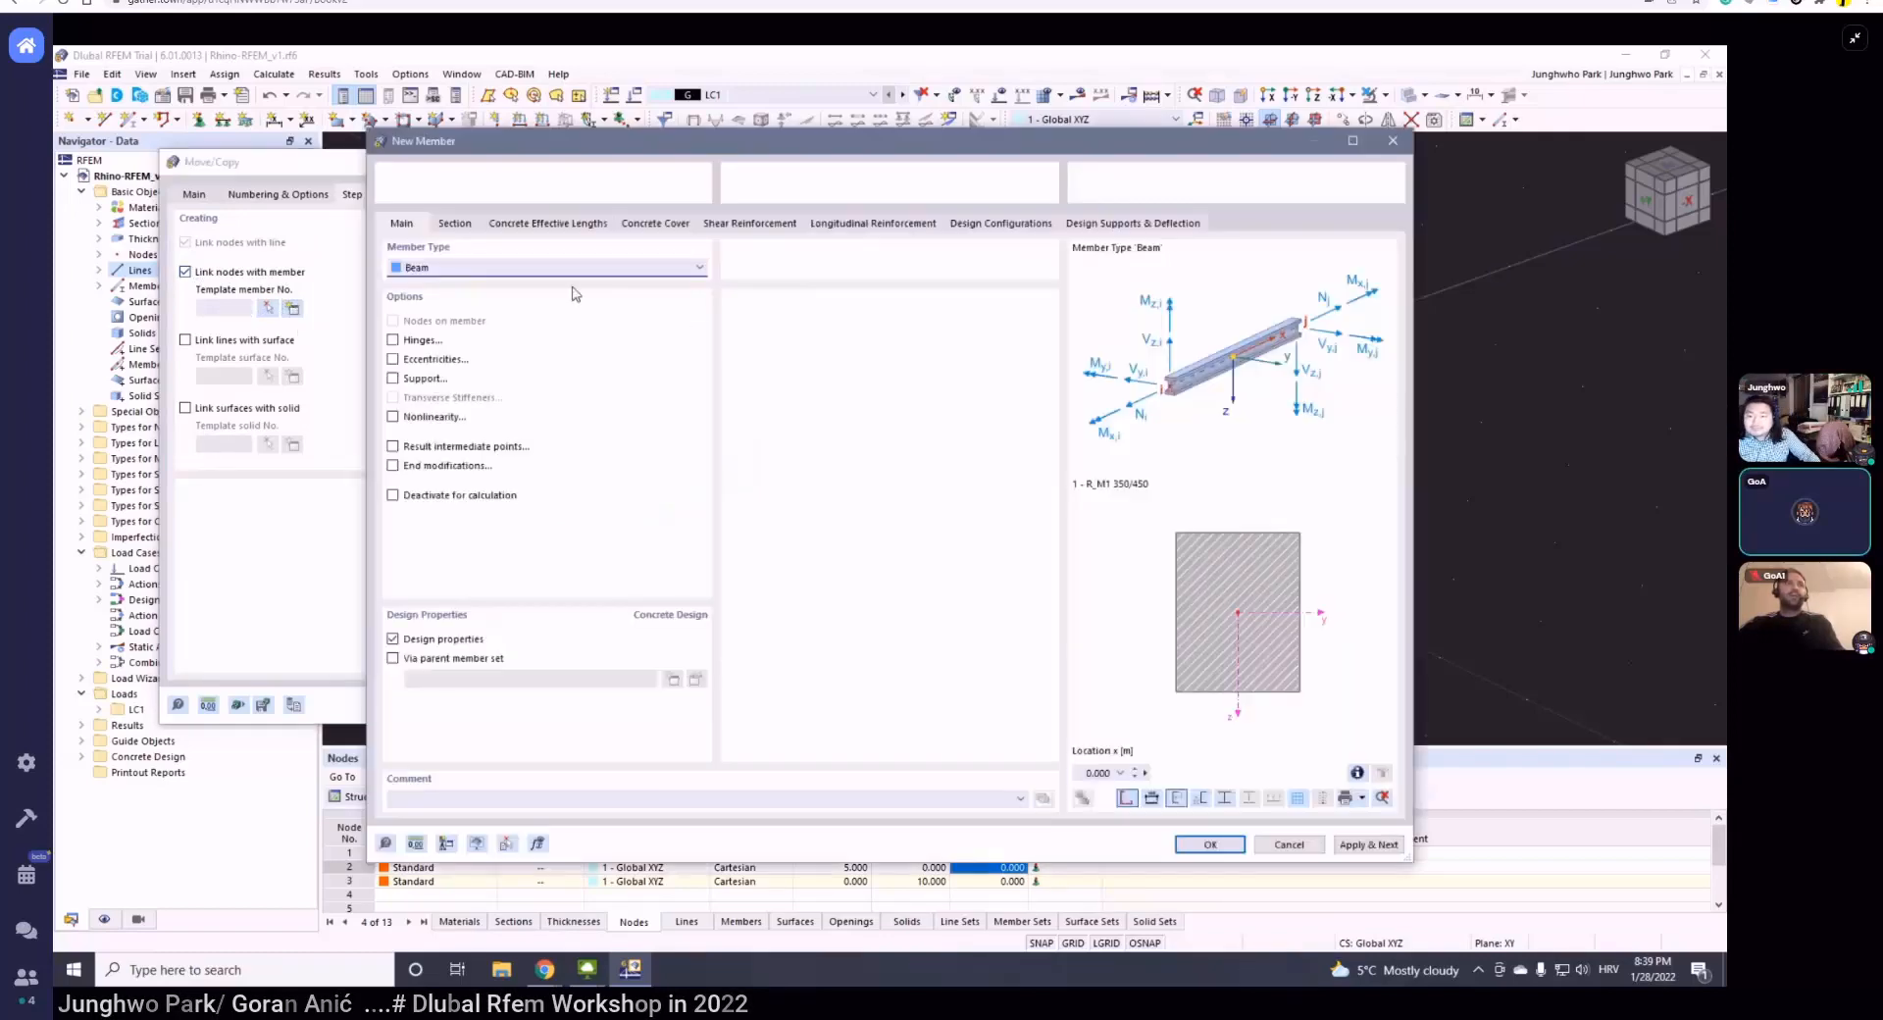
left_click(574, 274)
left_click(564, 268)
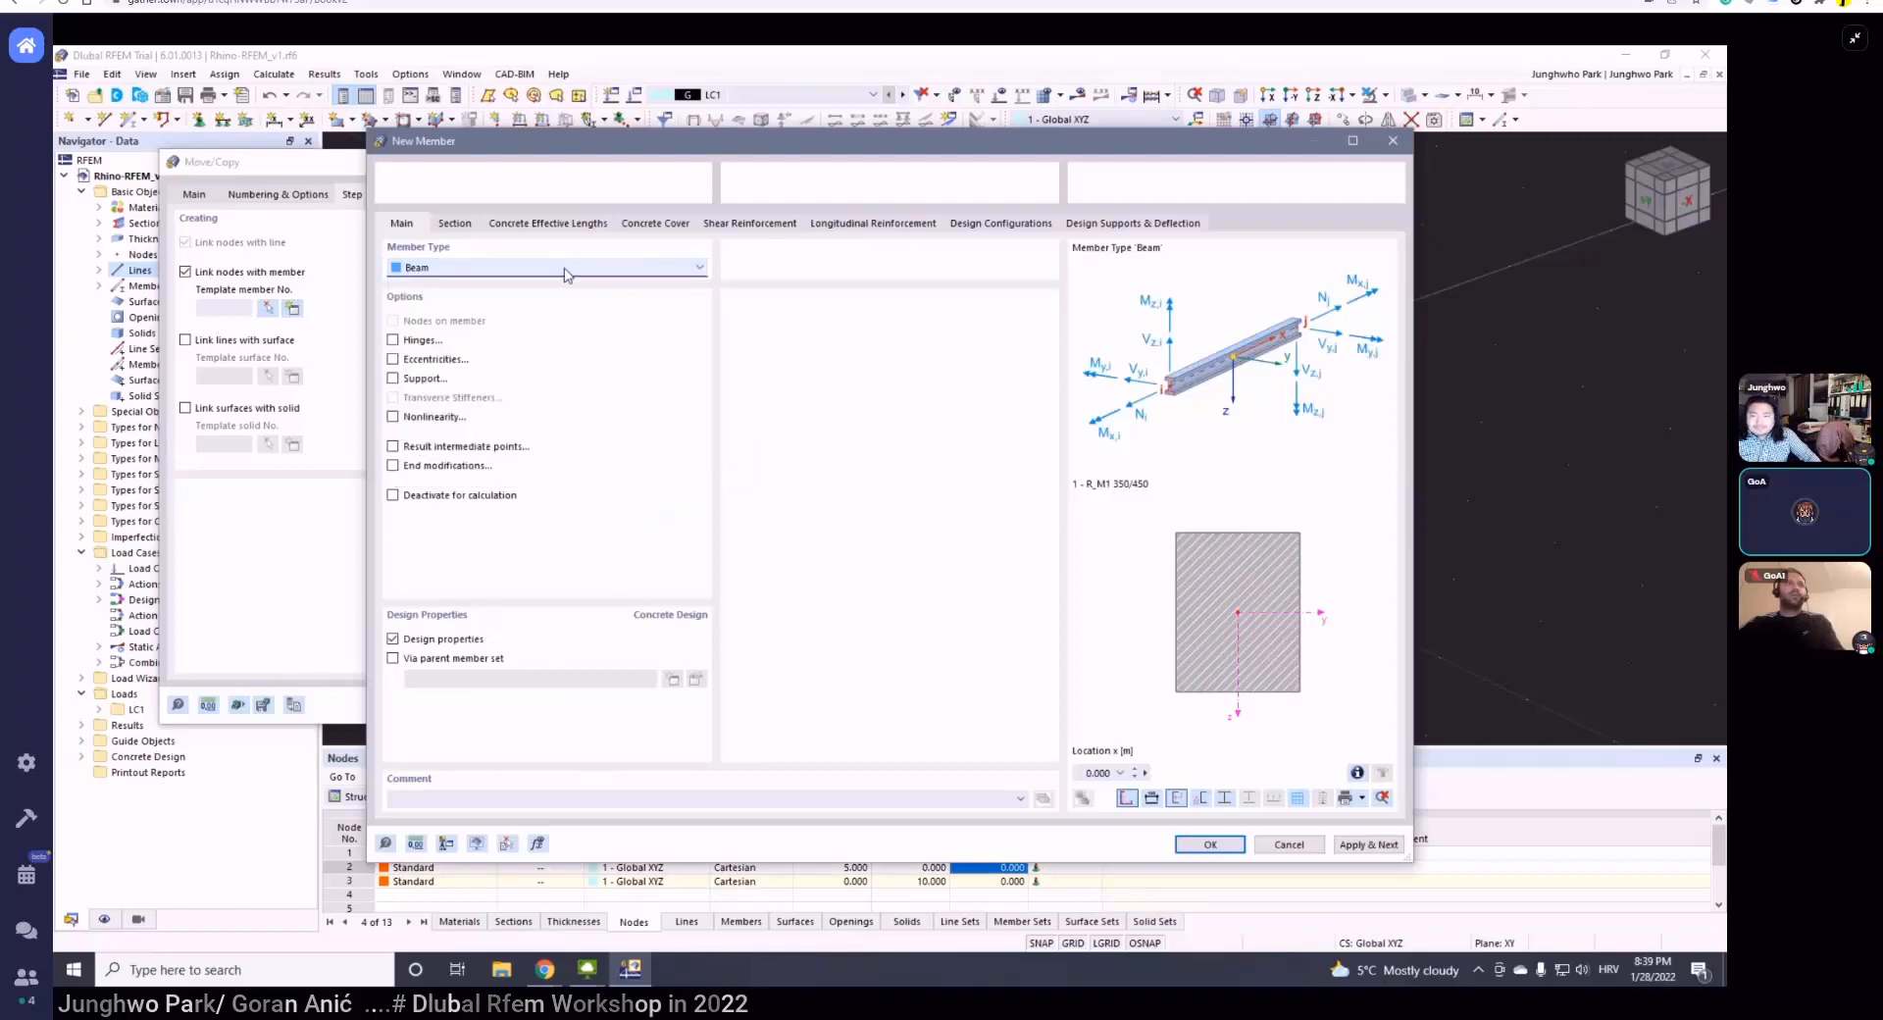
left_click(455, 223)
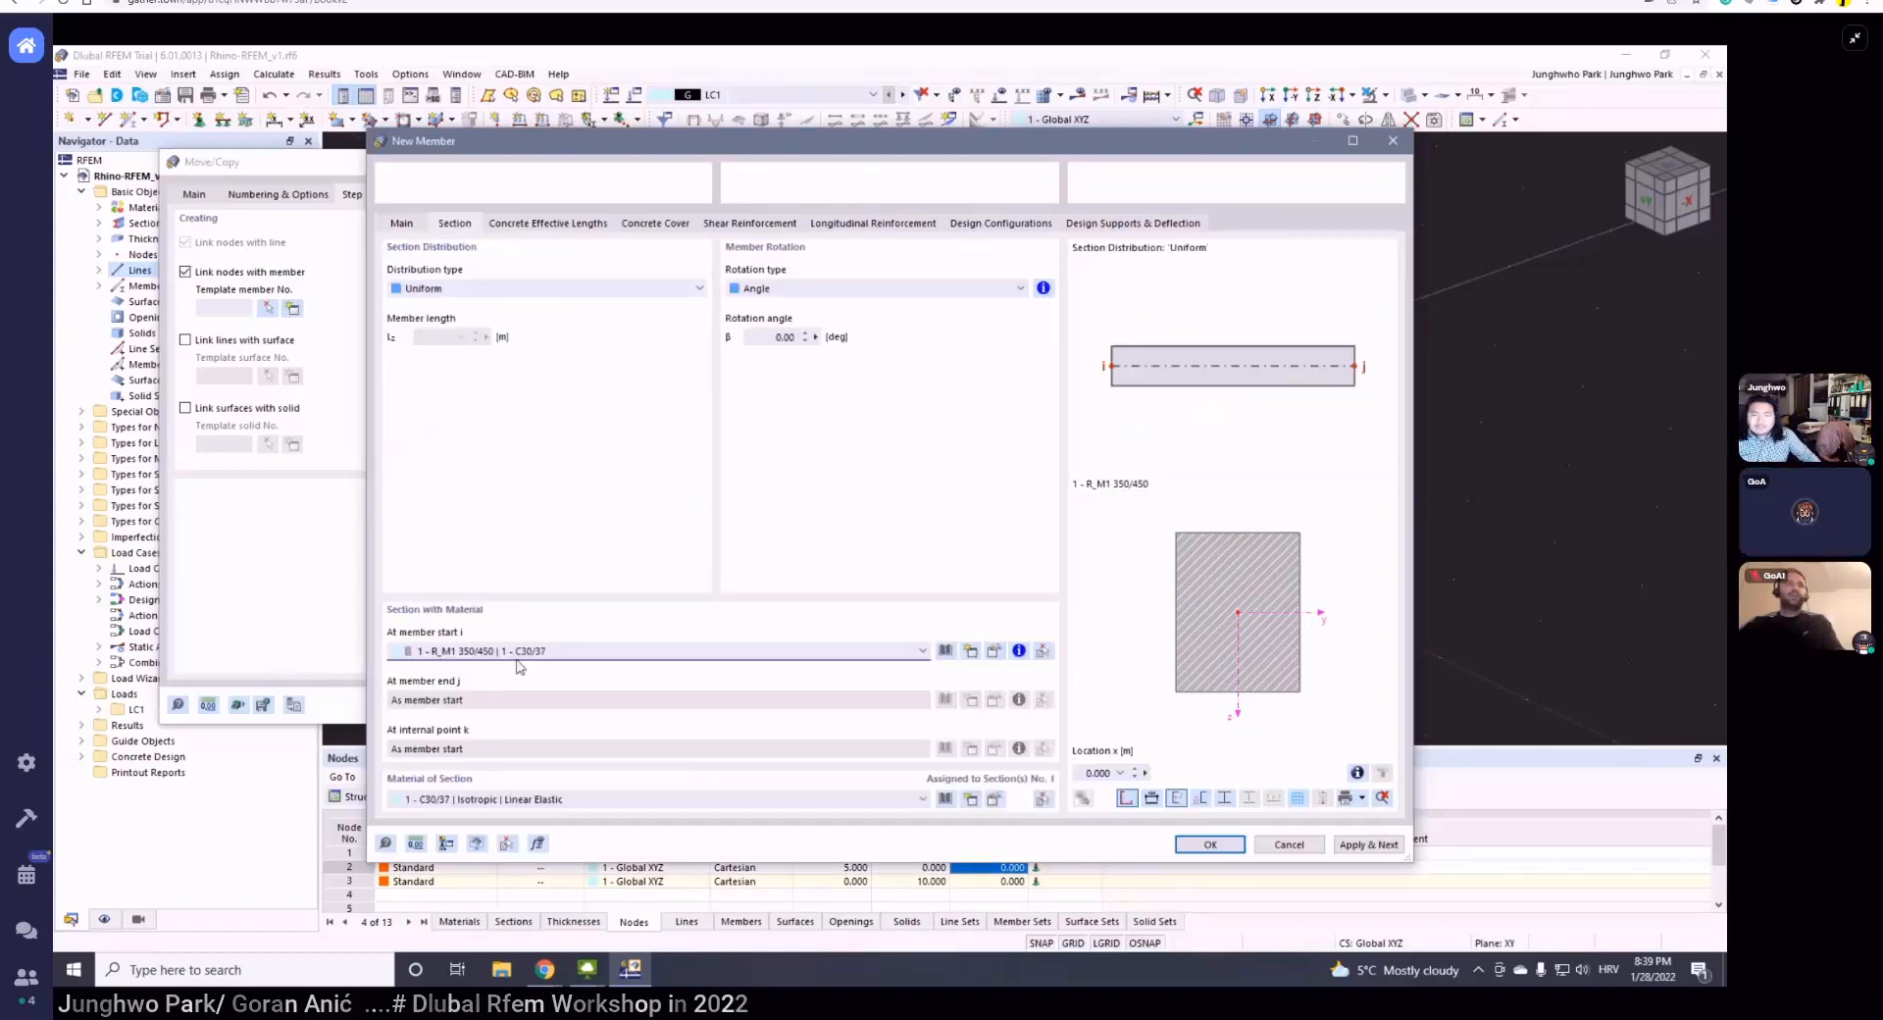
left_click(1210, 844)
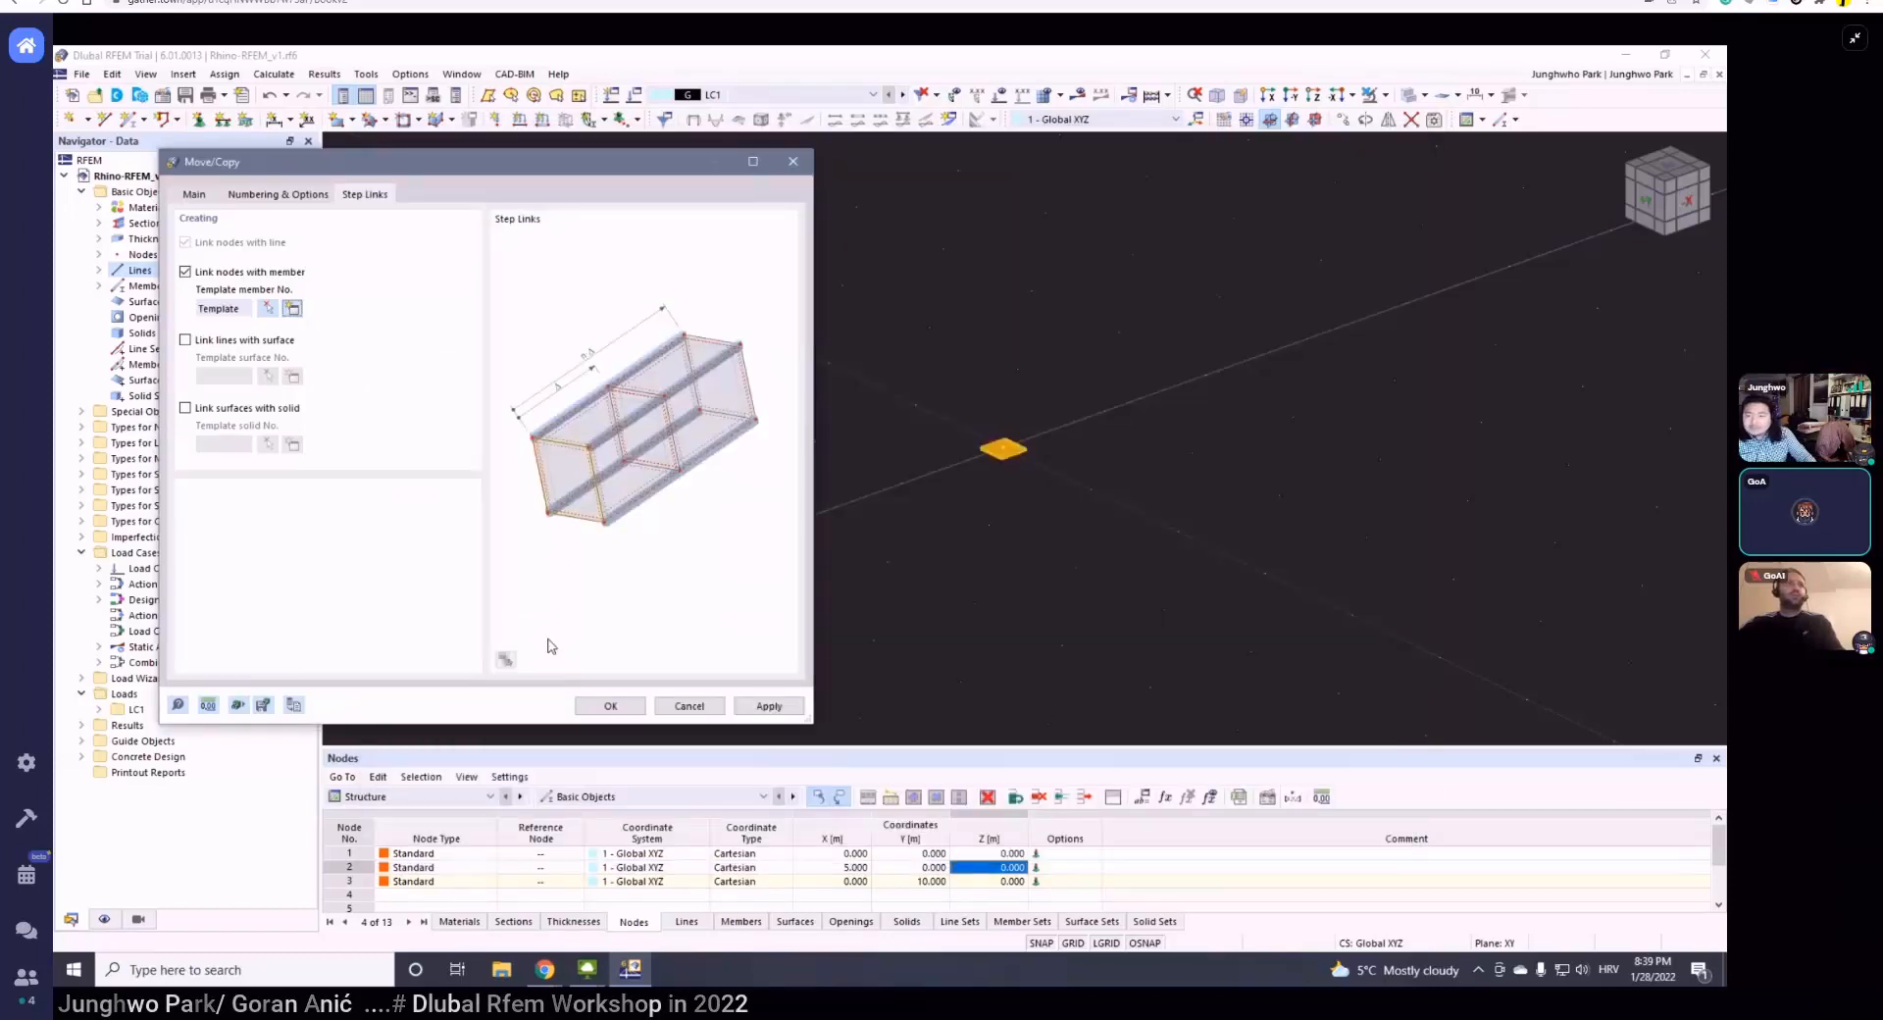
left_click(632, 706)
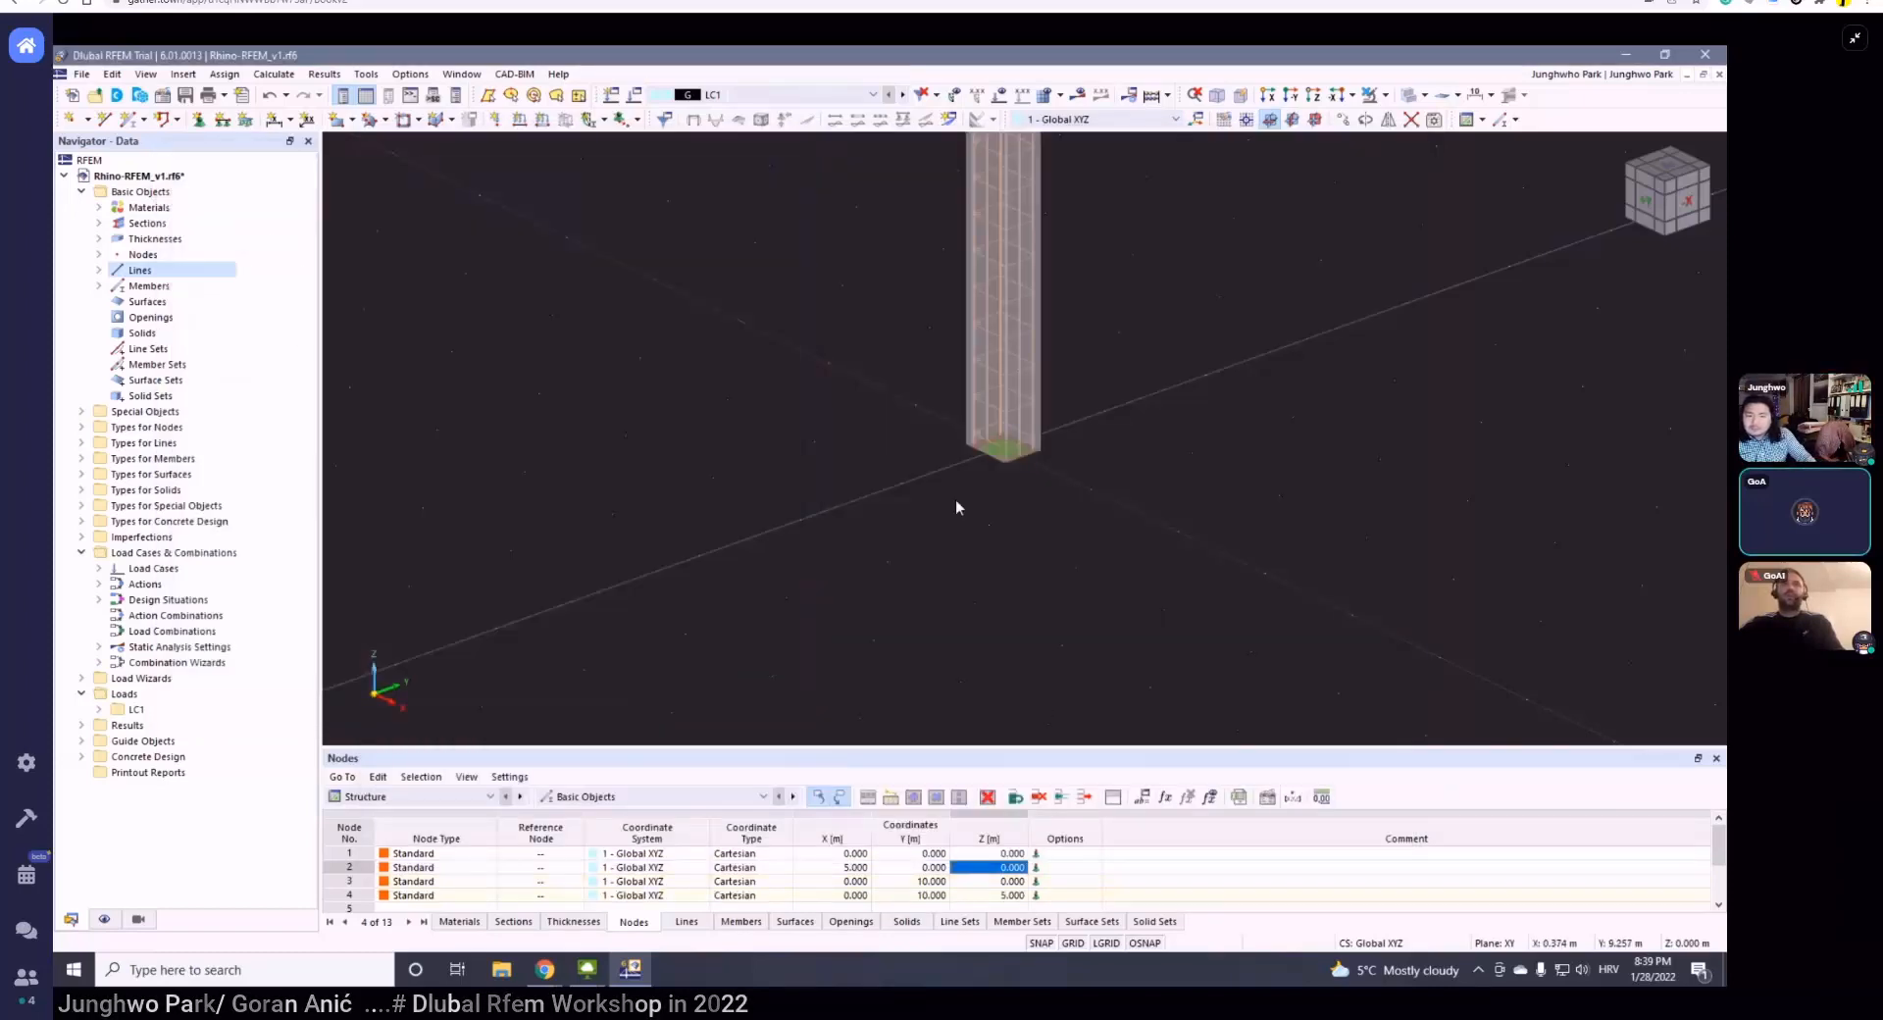
- Examine the new column and the beam up close, along the Y direction, from above and in an angled 3D view
scroll(958, 500, "down", 4)
middle_click_drag(986, 486, 983, 544)
scroll(994, 262, "up", 3)
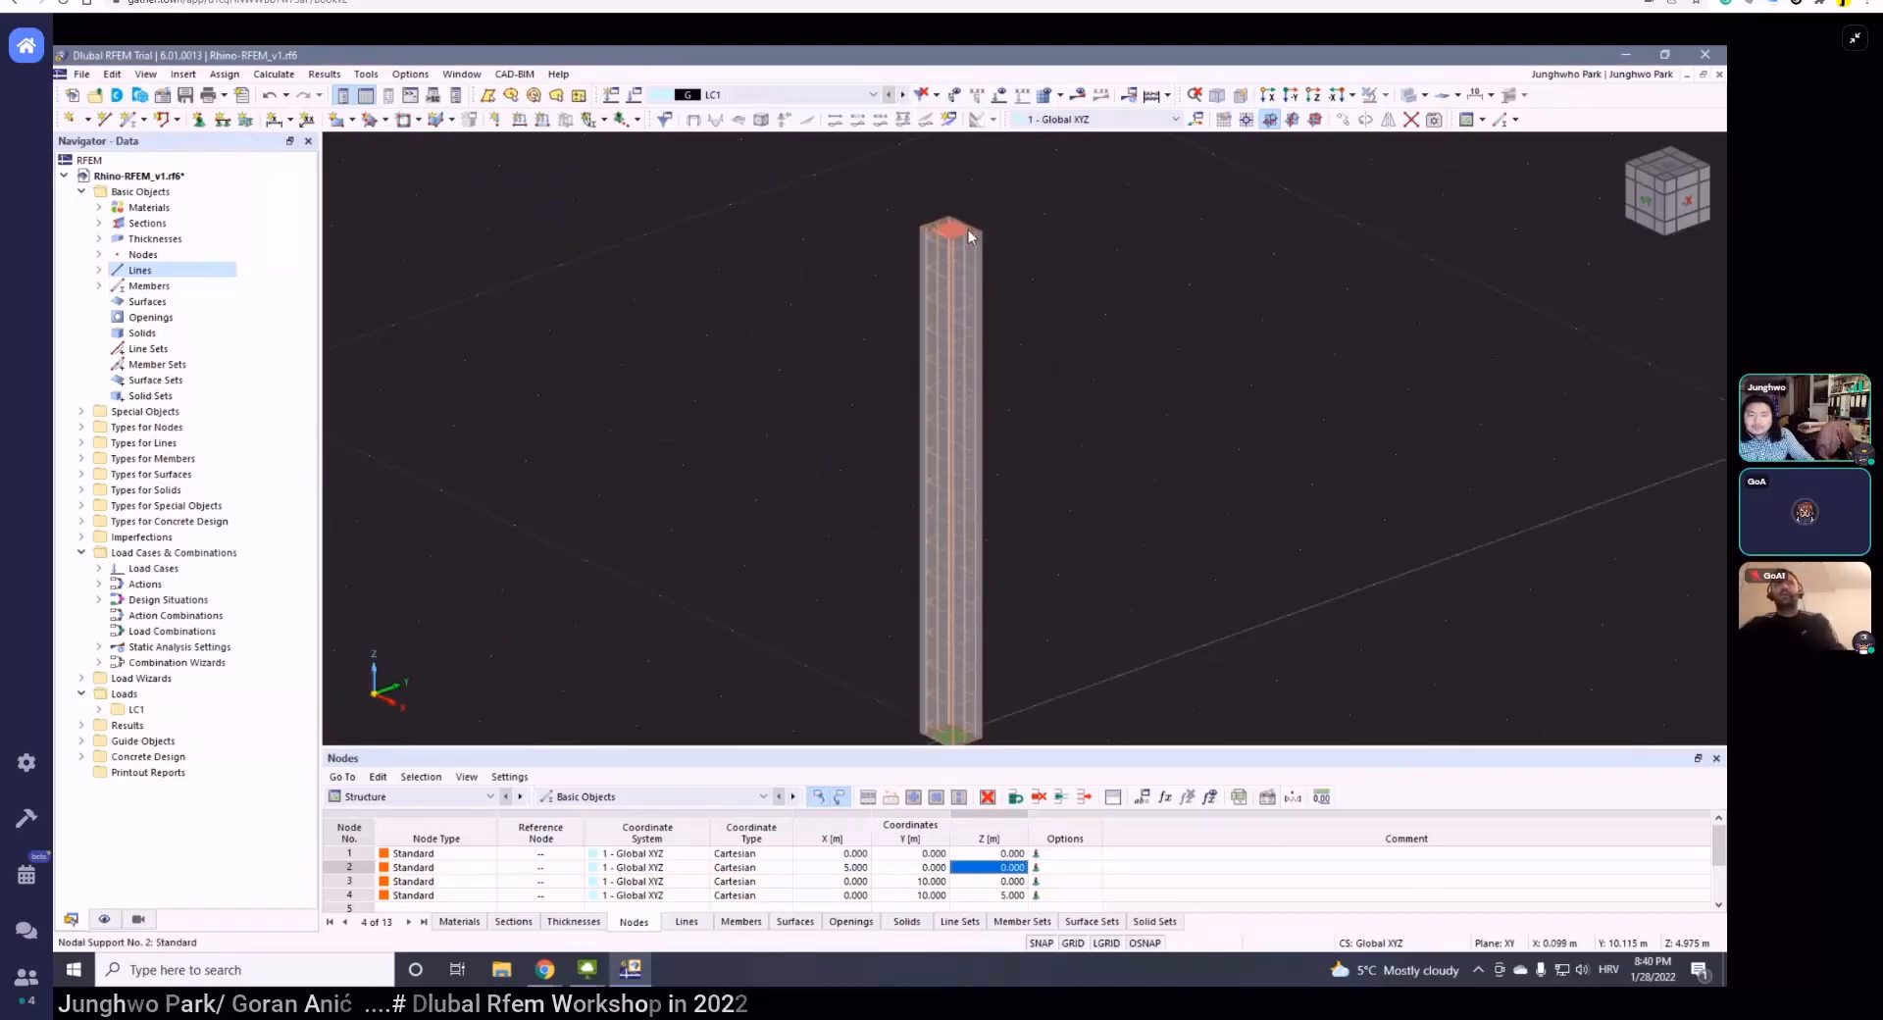
scroll(1034, 298, "down", 3)
middle_click_drag(1086, 355, 1067, 474, "ctrl")
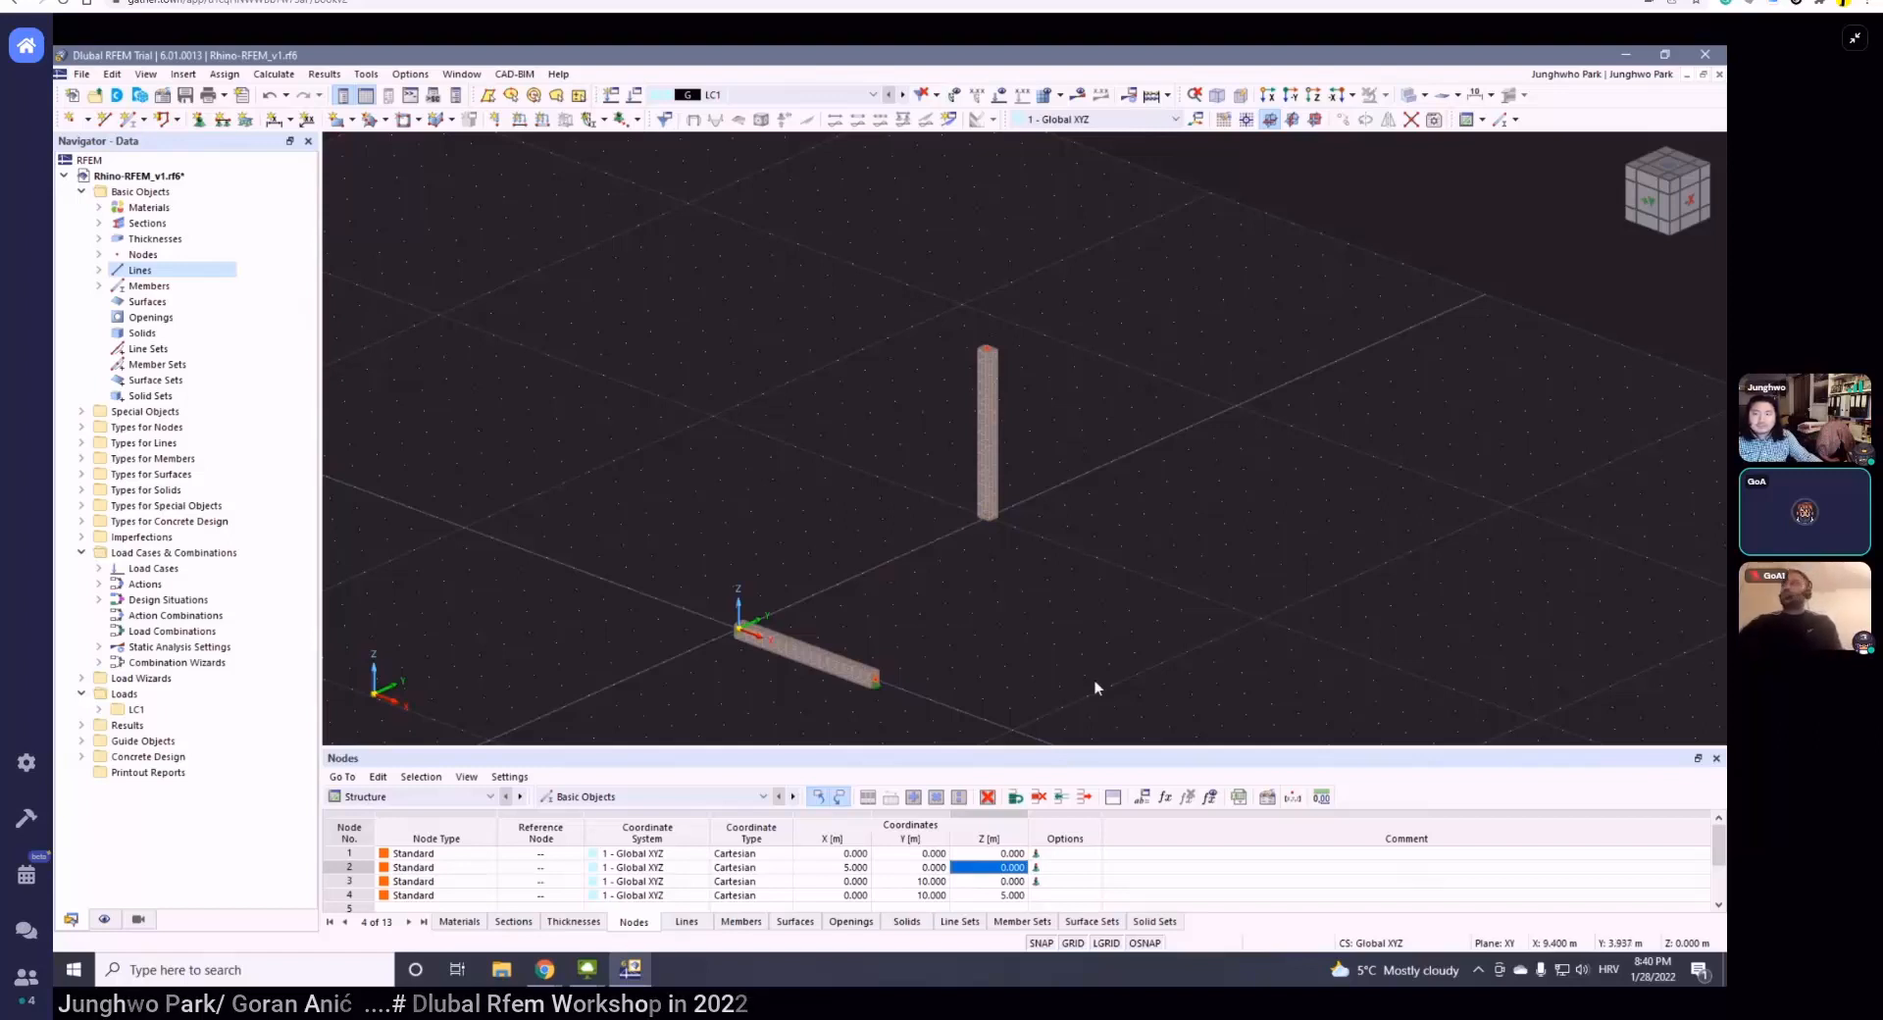
middle_click_drag(1079, 432, 956, 466, "ctrl")
middle_click_drag(982, 526, 867, 448)
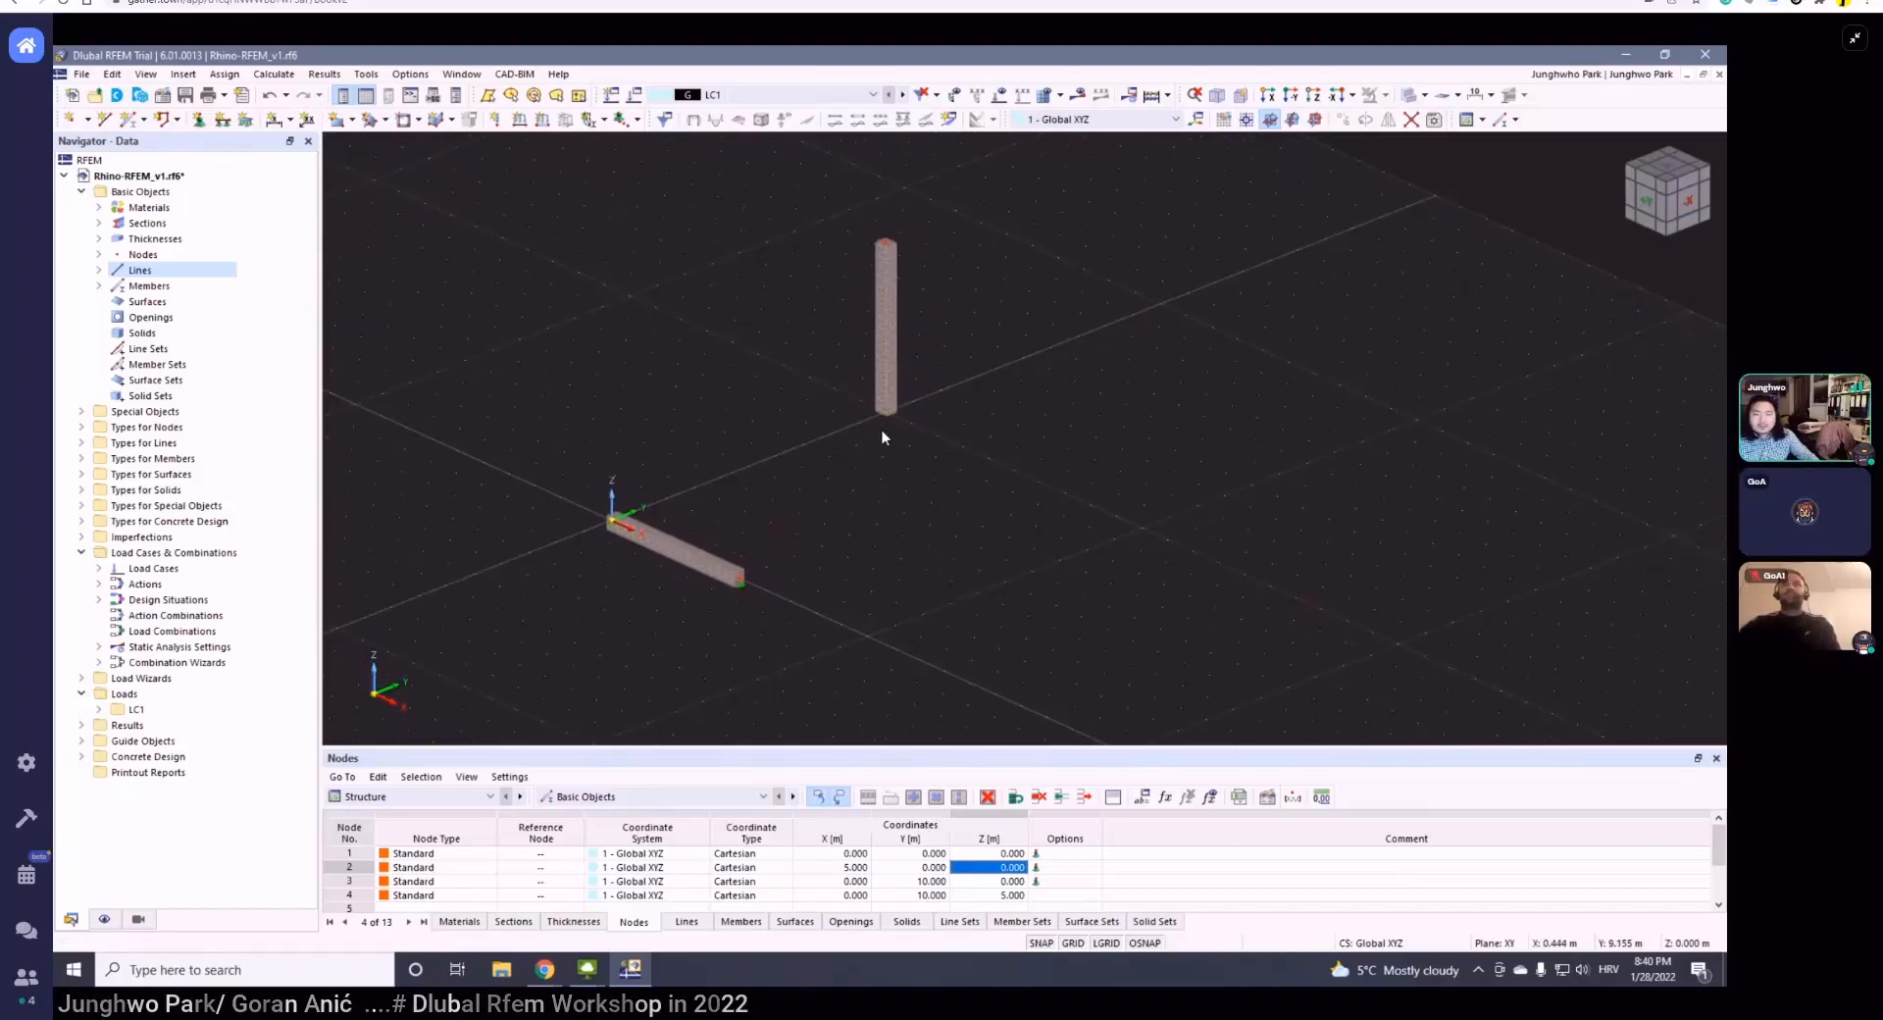
left_click(1657, 199)
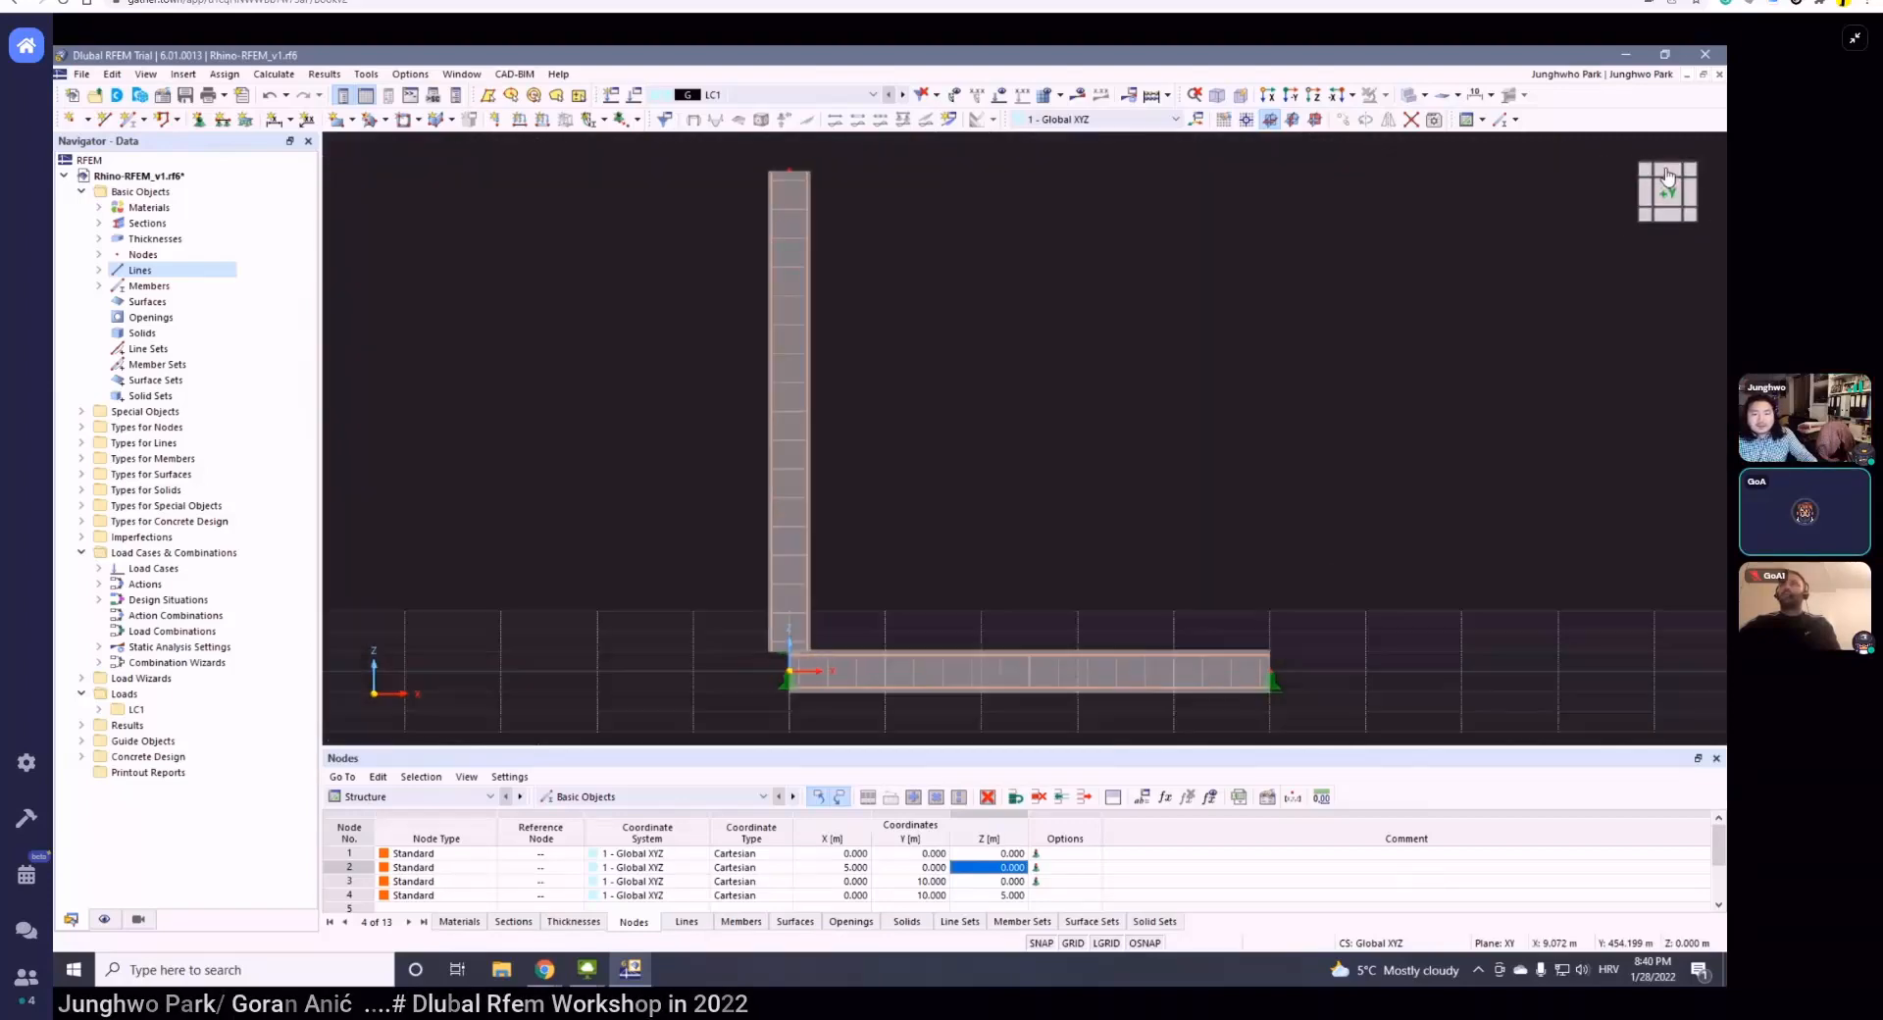
left_click(1667, 175)
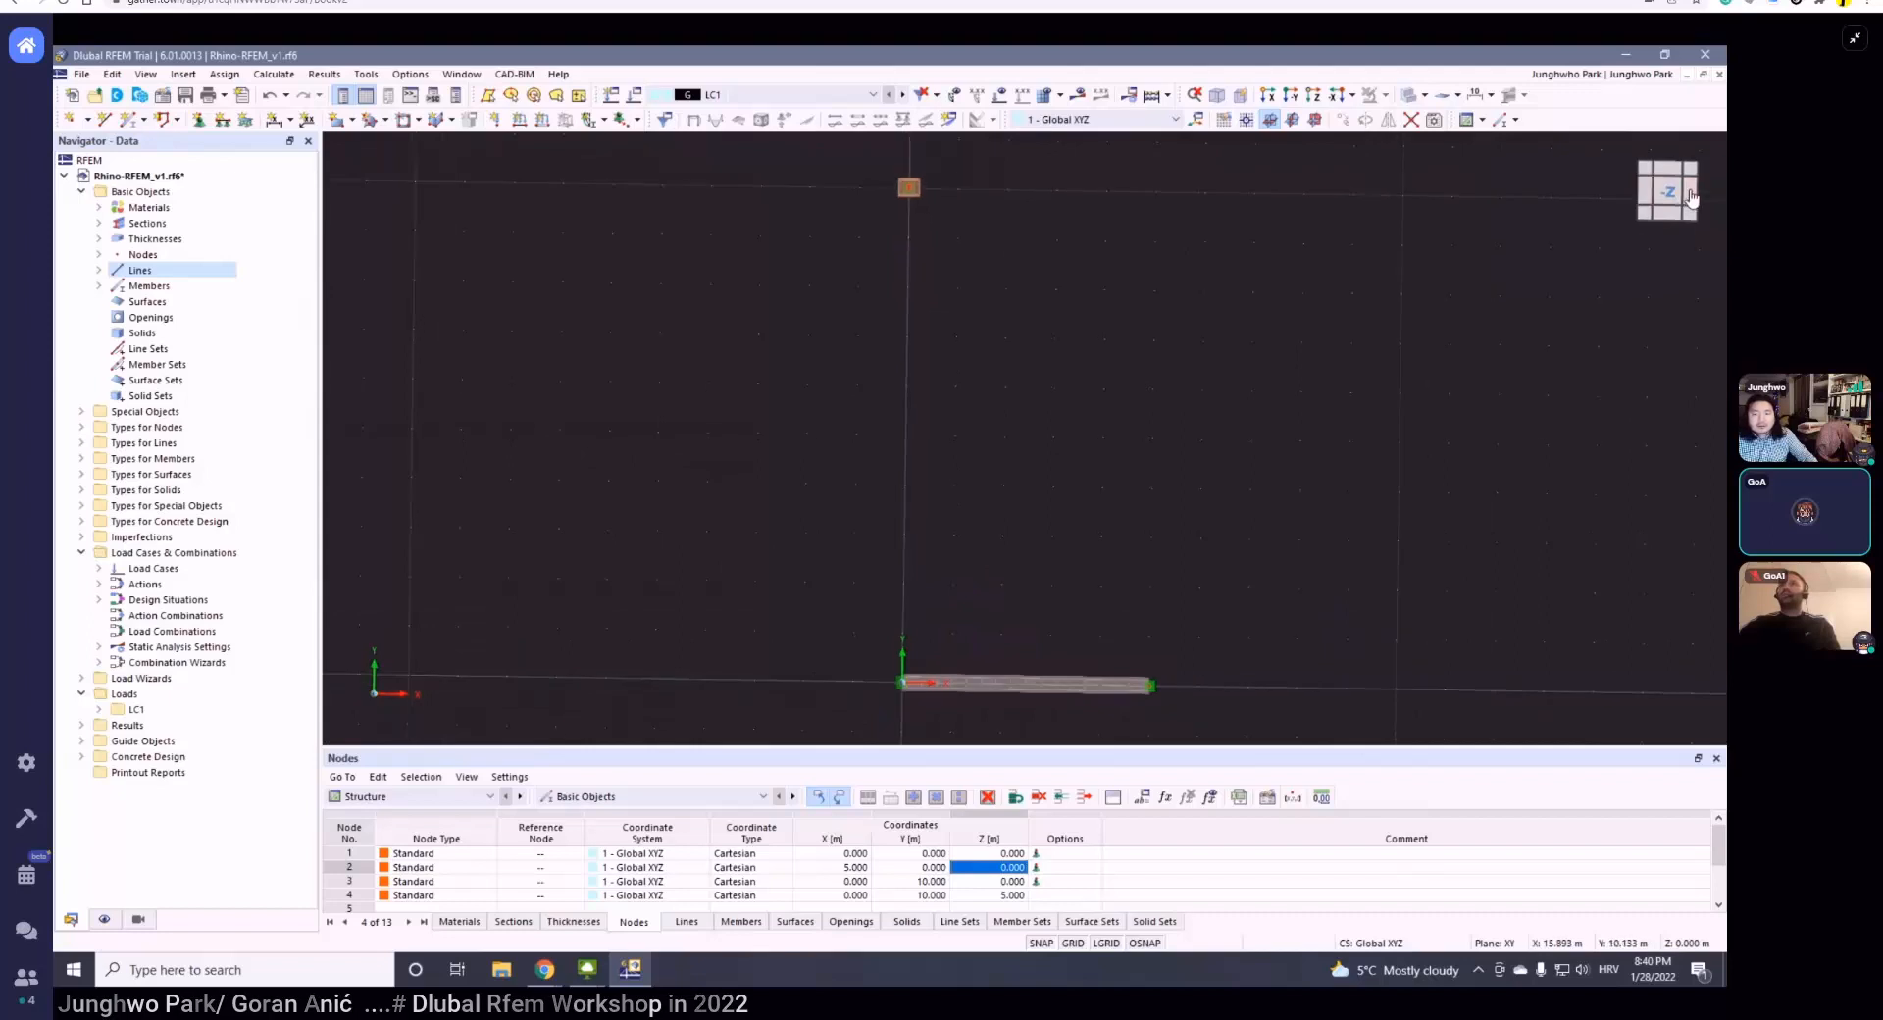
left_click(1689, 197)
middle_click_drag(1055, 444, 1092, 458)
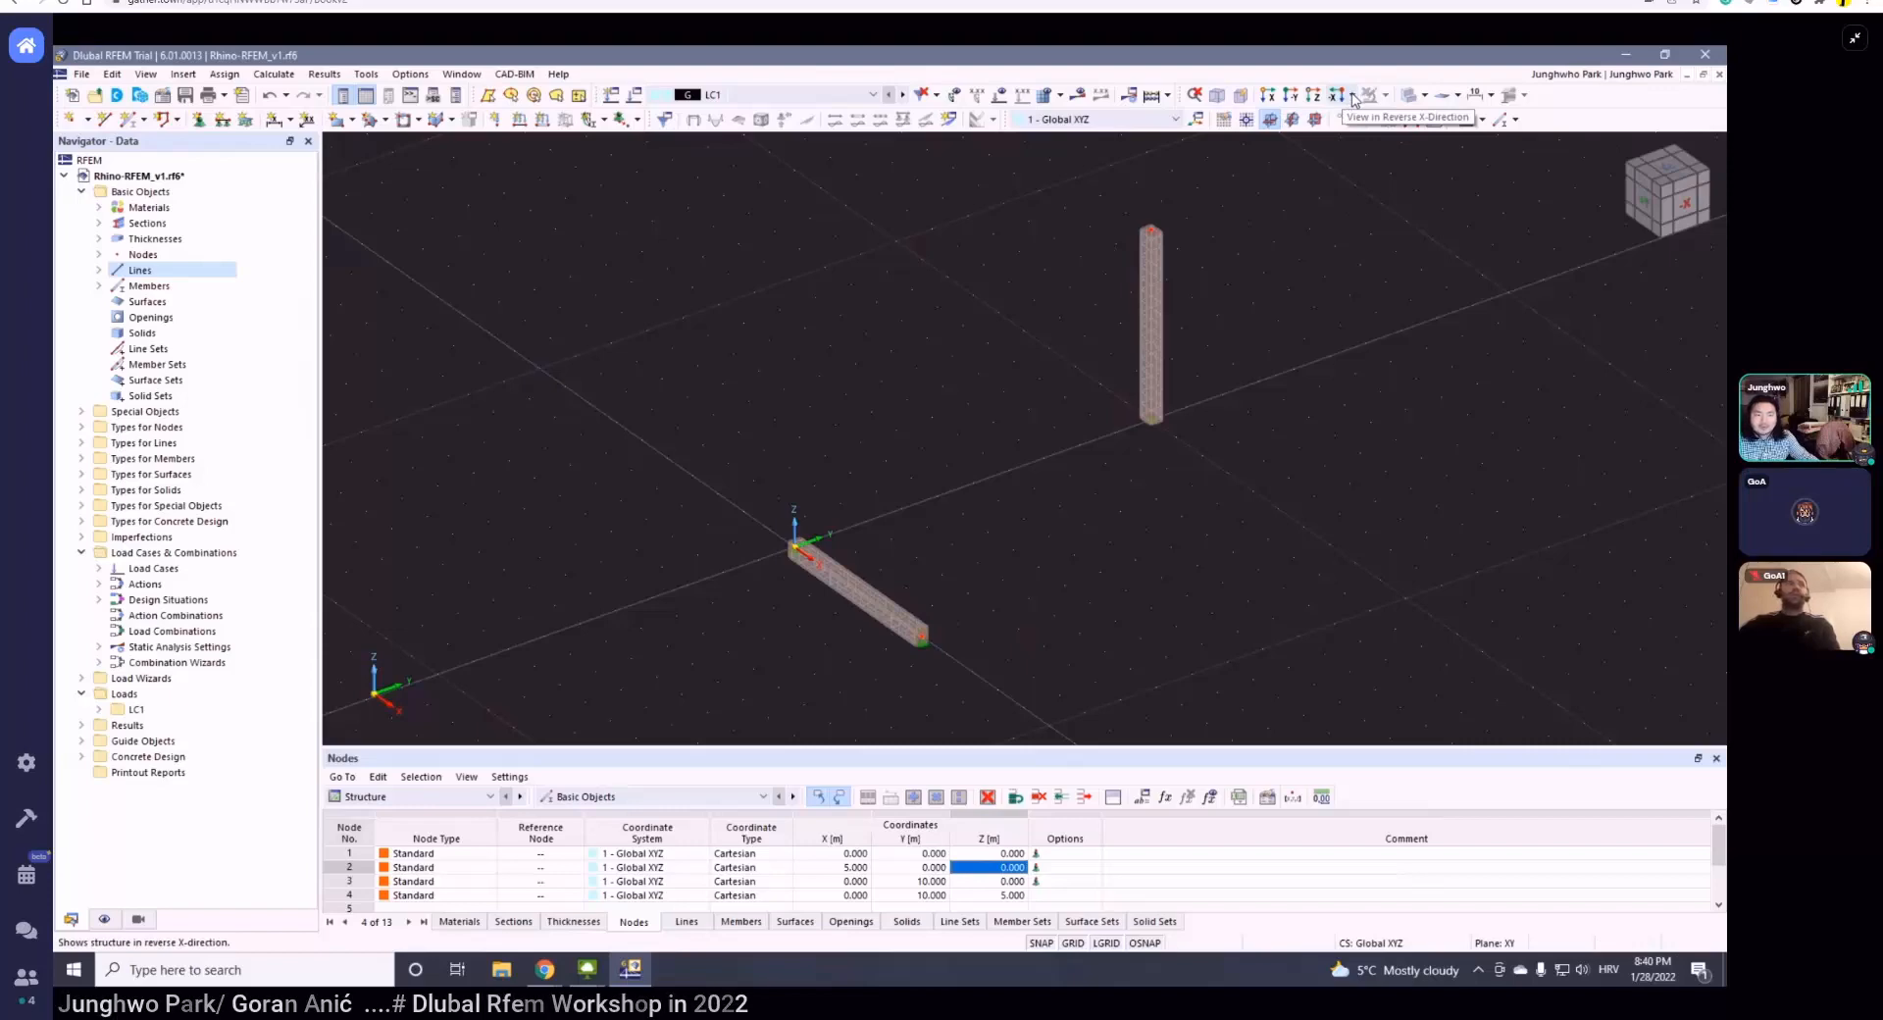
- Try the tiled window arrangements for the model view and restore the view to its maximized size
left_click(457, 75)
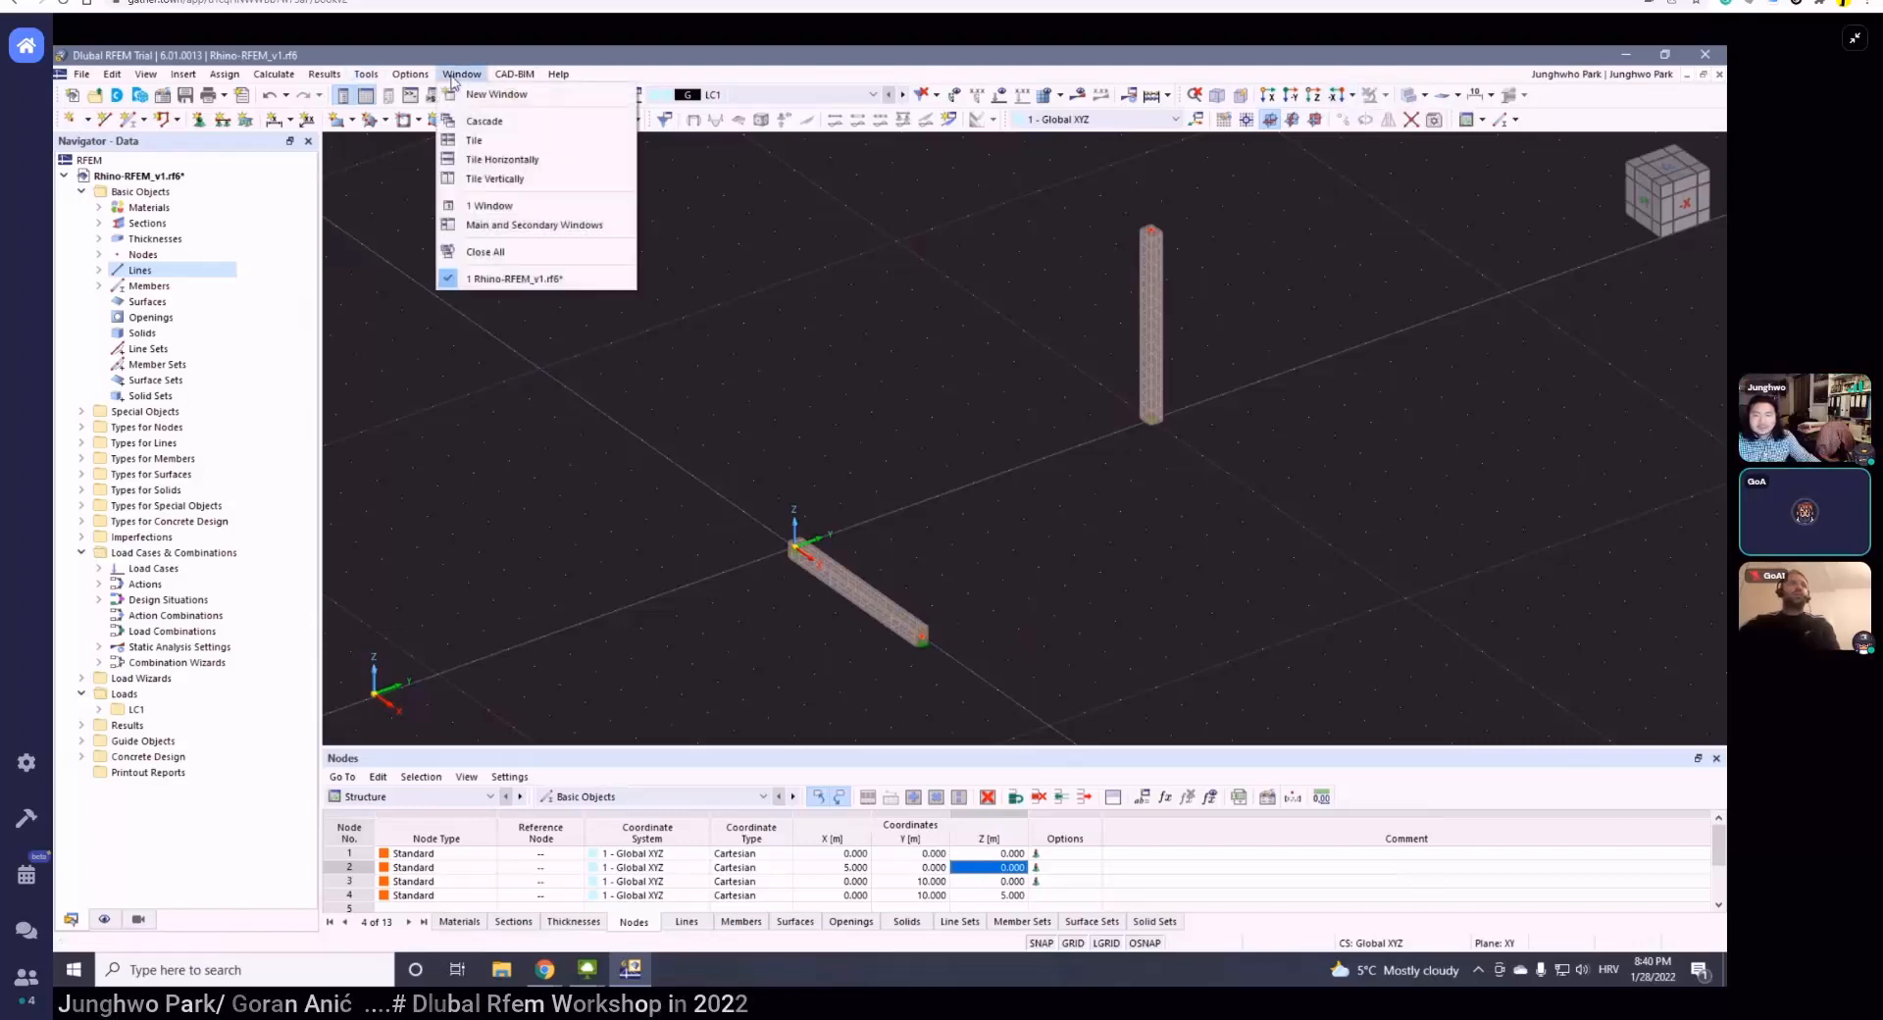
left_click(526, 160)
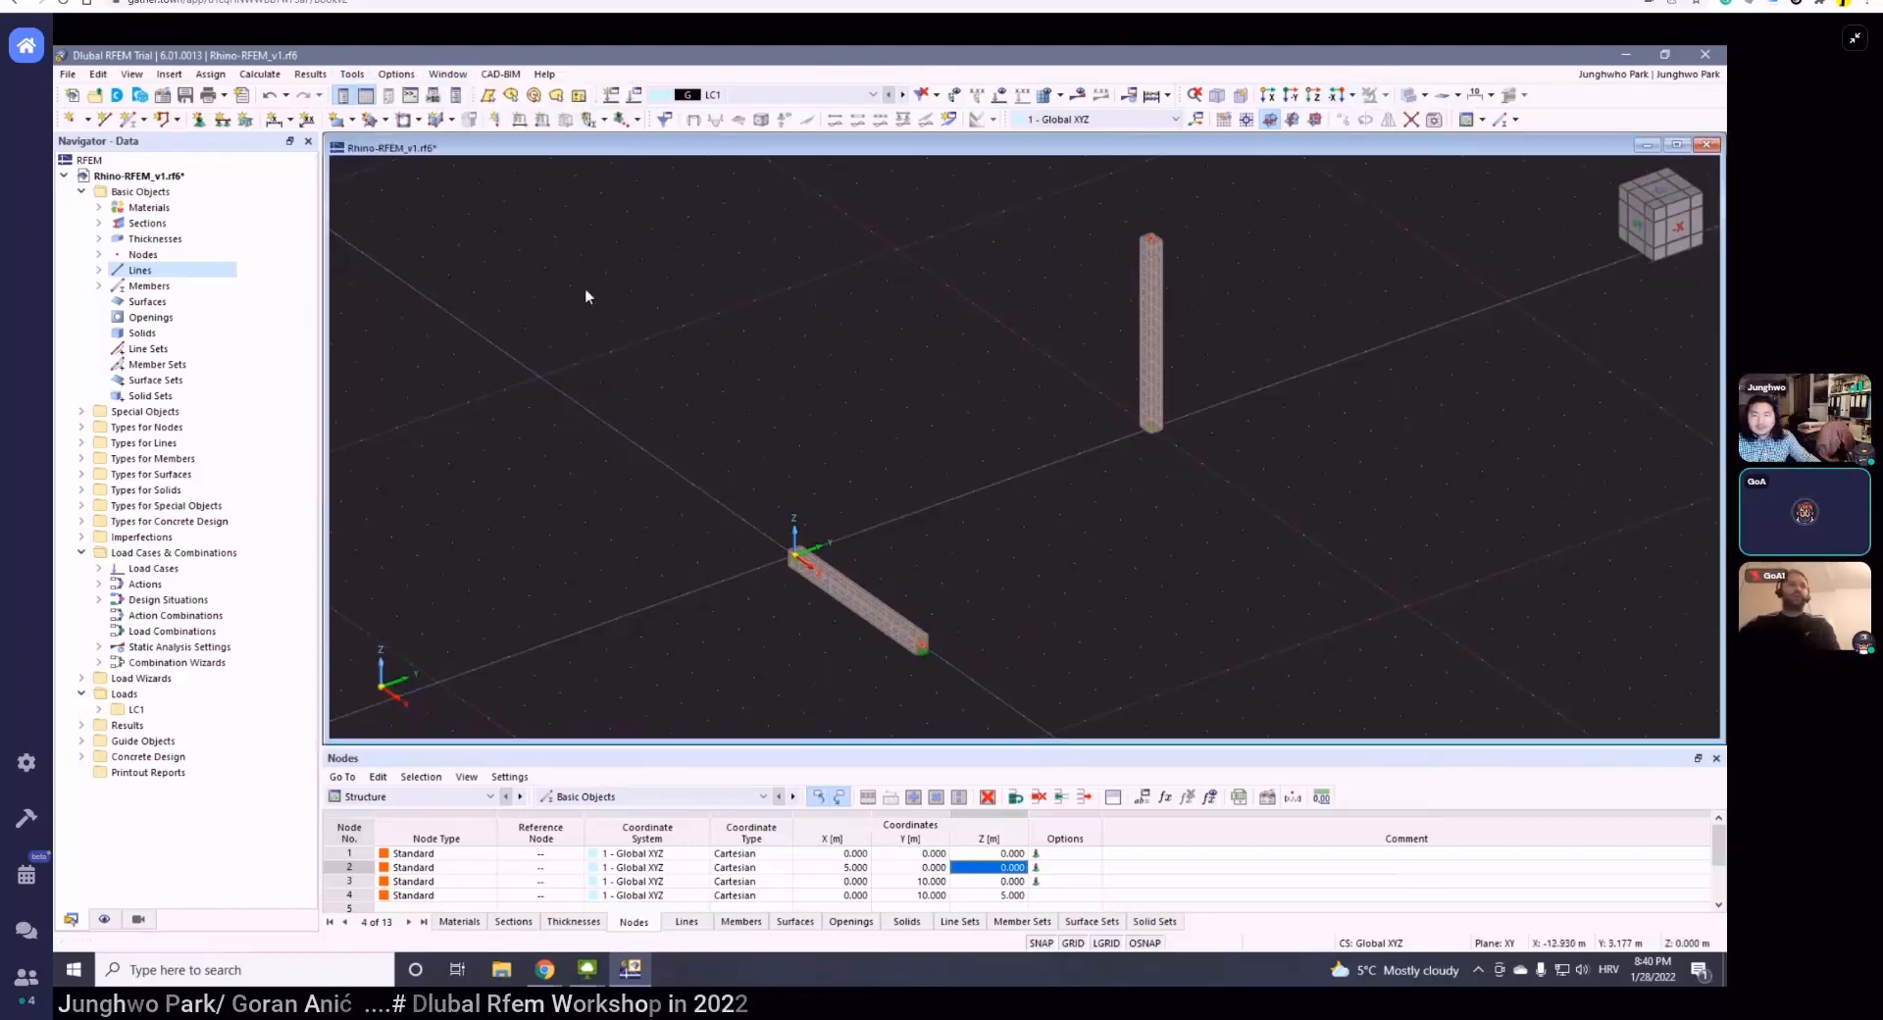
left_click(457, 74)
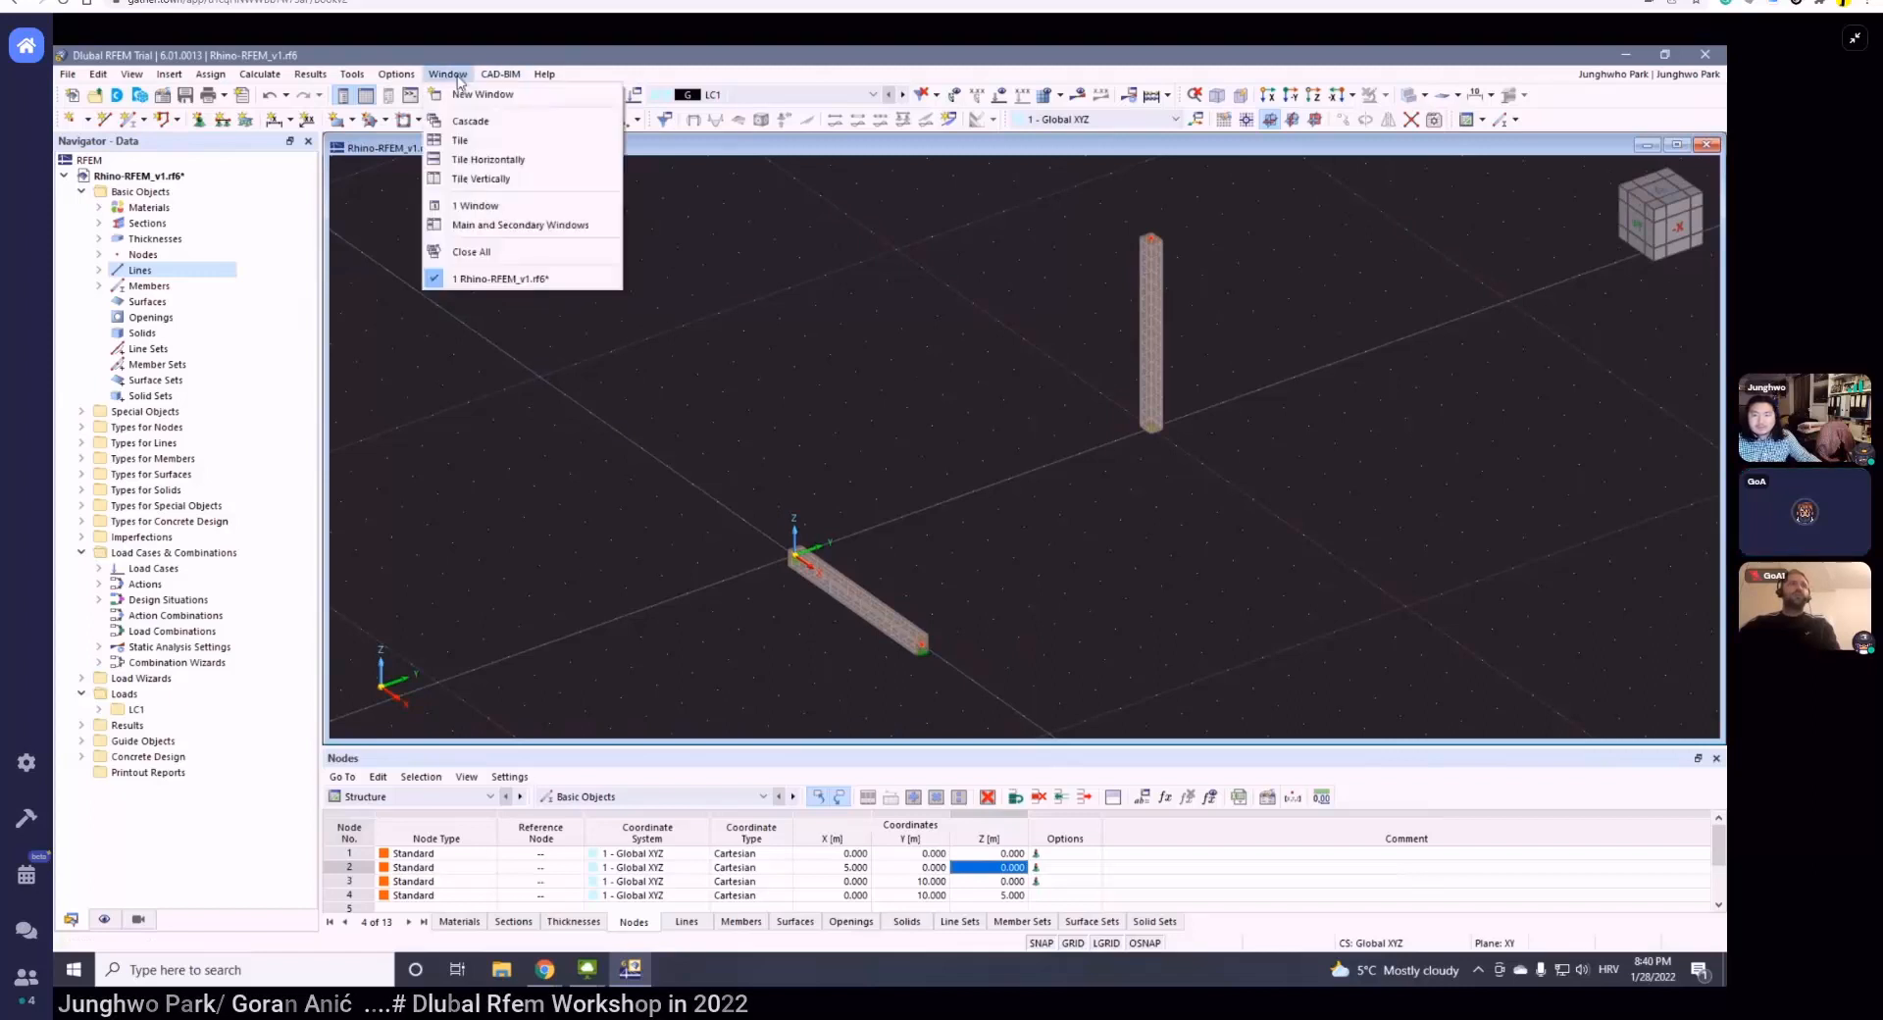
left_click(473, 150)
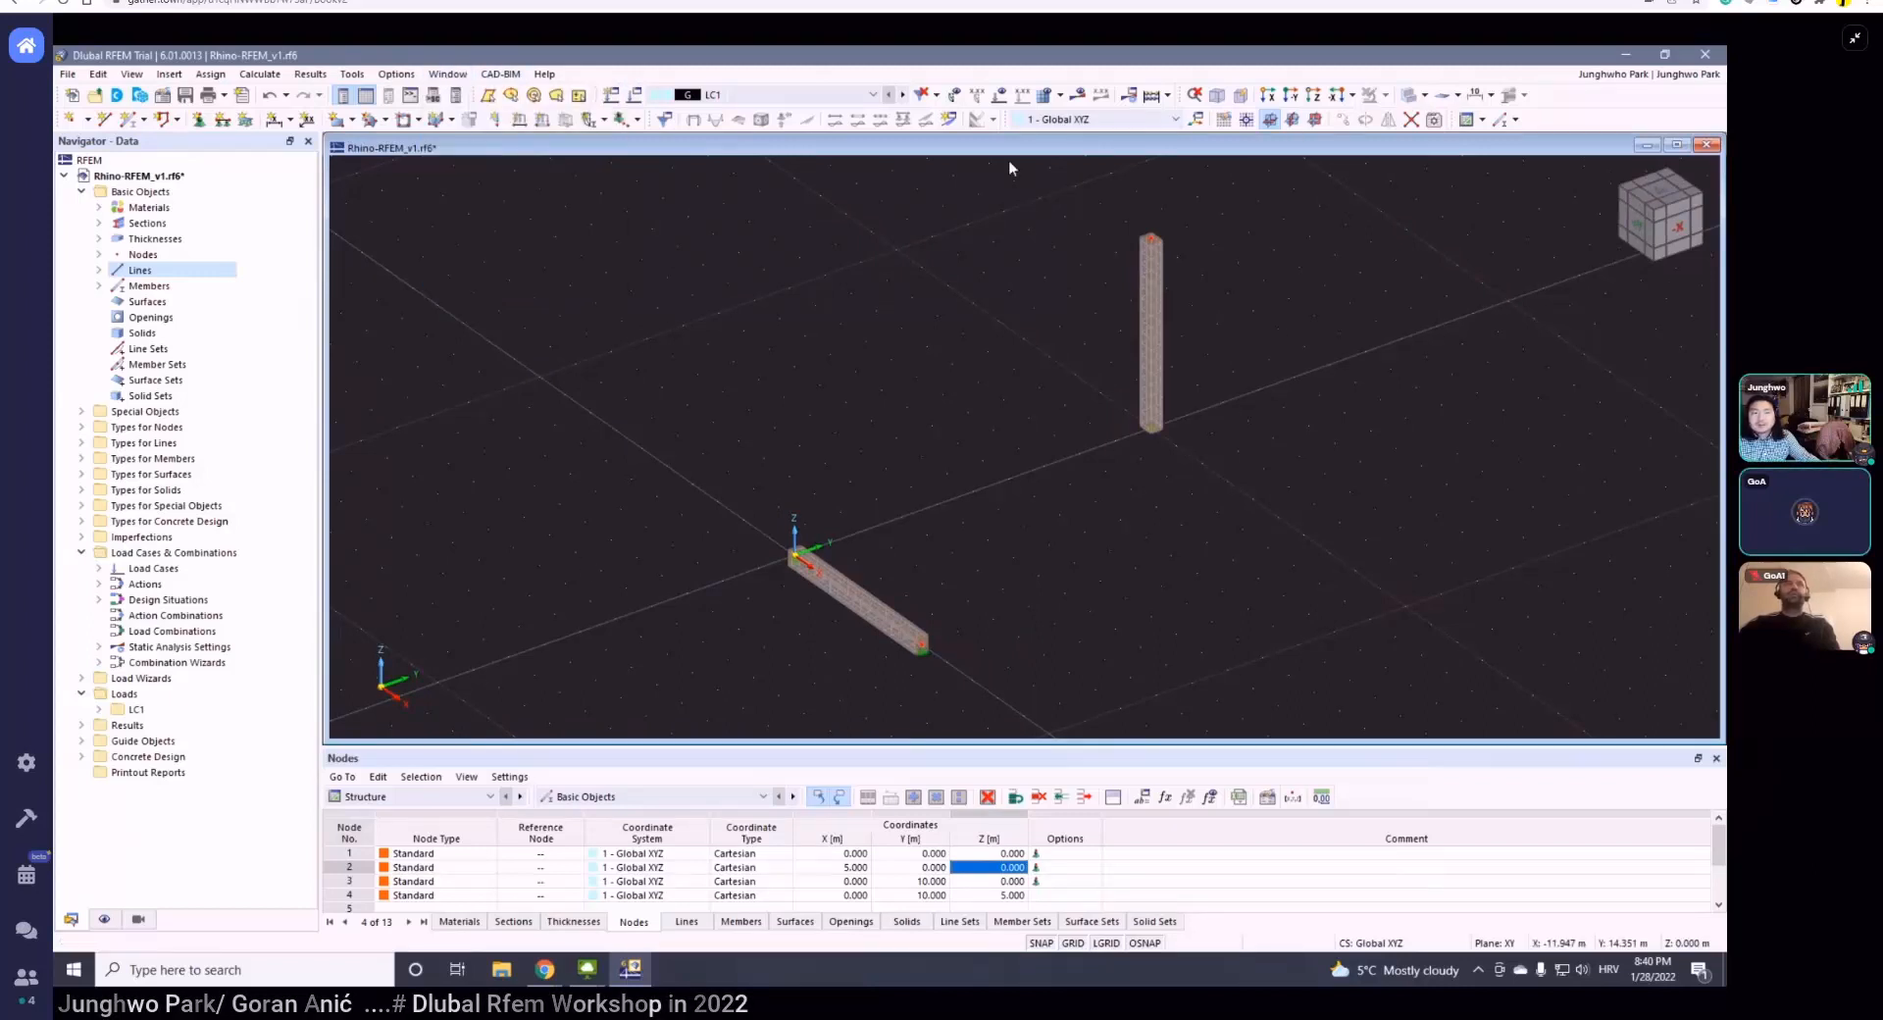
mouse_move(1011, 157)
left_mouse_down()
mouse_move(949, 177)
mouse_move(999, 172)
left_mouse_up()
double_click(1468, 176)
left_click(461, 75)
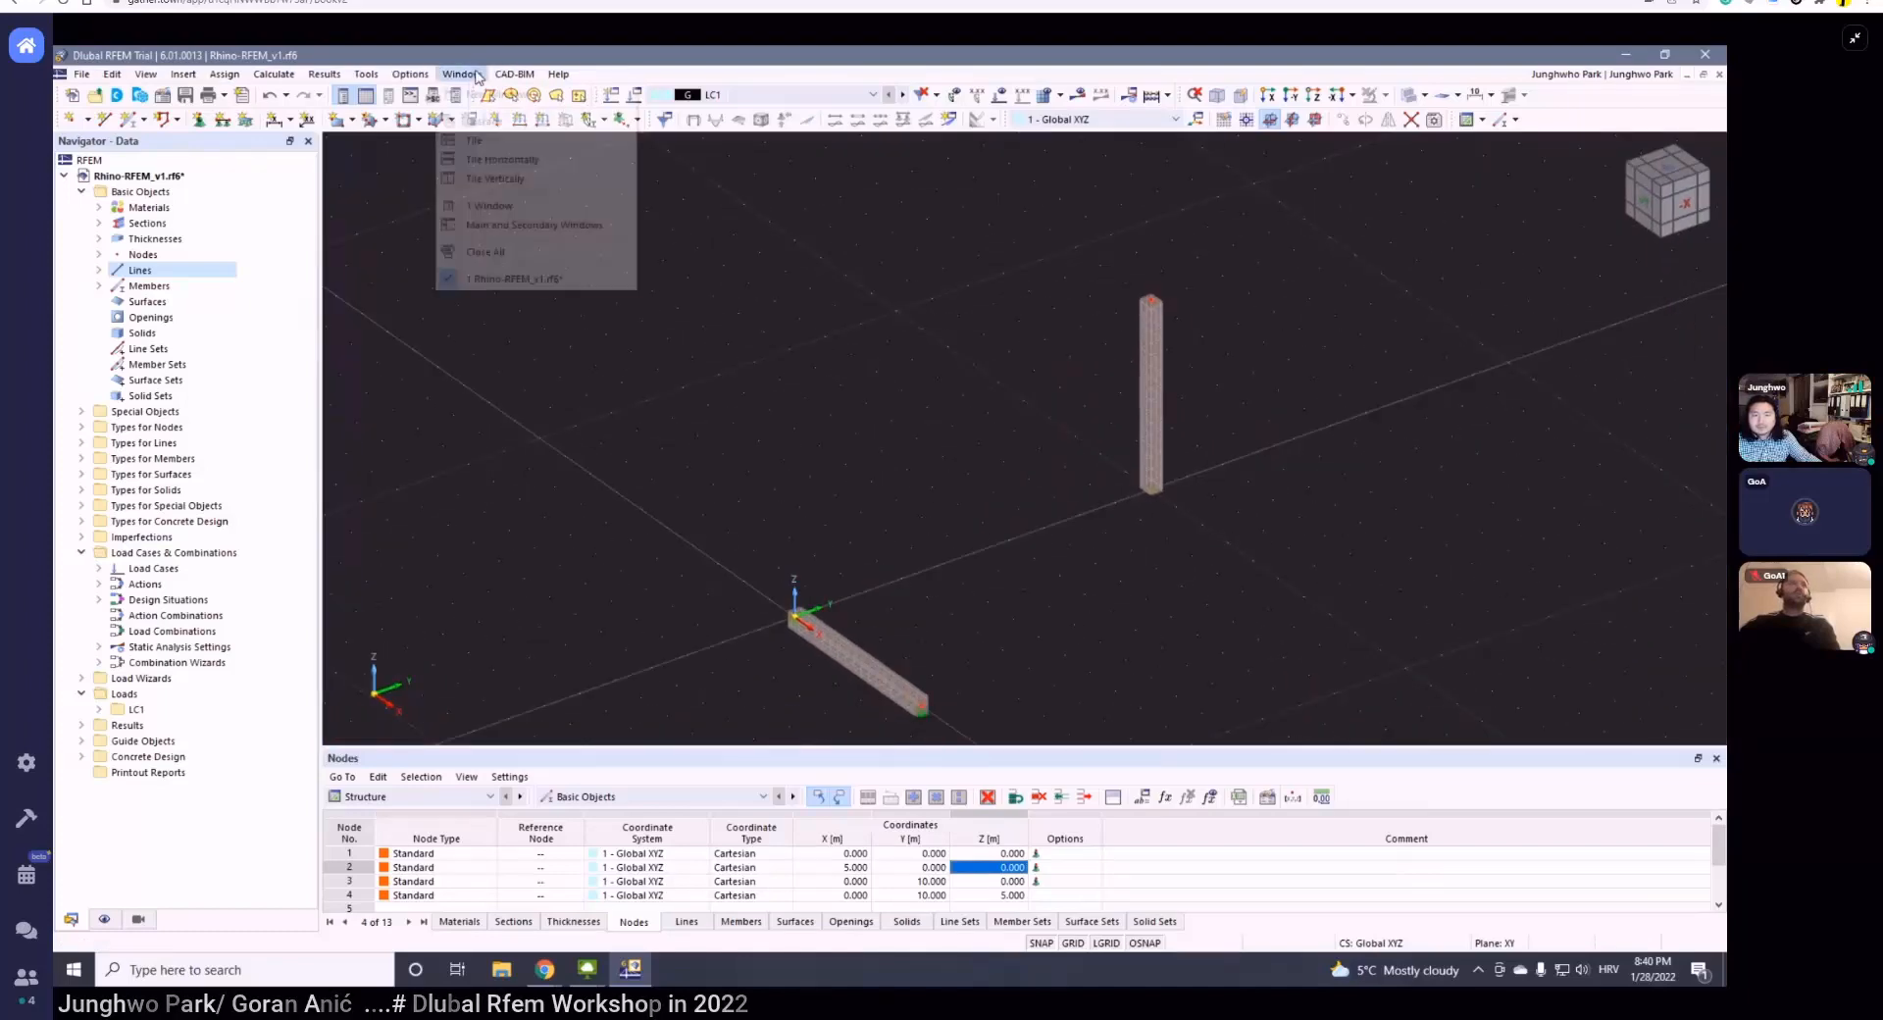
left_click(541, 160)
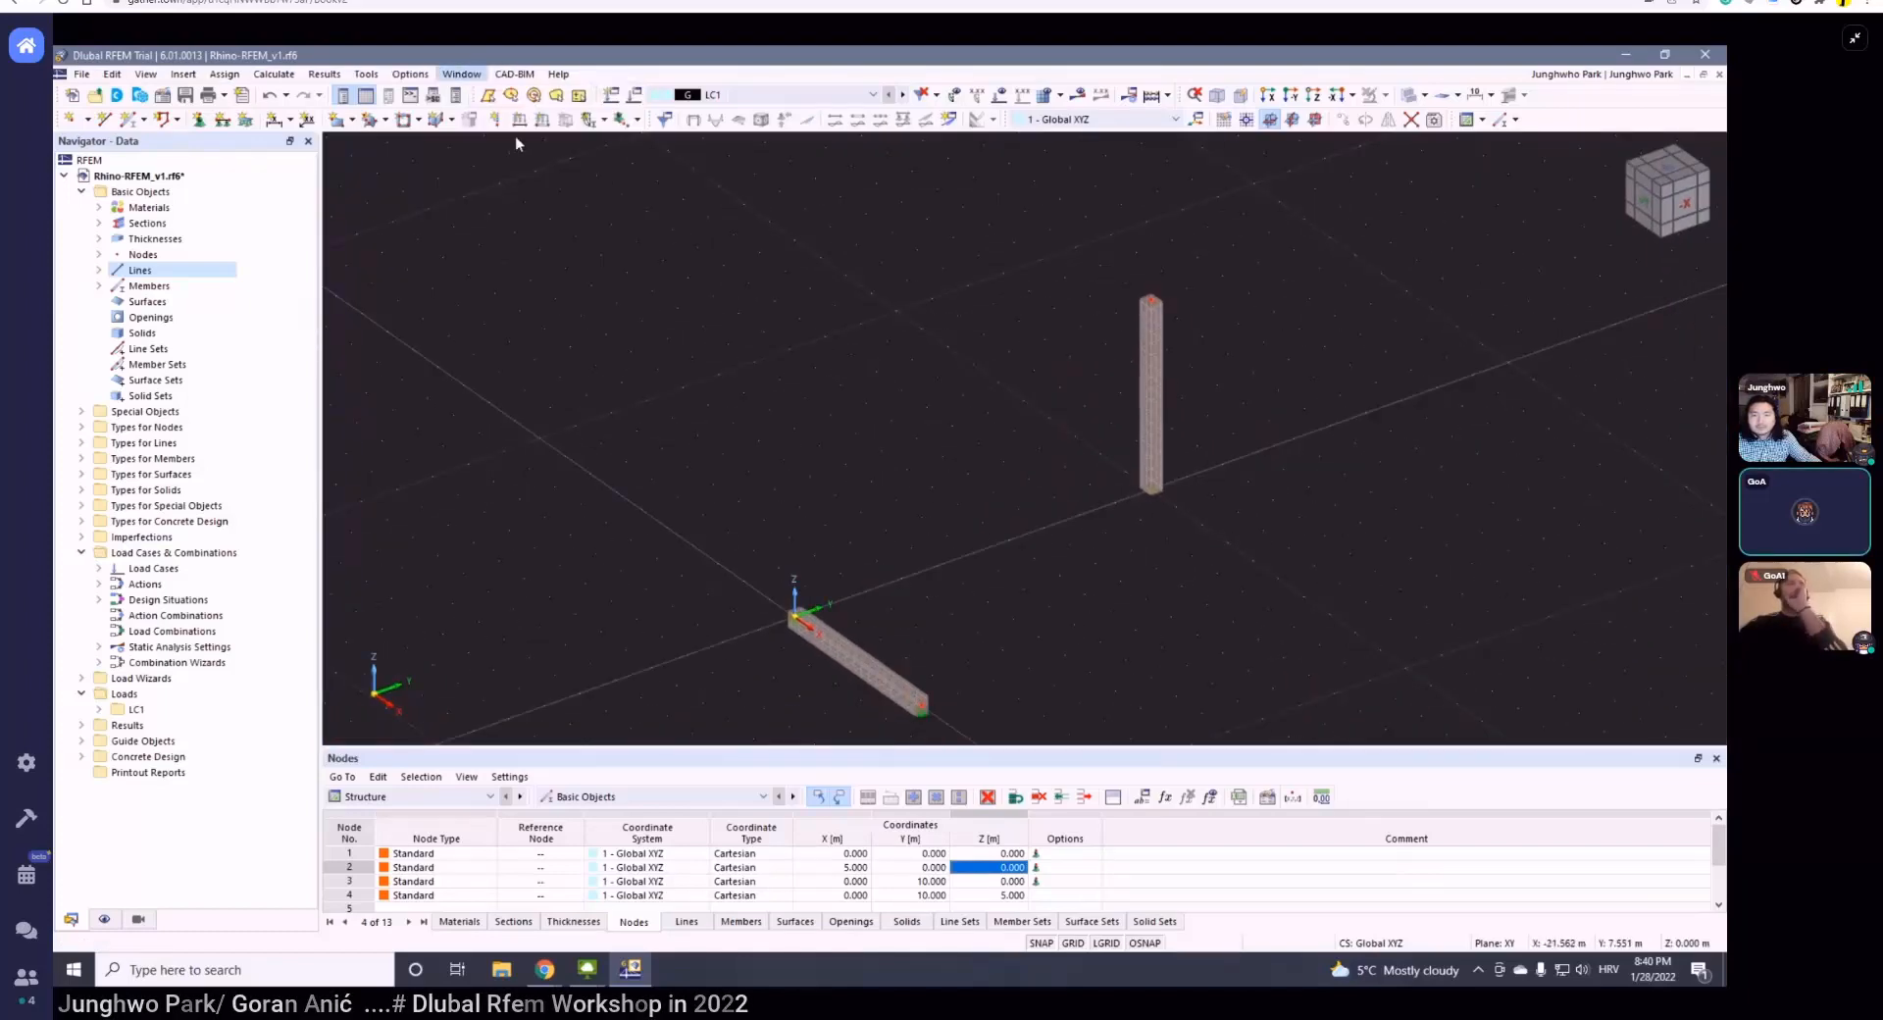
left_click(463, 75)
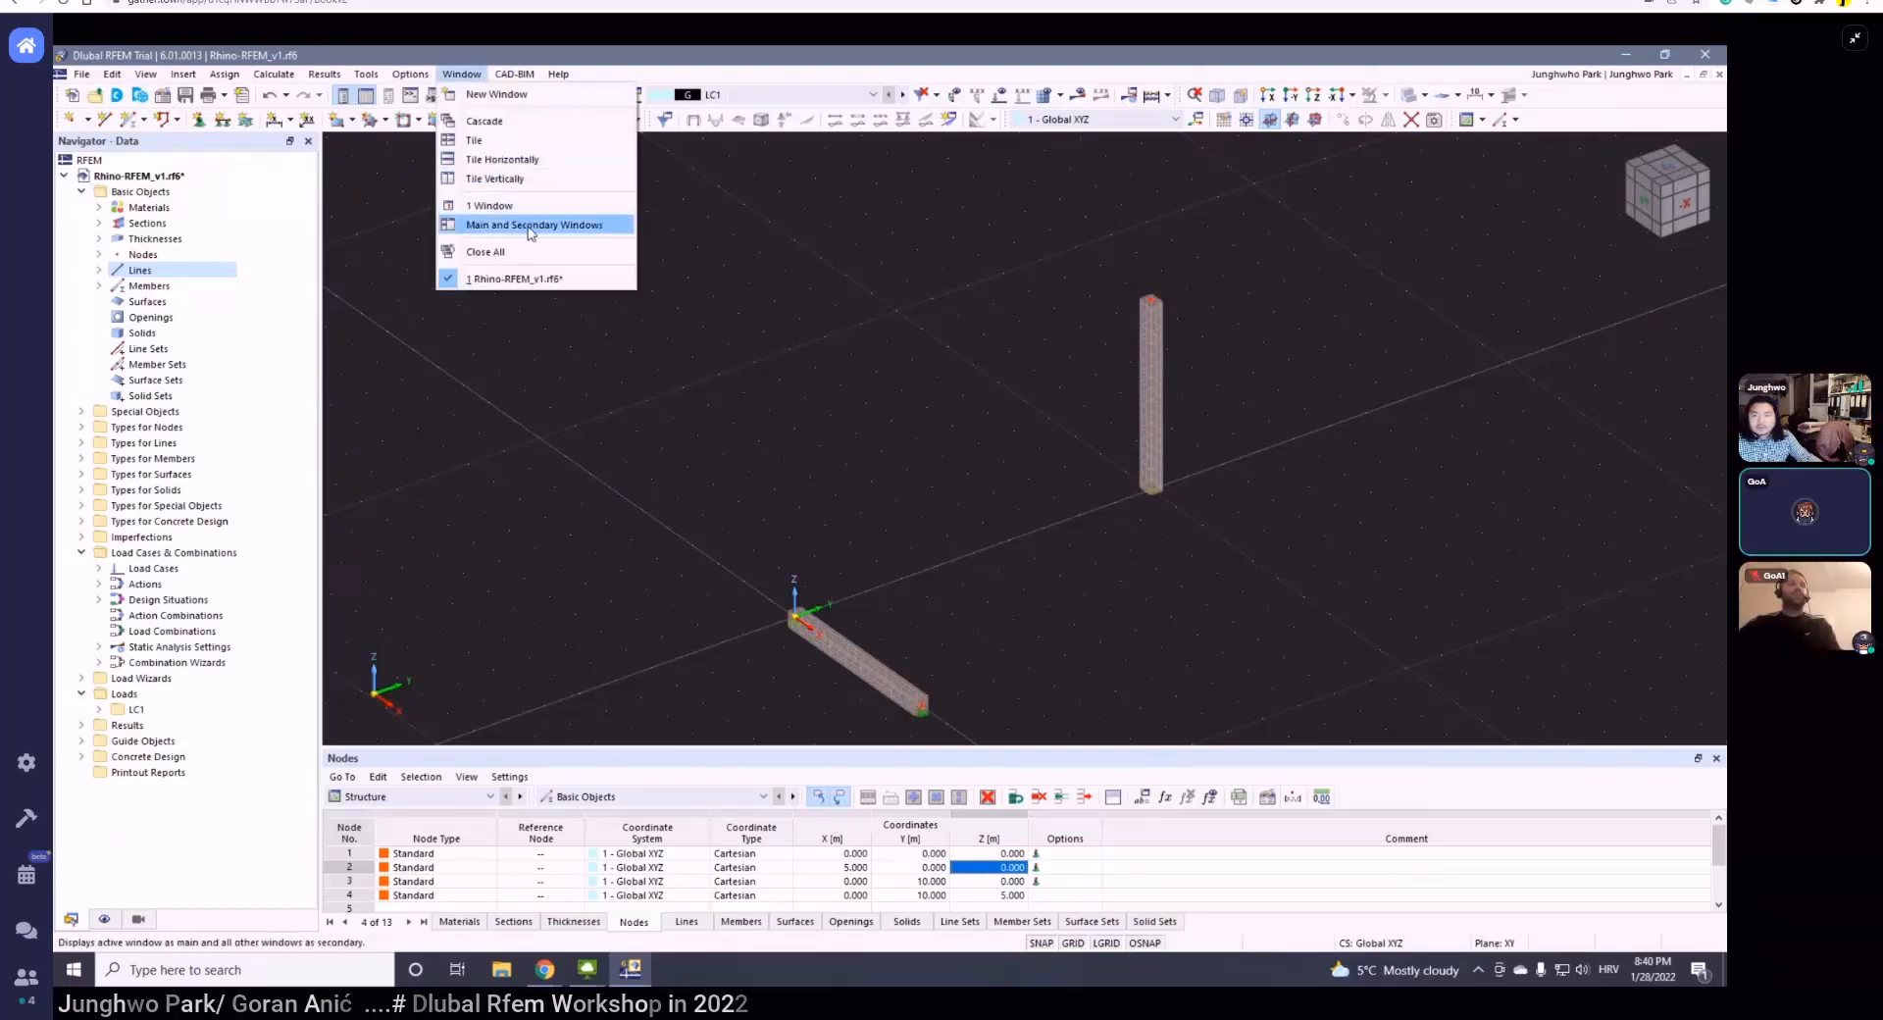
left_click(511, 123)
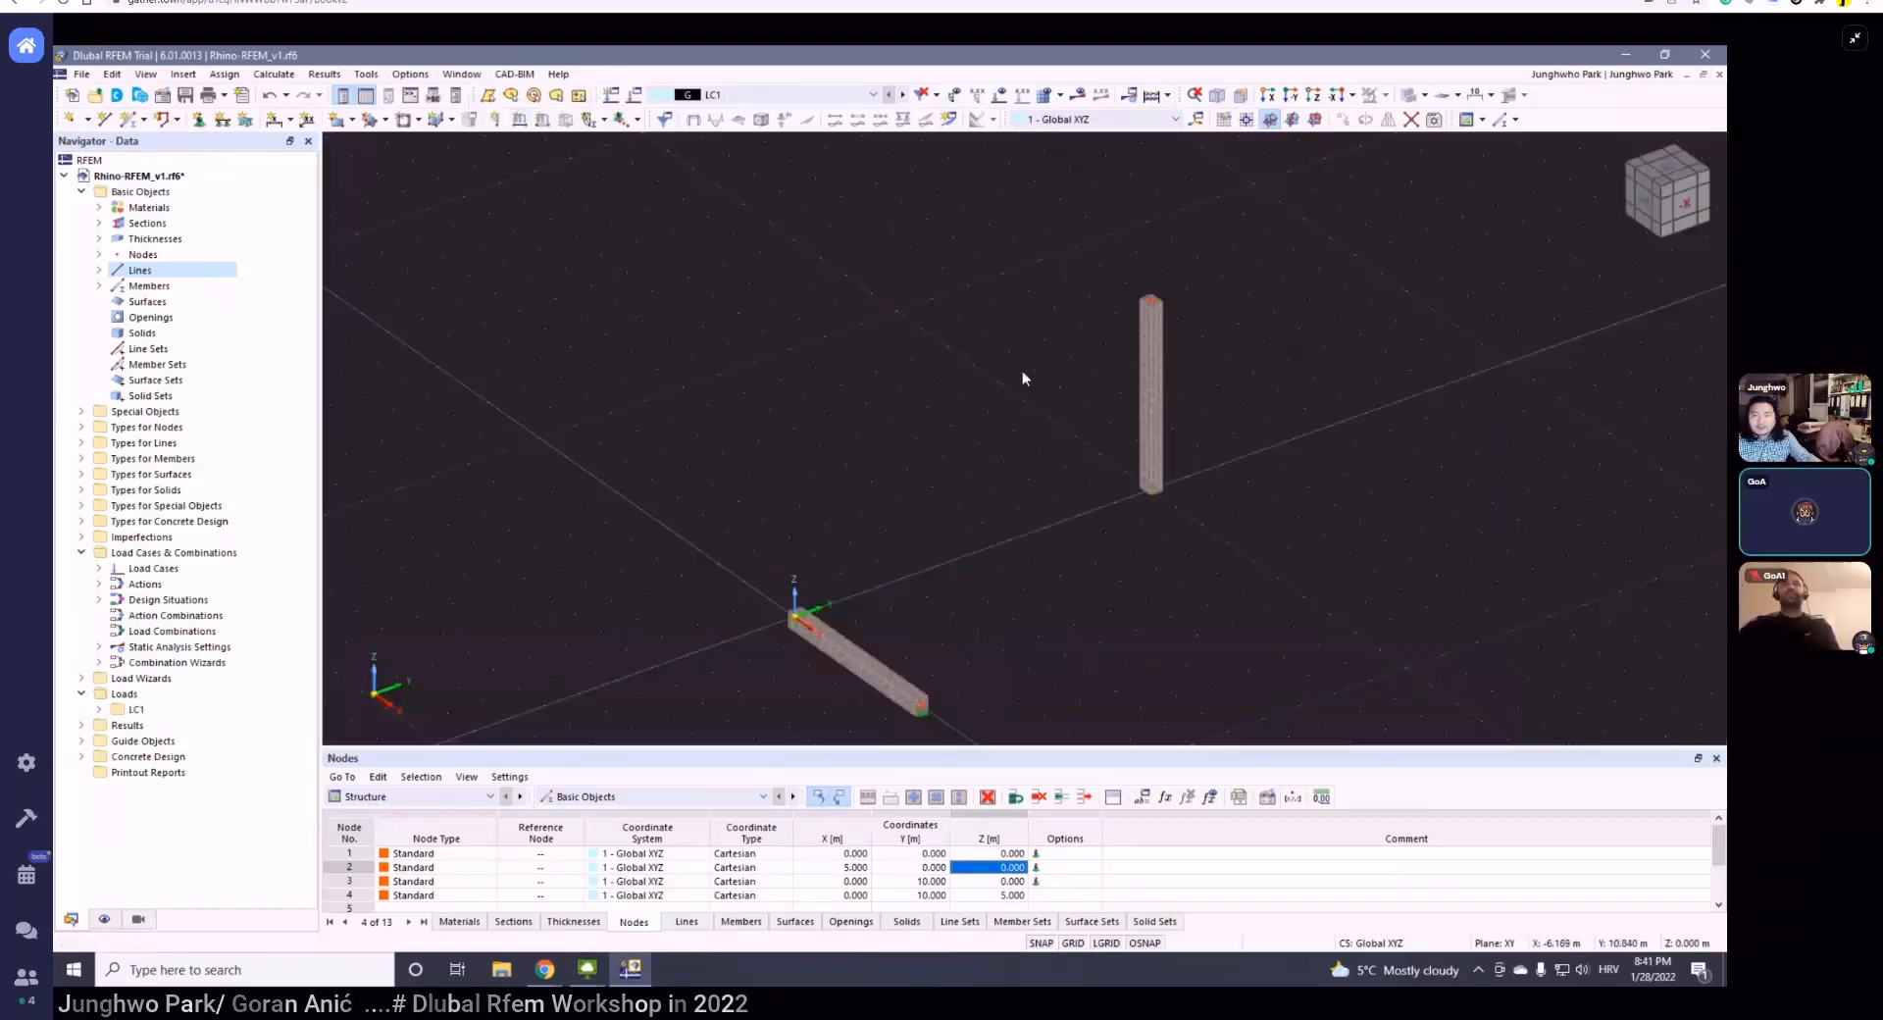
- Try the main and secondary windows arrangement for the model view
middle_click_drag(1021, 379, 962, 311)
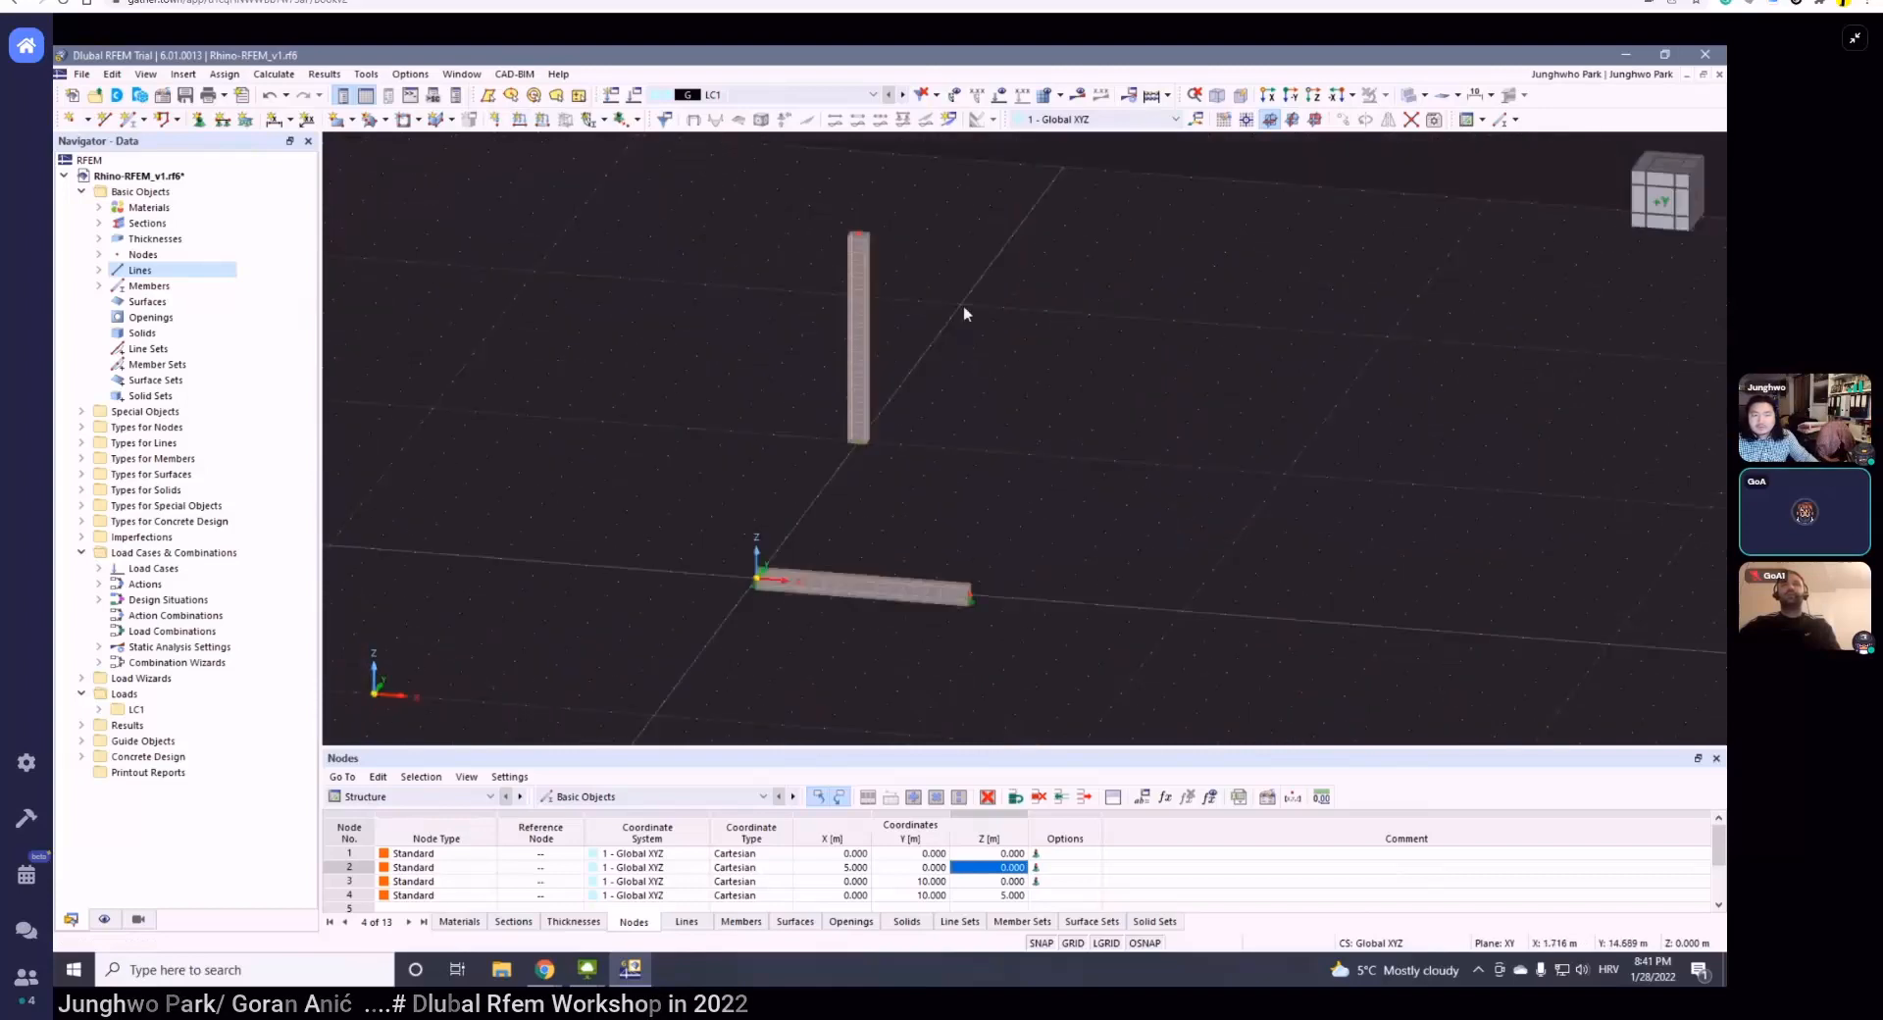
middle_click_drag(1147, 489, 1173, 438)
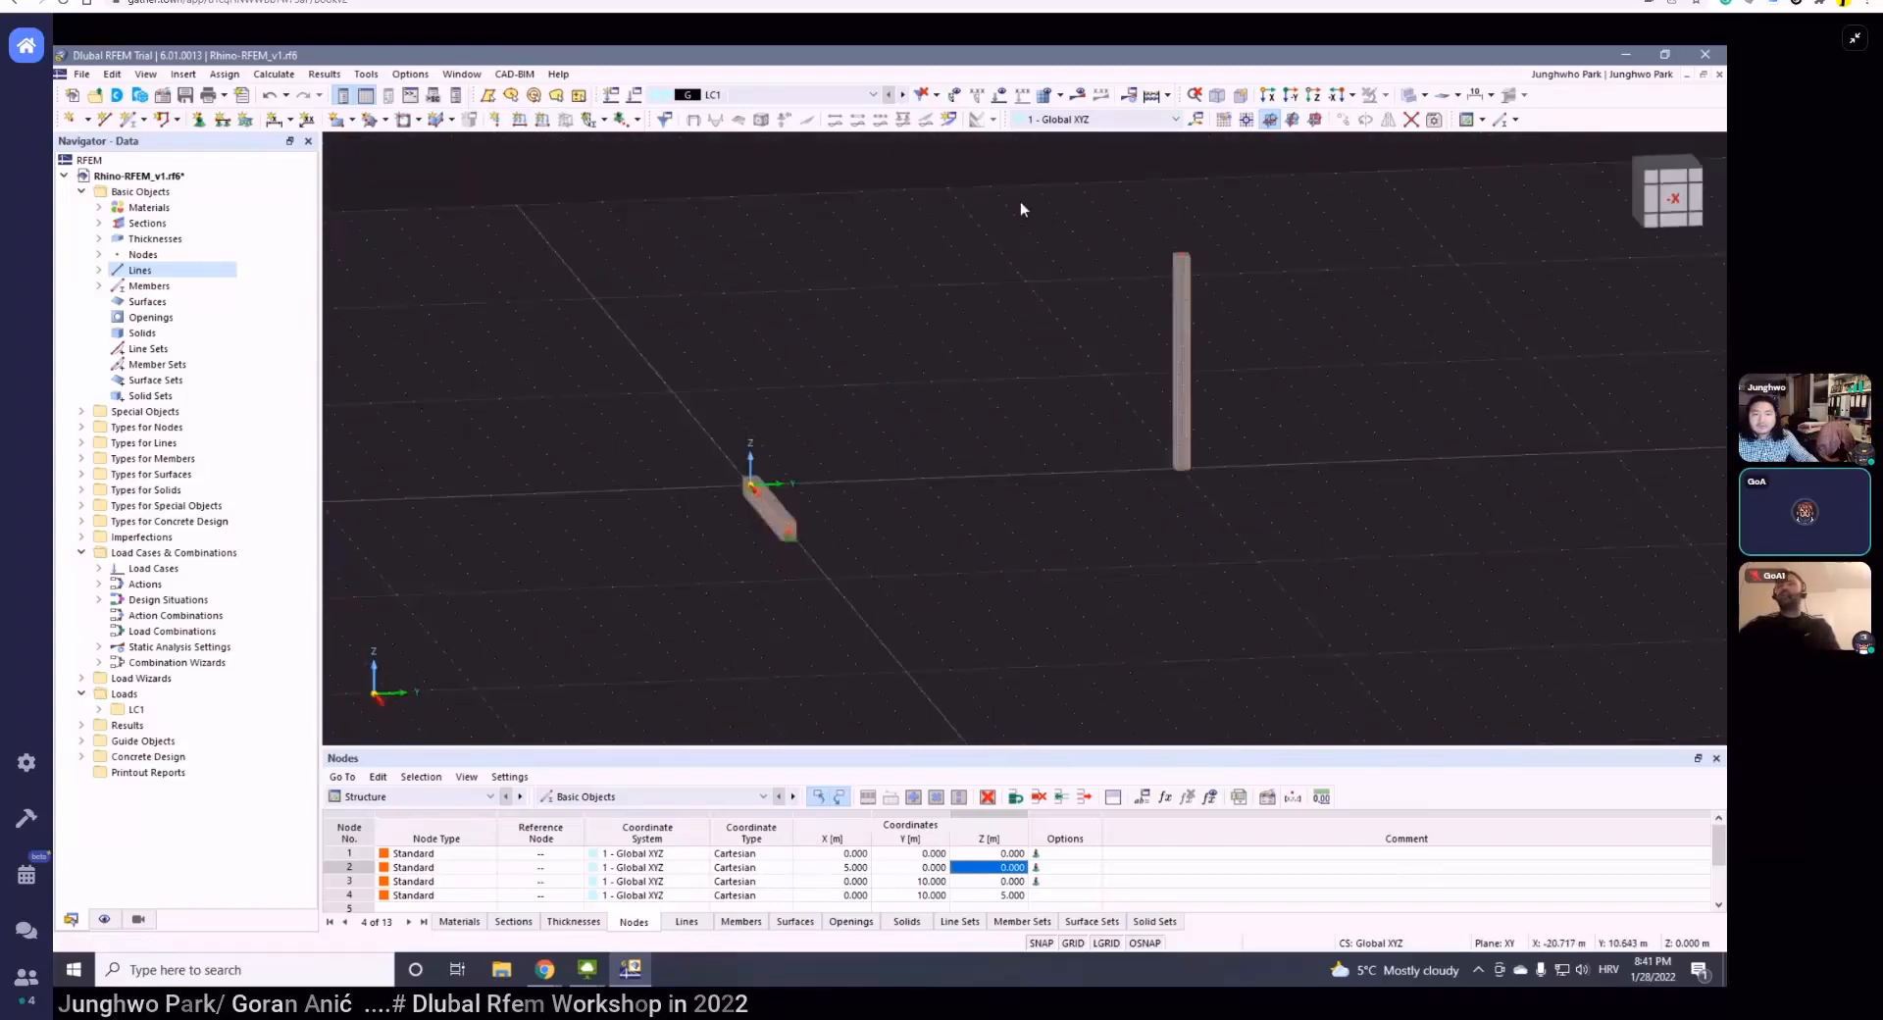
middle_click_drag(1016, 206, 1029, 471)
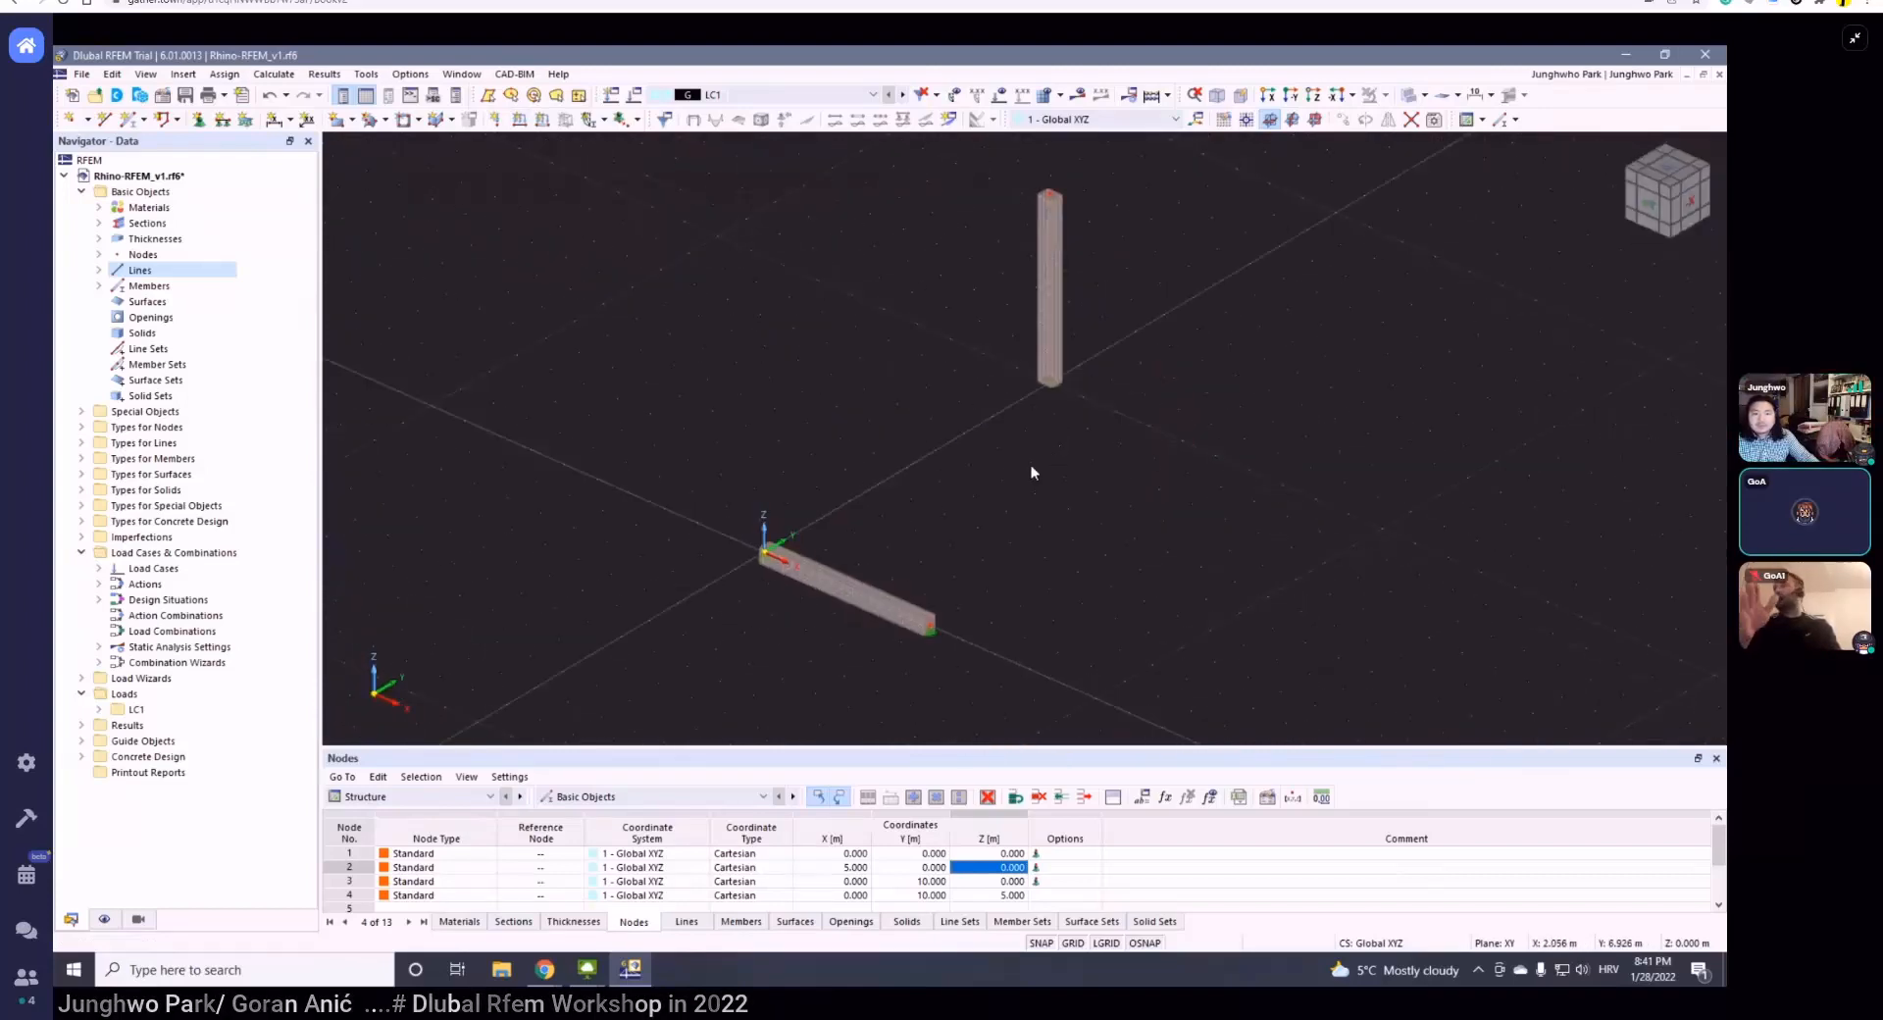
middle_click_drag(1068, 431, 928, 420)
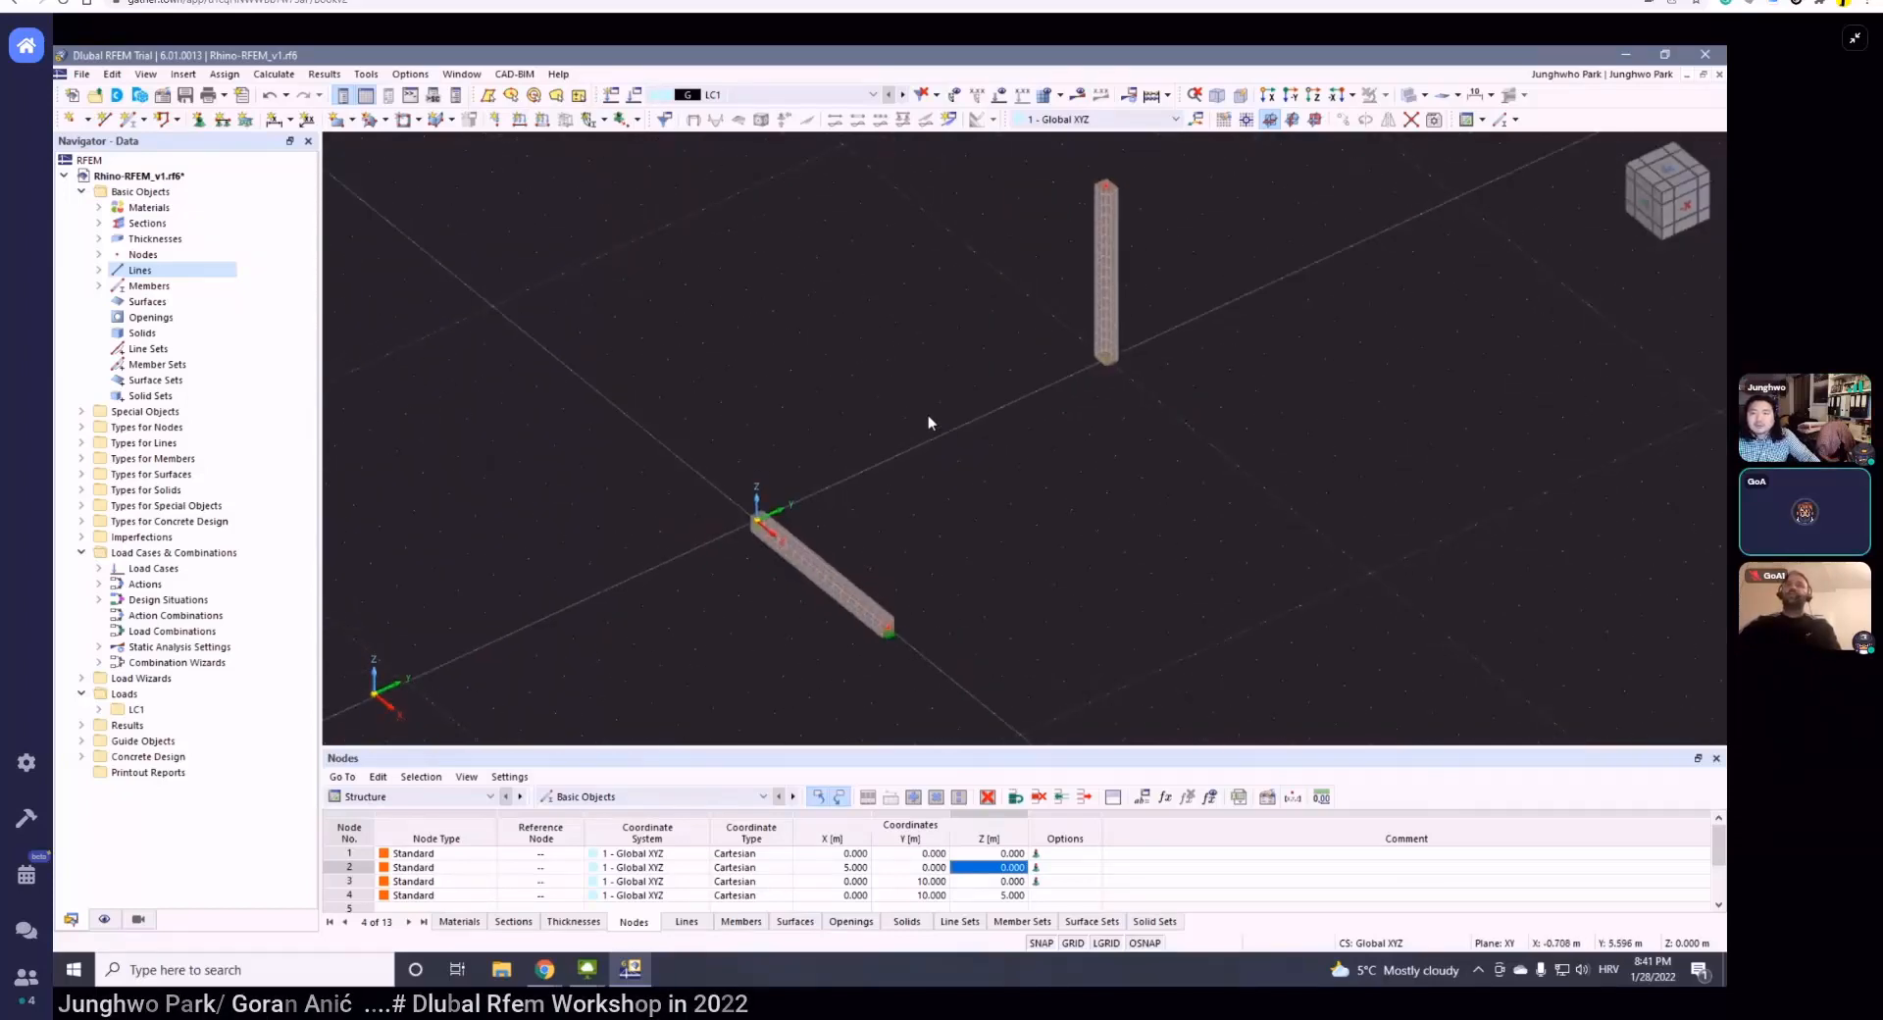
left_click(509, 76)
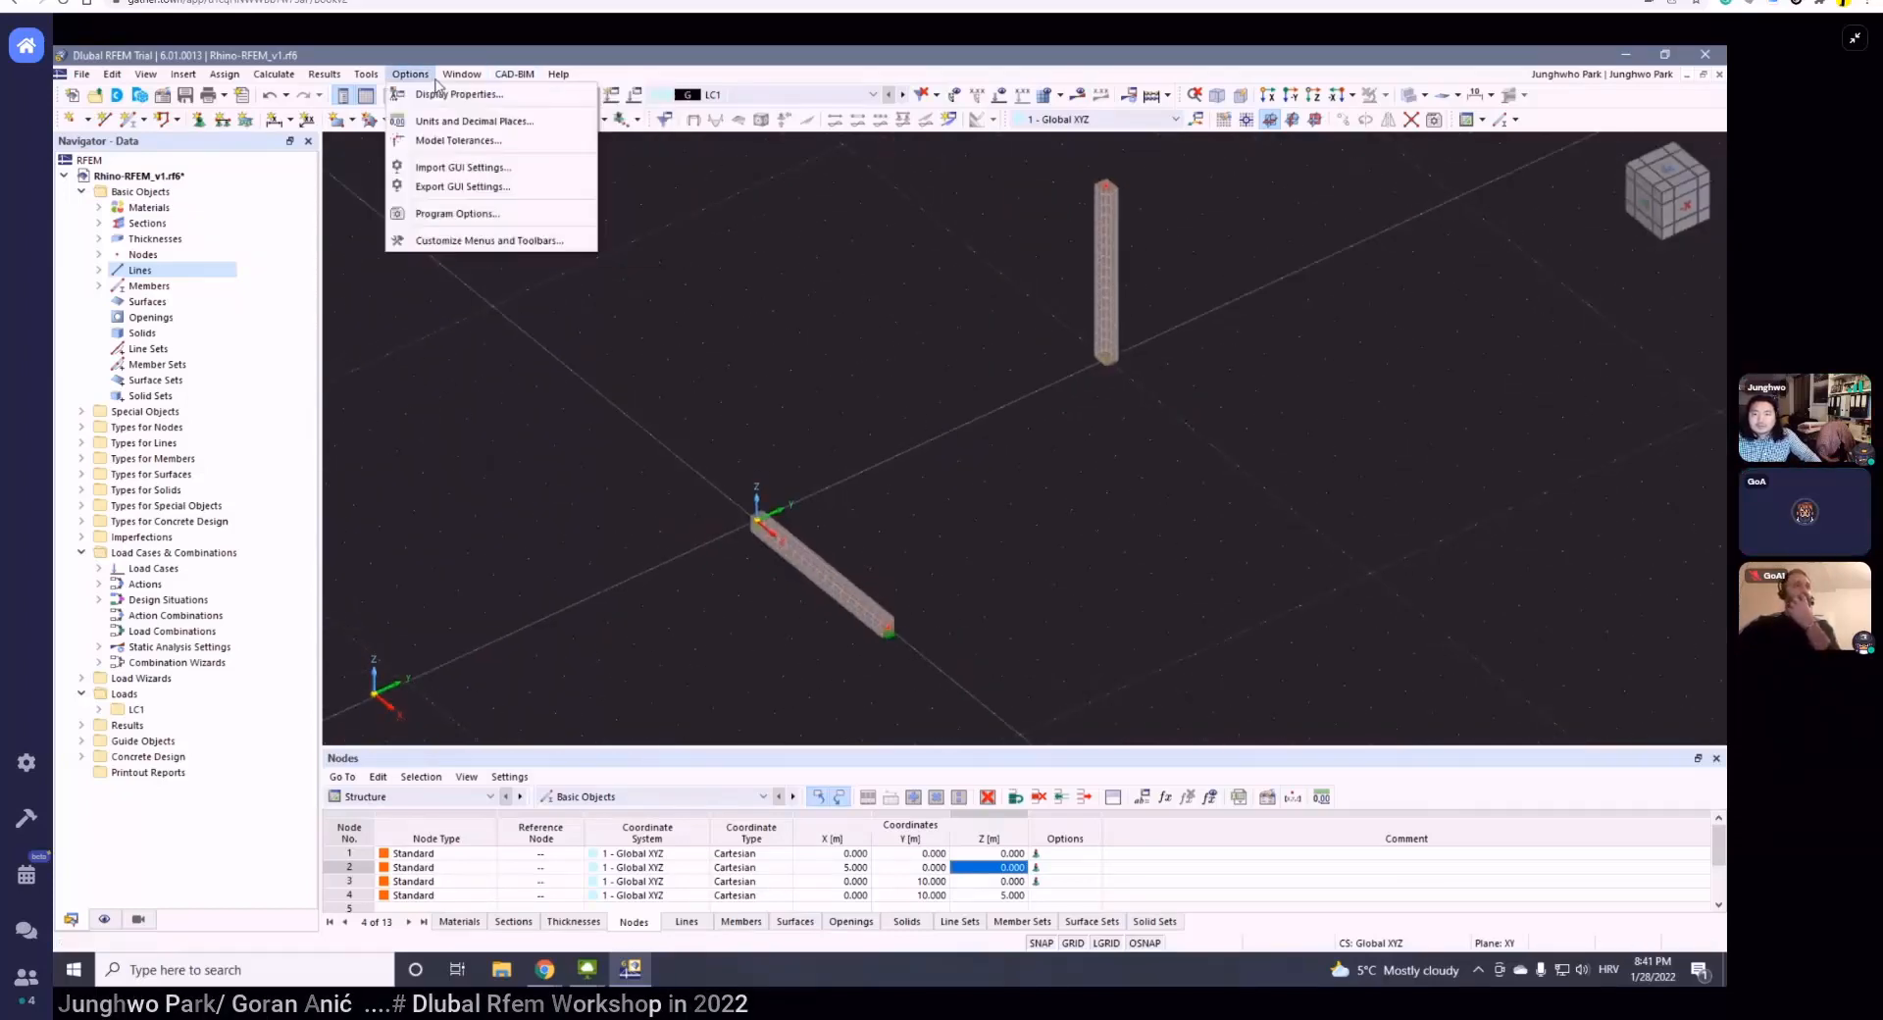
mouse_move(447, 78)
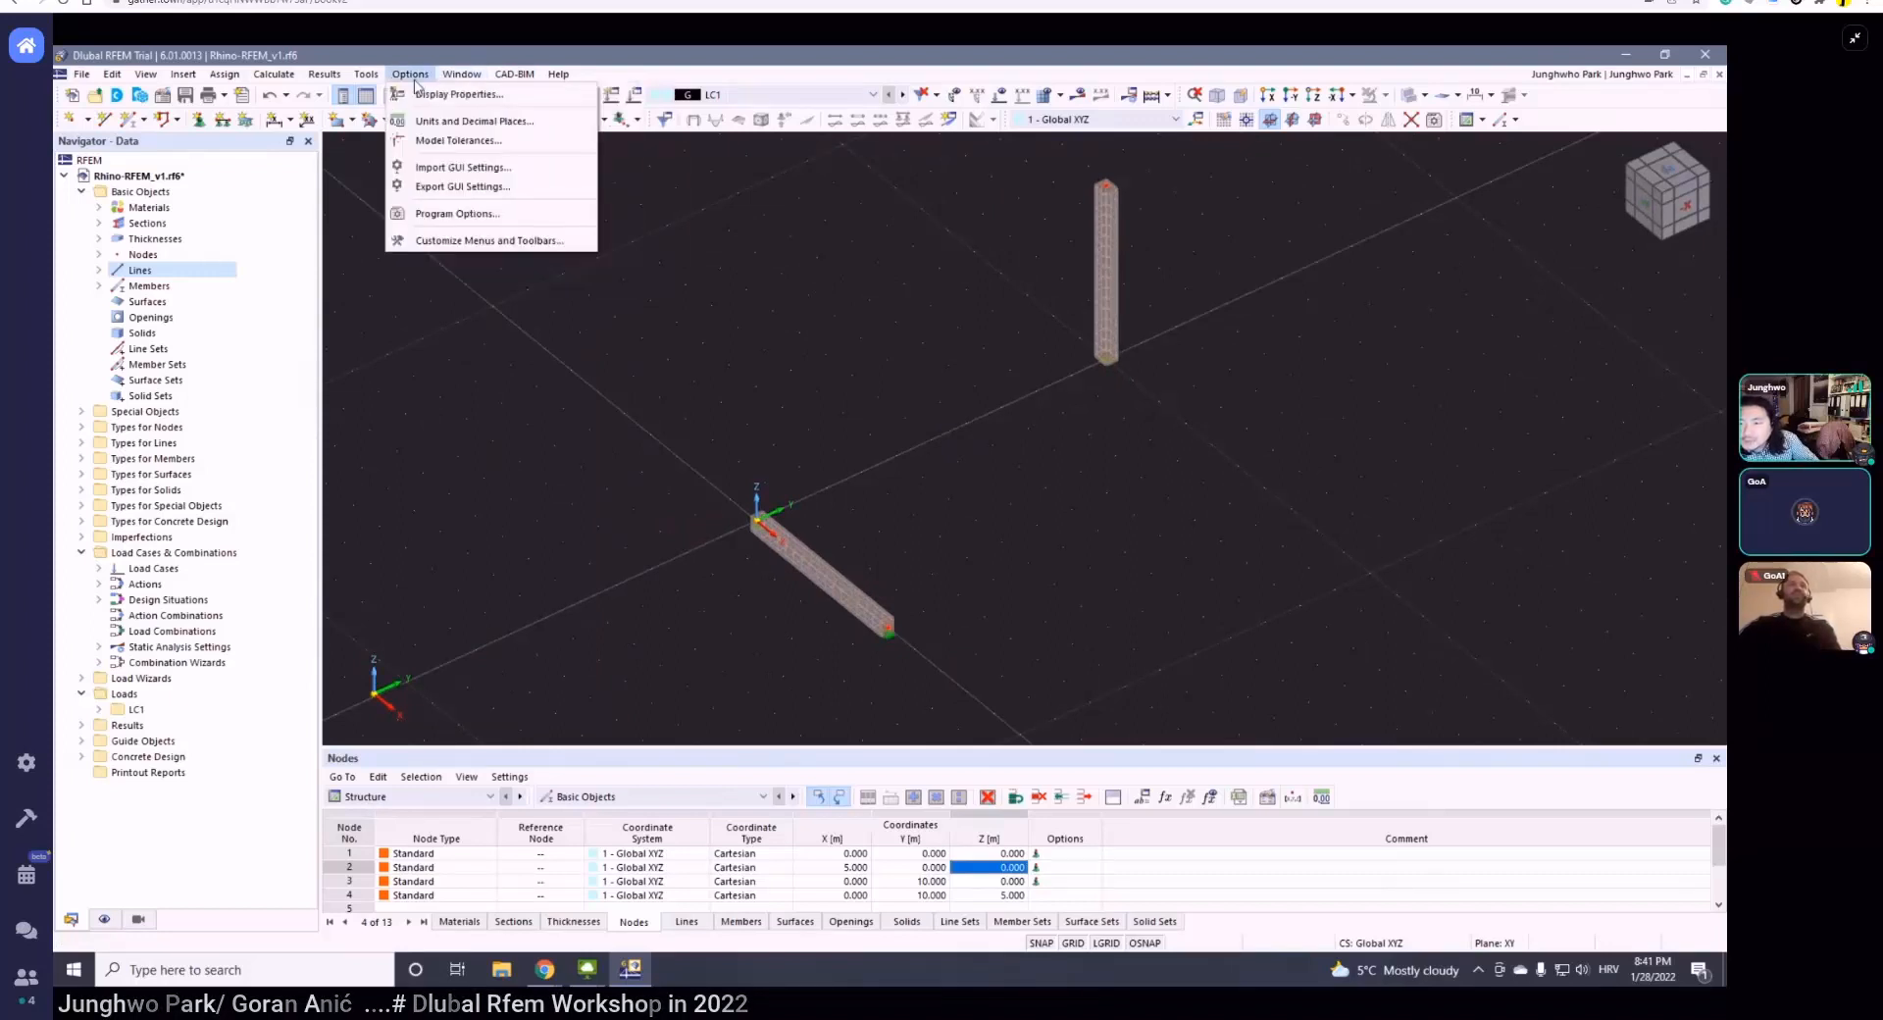
mouse_move(574, 84)
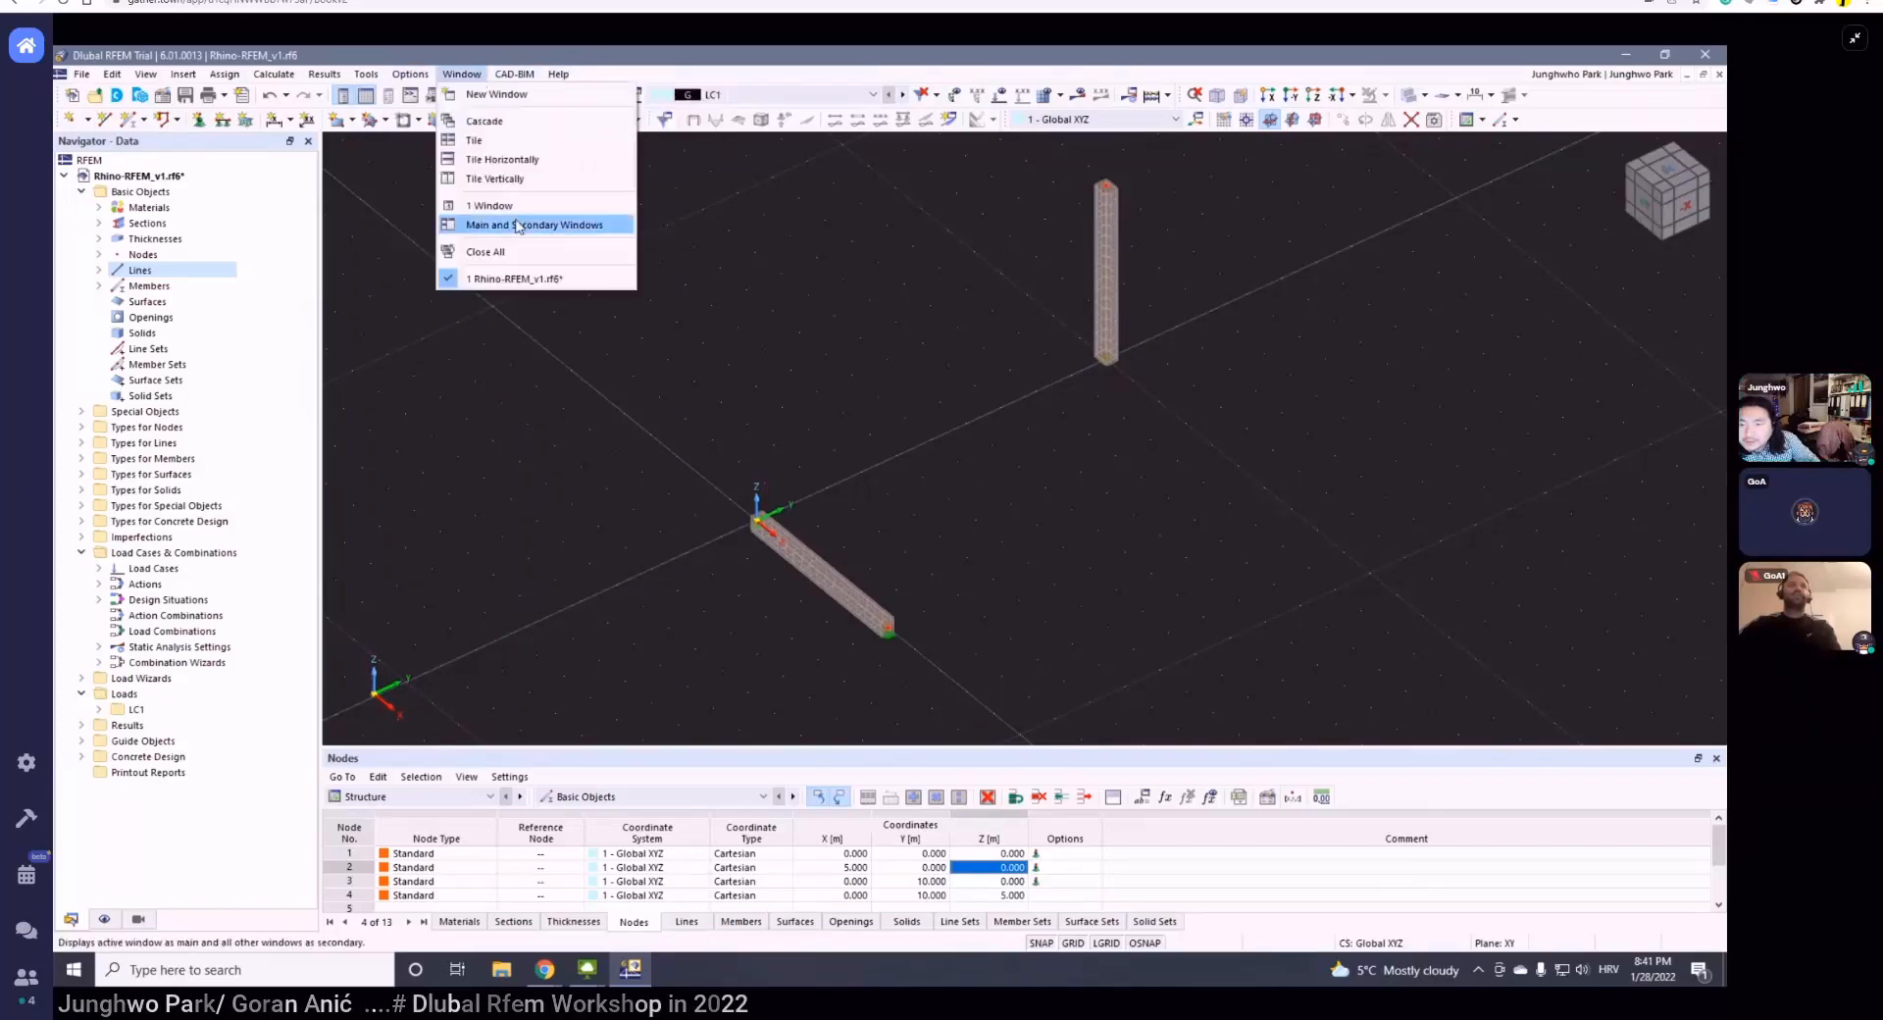
left_click(520, 226)
scroll(981, 471, "down", 5)
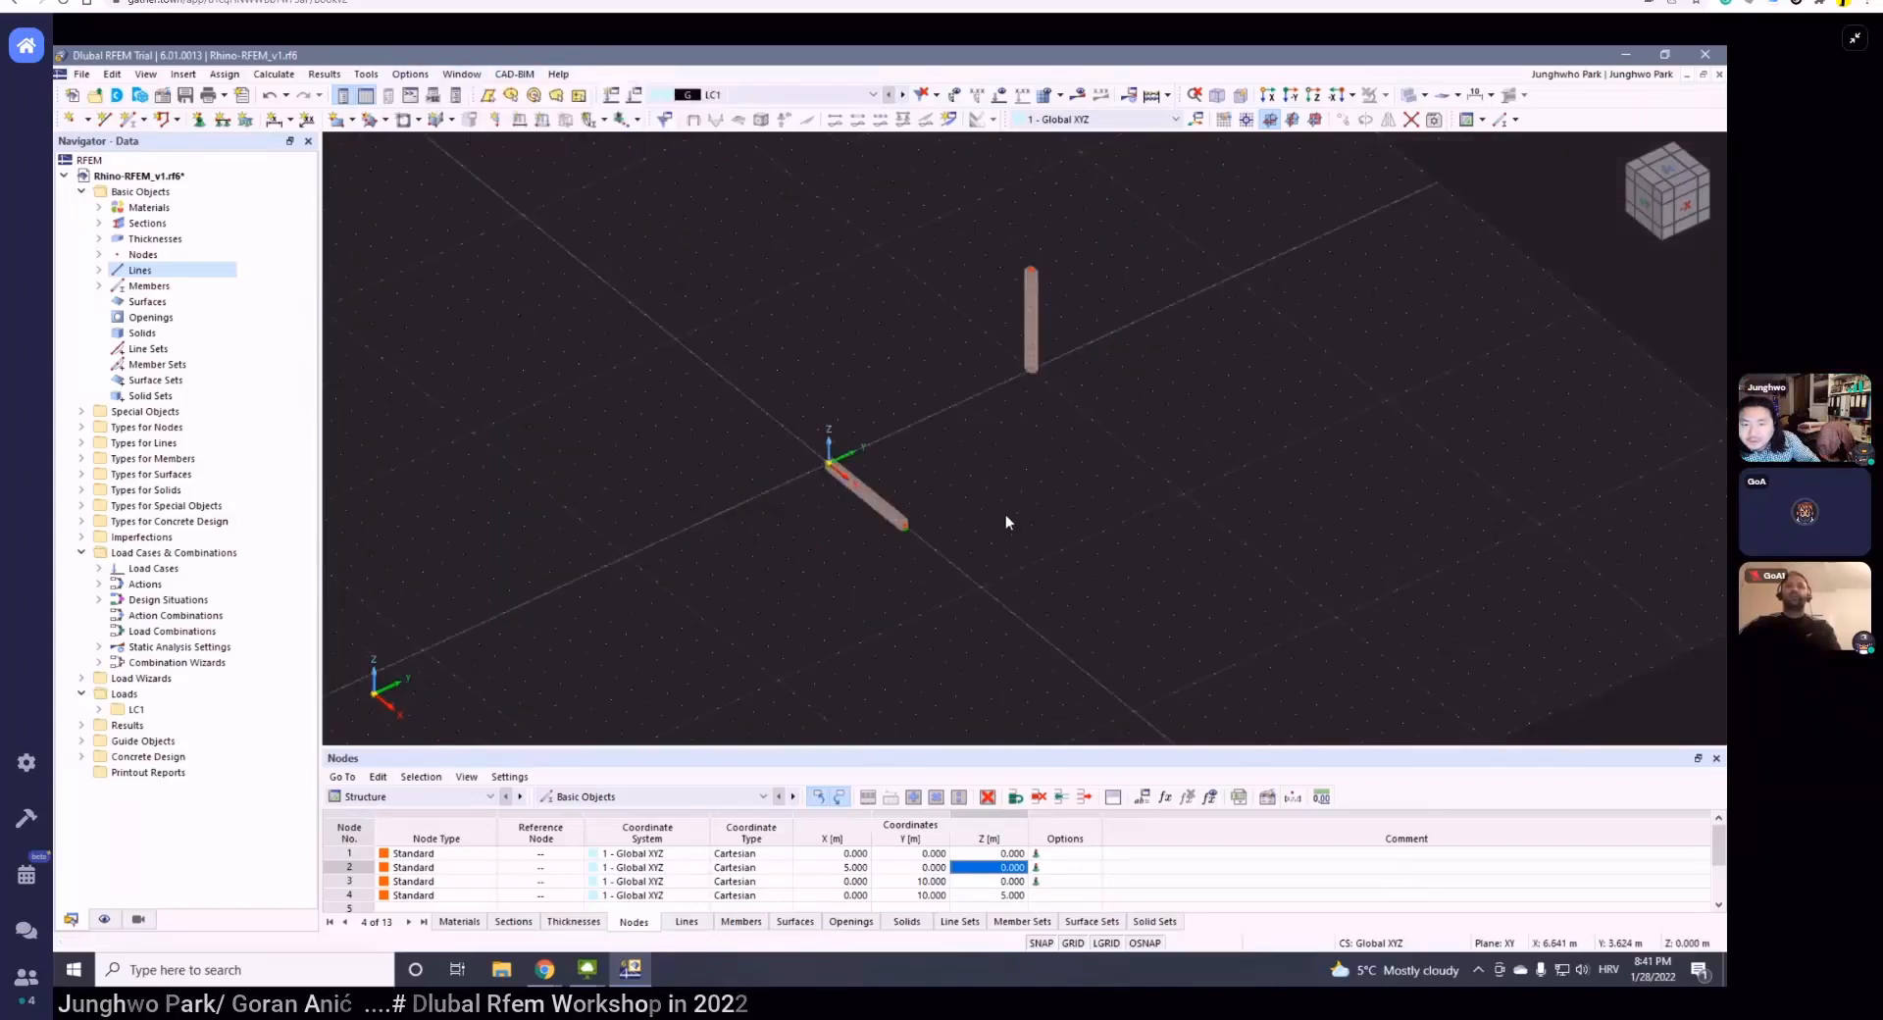
scroll(933, 434, "up", 5)
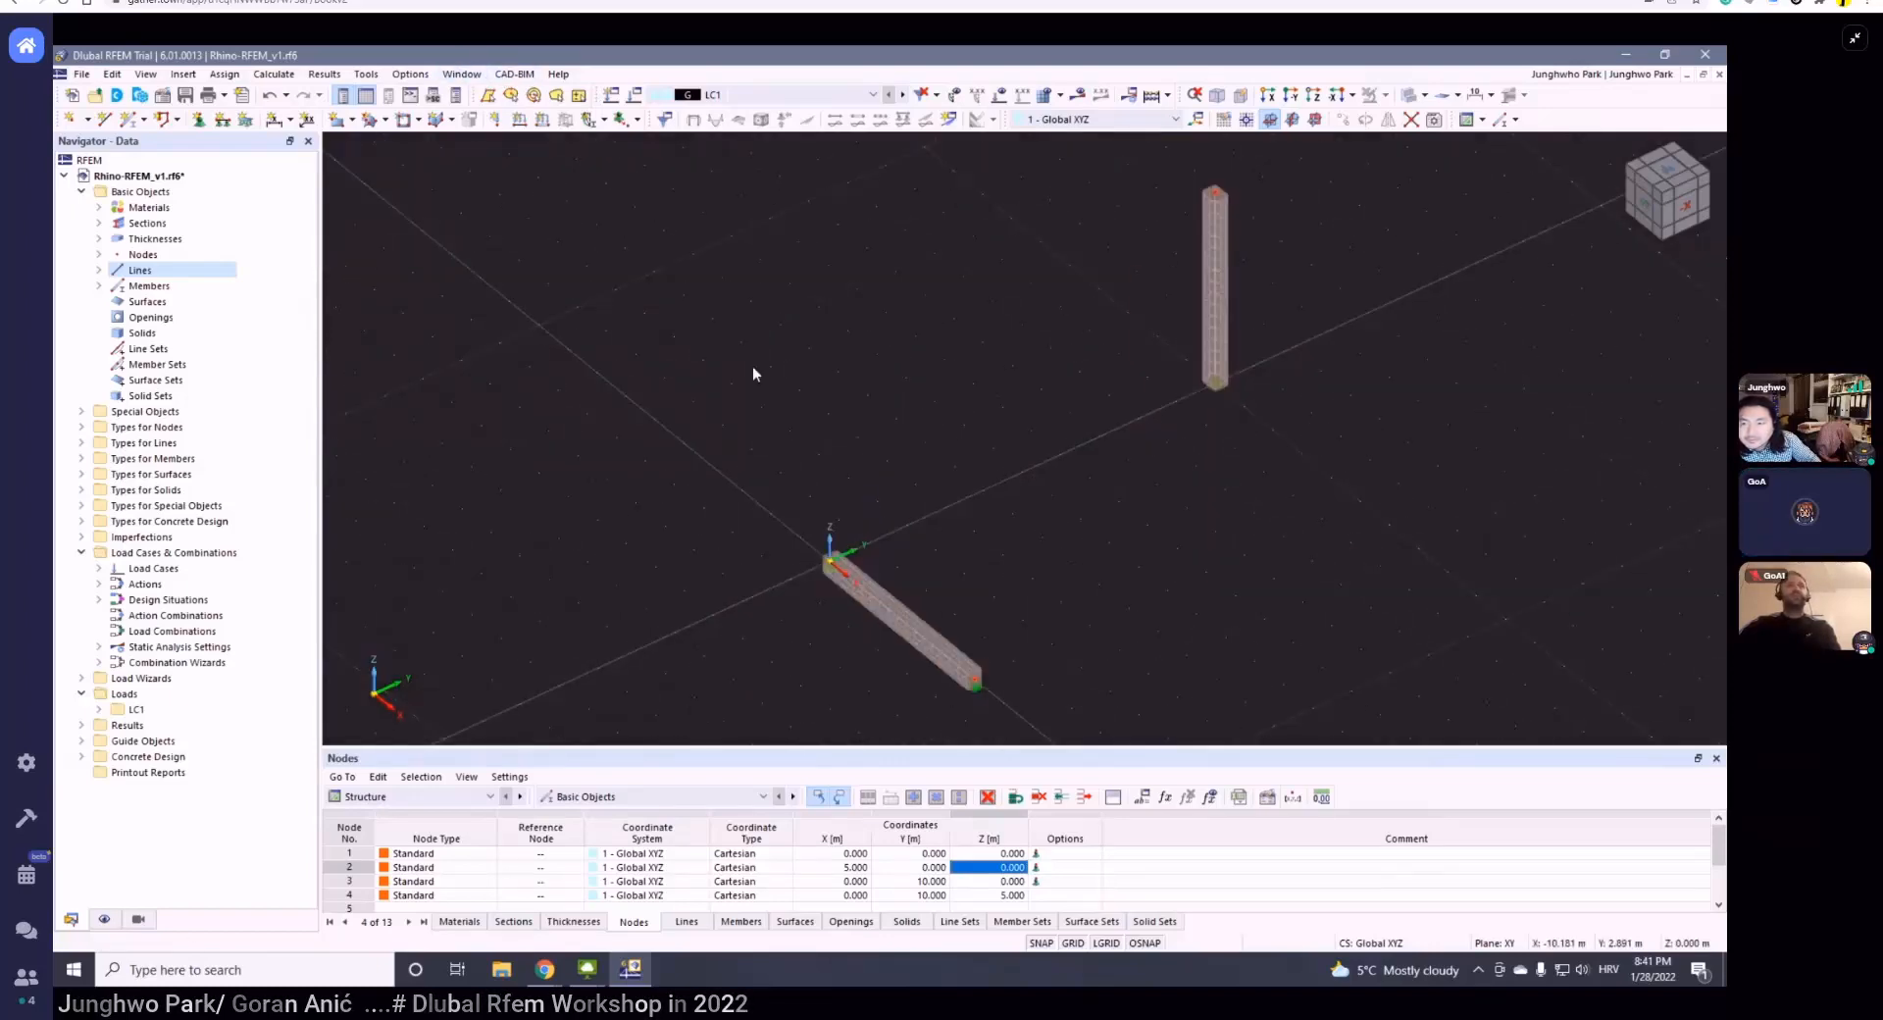
scroll(961, 473, "down", 3)
scroll(980, 495, "up", 3)
middle_click_drag(991, 510, 849, 508, "ctrl")
scroll(933, 516, "down", 1)
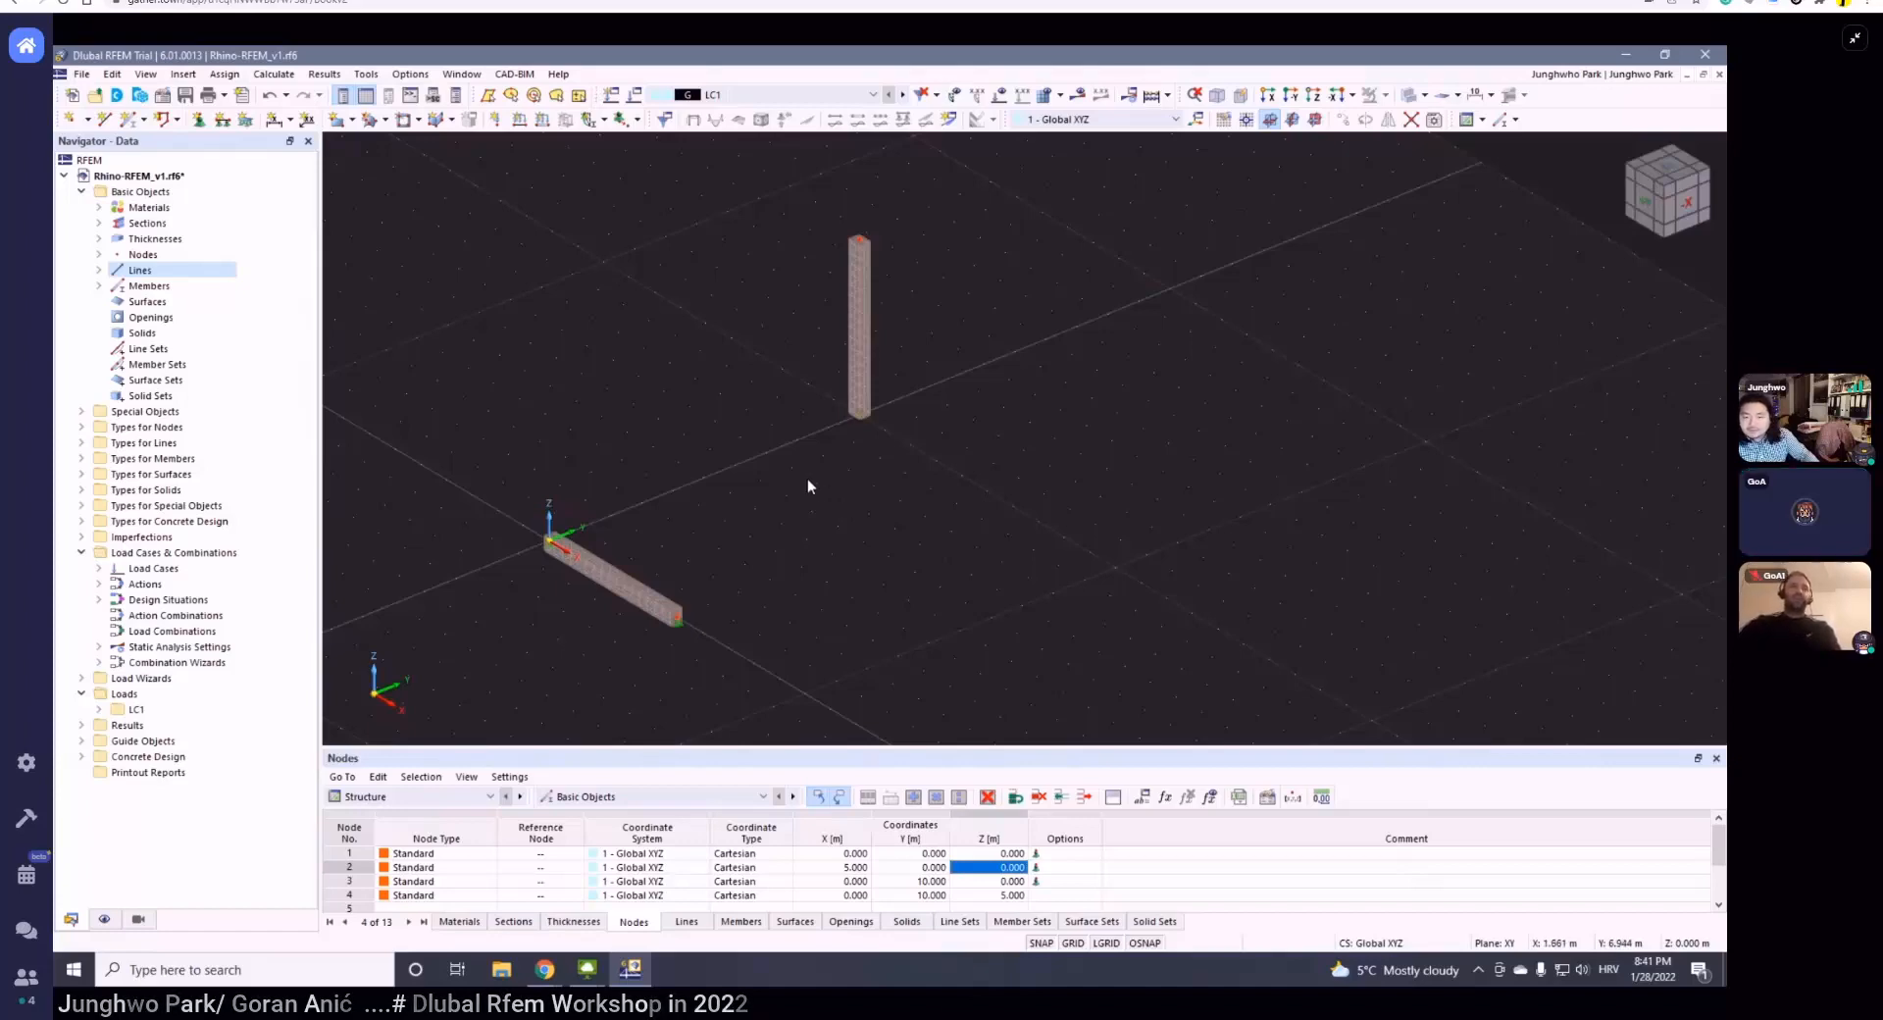
scroll(832, 487, "down", 2)
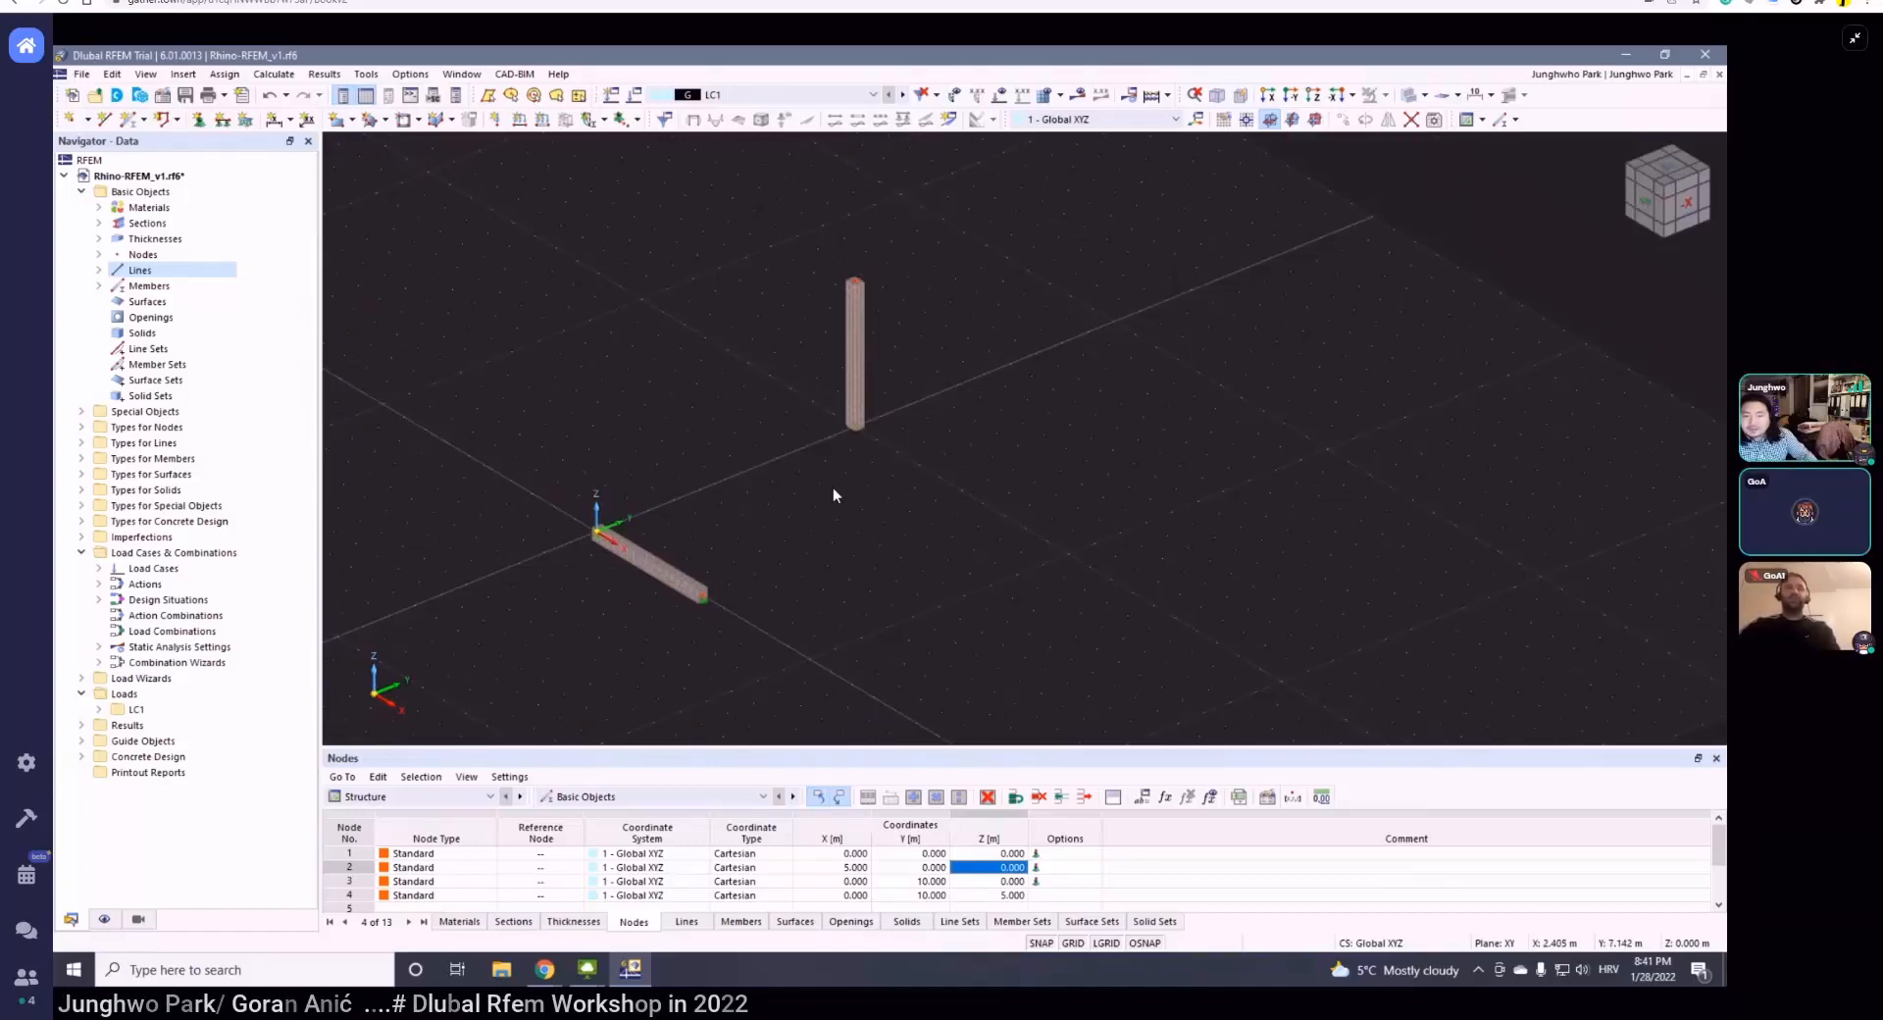
middle_click_drag(839, 522, 856, 520)
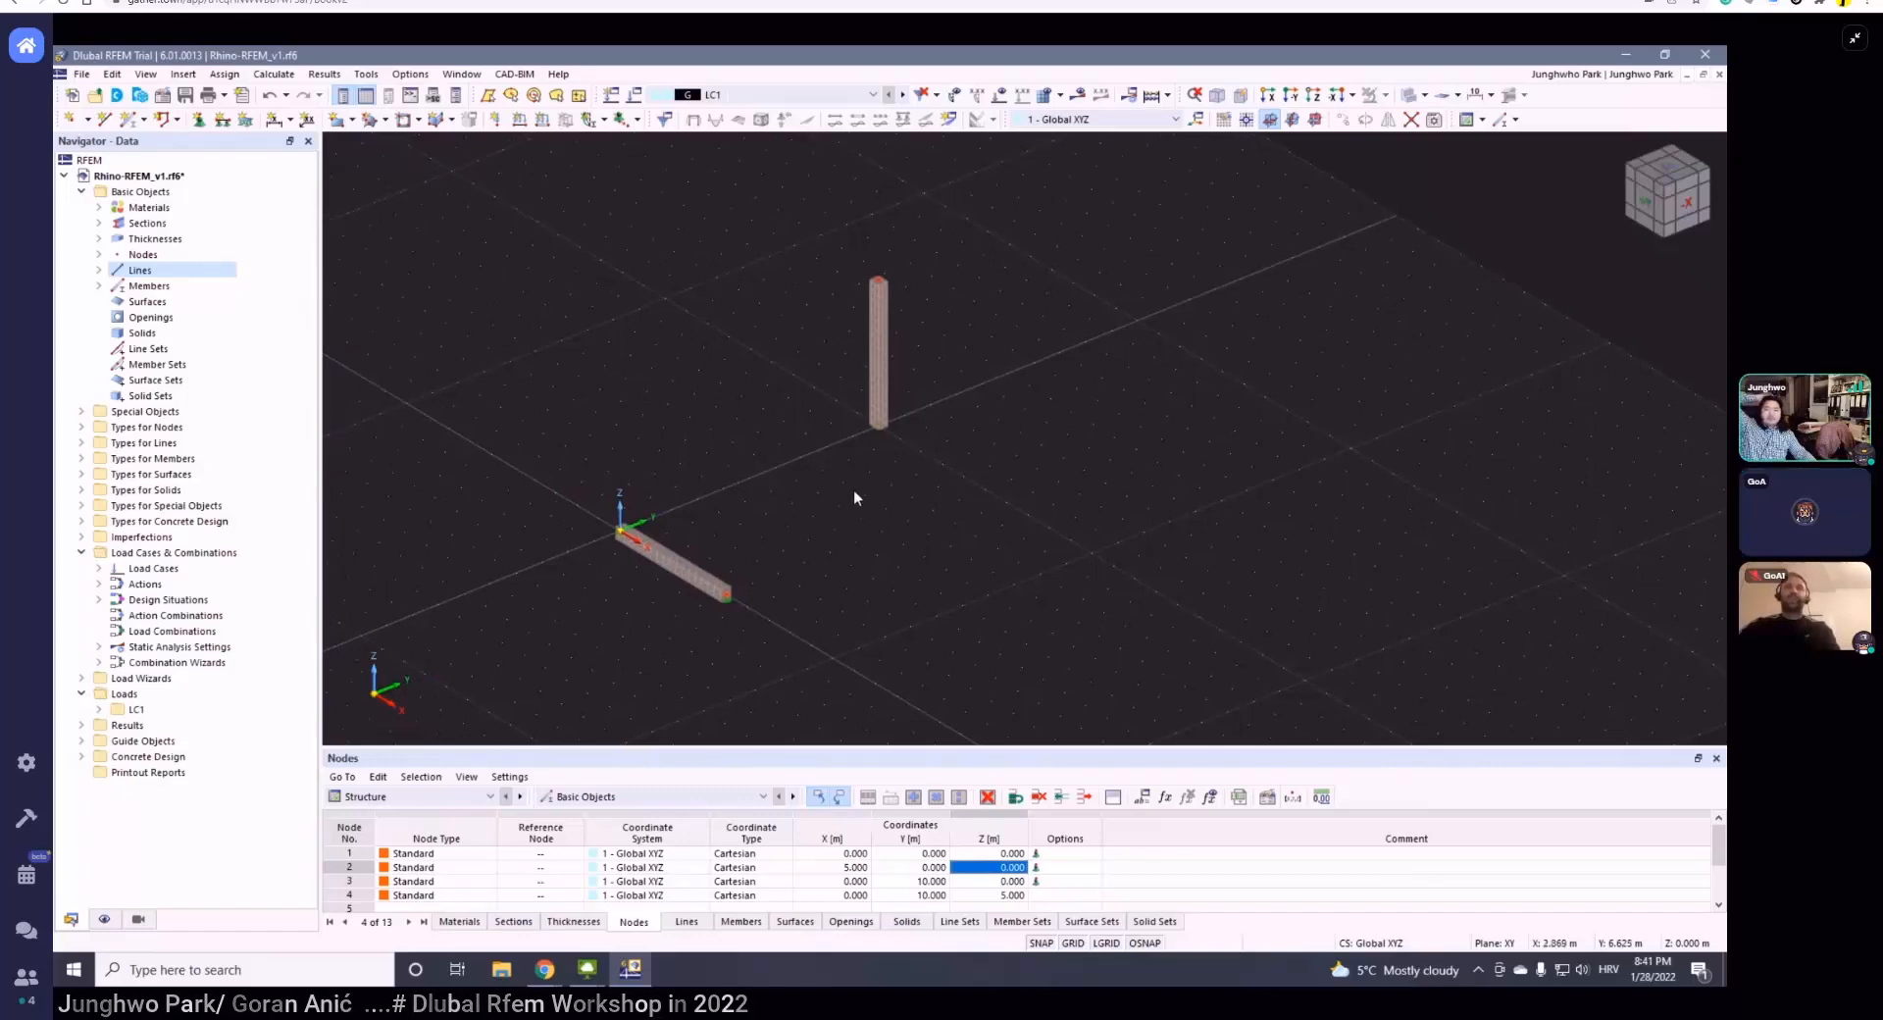
middle_click_drag(840, 454, 861, 459)
scroll(861, 458, "up", 1)
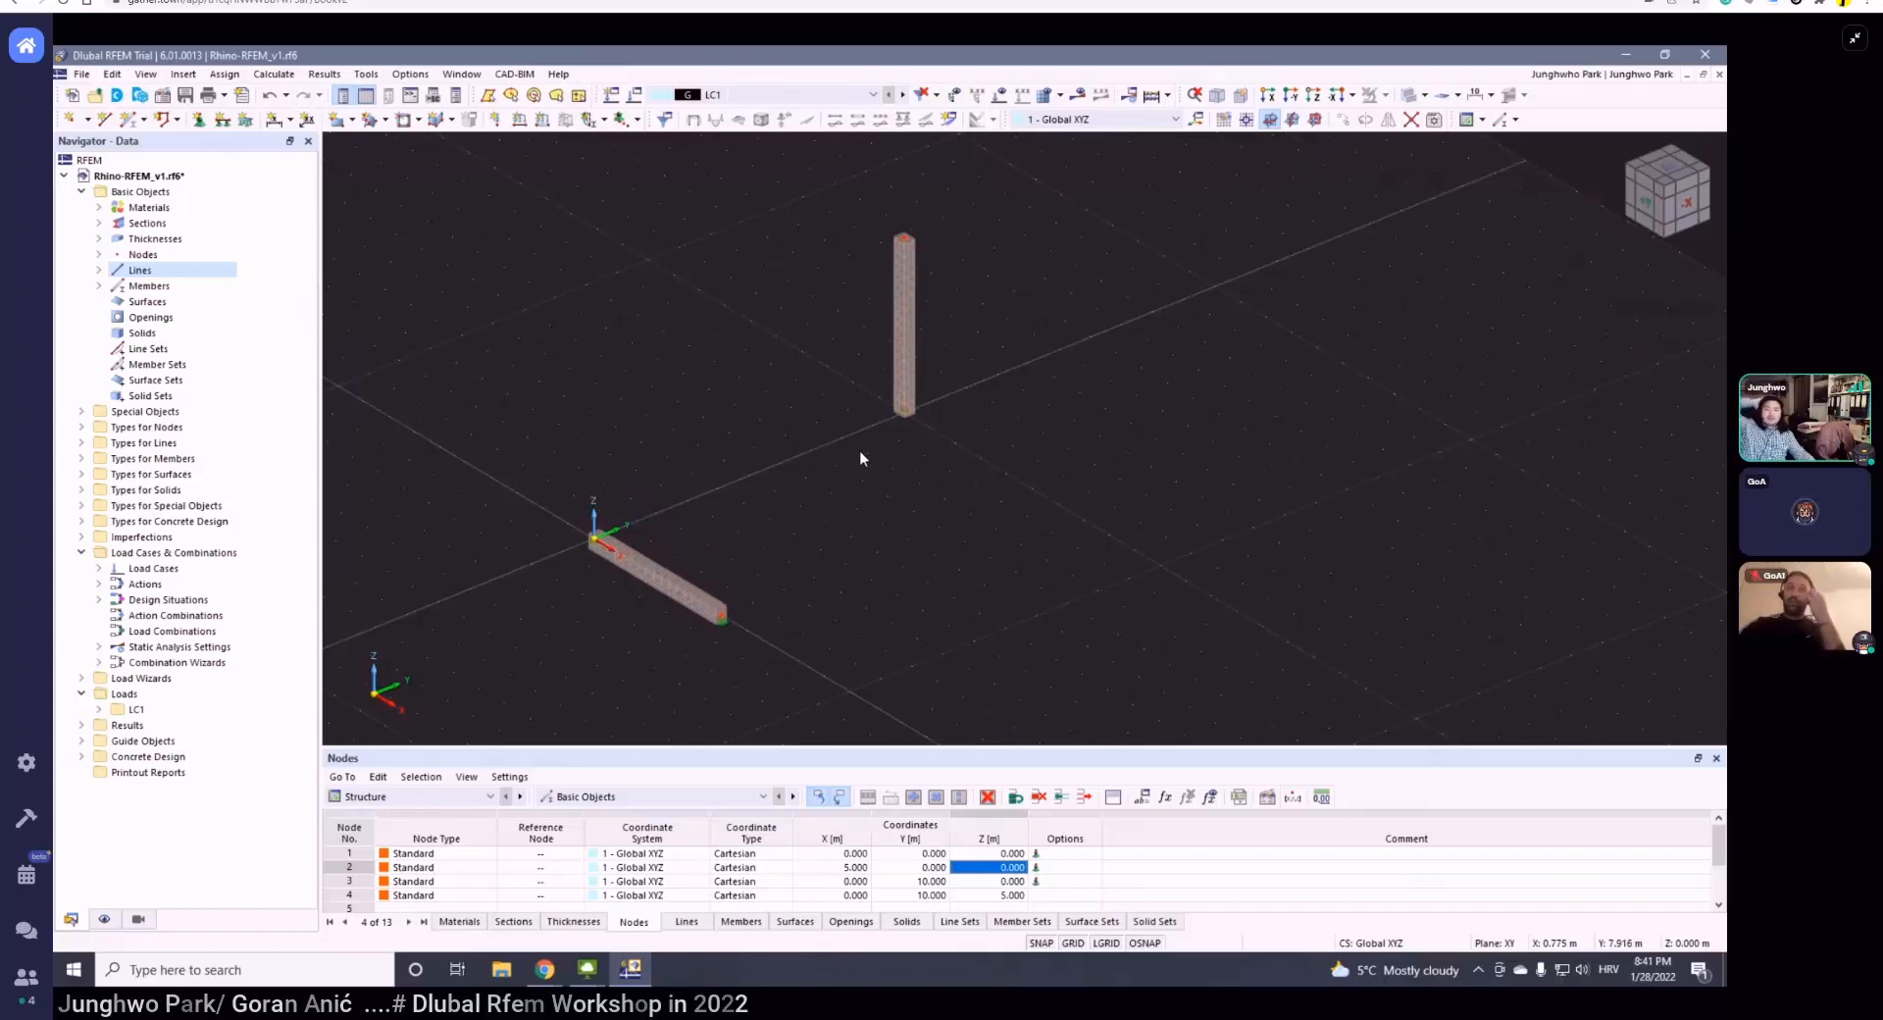
- Copy the vertical member once by 5 m along Z, picking its lower and upper nodes as the displacement vector, and undo the copy
mouse_move(859, 451)
middle_mouse_down()
mouse_move(938, 499)
mouse_move(903, 508)
mouse_move(925, 482)
mouse_move(877, 459)
middle_mouse_up()
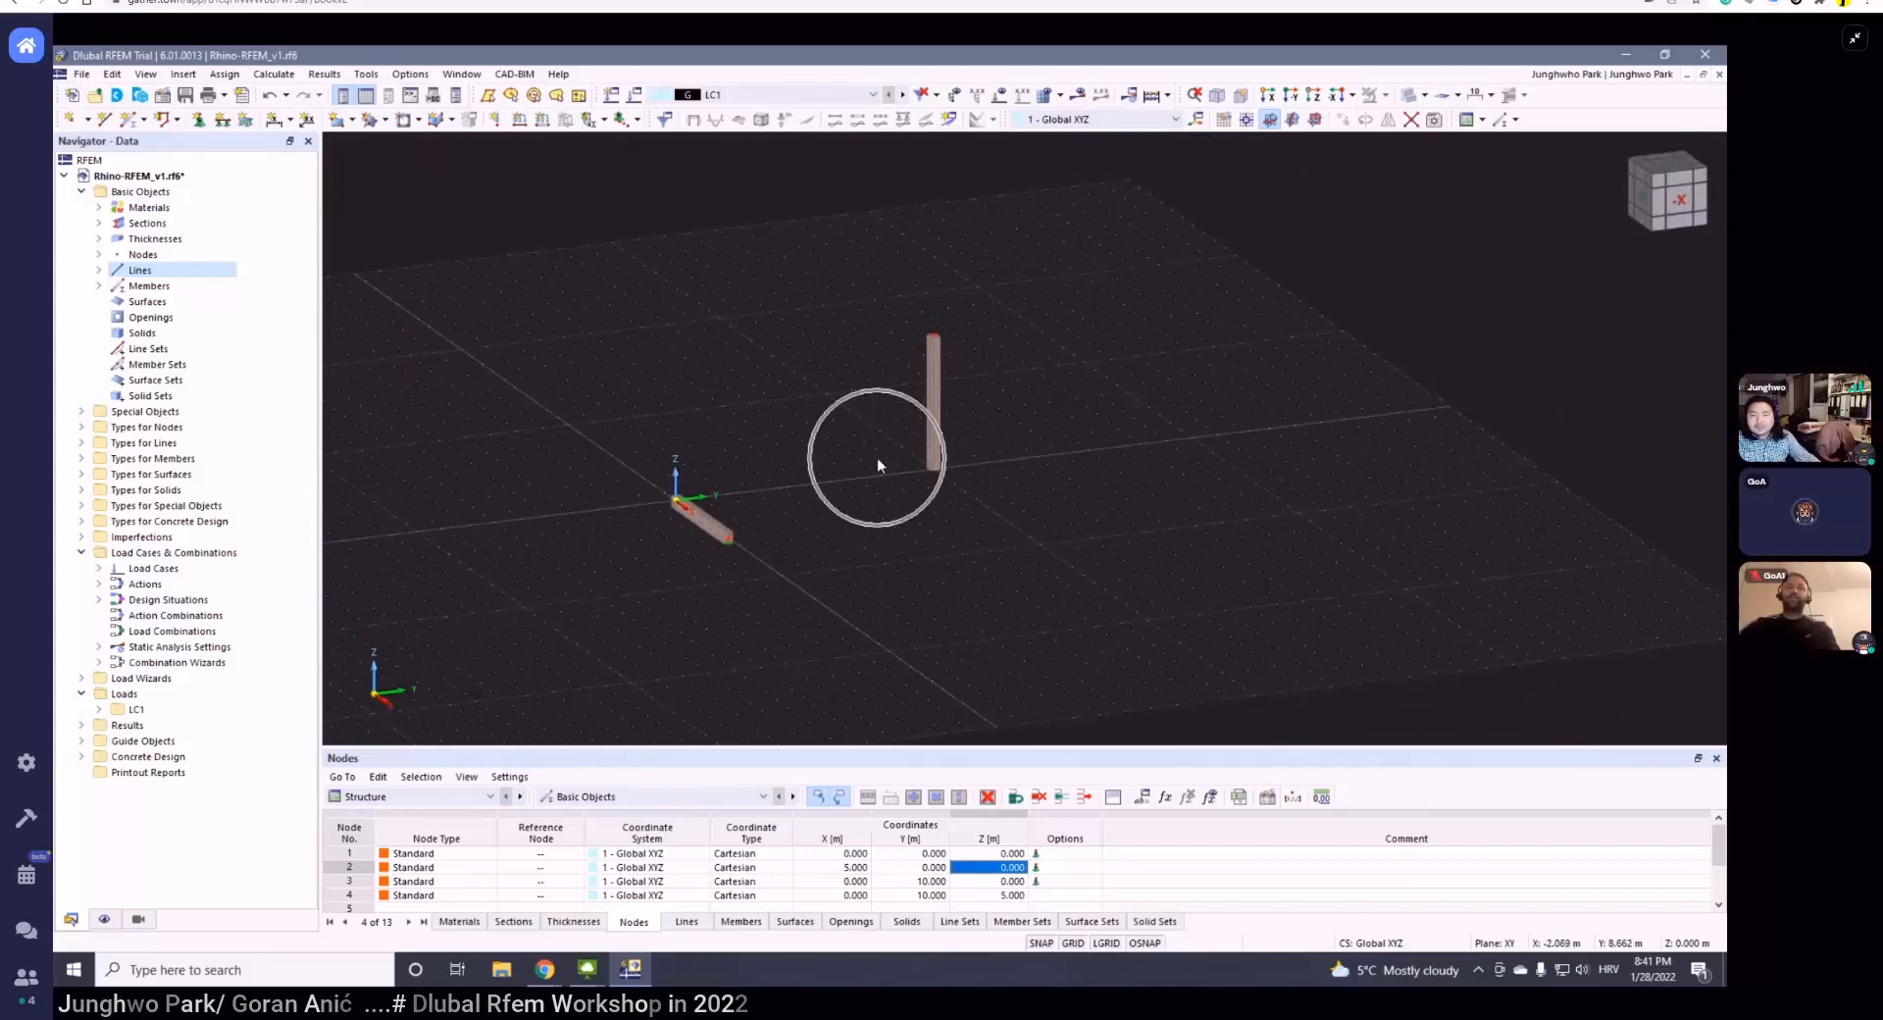
left_click_drag(868, 292, 1097, 444)
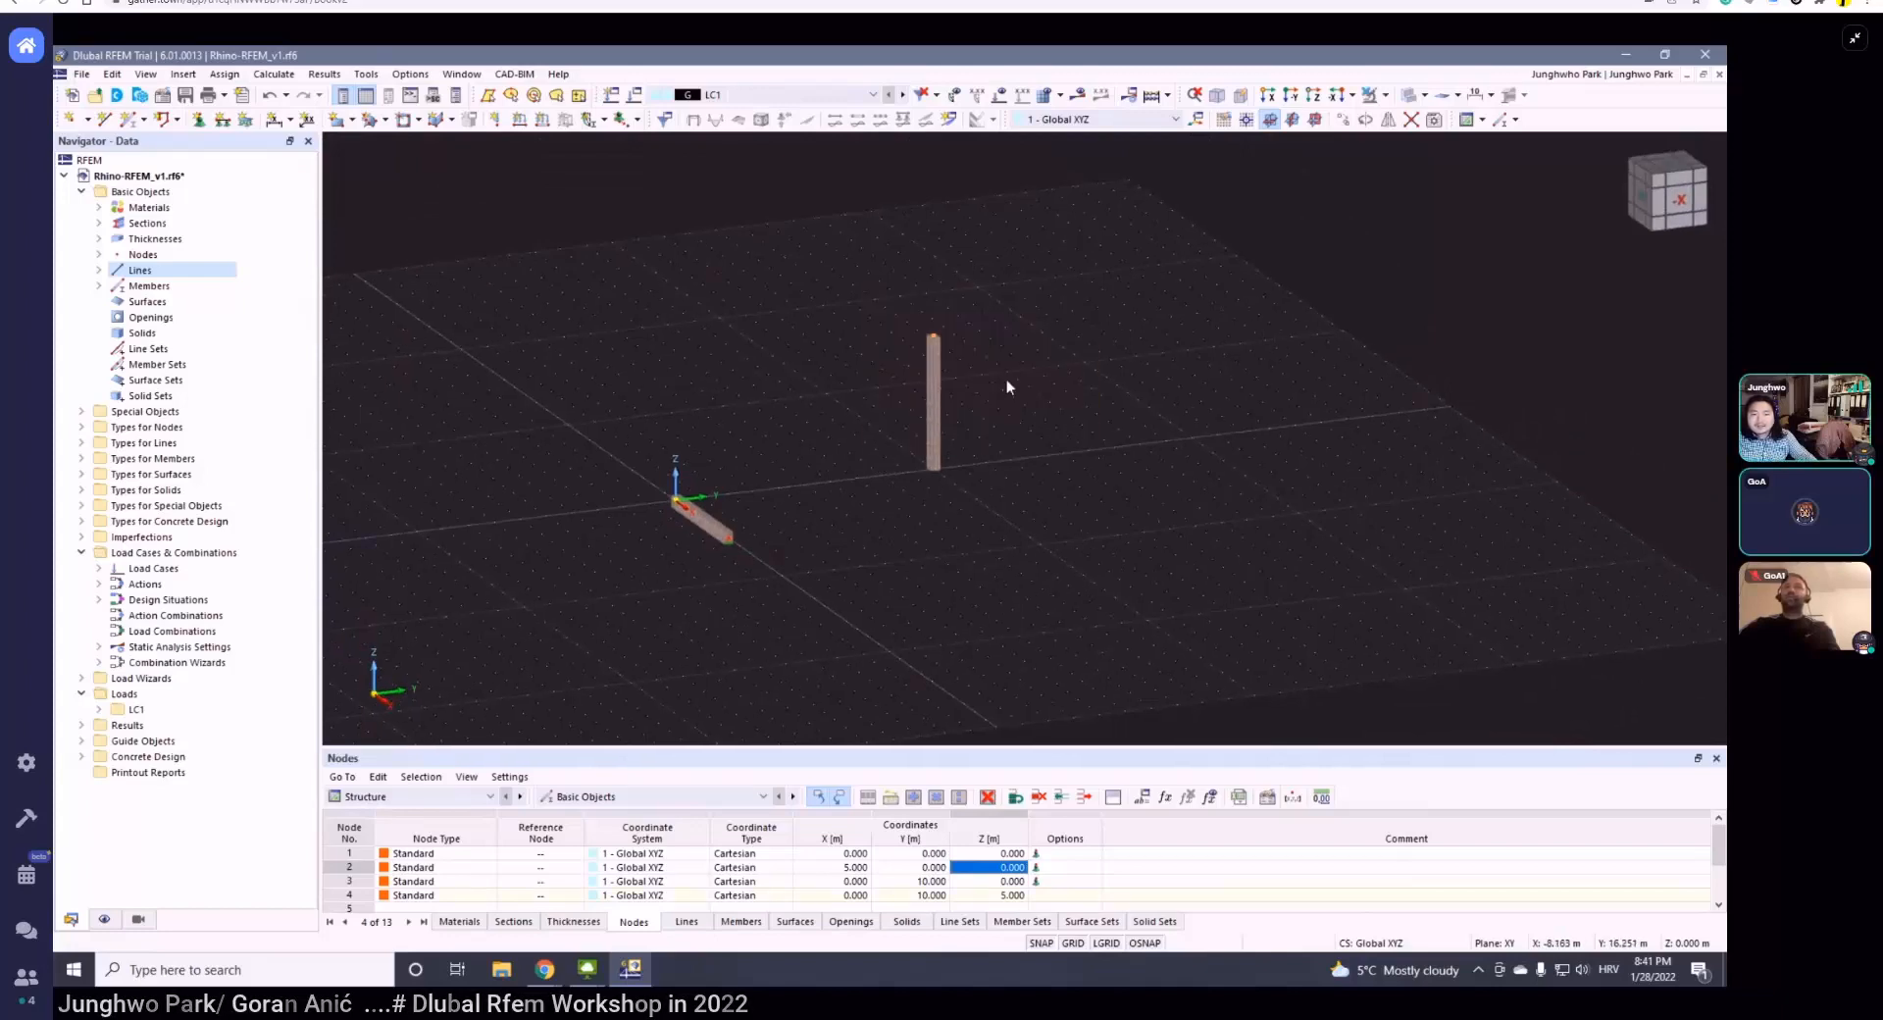
middle_click_drag(988, 412, 973, 522)
scroll(973, 522, "up", 2)
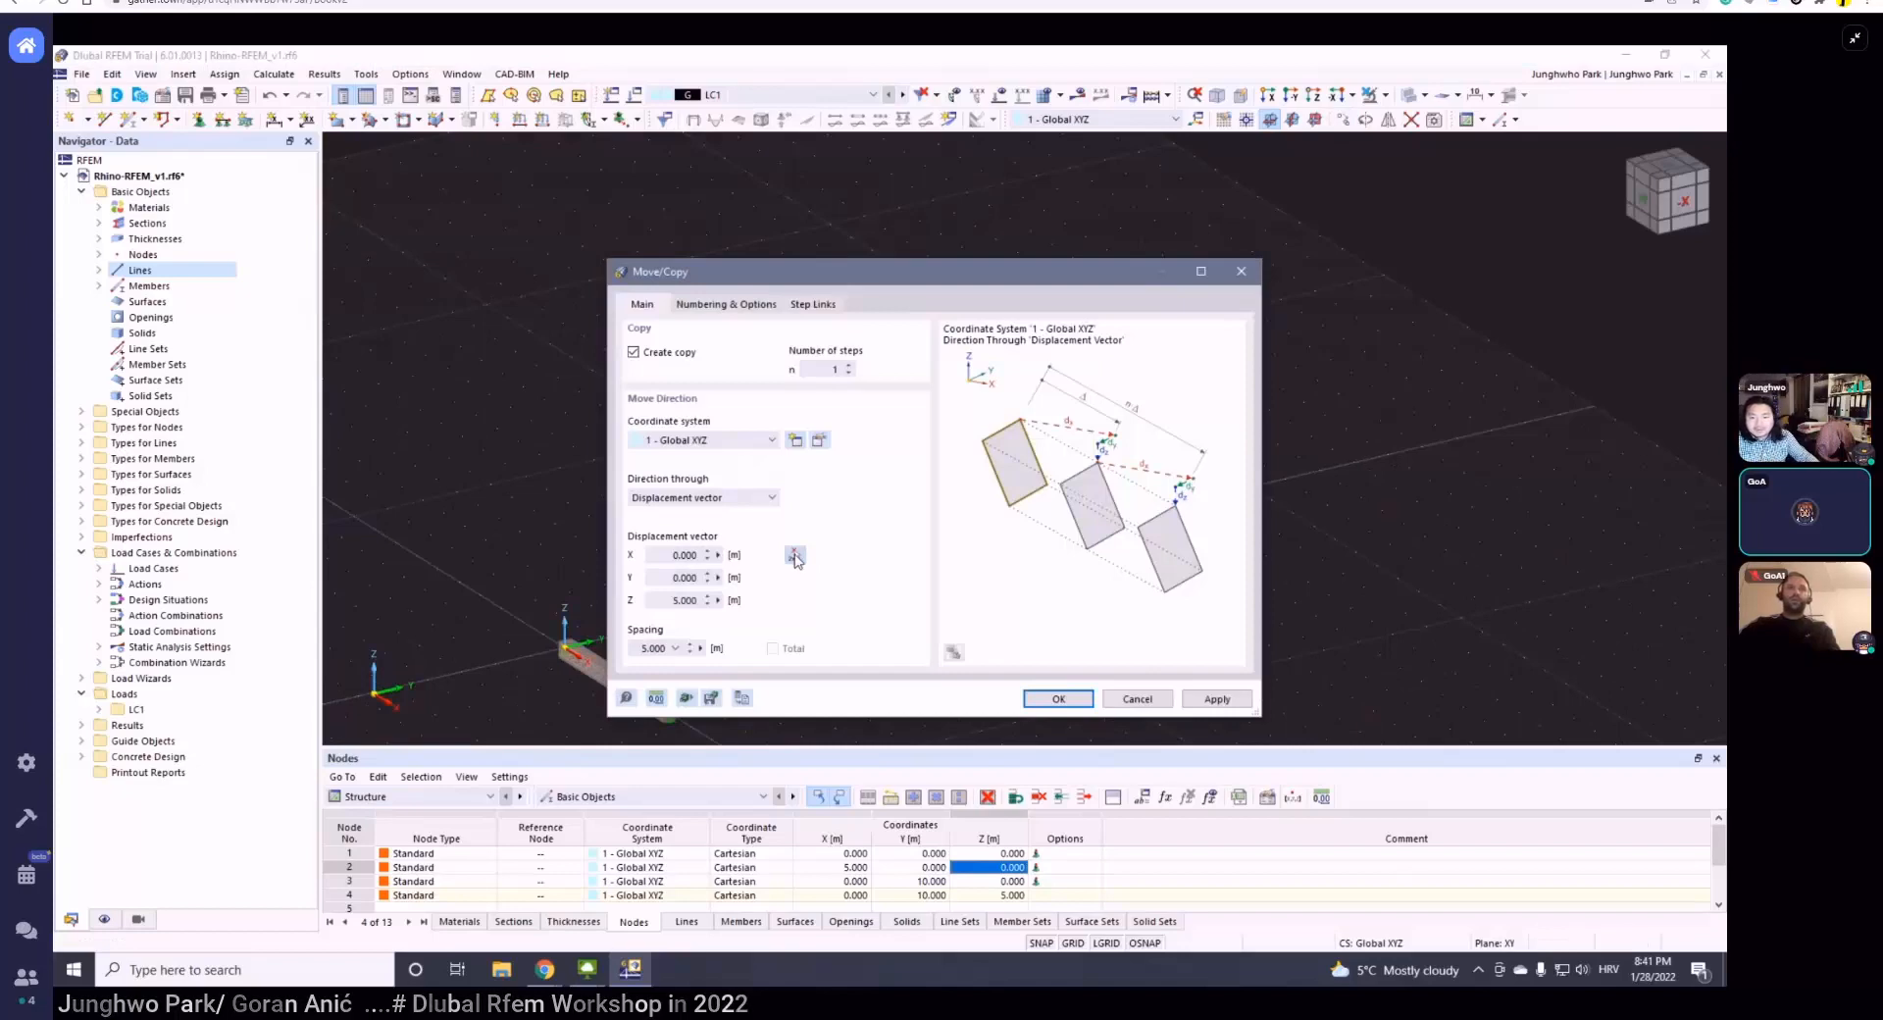
left_click(793, 558)
left_click(907, 566)
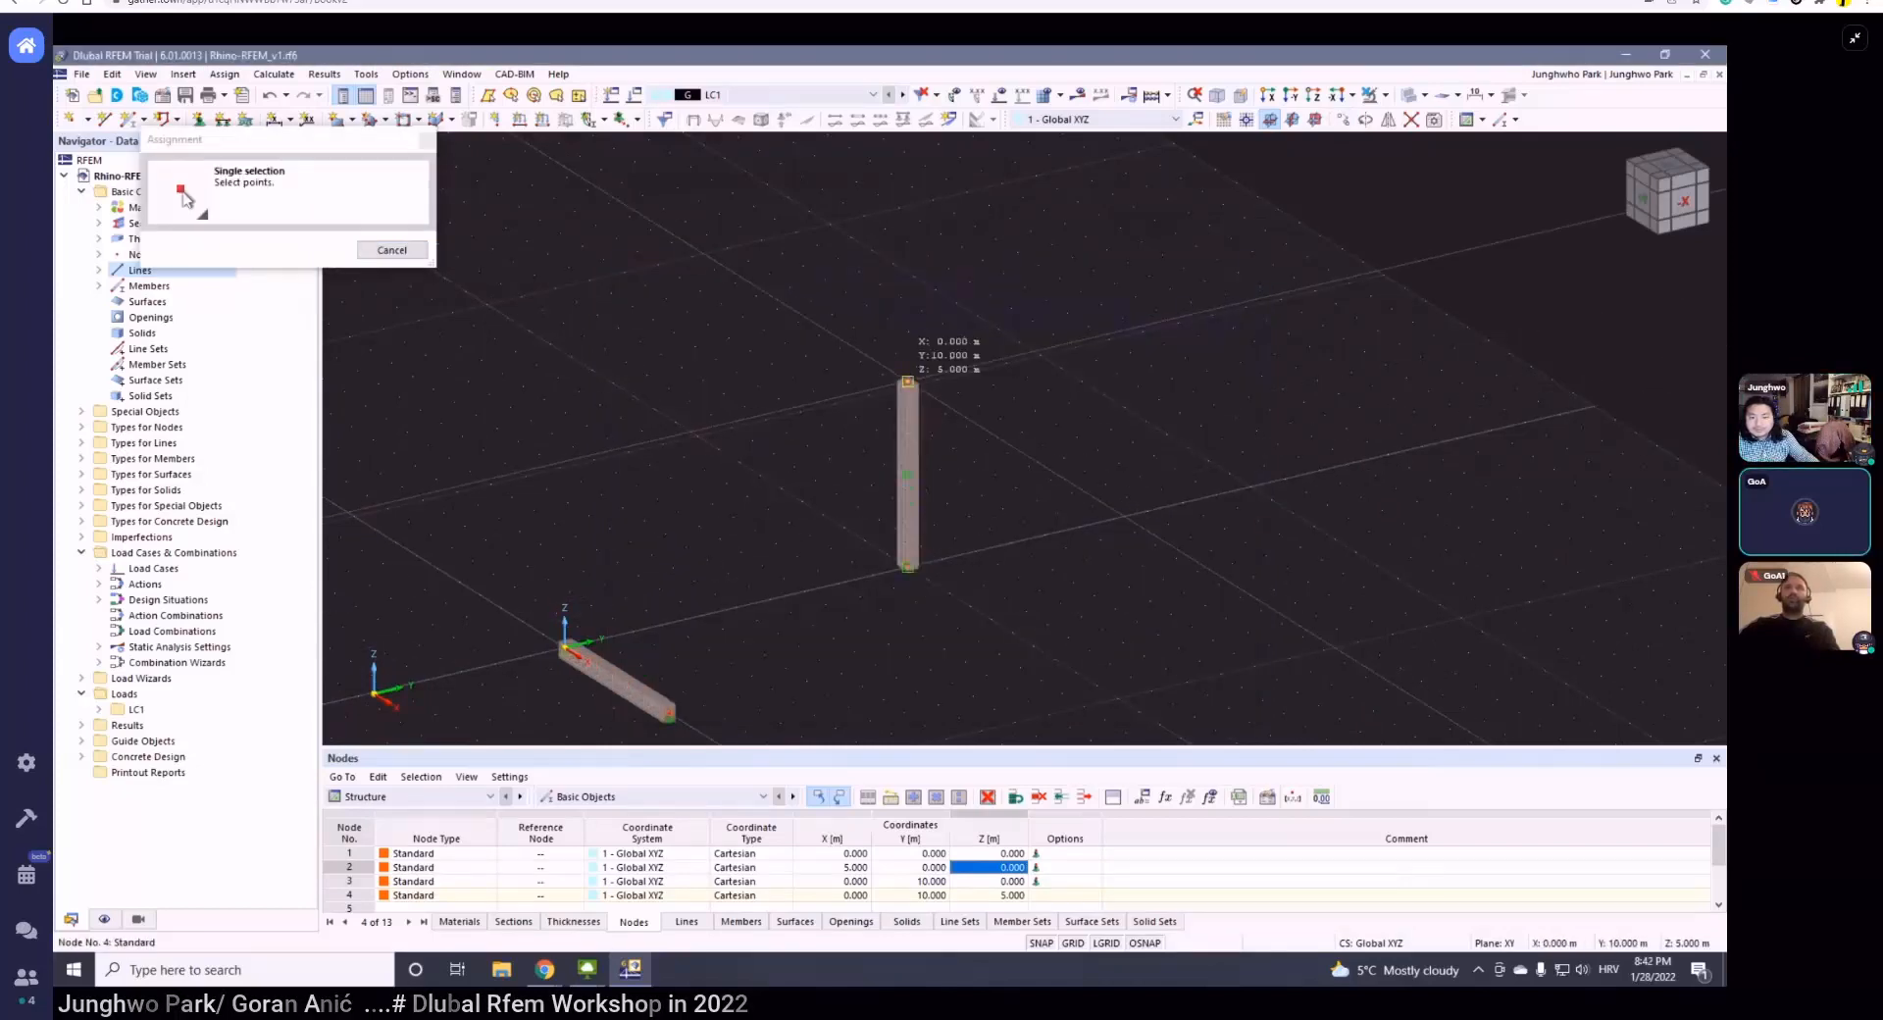
left_click(907, 381)
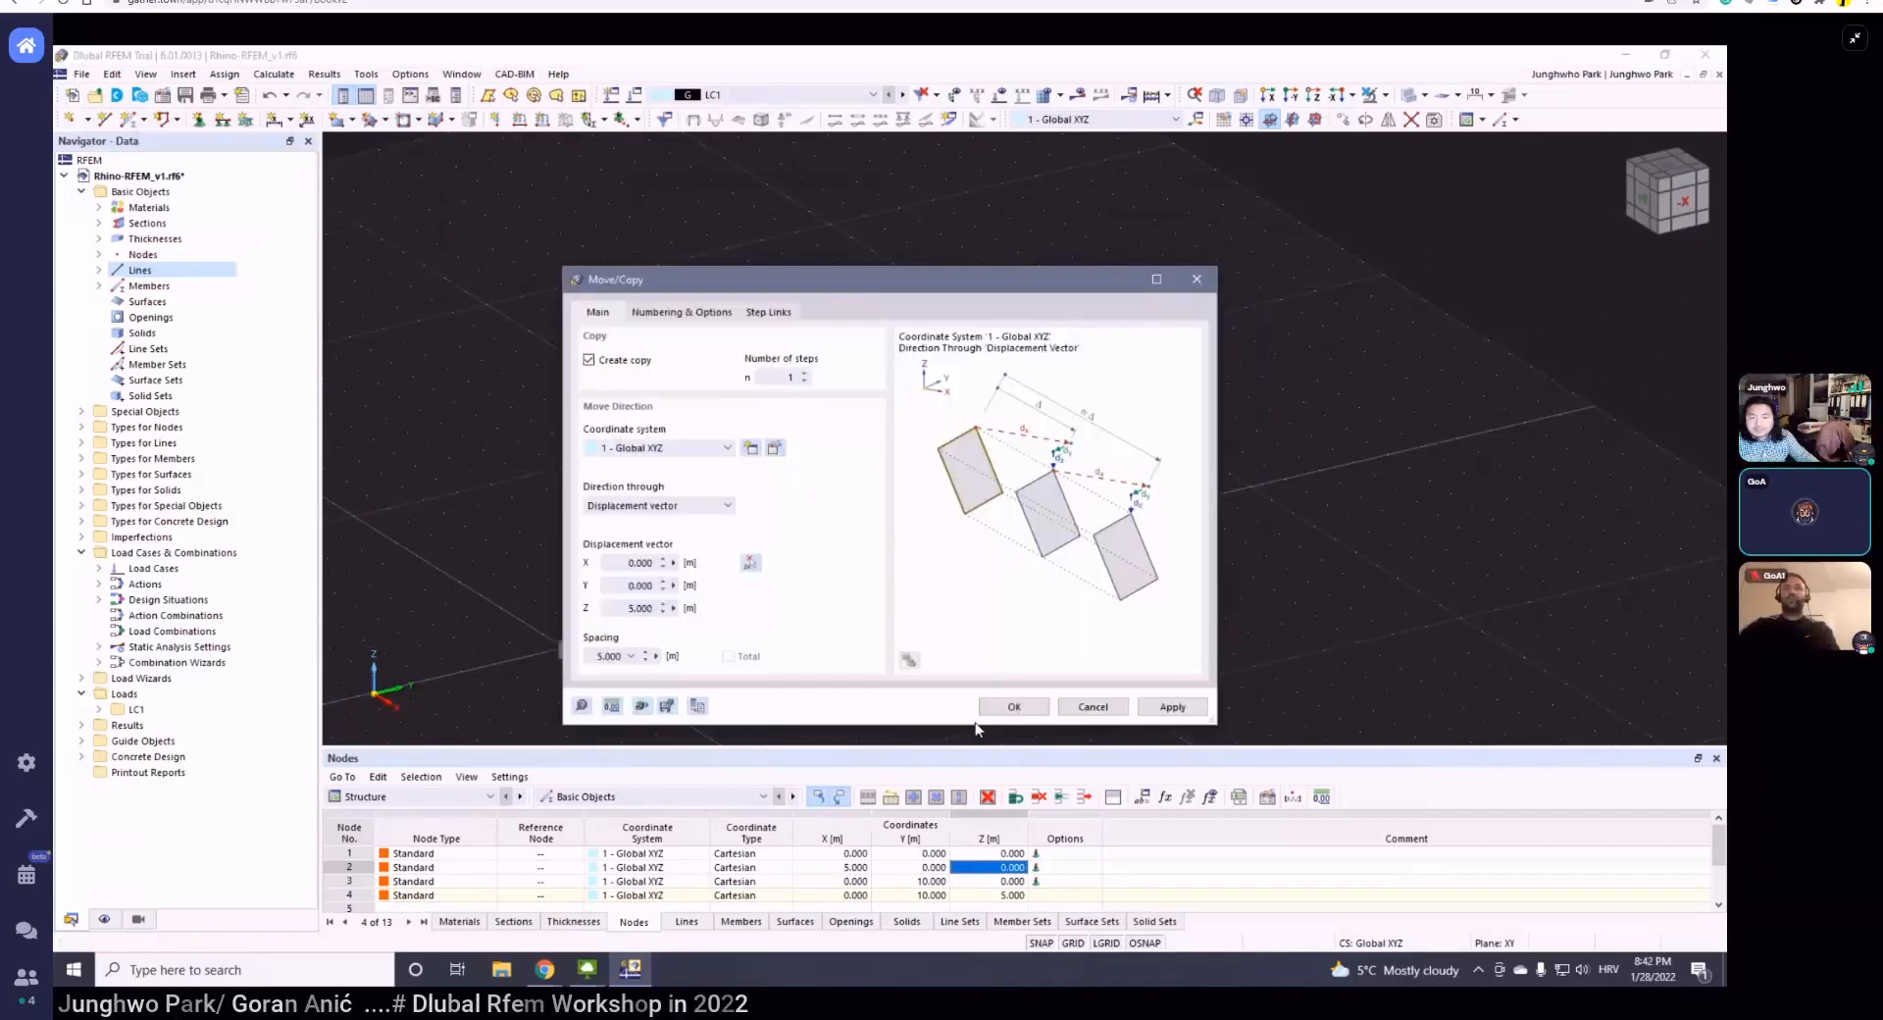
left_click(1010, 706)
mouse_move(1010, 489)
middle_mouse_down("ctrl")
mouse_move(1080, 480)
mouse_move(999, 460)
middle_mouse_up("ctrl")
key("ctrl+z")
scroll(998, 465, "down", 2)
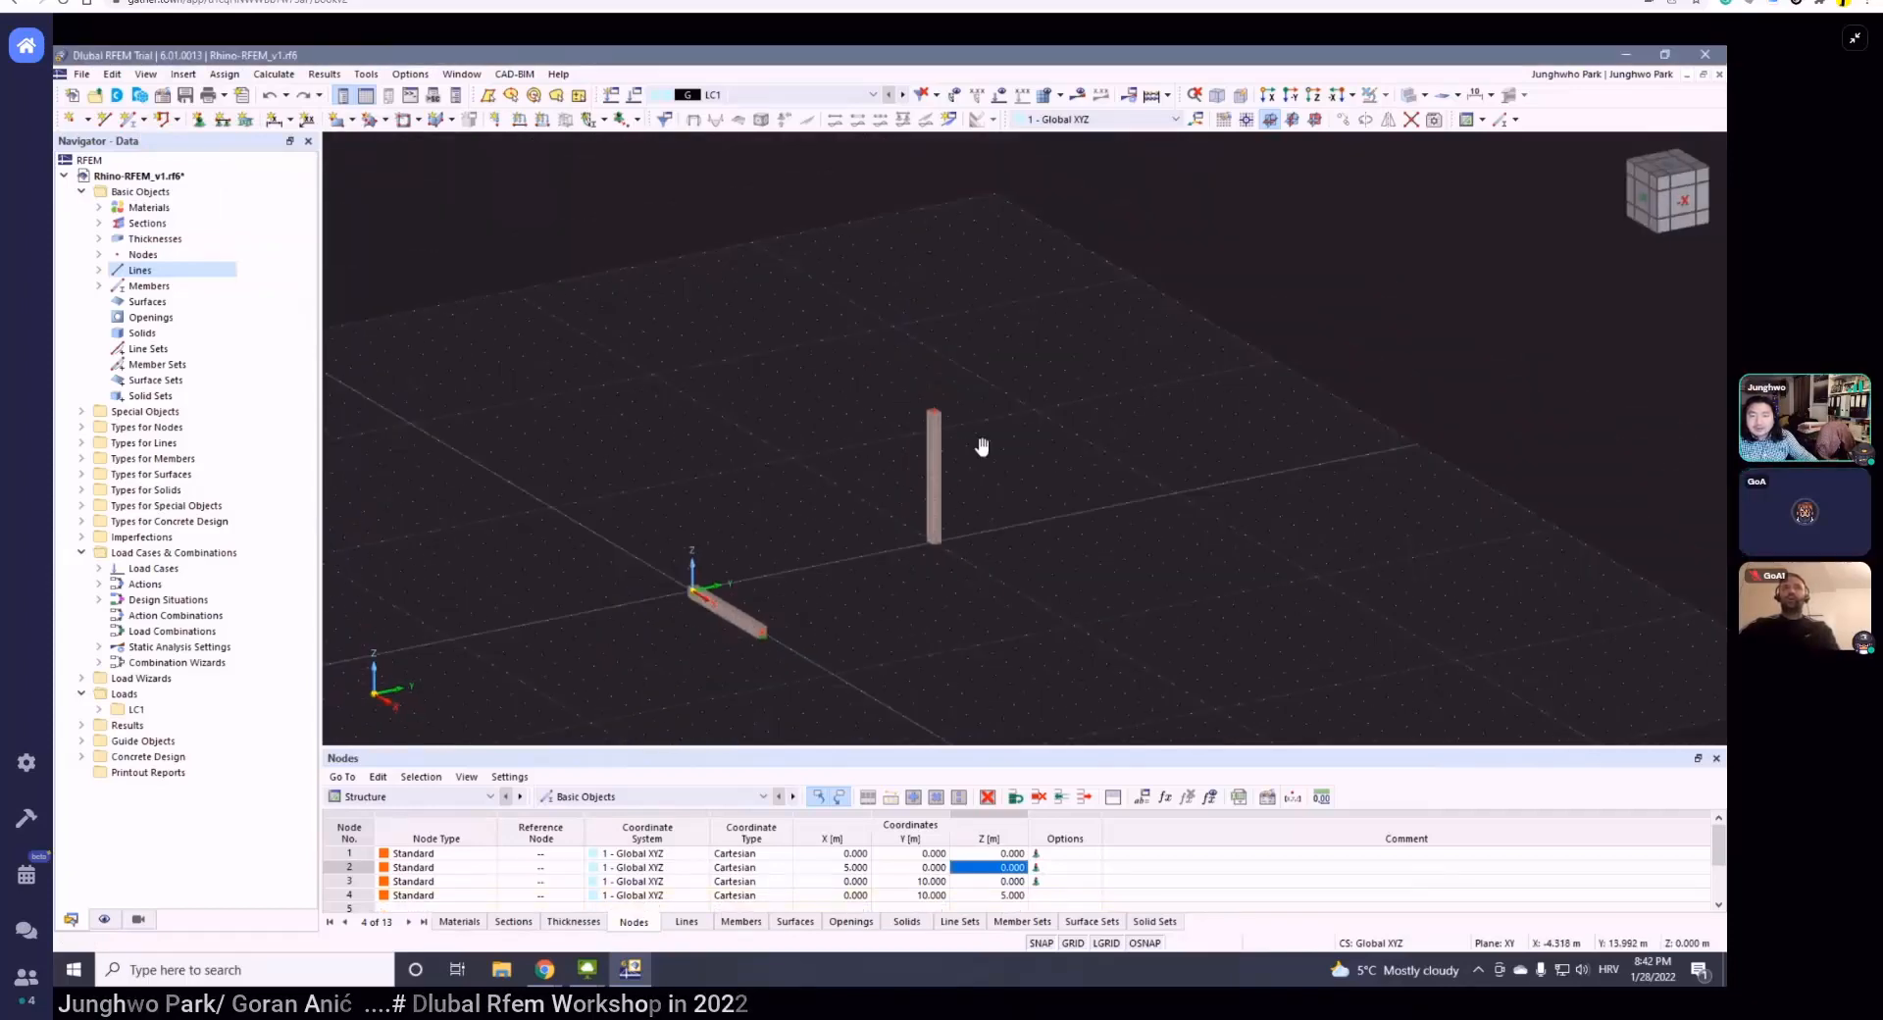
- Copy the vertical member by 10 m along Y, picking the origin and the member's base node as the vector, and undo the copy
left_click_drag(900, 326, 1029, 572)
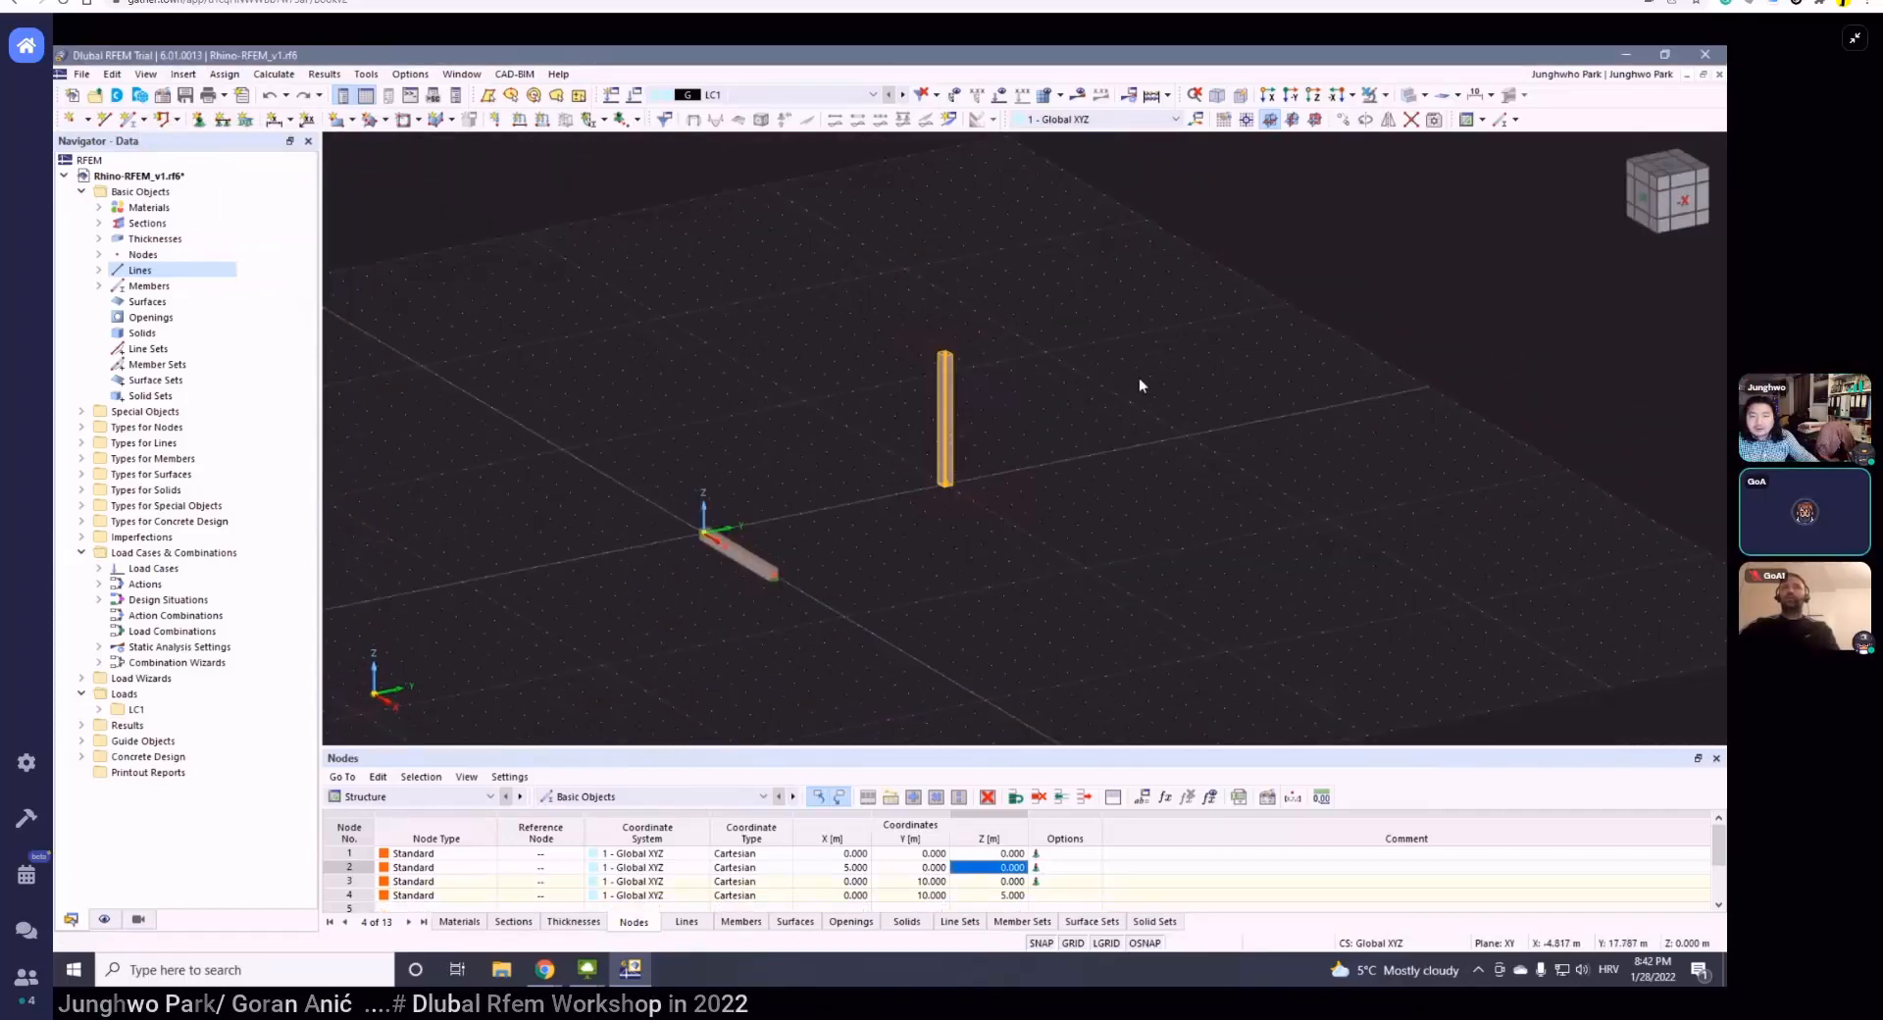
left_click(1343, 119)
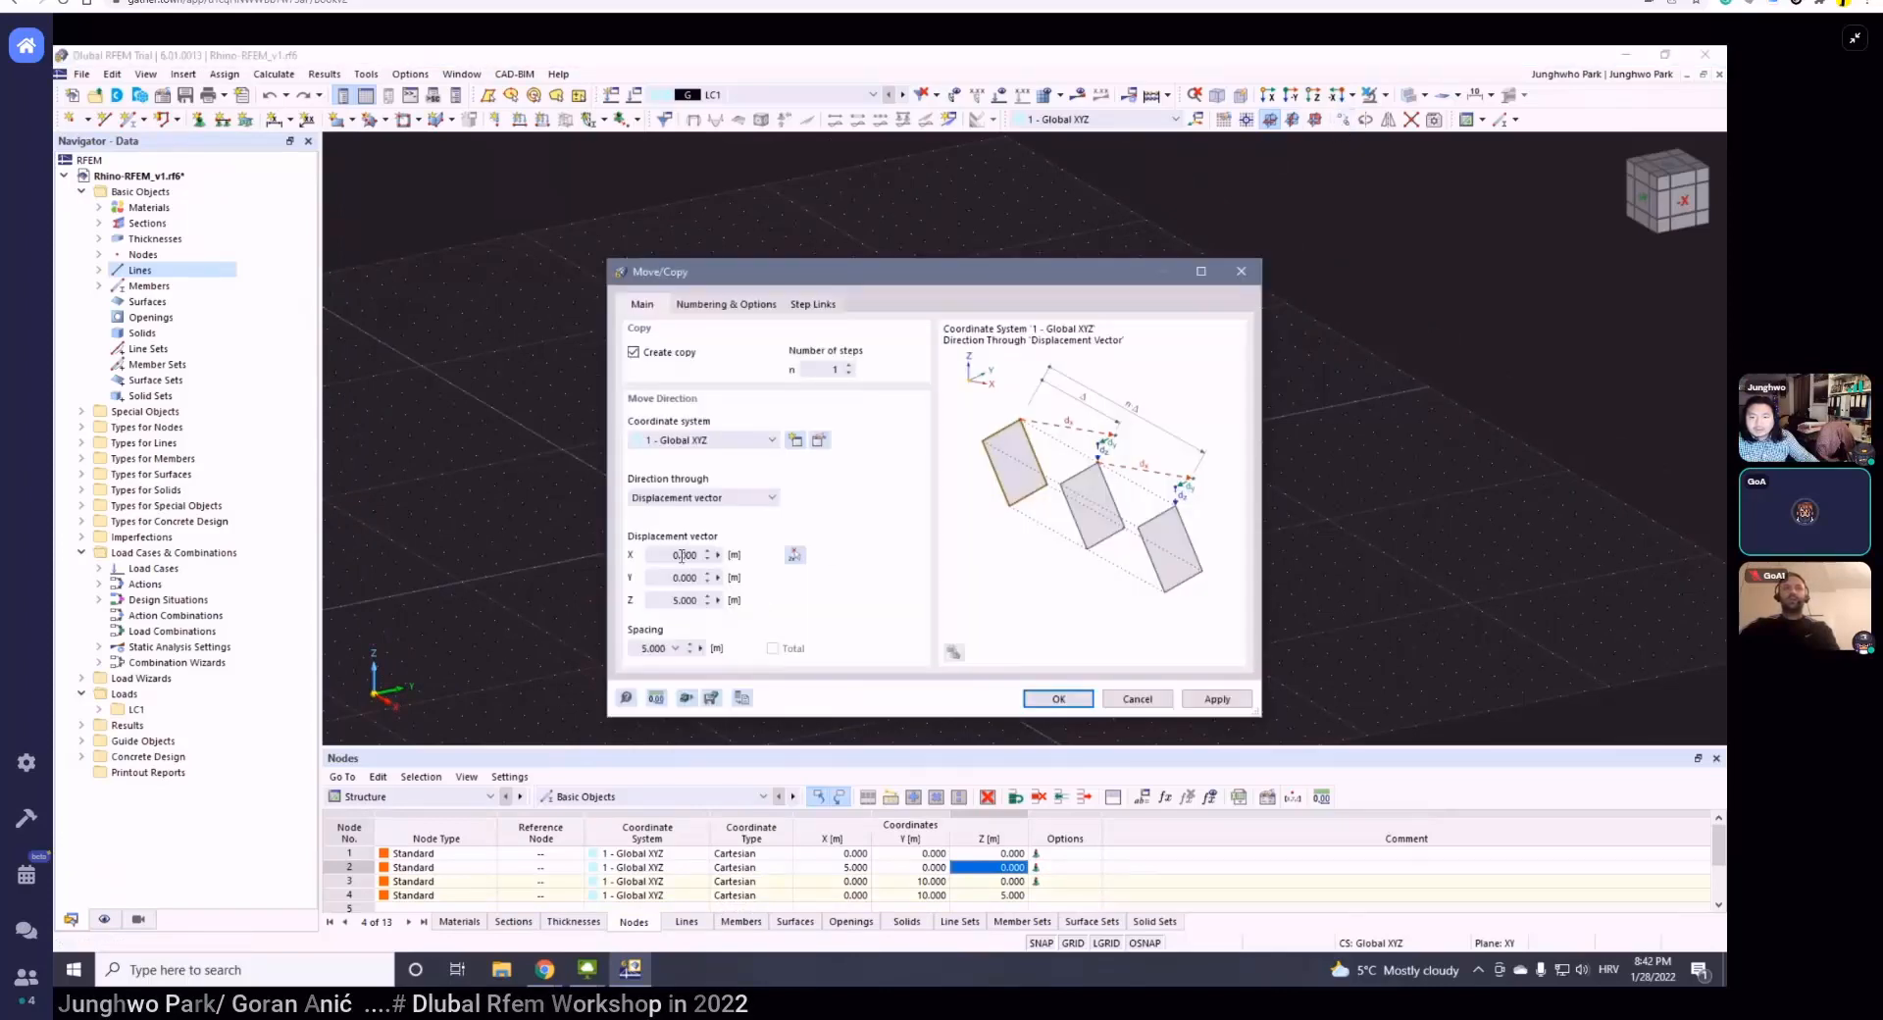
left_click(662, 553)
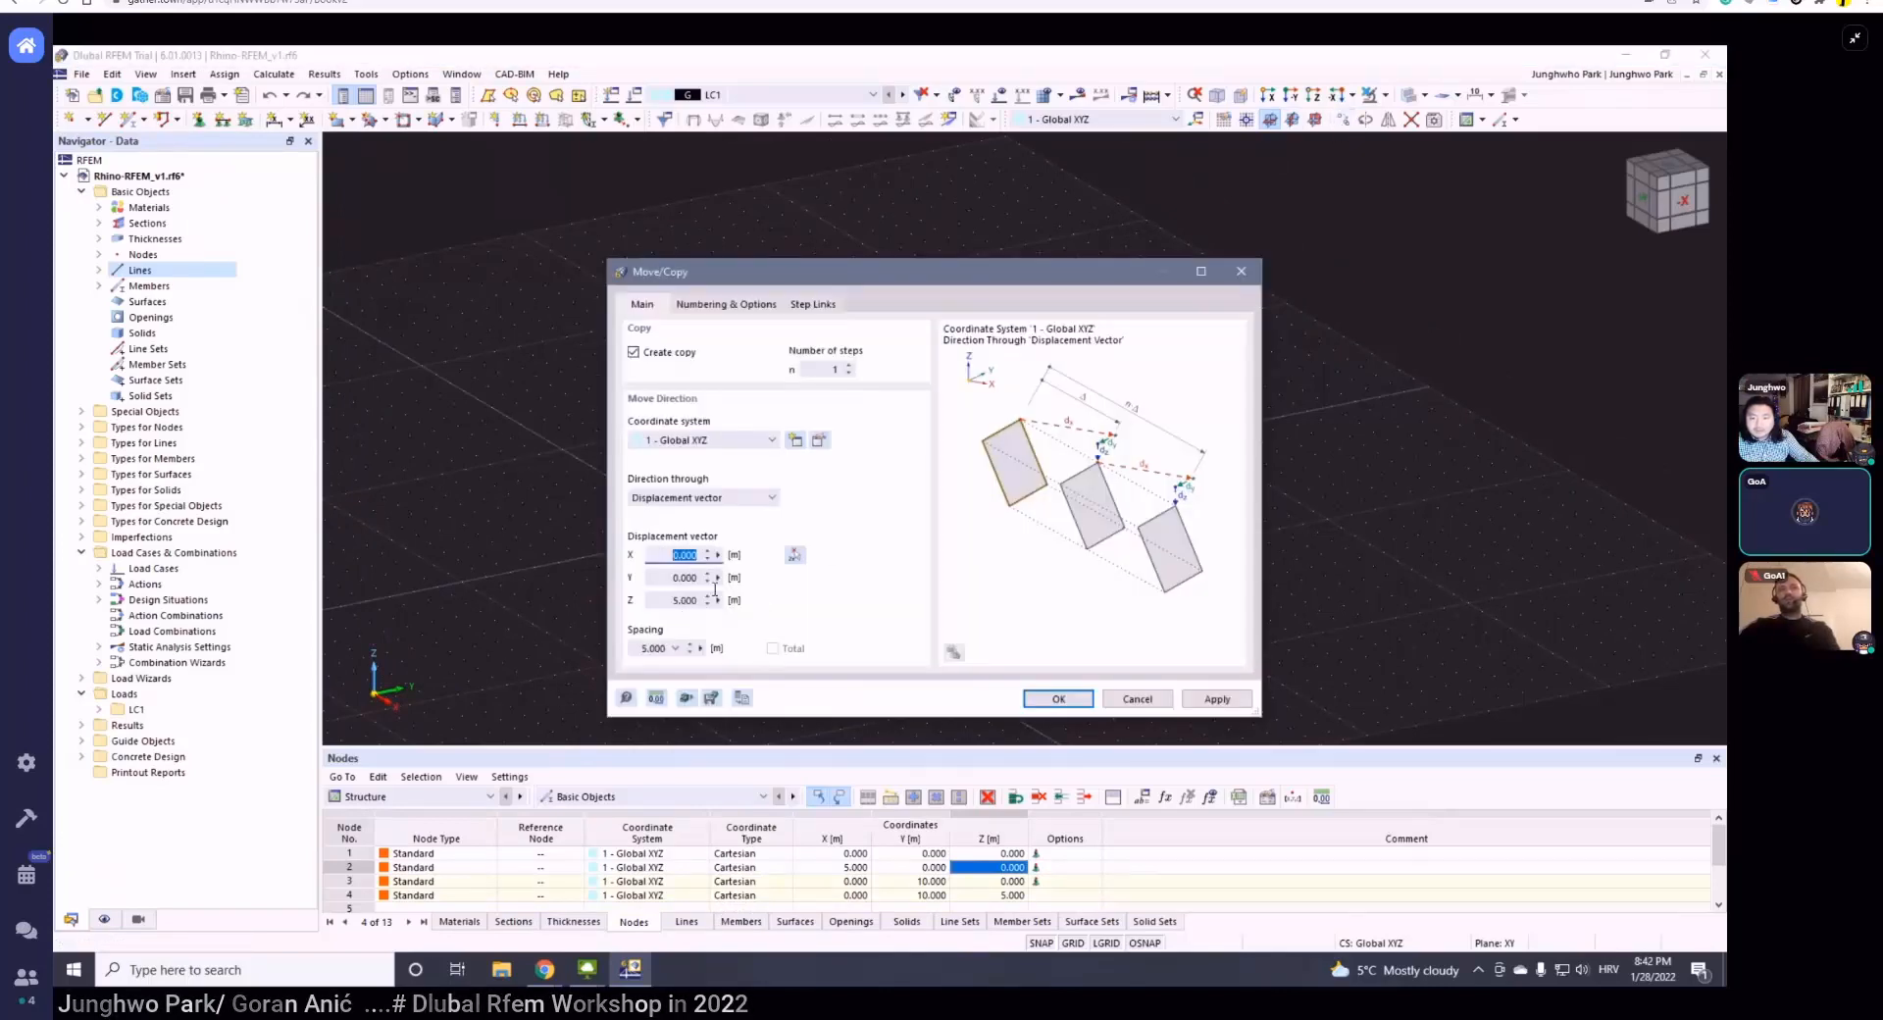
left_click(794, 556)
left_click(703, 533)
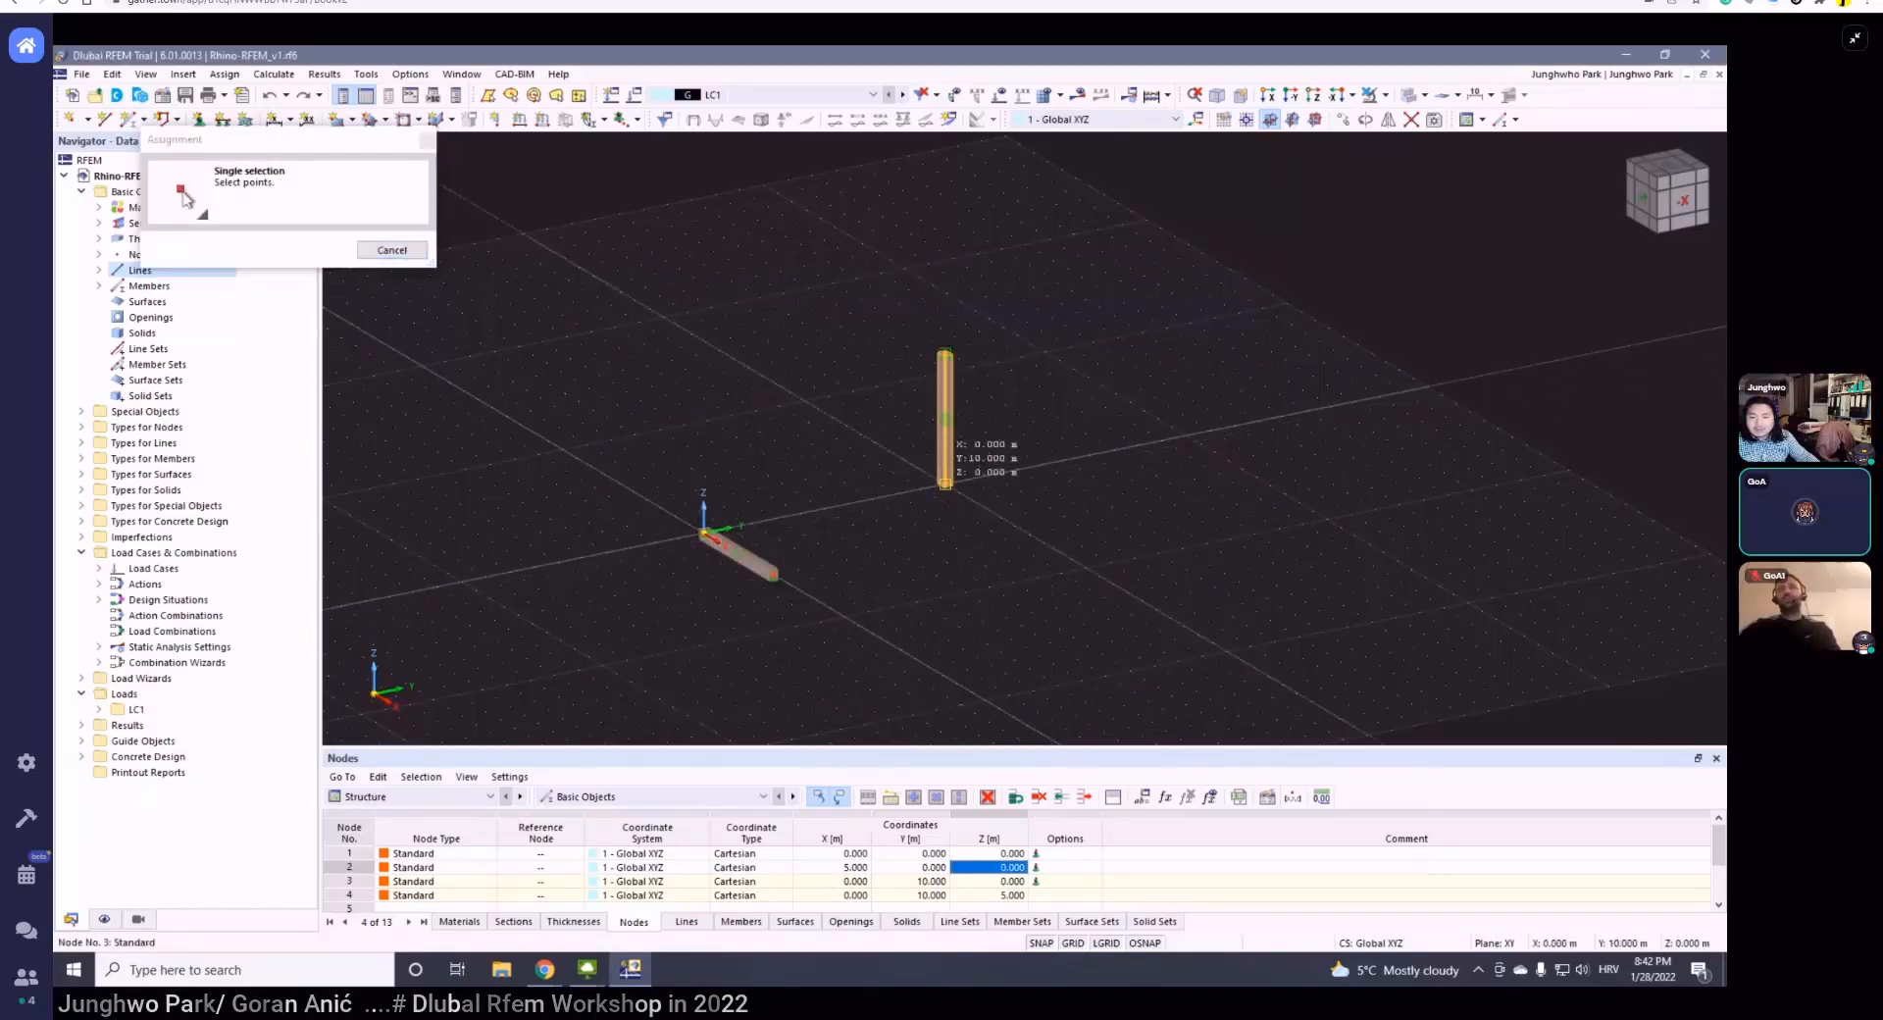
left_click(944, 483)
left_click(1012, 704)
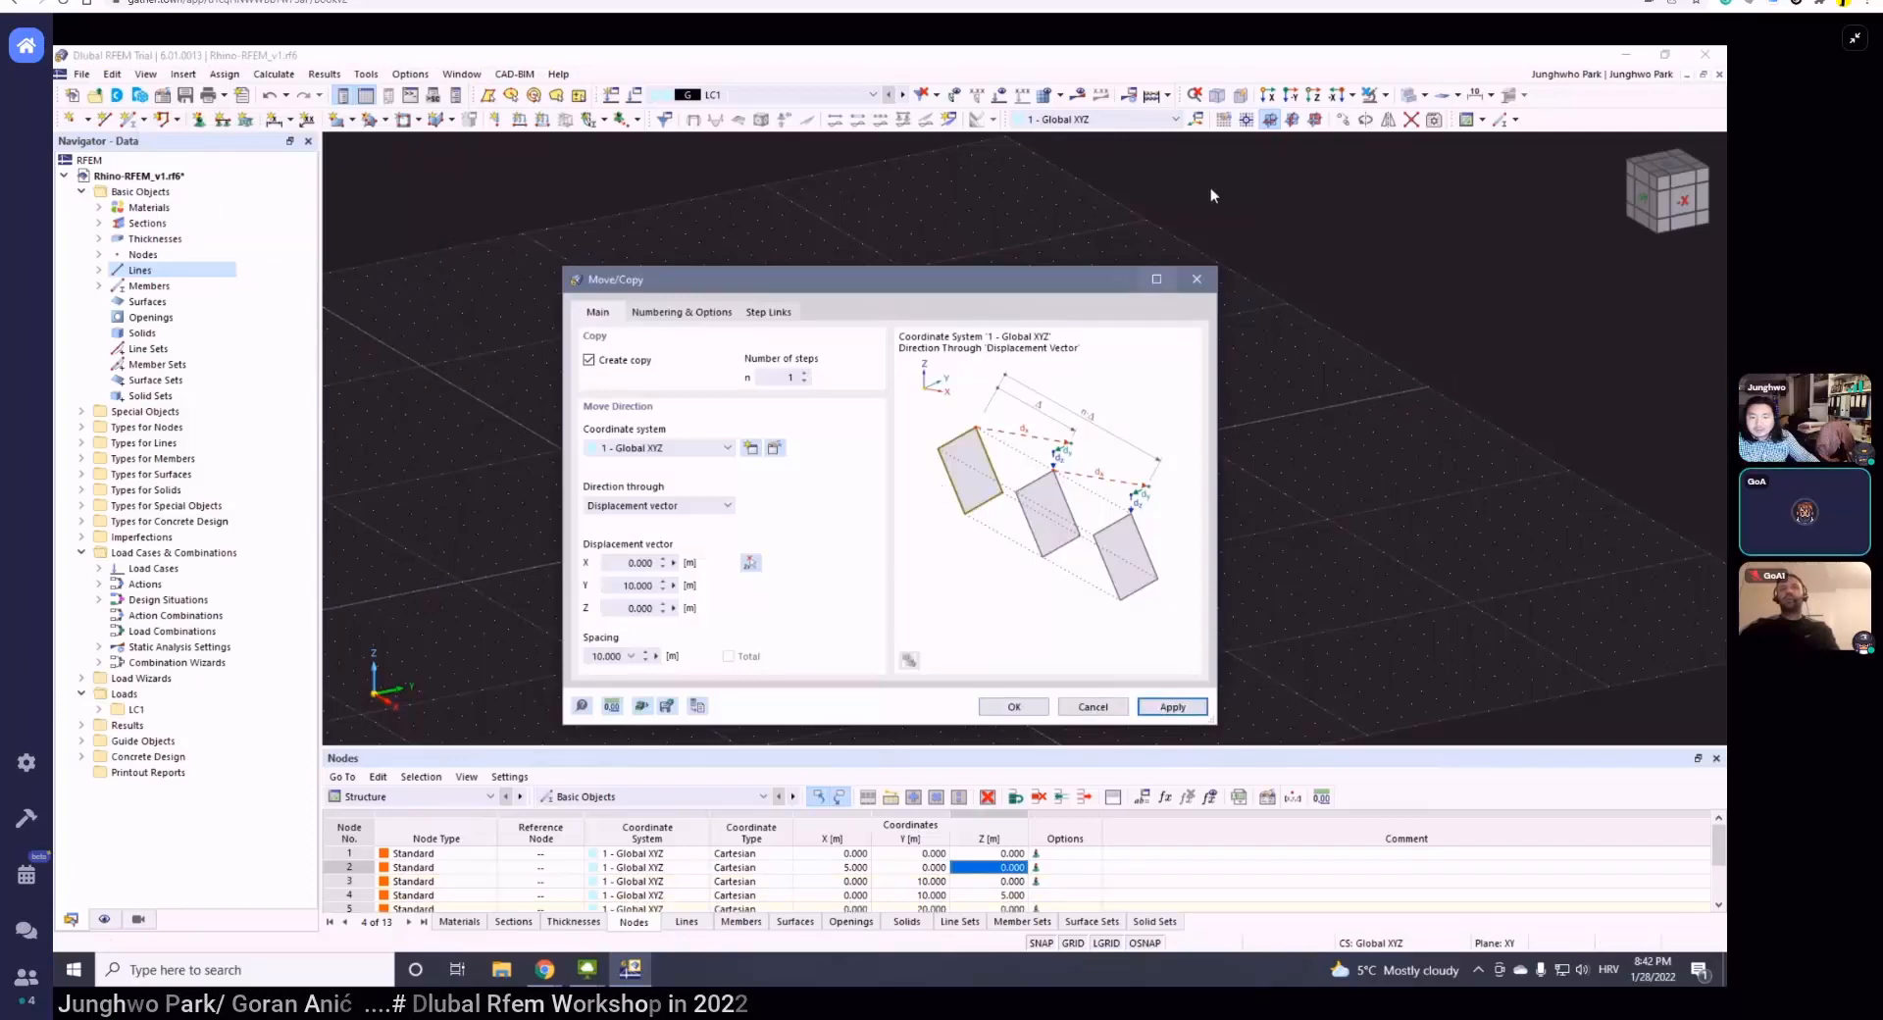
middle_click_drag(1125, 482, 1067, 506)
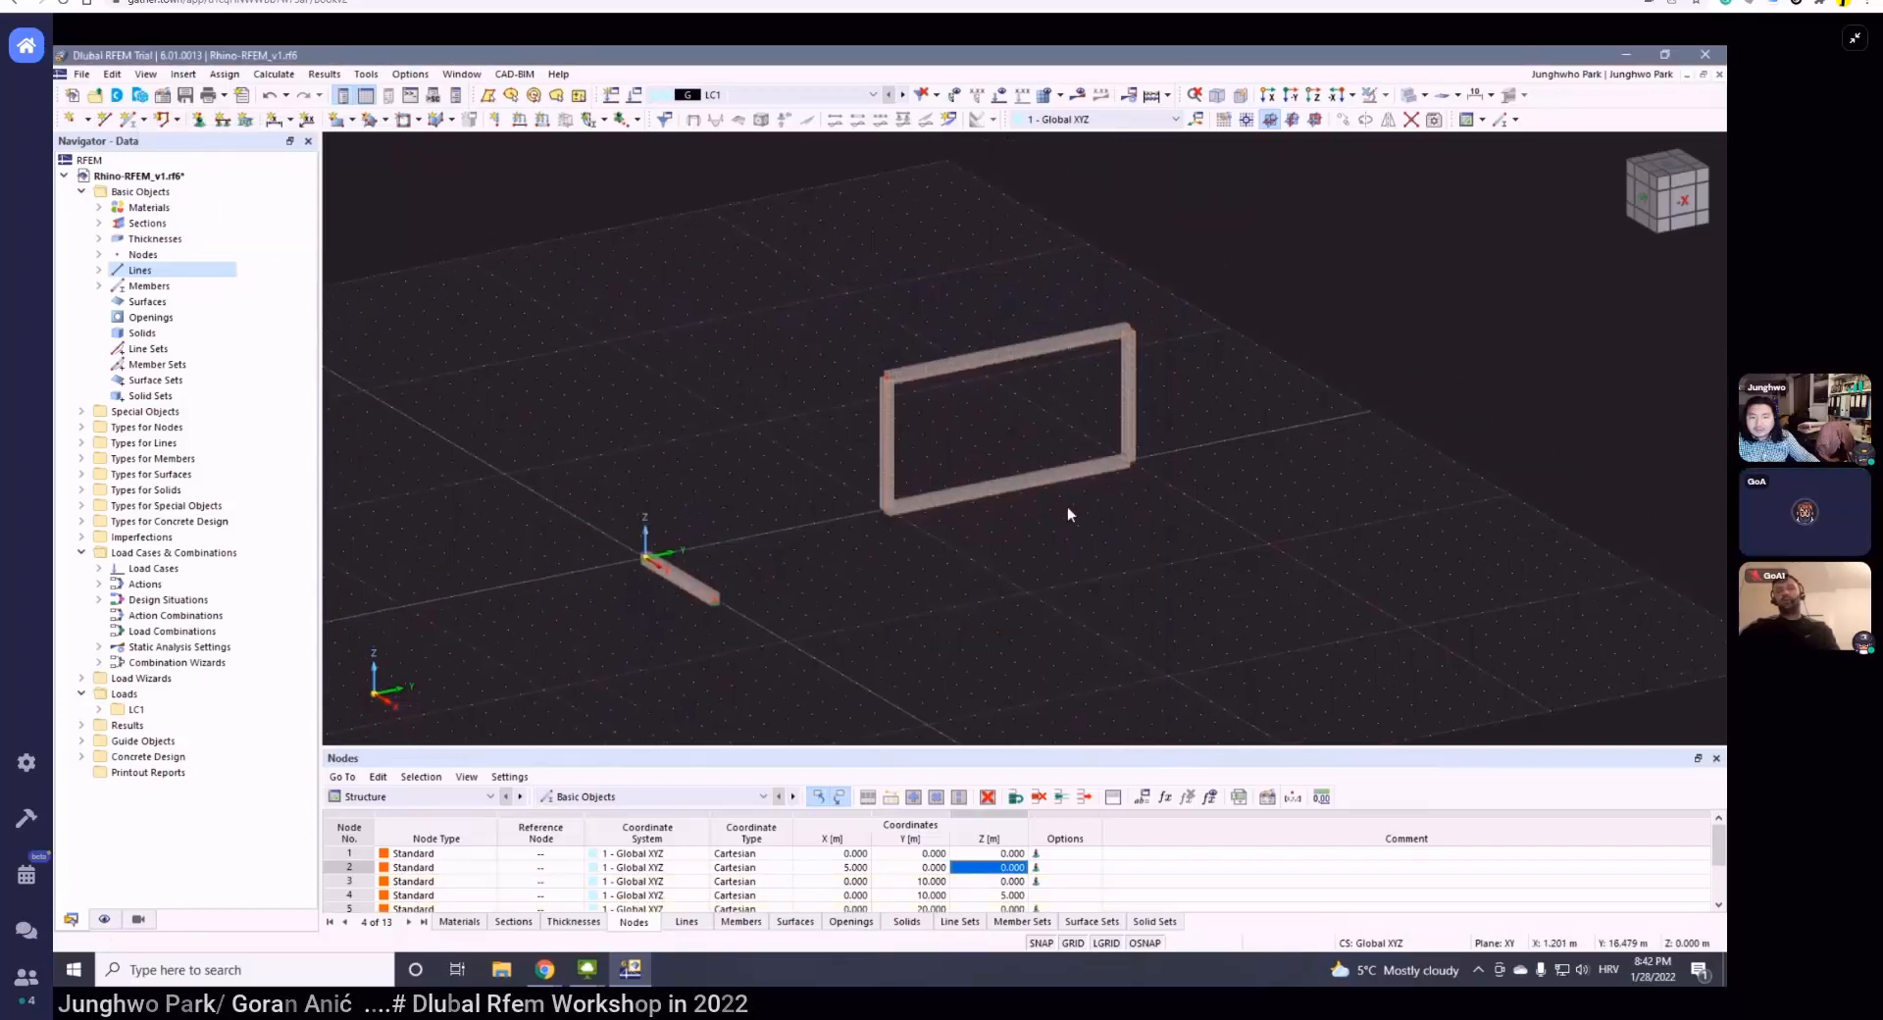
key("ctrl+z")
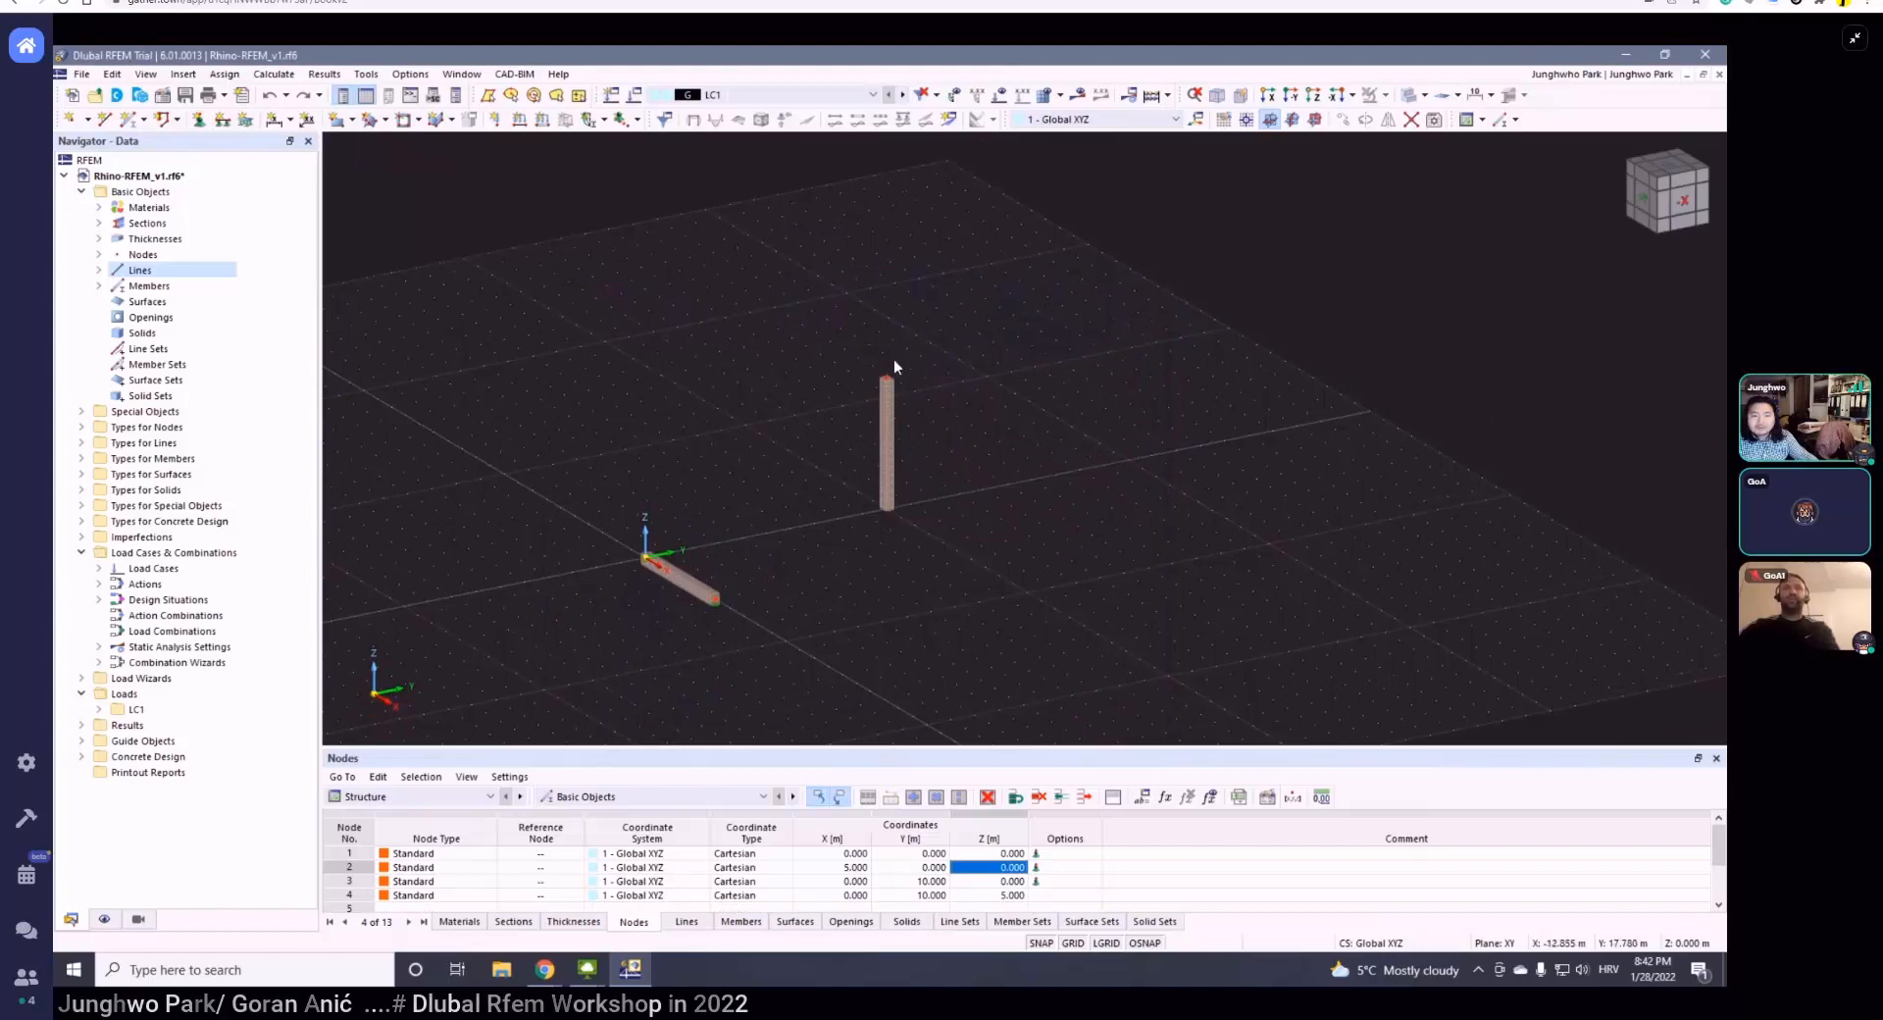
scroll(853, 337, "up", 3)
middle_click_drag(892, 443, 838, 447)
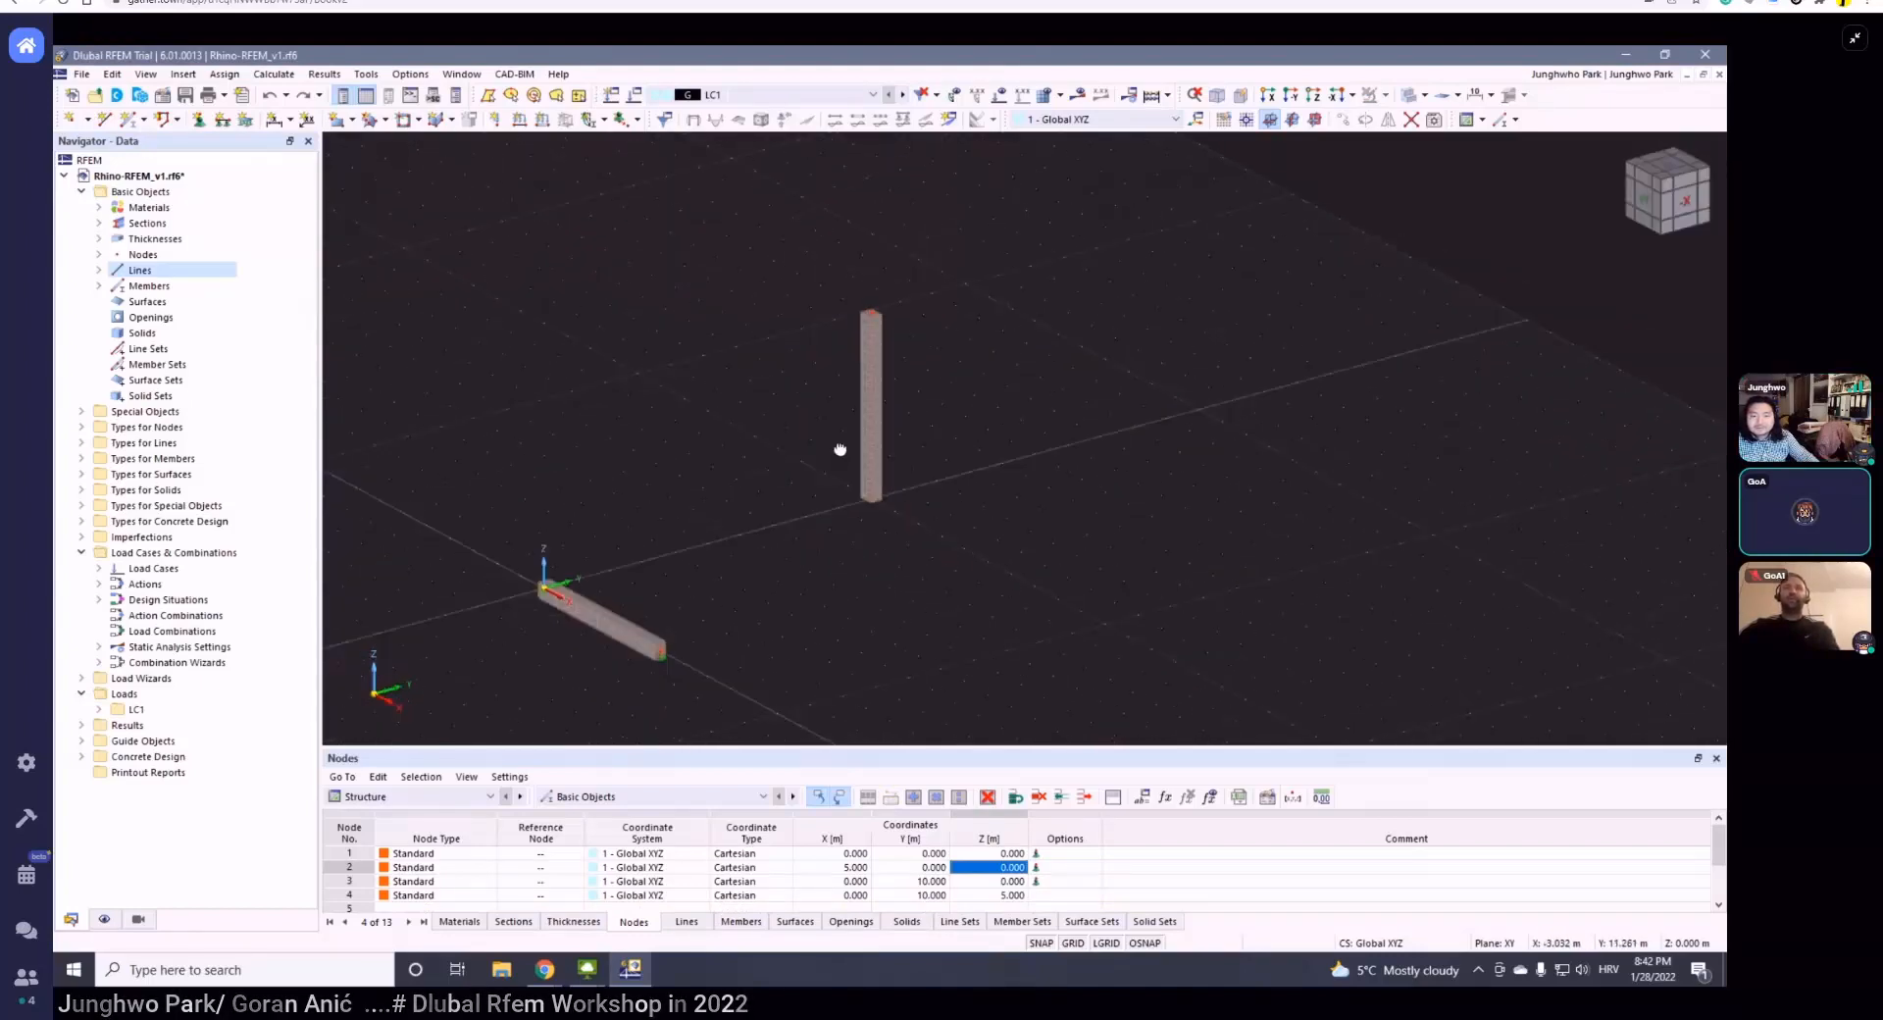
middle_click_drag(909, 555, 885, 496, "ctrl")
middle_click_drag(772, 467, 789, 483, "ctrl")
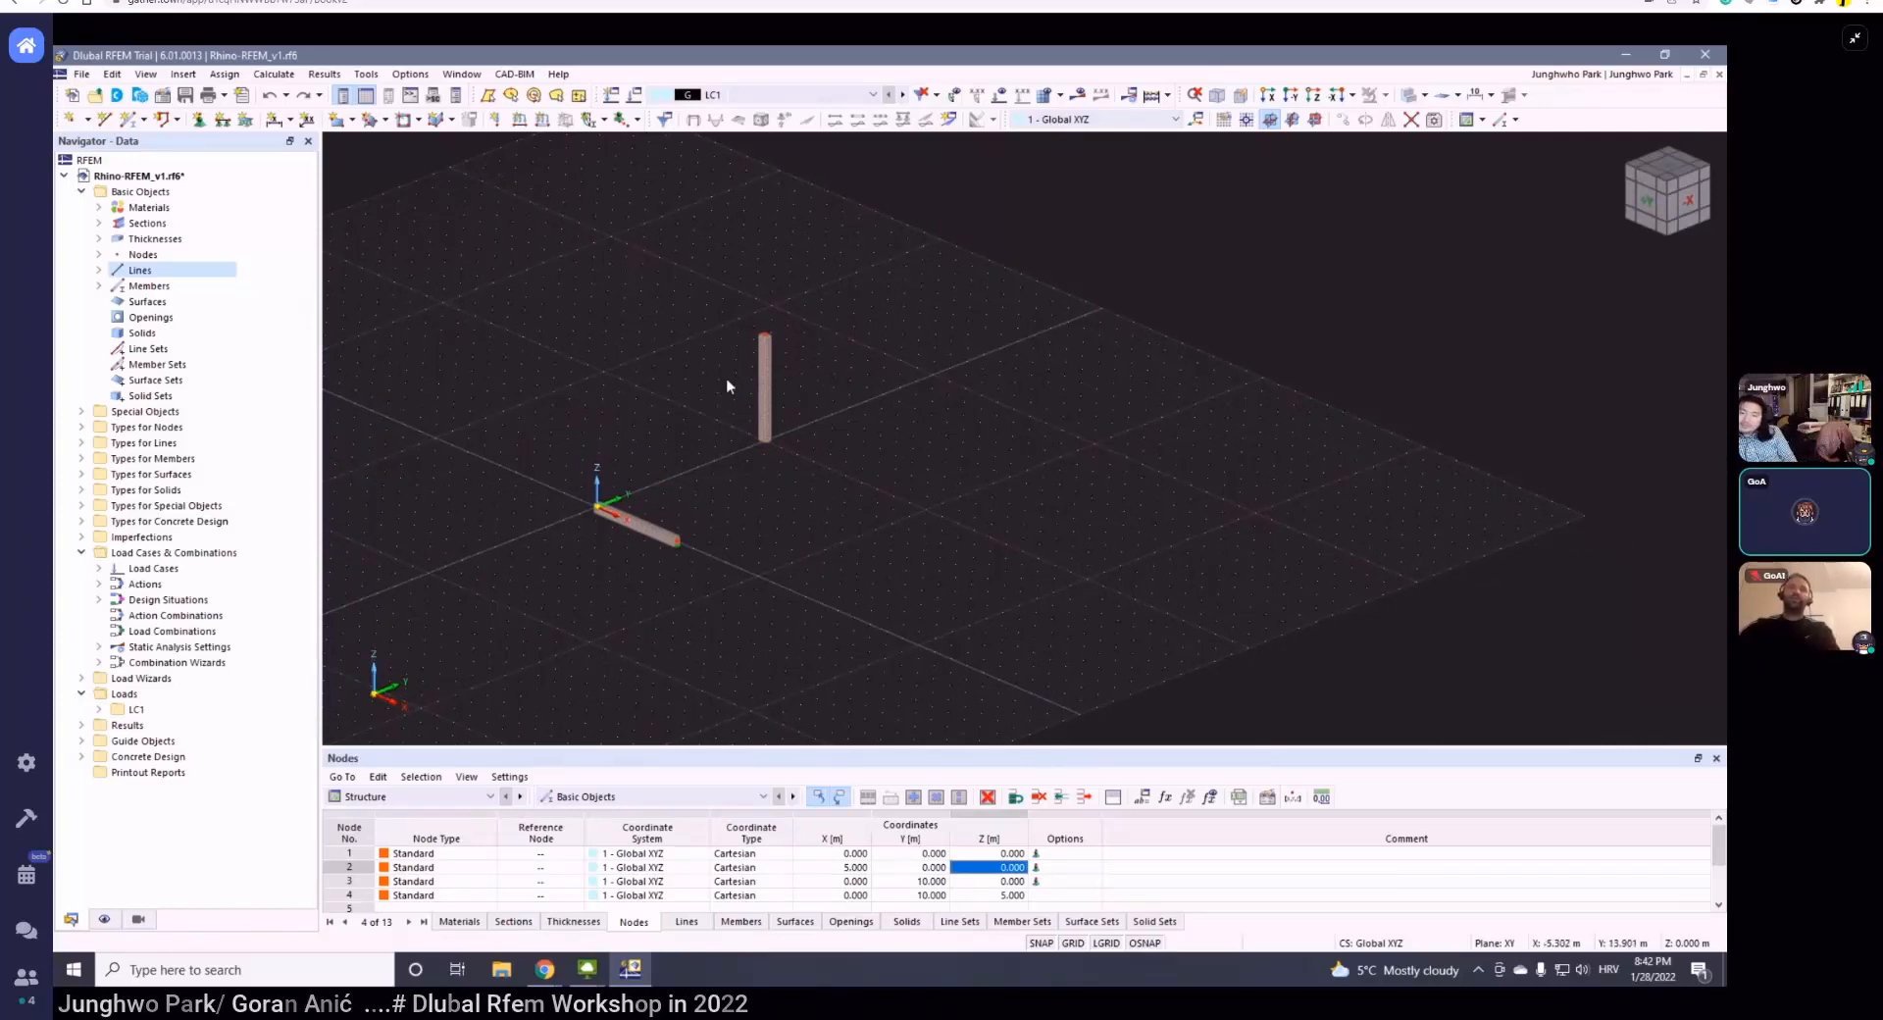
scroll(745, 387, "up", 2)
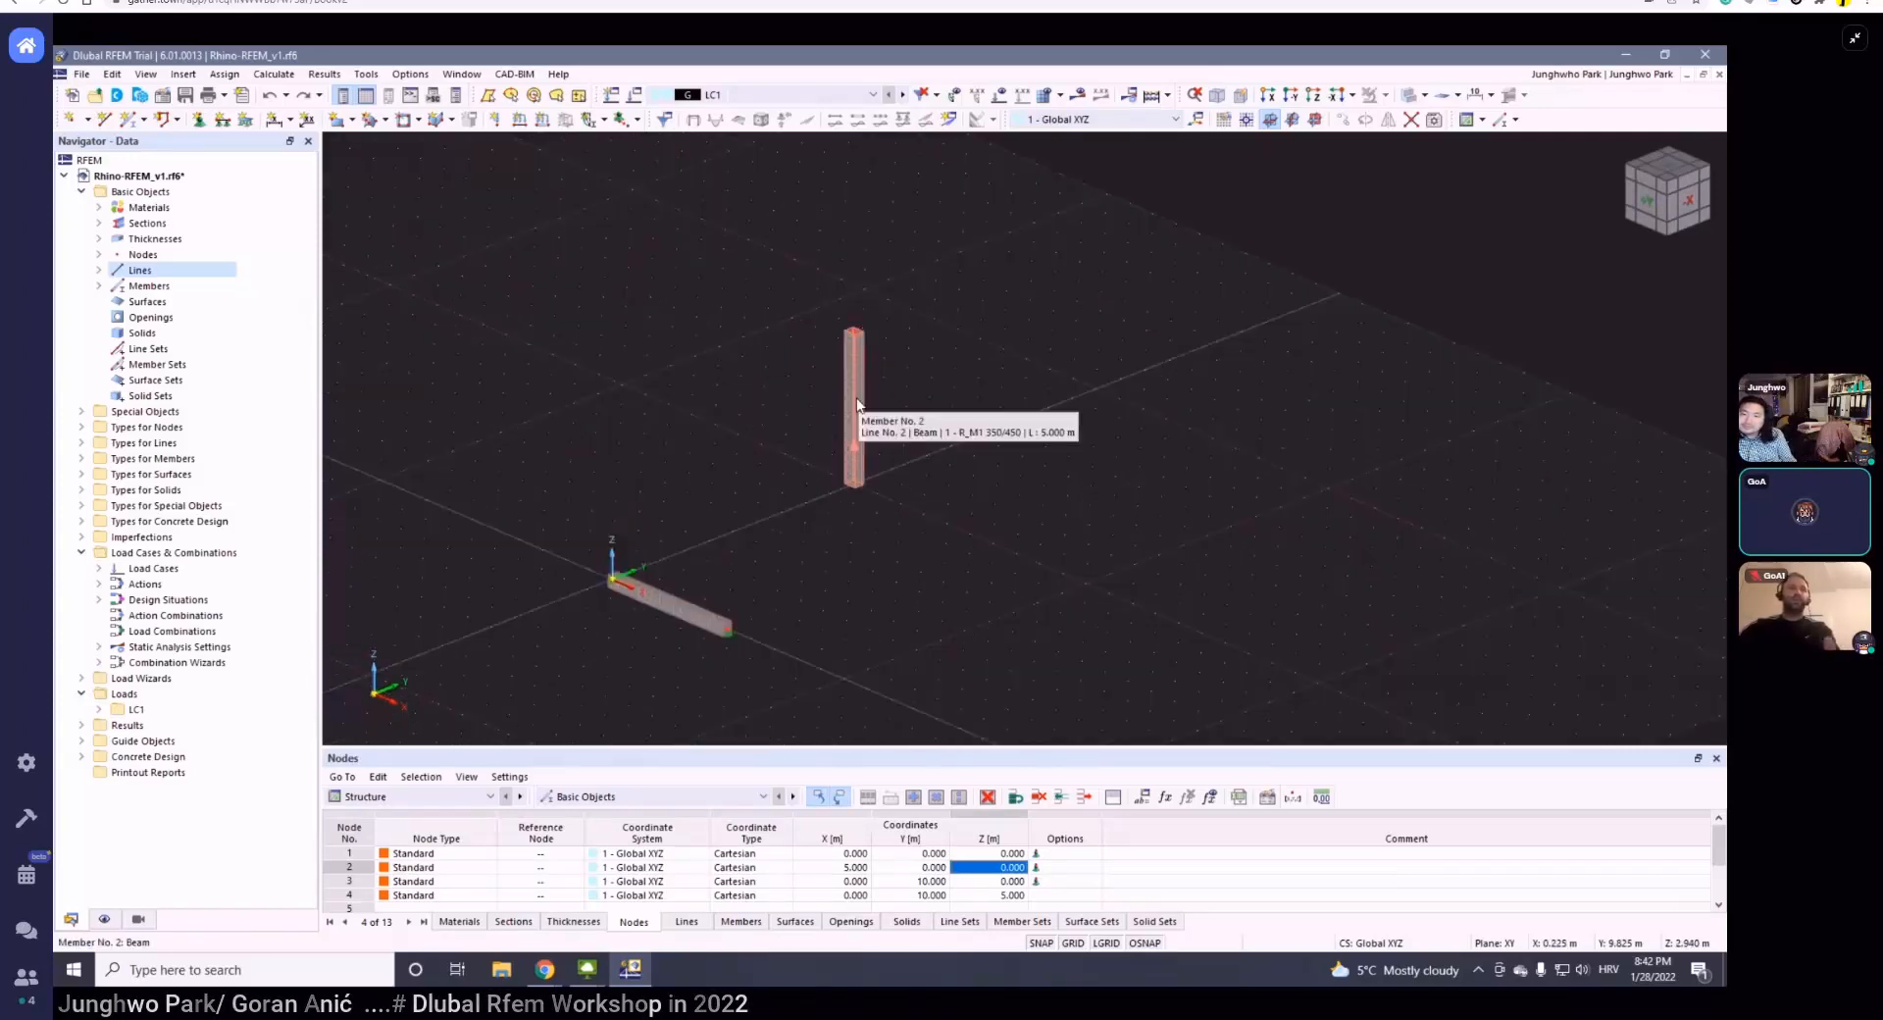
middle_click_drag(791, 491, 866, 448)
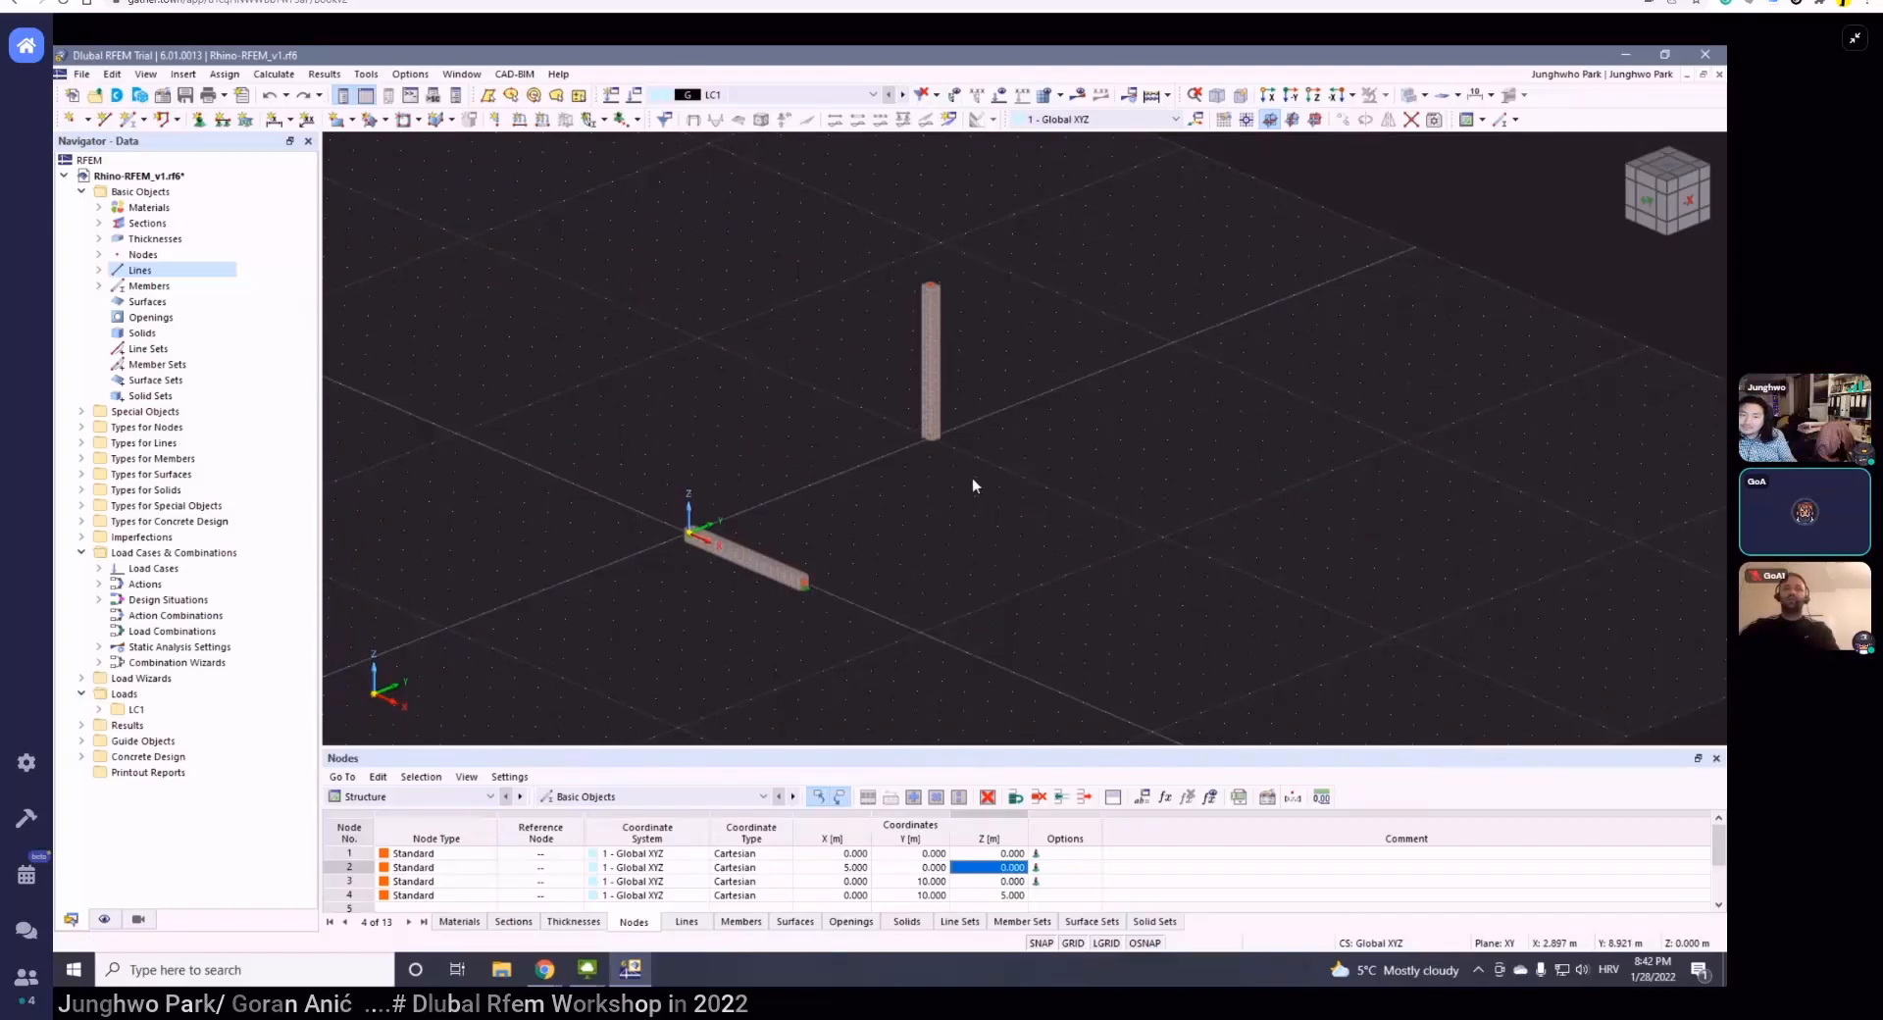
middle_click_drag(974, 504, 933, 516, "ctrl")
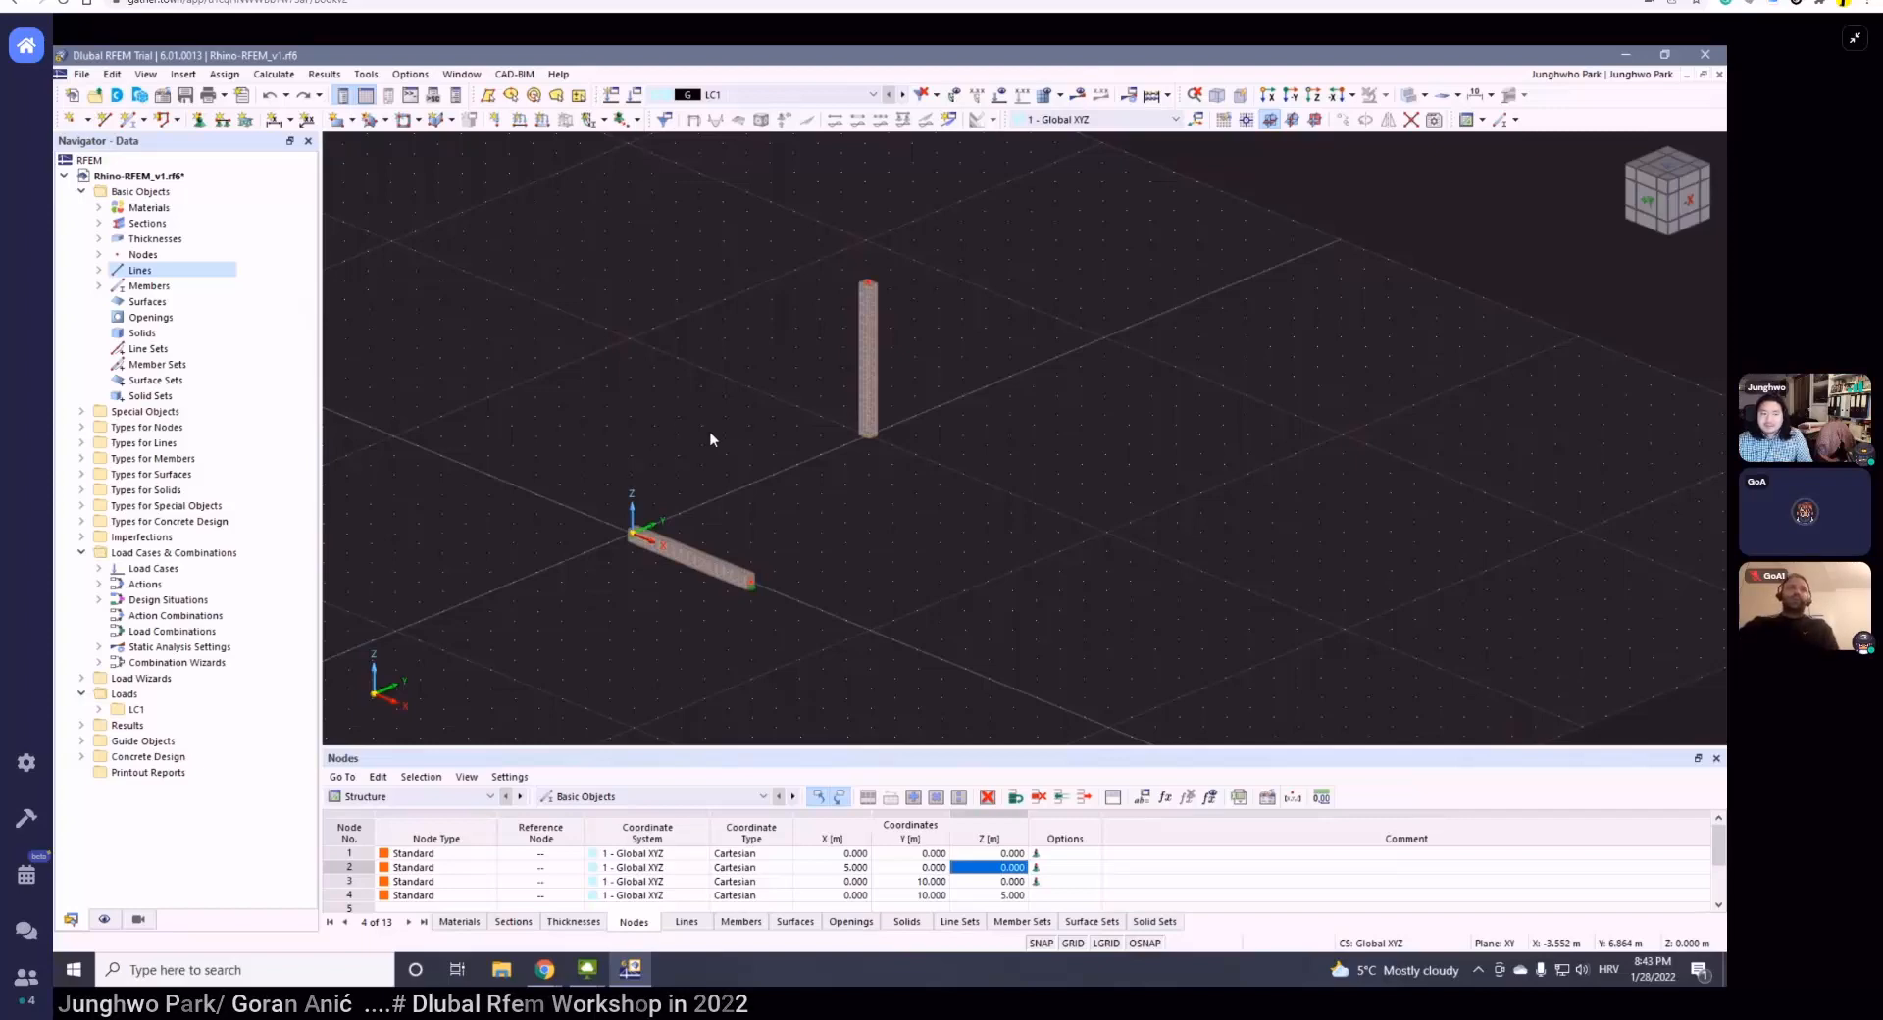
middle_click_drag(657, 351, 685, 379)
scroll(685, 380, "down", 1)
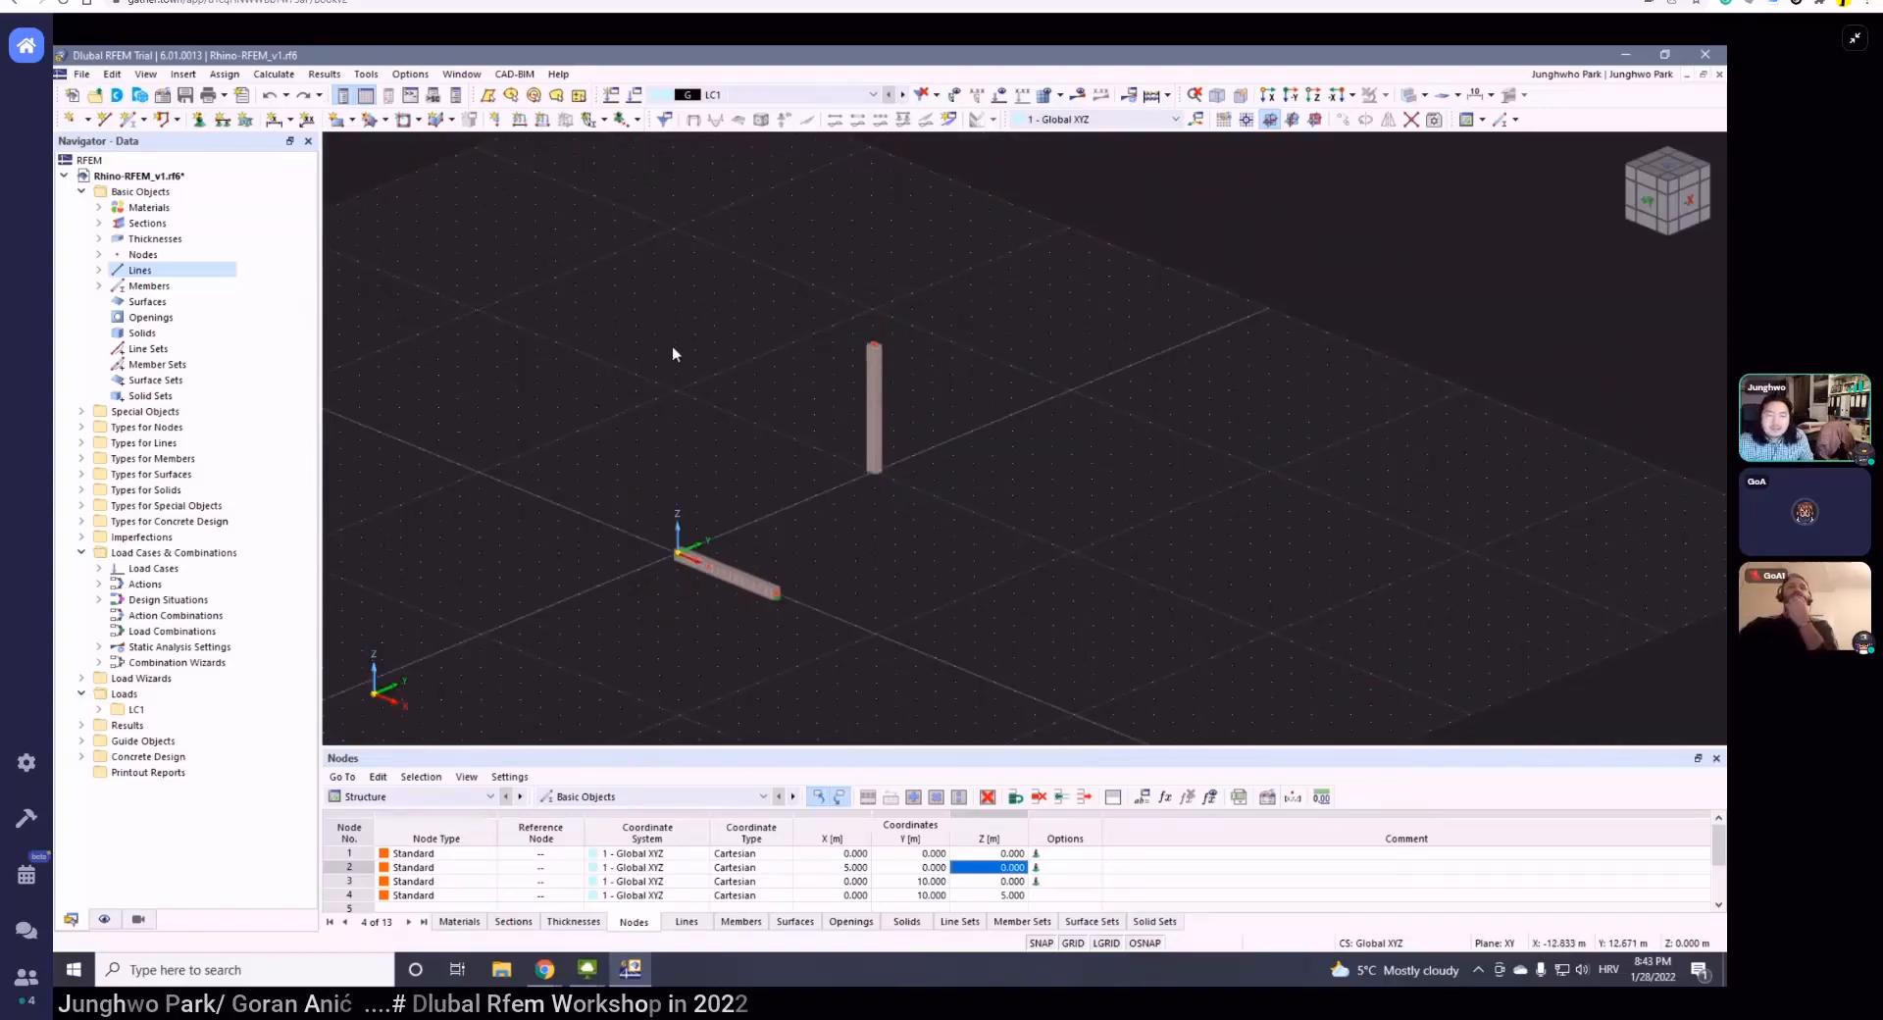
scroll(764, 473, "up", 2)
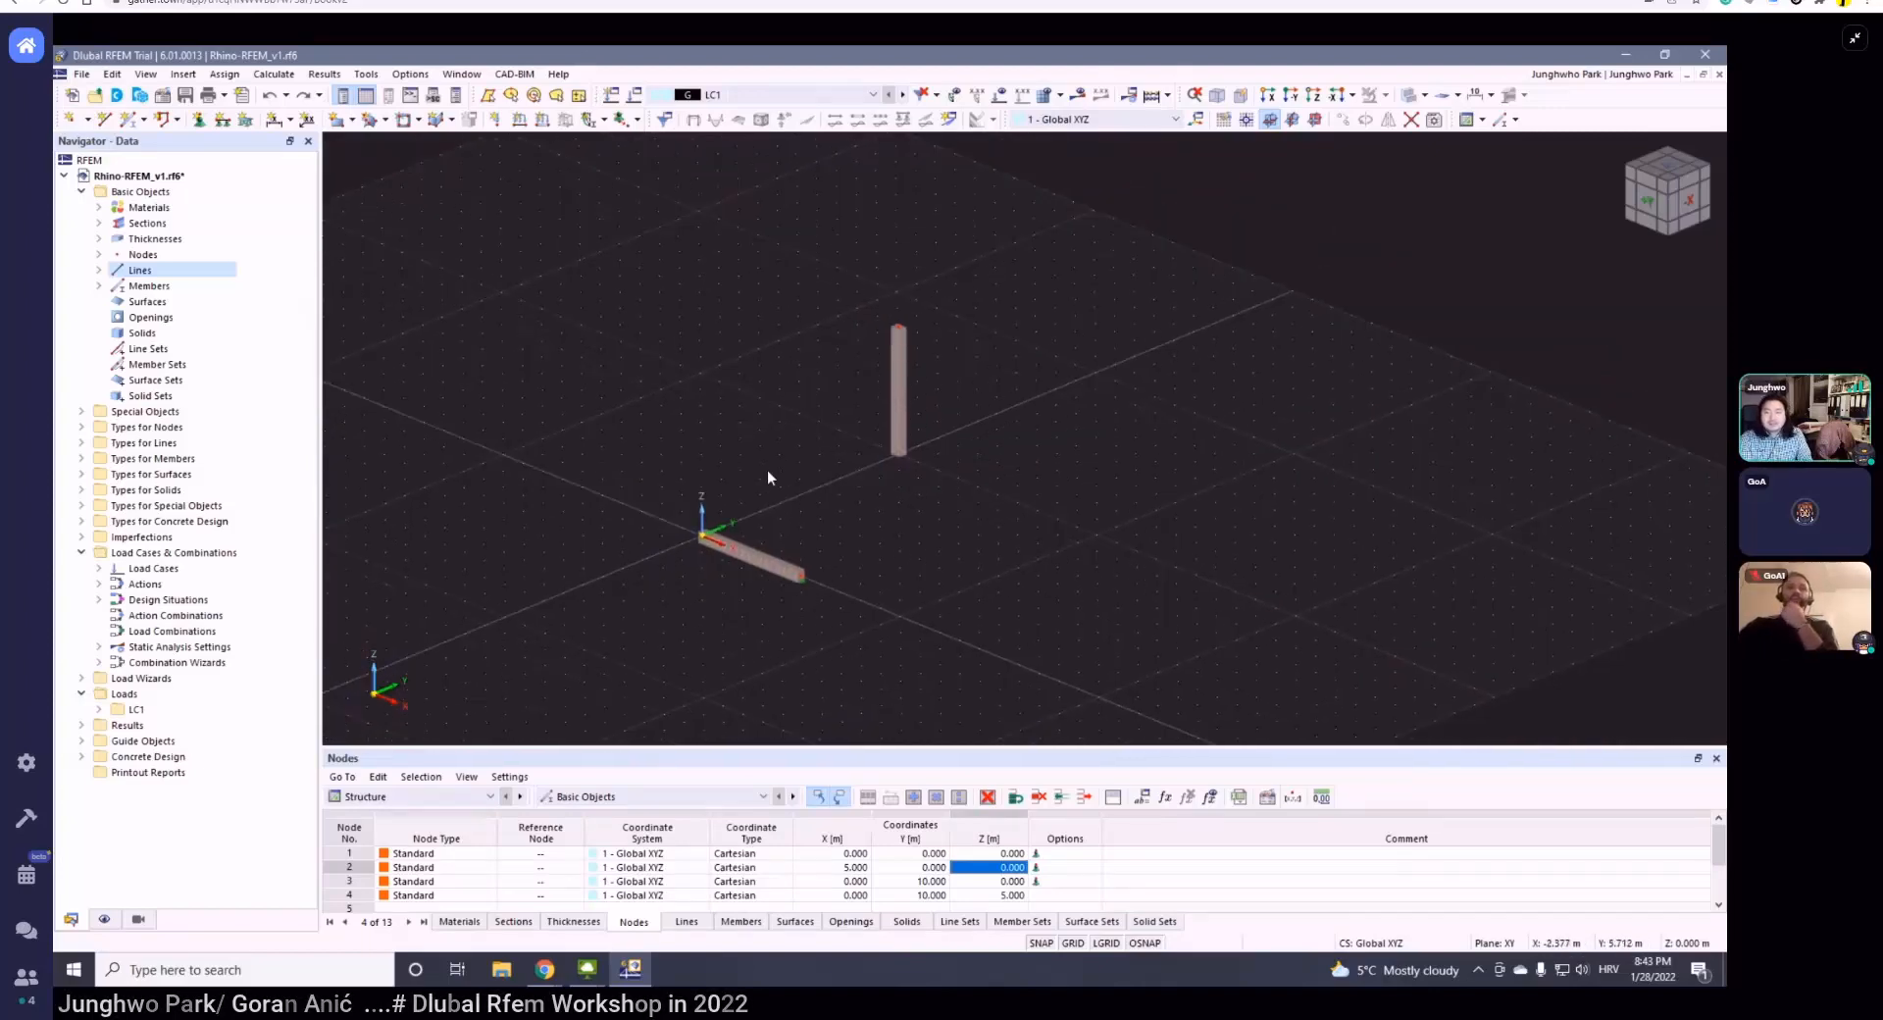
middle_click_drag(767, 474, 784, 462)
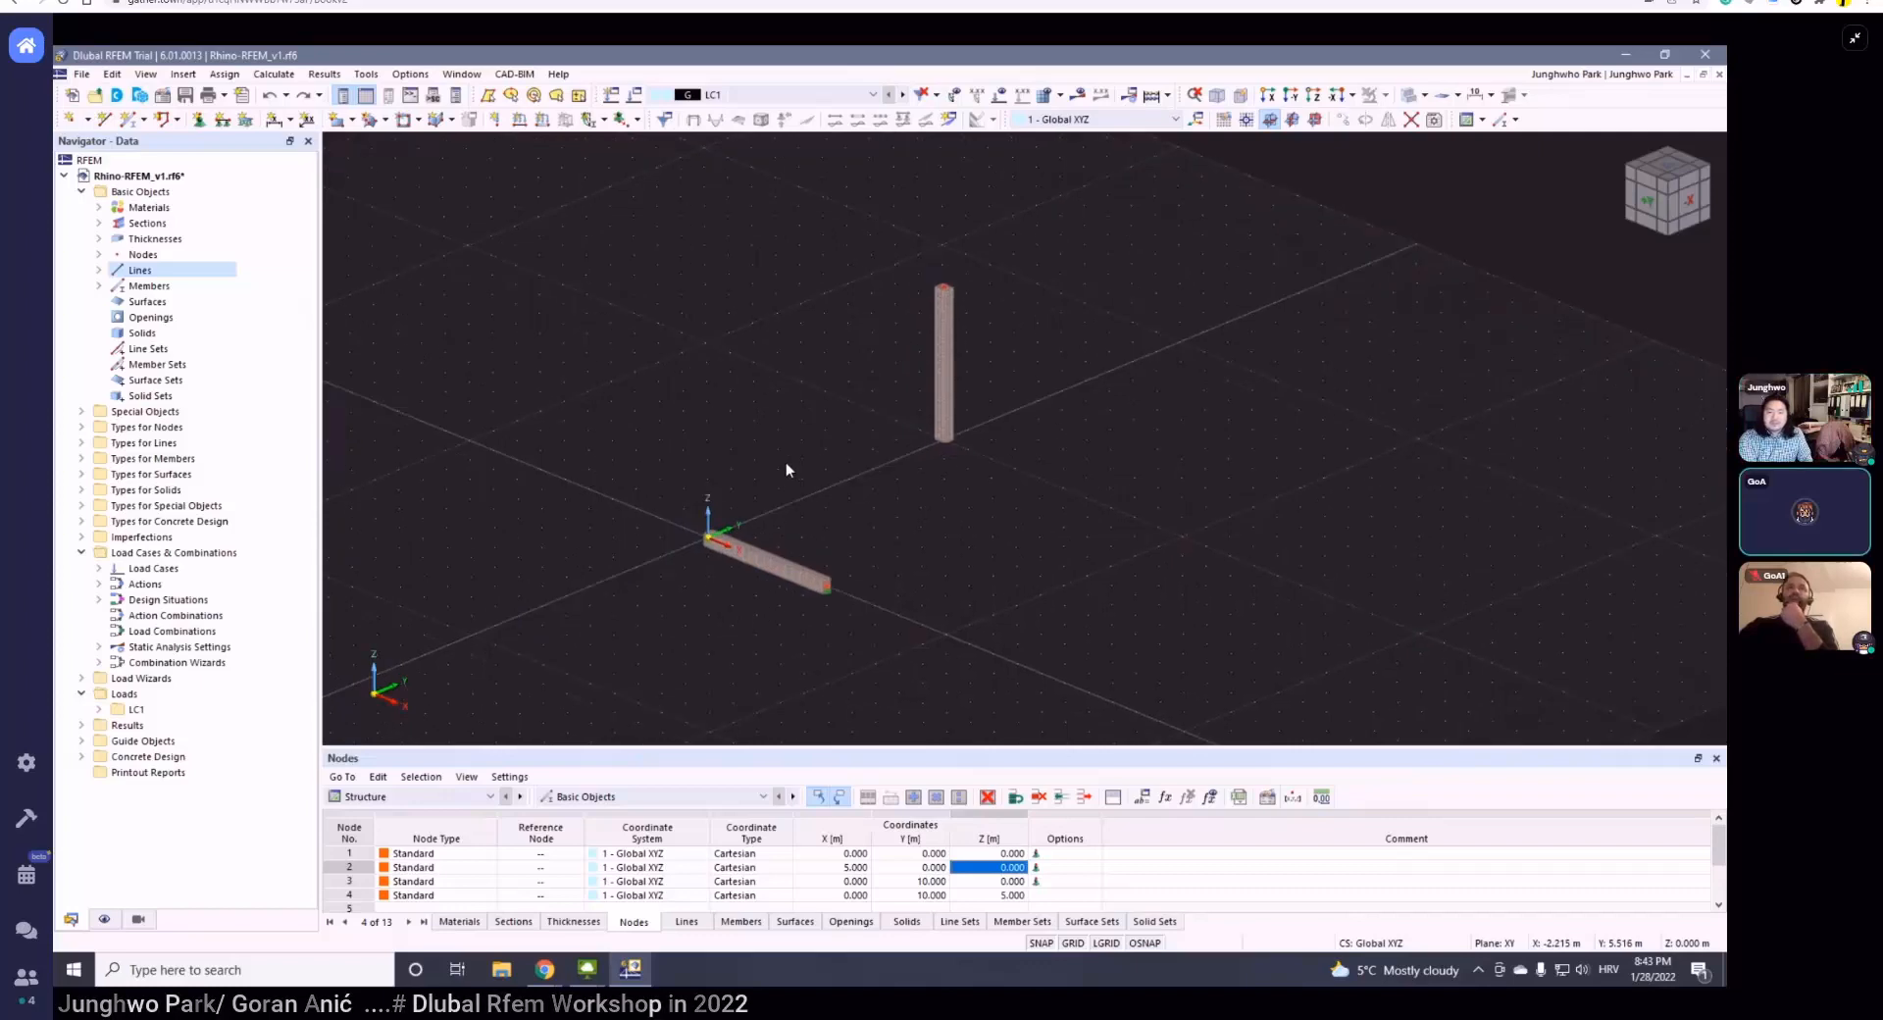
left_click(86, 76)
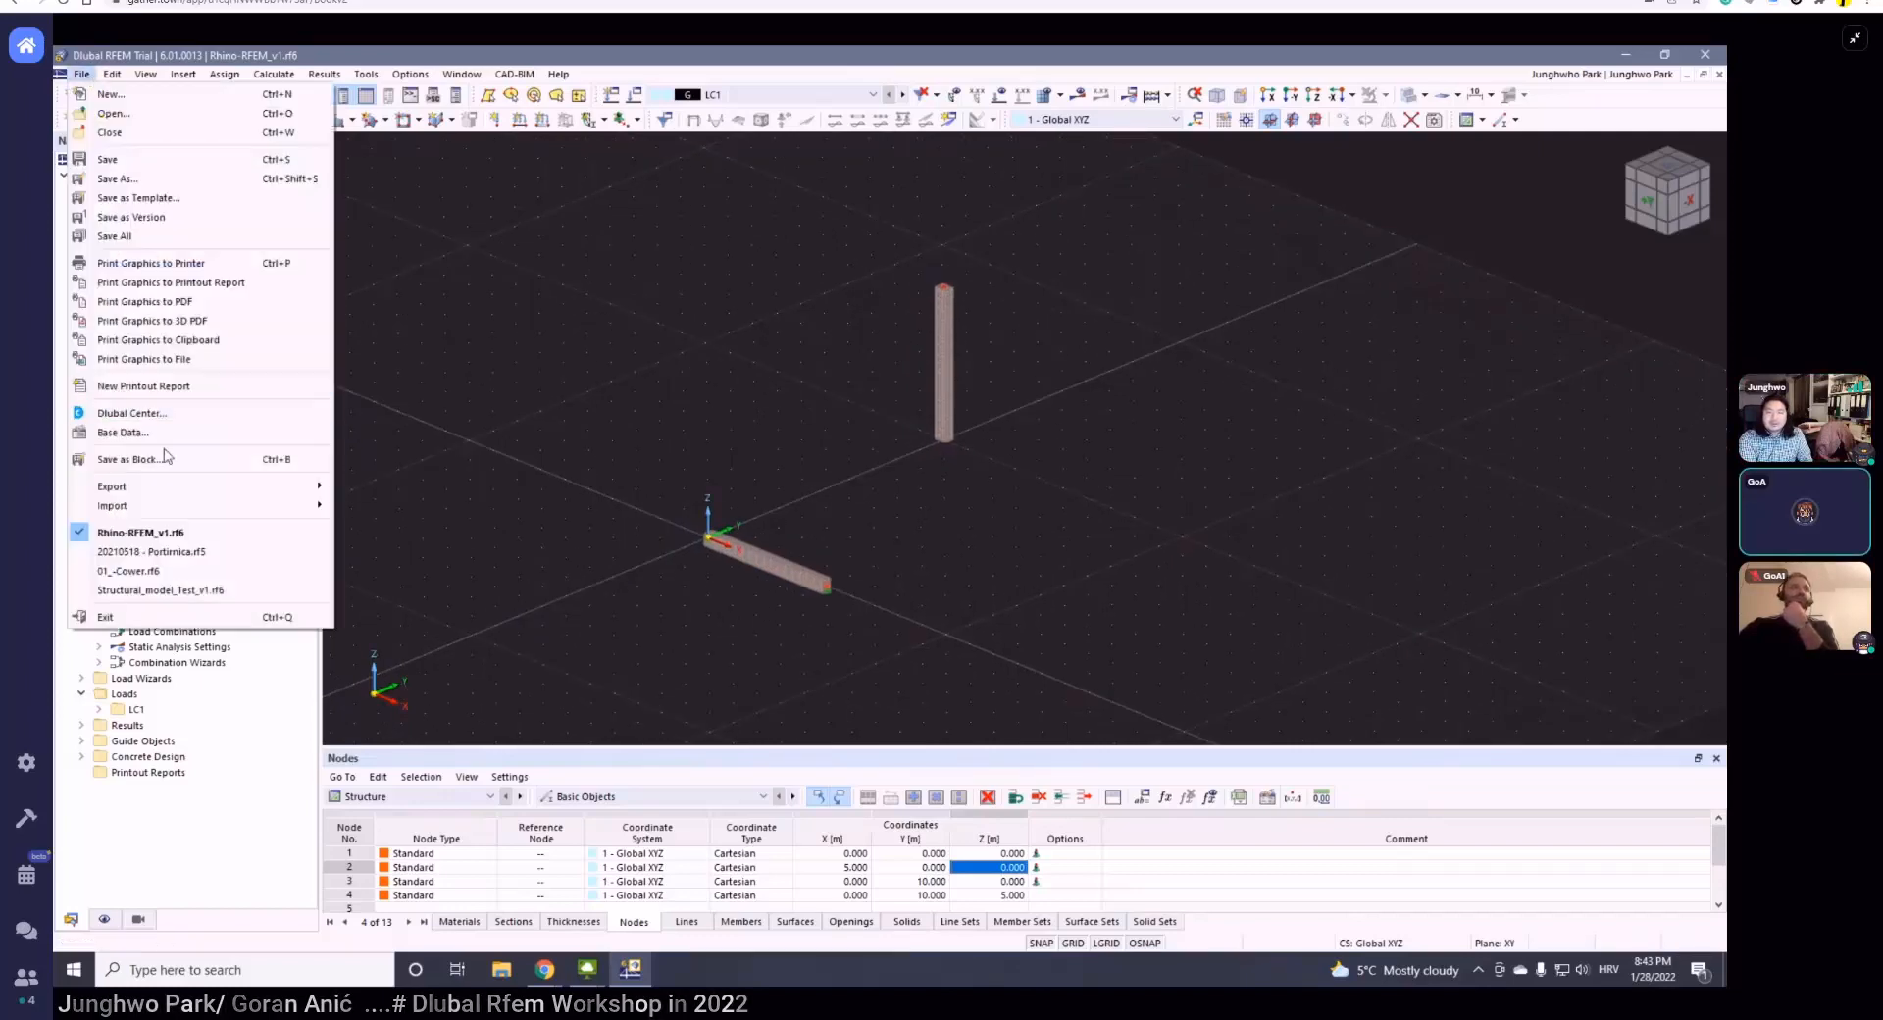
mouse_move(166, 505)
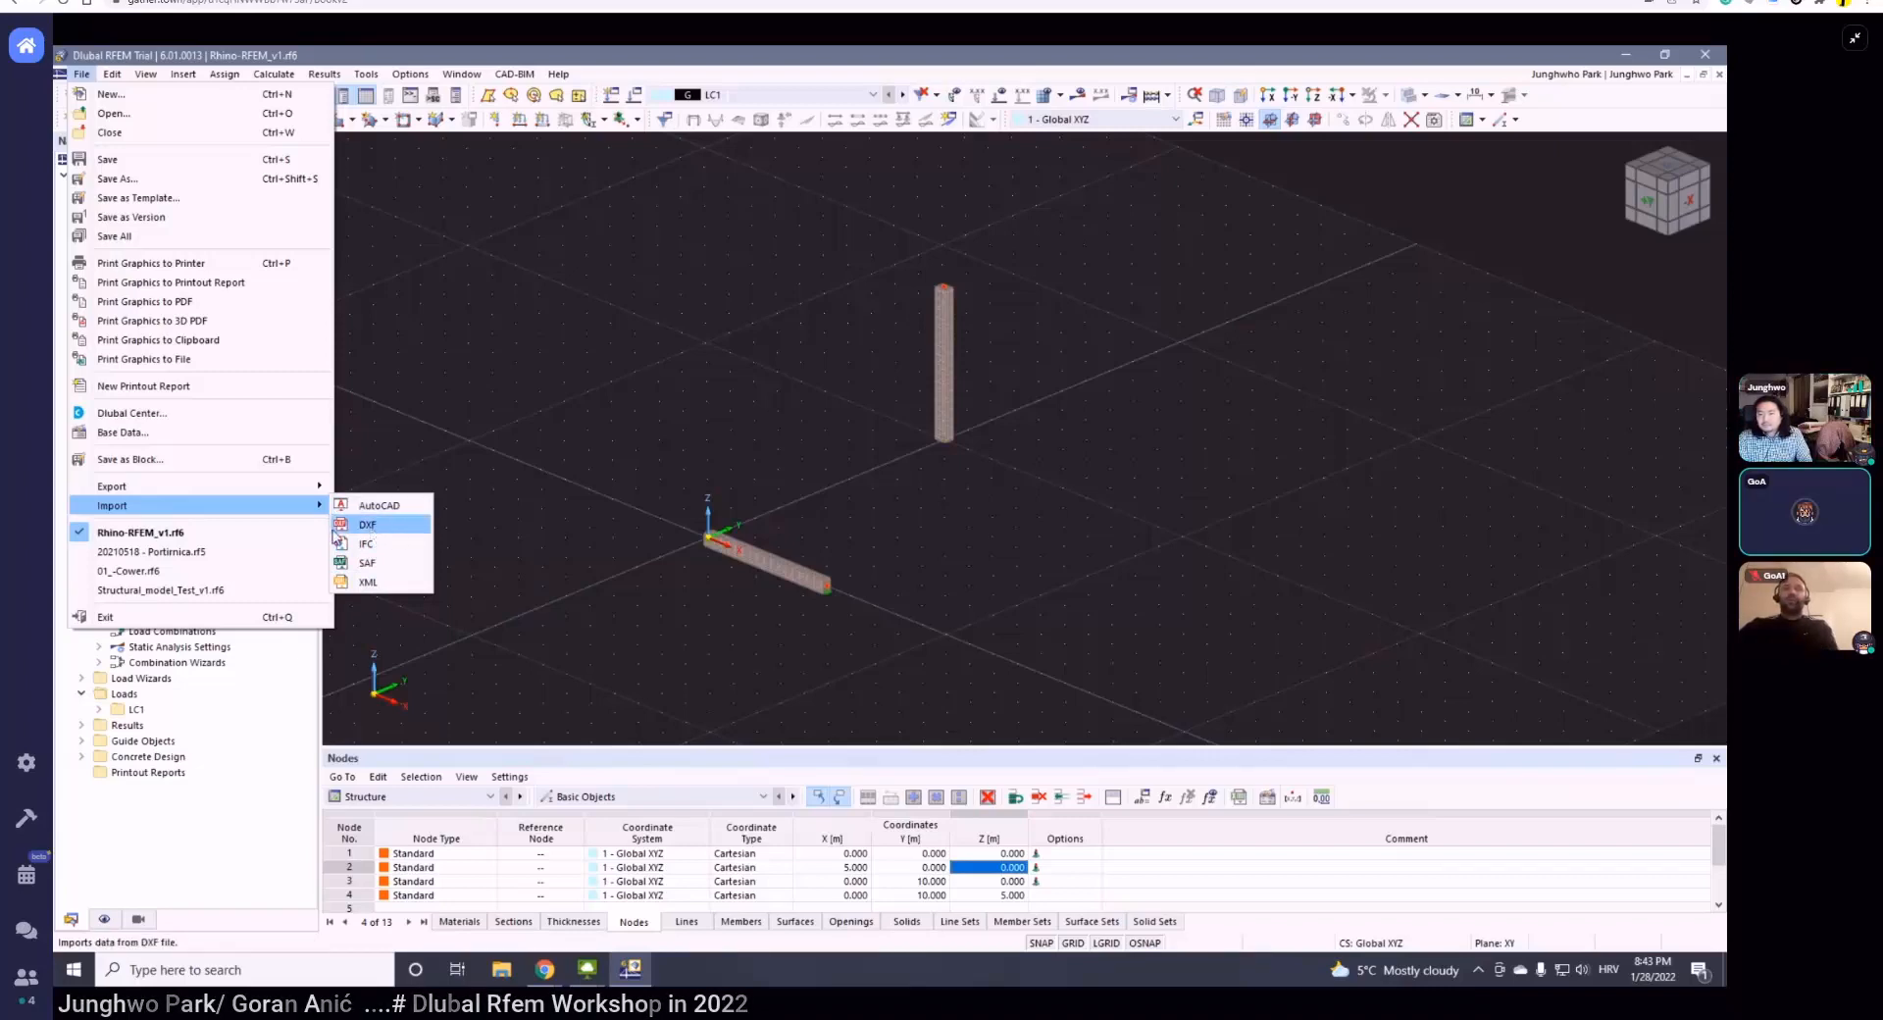
left_click(833, 368)
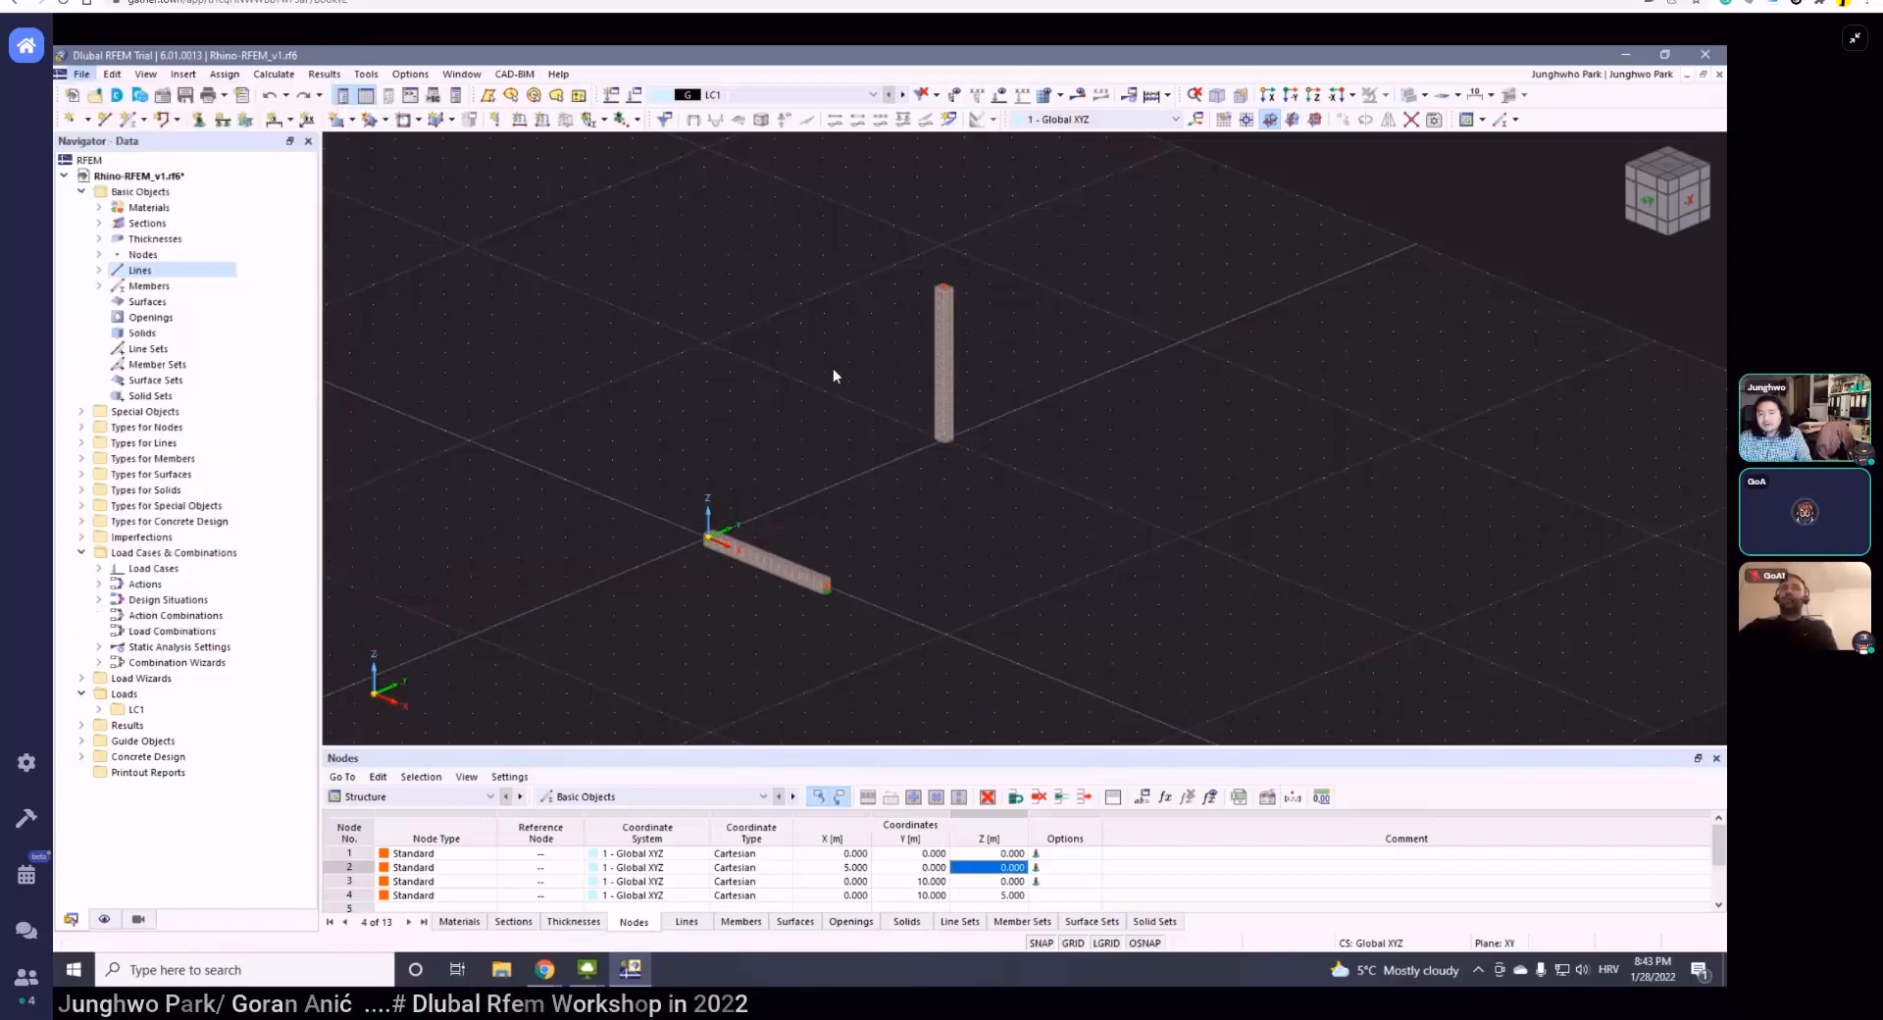
scroll(804, 379, "down", 1)
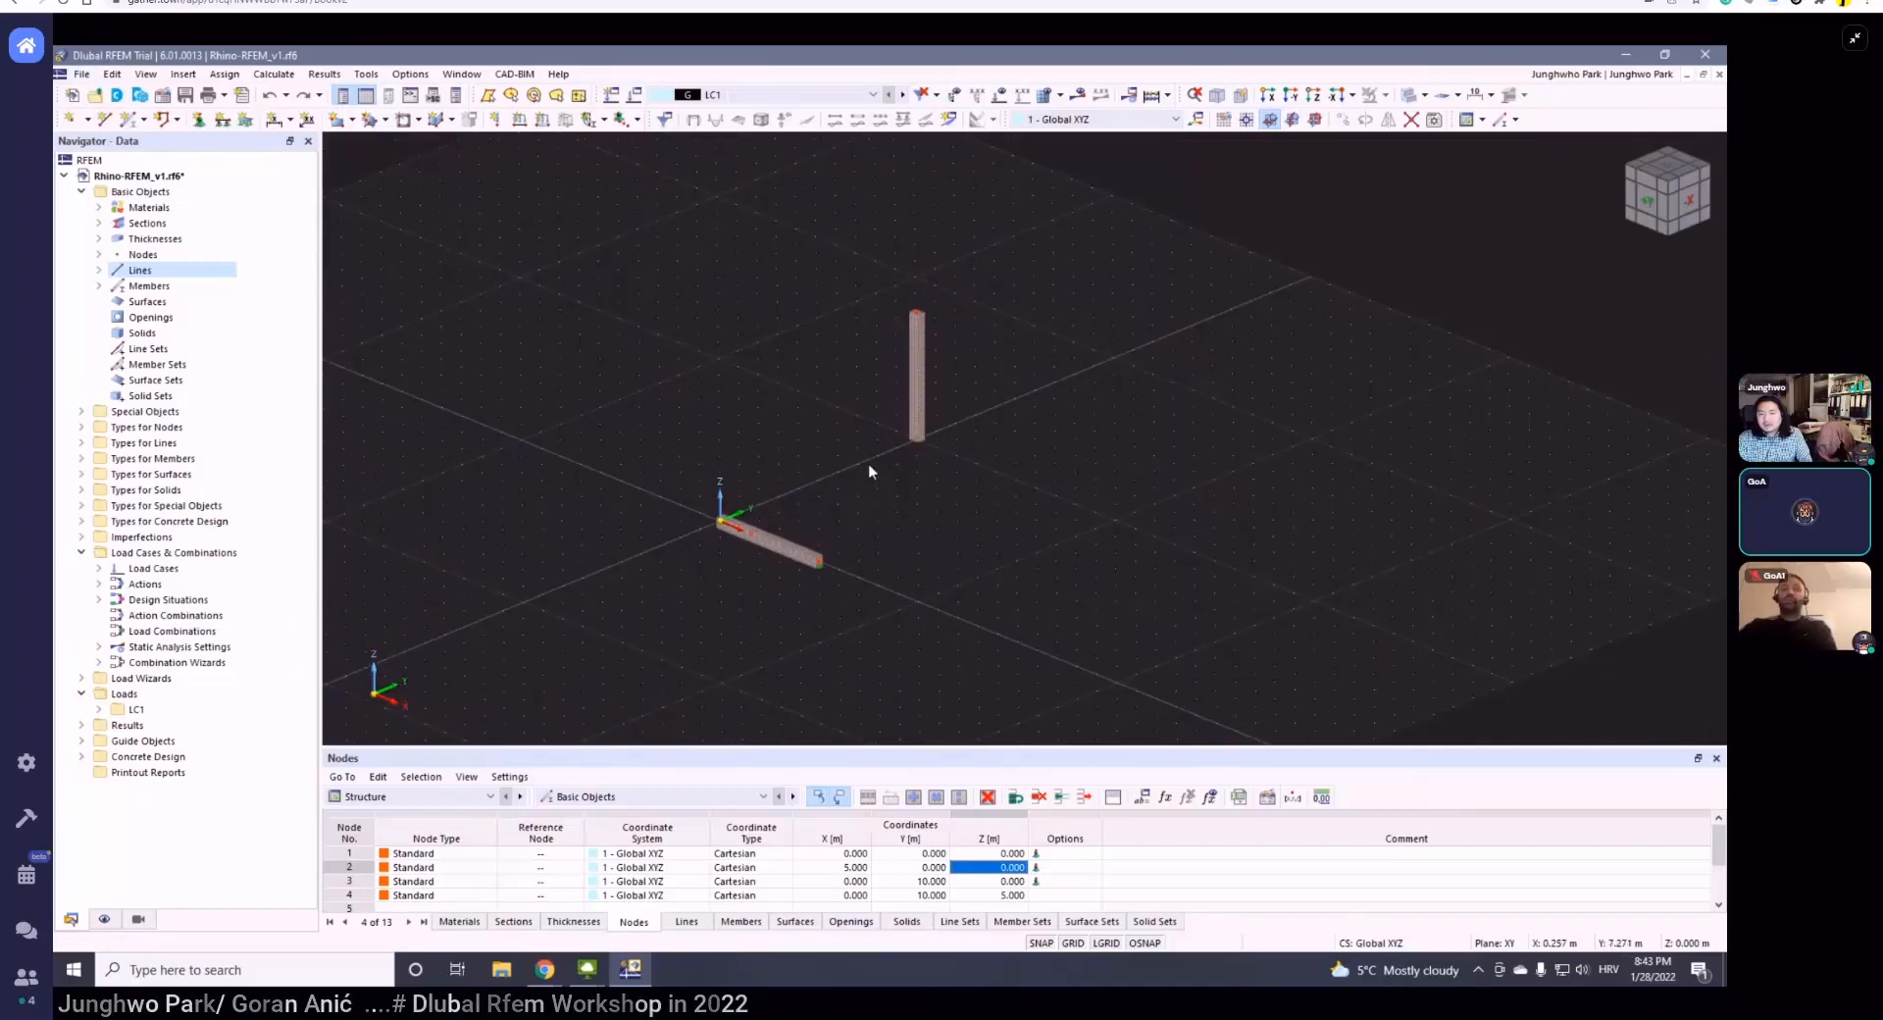
middle_click_drag(866, 419, 786, 412)
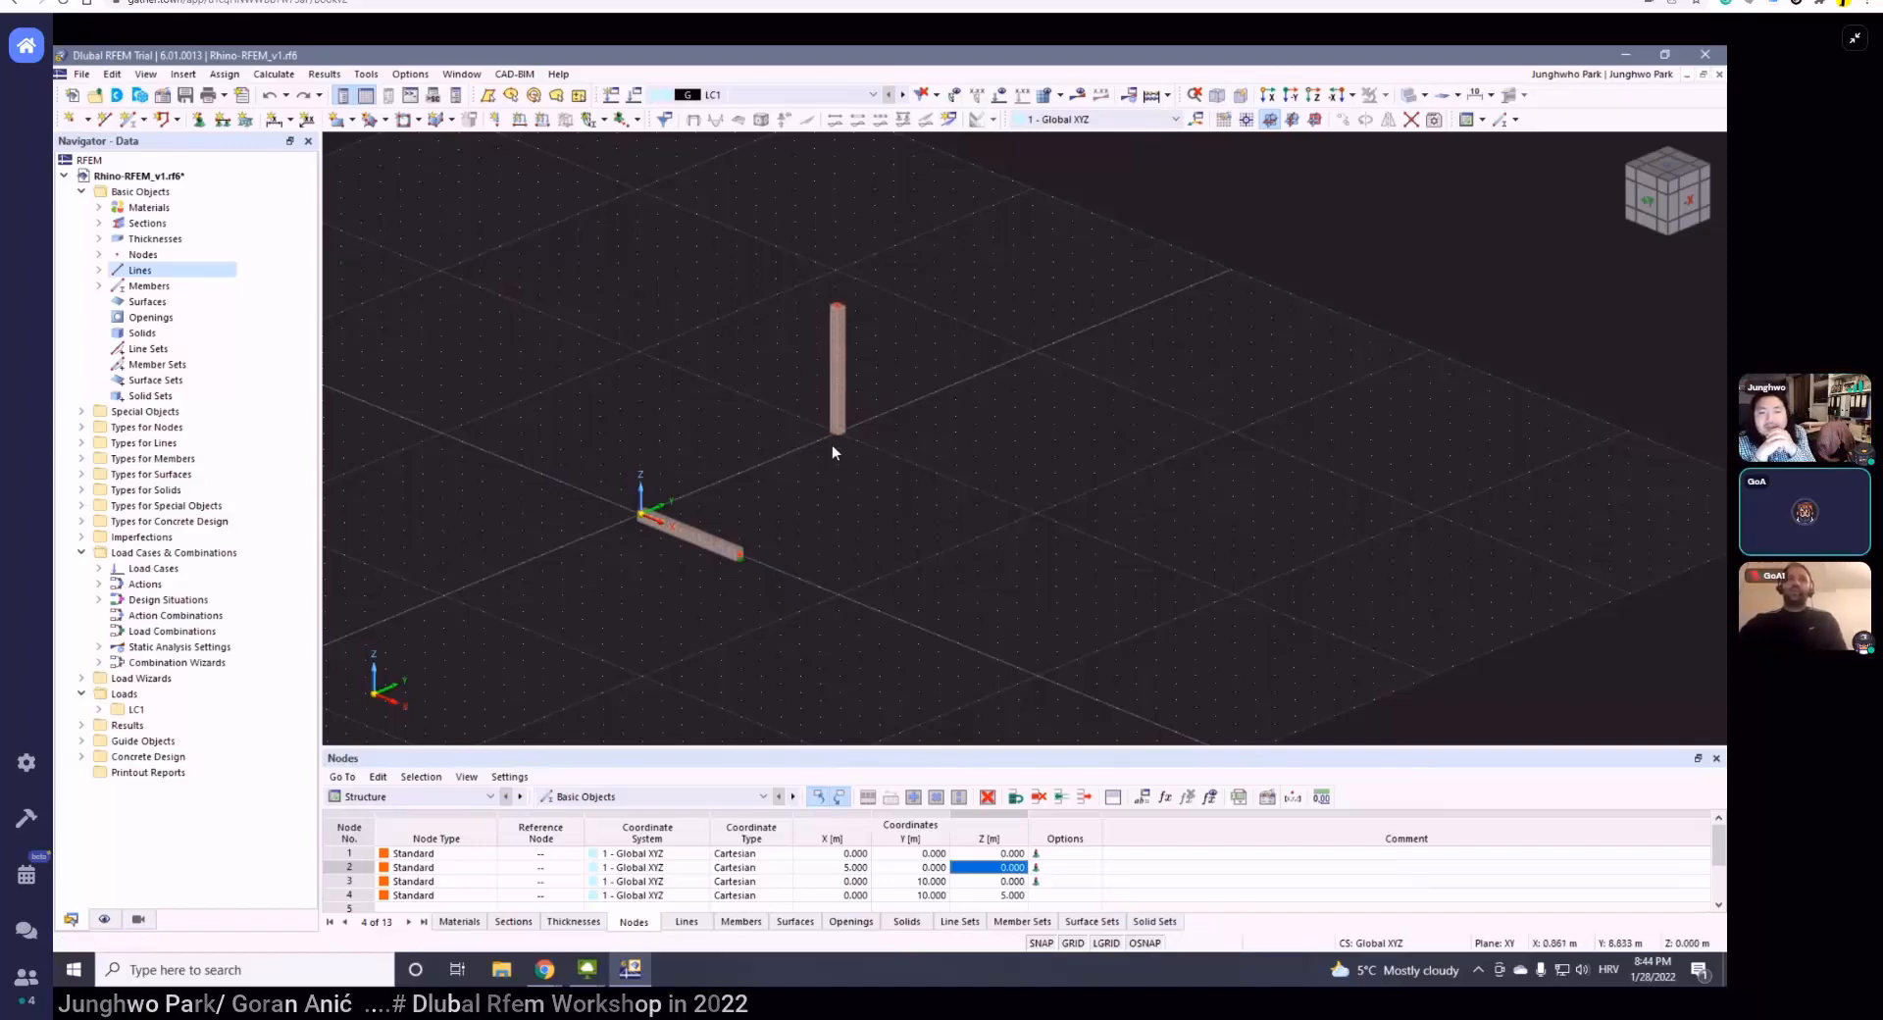
middle_click_drag(815, 475, 898, 507, "ctrl")
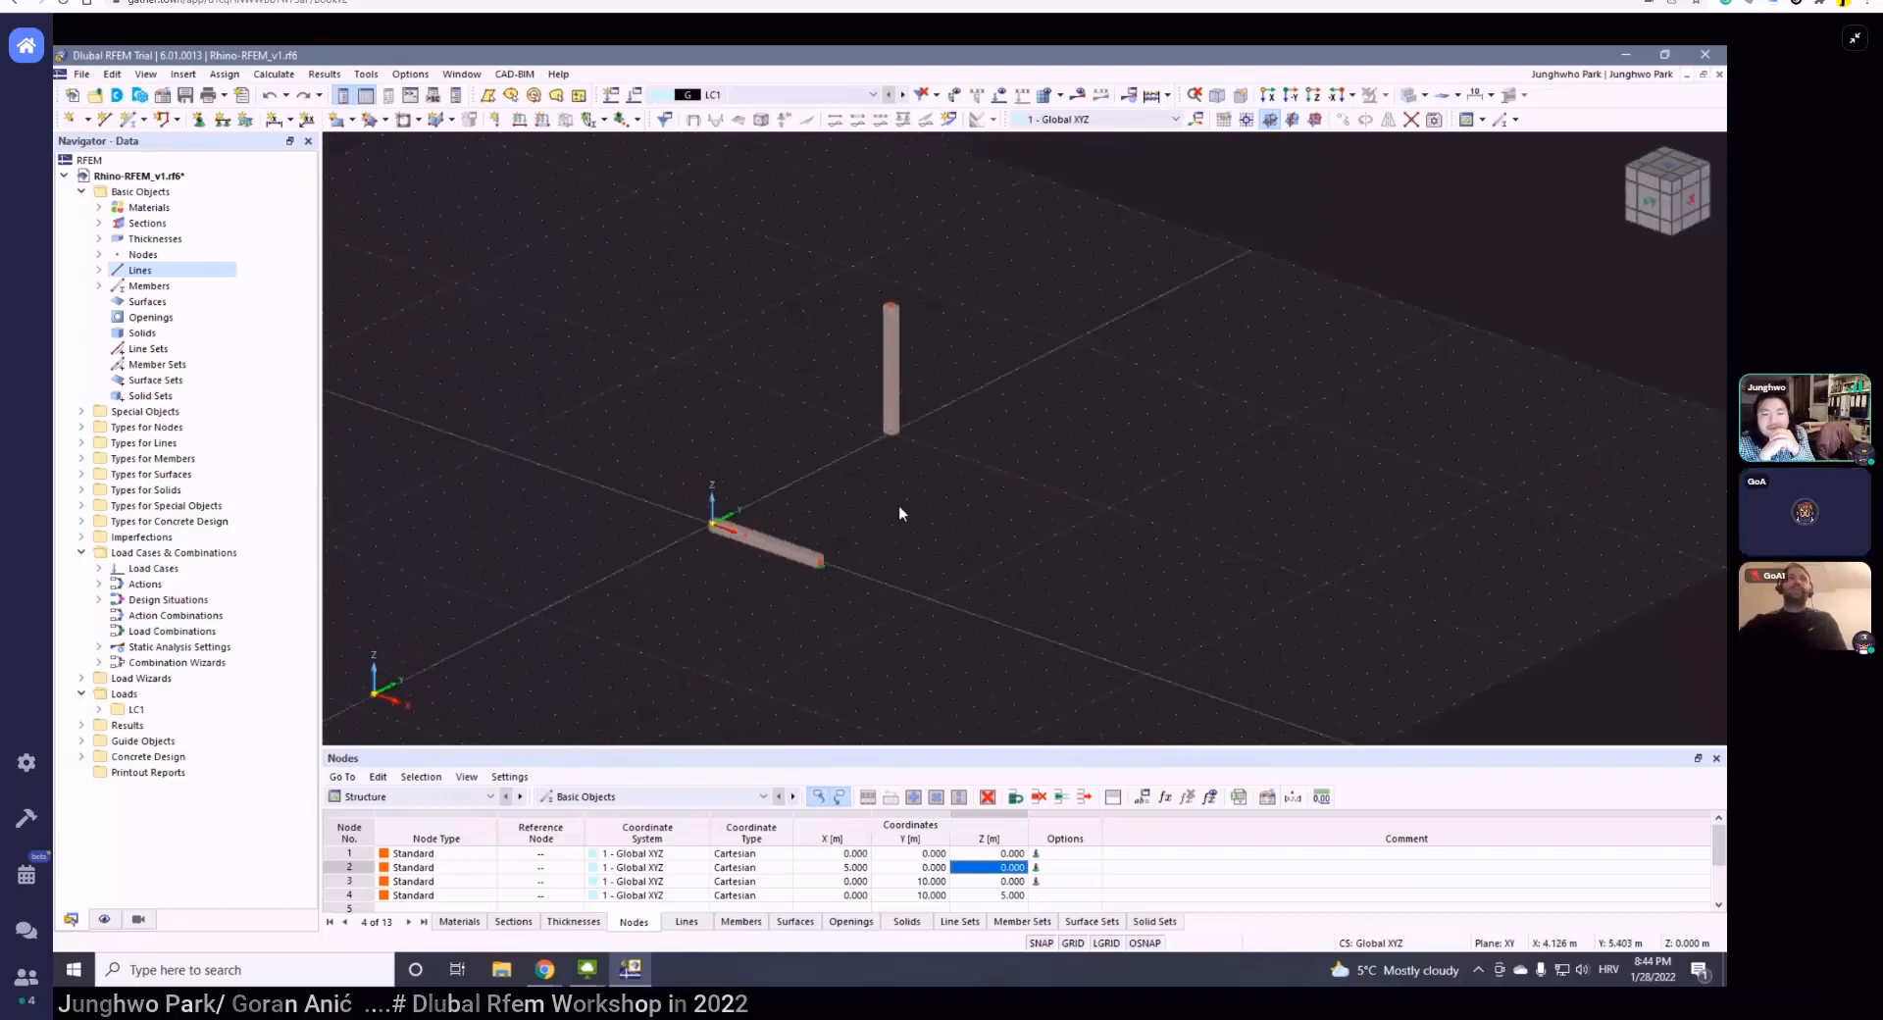
middle_click_drag(933, 441, 876, 474, "ctrl")
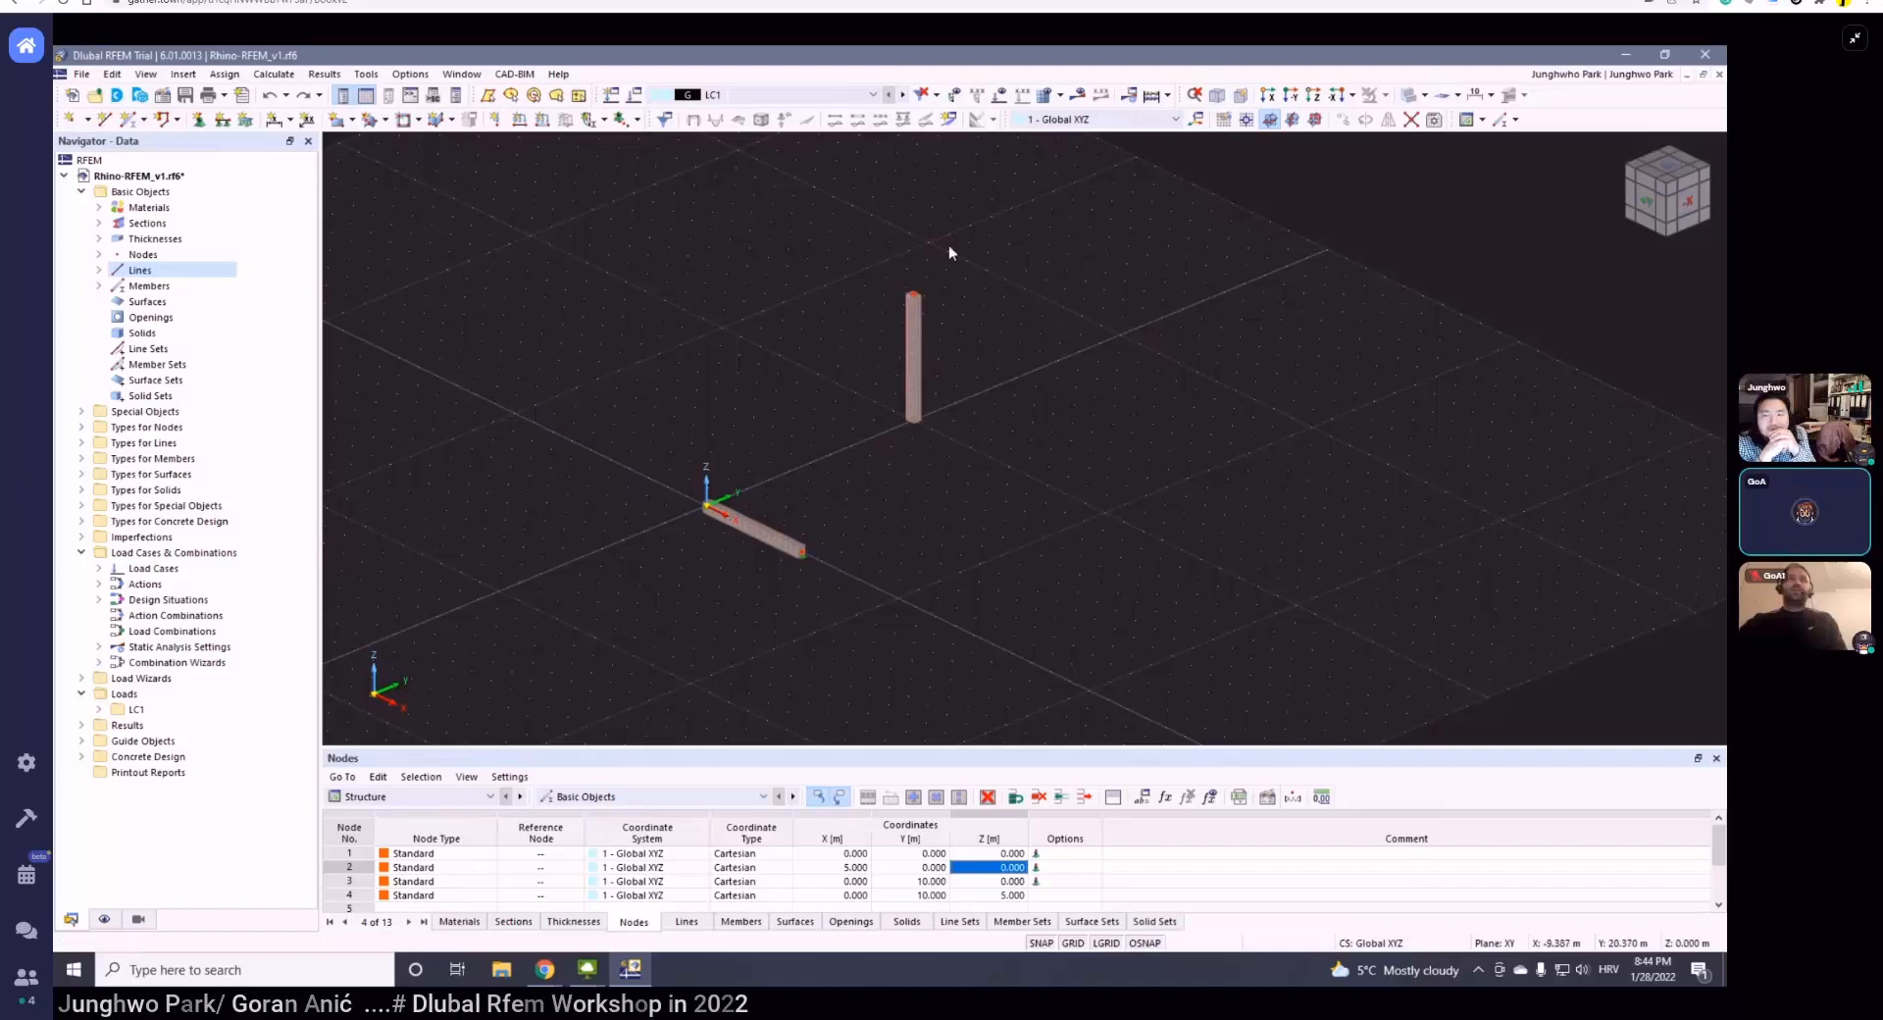
left_click(516, 76)
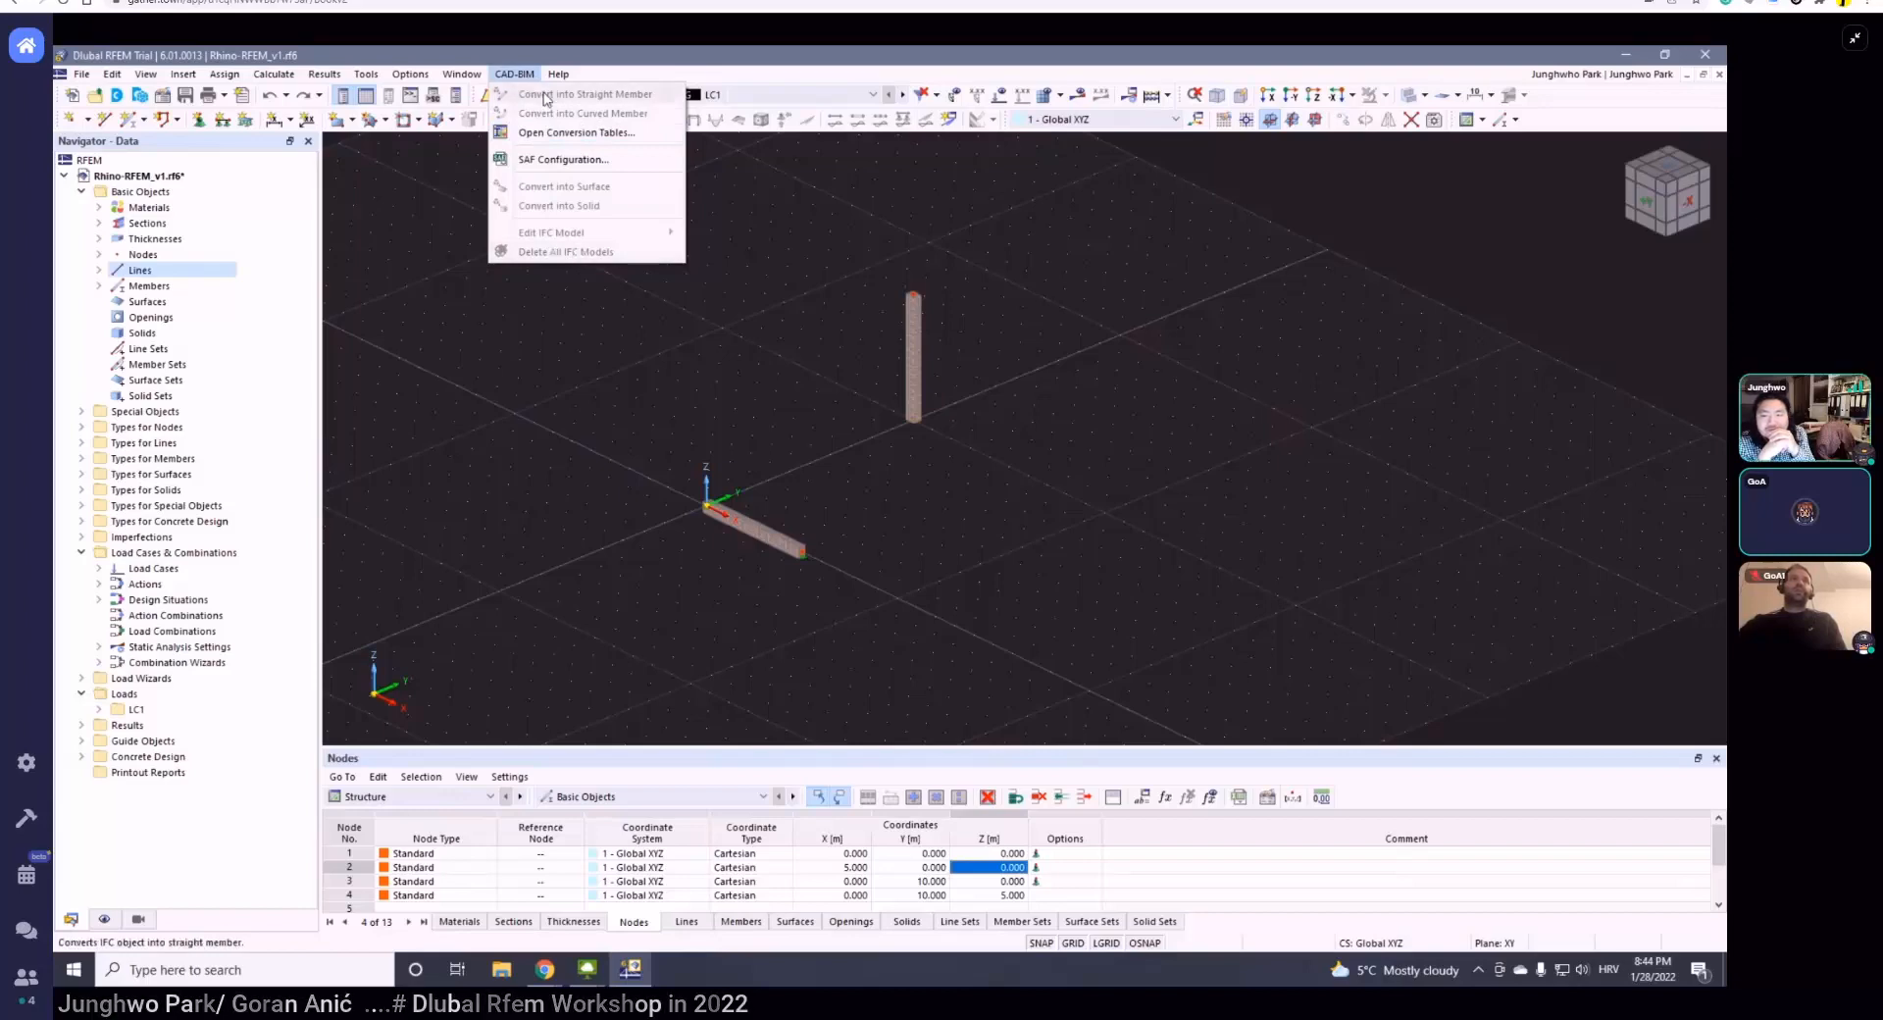
key("Escape")
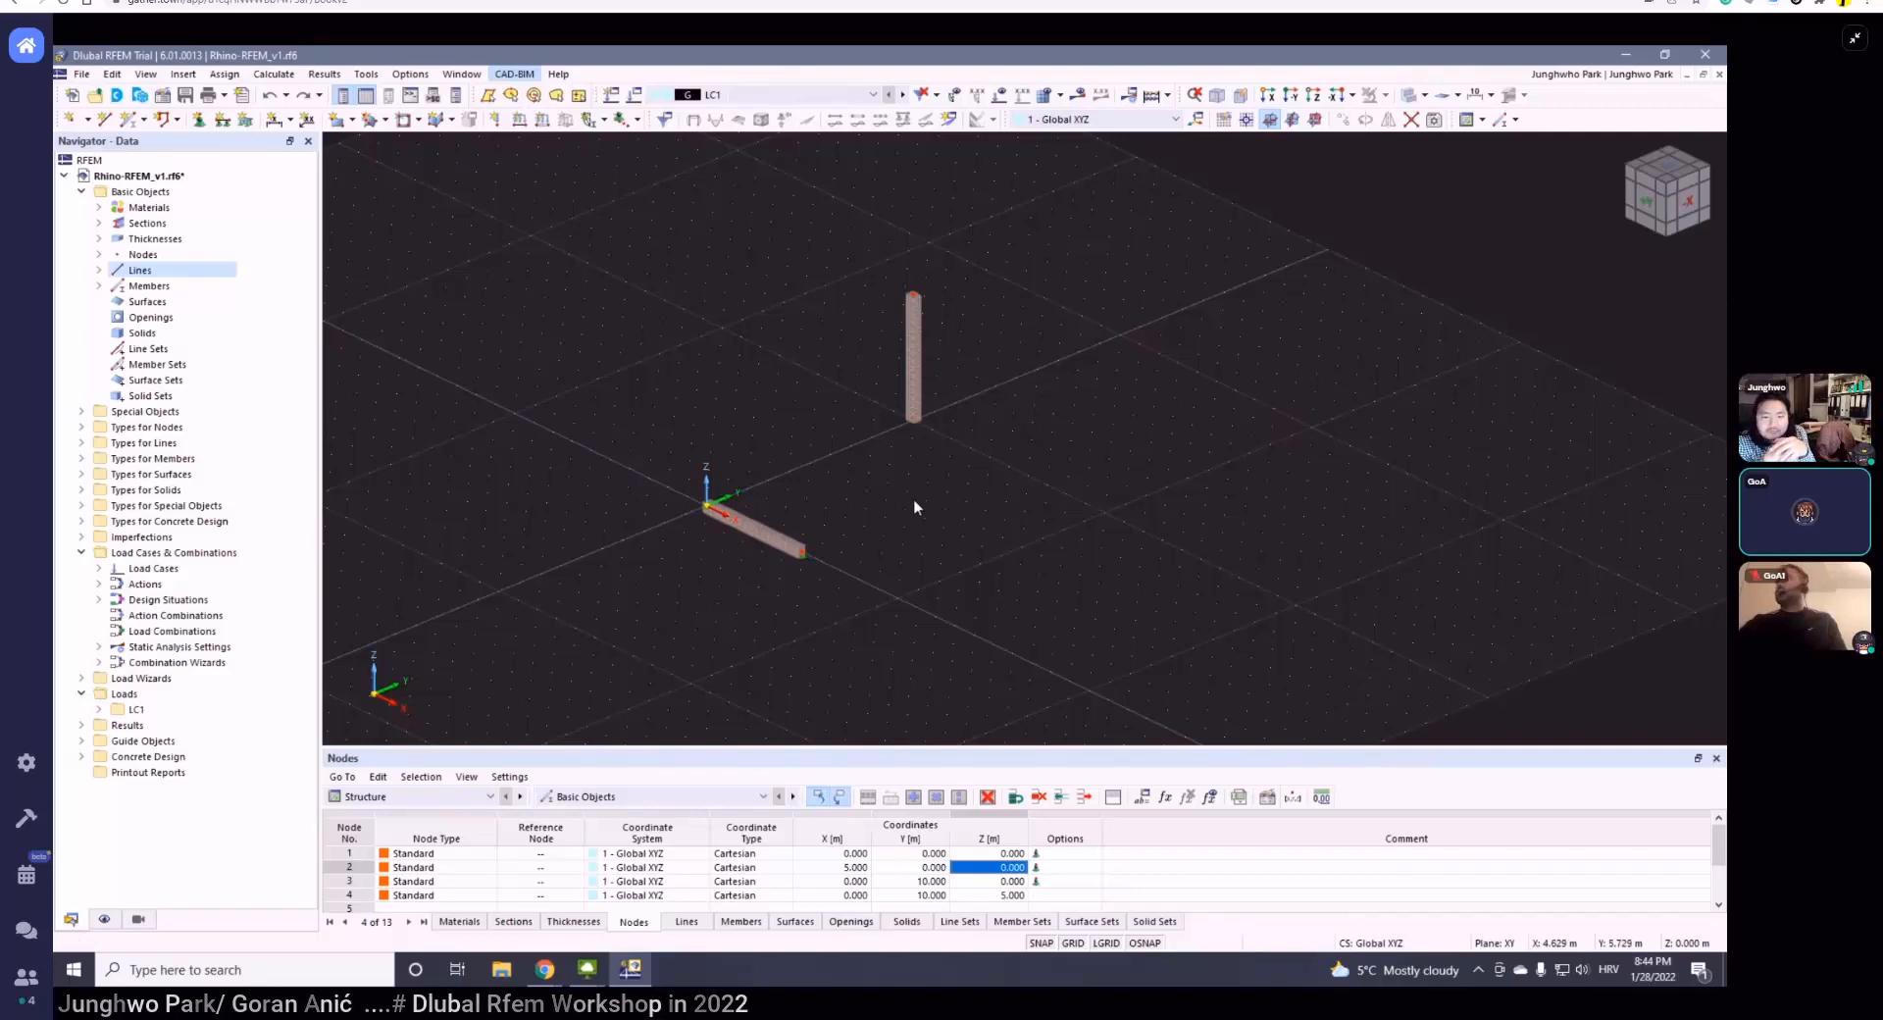
middle_click_drag(904, 513, 869, 532, "ctrl")
scroll(861, 492, "down", 1)
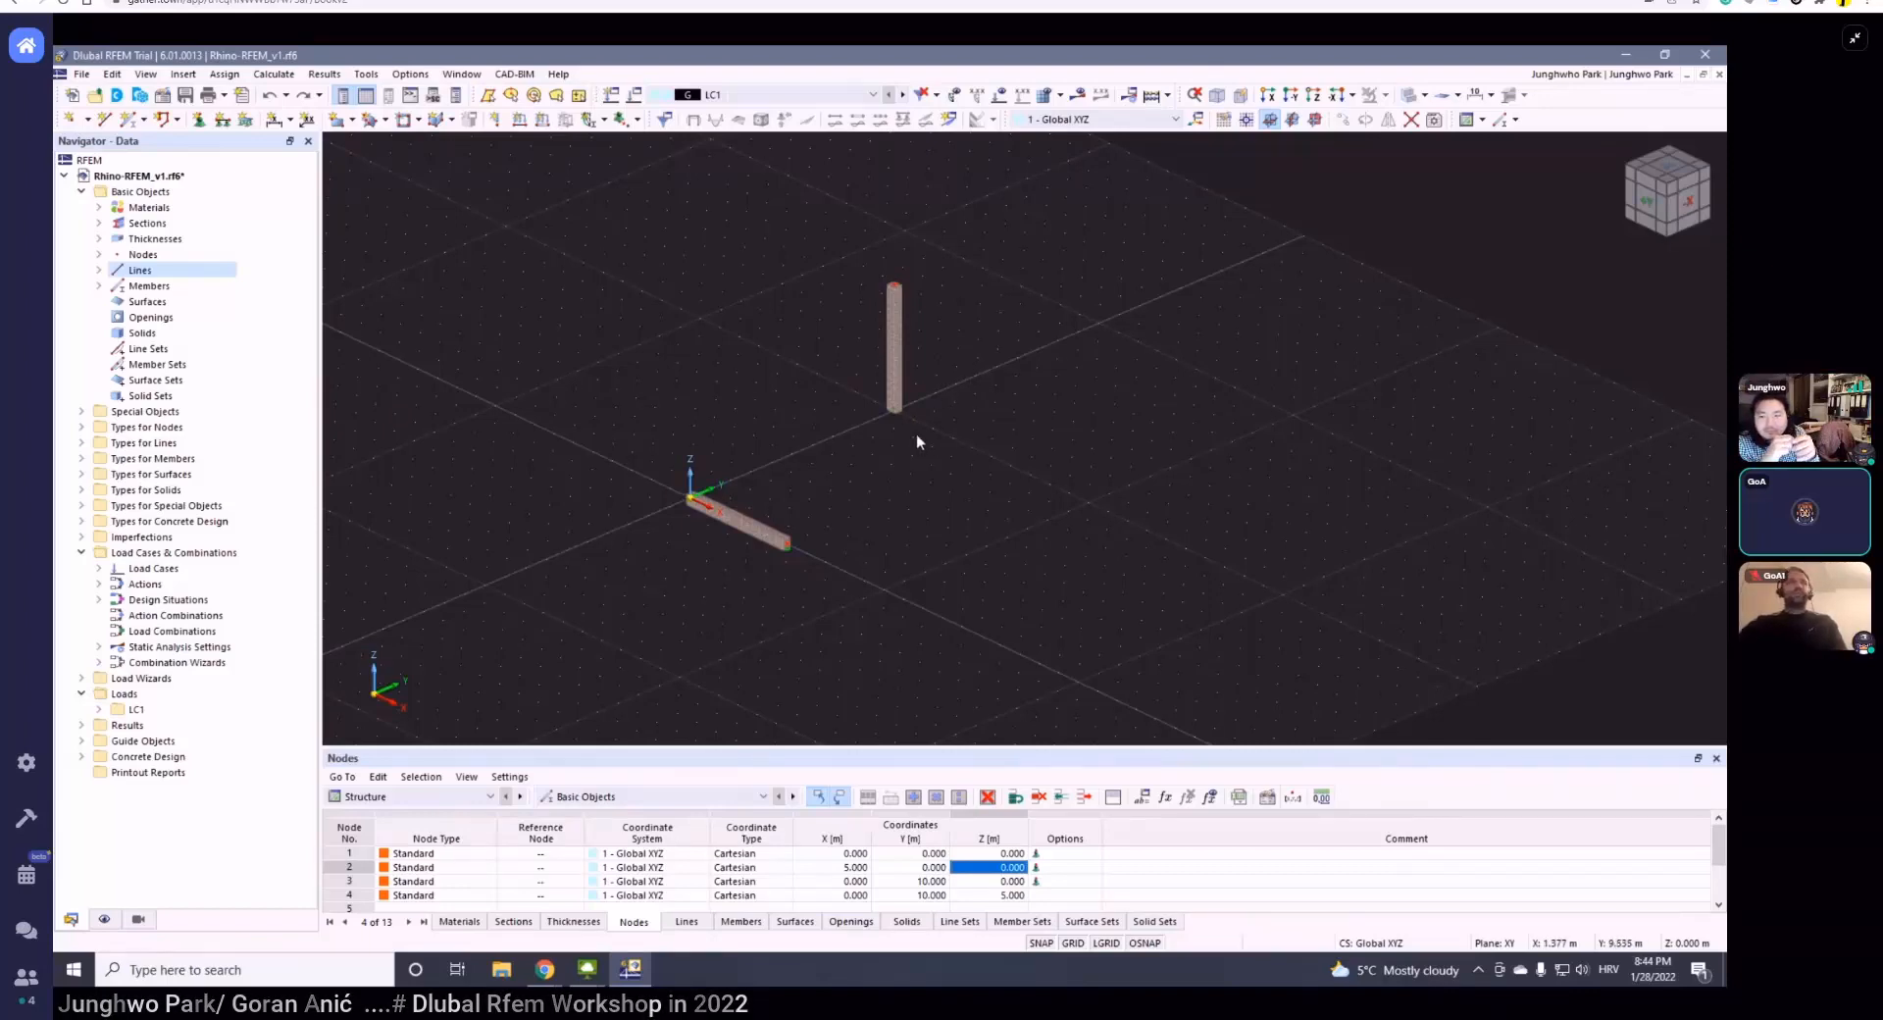
middle_click_drag(930, 451, 649, 432, "ctrl")
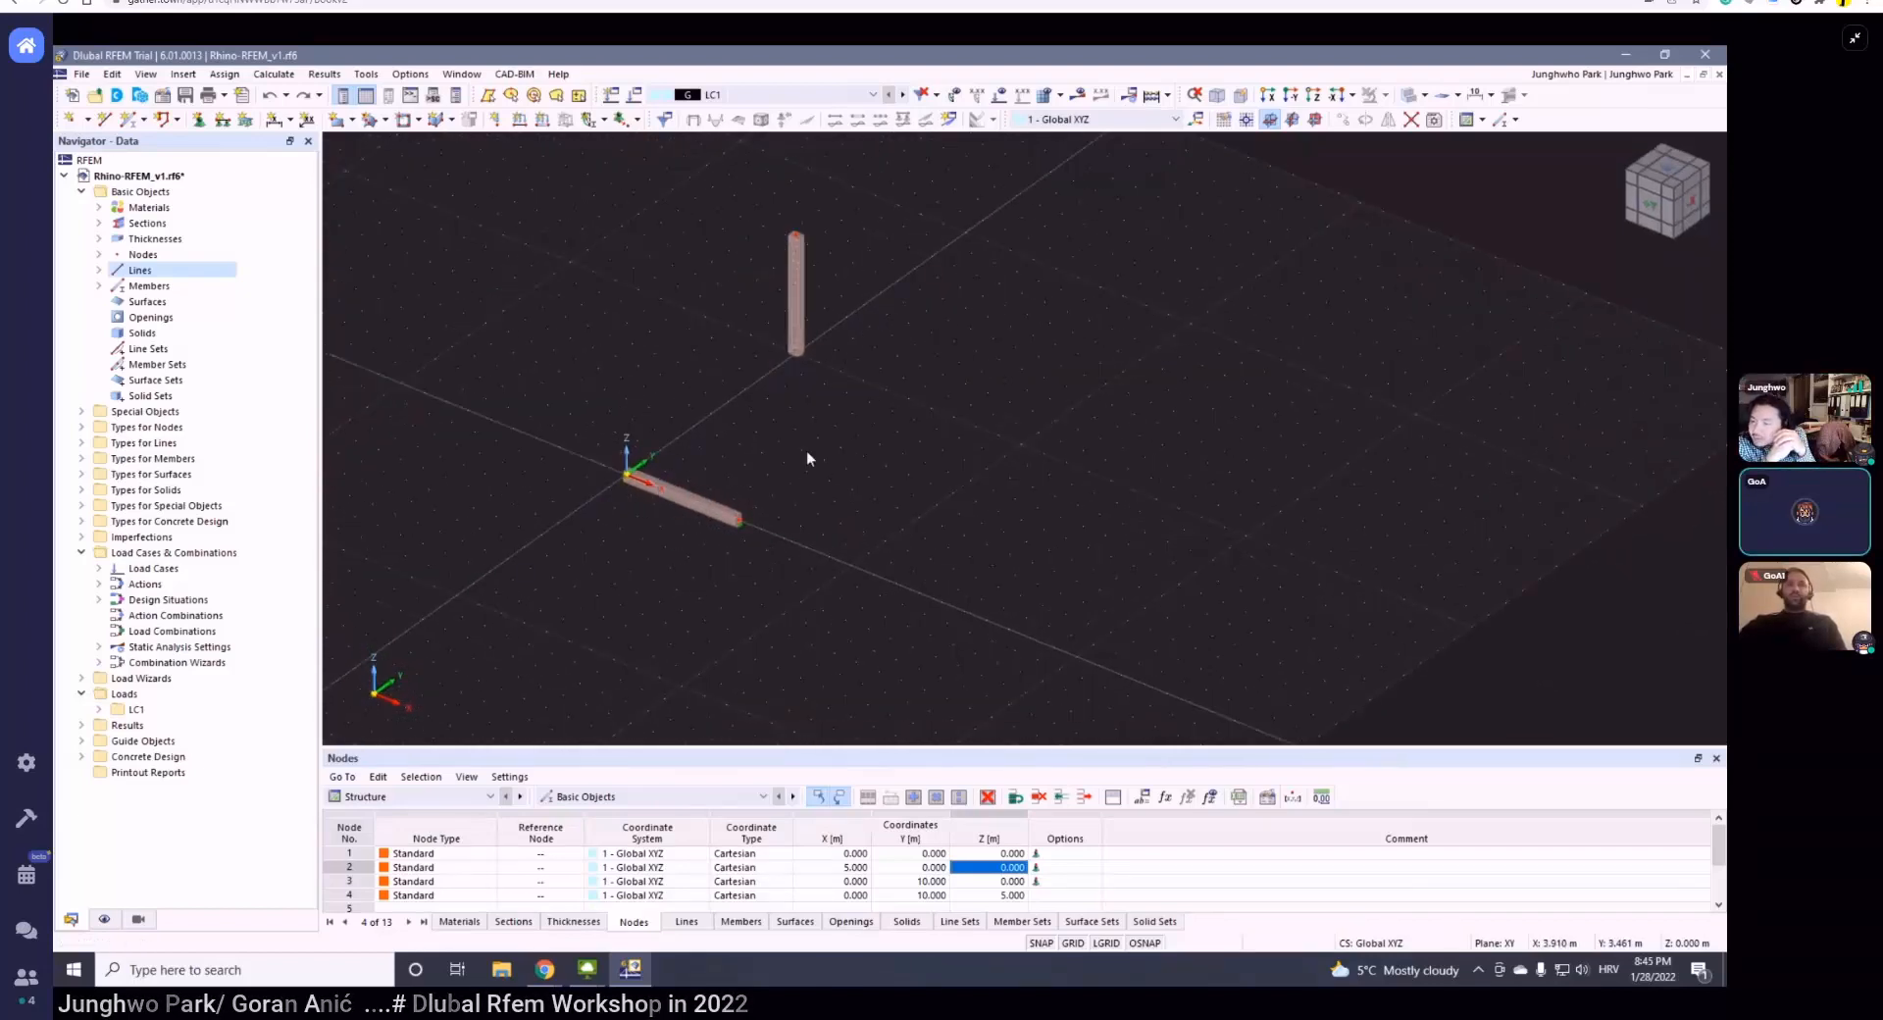
middle_click_drag(797, 327, 877, 416, "ctrl")
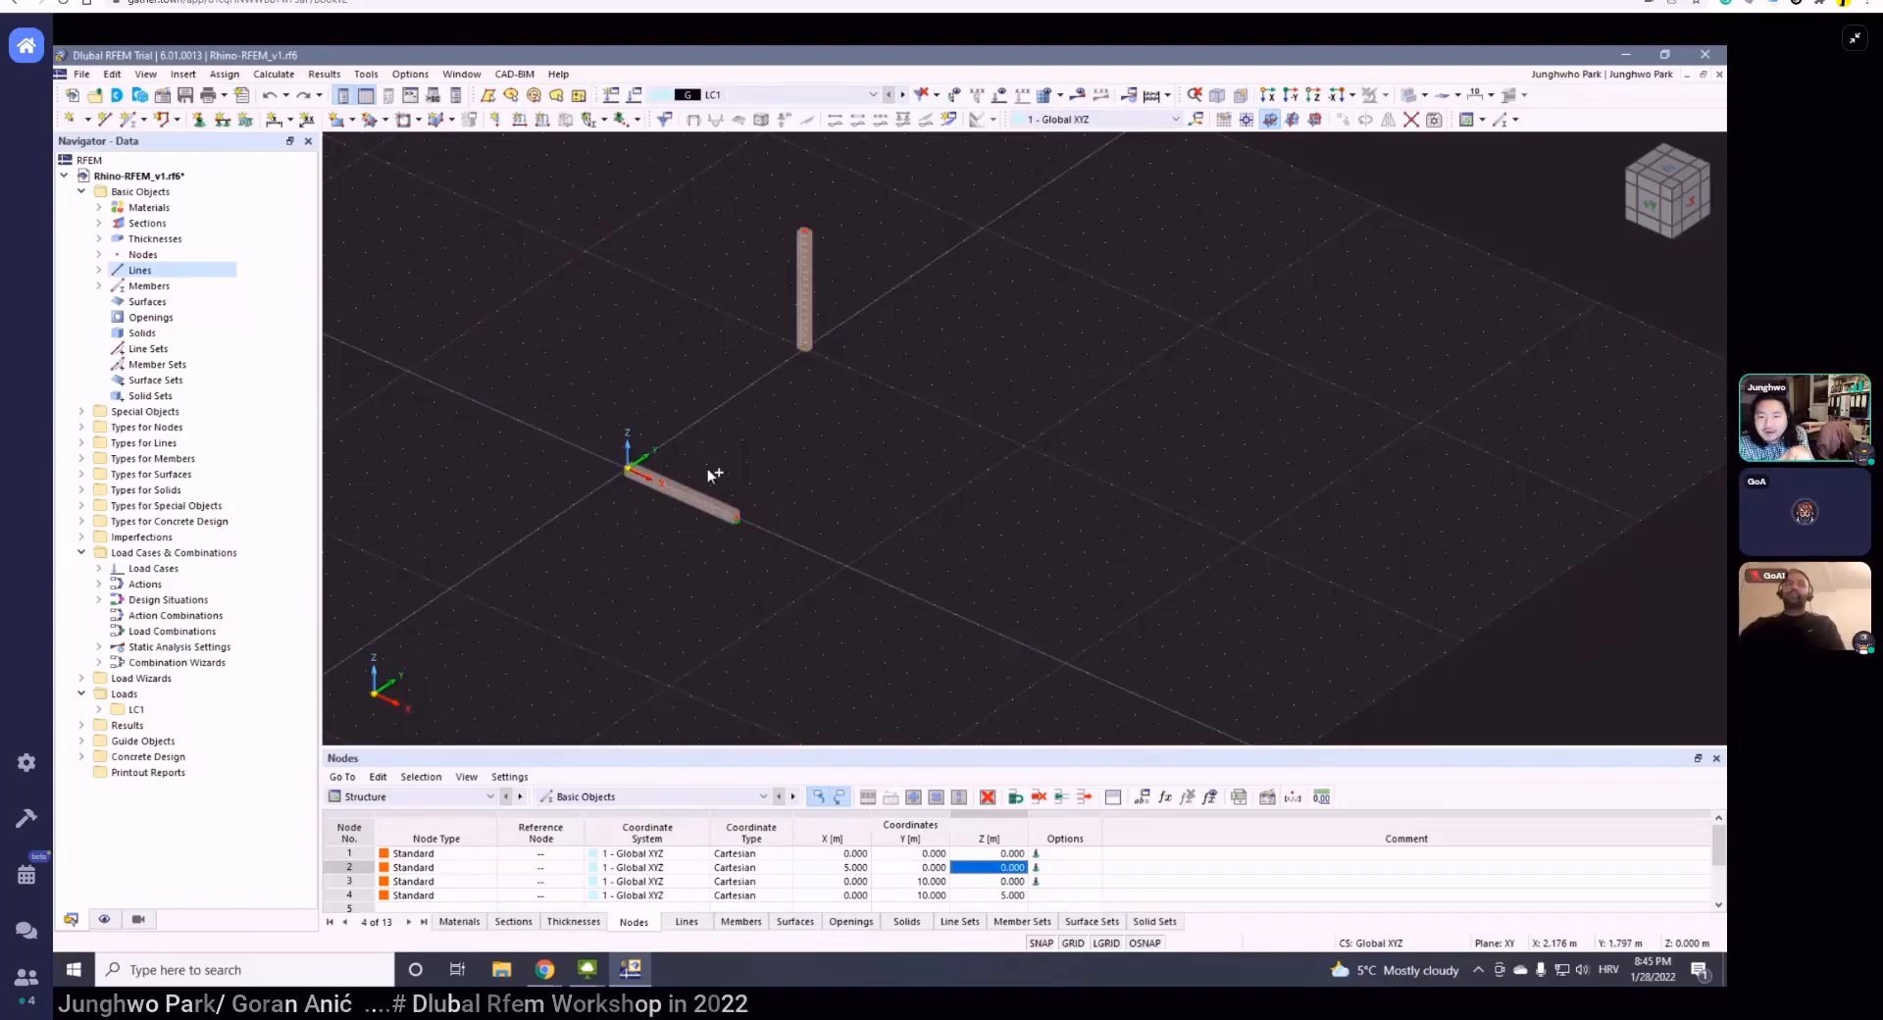
middle_click_drag(708, 468, 792, 608, "ctrl")
left_click(919, 422)
middle_click_drag(1014, 452, 965, 519)
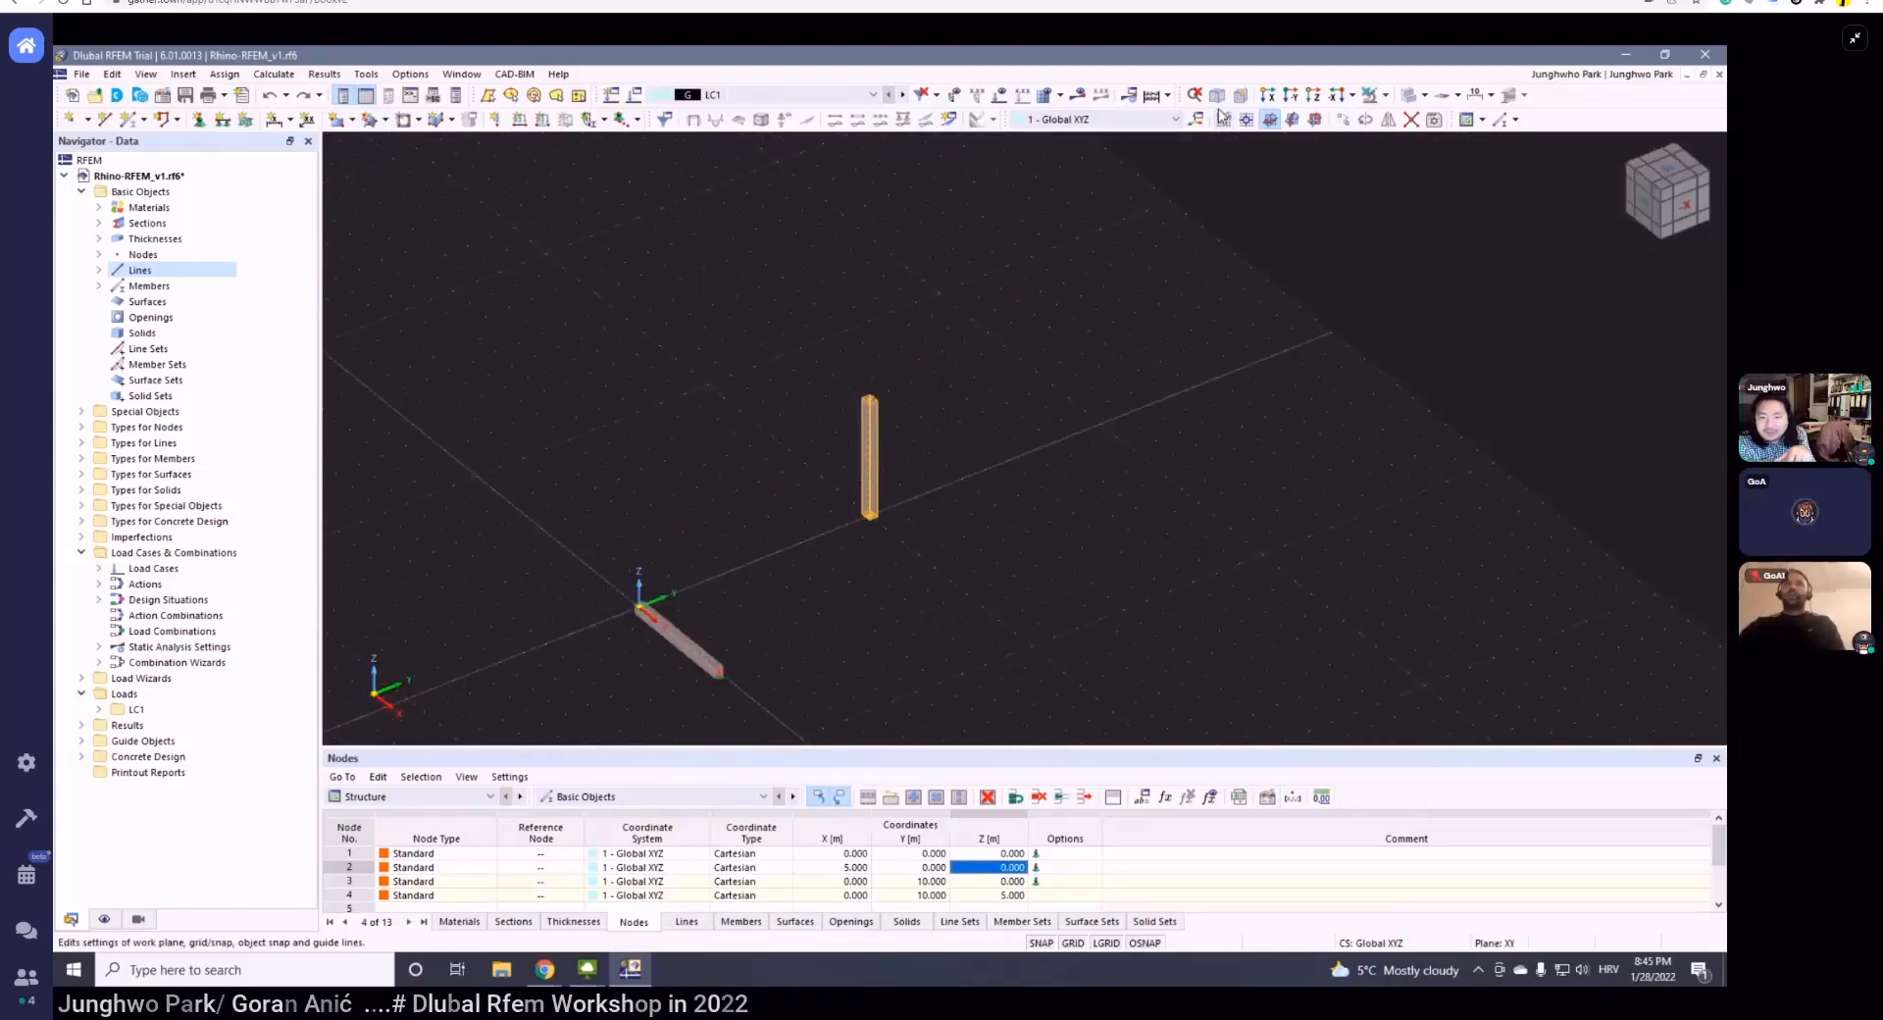
middle_click_drag(756, 557, 765, 393)
left_click(887, 240)
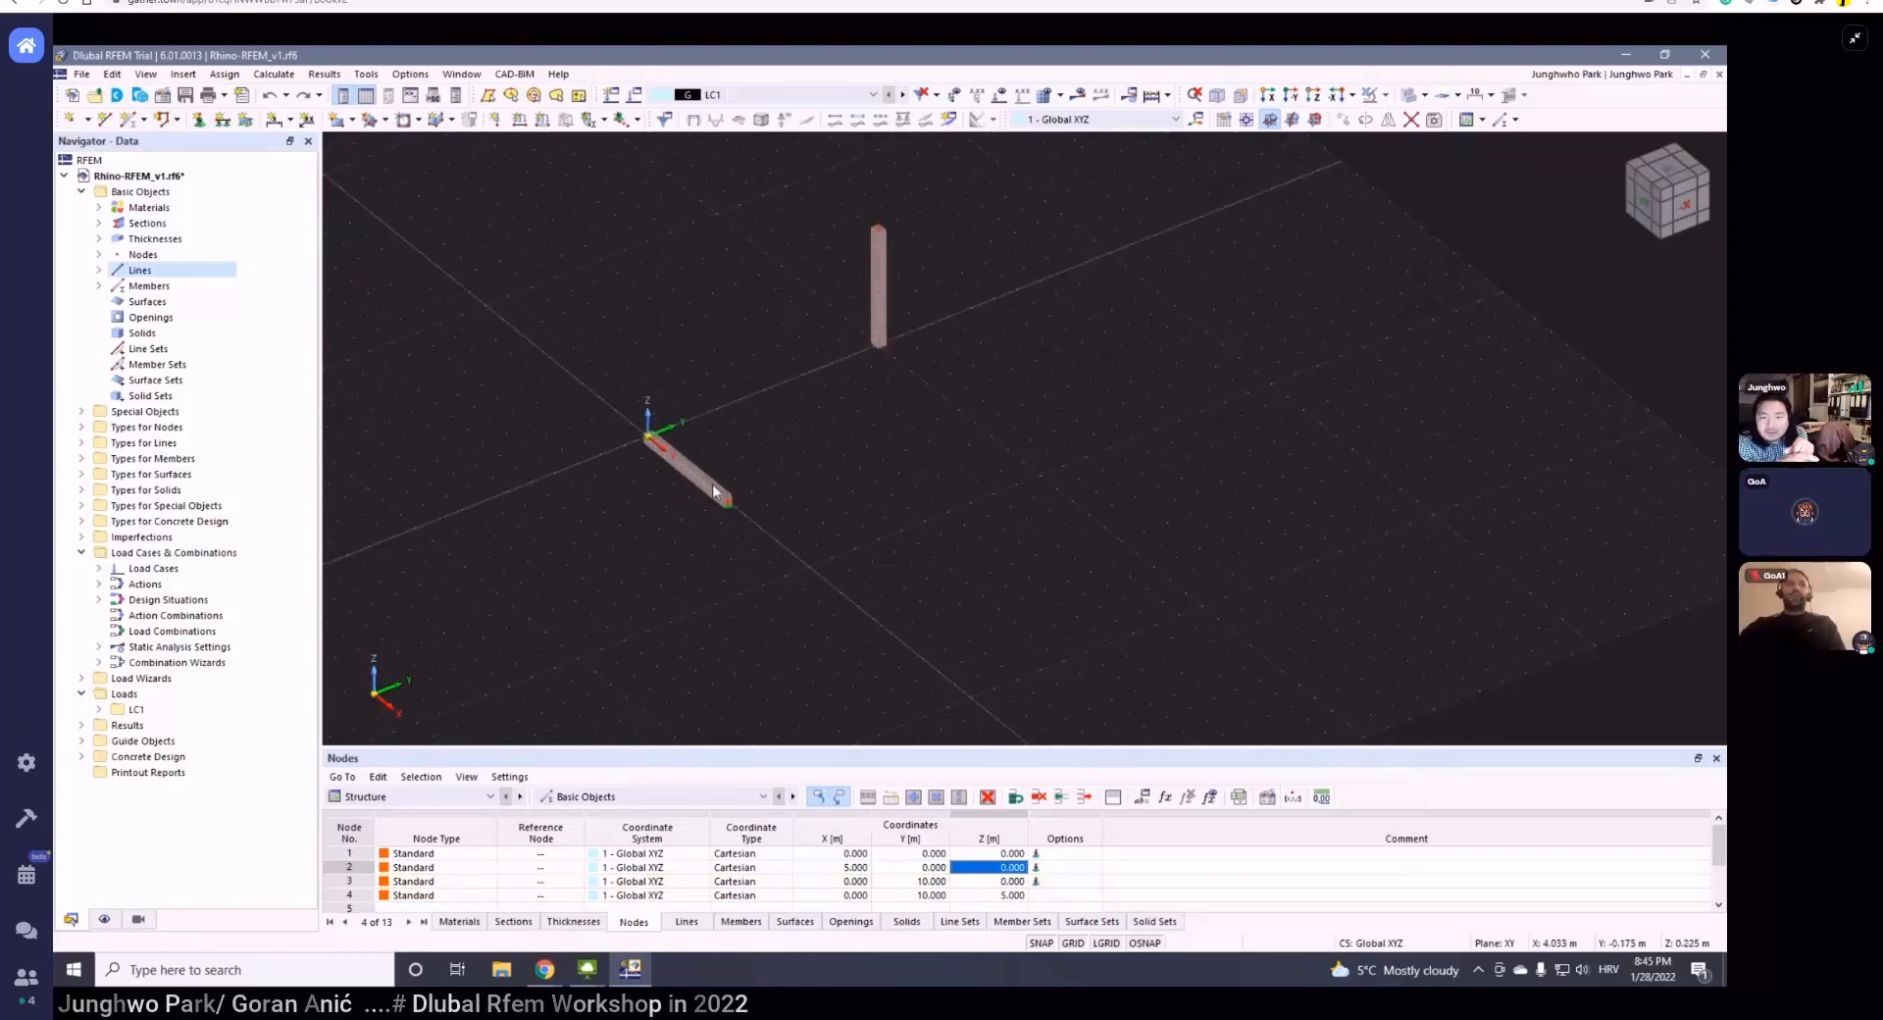
- Begin copying the horizontal beam at the origin with a displacement vector of 0, -6 and 0 m in X, Y and Z
middle_click_drag(712, 484, 929, 418)
left_click(921, 419)
middle_click_drag(988, 549, 1071, 500)
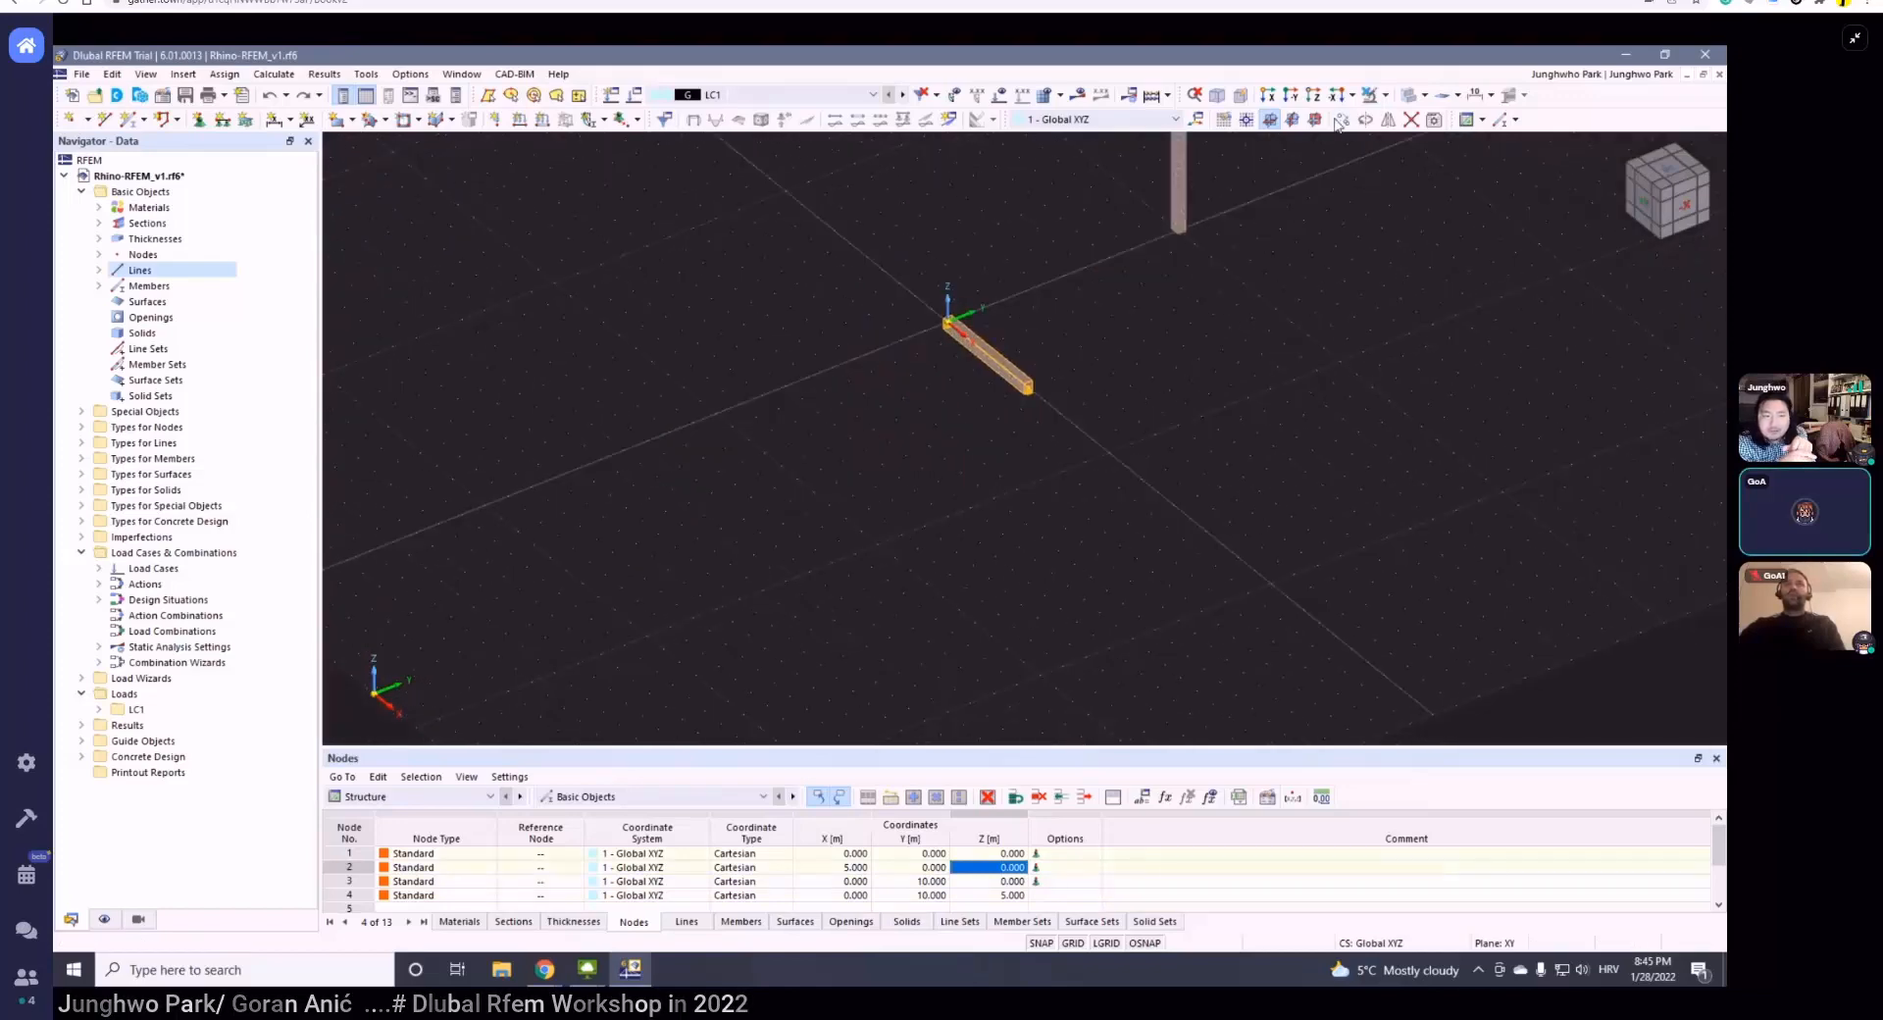
left_click_drag(687, 267, 1118, 218)
left_click_drag(1041, 307, 1077, 307)
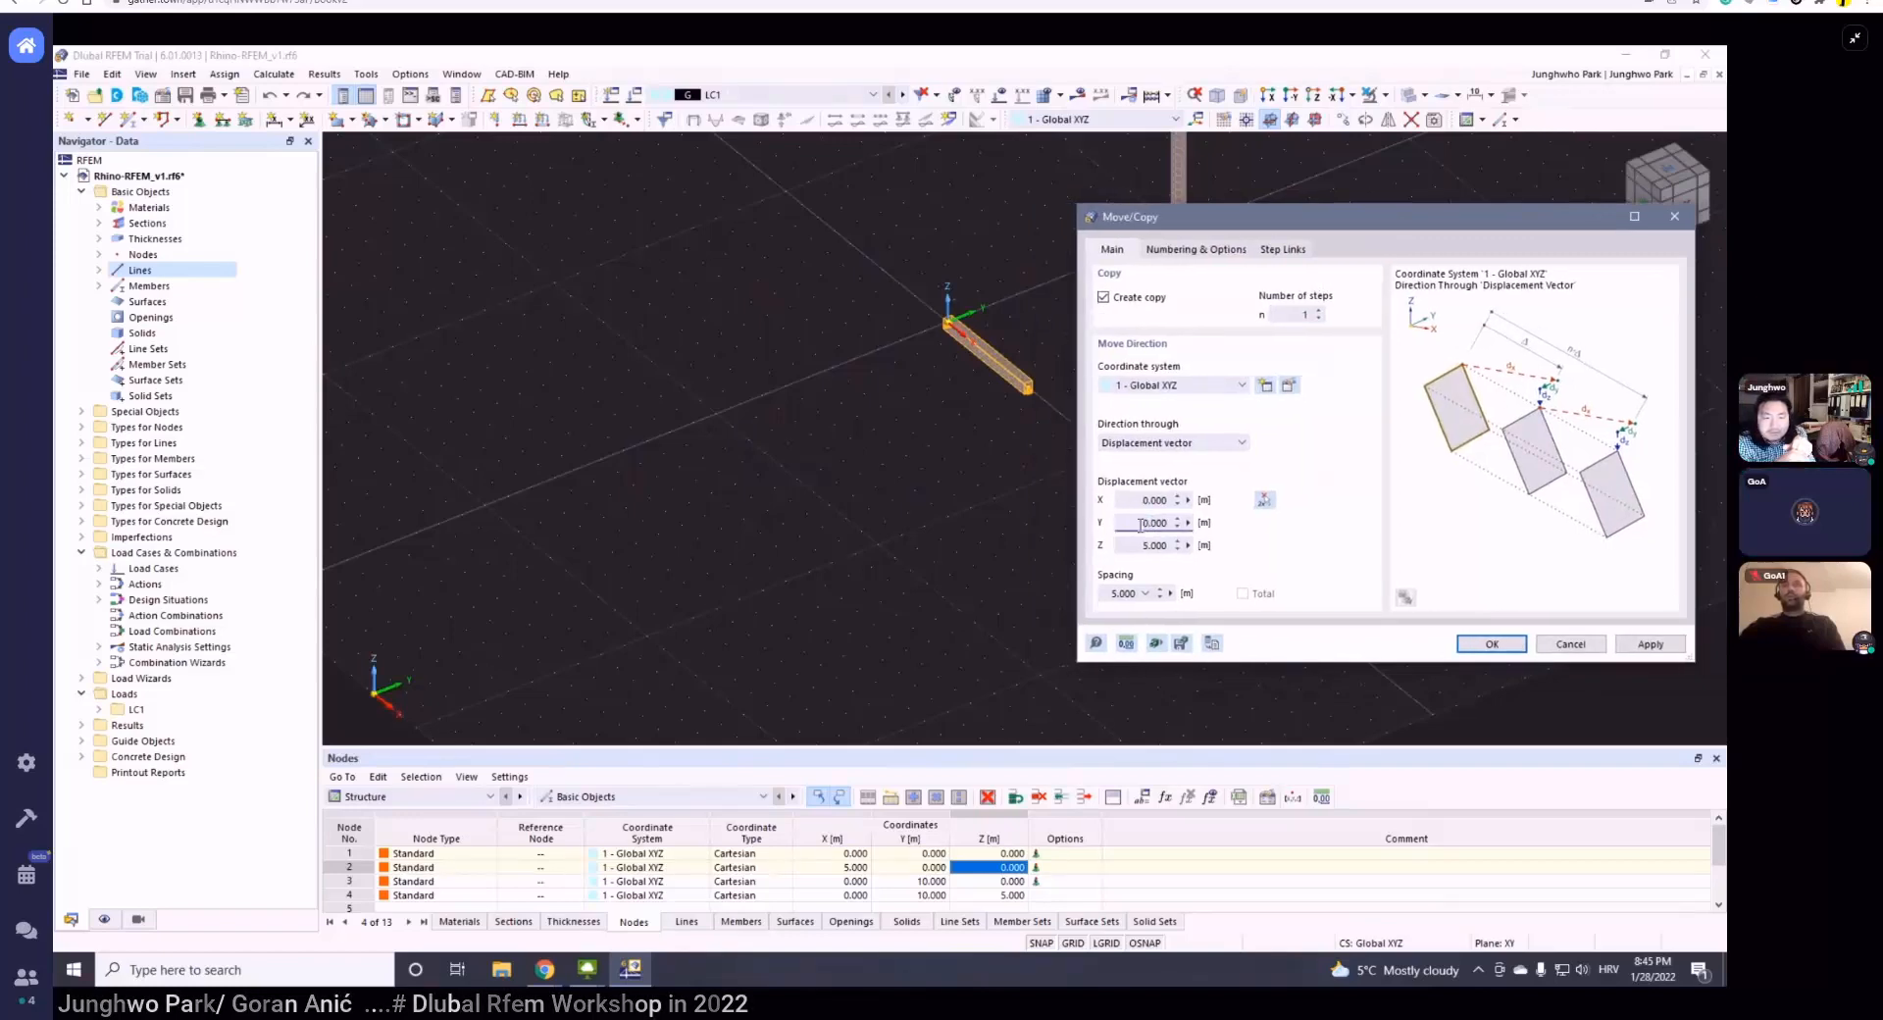
key("Delete")
key("Delete")
key("Delete")
key("Delete")
key("Delete")
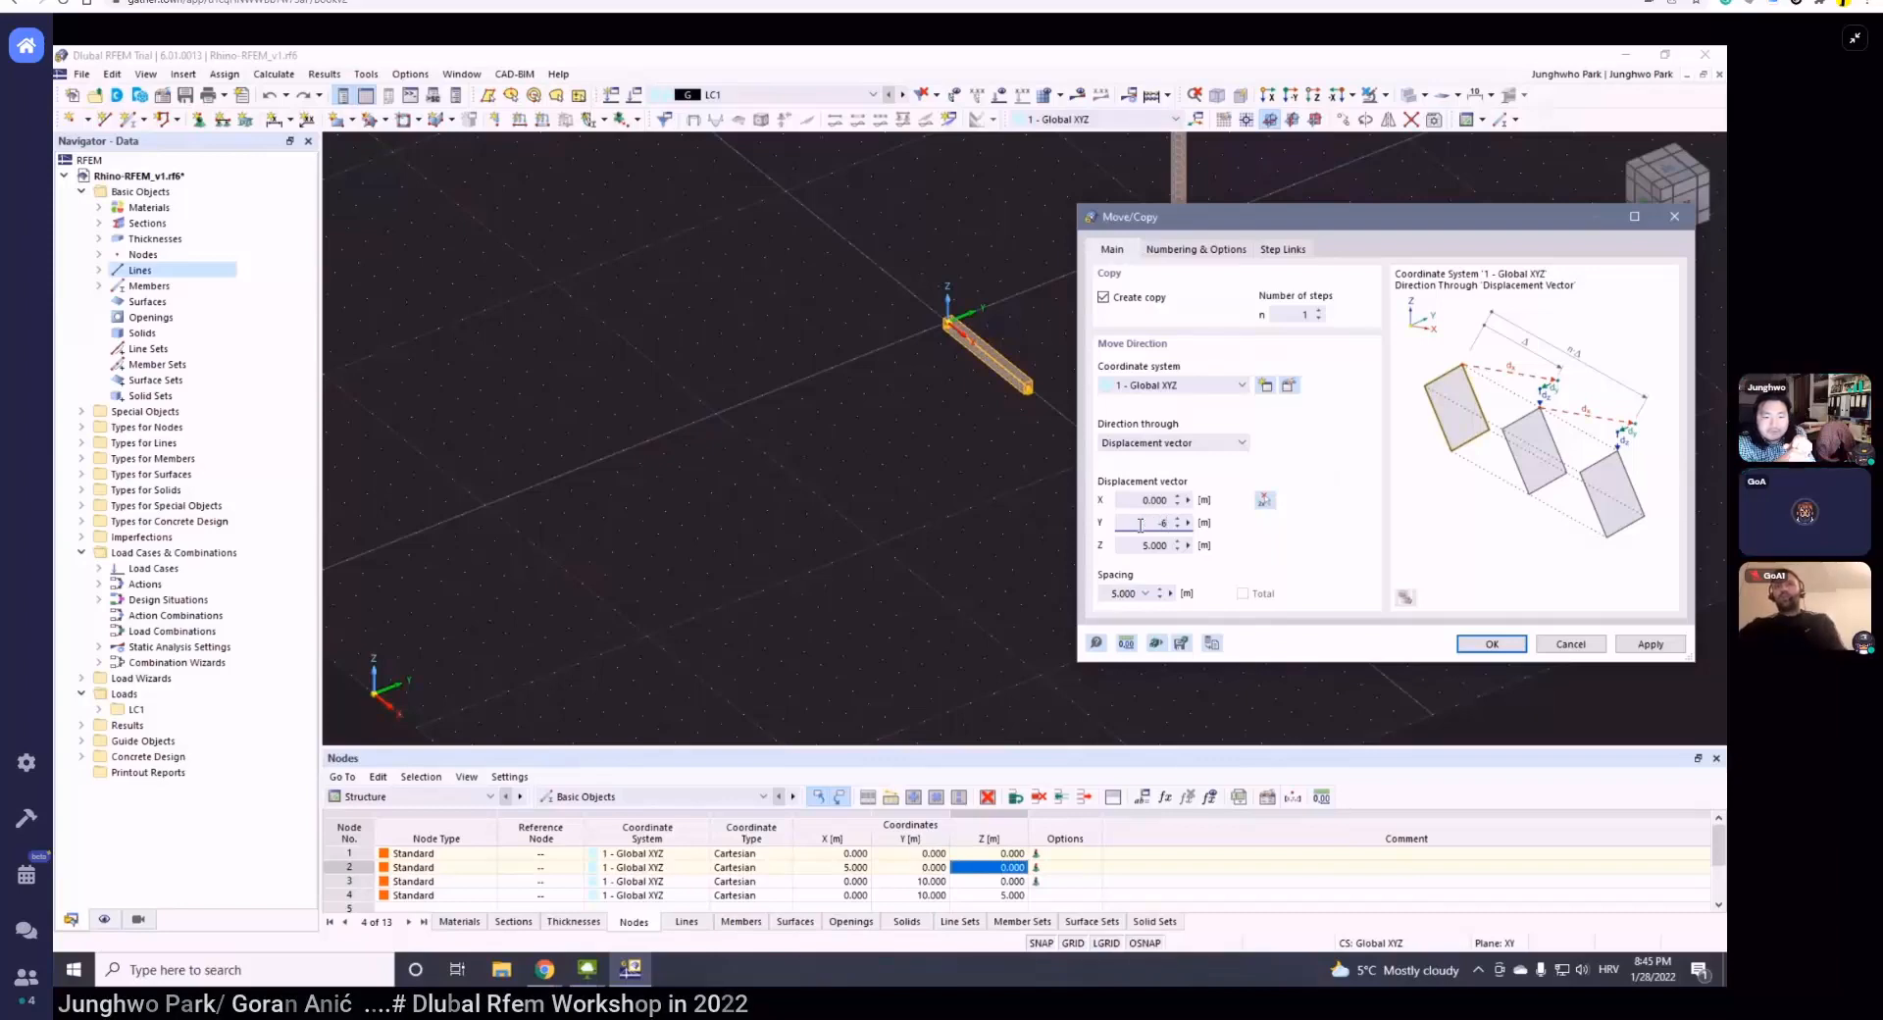
key("Tab")
type("0")
key("Tab")
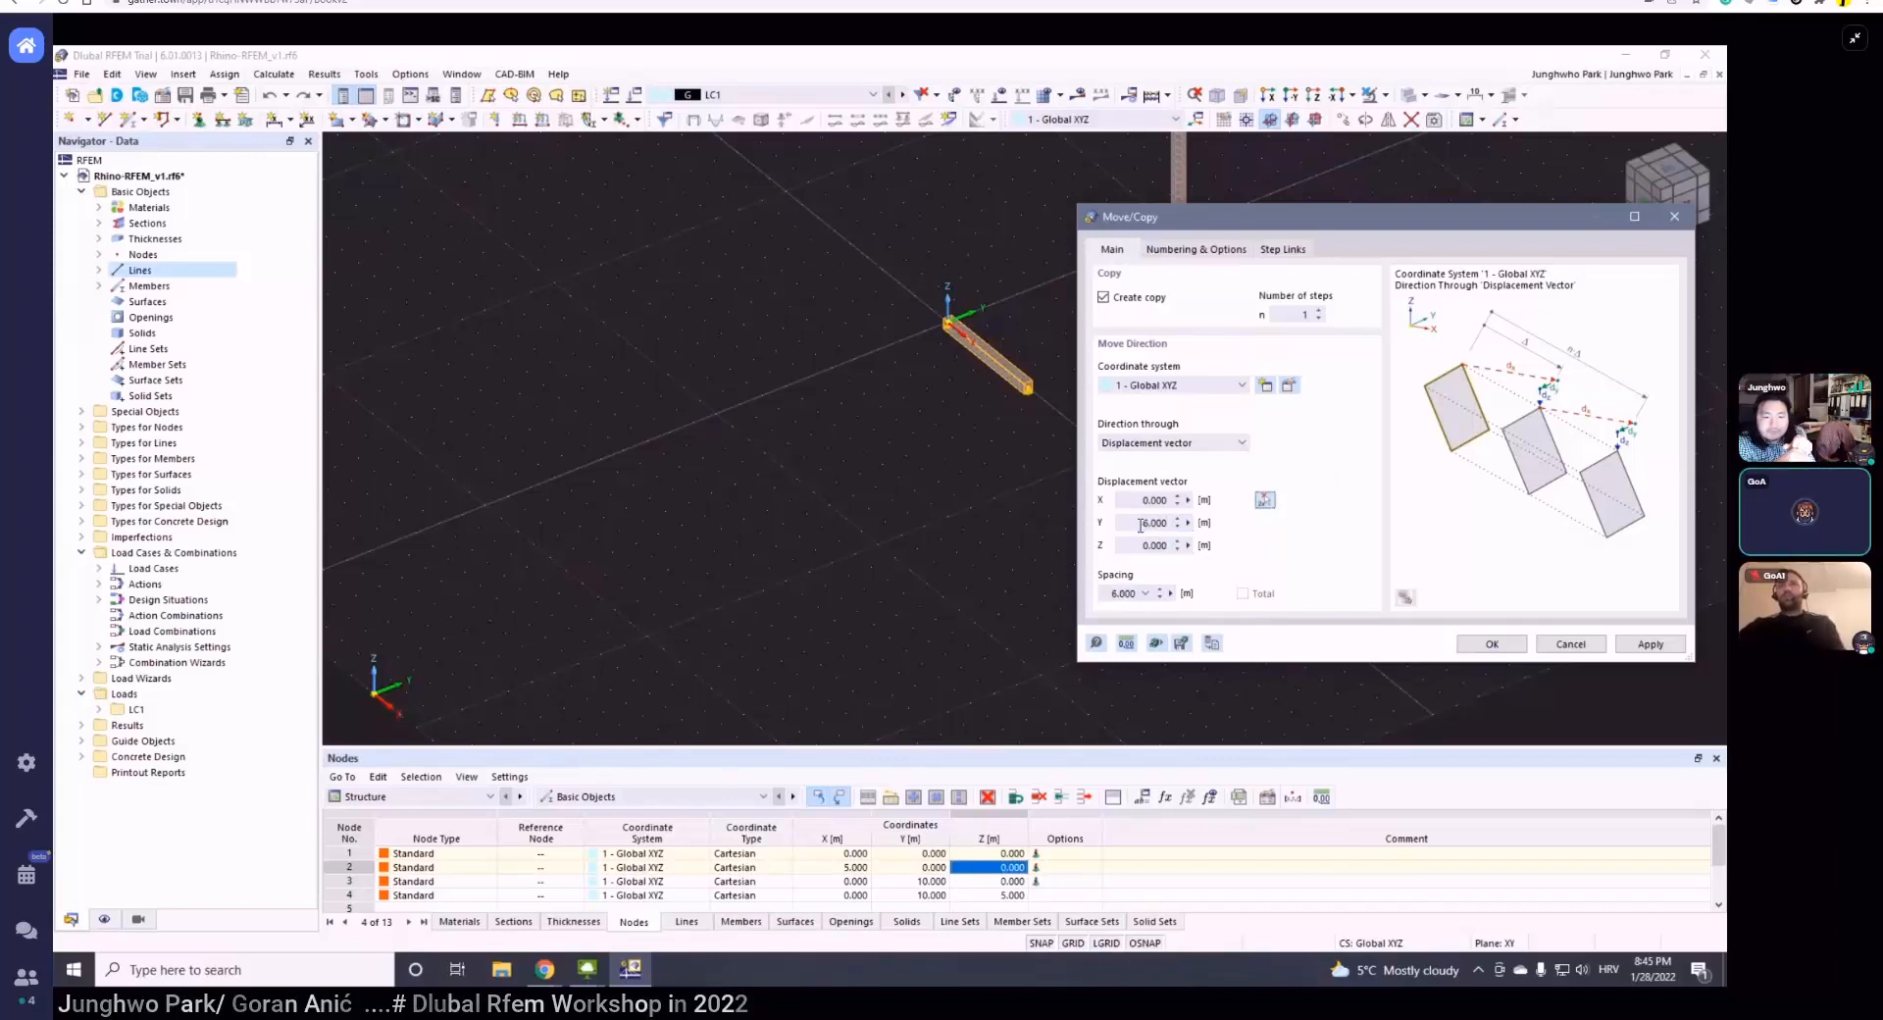
- Turn off step links, set the number of steps to 6 and create the beam copies along negative Y
left_click(1180, 240)
left_click(1106, 470)
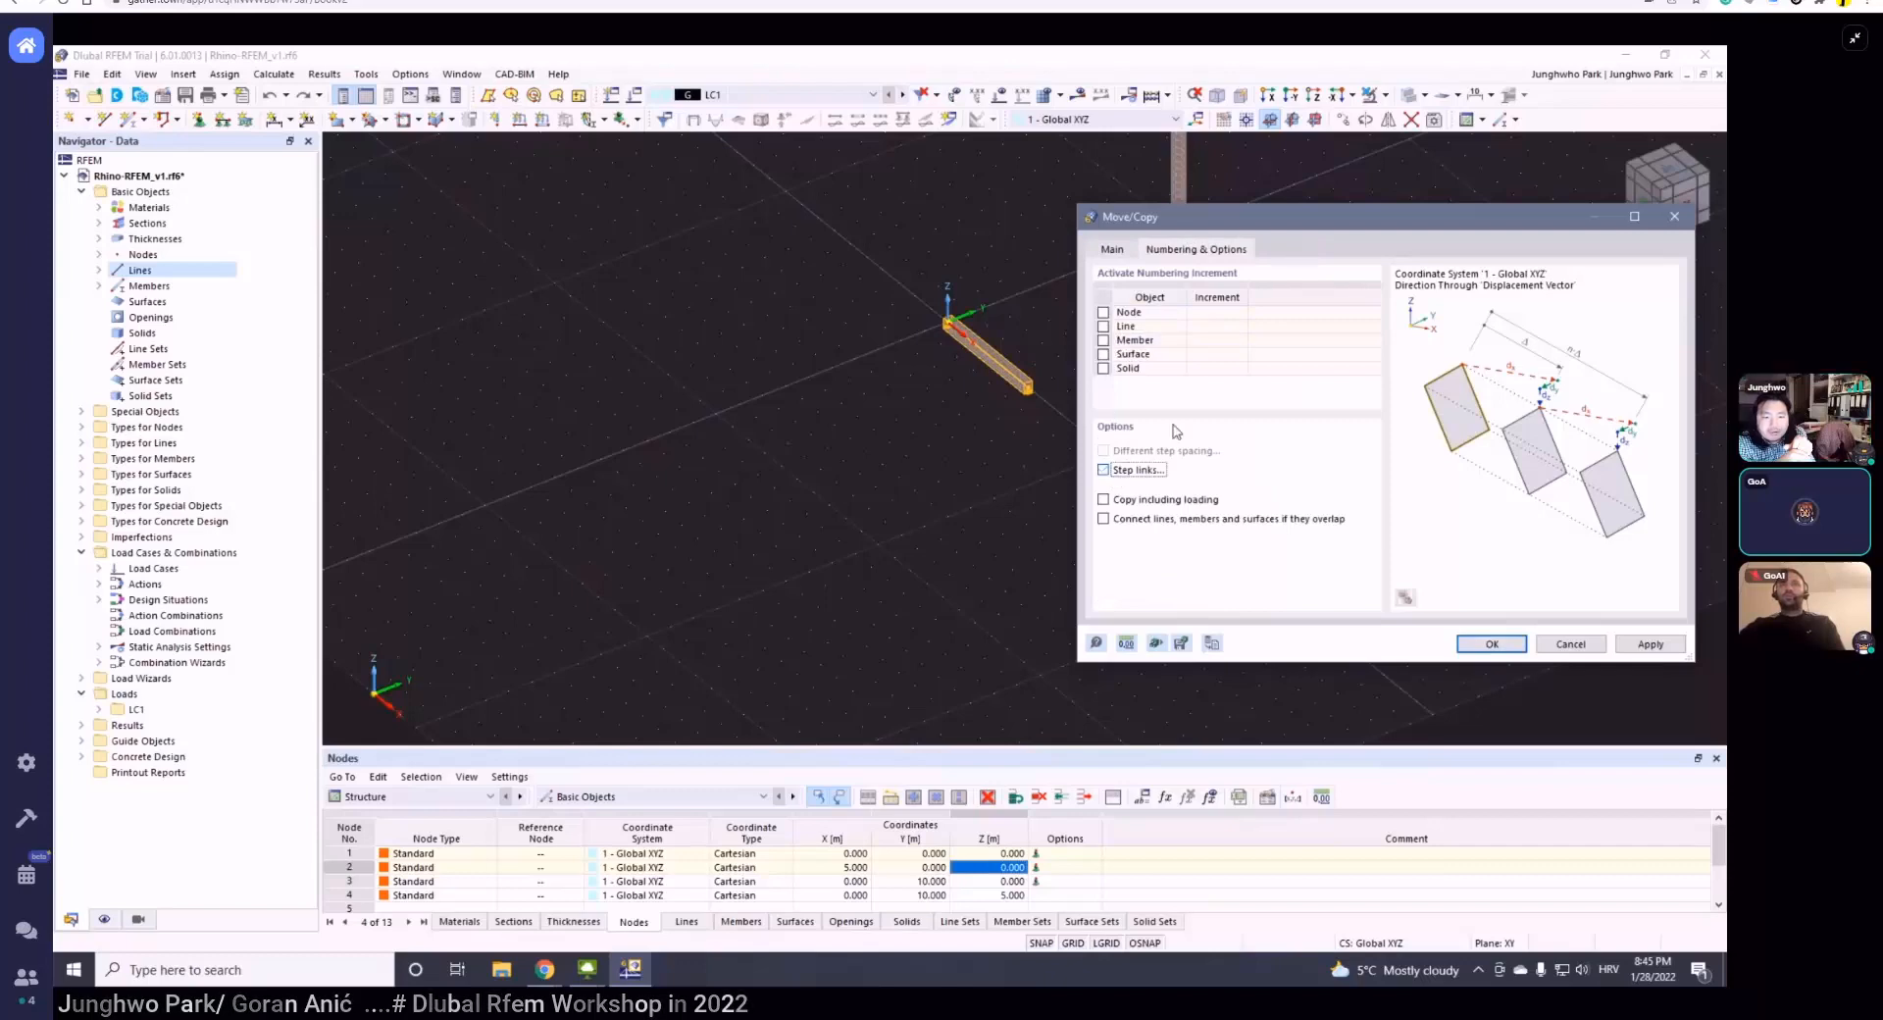
left_click(1127, 254)
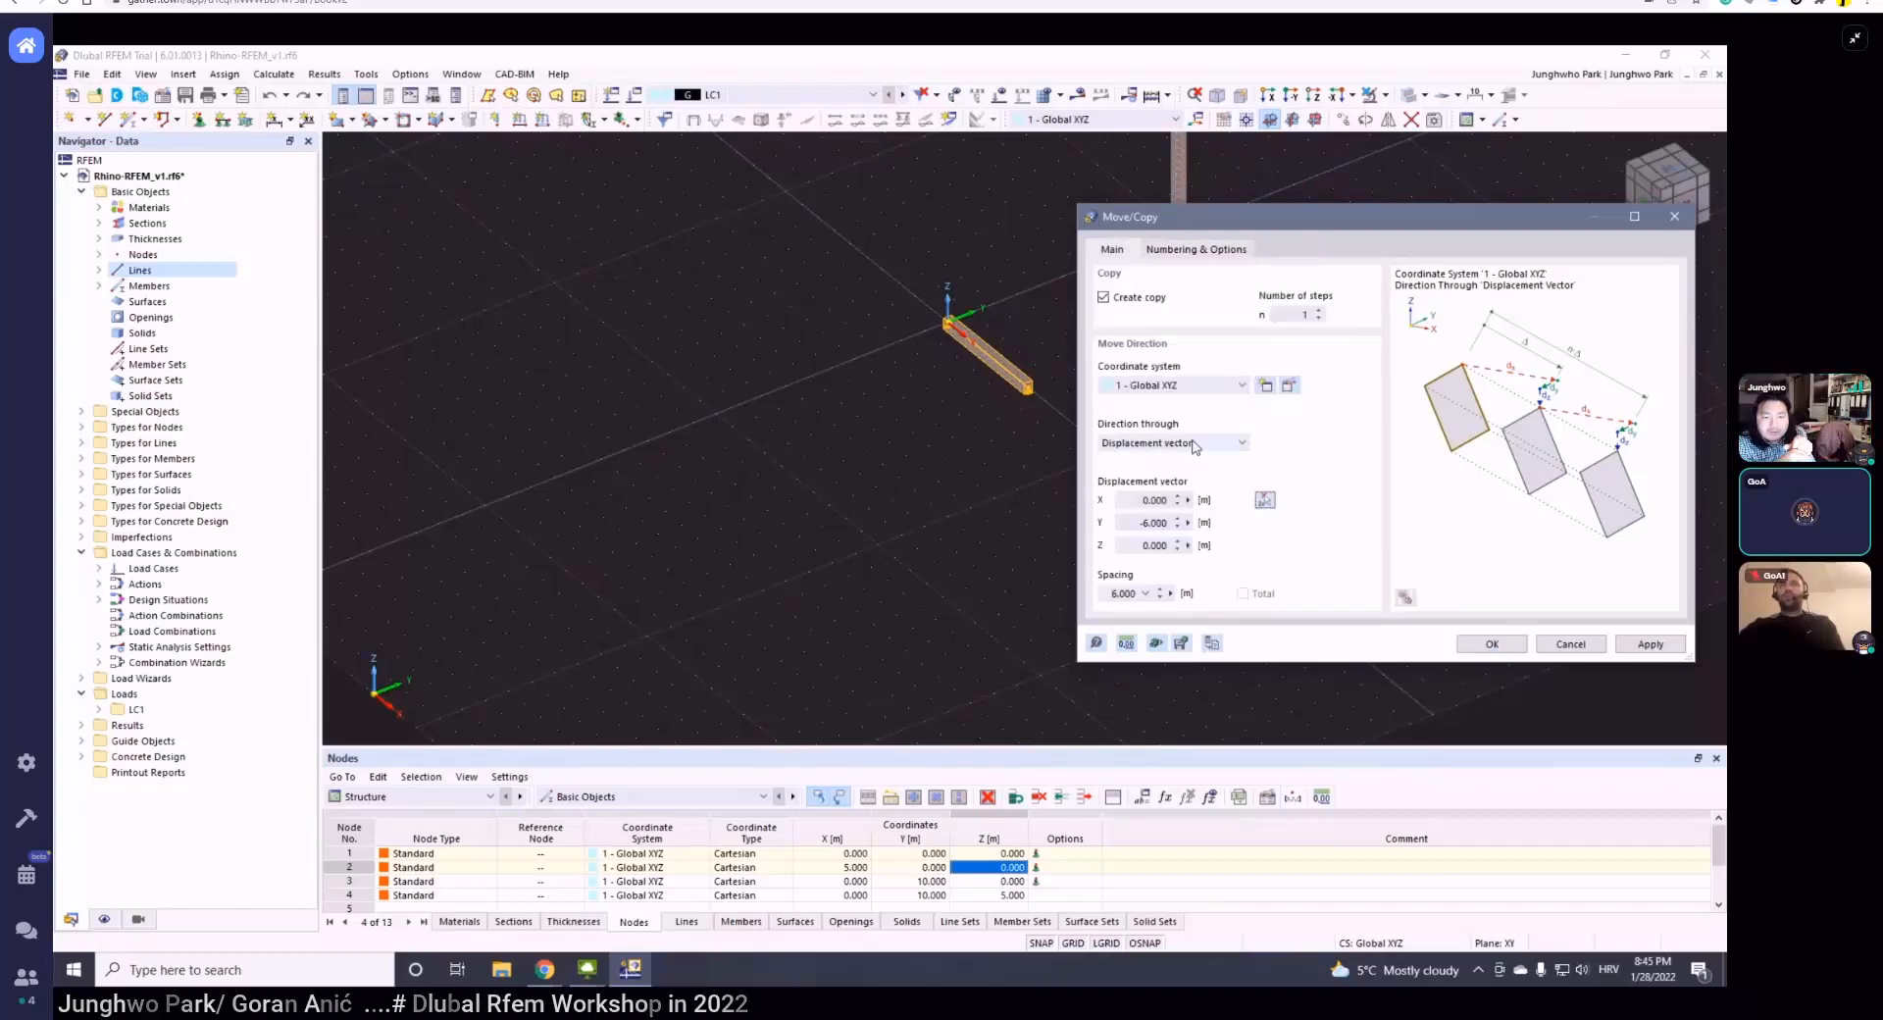
double_click(1295, 316)
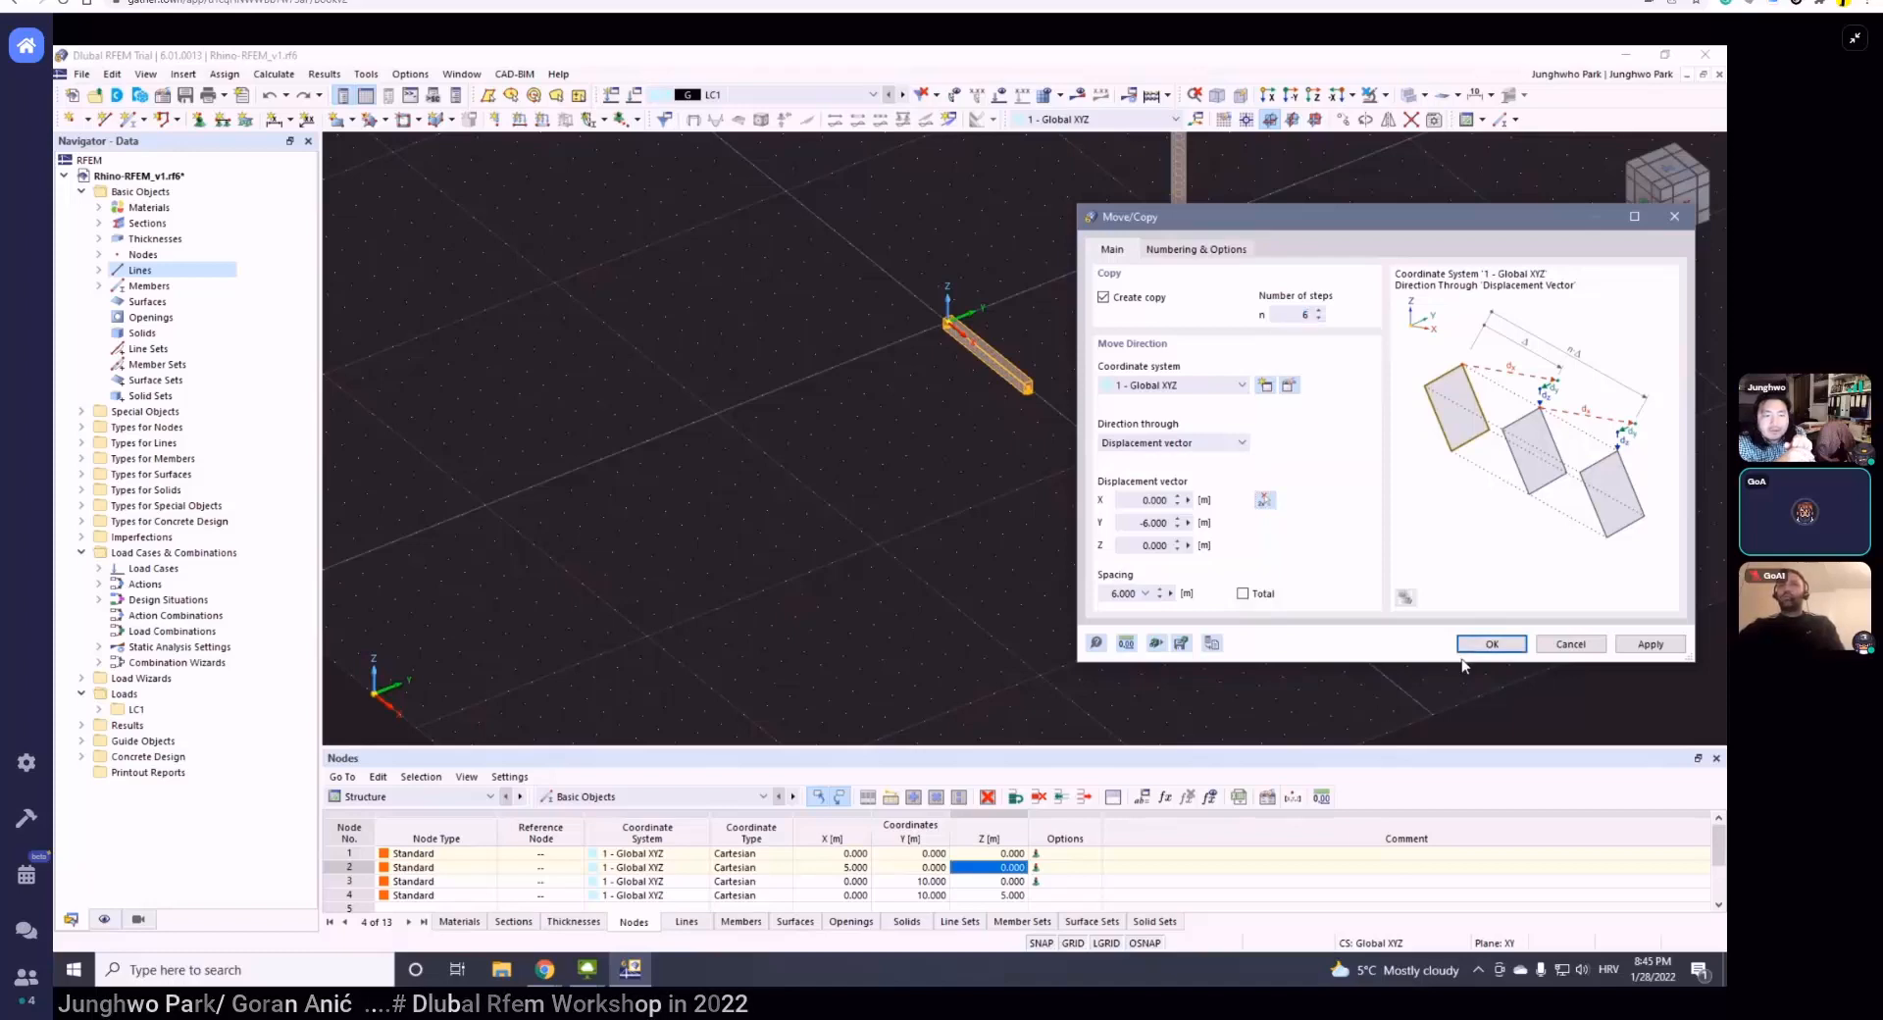
left_click(1492, 644)
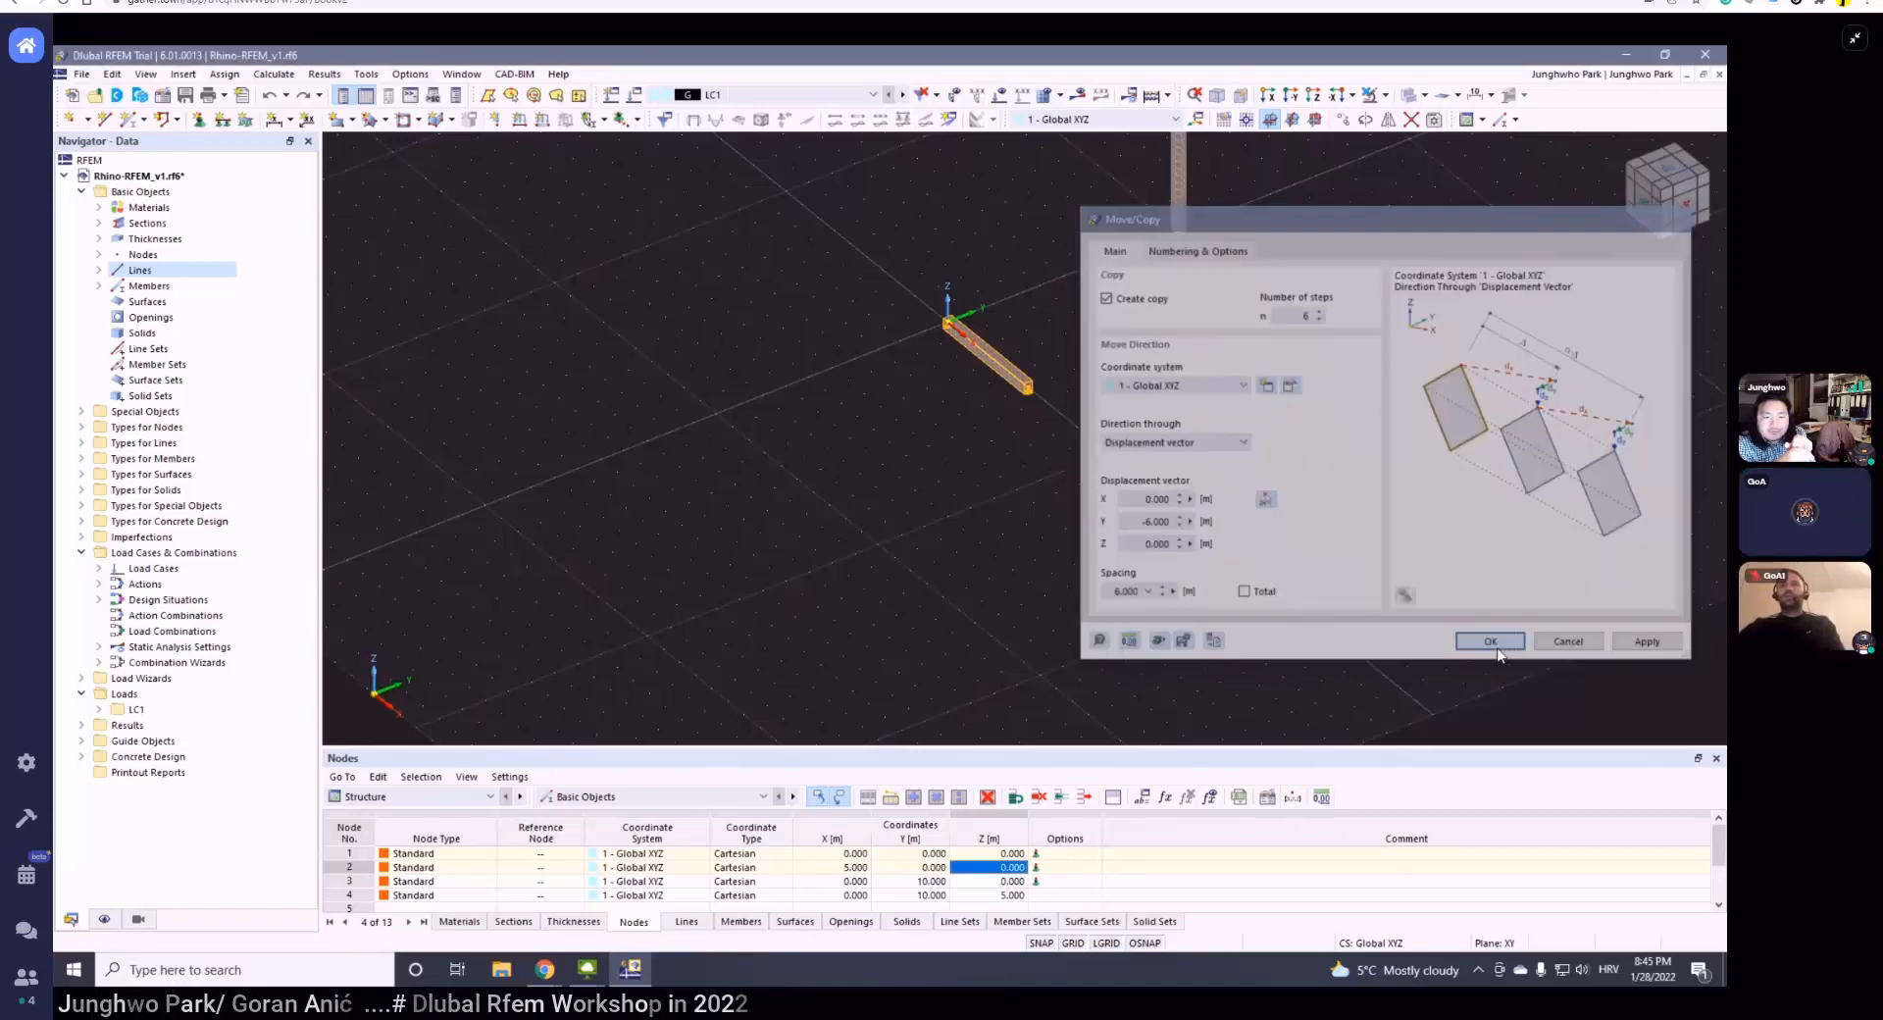
middle_click_drag(898, 482, 1007, 435)
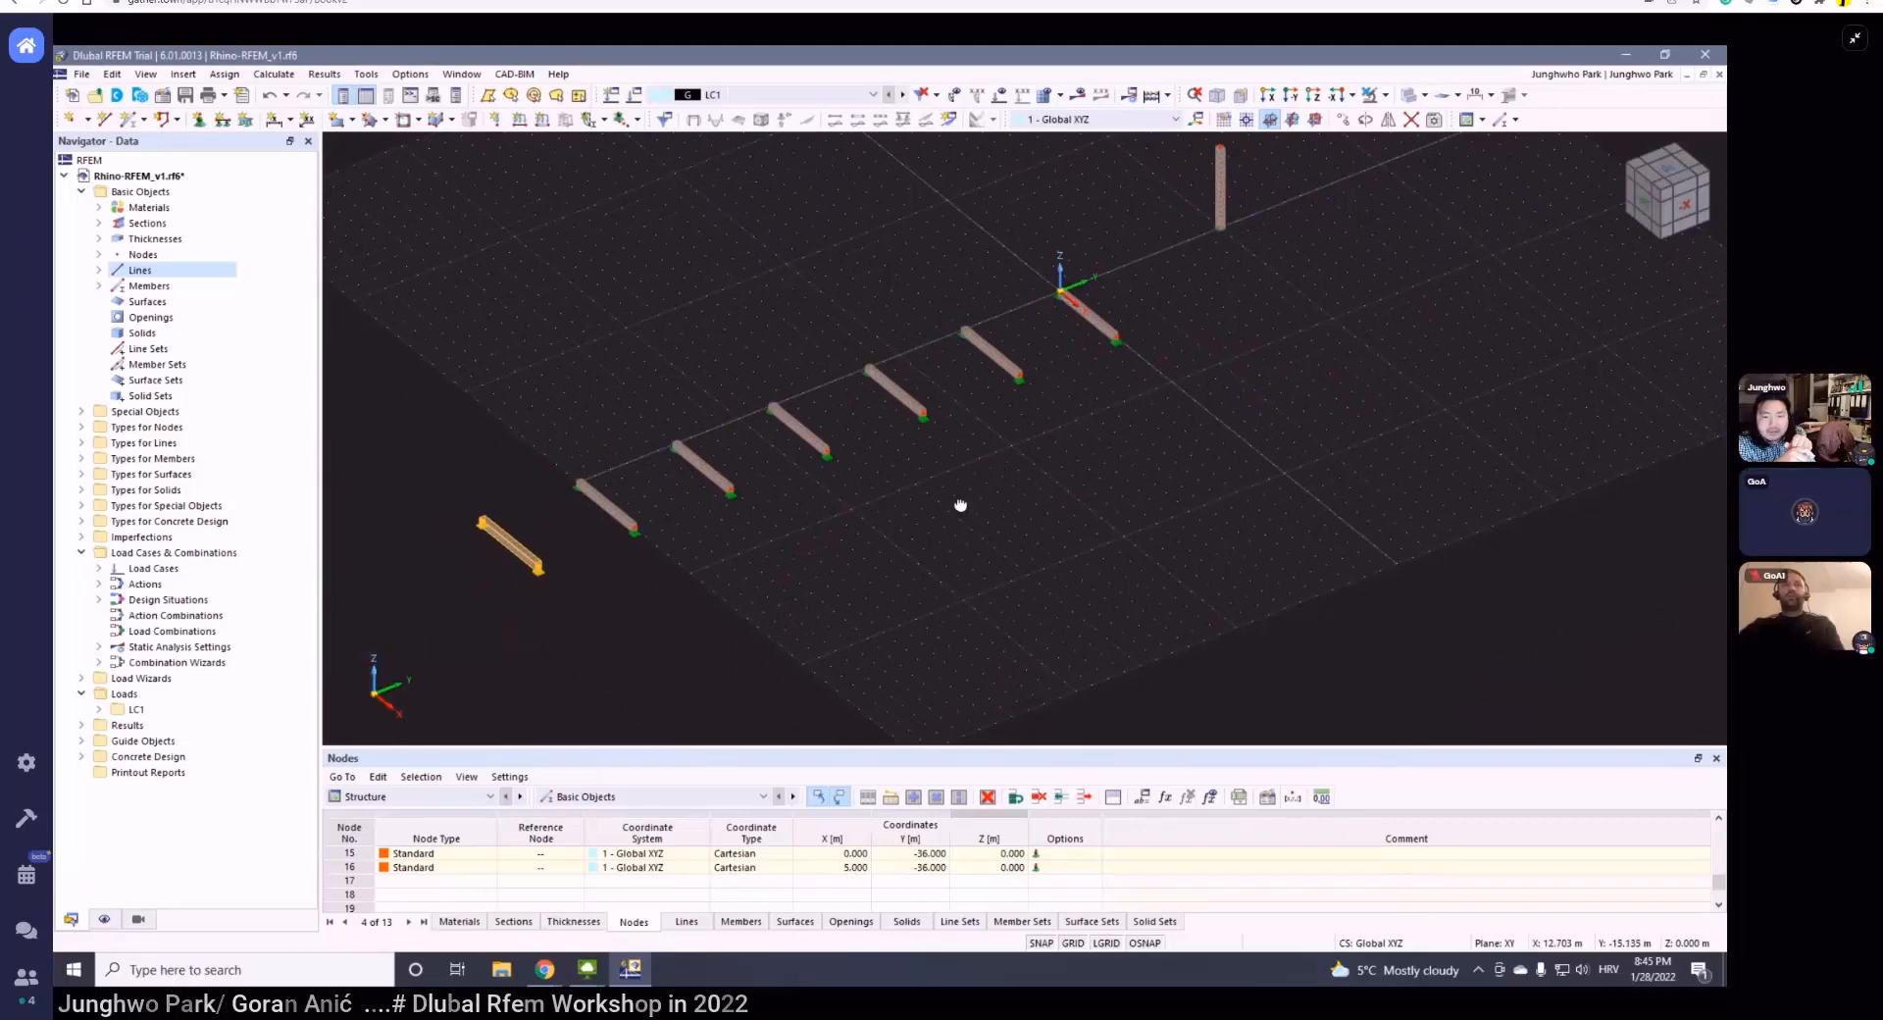
middle_click_drag(958, 504, 1011, 472, "ctrl")
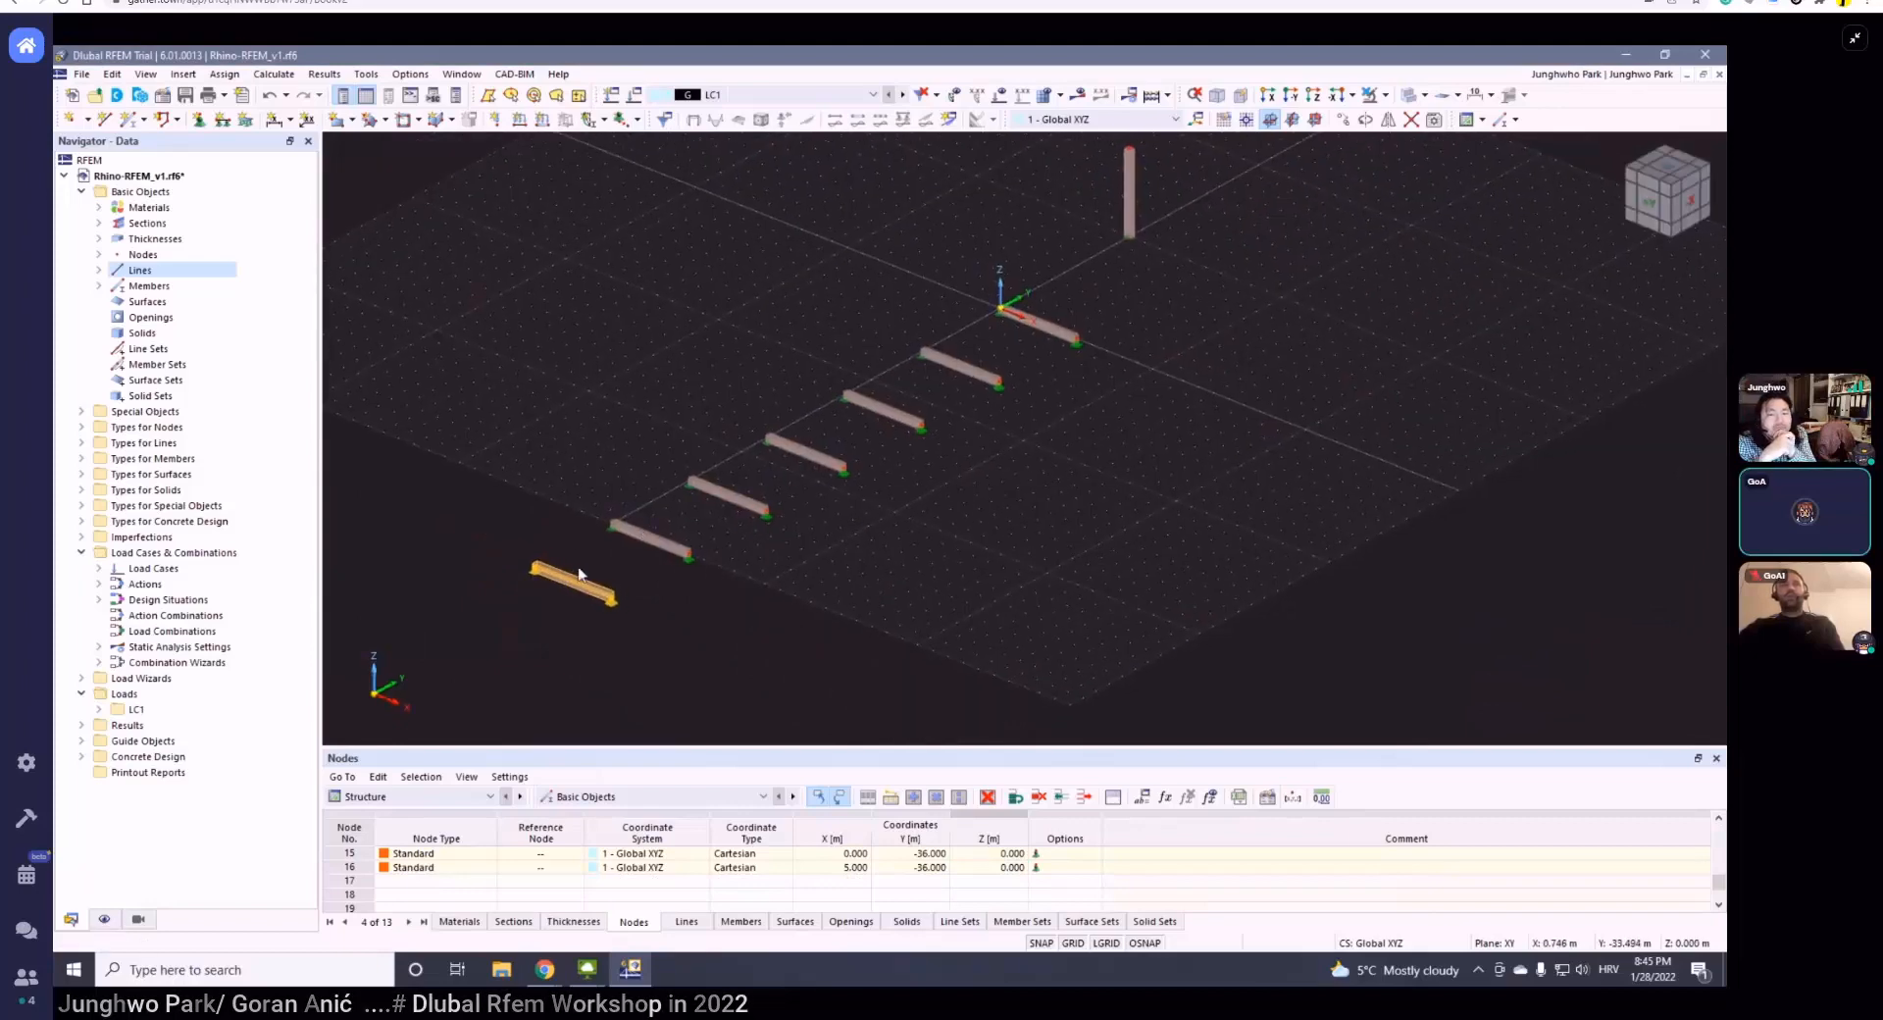
- Copy the origin beam in 6 steps of 10 m along X, with Y set to 0, and undo the copies
left_click(1092, 361)
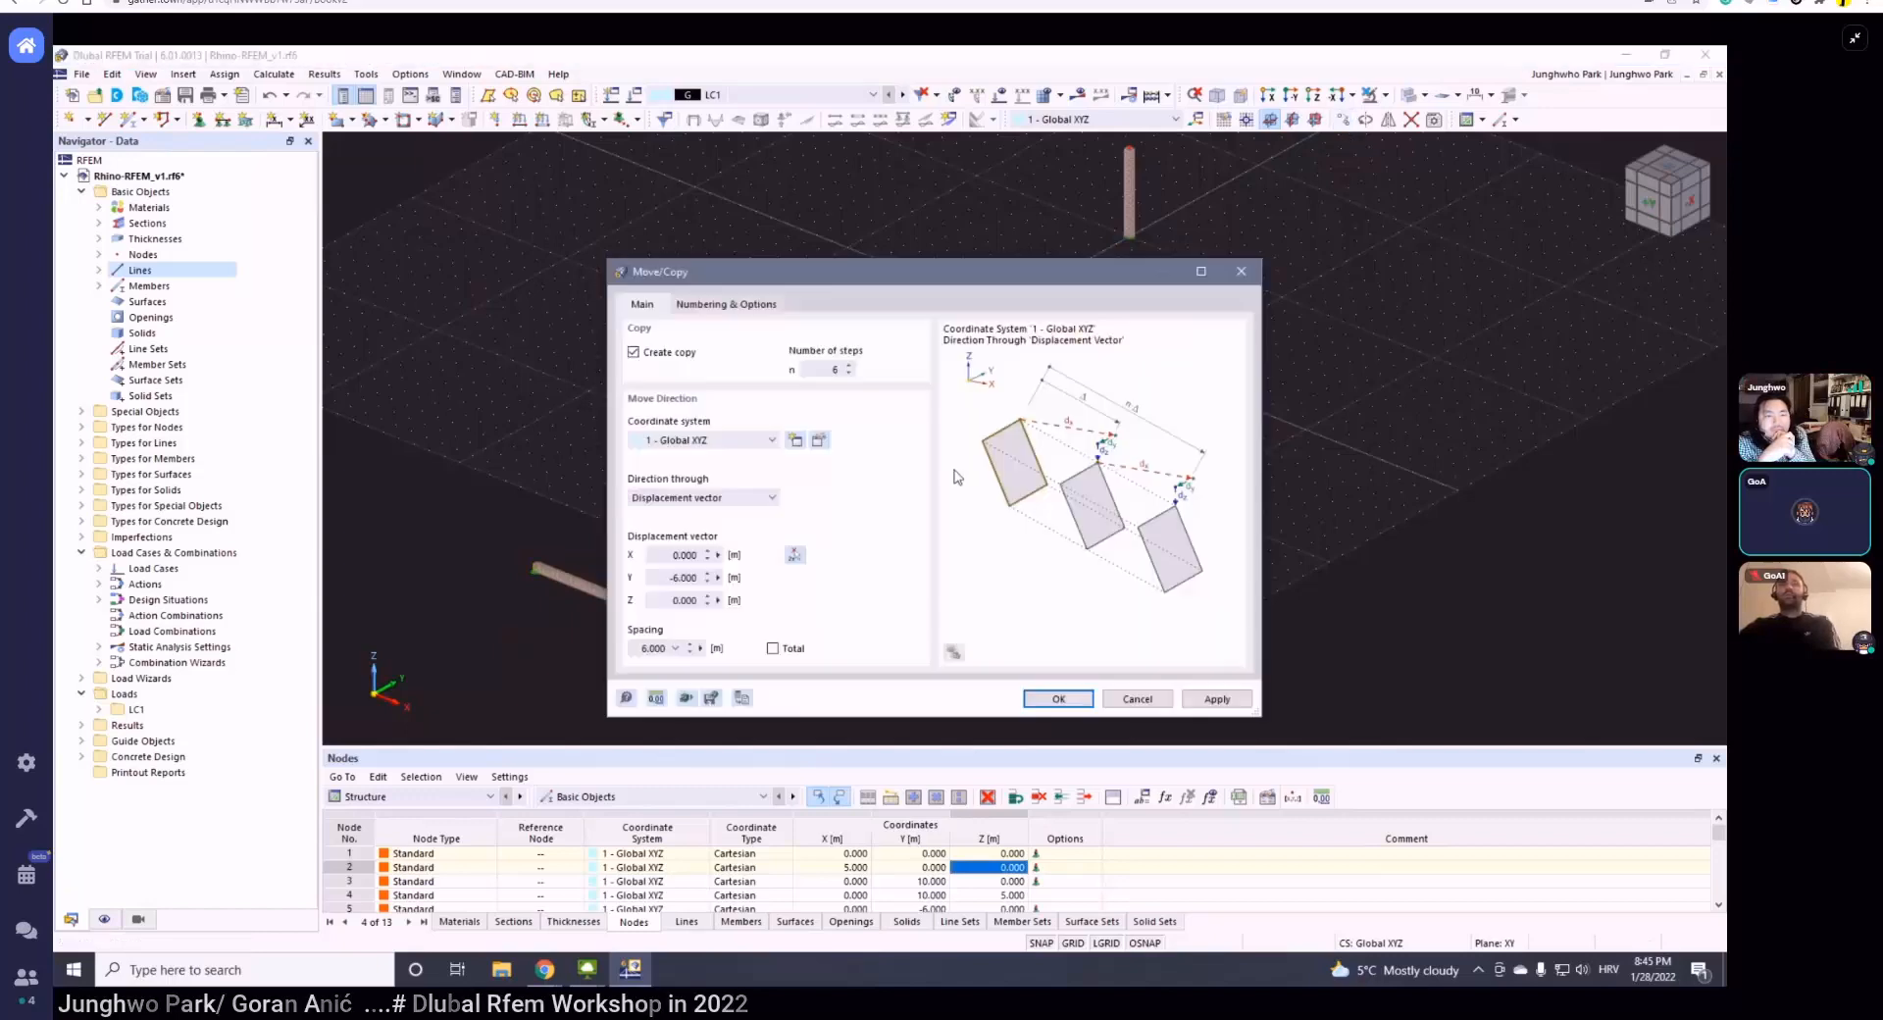
left_click(674, 598)
left_click(671, 554)
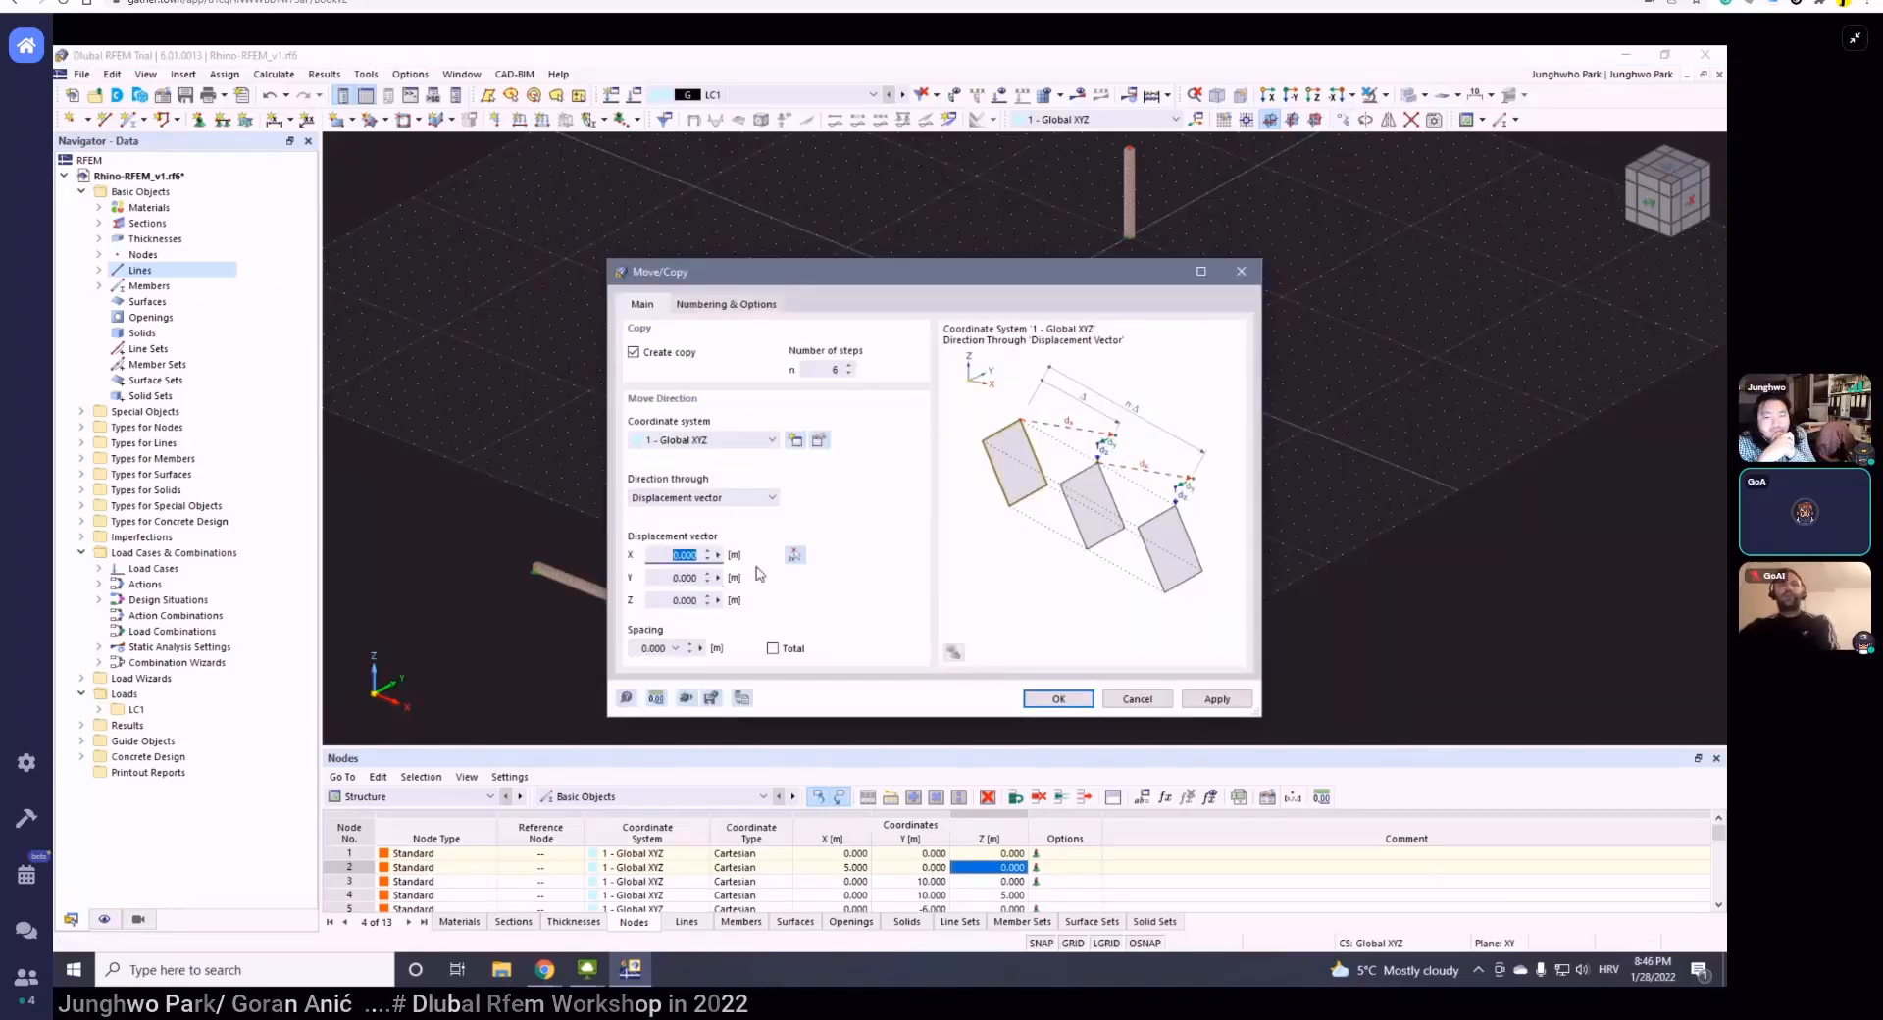
type("10")
left_click(1077, 700)
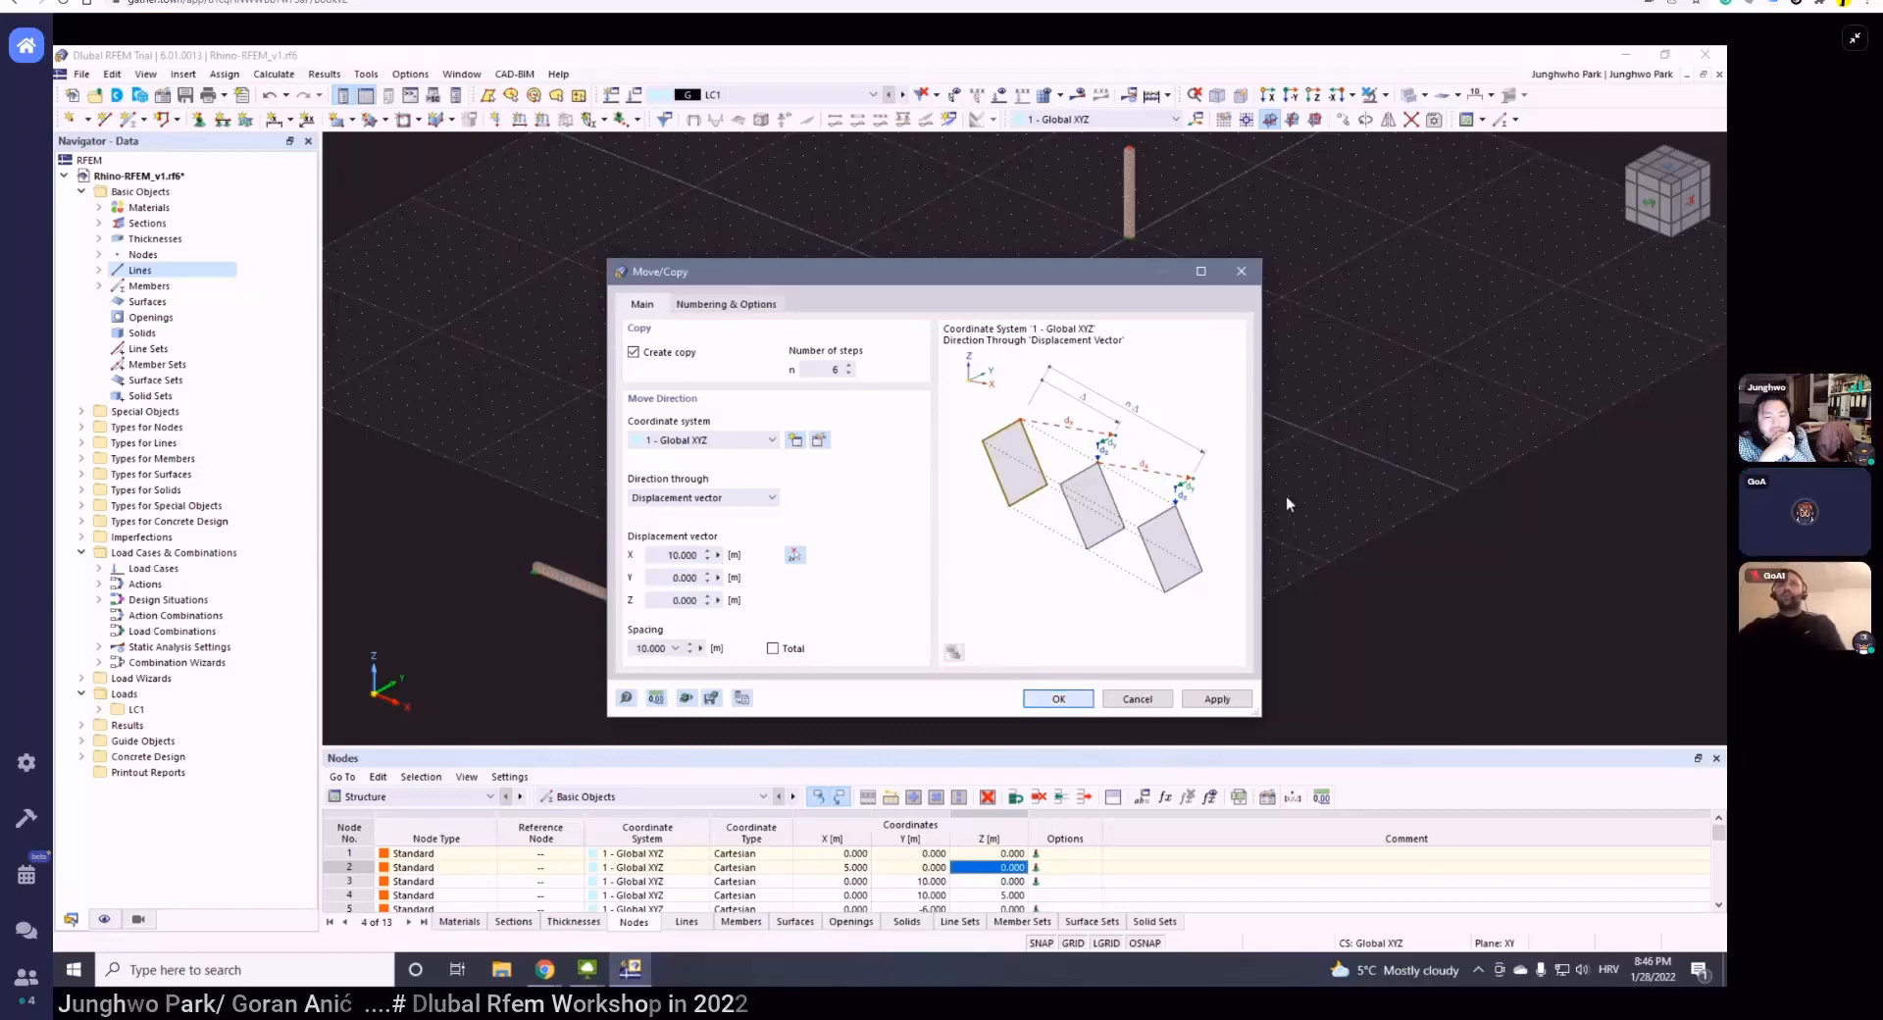
scroll(1232, 369, "down", 4)
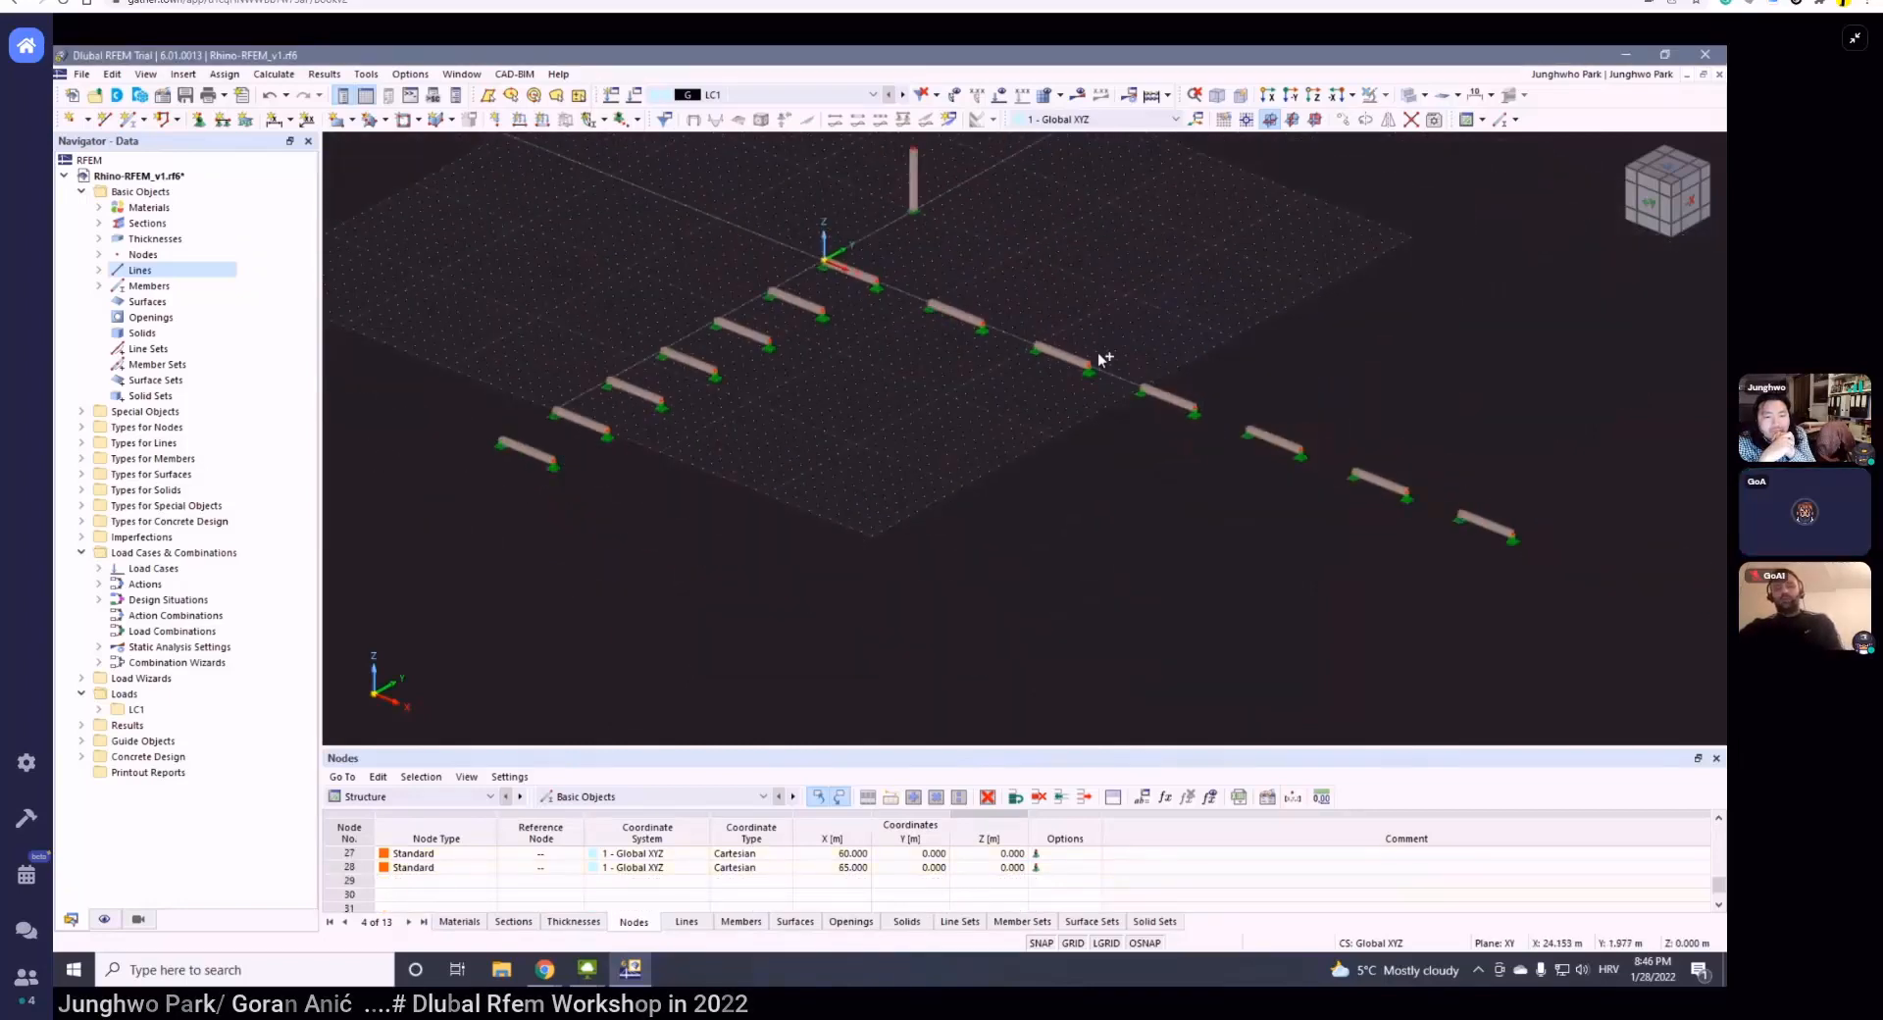
key("ctrl+z")
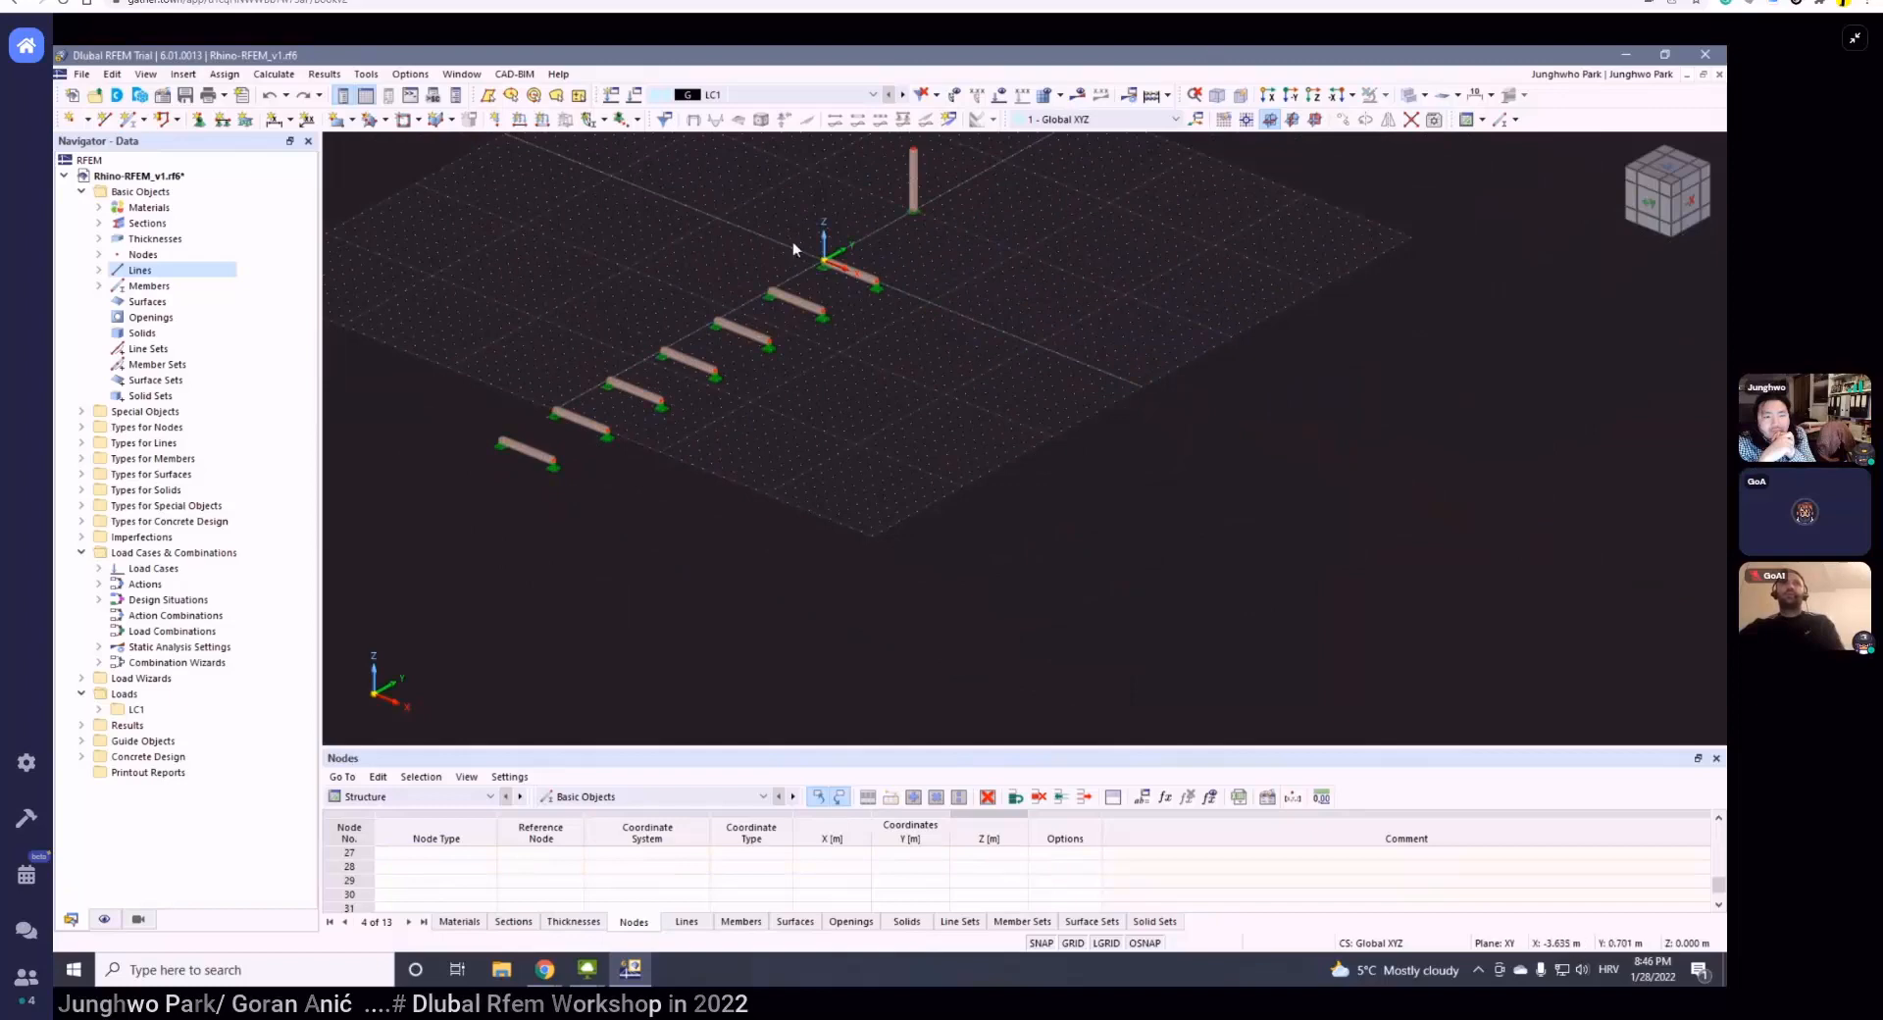
- Copy the origin beam once by 10 m along X
scroll(792, 241, "up", 2)
left_click_drag(822, 244, 962, 339)
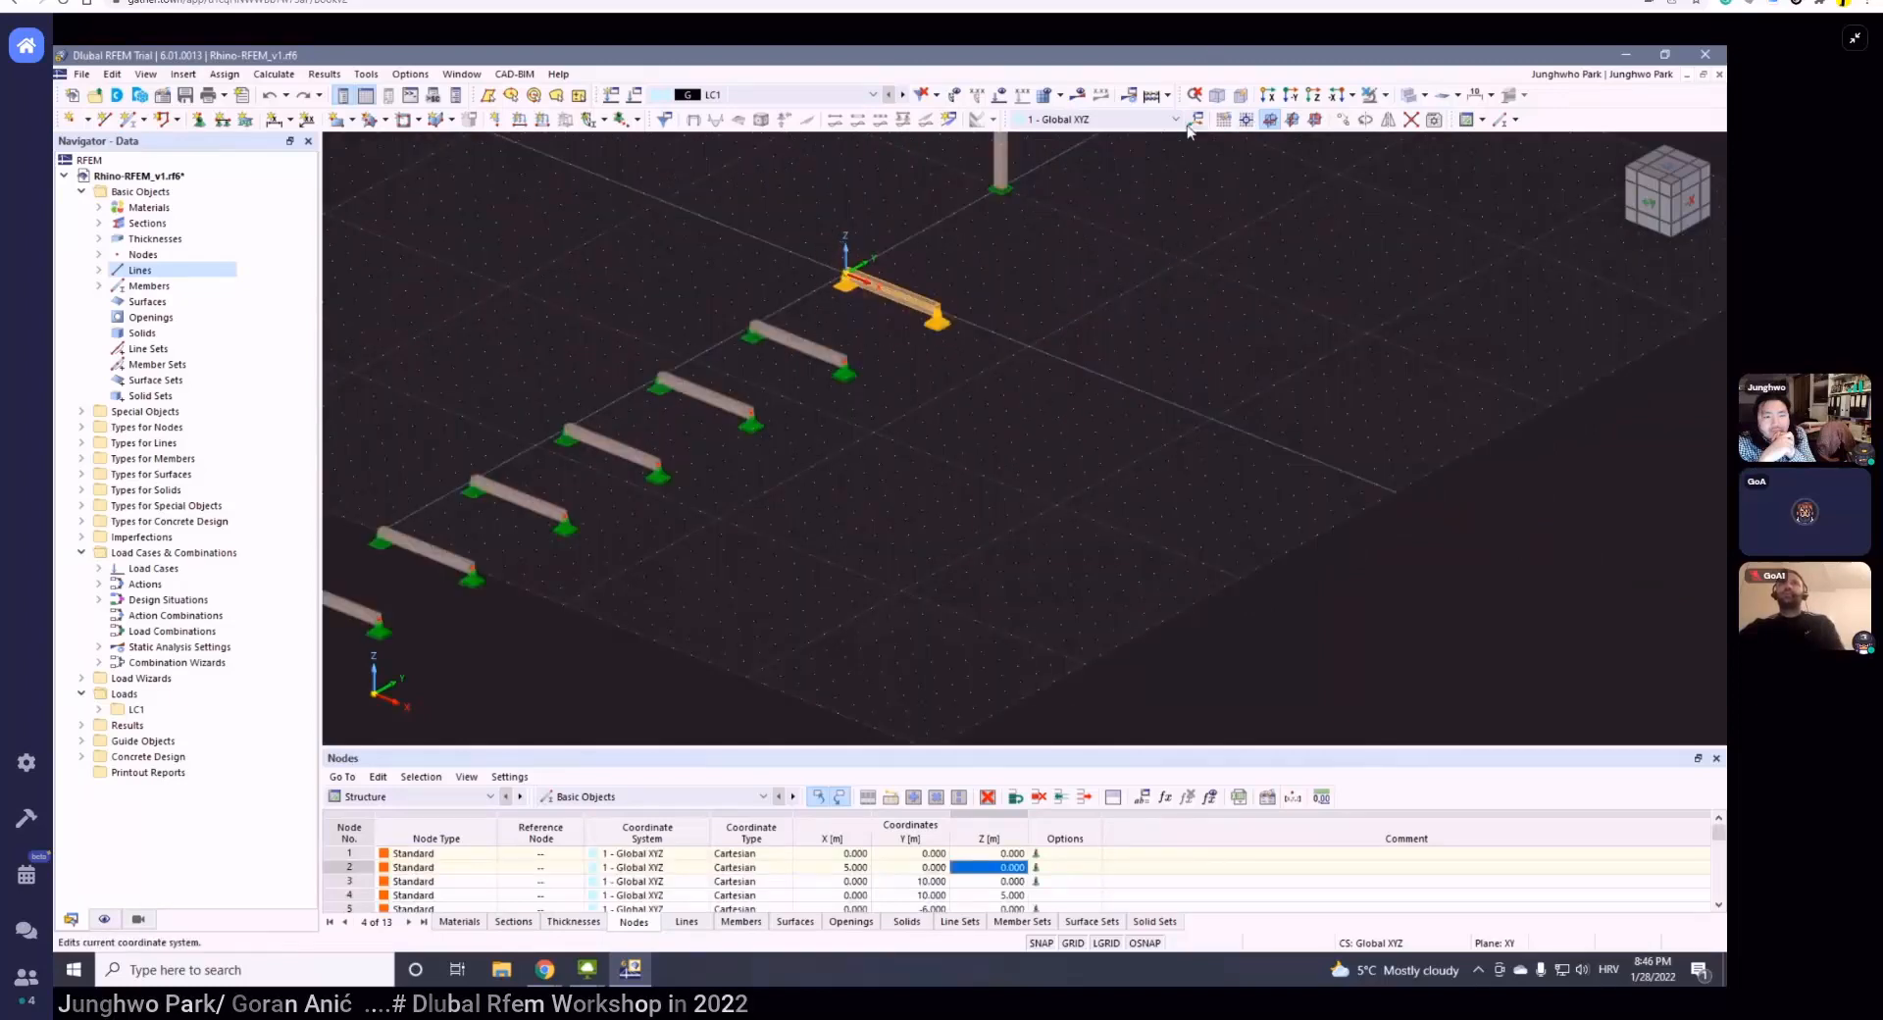
left_click(1343, 120)
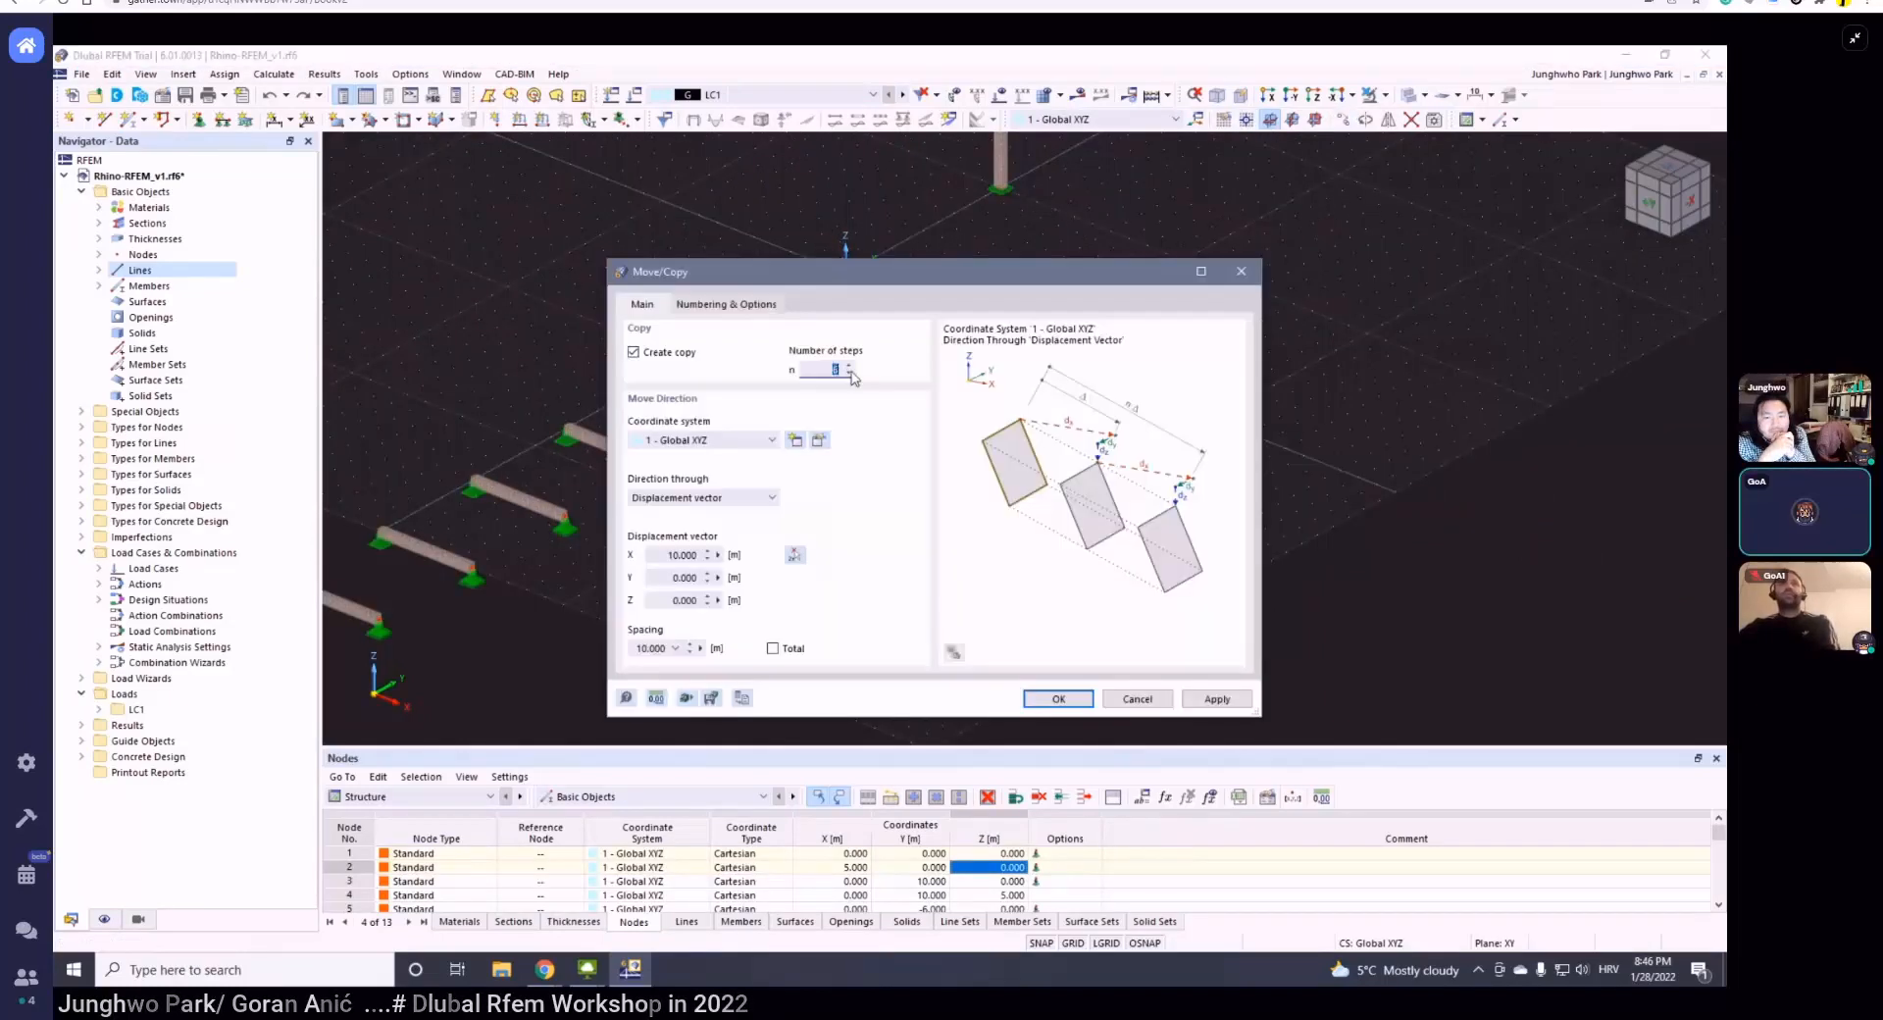
left_click(1058, 698)
left_click(1086, 508)
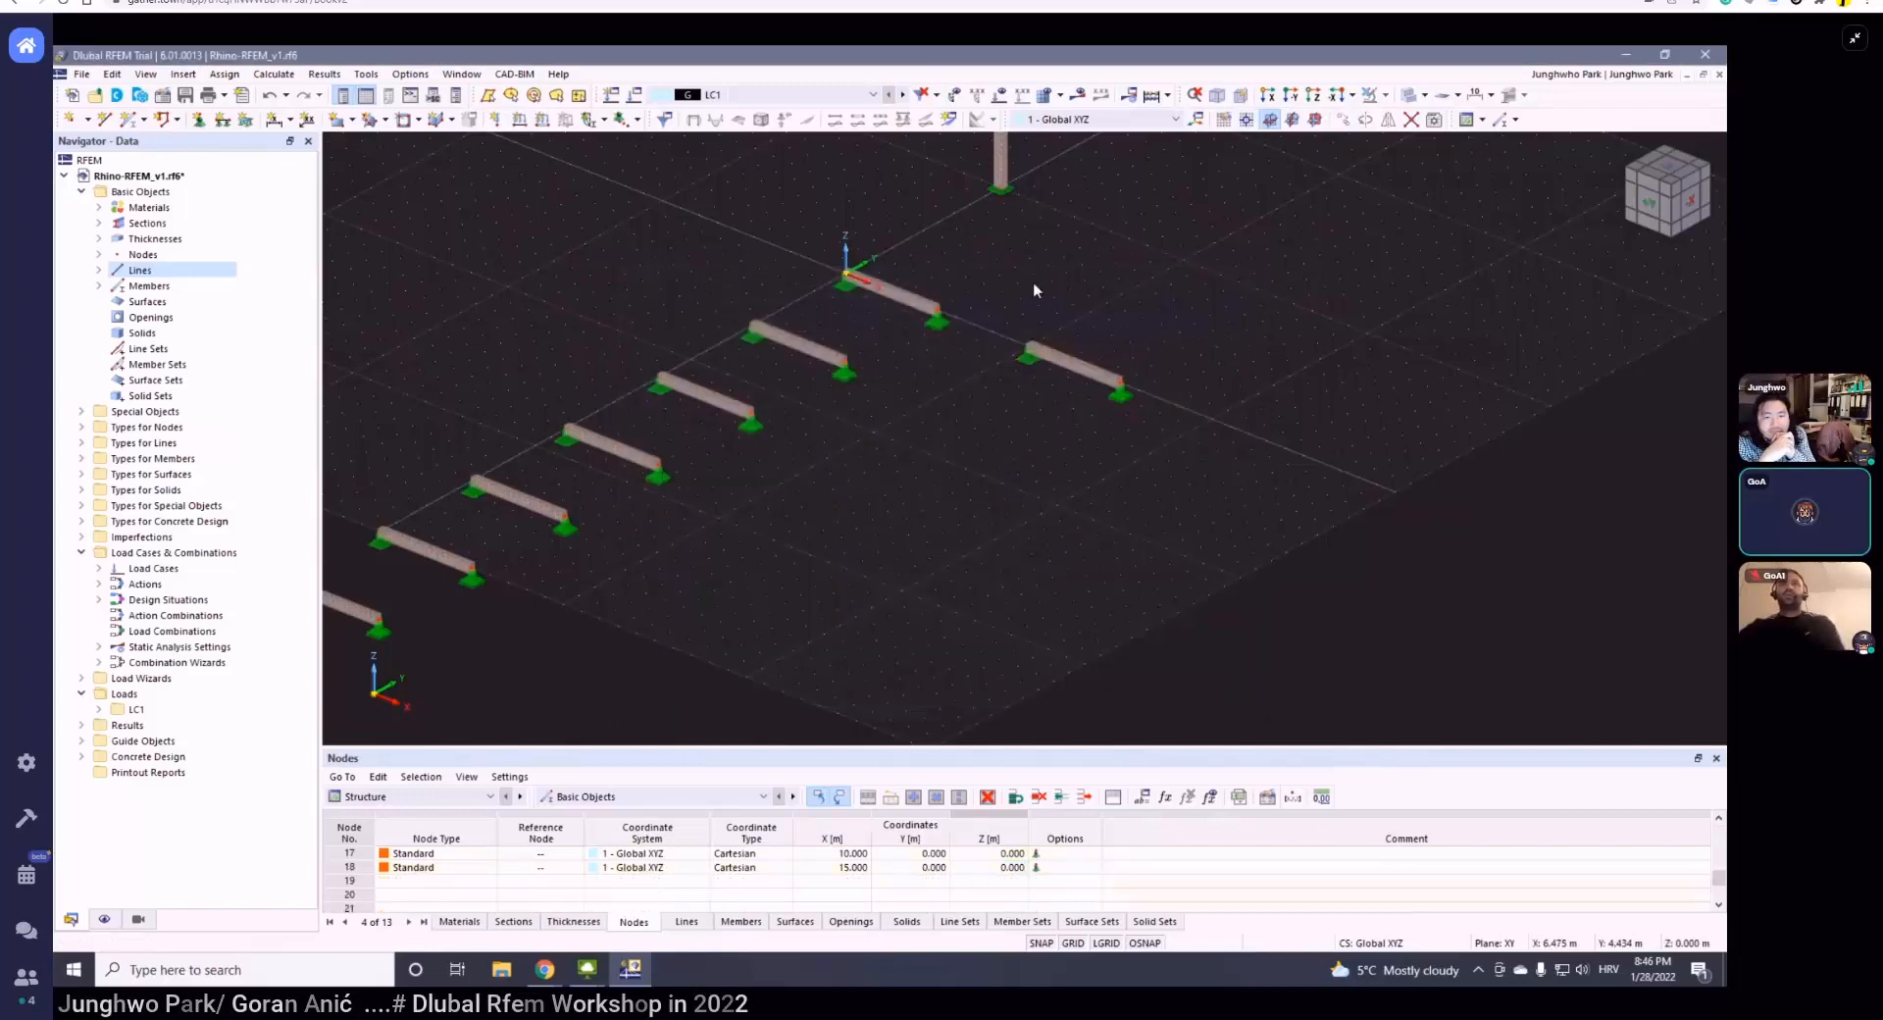
- Delete the nodal supports at both ends of the beam copied along X
left_click_drag(986, 303, 1134, 438)
scroll(1022, 355, "up", 2)
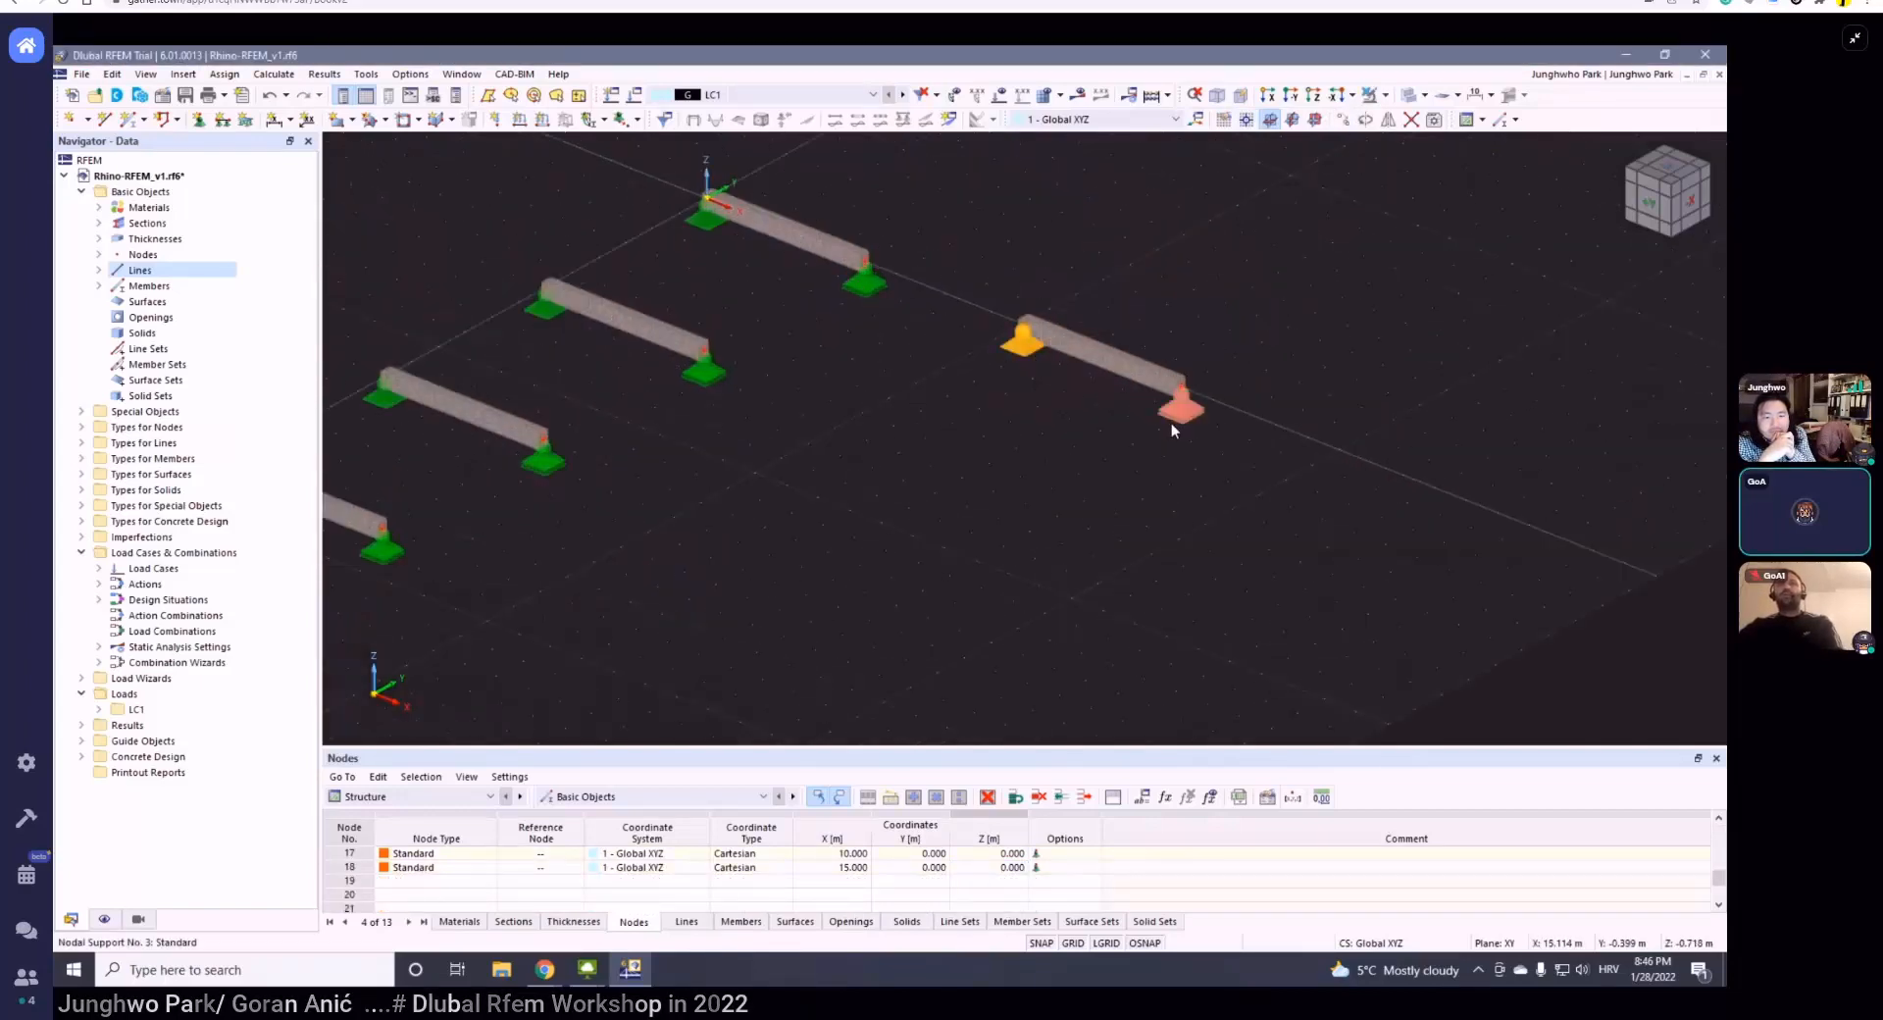
scroll(1199, 426, "down", 2)
- Set up a copy of the unsupported beam with displacement X 0 m and Y 5 m in 3 steps
left_click_drag(1063, 344, 1241, 480)
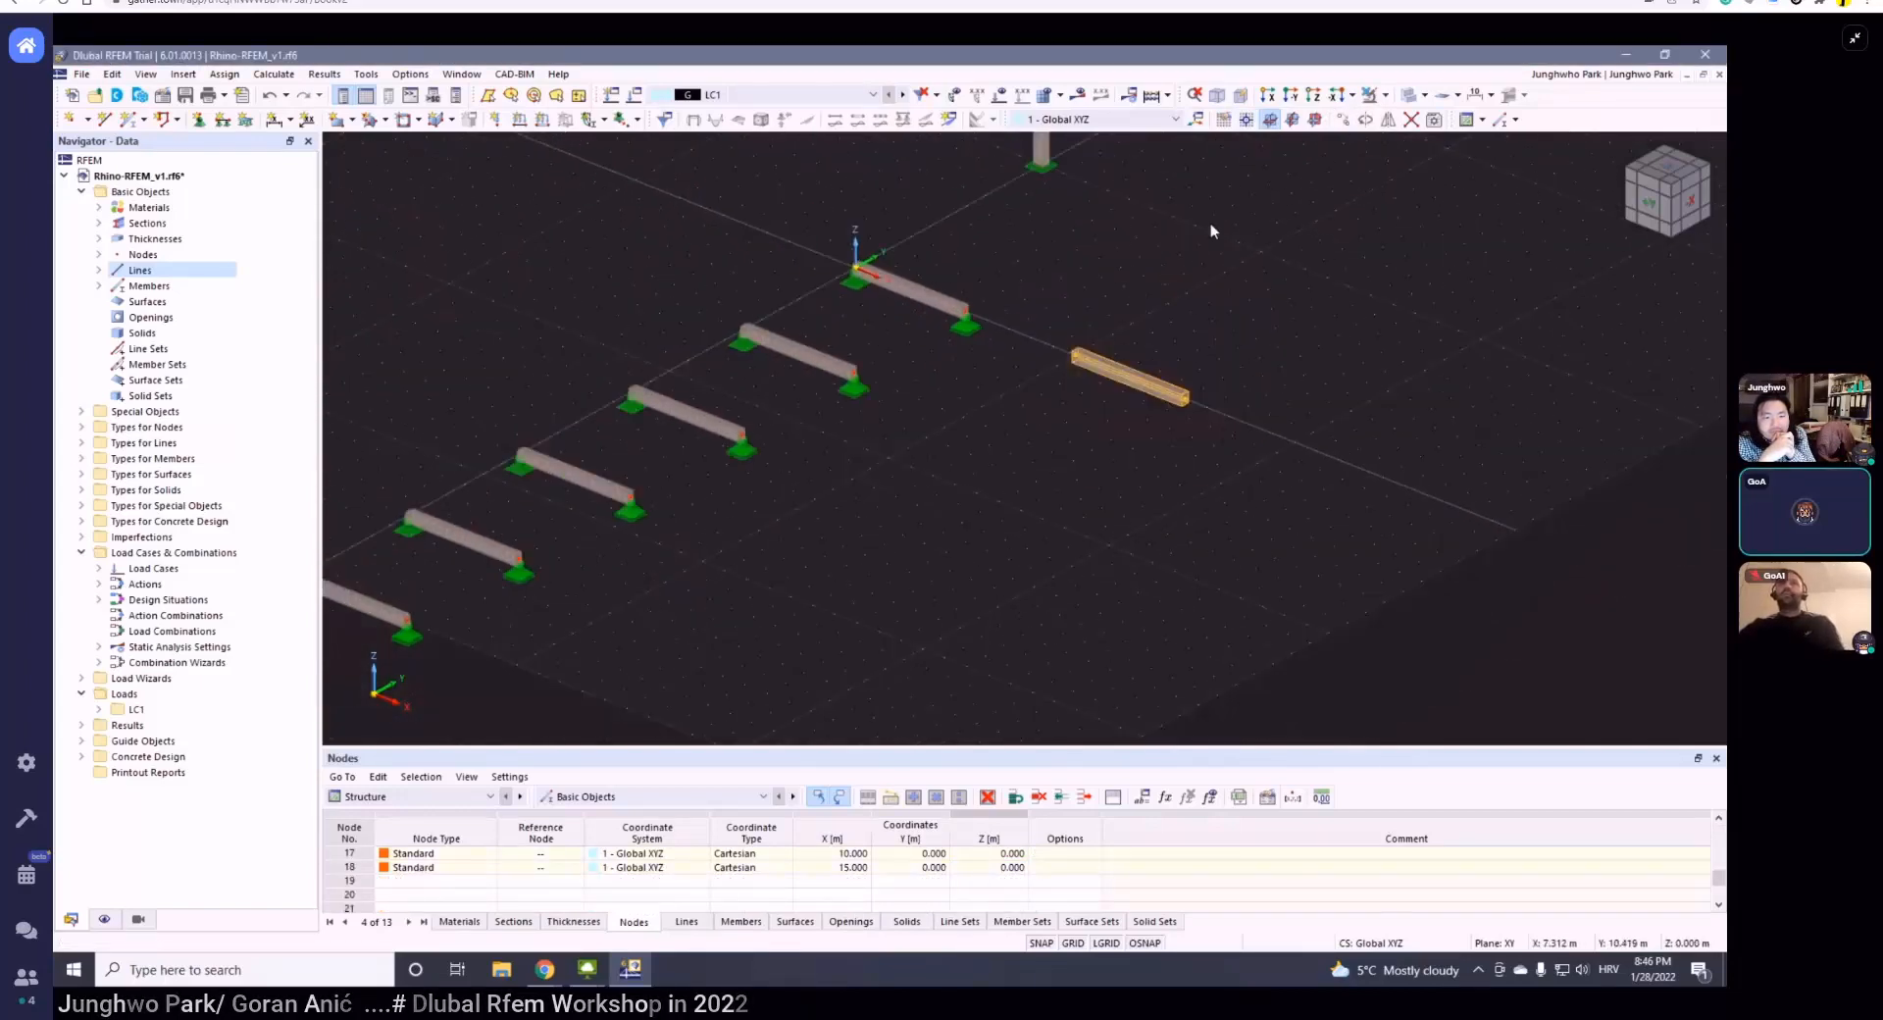
left_click(1342, 118)
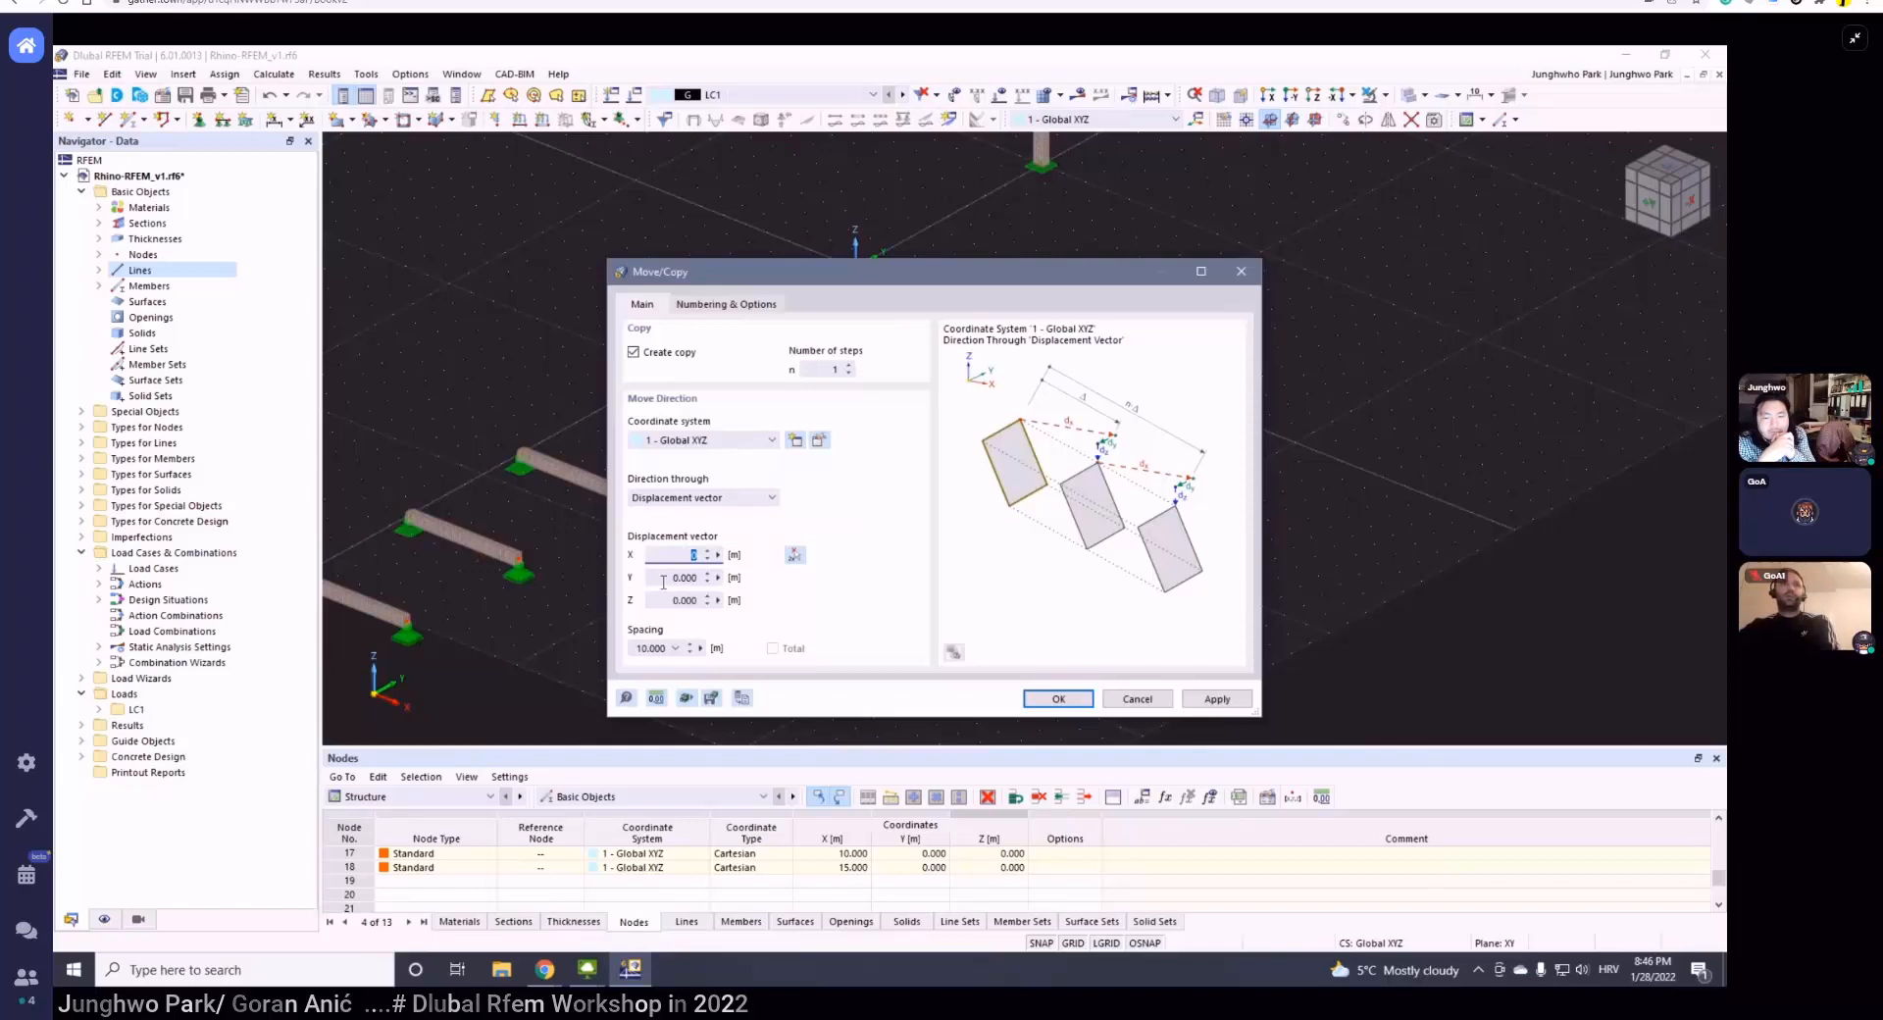
left_click(663, 578)
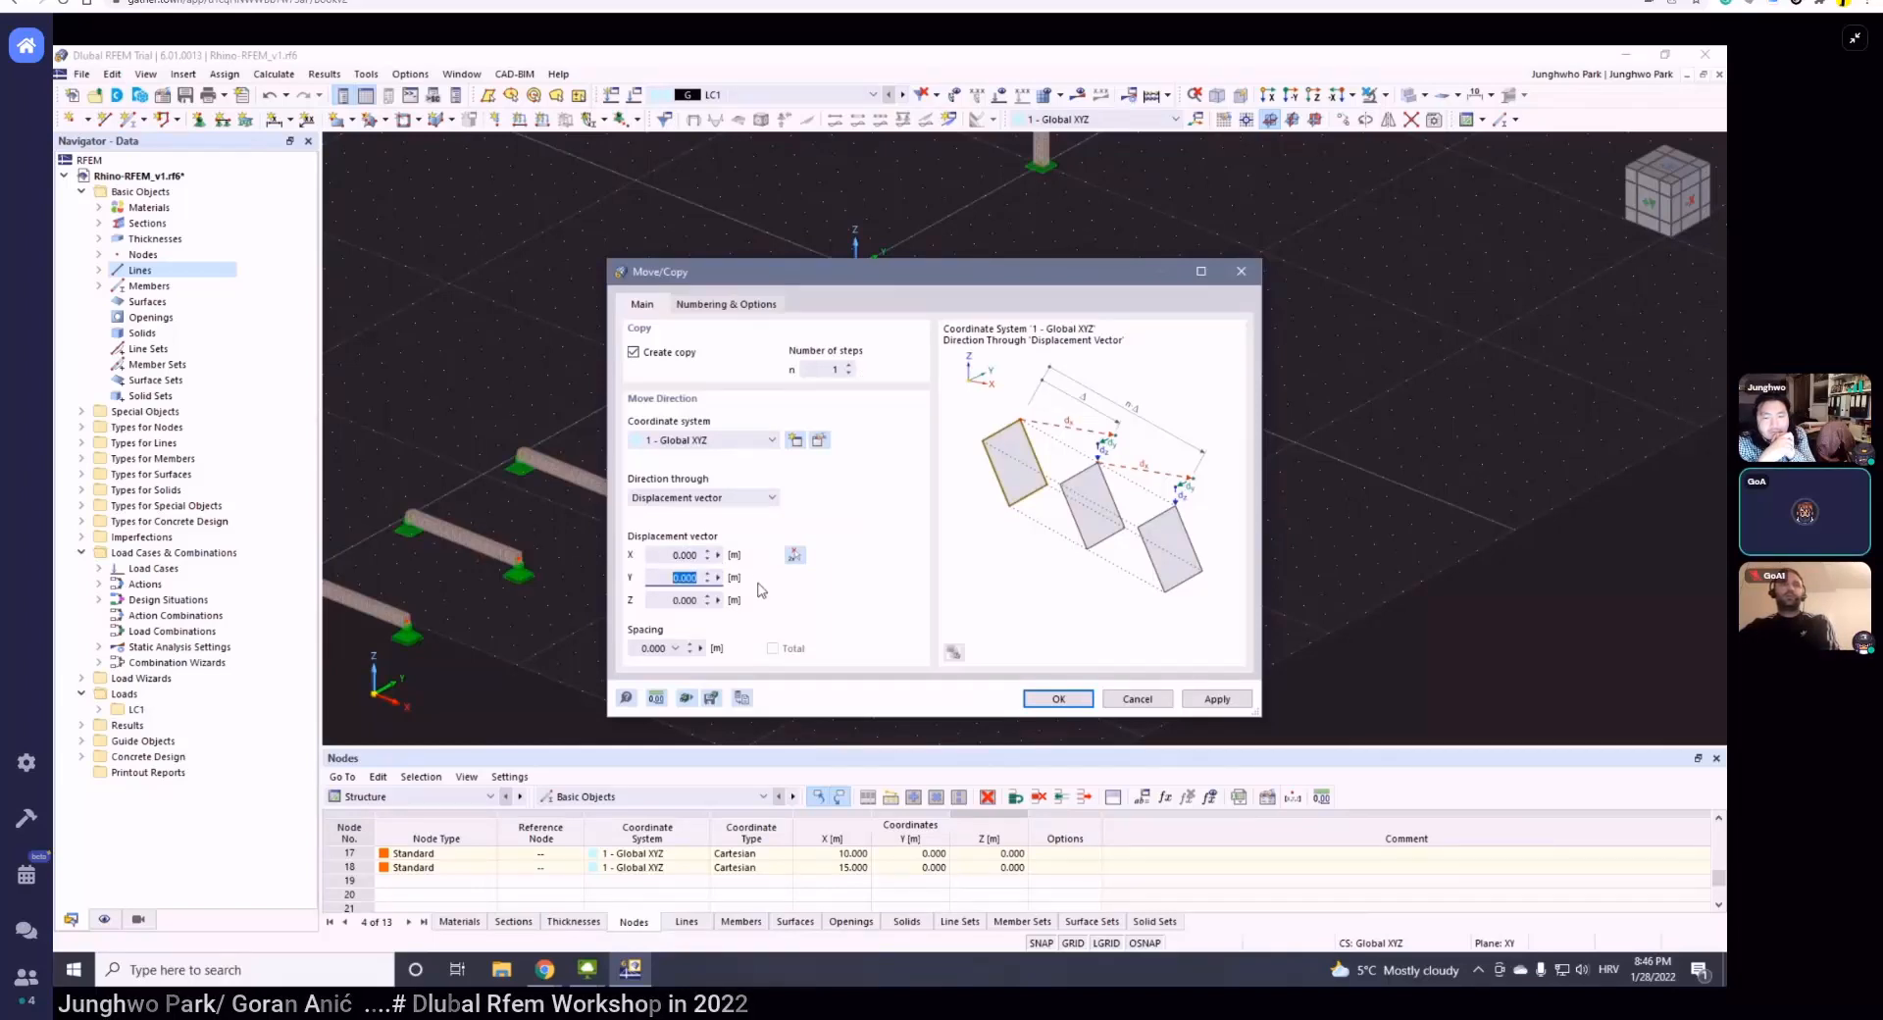
left_click(849, 371)
- Enable step links that link nodes with members, and create the copies as a connected horizontal frame
left_click(759, 309)
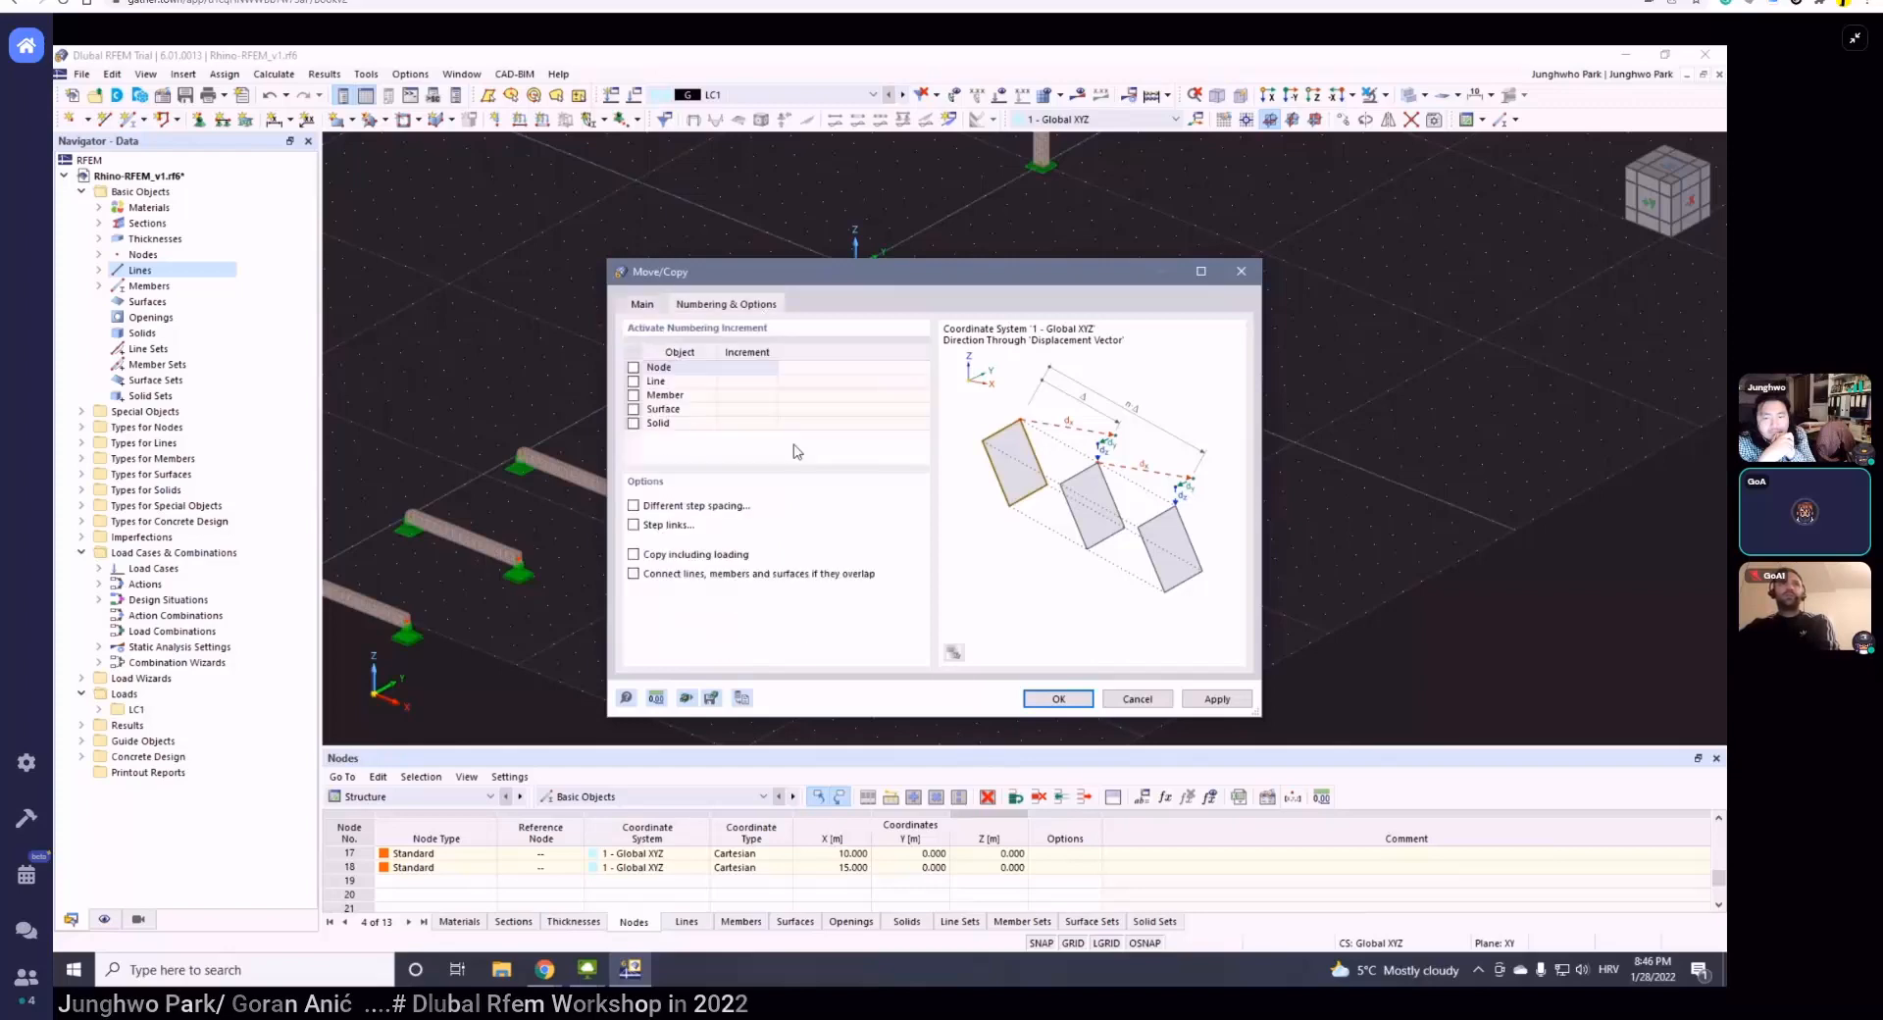
left_click(648, 530)
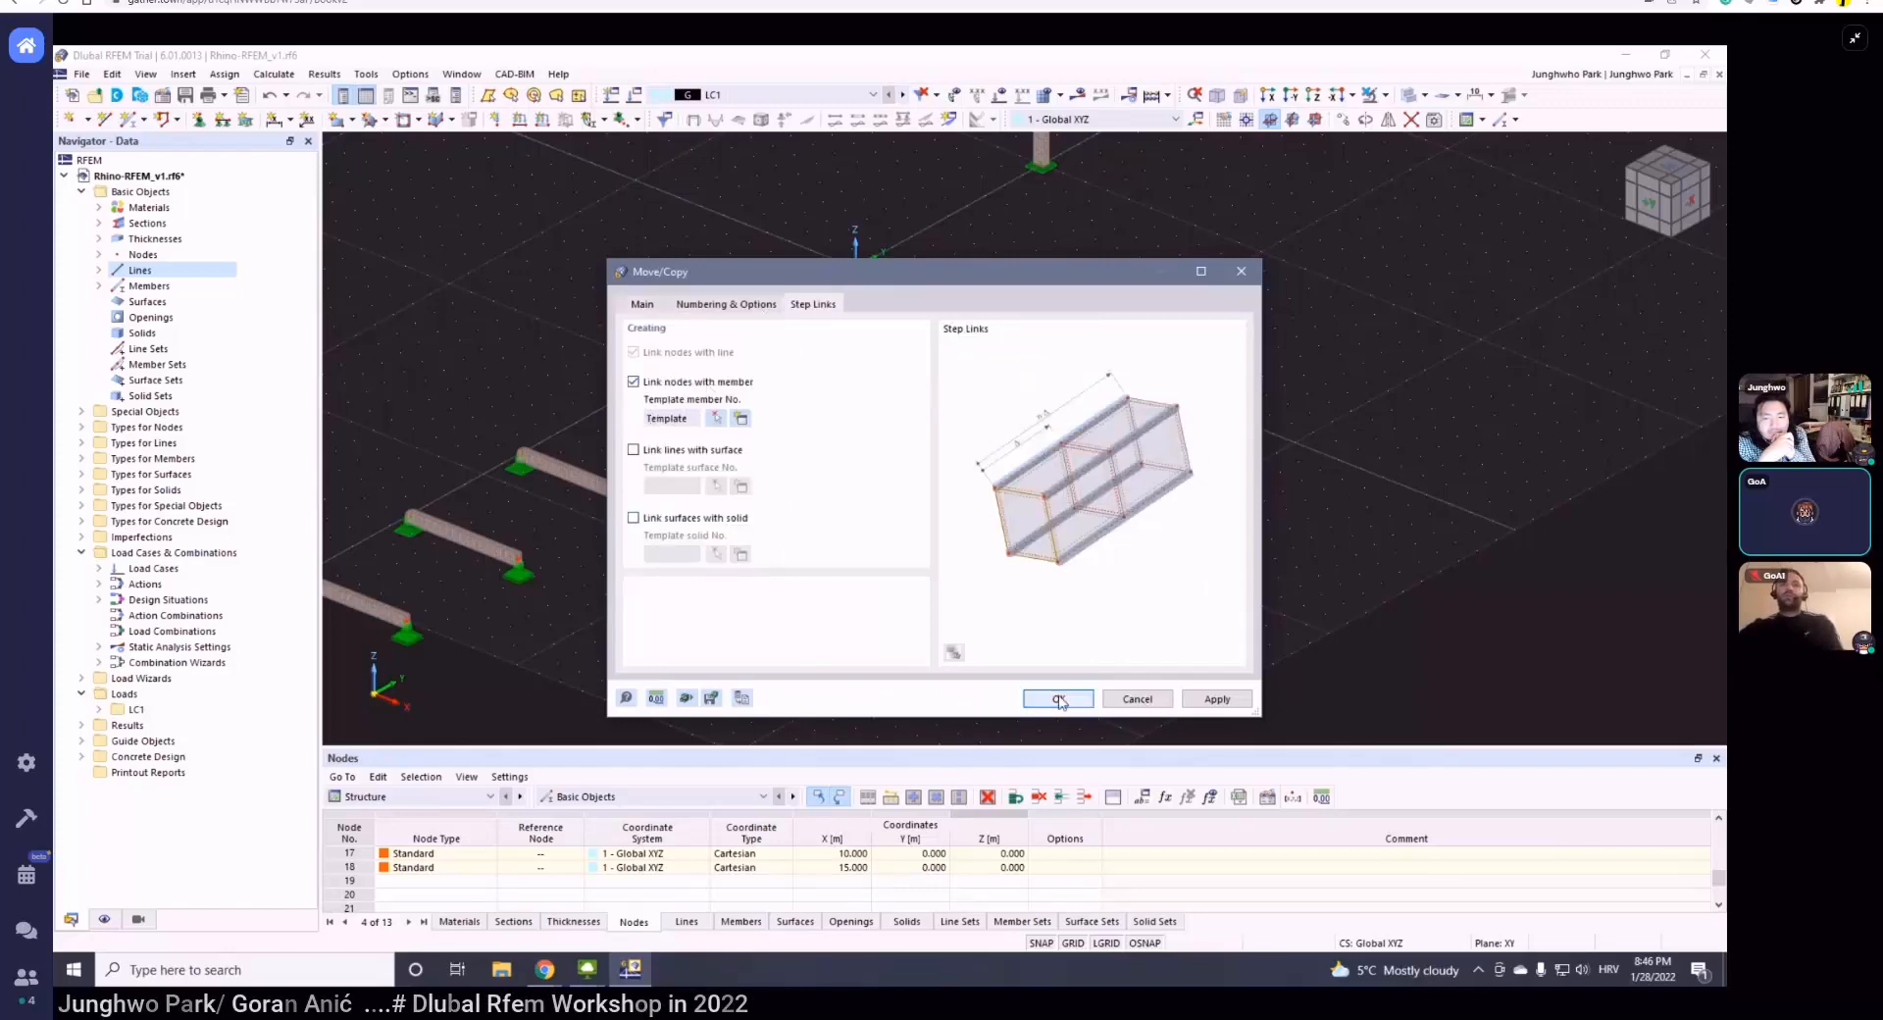
scroll(1234, 521, "down", 2)
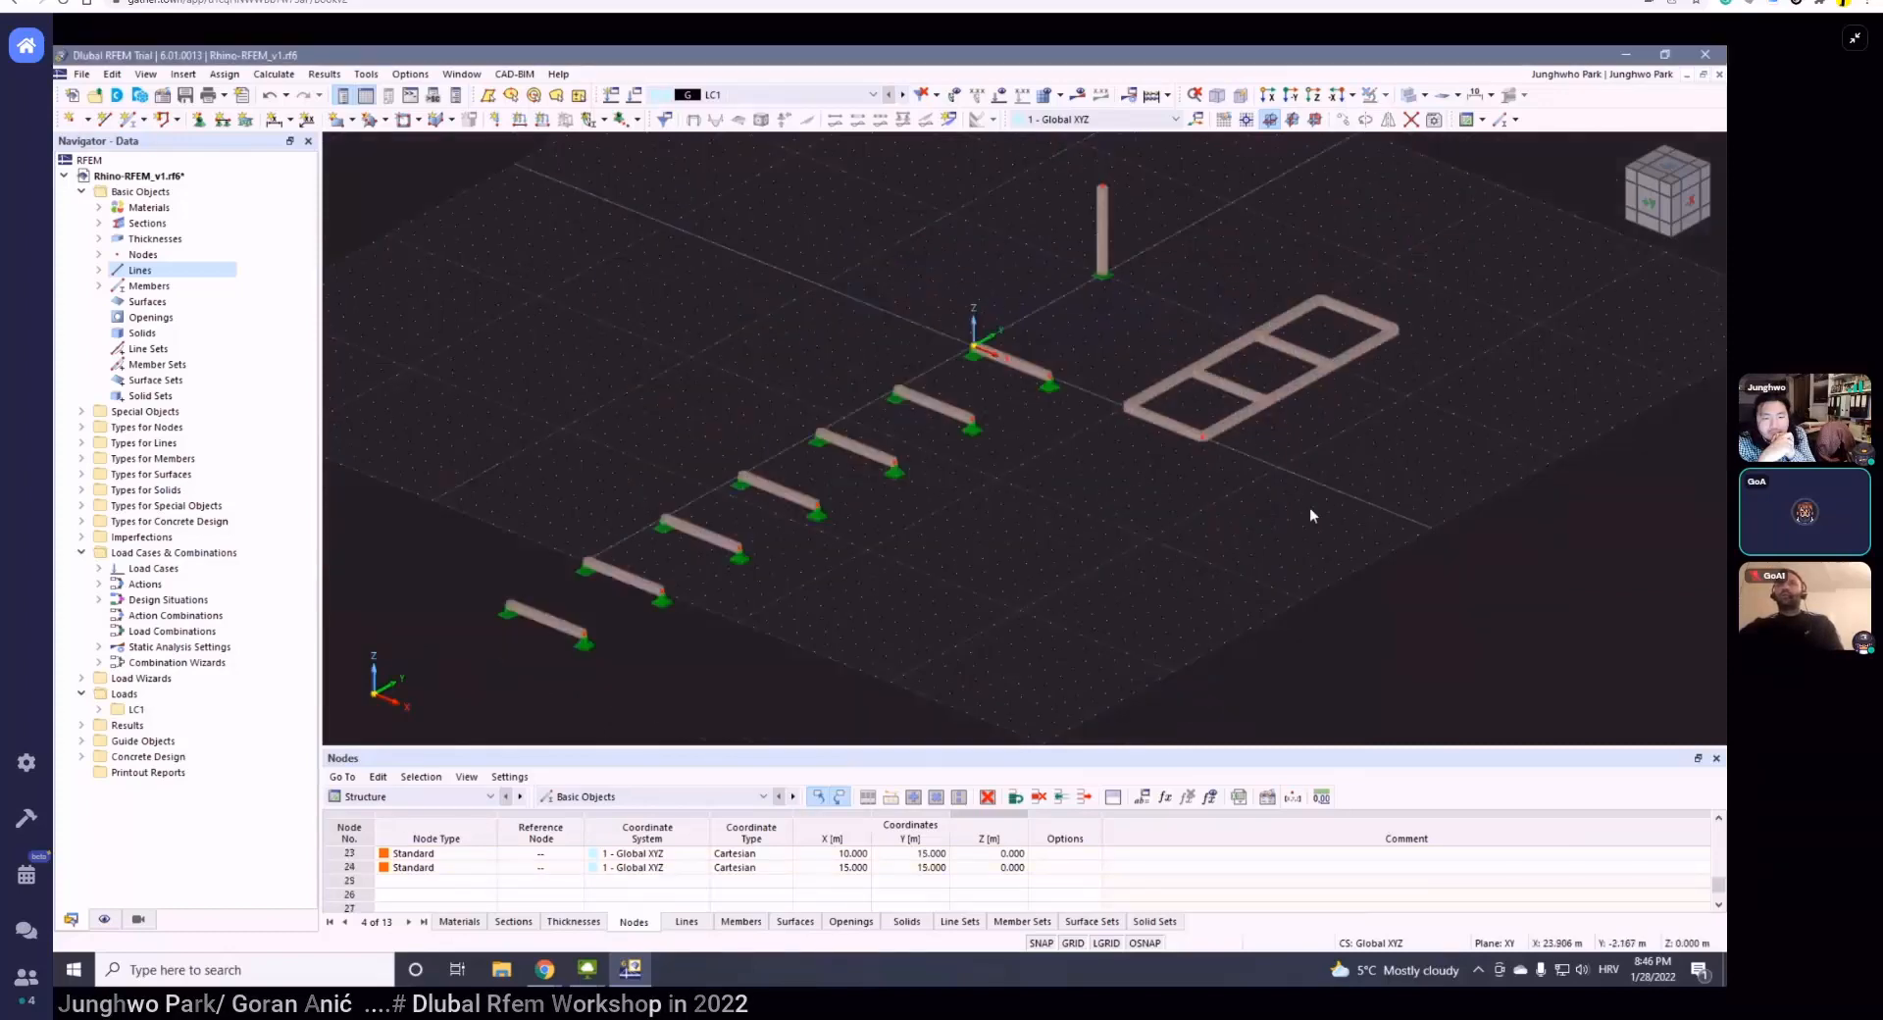
scroll(1309, 508, "up", 1)
scroll(1180, 525, "down", 1)
middle_click_drag(1181, 526, 1239, 547, "ctrl")
scroll(1282, 474, "up", 3)
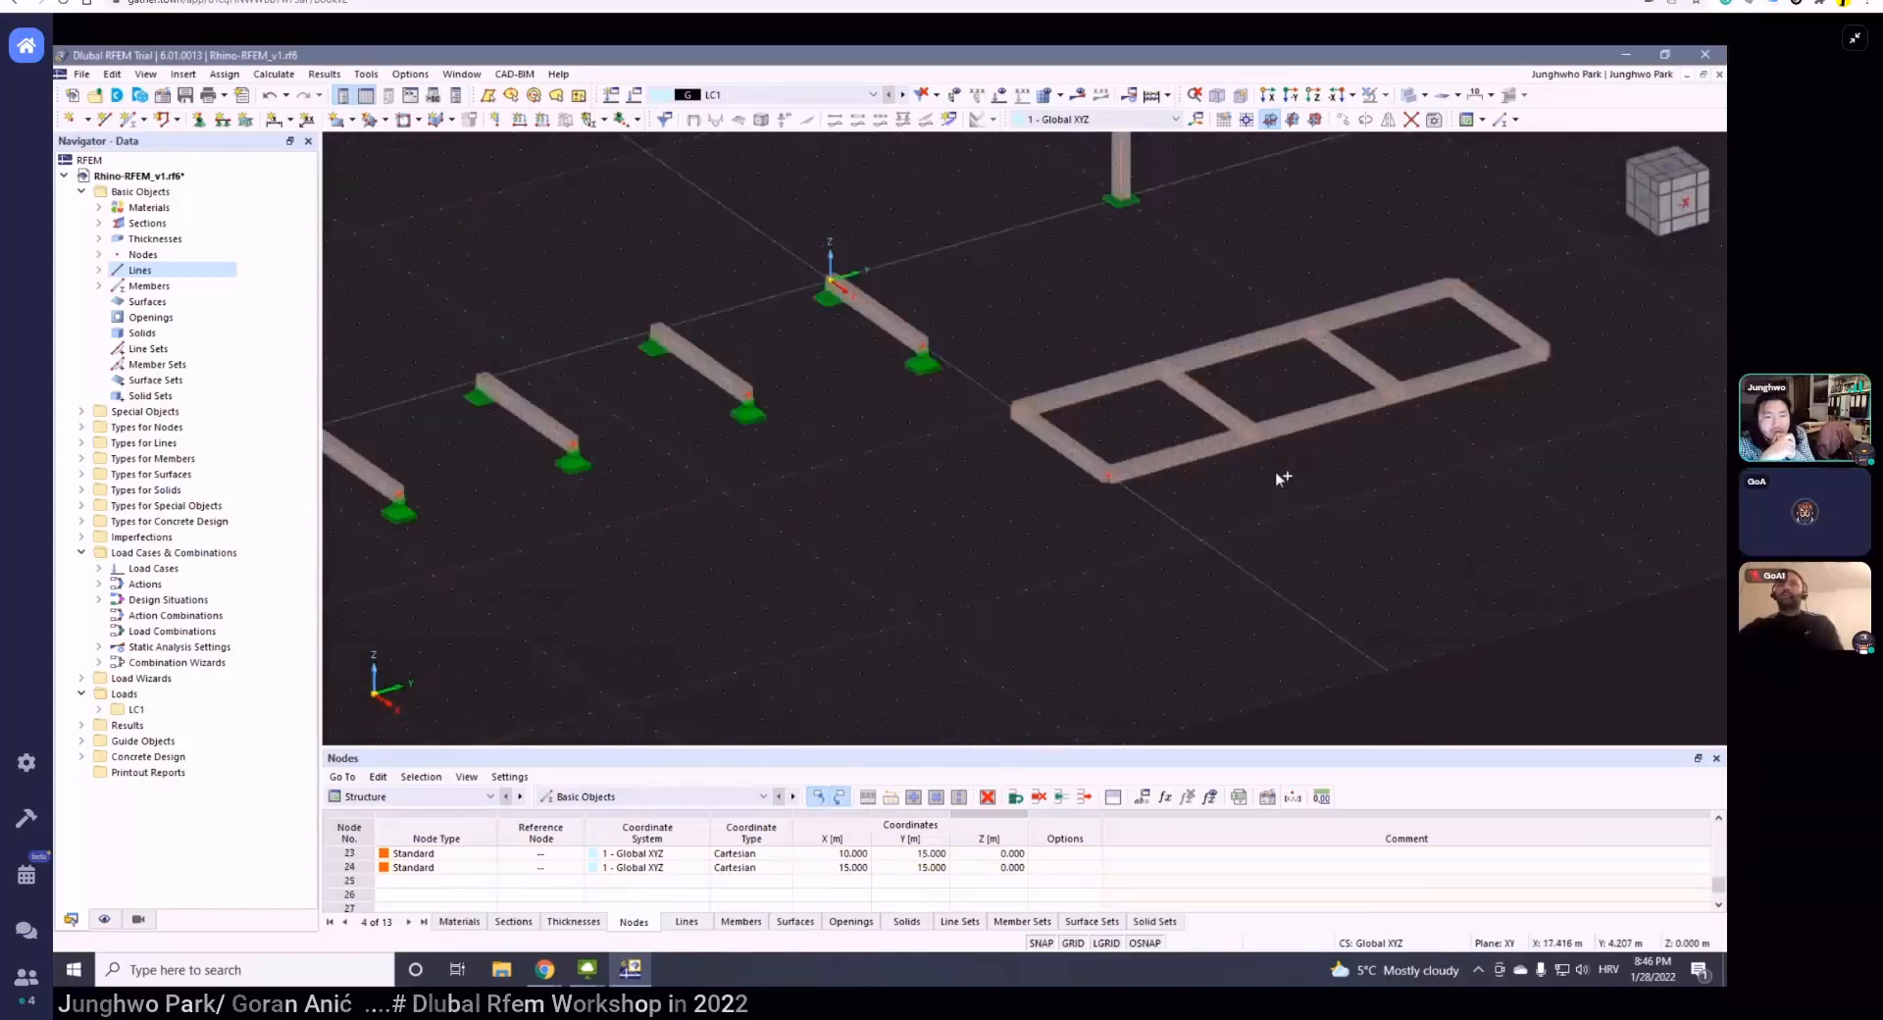
- Compare the model in solid, wireframe and transparent display modes, ending in the transparent mode
left_click(1408, 96)
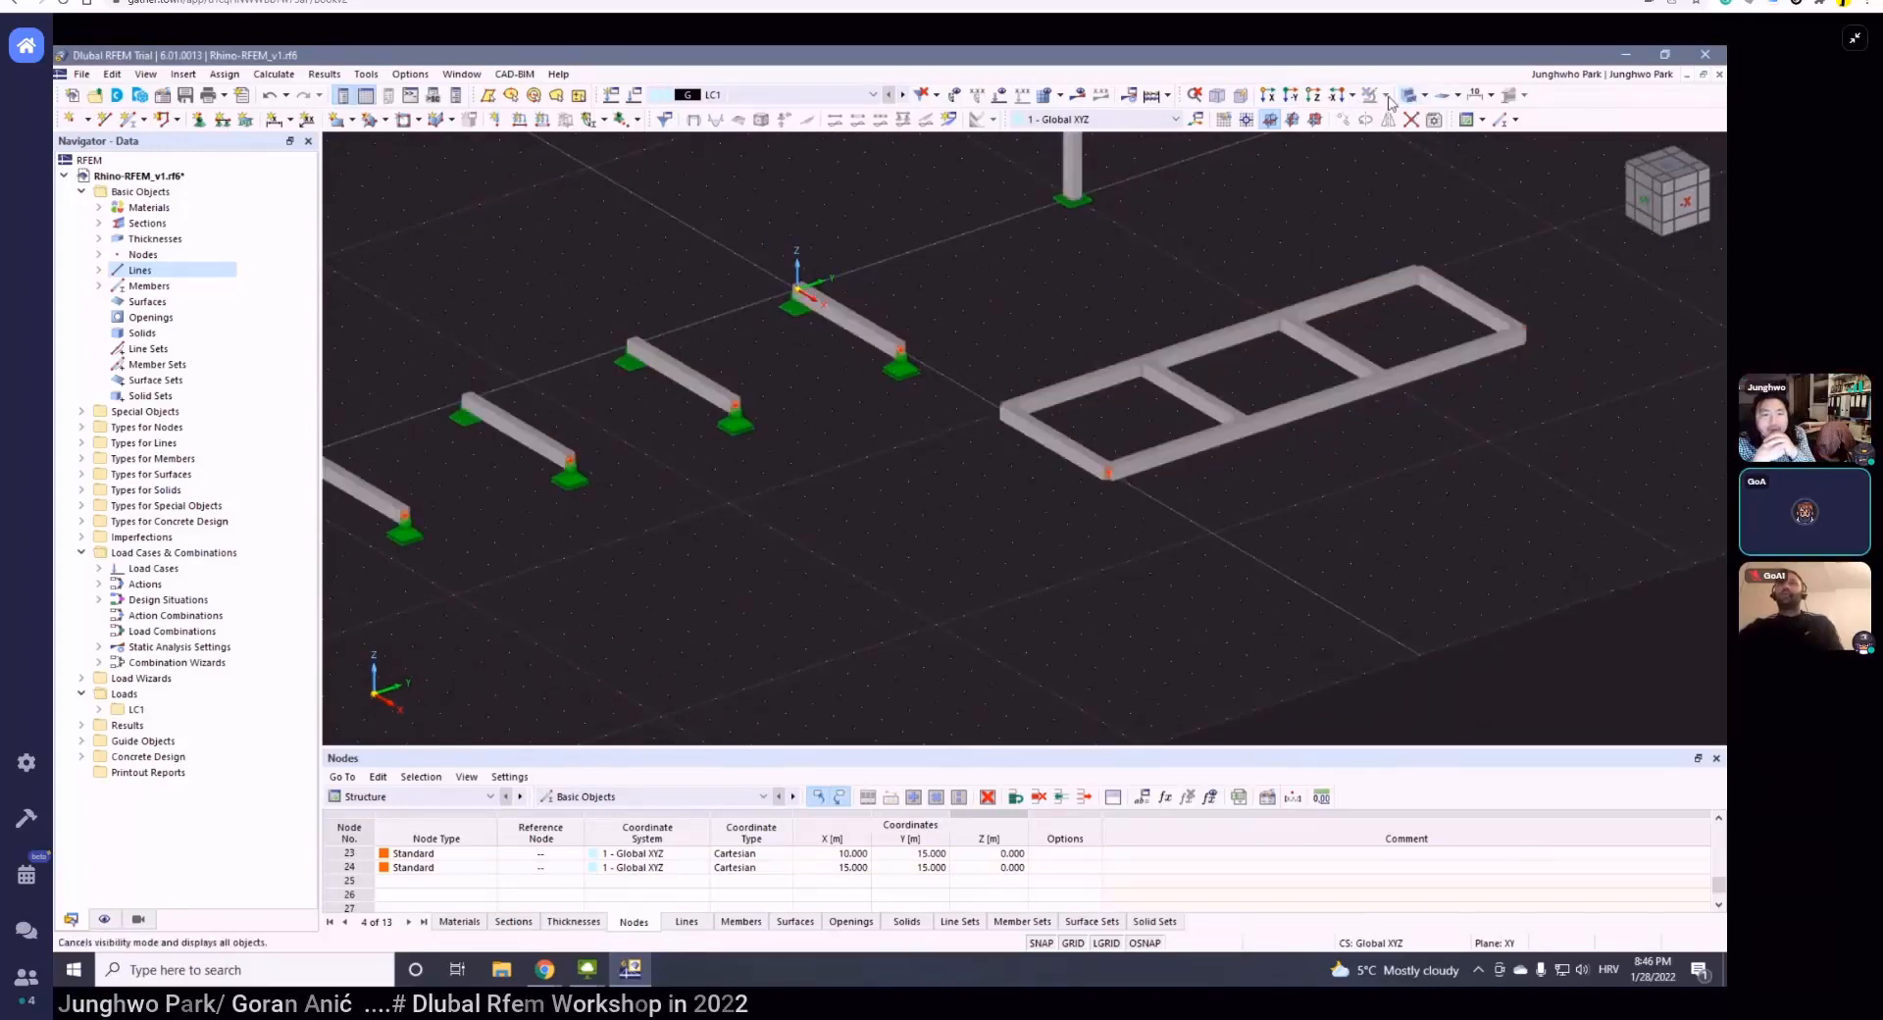
middle_click_drag(1310, 286, 1265, 378, "ctrl")
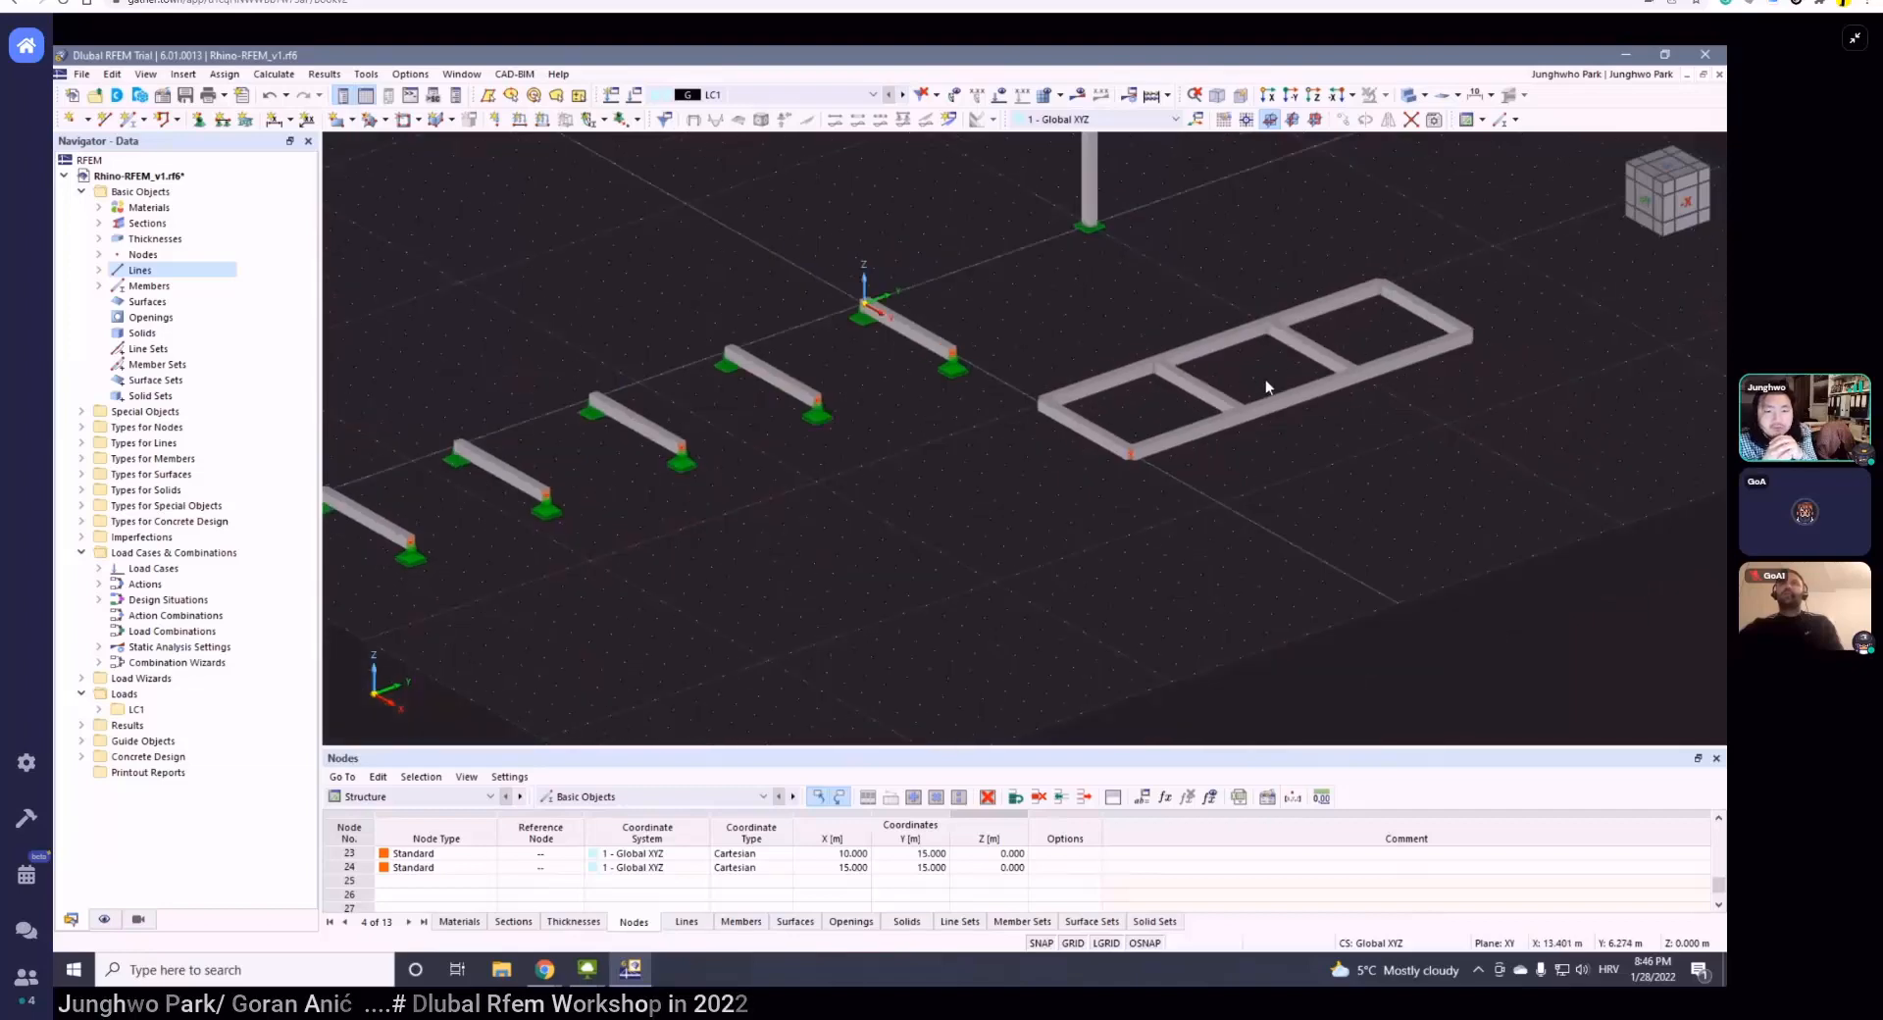
left_click(1424, 95)
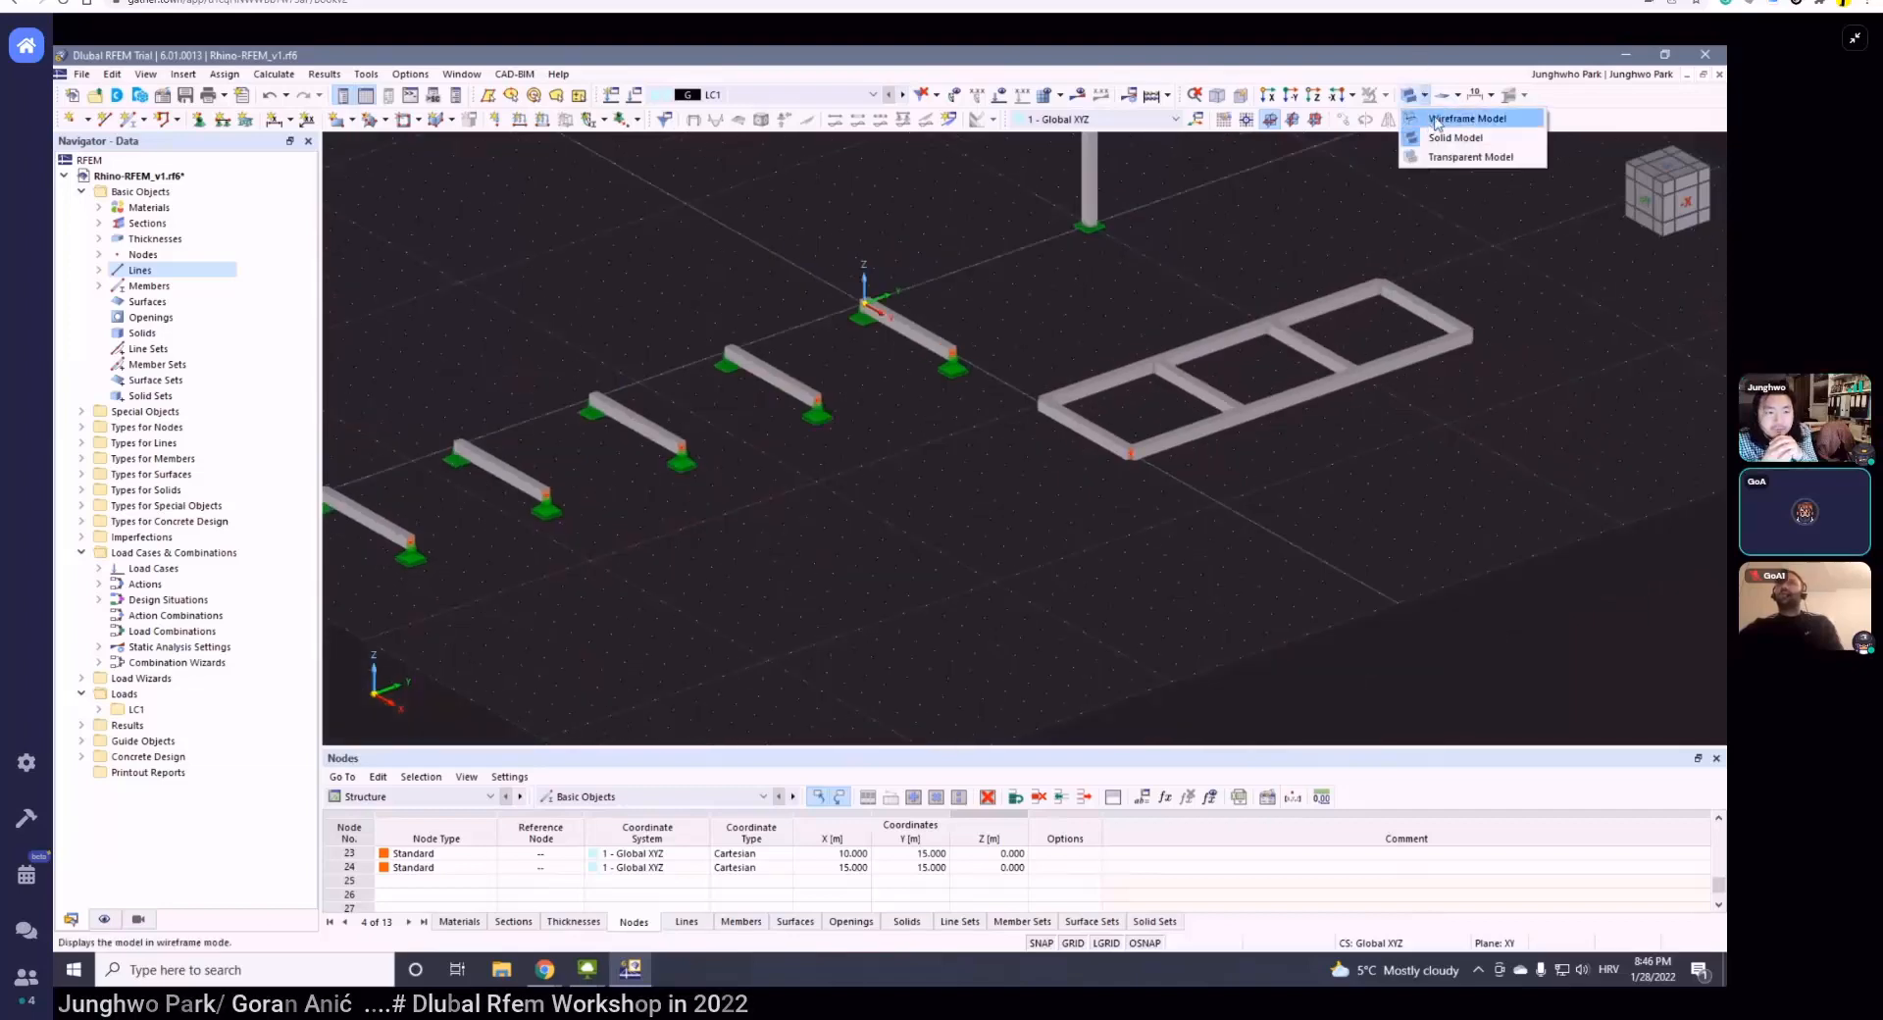
left_click(1437, 120)
left_click(1423, 95)
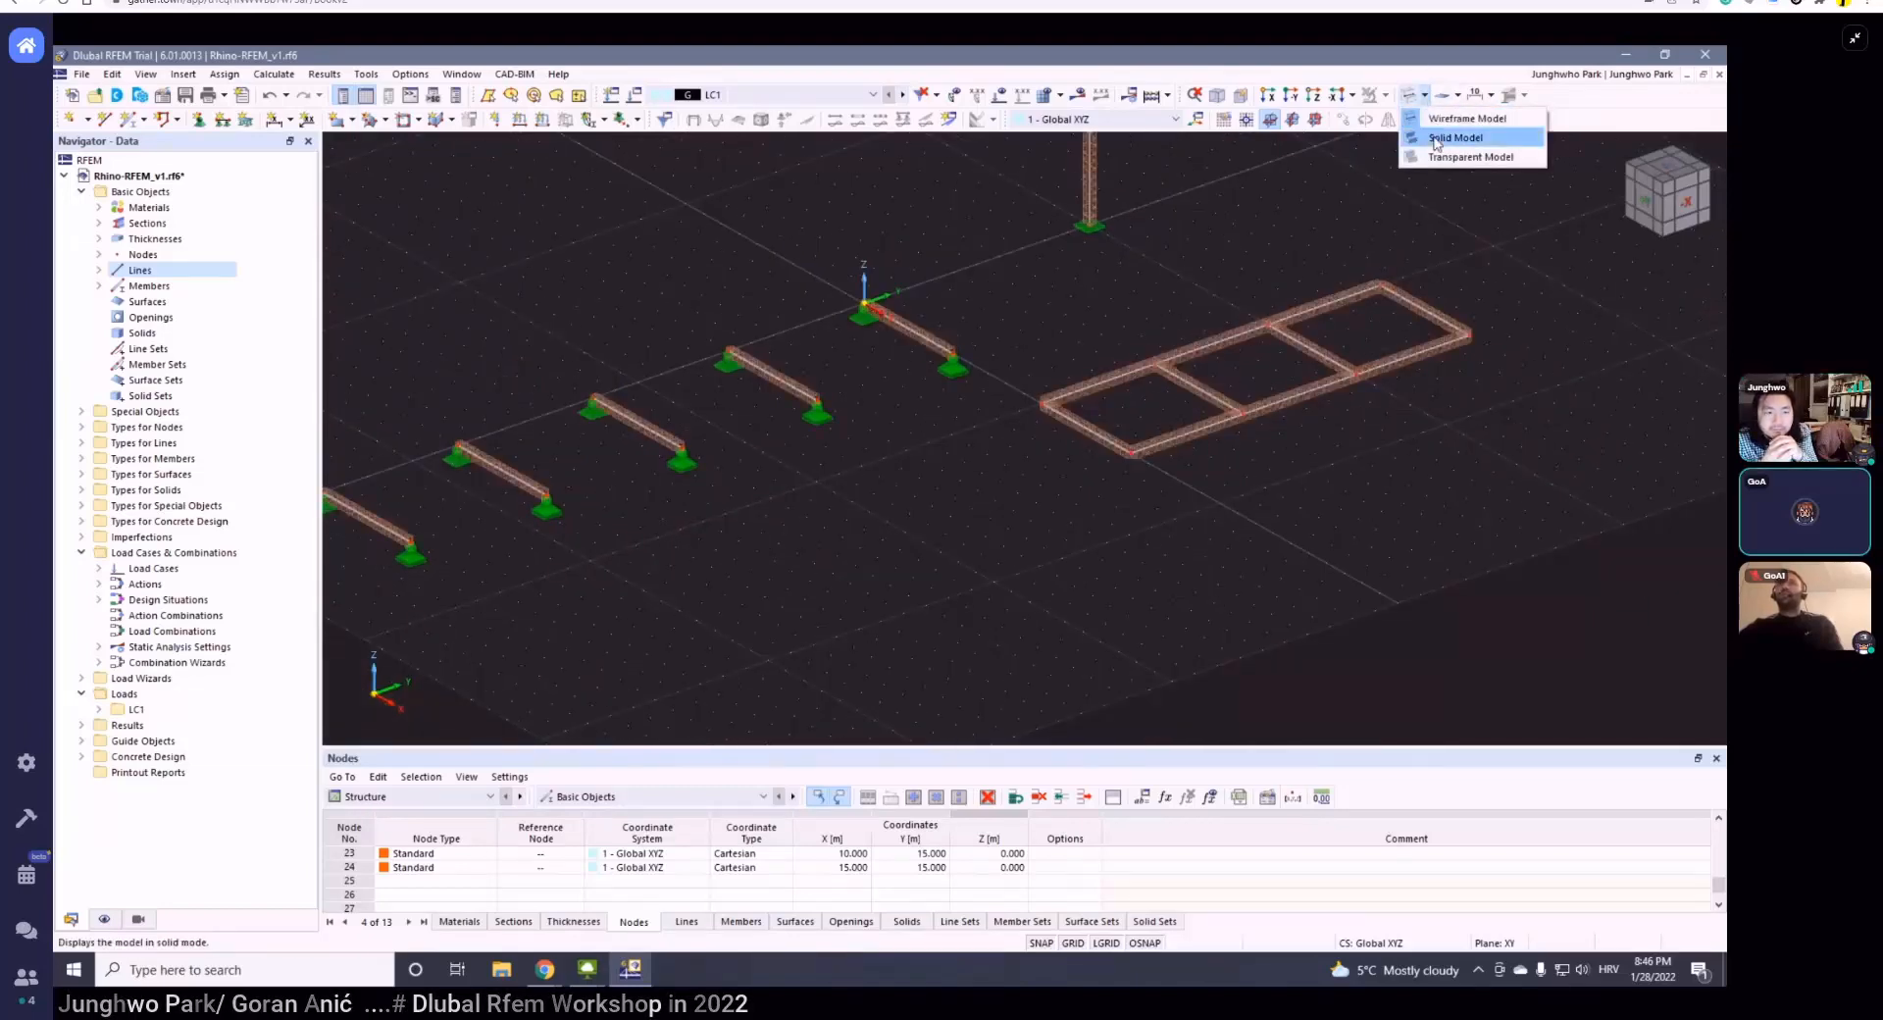
left_click(1451, 138)
left_click(1424, 95)
left_click(1470, 157)
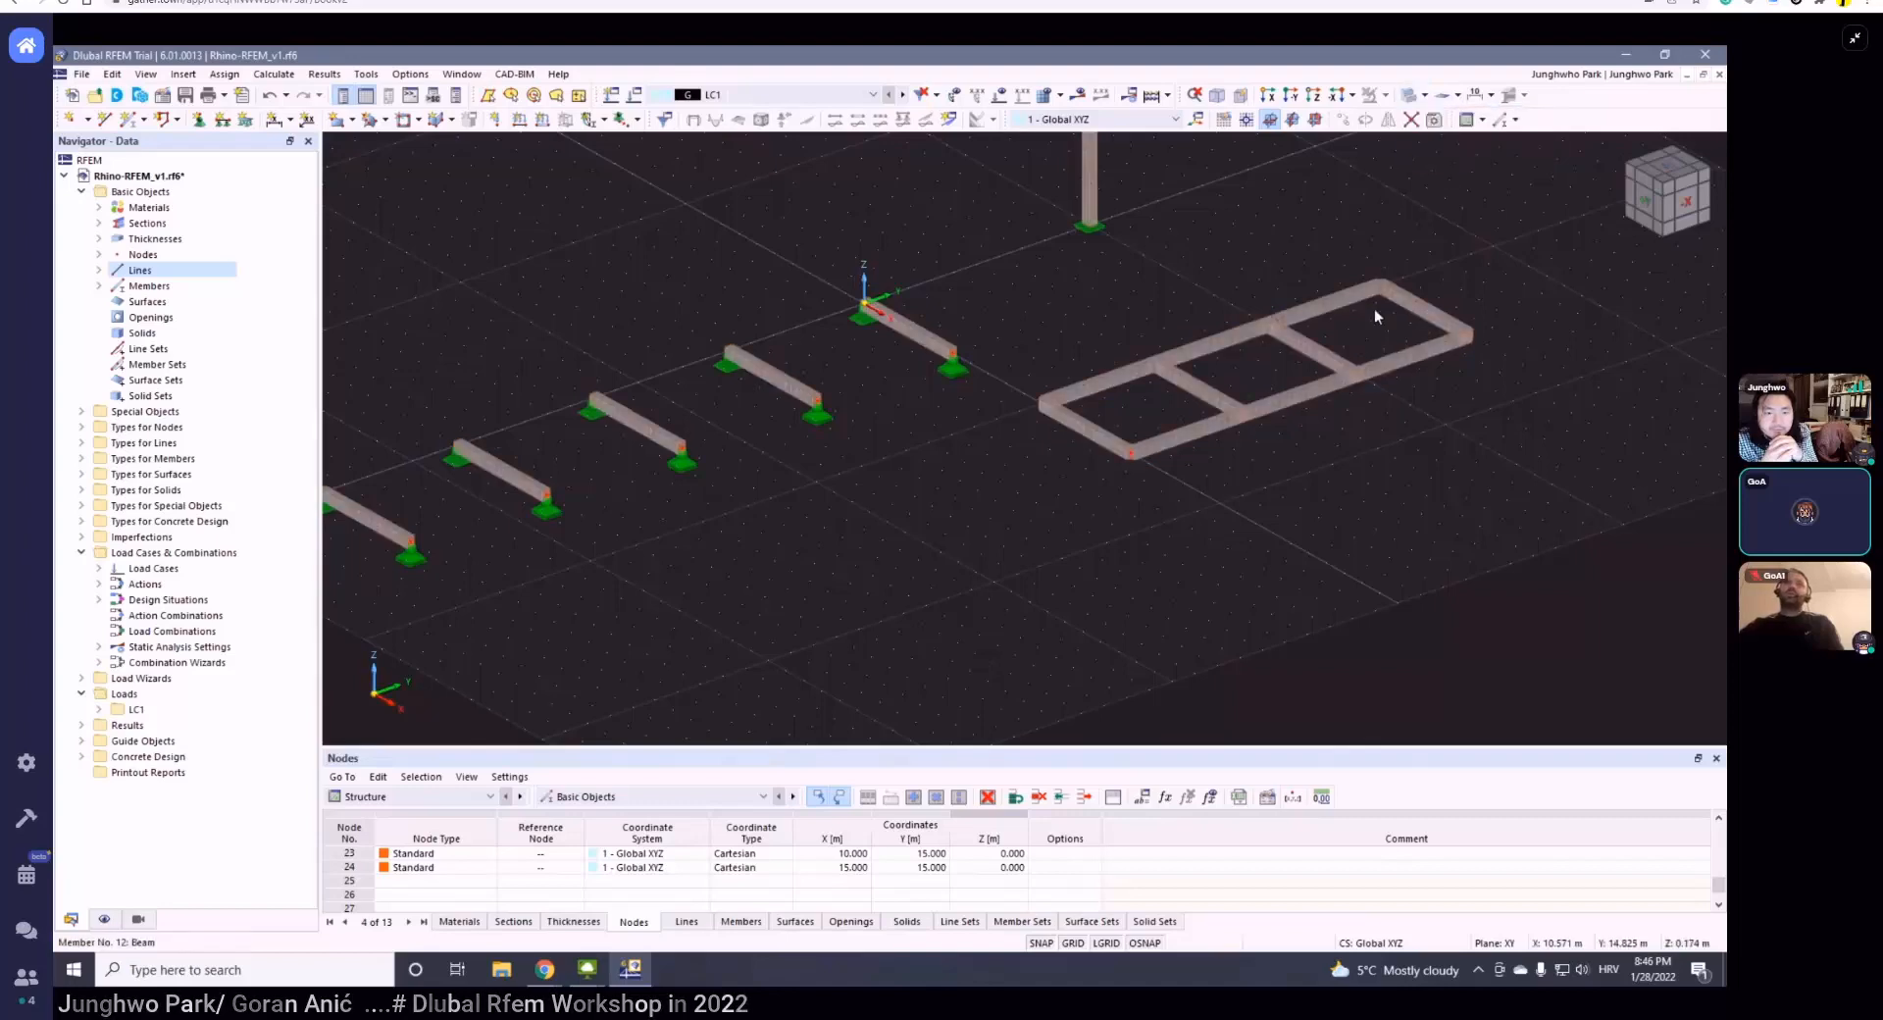
- Inspect the linked frame up close, preview the wireframe display and set the model display to solid
scroll(1313, 353, "up", 3)
scroll(1140, 403, "up", 2)
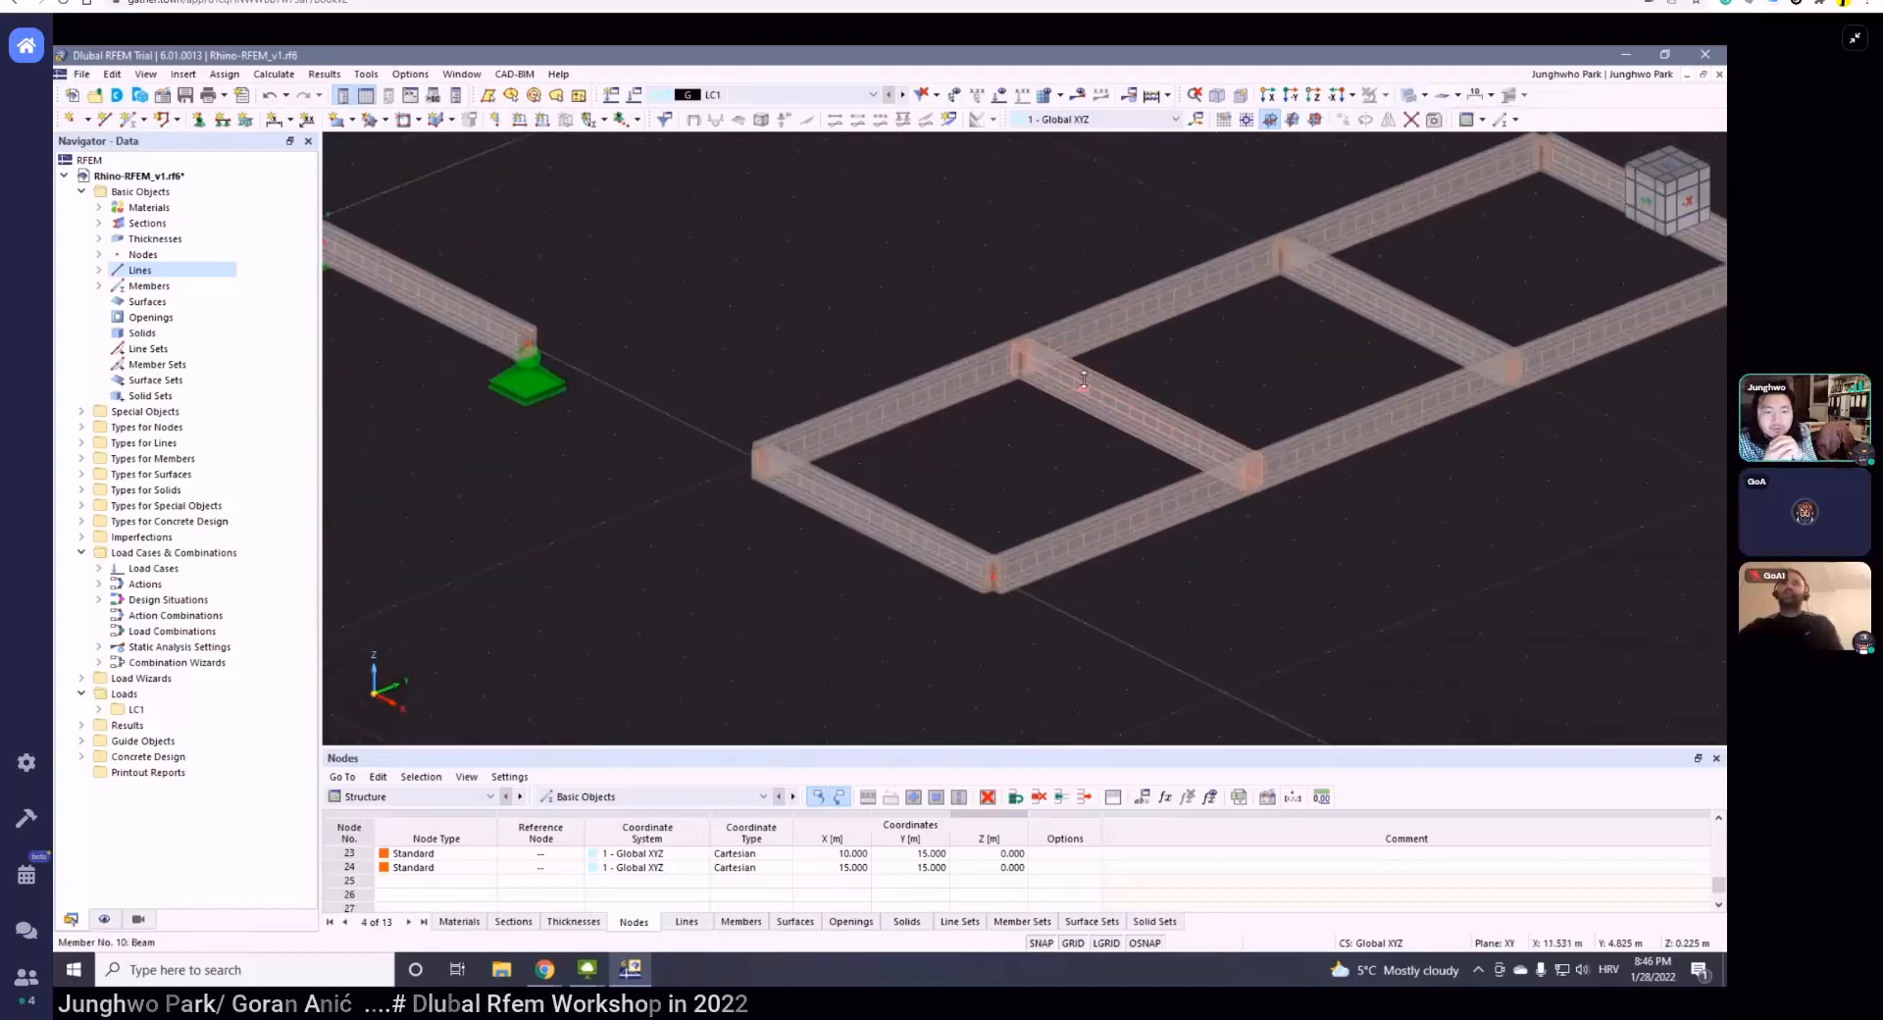
scroll(1149, 398, "down", 2)
middle_click_drag(1167, 392, 1202, 368, "ctrl")
middle_click_drag(1277, 285, 1203, 359)
scroll(1199, 361, "down", 1)
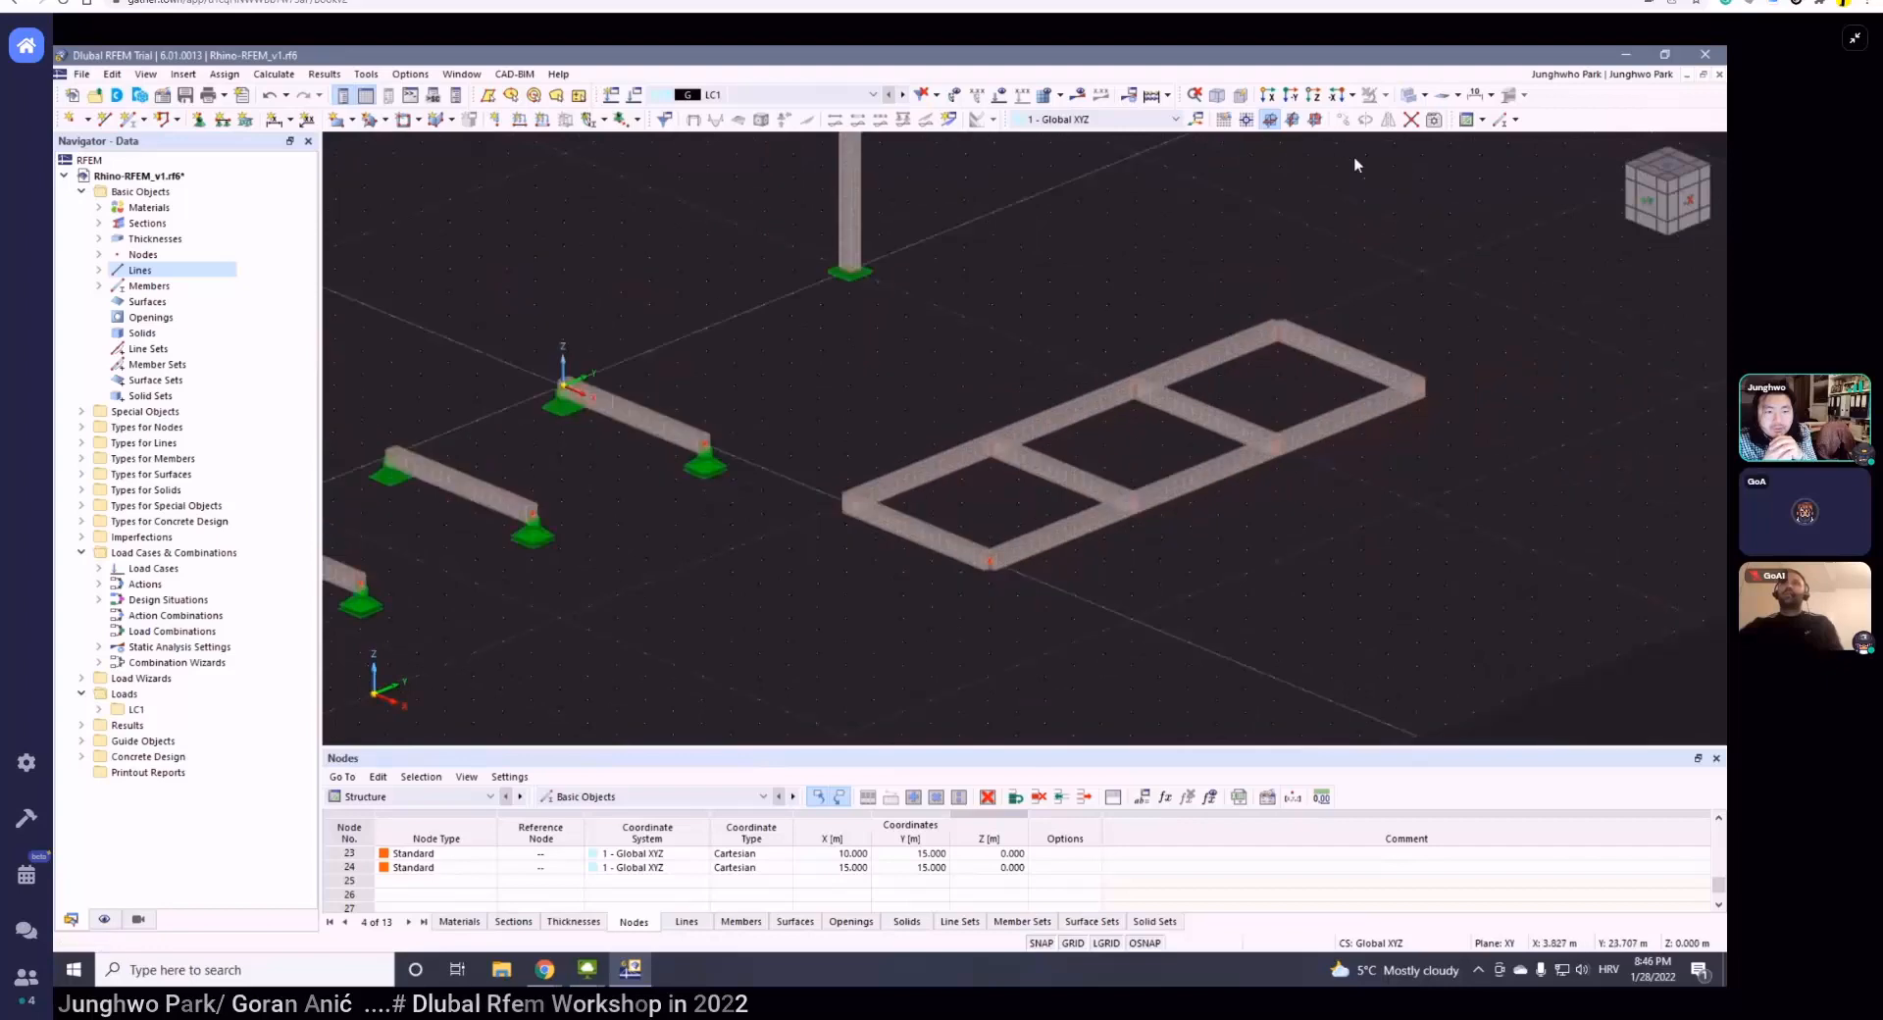
scroll(1353, 155, "down", 1)
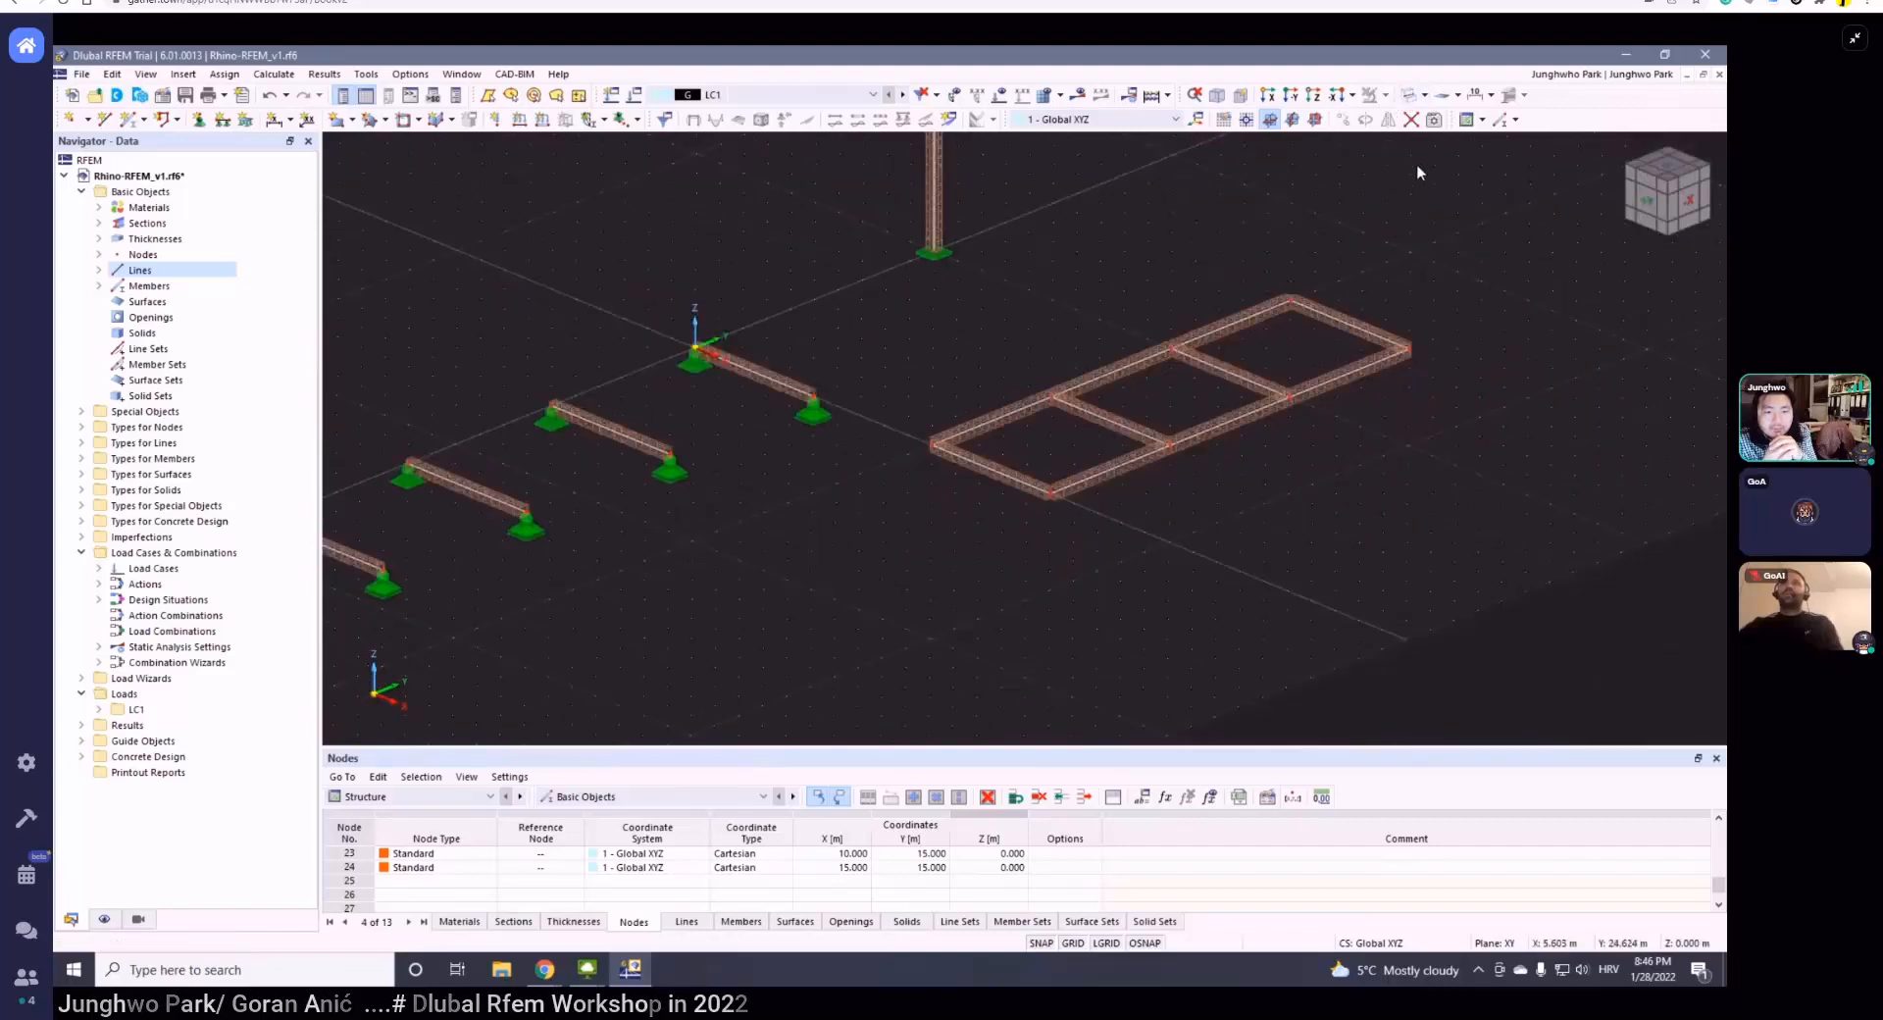
left_click(1409, 94)
middle_click_drag(1360, 290, 1343, 304, "ctrl")
scroll(1343, 304, "down", 3)
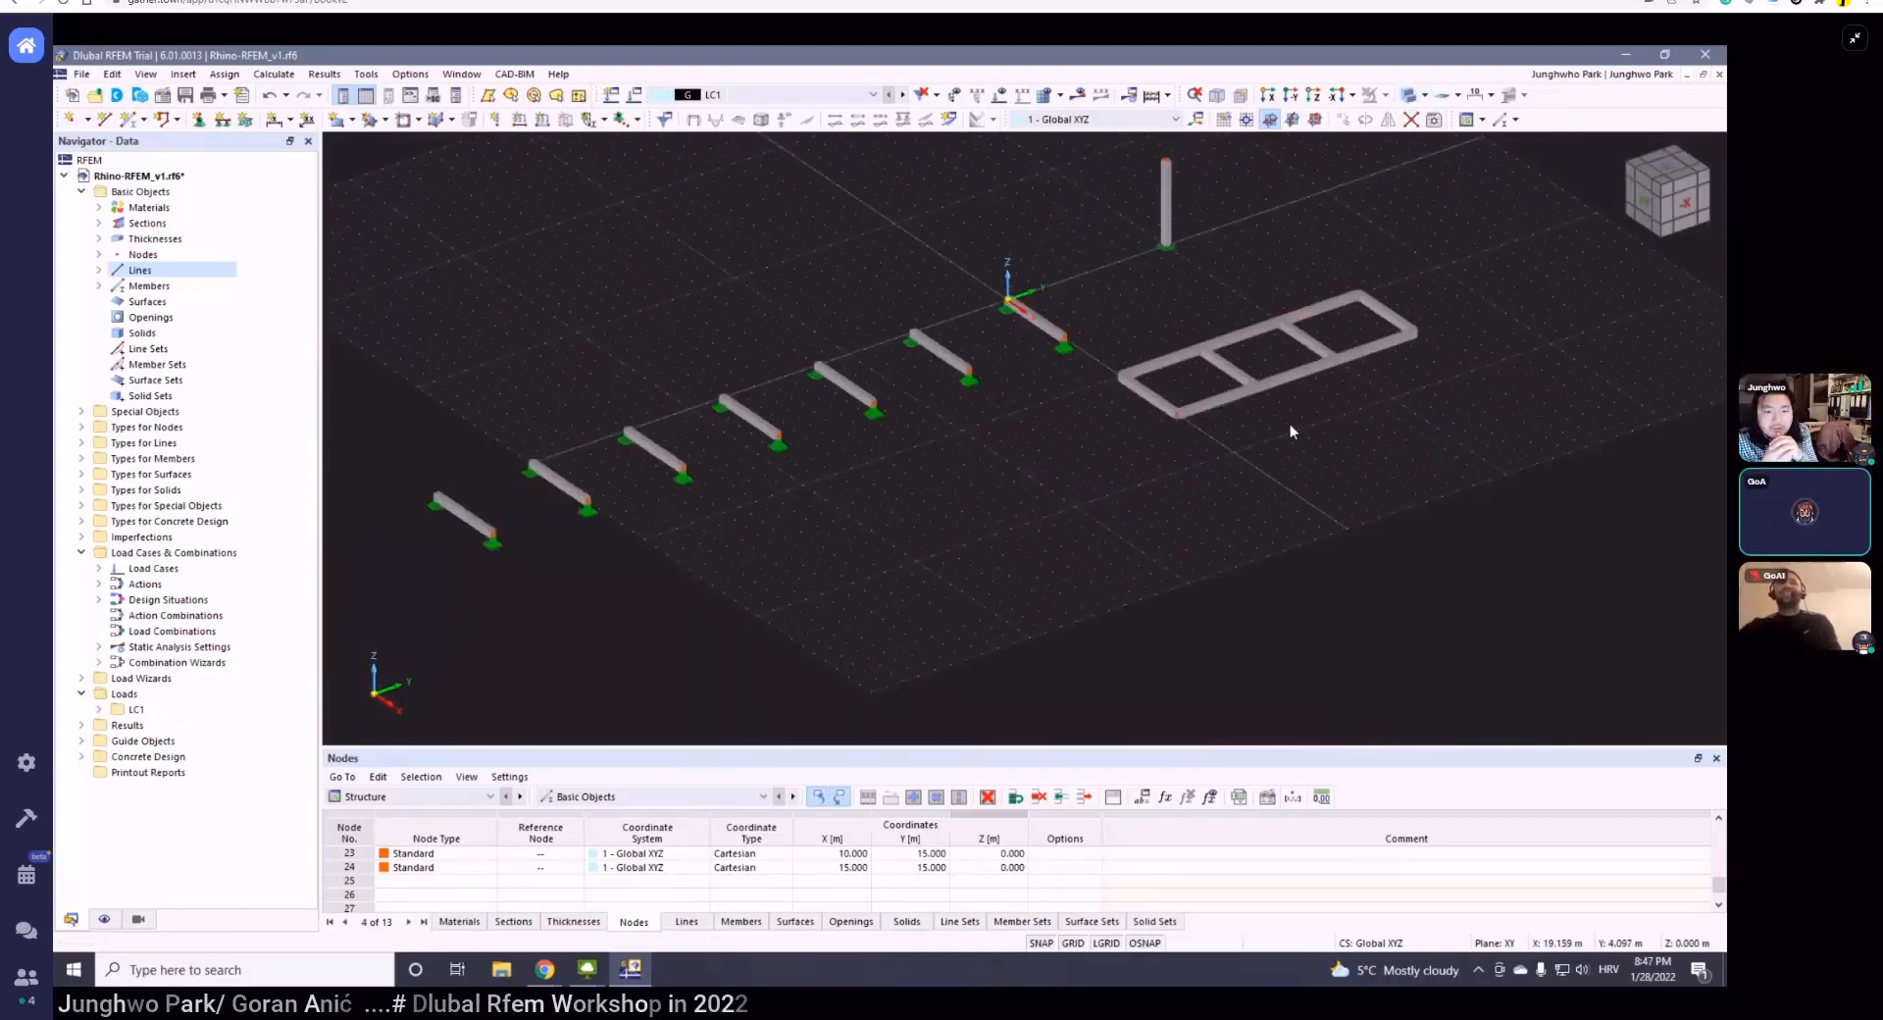
- Examine the connected frame and the row of supported beams up close and from farther away
scroll(1285, 397, "up", 3)
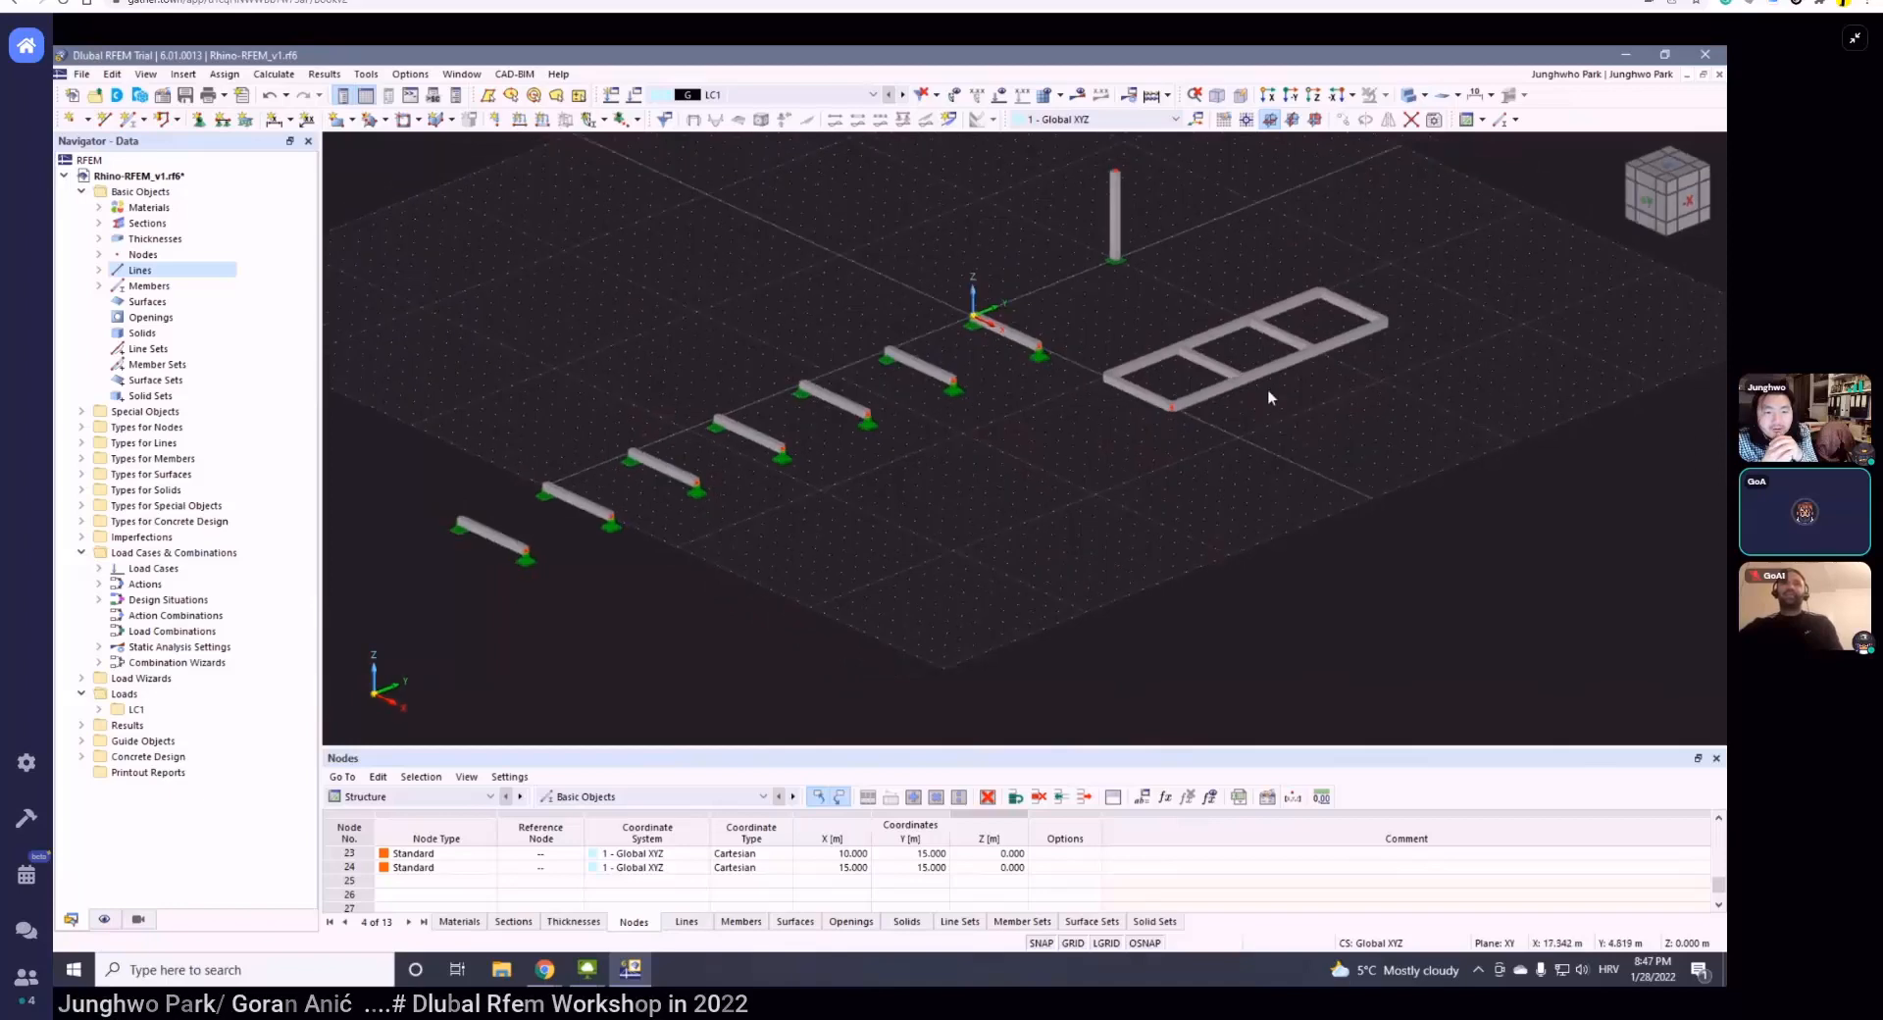
middle_click_drag(1252, 383, 1149, 471)
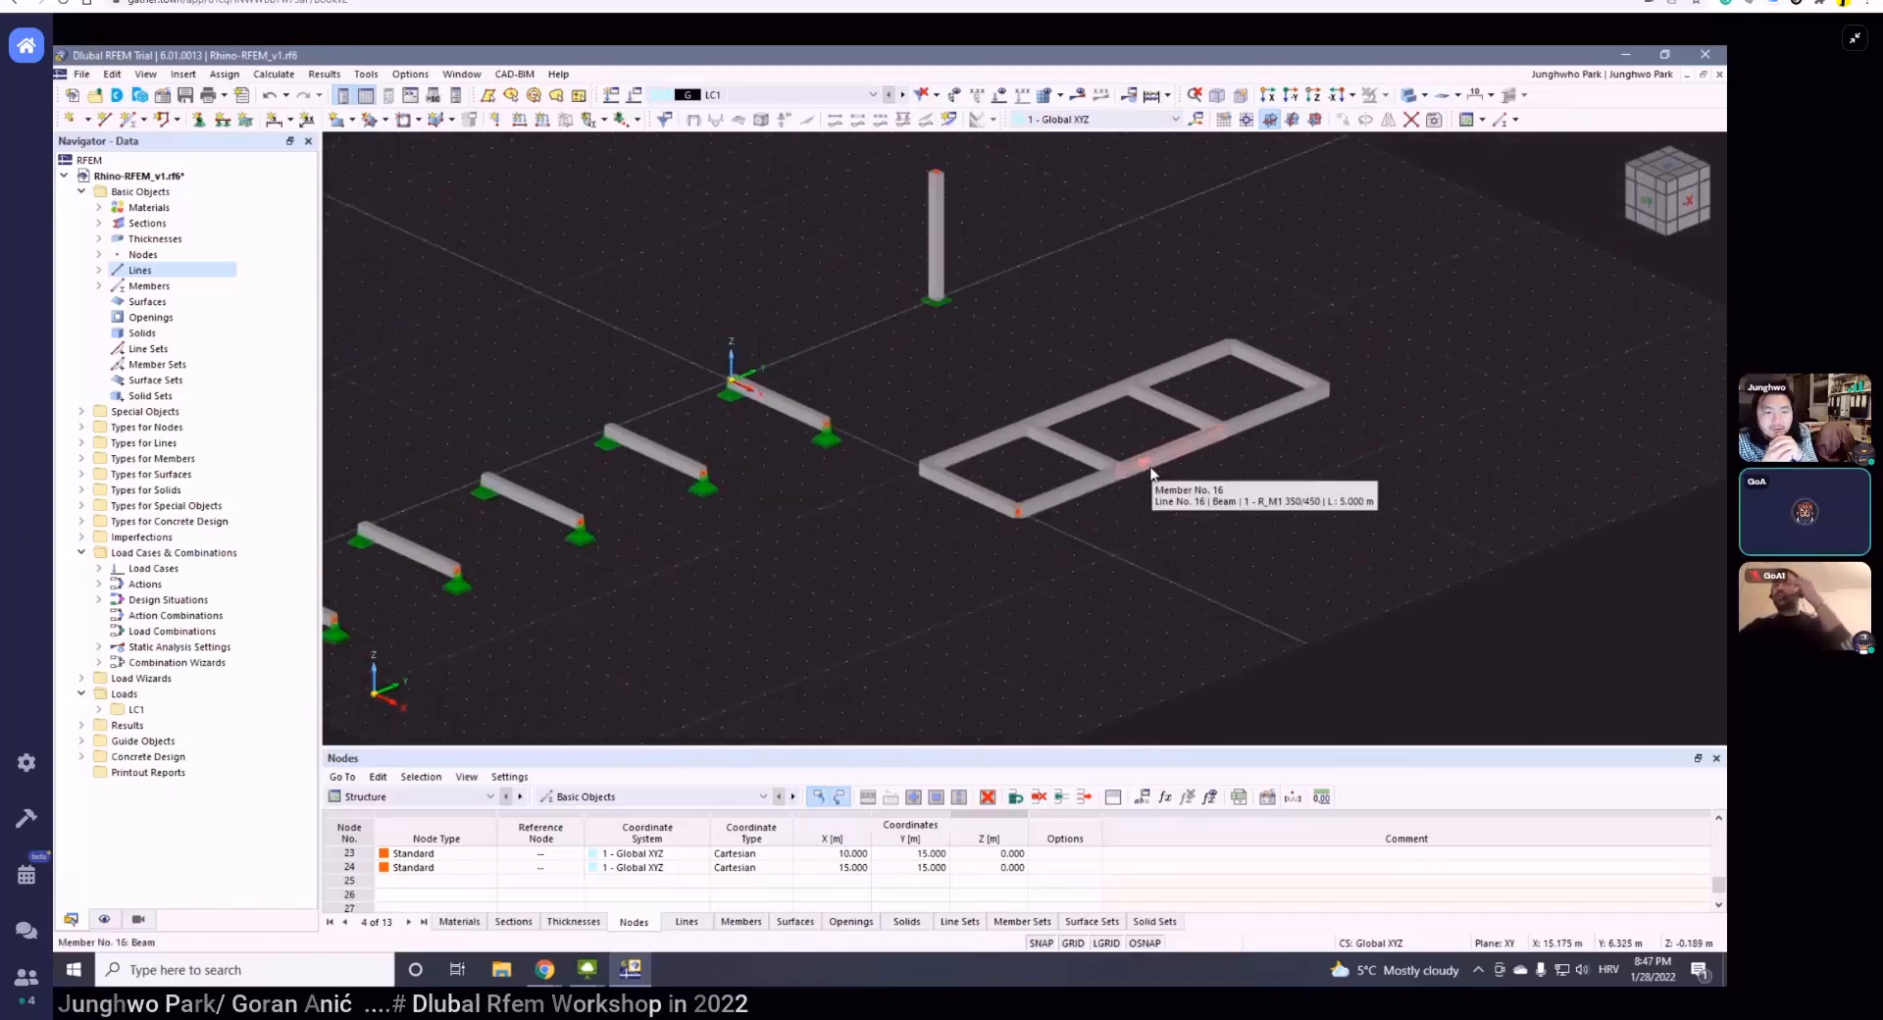
scroll(1138, 472, "down", 3)
mouse_move(1140, 471)
middle_mouse_down("ctrl")
mouse_move(1065, 502)
mouse_move(1131, 478)
mouse_move(1125, 495)
middle_mouse_up("ctrl")
scroll(1066, 495, "up", 3)
scroll(1065, 496, "down", 1)
scroll(1127, 490, "down", 2)
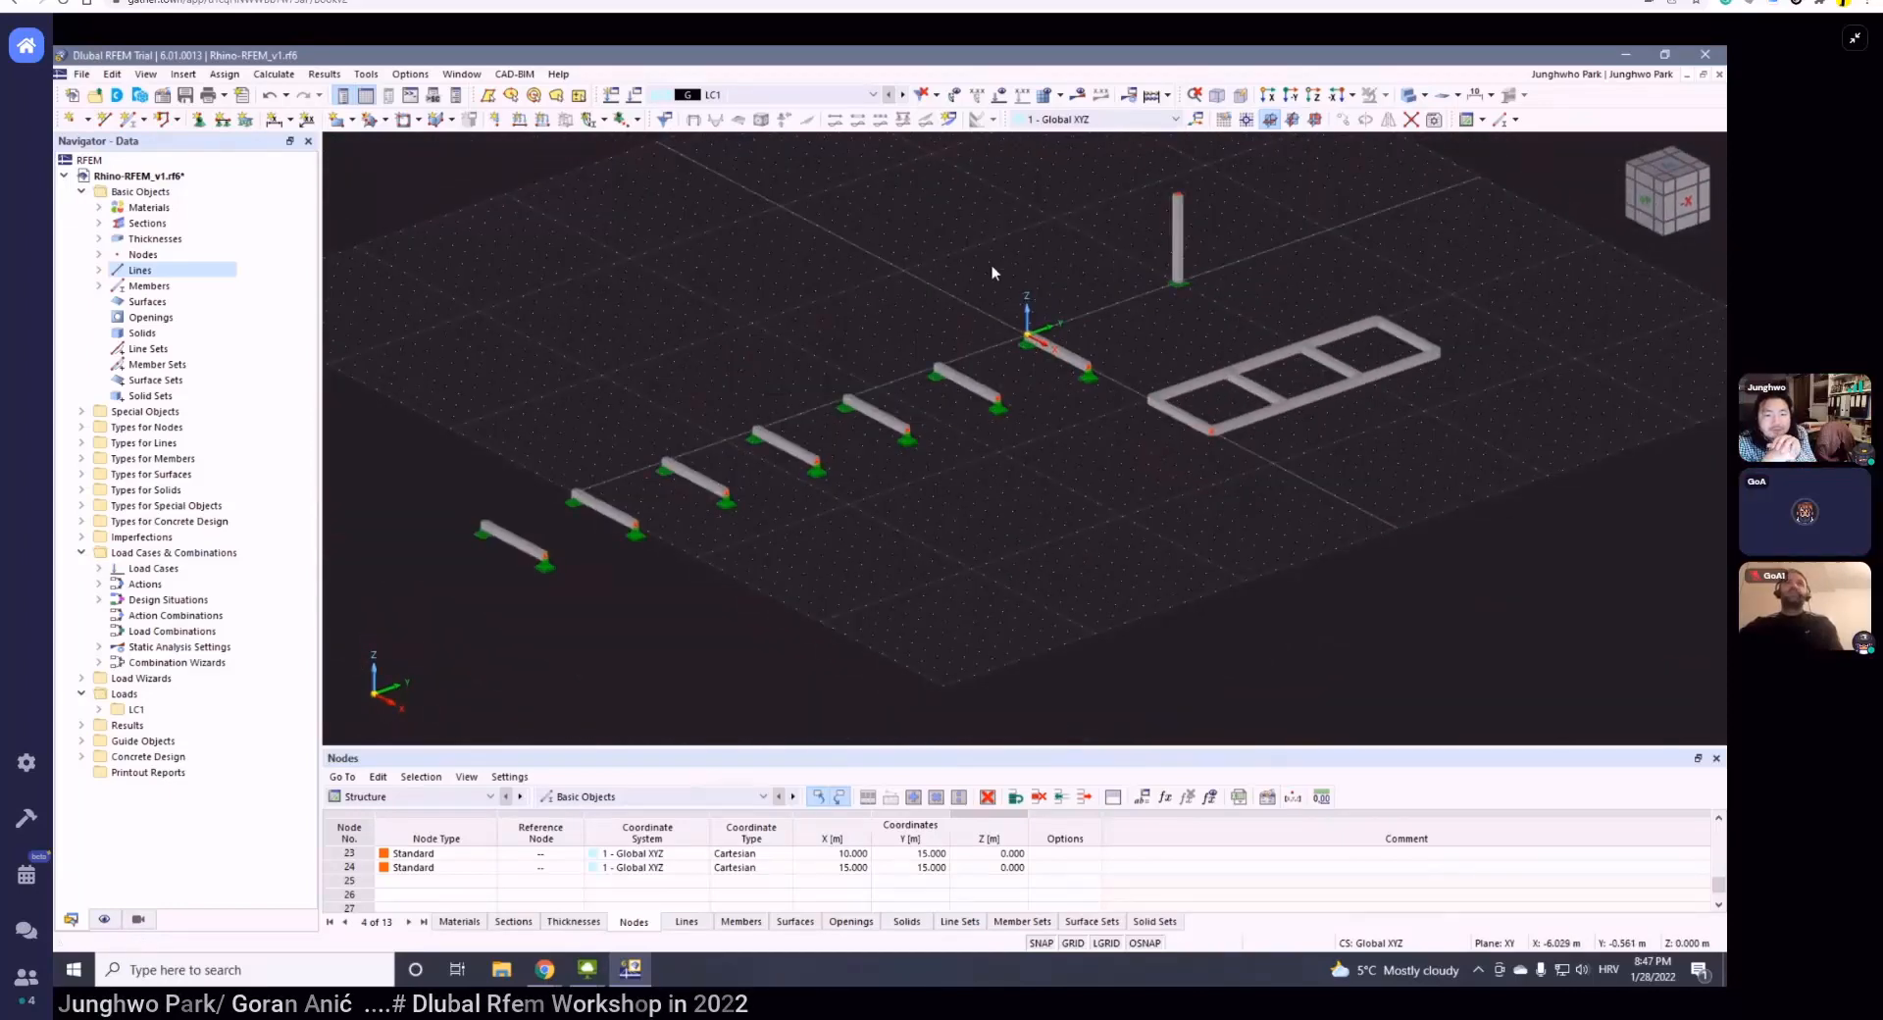
scroll(770, 367, "down", 1)
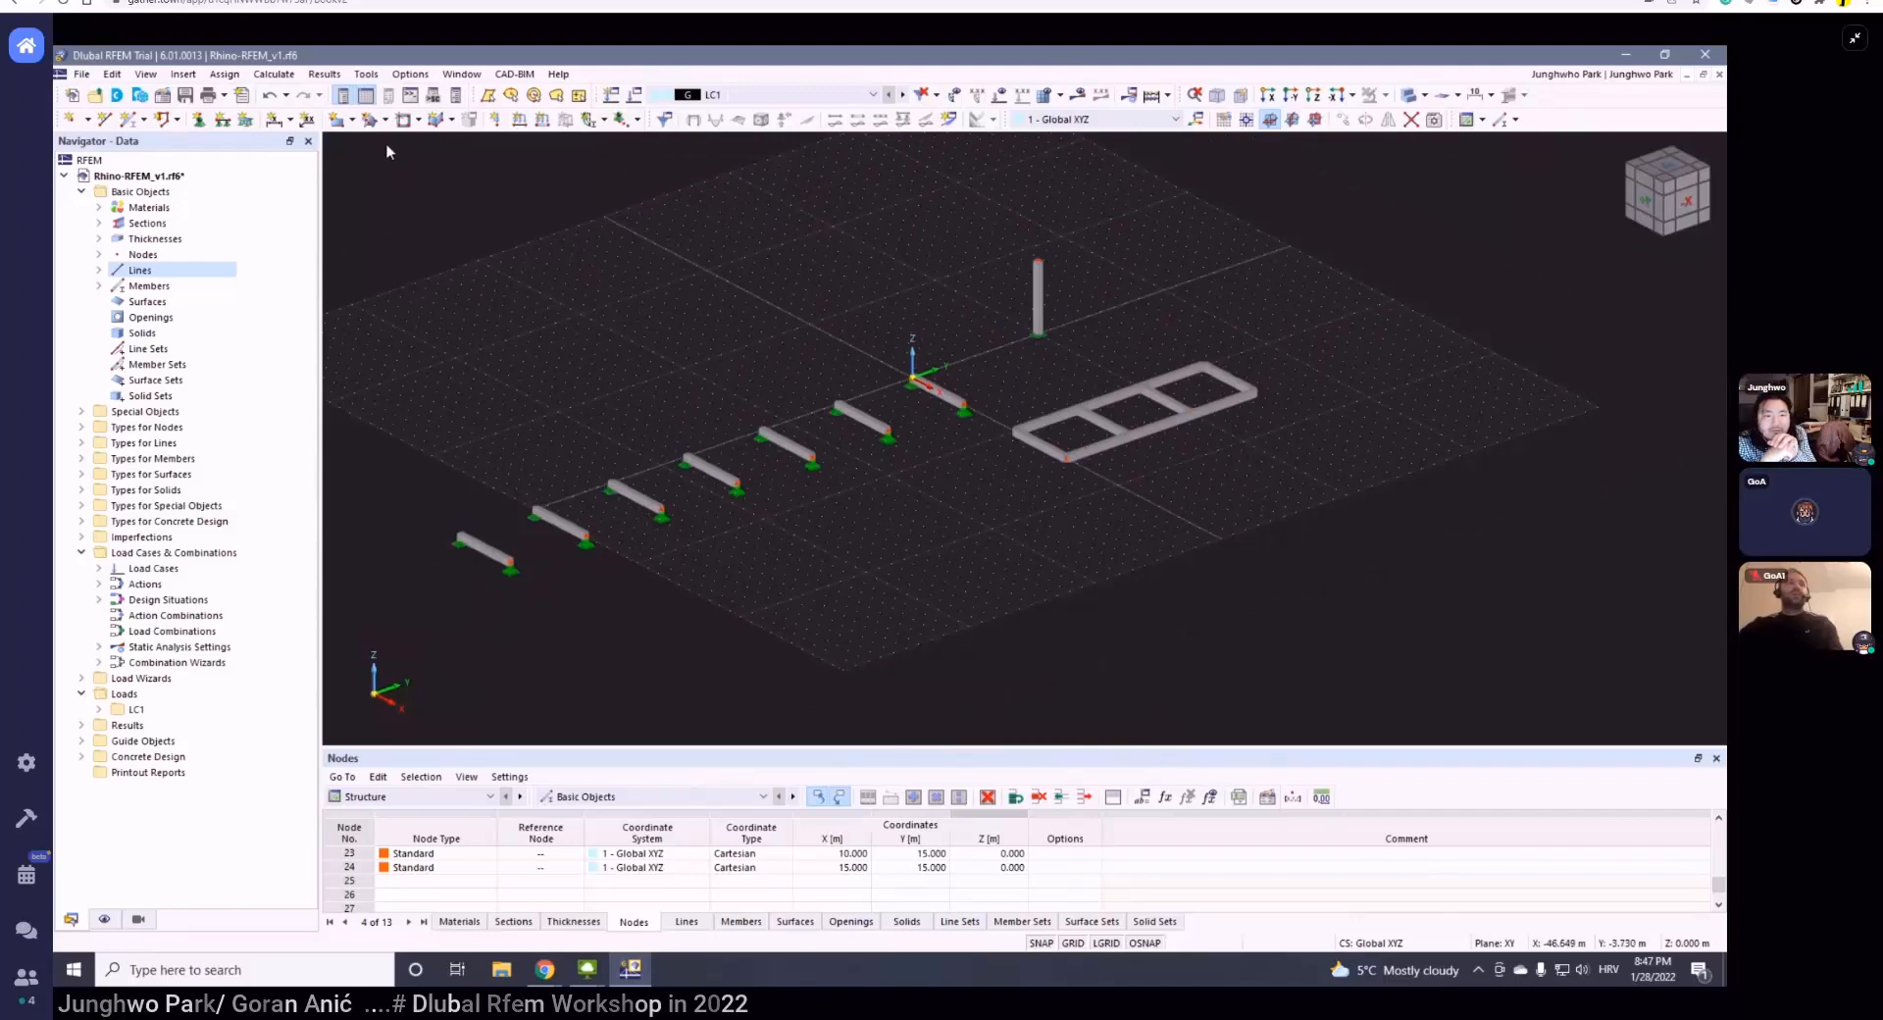
scroll(1091, 502, "down", 1)
scroll(1082, 492, "down", 1)
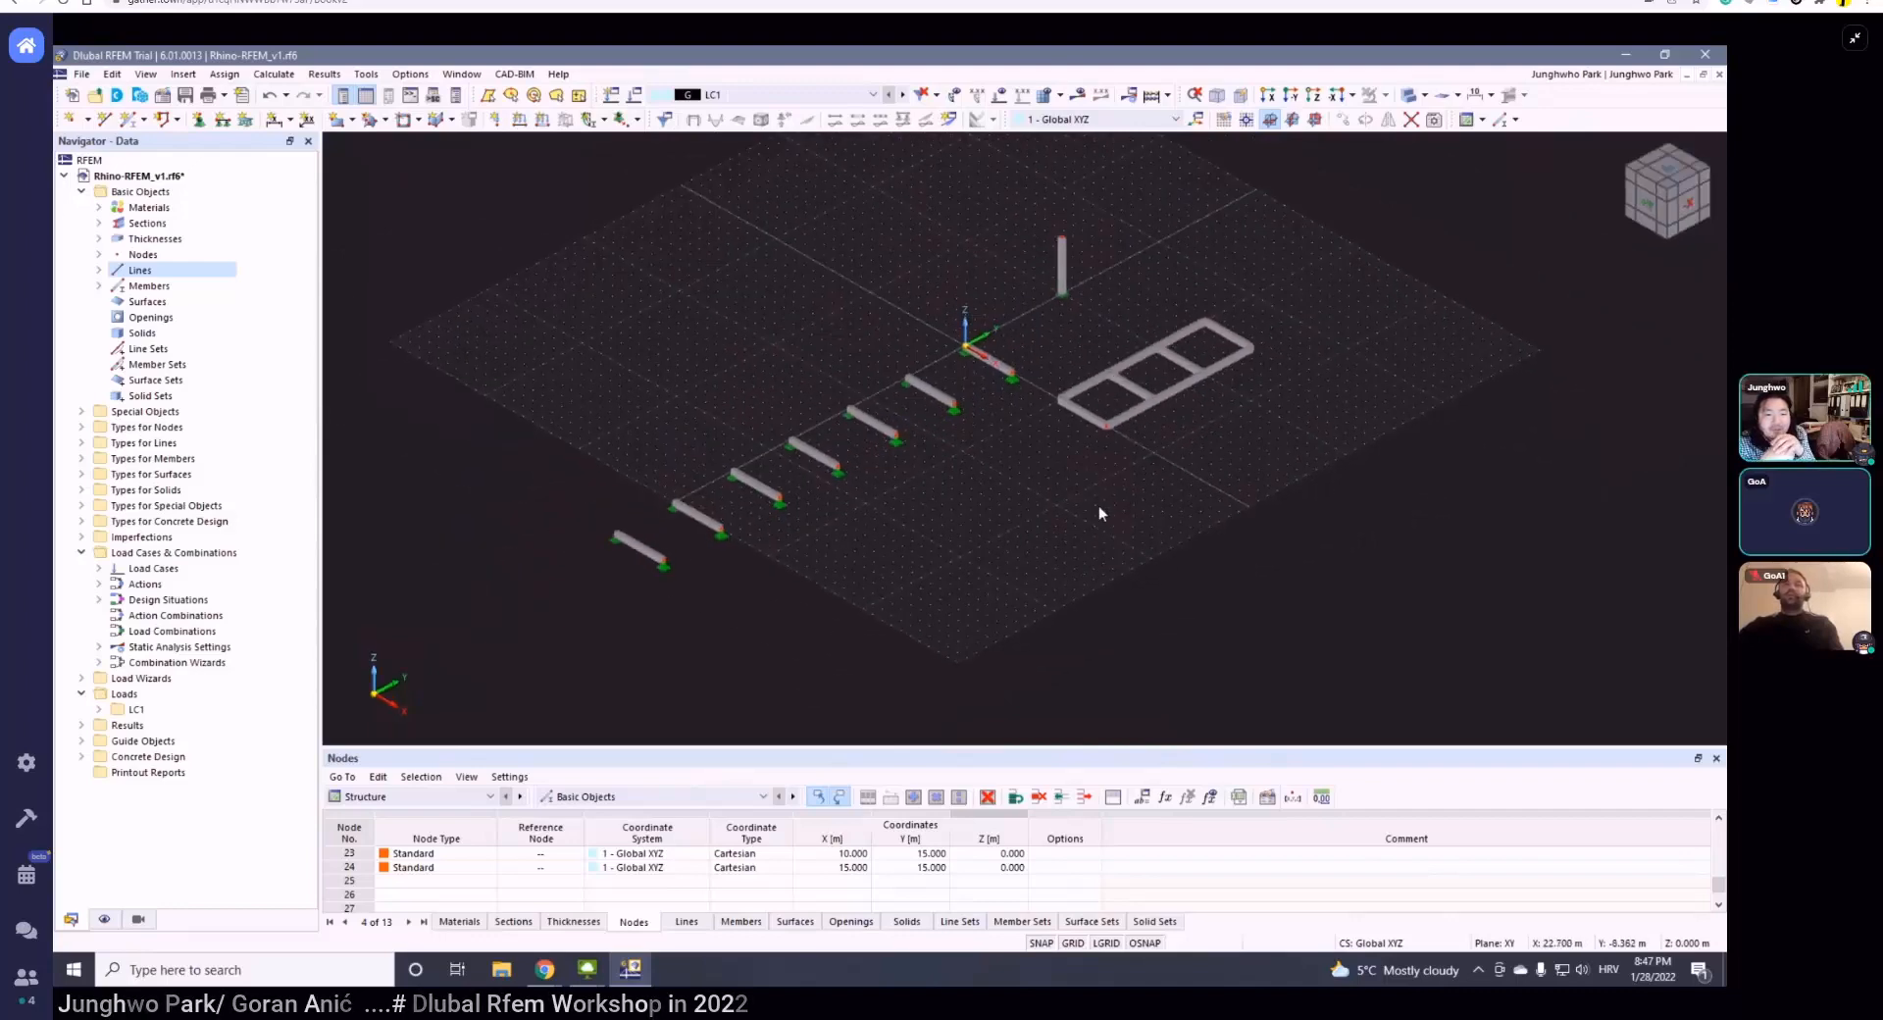
middle_click_drag(1116, 461, 1111, 446, "ctrl")
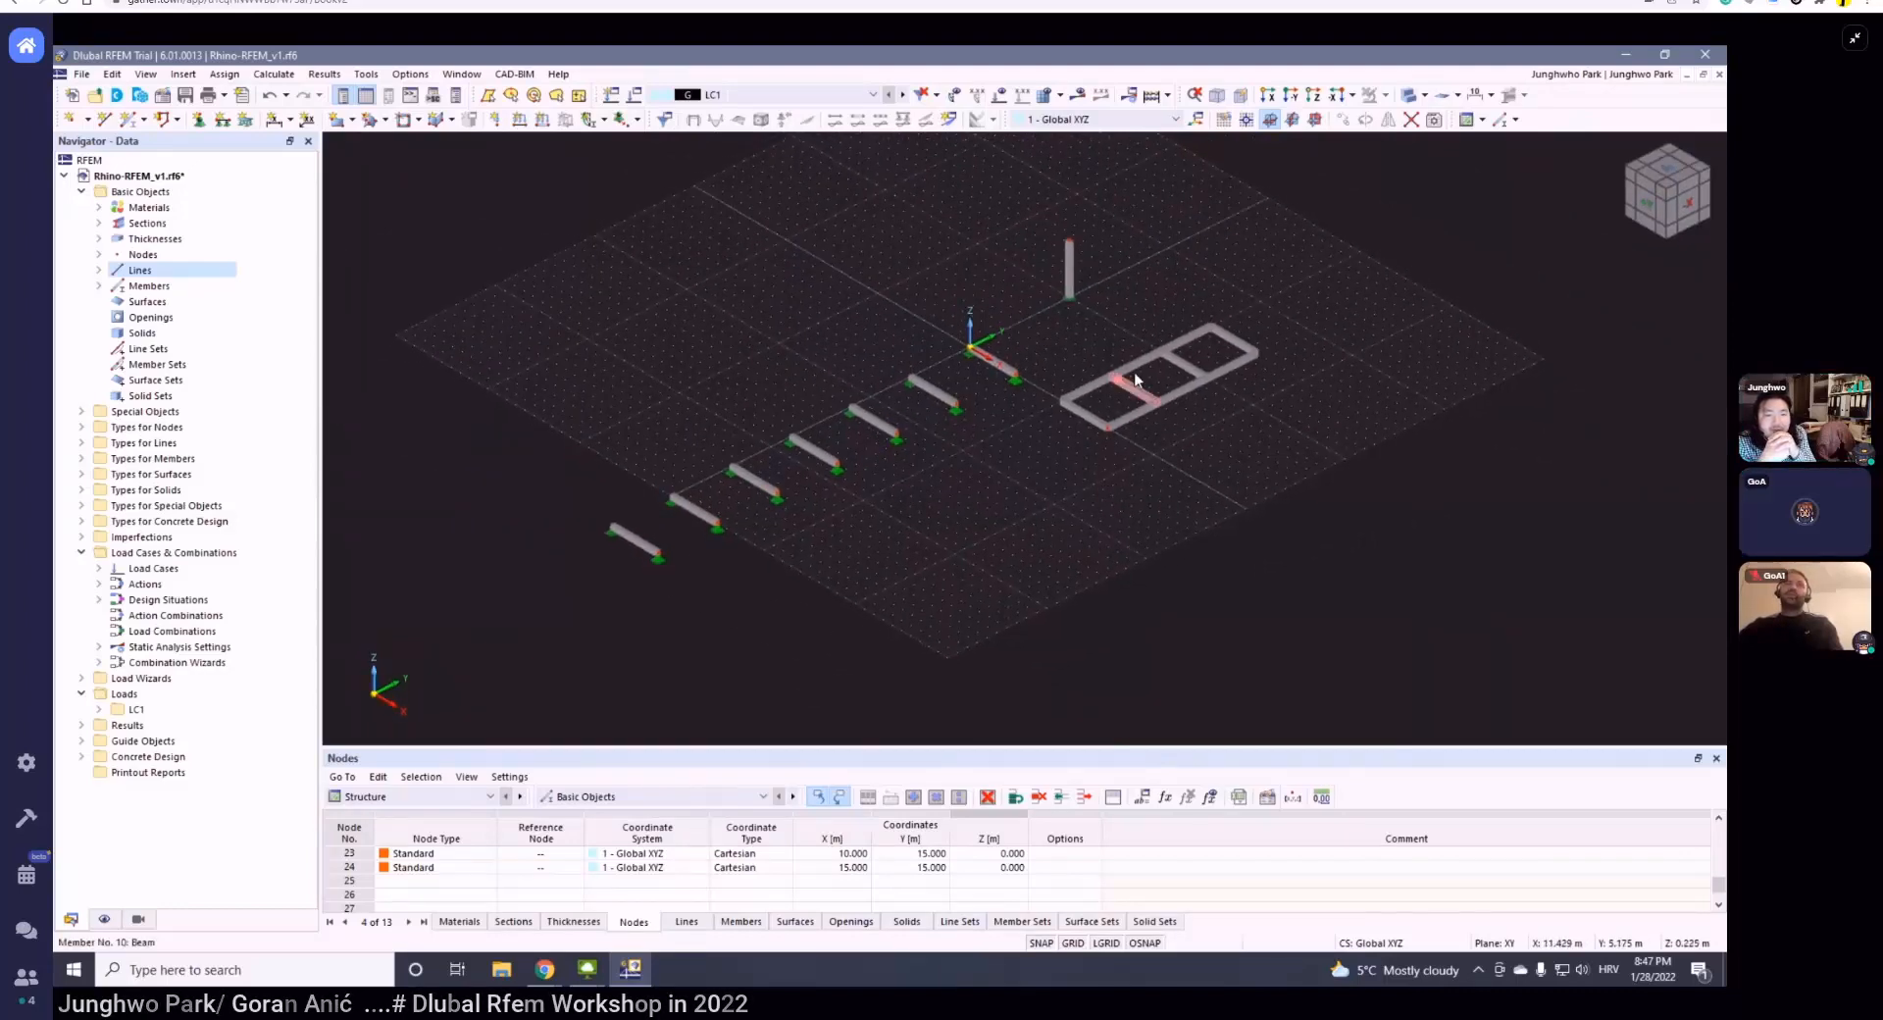
- In the display settings, expand the member colour and model rendering options and set the rendering to Wireframe Model
left_click(104, 918)
scroll(161, 666, "down", 10)
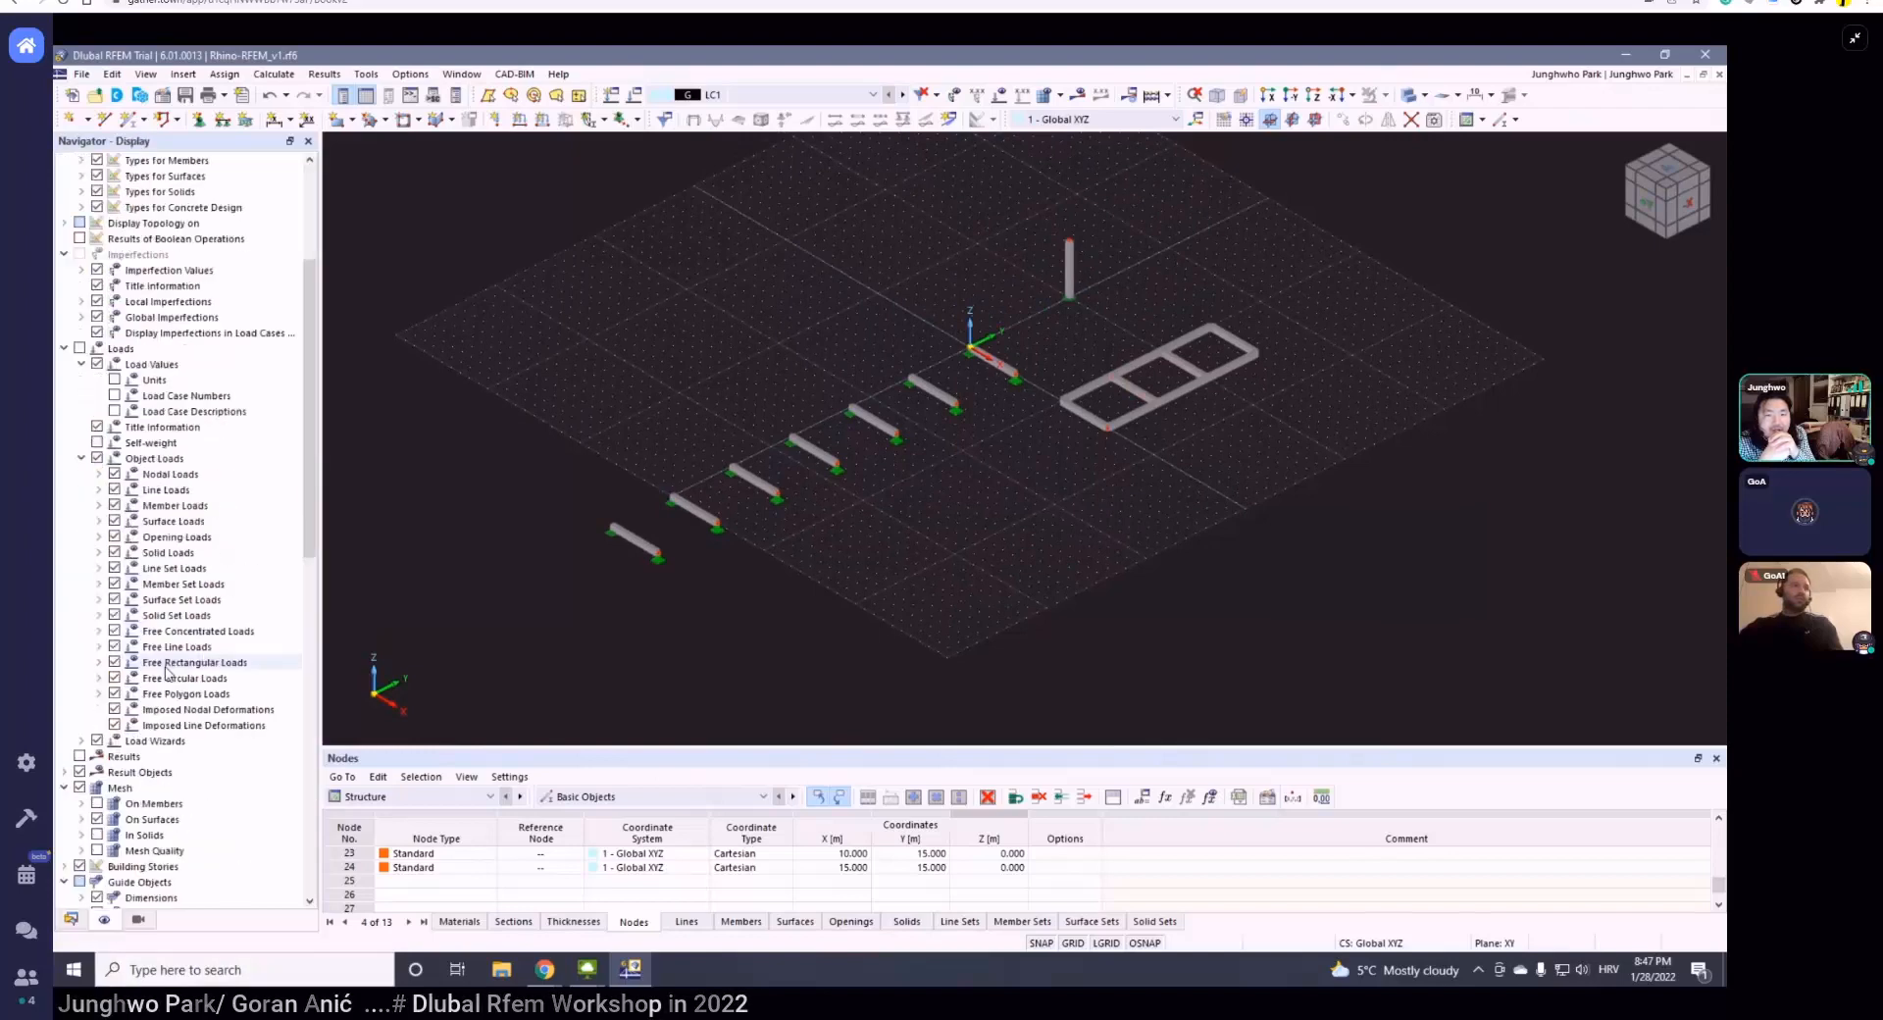
scroll(159, 665, "down", 9)
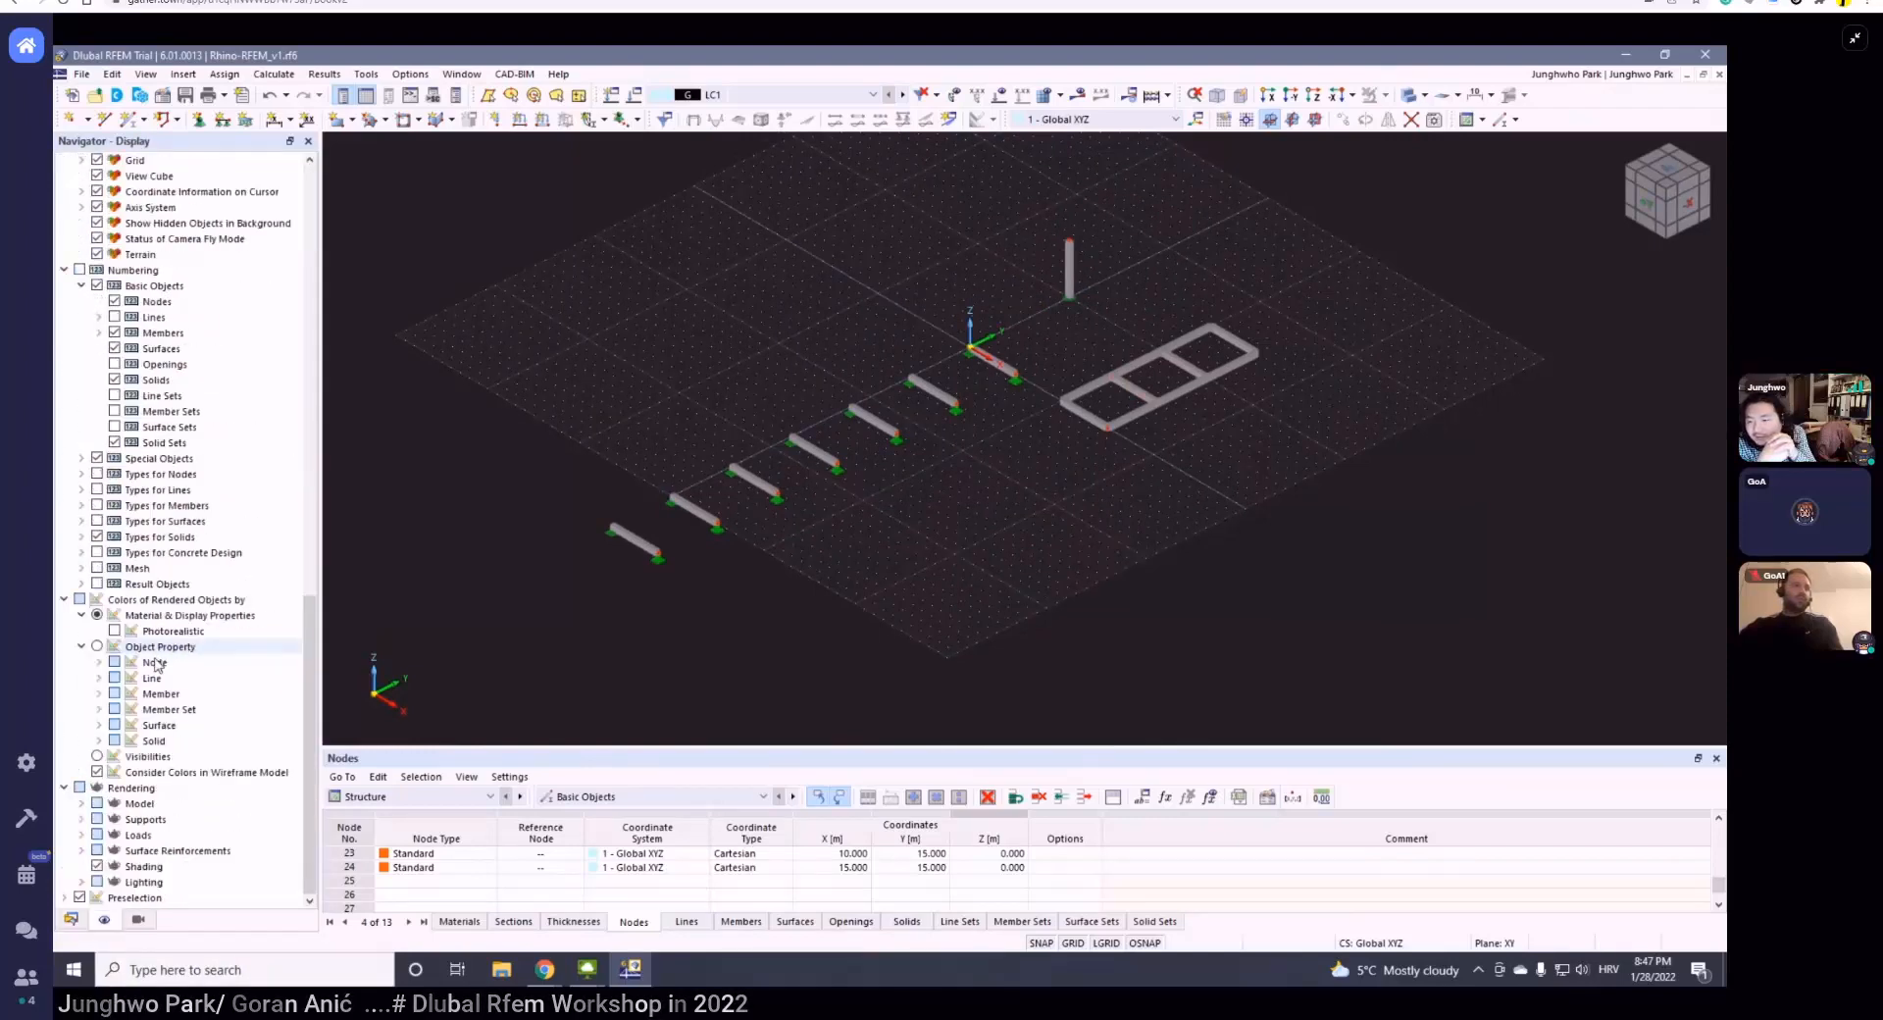
left_click(99, 693)
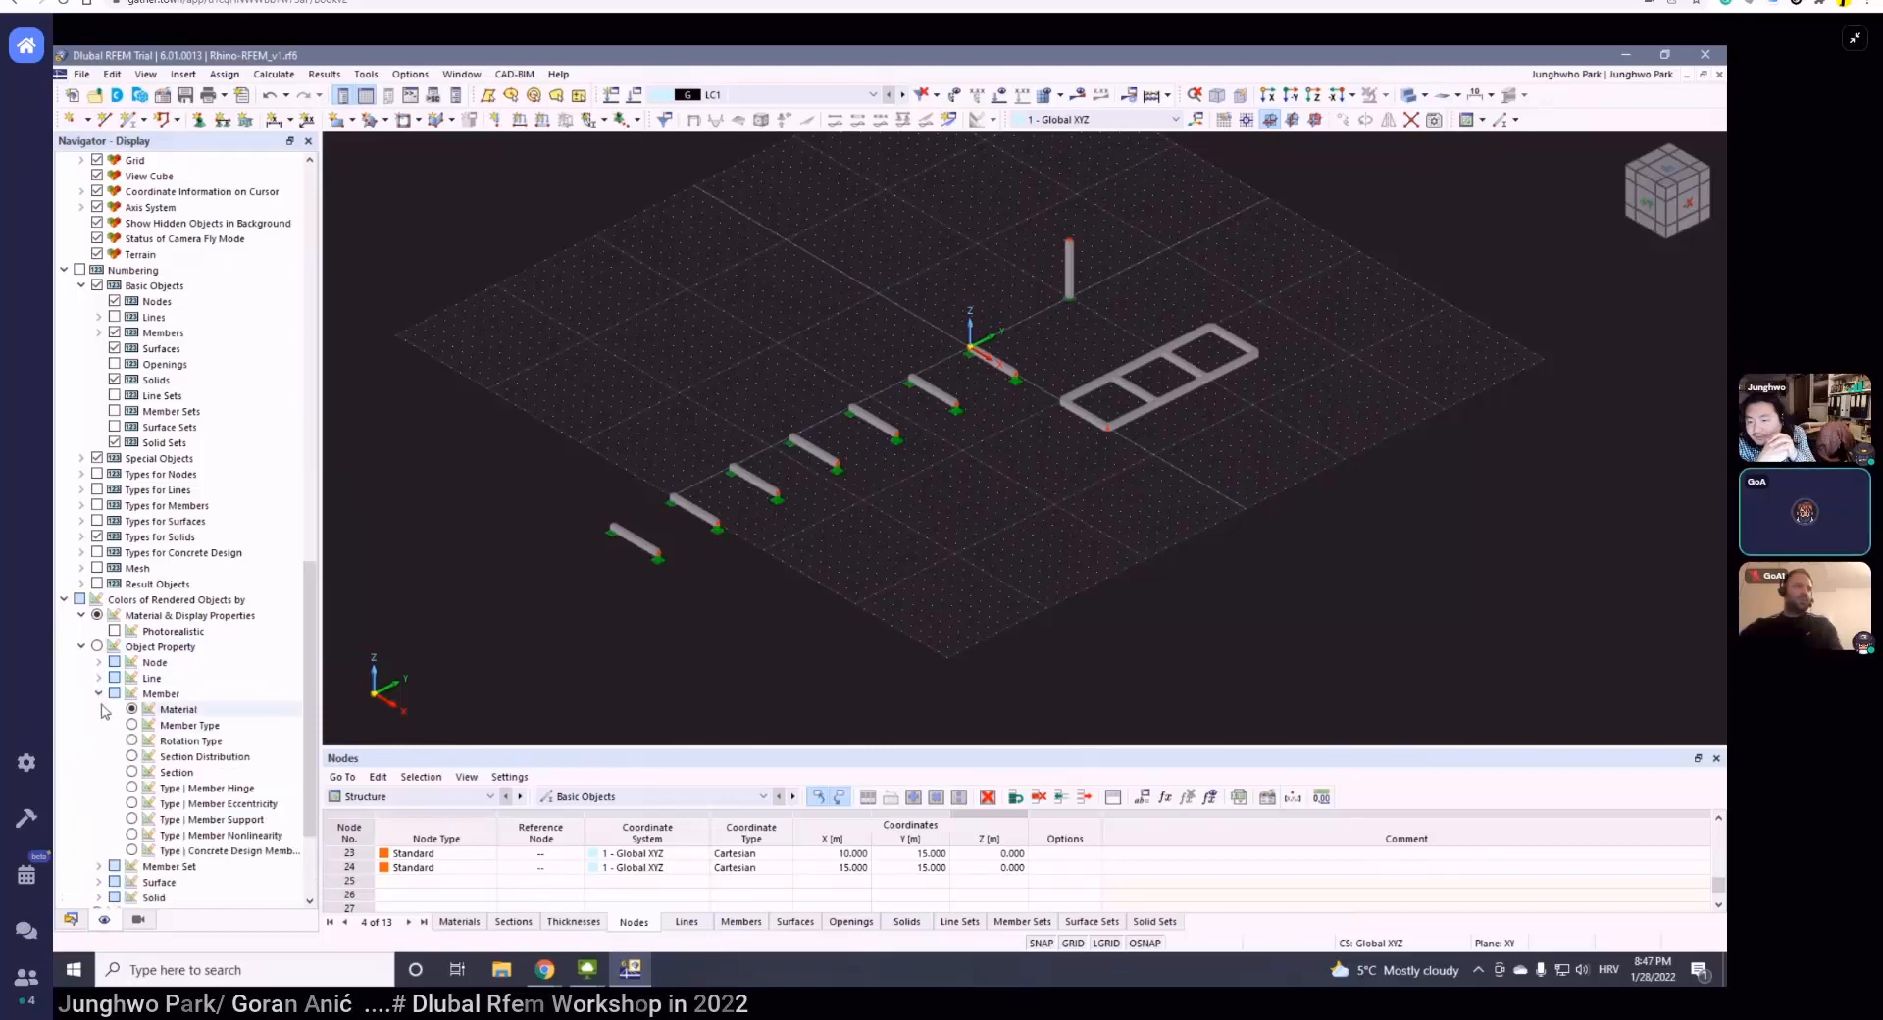
scroll(86, 782, "down", 3)
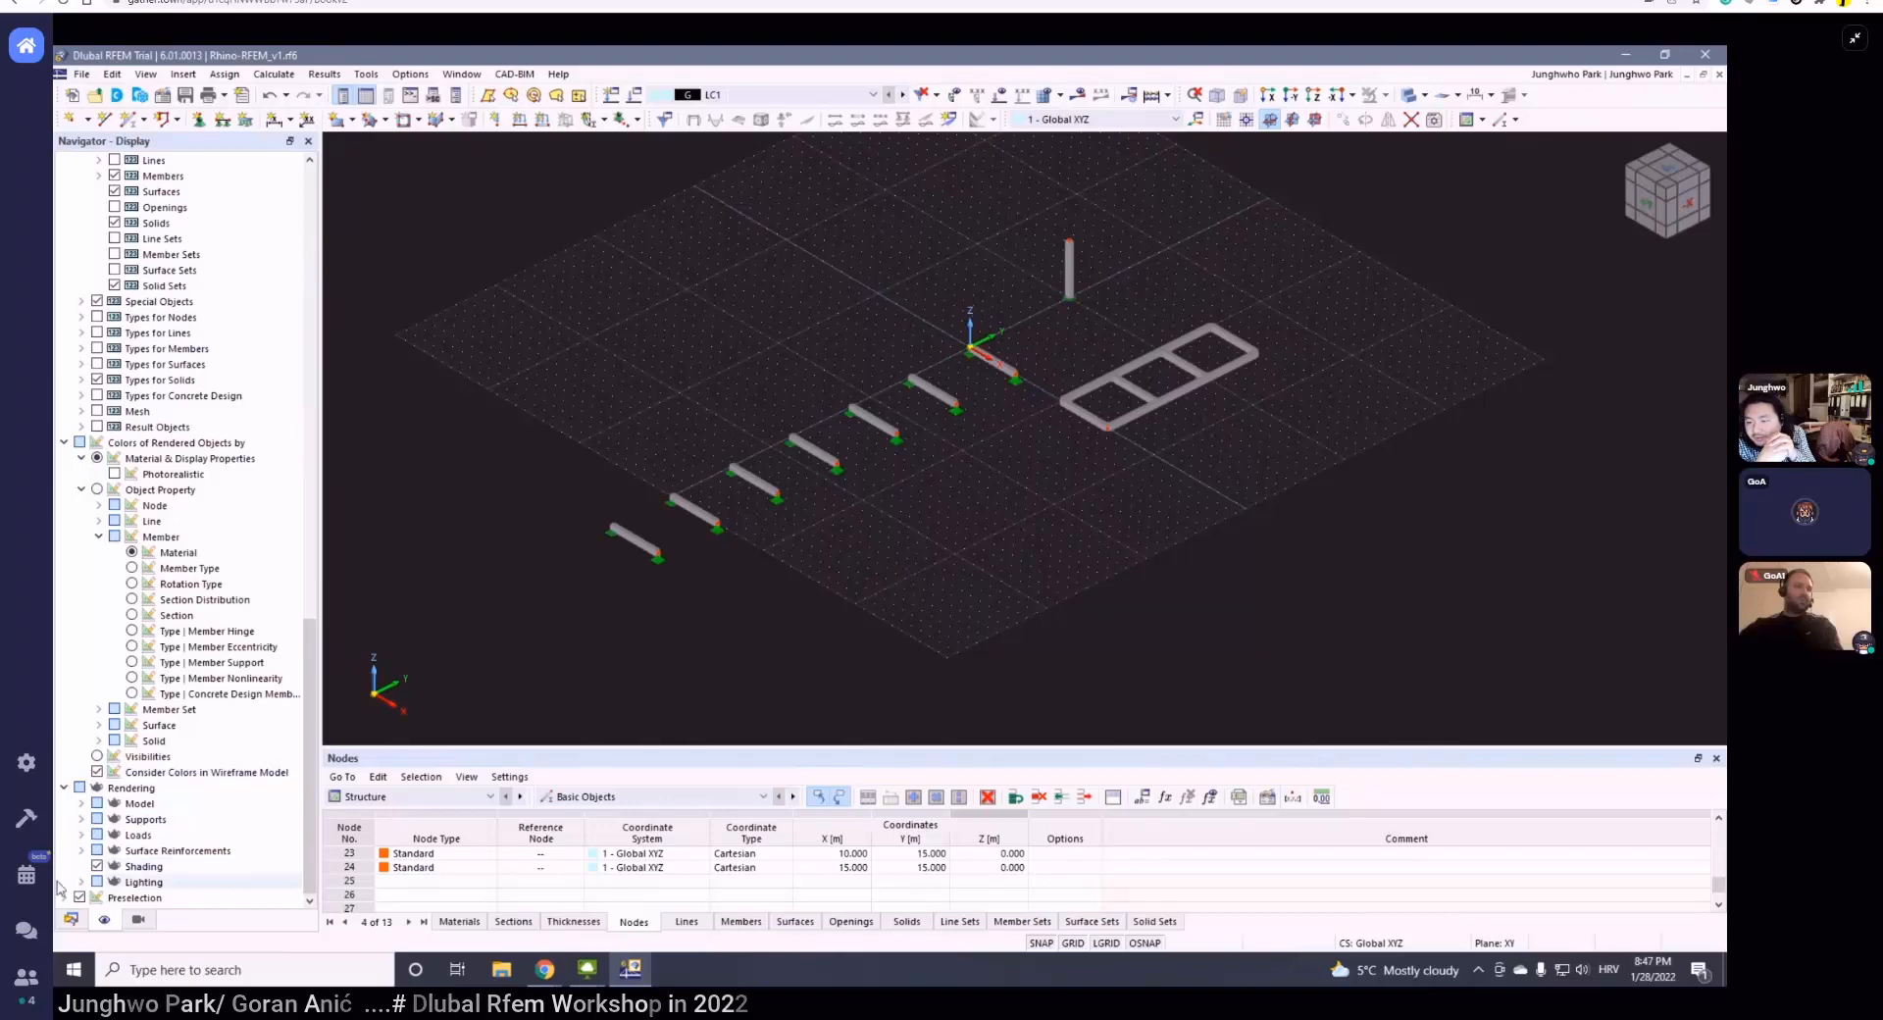
left_click(82, 803)
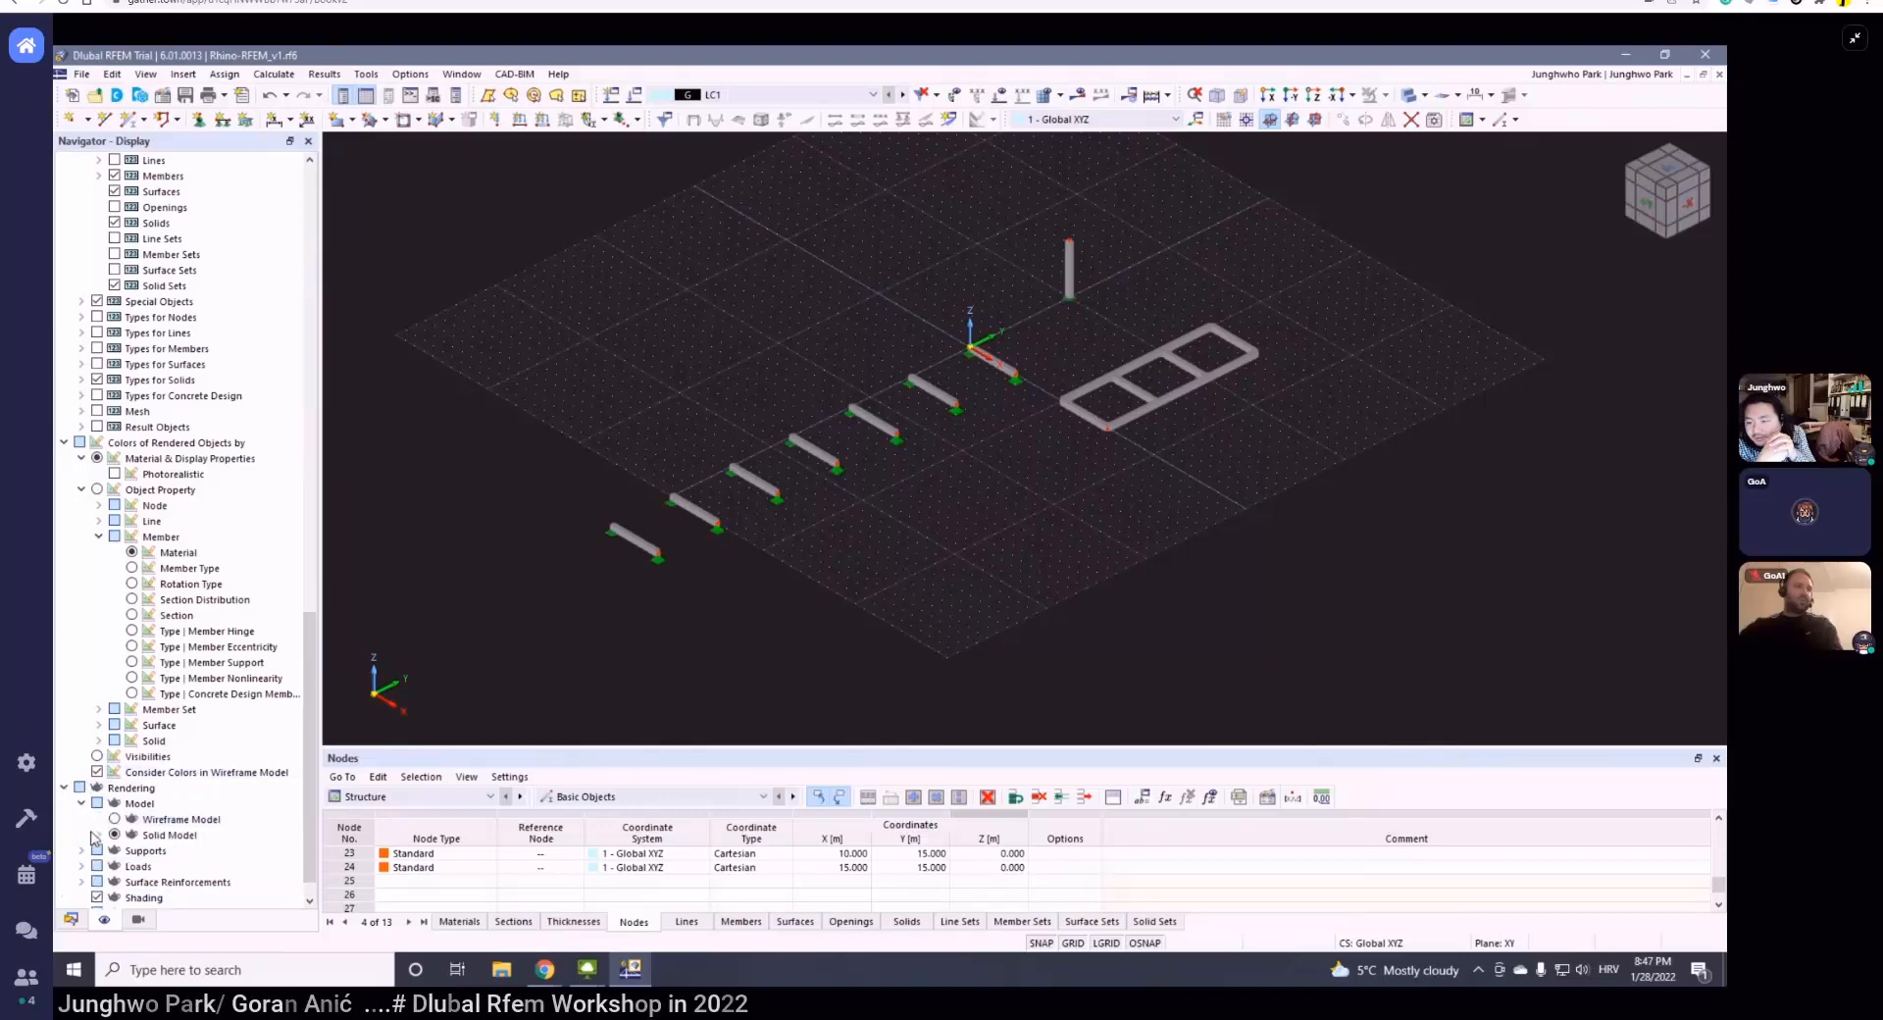
left_click(98, 835)
left_click(200, 790)
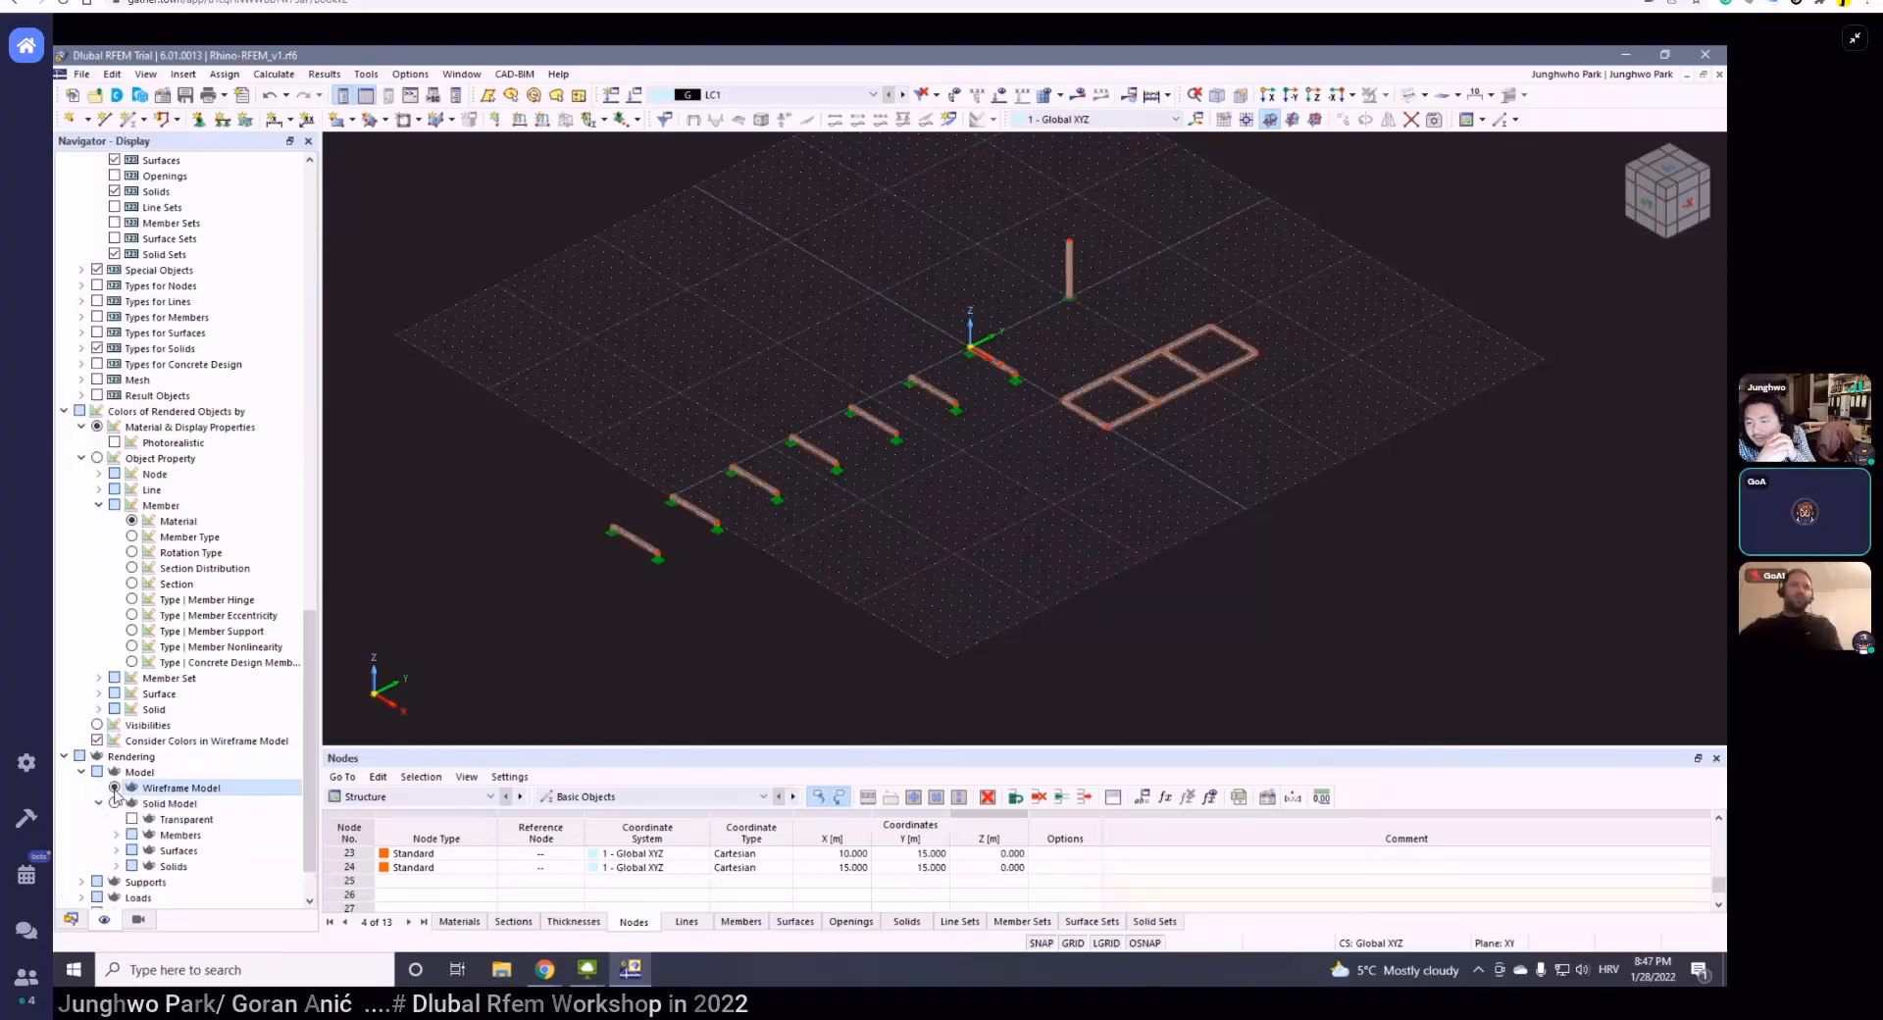
- Set the rendering of surface reinforcements to Empty
scroll(118, 782, "down", 2)
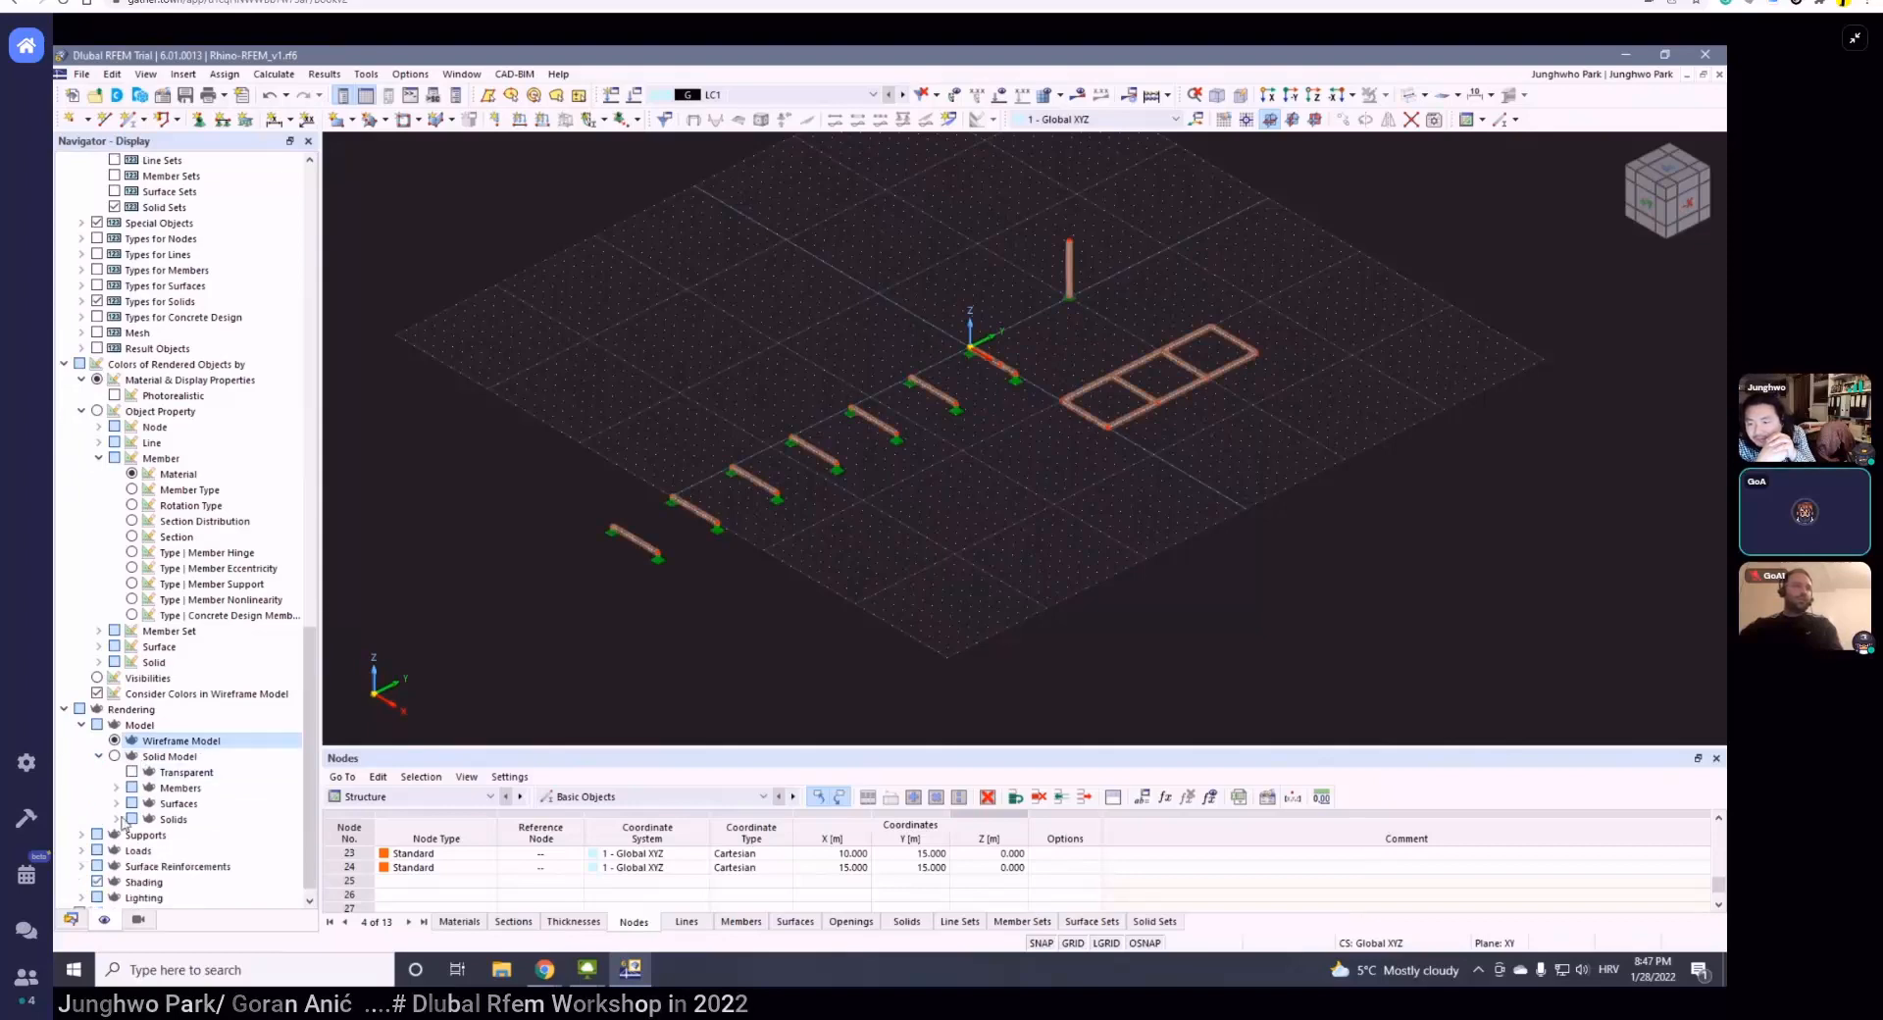
scroll(108, 627, "up", 6)
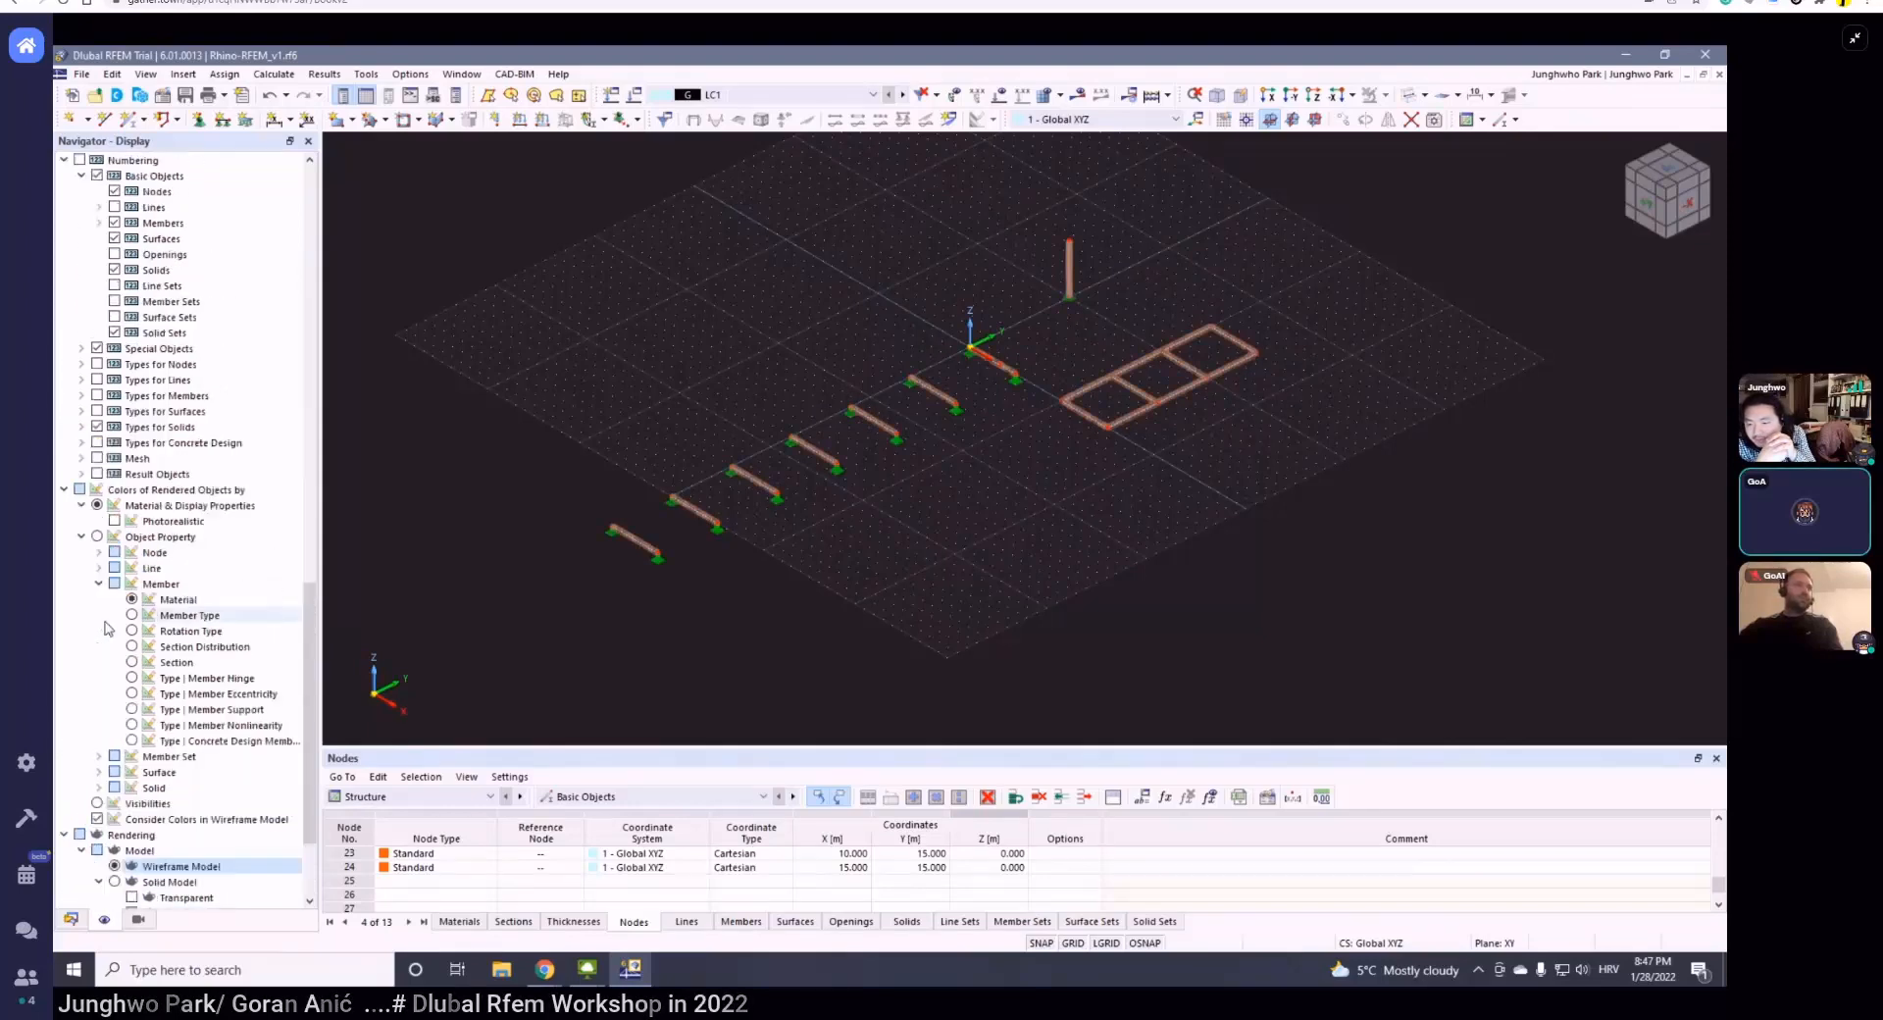
scroll(88, 535, "up", 6)
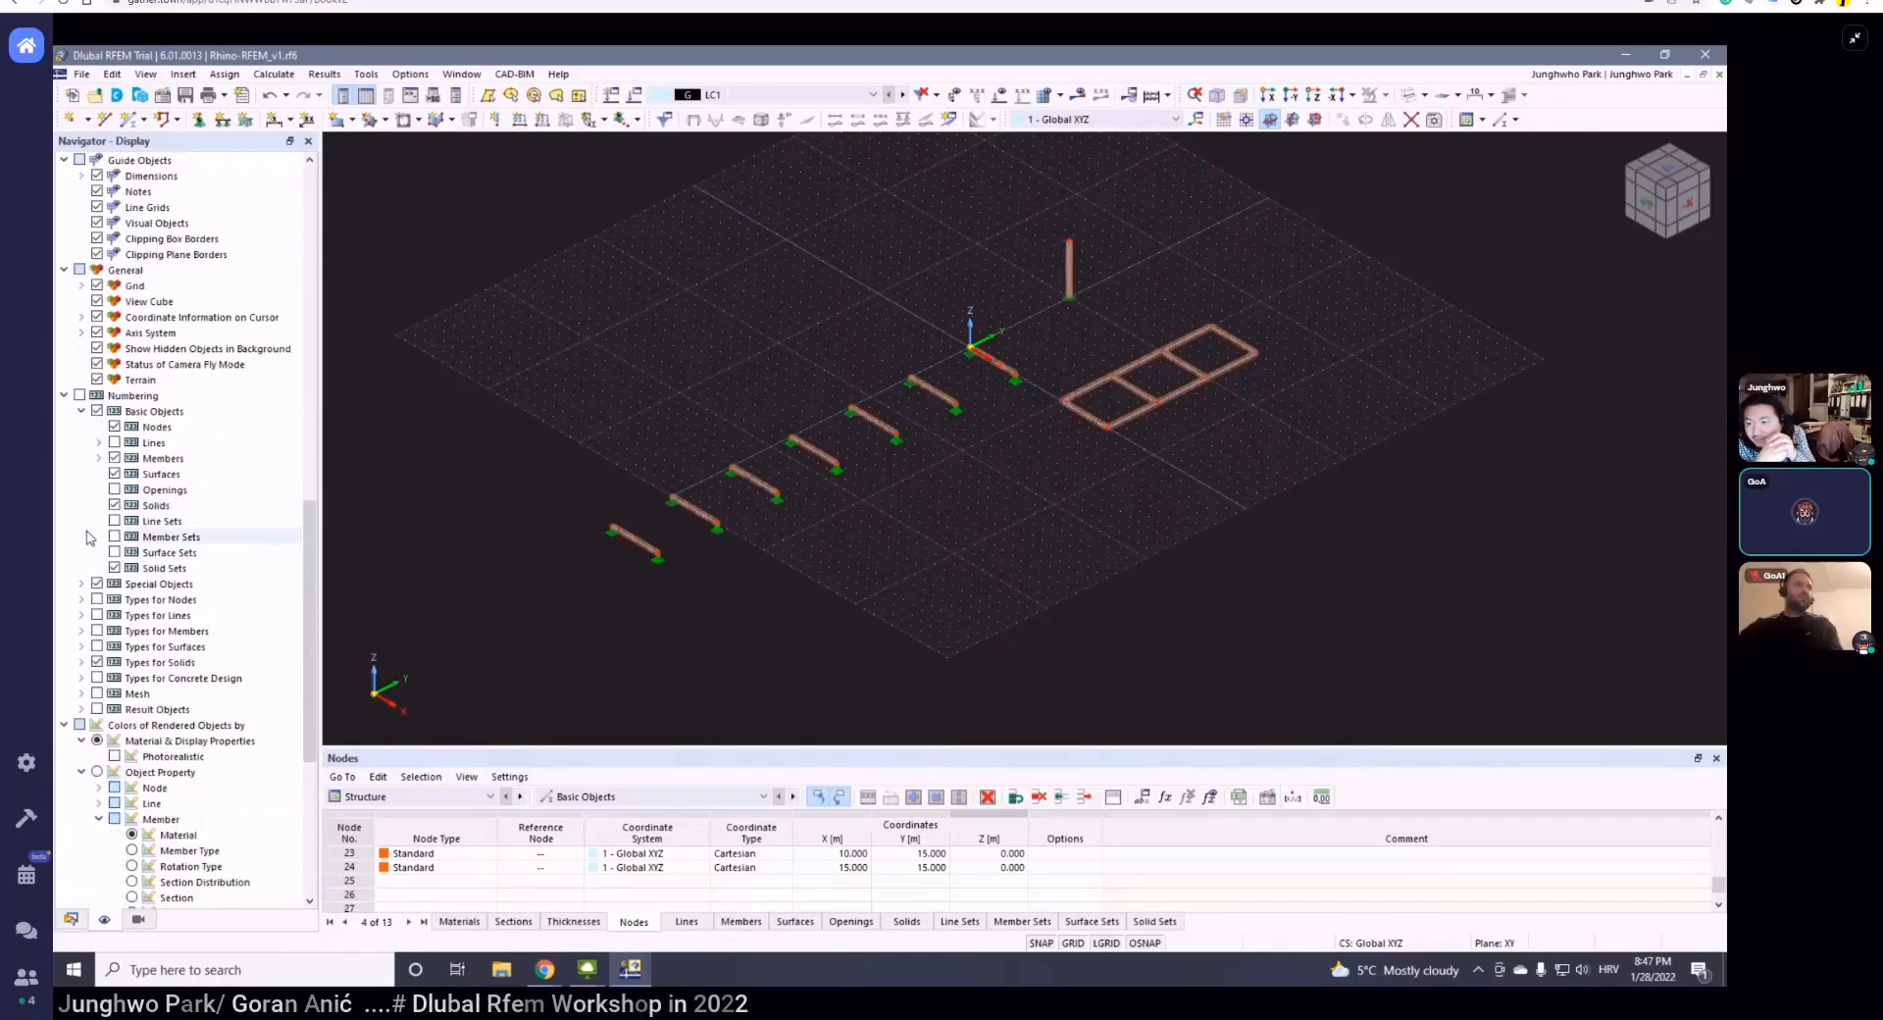
scroll(130, 785, "down", 12)
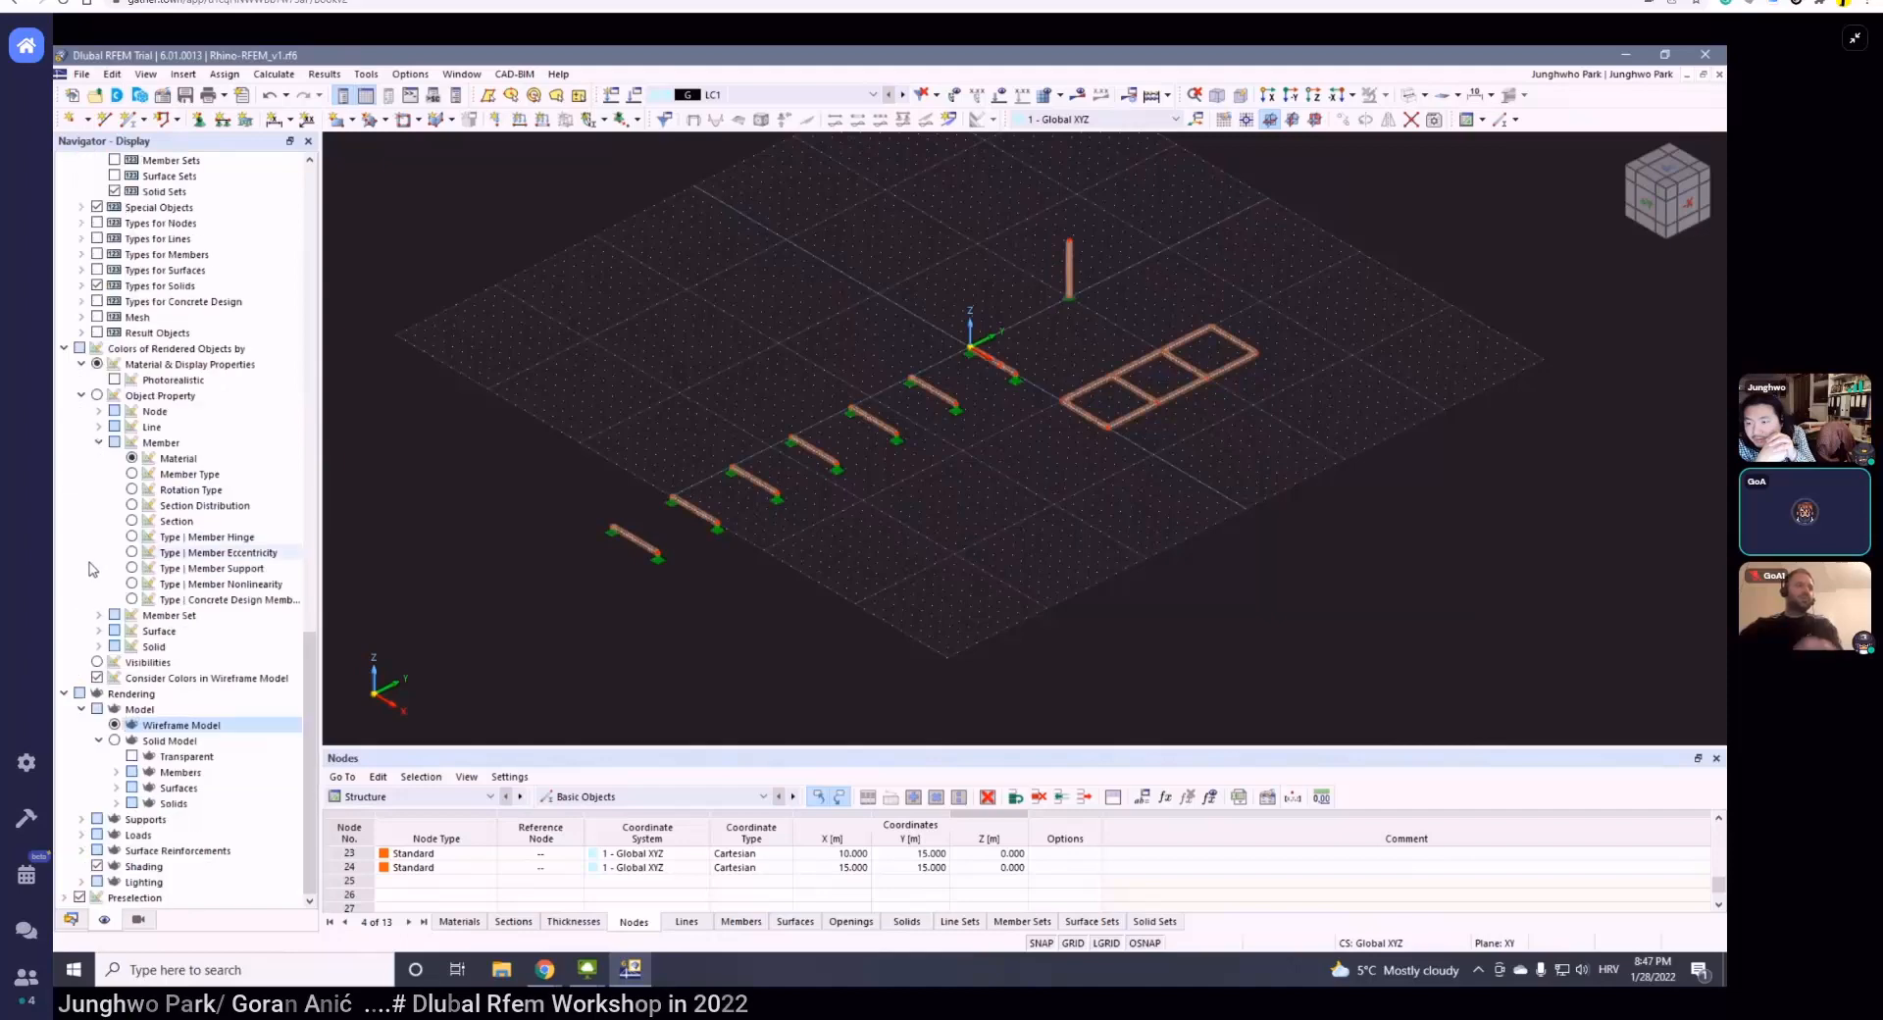
left_click(81, 850)
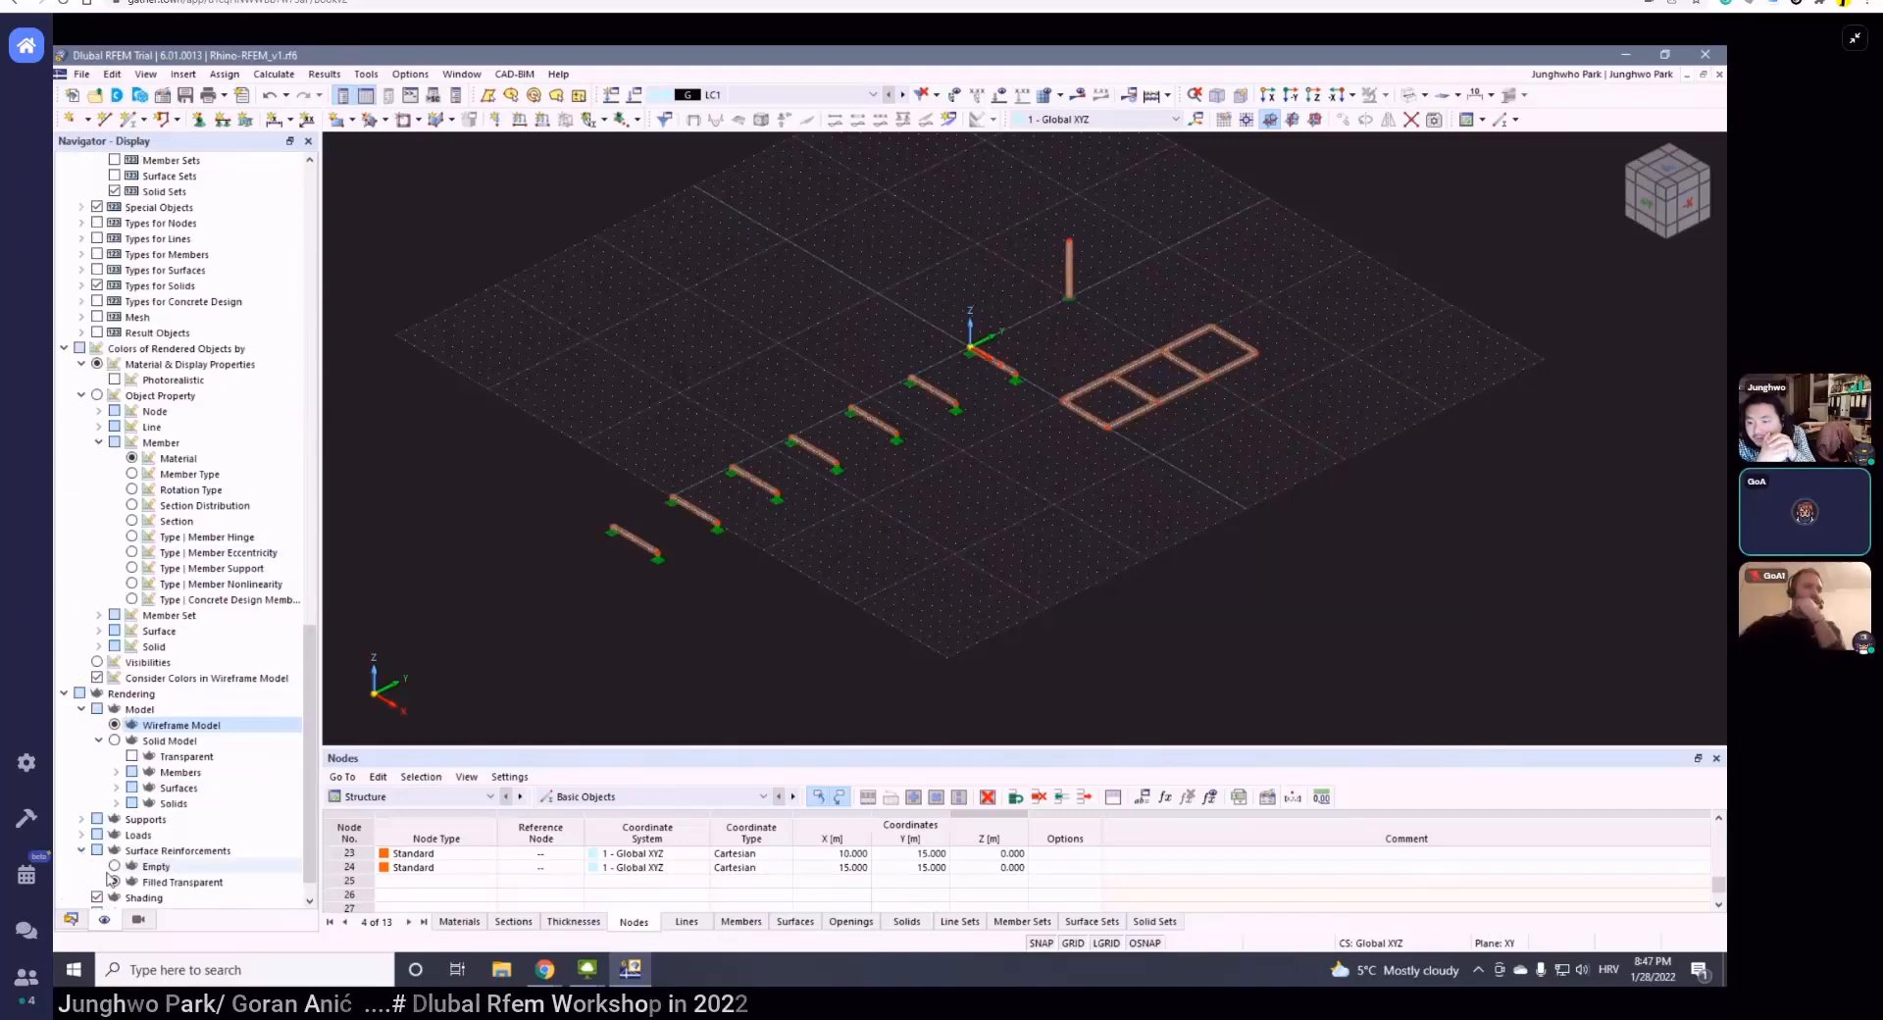
scroll(90, 859, "down", 1)
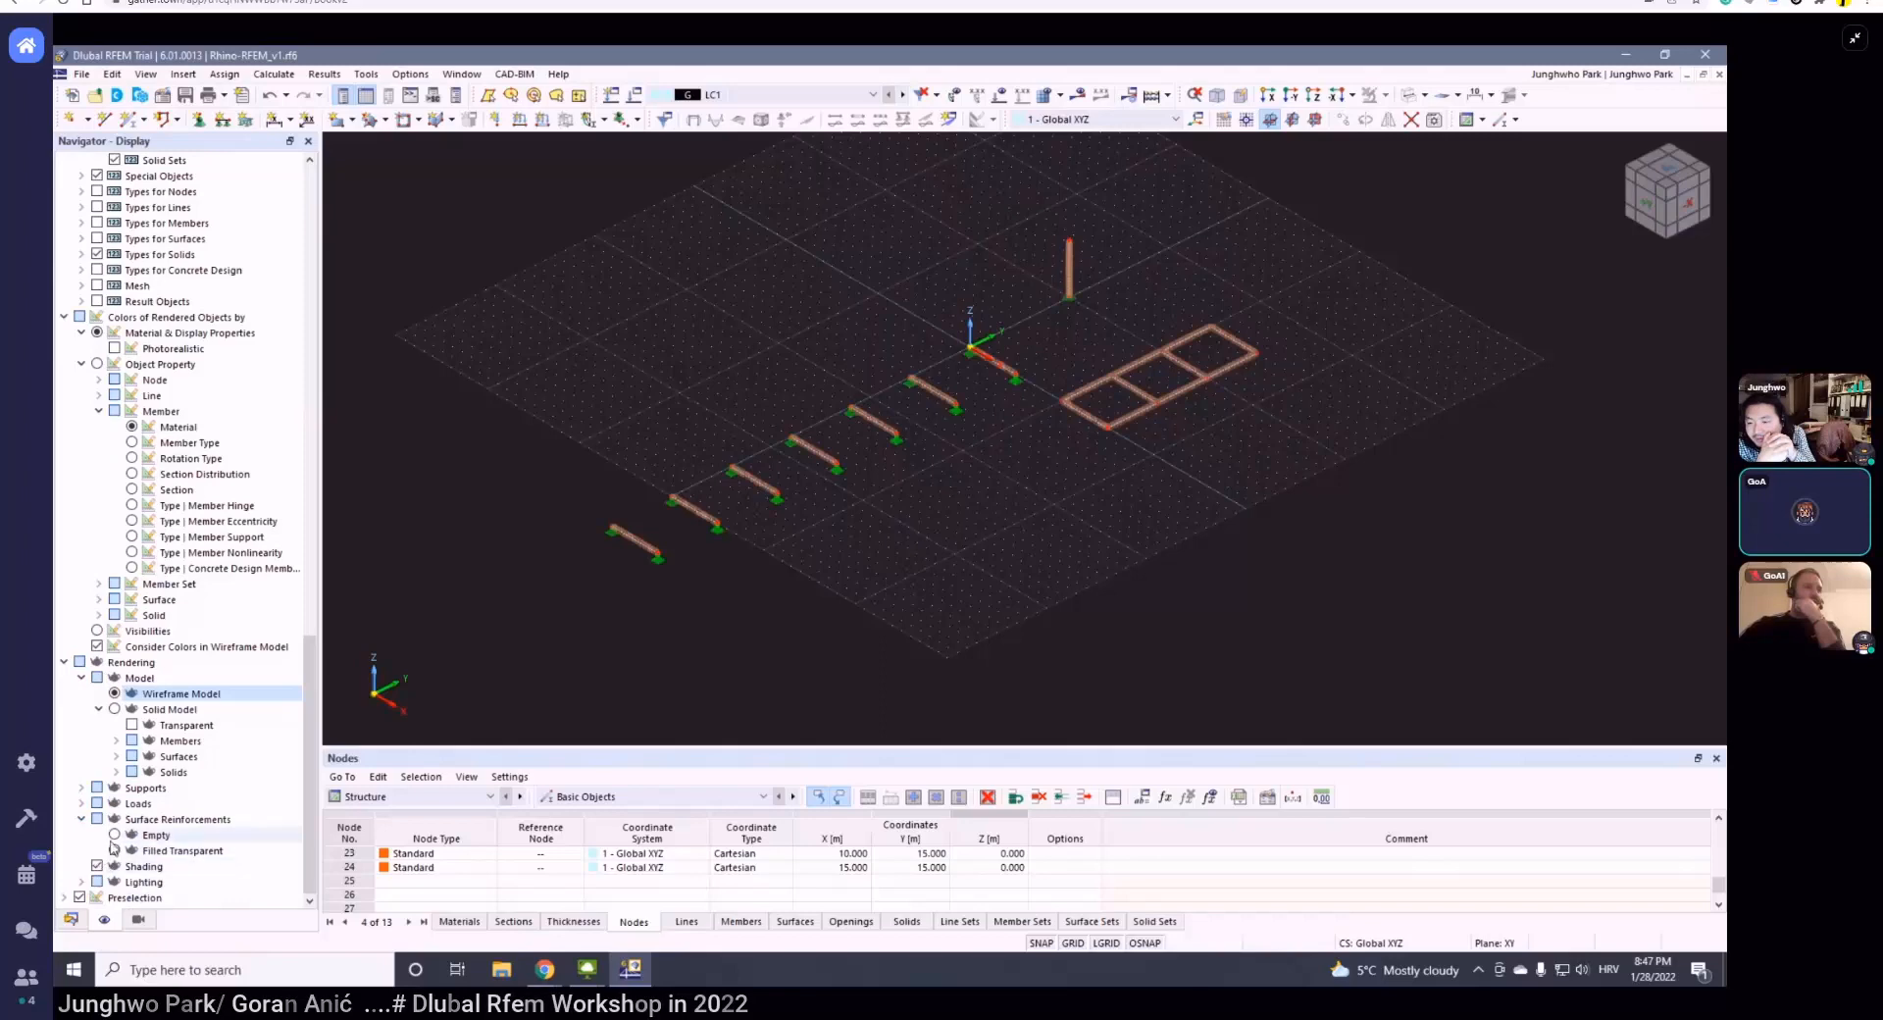
left_click(115, 835)
scroll(111, 831, "up", 1)
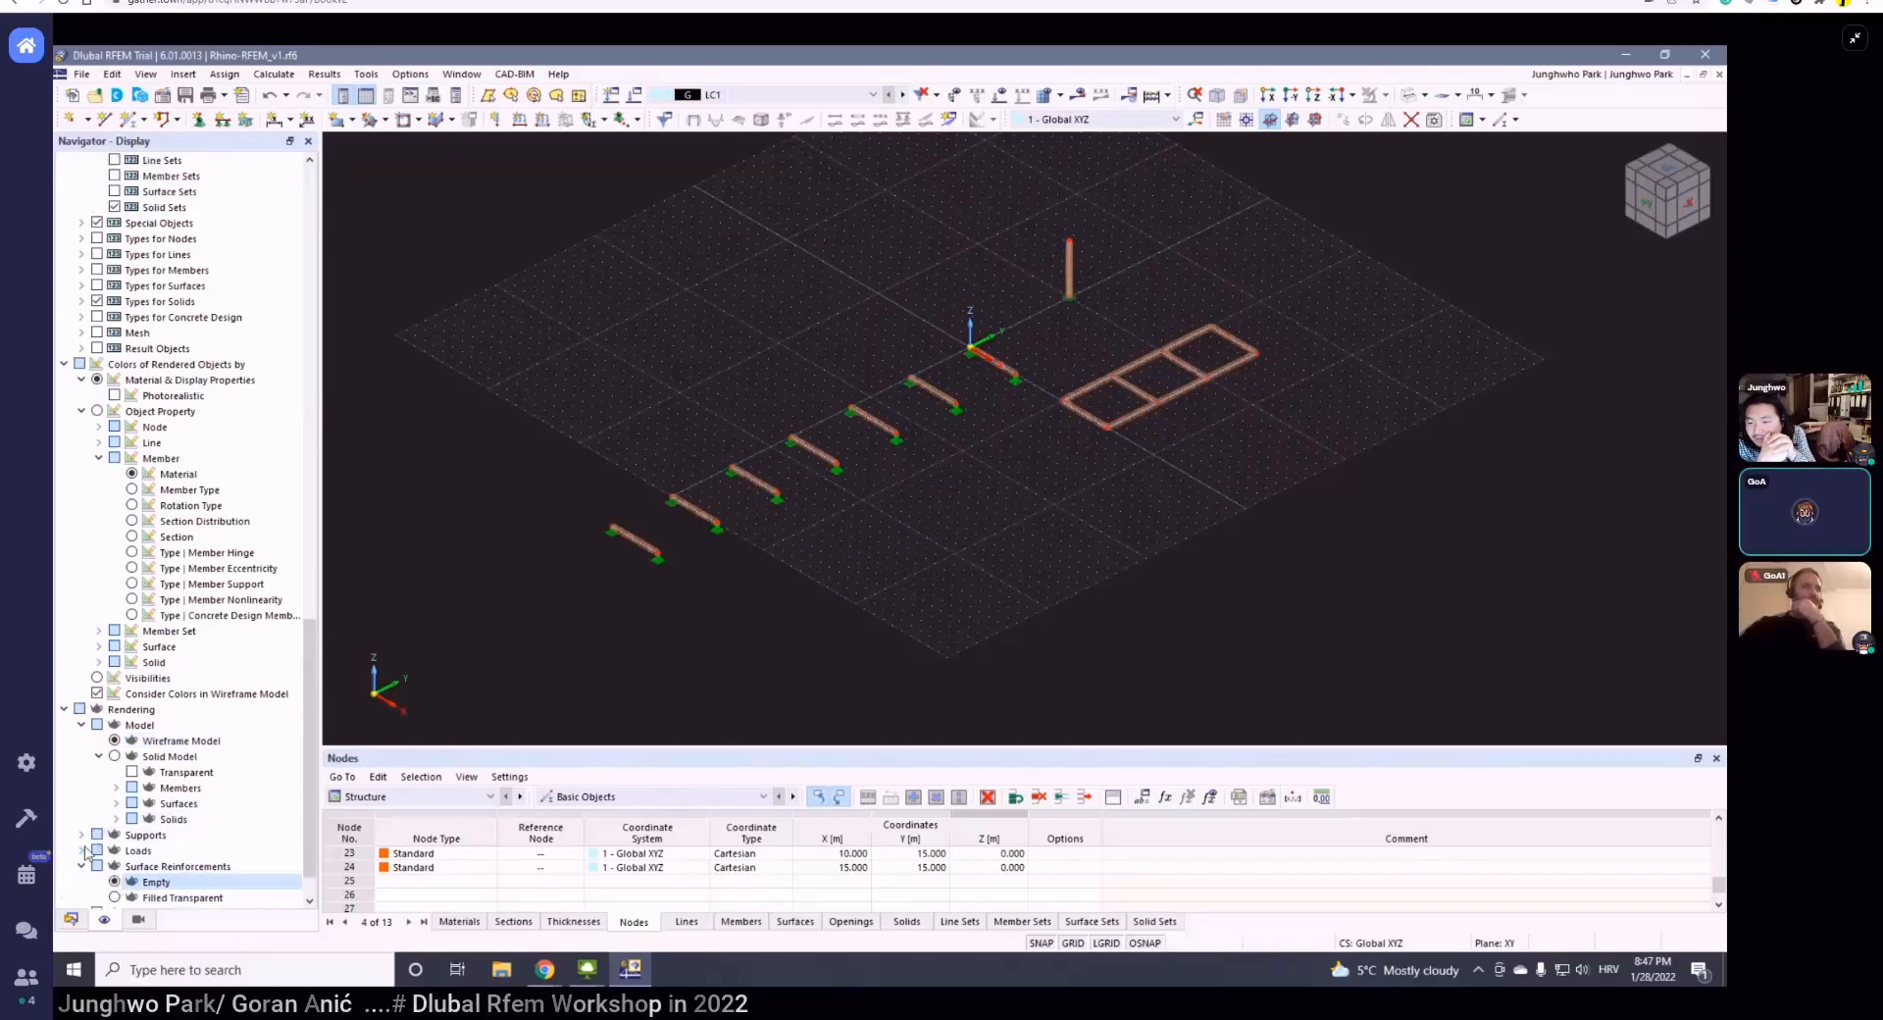
- Render the solid model's members as Centroidal Axes and expand the Sections with Edges option
left_click(116, 789)
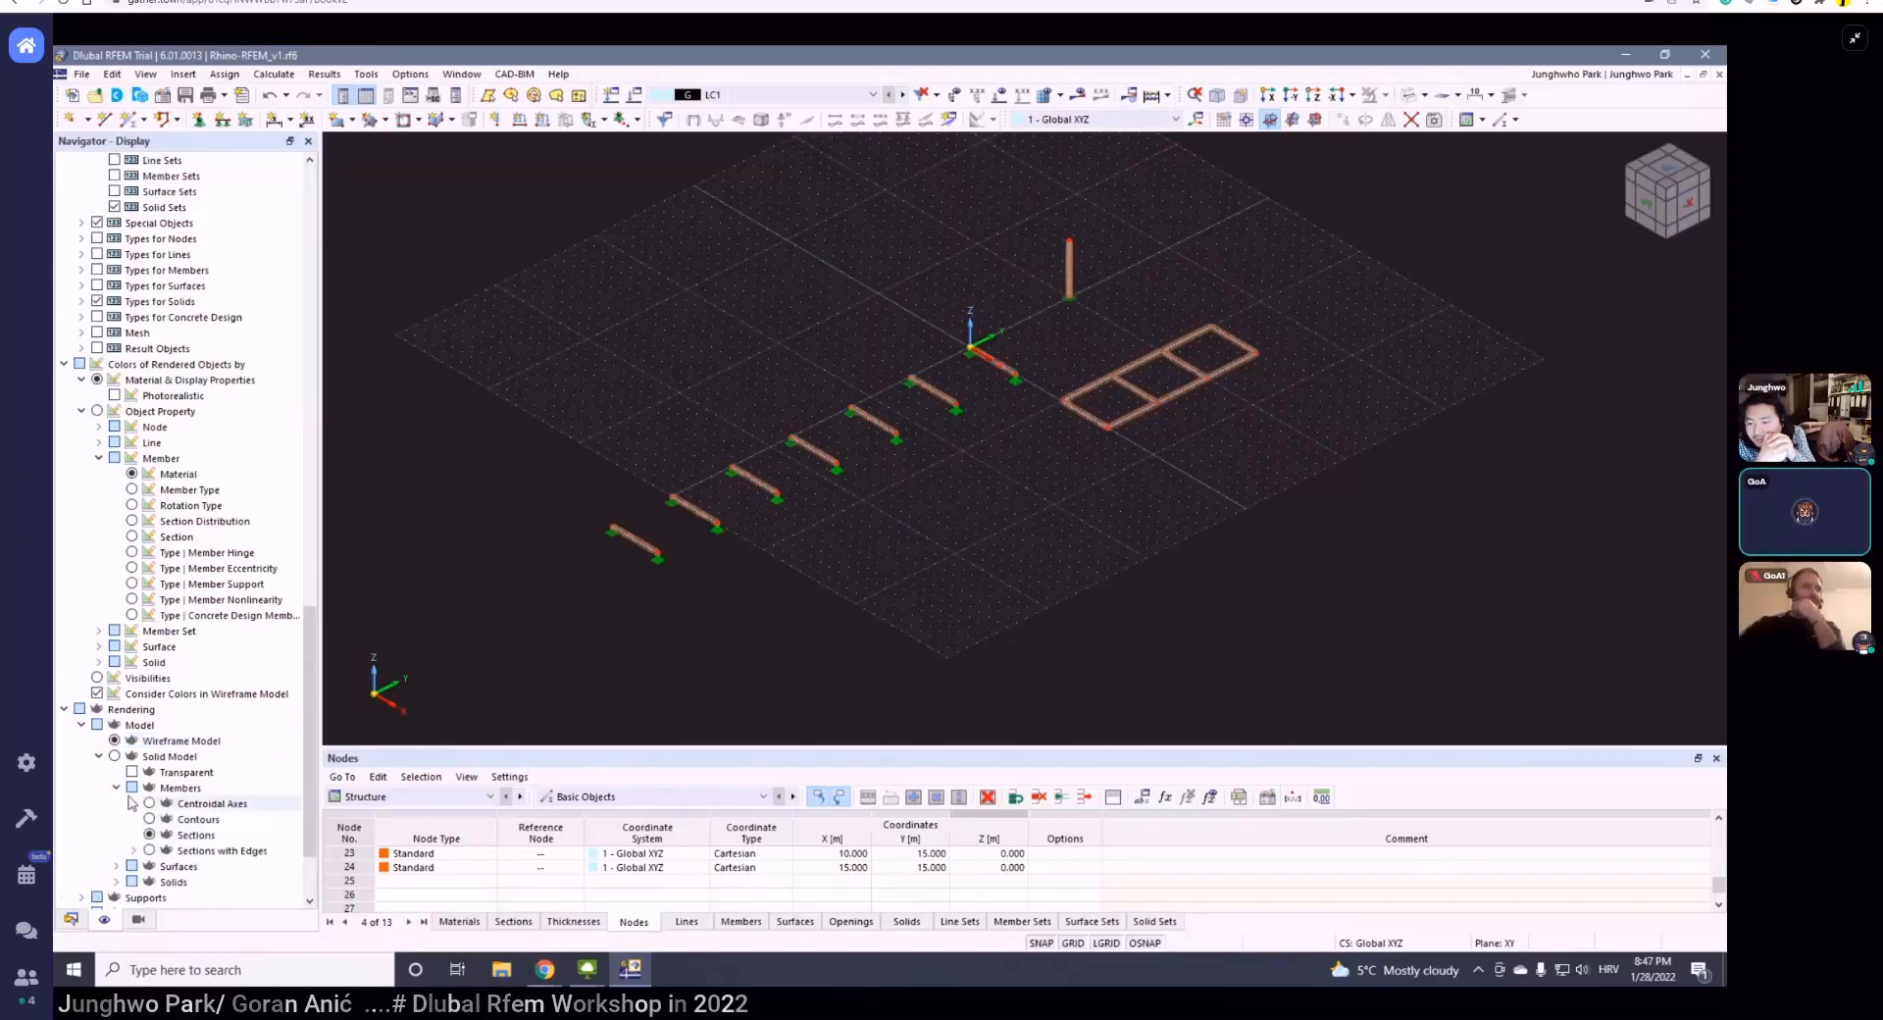
left_click(149, 803)
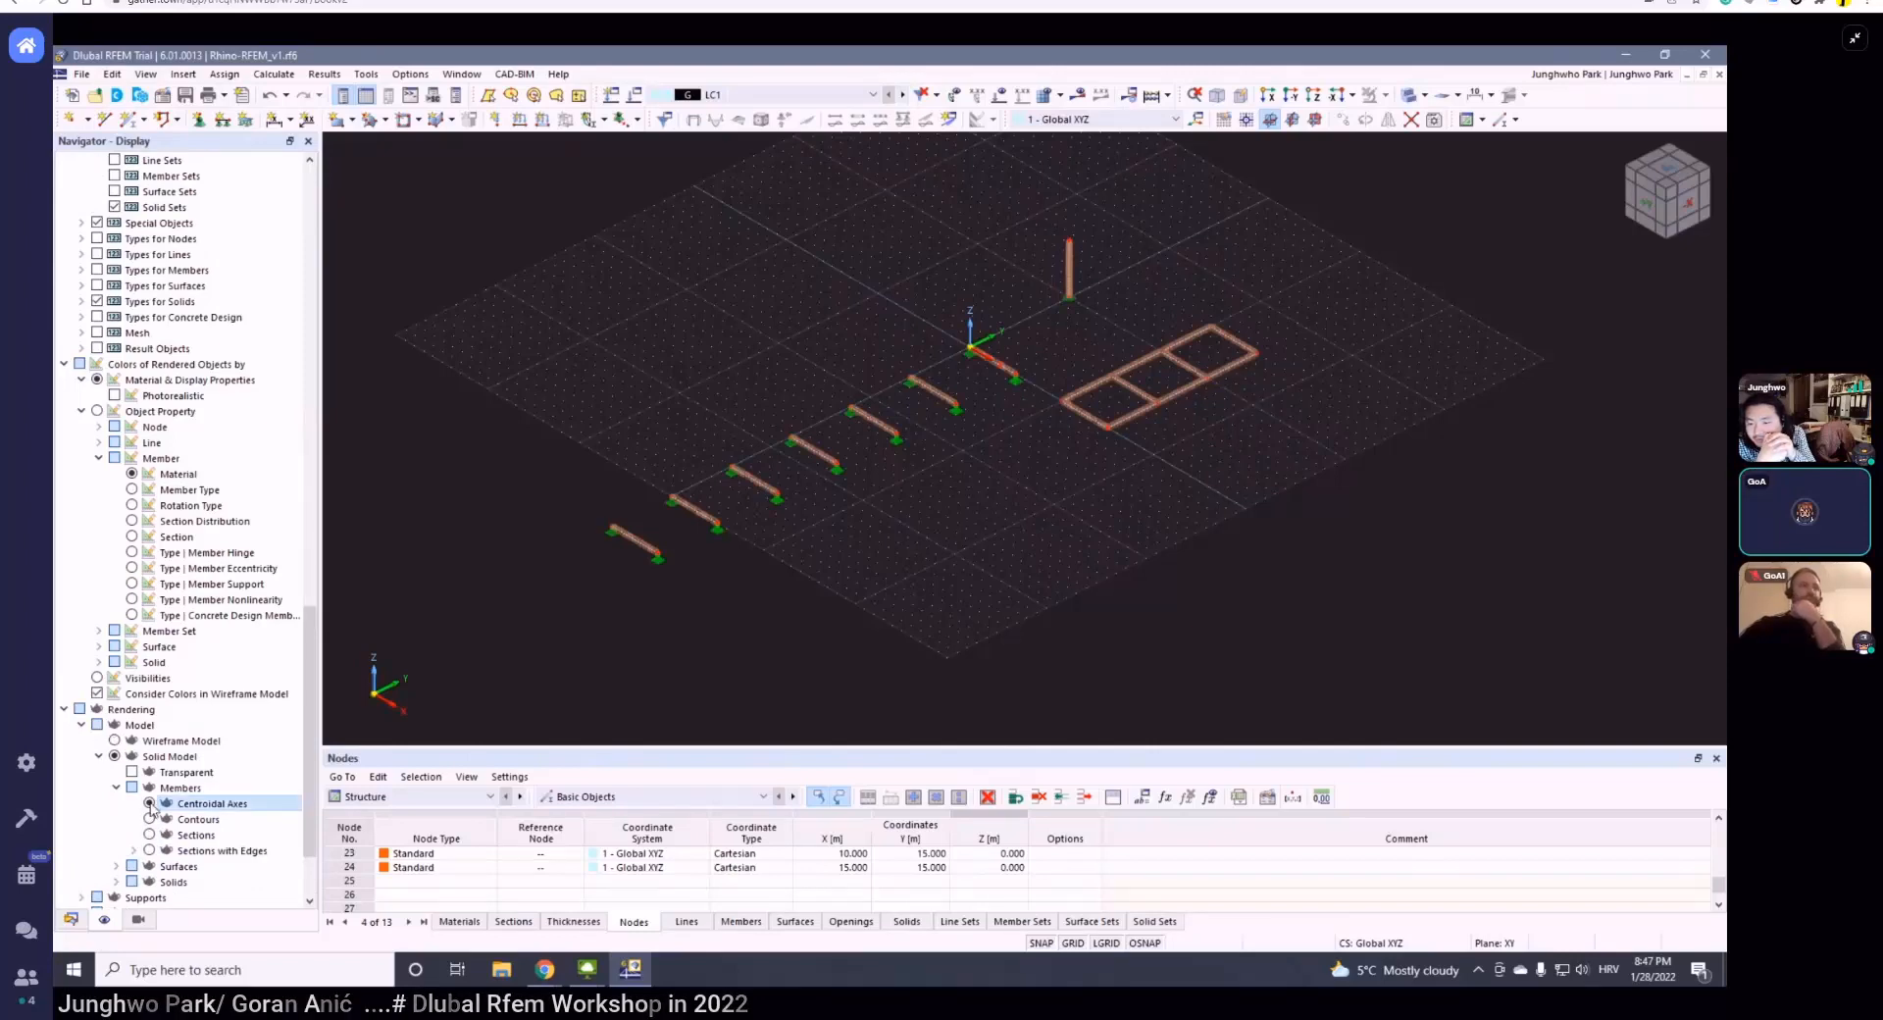
scroll(139, 796, "down", 1)
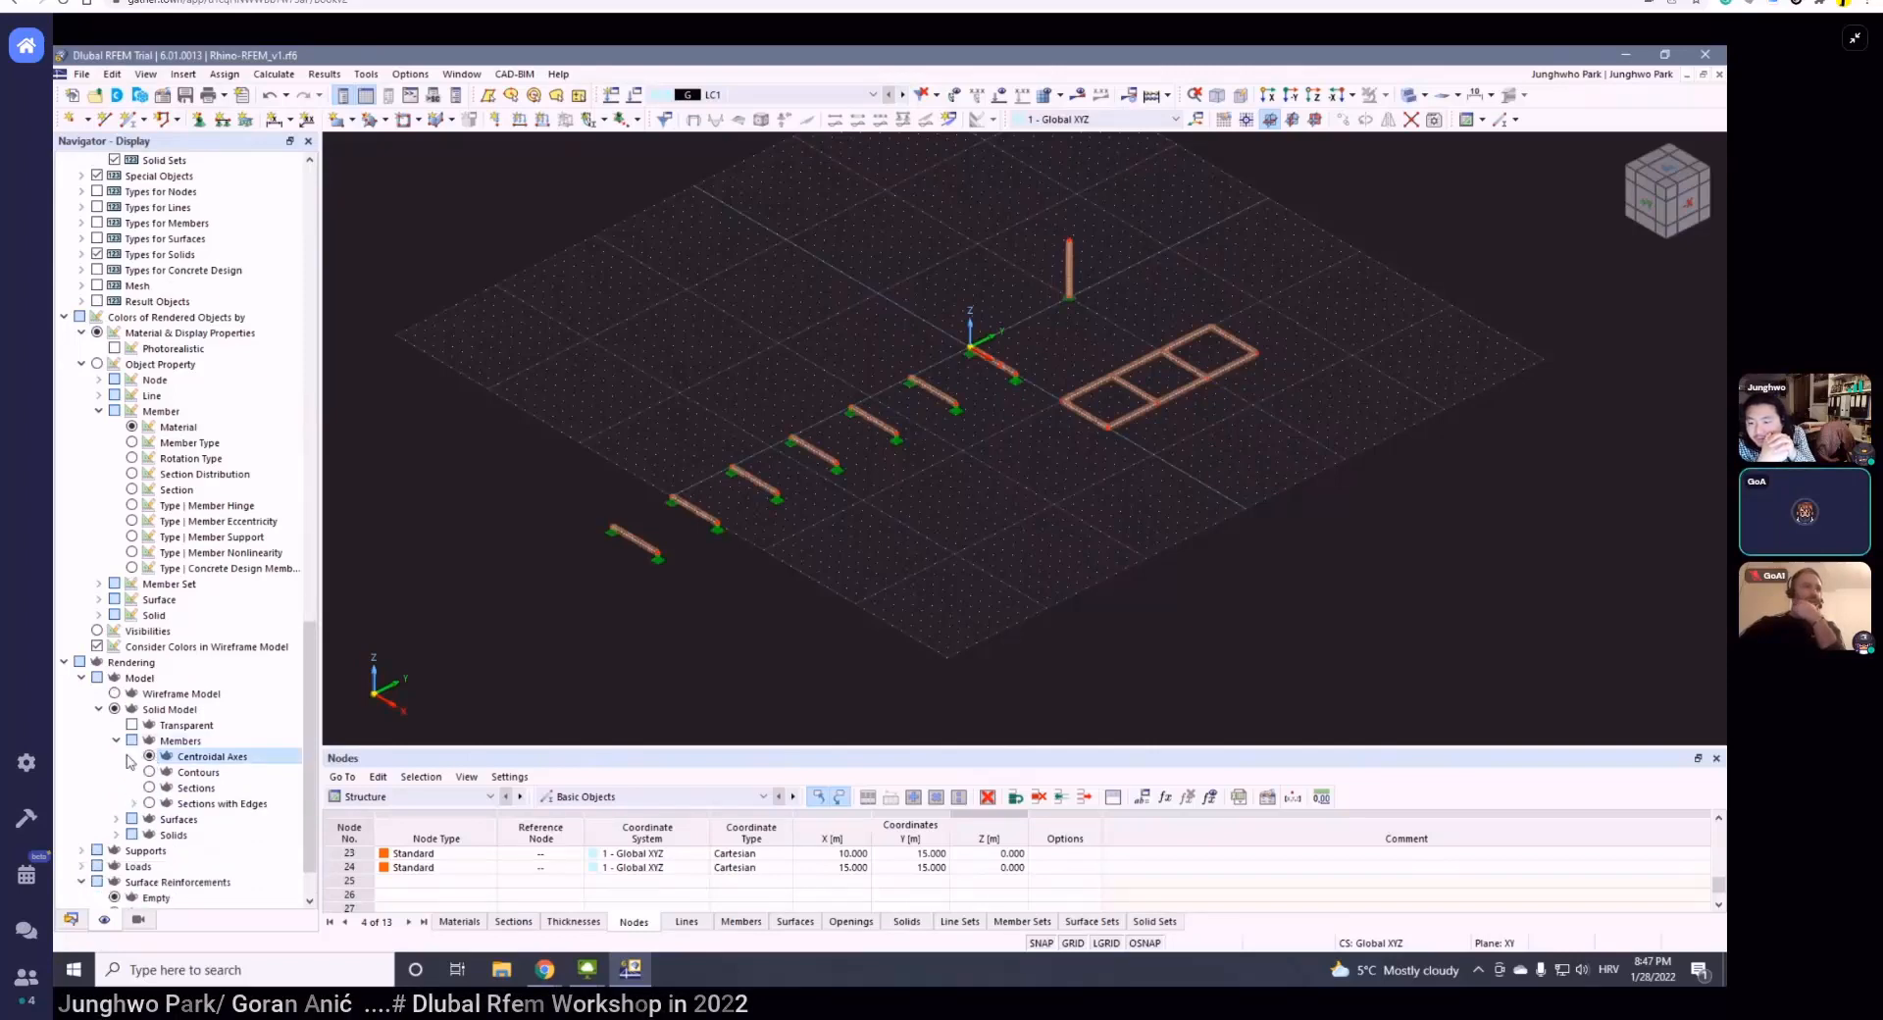
left_click(133, 803)
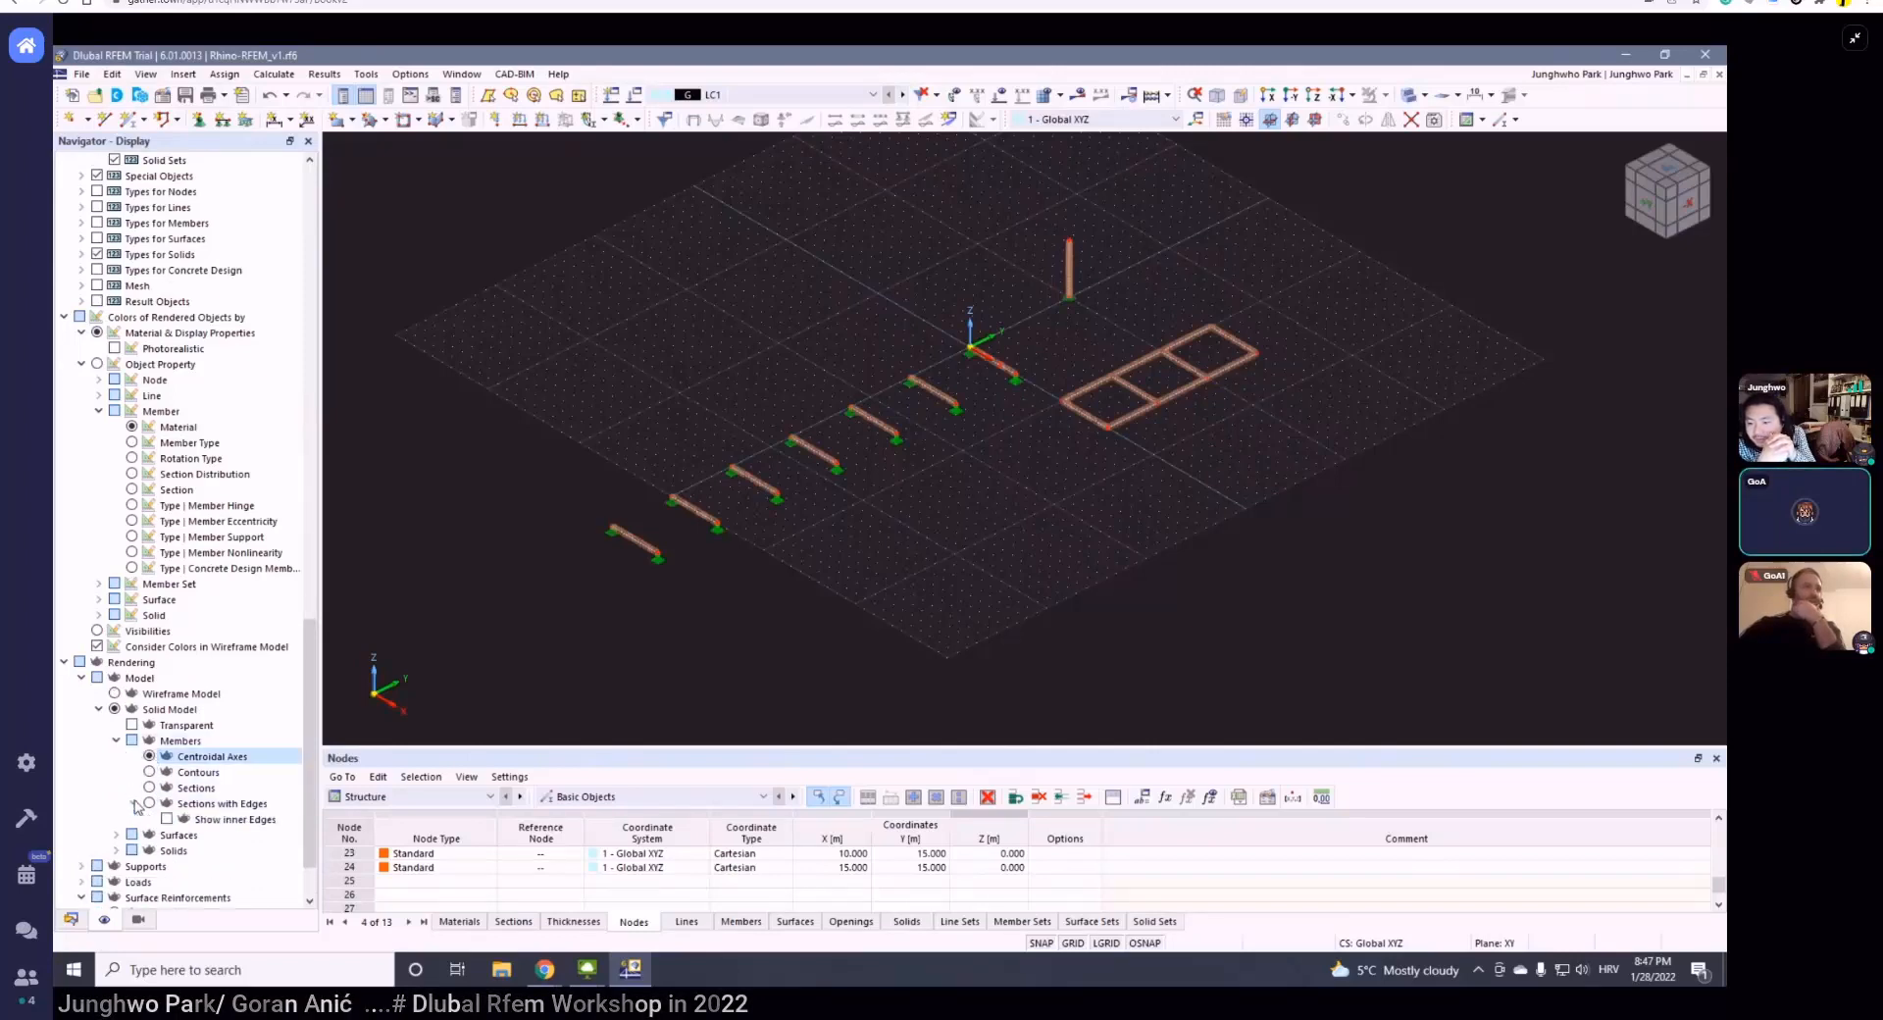
- Collapse the Loads, Guide Objects and General categories in the display settings
scroll(130, 773, "up", 2)
scroll(137, 745, "up", 9)
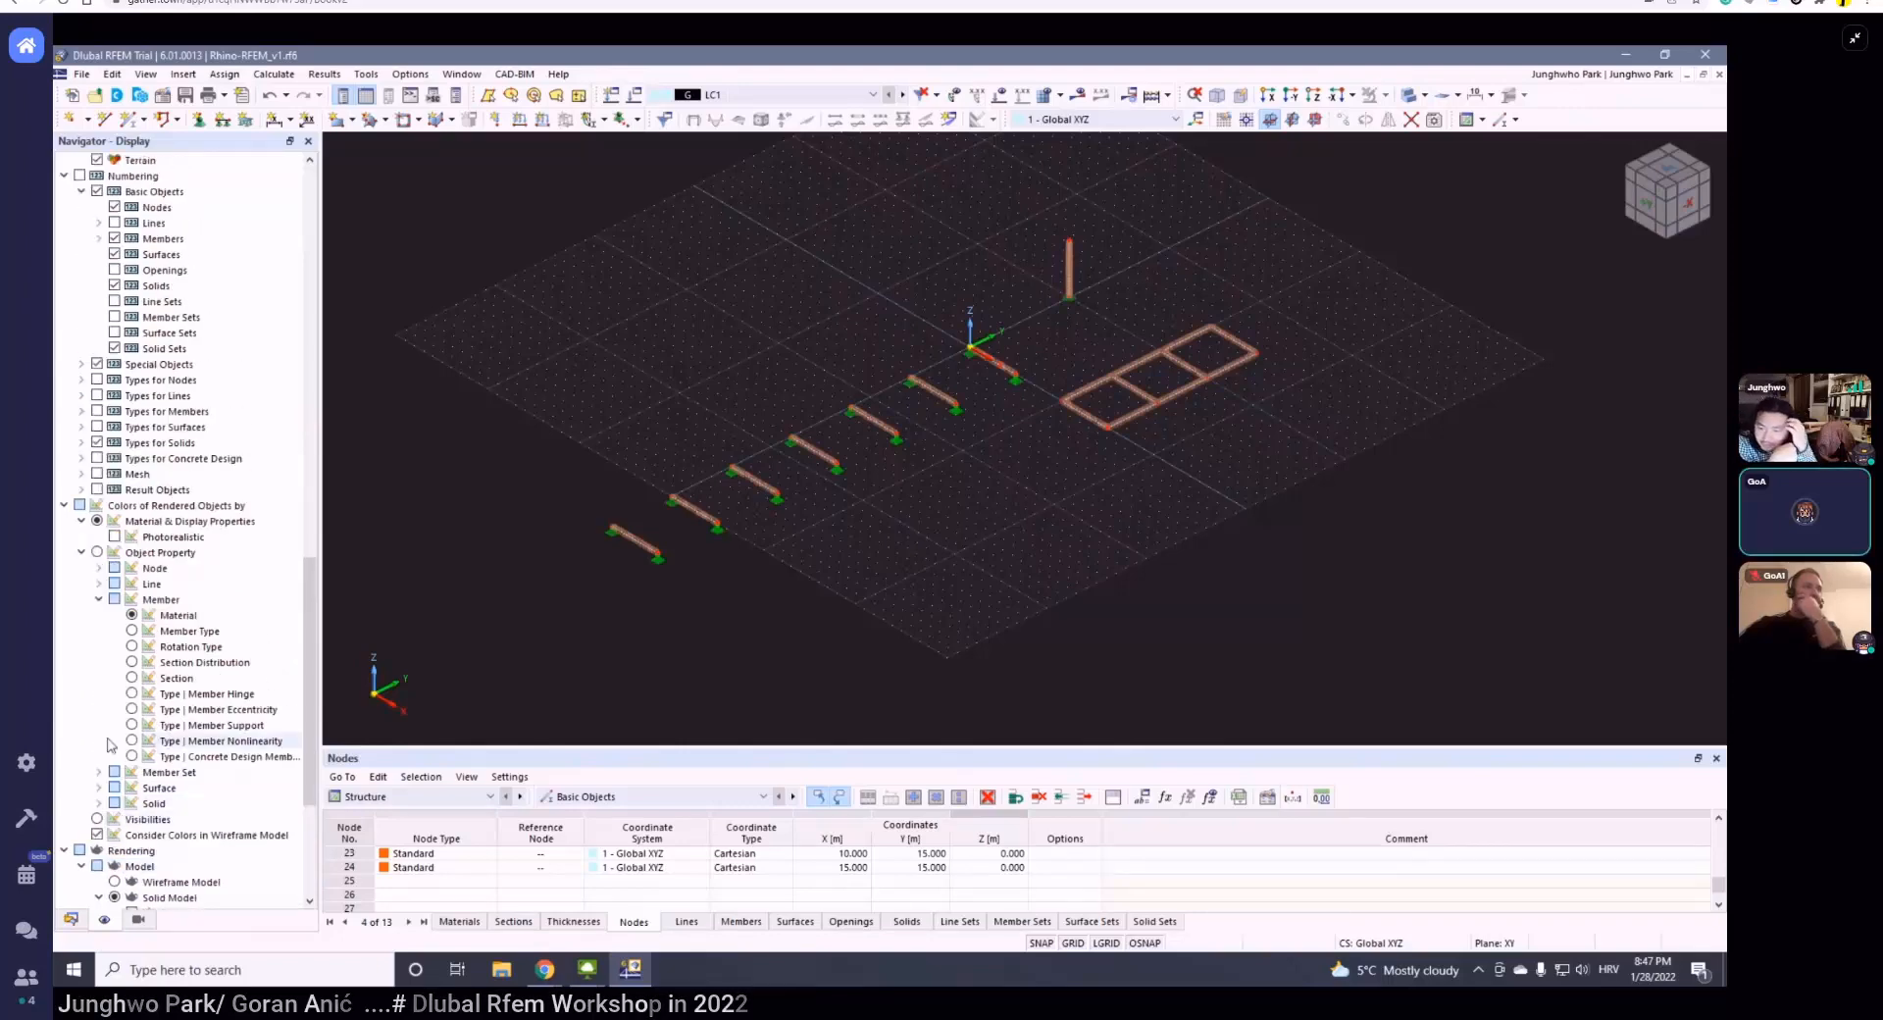
scroll(142, 687, "up", 10)
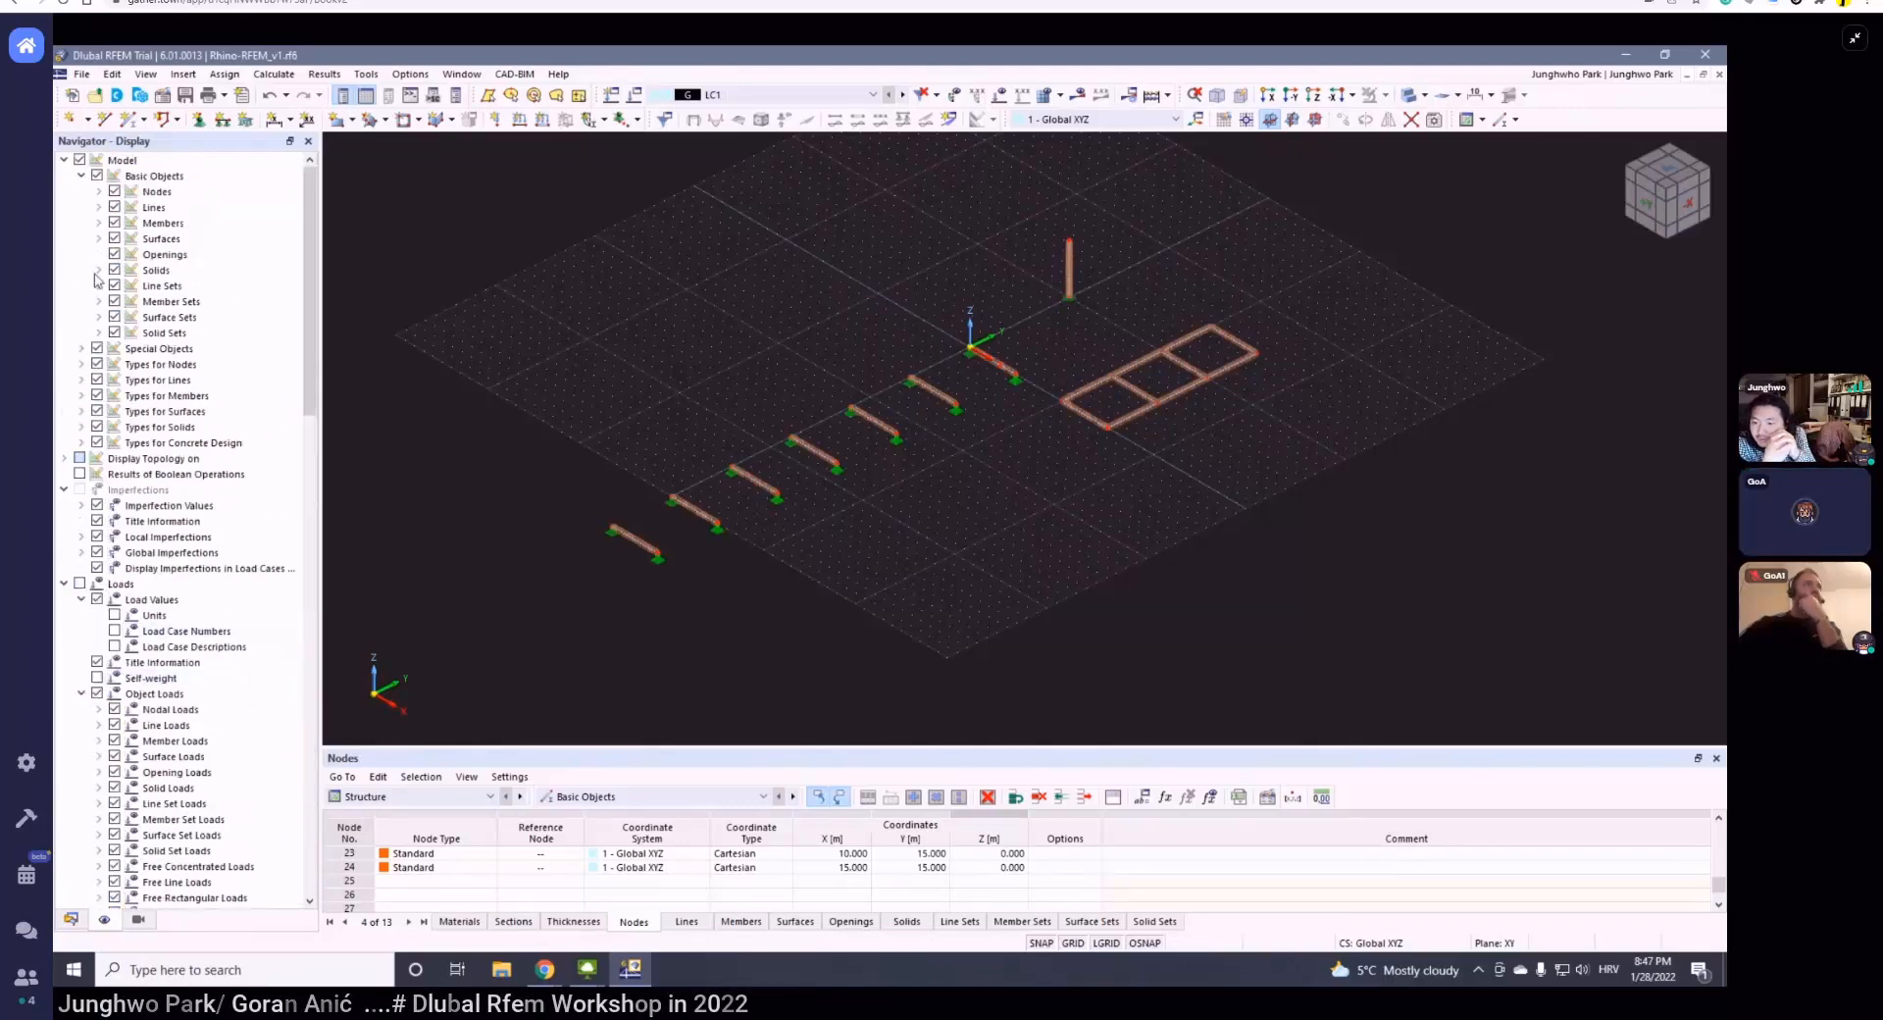
scroll(117, 431, "down", 2)
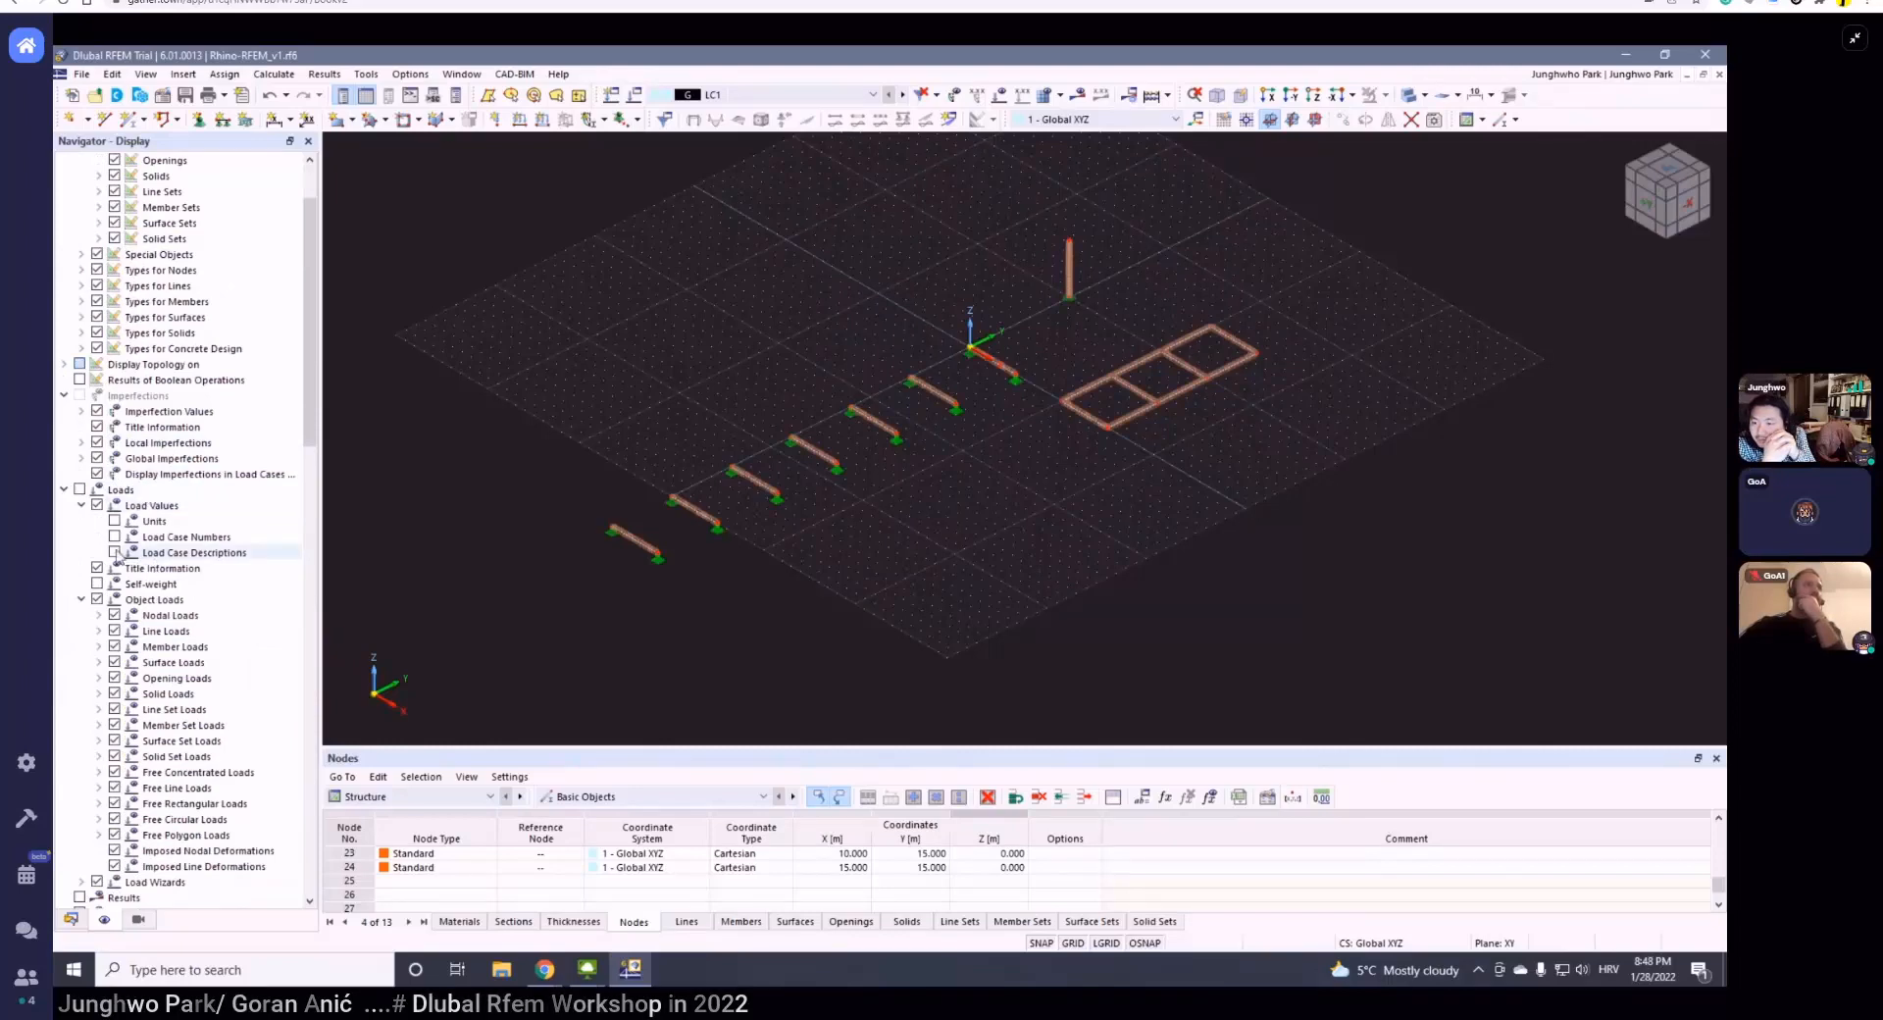
left_click(63, 489)
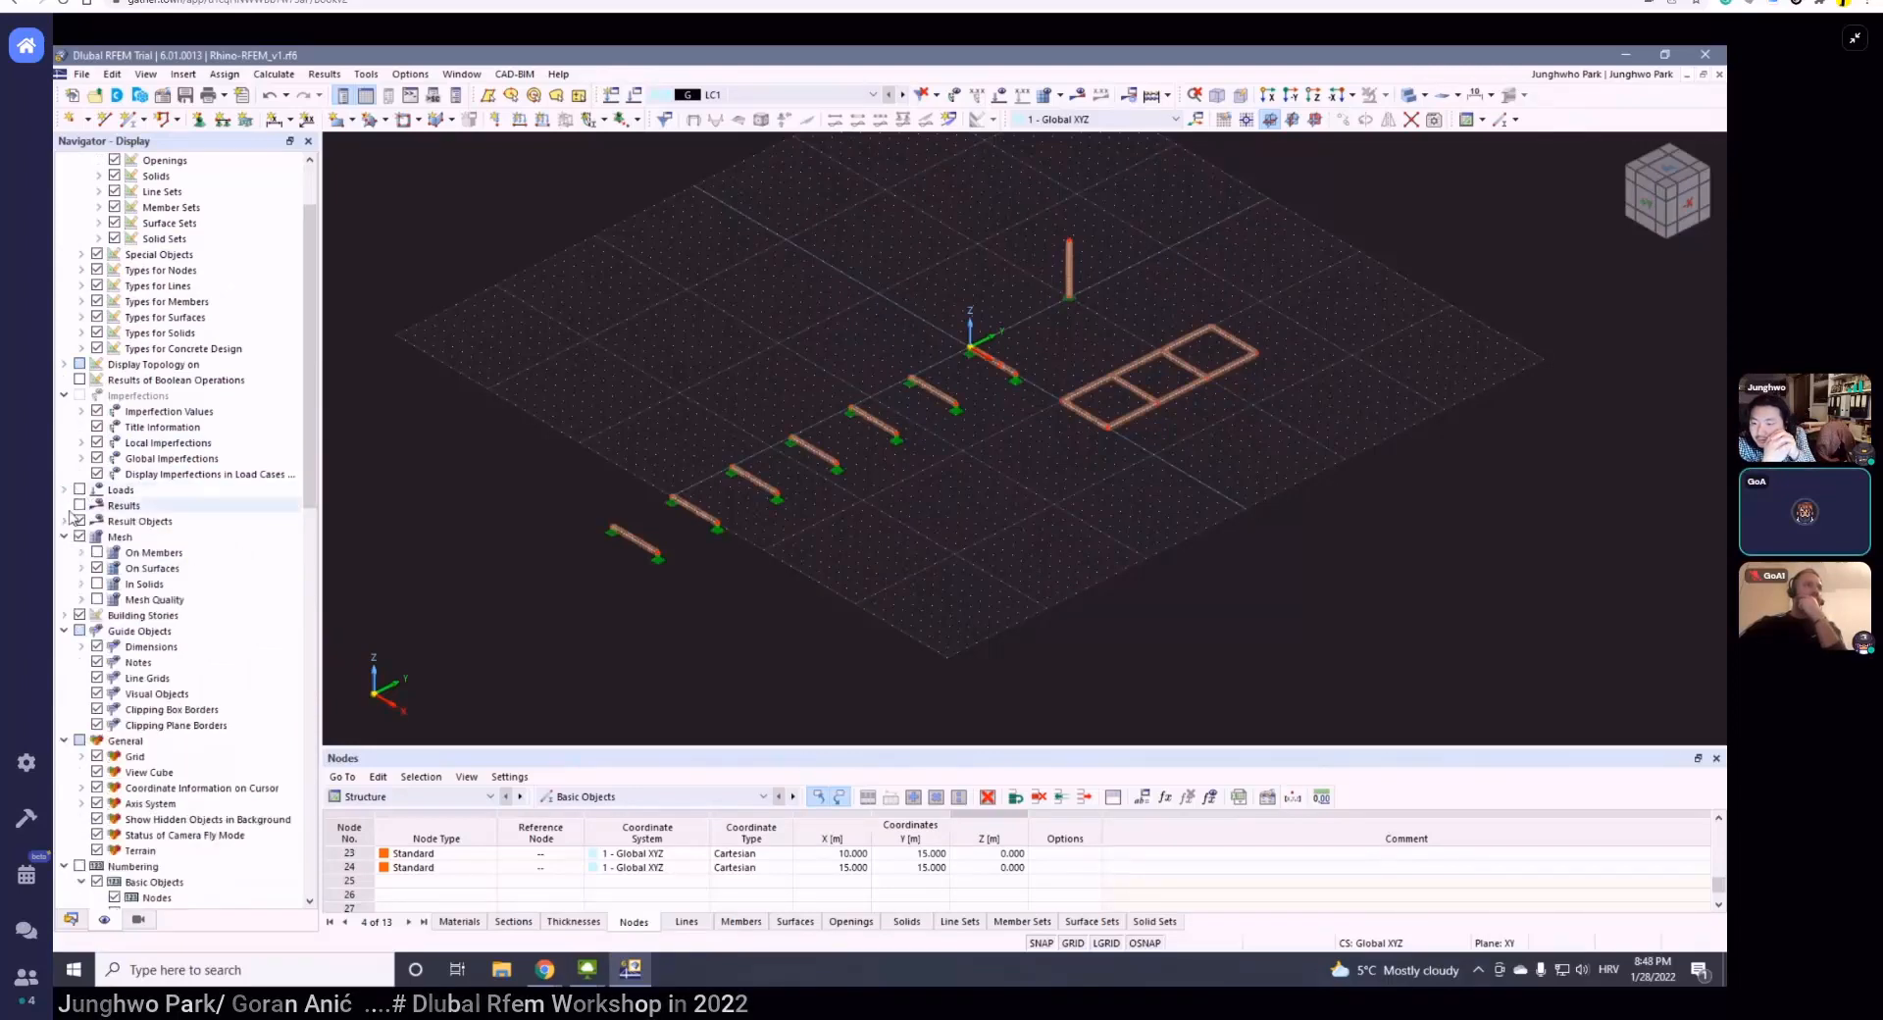
scroll(75, 624, "down", 1)
left_click(65, 584)
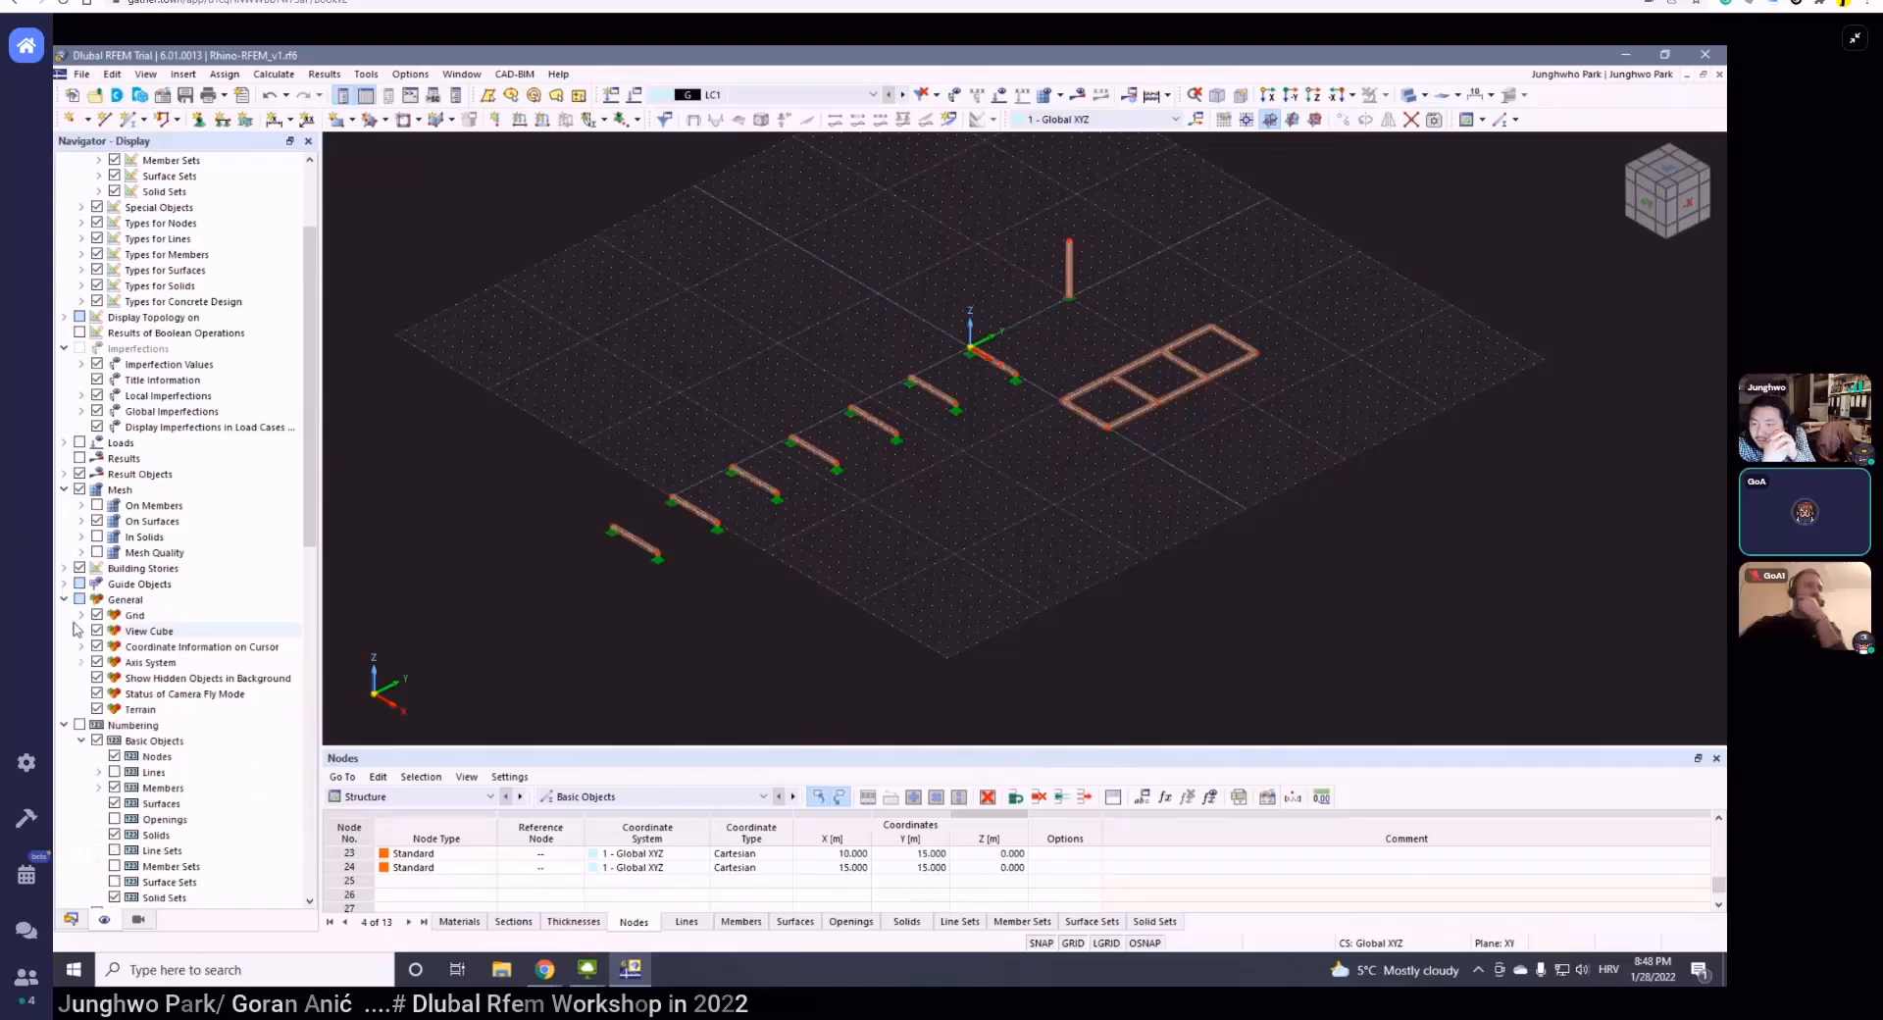
scroll(71, 615, "down", 1)
left_click(64, 553)
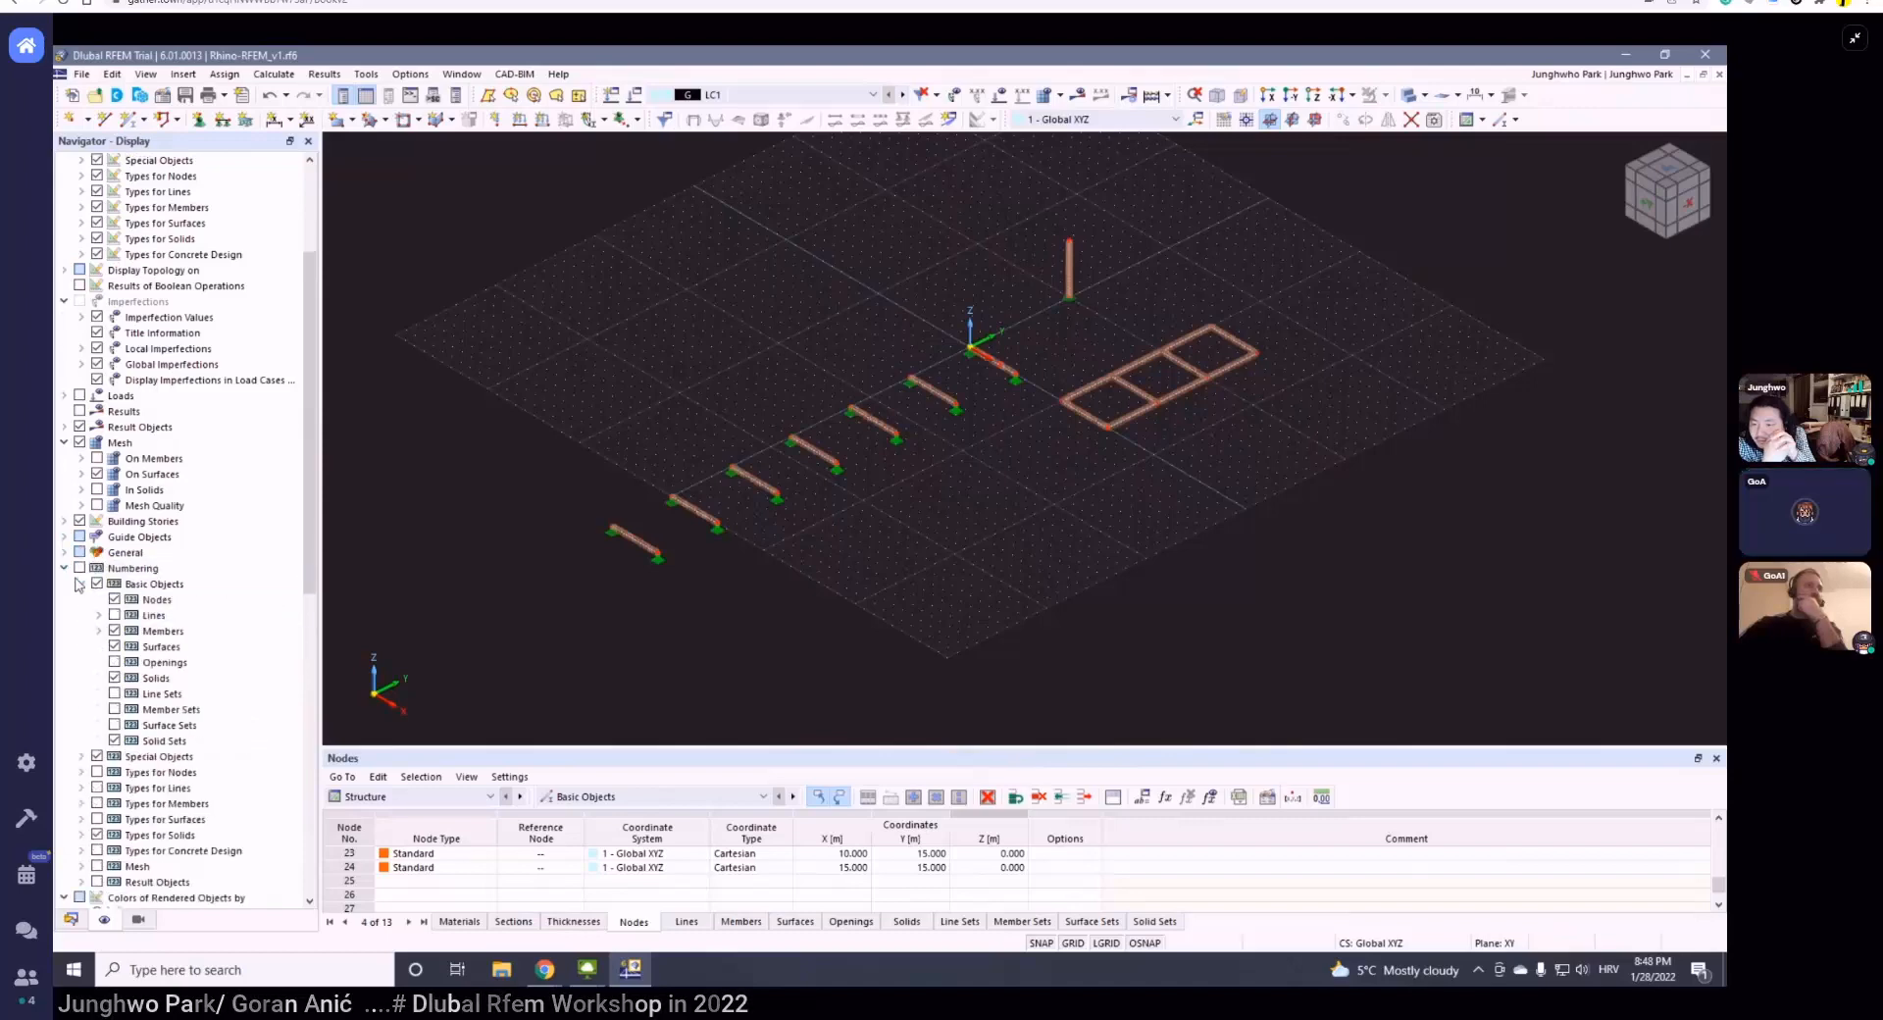
- Look through the numbering, colour, rendering and preselection options in the display settings
scroll(76, 579, "down", 2)
scroll(78, 577, "down", 3)
scroll(82, 555, "down", 4)
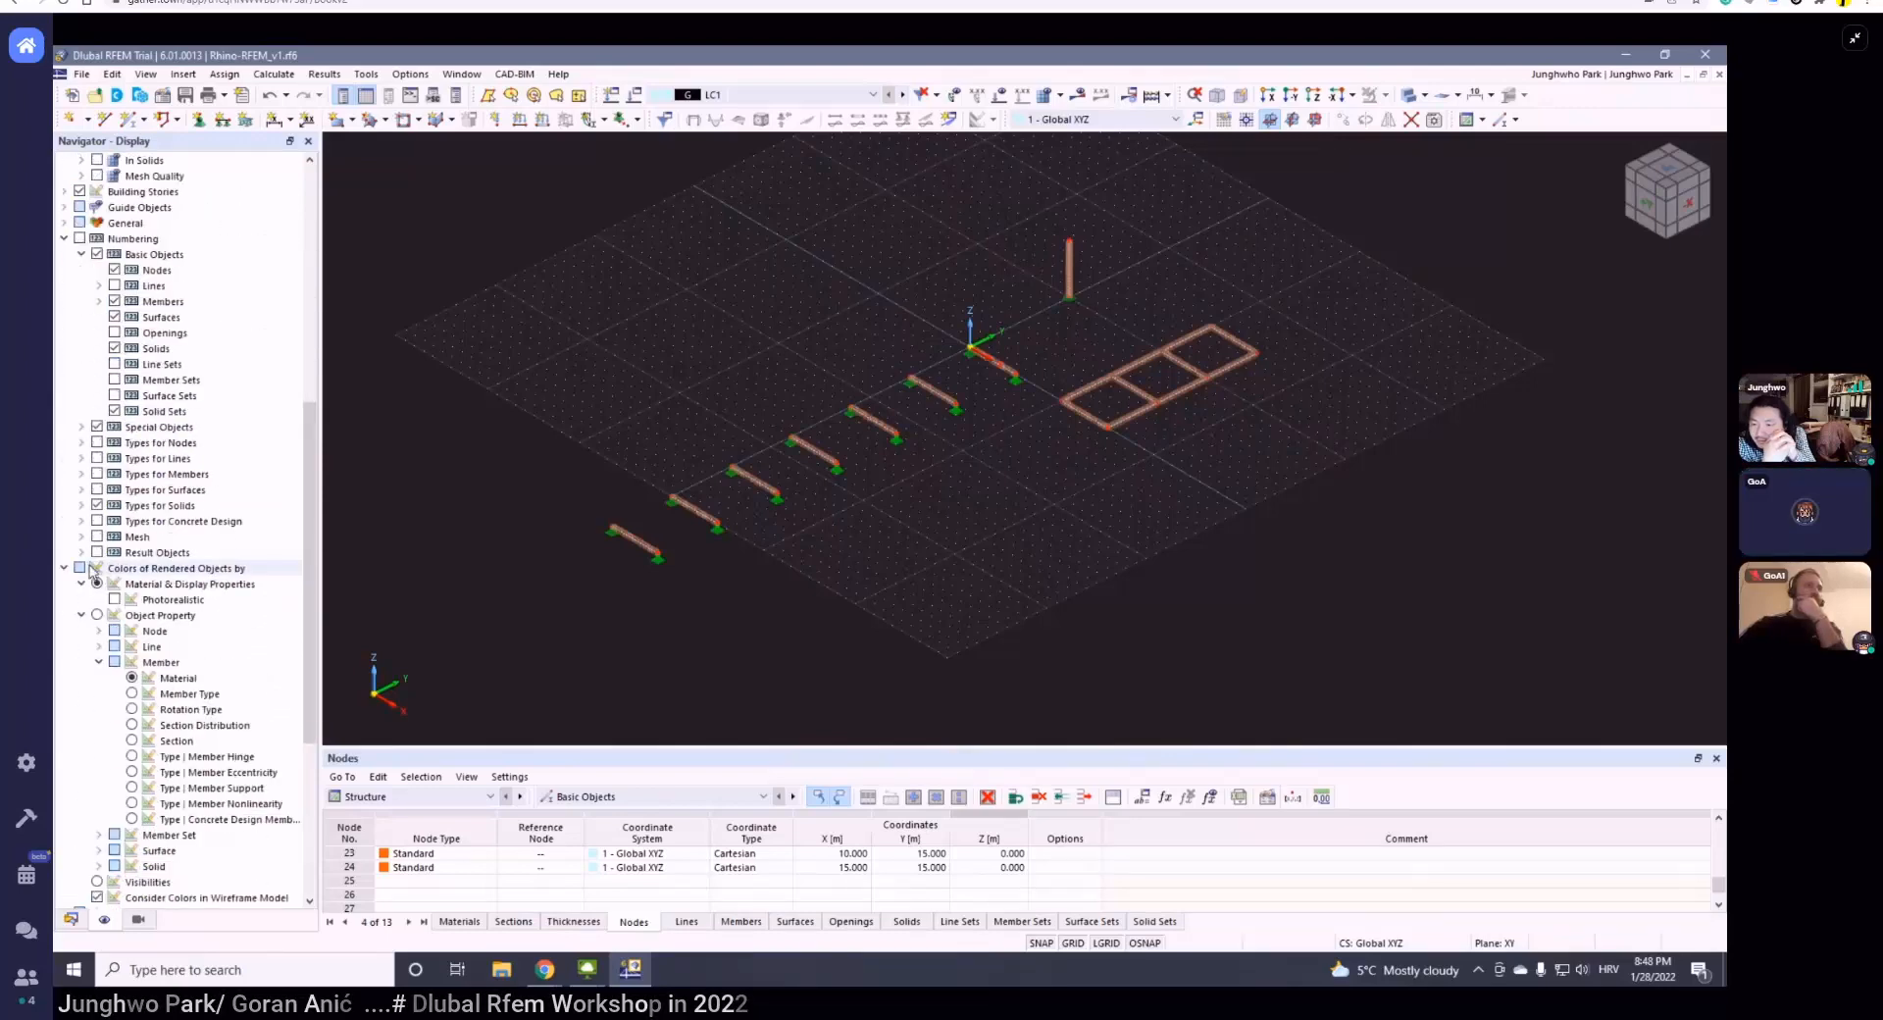
scroll(82, 555, "down", 2)
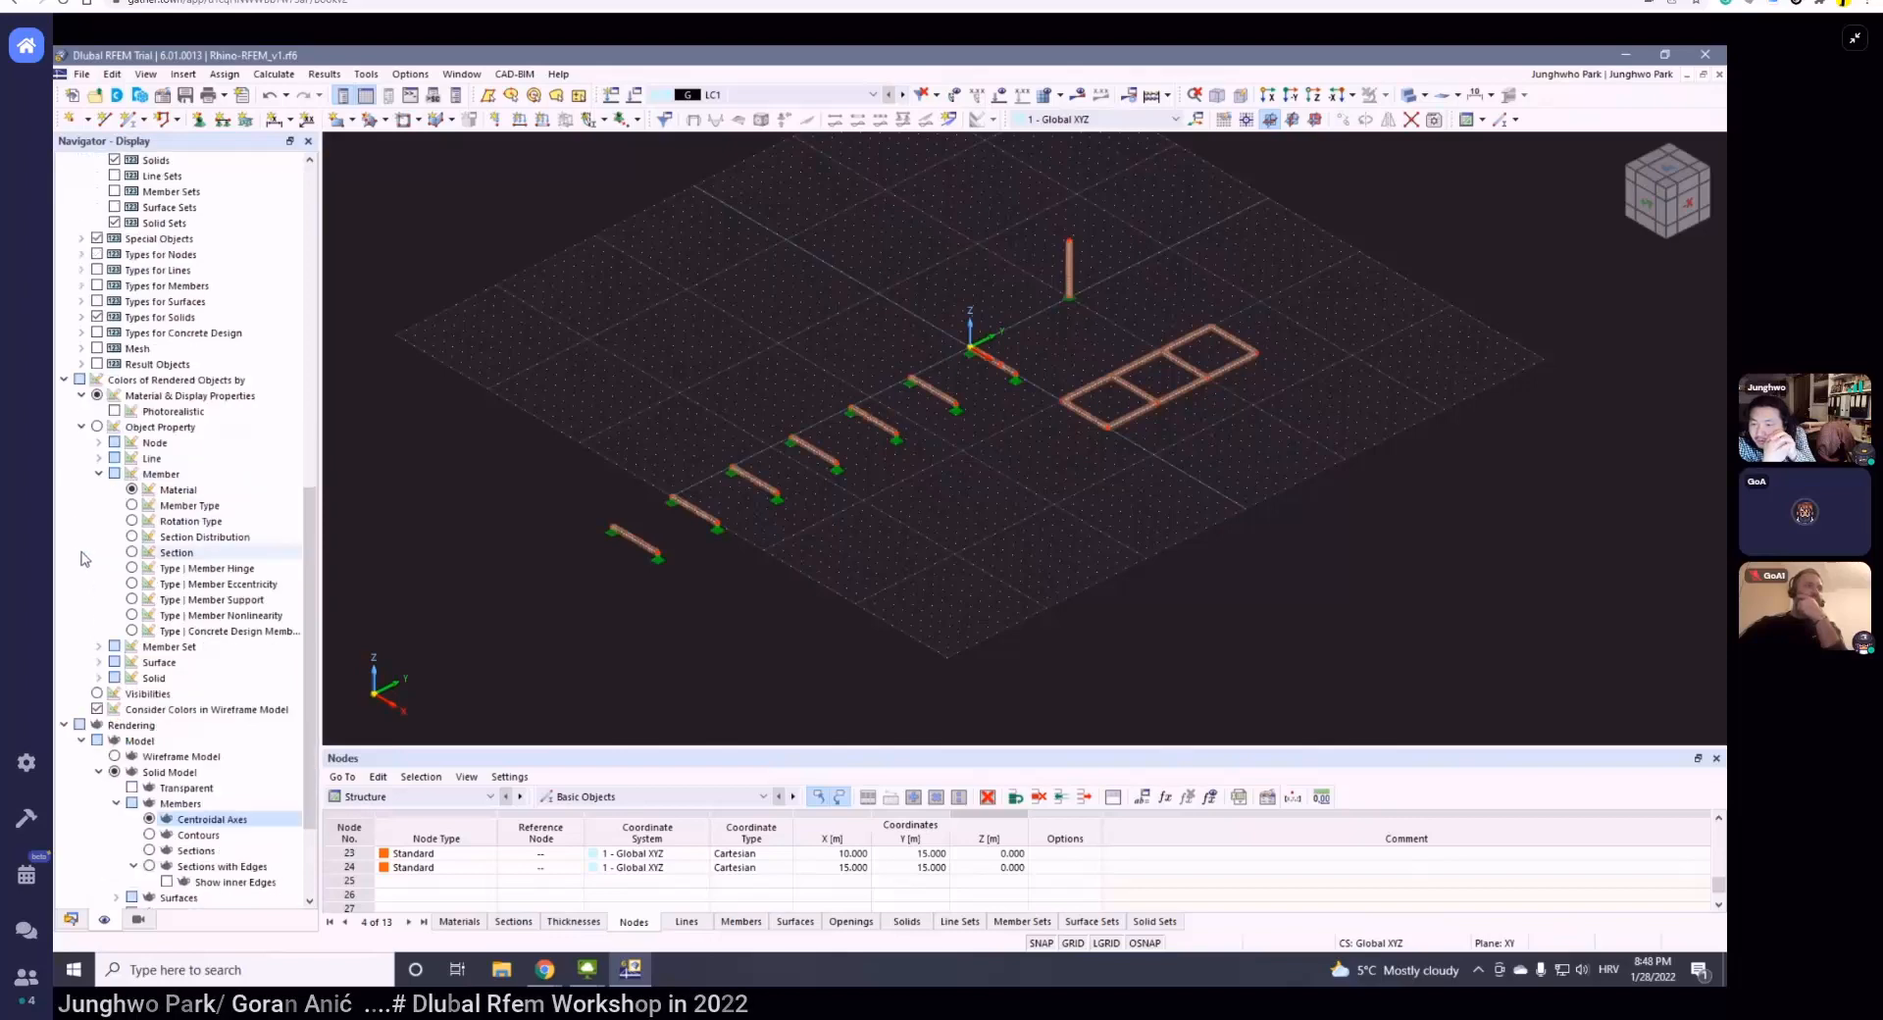
scroll(88, 560, "down", 1)
scroll(102, 603, "down", 2)
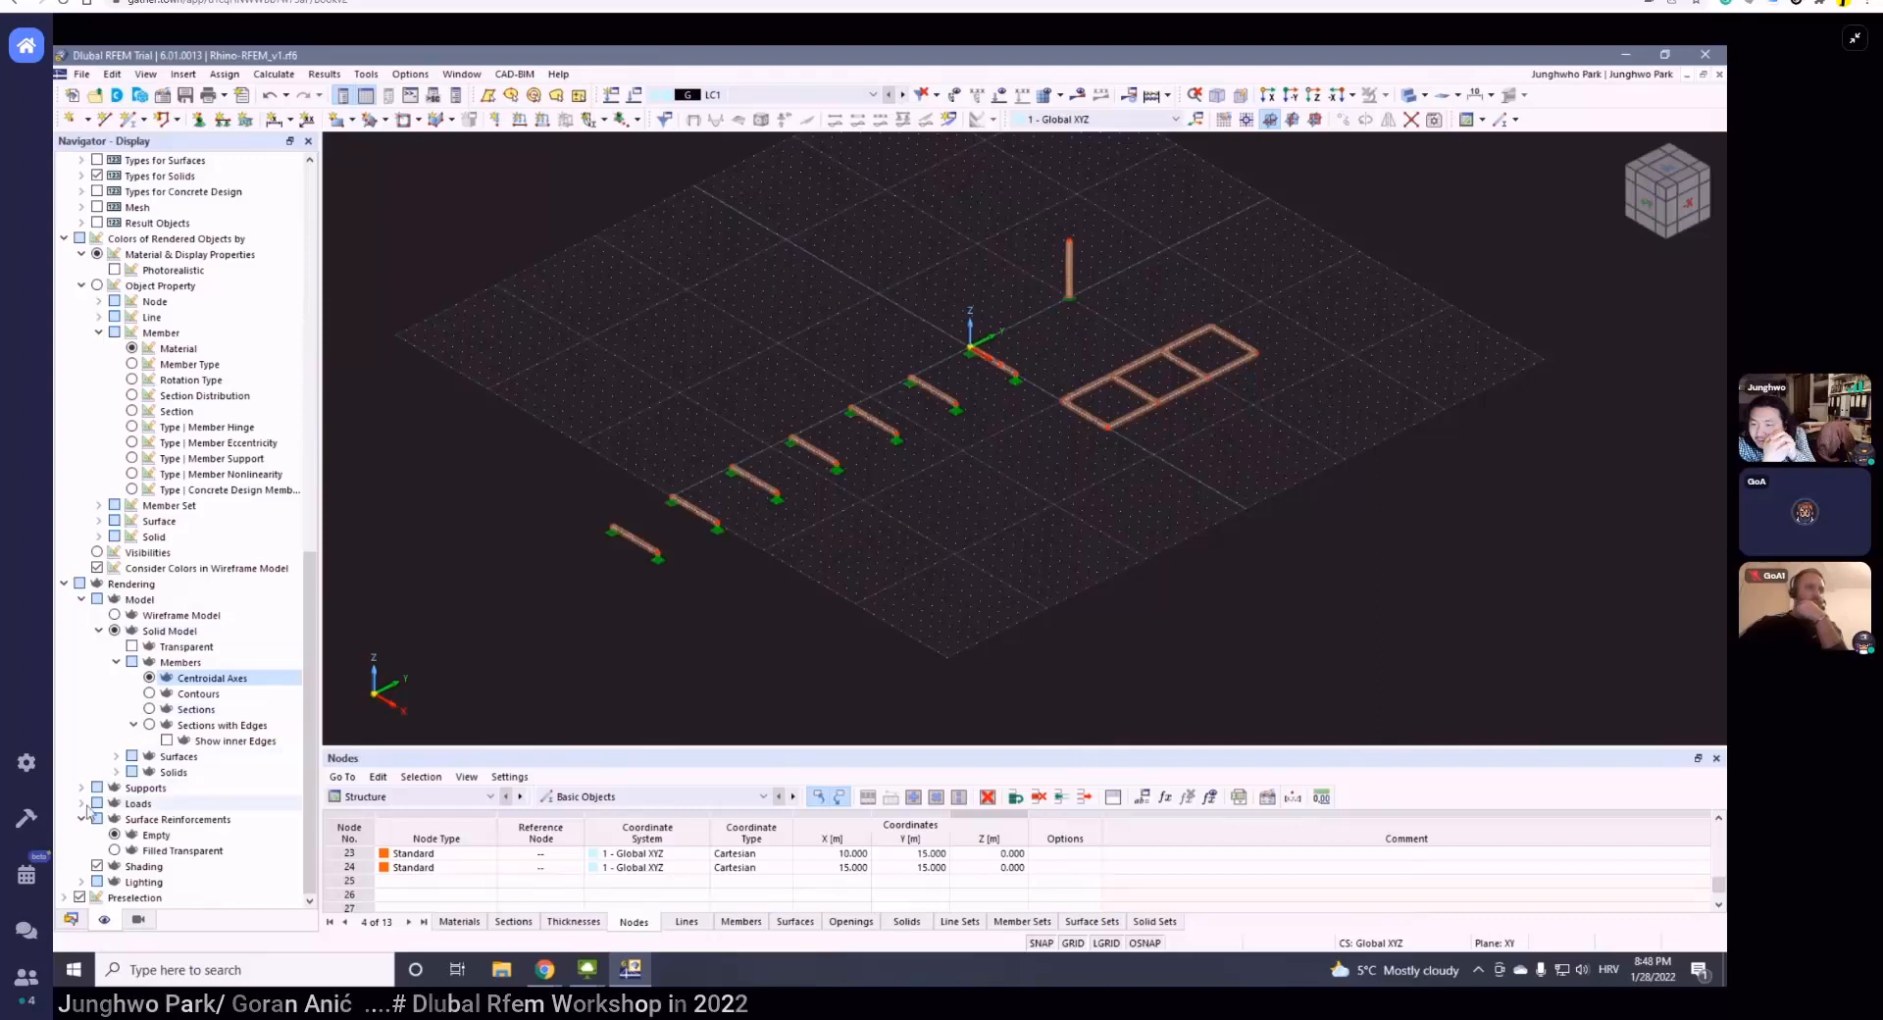
left_click(65, 897)
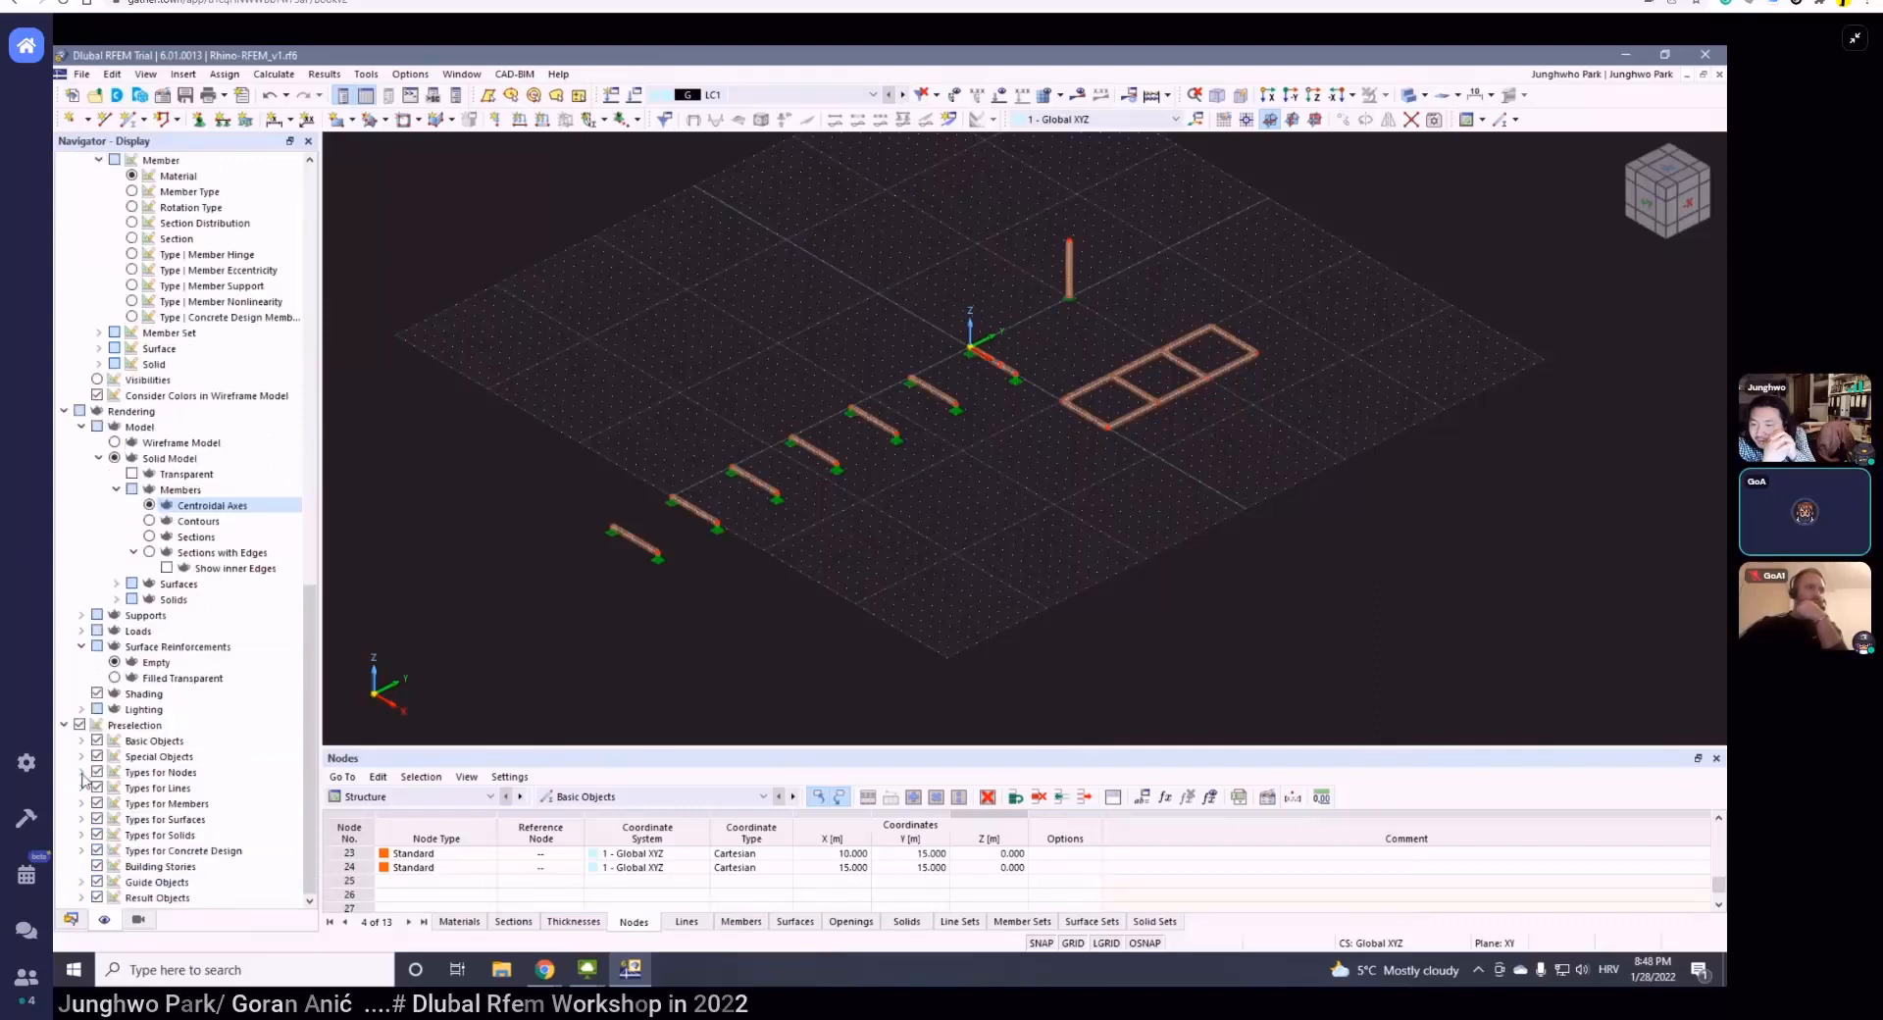
left_click(77, 725)
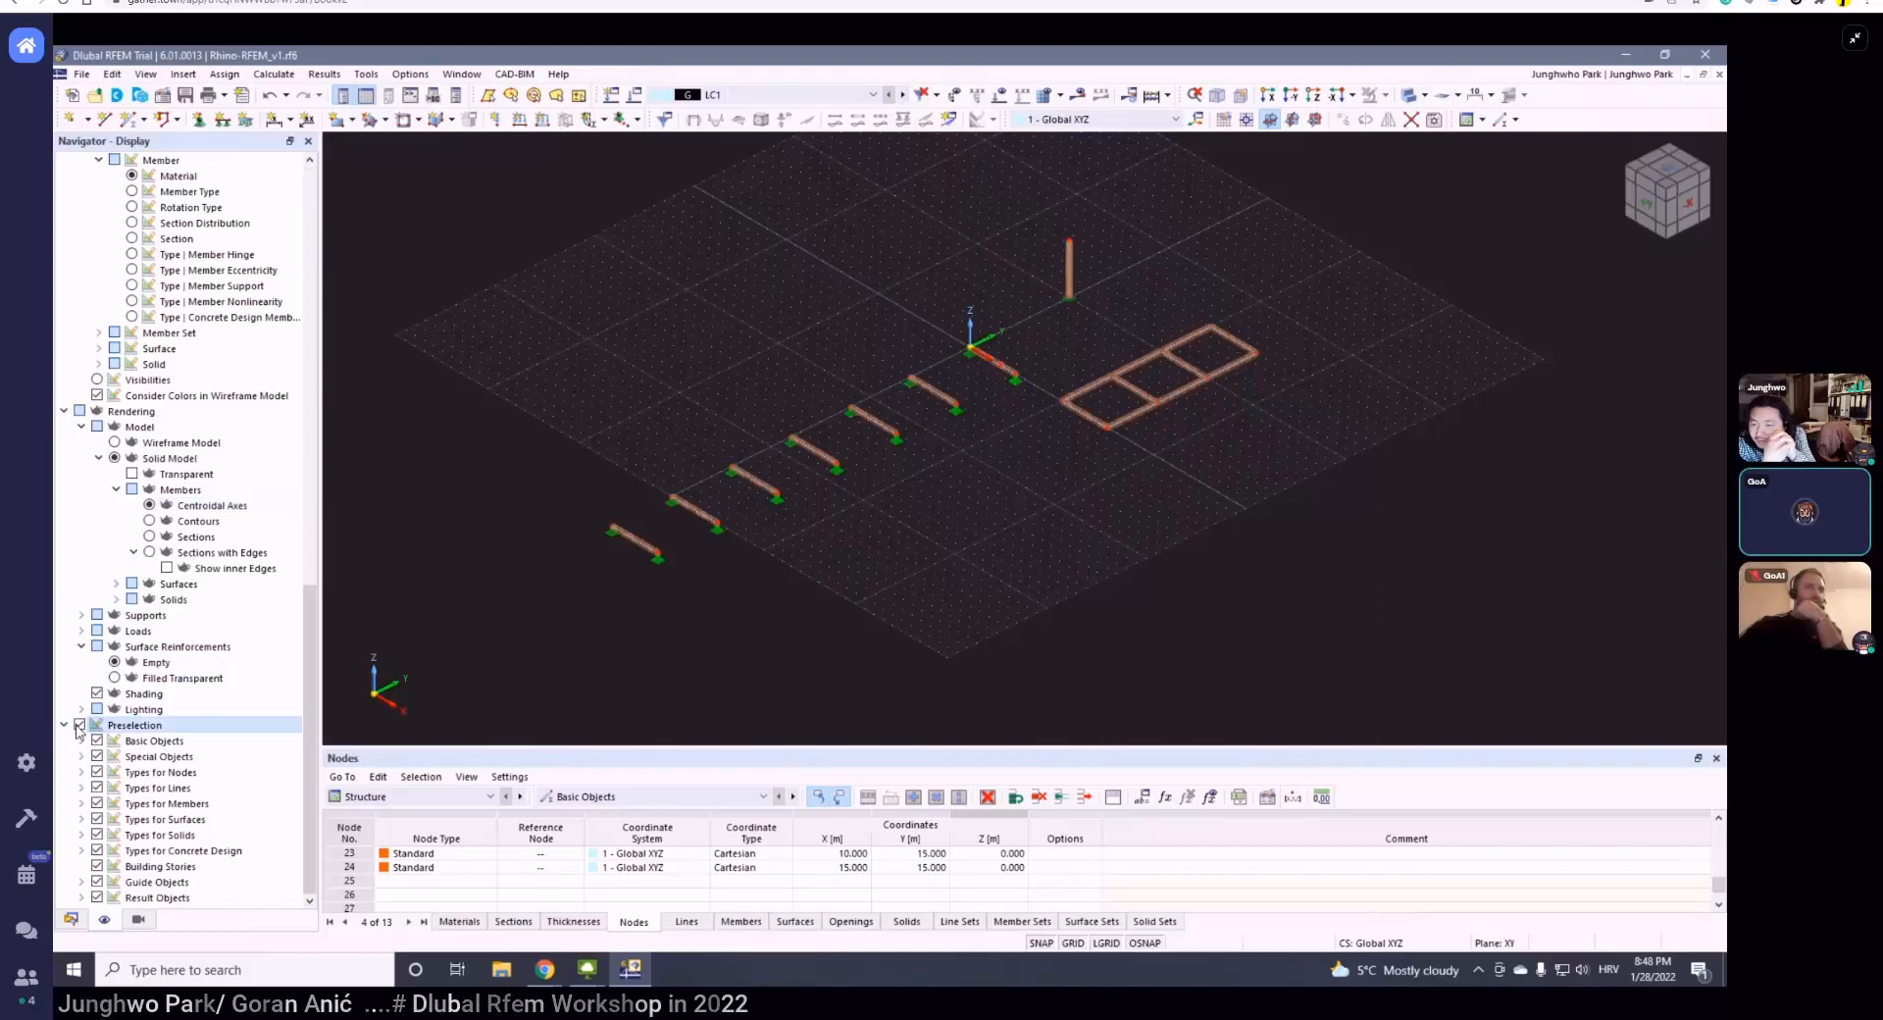
left_click(64, 726)
scroll(118, 755, "up", 1)
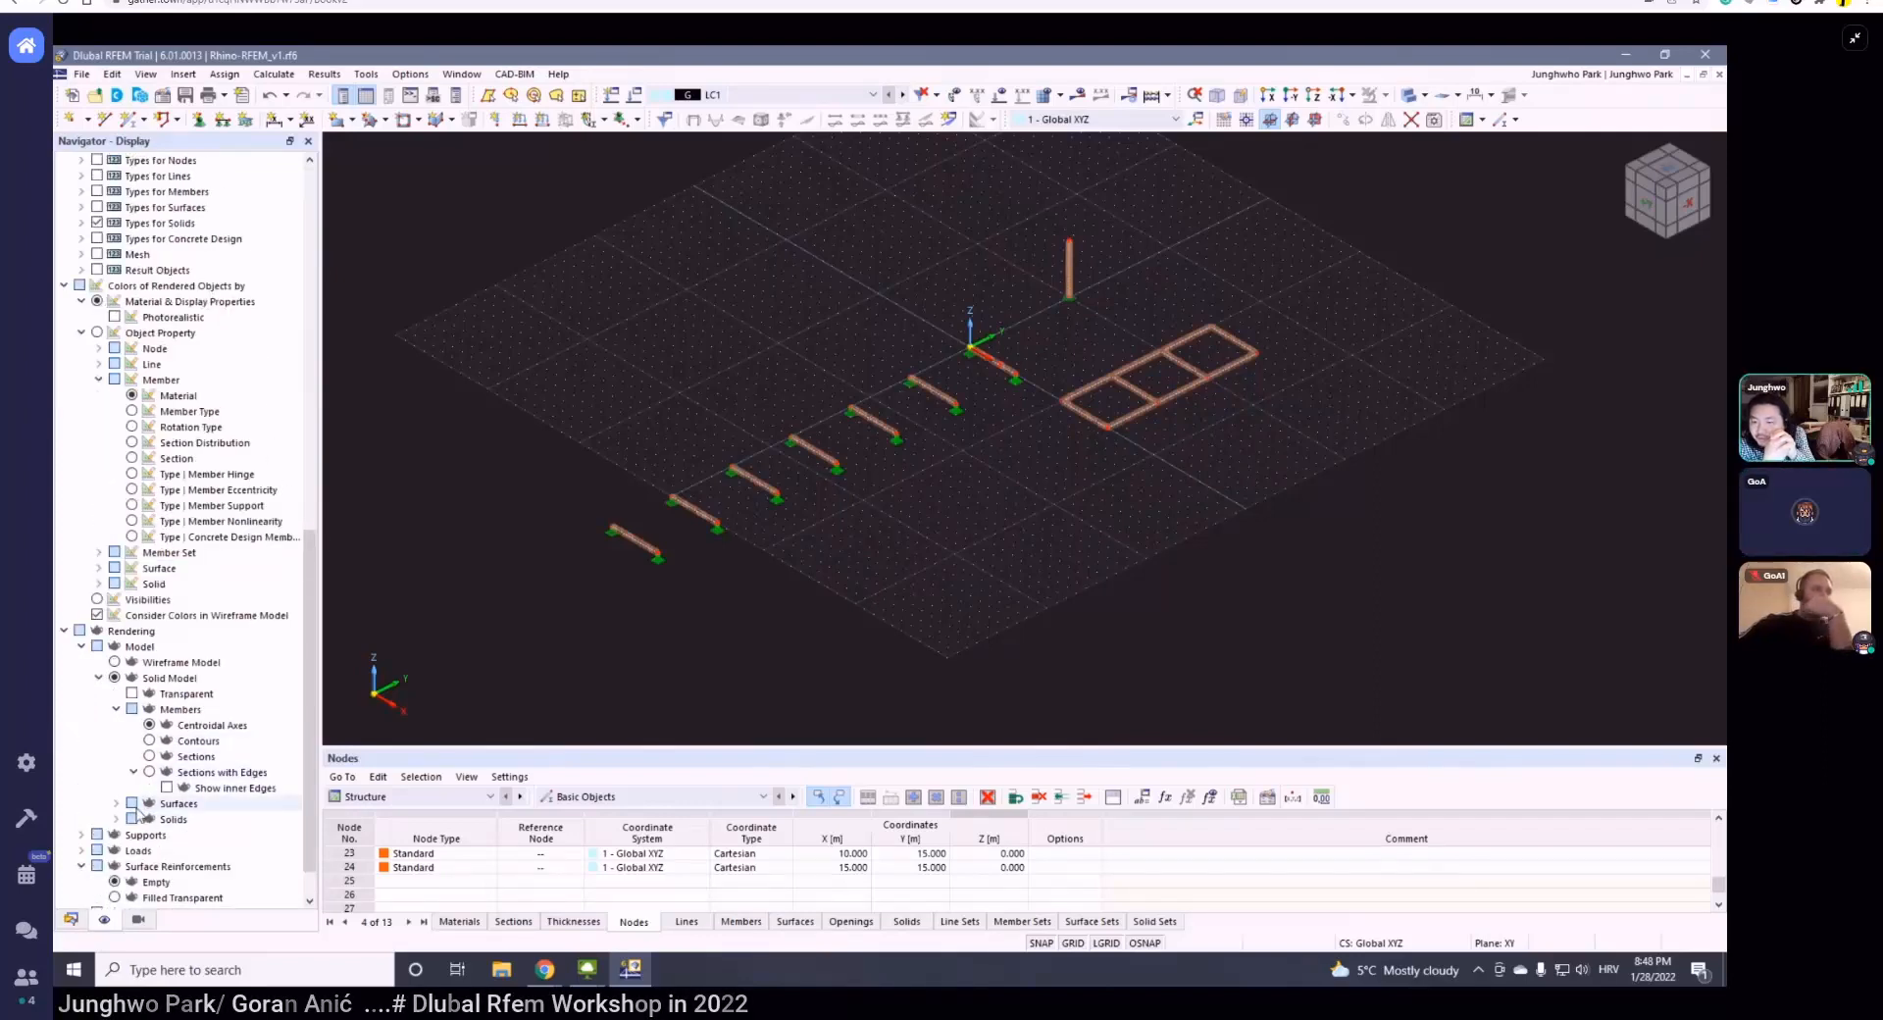
- Collapse the Members rendering options under the solid model and return to the model's display categories
scroll(142, 731, "up", 1)
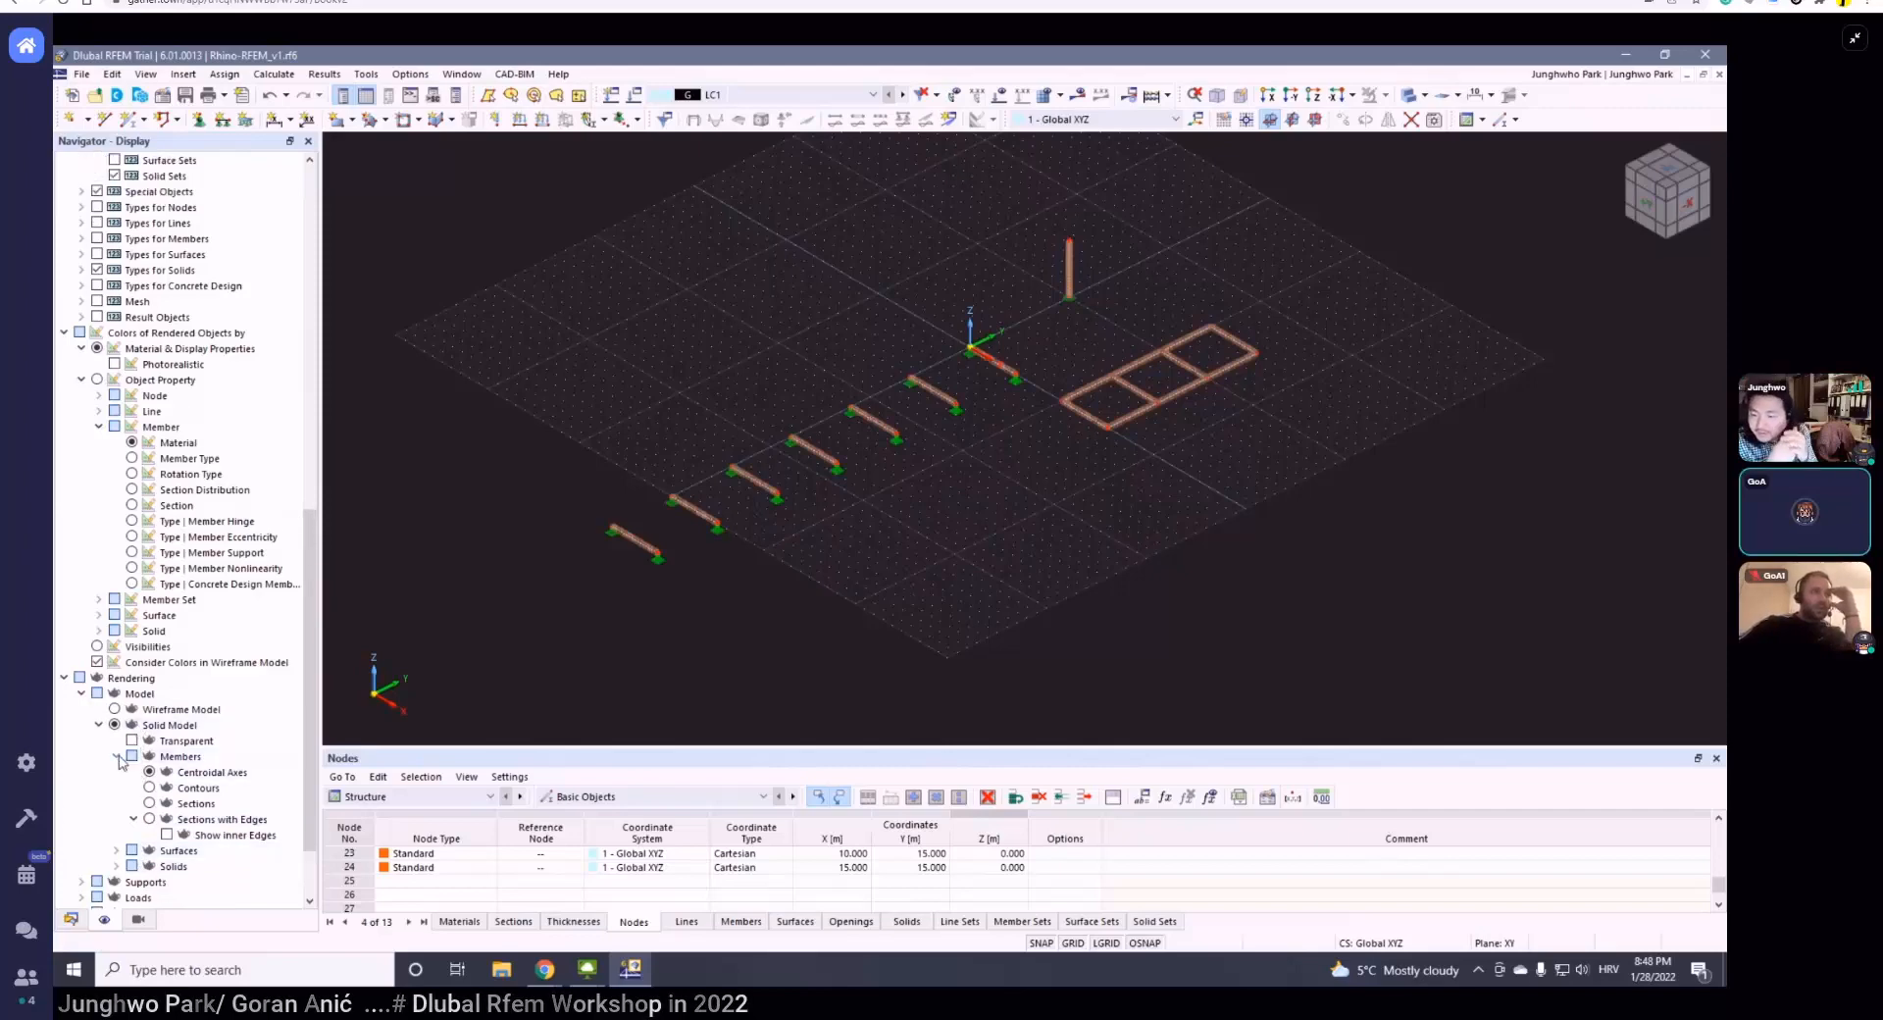
left_click(116, 756)
scroll(115, 708, "up", 3)
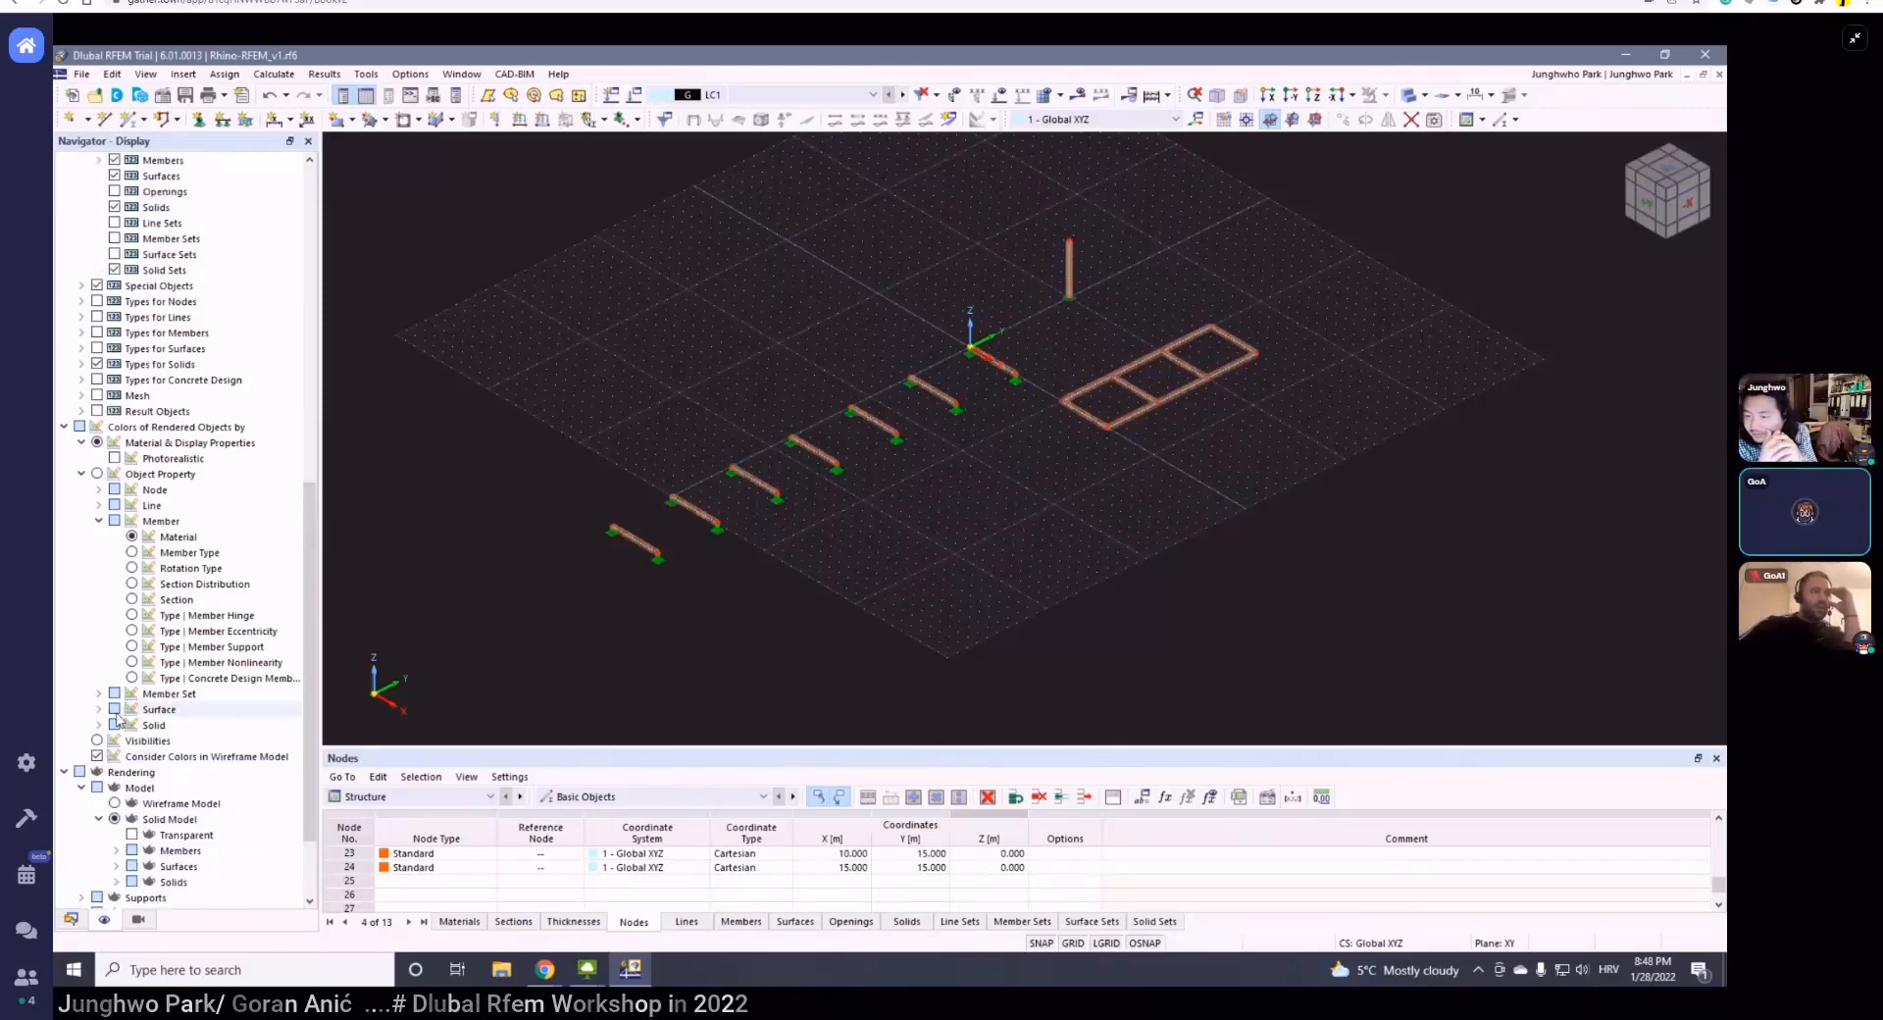
scroll(123, 742, "up", 2)
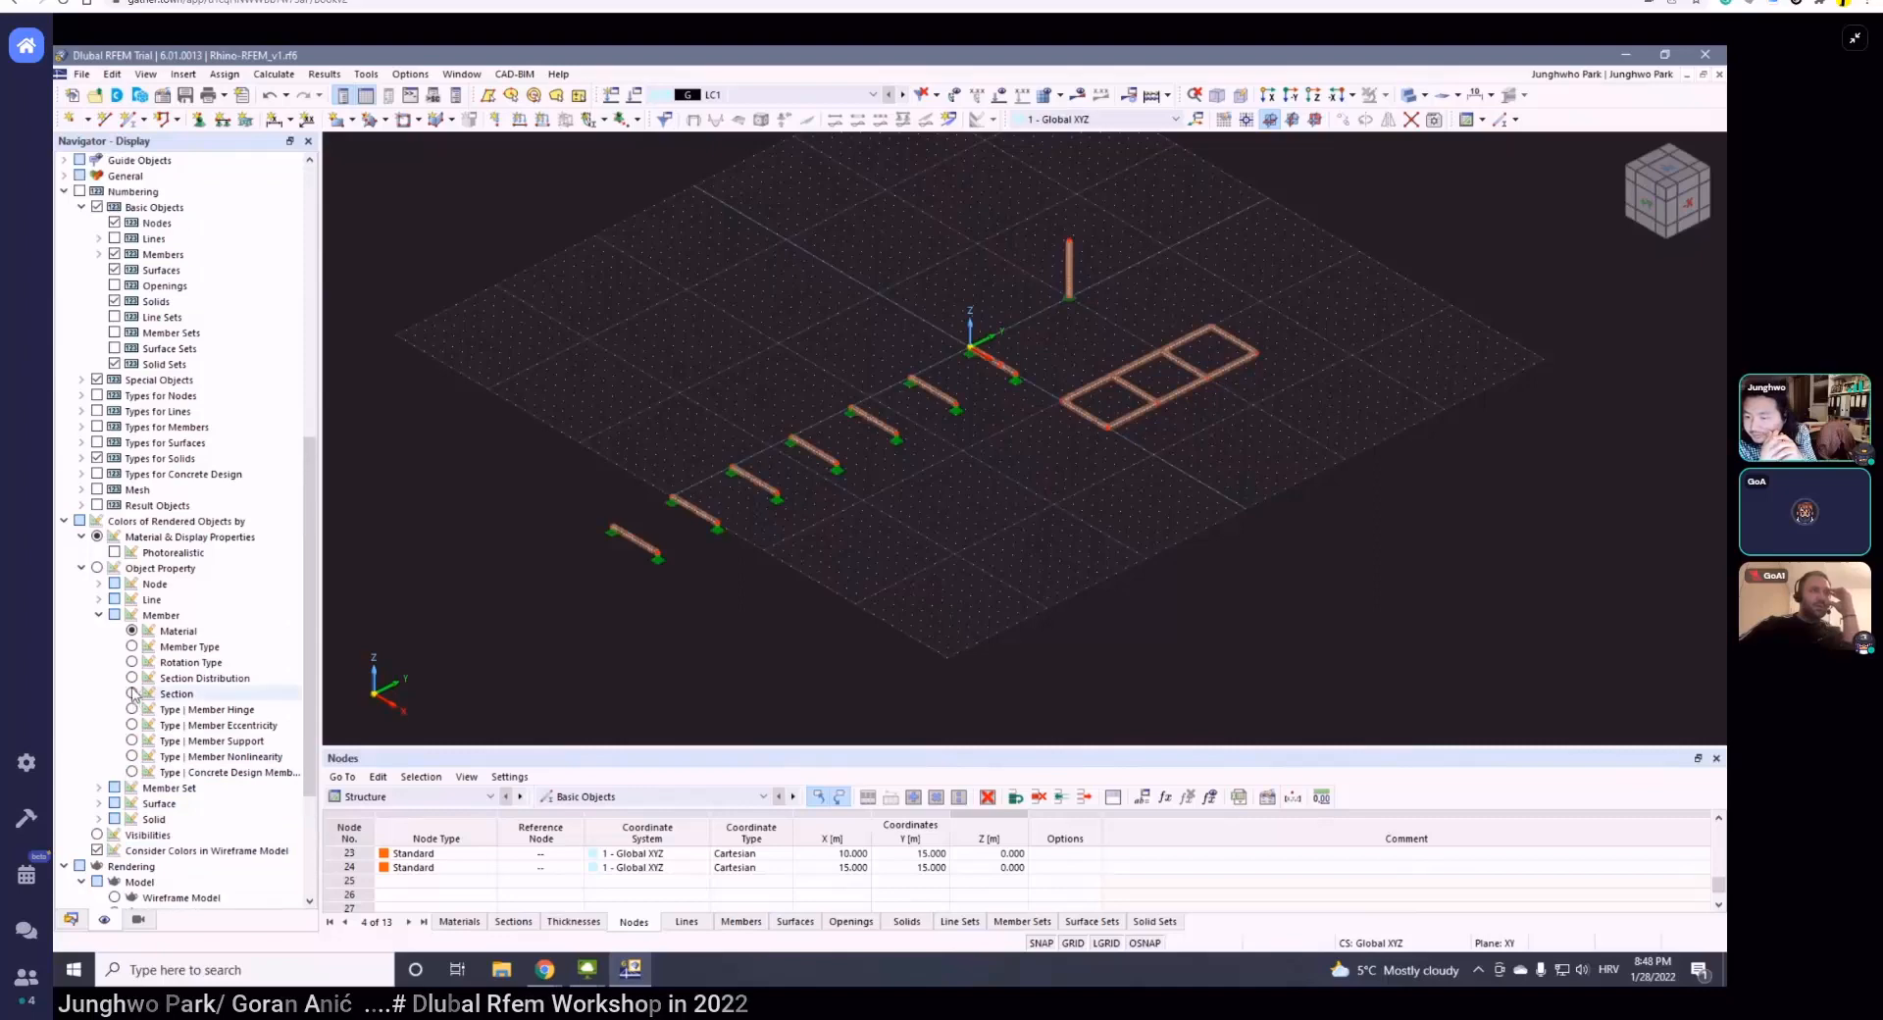
scroll(113, 662, "up", 3)
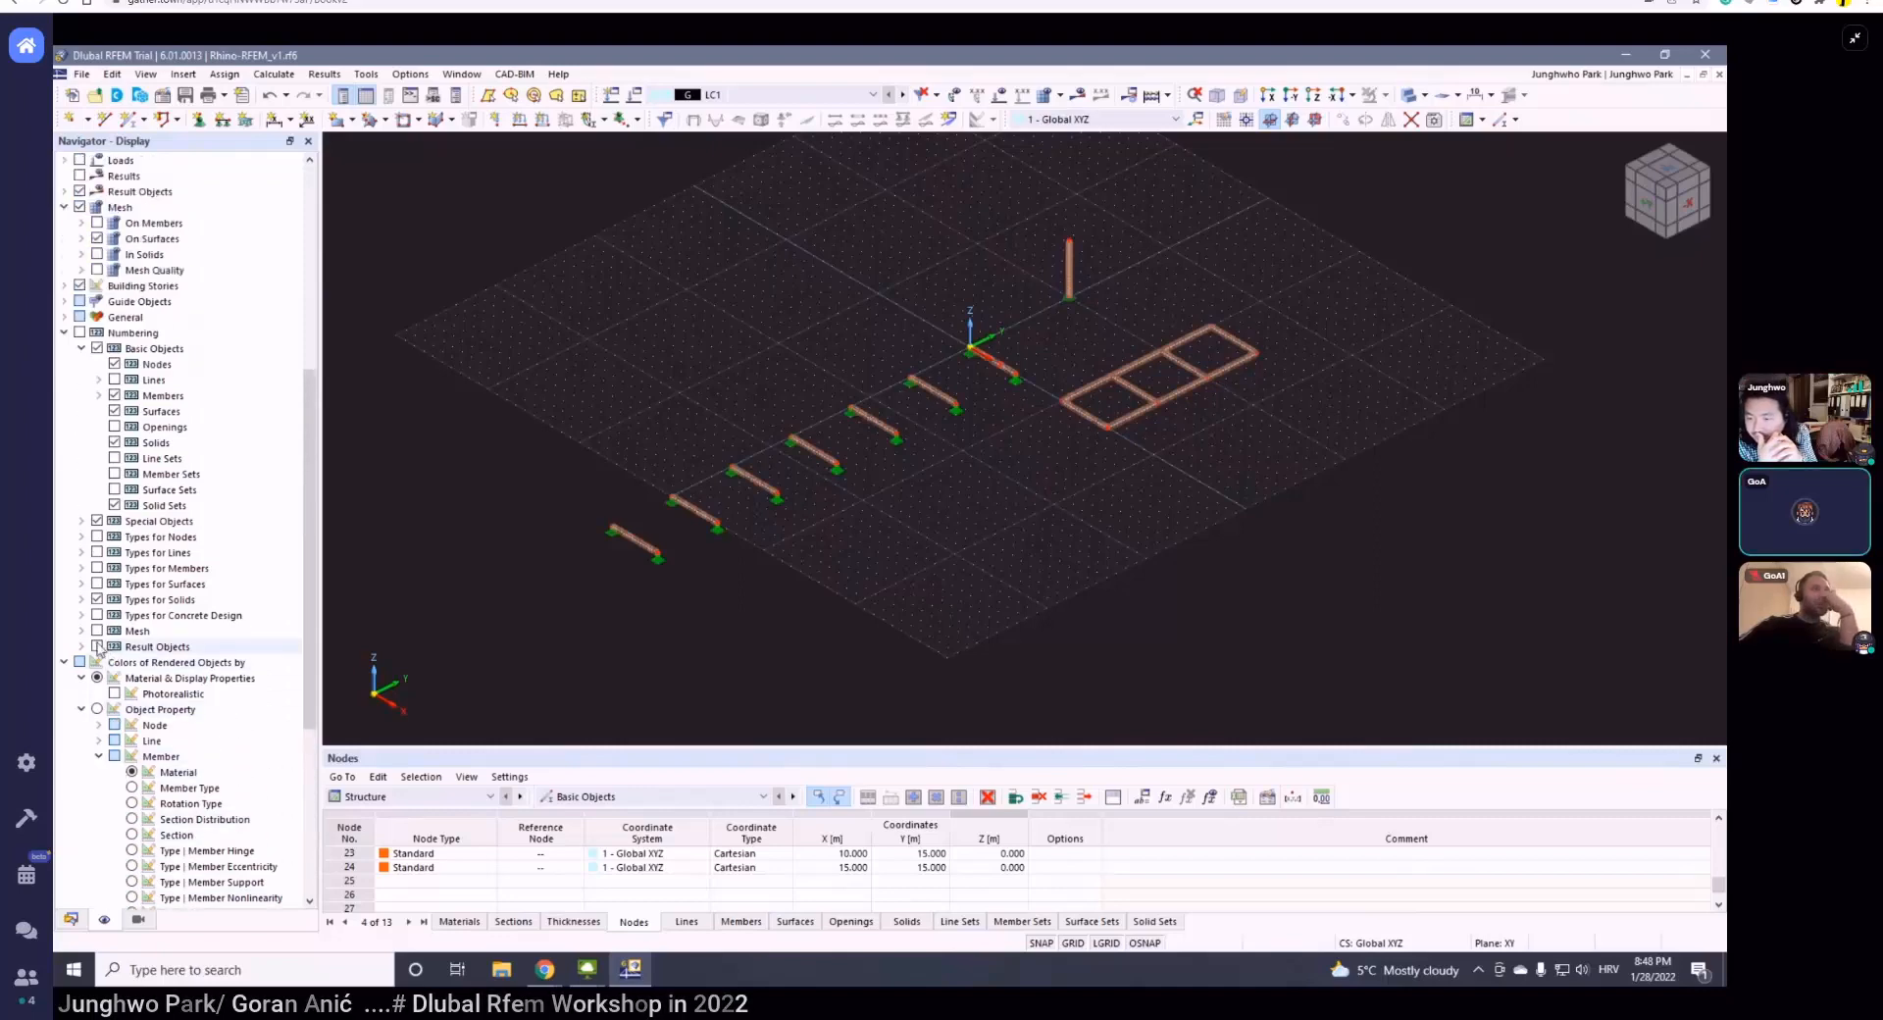
scroll(98, 647, "up", 7)
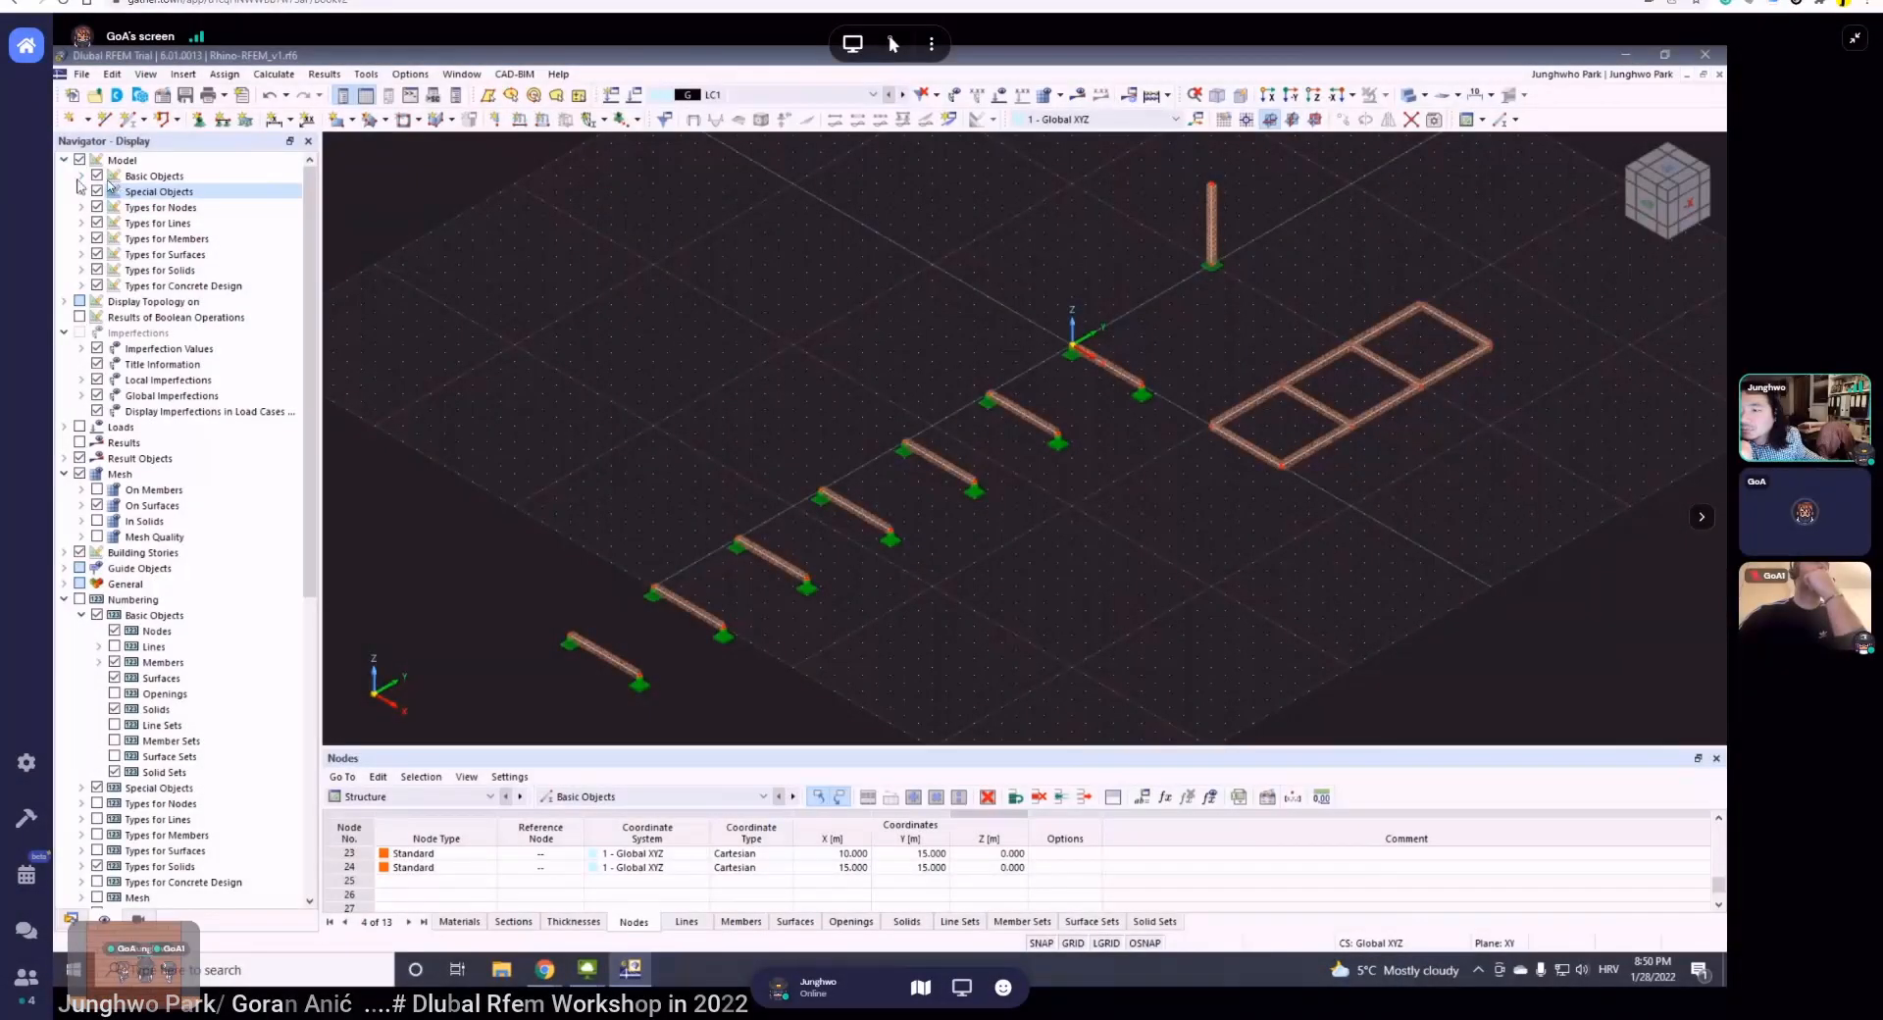
- Expand the model's Basic Objects display category and look through the display options for nodes
left_click(84, 176)
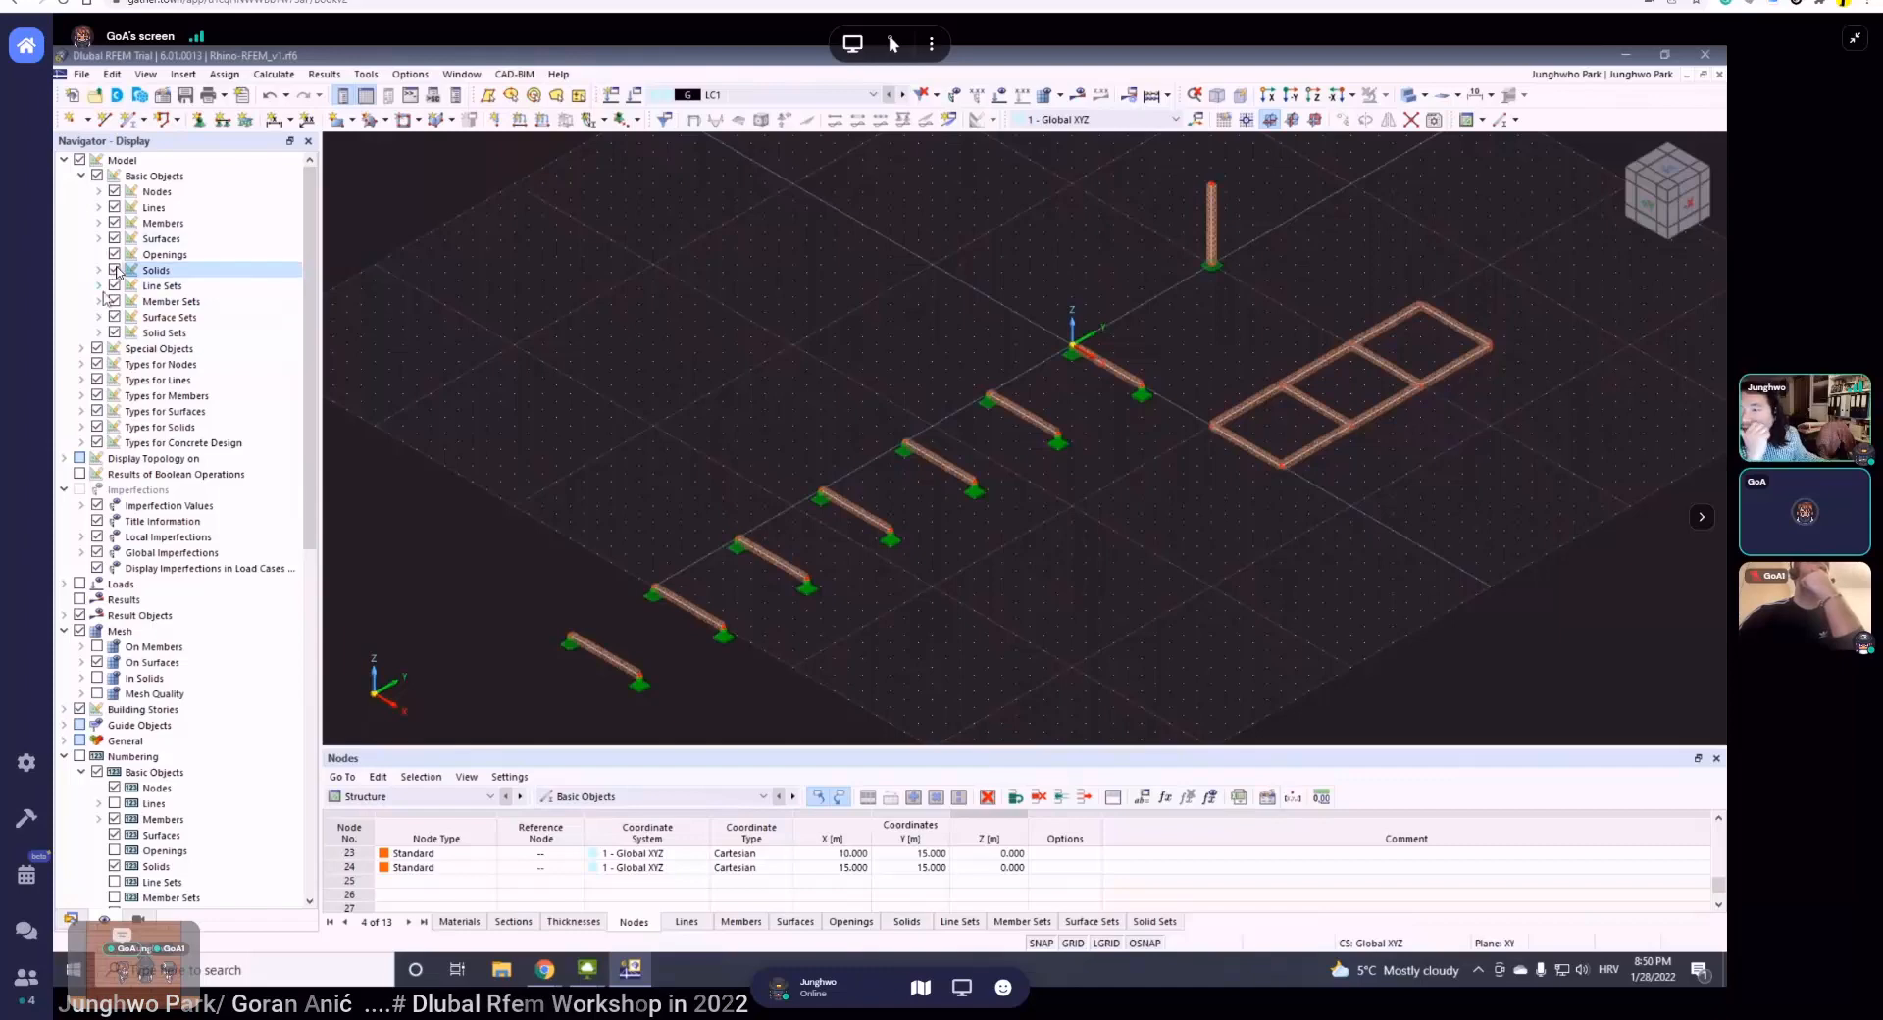
left_click(113, 317)
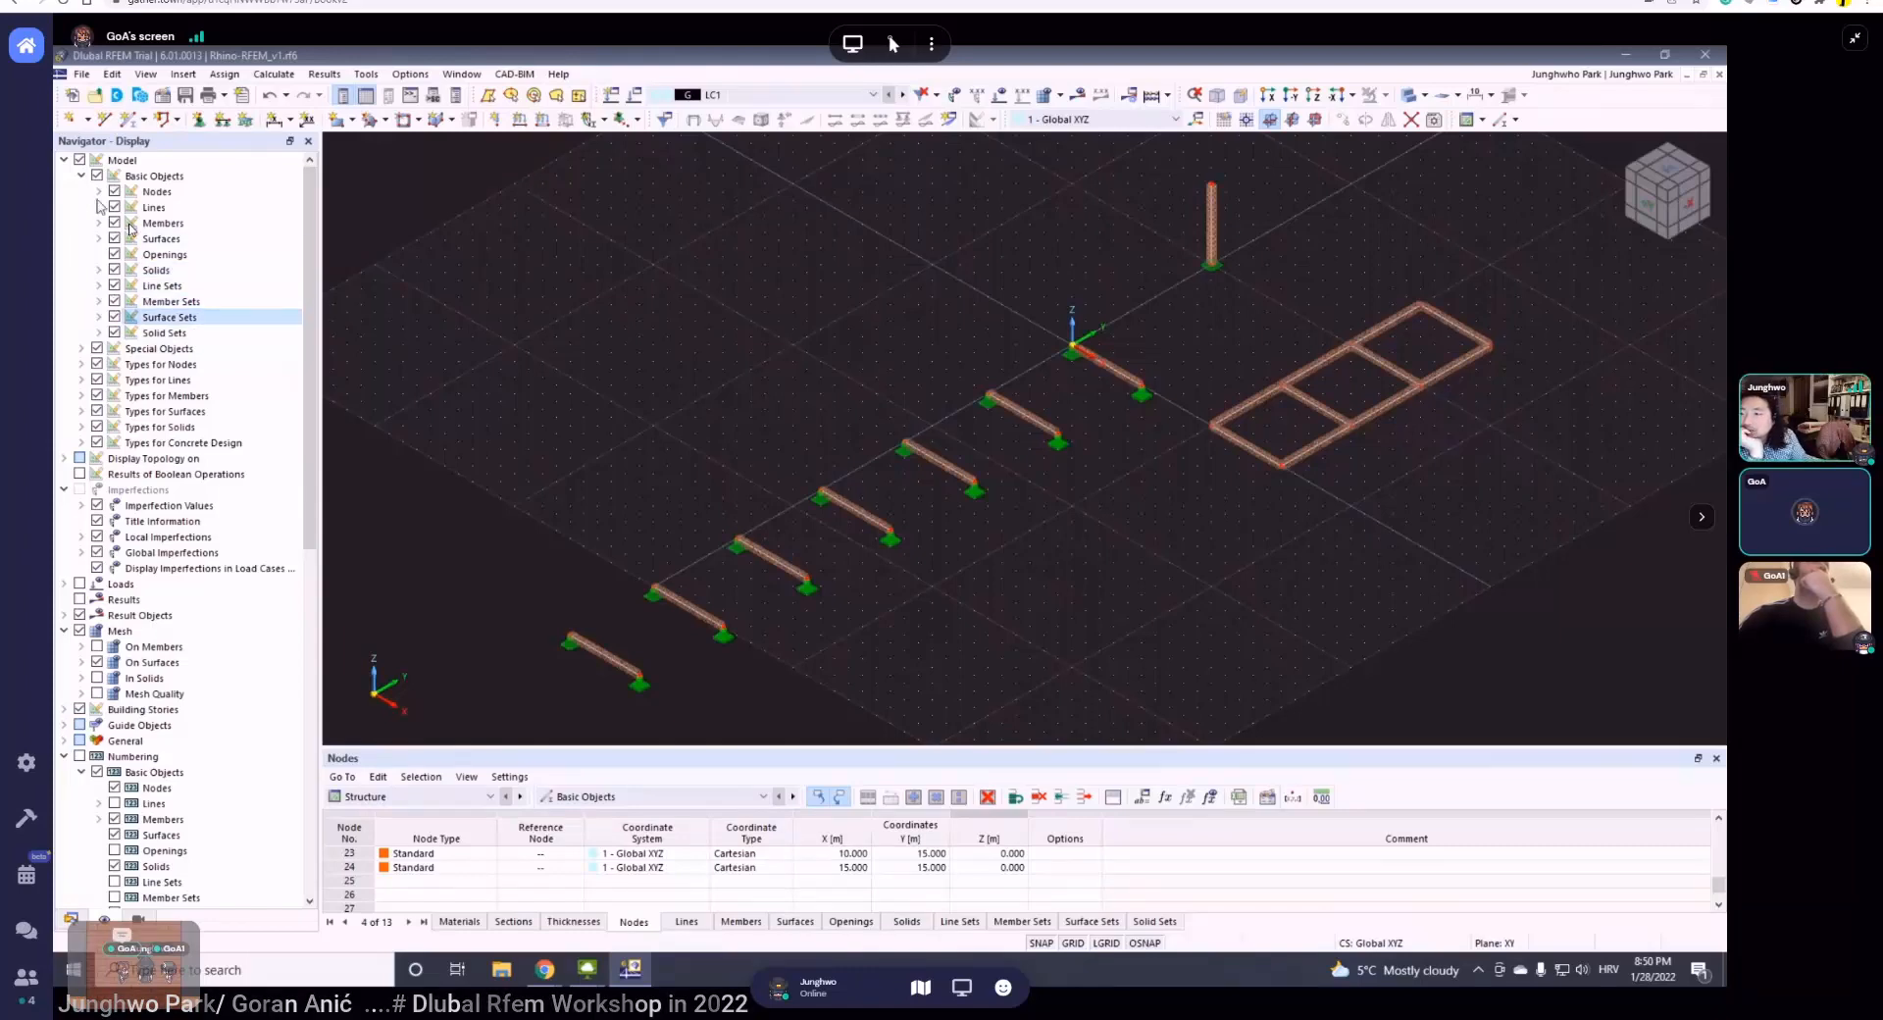
left_click(99, 186)
left_click(98, 180)
left_click(98, 178)
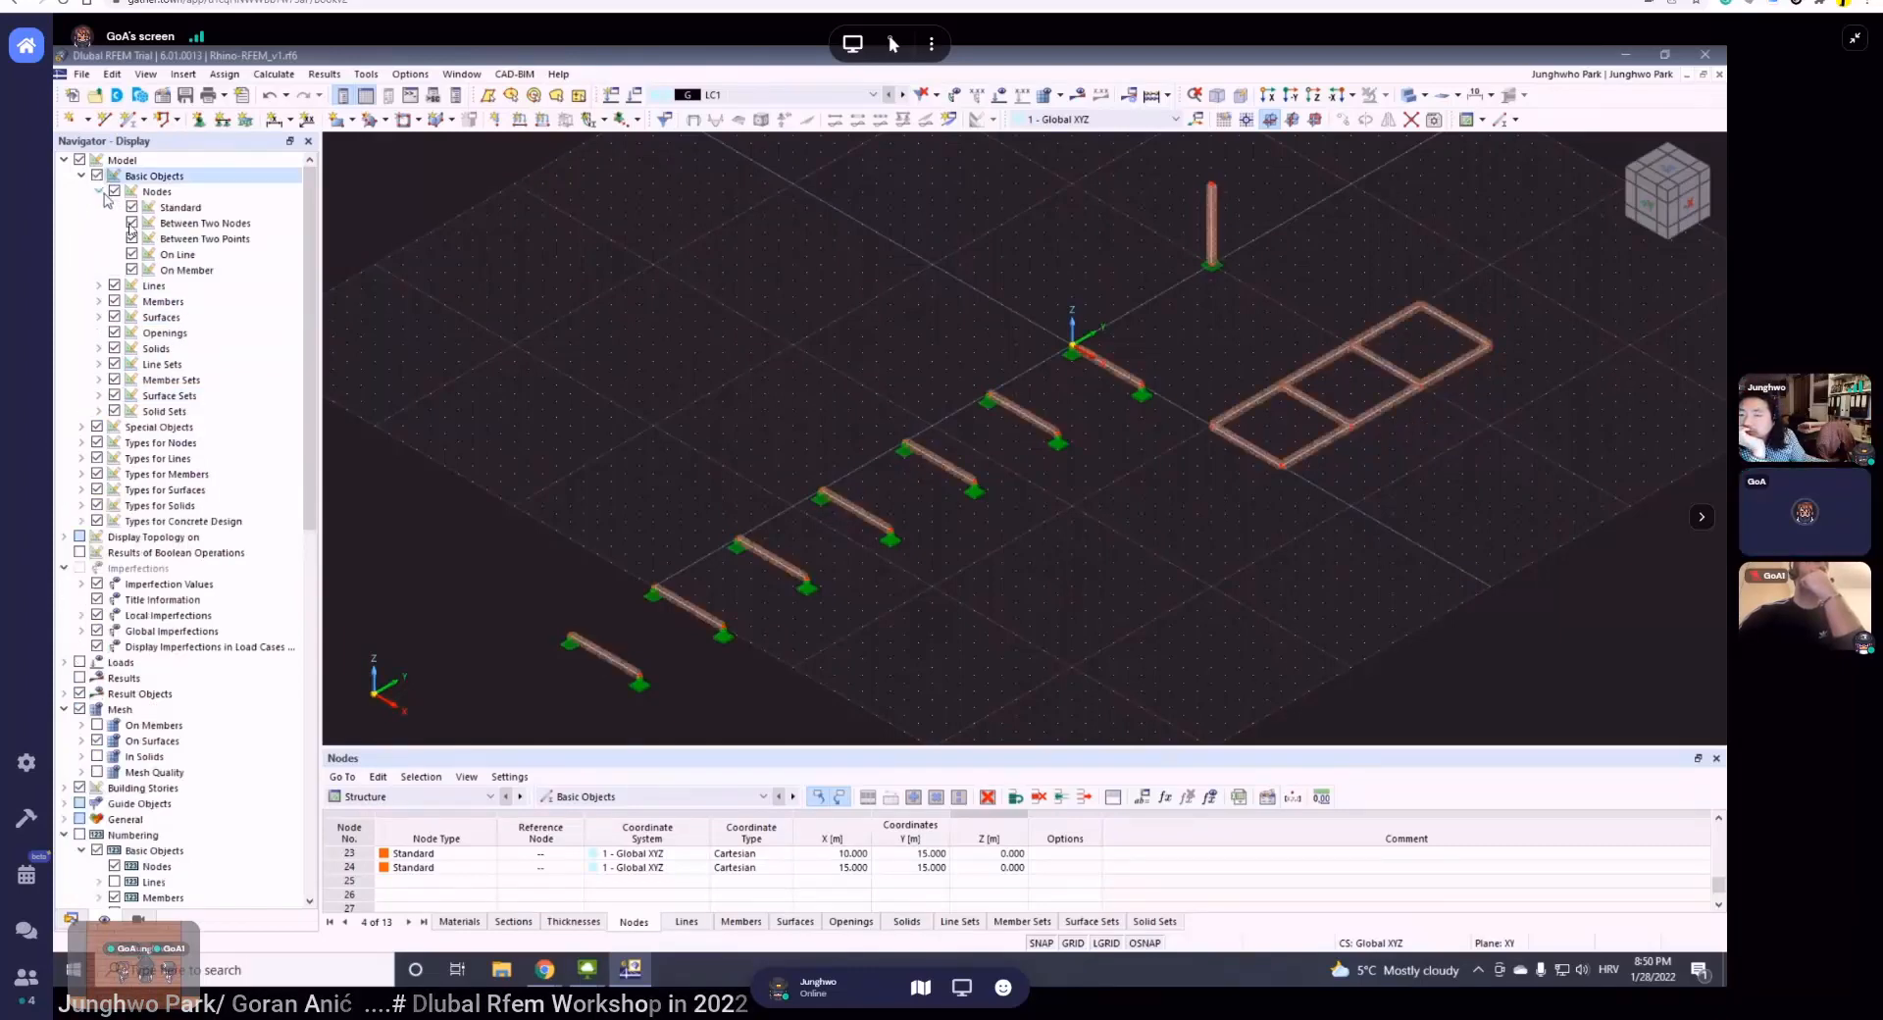
left_click(100, 192)
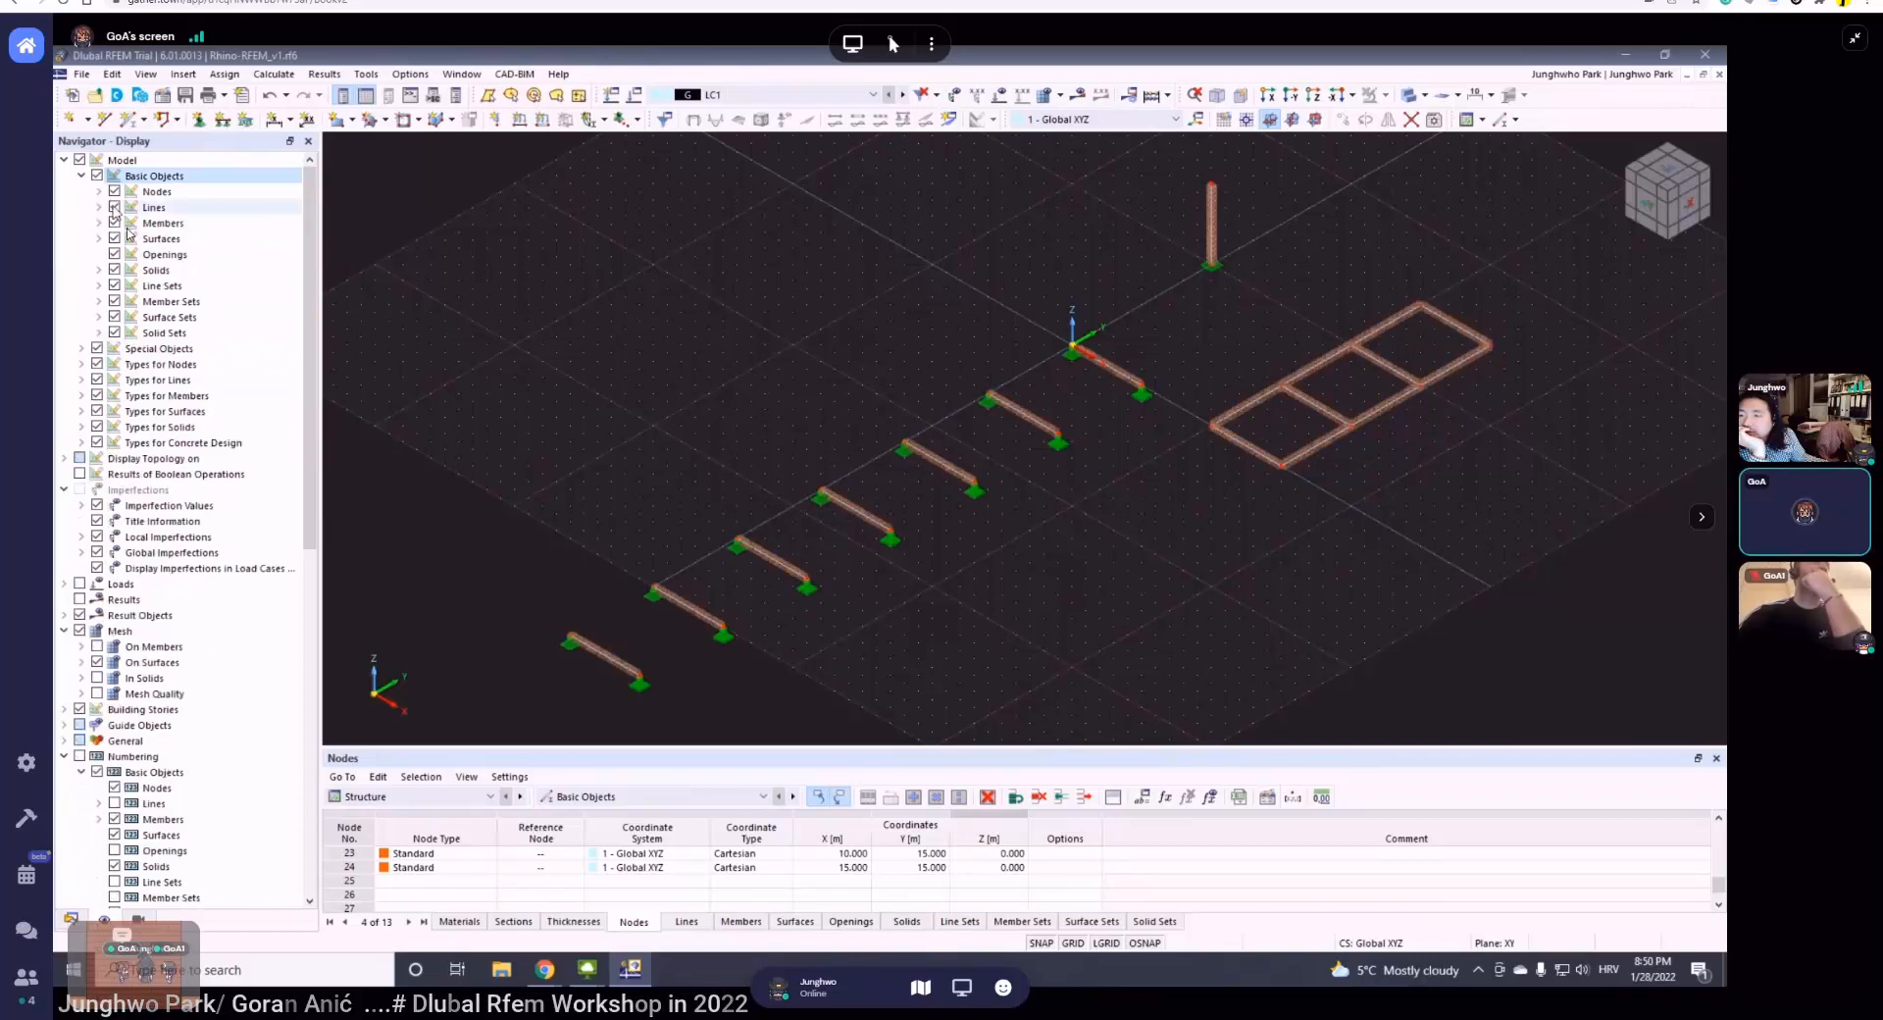
- Try switching the display of all members off and on, and expand their display options
left_click(117, 224)
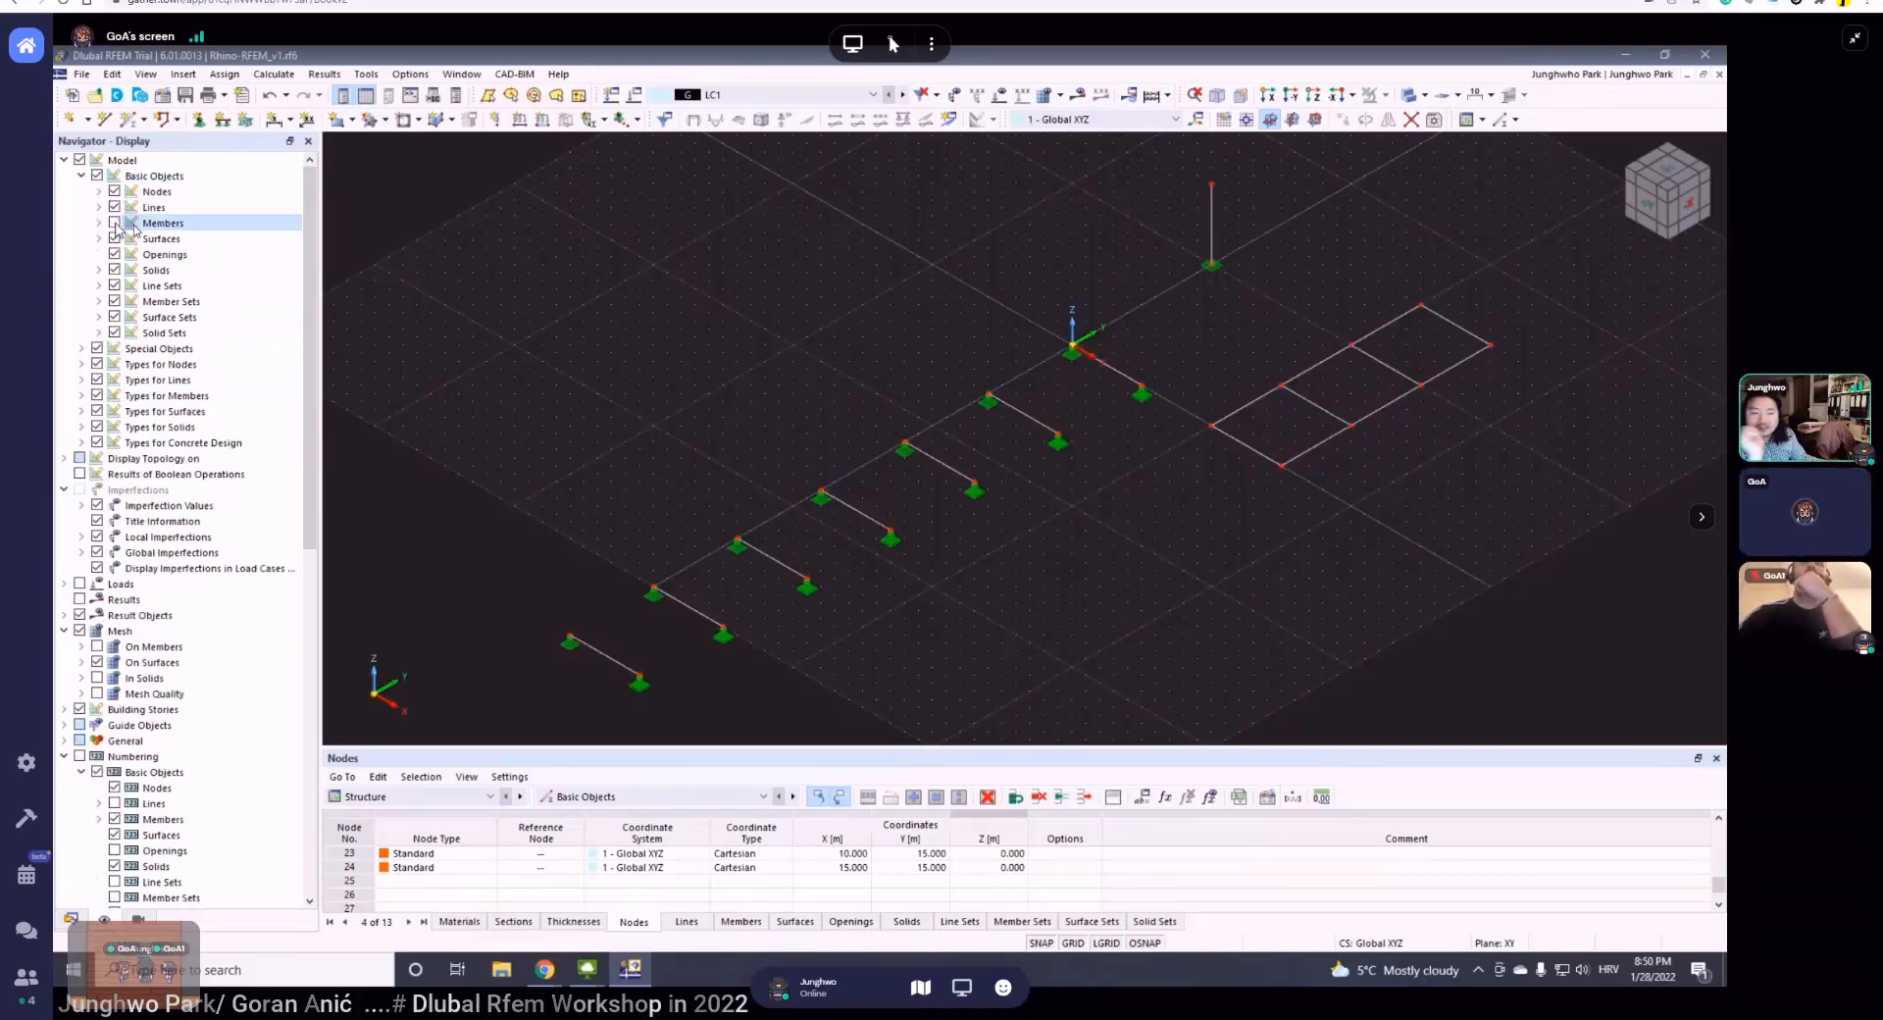
left_click(117, 223)
left_click(117, 223)
left_click(100, 224)
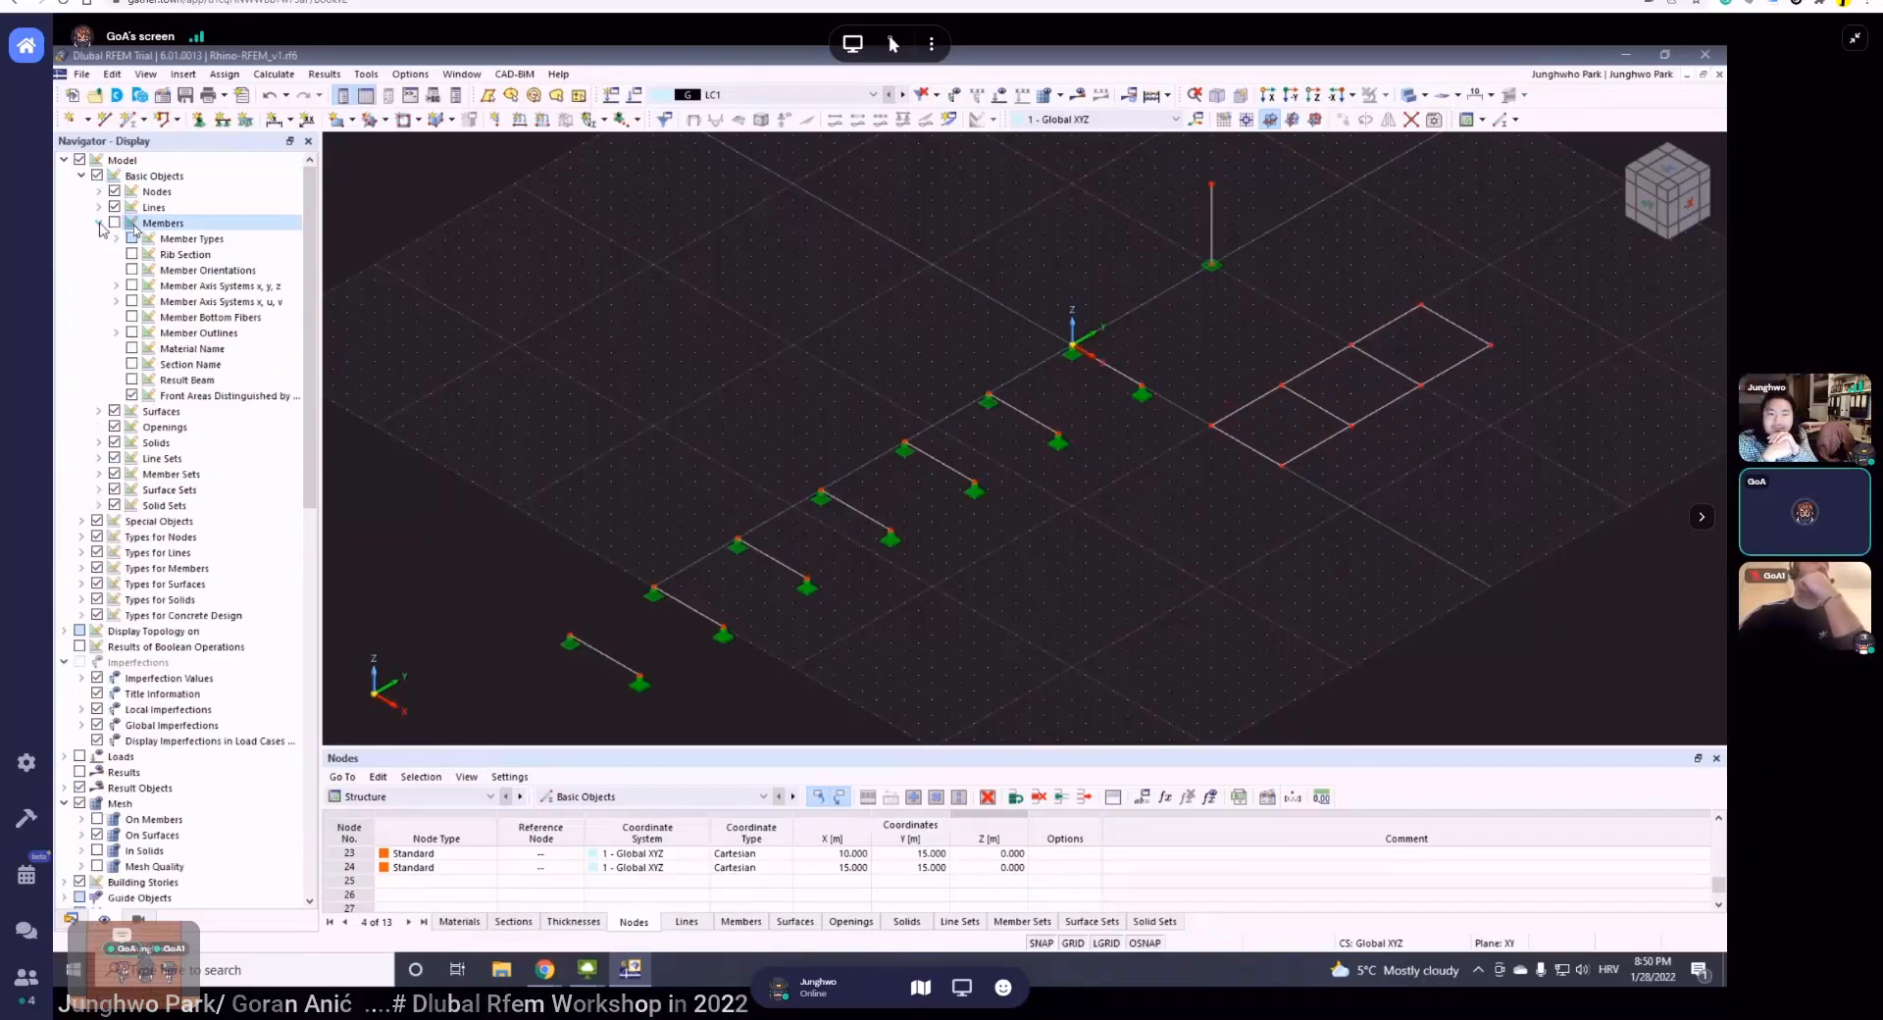
left_click(116, 224)
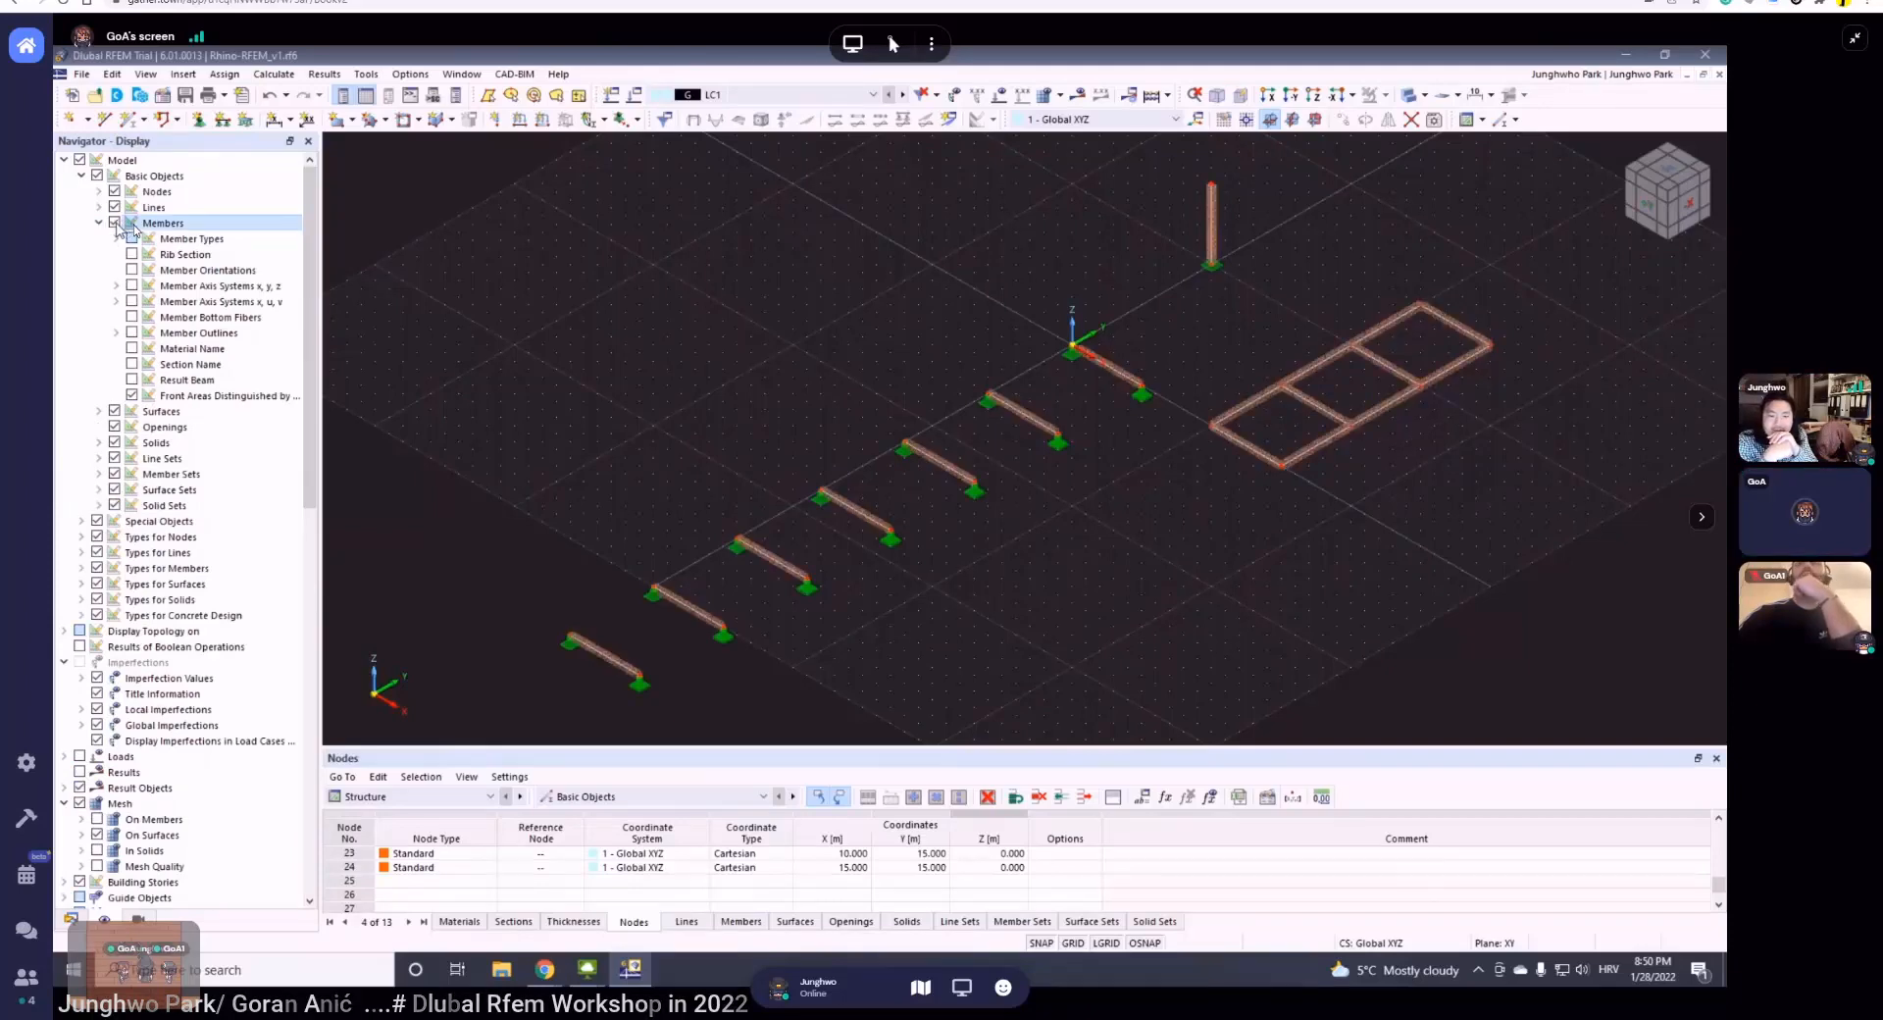
left_click(115, 223)
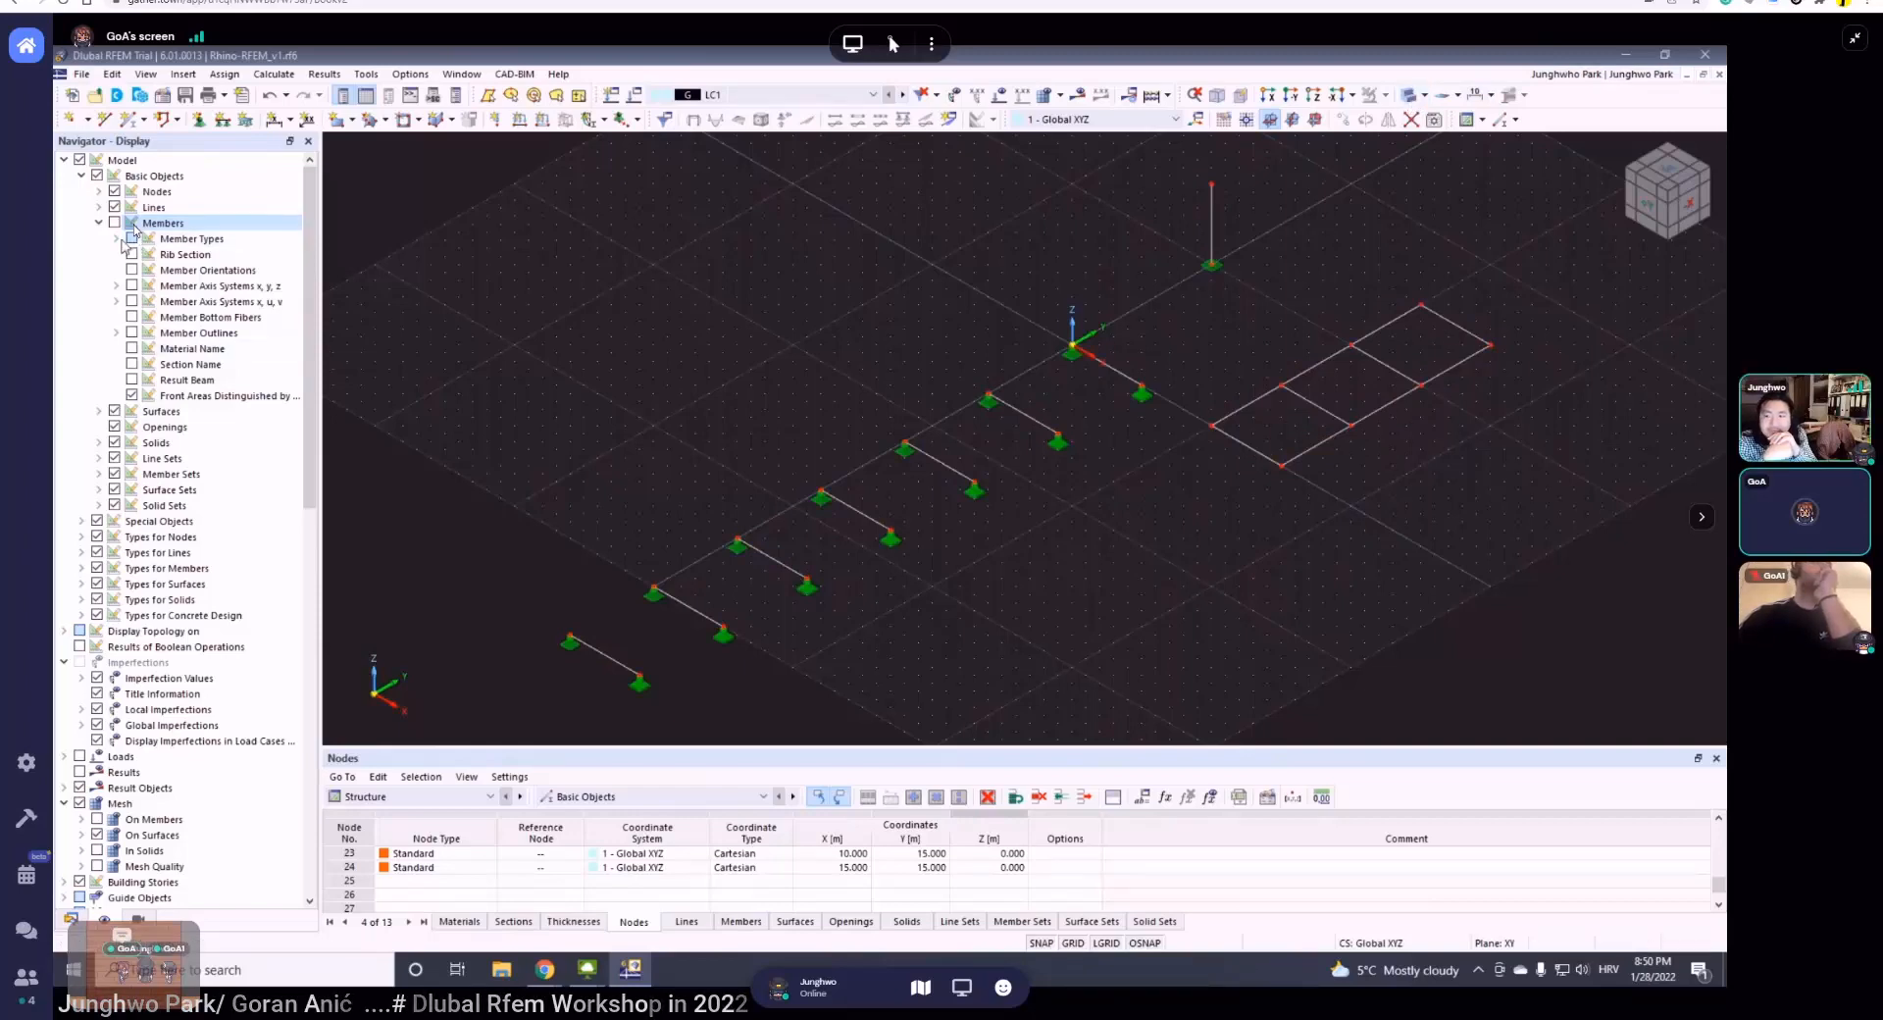
- Look through the list of member types in the members' display options
left_click(117, 239)
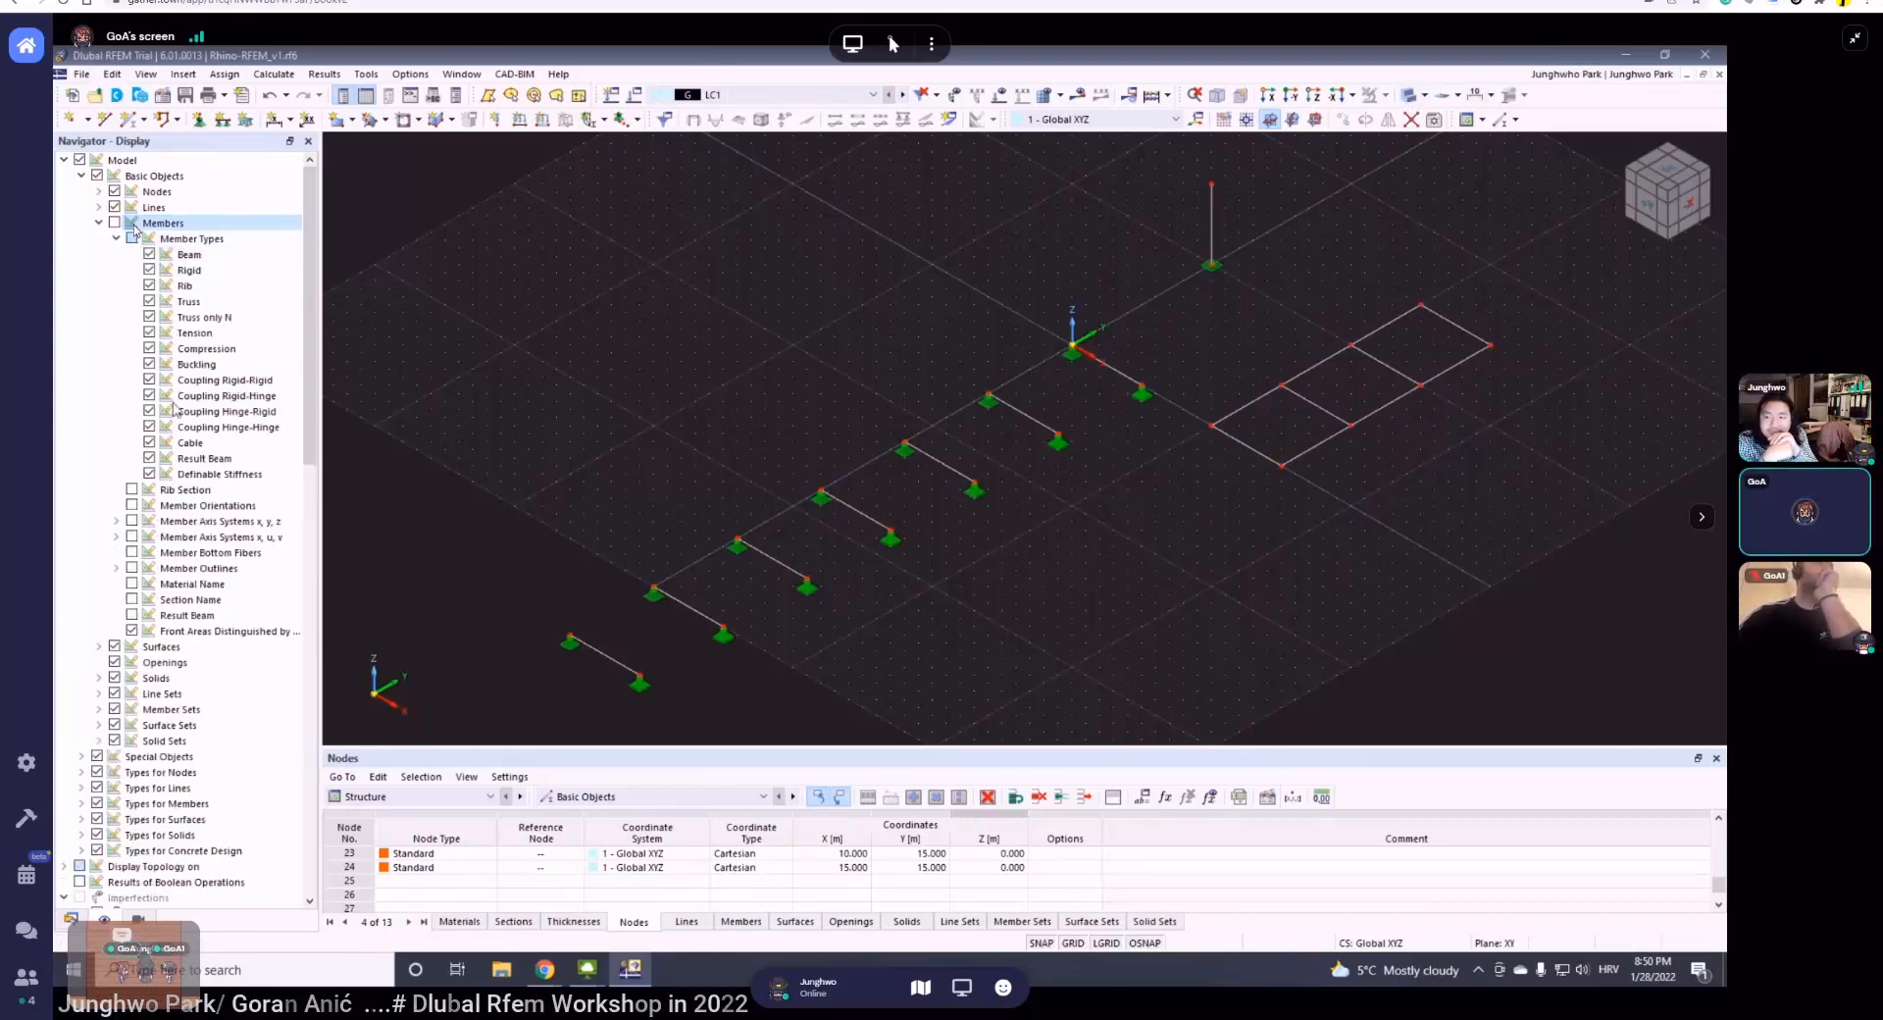
left_click(162, 240)
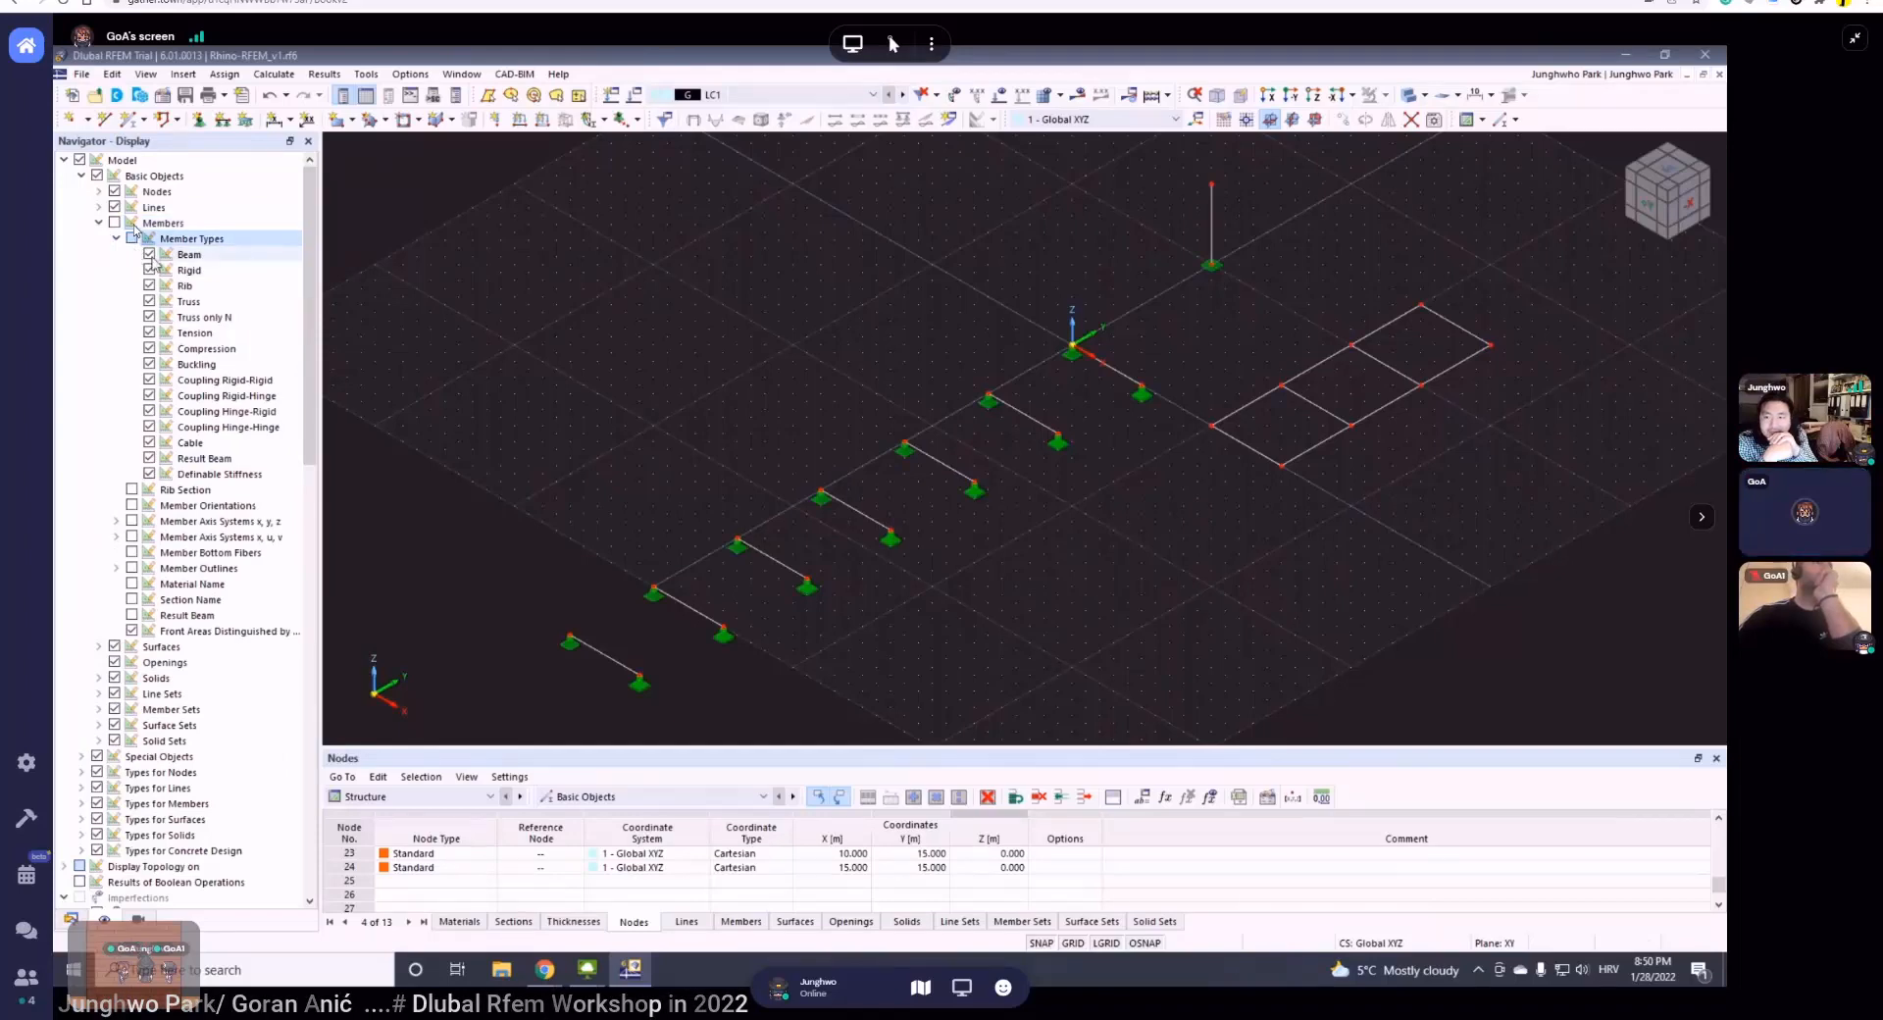
left_click(117, 238)
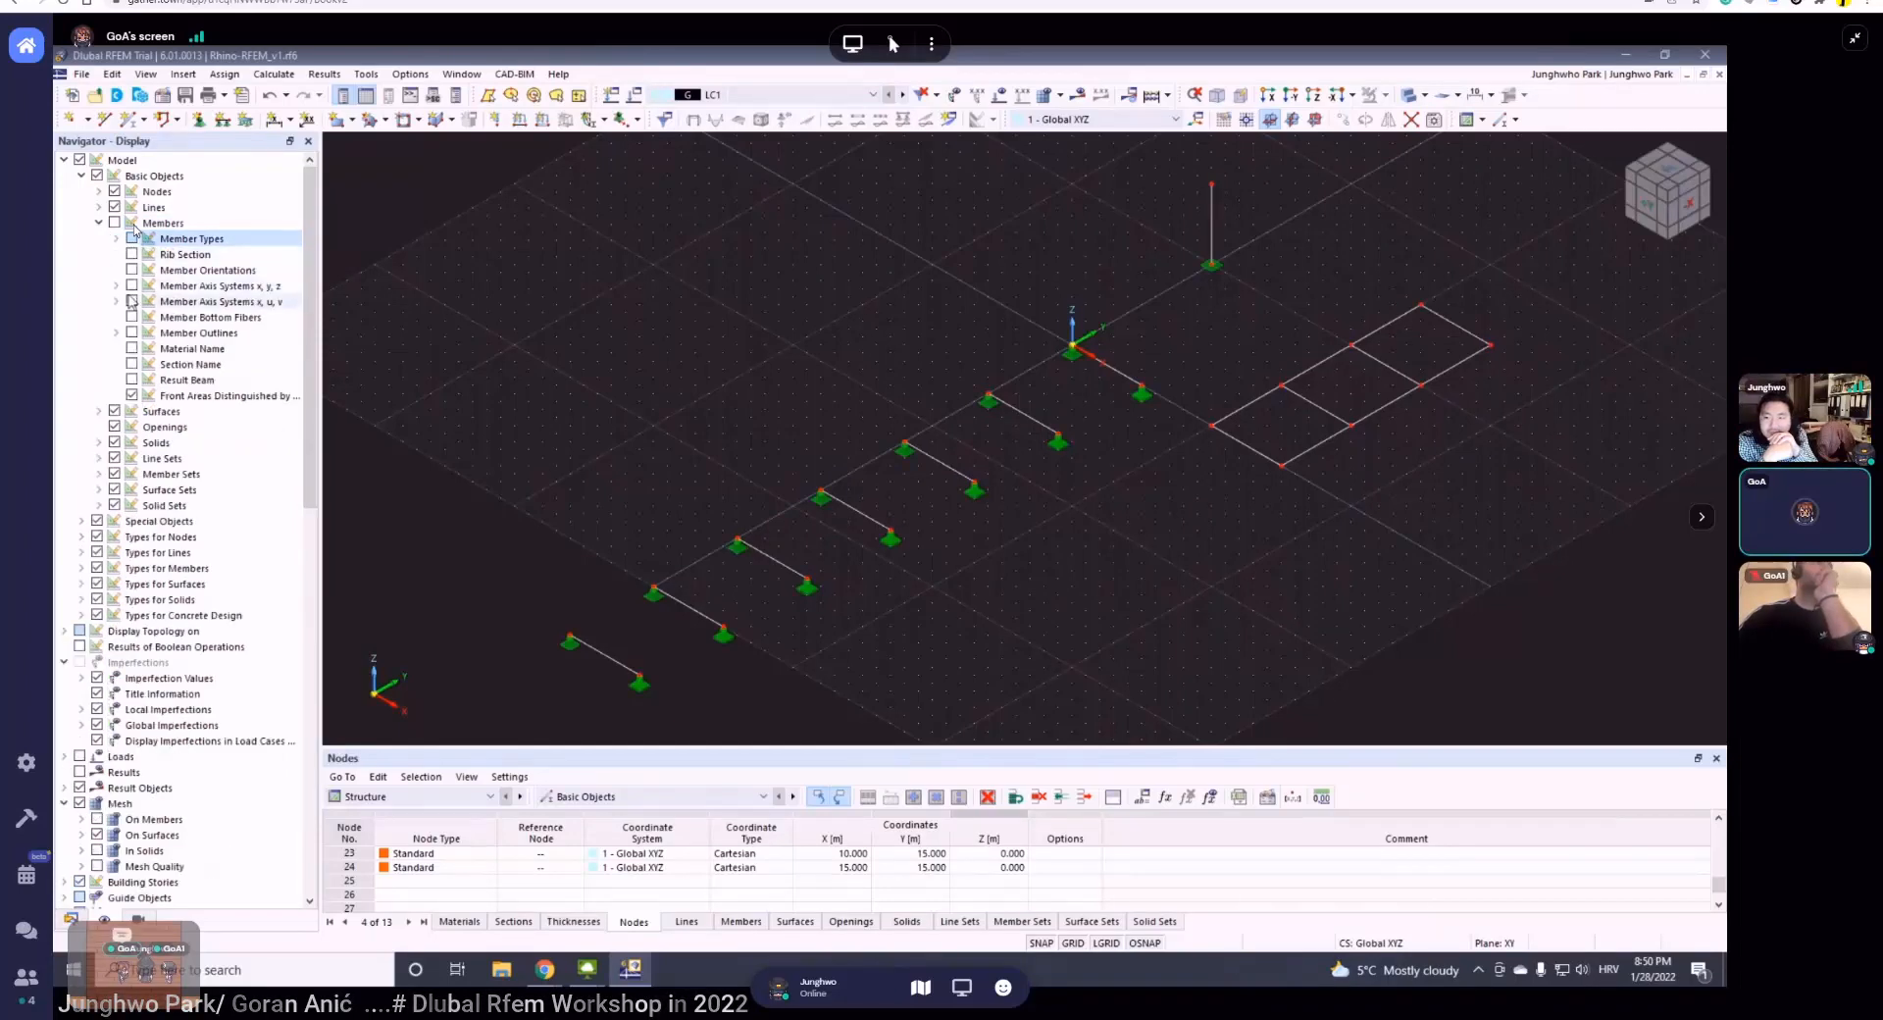
- Show the members again and disable the option that distinguishes their front areas
left_click(132, 396)
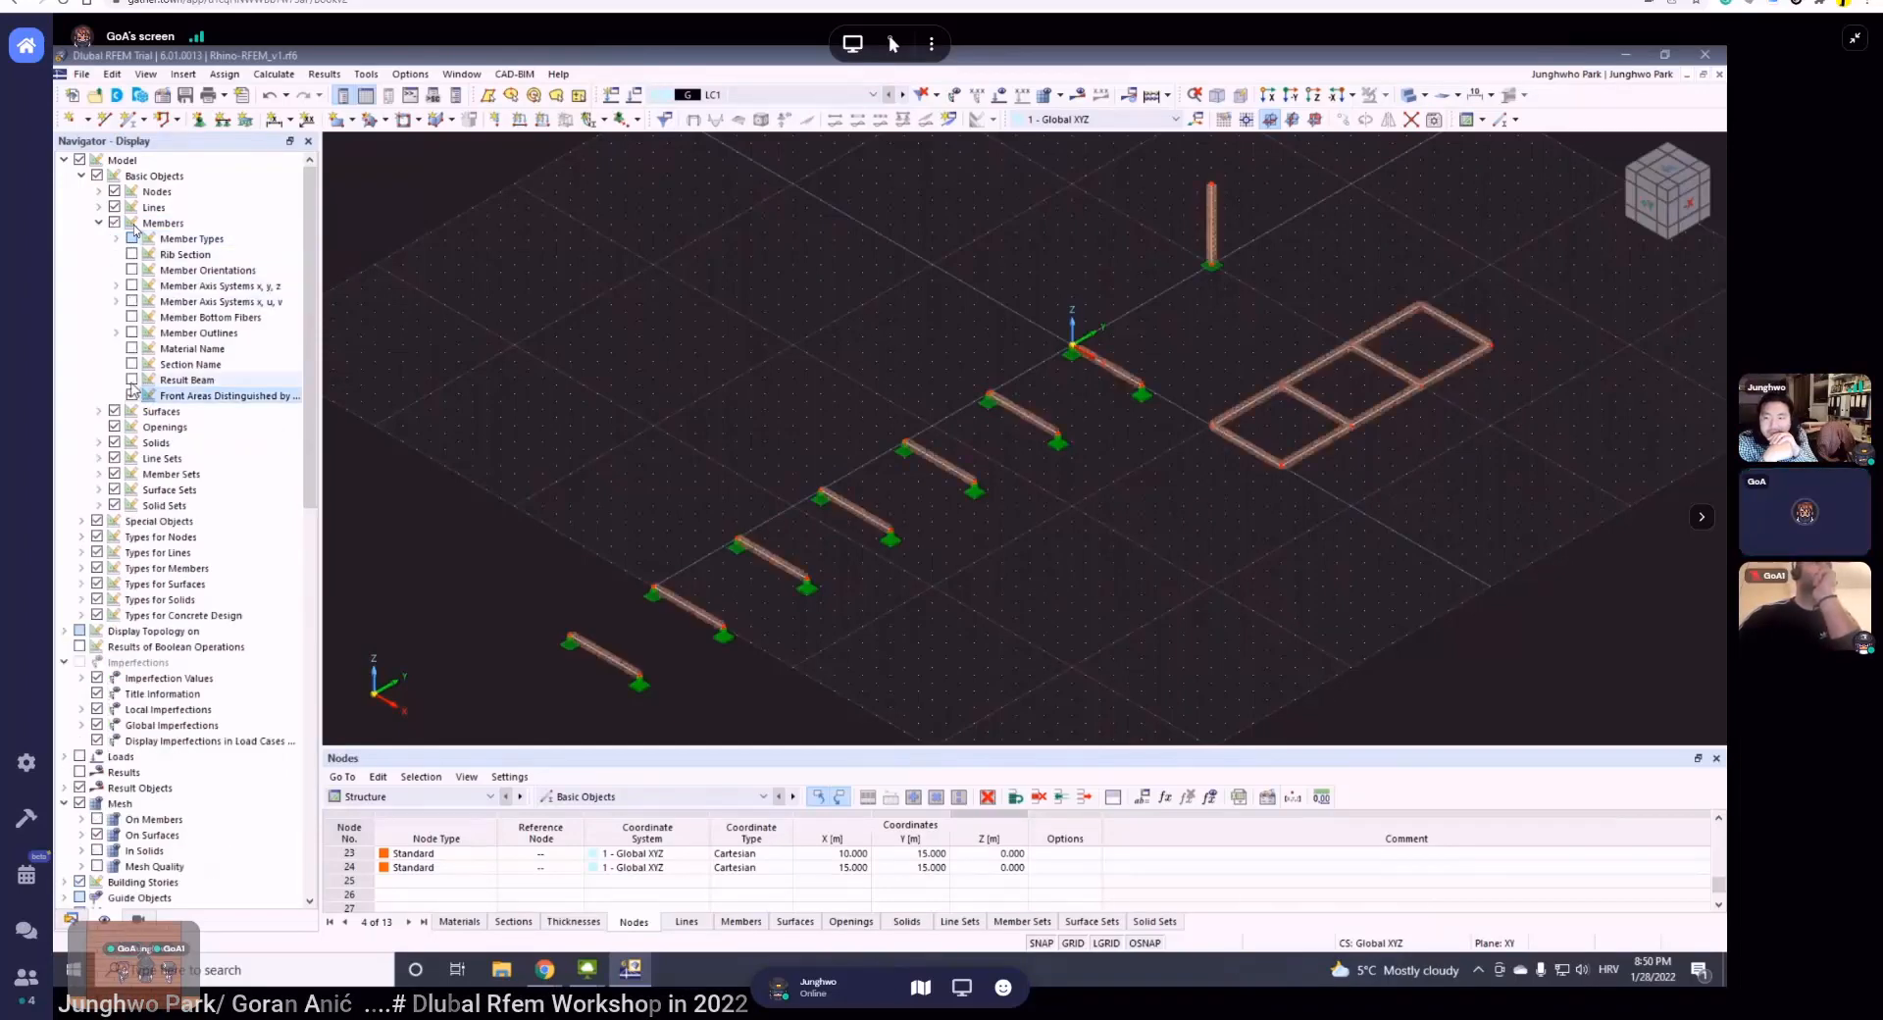
left_click(132, 396)
left_click(132, 382)
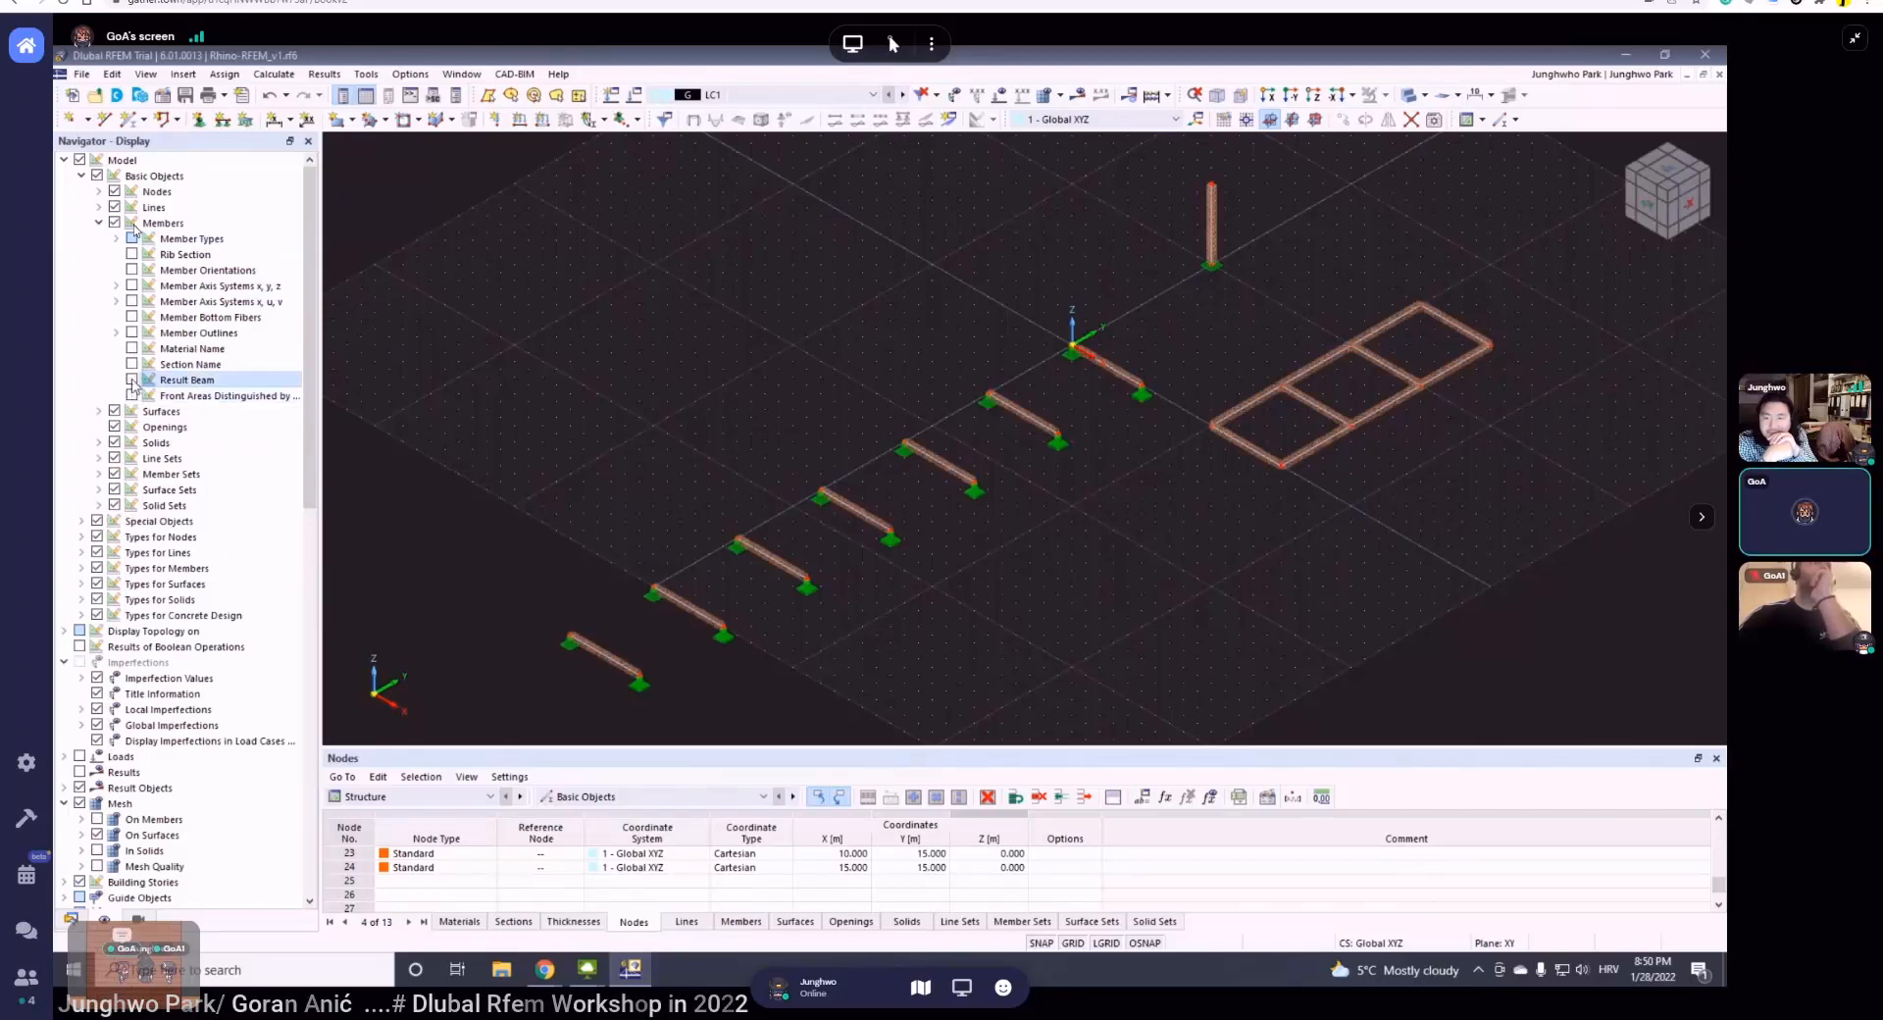
- Try the Section Name, Material Name and Member Outlines display options, switching each one back off
left_click(134, 364)
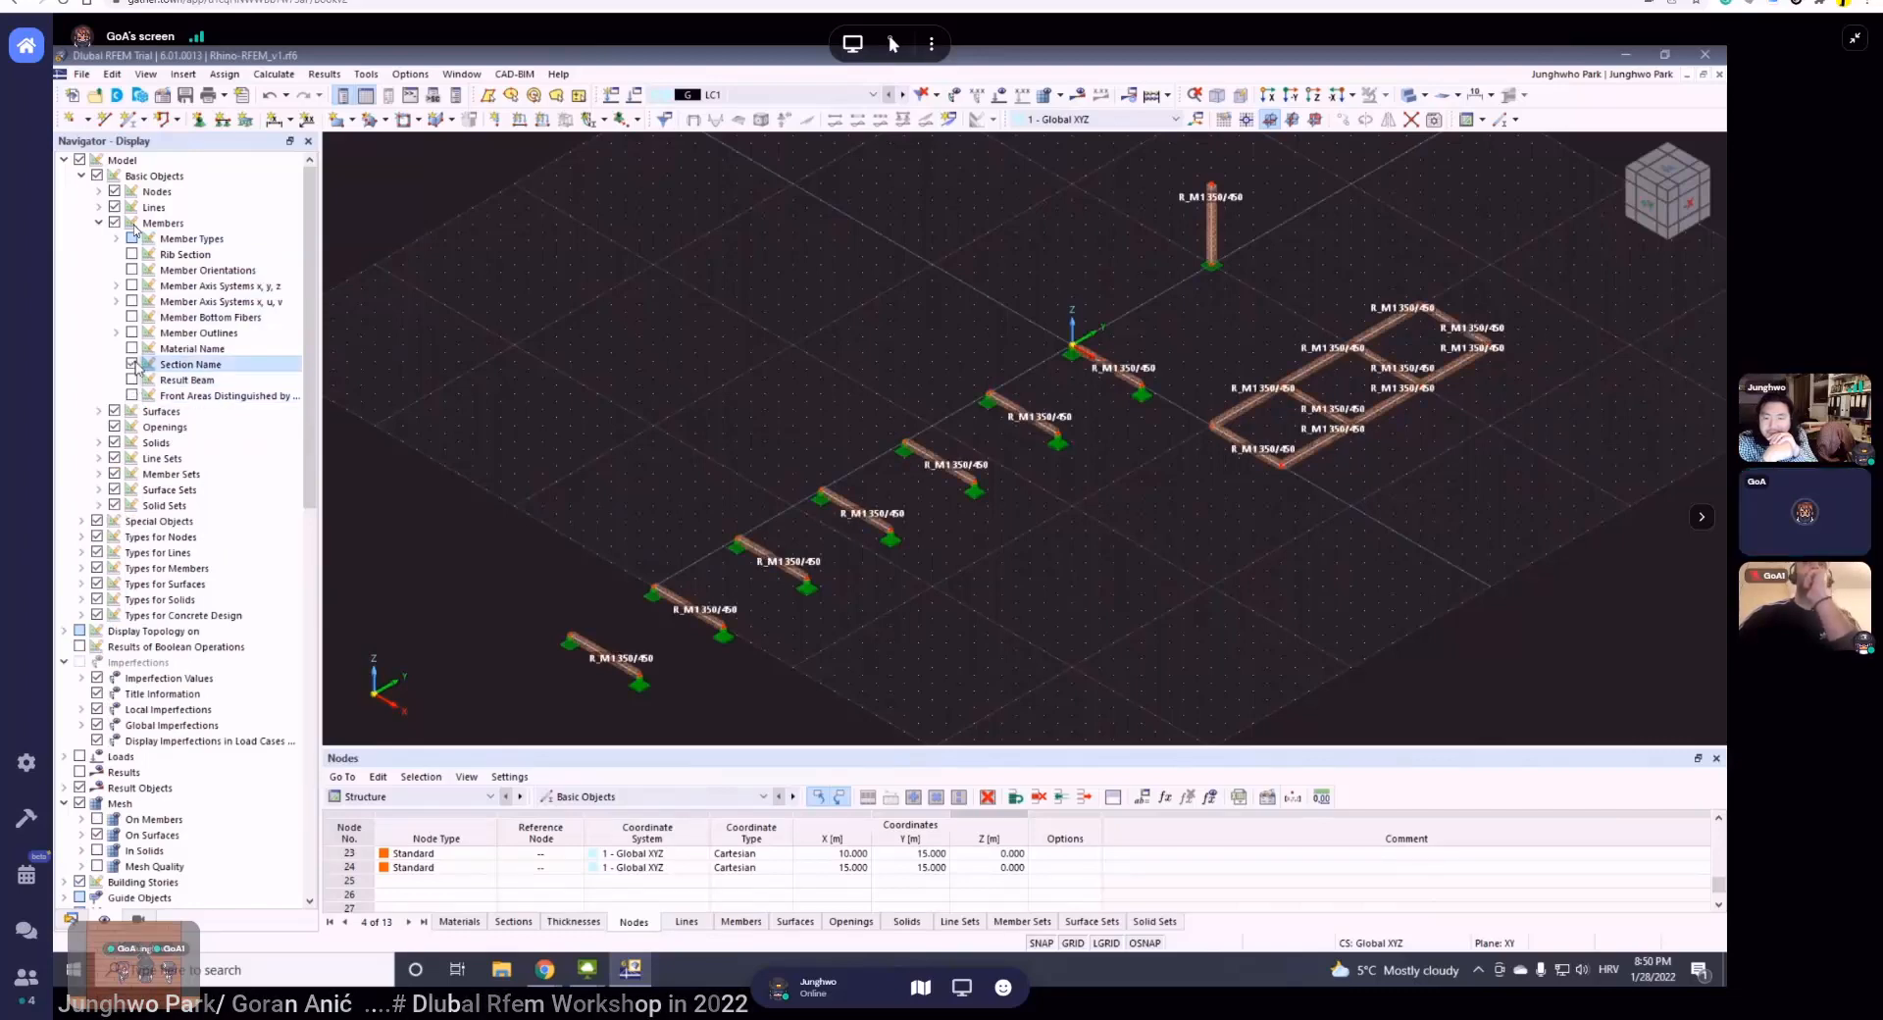
left_click(134, 365)
left_click(133, 349)
left_click(133, 349)
left_click(132, 333)
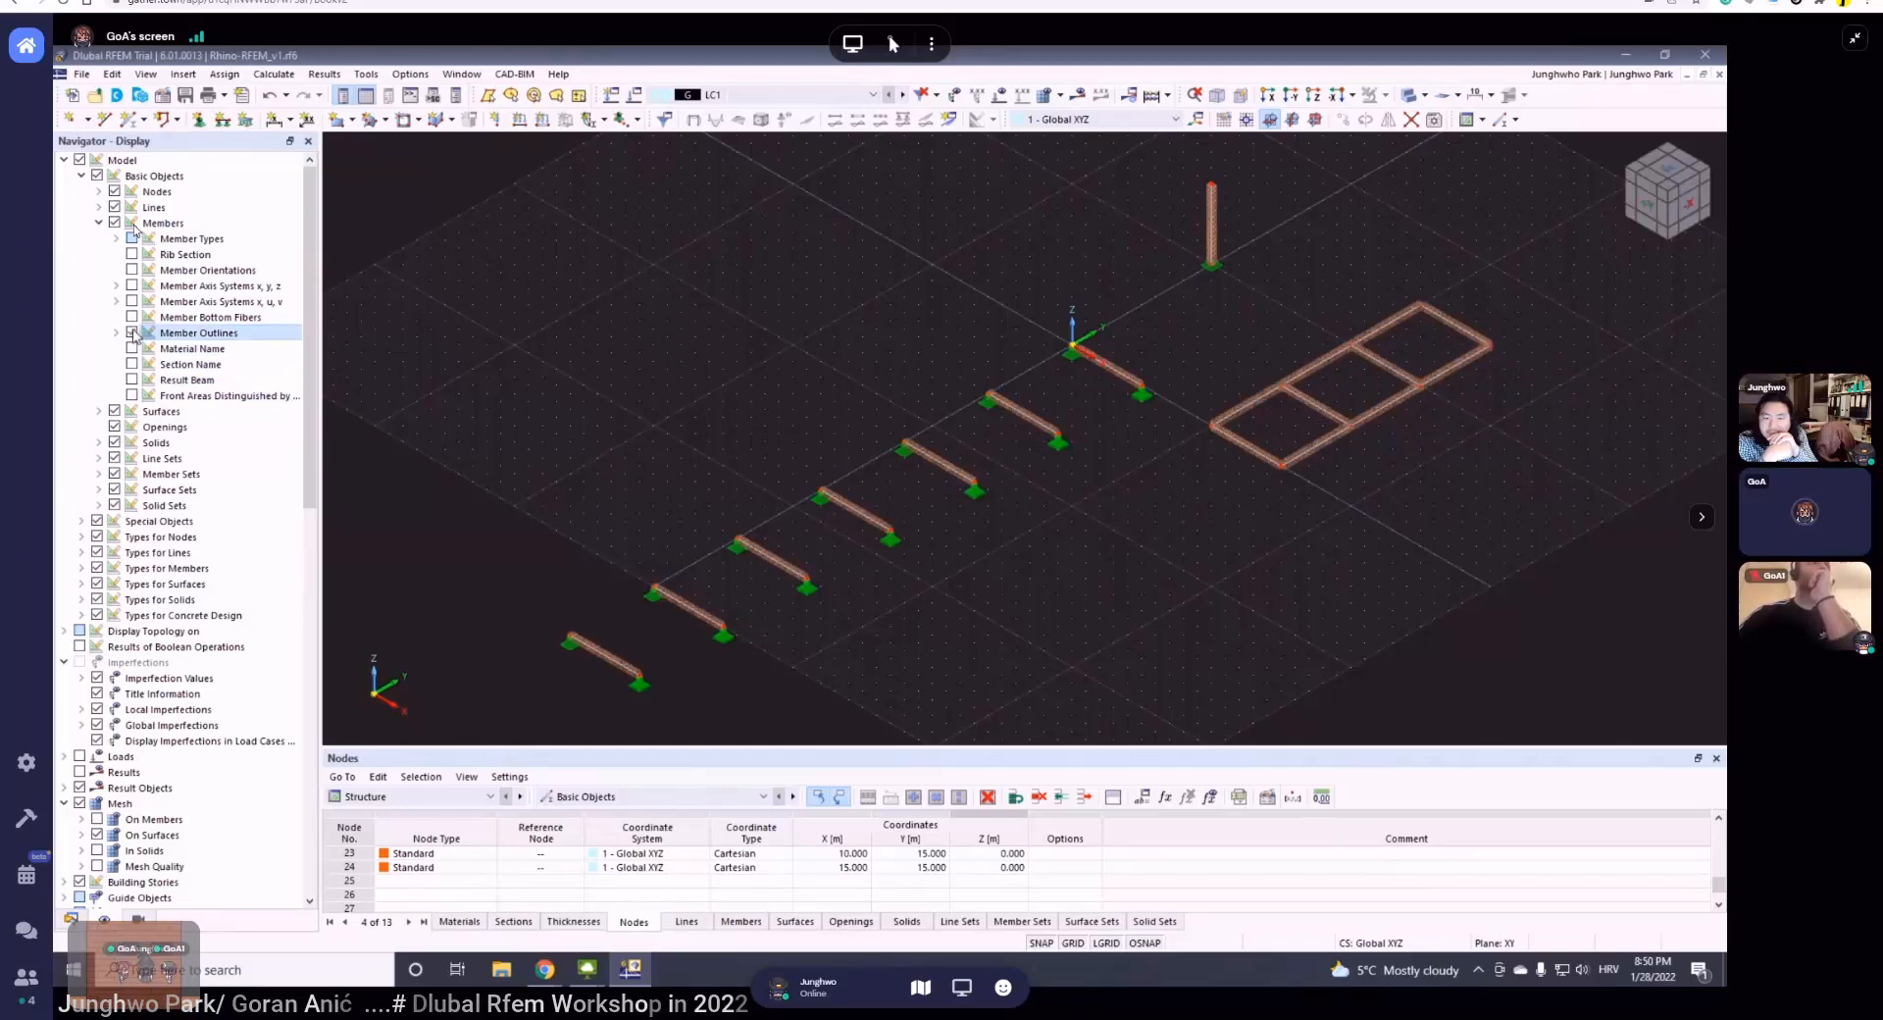
left_click(132, 333)
- Try the display options for member bottom fibers, axis systems x, y, z, member orientations and rib section
left_click(132, 318)
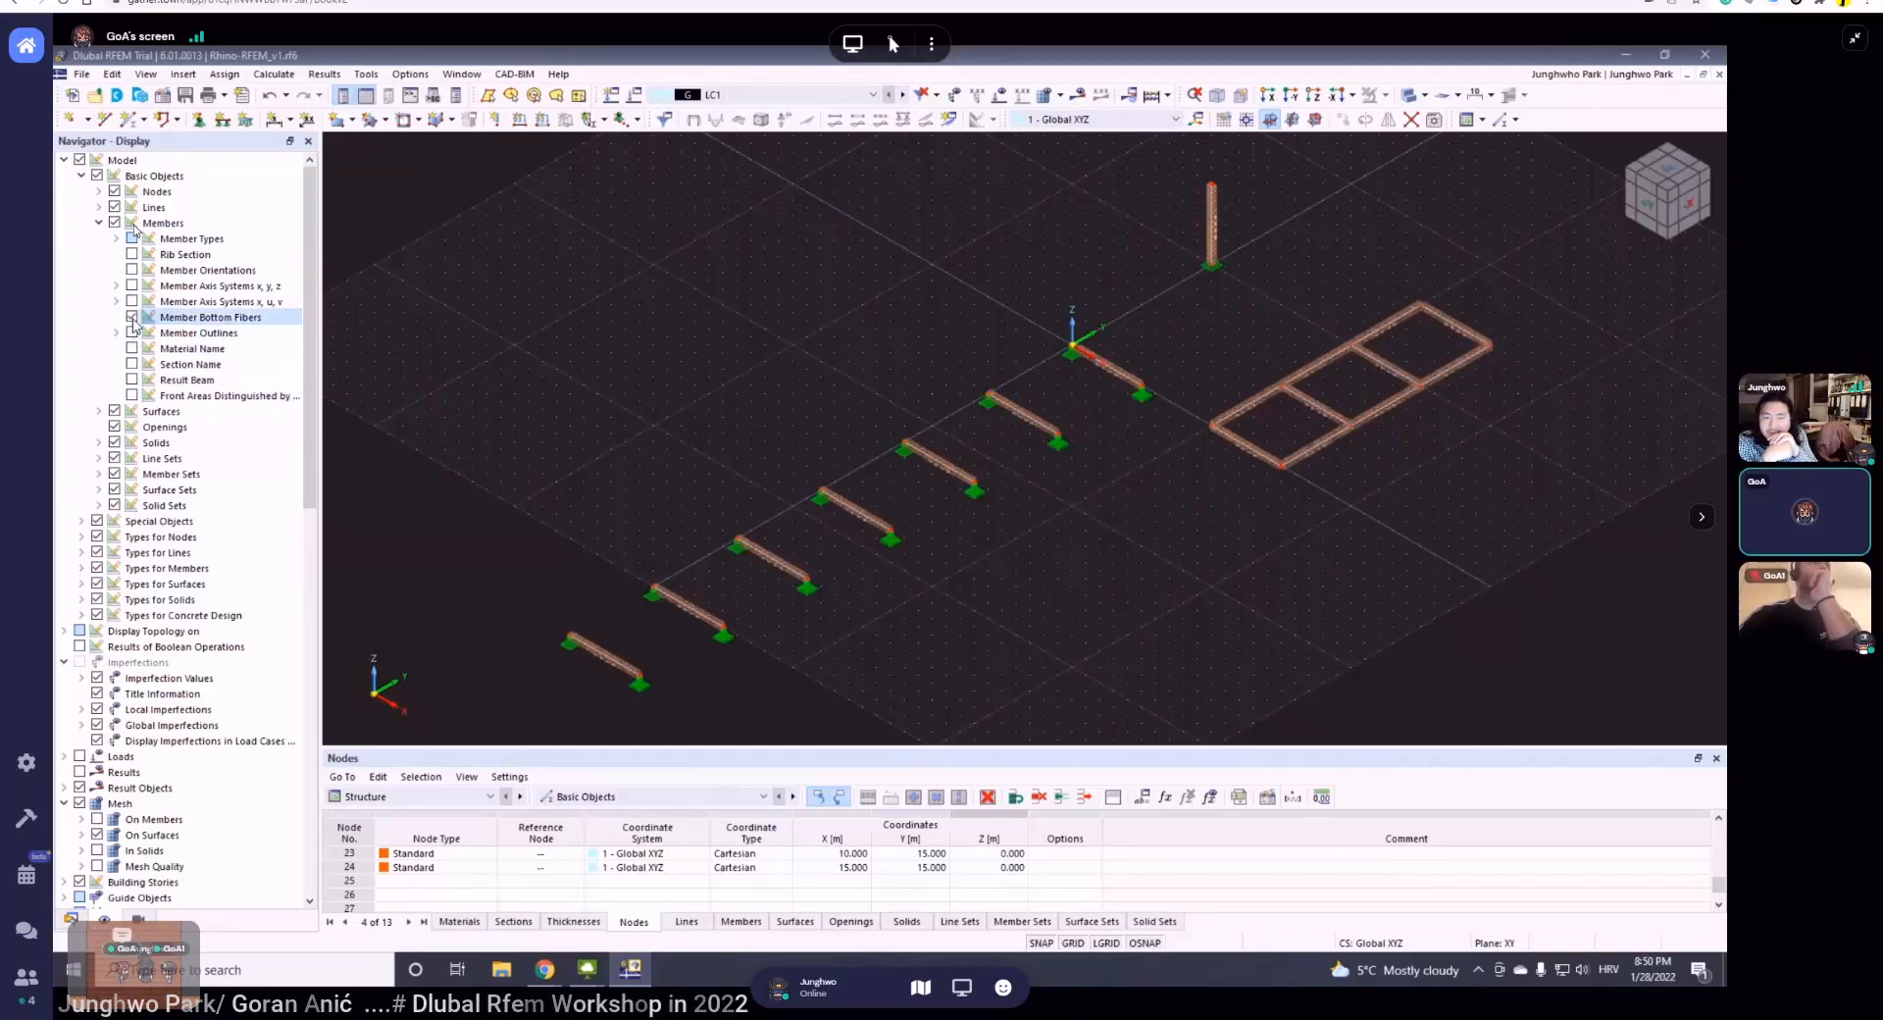
left_click(132, 317)
left_click(132, 286)
left_click(132, 286)
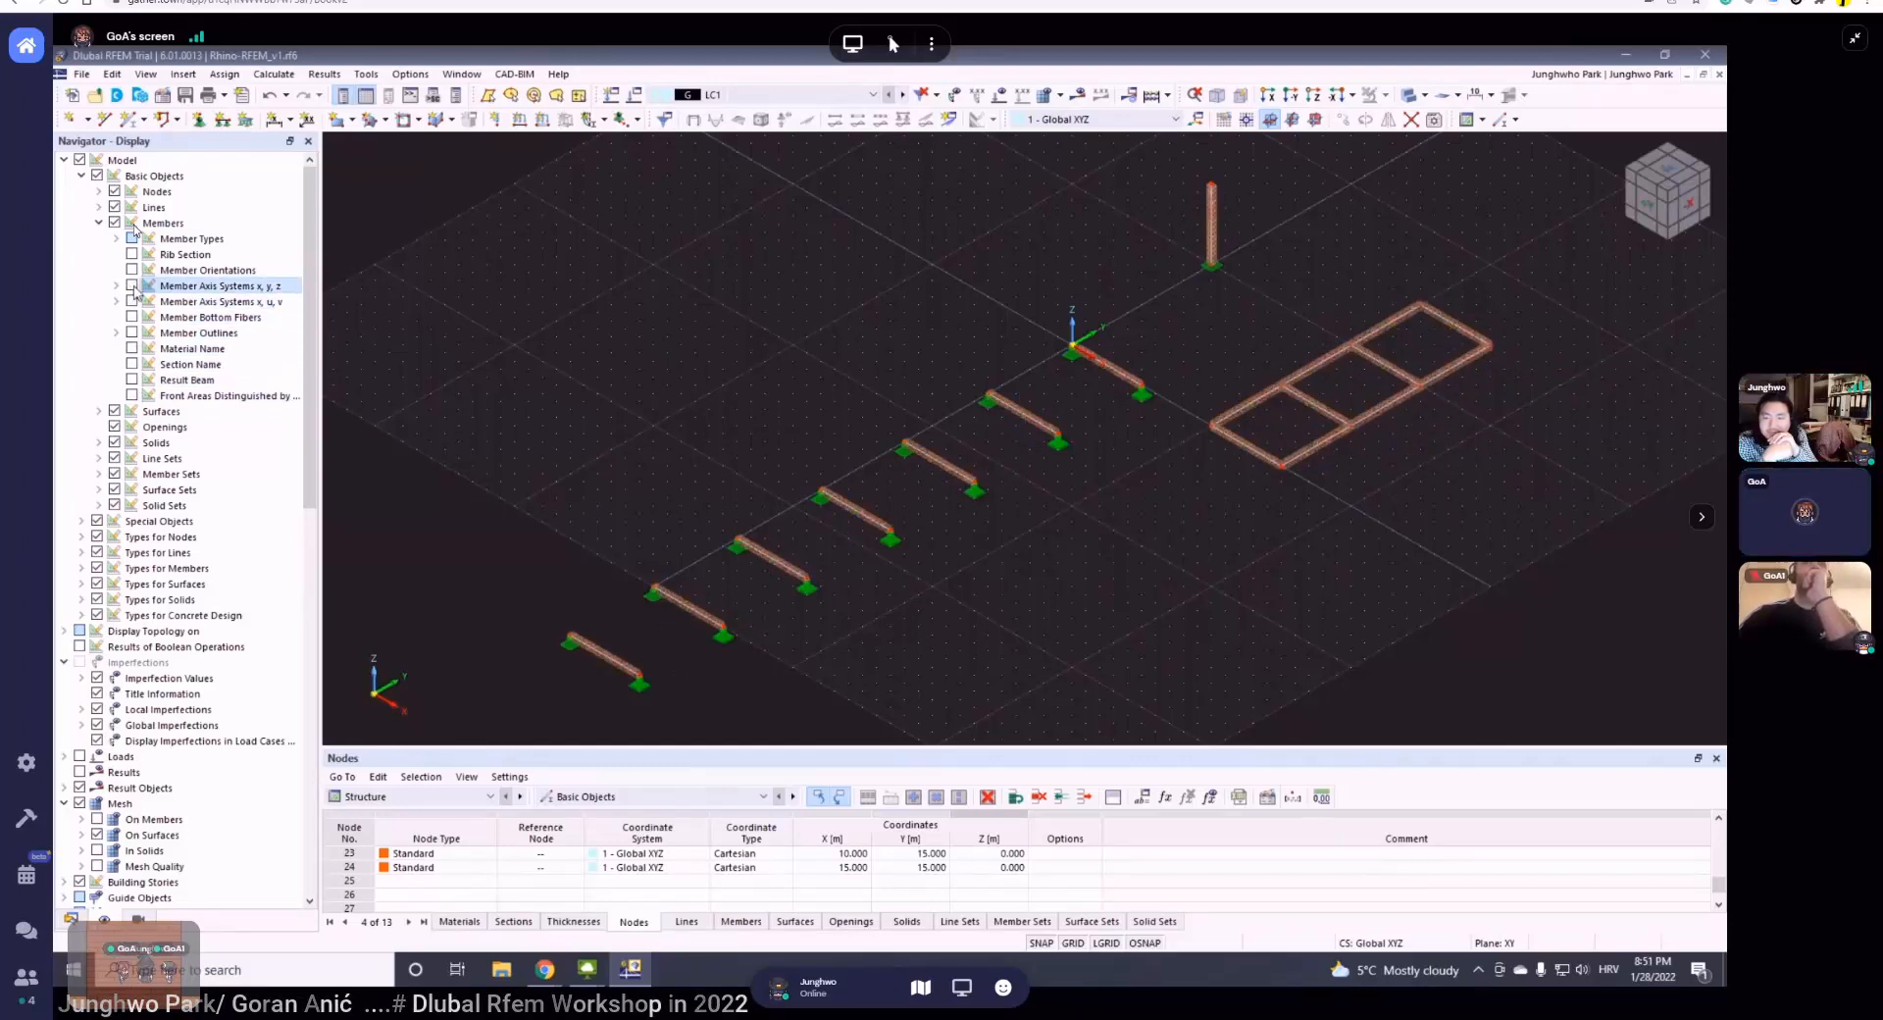
left_click(133, 271)
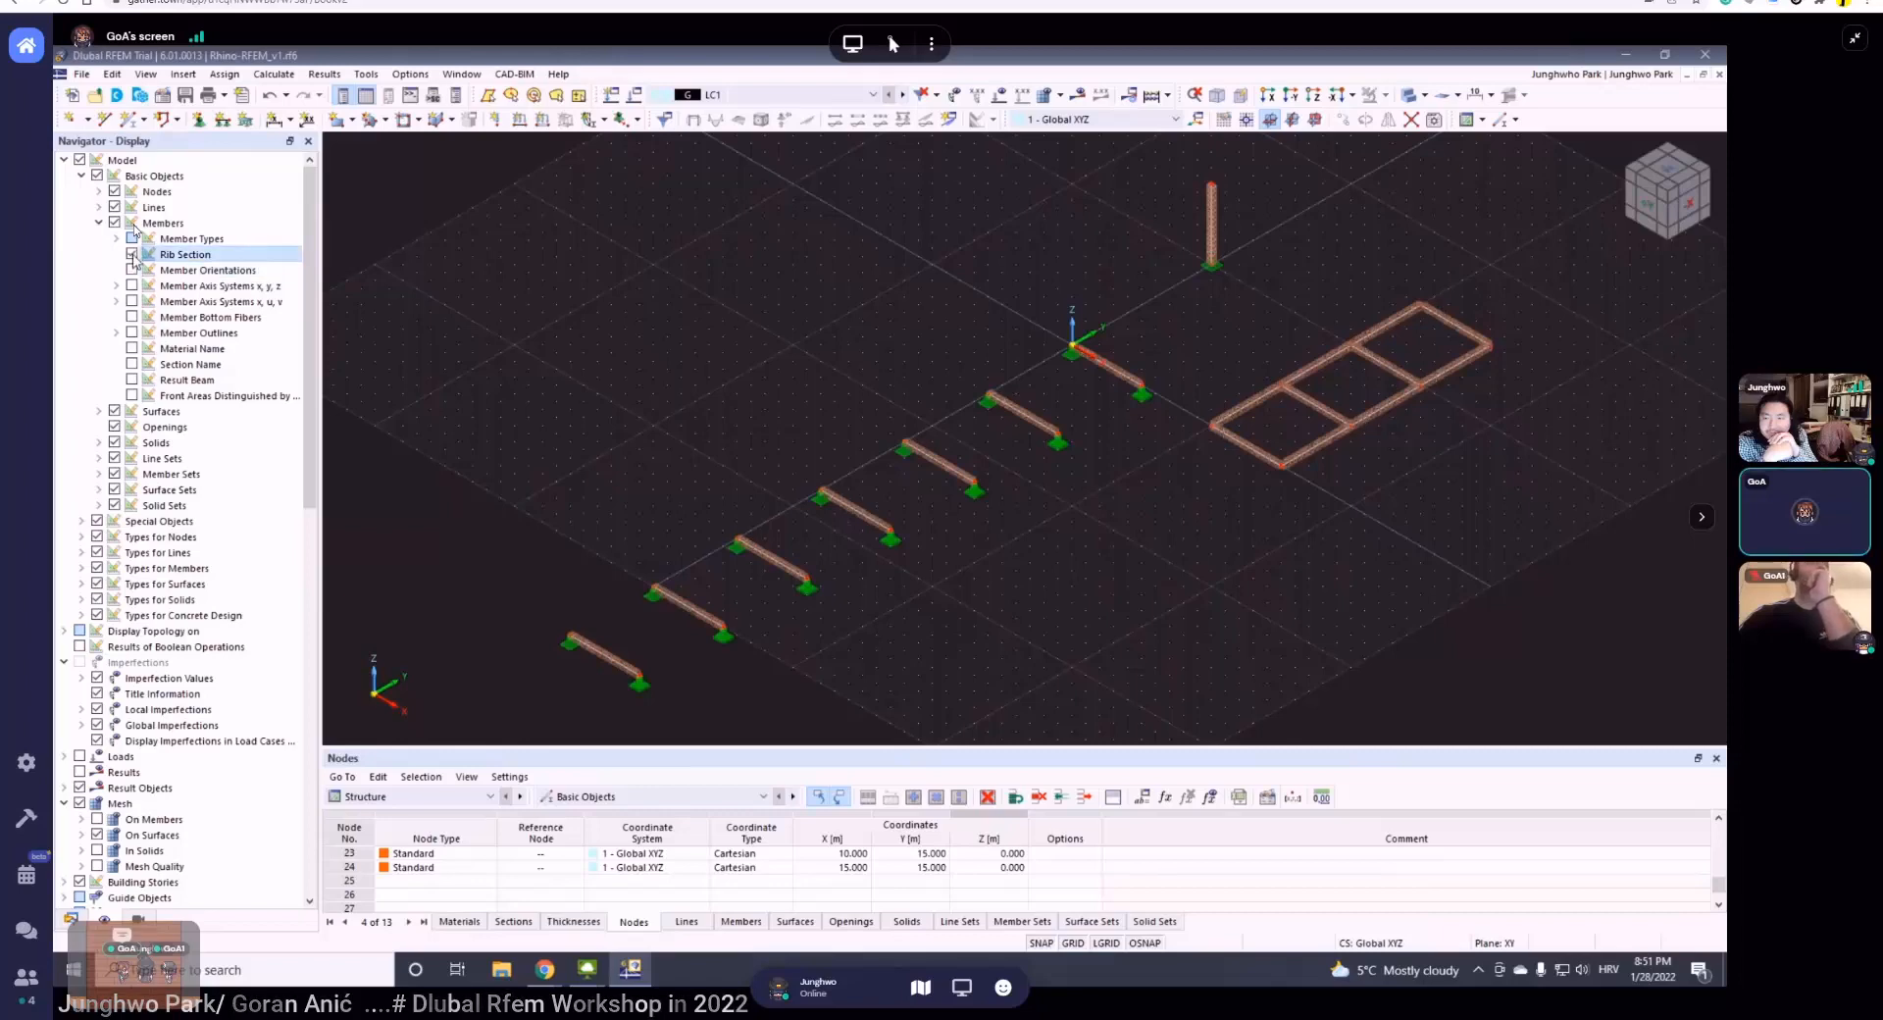
- Hide the member types Definable Stiffness, Result Beam, Cable, all four Couplings, Buckling, Compression, Tension and Rib
left_click(117, 239)
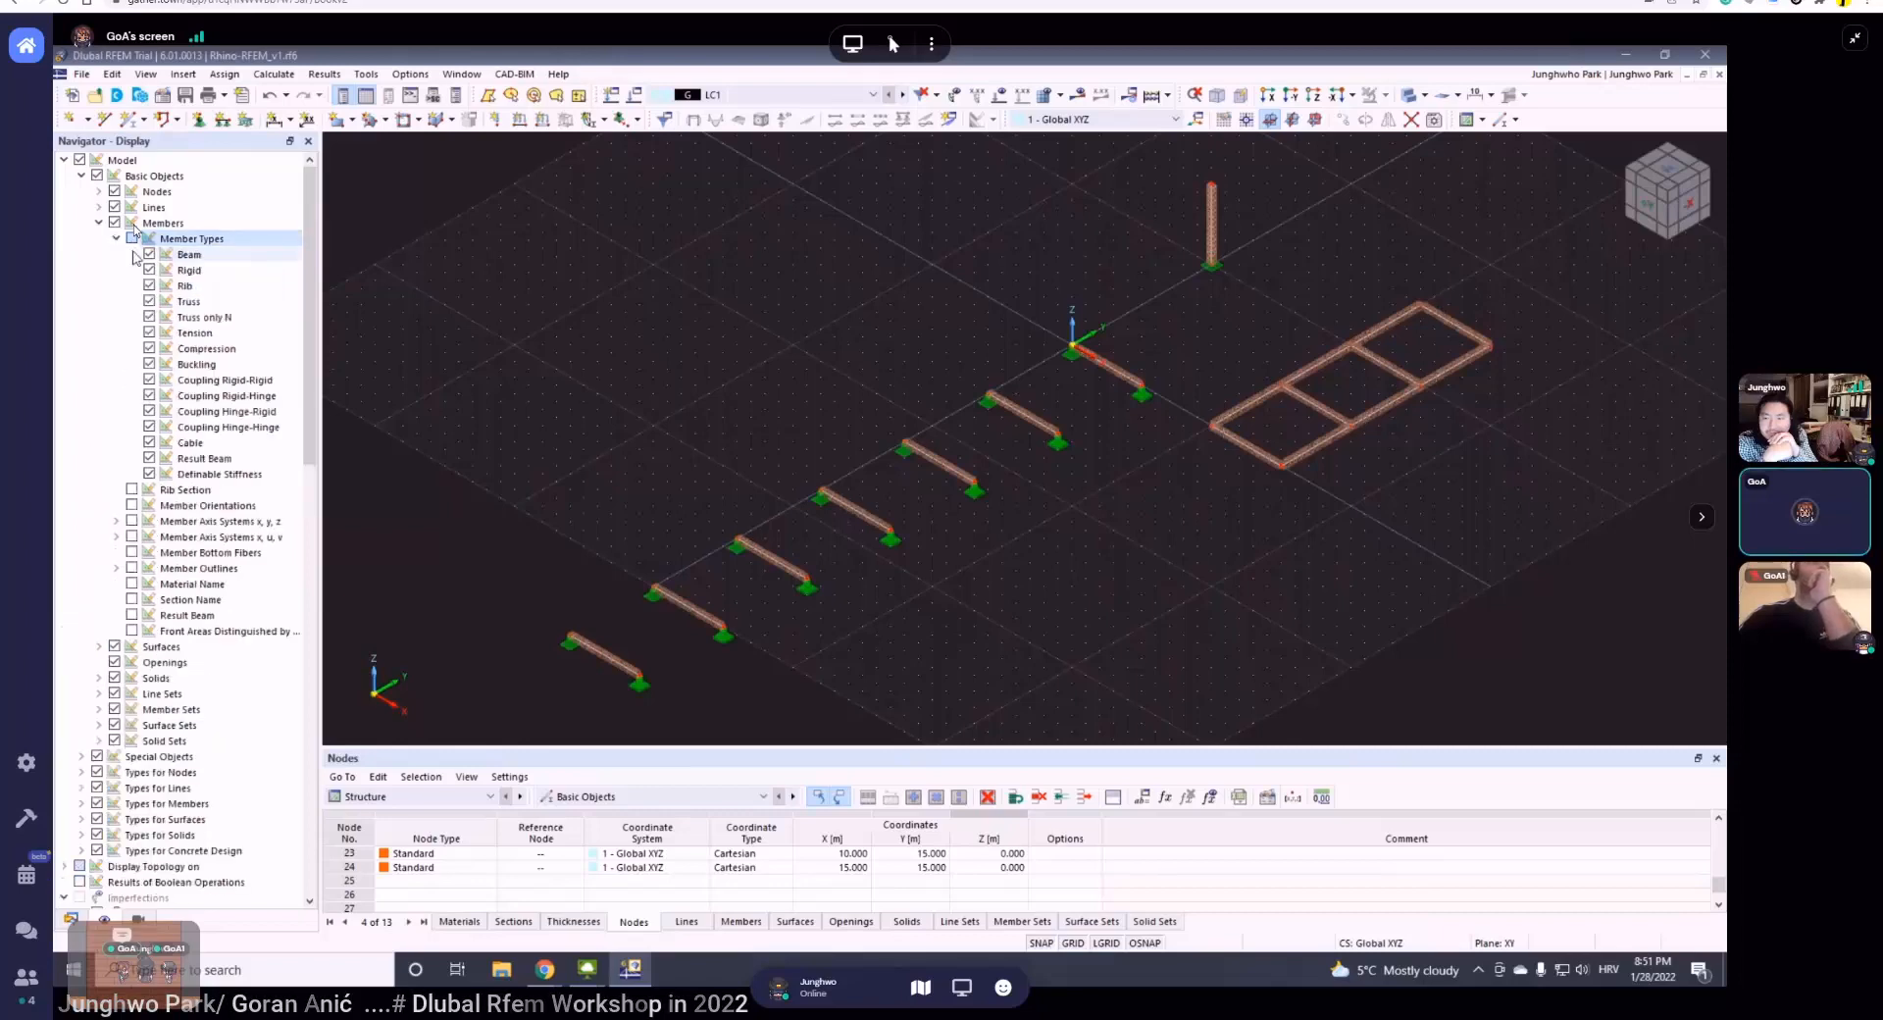
left_click(149, 474)
left_click(149, 458)
left_click(149, 442)
left_click(149, 426)
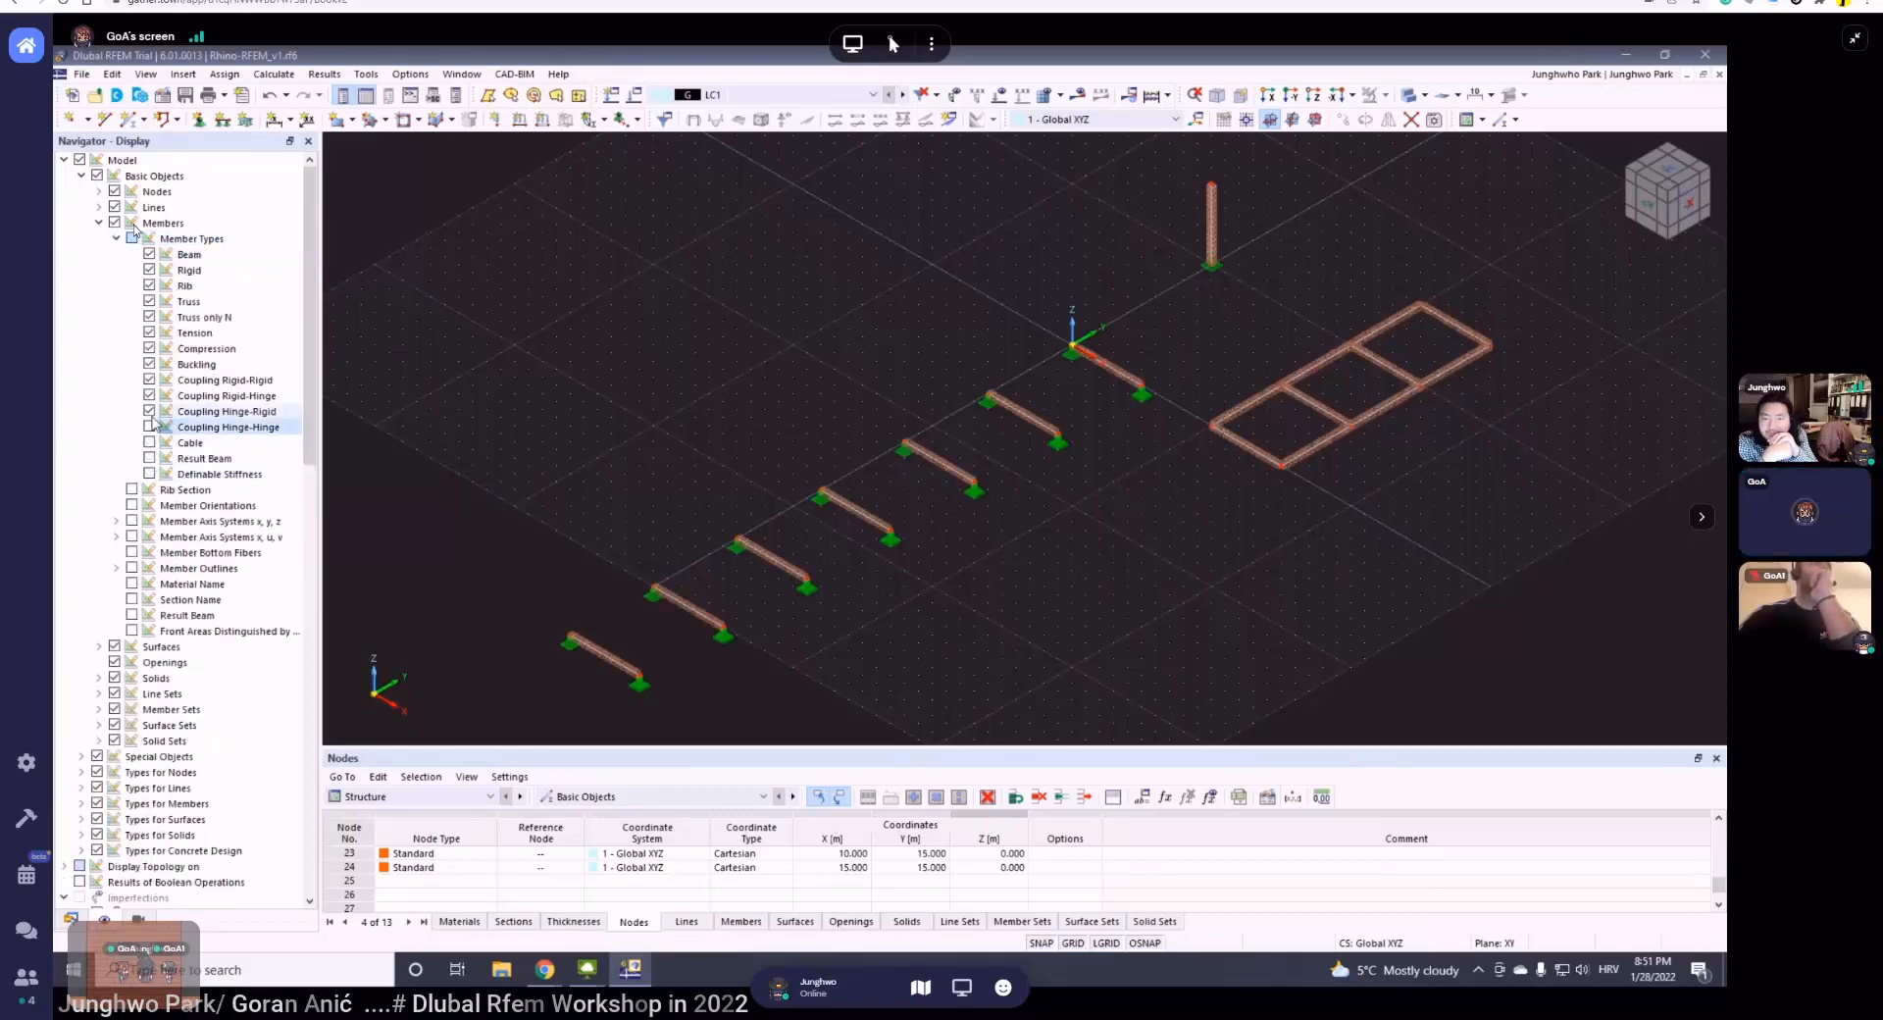
left_click(149, 411)
left_click(150, 395)
left_click(149, 380)
left_click(149, 364)
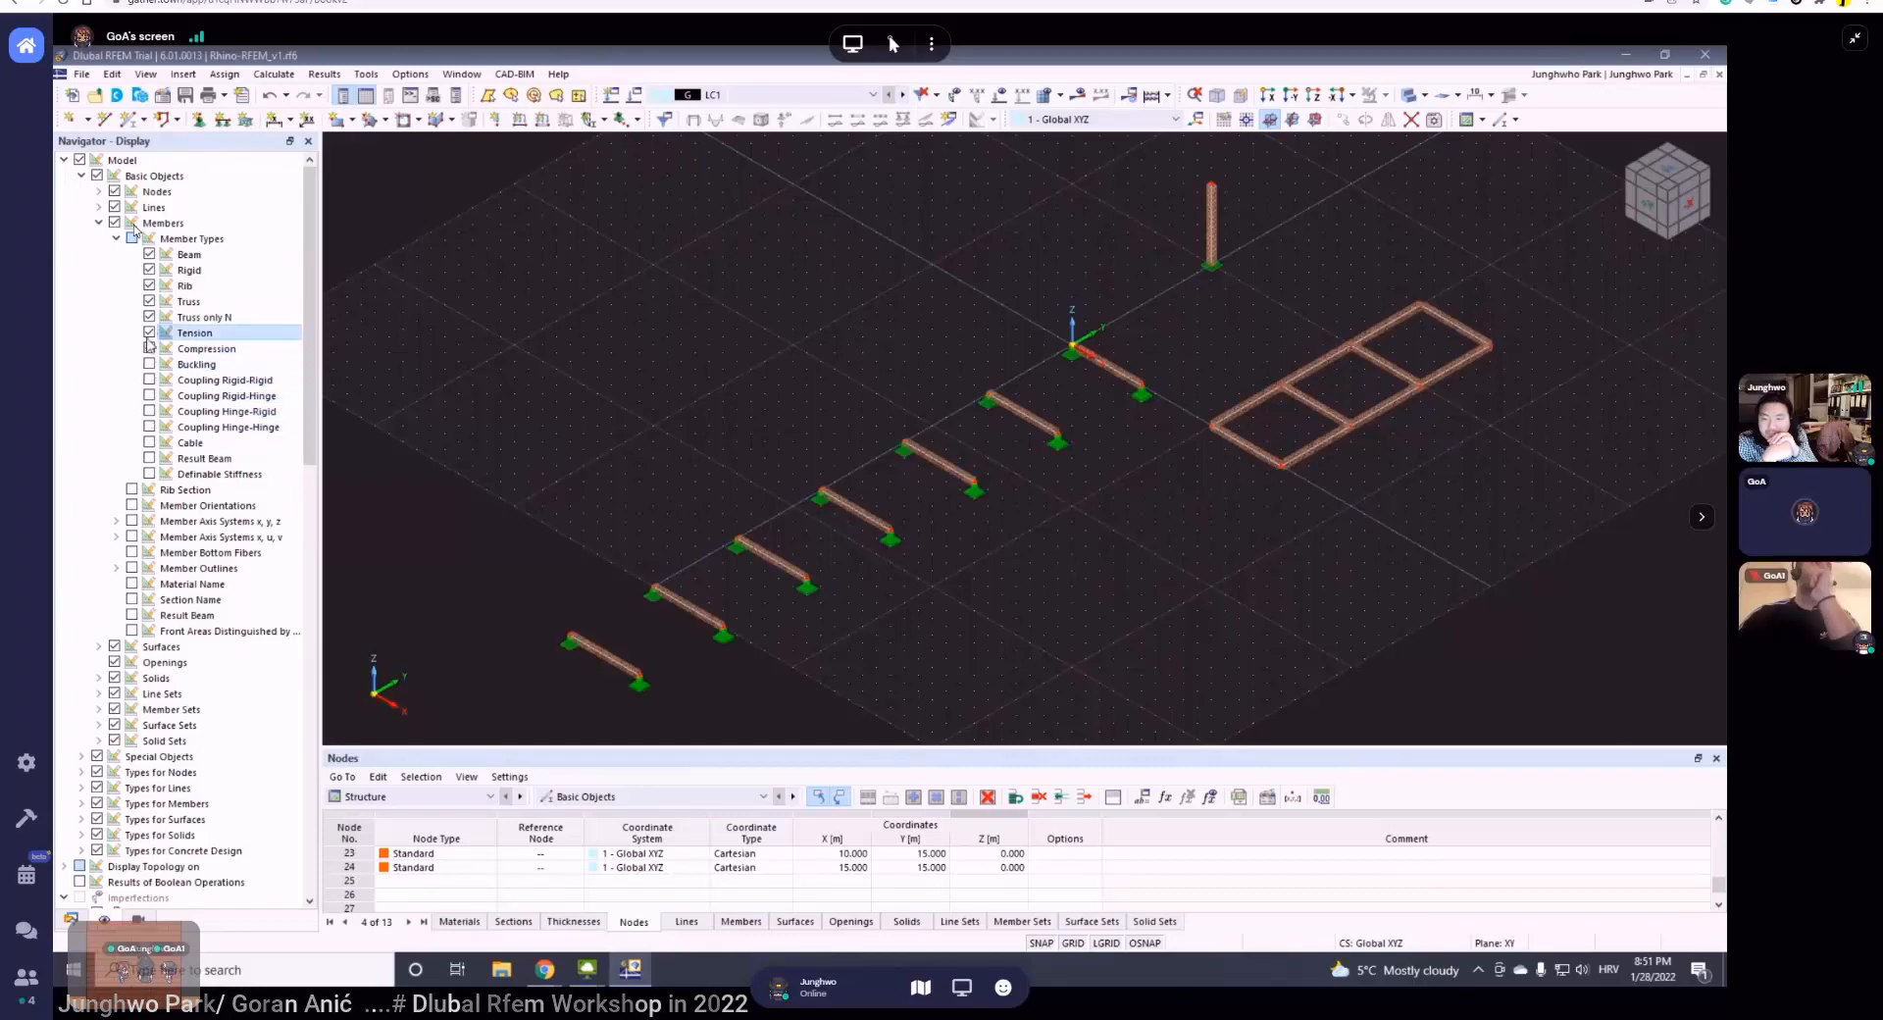
left_click(149, 332)
left_click(149, 286)
left_click(149, 348)
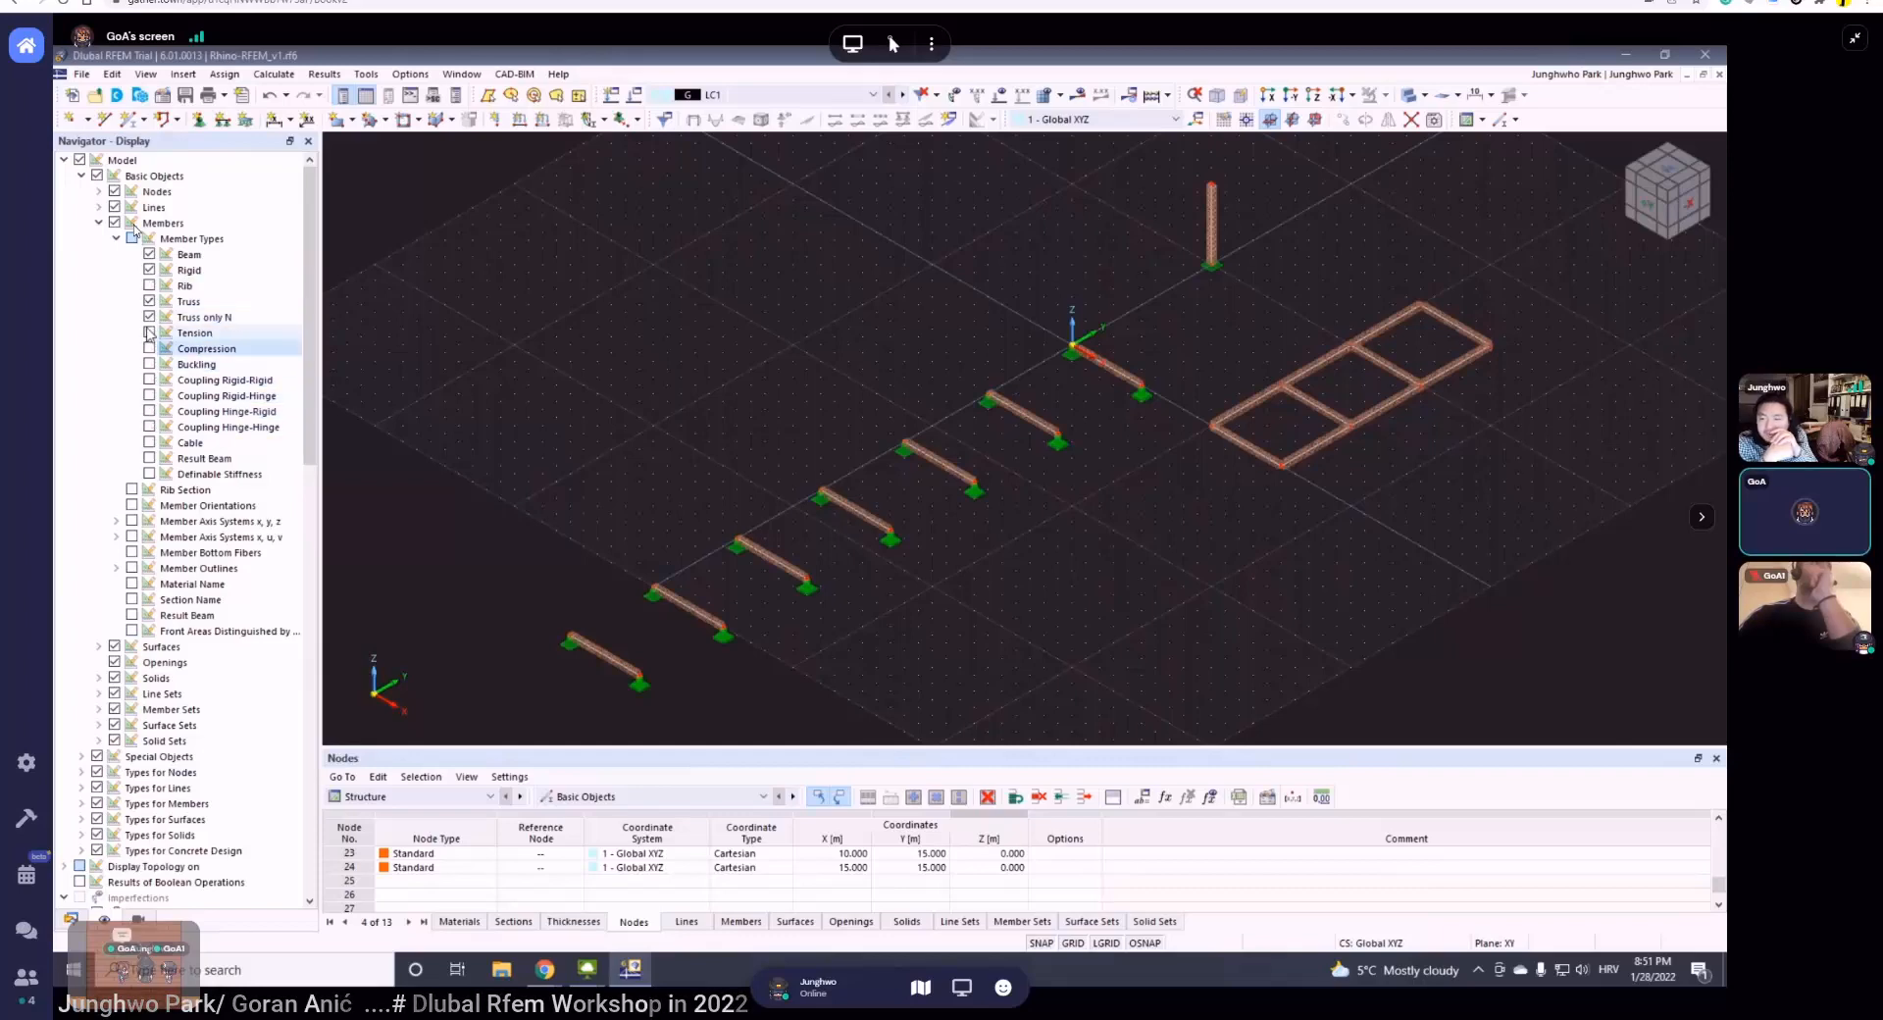
- Re-enable the display of the Rib, Tension, Compression, Buckling, Coupling and Cable member types
left_click(149, 285)
left_click(149, 270)
left_click(149, 269)
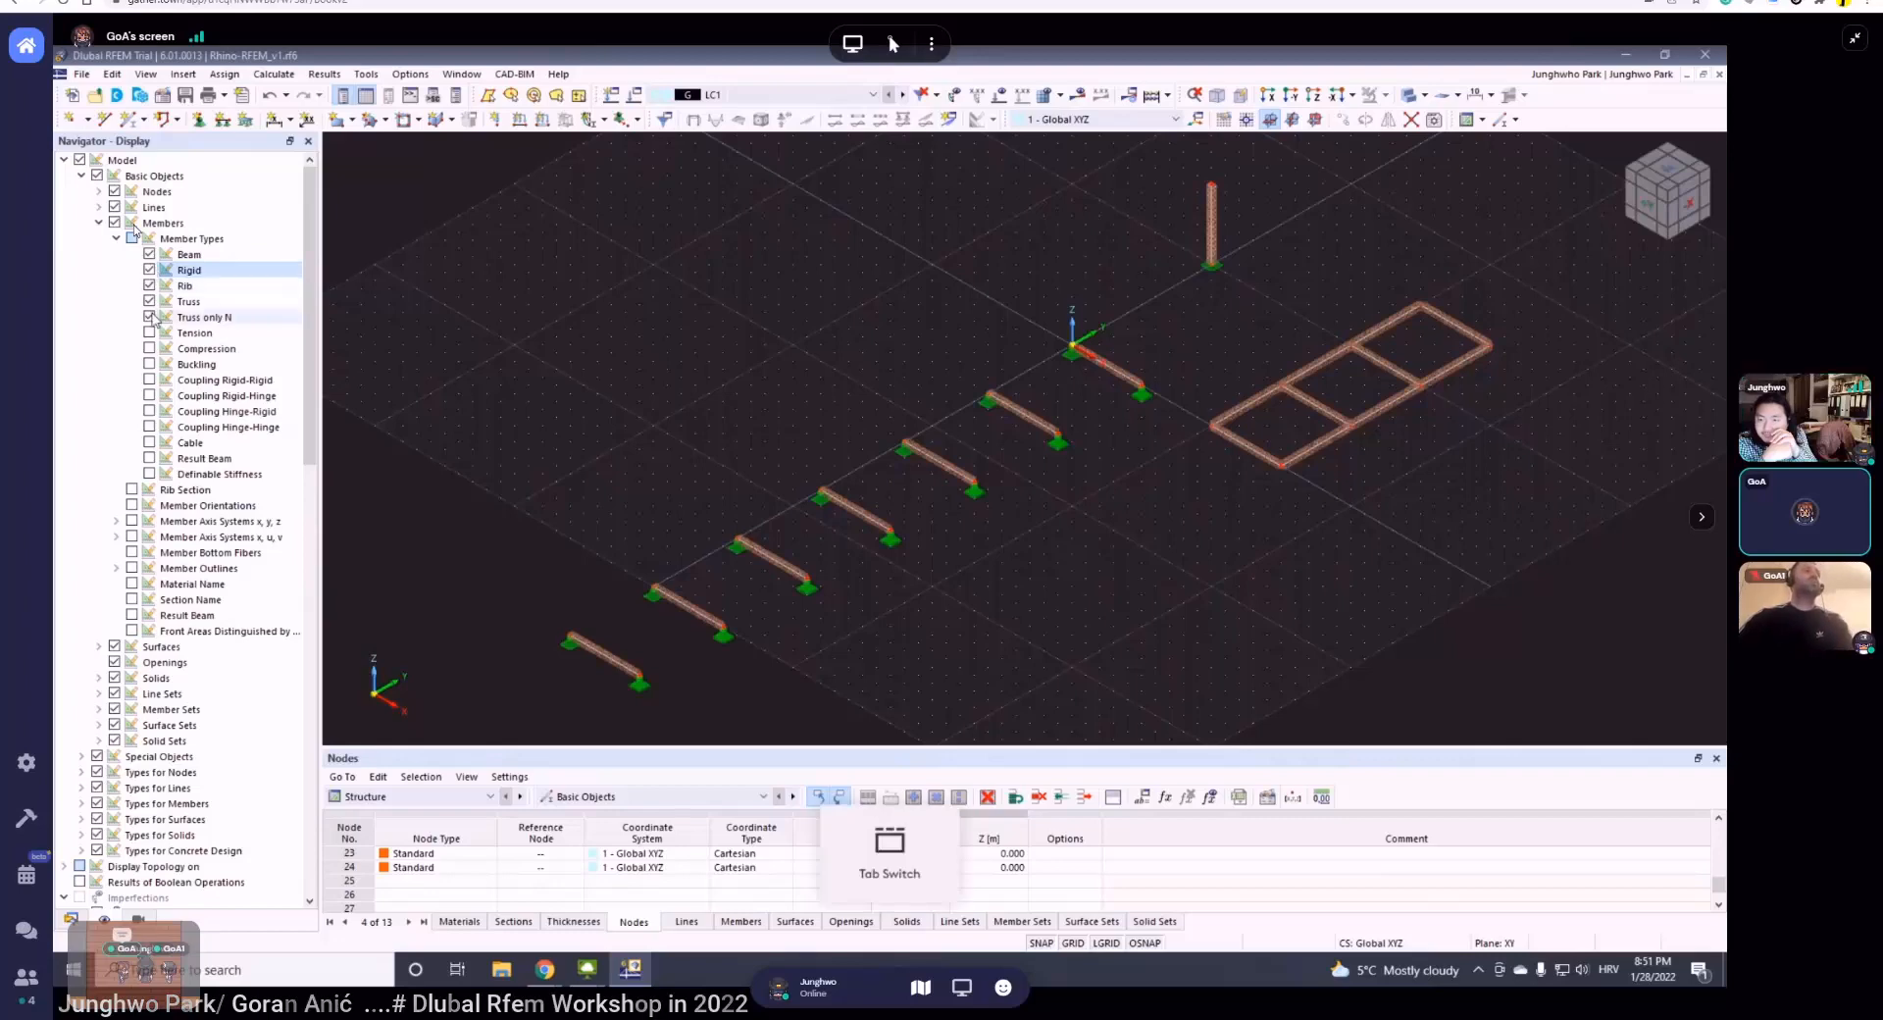
left_click(149, 332)
left_click(149, 364)
left_click(149, 348)
left_click(150, 364)
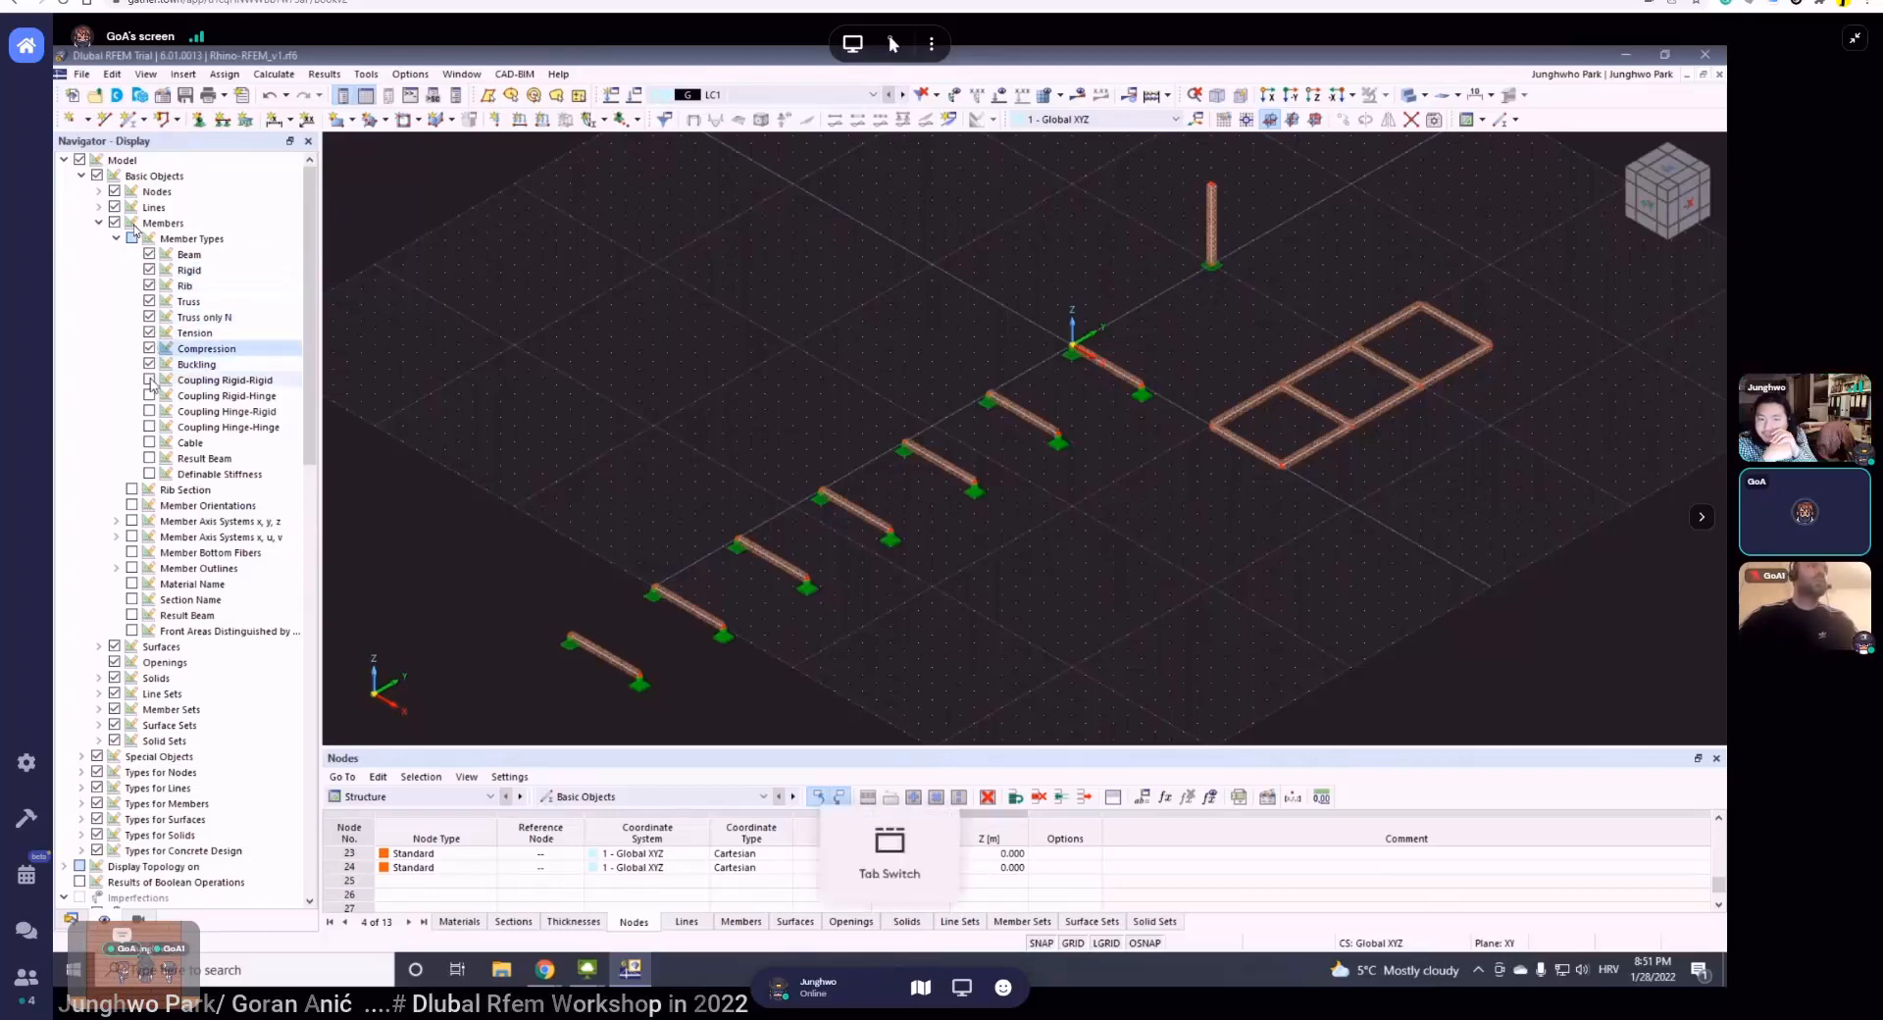
left_click(149, 379)
left_click(149, 395)
left_click(149, 411)
left_click(149, 426)
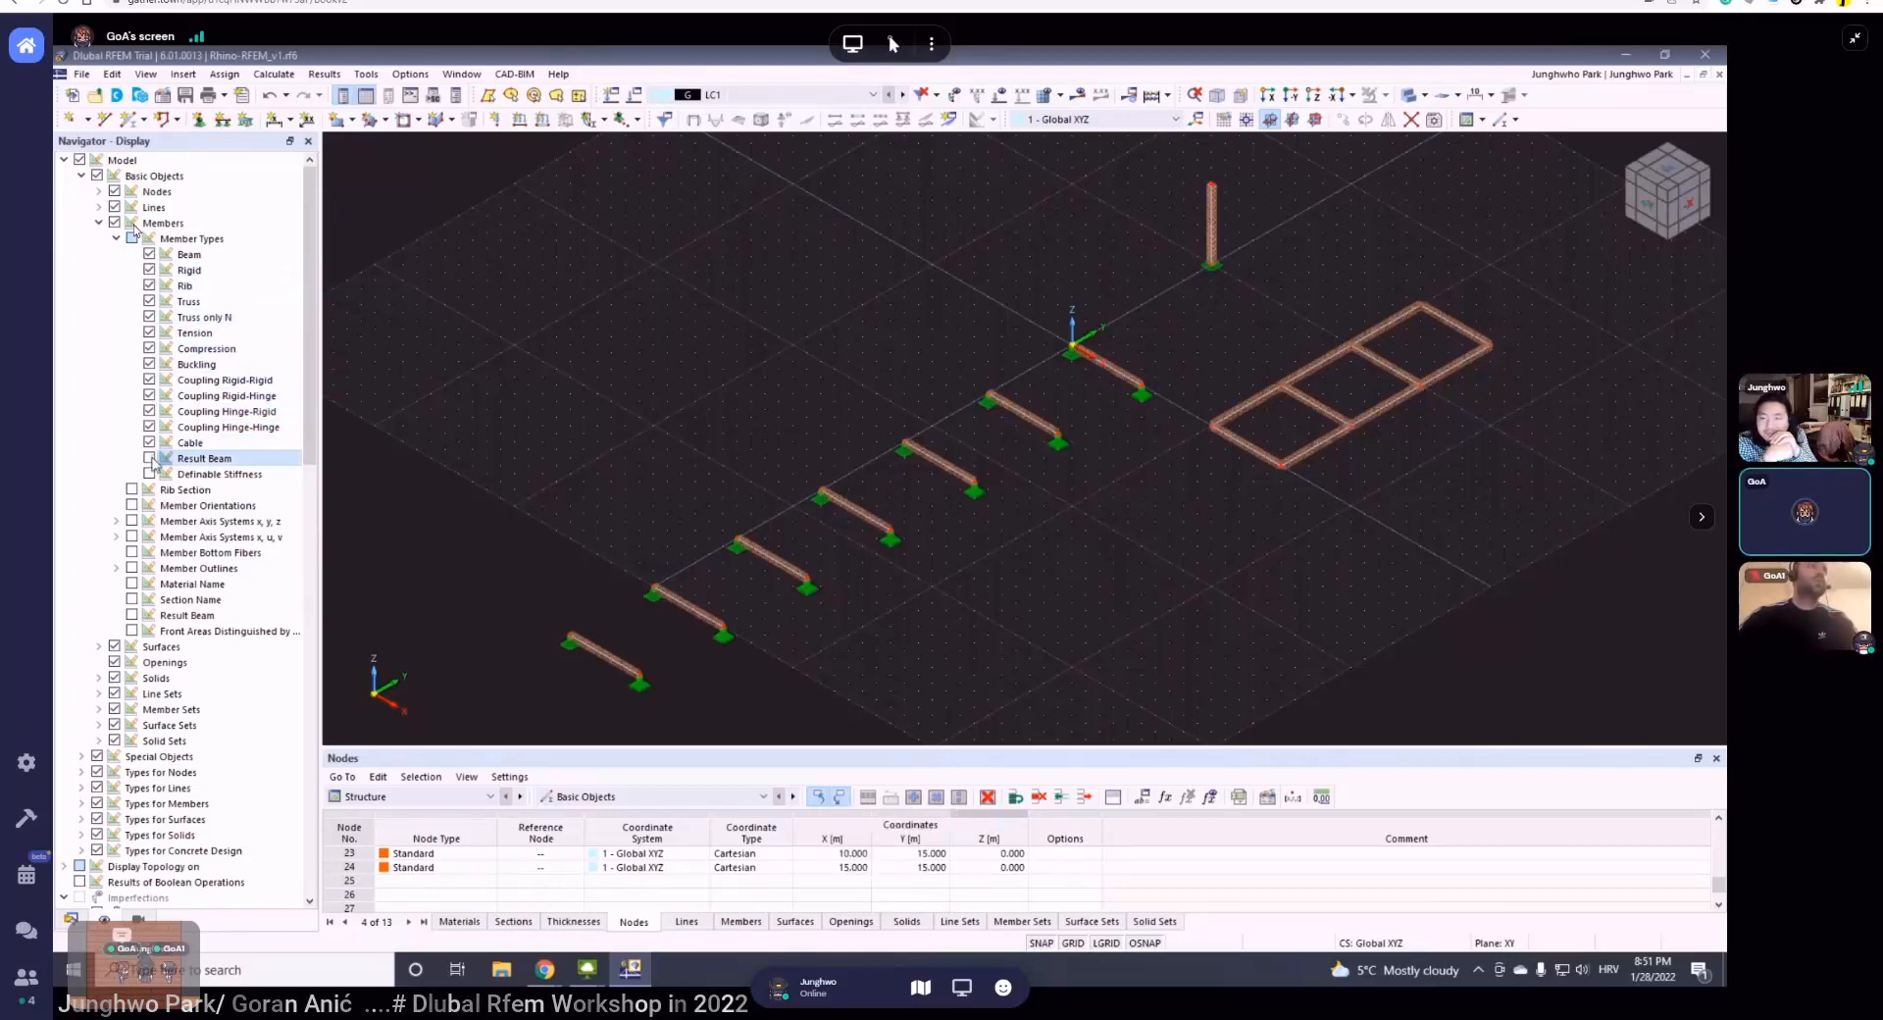
- Collapse the Members options and the model's Basic Objects category in the display settings
left_click(99, 222)
left_click(136, 225)
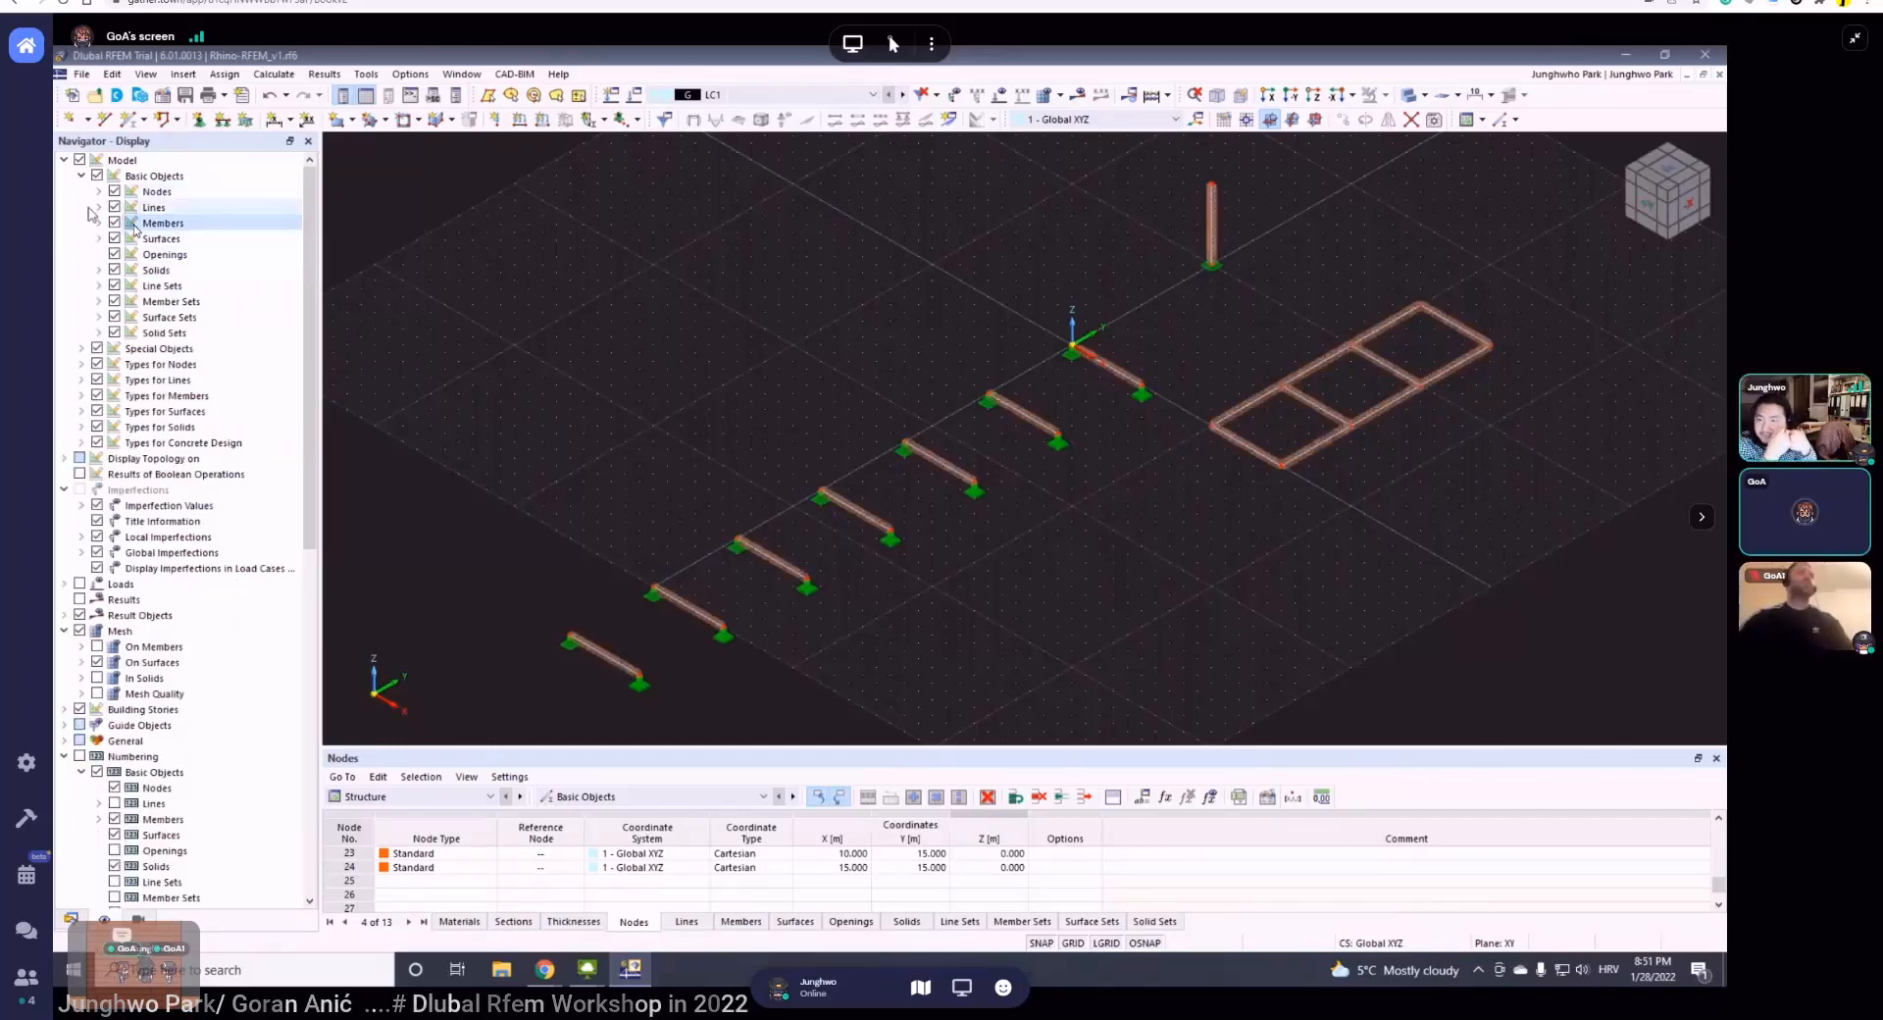
left_click(82, 175)
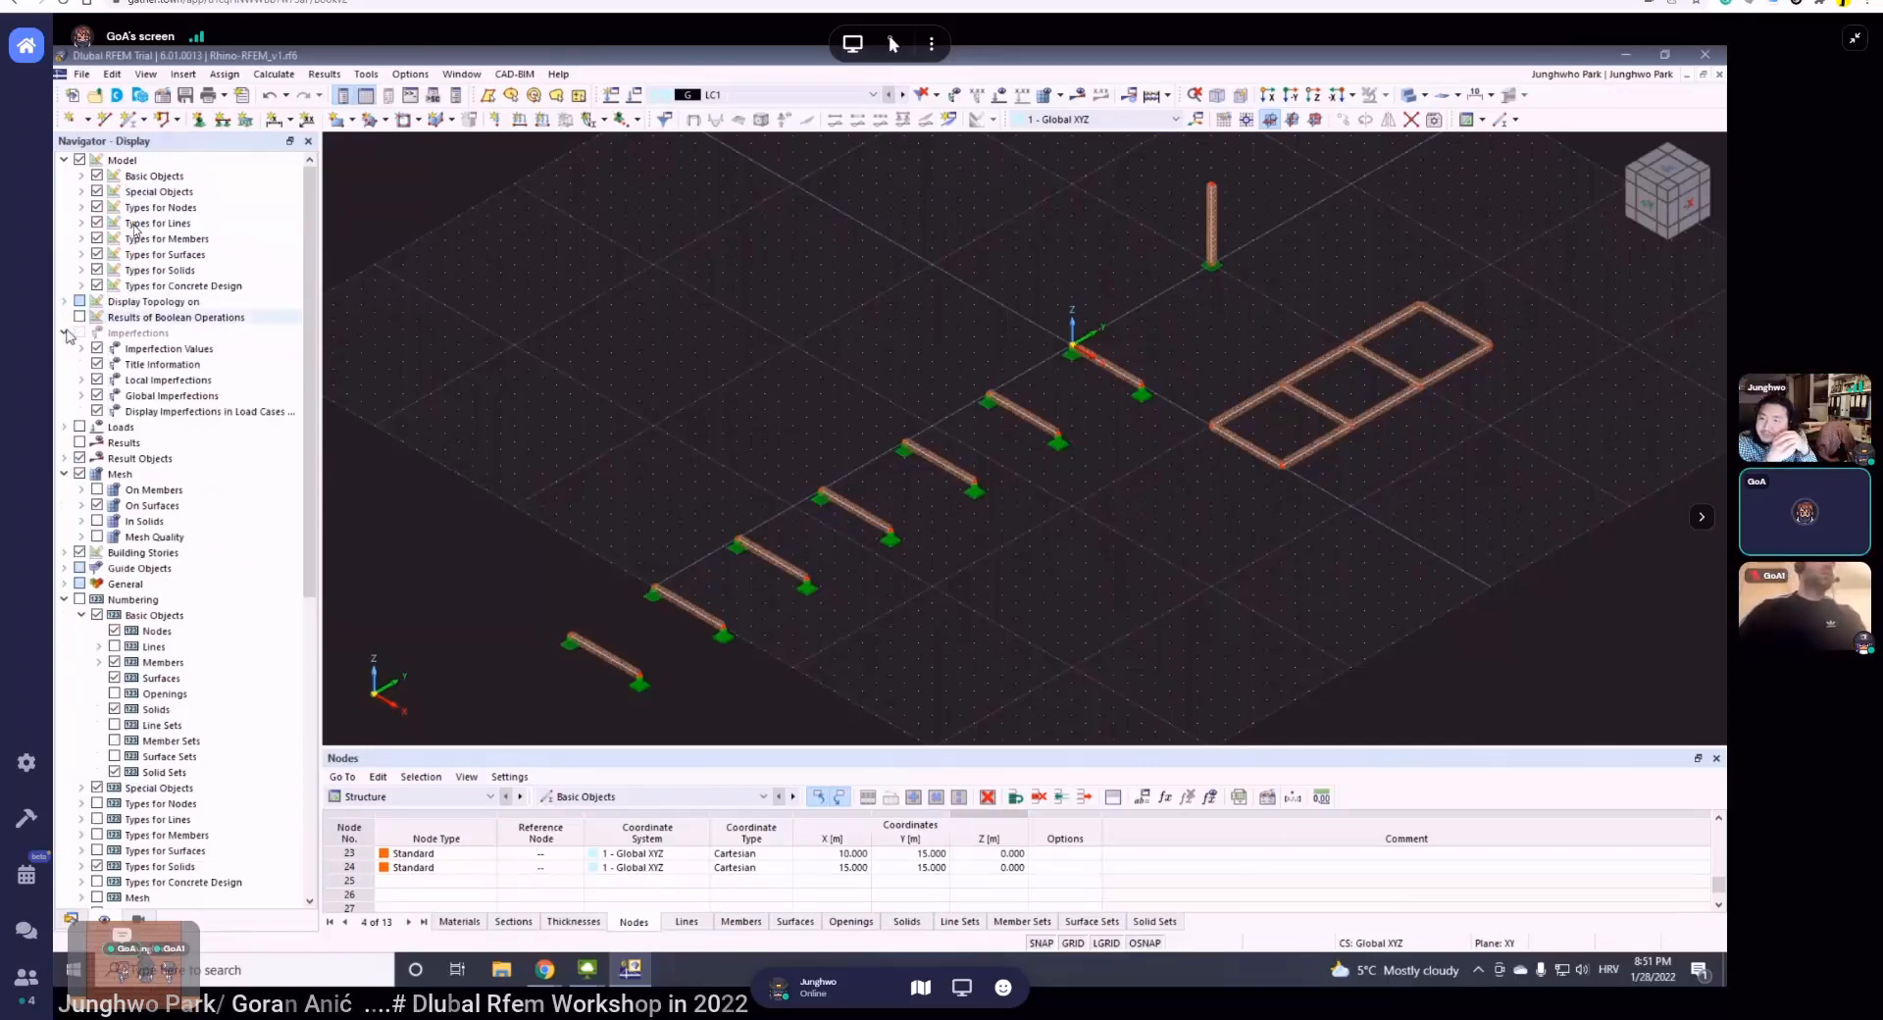
- Check the display options available under Result Objects and collapse the category again
scroll(69, 339, "down", 4)
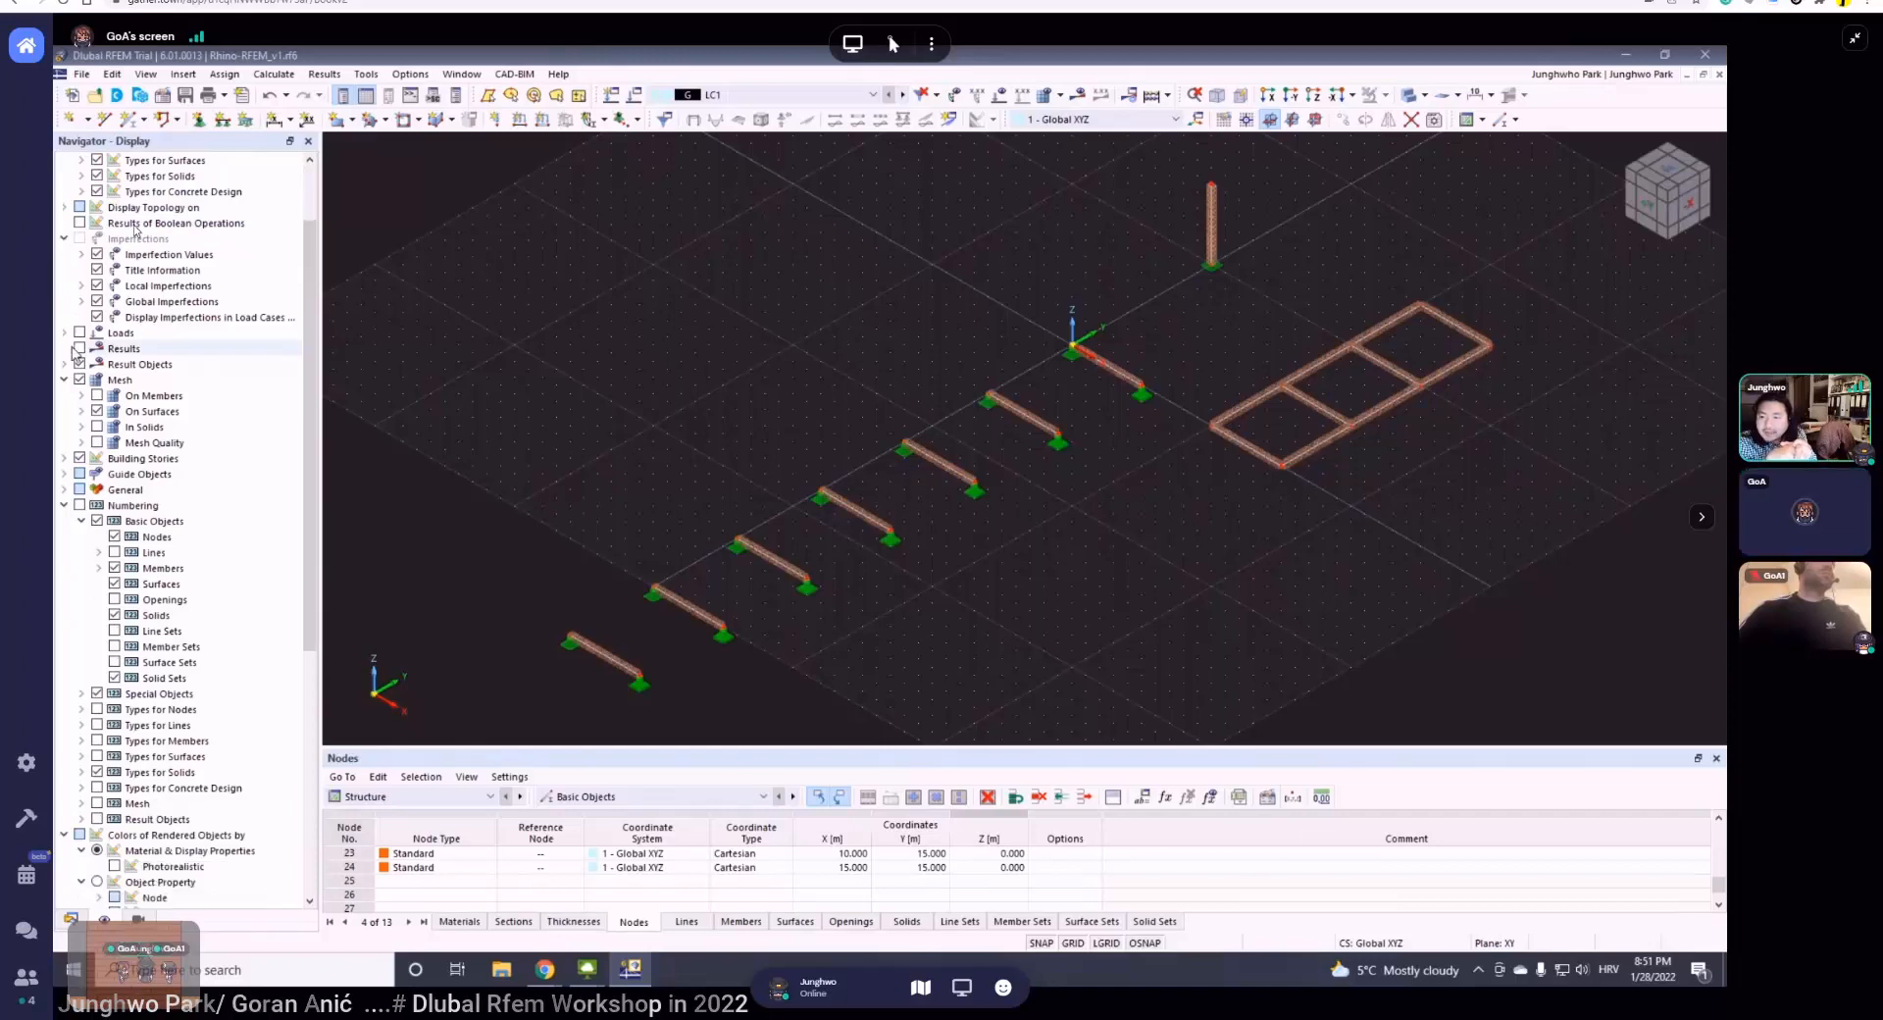
left_click(64, 271)
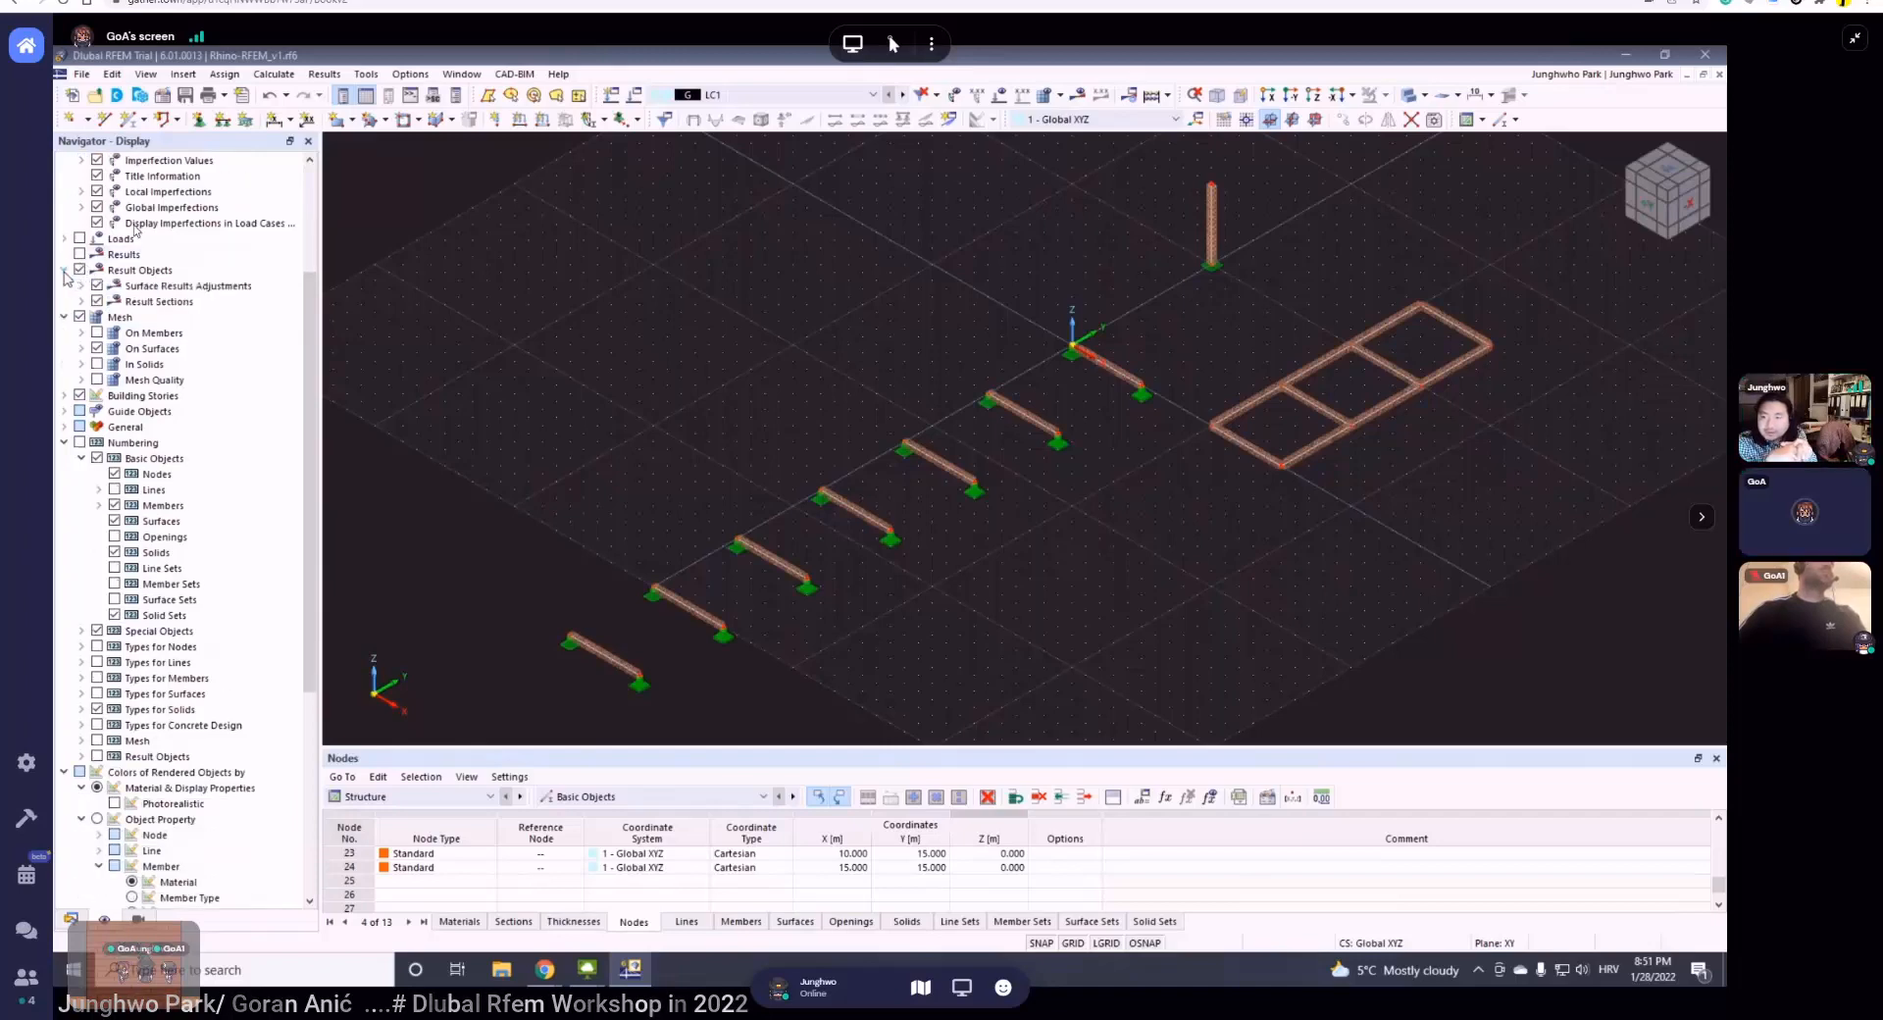
left_click(65, 271)
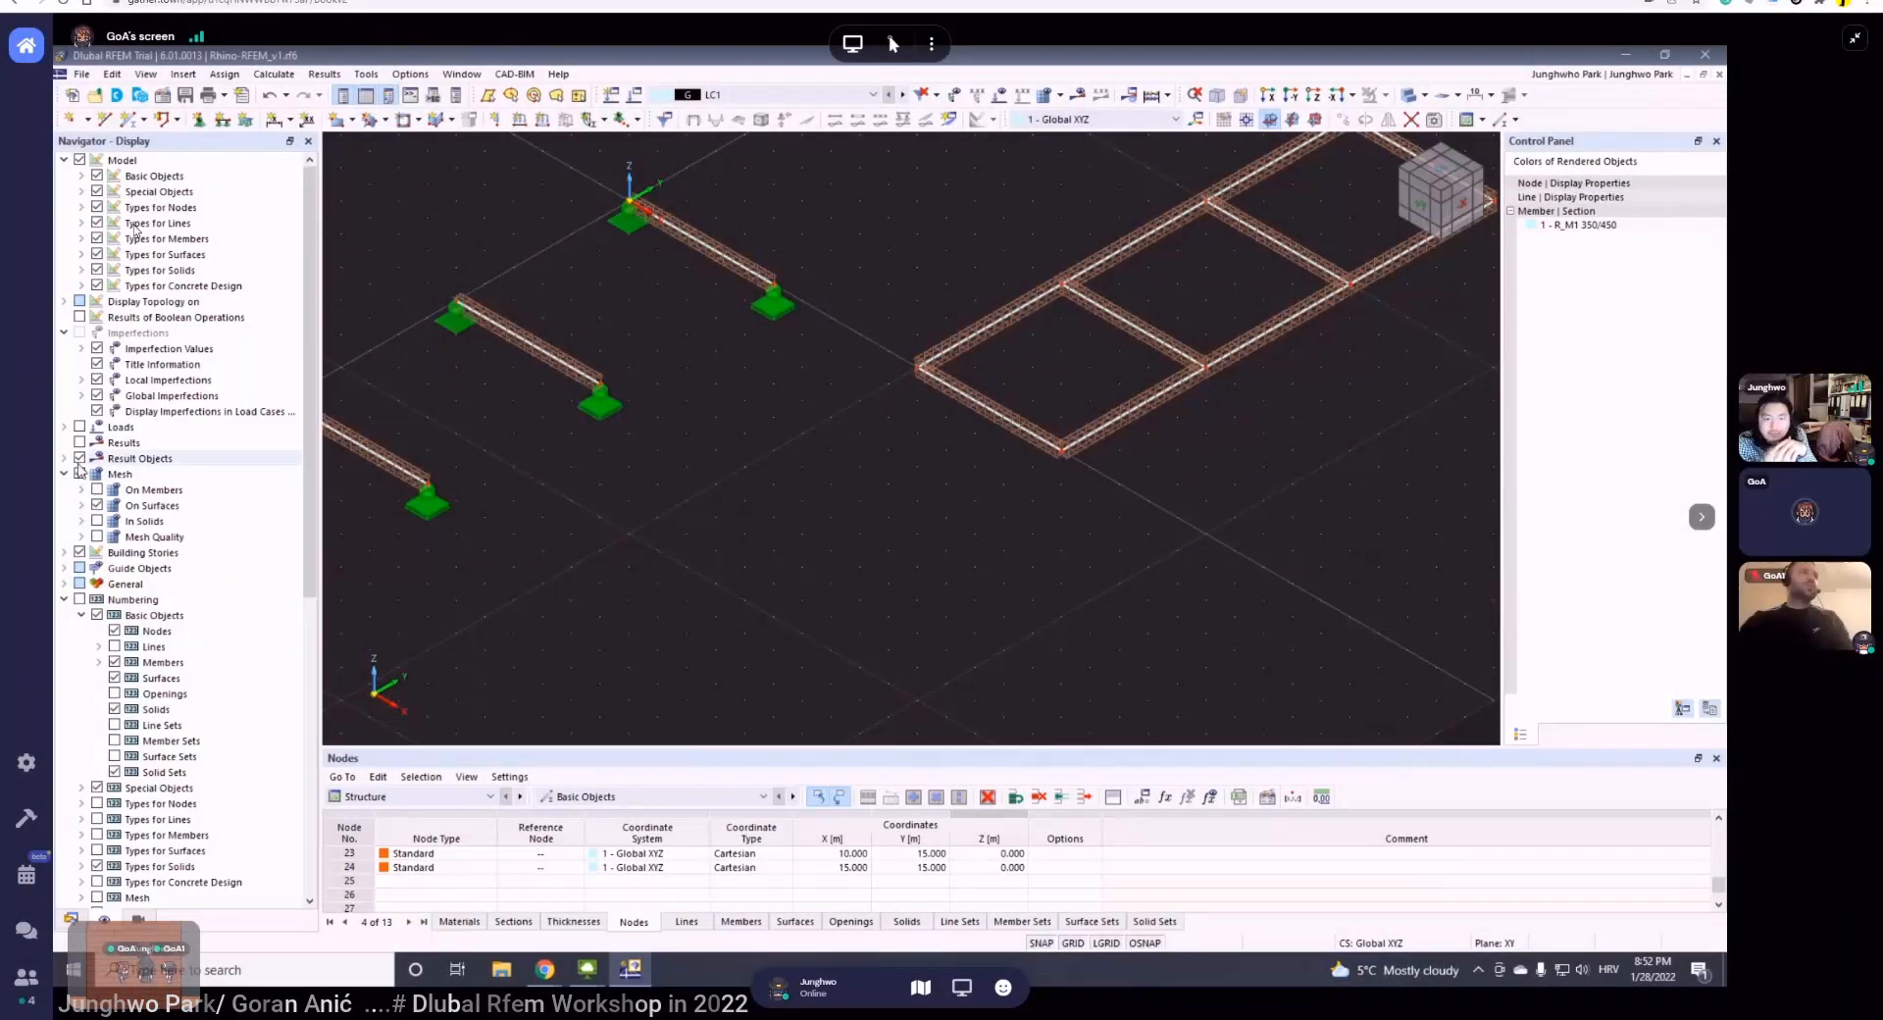
- Check the display options under Result Objects again, and collapse the Result Objects and Imperfections categories
left_click(79, 459)
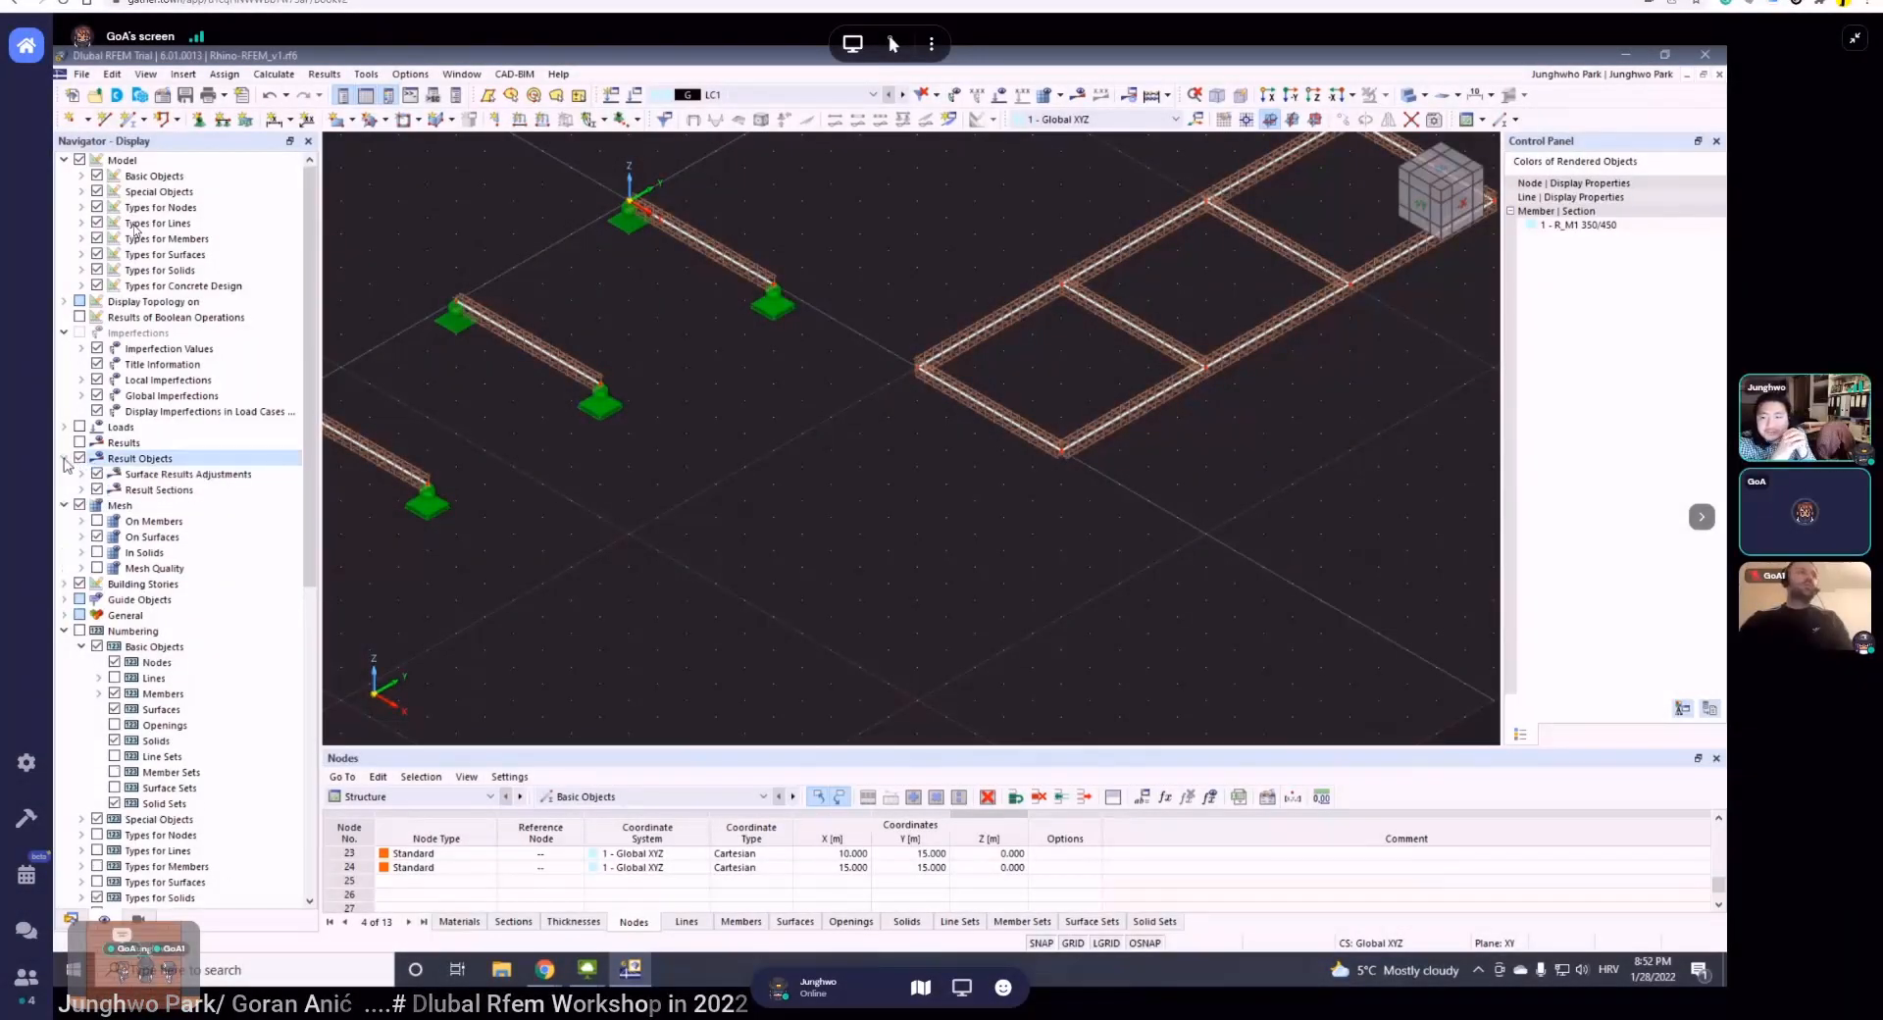
left_click(65, 428)
left_click(65, 428)
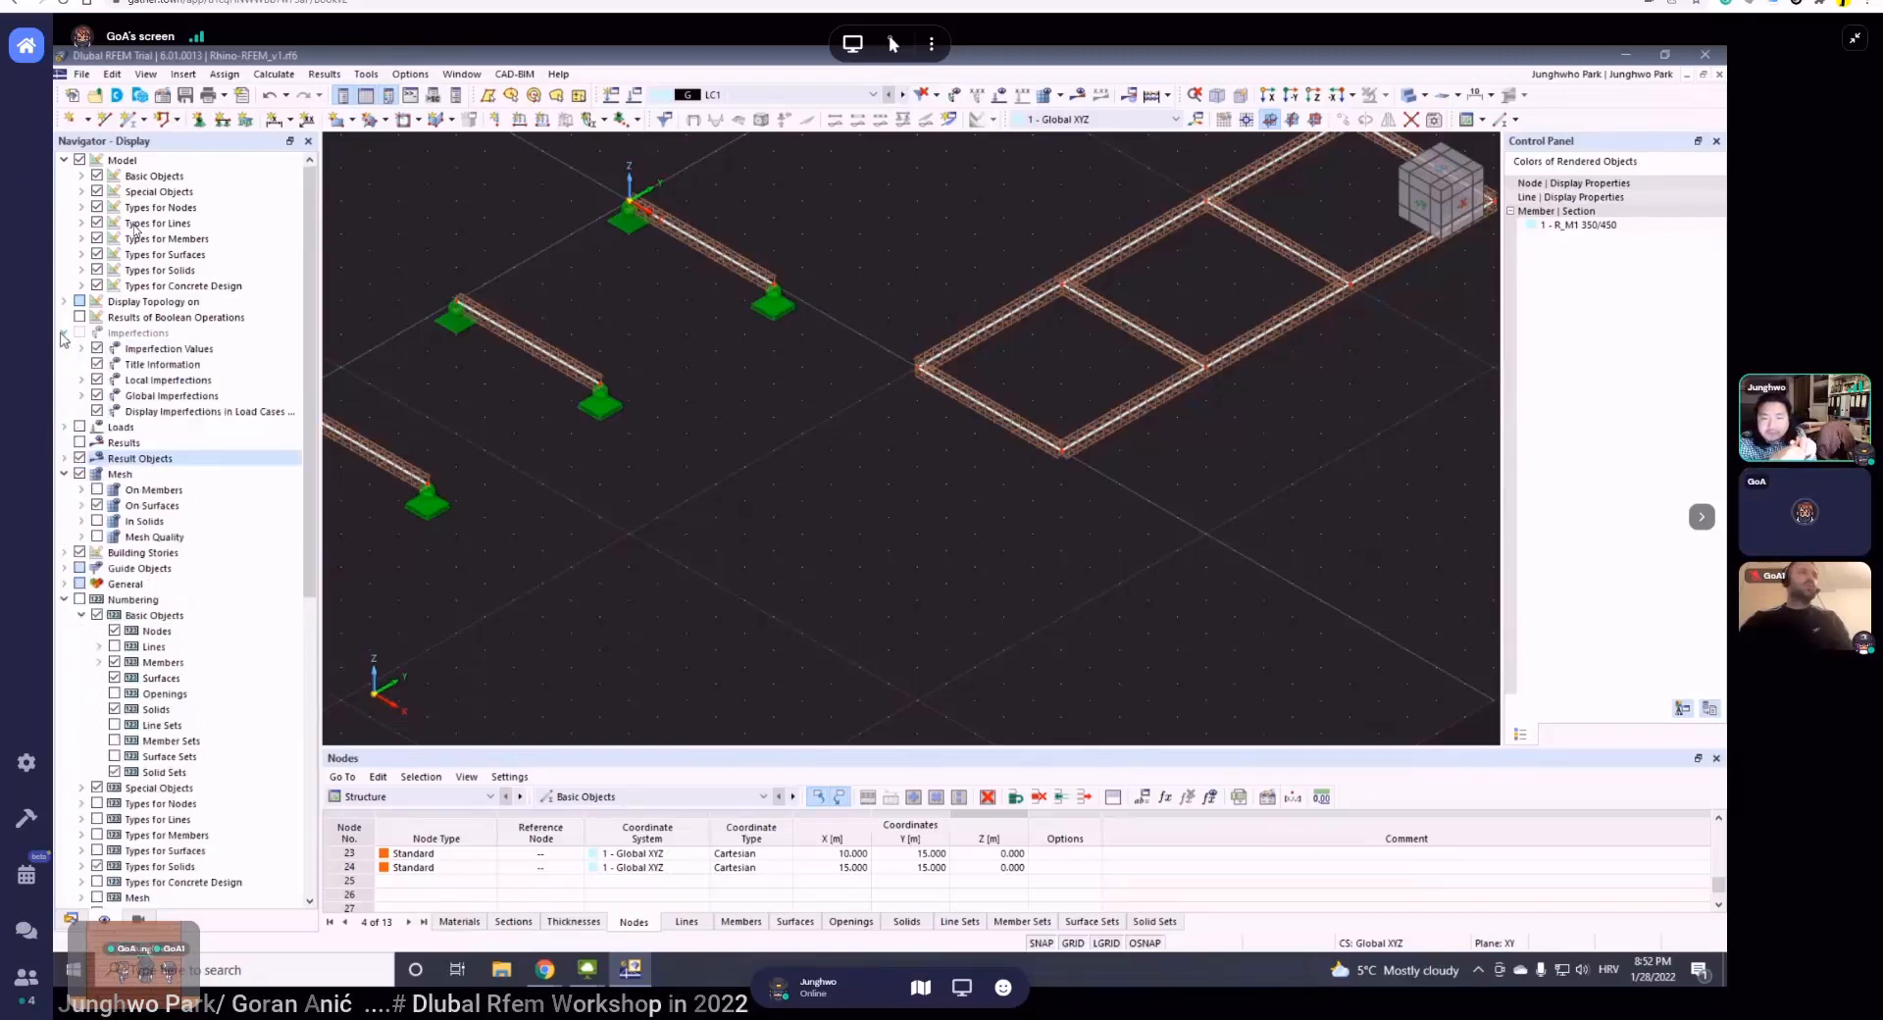
left_click(63, 334)
- Examine the row of copied supported beams, the column and the ladder-shaped frame from several distances and angles
scroll(975, 500, "down", 3)
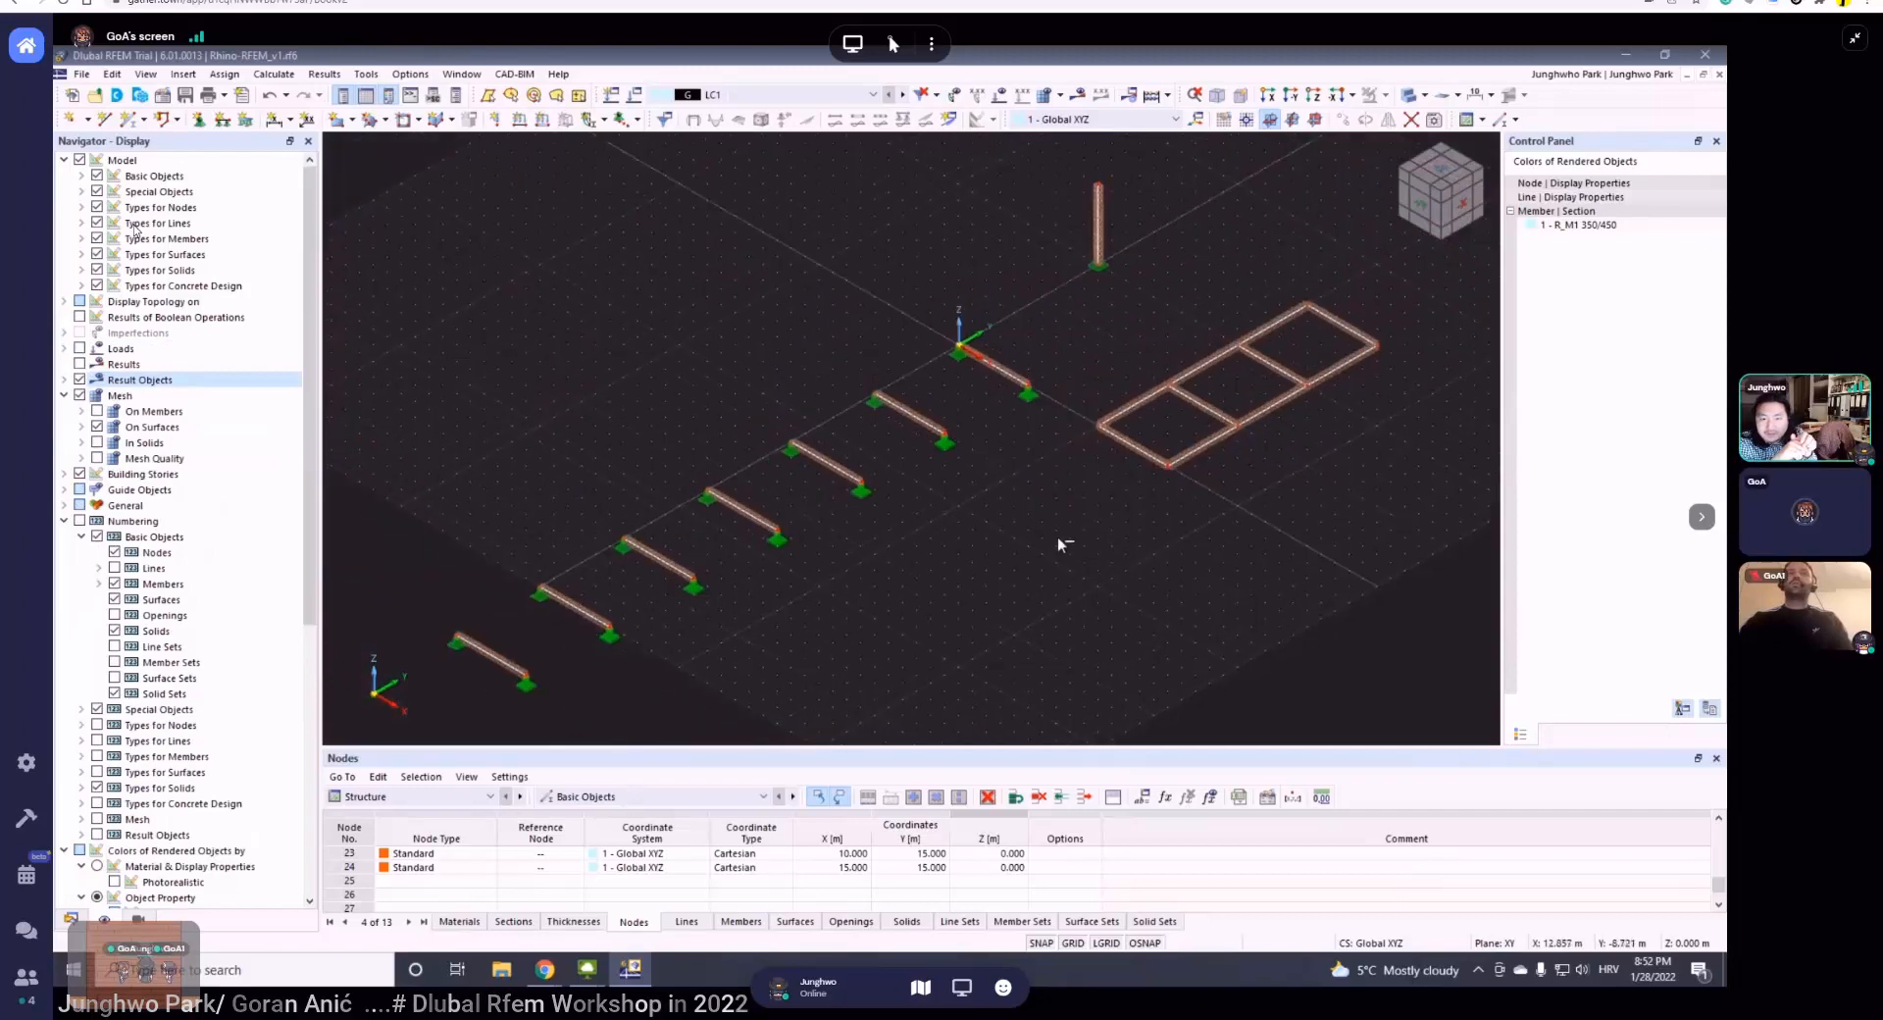
middle_click_drag(980, 538, 956, 493, "ctrl")
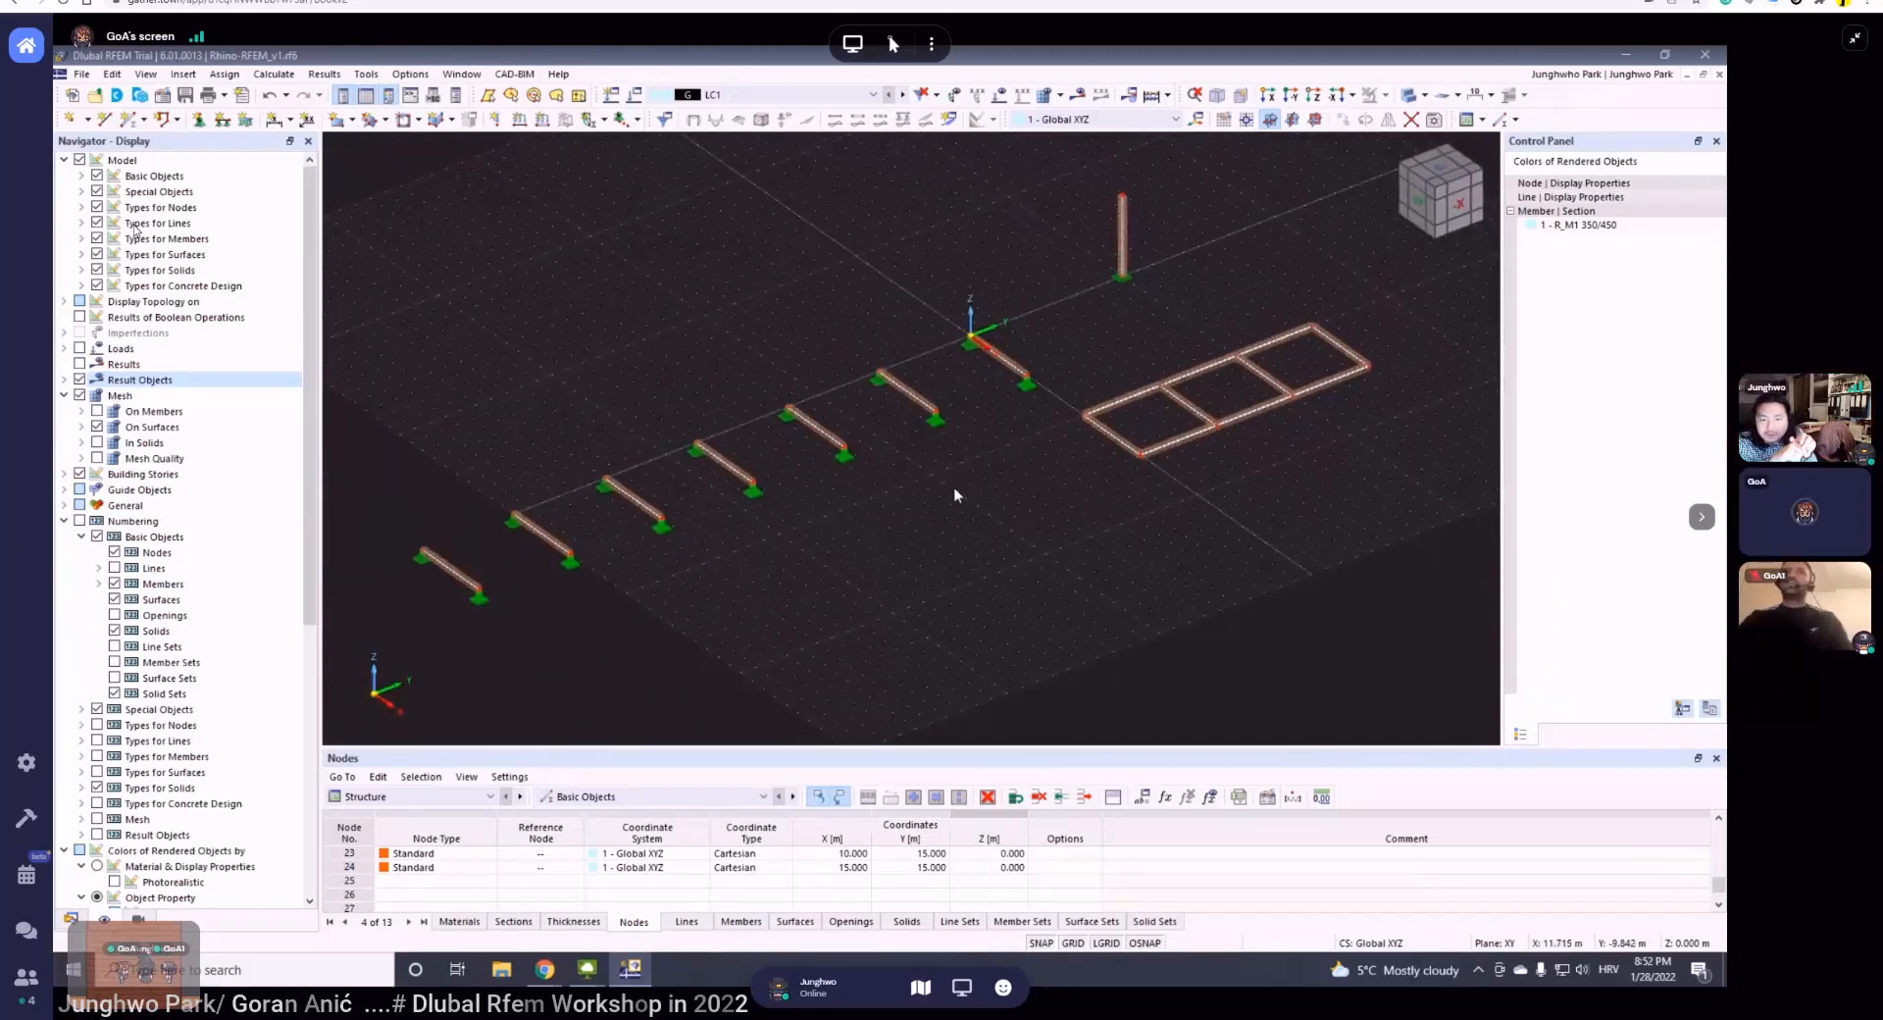
scroll(941, 408, "up", 6)
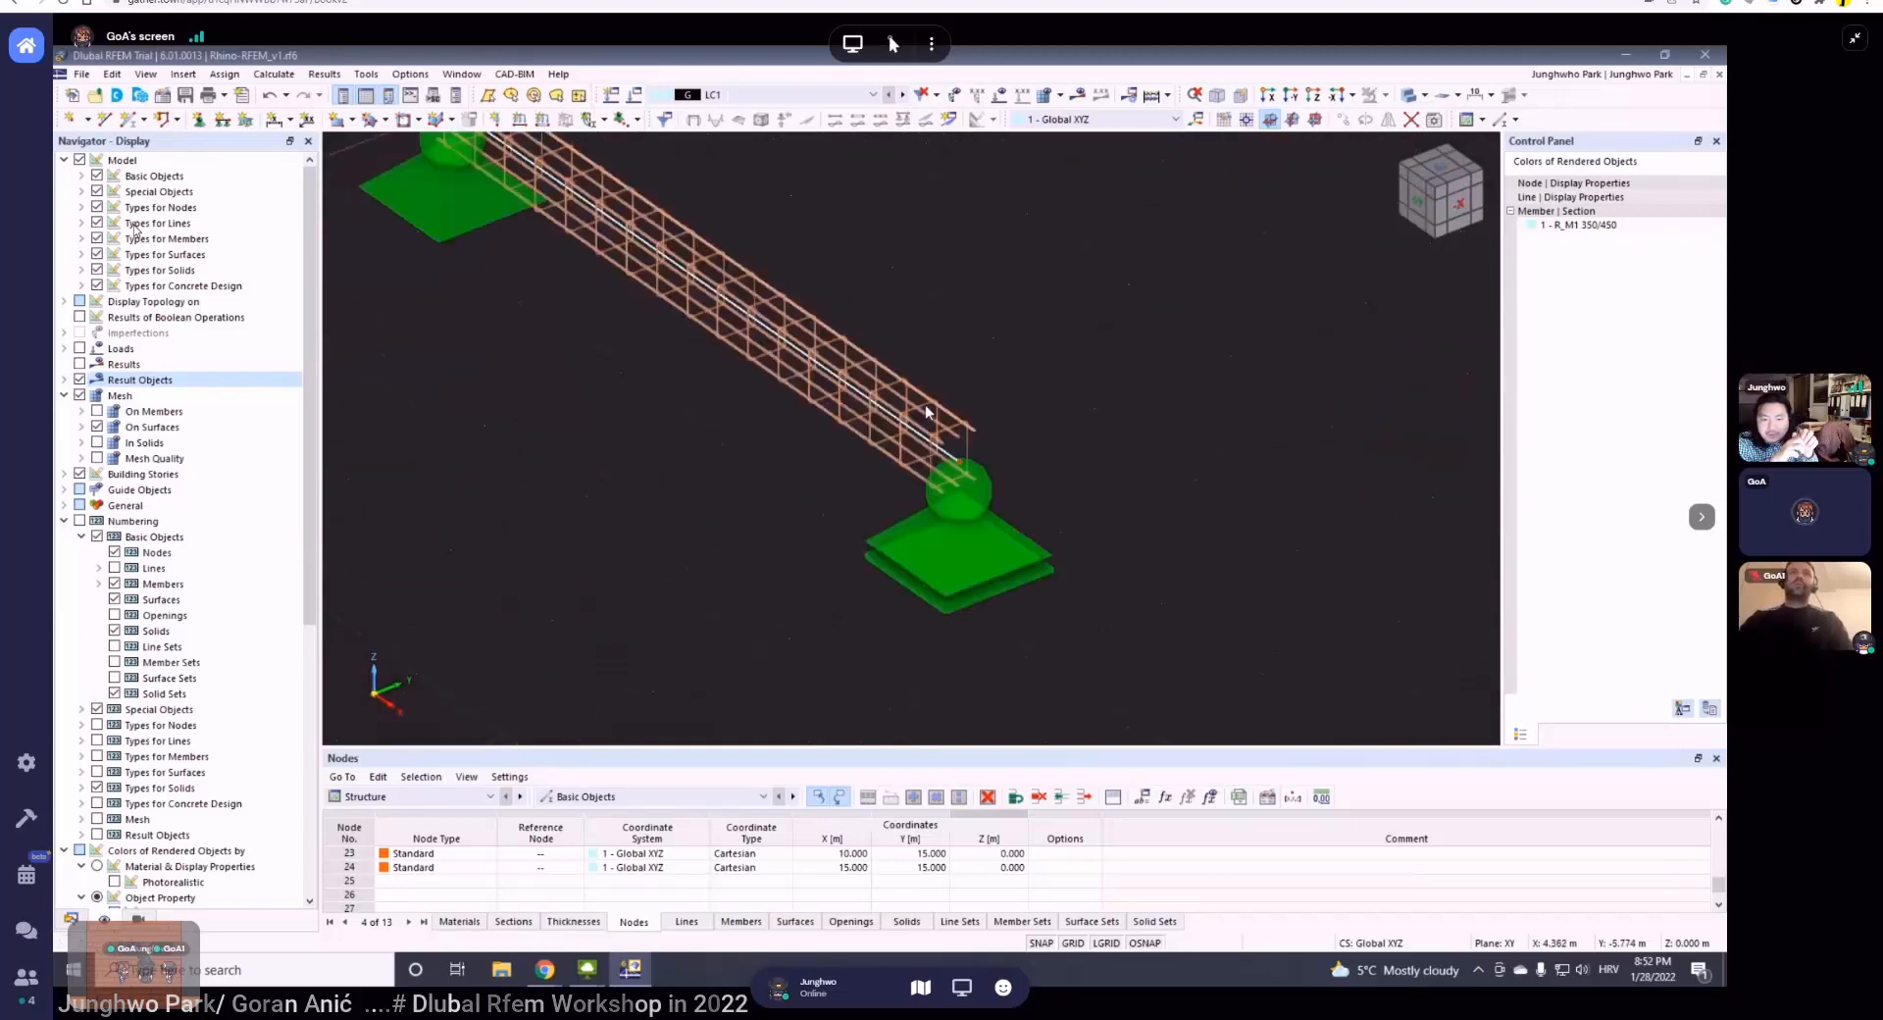
scroll(949, 455, "down", 10)
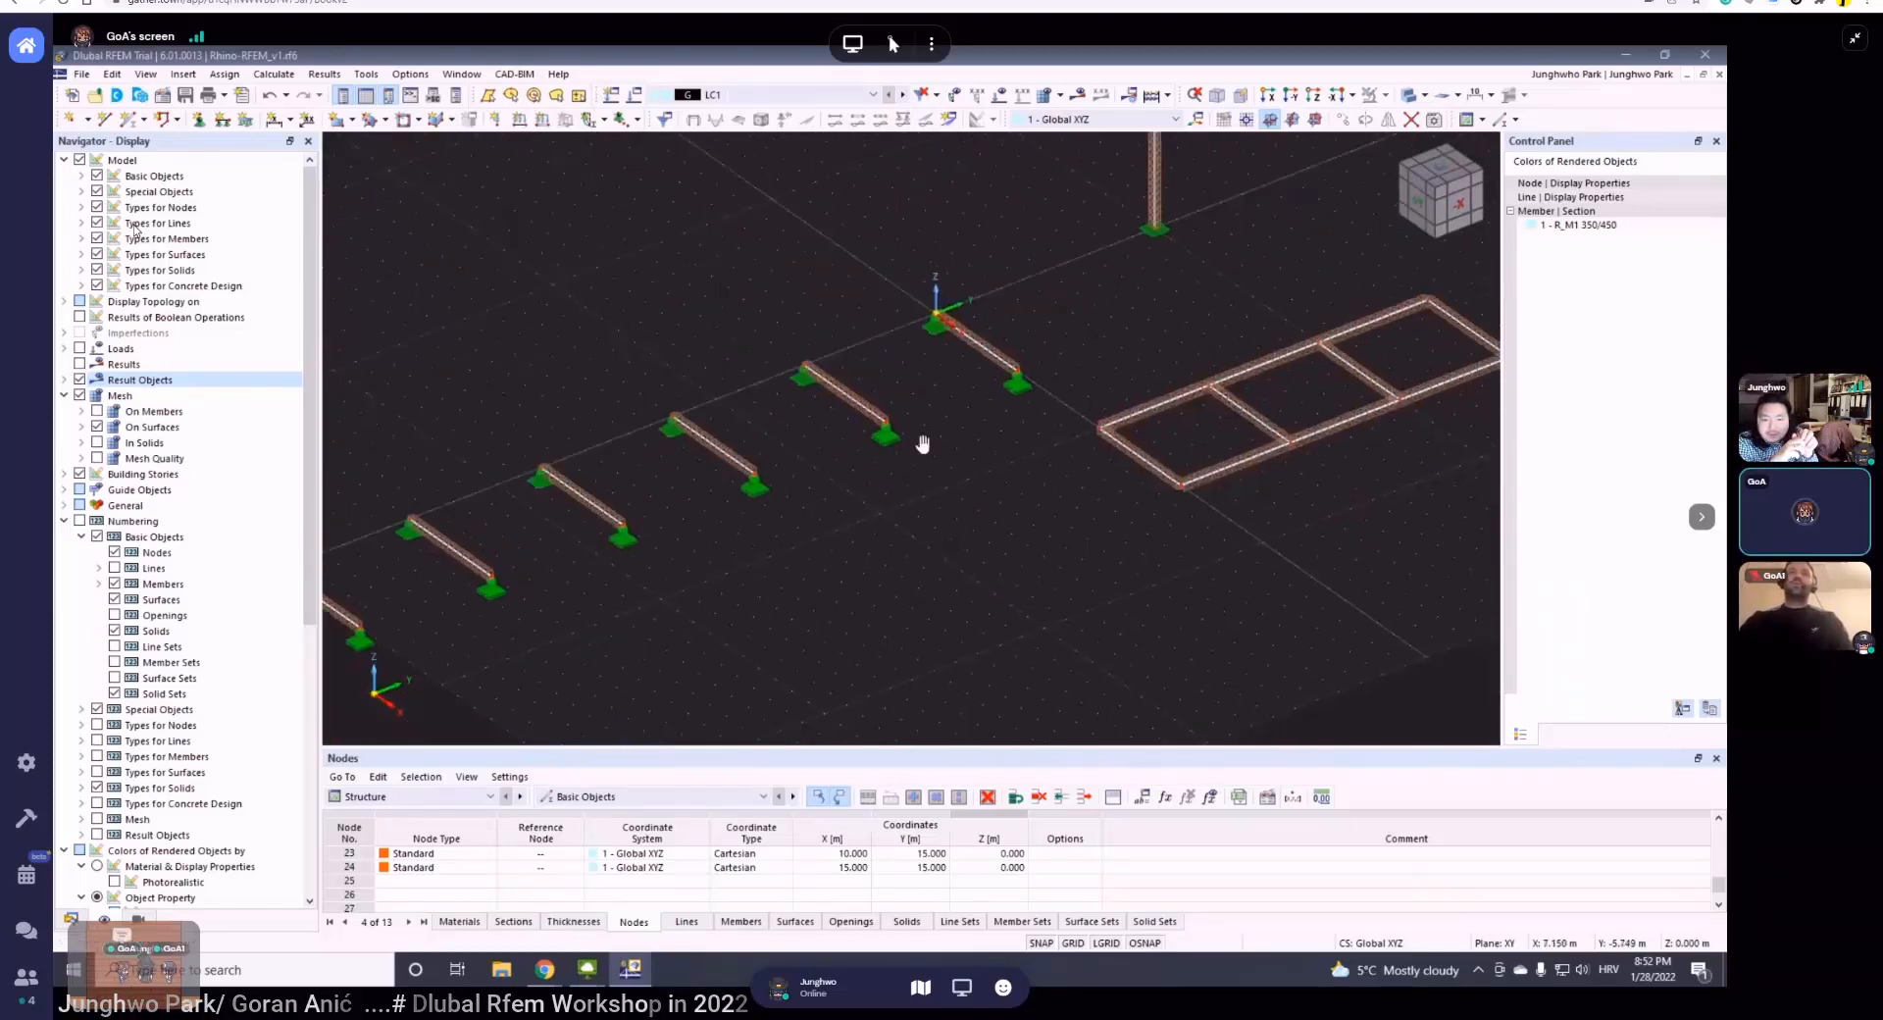
scroll(1065, 482, "up", 3)
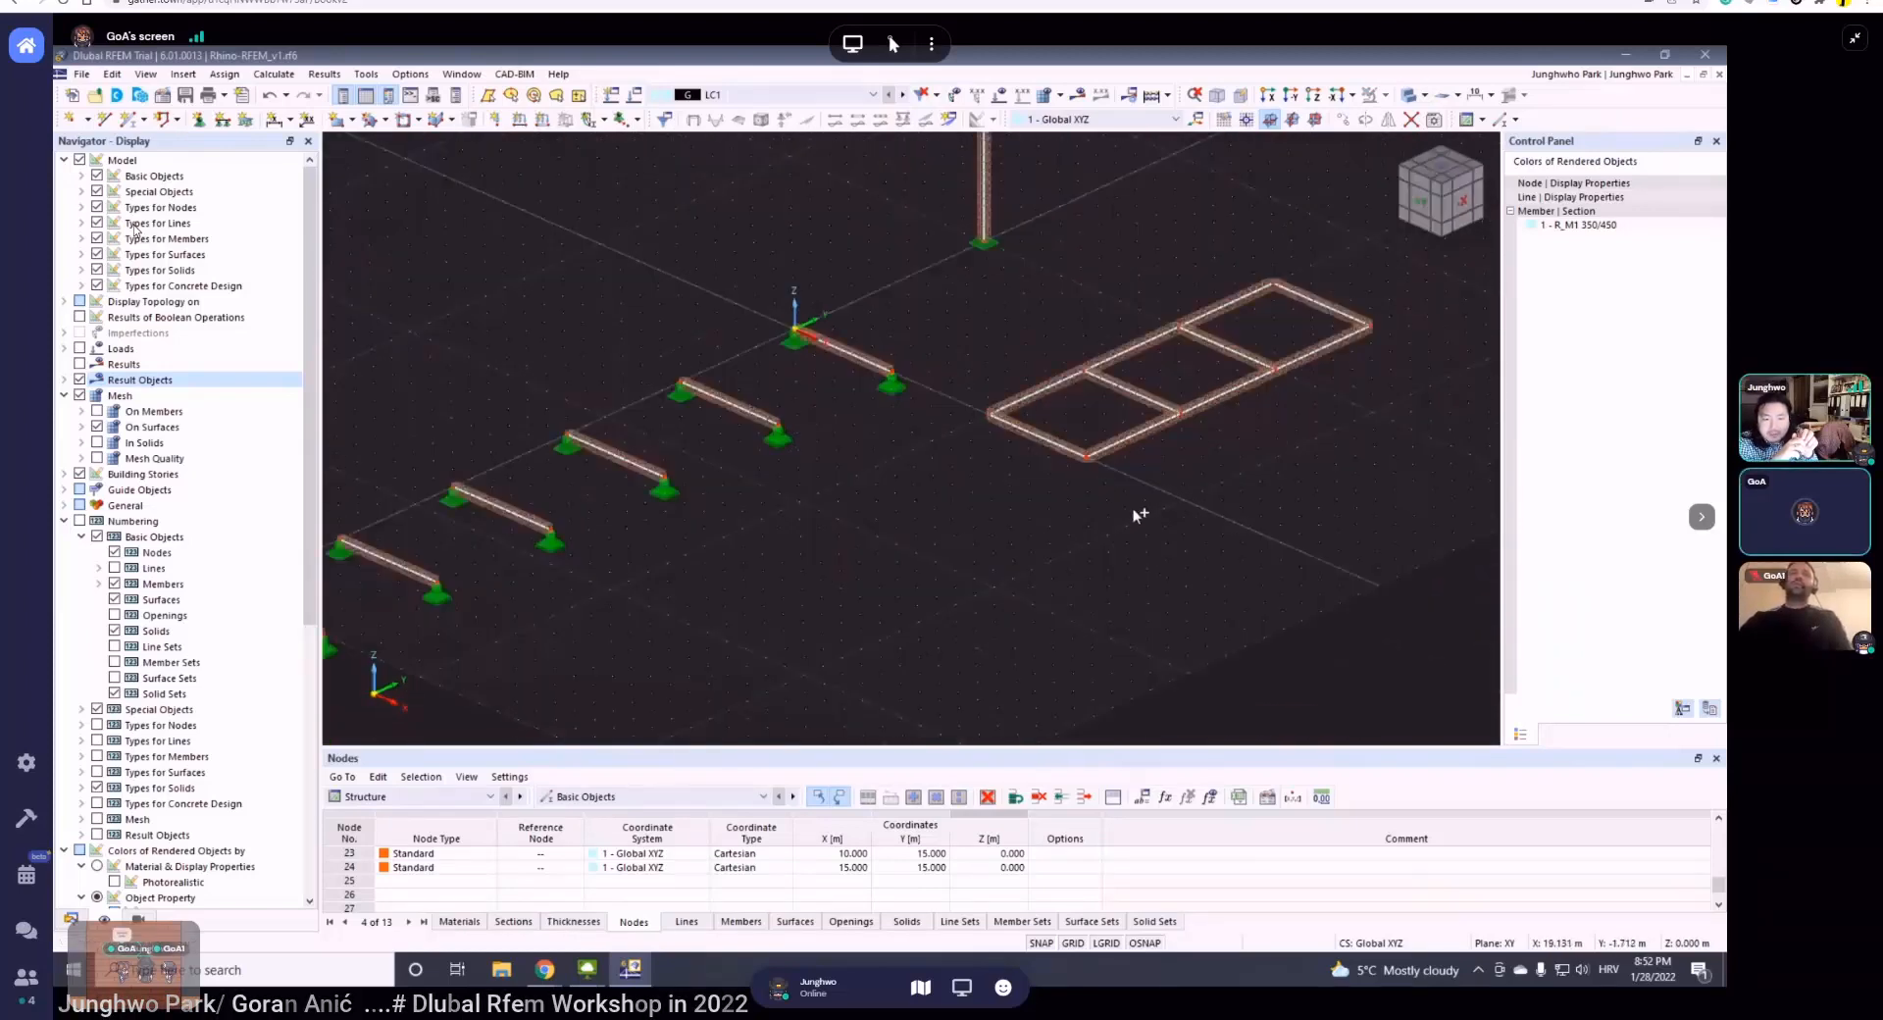
scroll(1132, 508, "up", 2)
scroll(1096, 521, "down", 1)
scroll(1099, 494, "down", 3)
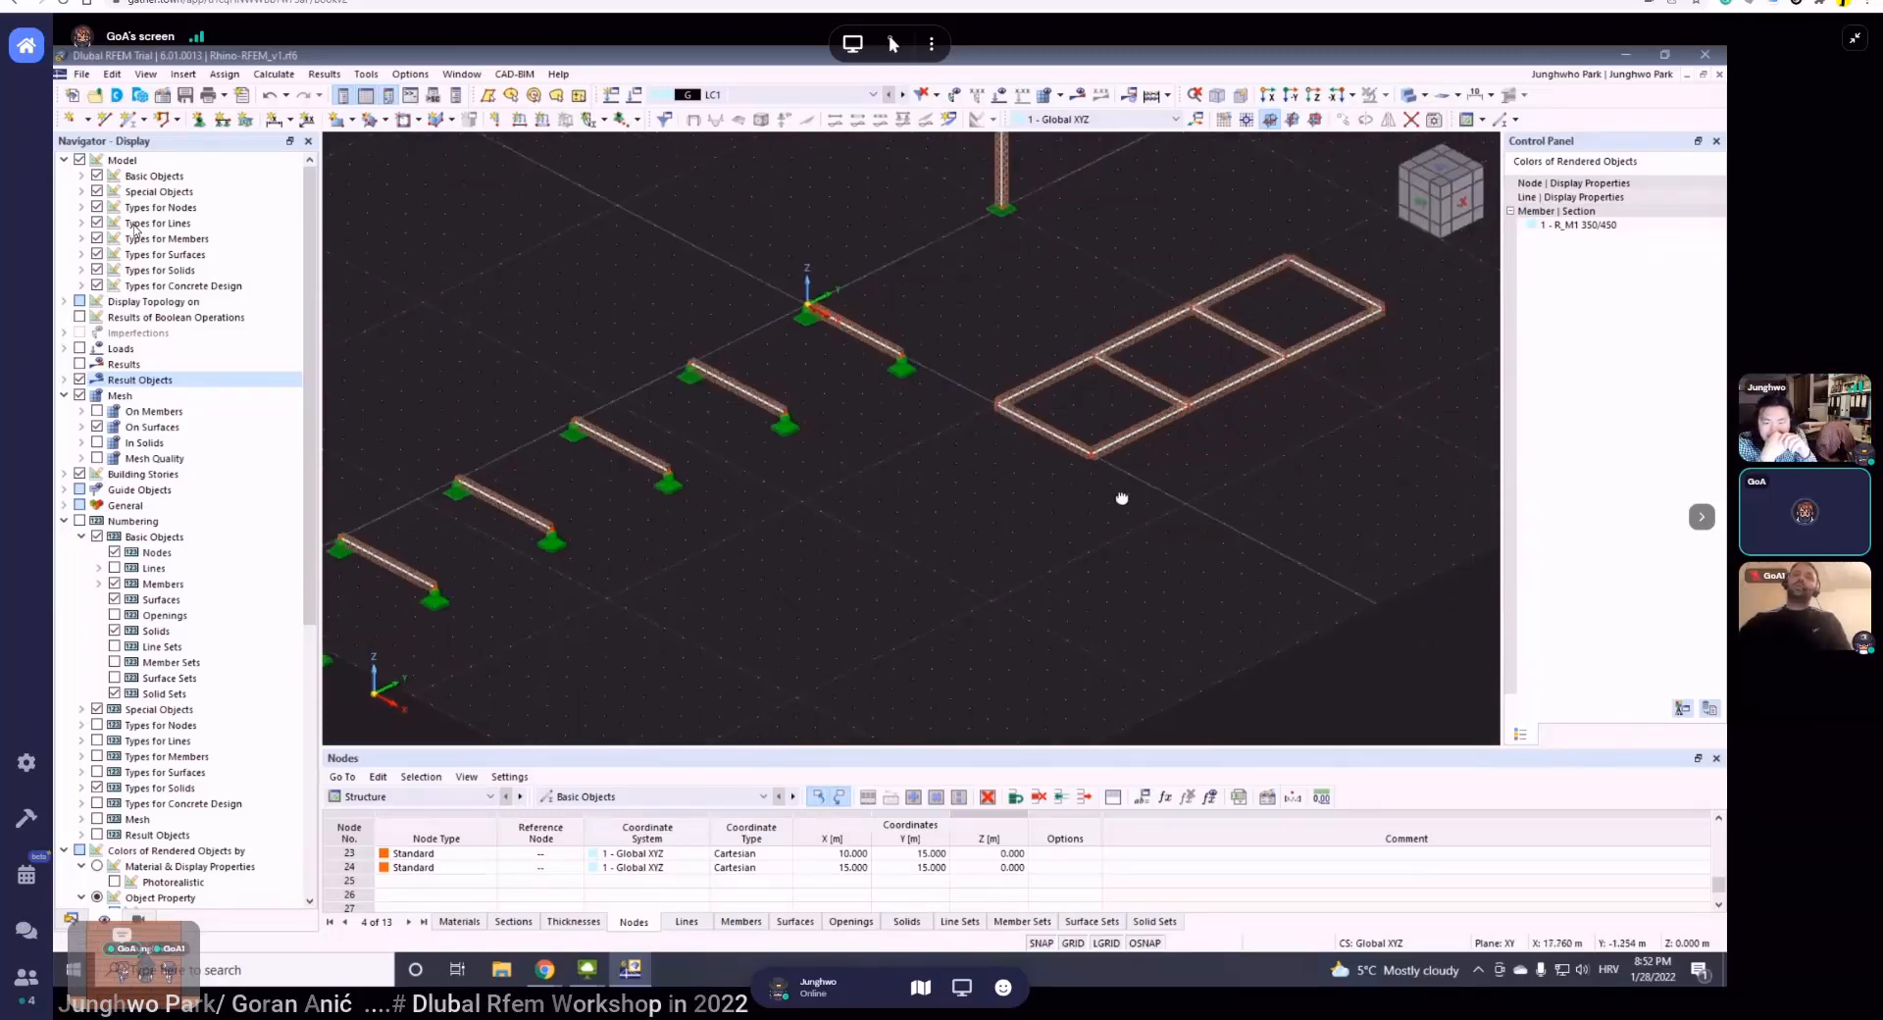
scroll(1118, 502, "up", 2)
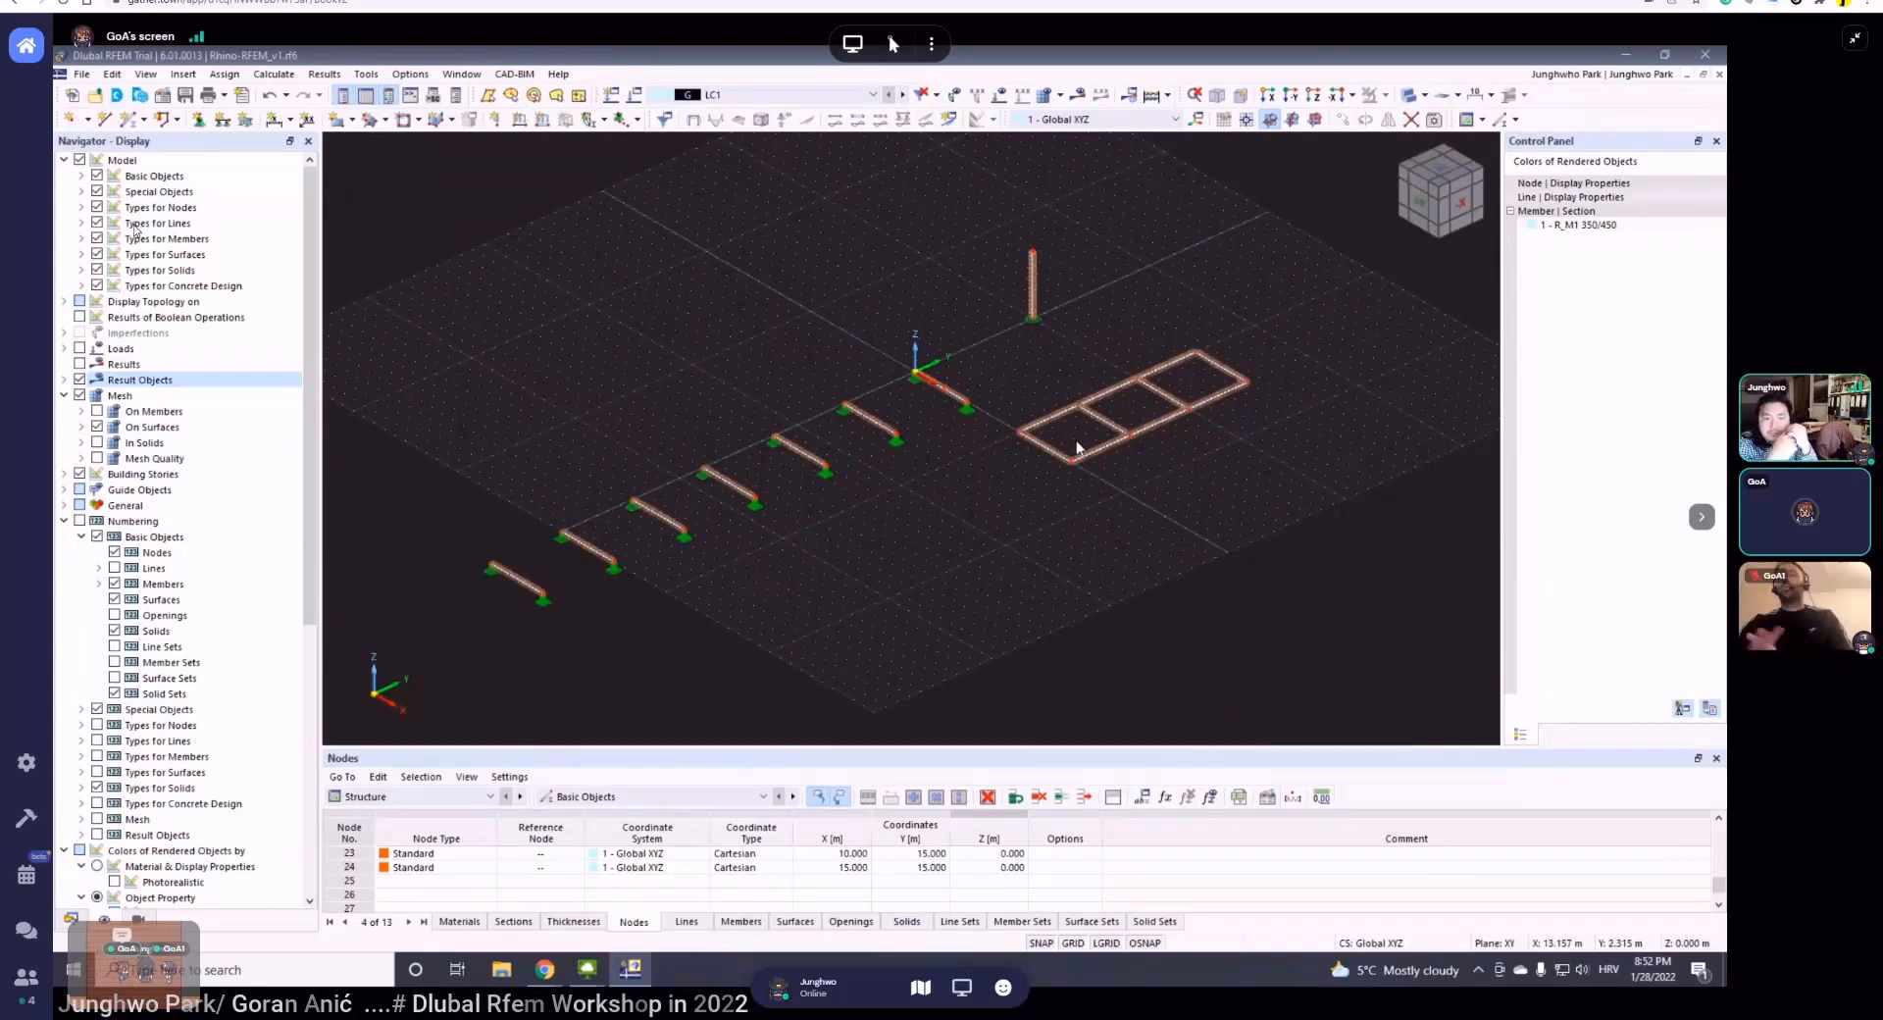
scroll(1102, 474, "down", 2)
scroll(1103, 484, "up", 3)
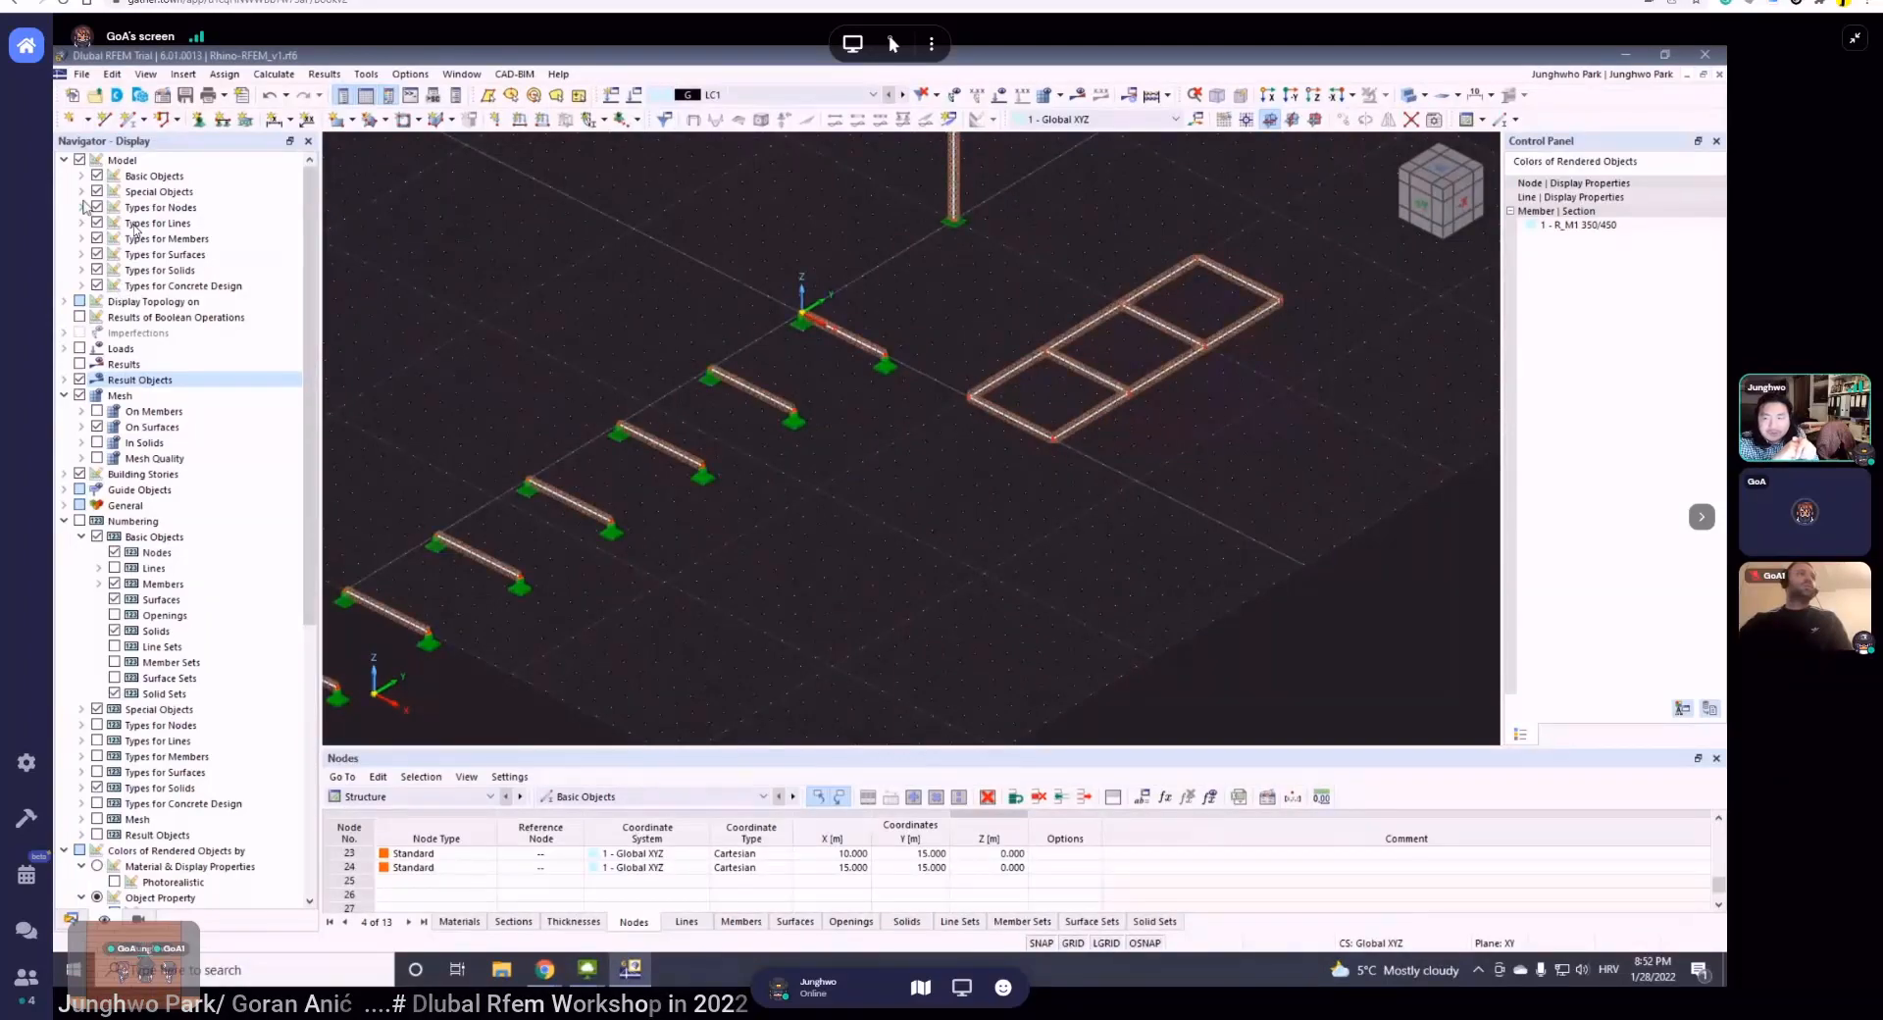
left_click(82, 191)
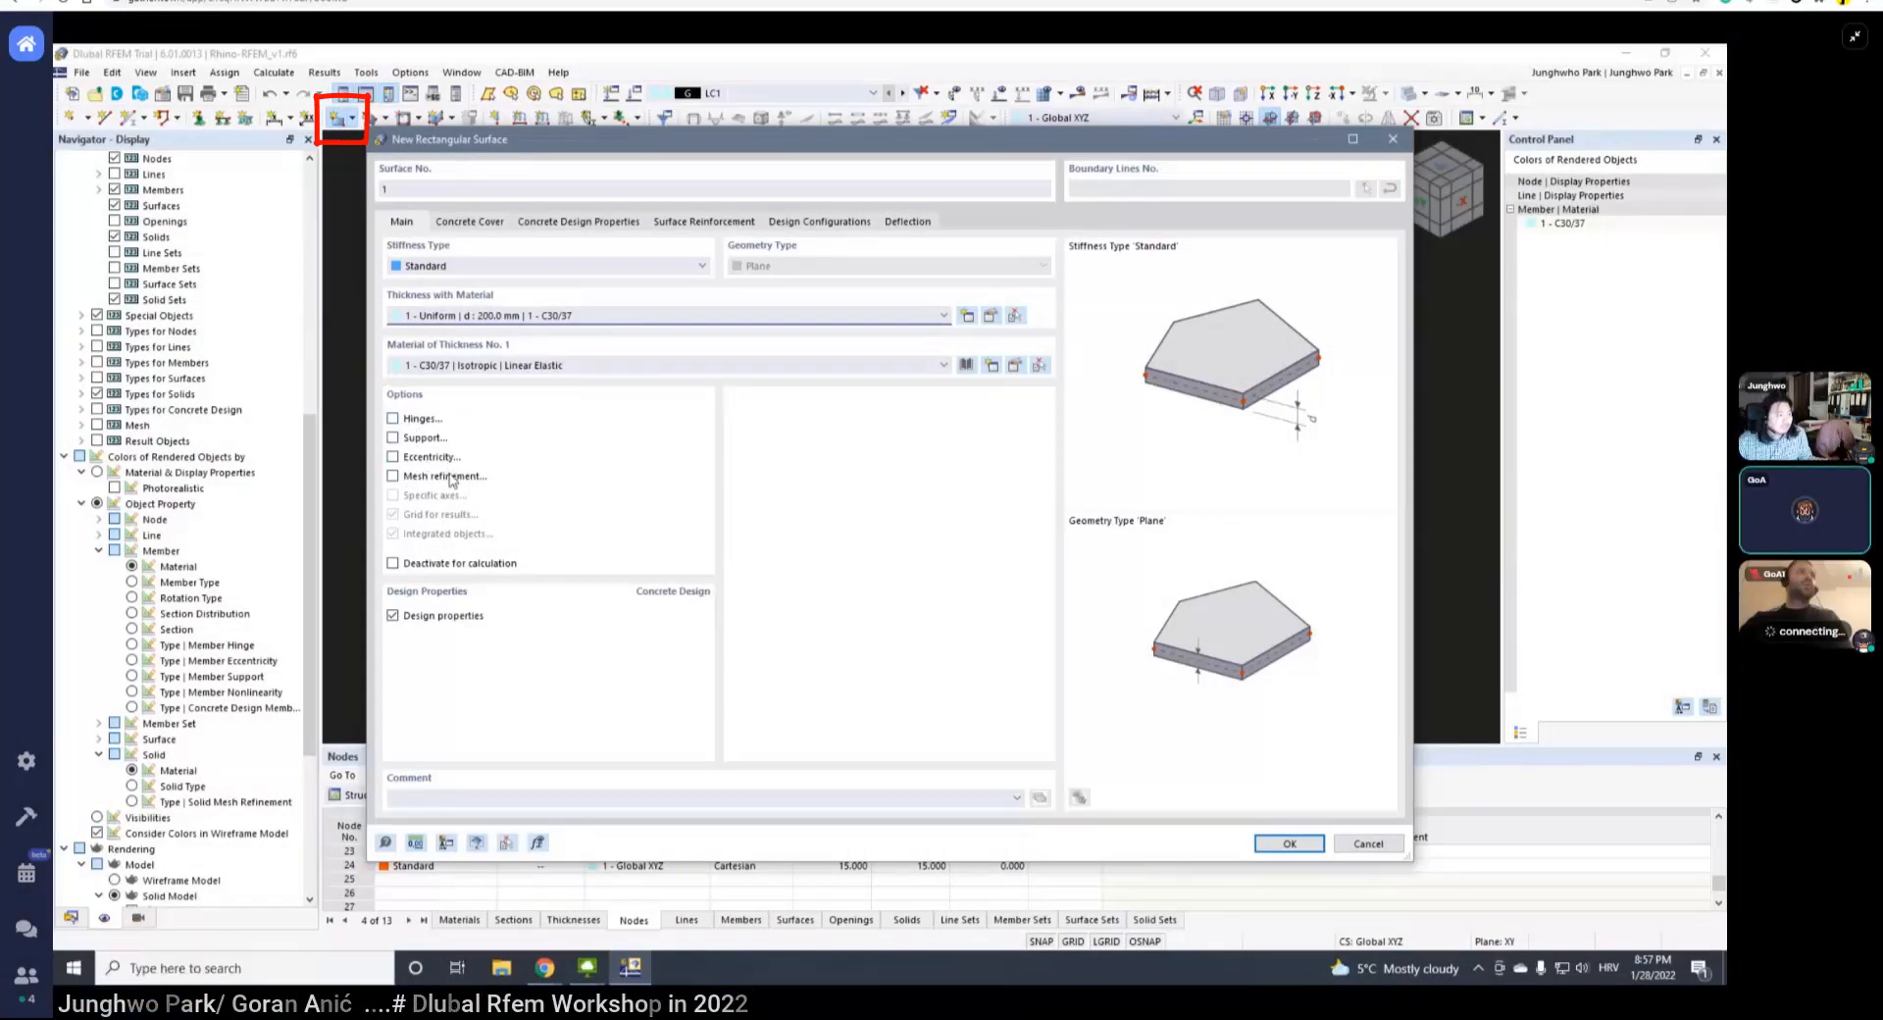
- Check which settings the design properties option adds to the new rectangular surface, including the concrete cover
left_click(419, 620)
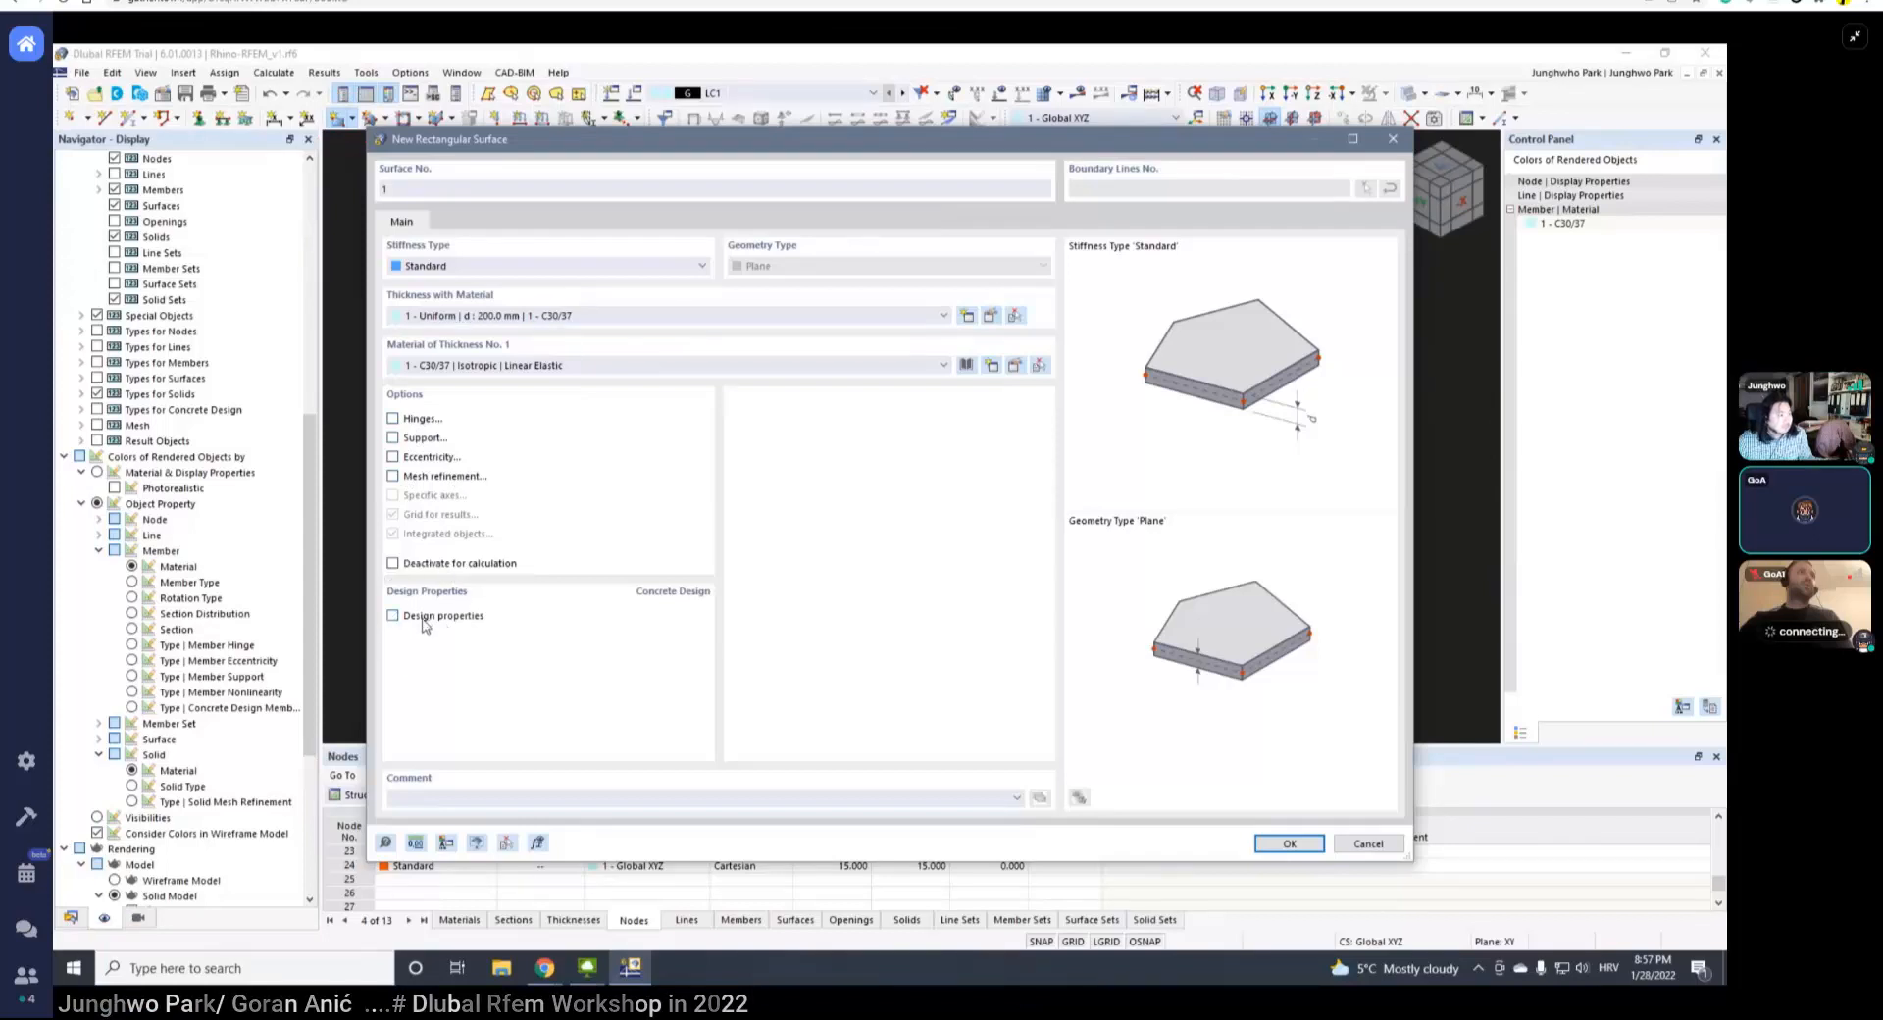
left_click(426, 623)
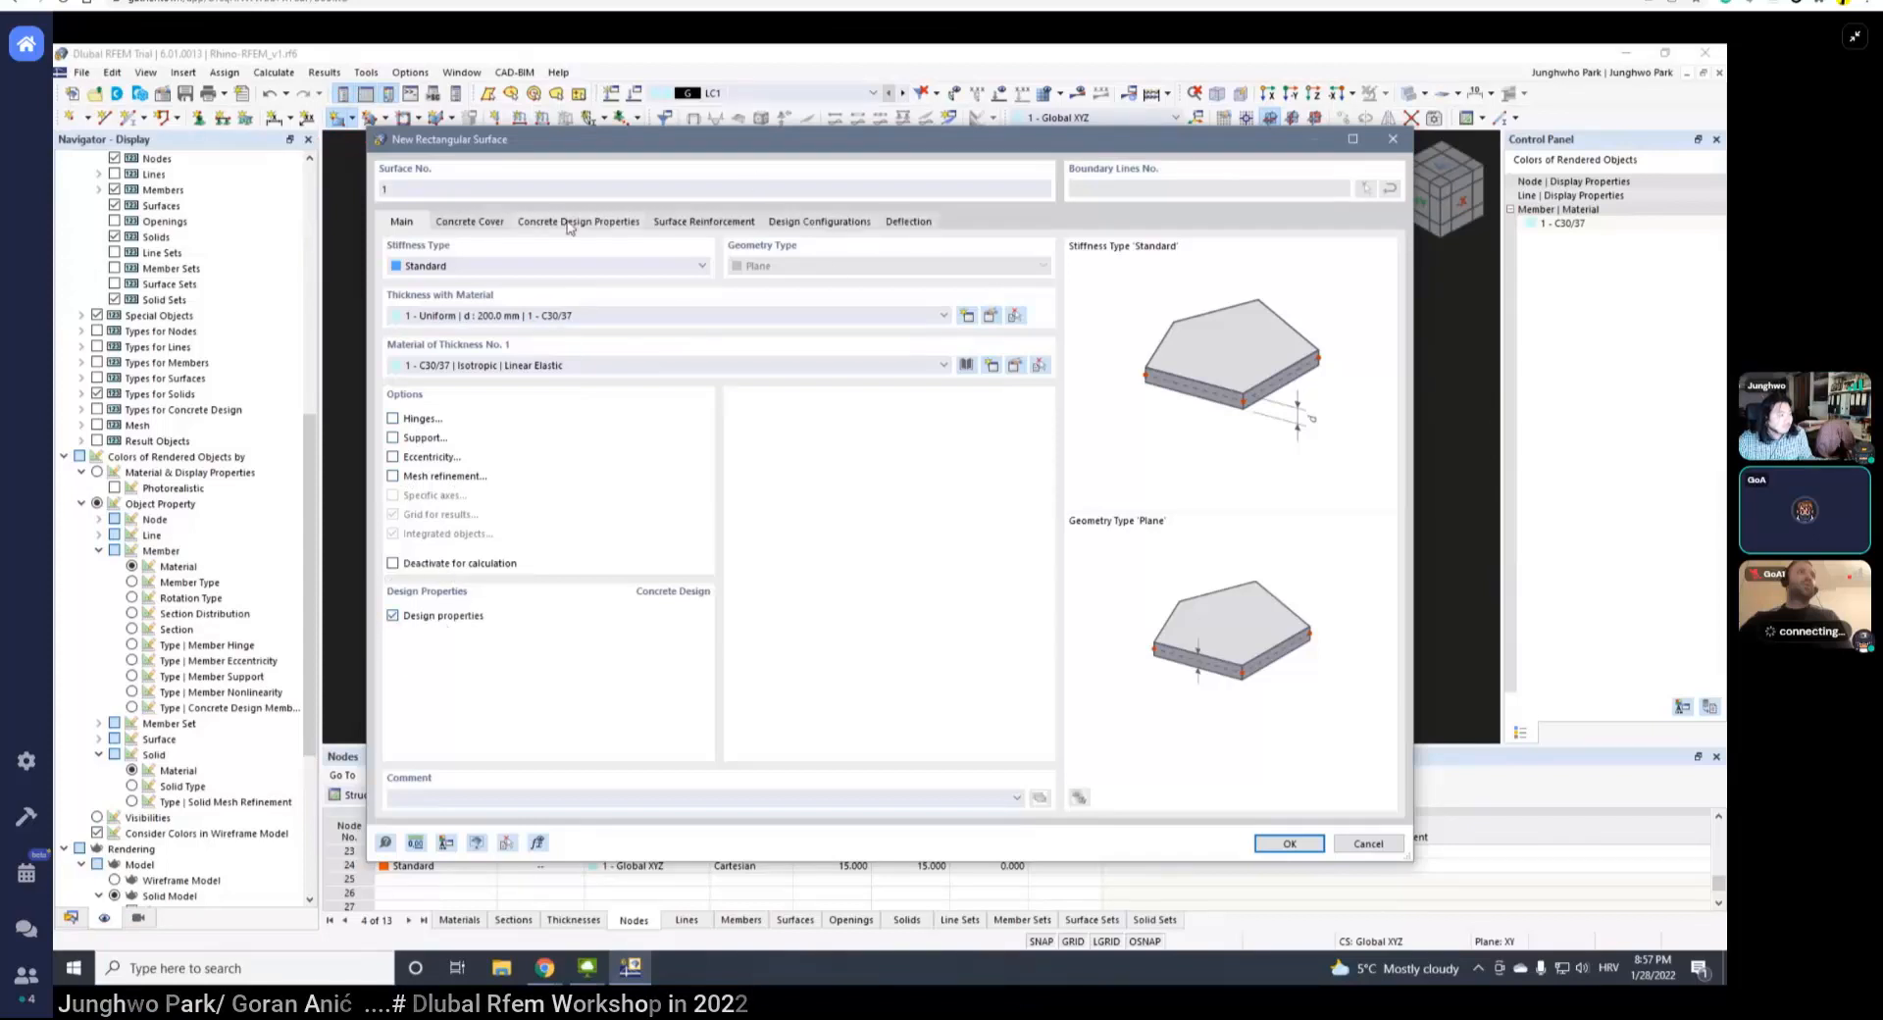
left_click(469, 223)
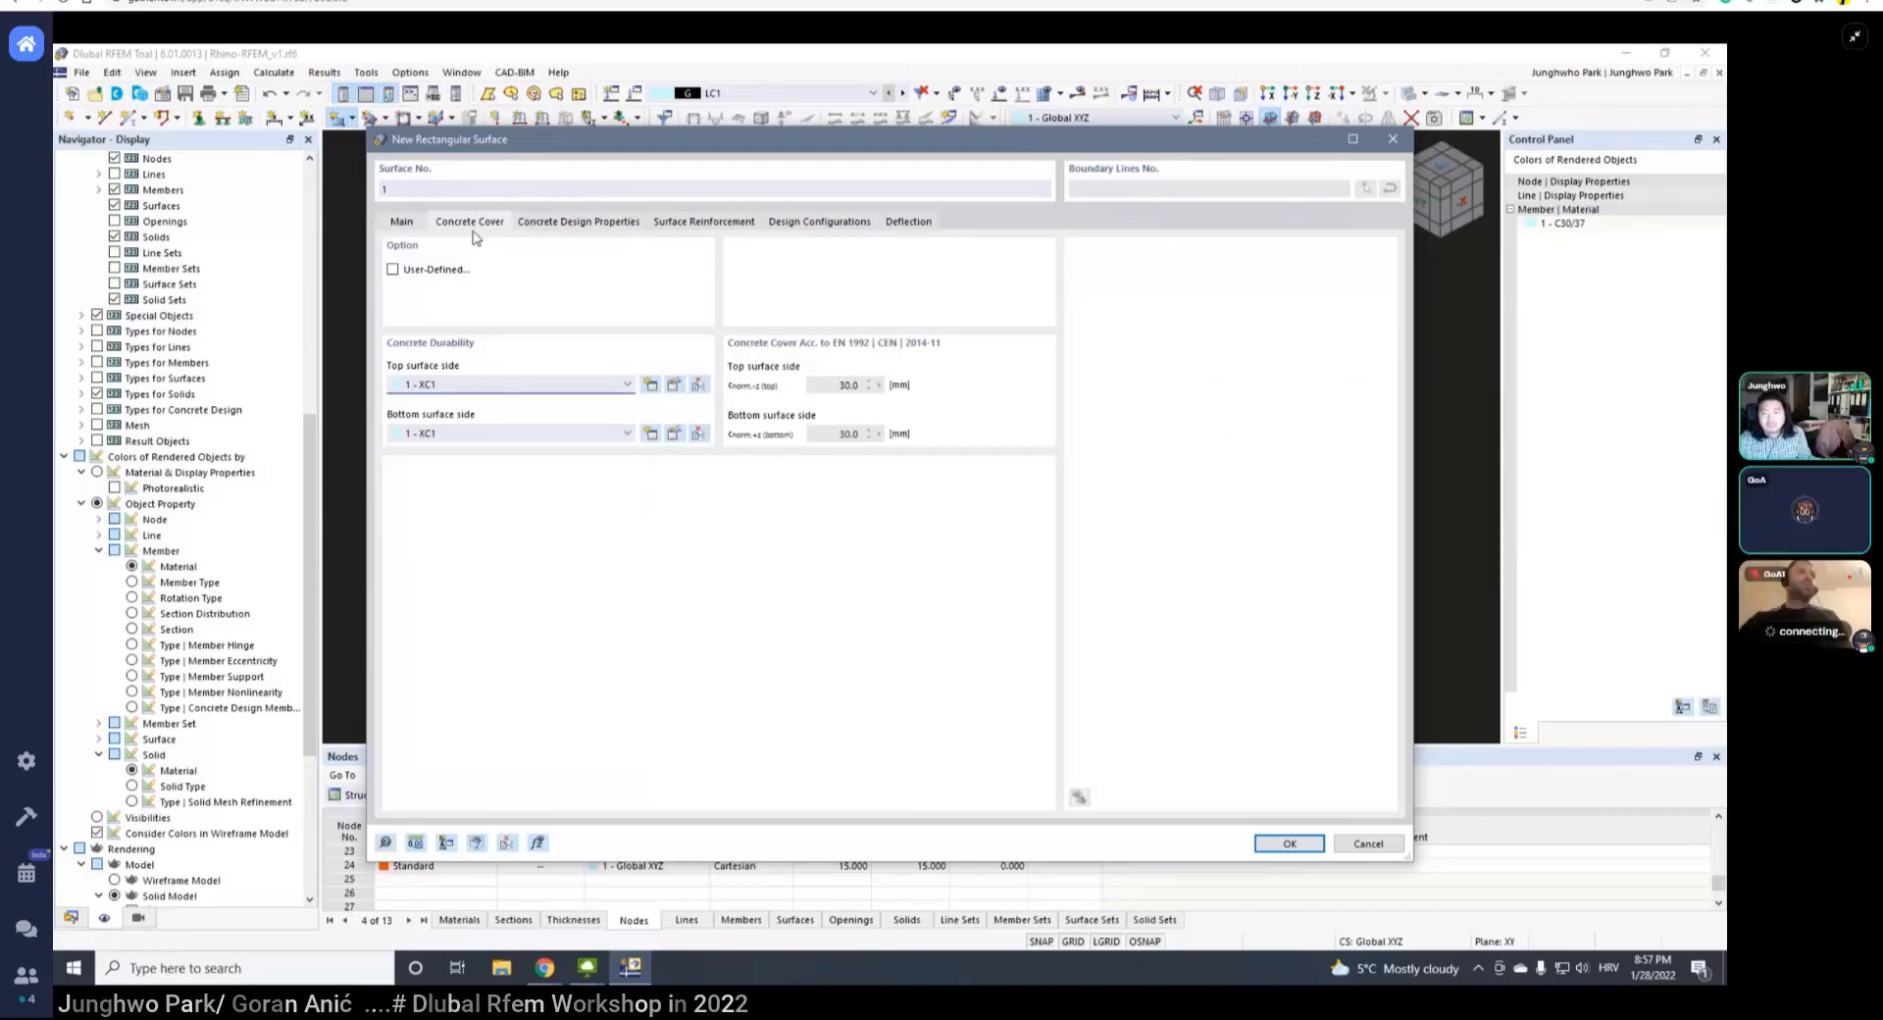
left_click(422, 228)
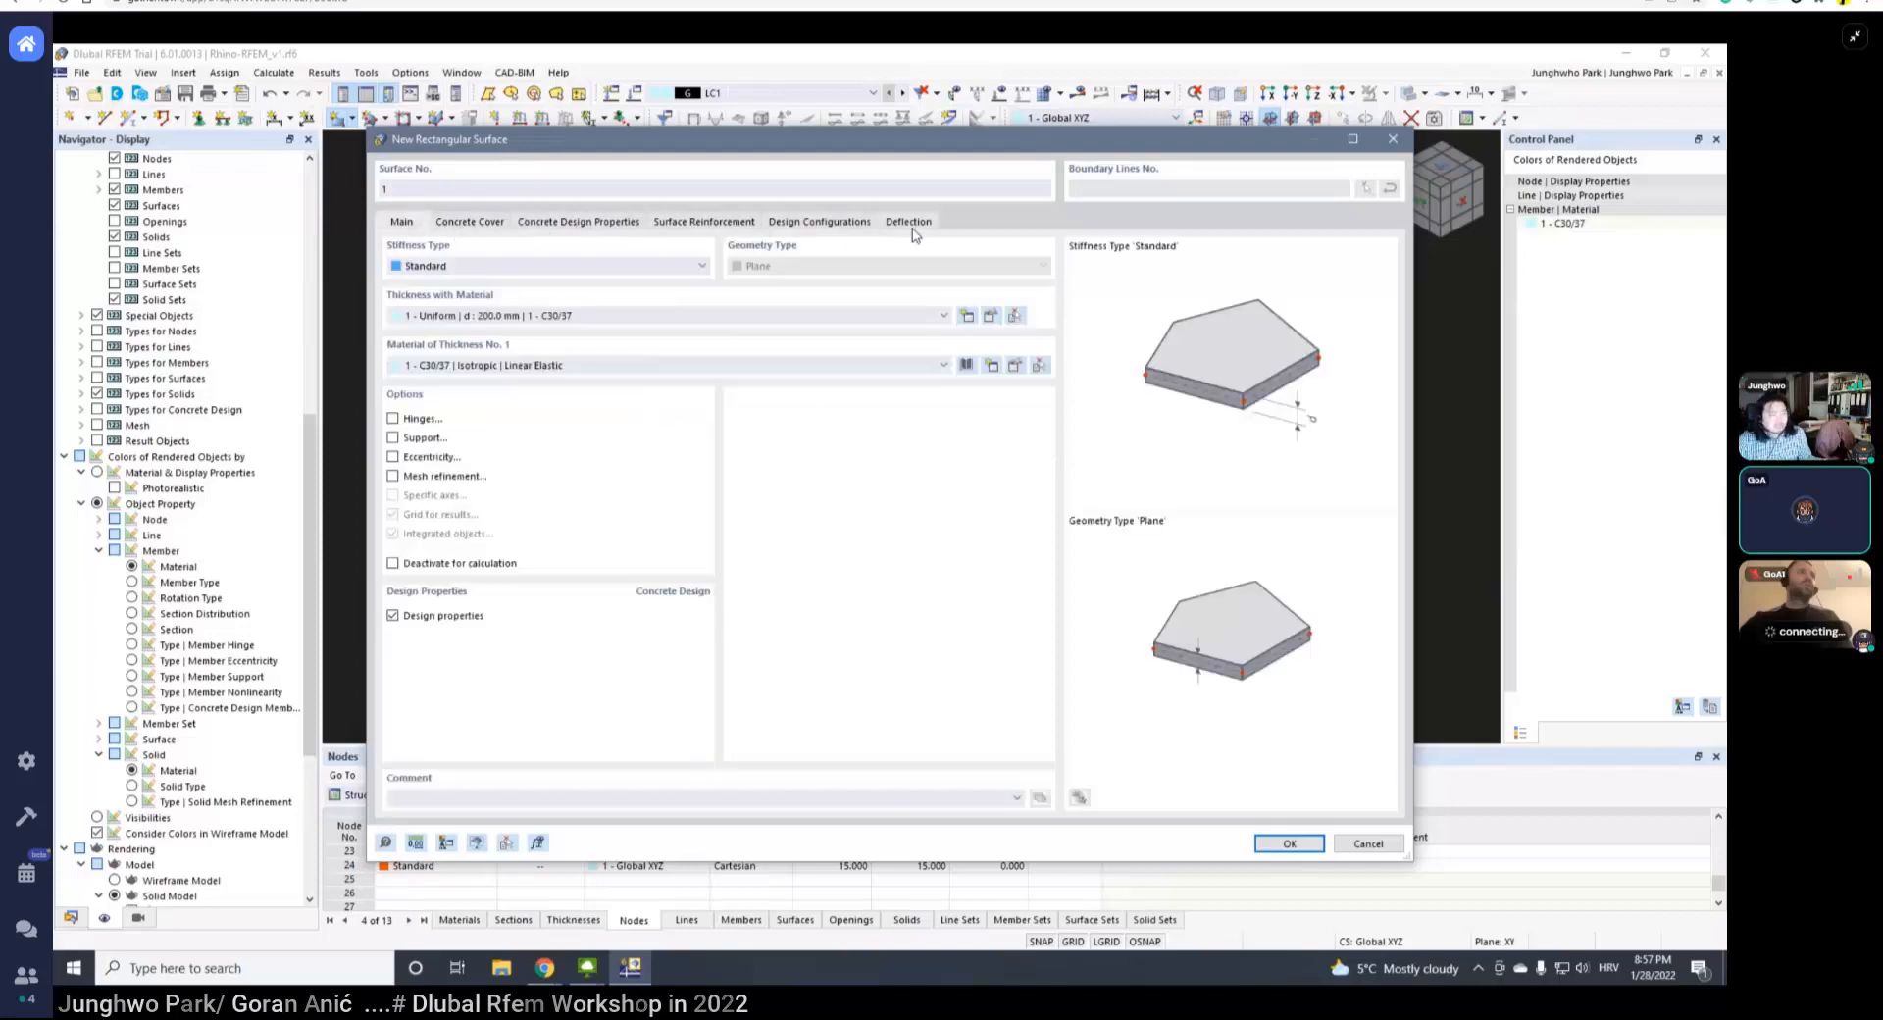
- Draw a 200 mm thick C30/37 rectangular surface without design properties from X 14, Y -13 m to X 23, Y -25 m
left_click(455, 618)
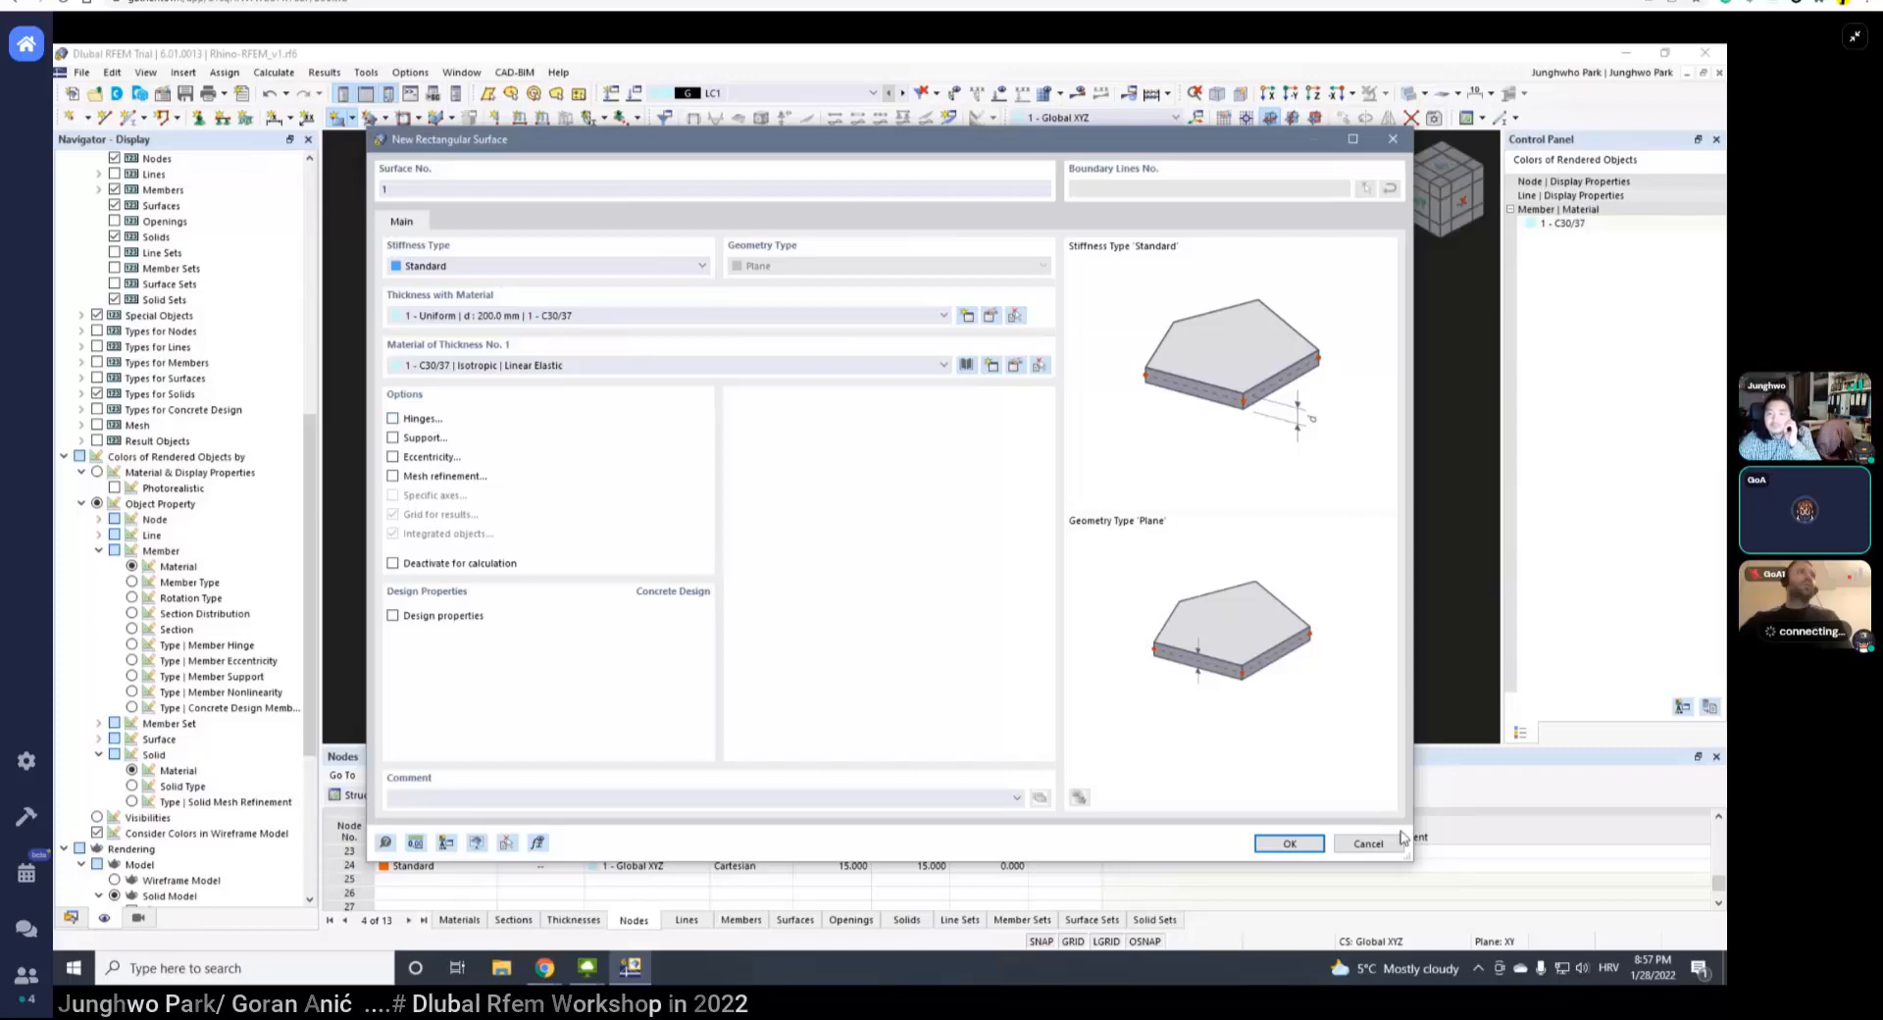
left_click(1276, 841)
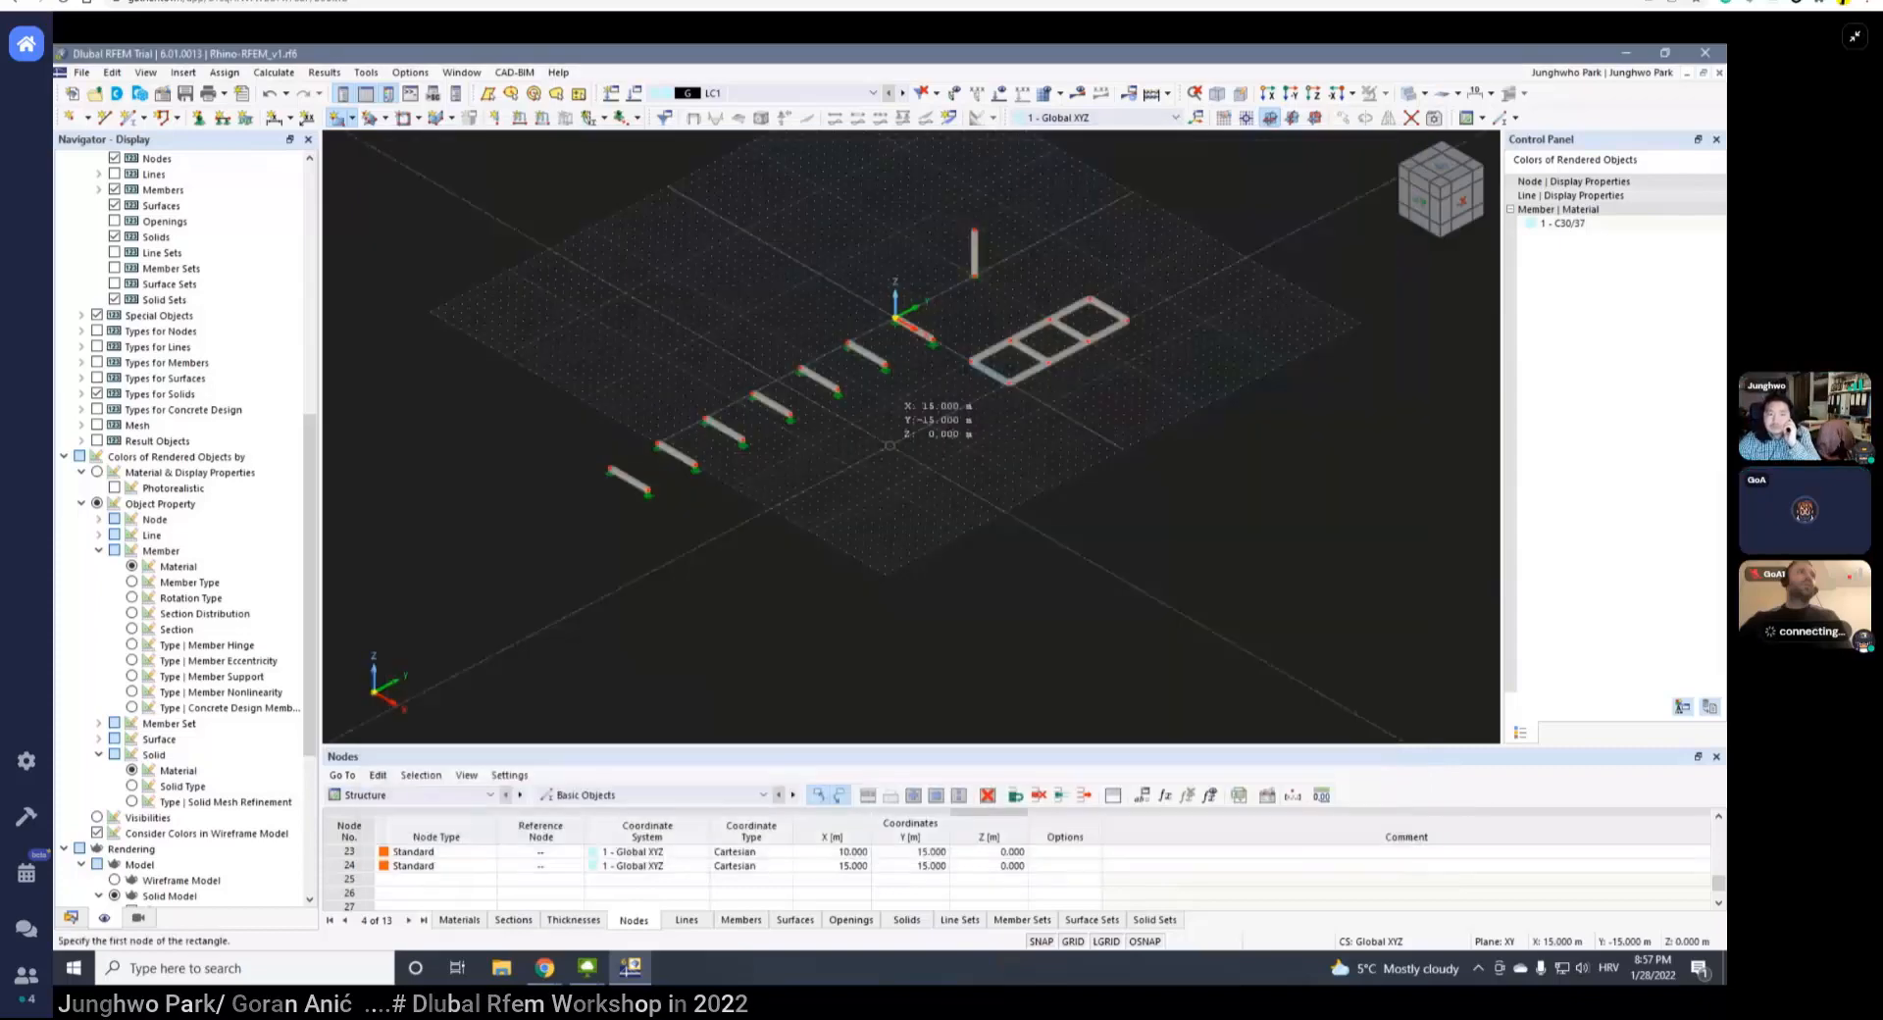
left_click(896, 438)
scroll(899, 470, "up", 3)
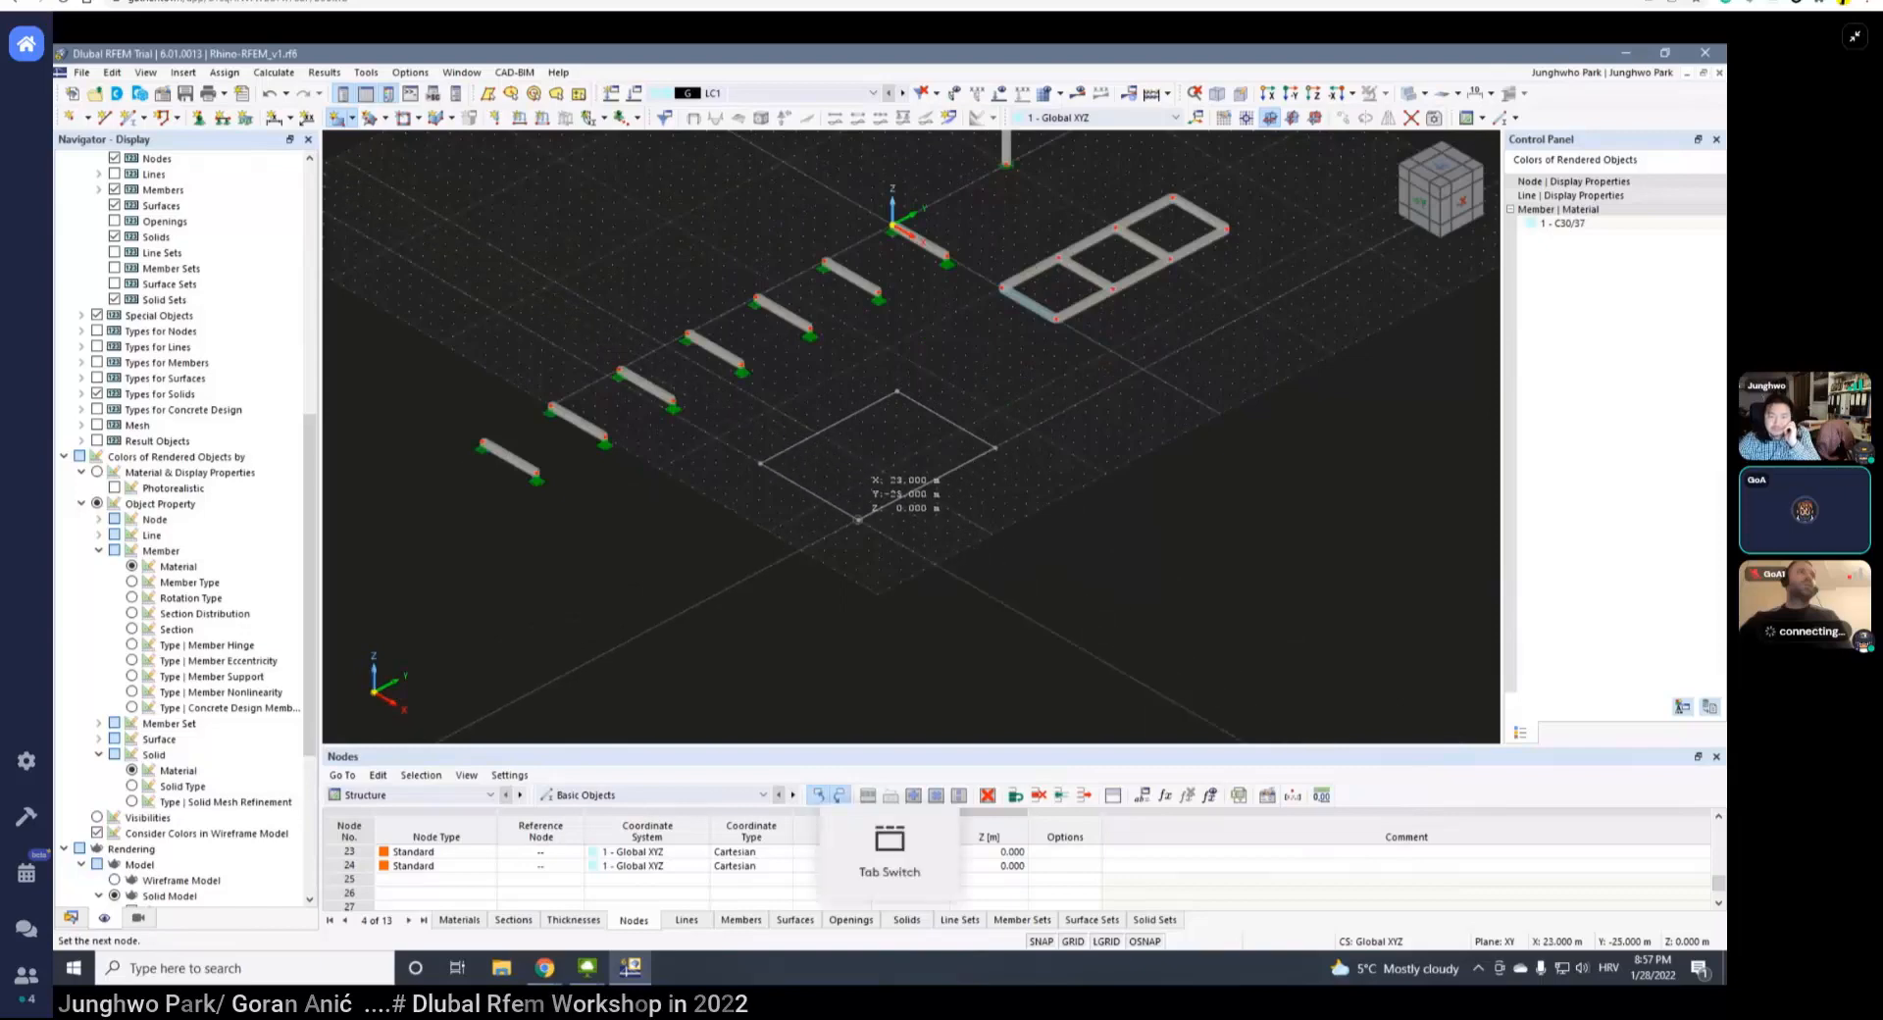
left_click(858, 520)
scroll(863, 524, "up", 3)
middle_click_drag(870, 534, 953, 457)
scroll(955, 455, "up", 3)
scroll(917, 449, "down", 2)
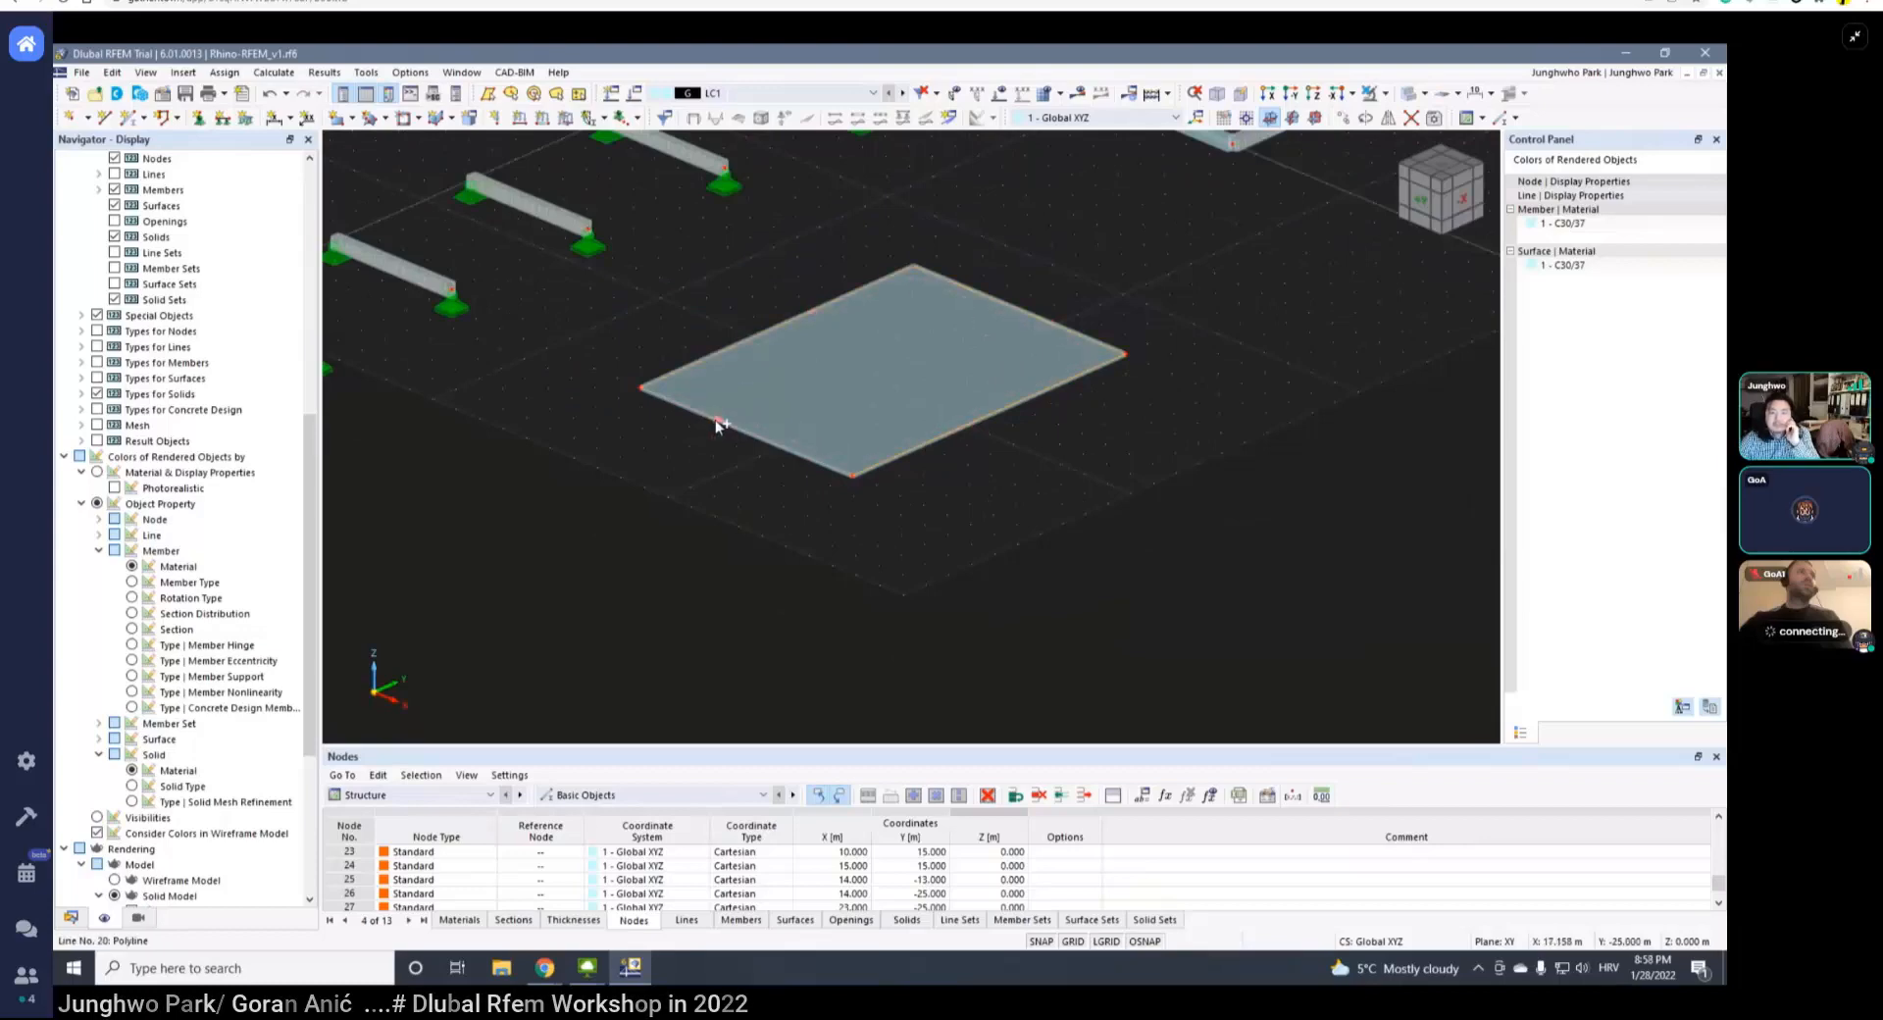
scroll(802, 449, "down", 1)
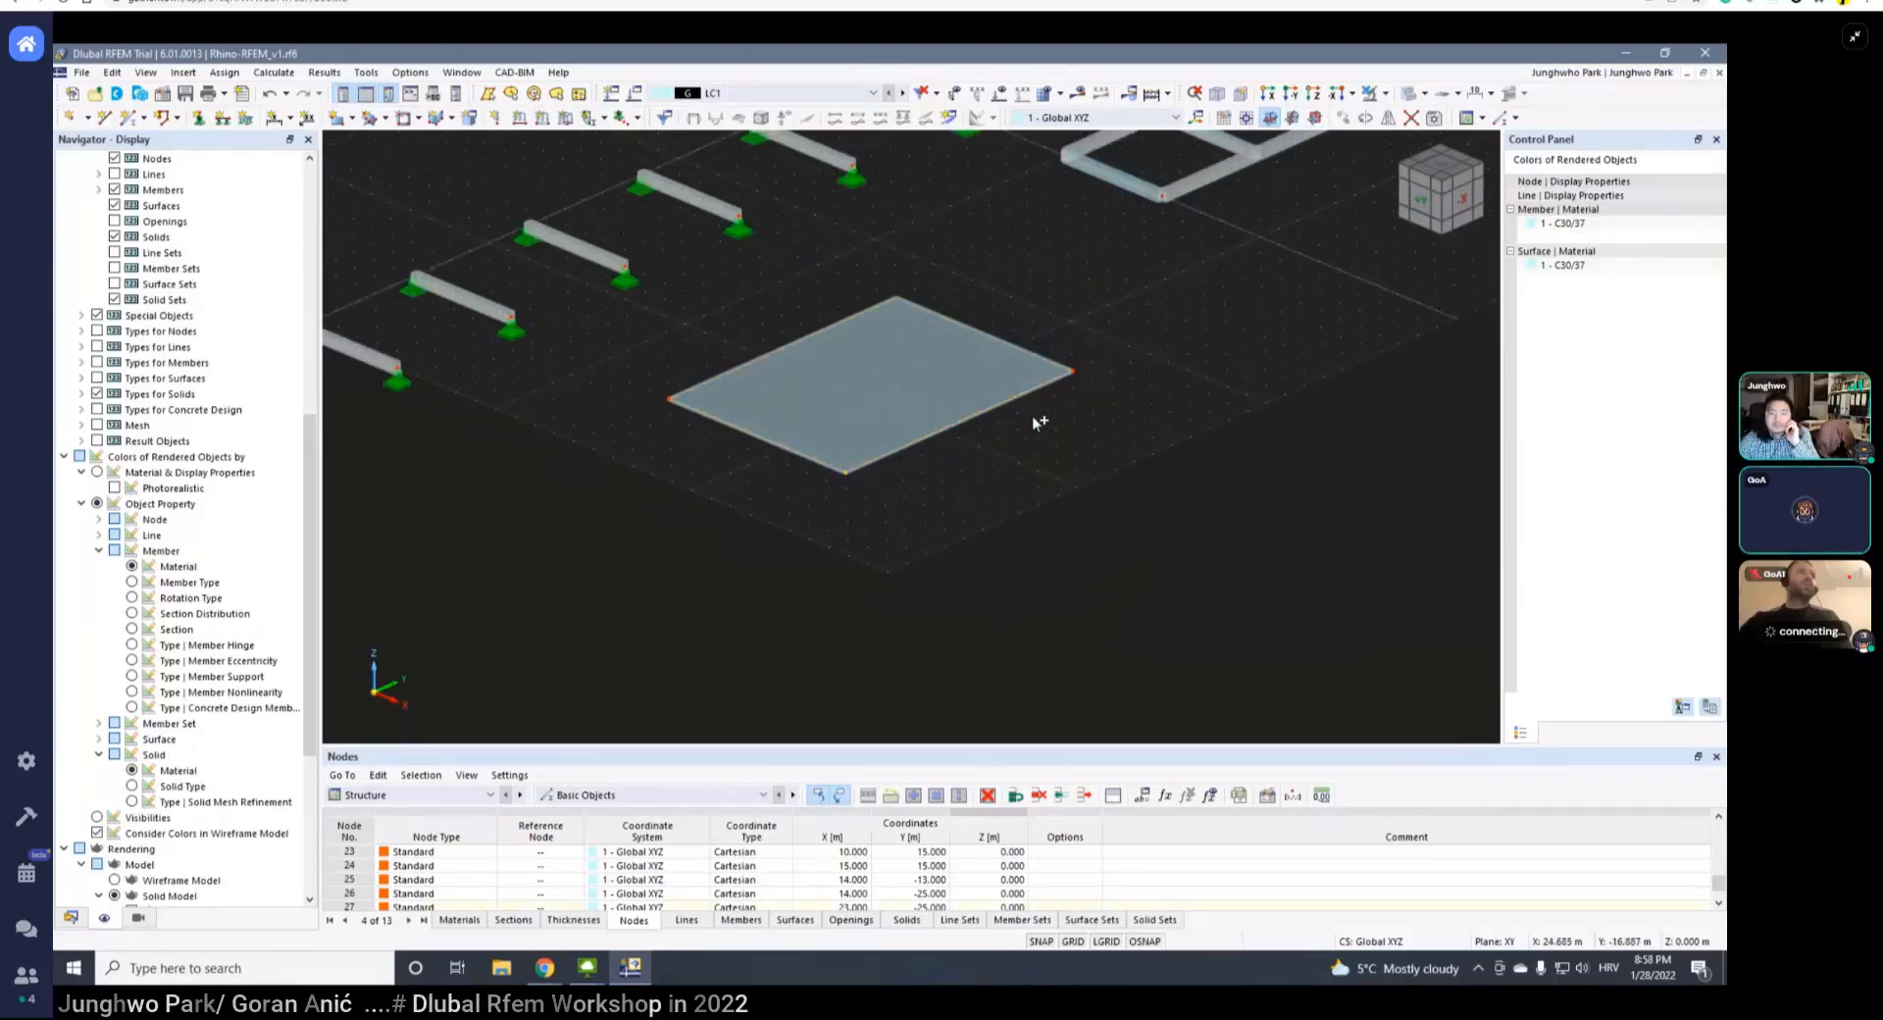
right_click(666, 402)
left_click(697, 409)
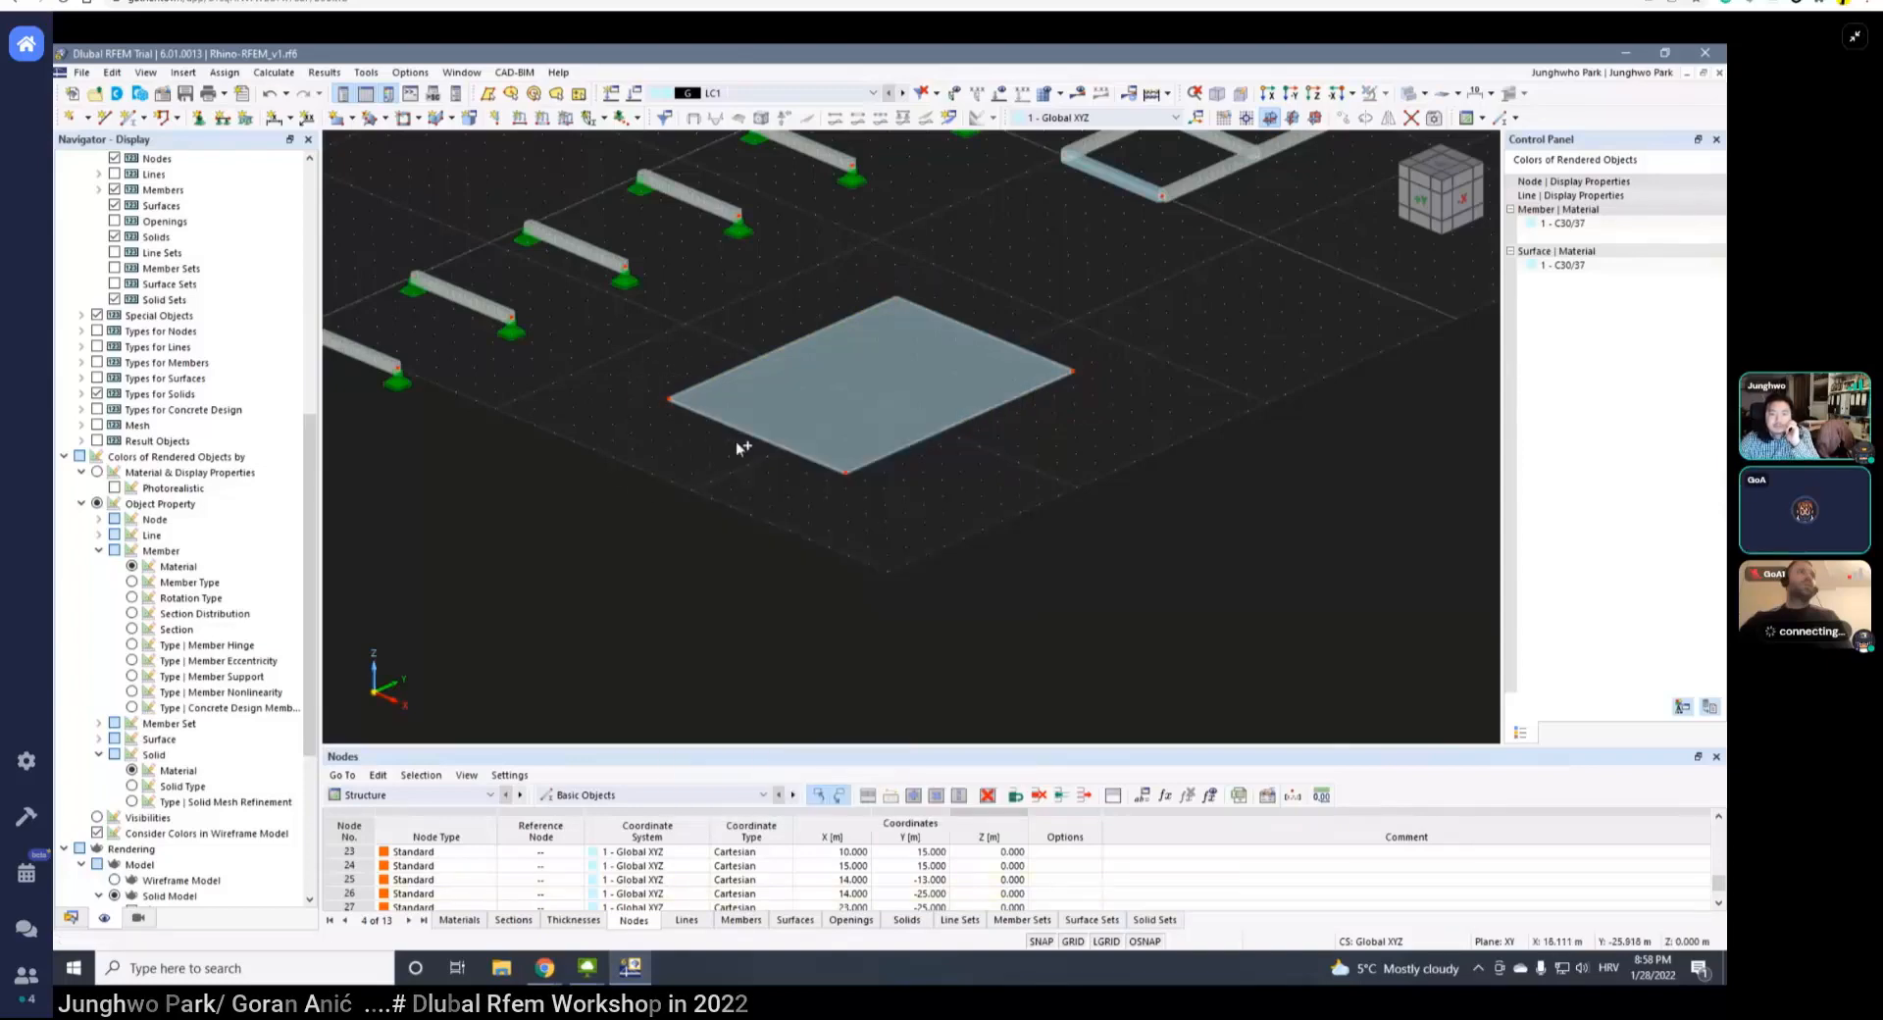
- Start a copy of the new rectangular surface with its boundary lines and nodes, using a displacement vector of 0, 0, -3 m
middle_click_drag(737, 448, 865, 480, "ctrl")
scroll(728, 420, "down", 3)
middle_click_drag(727, 419, 749, 458, "ctrl")
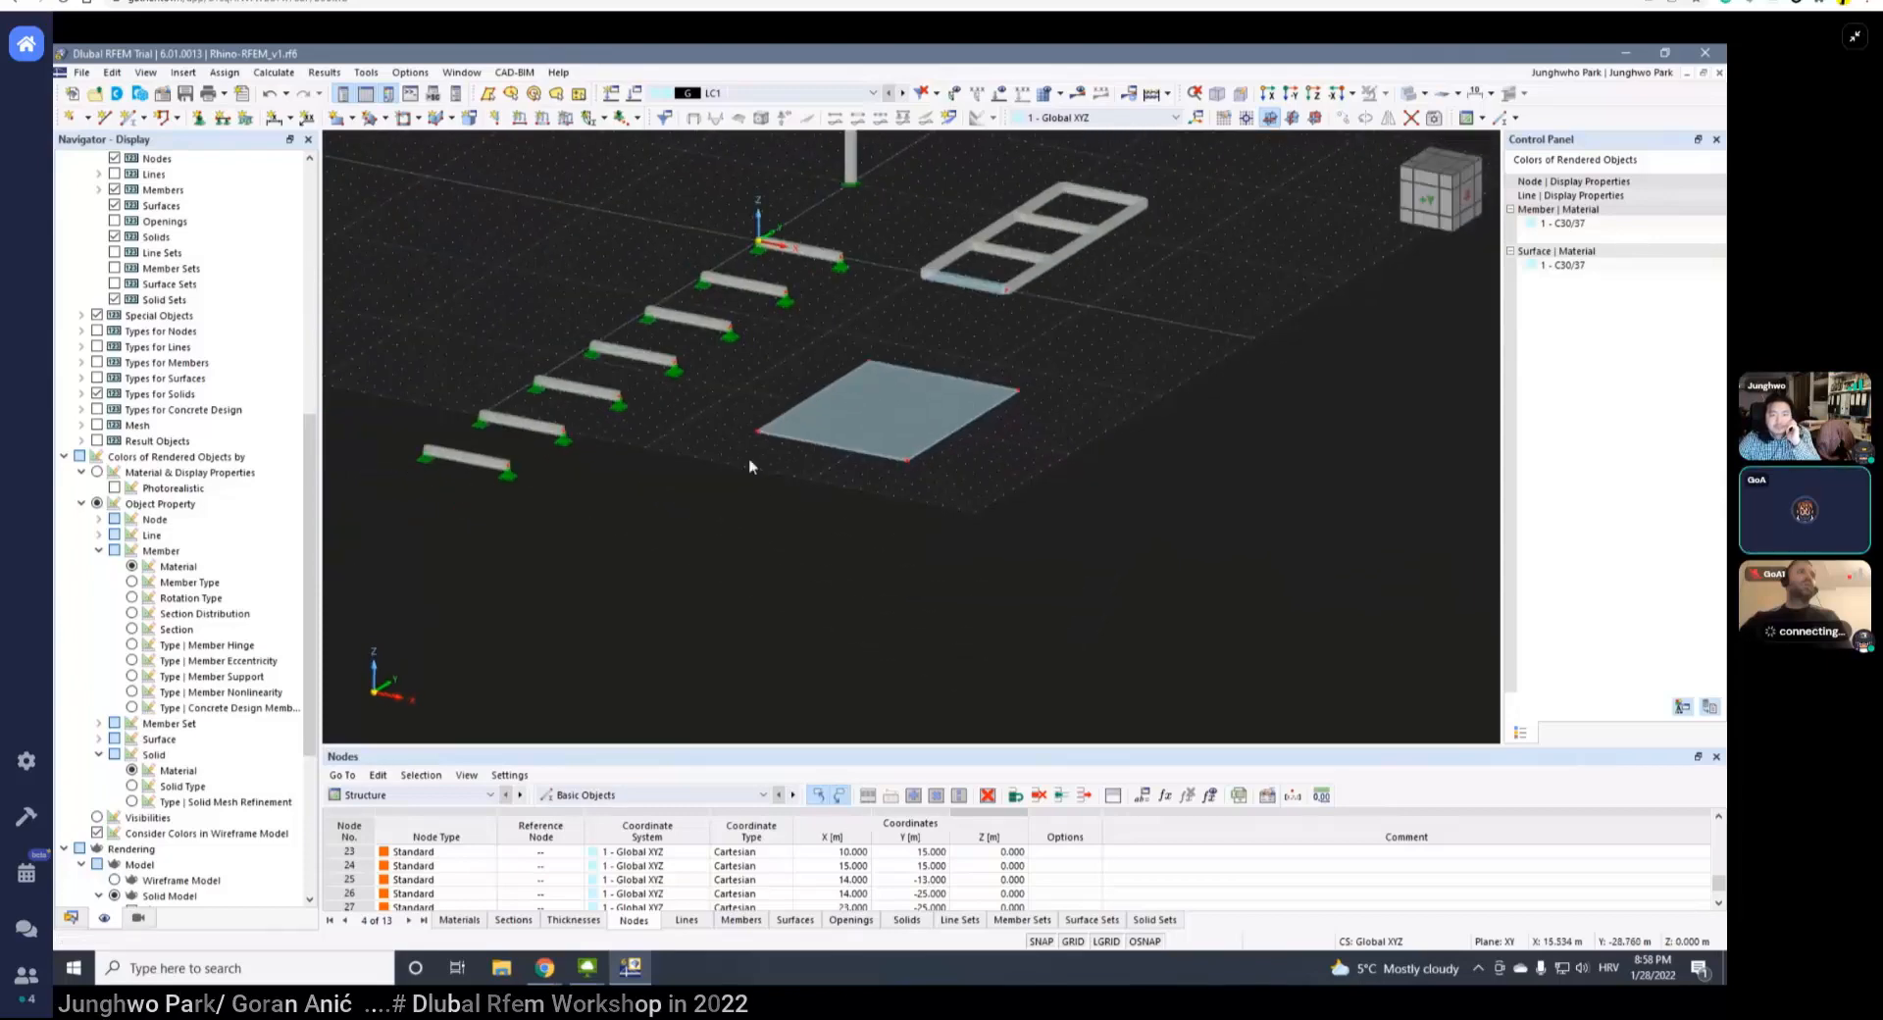
left_click_drag(735, 469, 799, 529)
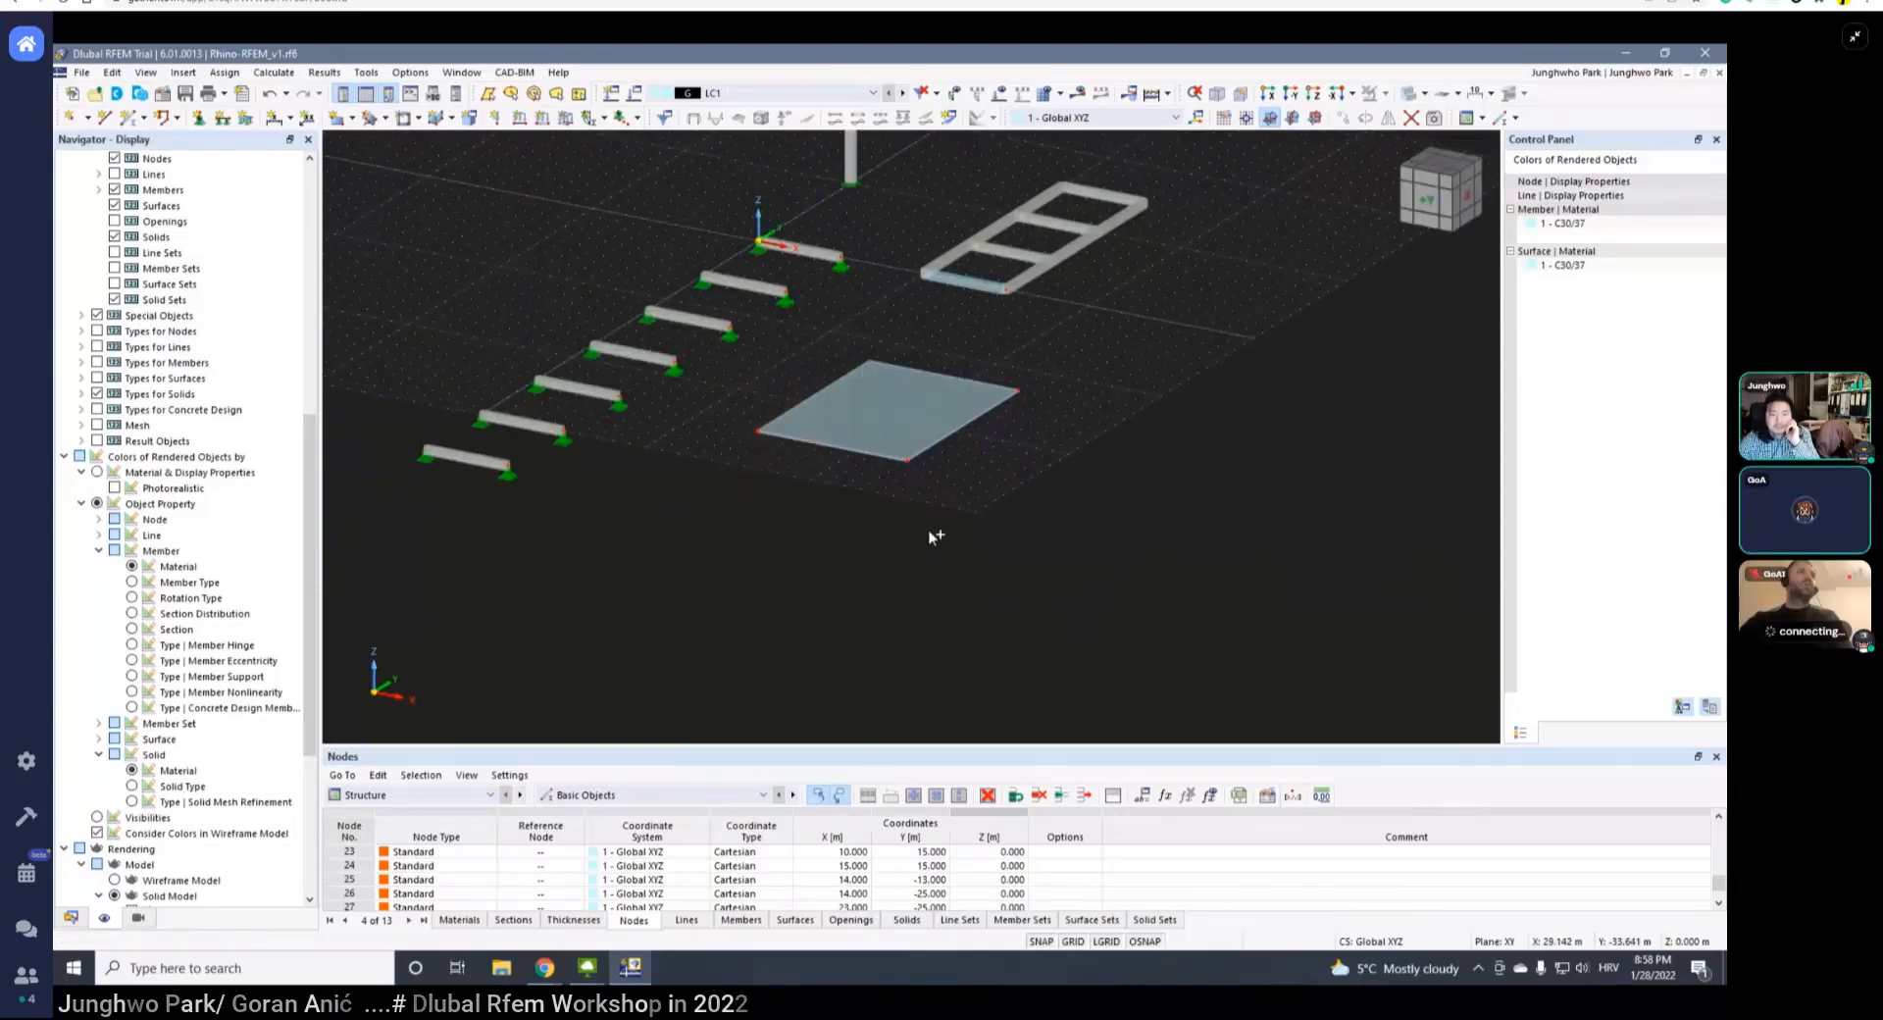
middle_click_drag(929, 537, 715, 412, "ctrl")
left_click_drag(681, 390, 1037, 380)
left_click_drag(663, 354, 804, 392)
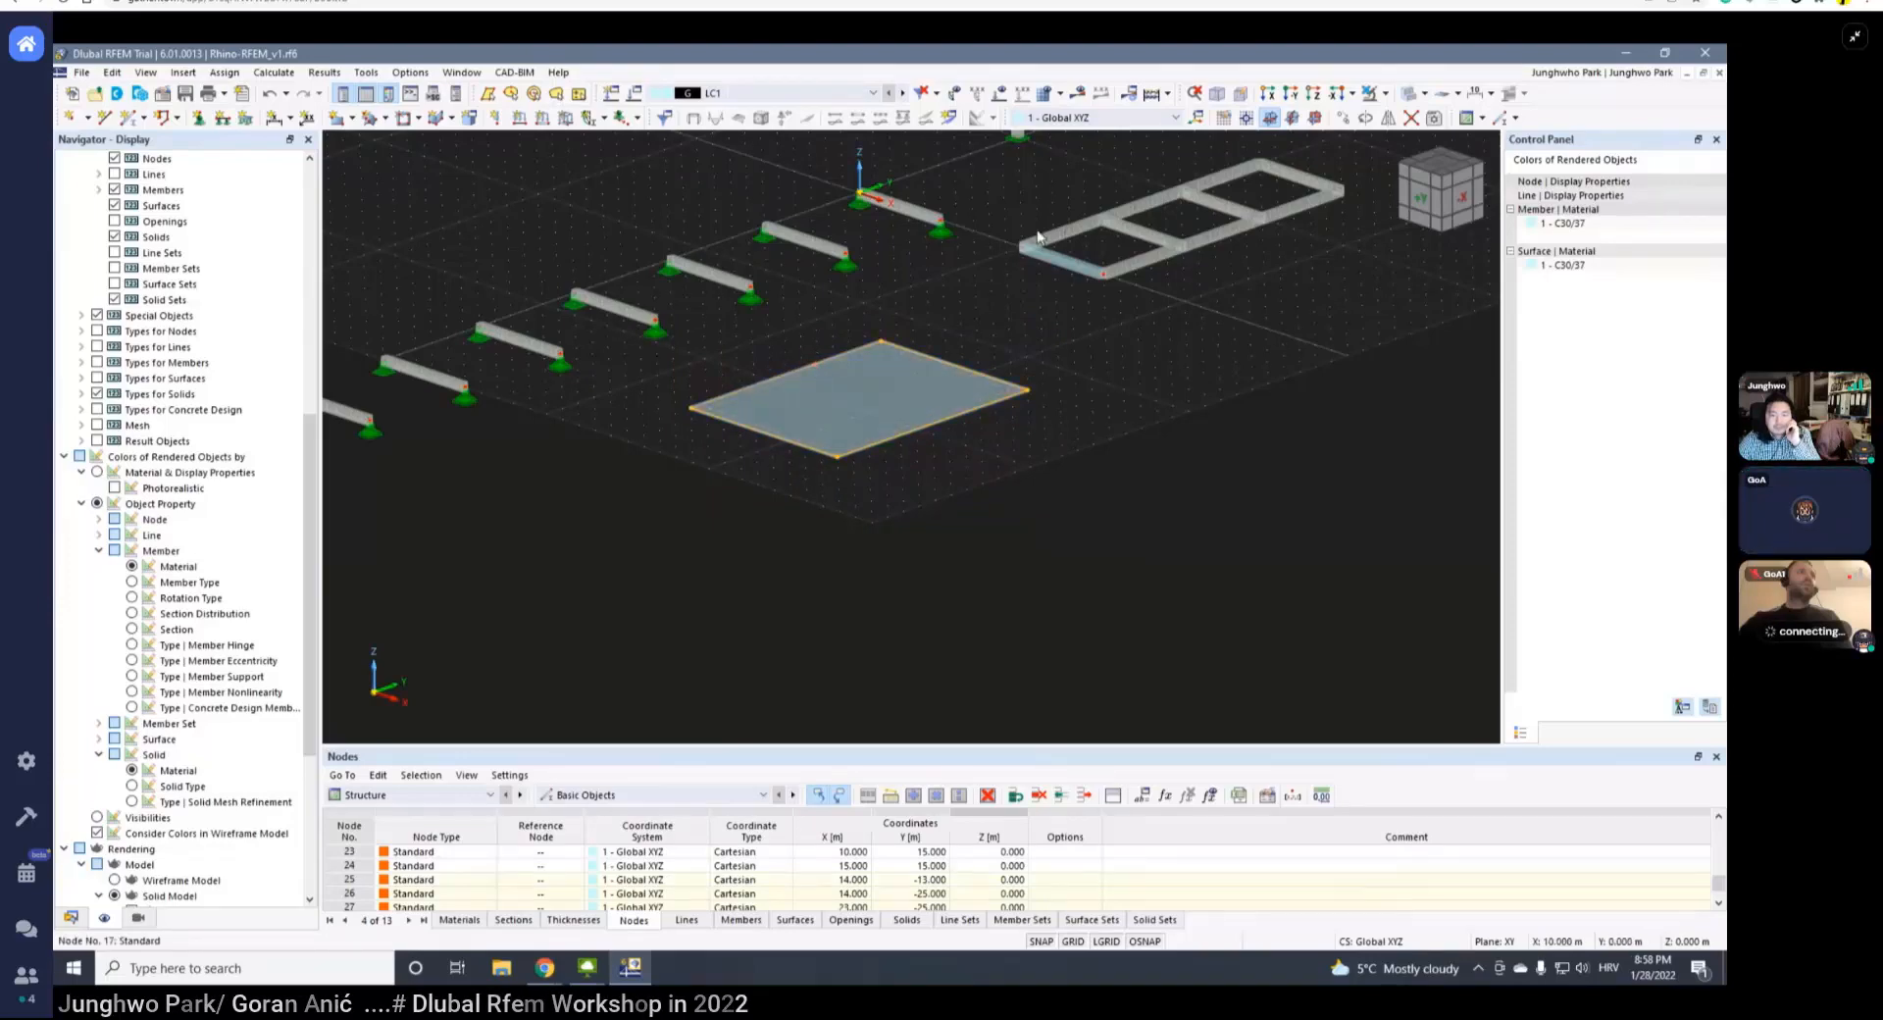
left_click(1344, 120)
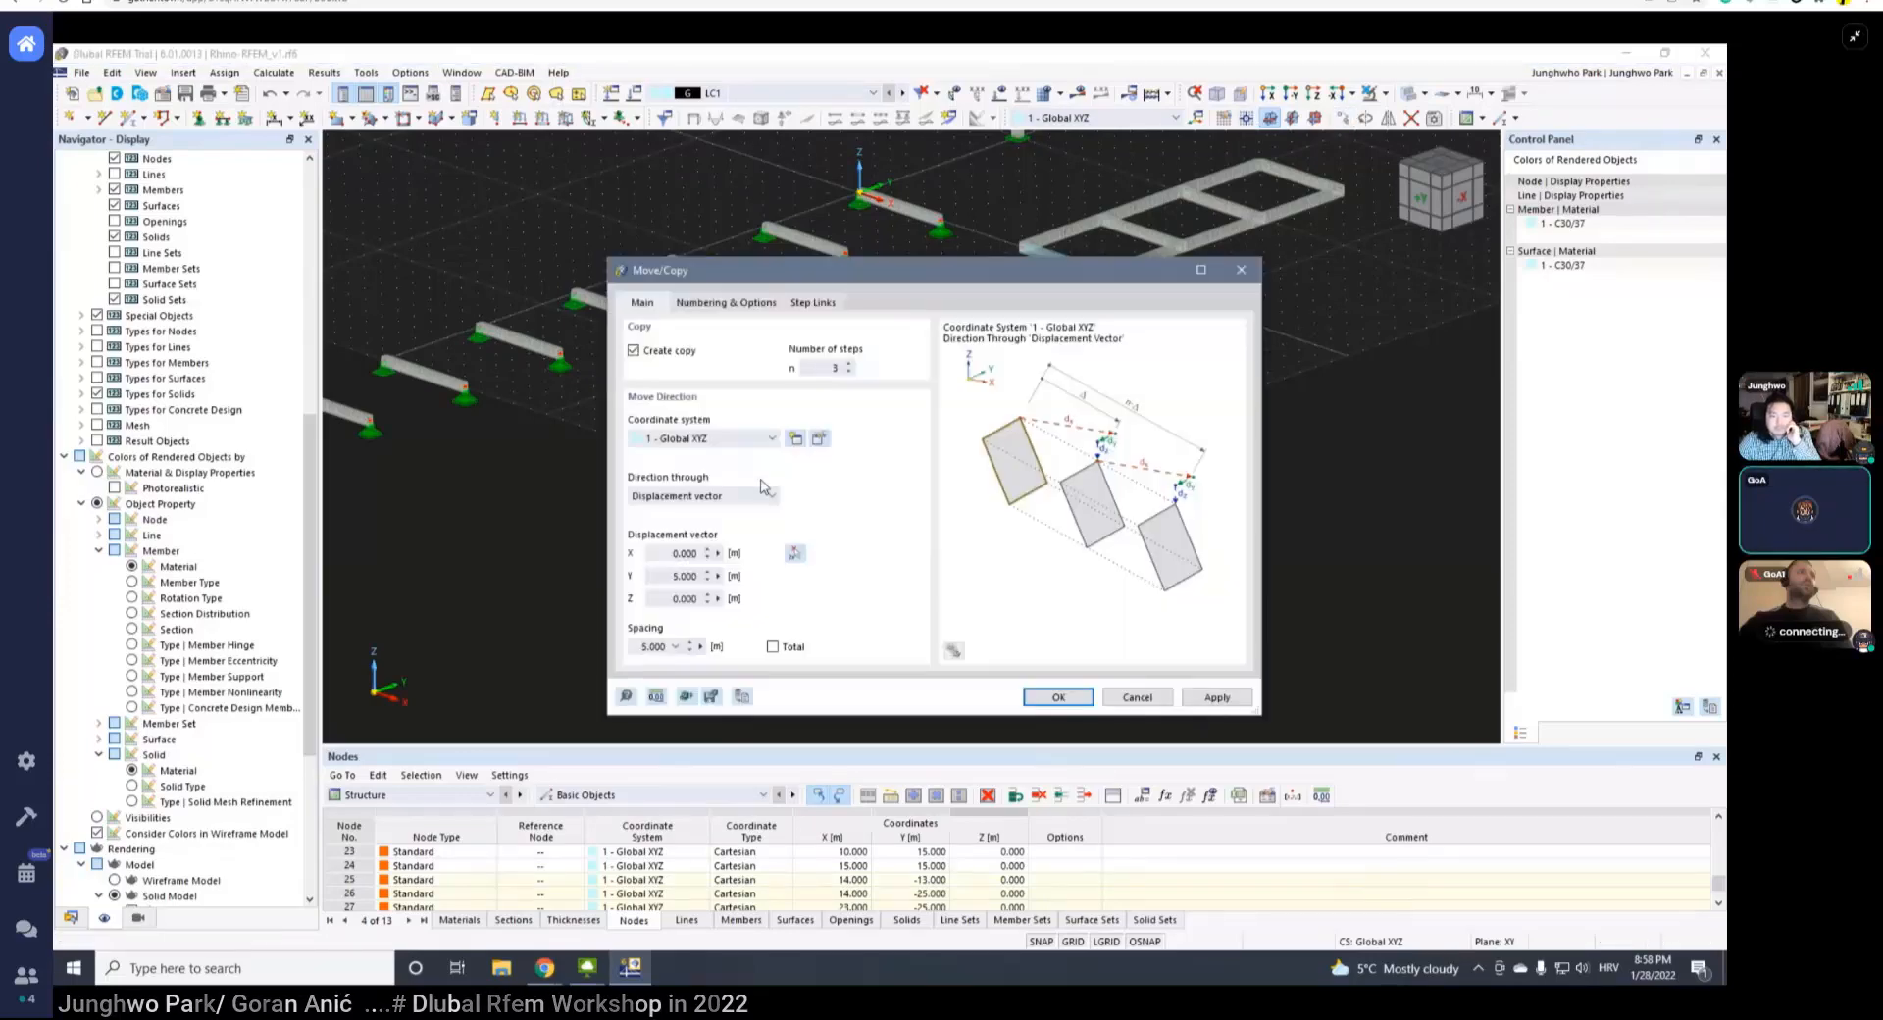
double_click(673, 576)
type("0")
key("Tab")
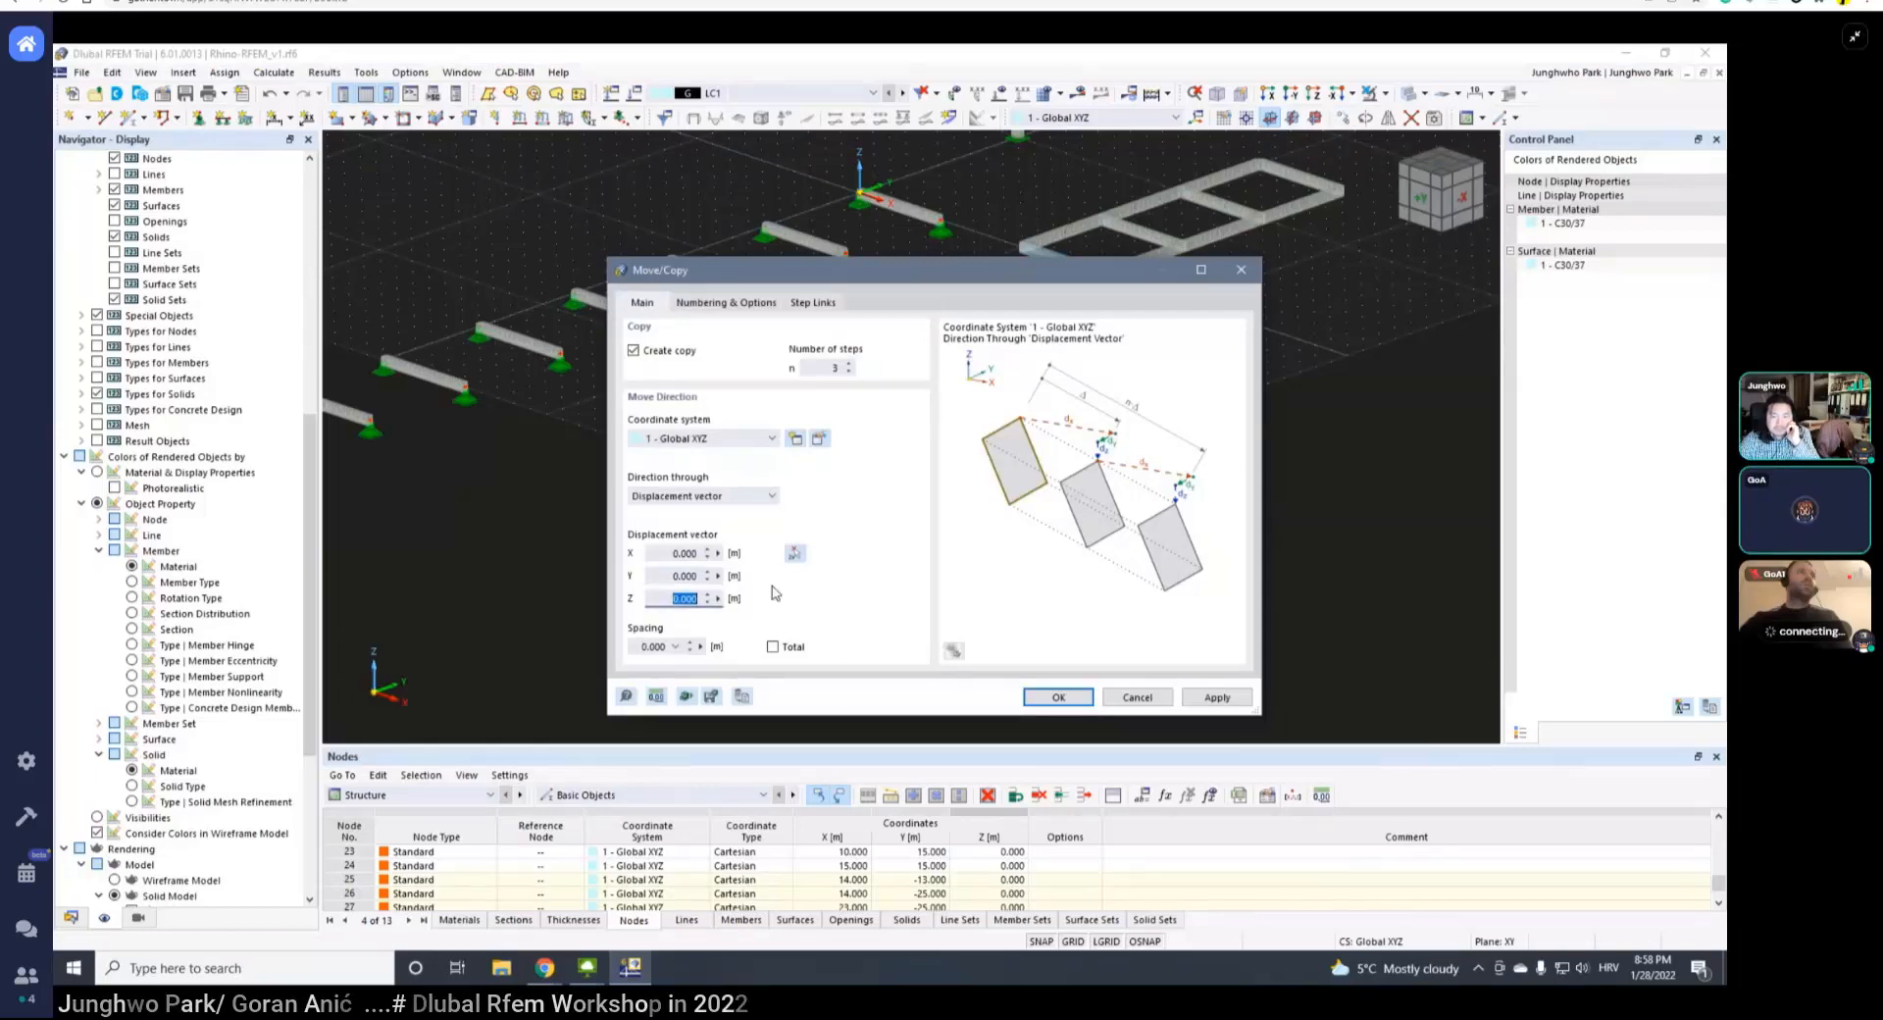
type("-3")
key("Tab")
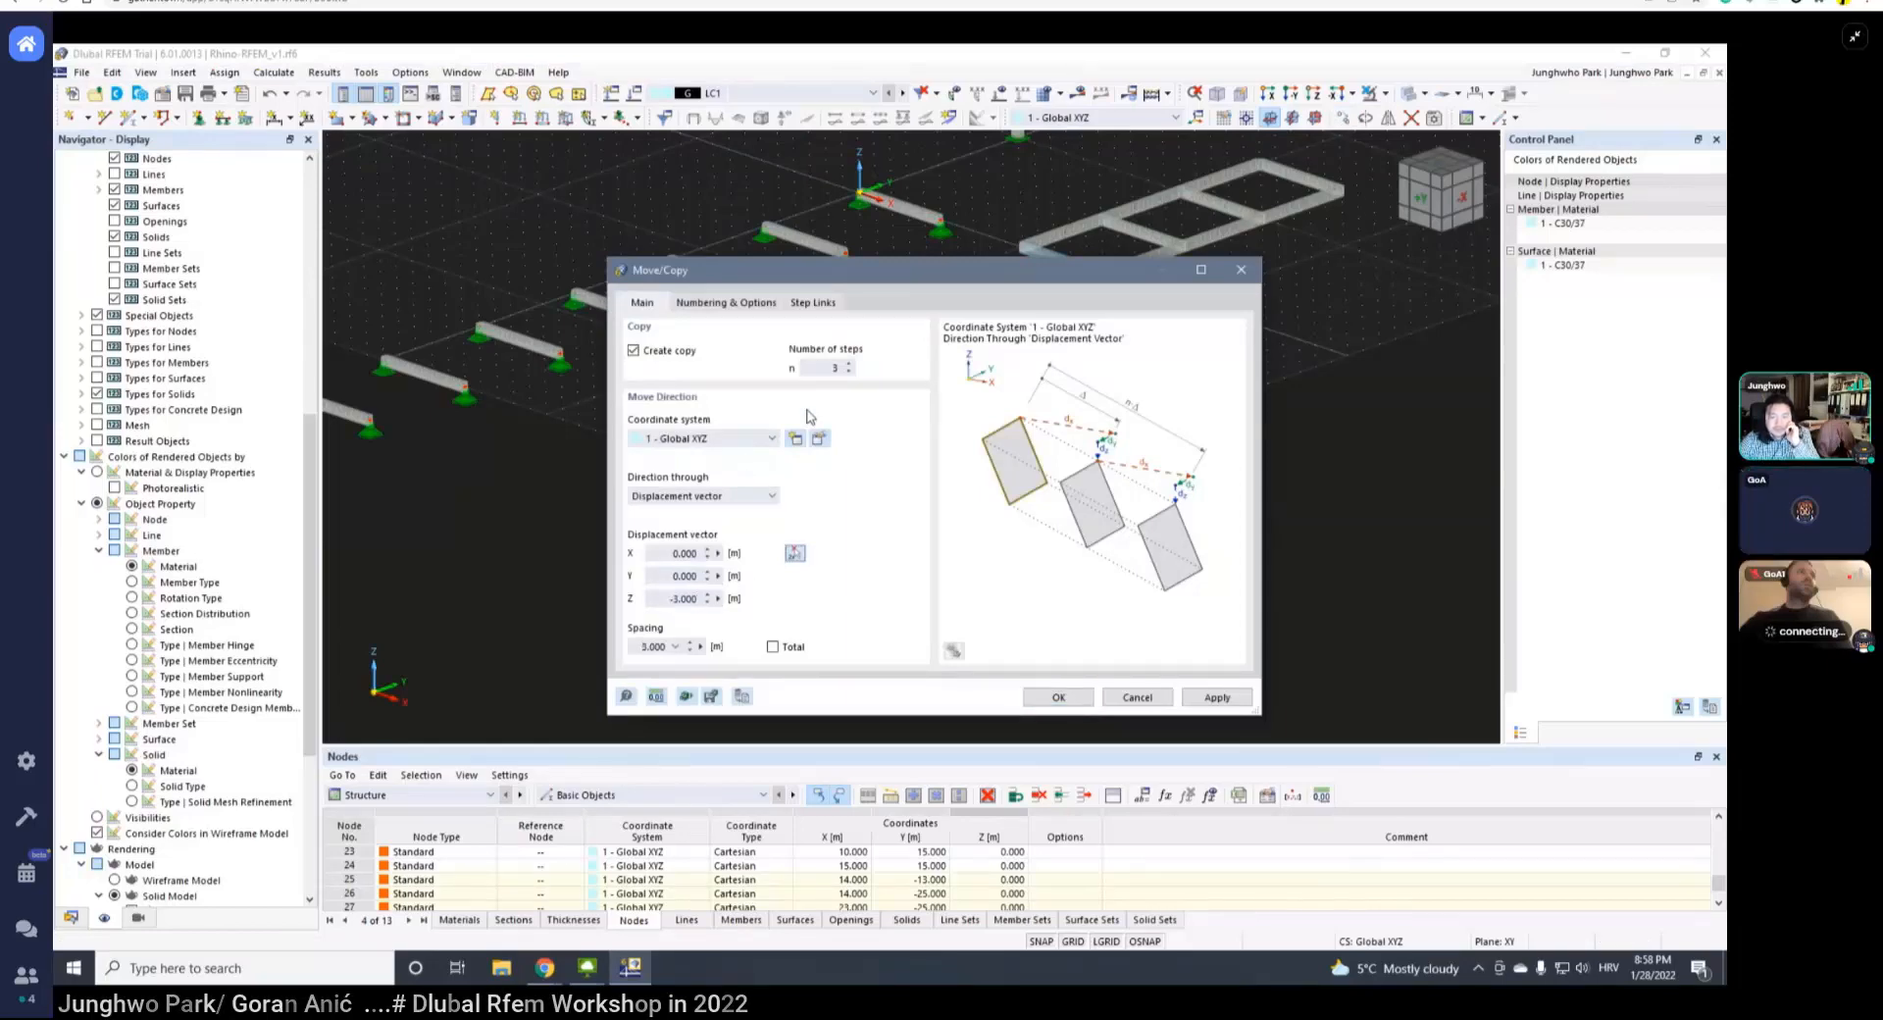
- Review the copy's step link and numbering options, and set the number of copy steps to 1
left_click(814, 303)
left_click(761, 306)
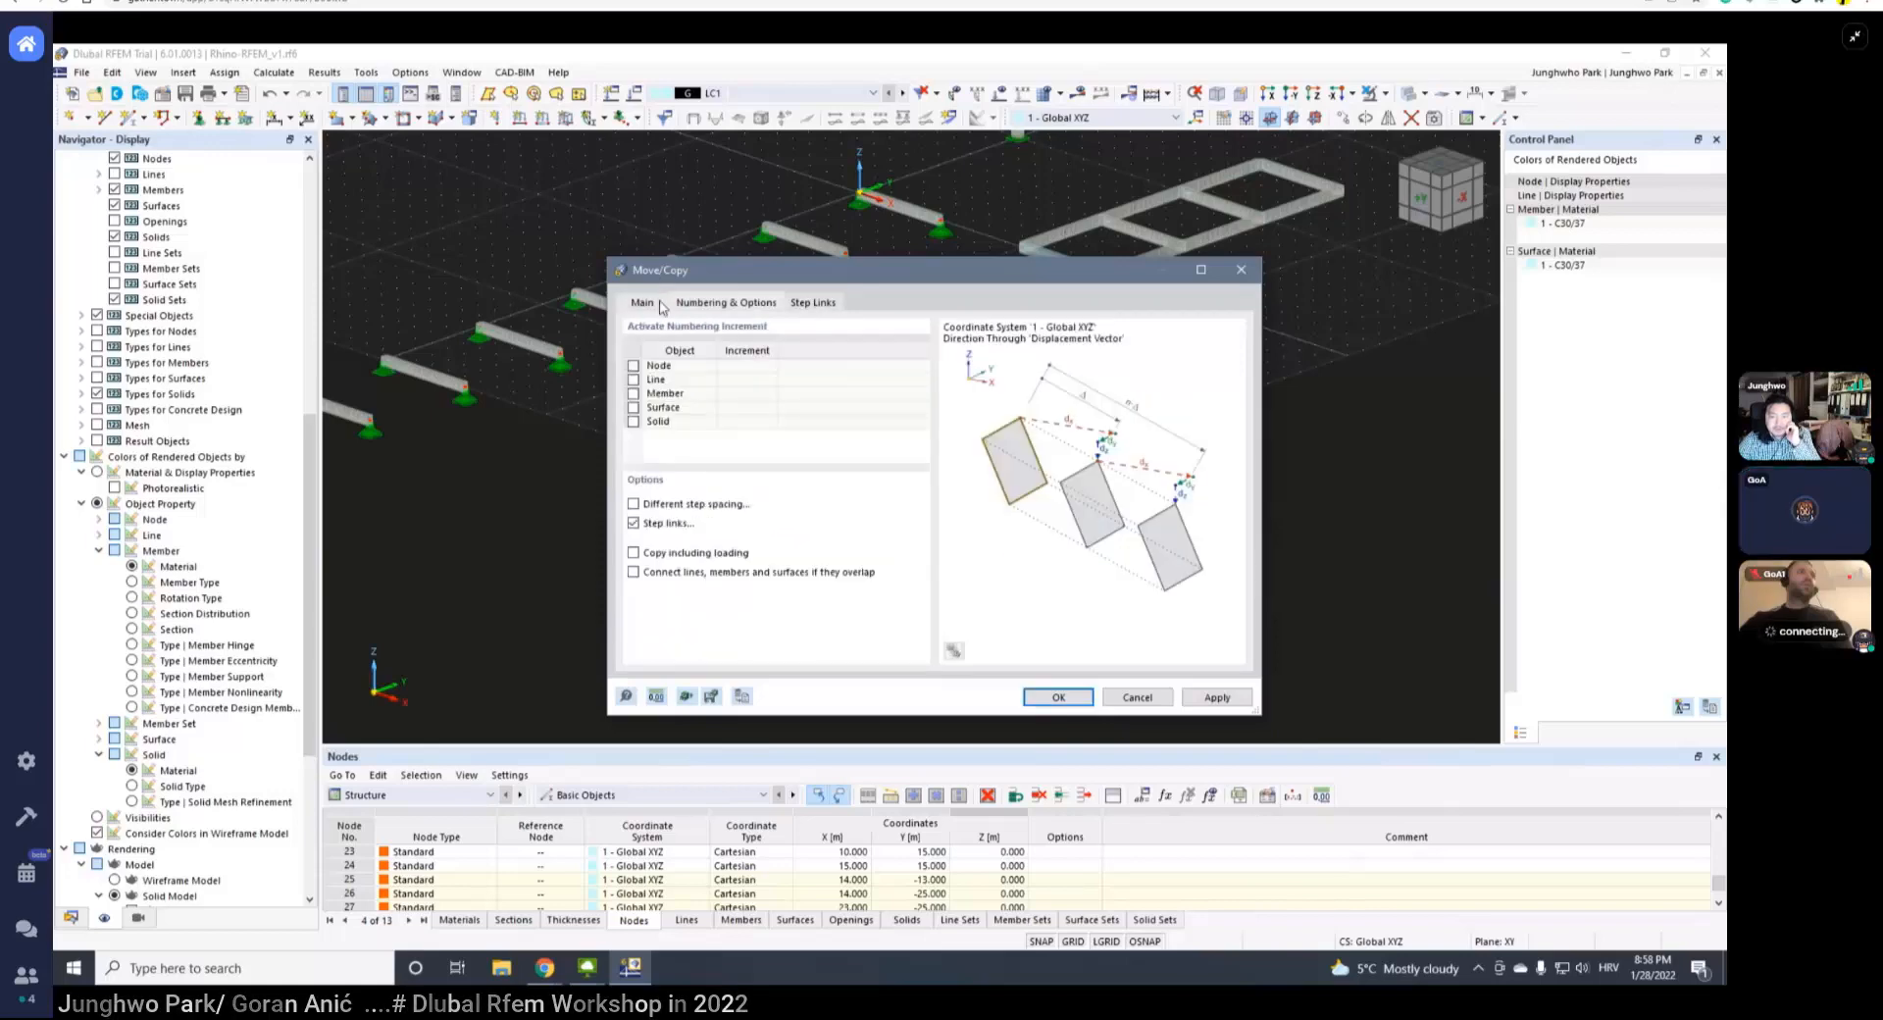
left_click(647, 303)
left_click(848, 373)
left_click(848, 373)
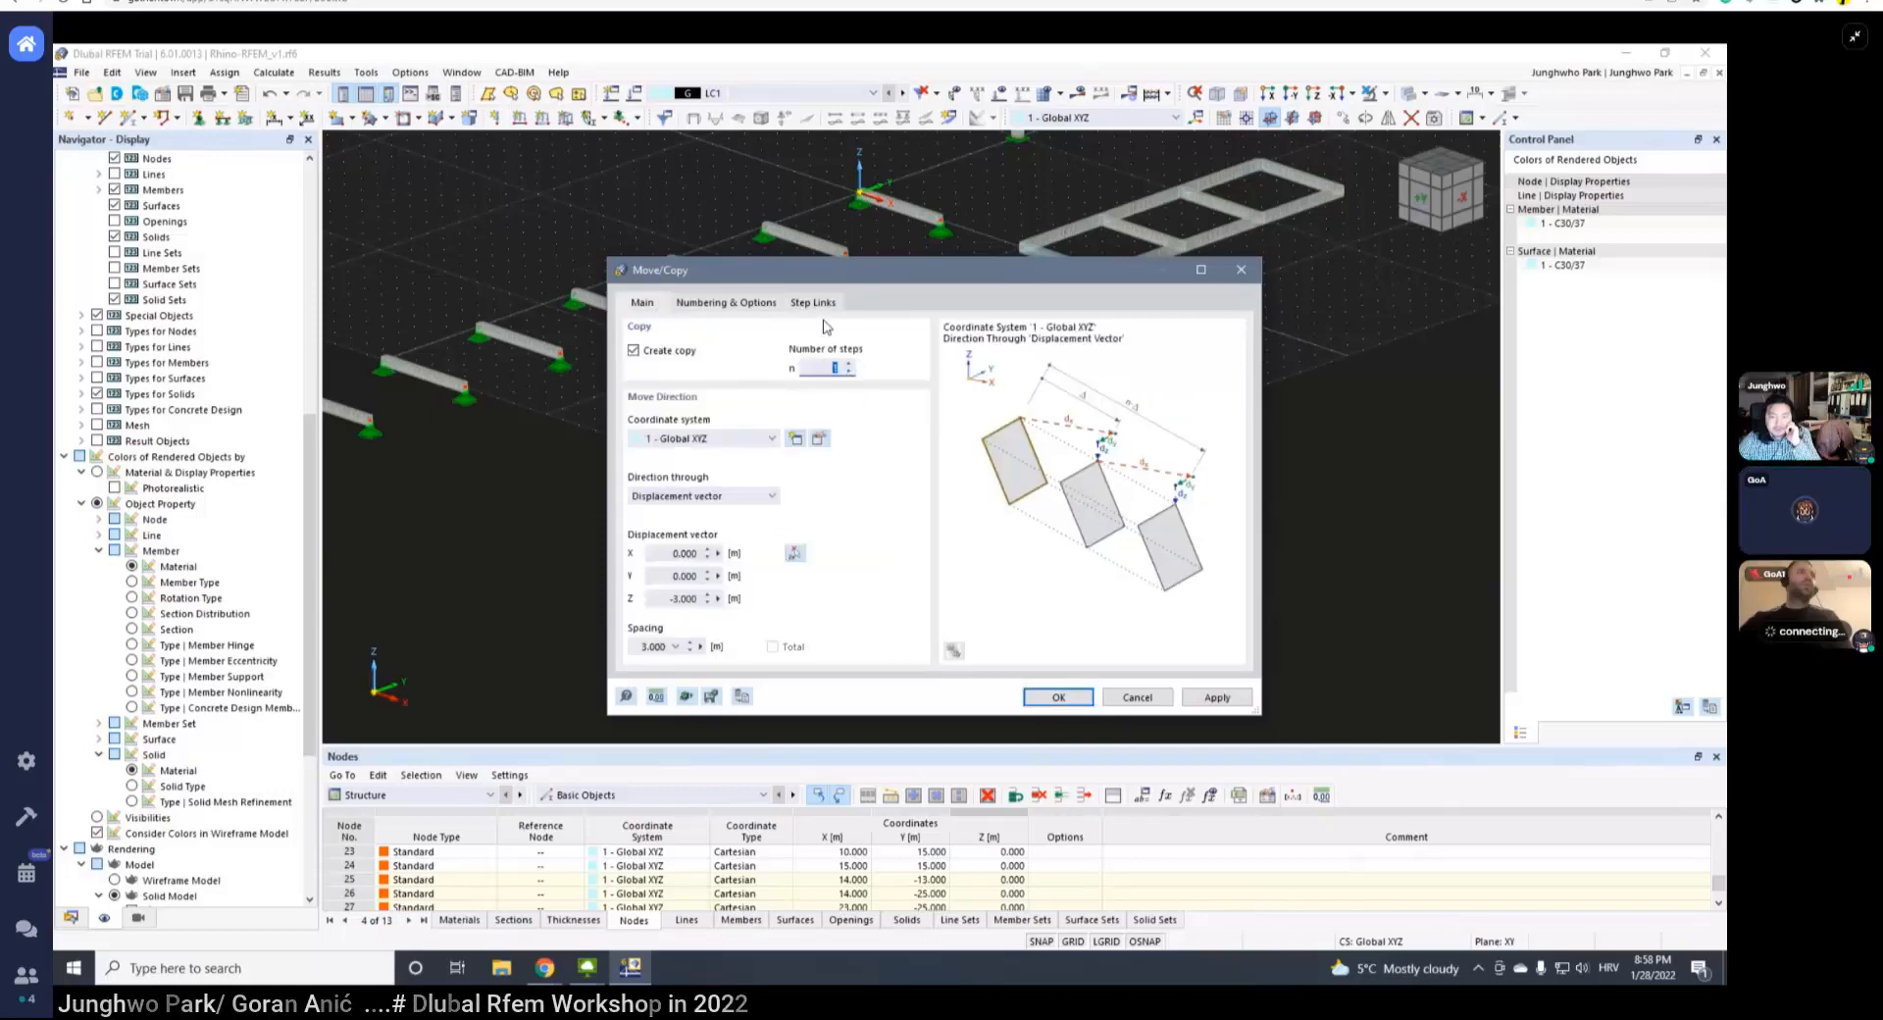
- Link the lines with surfaces instead of nodes with members, using a new standard 200 mm C30/37 surface as template, and apply the copy
left_click(796, 310)
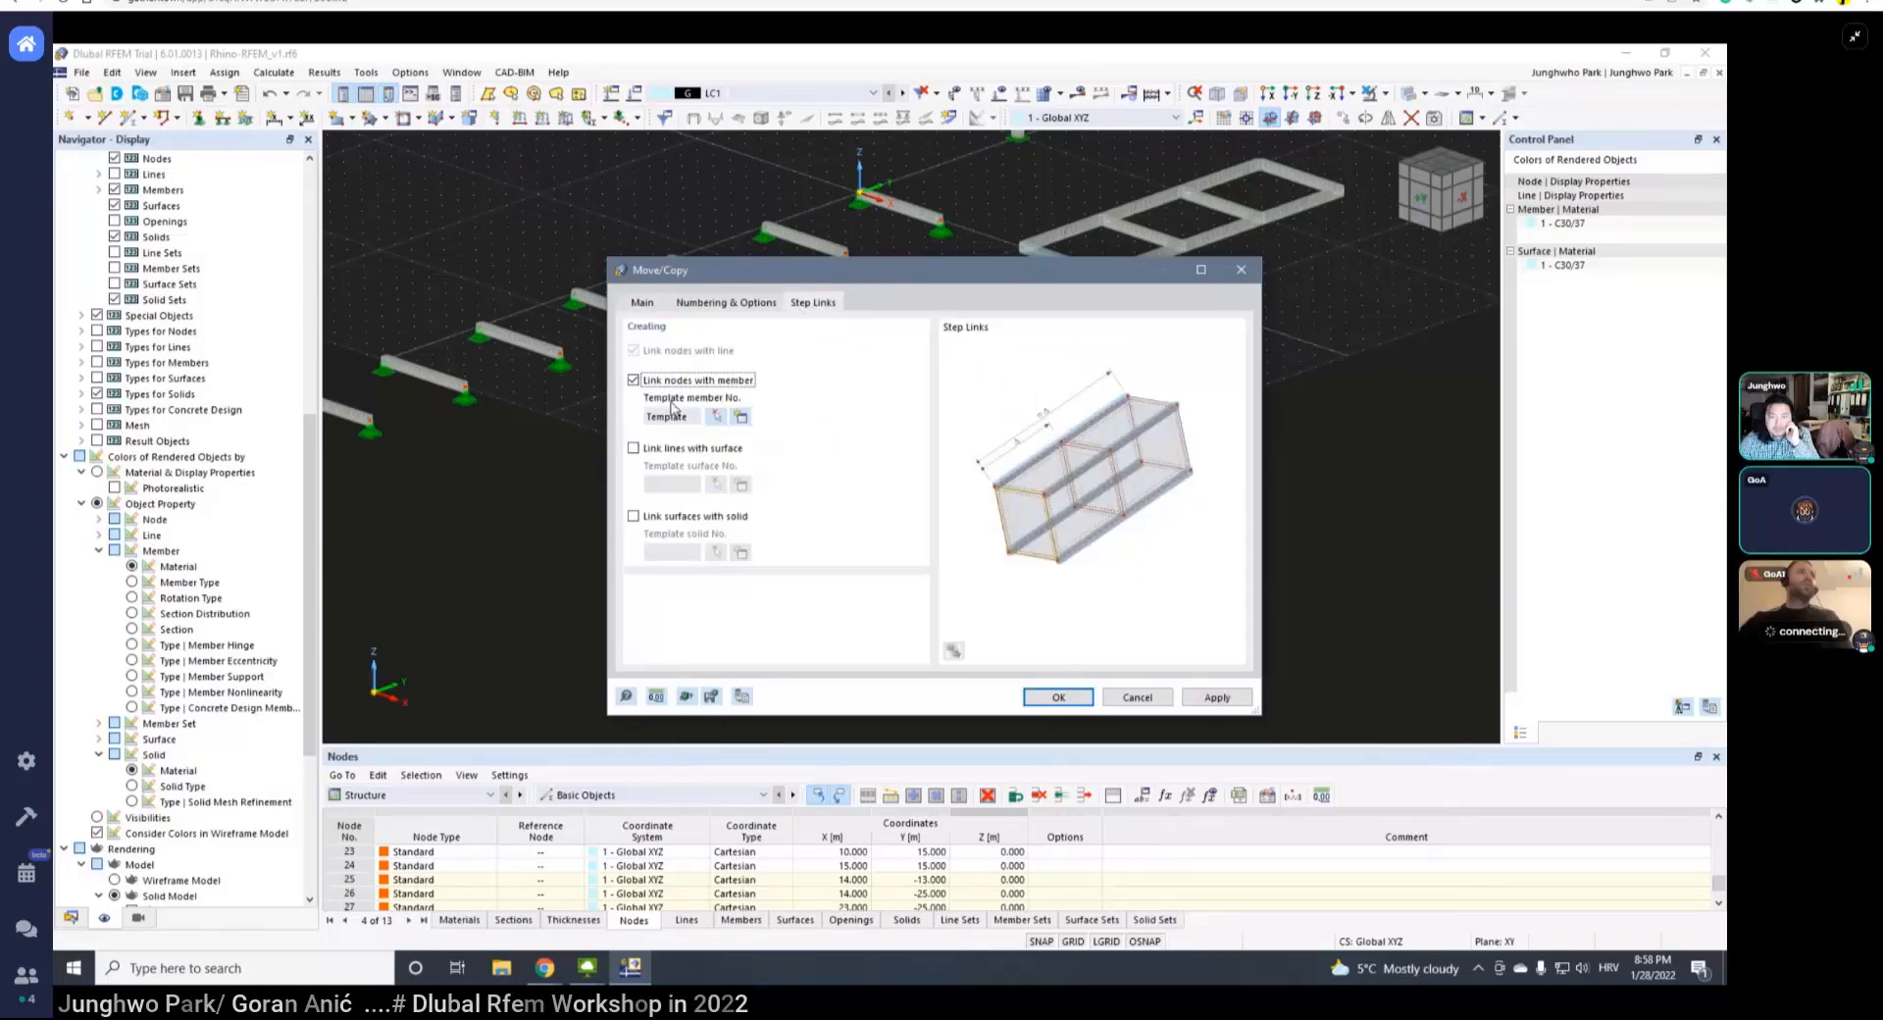
left_click(673, 449)
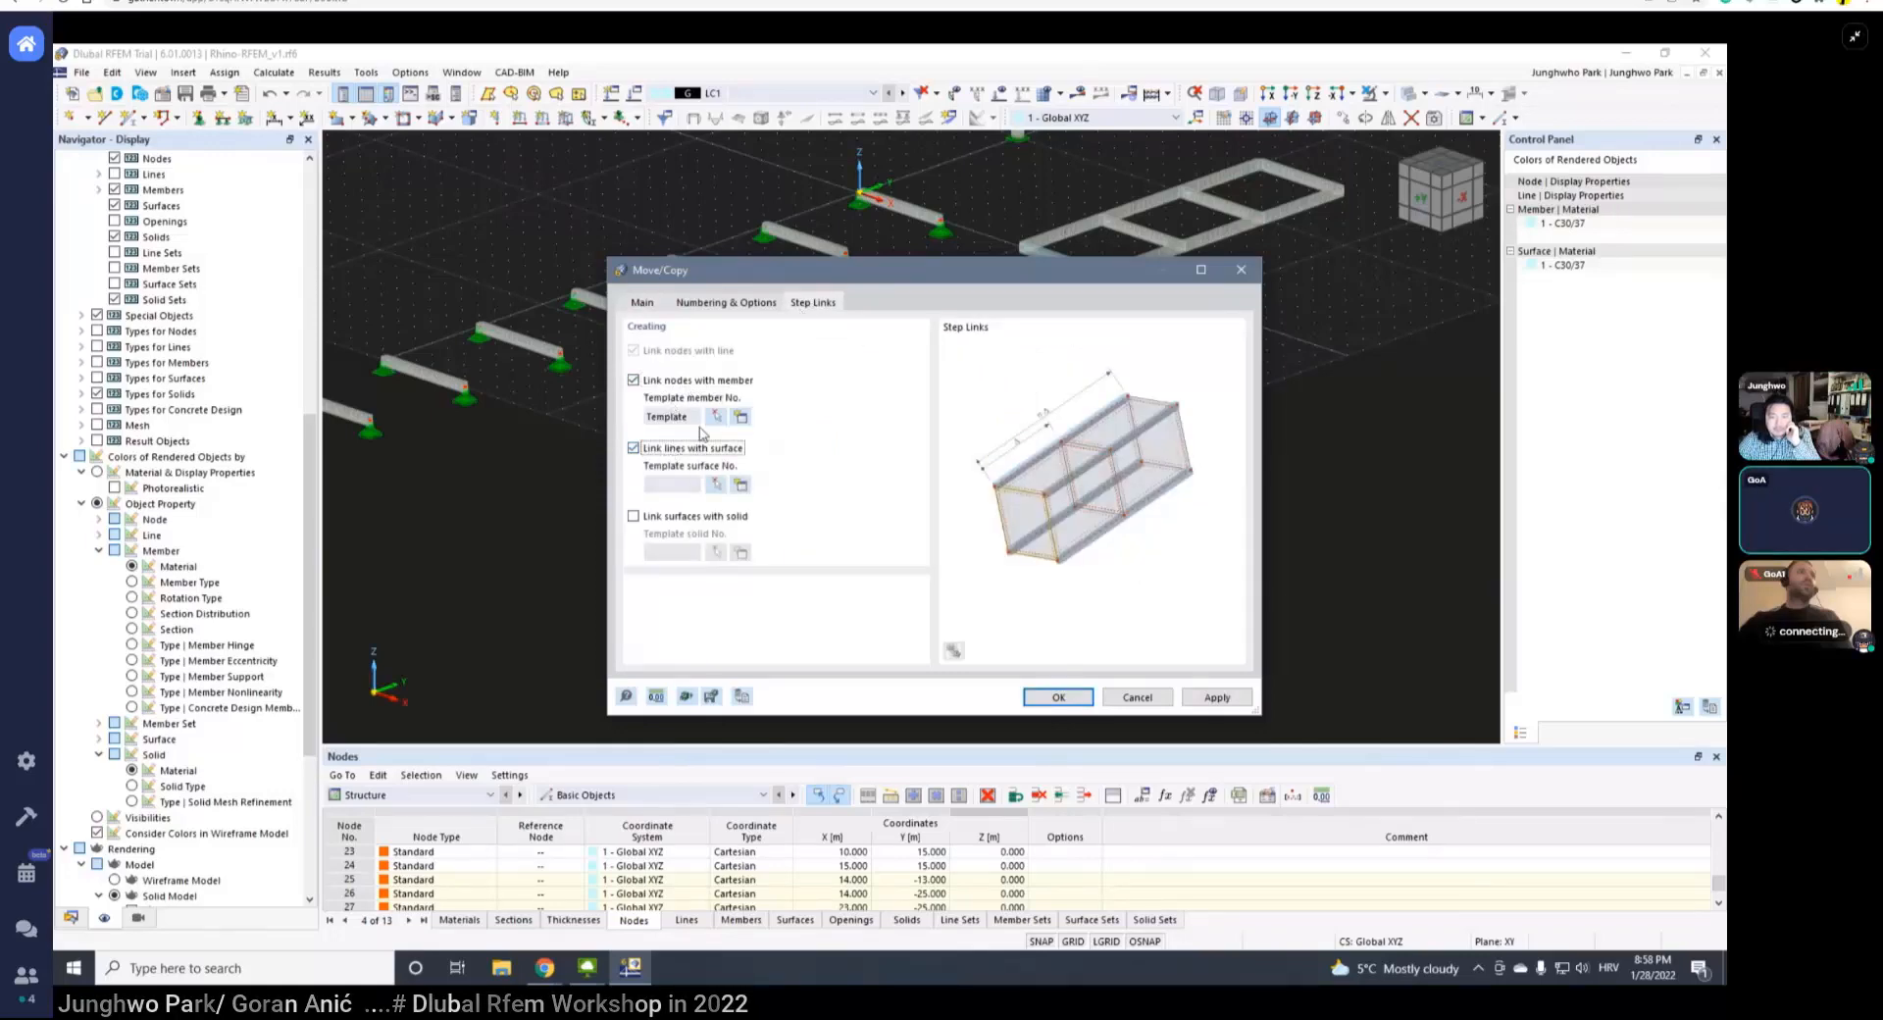
left_click(691, 380)
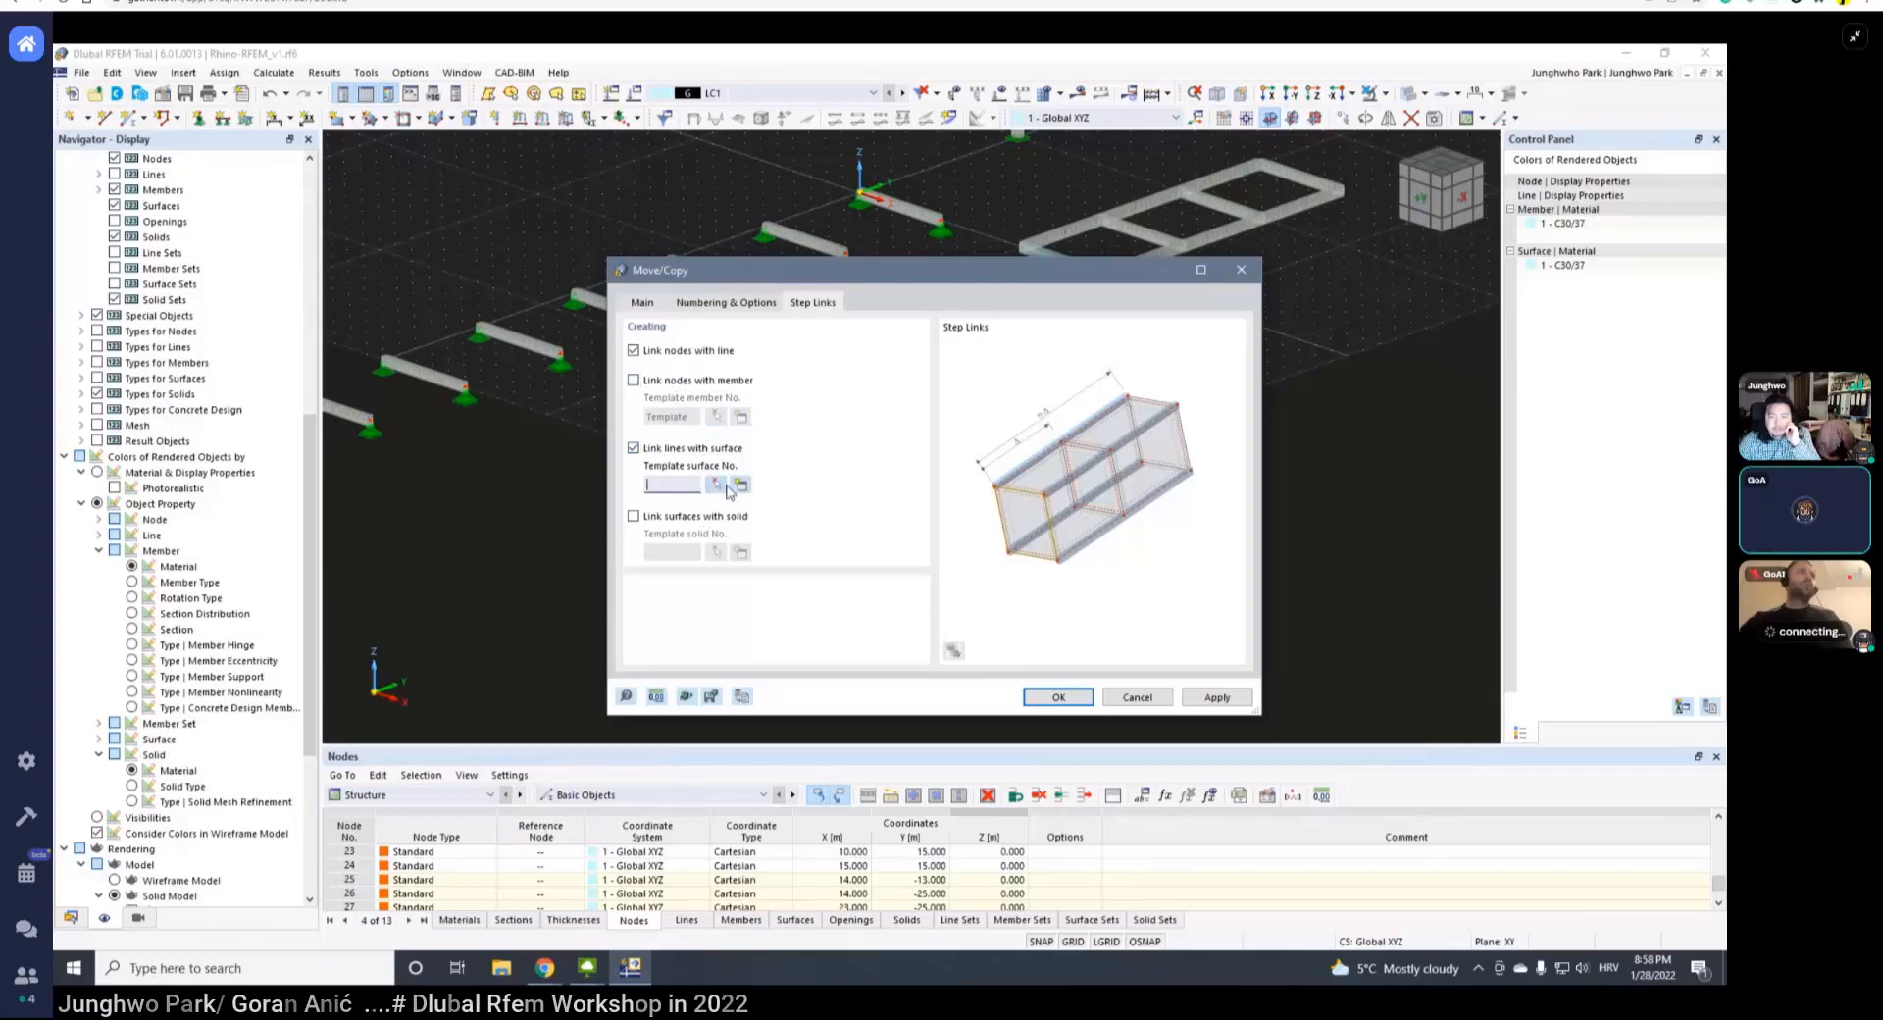
left_click(741, 484)
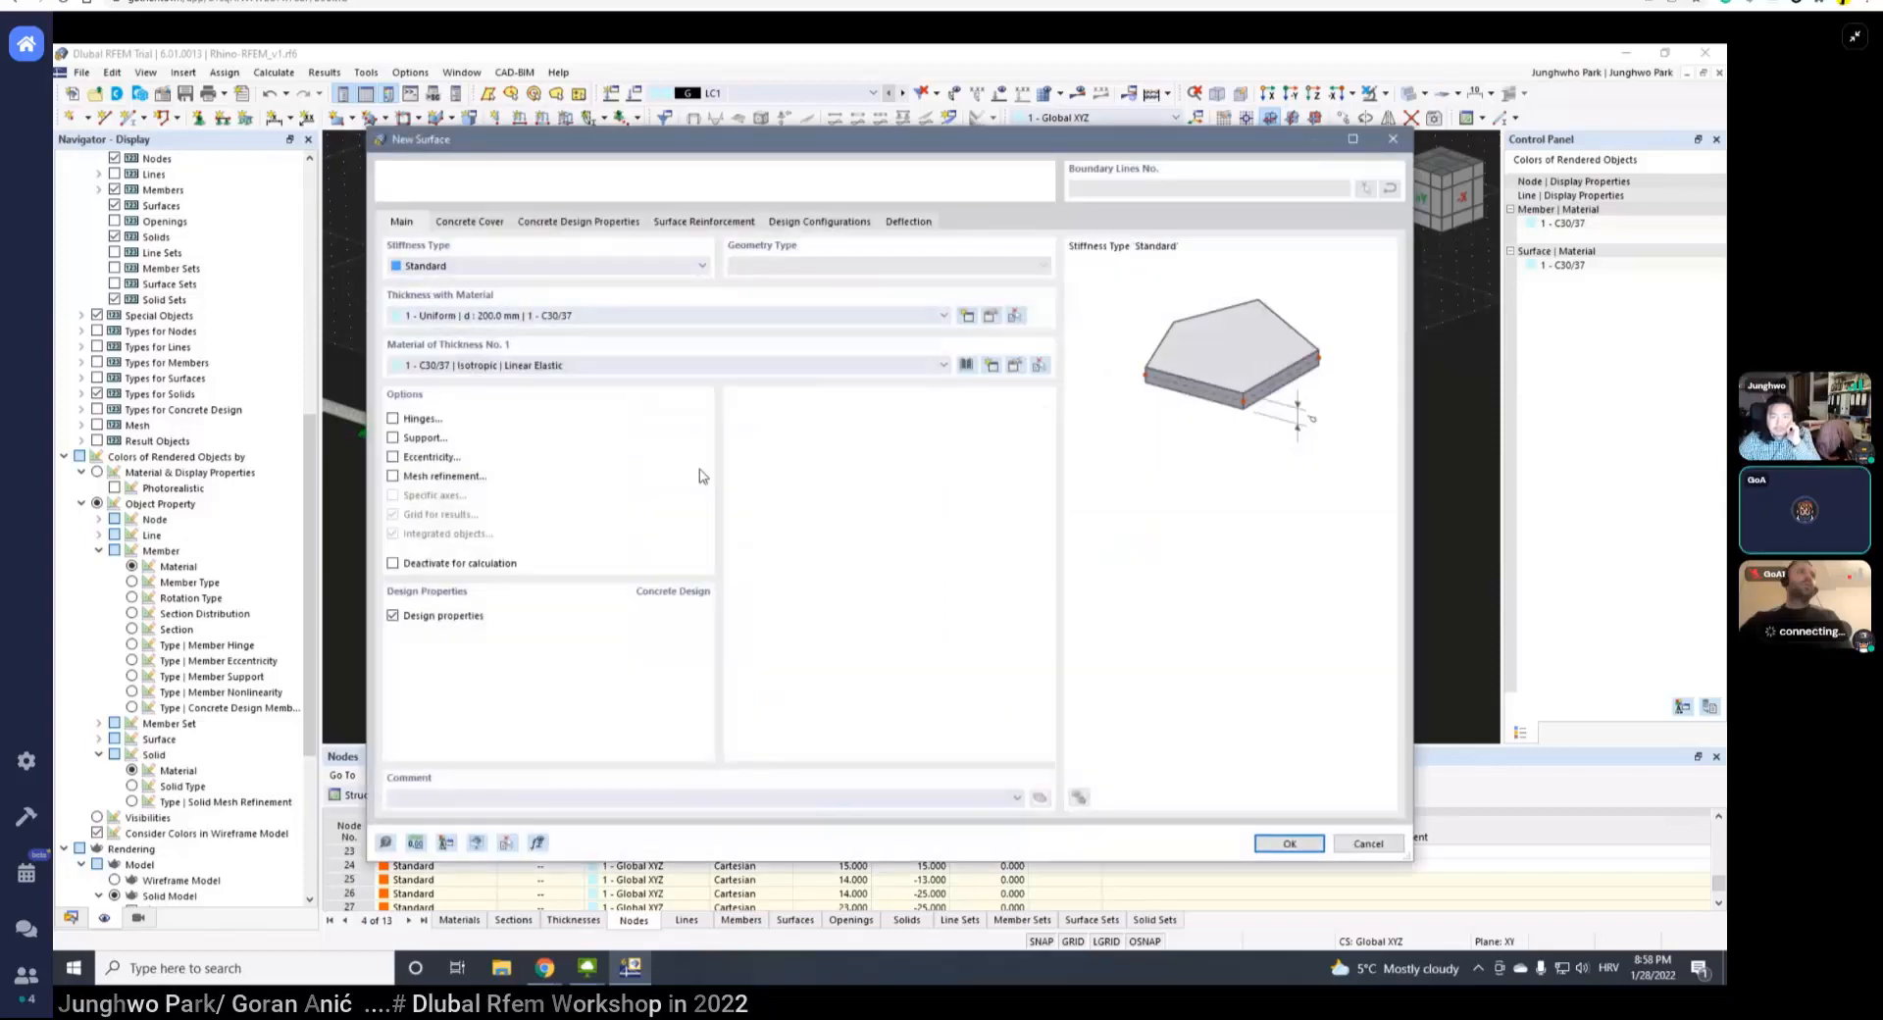
left_click(1288, 841)
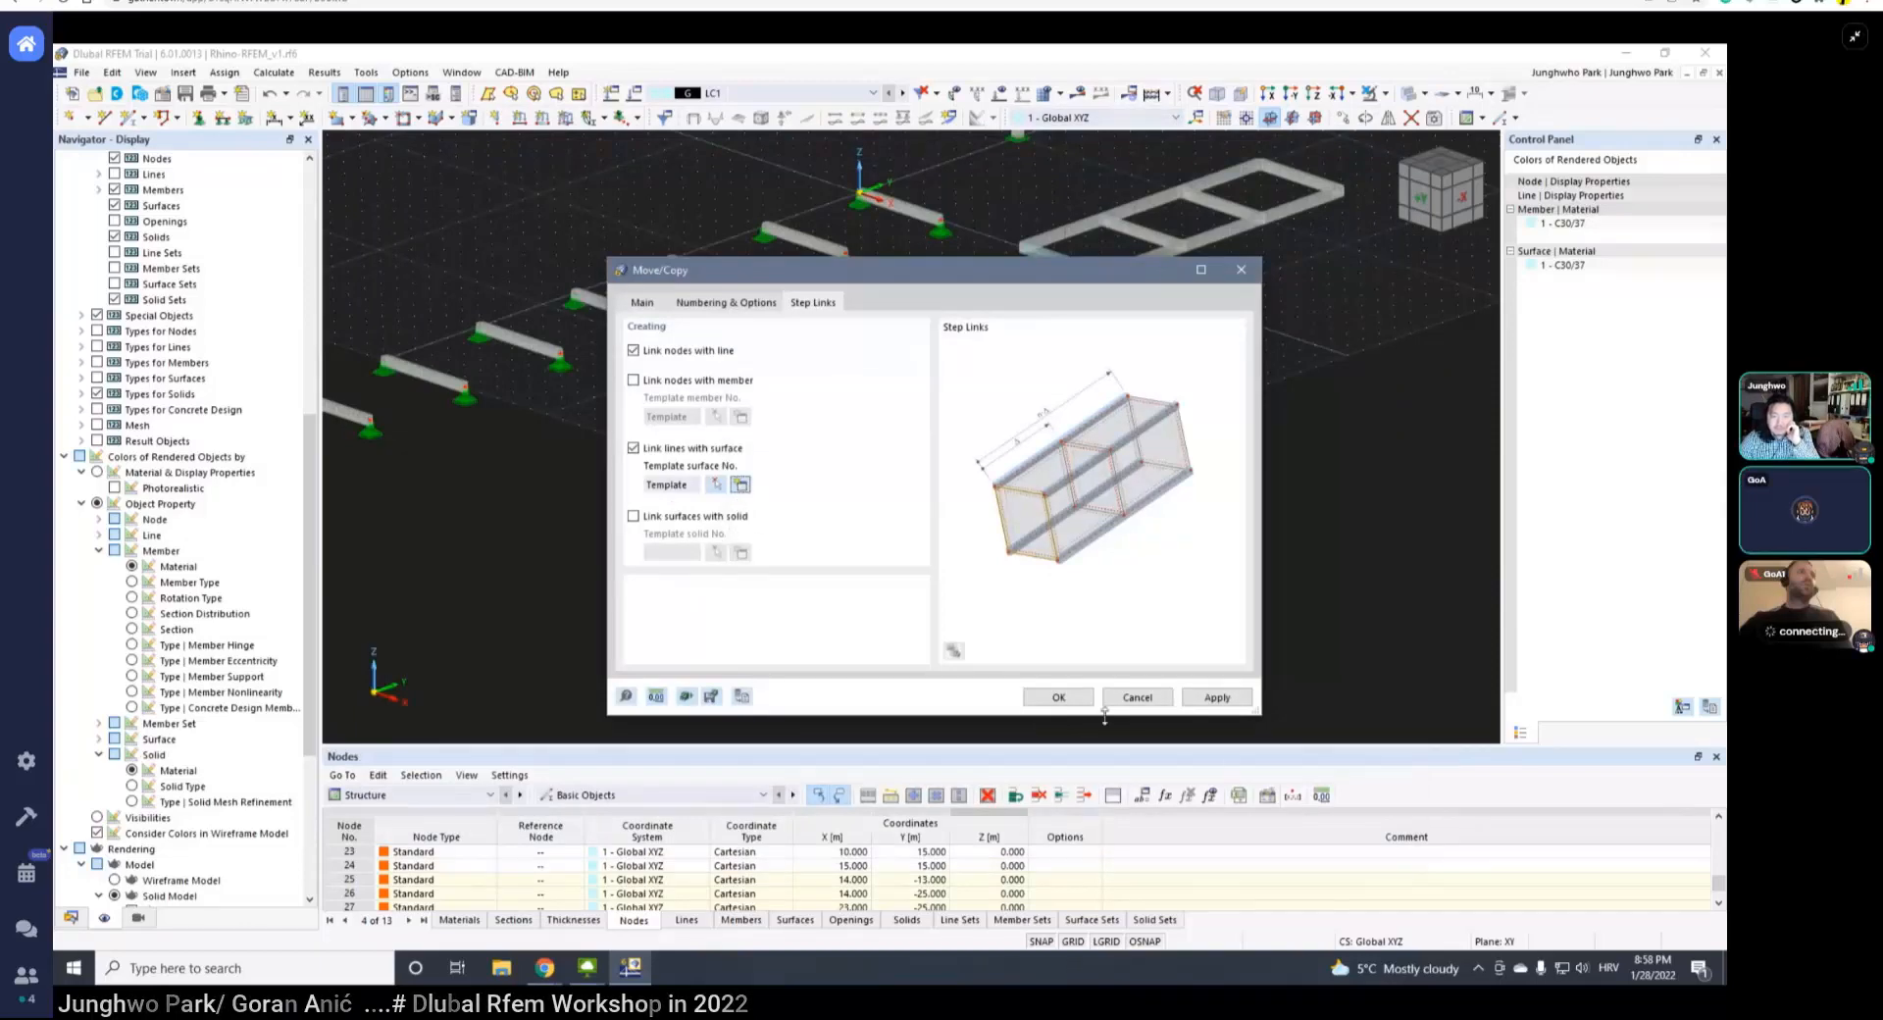
left_click(1212, 697)
left_click(1060, 699)
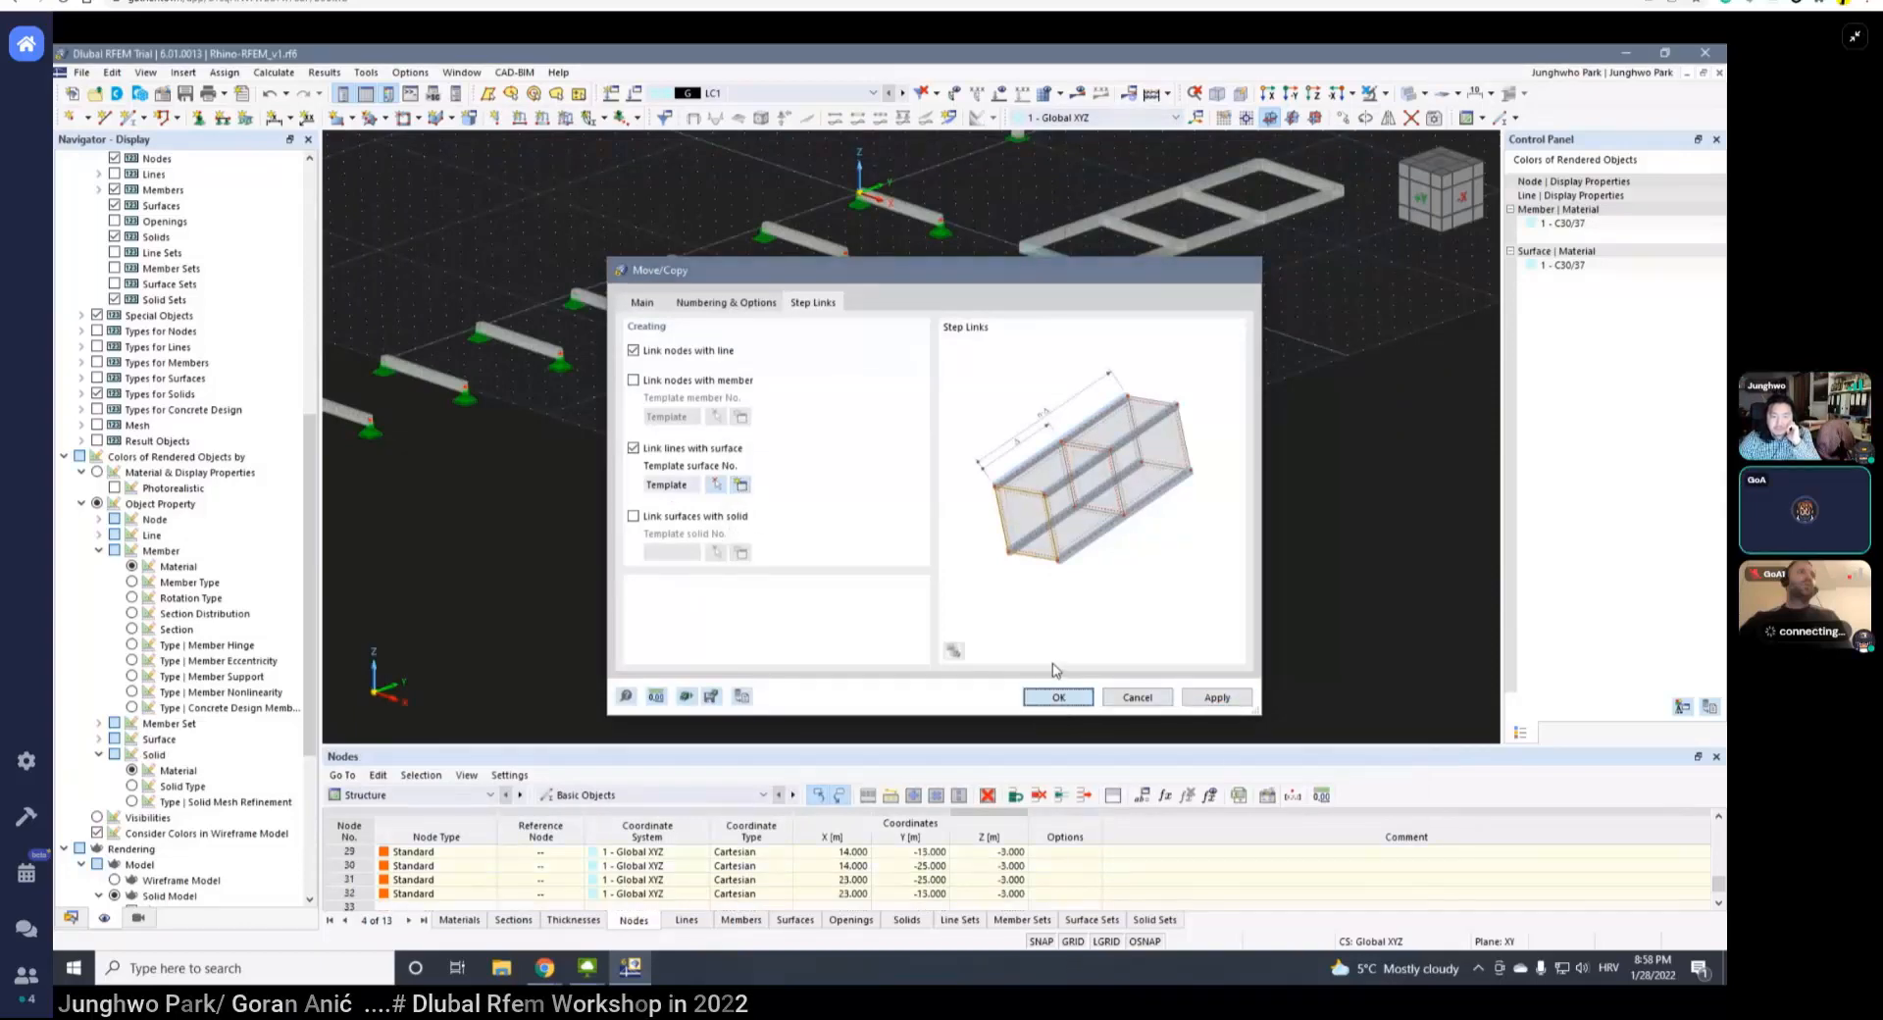
- Delete the surplus lower level of linked surfaces beneath the copied box, including its nodes at Z -6 m
middle_click_drag(1064, 607, 826, 503, "ctrl")
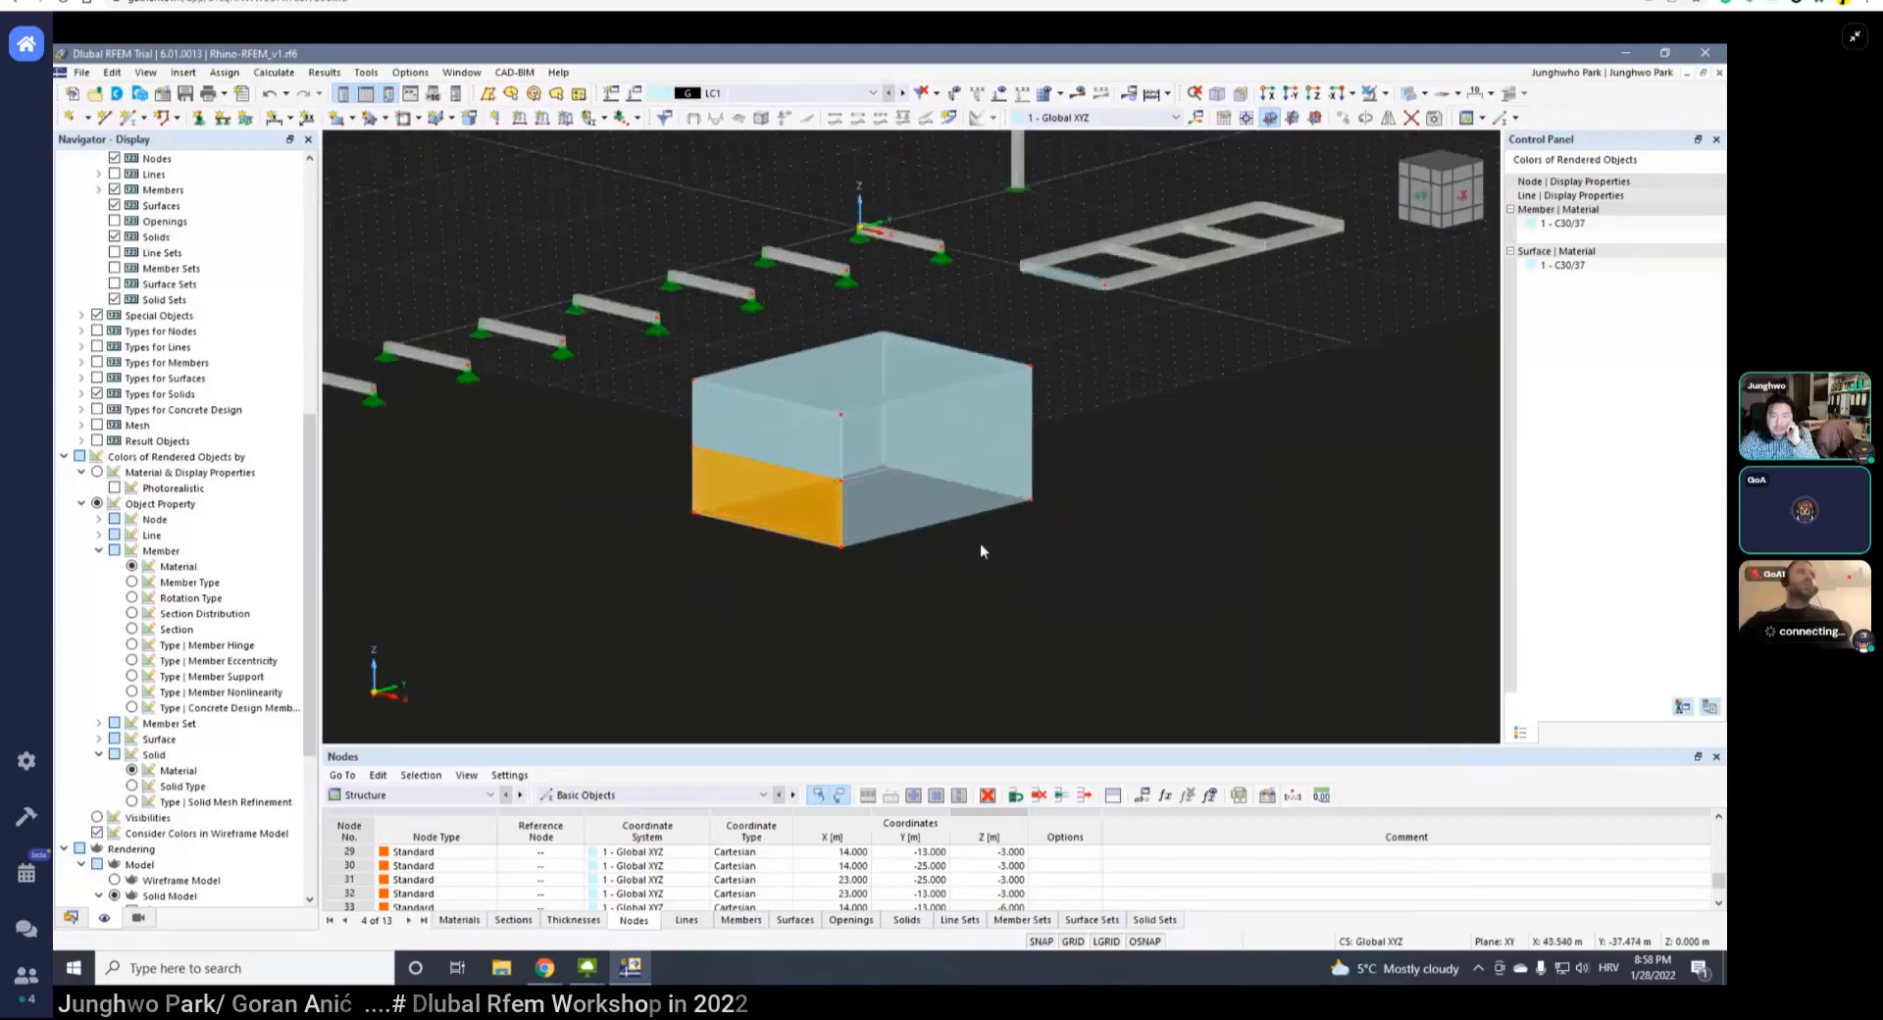
middle_click_drag(980, 543, 1200, 510, "ctrl")
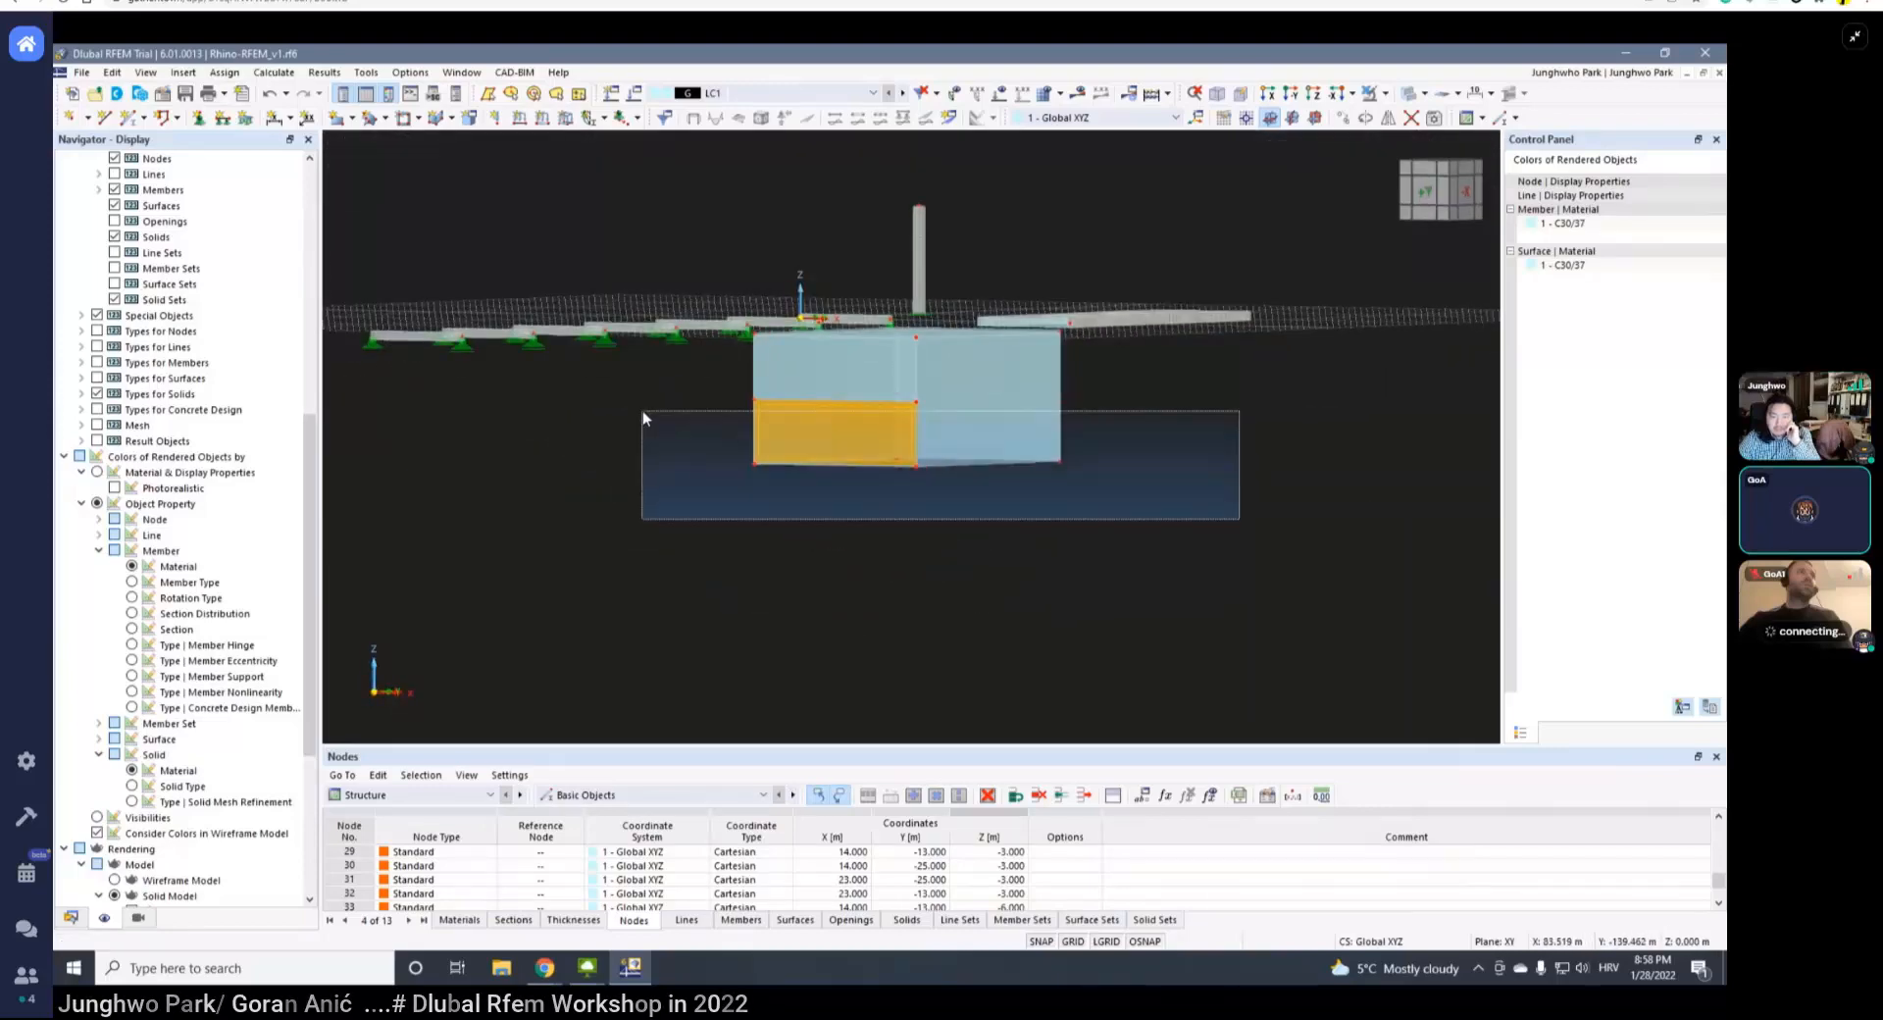
scroll(945, 495, "down", 1)
middle_click_drag(948, 498, 886, 569, "ctrl")
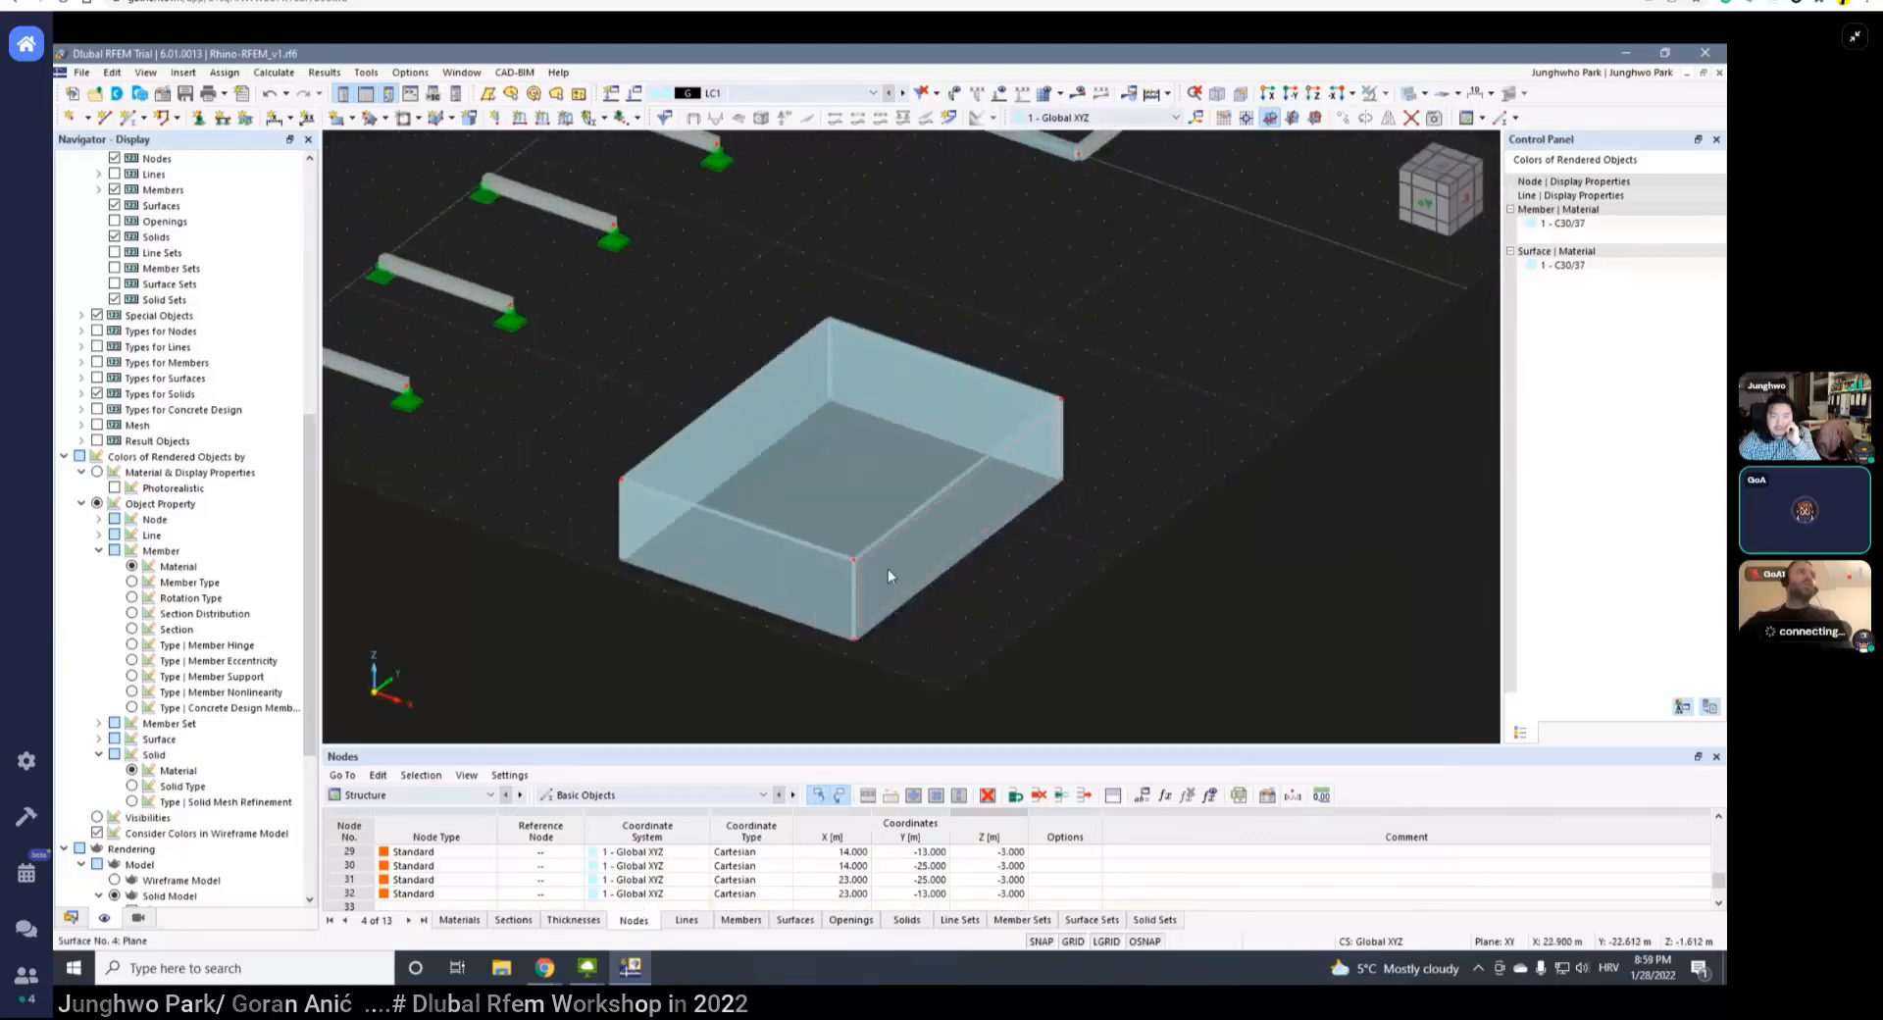
- Open the box's top surface for editing, activate its hinges option and show its list of line hinges
scroll(750, 502, "up", 2)
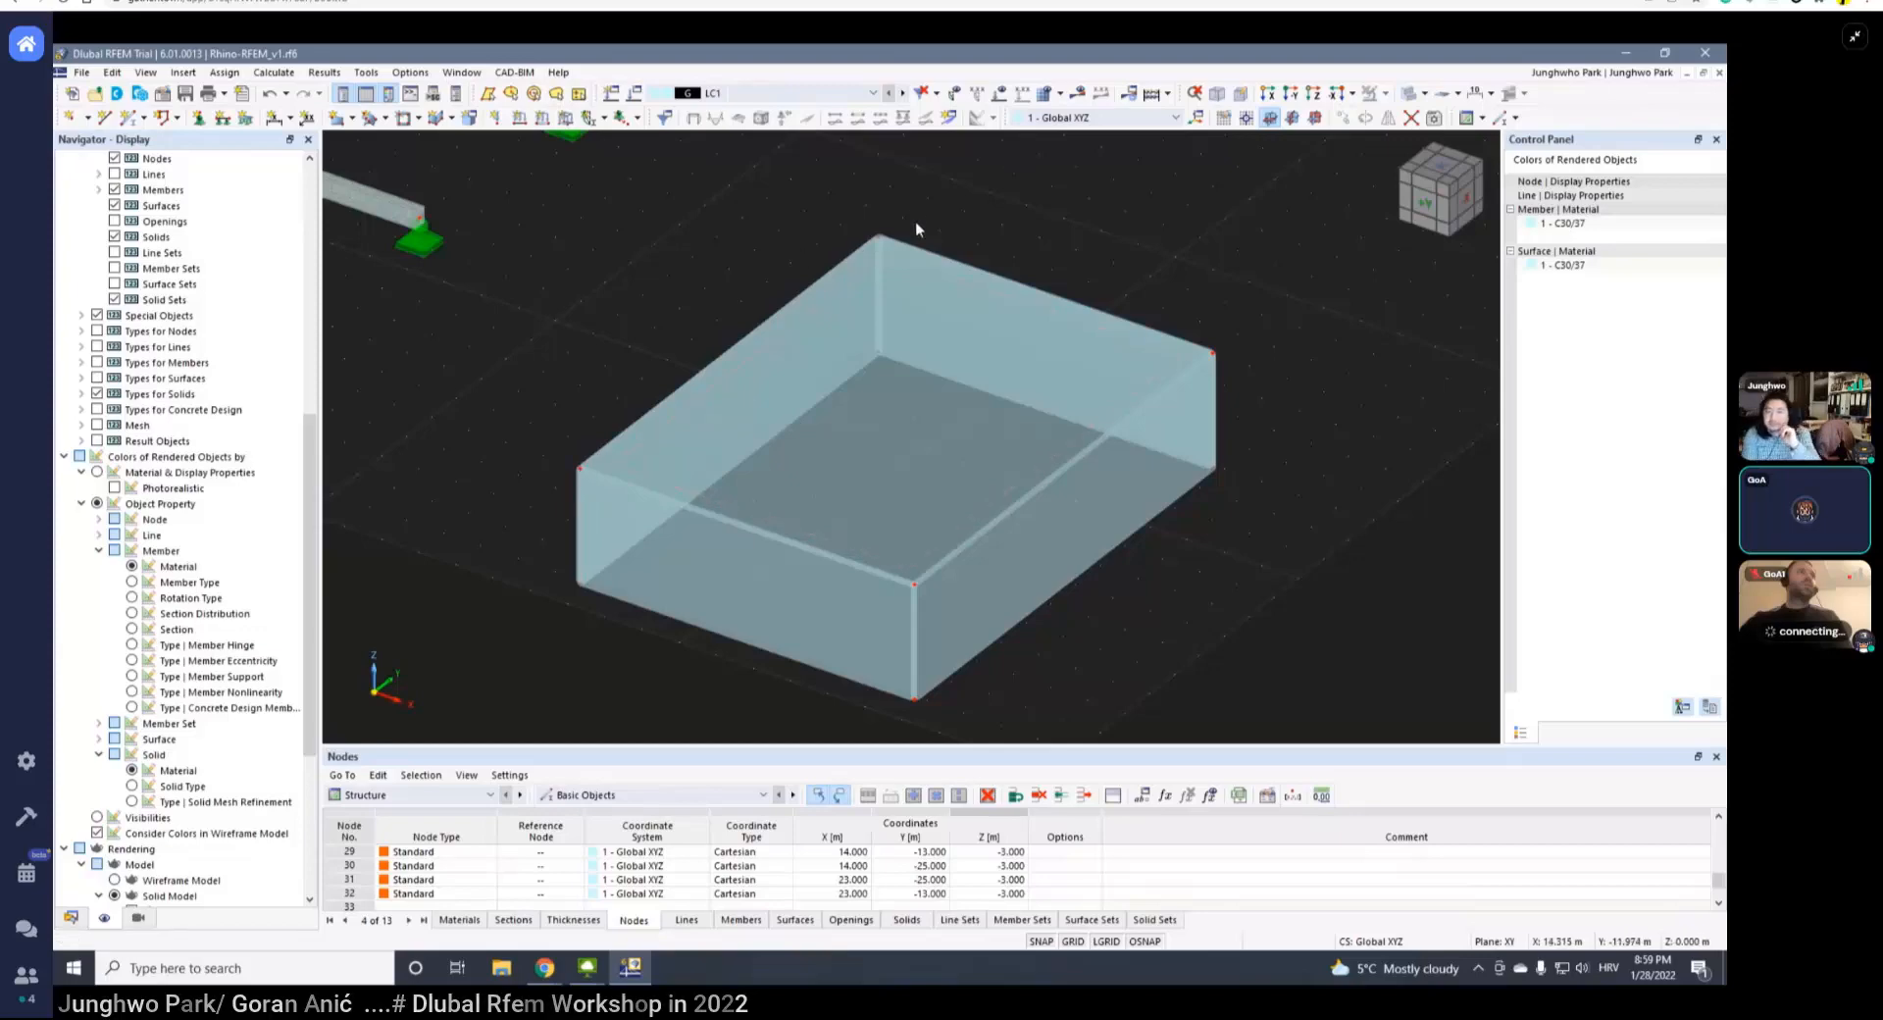
scroll(1131, 423, "down", 1)
scroll(1130, 422, "down", 1)
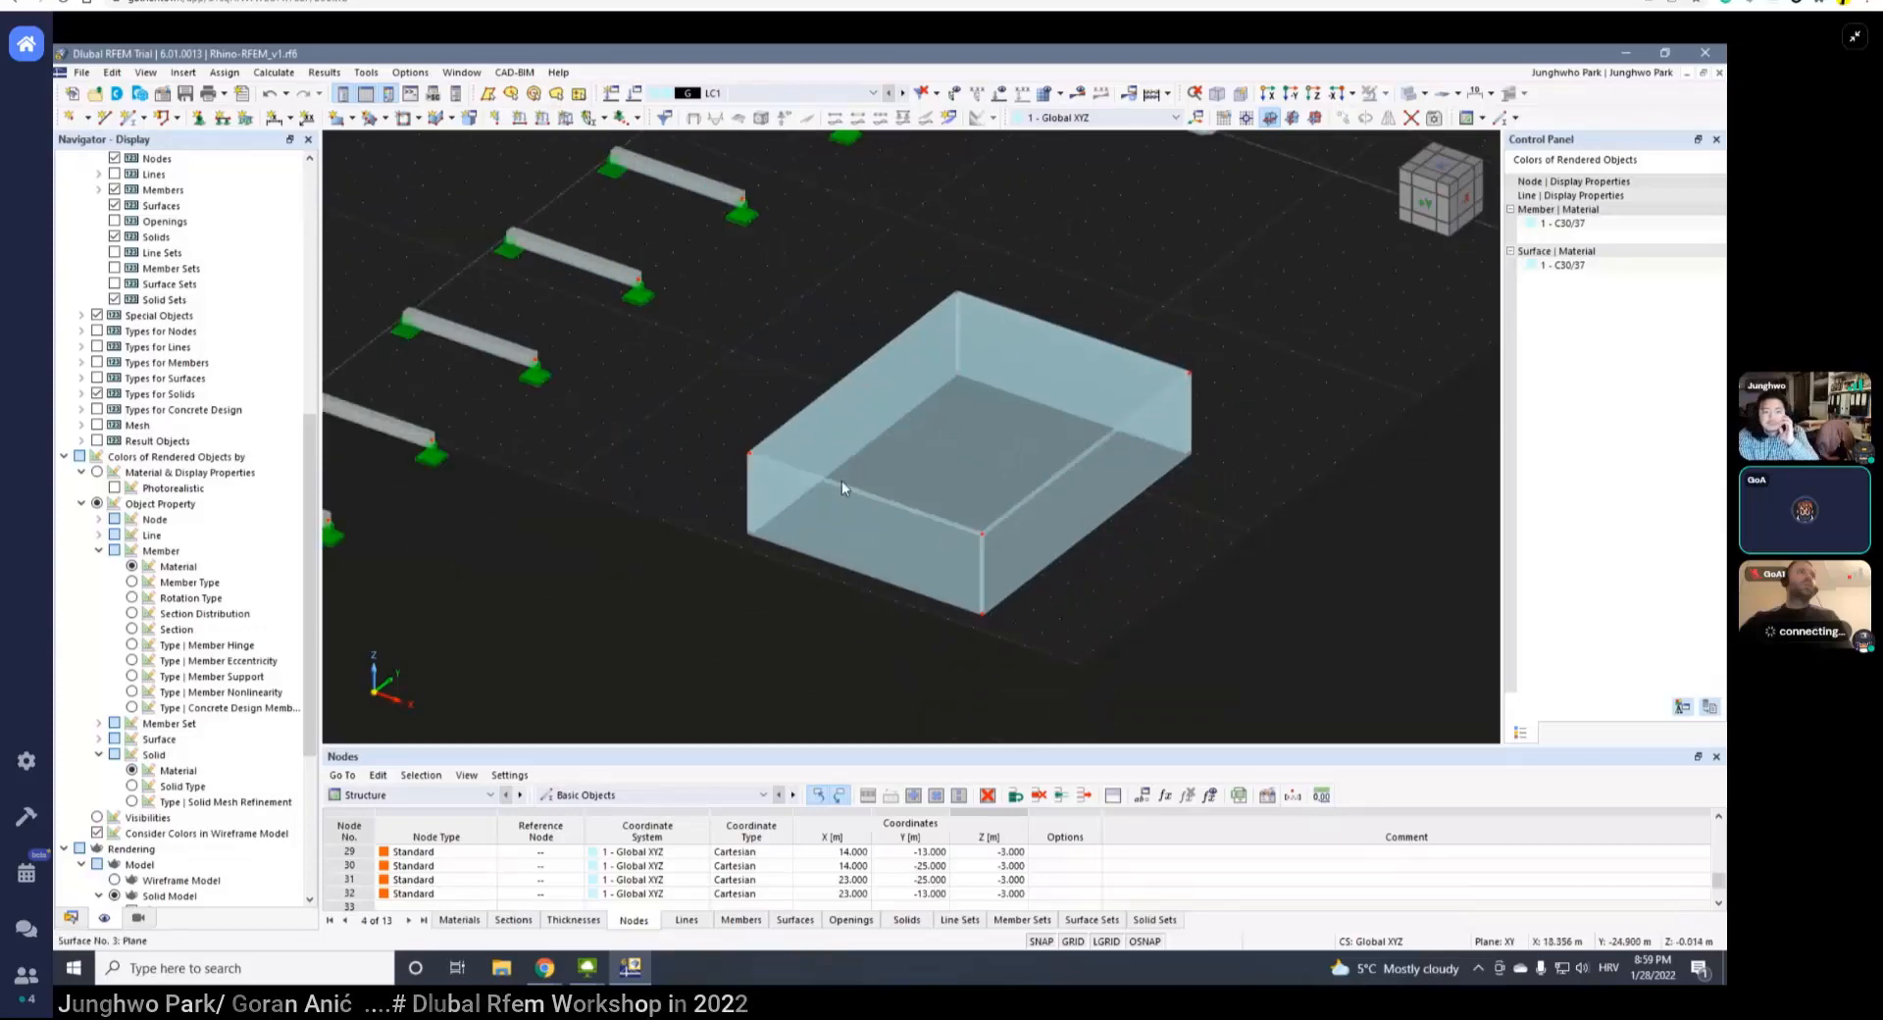
left_click(750, 446)
left_click(752, 446)
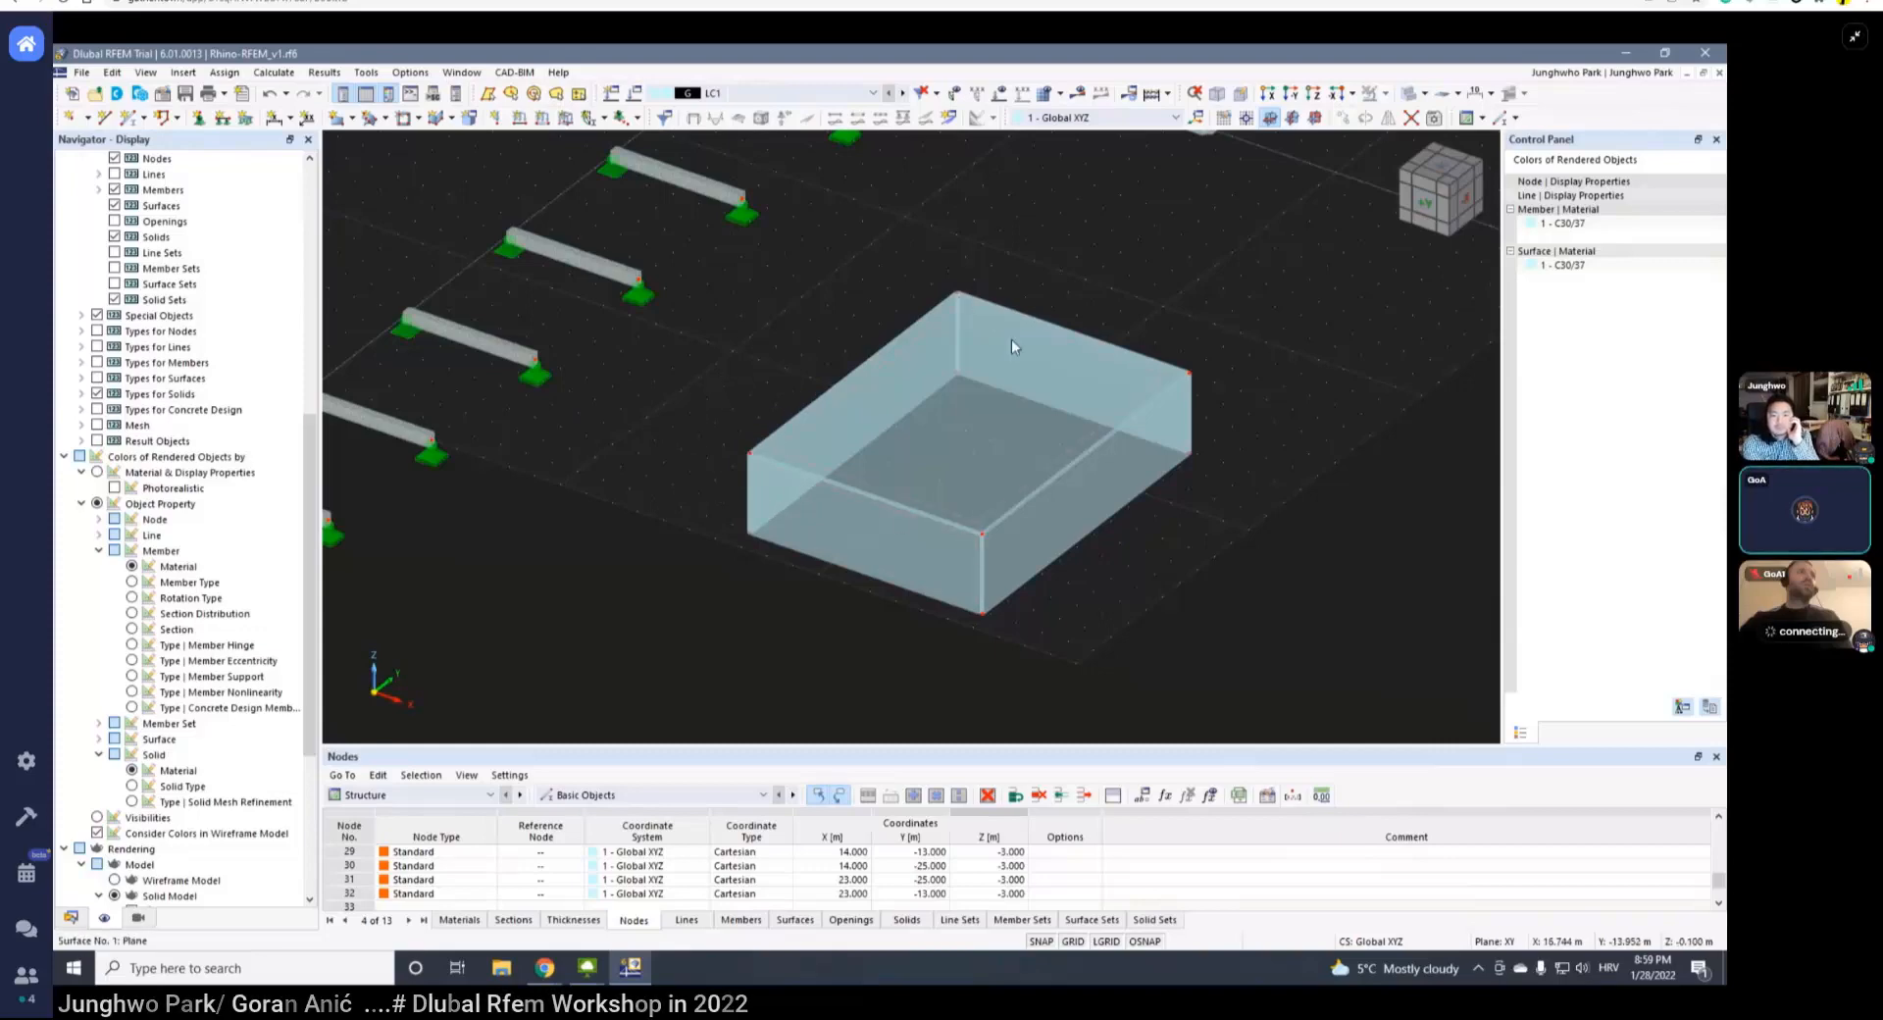
scroll(1014, 342, "up", 2)
middle_click_drag(1059, 374, 1035, 340, "ctrl")
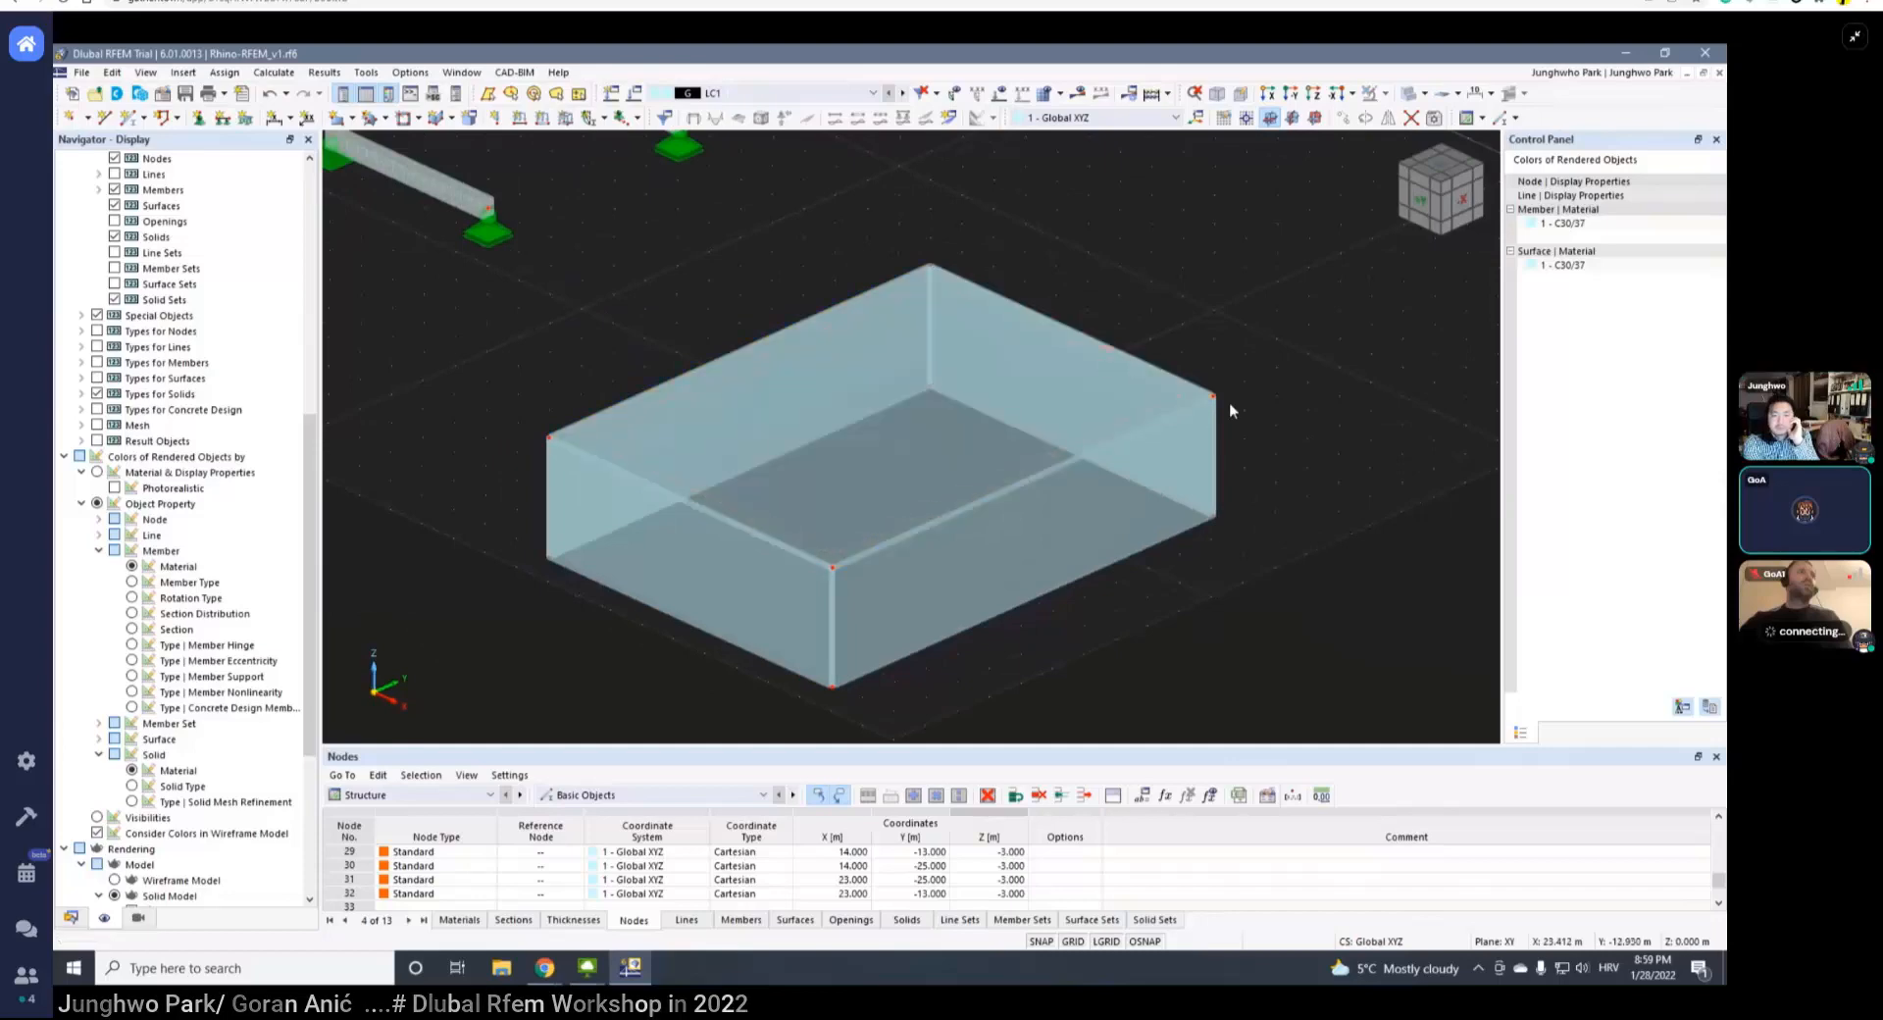
double_click(864, 451)
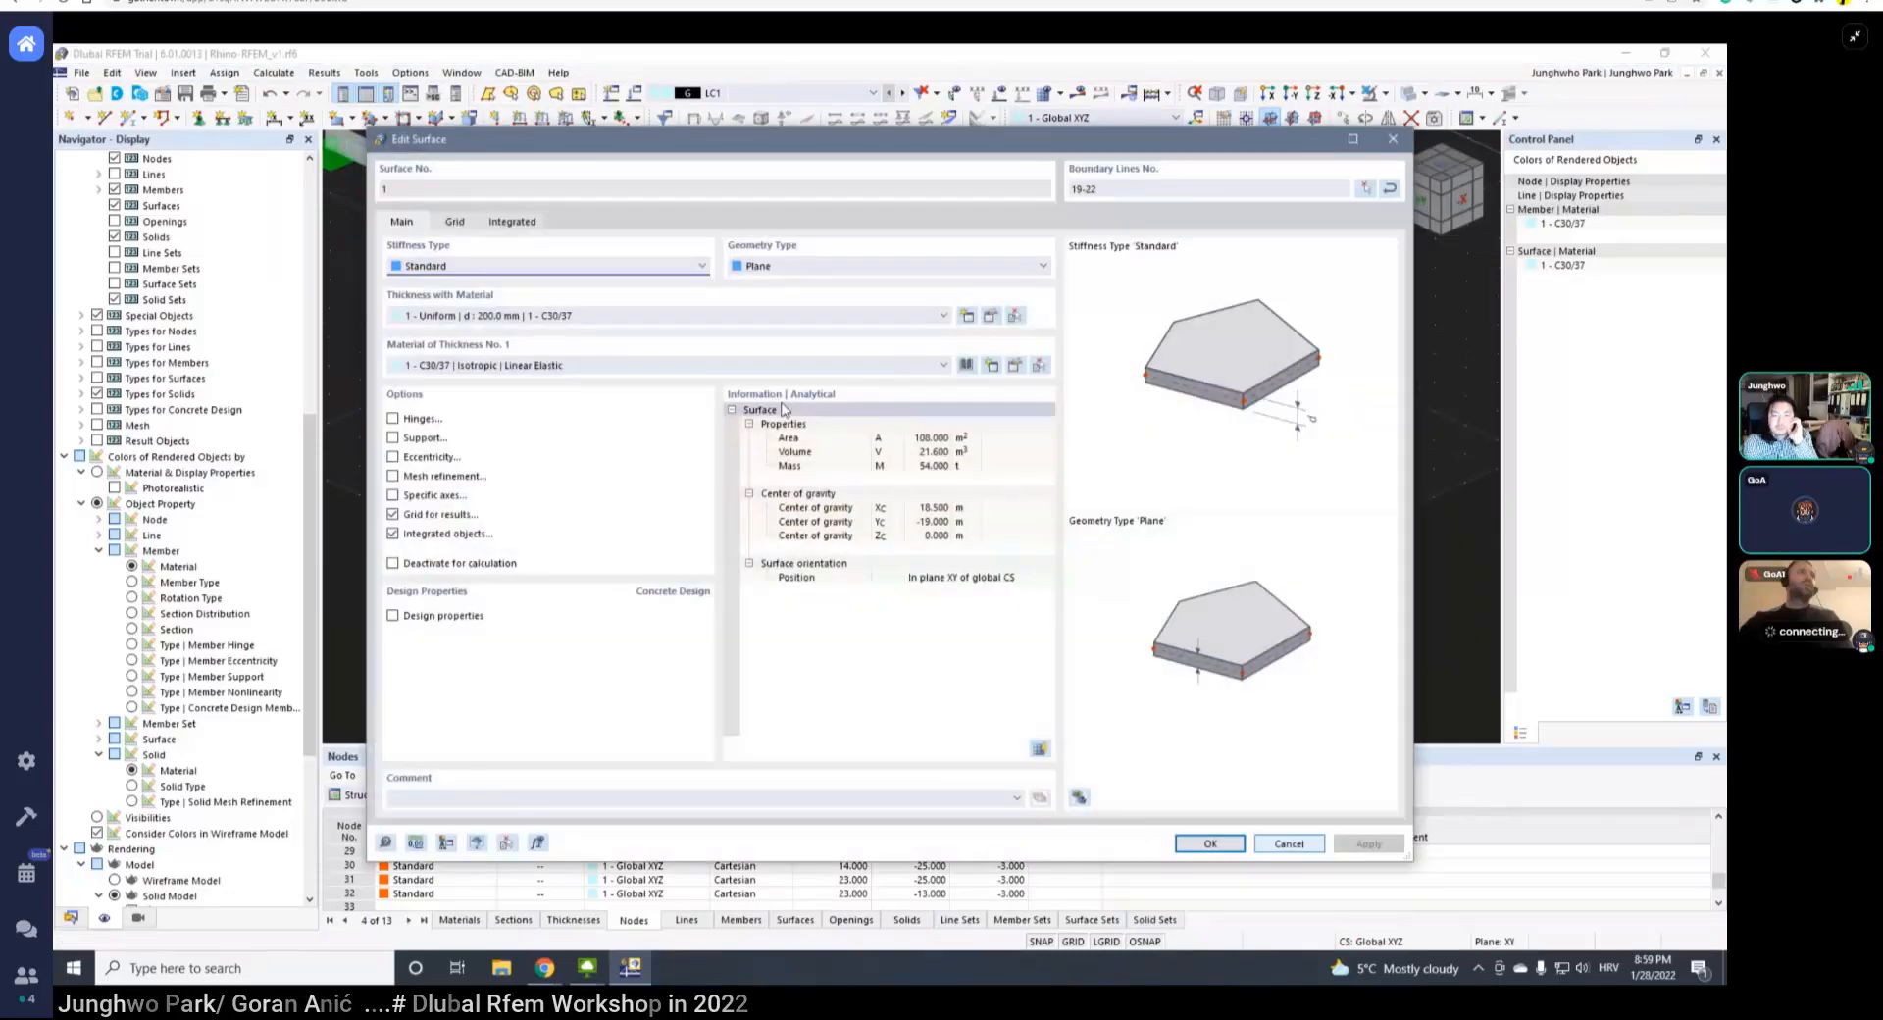
left_click(412, 421)
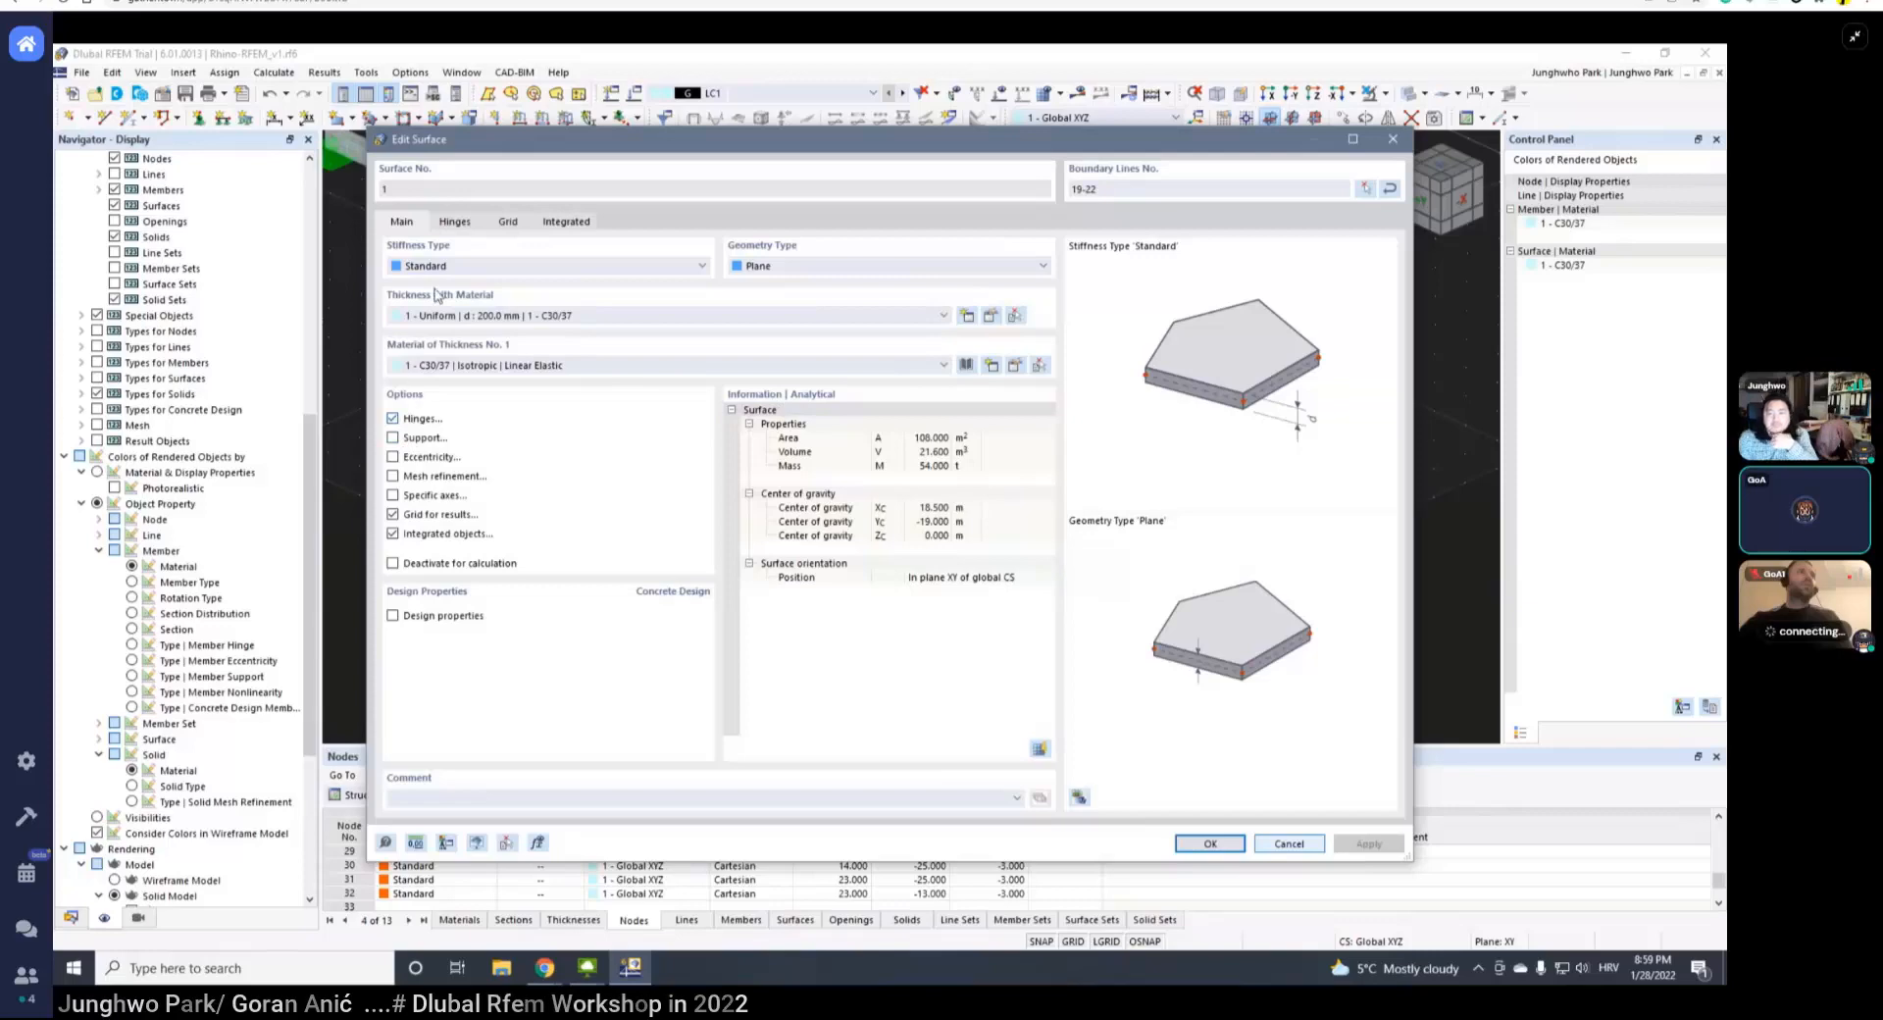
left_click(463, 226)
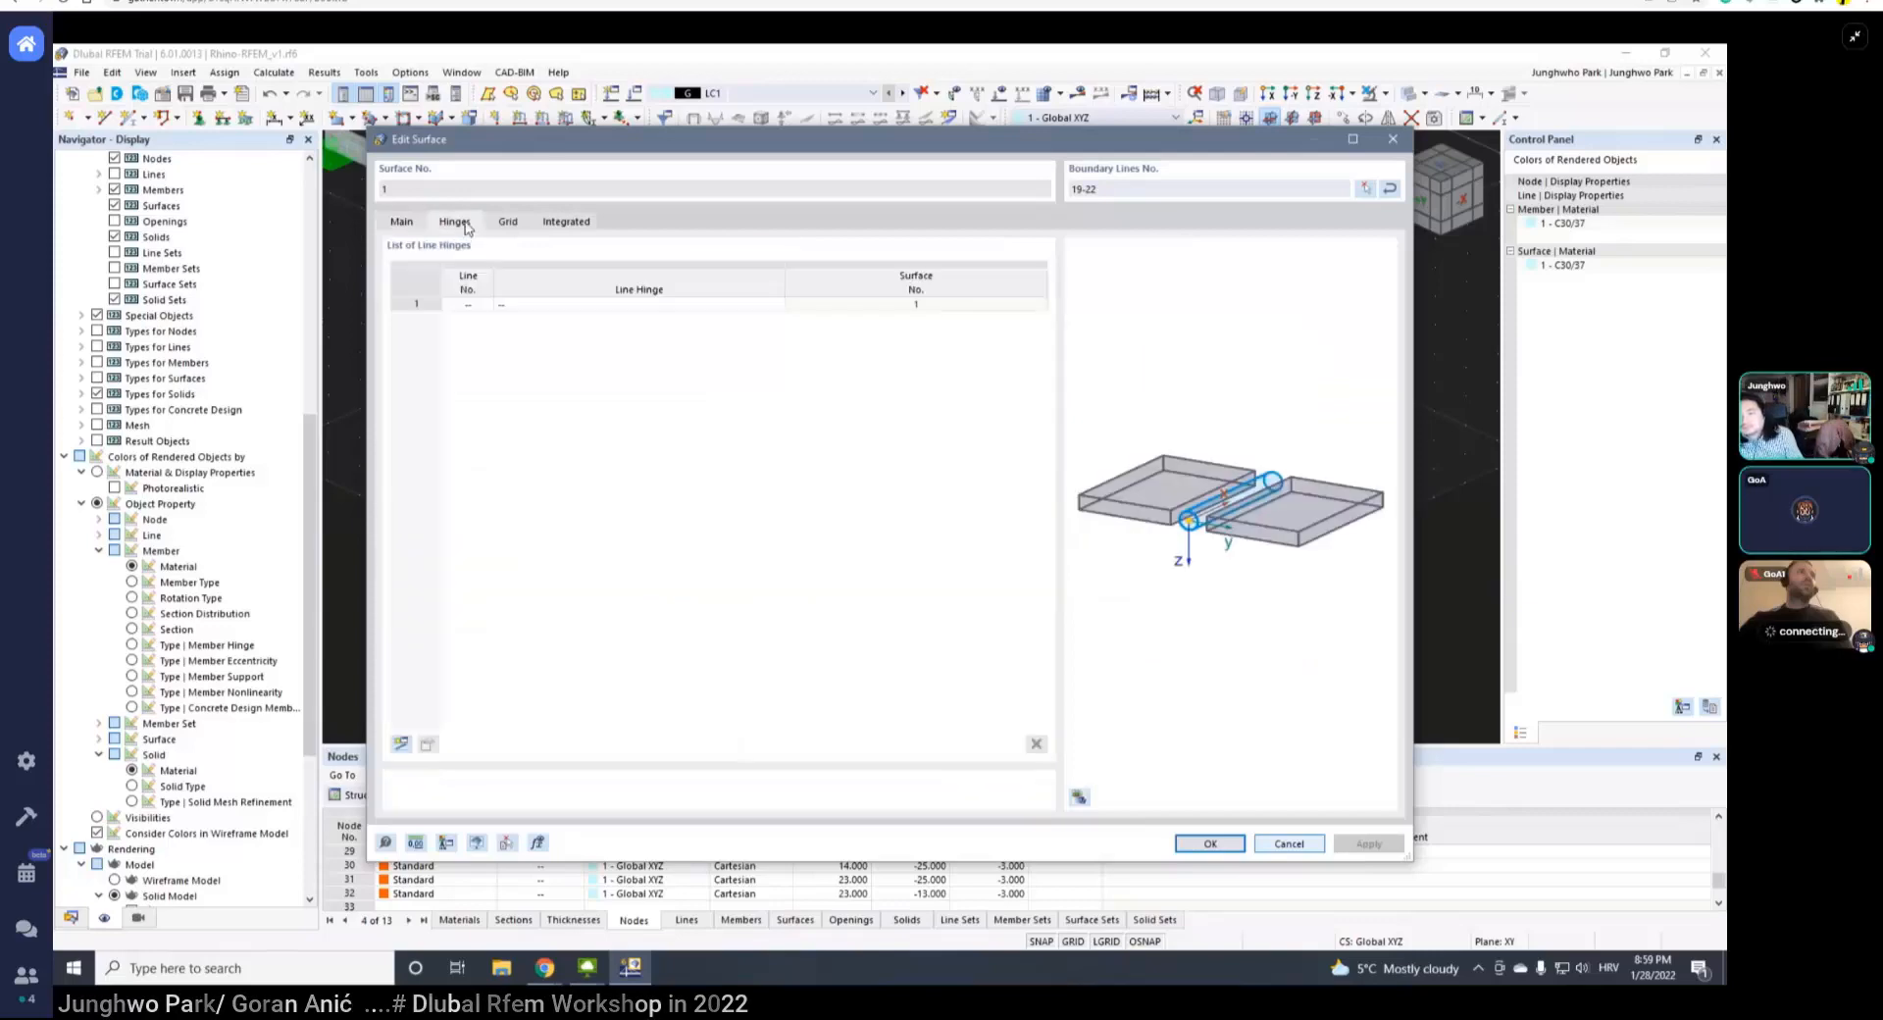
- Add the top surface's four boundary lines, 19-22, to the line hinge list by picking them in the model
left_click(618, 308)
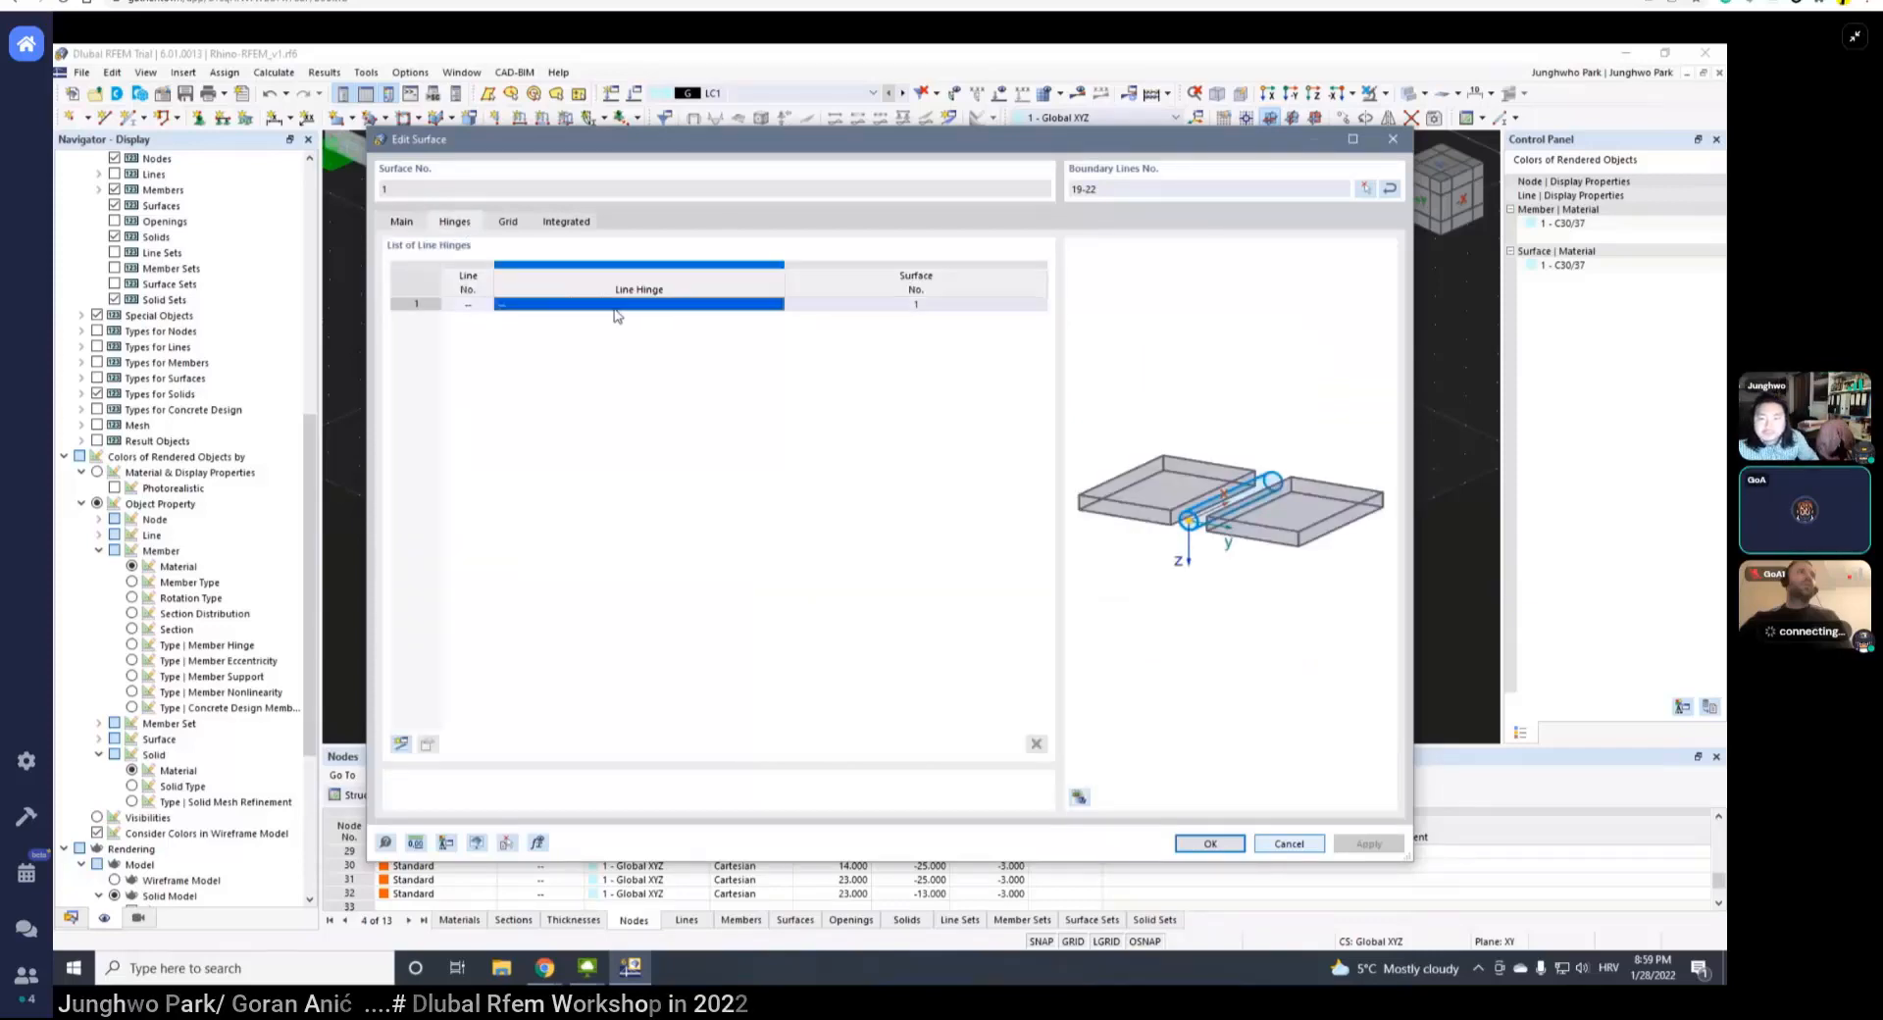
left_click(468, 304)
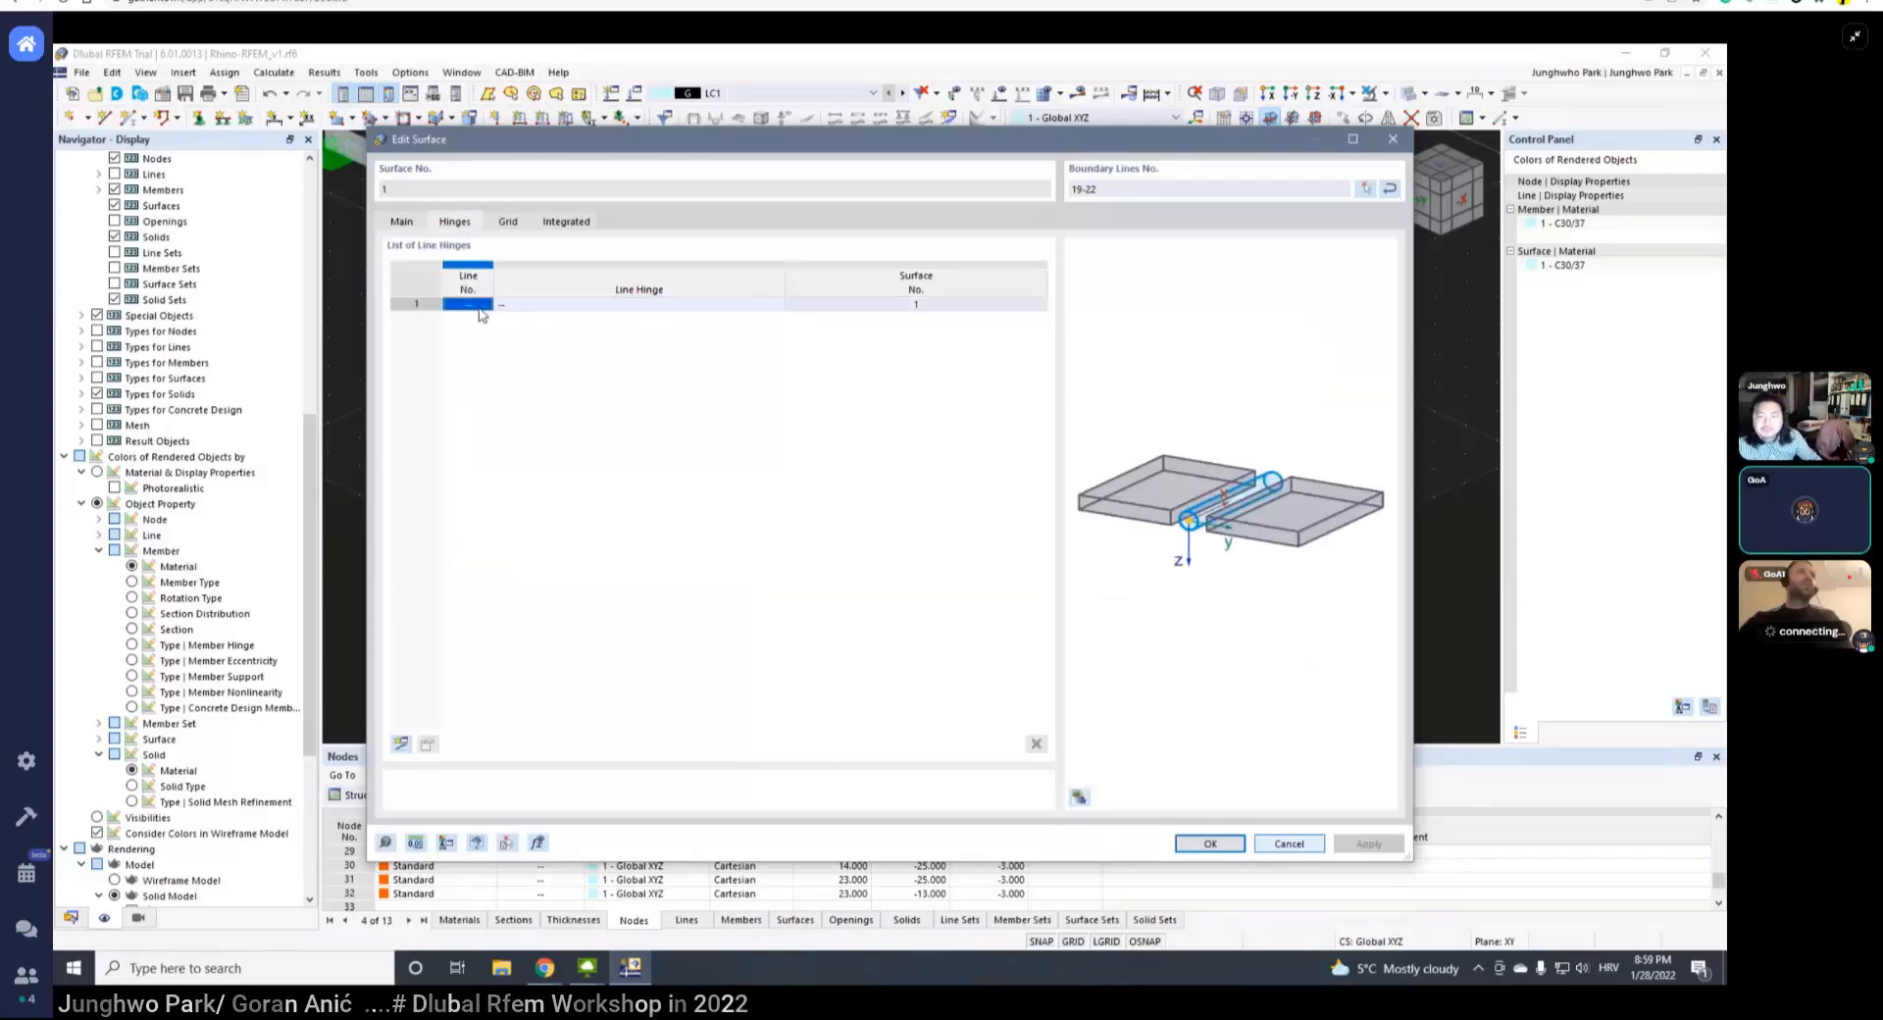
left_click(547, 308)
left_click(486, 308)
left_click(484, 304)
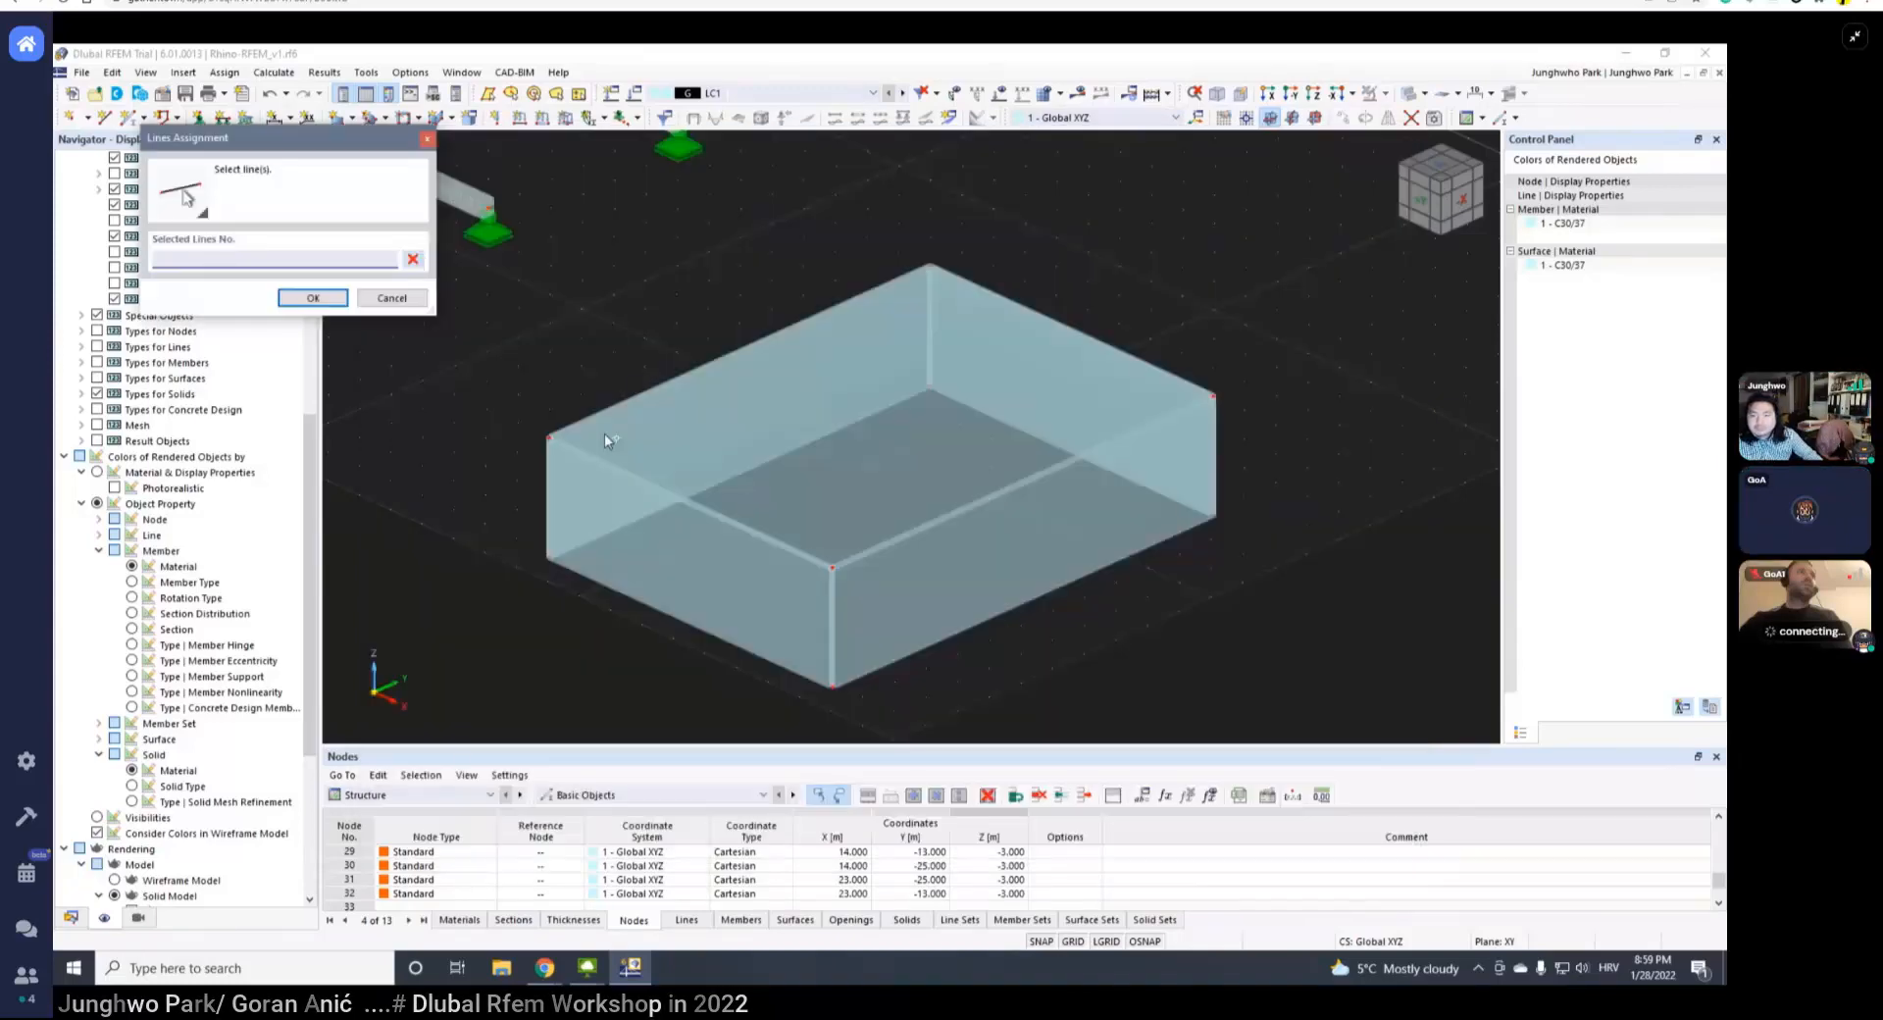
left_click(970, 504)
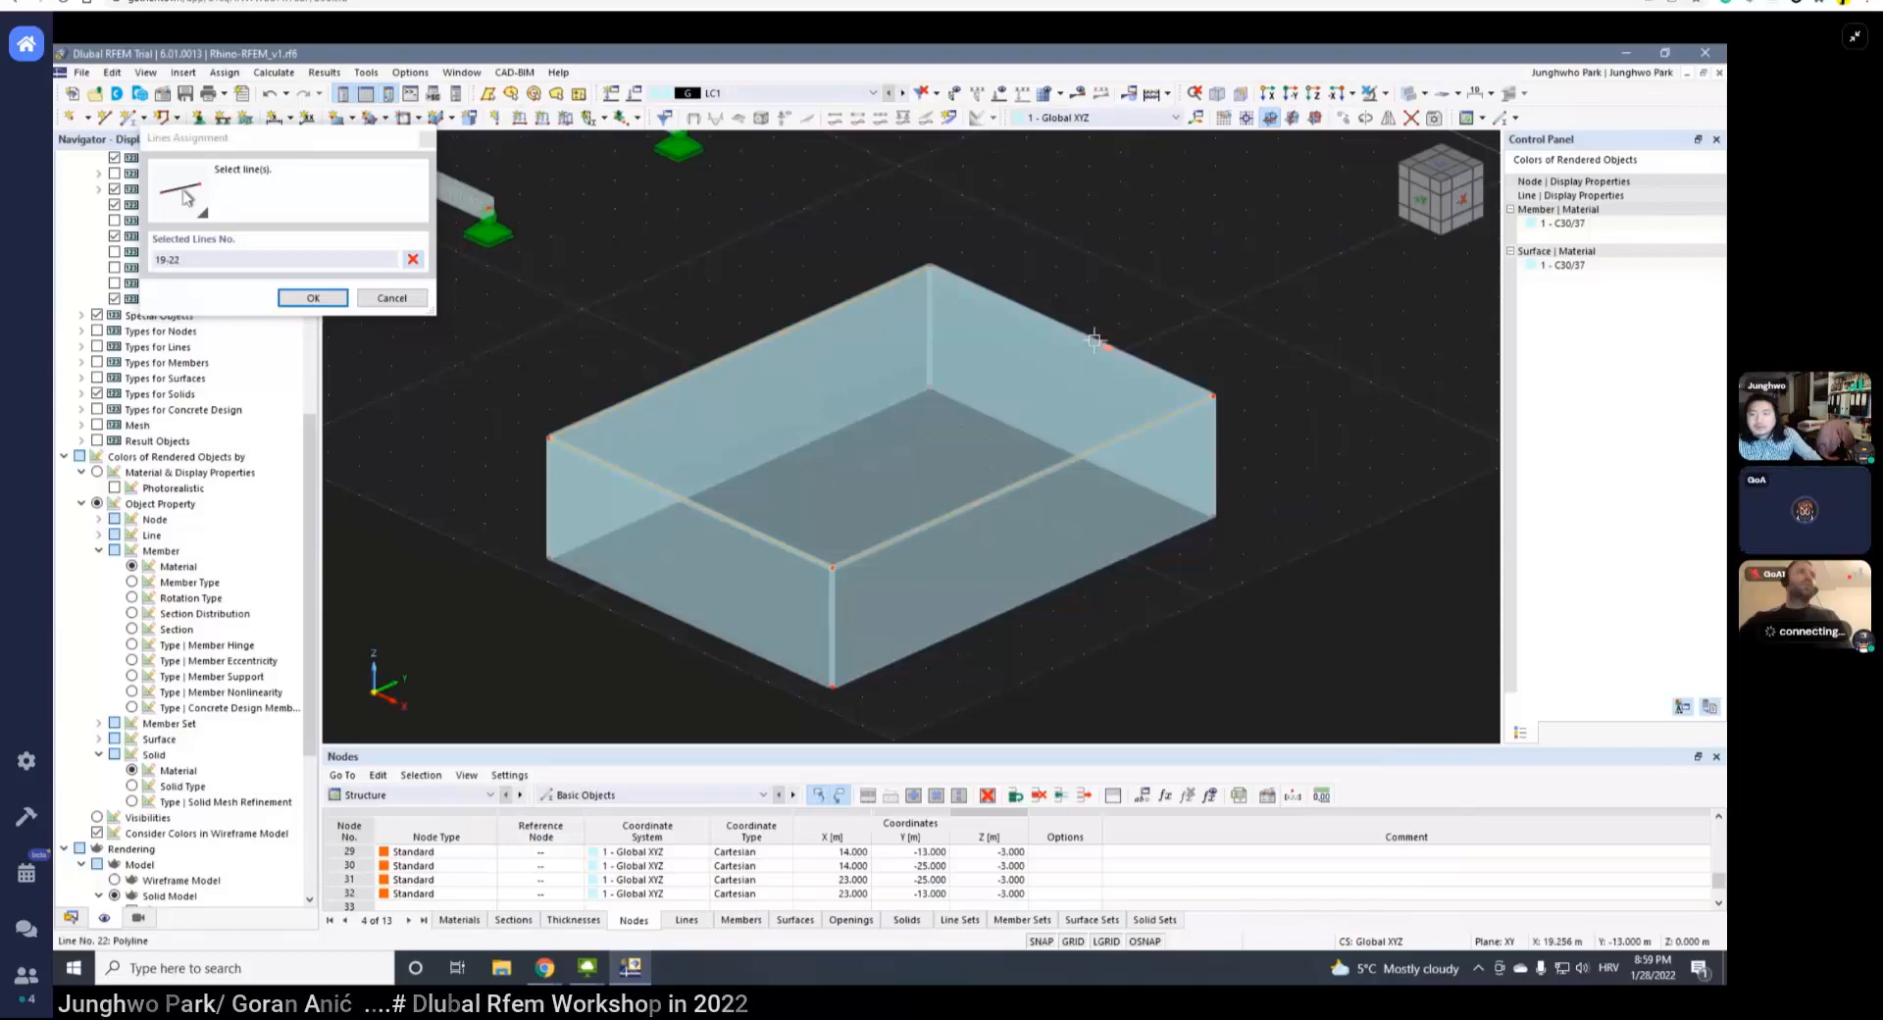
key("Return")
- Create a new line hinge for line 19 with only the φx rotation released and a spring constant of 0
left_click(682, 307)
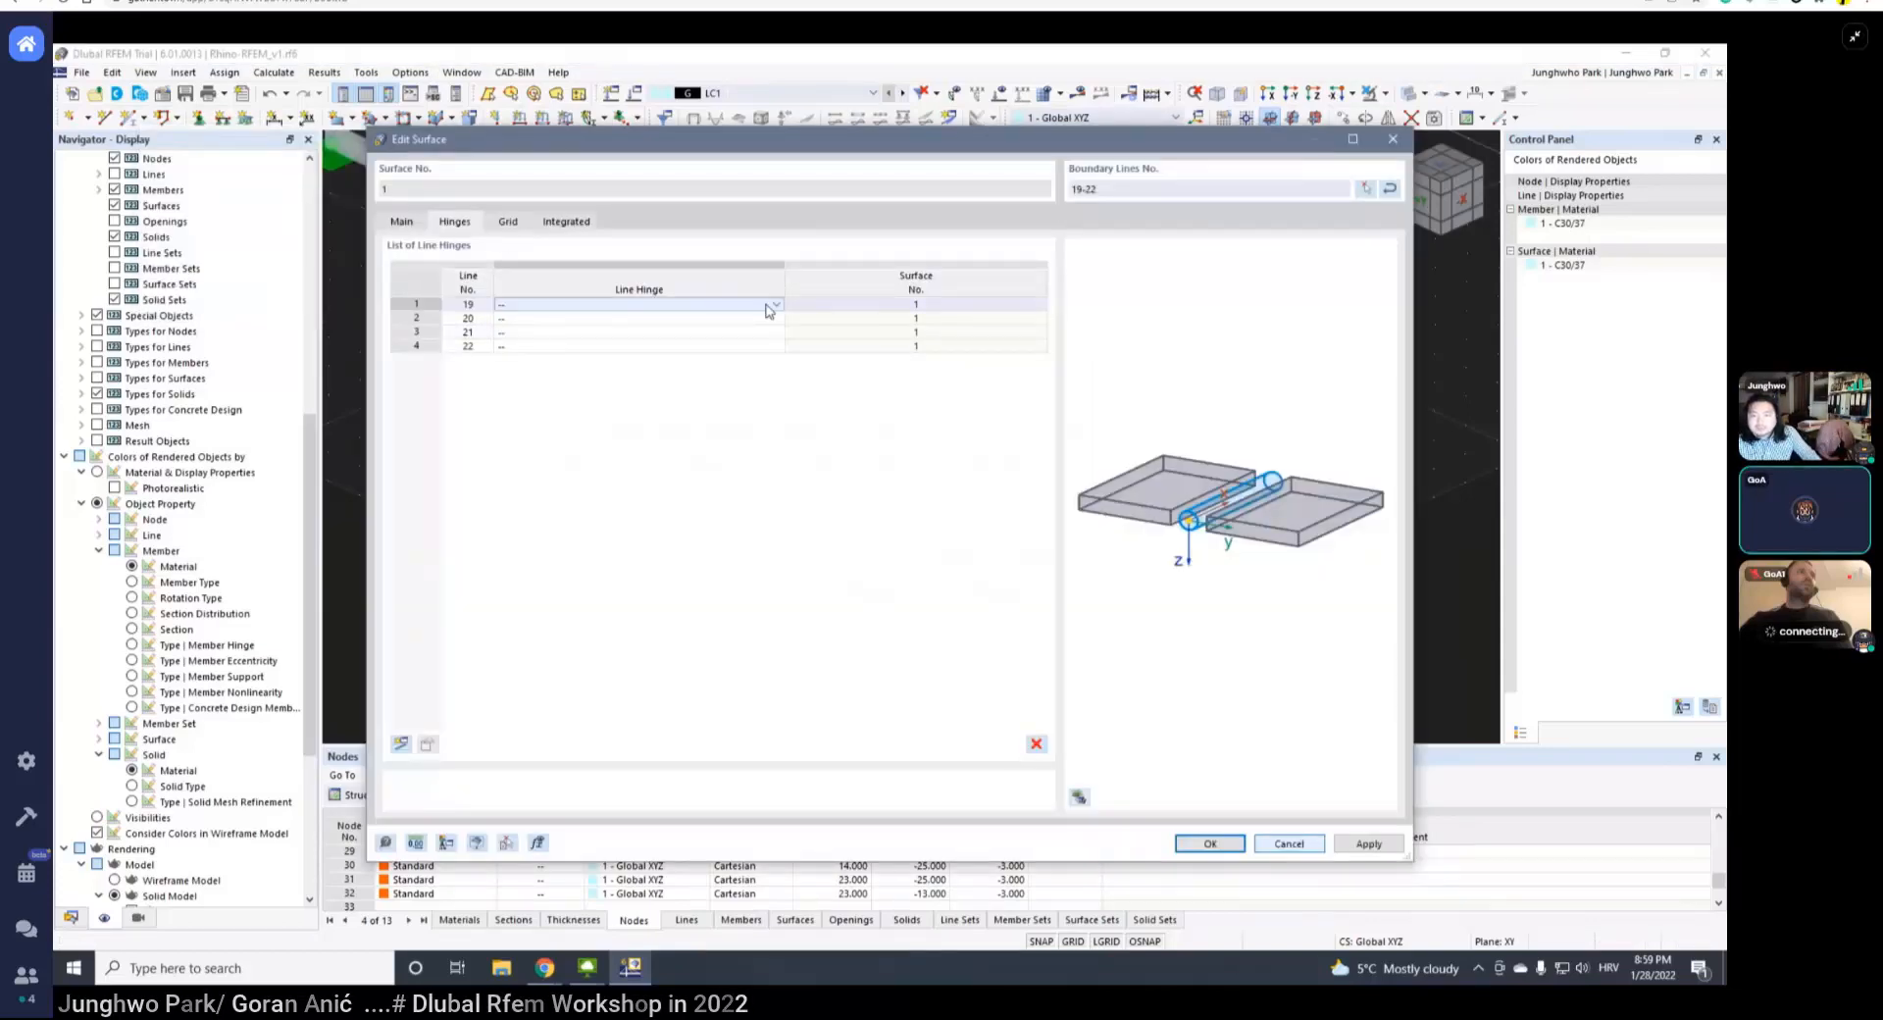
left_click(774, 305)
left_click(724, 332)
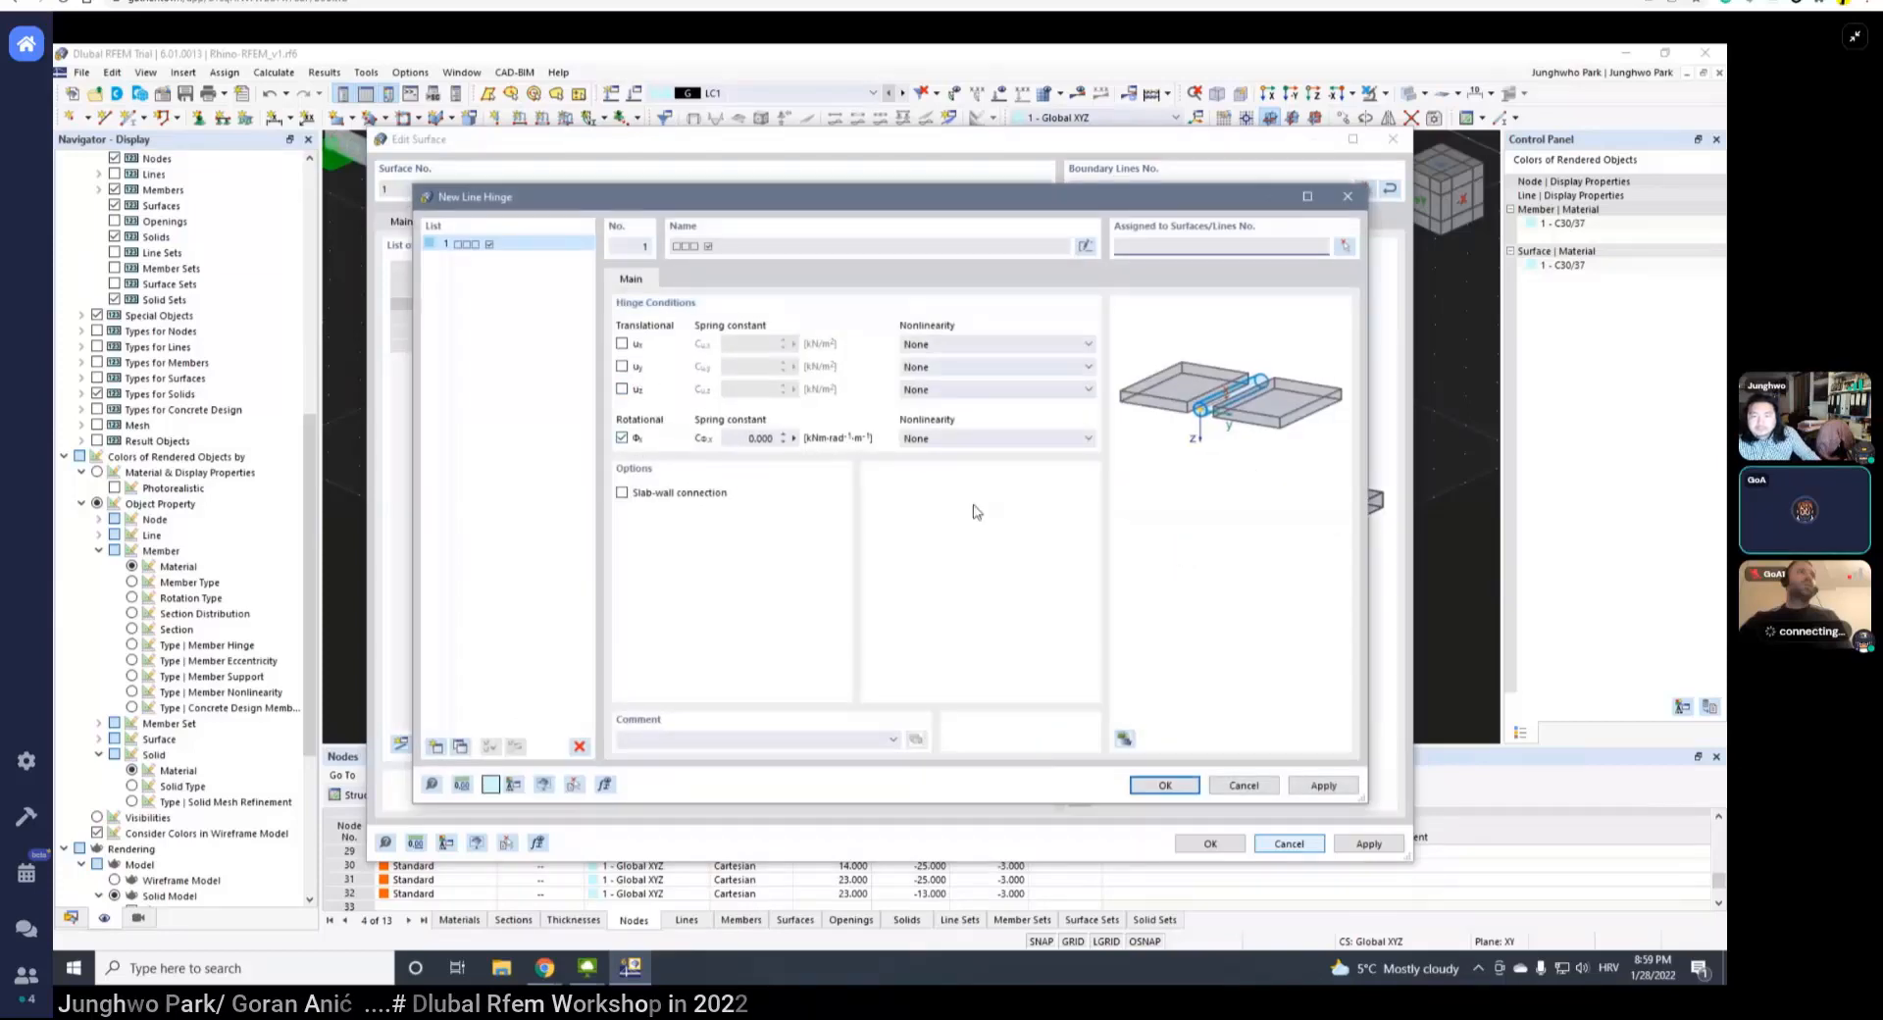
left_click(1163, 785)
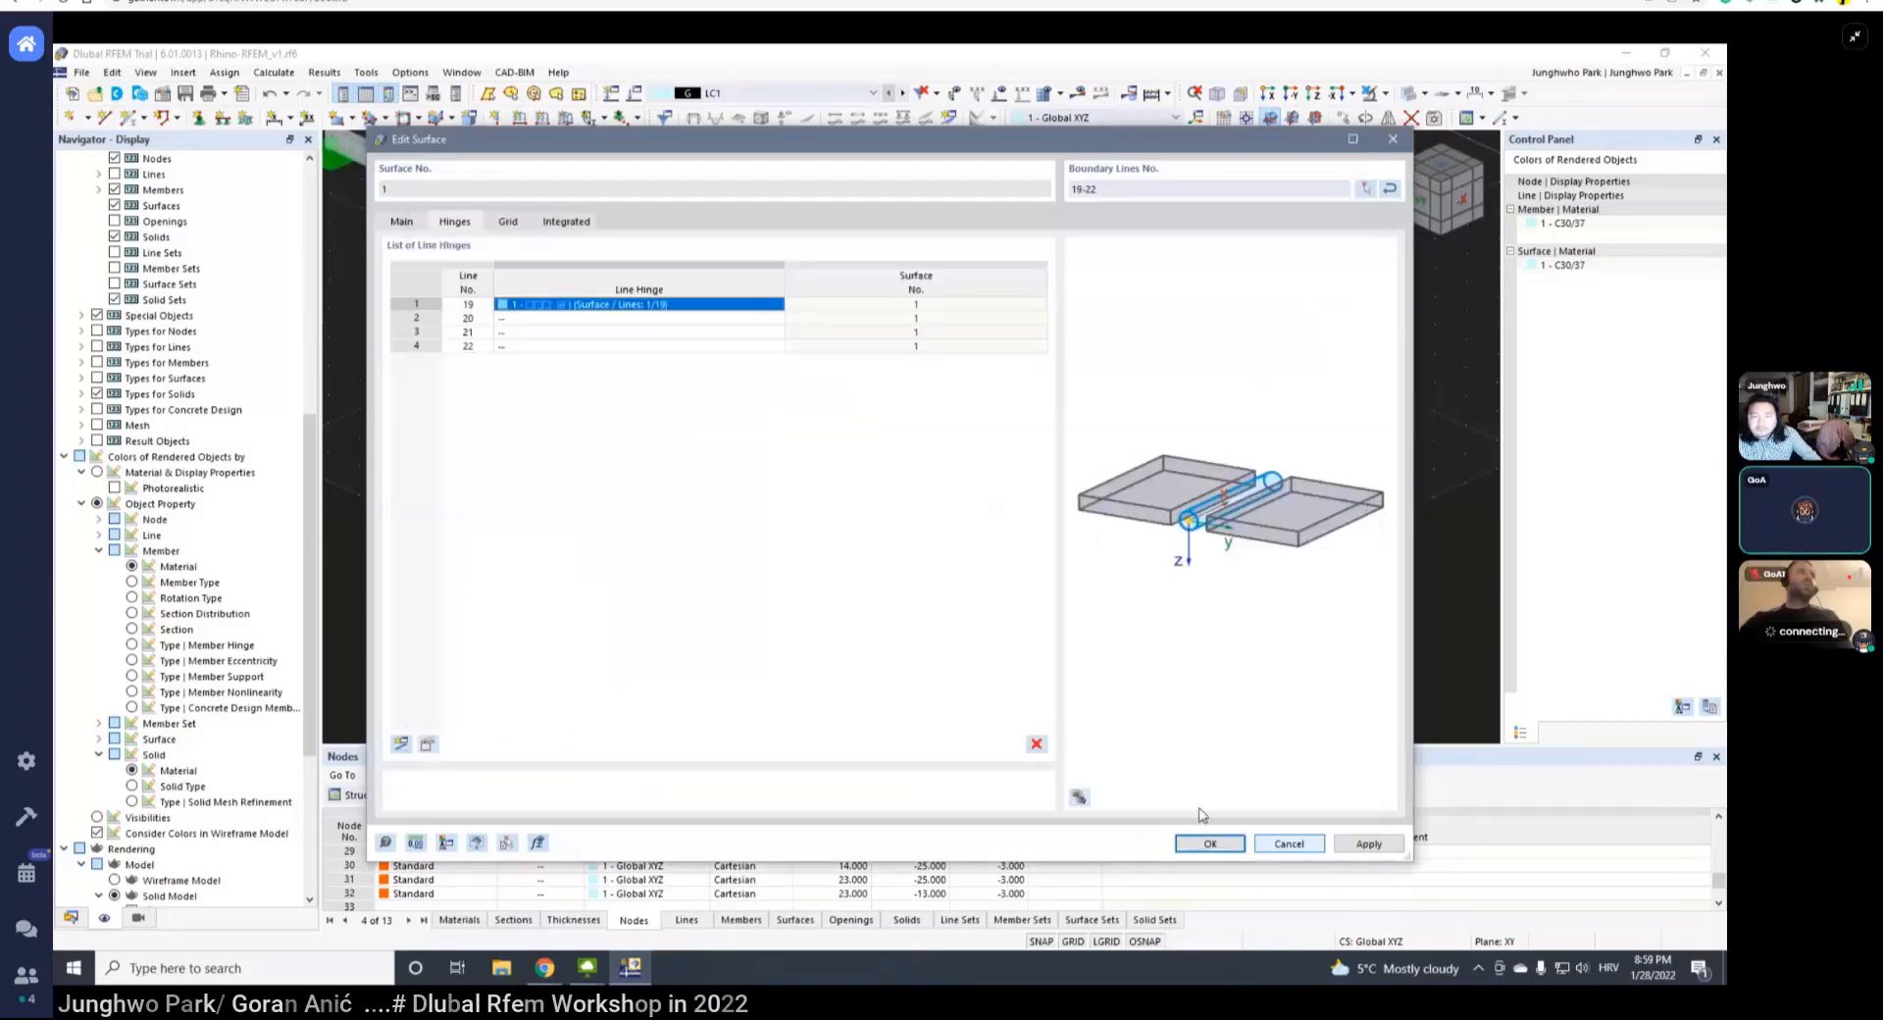
- Try to apply the surface changes and to assign the existing line hinge to line 20
left_click(1367, 844)
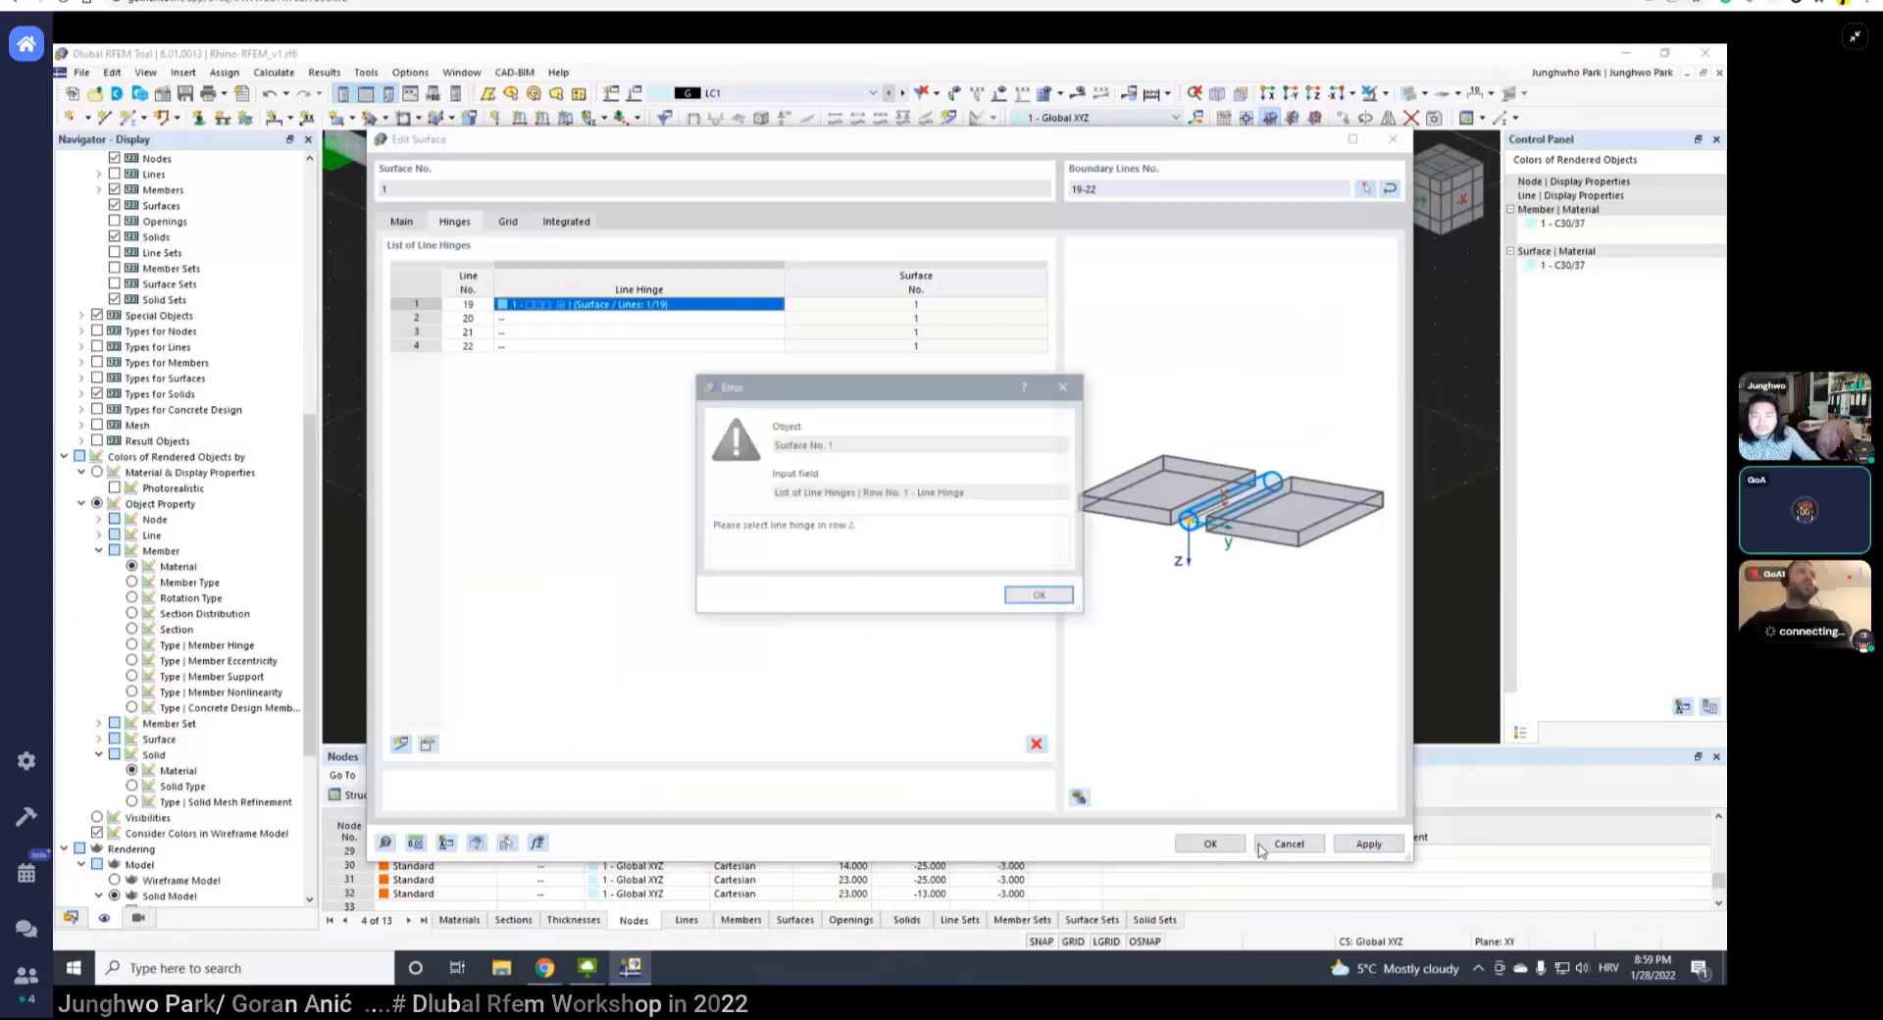
left_click(1034, 601)
left_click(772, 321)
left_click(772, 321)
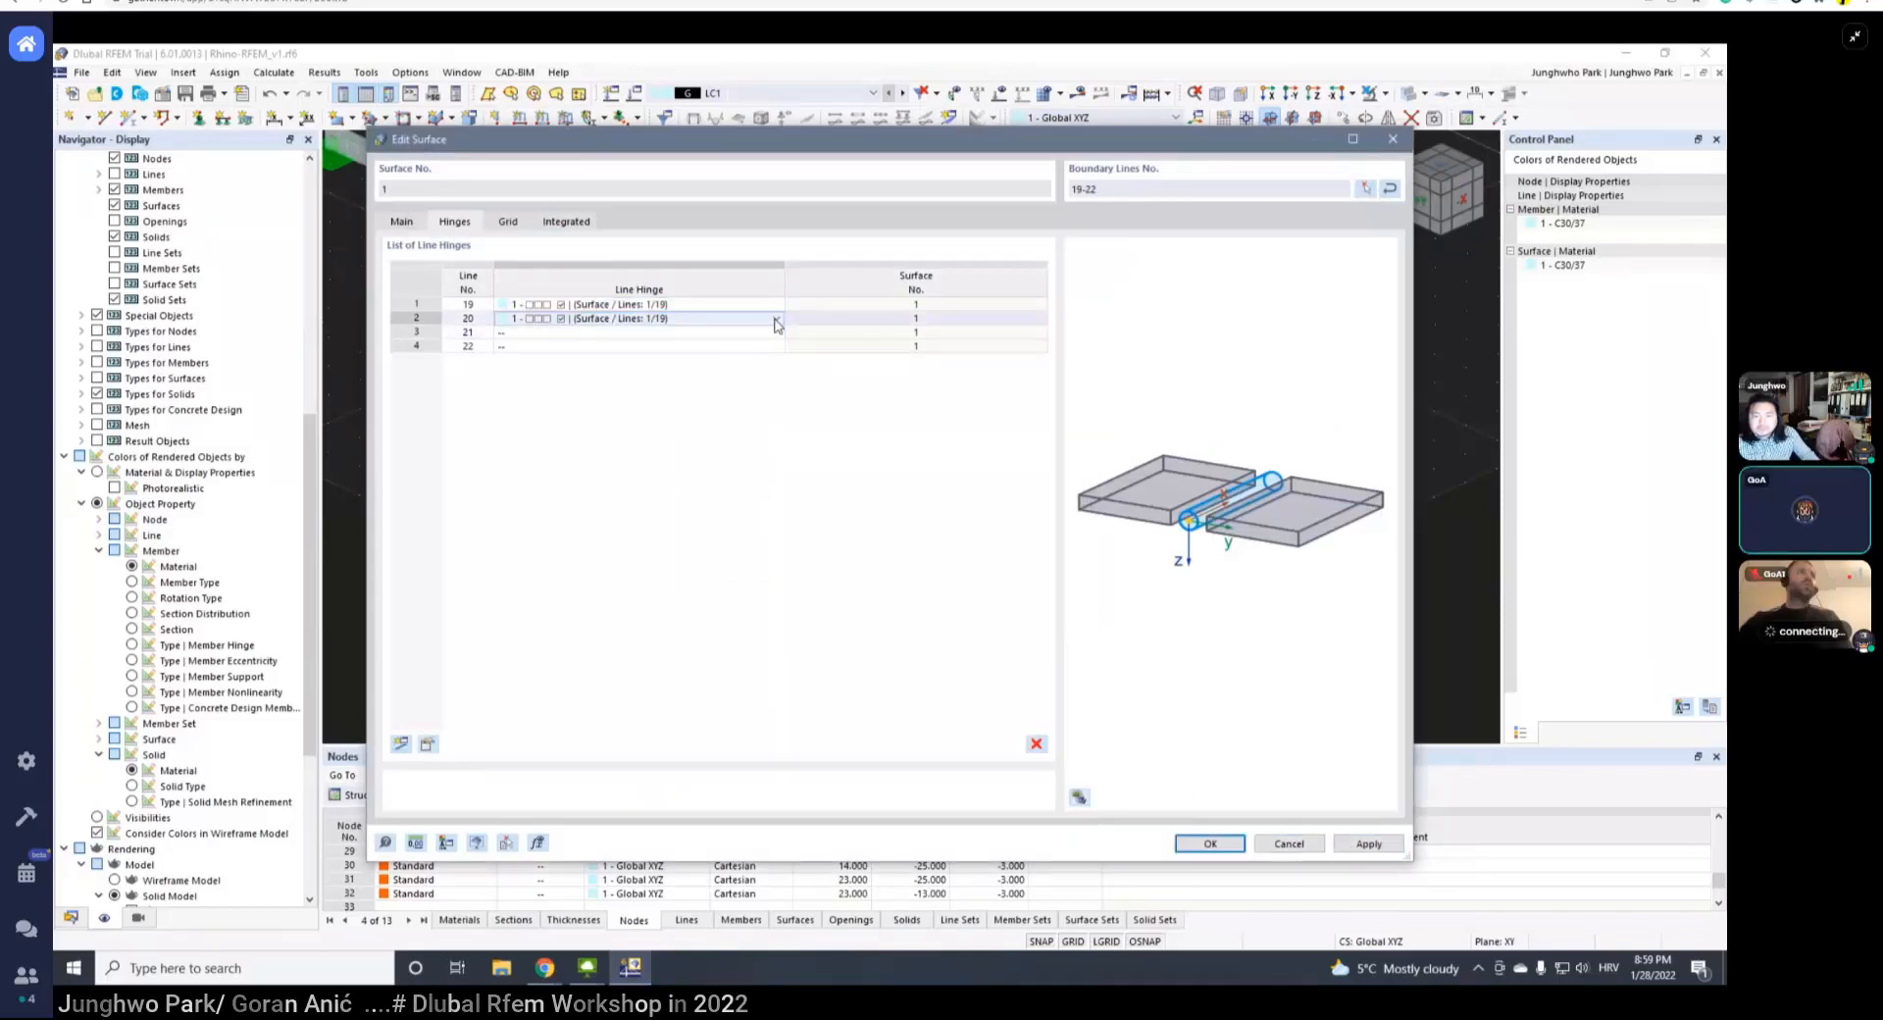
left_click(770, 322)
left_click(771, 330)
left_click(775, 334)
left_click(777, 322)
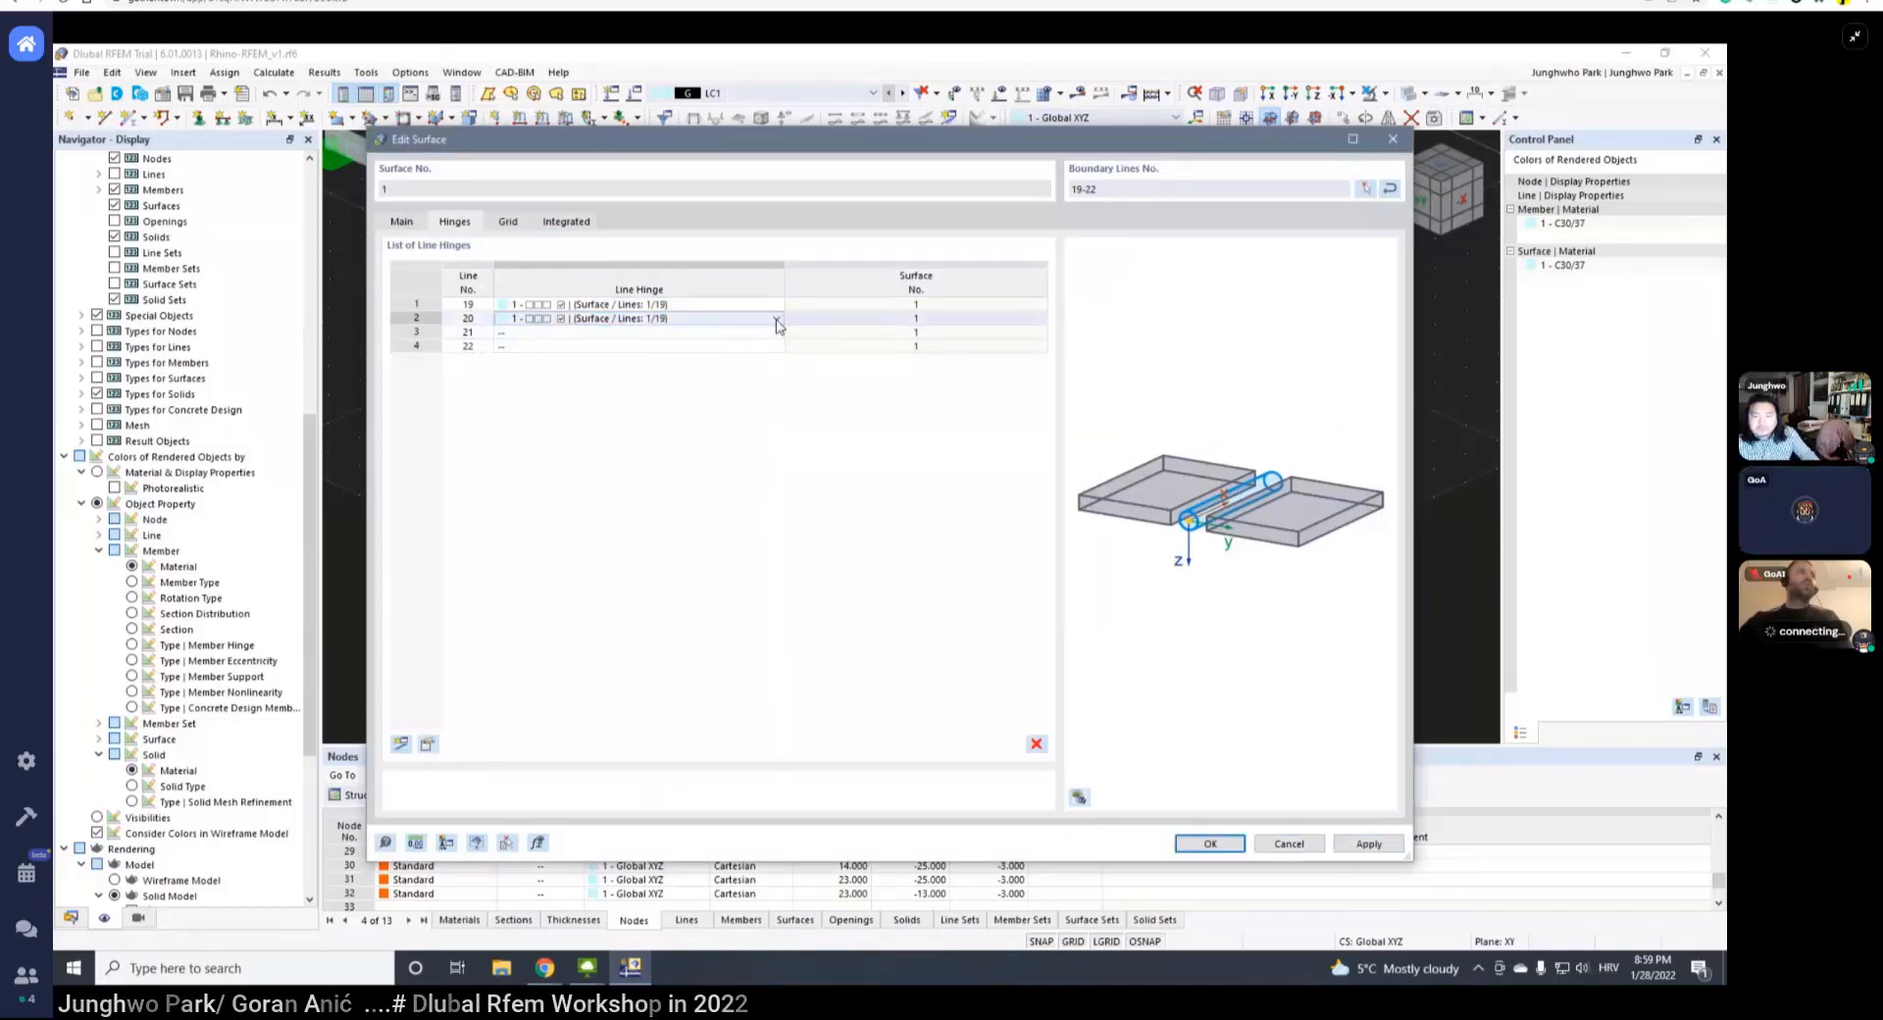
left_click(775, 322)
double_click(773, 329)
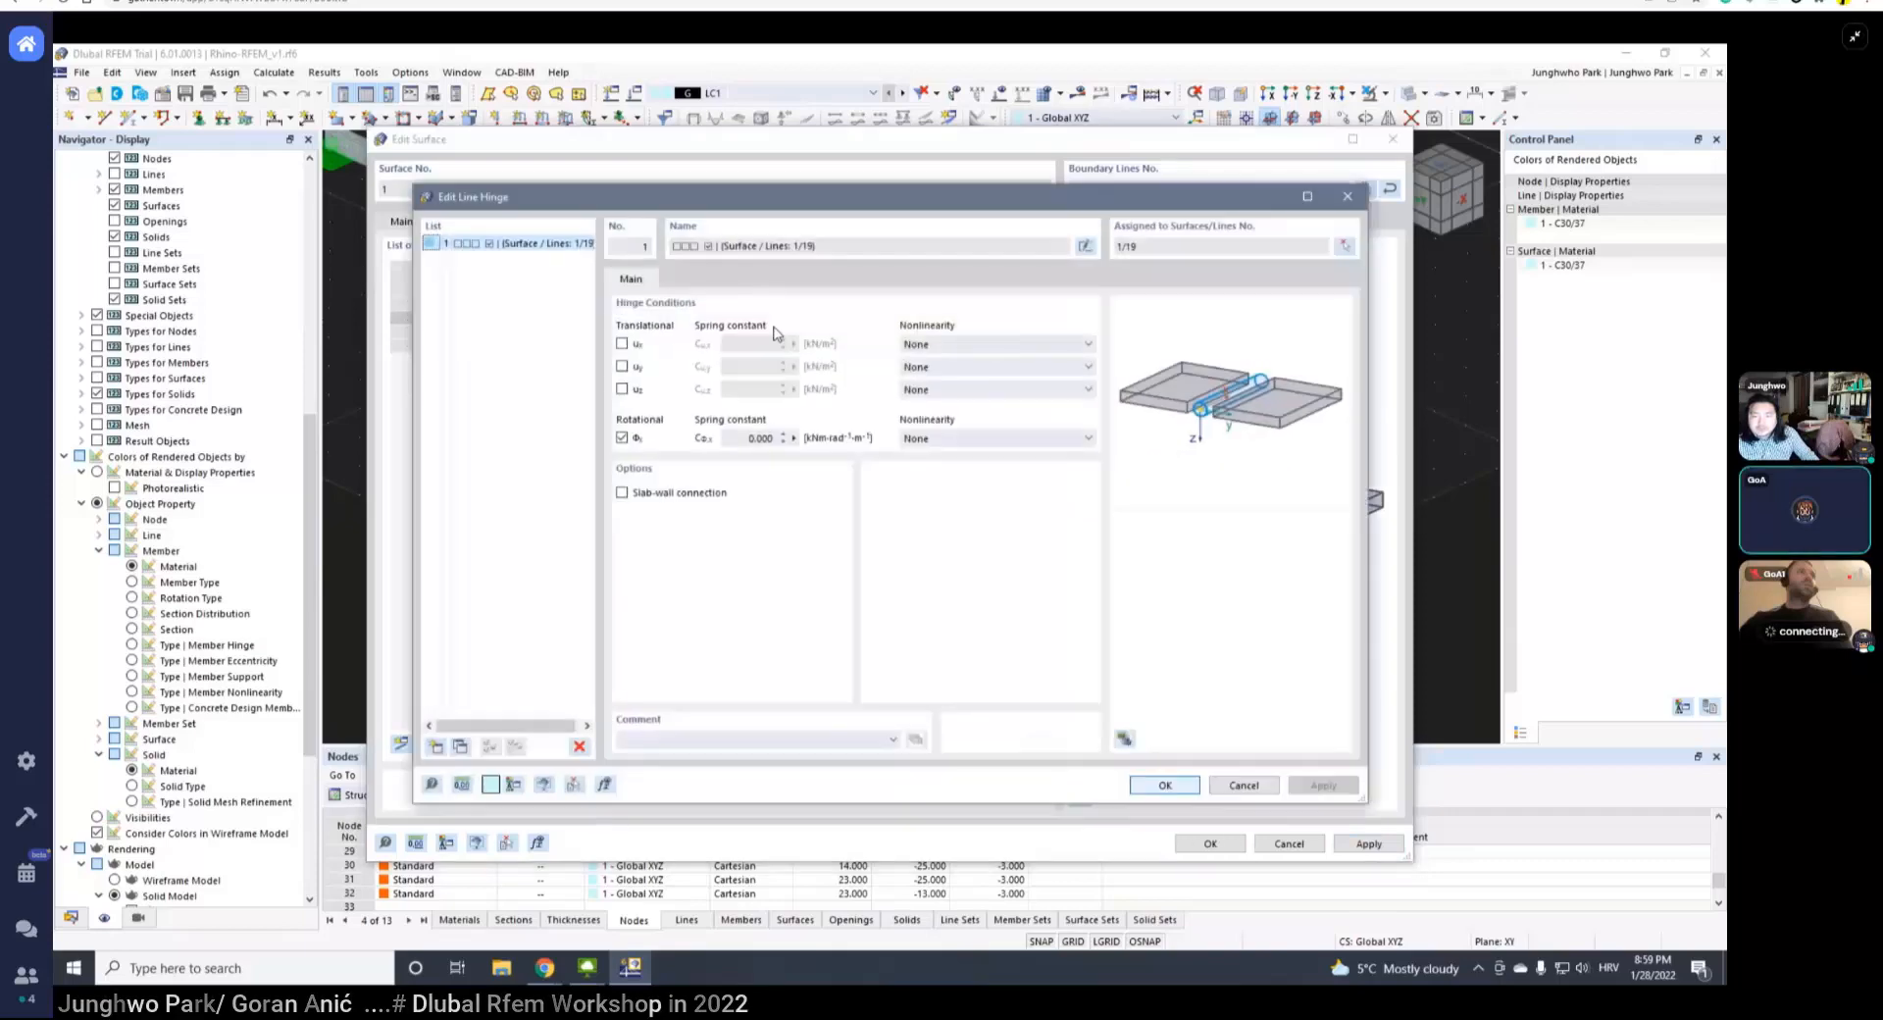
left_click(1232, 782)
- Assign the existing line hinge 1 to lines 21 and 22 of the top surface
left_click(743, 336)
left_click(773, 335)
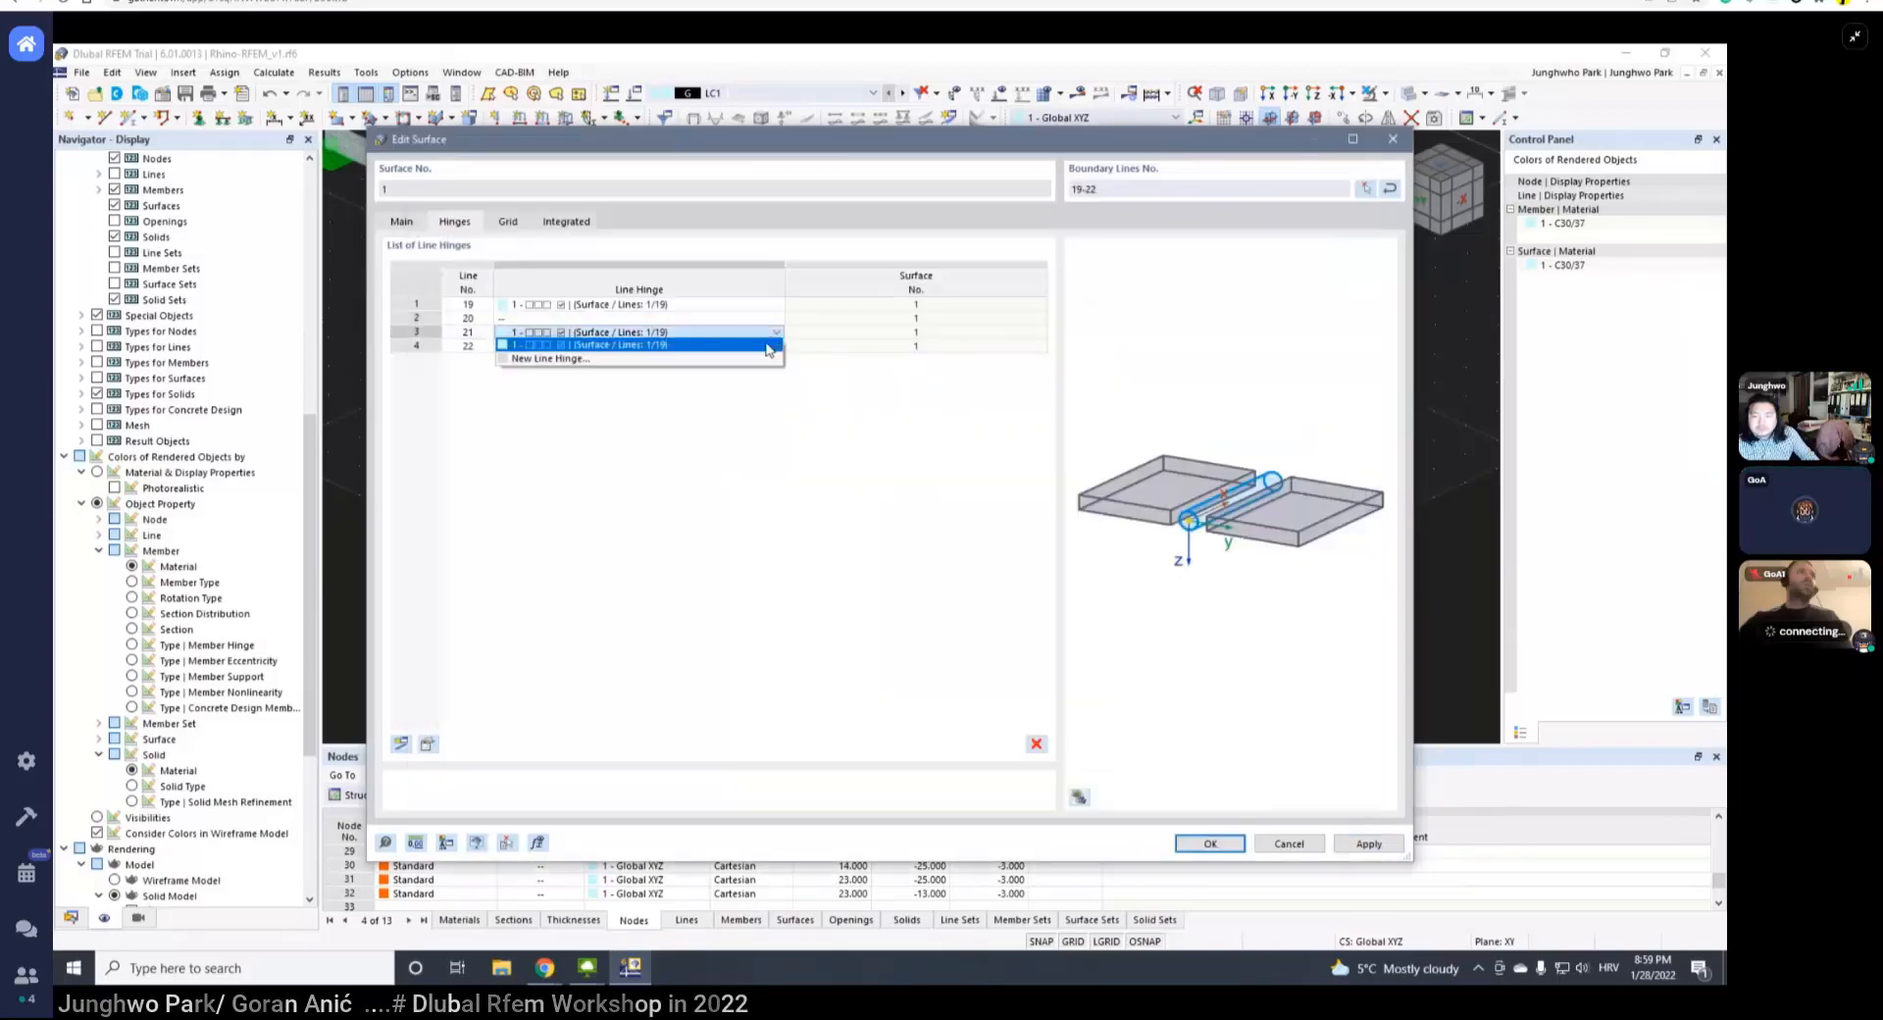
left_click(770, 346)
left_click(767, 347)
left_click(774, 348)
left_click(766, 359)
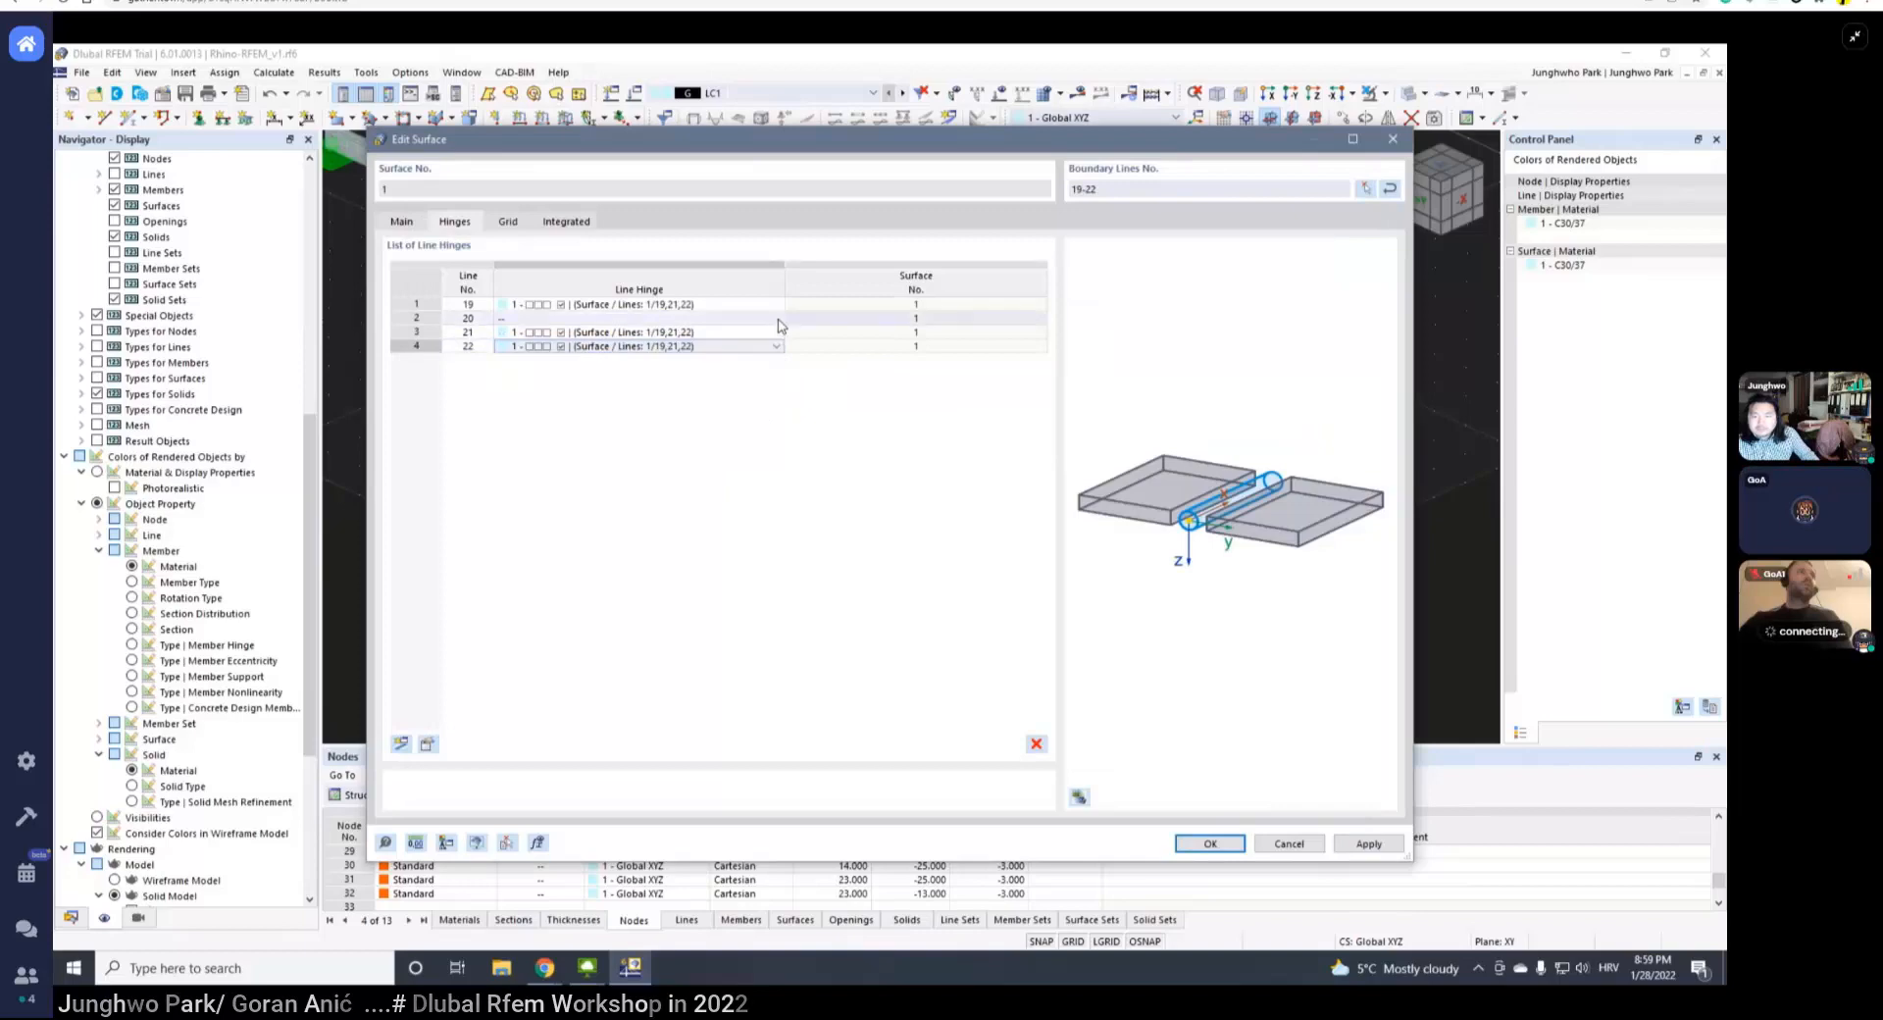
- Retry assigning line hinge 1 to line 20 and accepting the surface changes
left_click(771, 320)
left_click(775, 320)
left_click(774, 332)
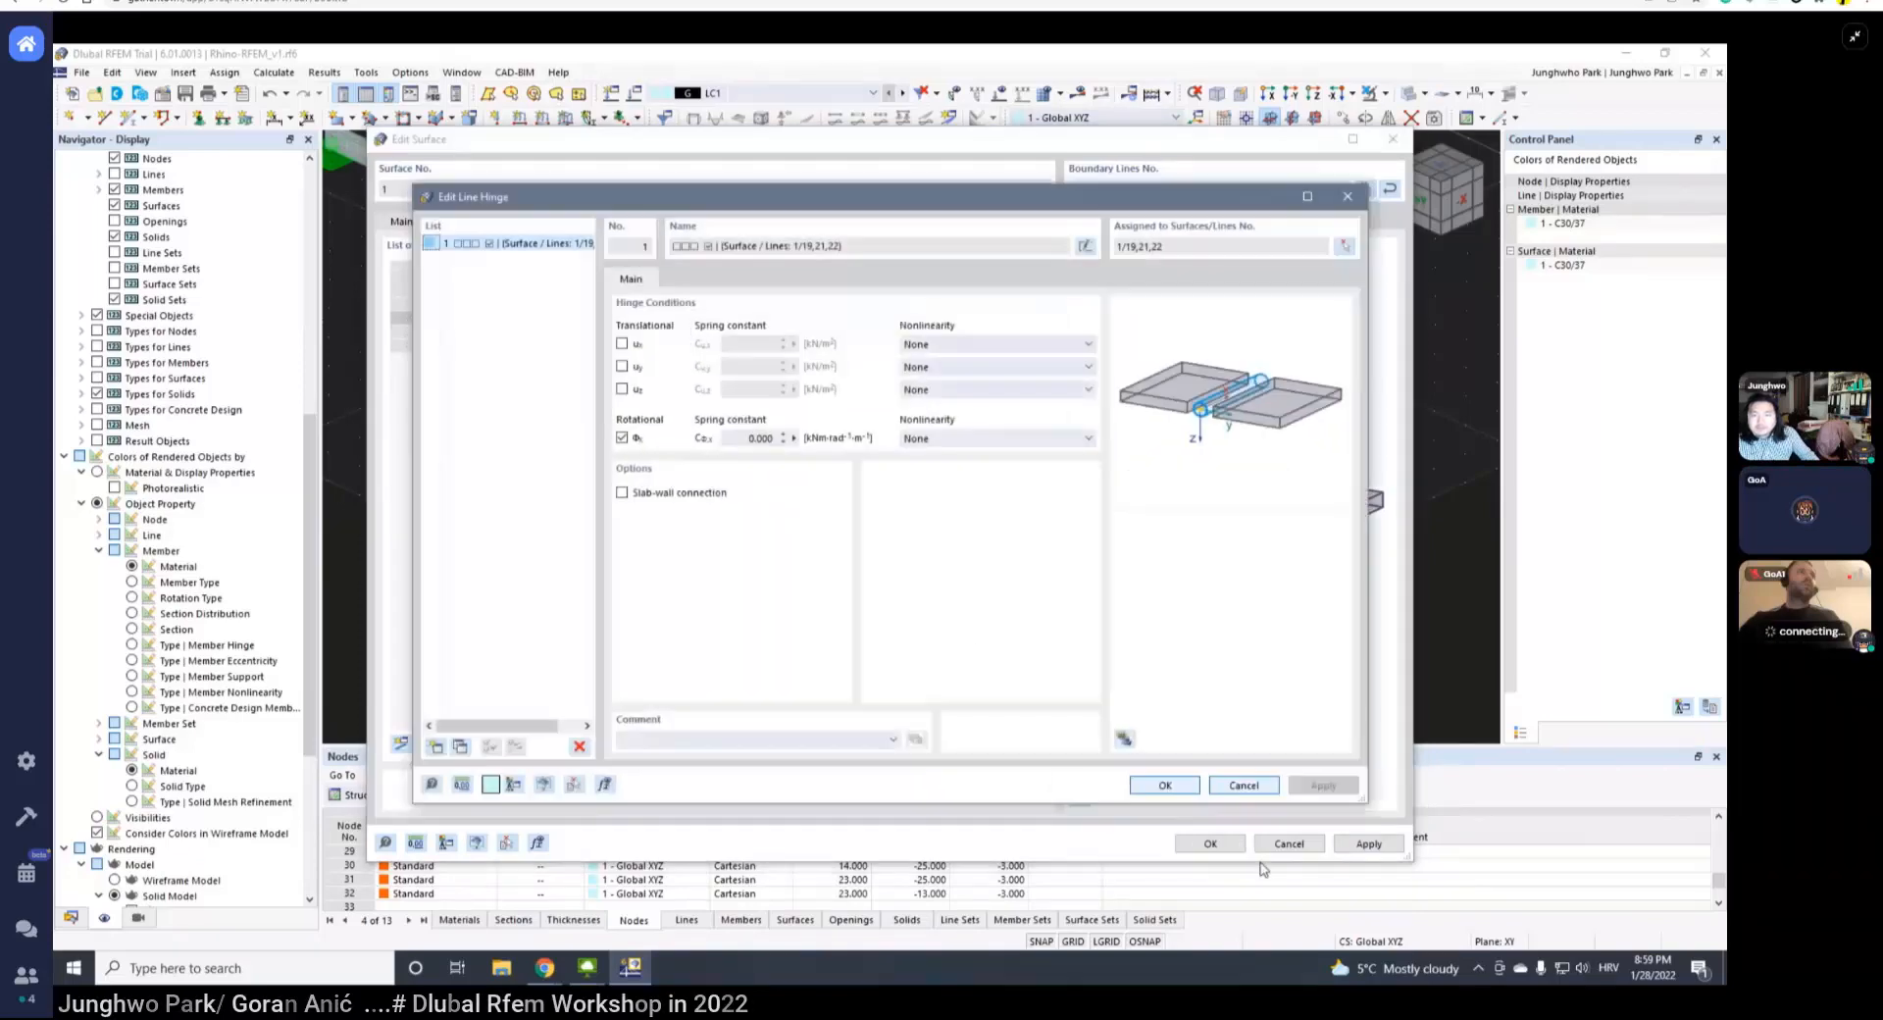
left_click(1218, 786)
left_click(1225, 842)
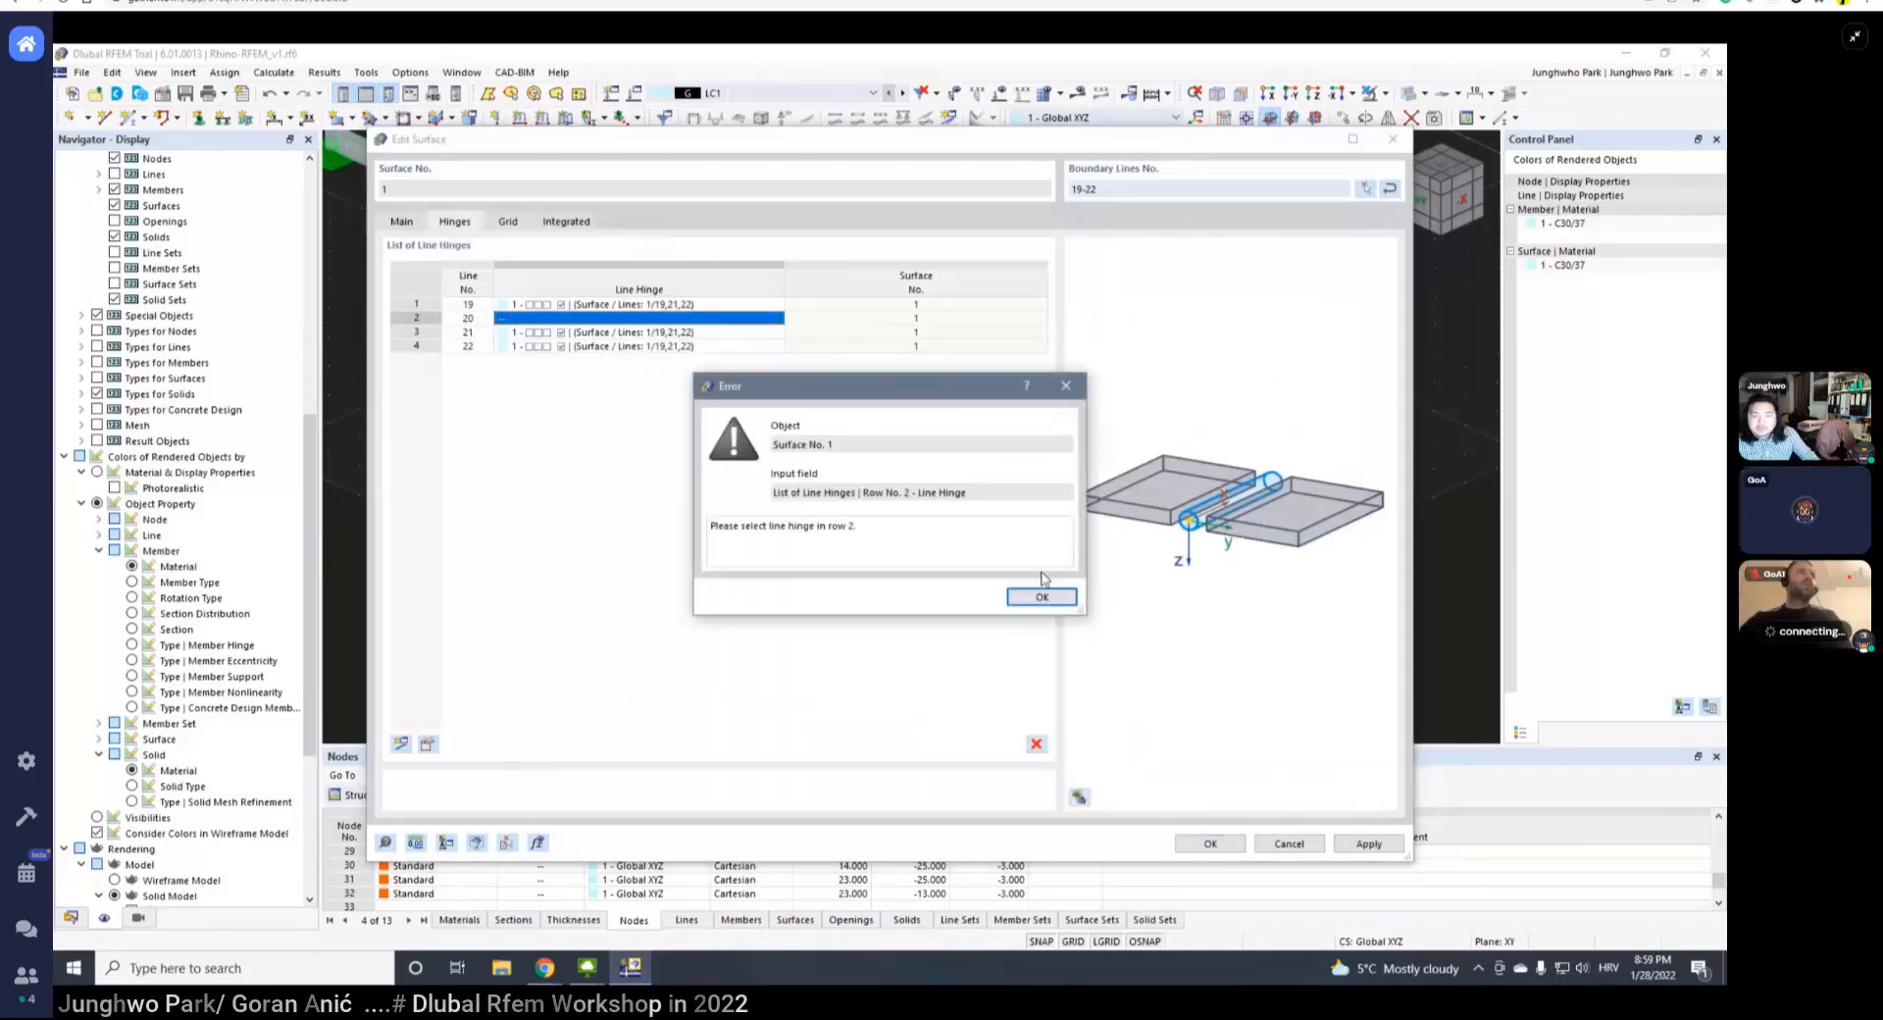
left_click(1040, 598)
left_click(777, 322)
left_click(778, 327)
left_click(778, 322)
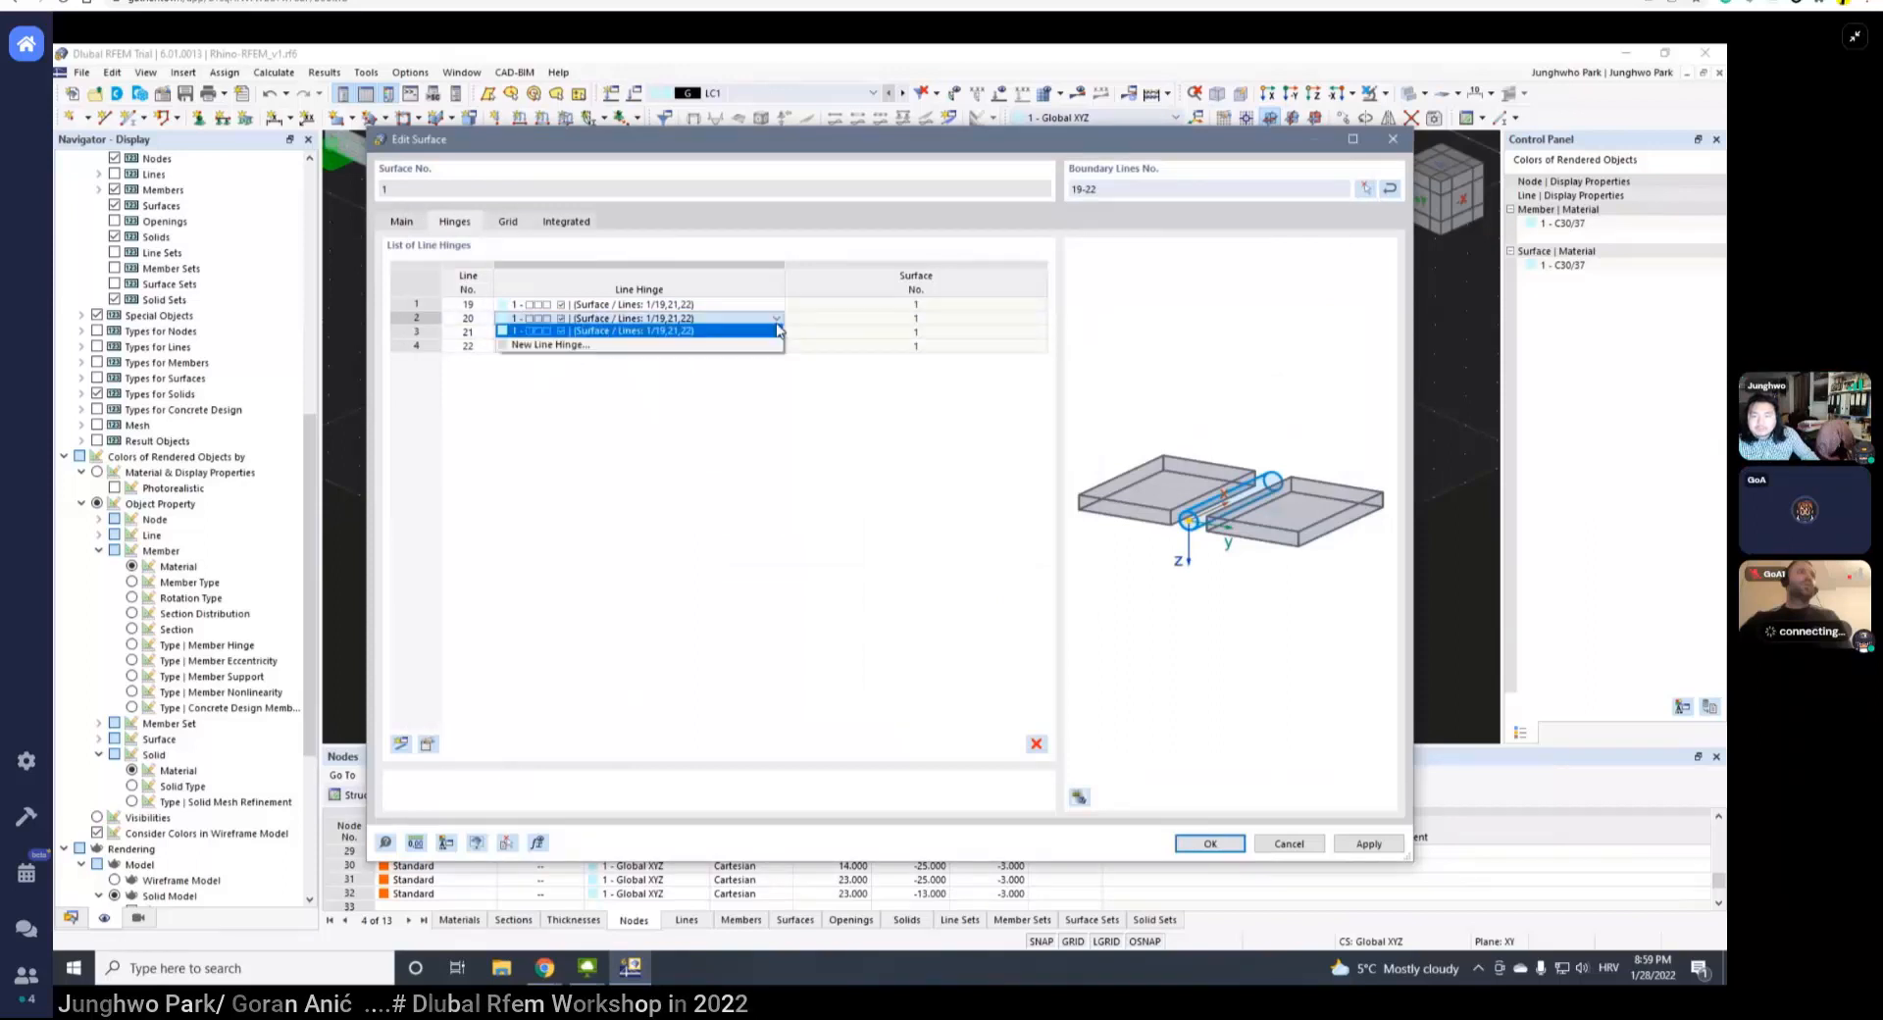
left_click(780, 330)
left_click(1363, 847)
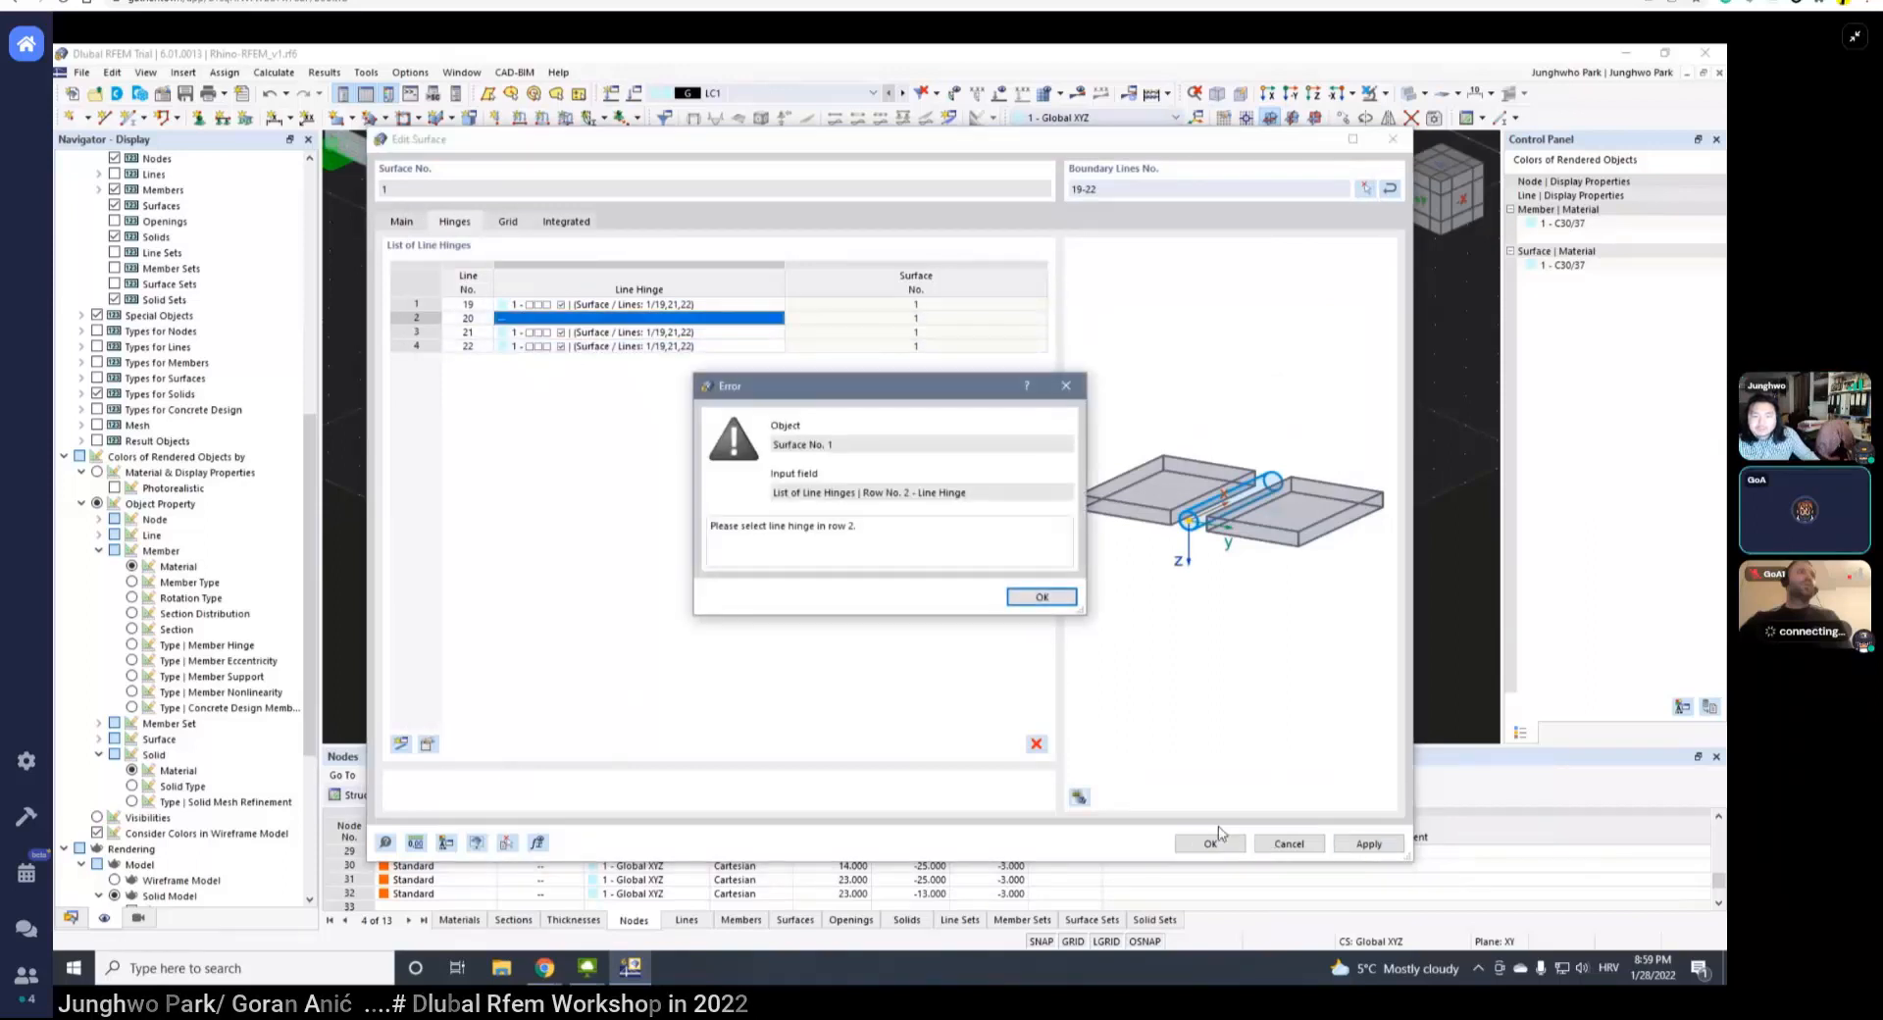
left_click(1040, 598)
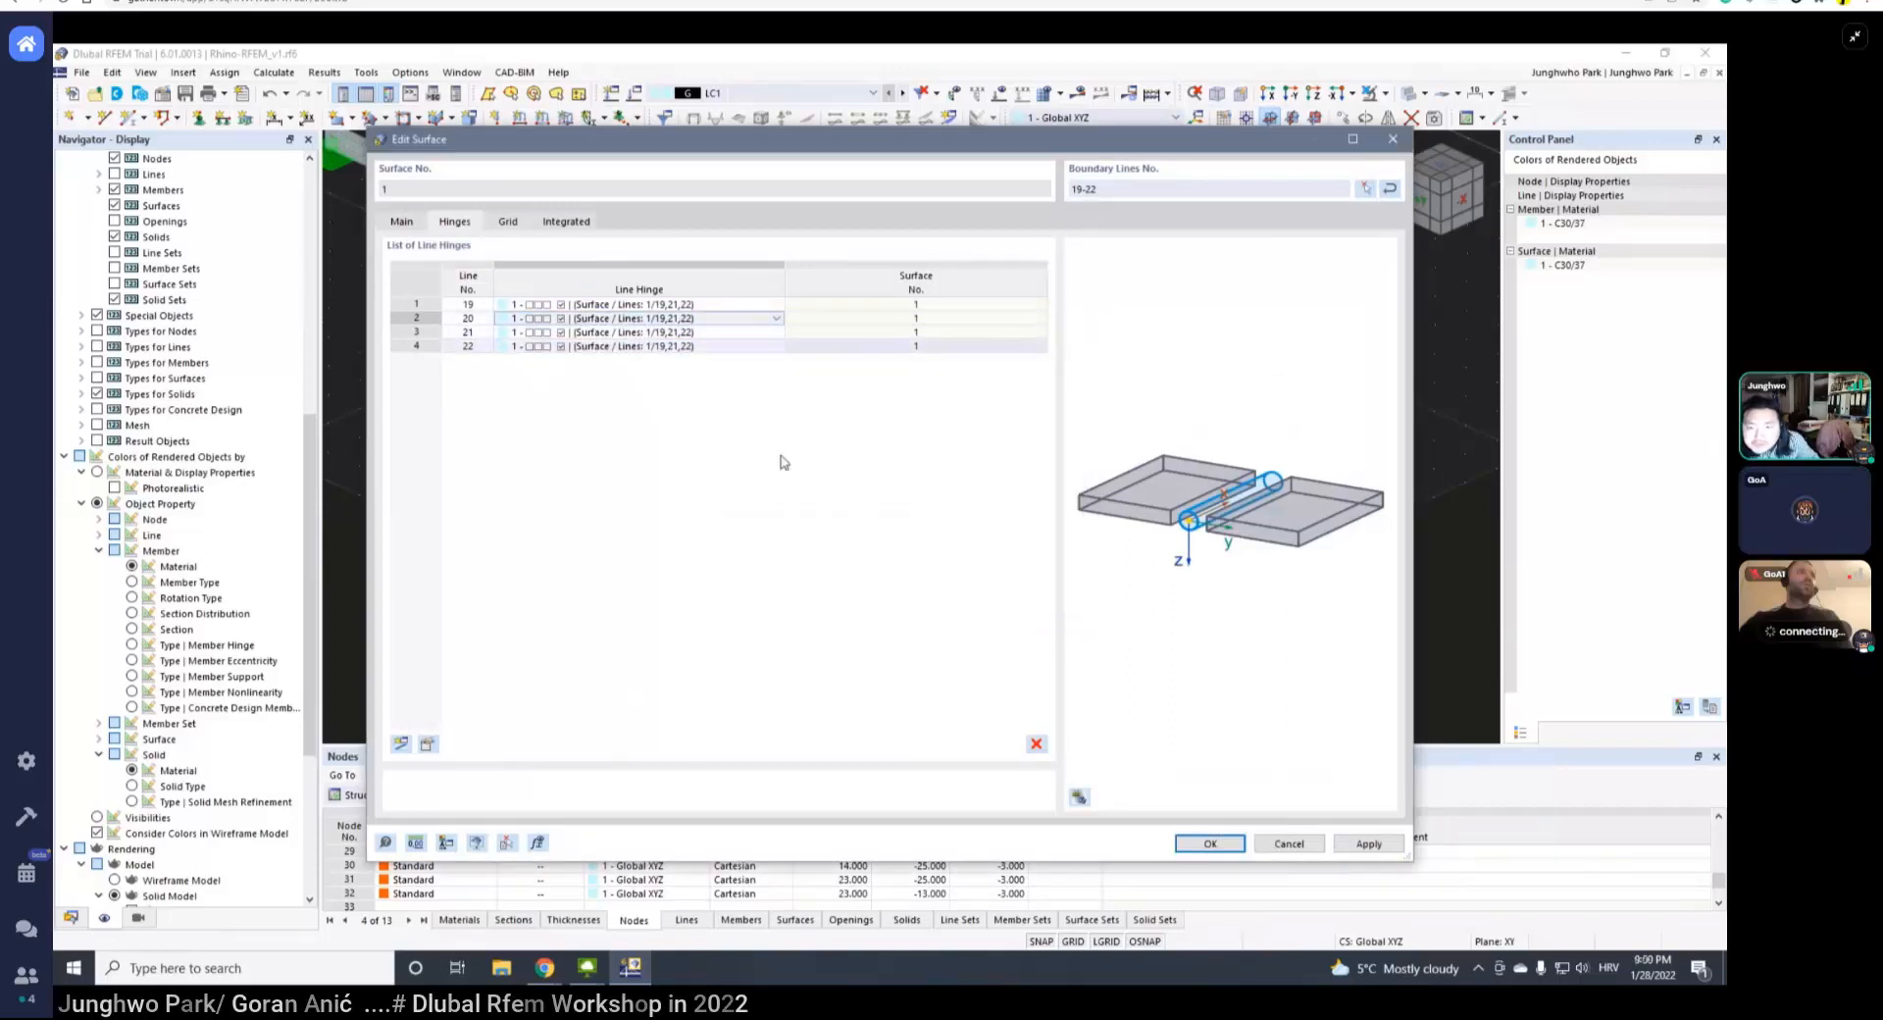
- Assign line hinge 1 to line 20 and save the top surface's hinge settings
left_click(776, 320)
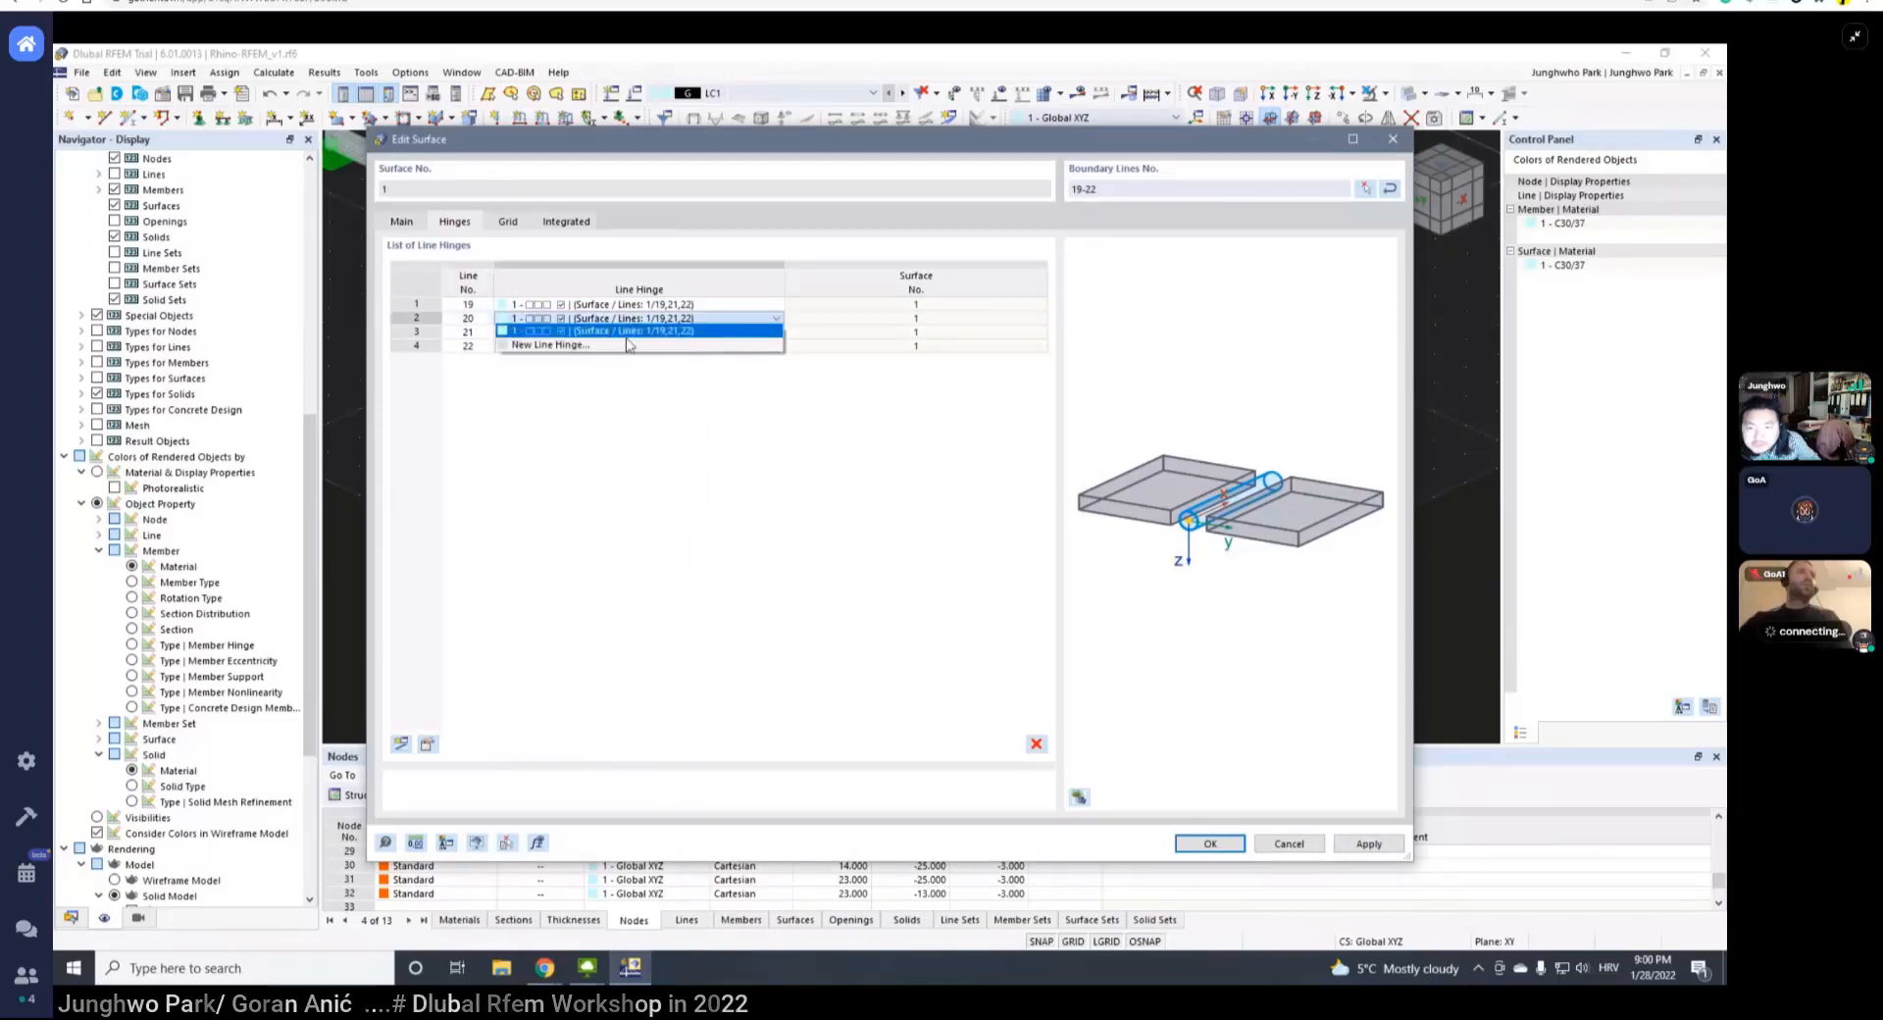
left_click(602, 335)
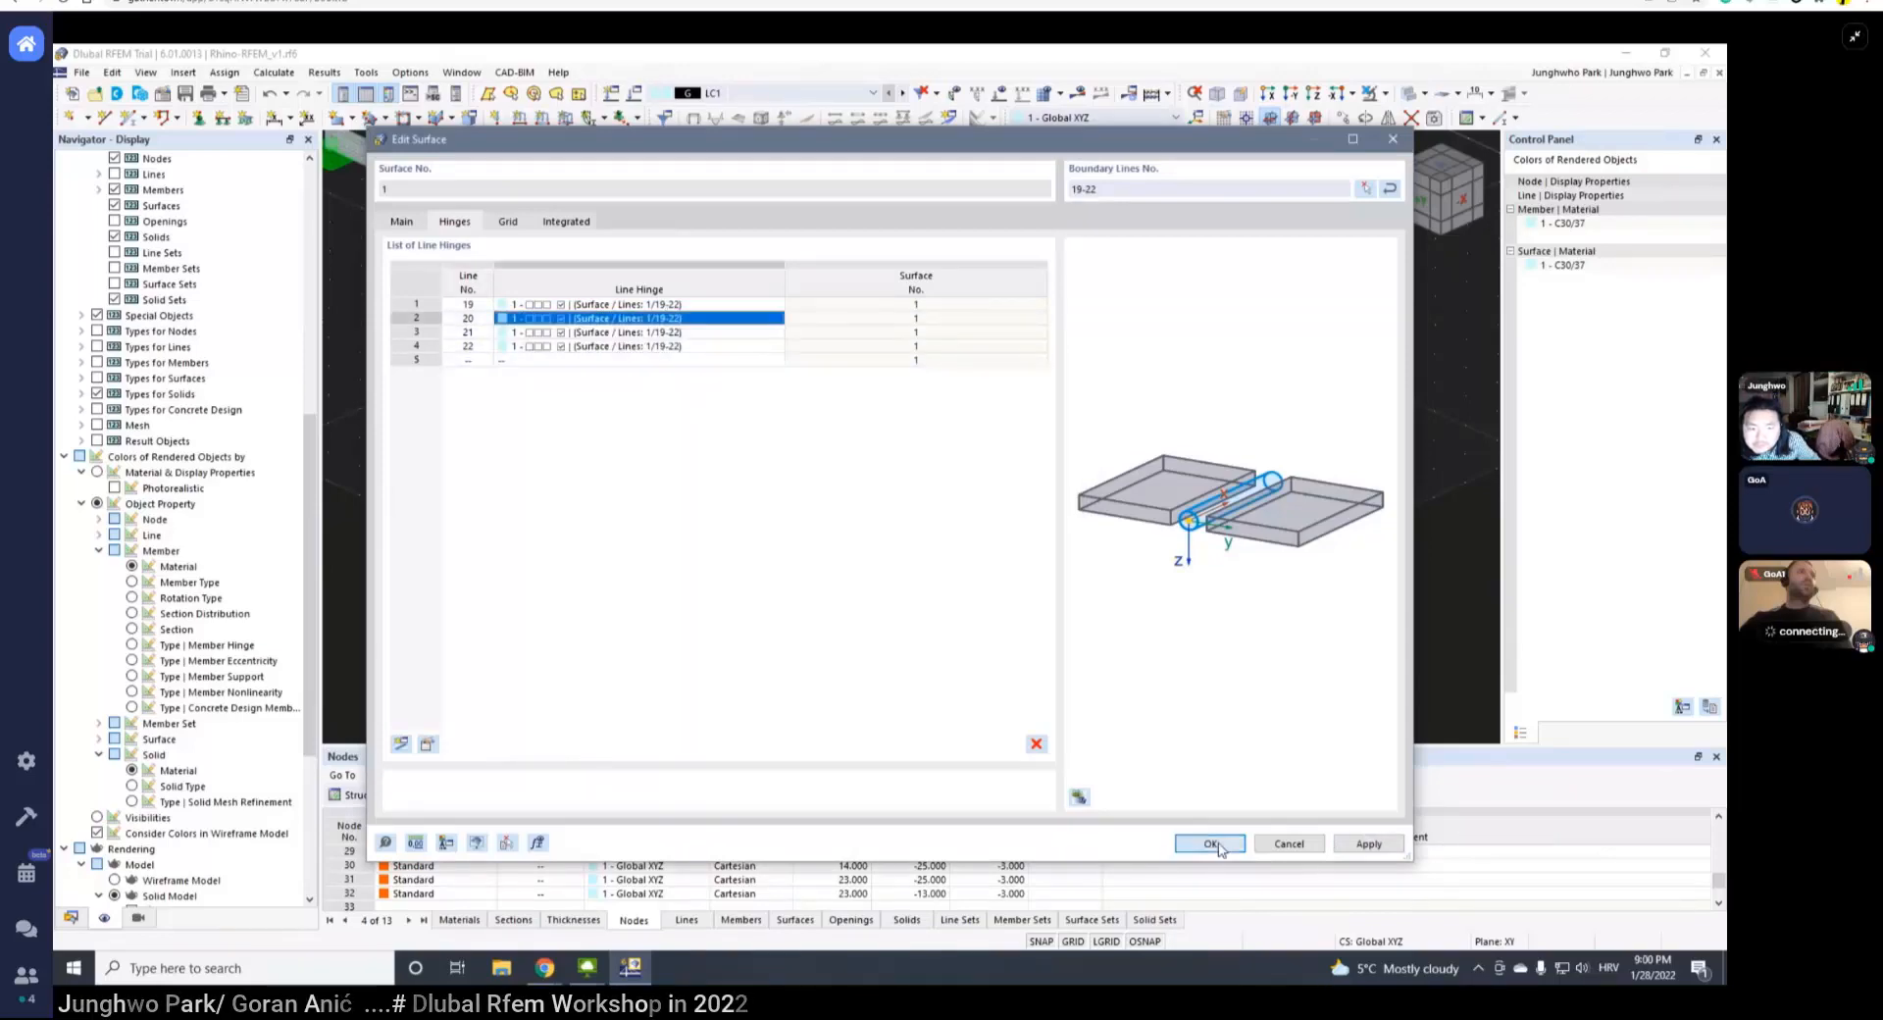
left_click(1210, 844)
- Examine the hinged edges of the box's top surface and look through the model display settings
middle_click_drag(687, 539, 787, 463, "ctrl")
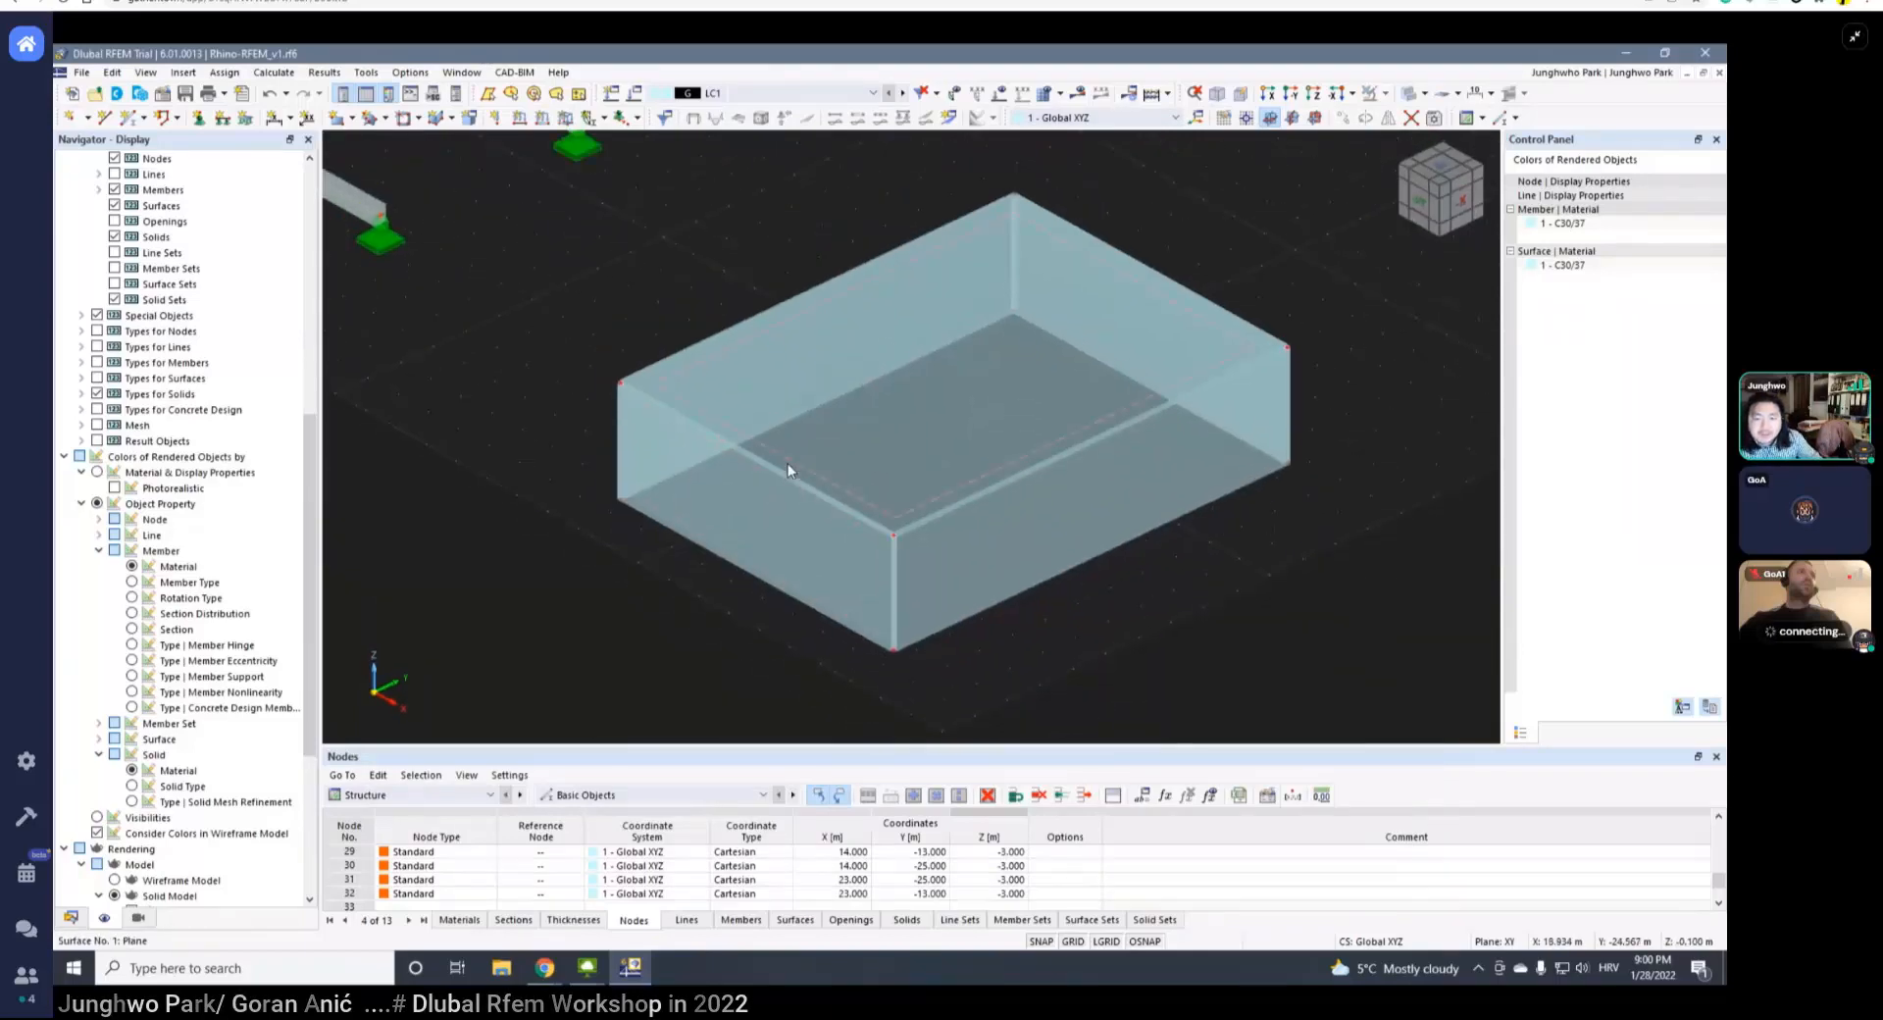
scroll(174, 438, "up", 10)
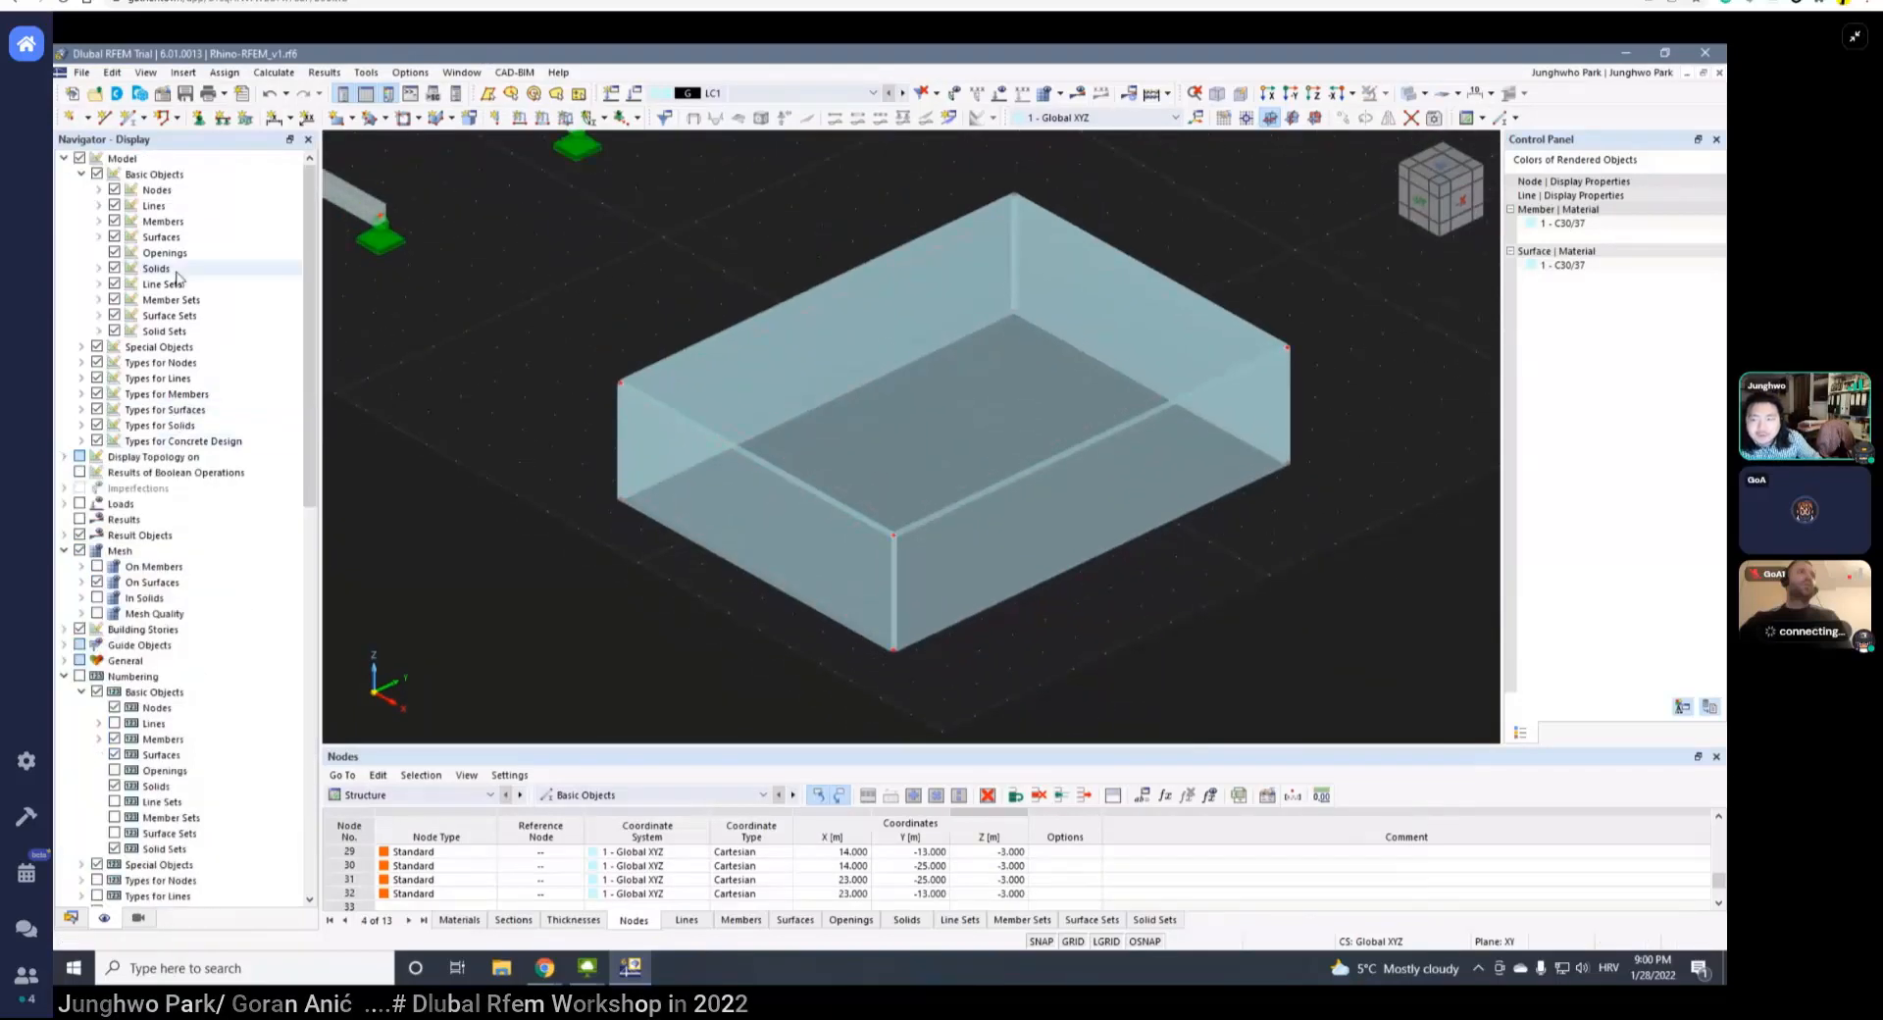
middle_click_drag(626, 430, 627, 470)
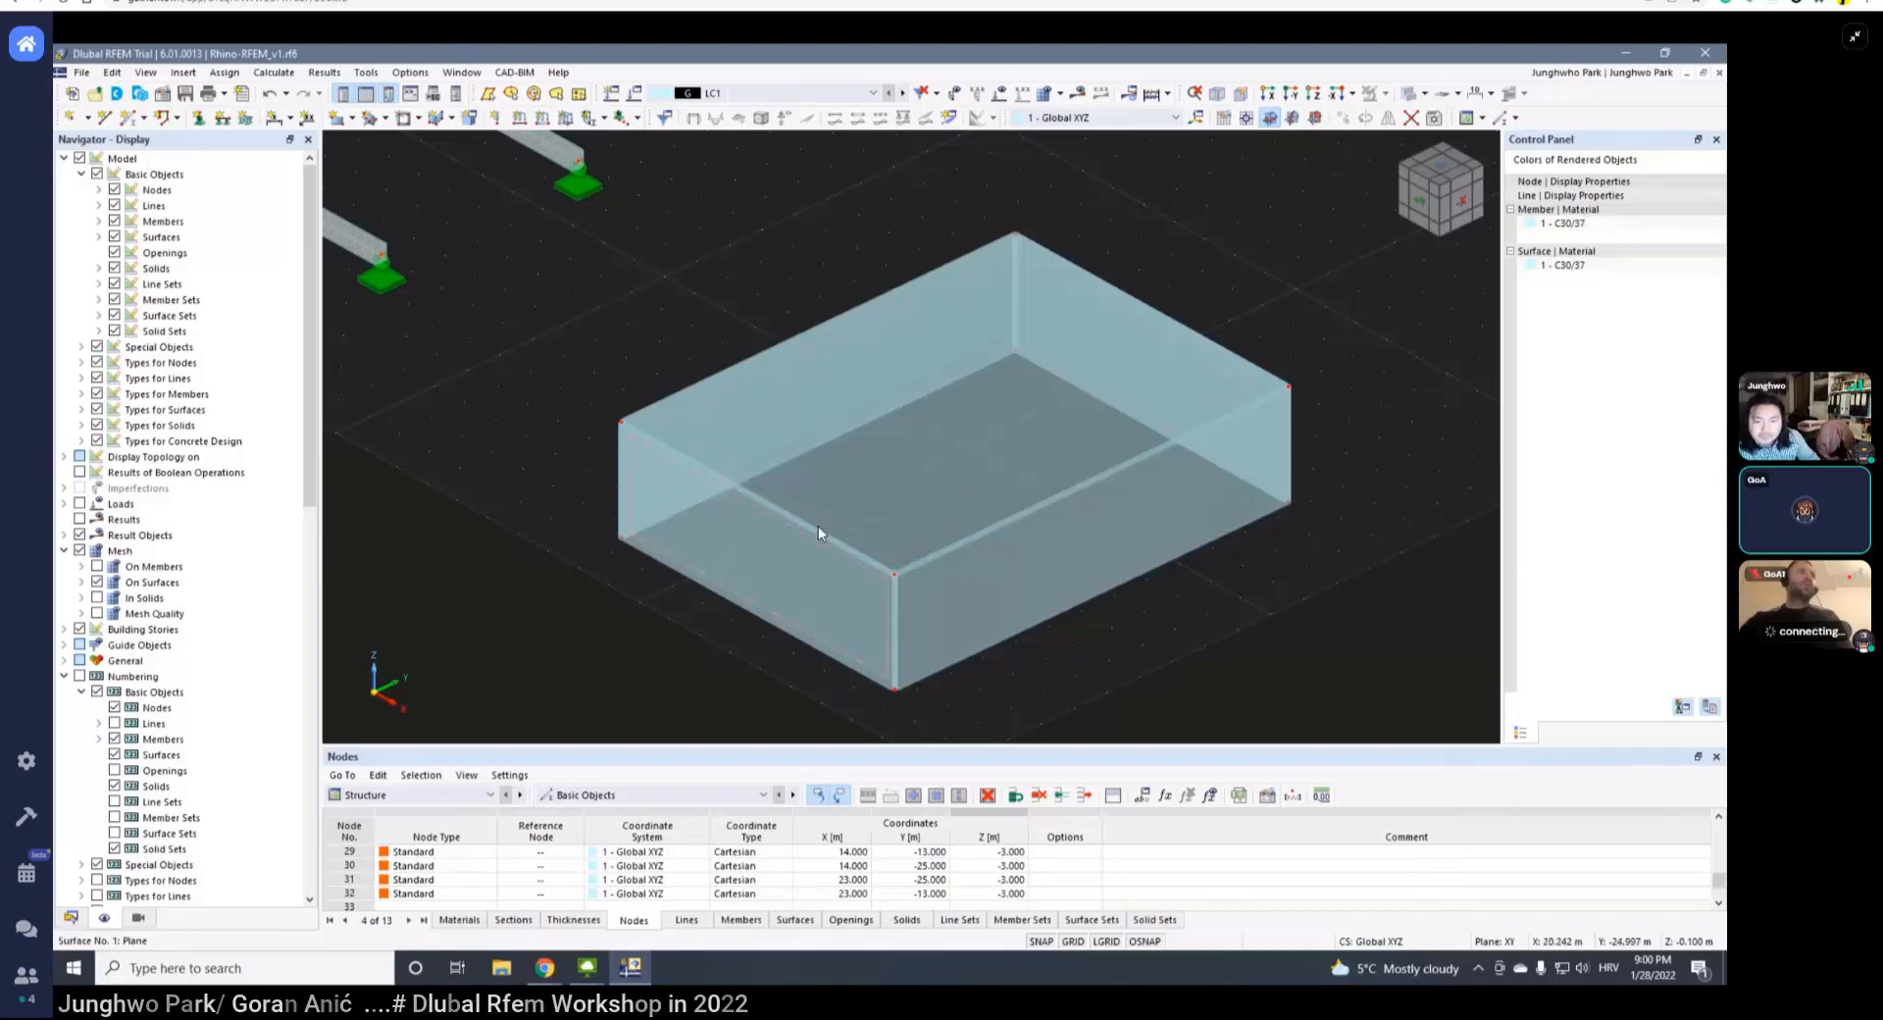
middle_click_drag(879, 582, 819, 530, "ctrl")
scroll(655, 417, "up", 3)
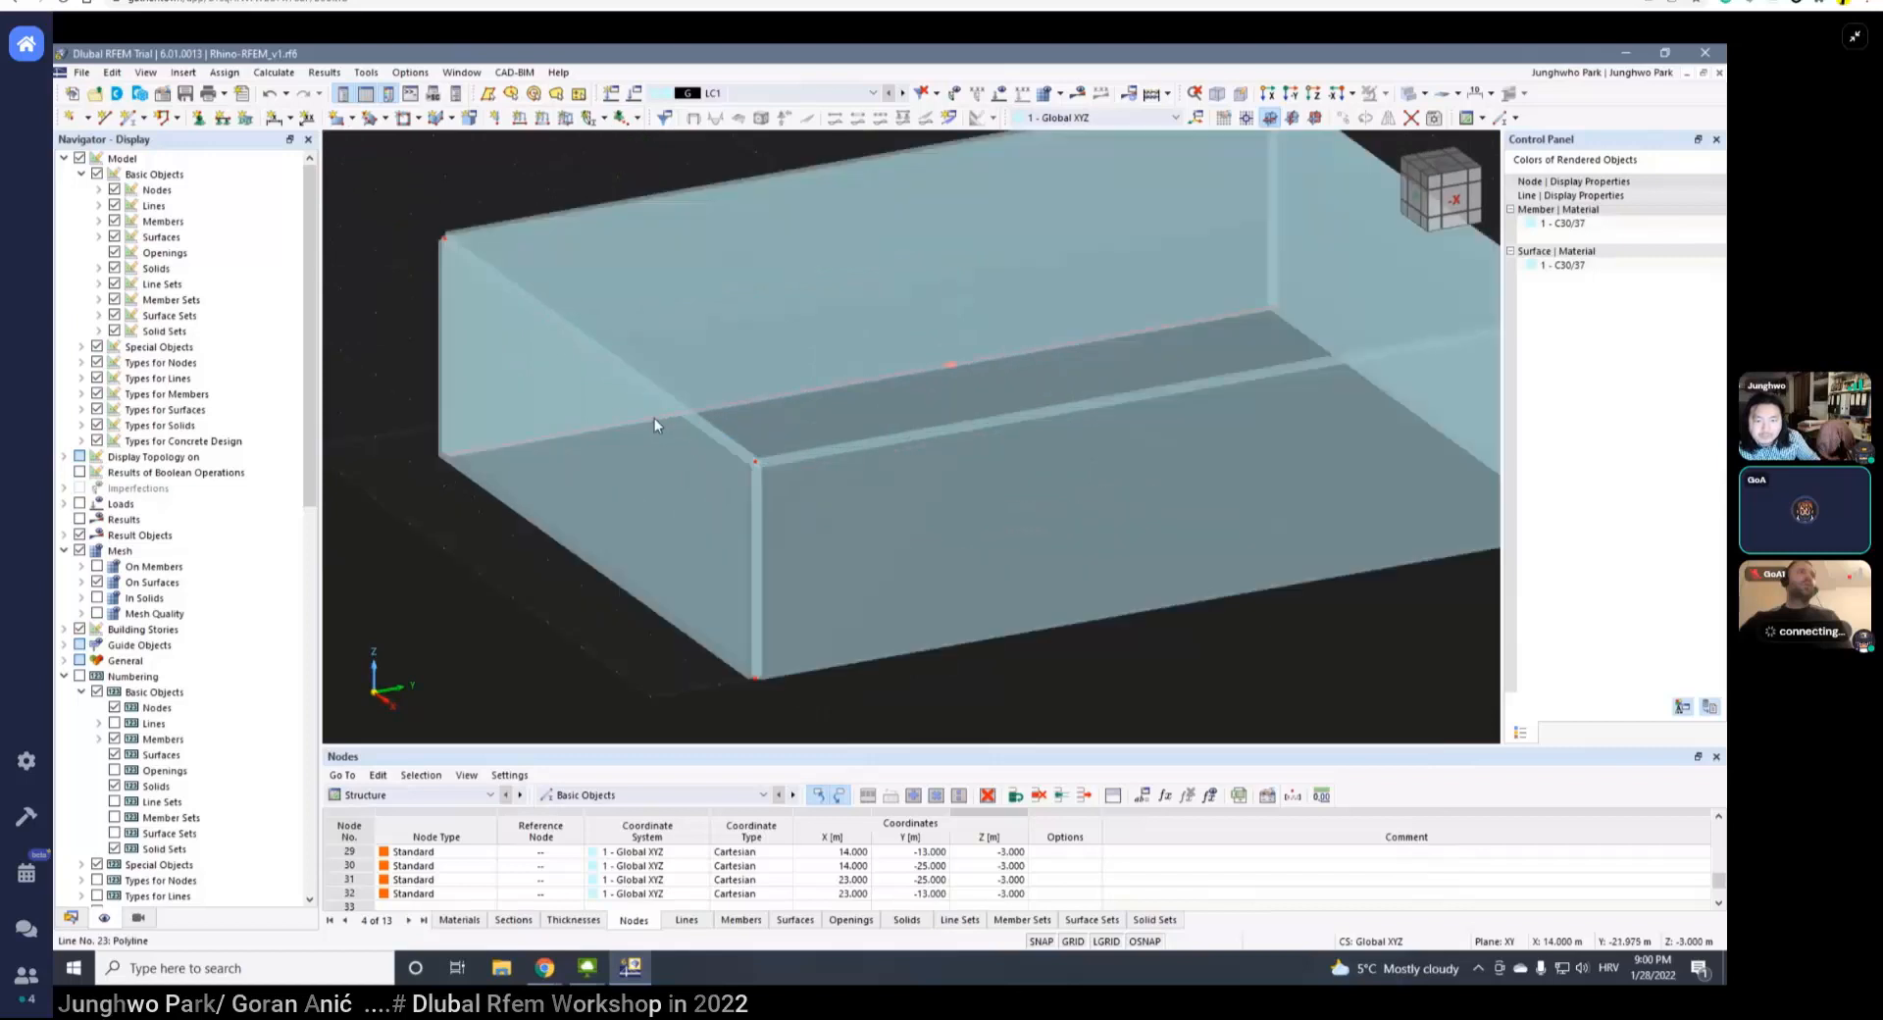
middle_click_drag(662, 390, 699, 481)
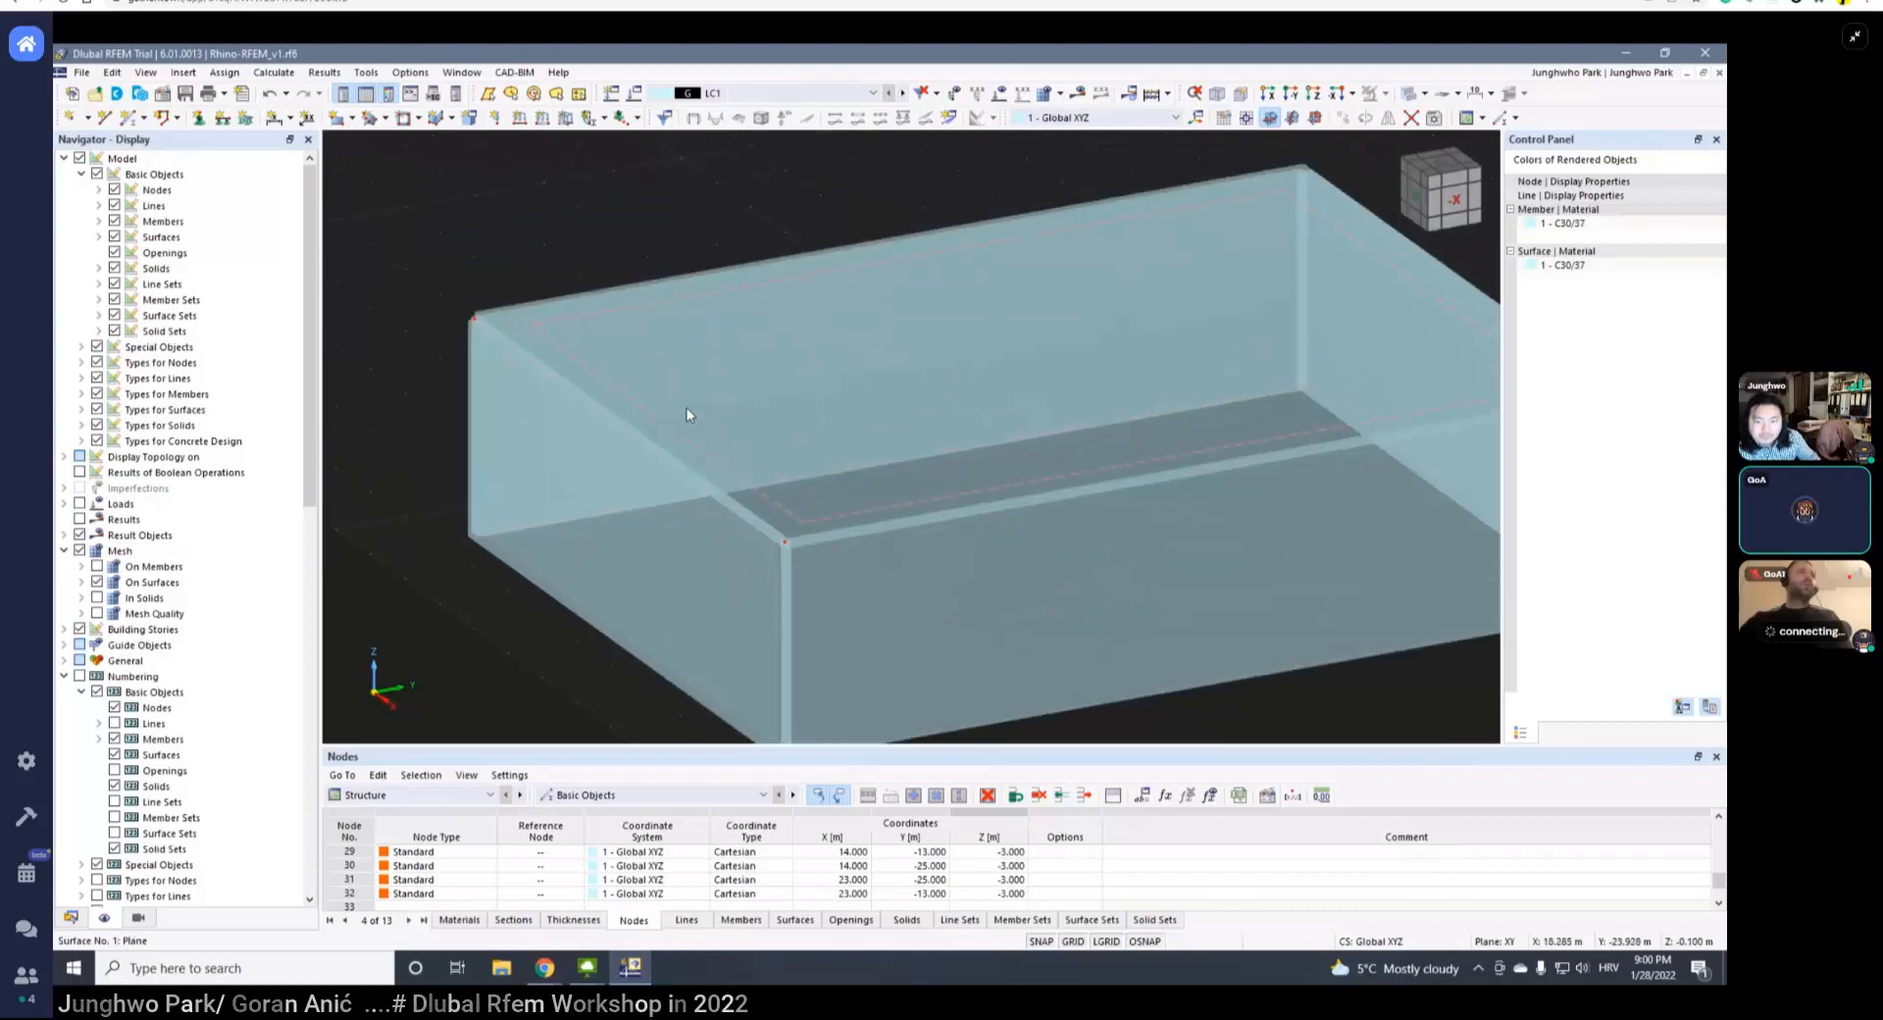
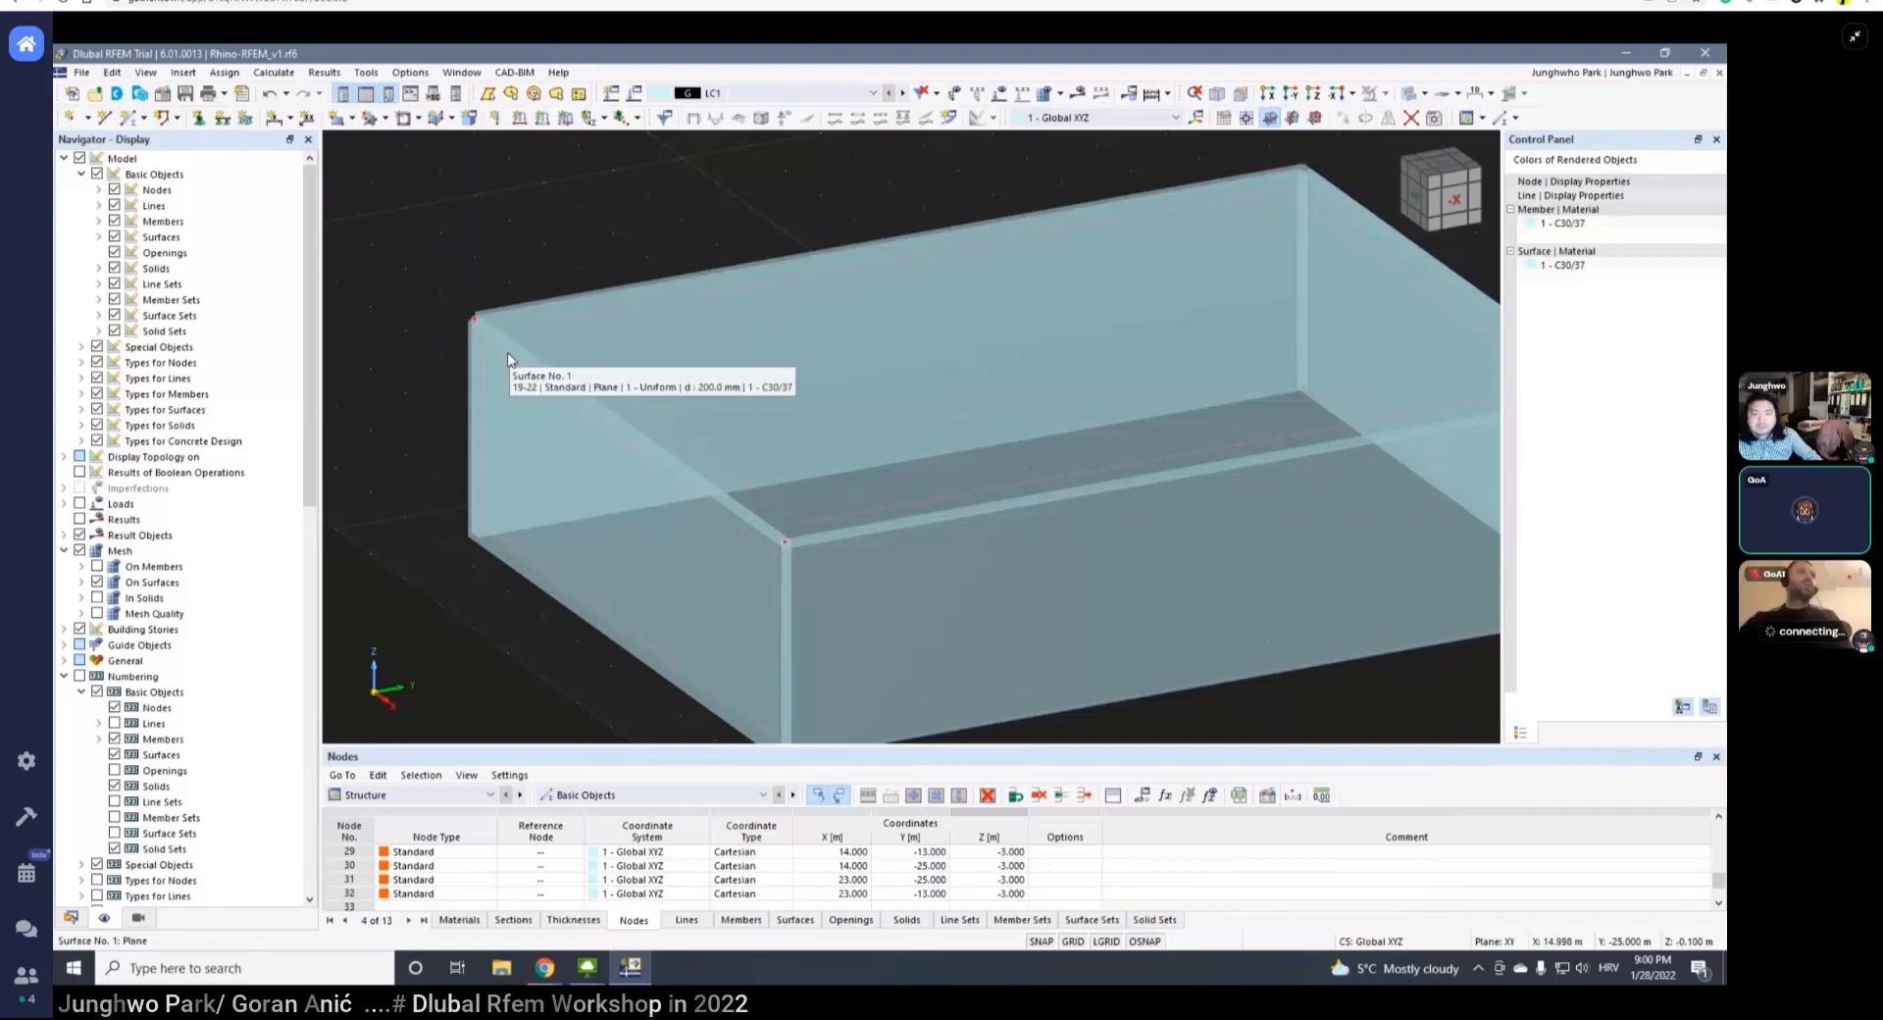
- Inspect the line hinges along the box's top edges from several angles and distances
scroll(633, 463, "down", 5)
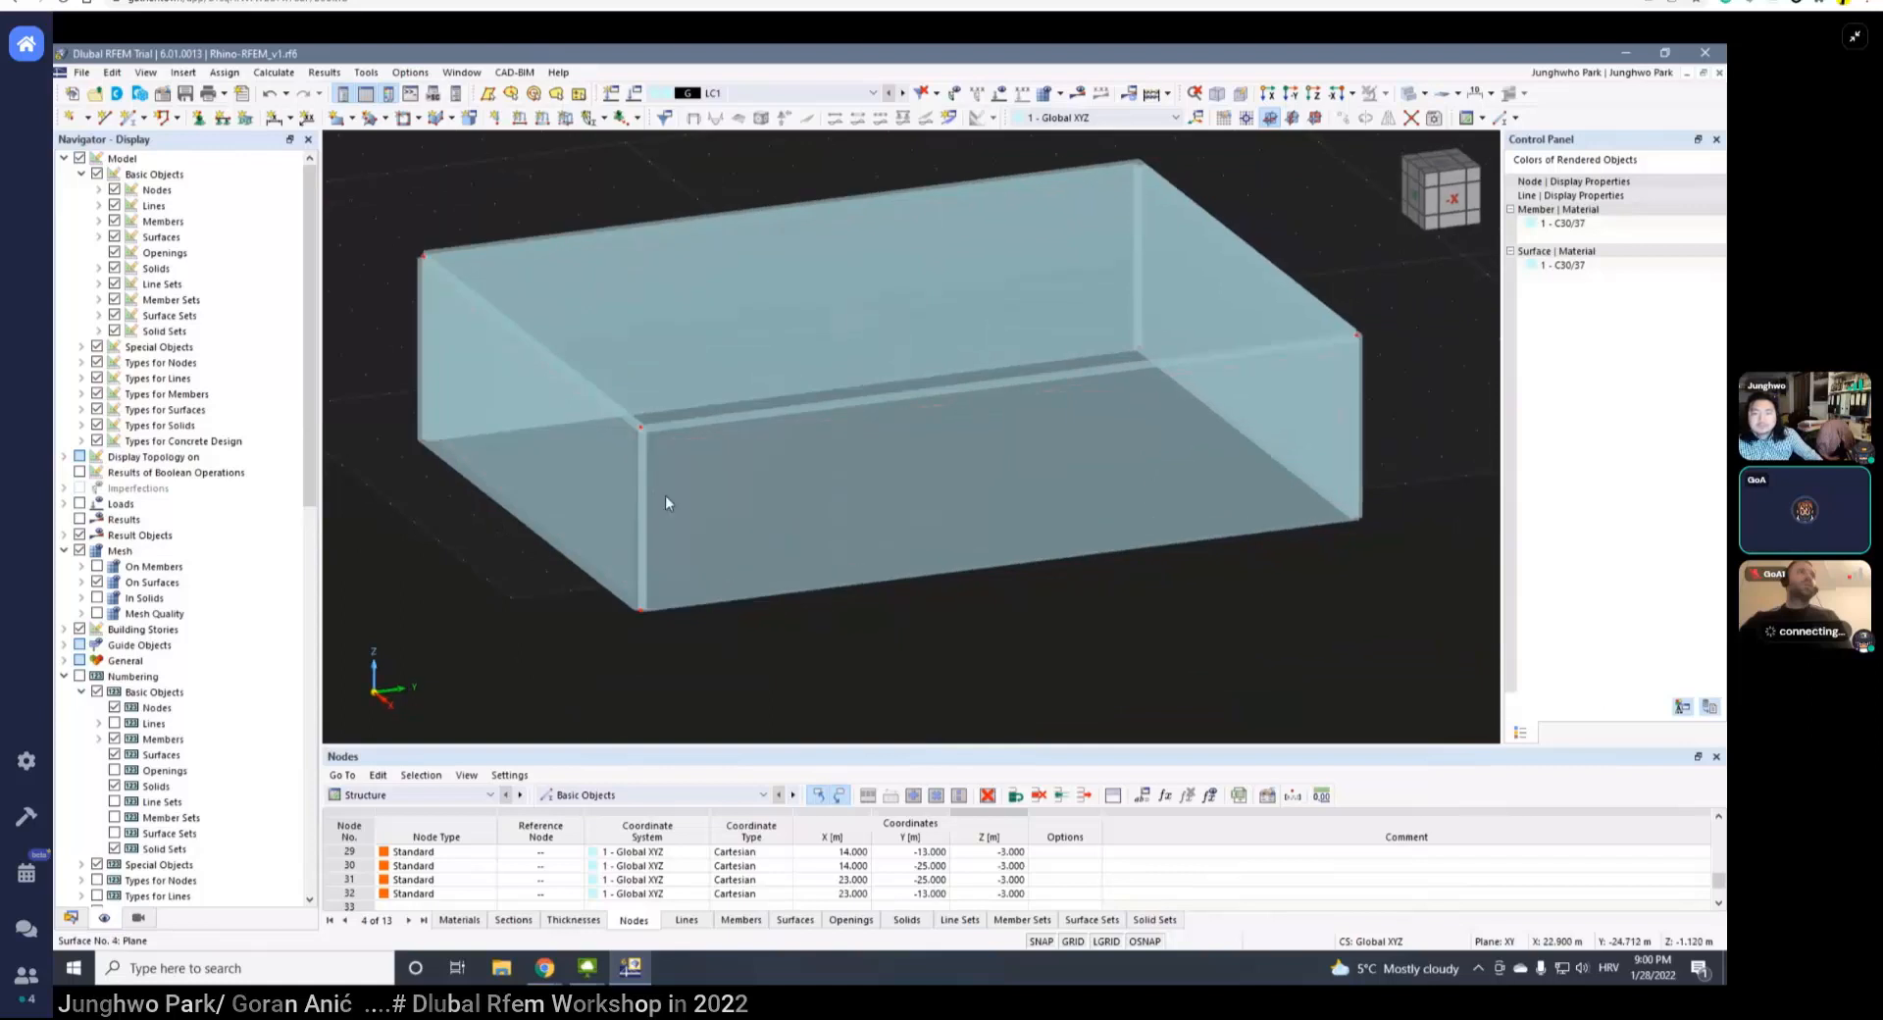
mouse_move(676, 498)
middle_mouse_down("ctrl")
mouse_move(726, 516)
mouse_move(710, 487)
middle_mouse_up("ctrl")
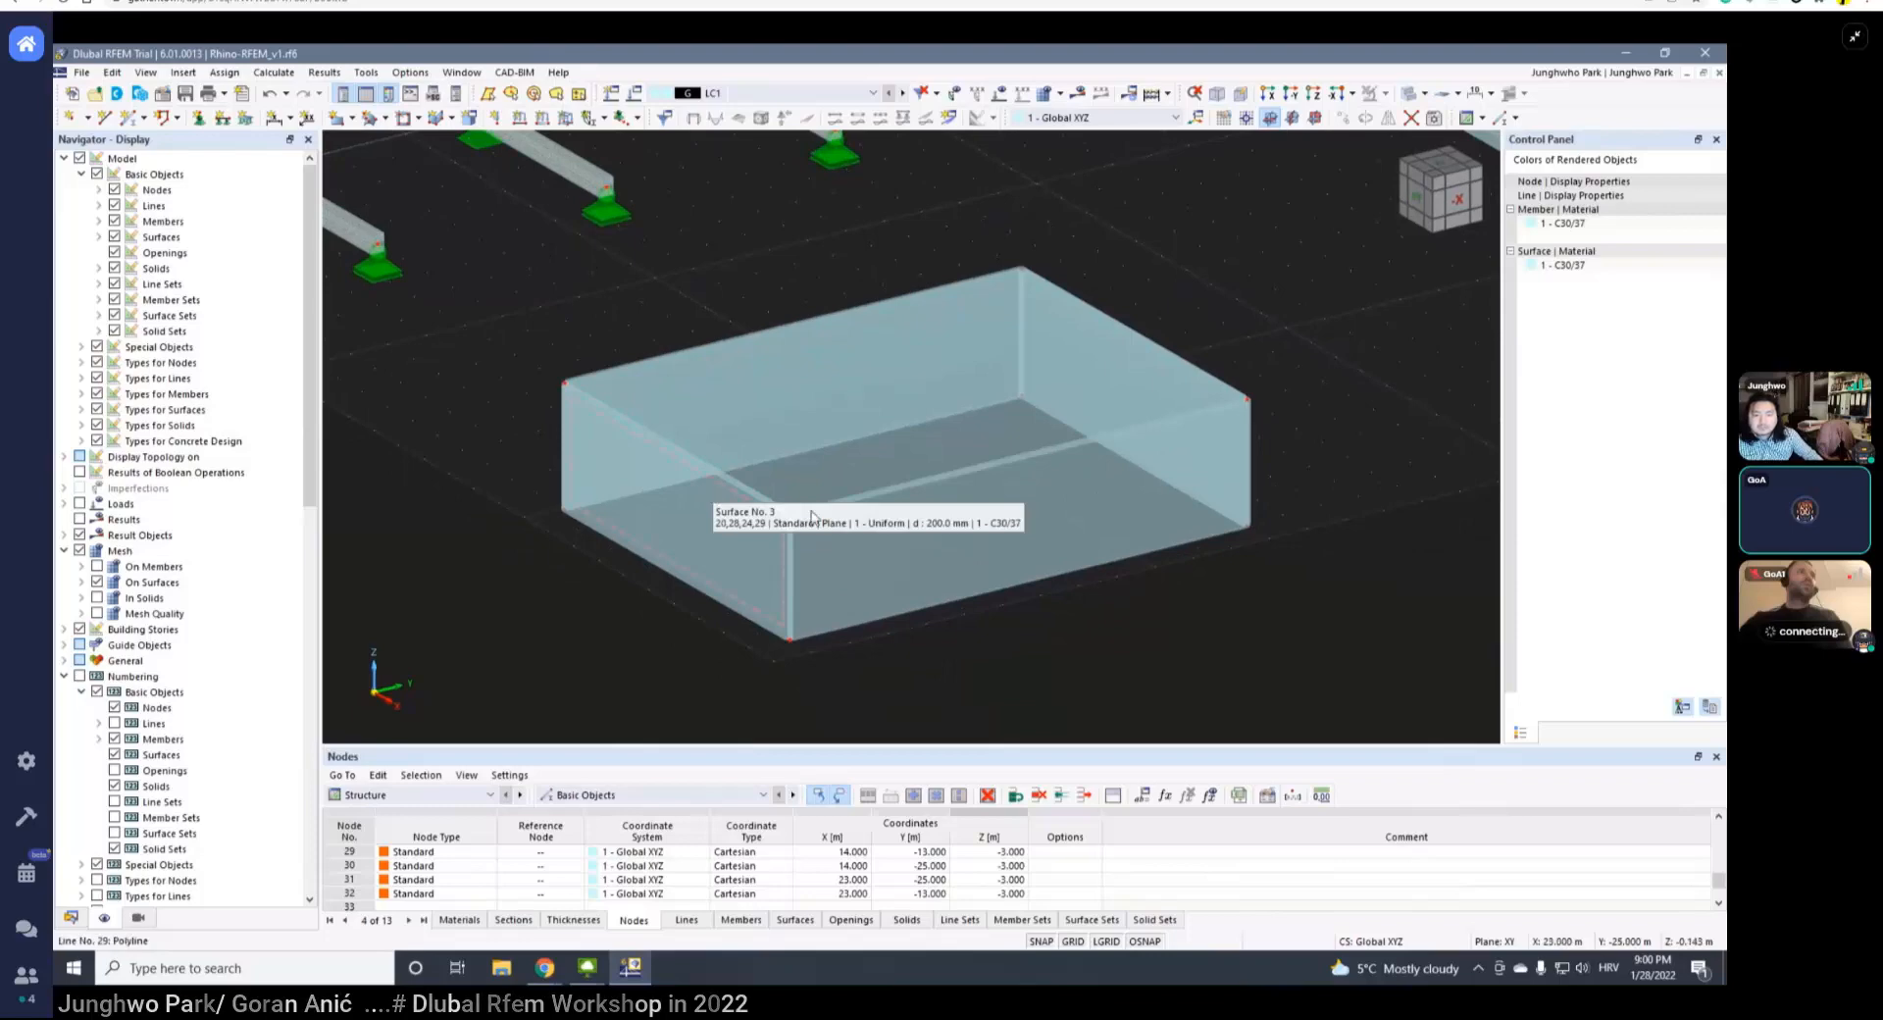
middle_click_drag(794, 505, 896, 491, "ctrl")
scroll(663, 476, "up", 3)
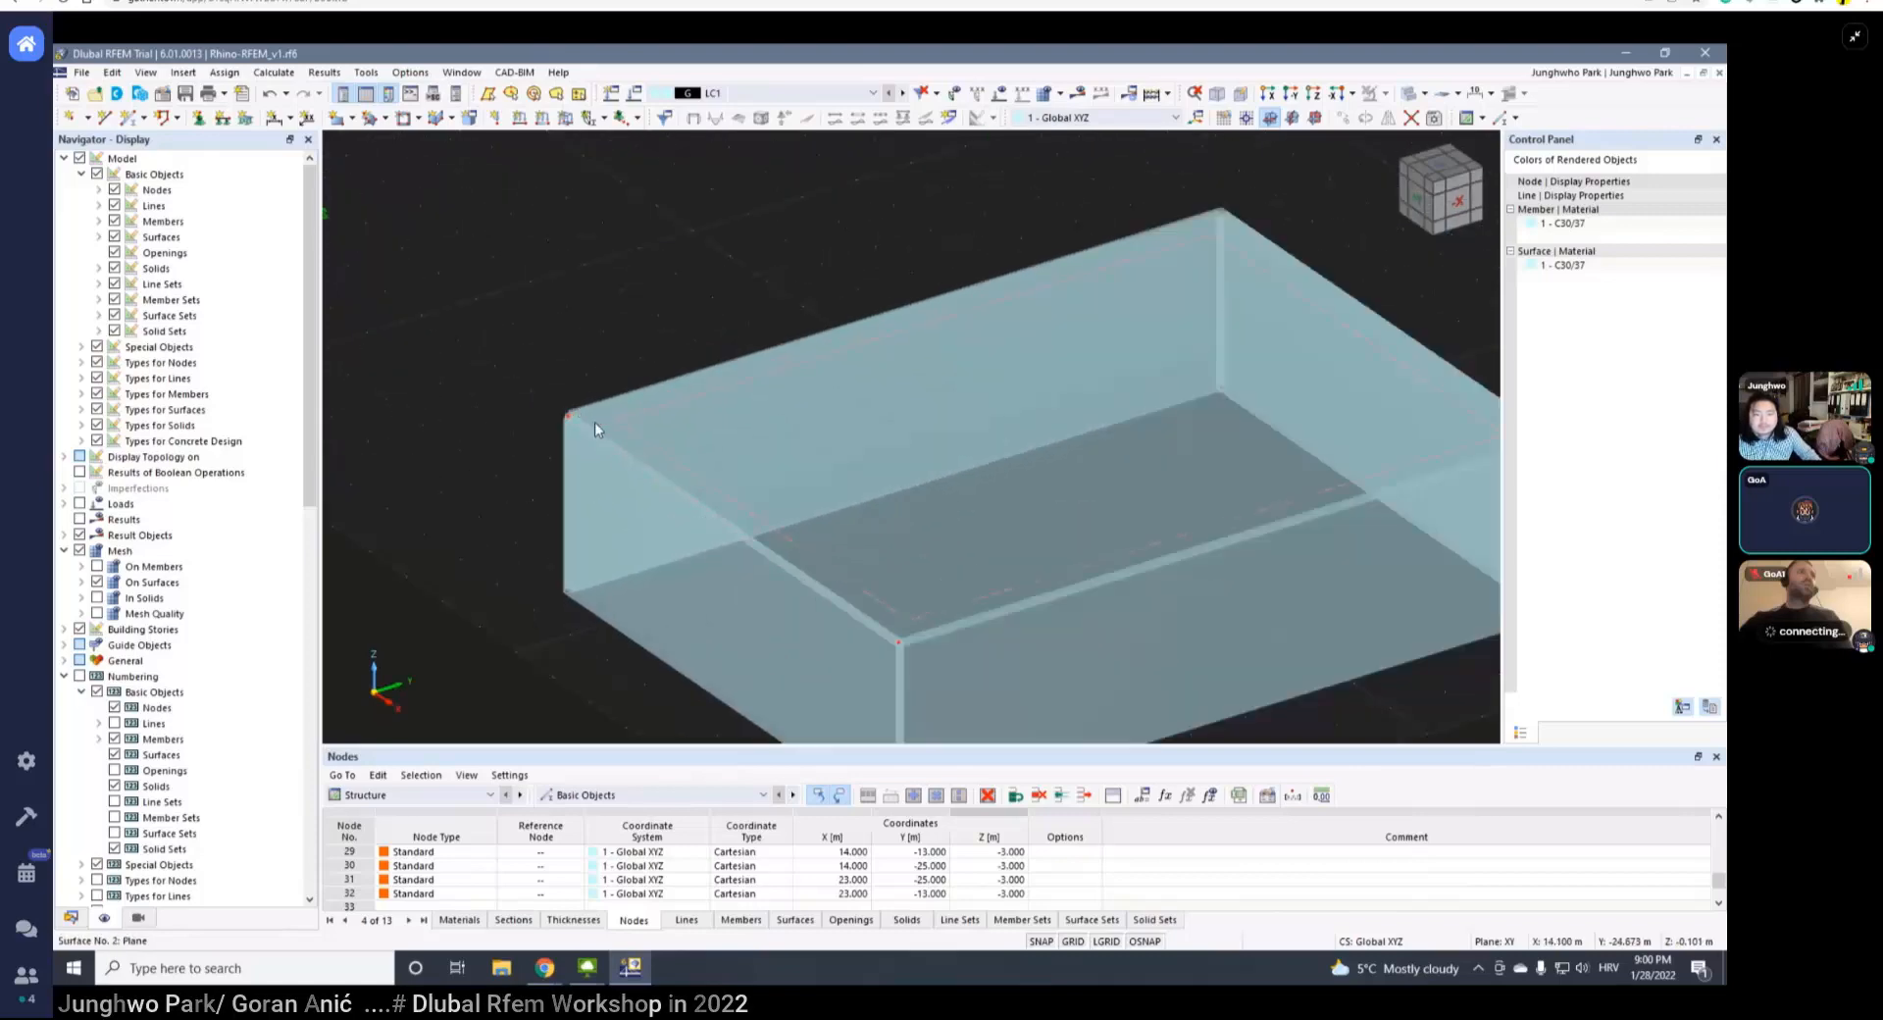
scroll(828, 606, "down", 3)
scroll(827, 606, "up", 4)
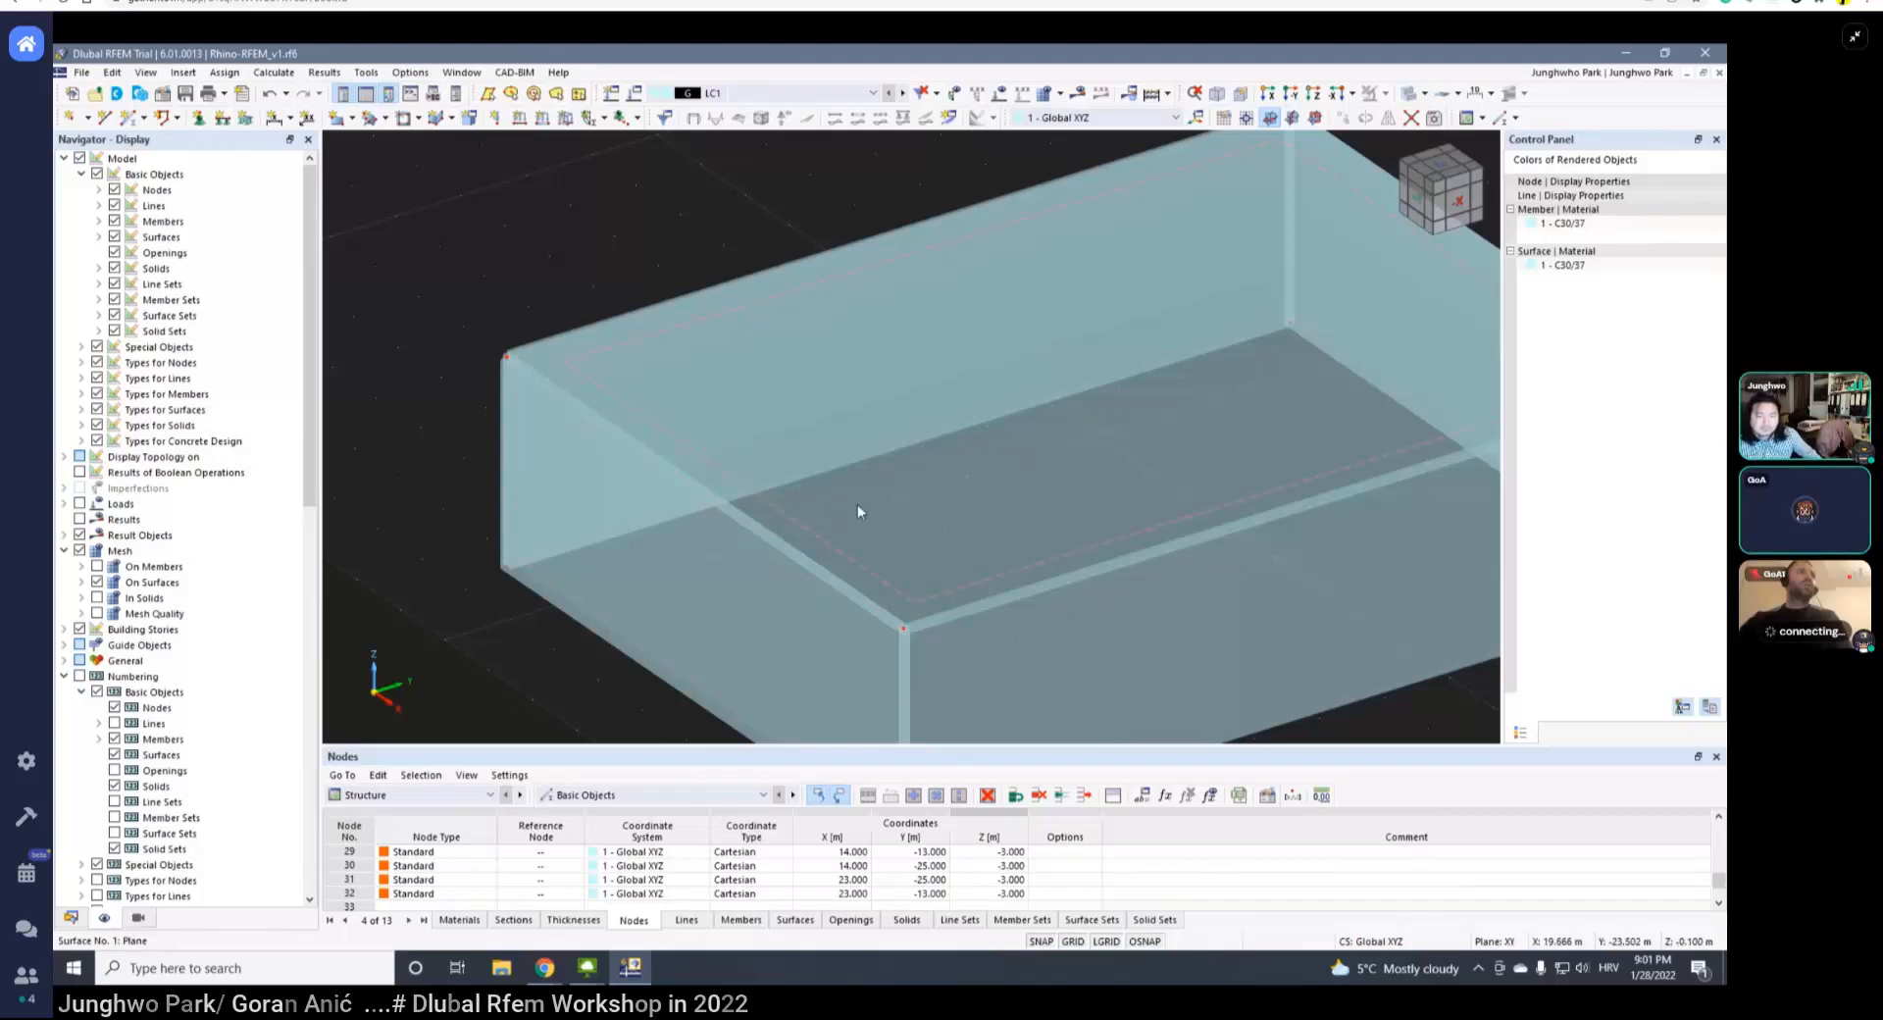
scroll(765, 510, "down", 5)
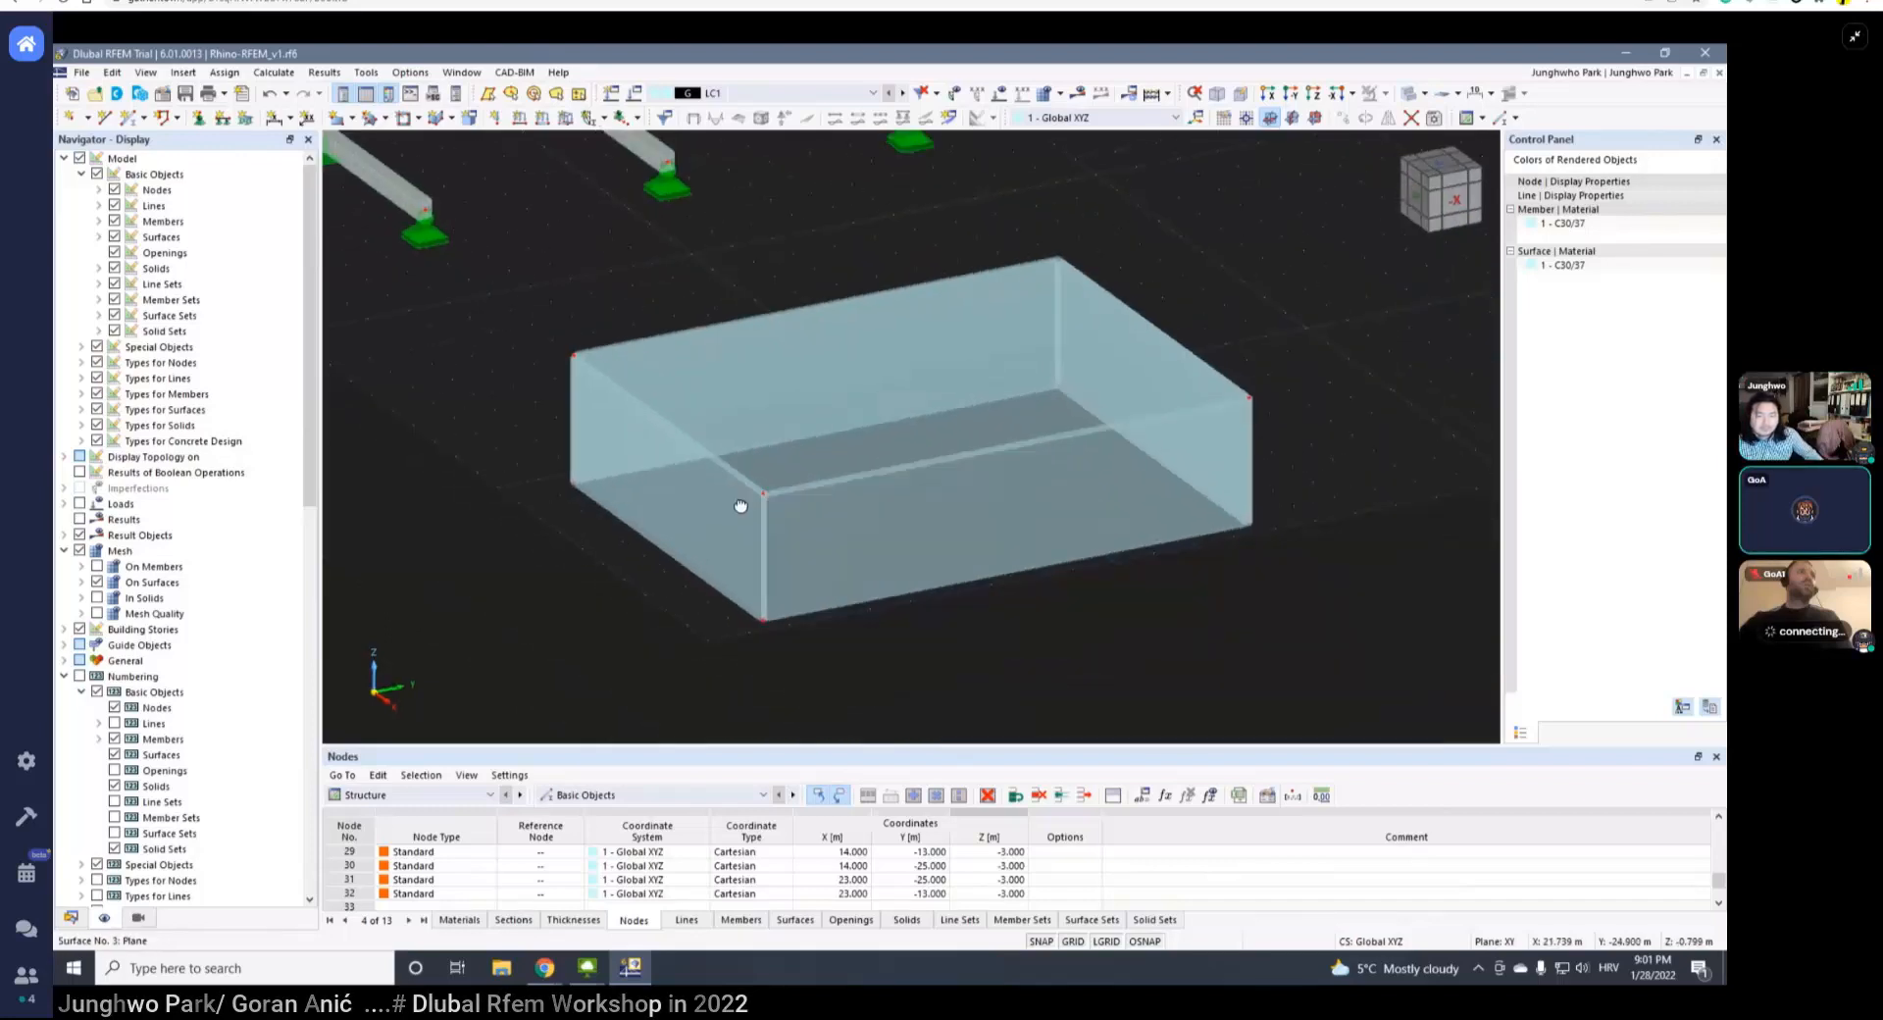
scroll(740, 506, "up", 5)
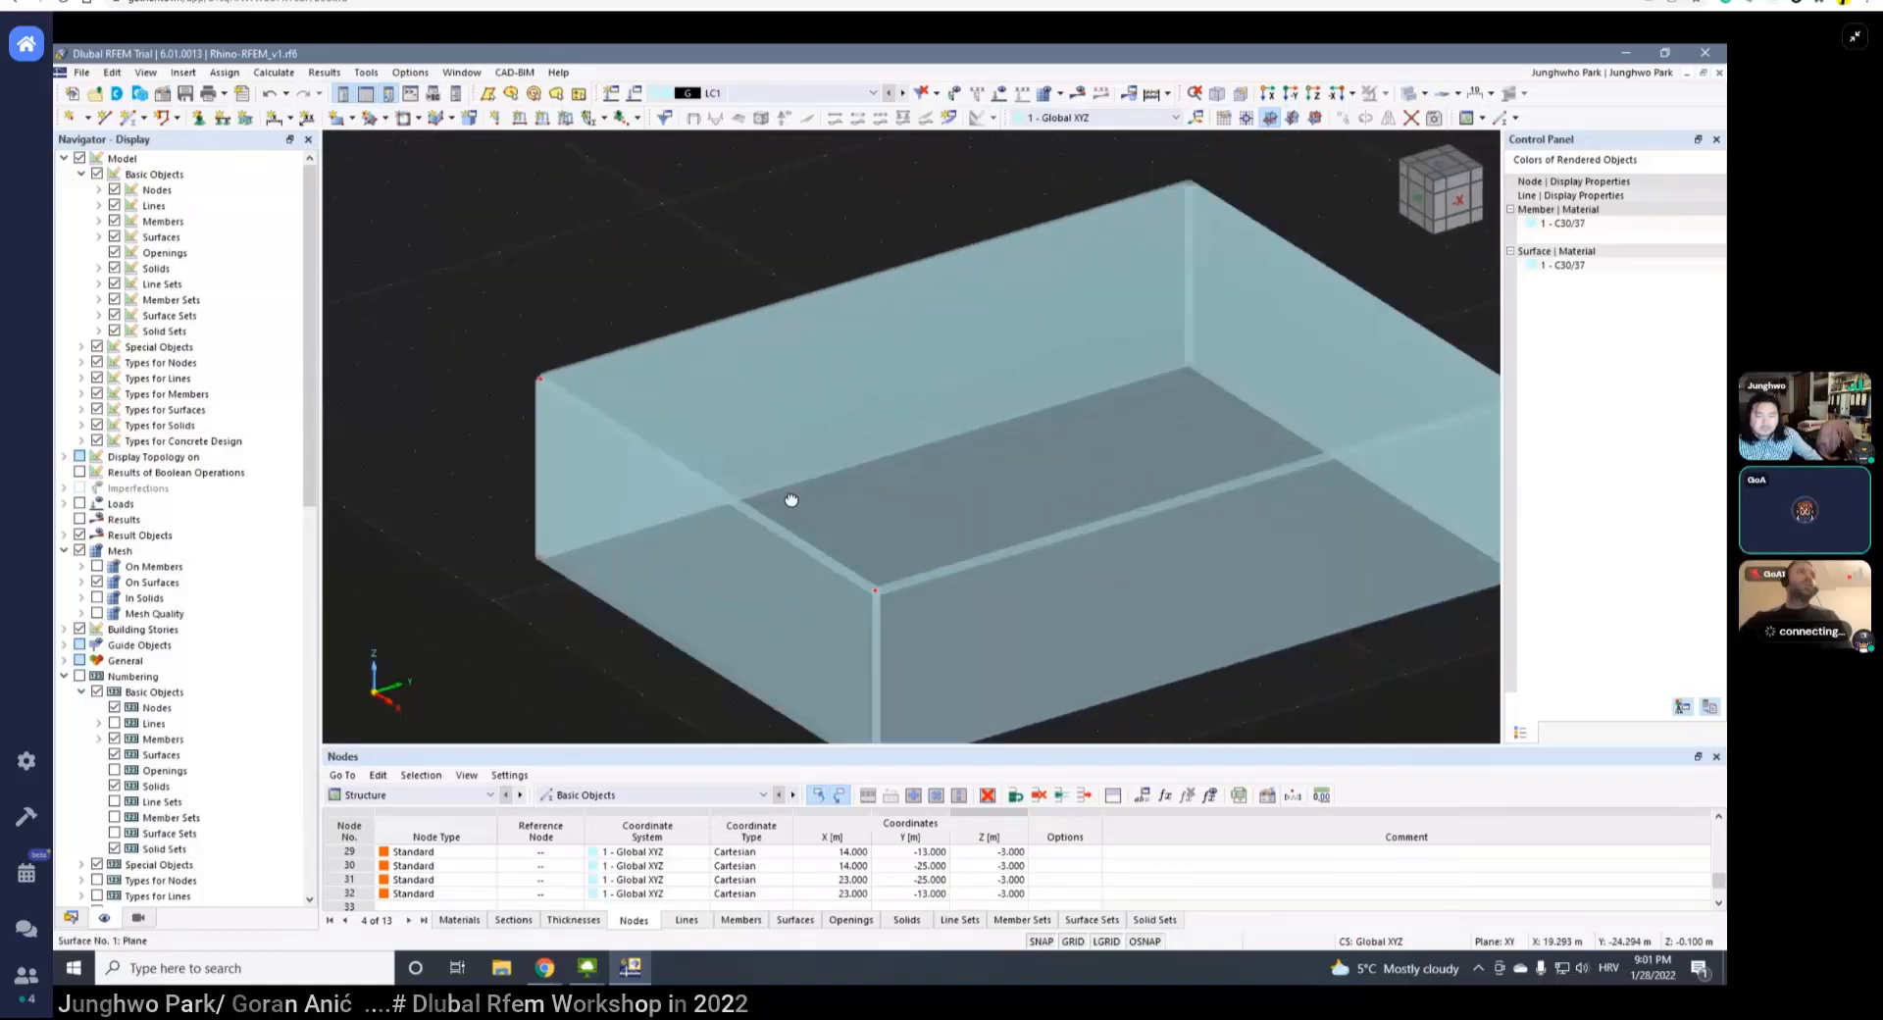
scroll(792, 500, "down", 4)
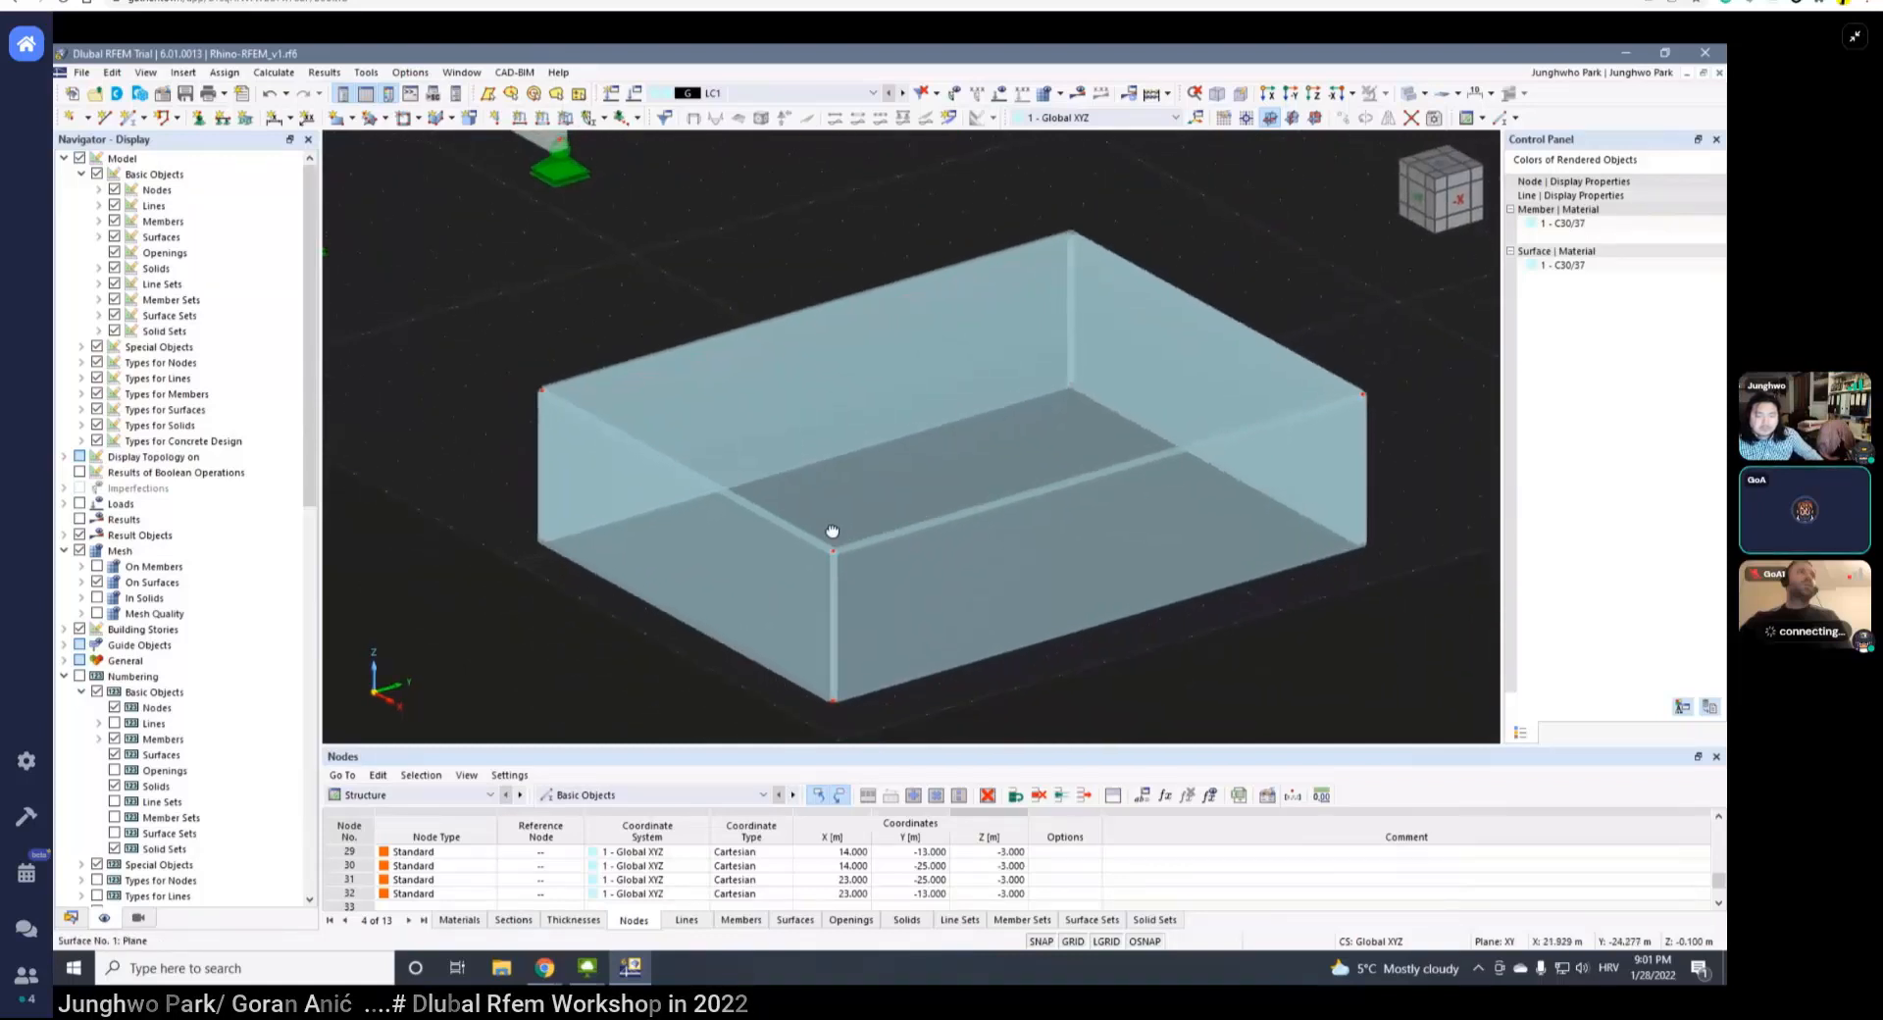
middle_click_drag(832, 530, 840, 524, "ctrl")
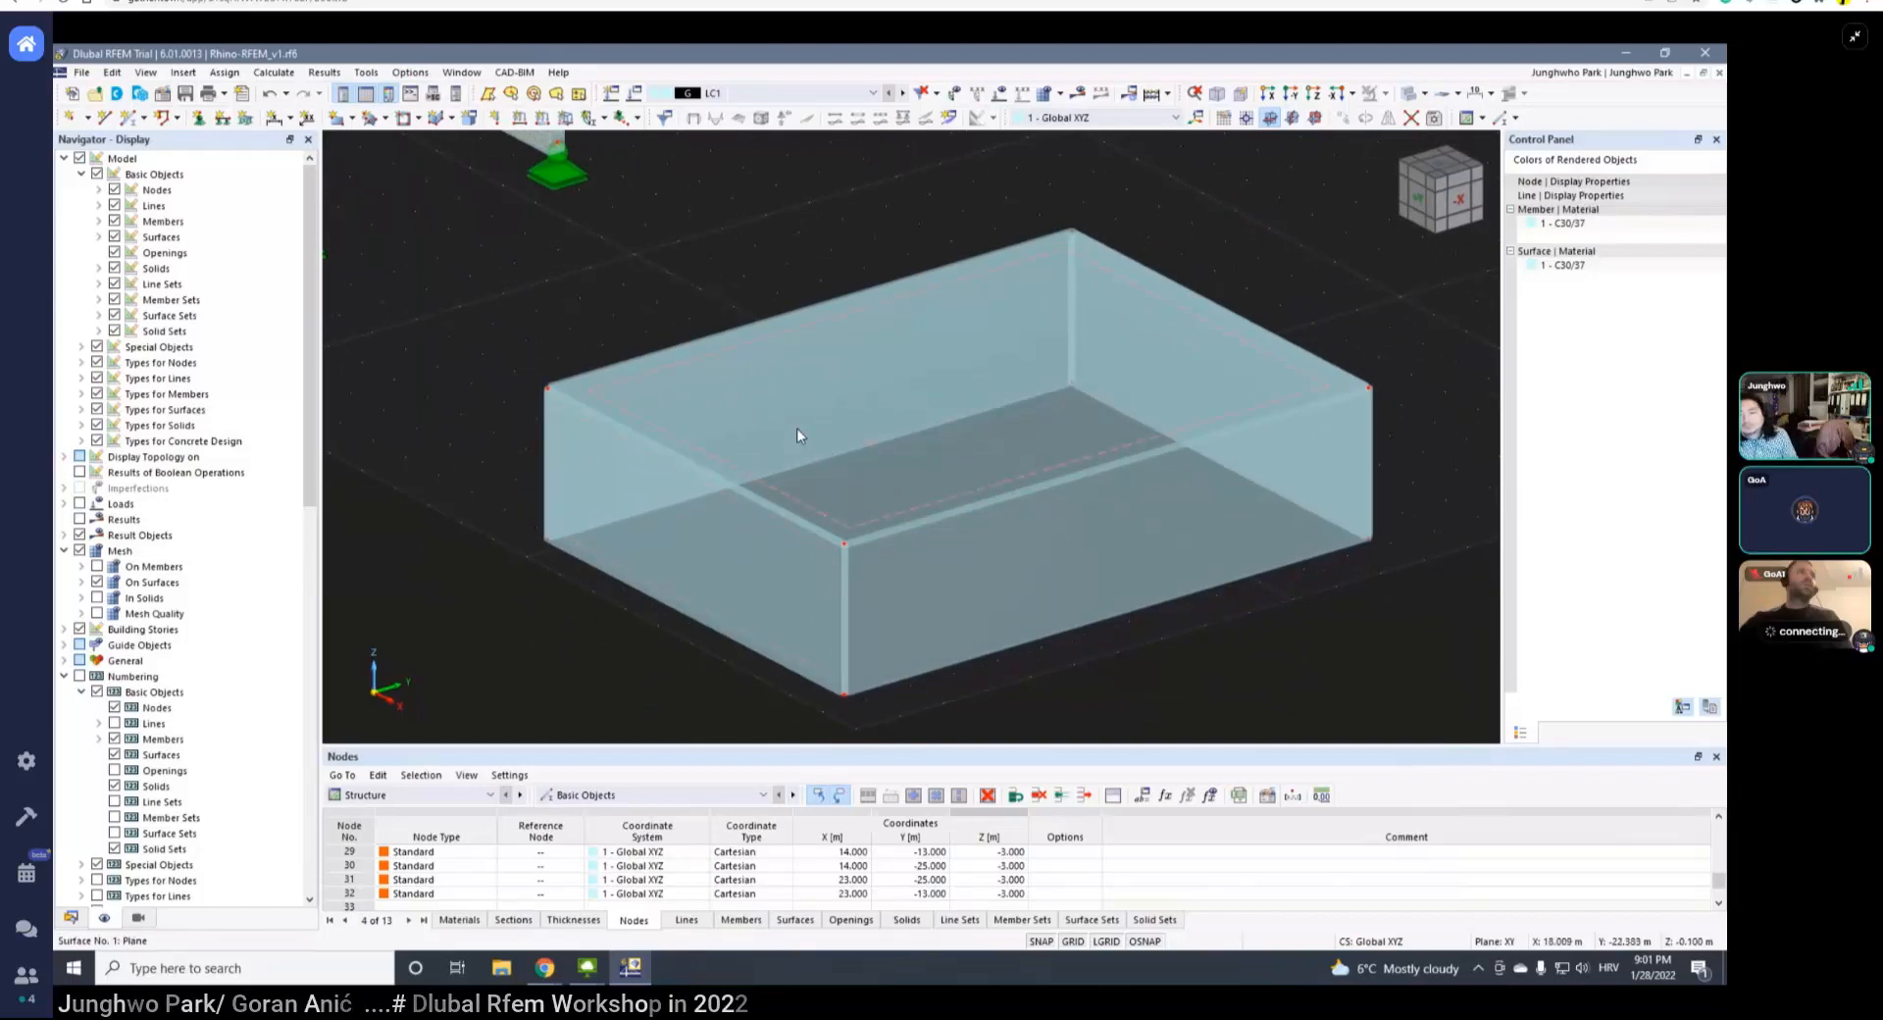
scroll(611, 422, "up", 5)
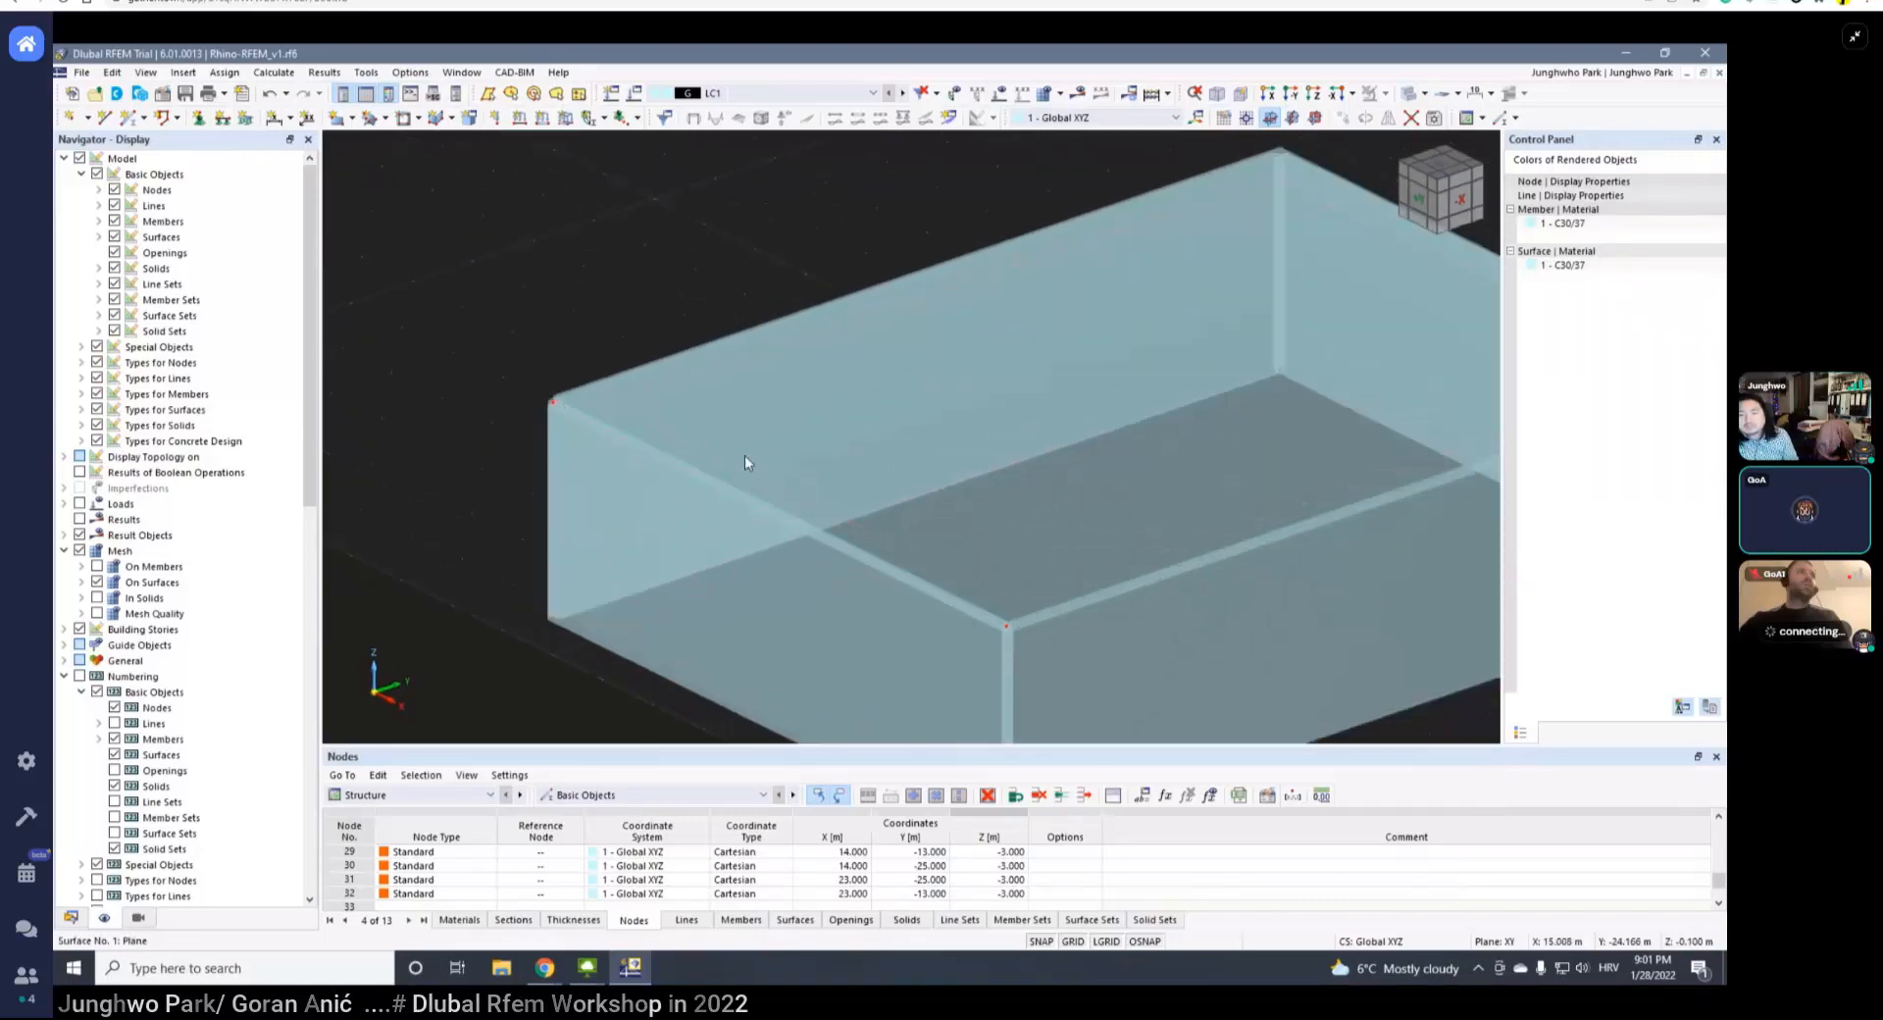
scroll(684, 402, "down", 2)
middle_click_drag(684, 402, 596, 402, "ctrl")
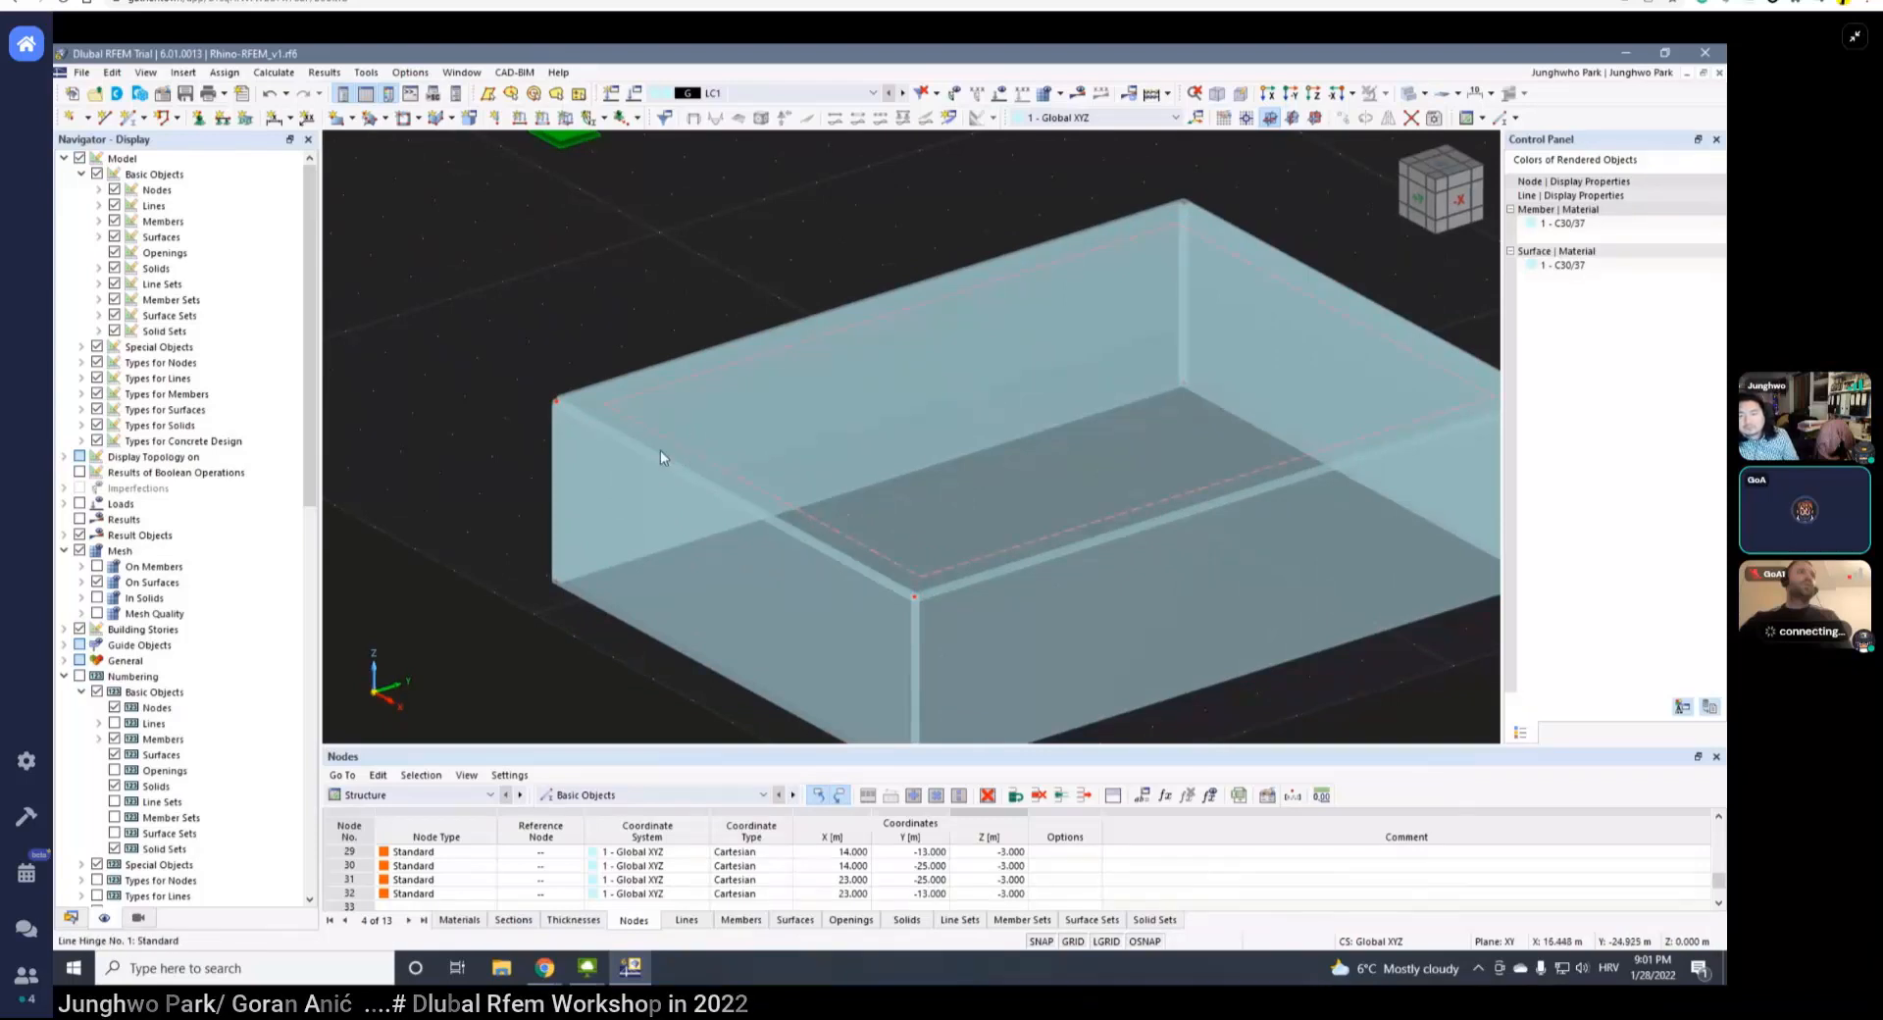
scroll(743, 477, "down", 3)
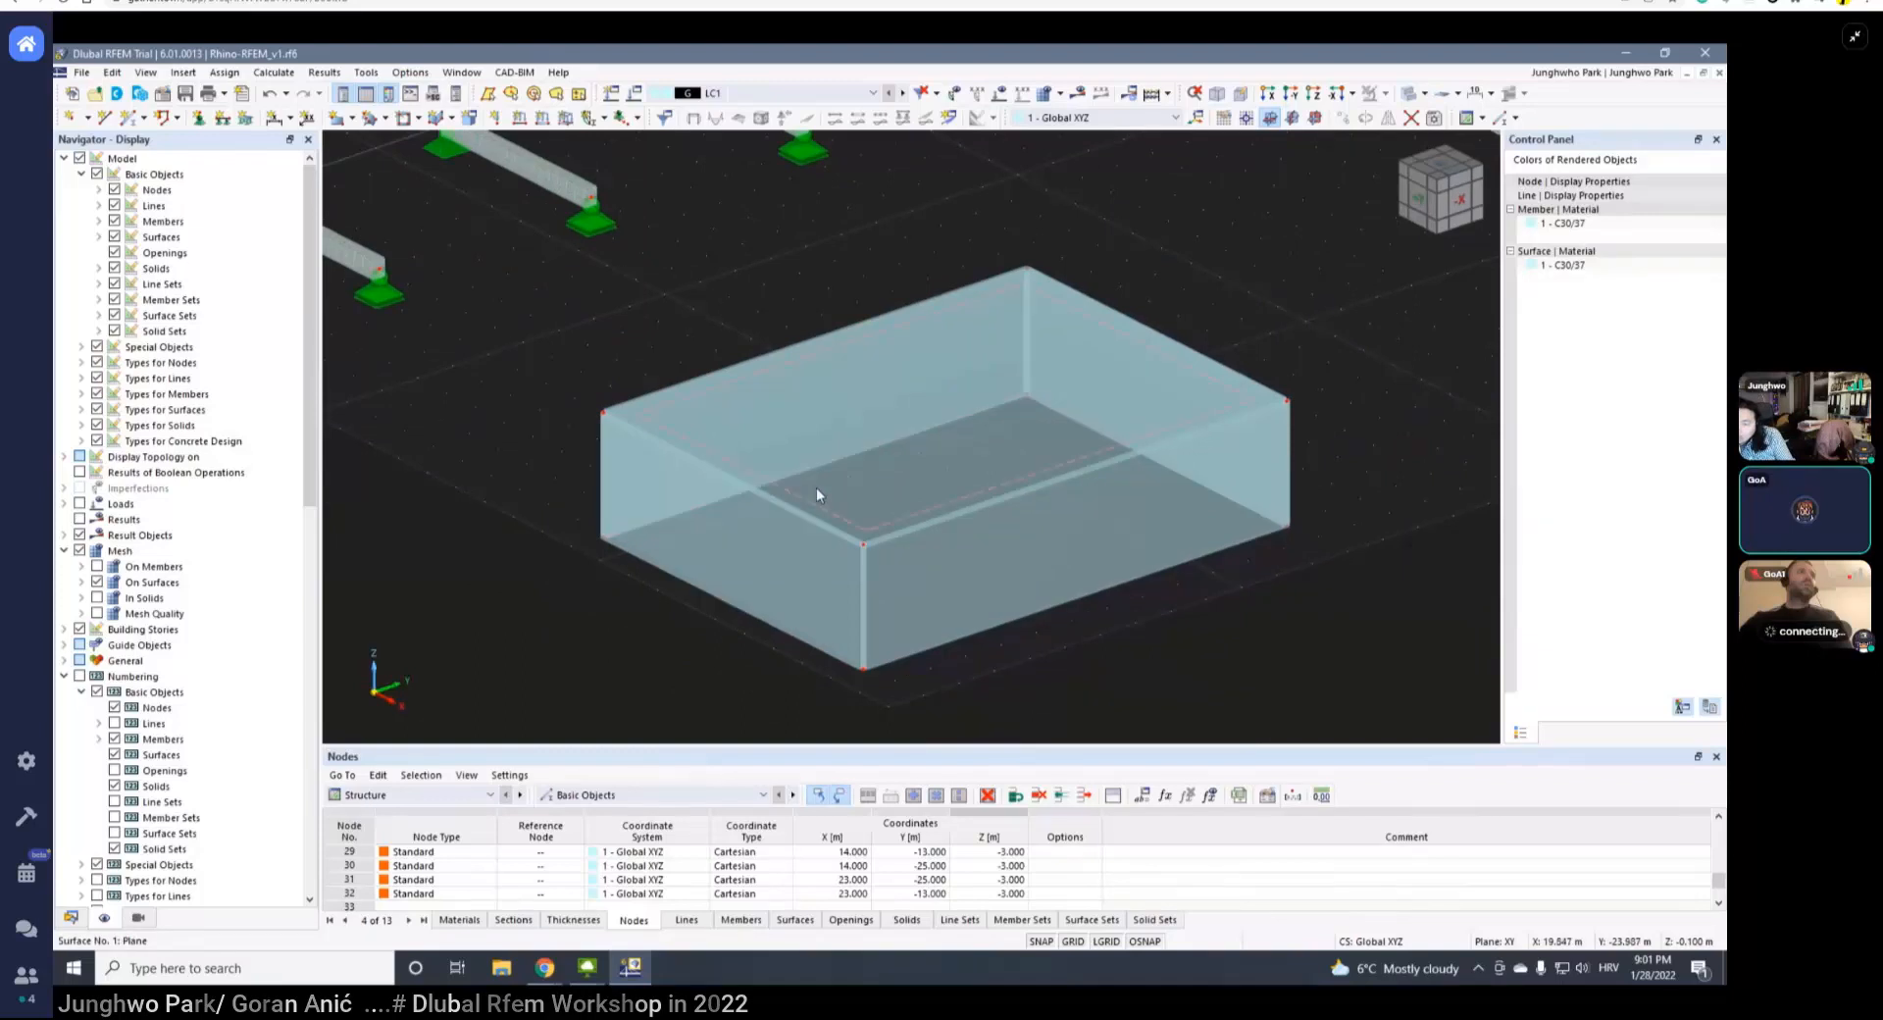
scroll(816, 487, "up", 2)
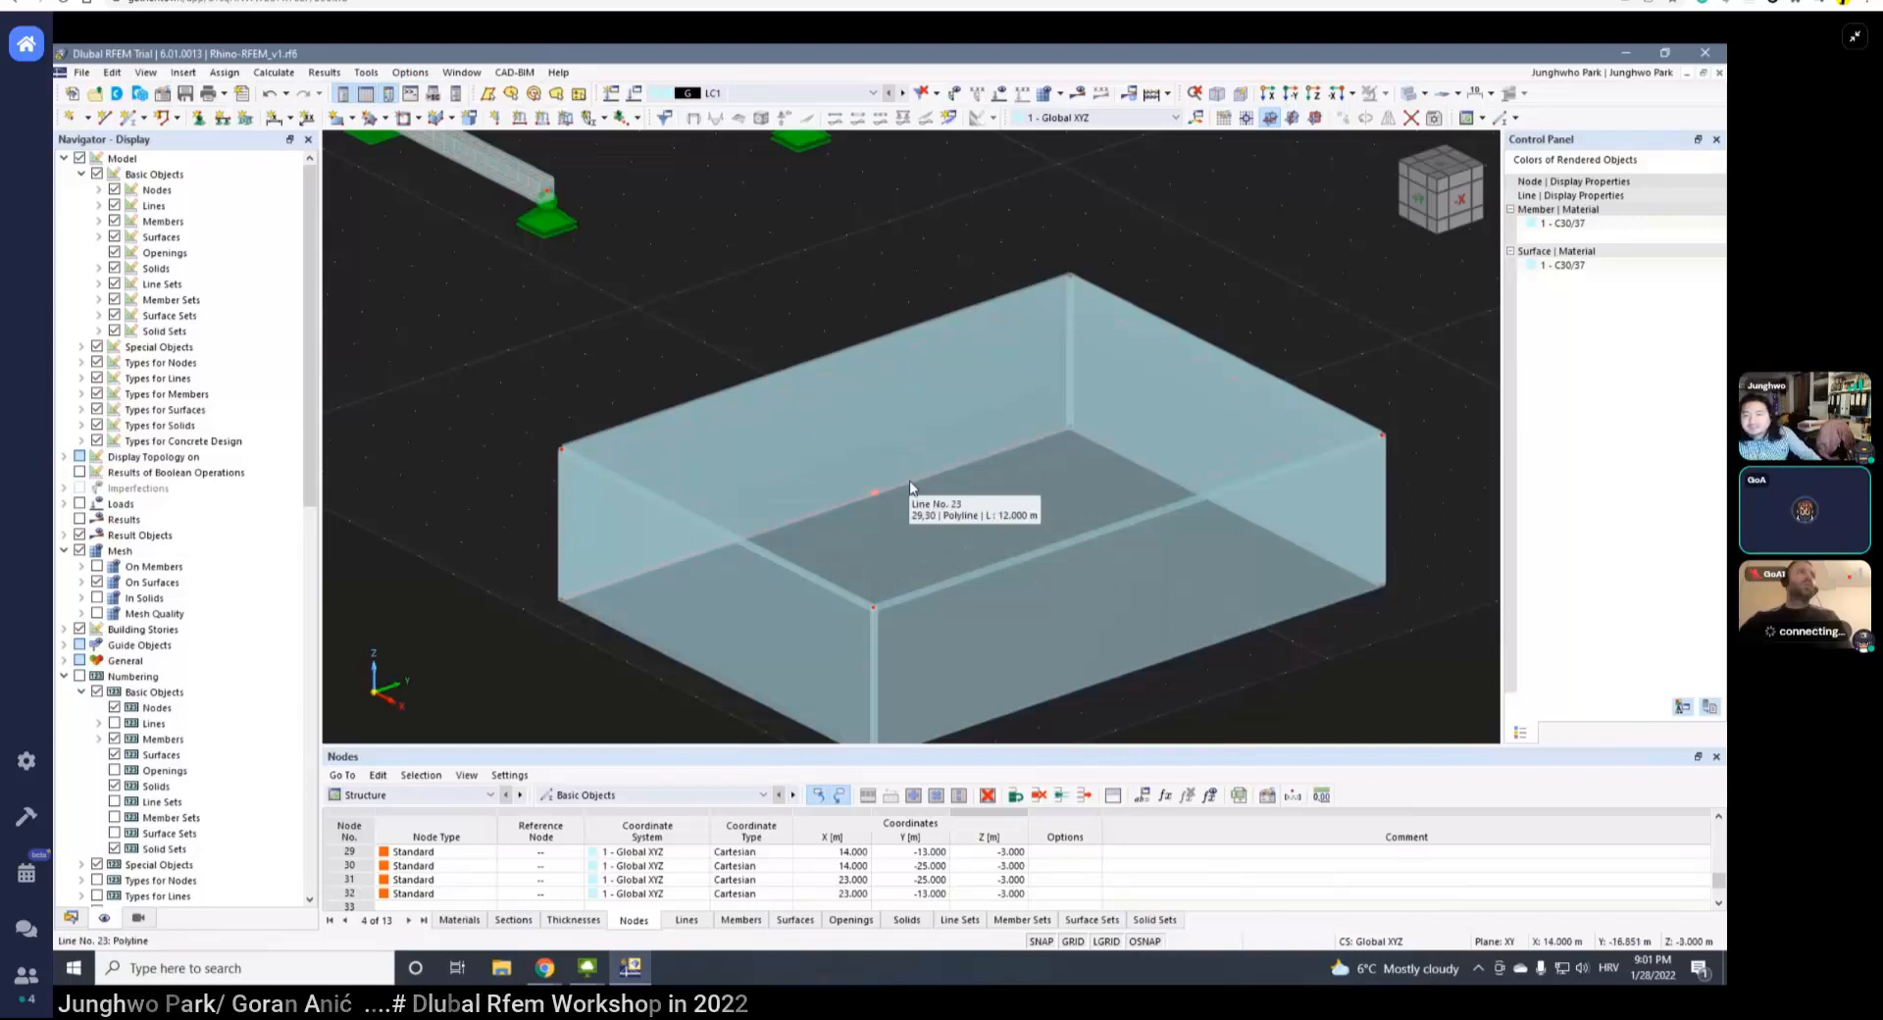
scroll(1004, 483, "down", 2)
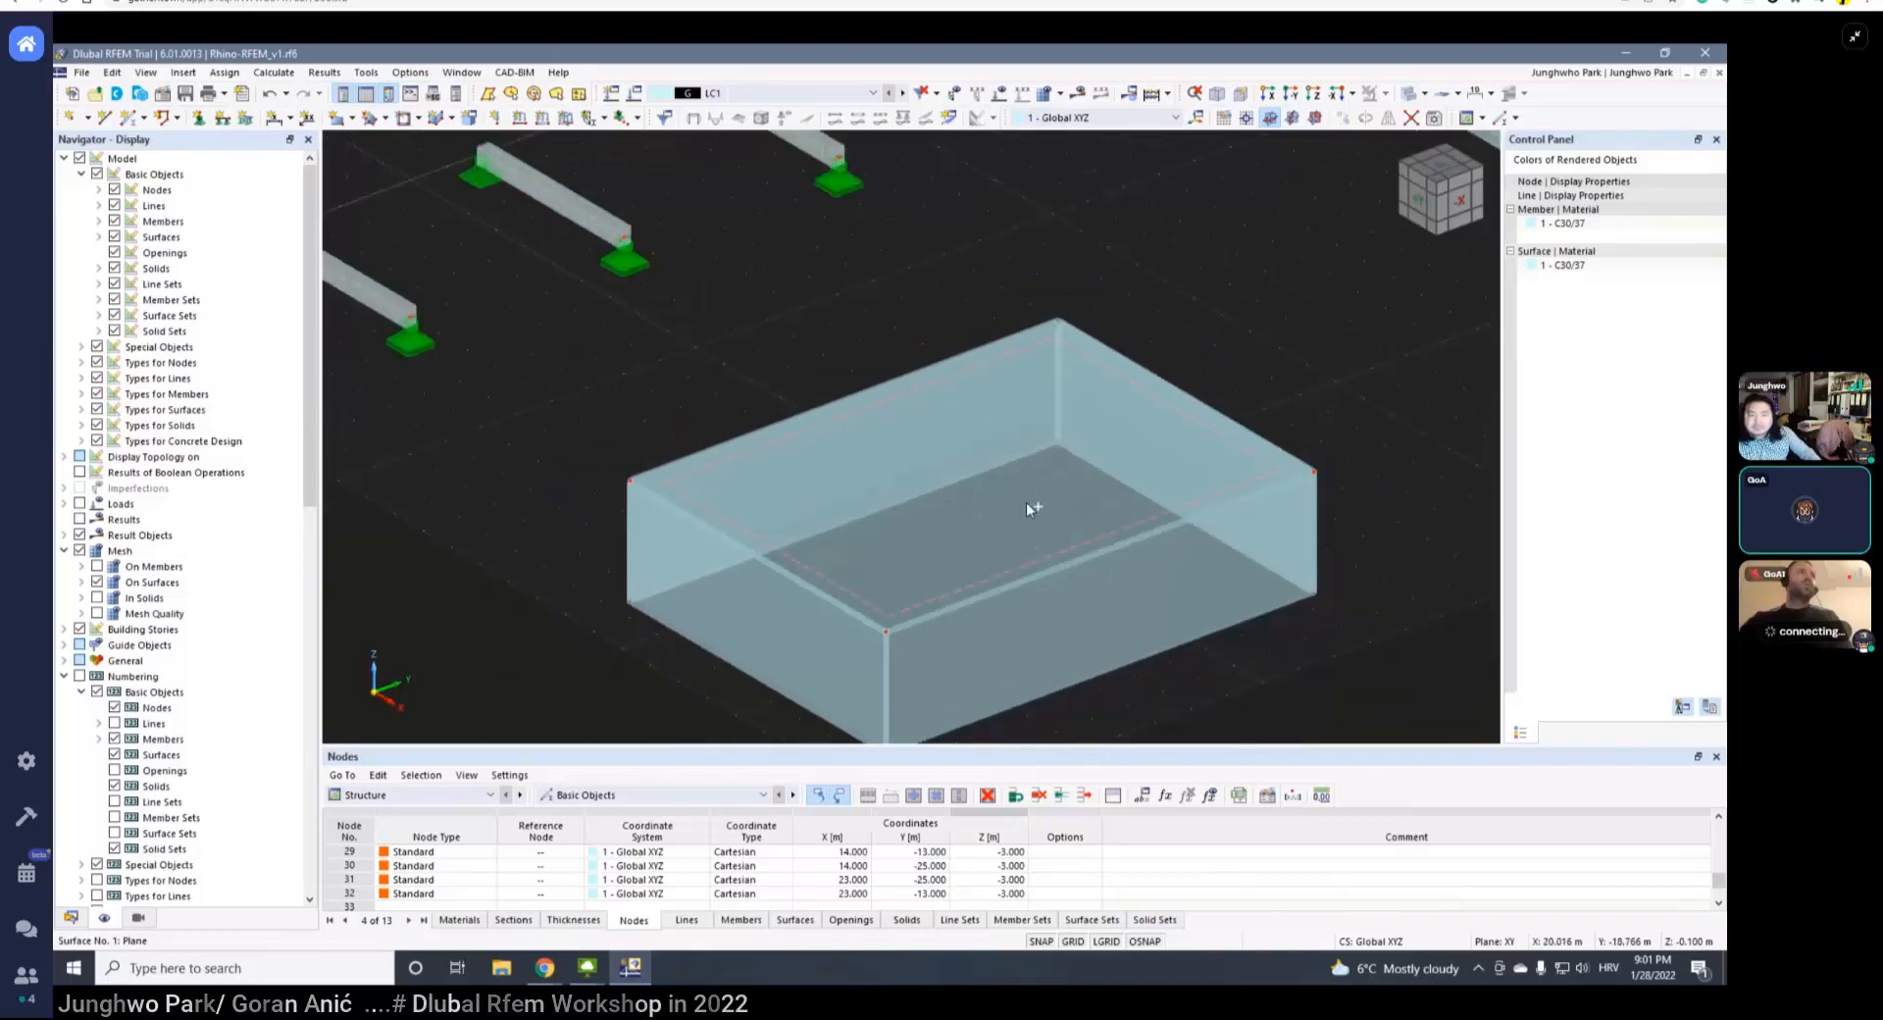
middle_click_drag(1025, 502, 986, 516, "ctrl")
middle_click_drag(973, 534, 978, 508)
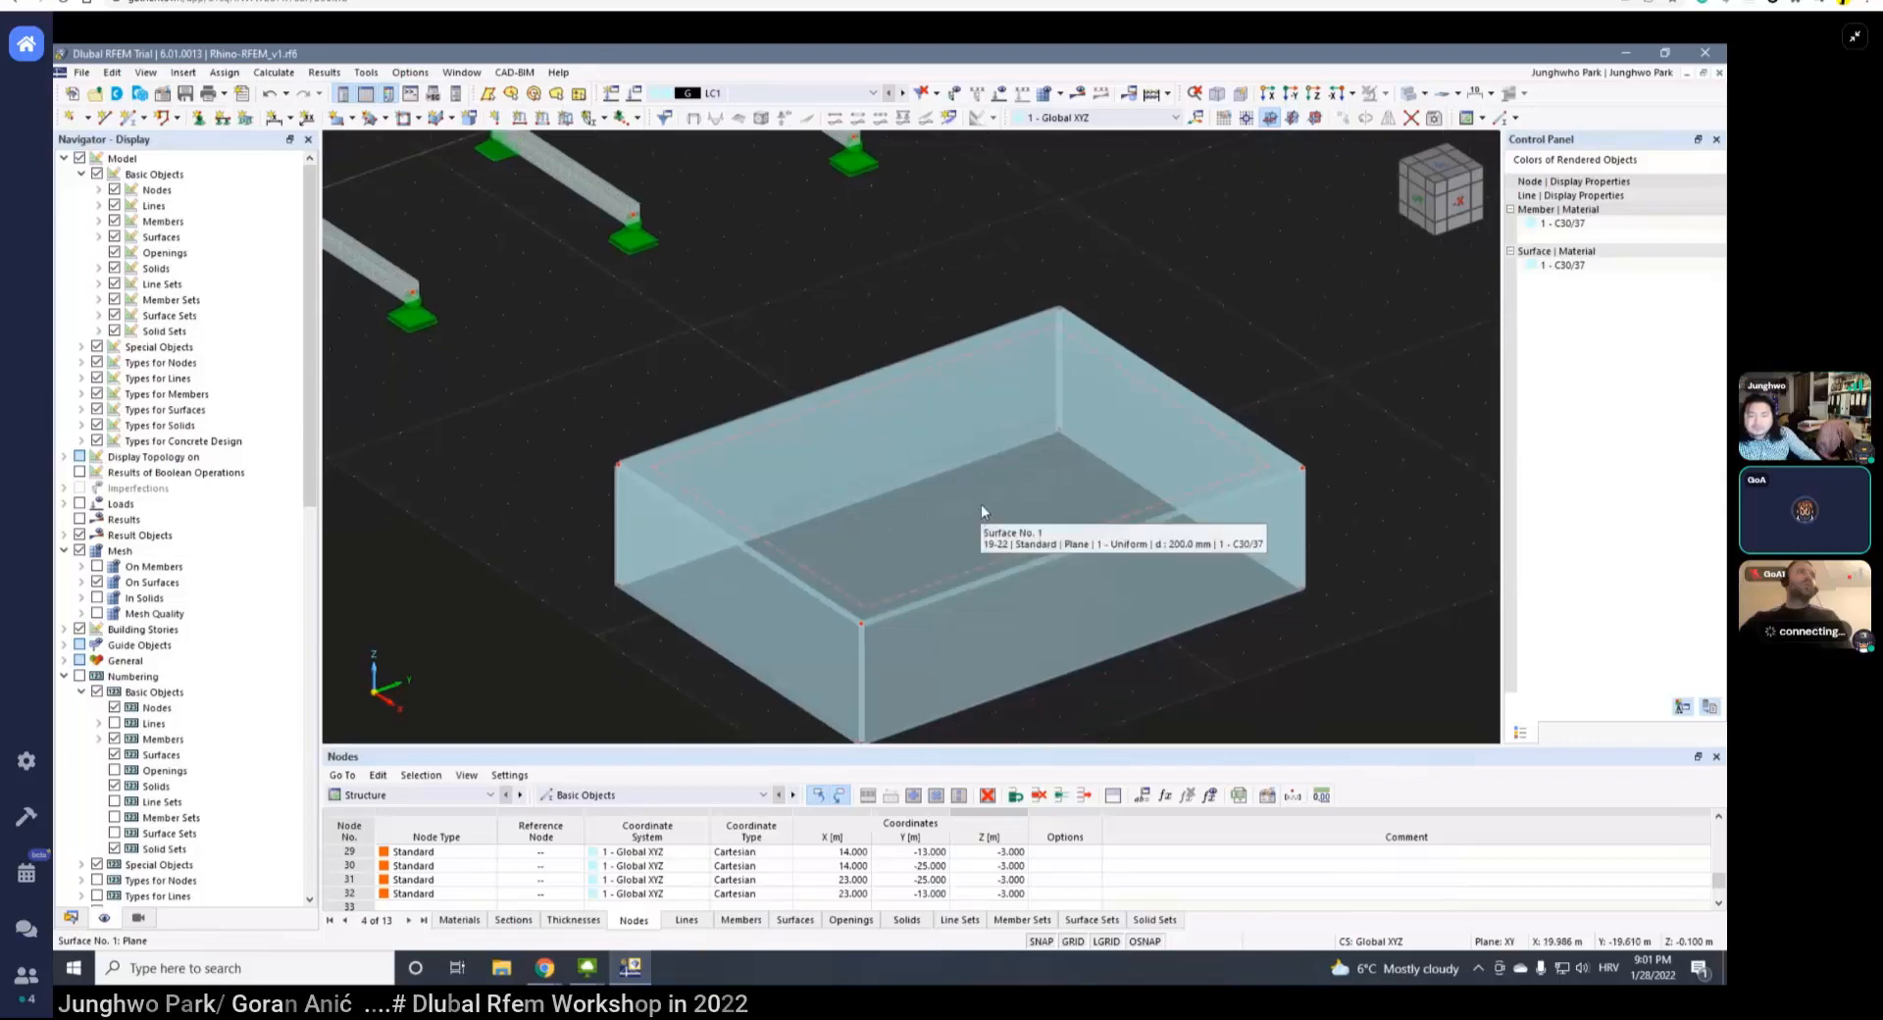
middle_click_drag(982, 584, 1000, 543)
scroll(1000, 543, "up", 1)
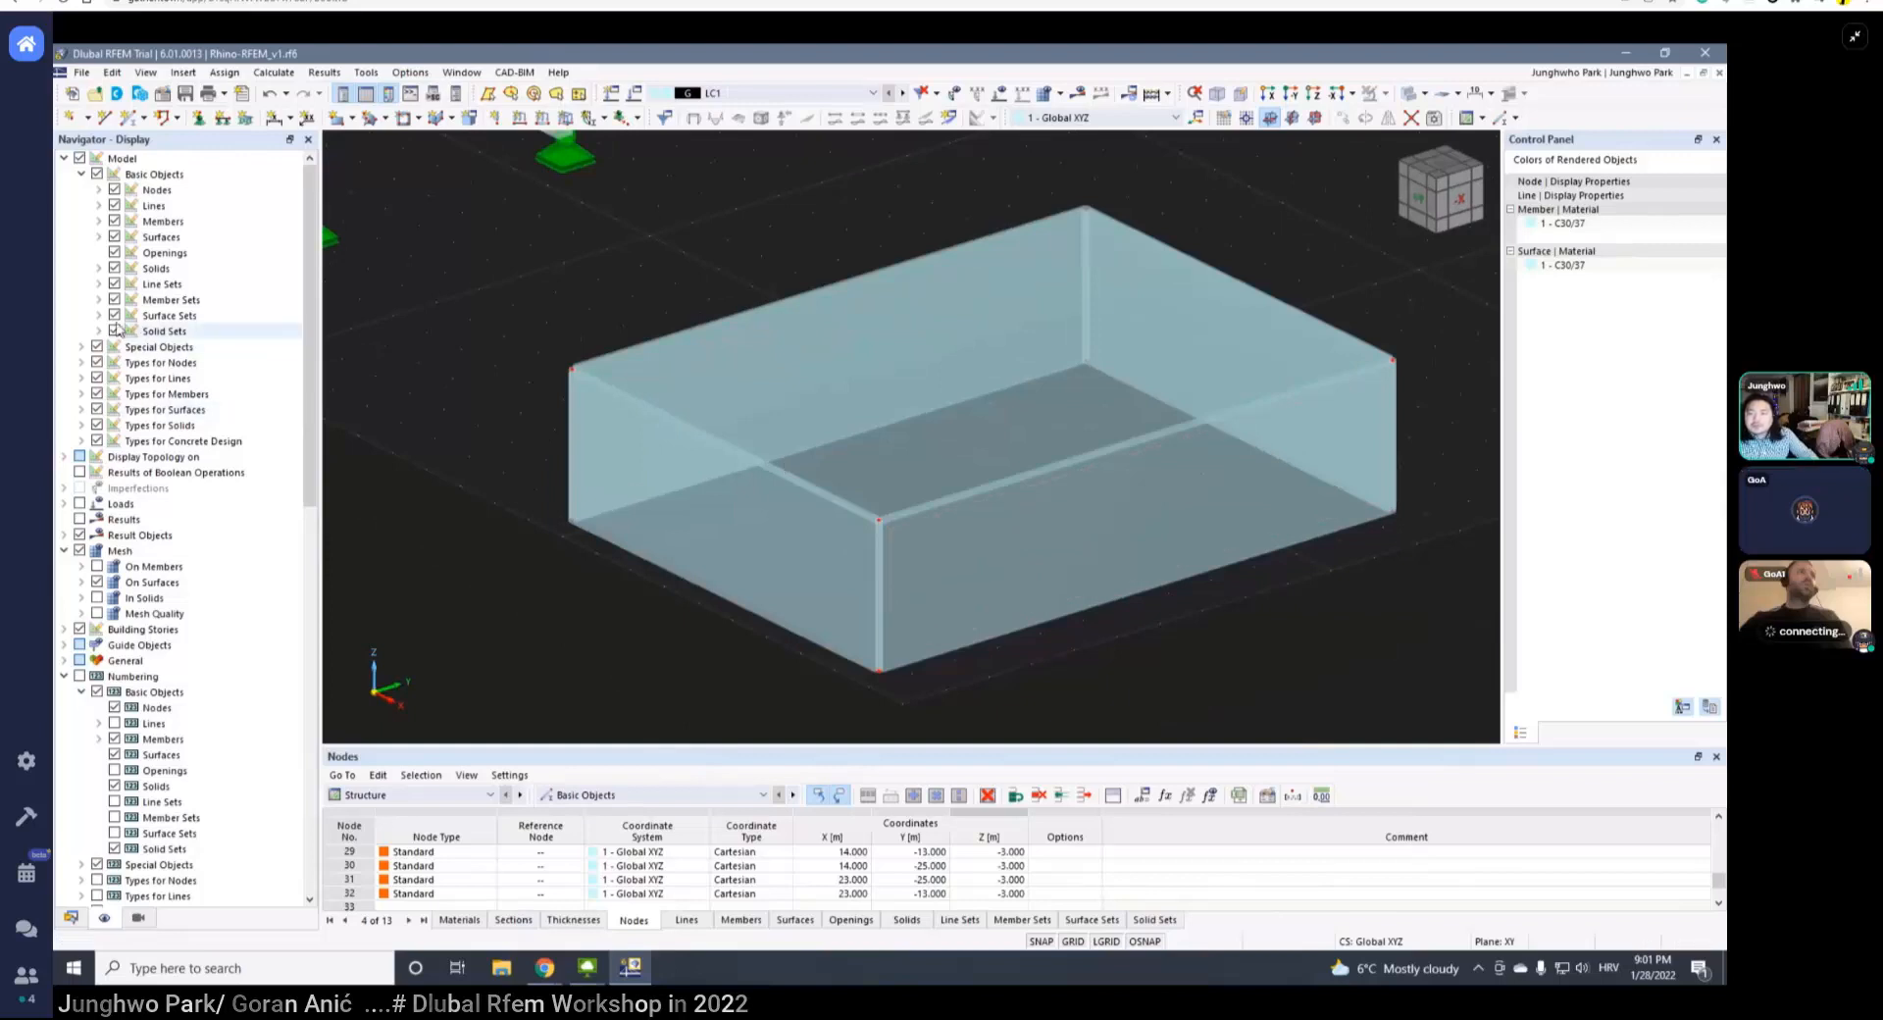
left_click(99, 300)
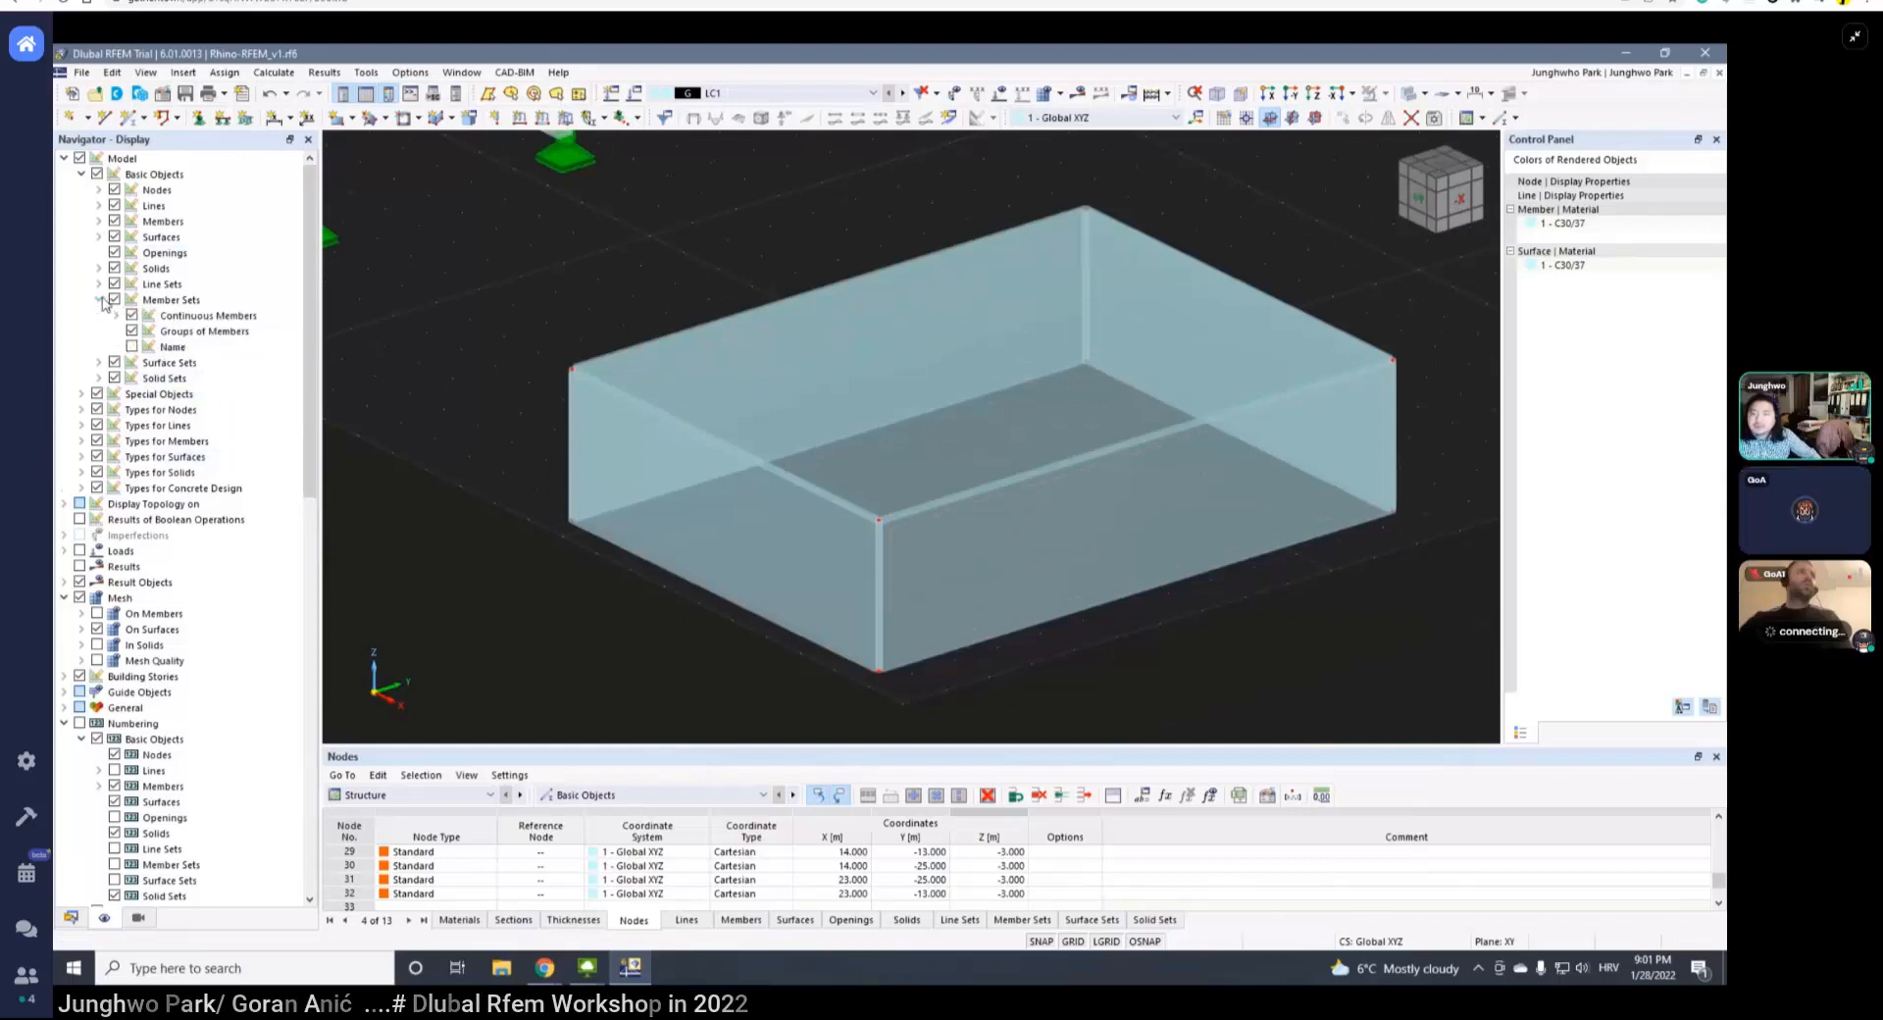
left_click(100, 300)
scroll(108, 314, "down", 1)
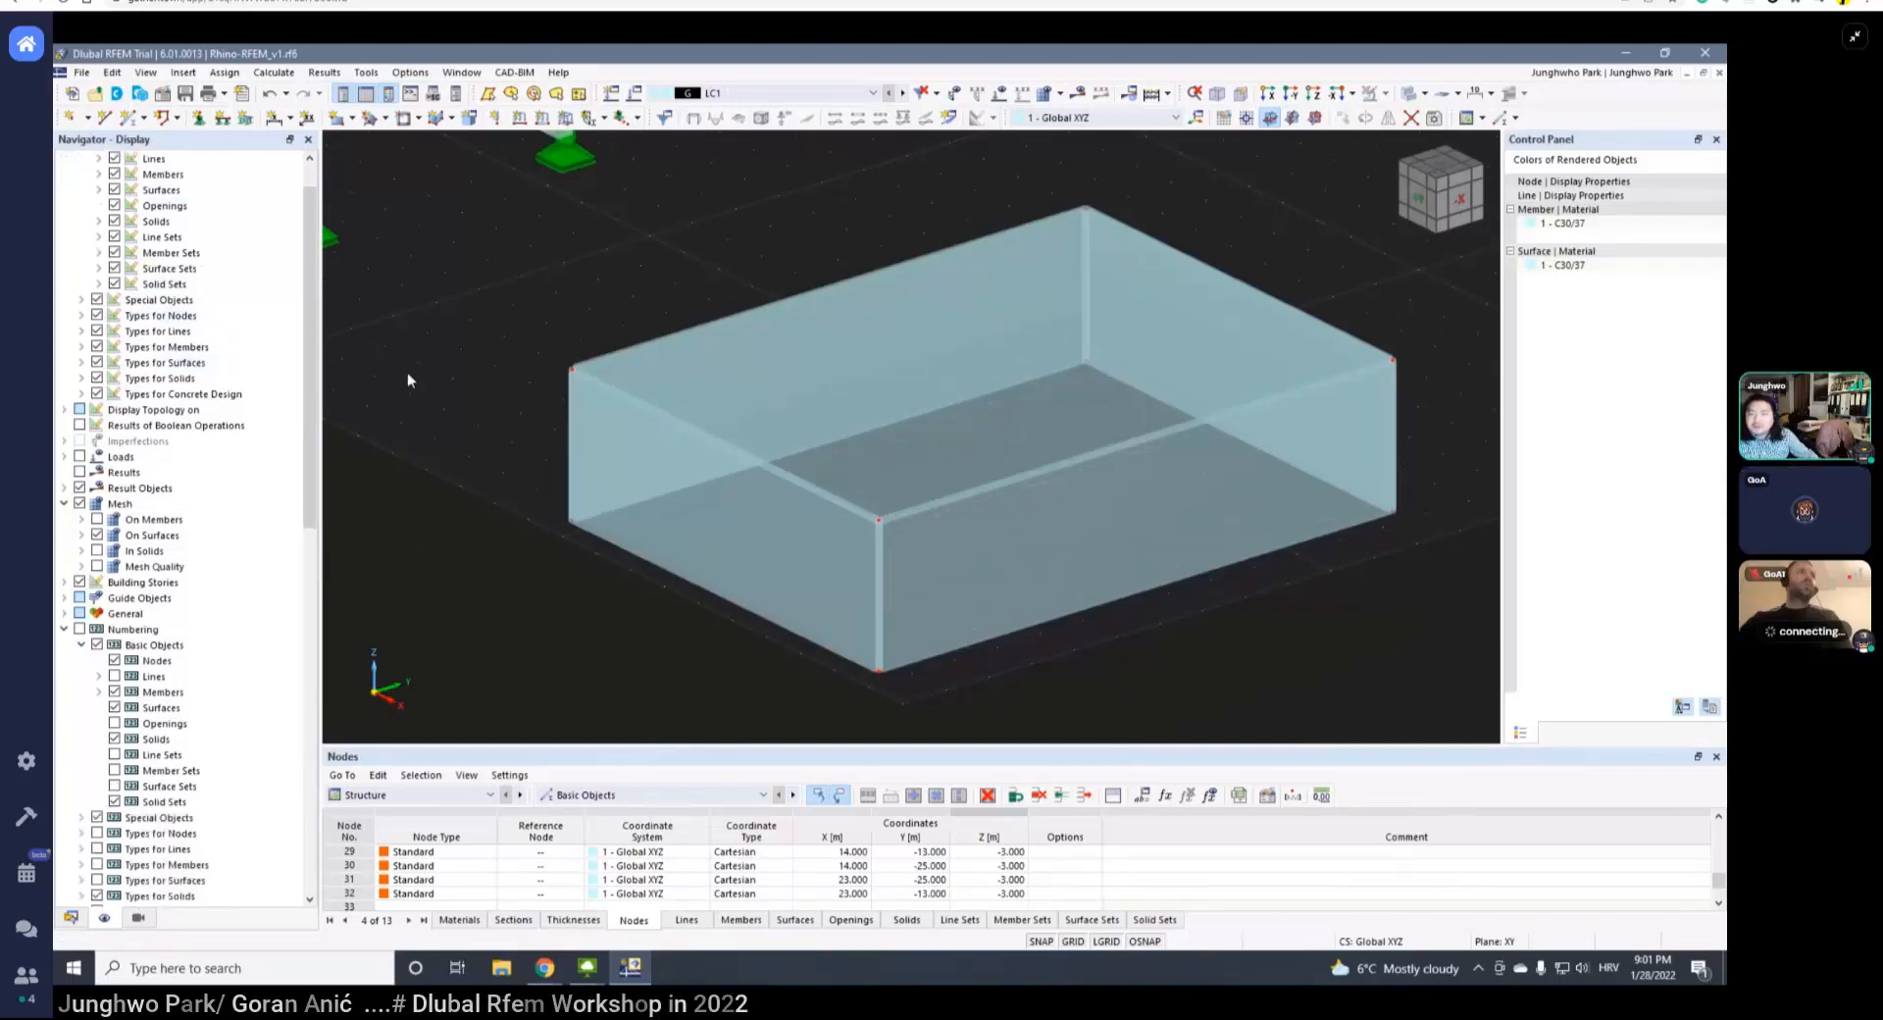
- Draw a rectangular surface, 200 mm thick in C30/37, beside the box, with its second corner at X 29 m, Y -3 m
scroll(647, 411, "down", 1)
scroll(663, 403, "down", 3)
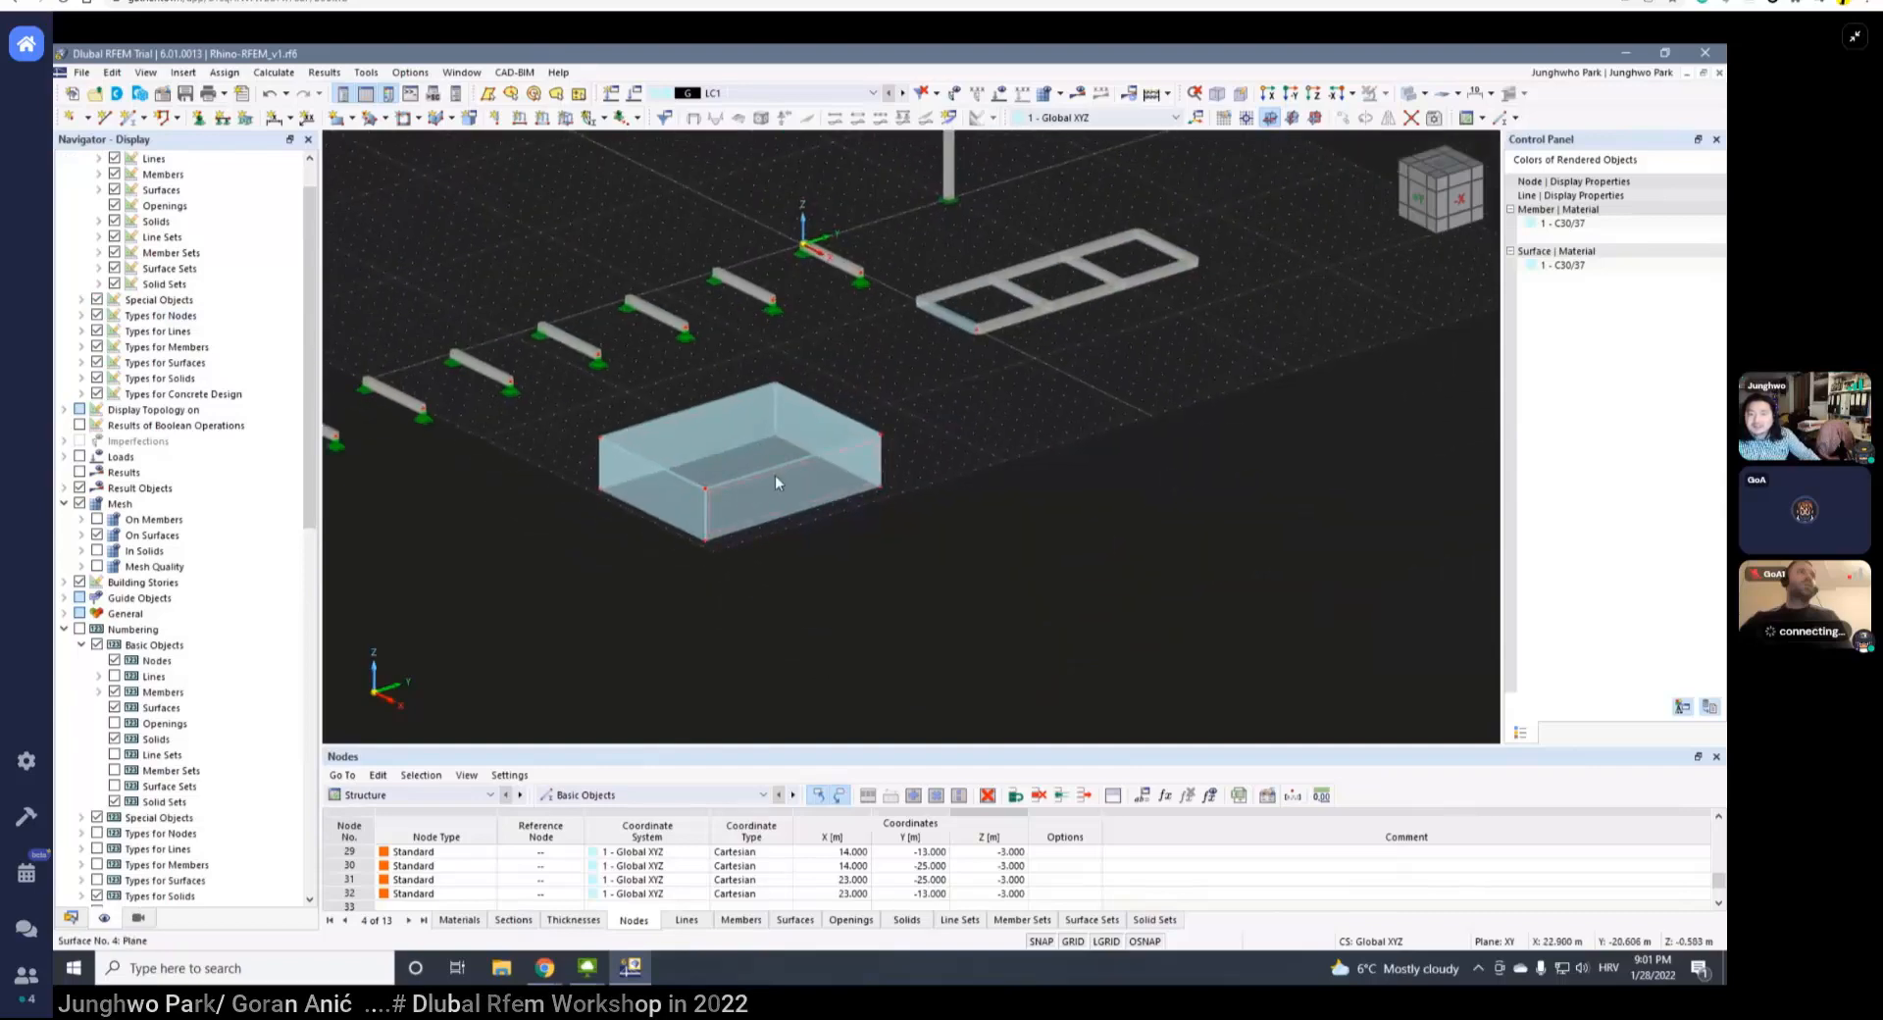
left_click(351, 118)
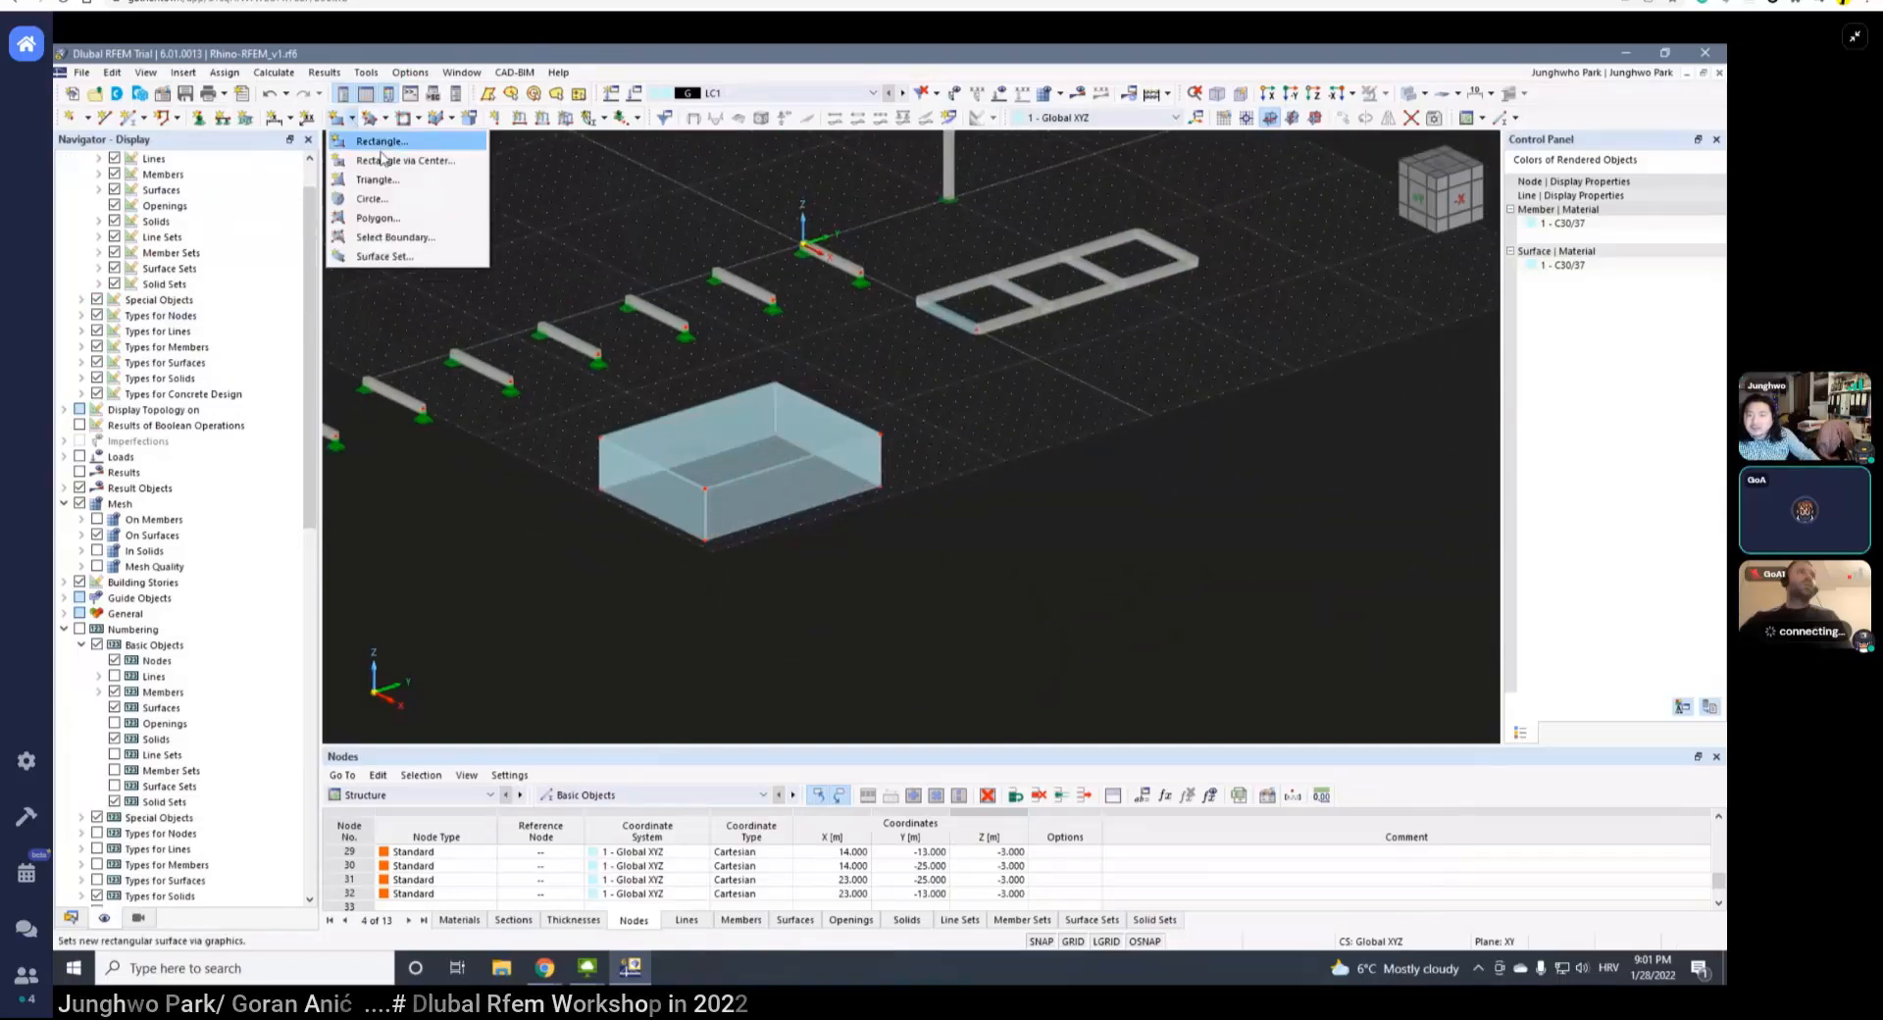
left_click(363, 138)
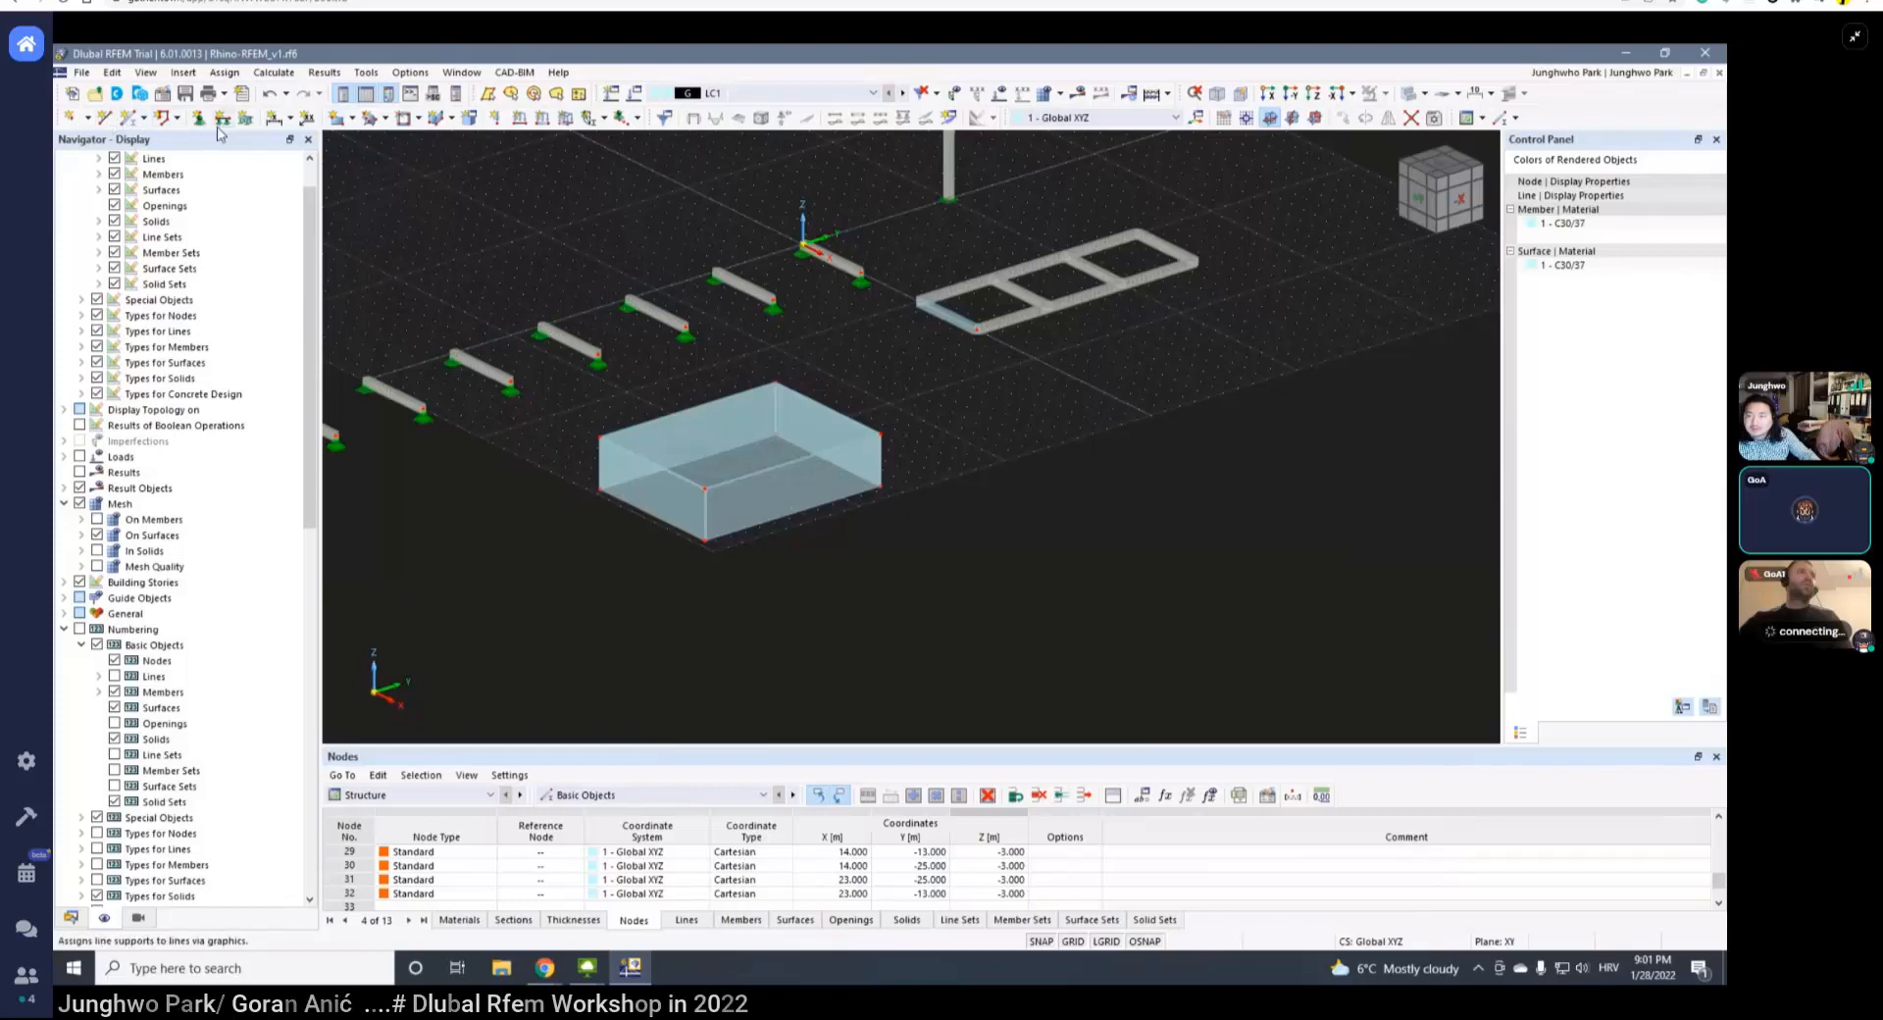
left_click(351, 119)
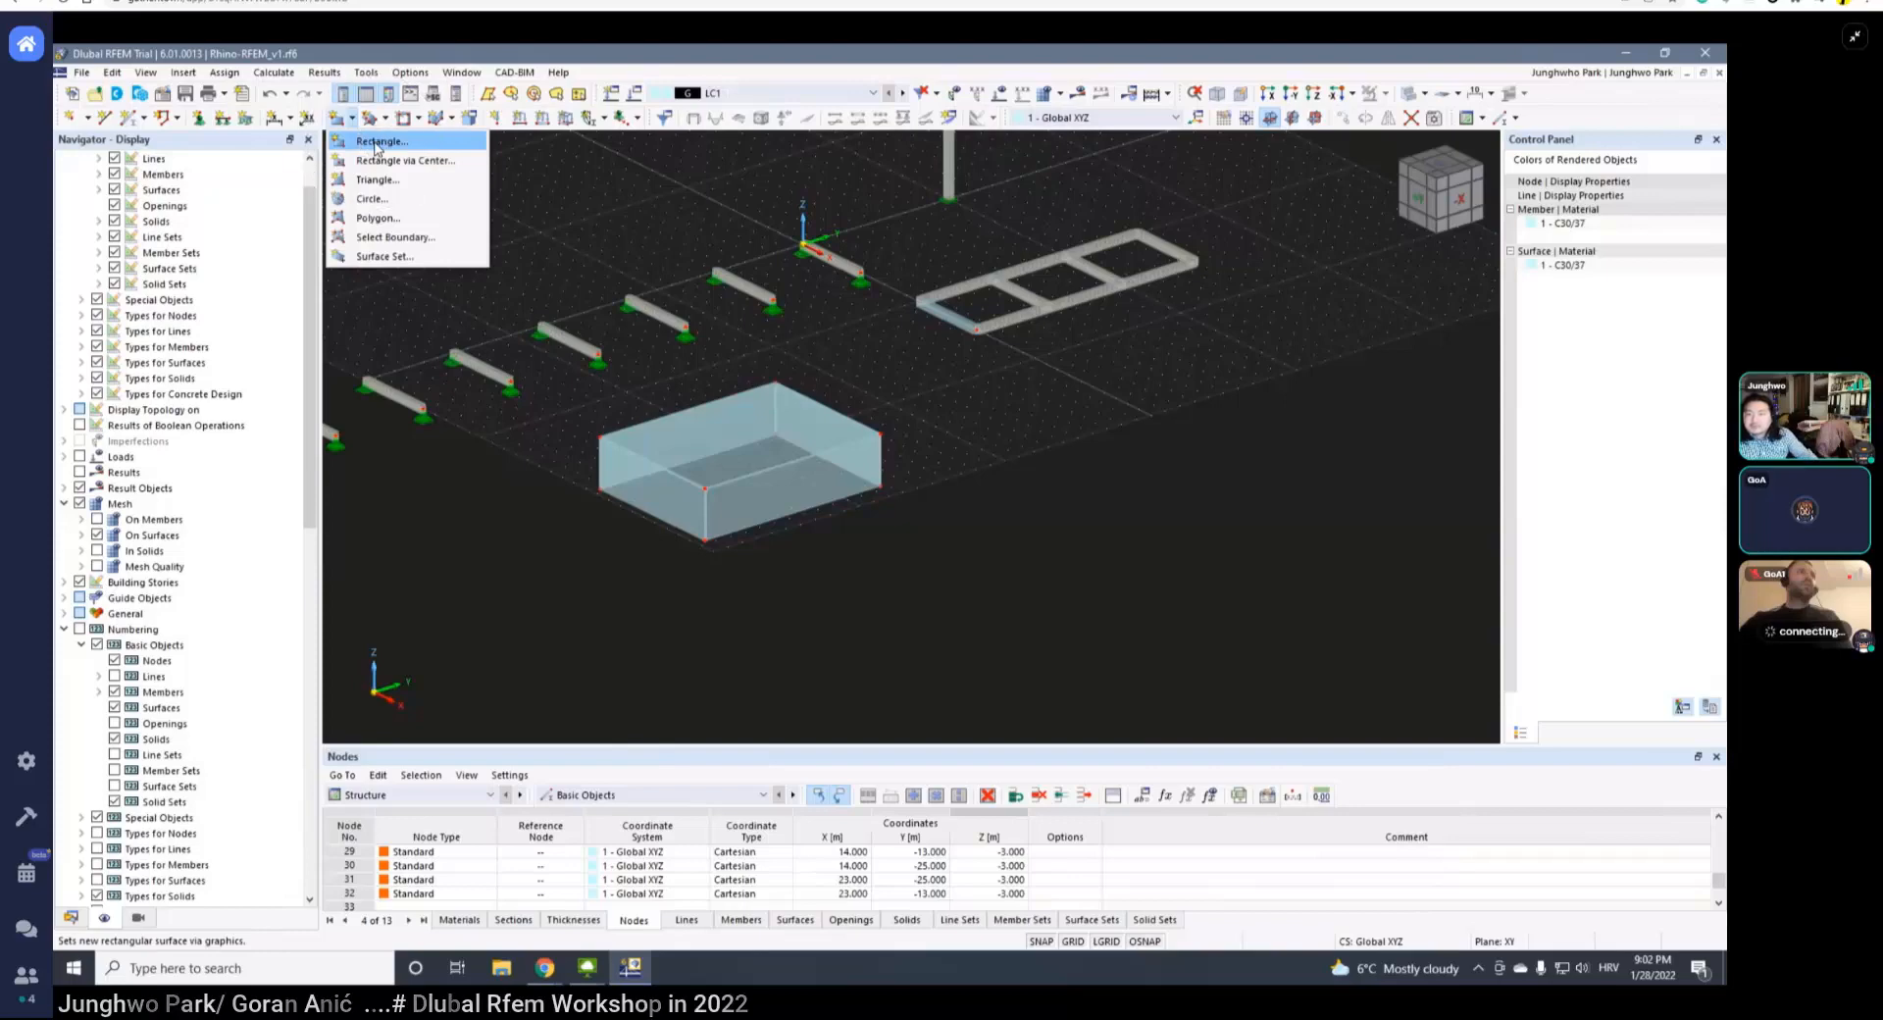
left_click(378, 142)
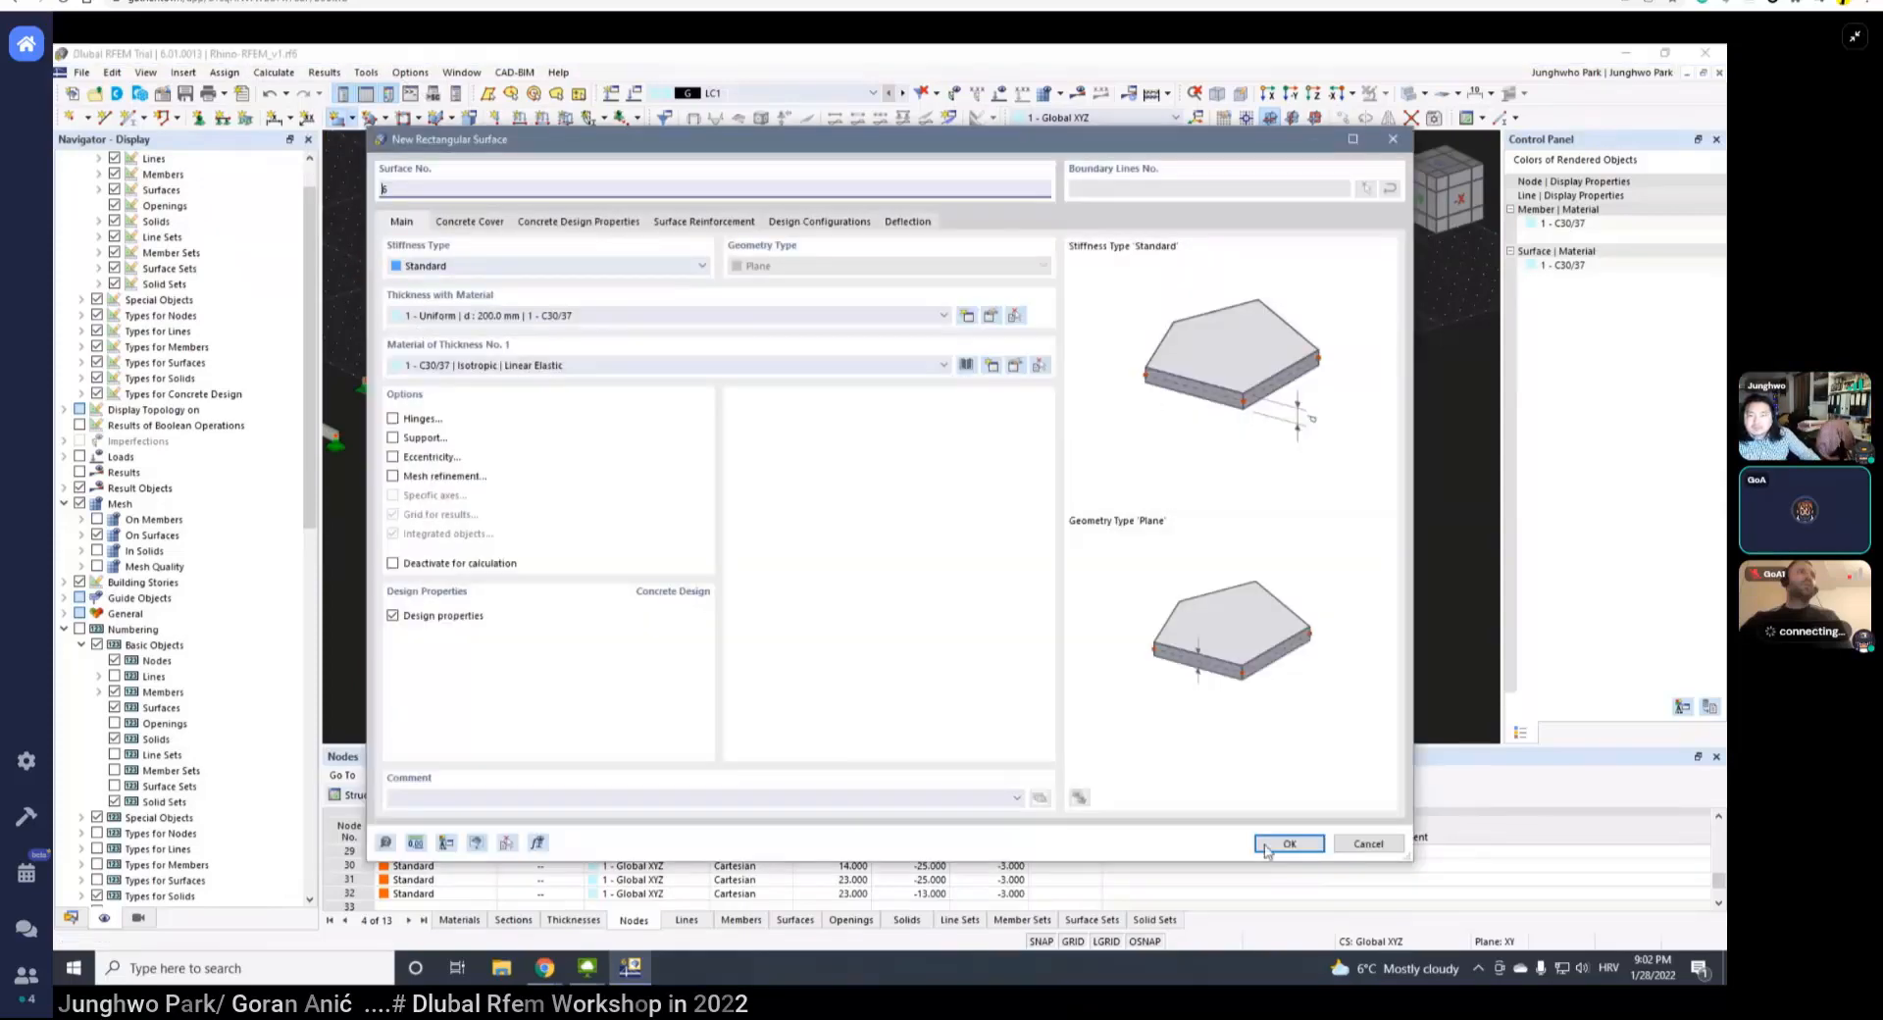
left_click(1288, 844)
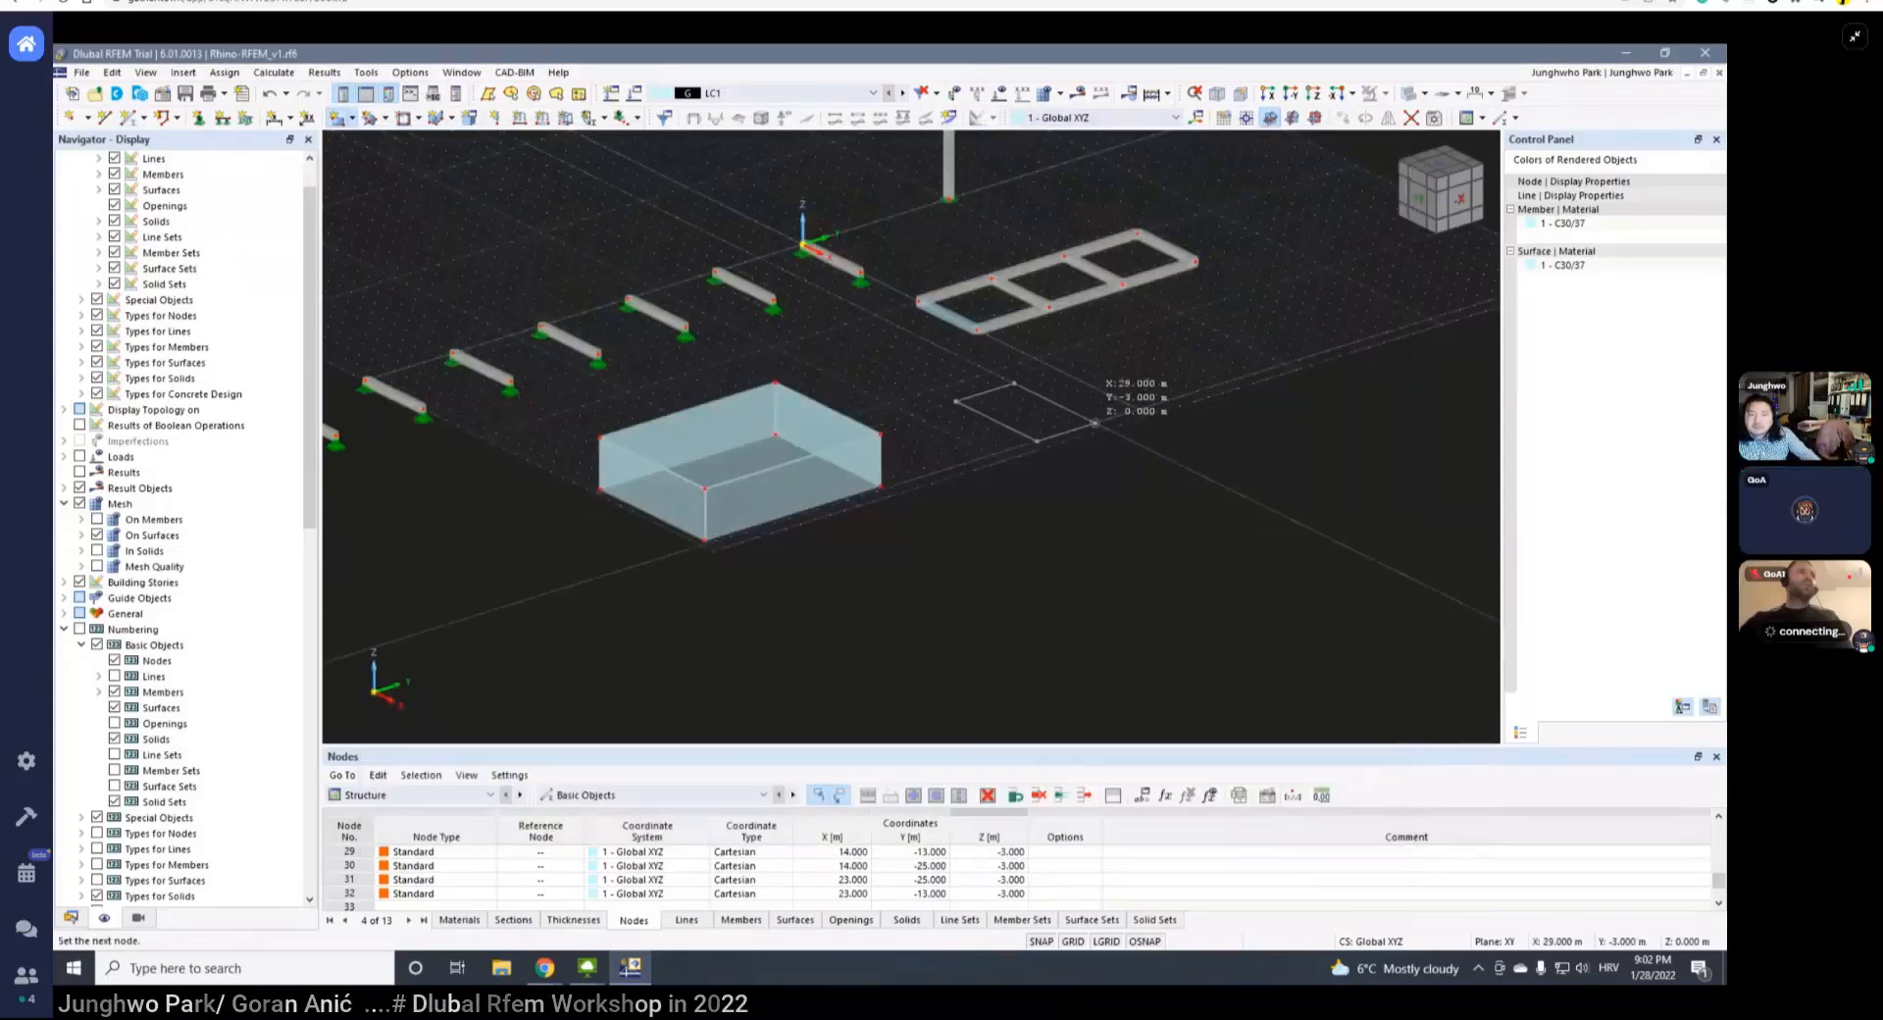
left_click(1095, 423)
scroll(1090, 415, "up", 3)
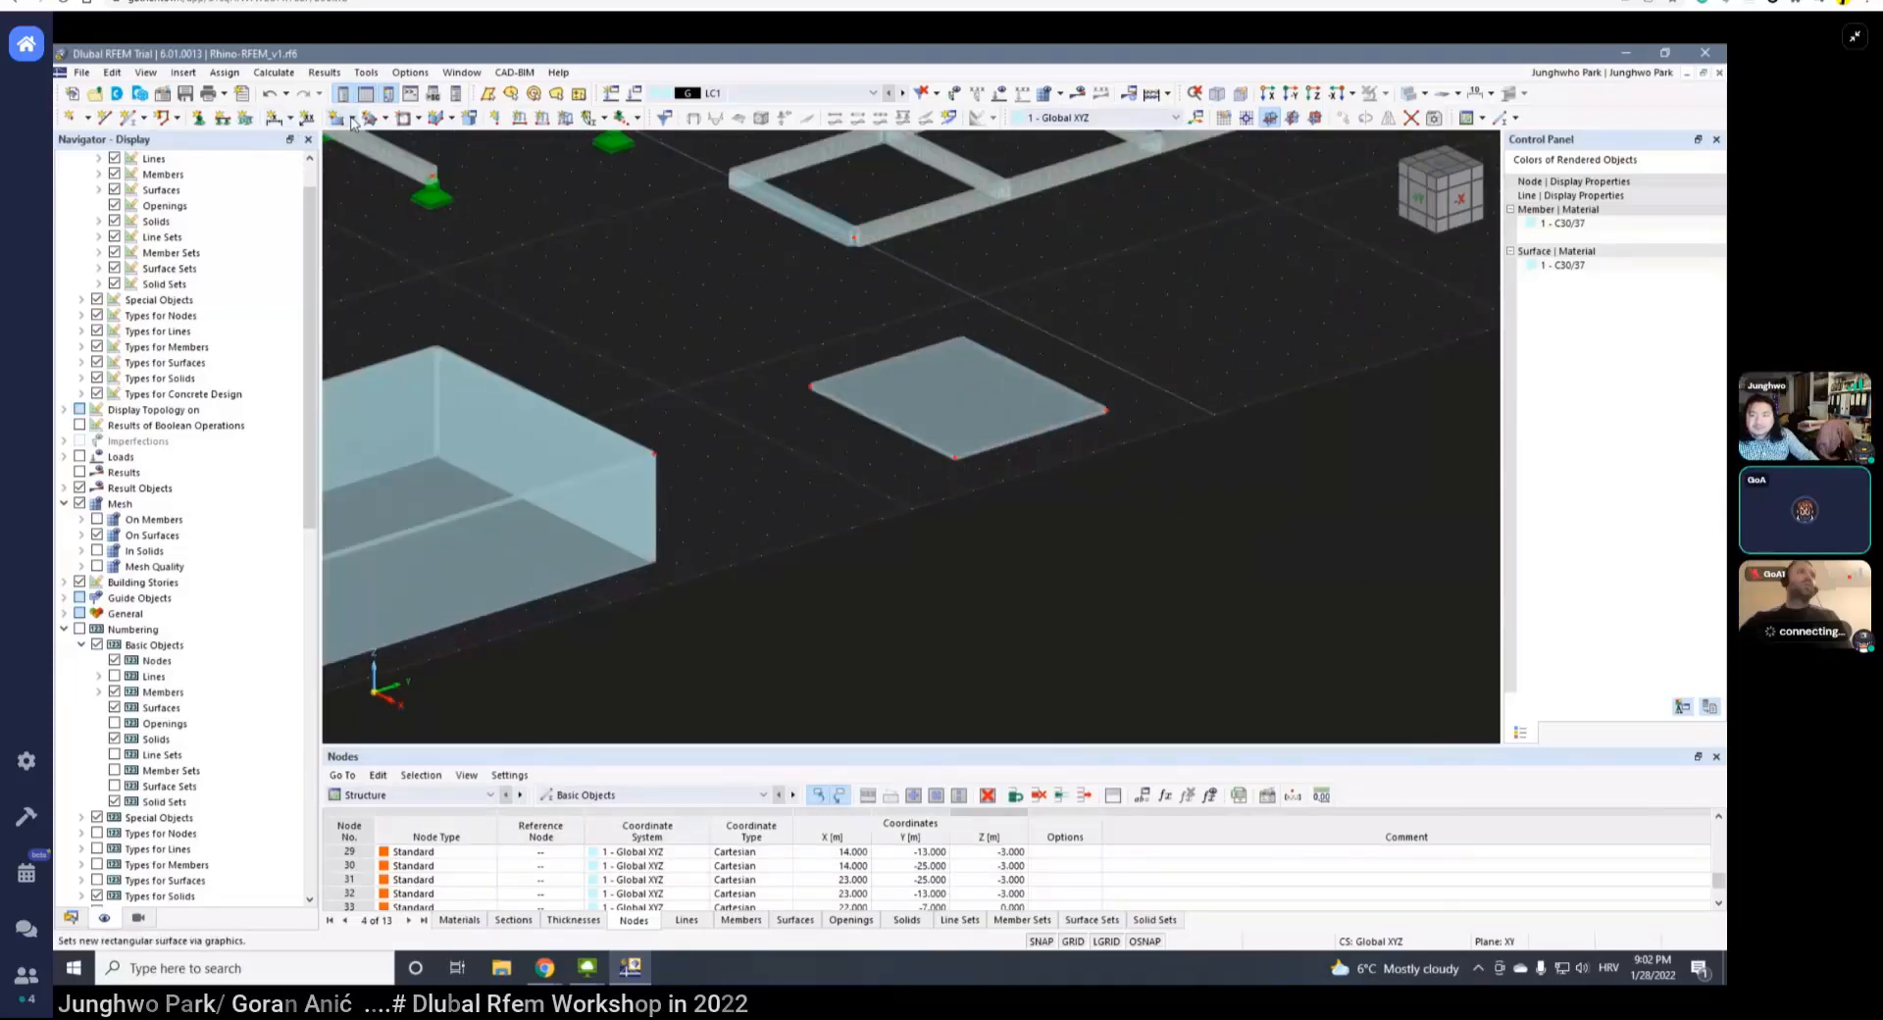
- Bring the ladder-shaped beam frame into view and change the model display to wireframe
left_click(105, 121)
middle_click_drag(1152, 304, 1059, 420)
key("Escape")
middle_click_drag(834, 237, 908, 431)
scroll(895, 444, "up", 1)
scroll(908, 370, "up", 2)
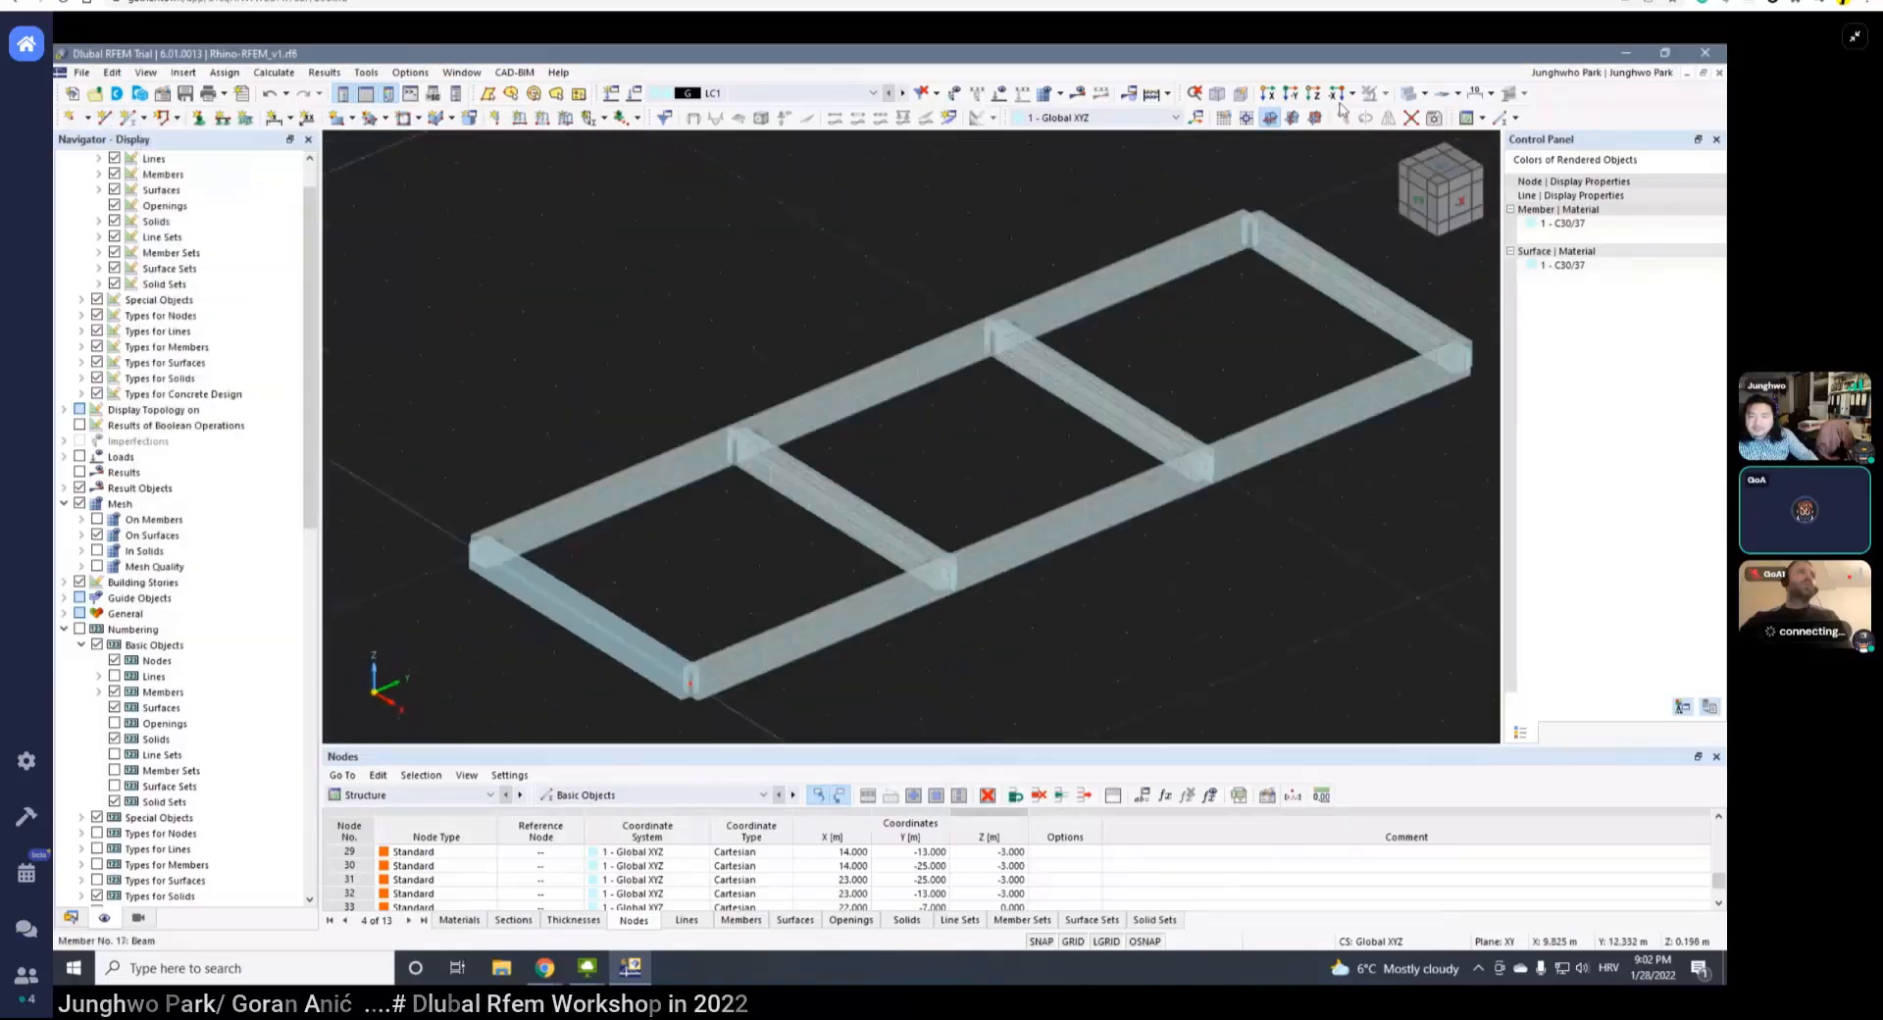
left_click(1408, 95)
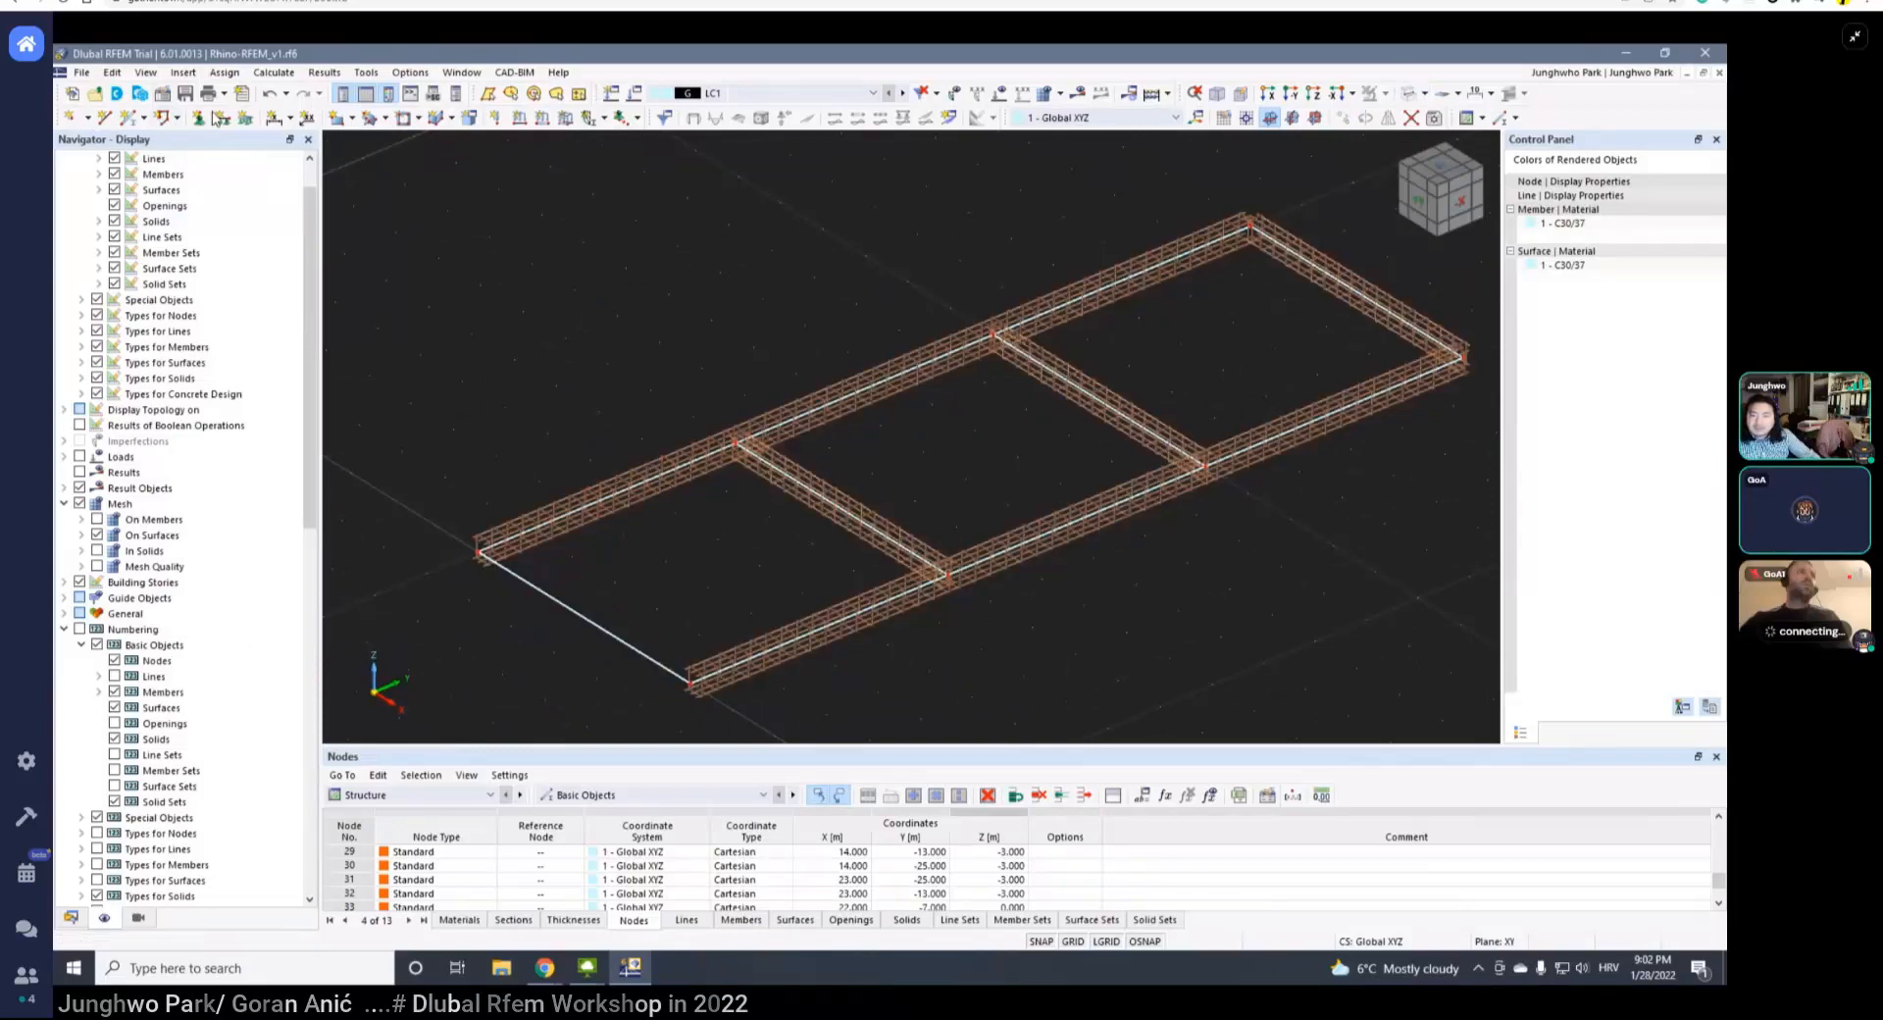
- Create a 200 mm thick C30/37 surface in the frame's middle bay by selecting its boundary lines
left_click(350, 118)
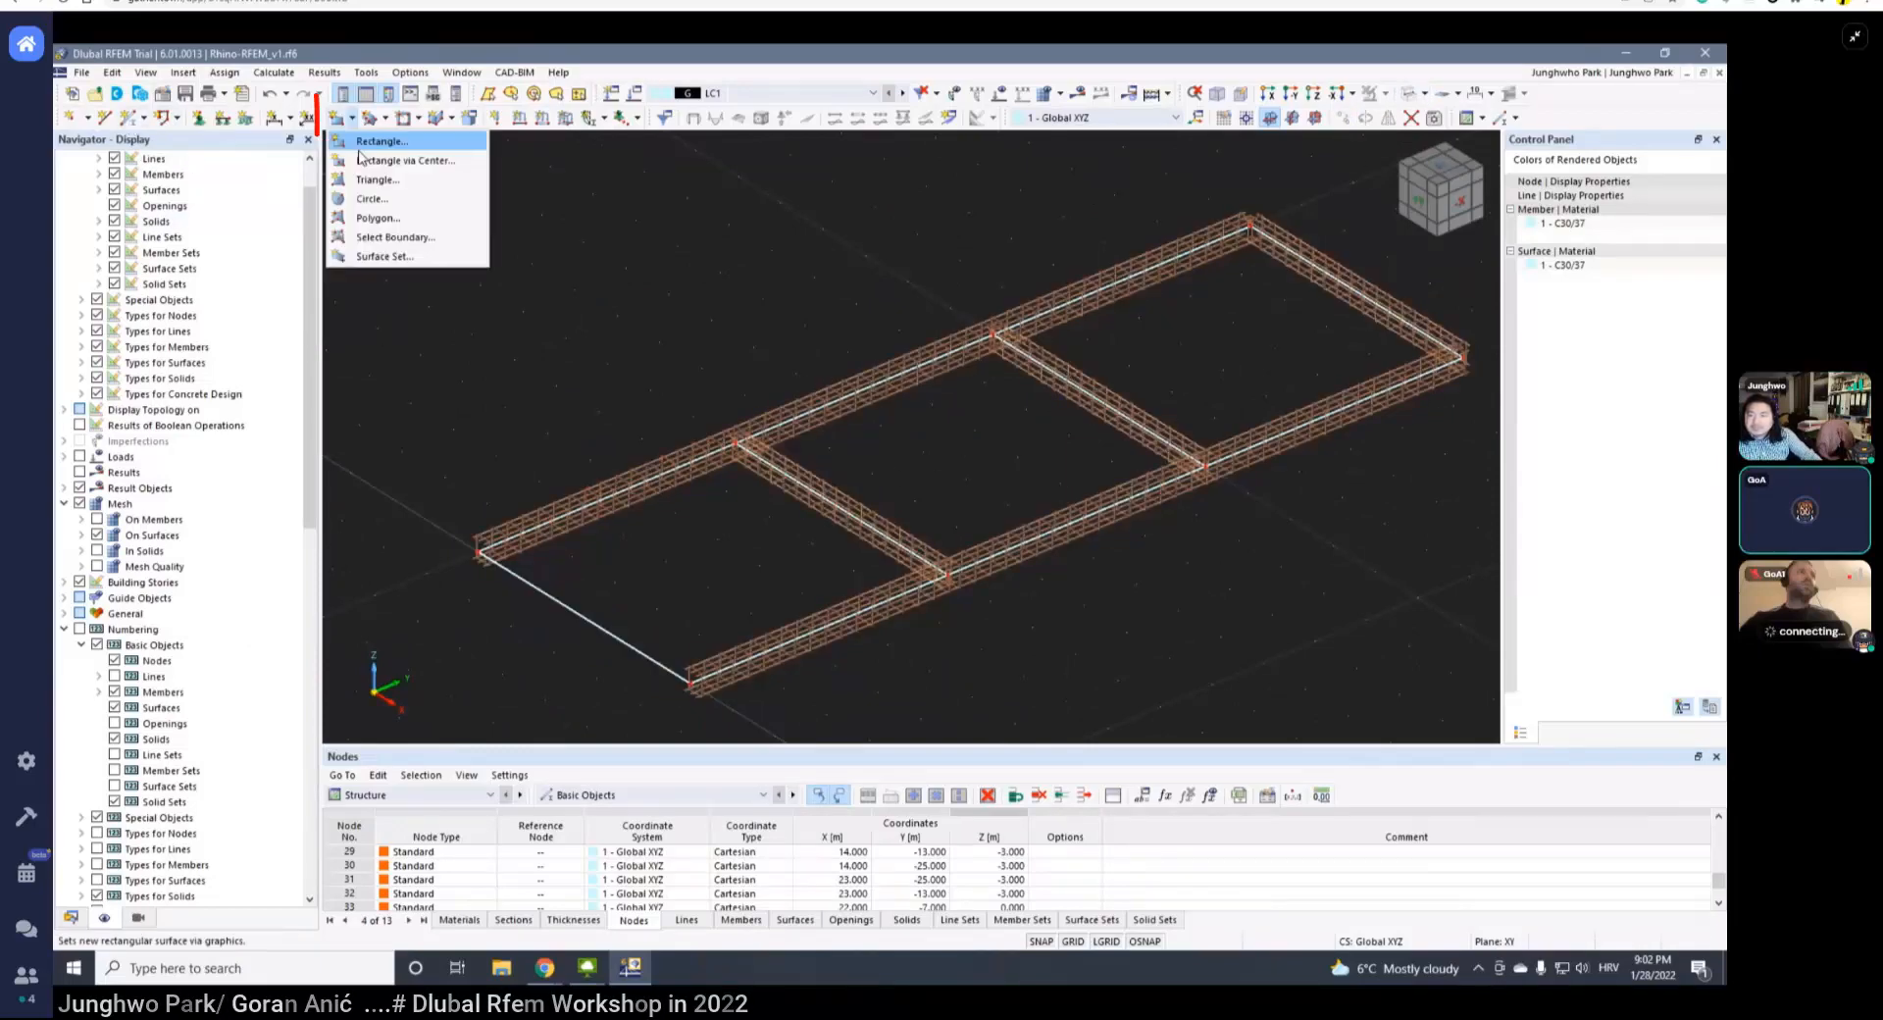
left_click(412, 245)
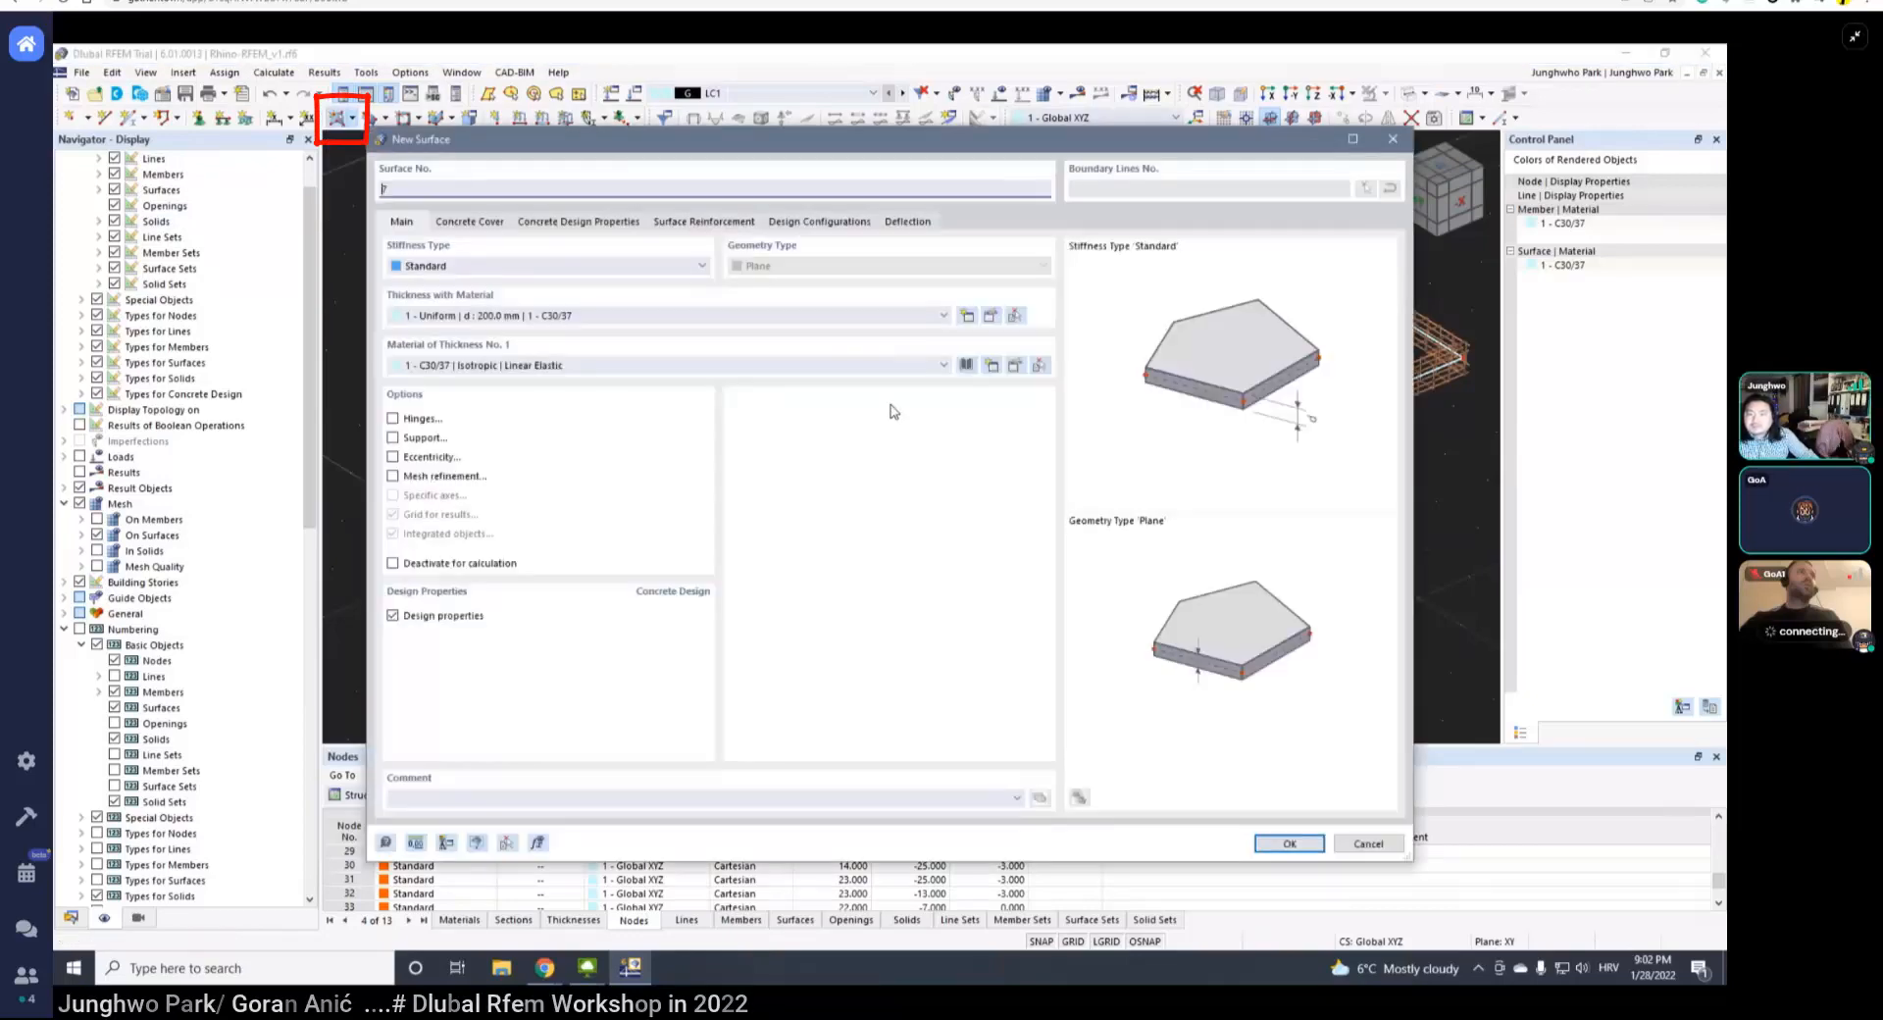
left_click(1304, 845)
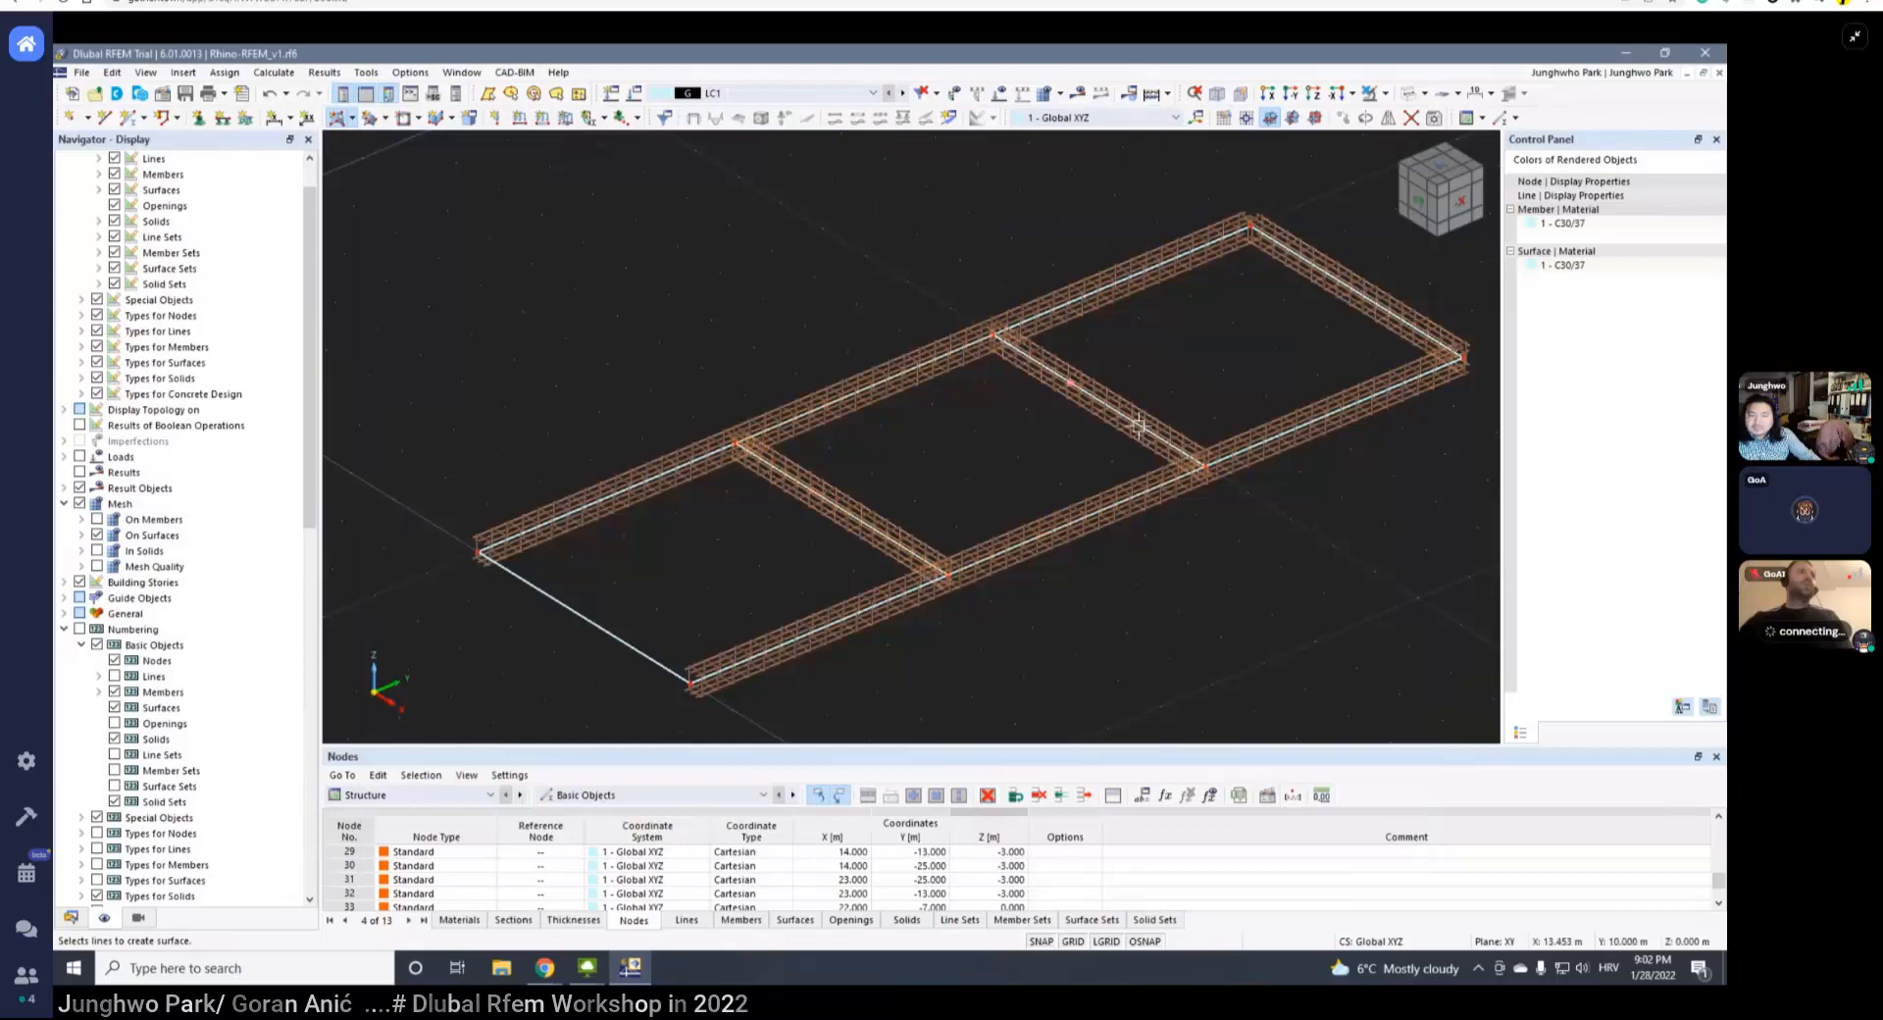
left_click(1044, 419)
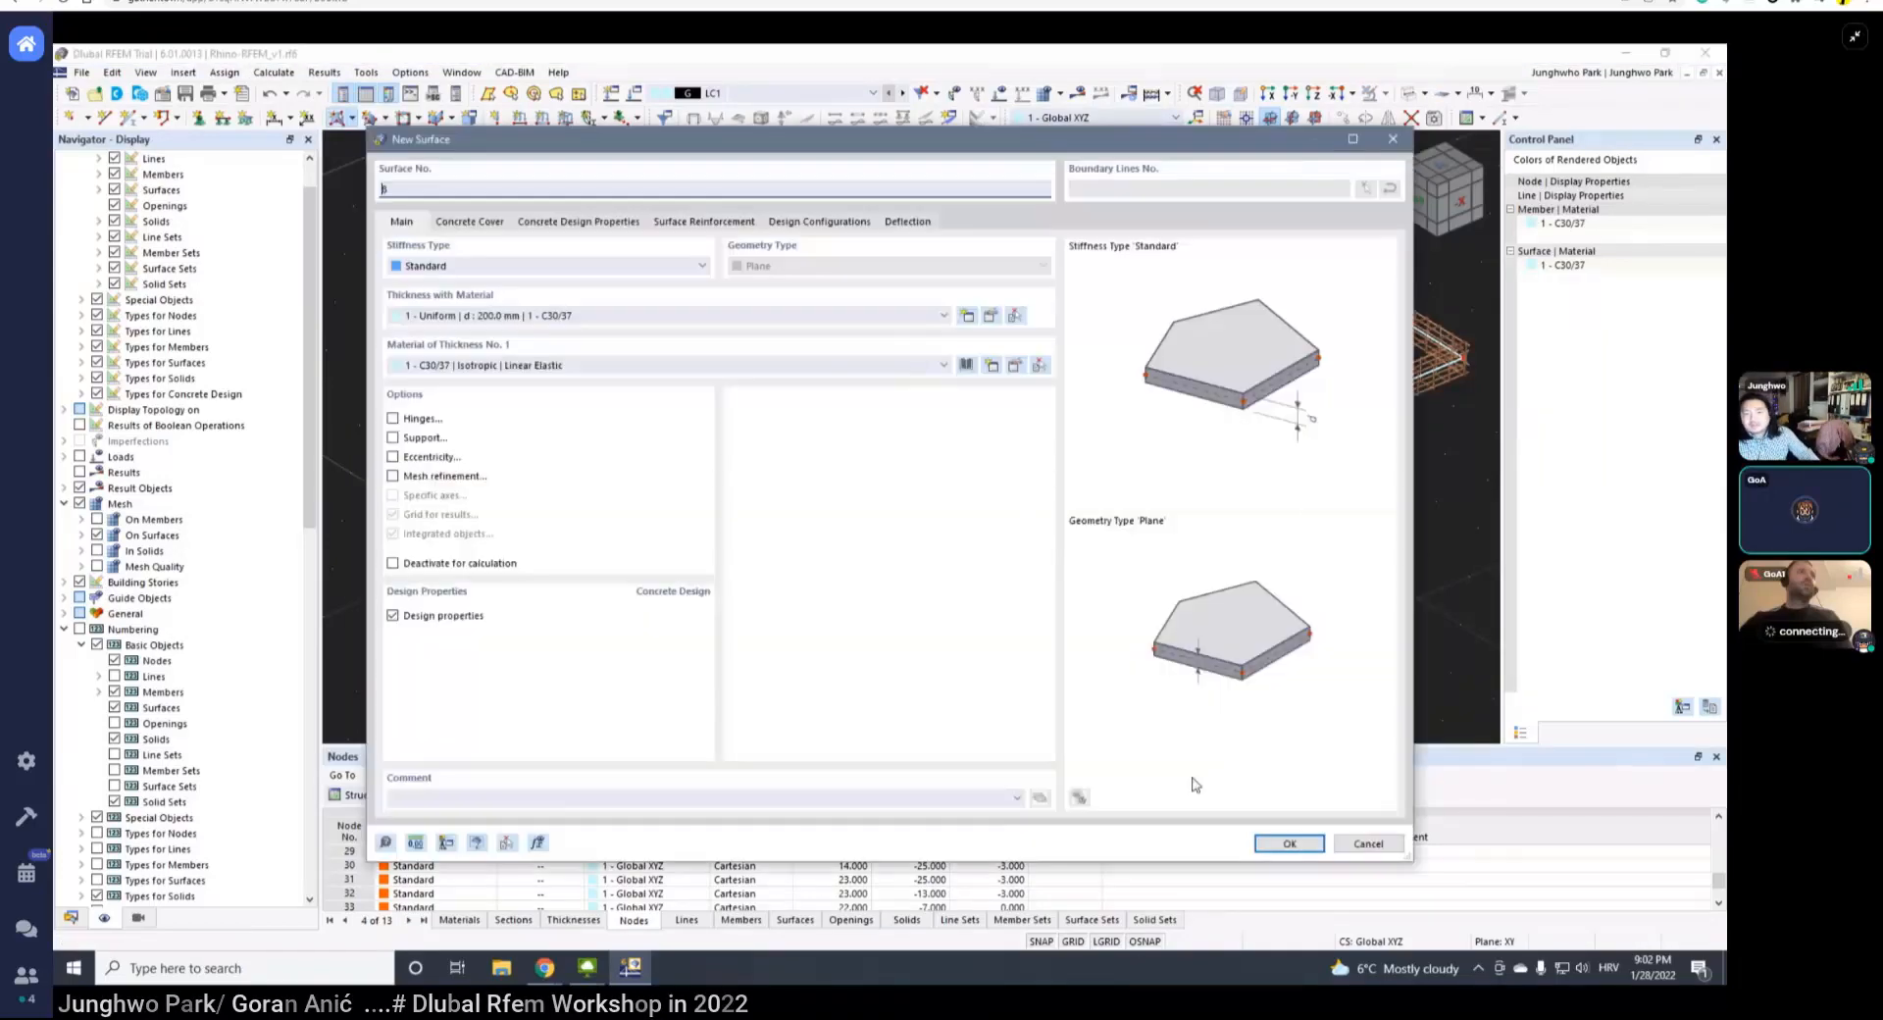
left_click(1280, 845)
scroll(975, 438, "down", 2)
middle_click_drag(988, 449, 872, 356)
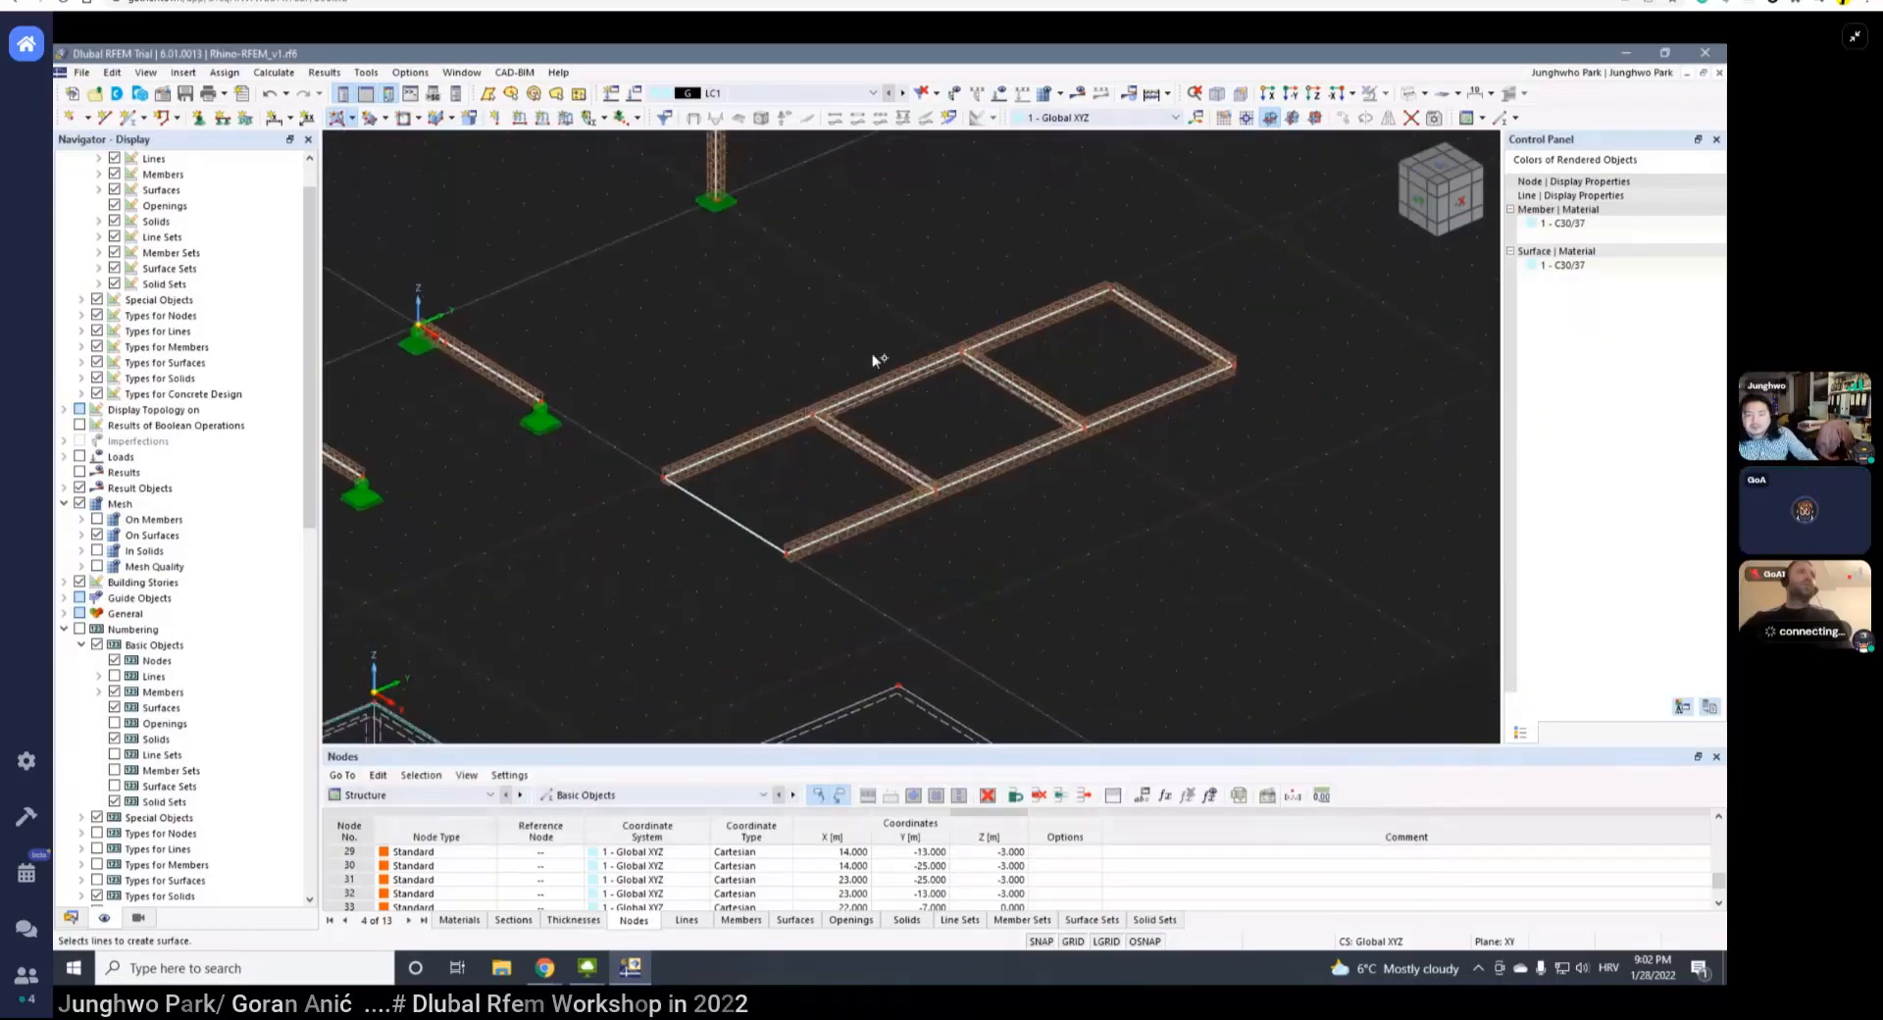
scroll(863, 365, "down", 1)
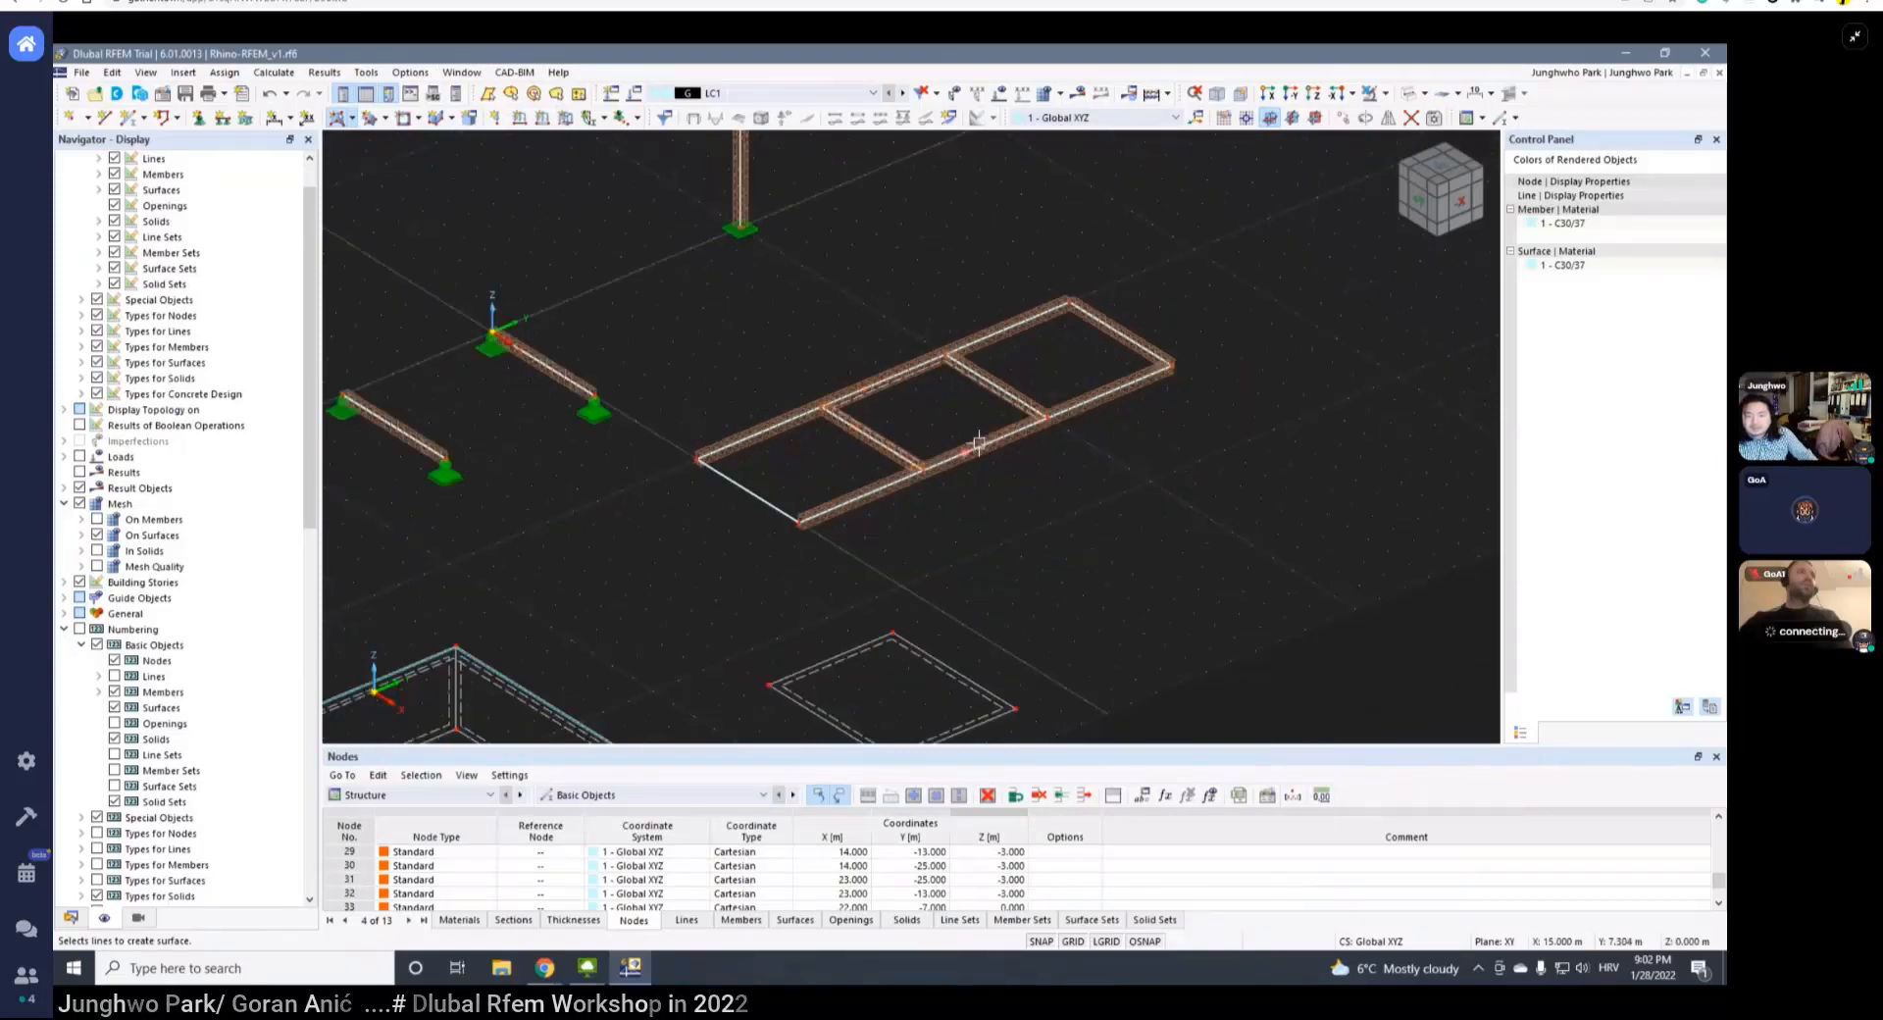
scroll(951, 369, "up", 2)
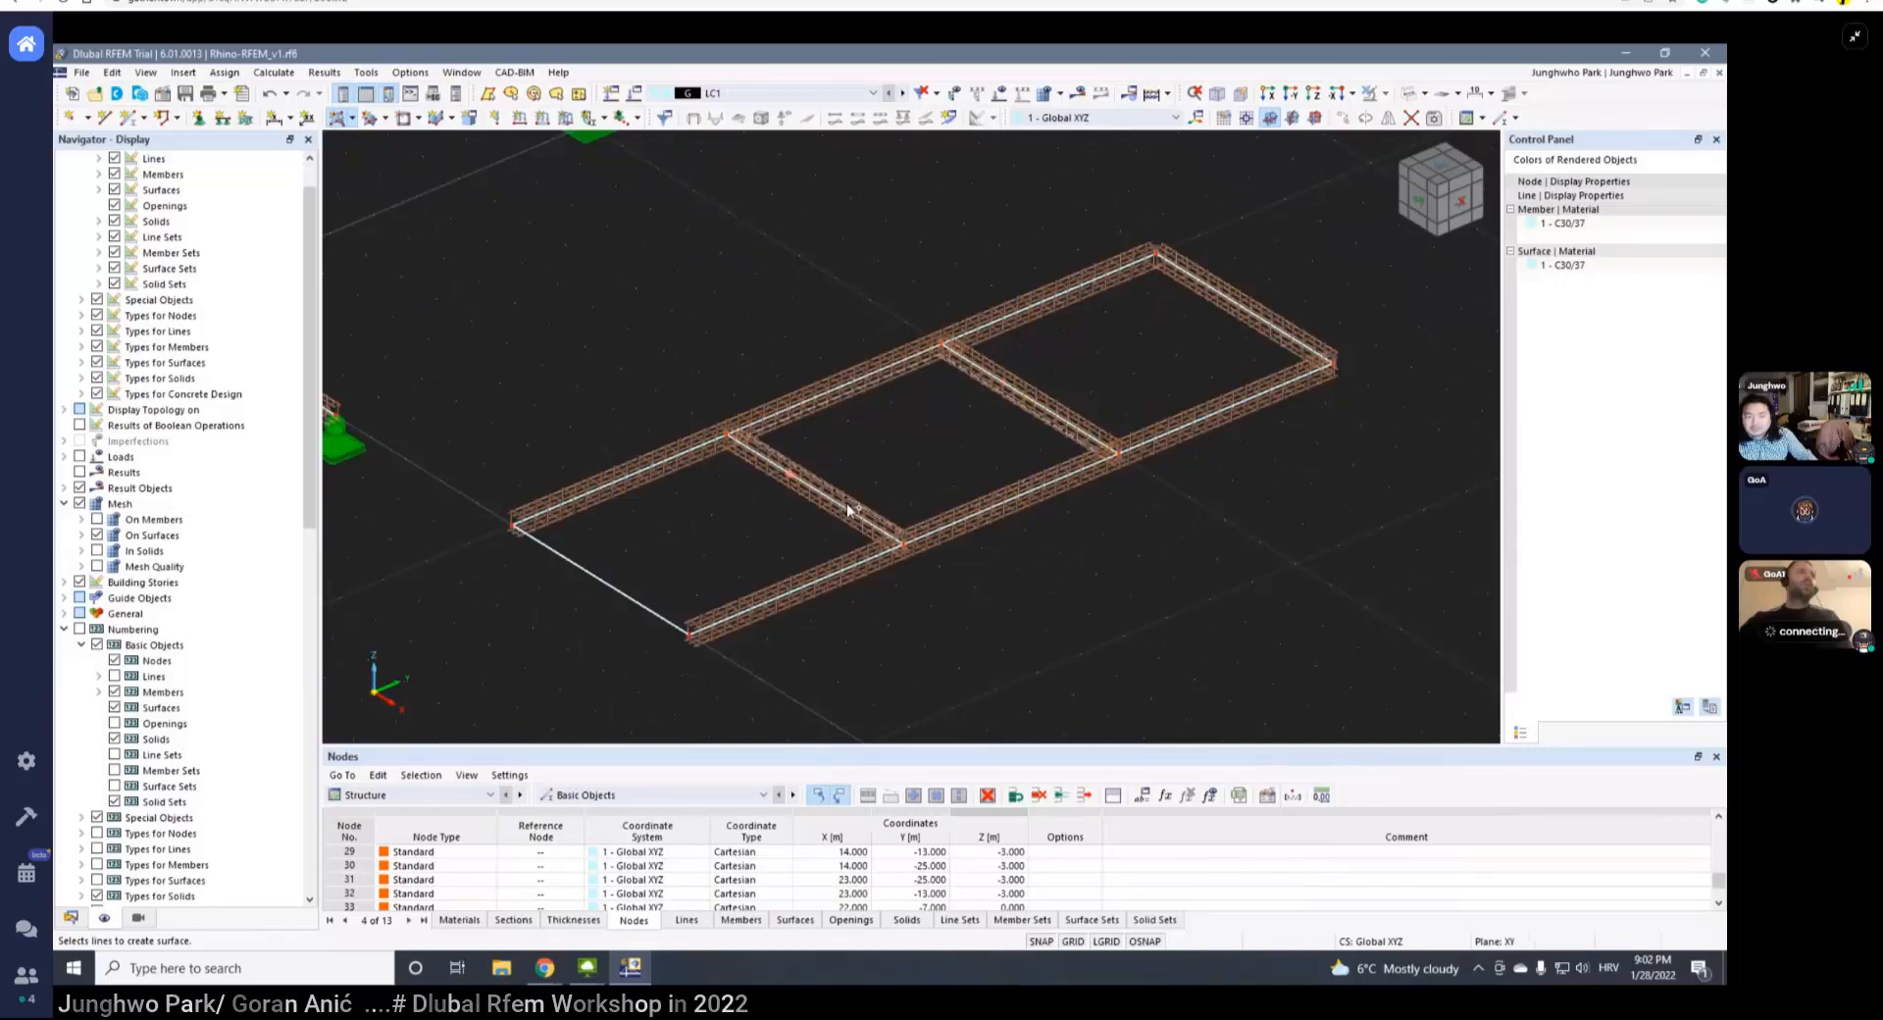
scroll(806, 433, "up", 2)
scroll(843, 430, "down", 2)
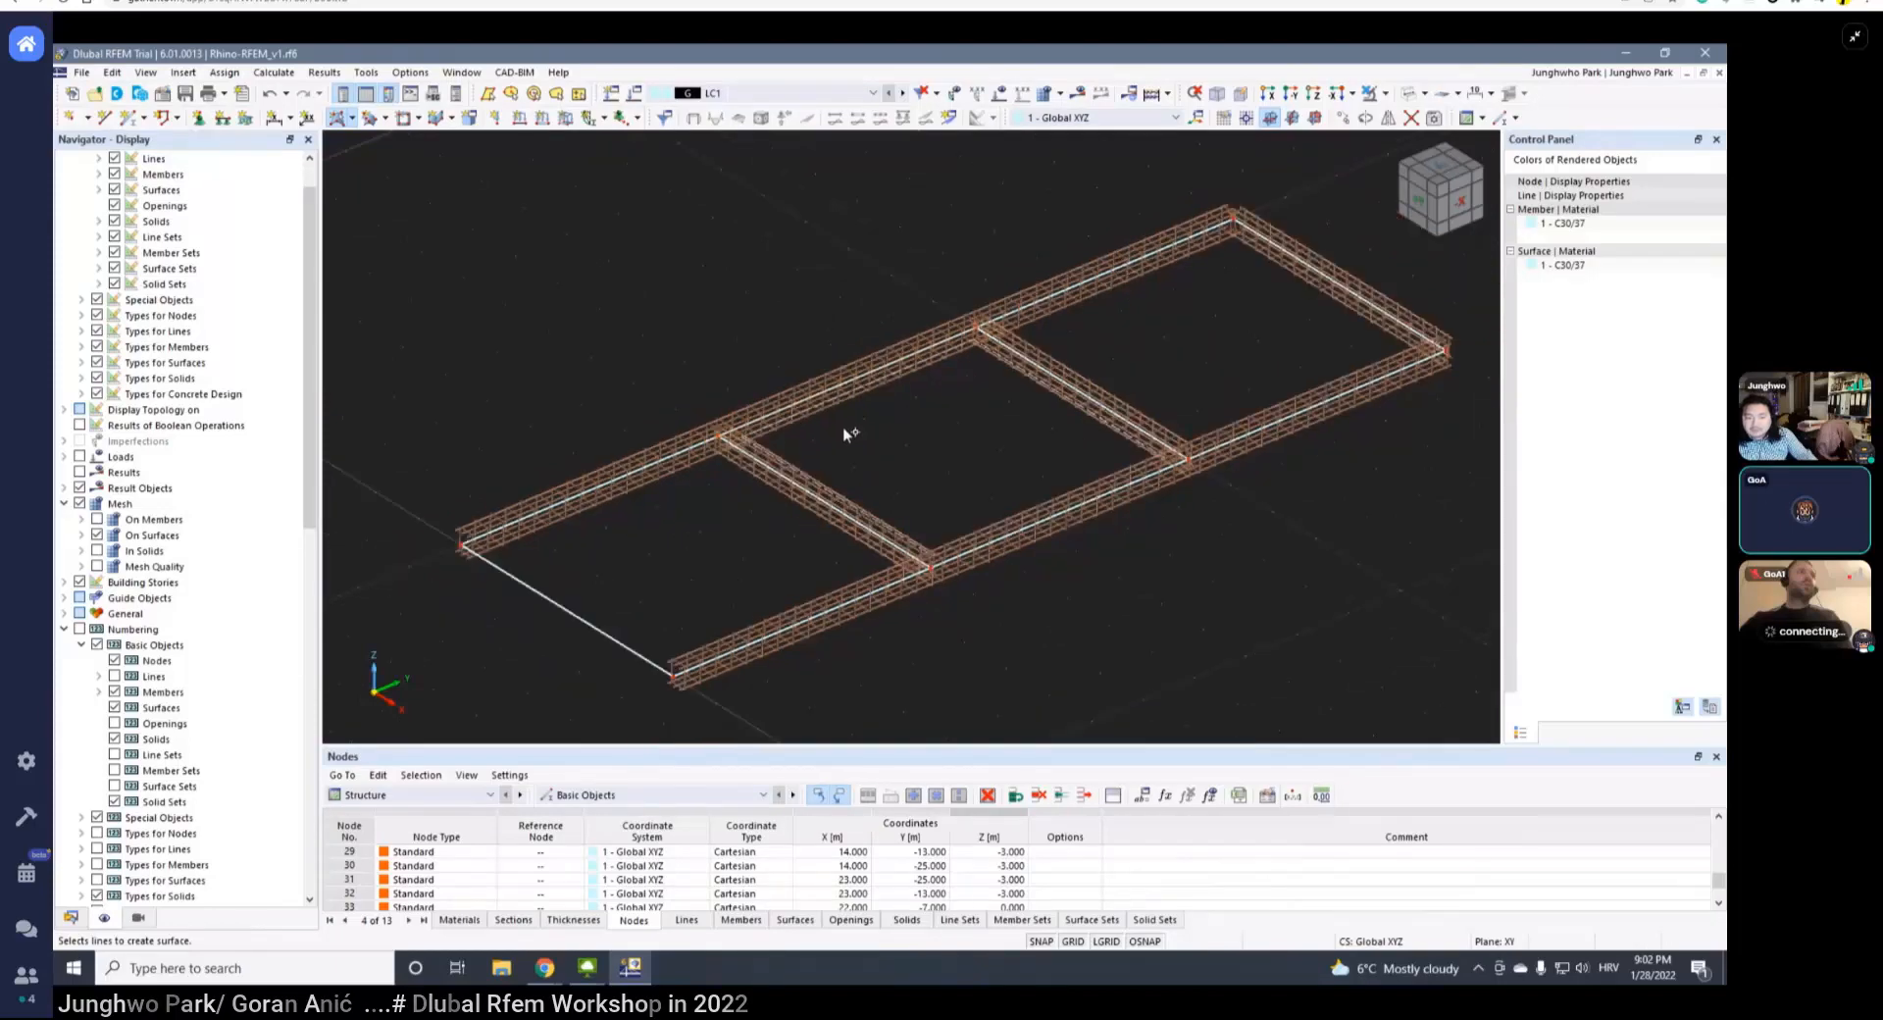
key("Escape")
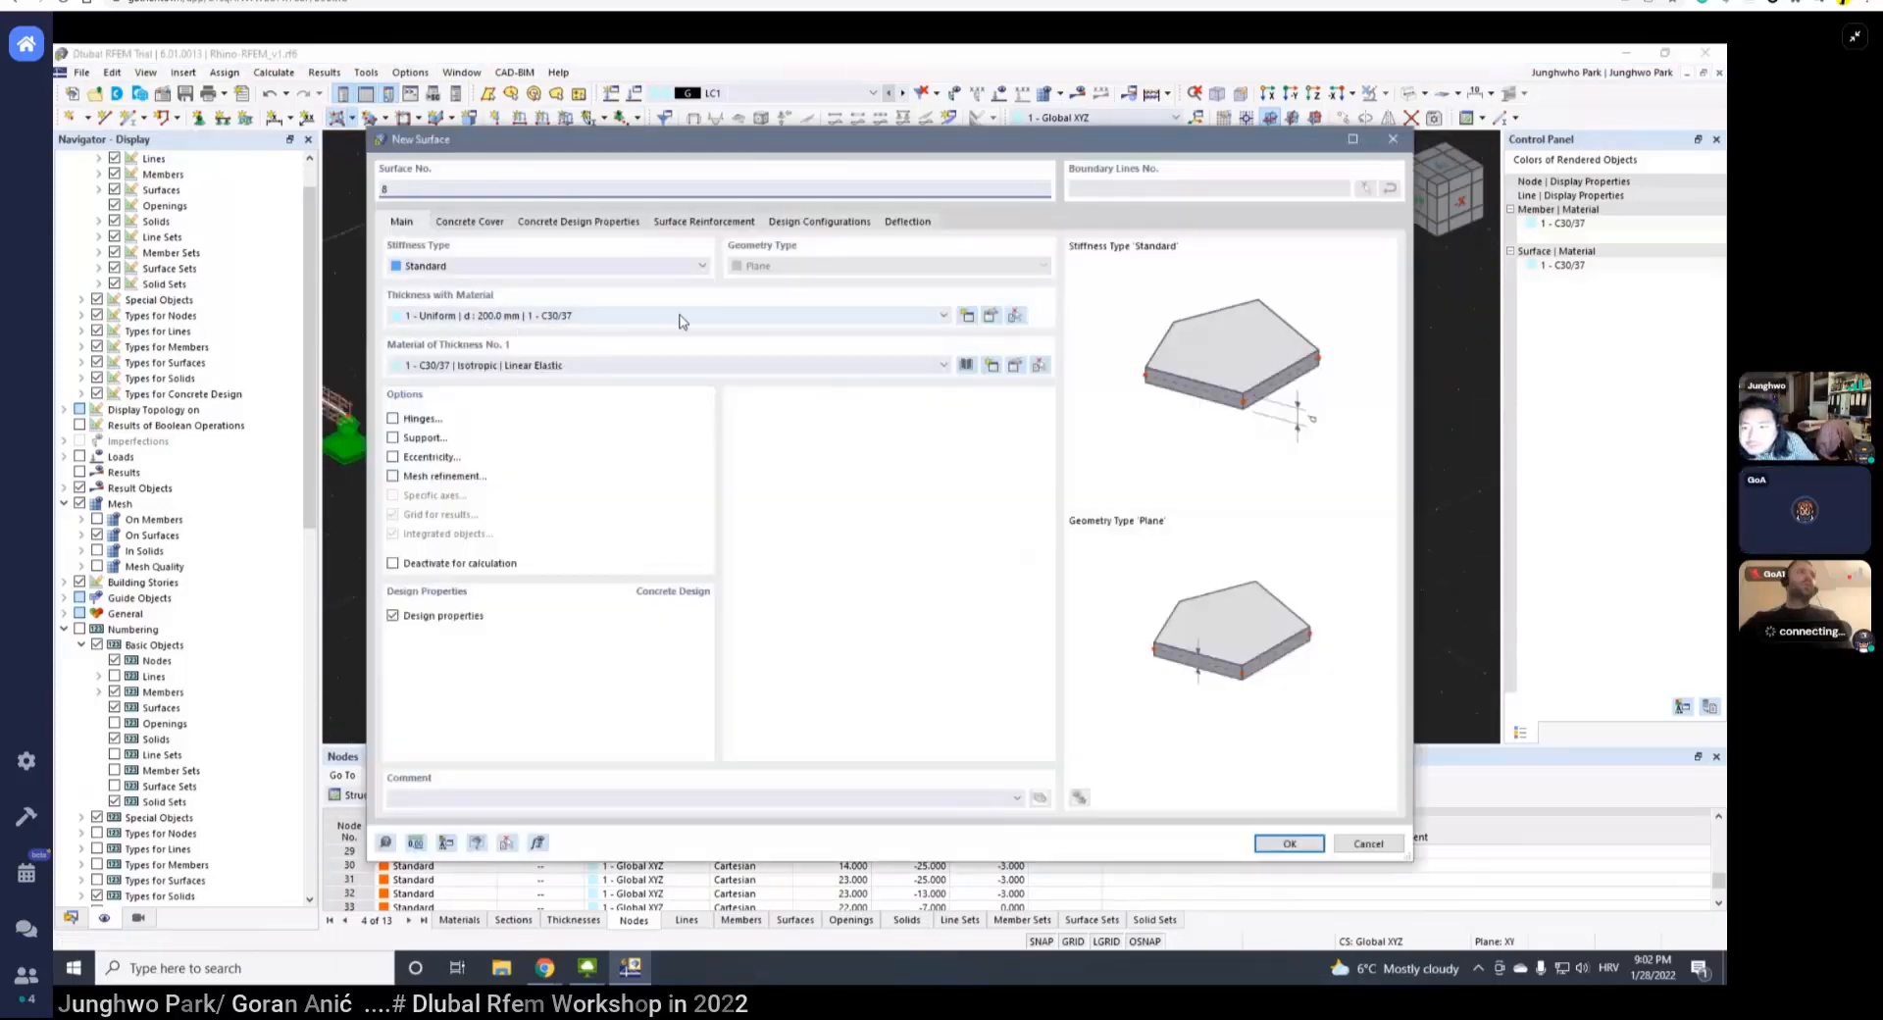
key("Escape")
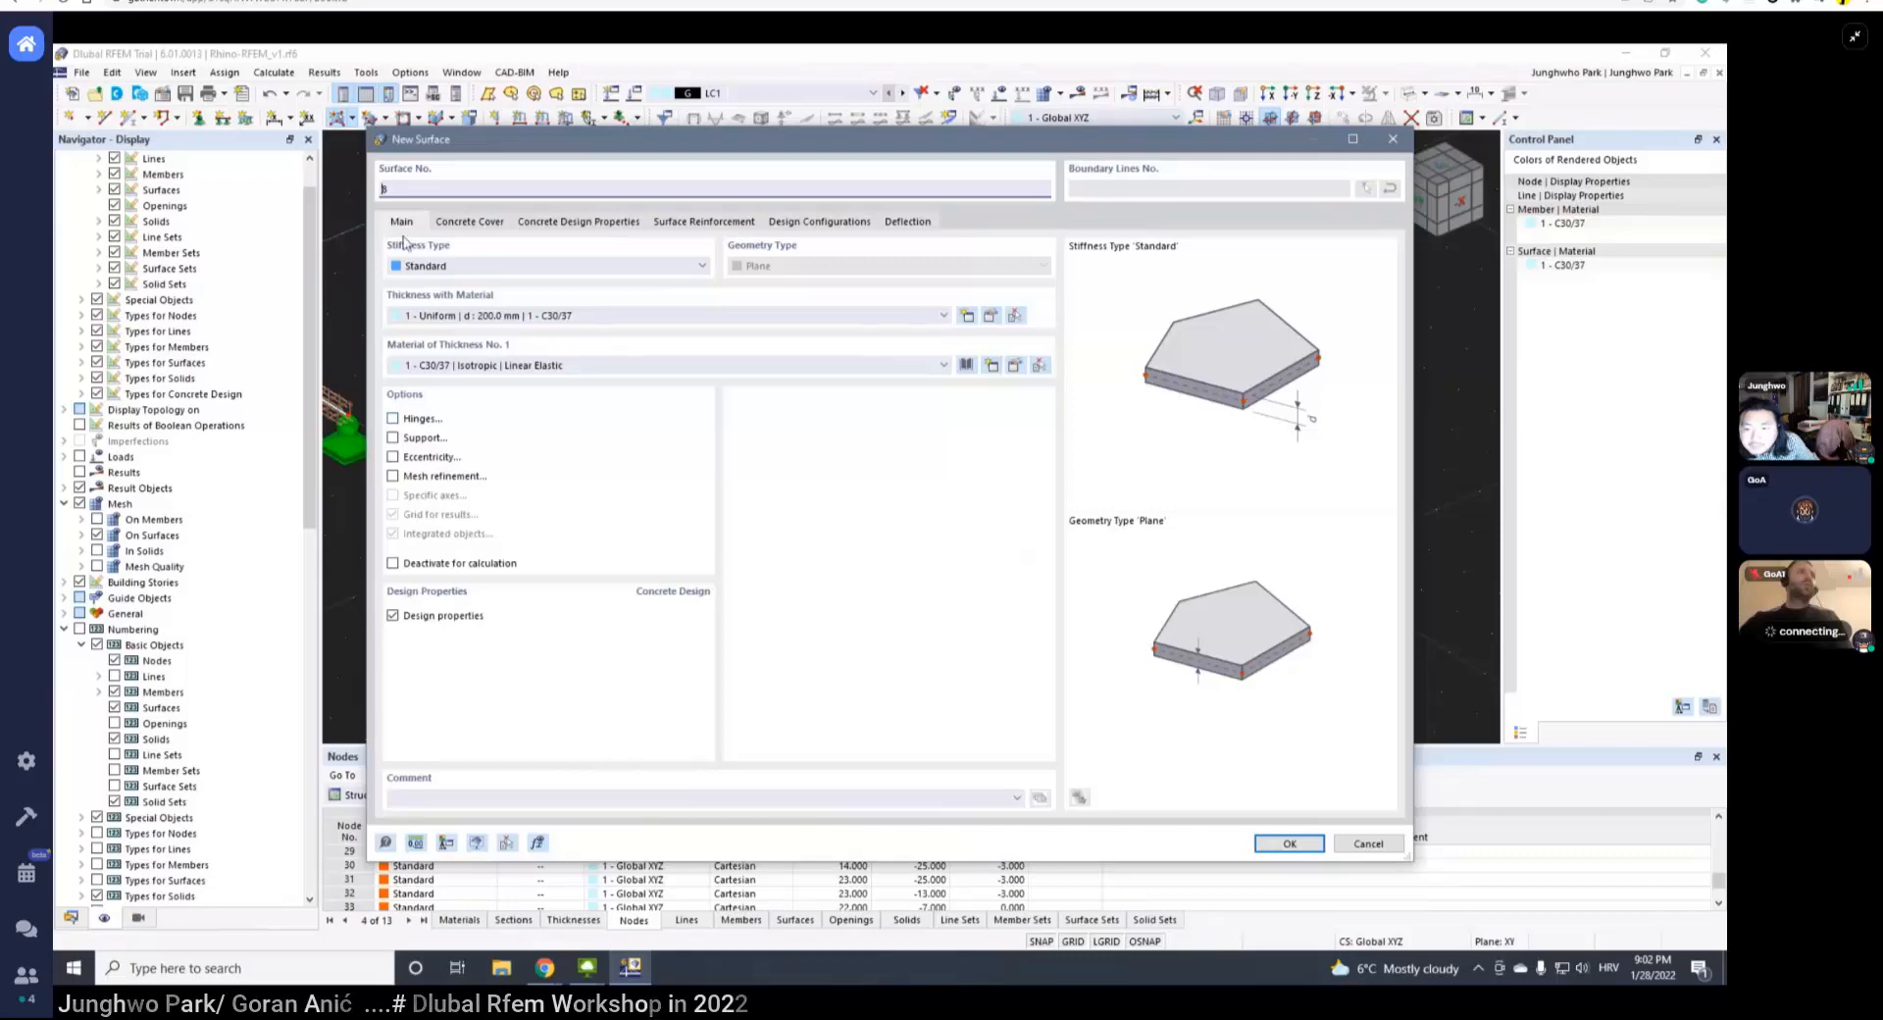
key("Escape")
- Create a surface in the frame's closed end bay, next to the middle bay, by selecting its boundary lines
left_click(350, 118)
left_click(387, 237)
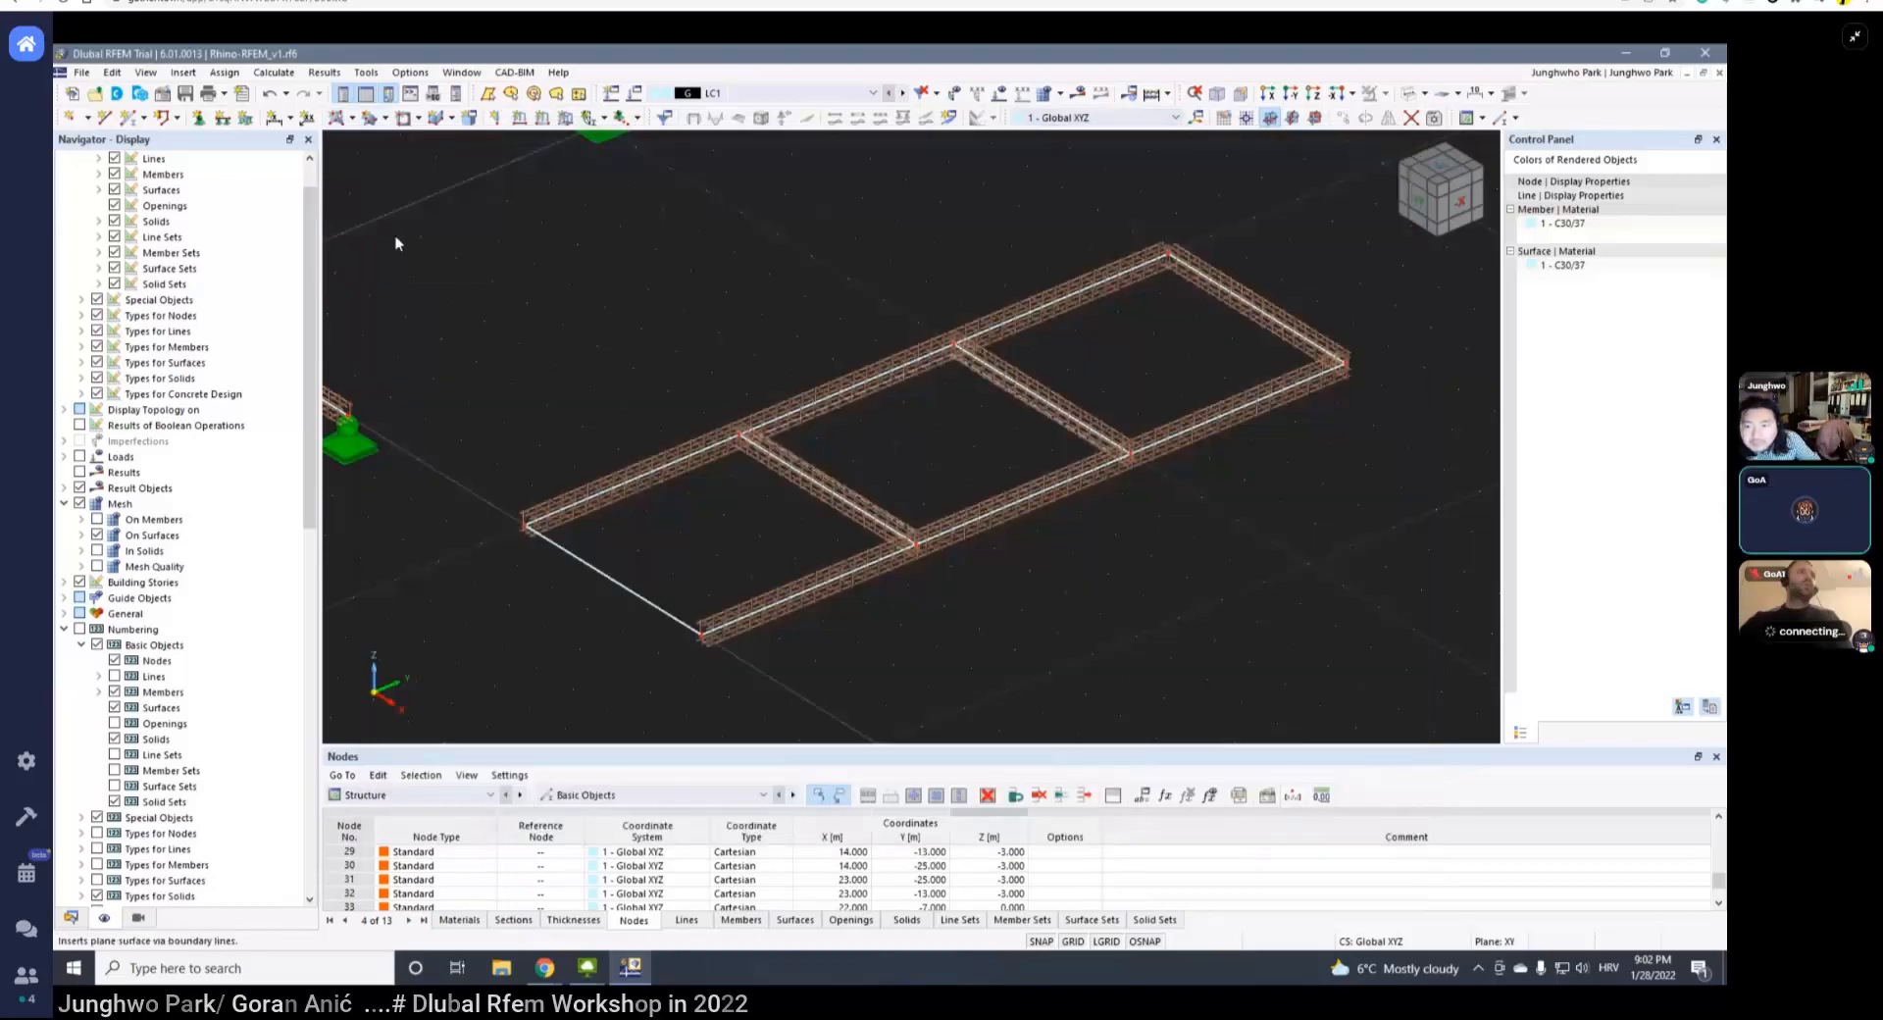
left_click(1276, 847)
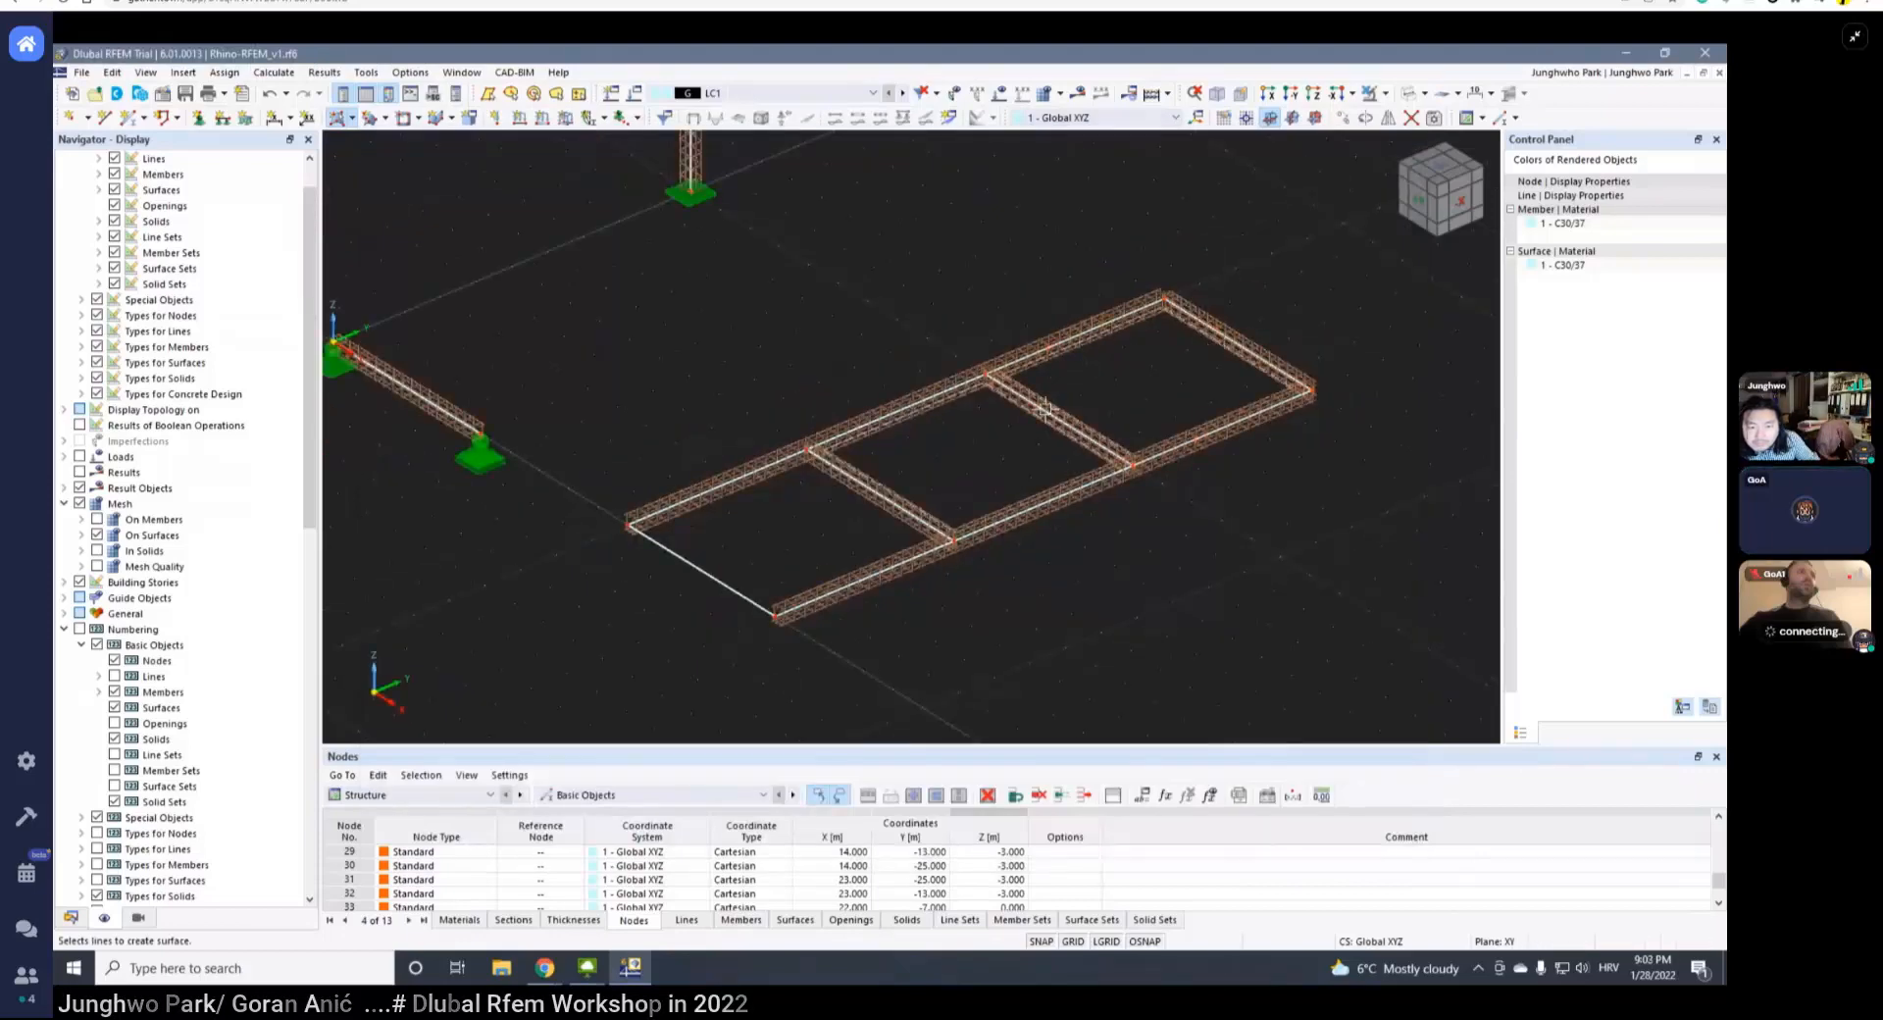
scroll(1230, 427, "up", 4)
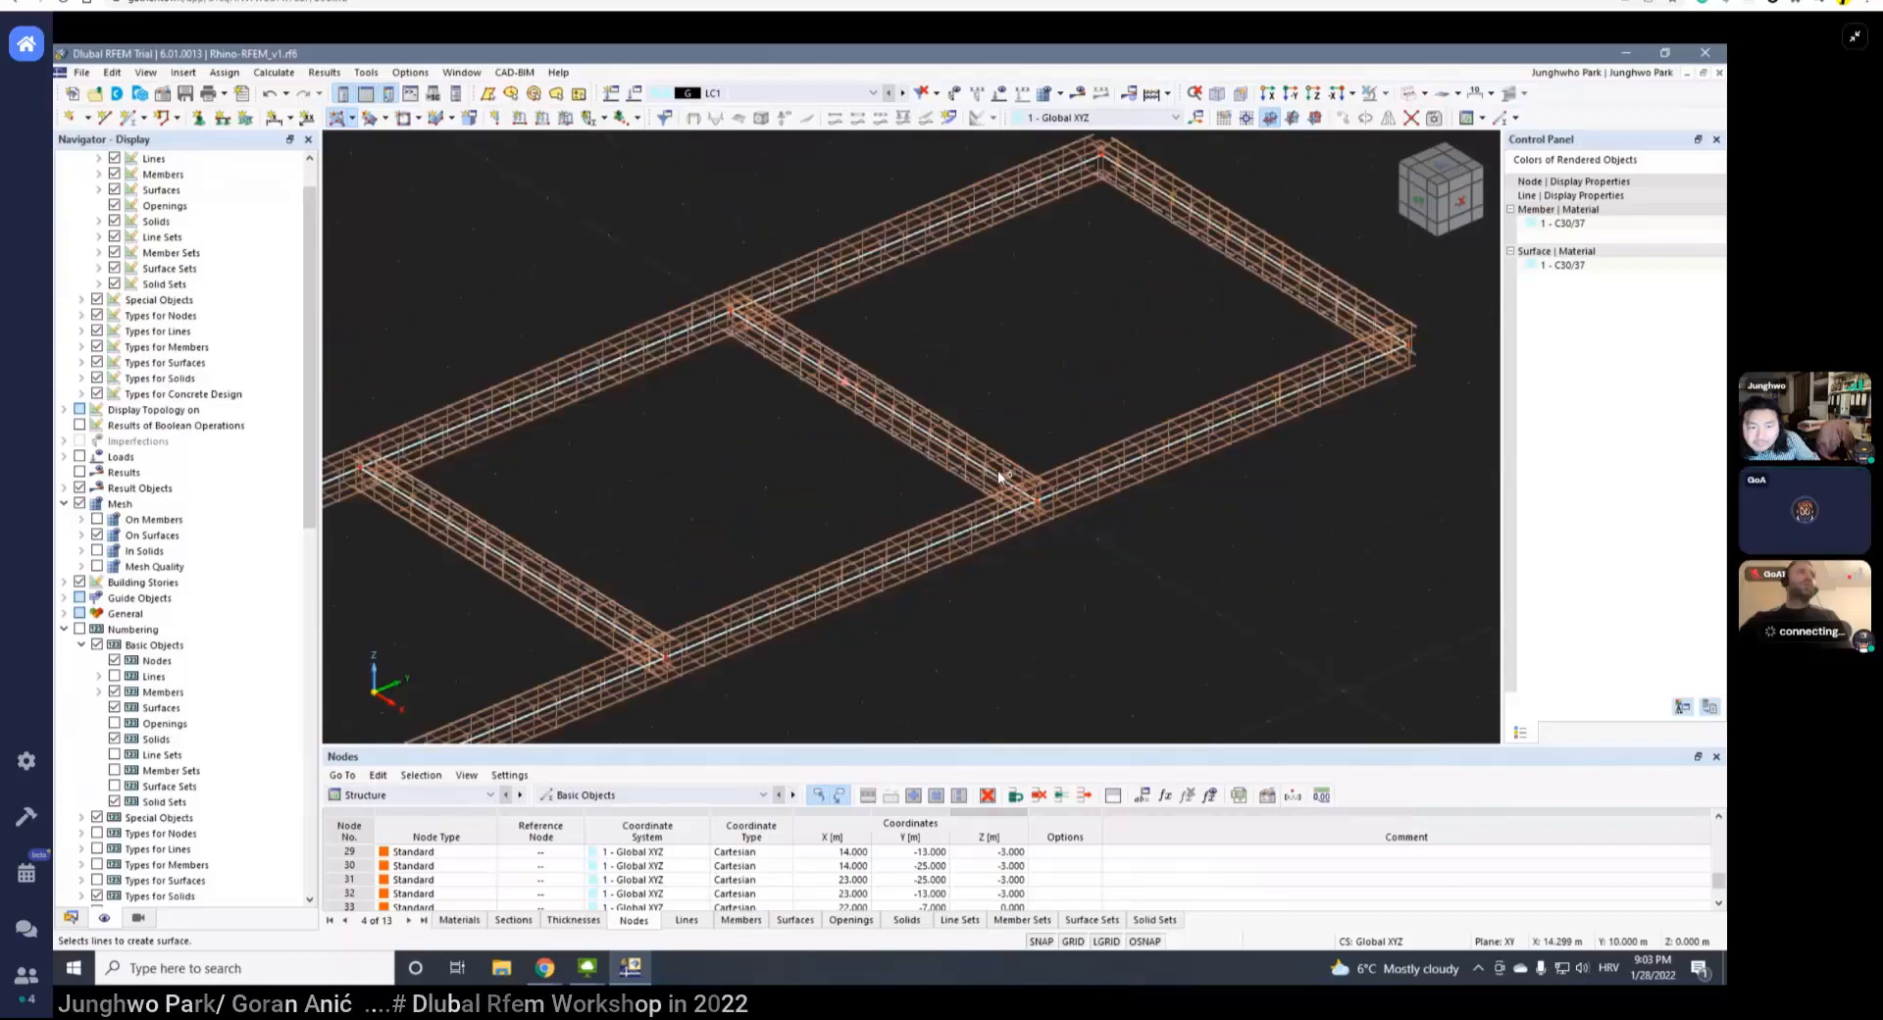
key("Escape")
left_click(1290, 843)
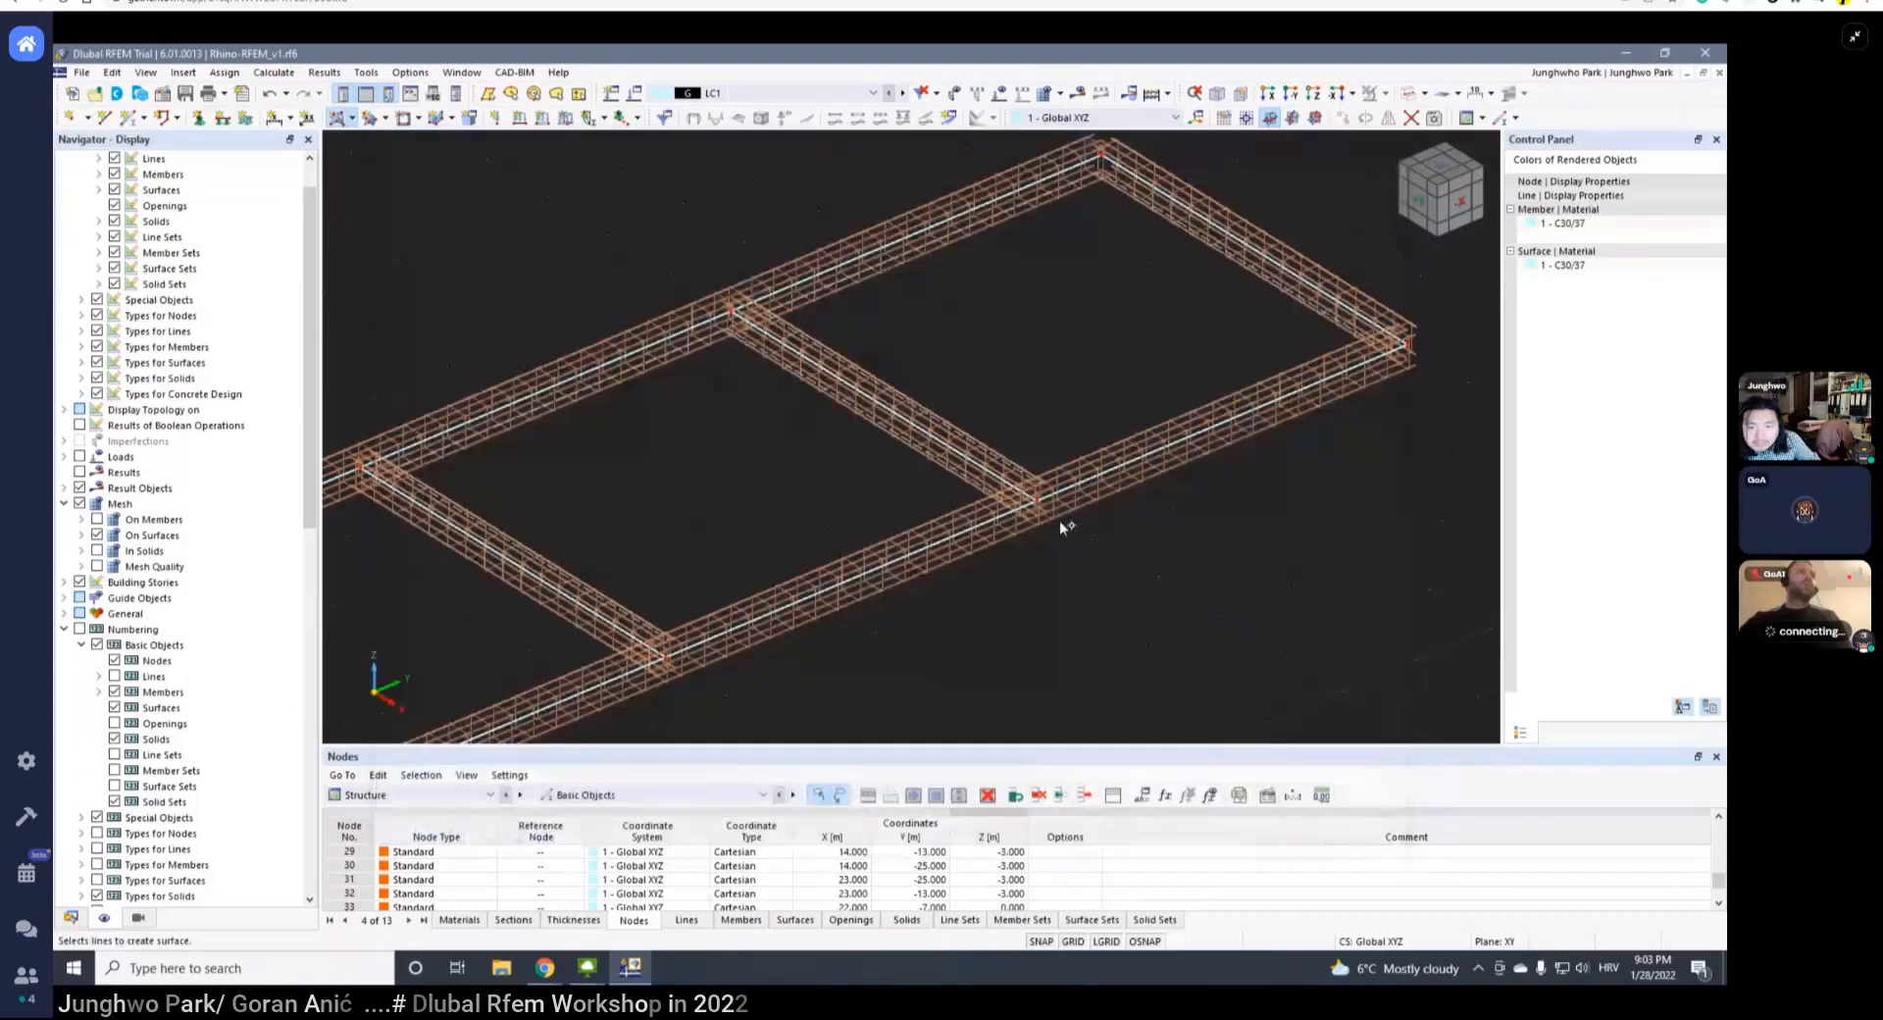
- Compare the solid and wireframe displays of the model, ending with the transparent solid display
scroll(1079, 545, "down", 3)
left_click(1408, 96)
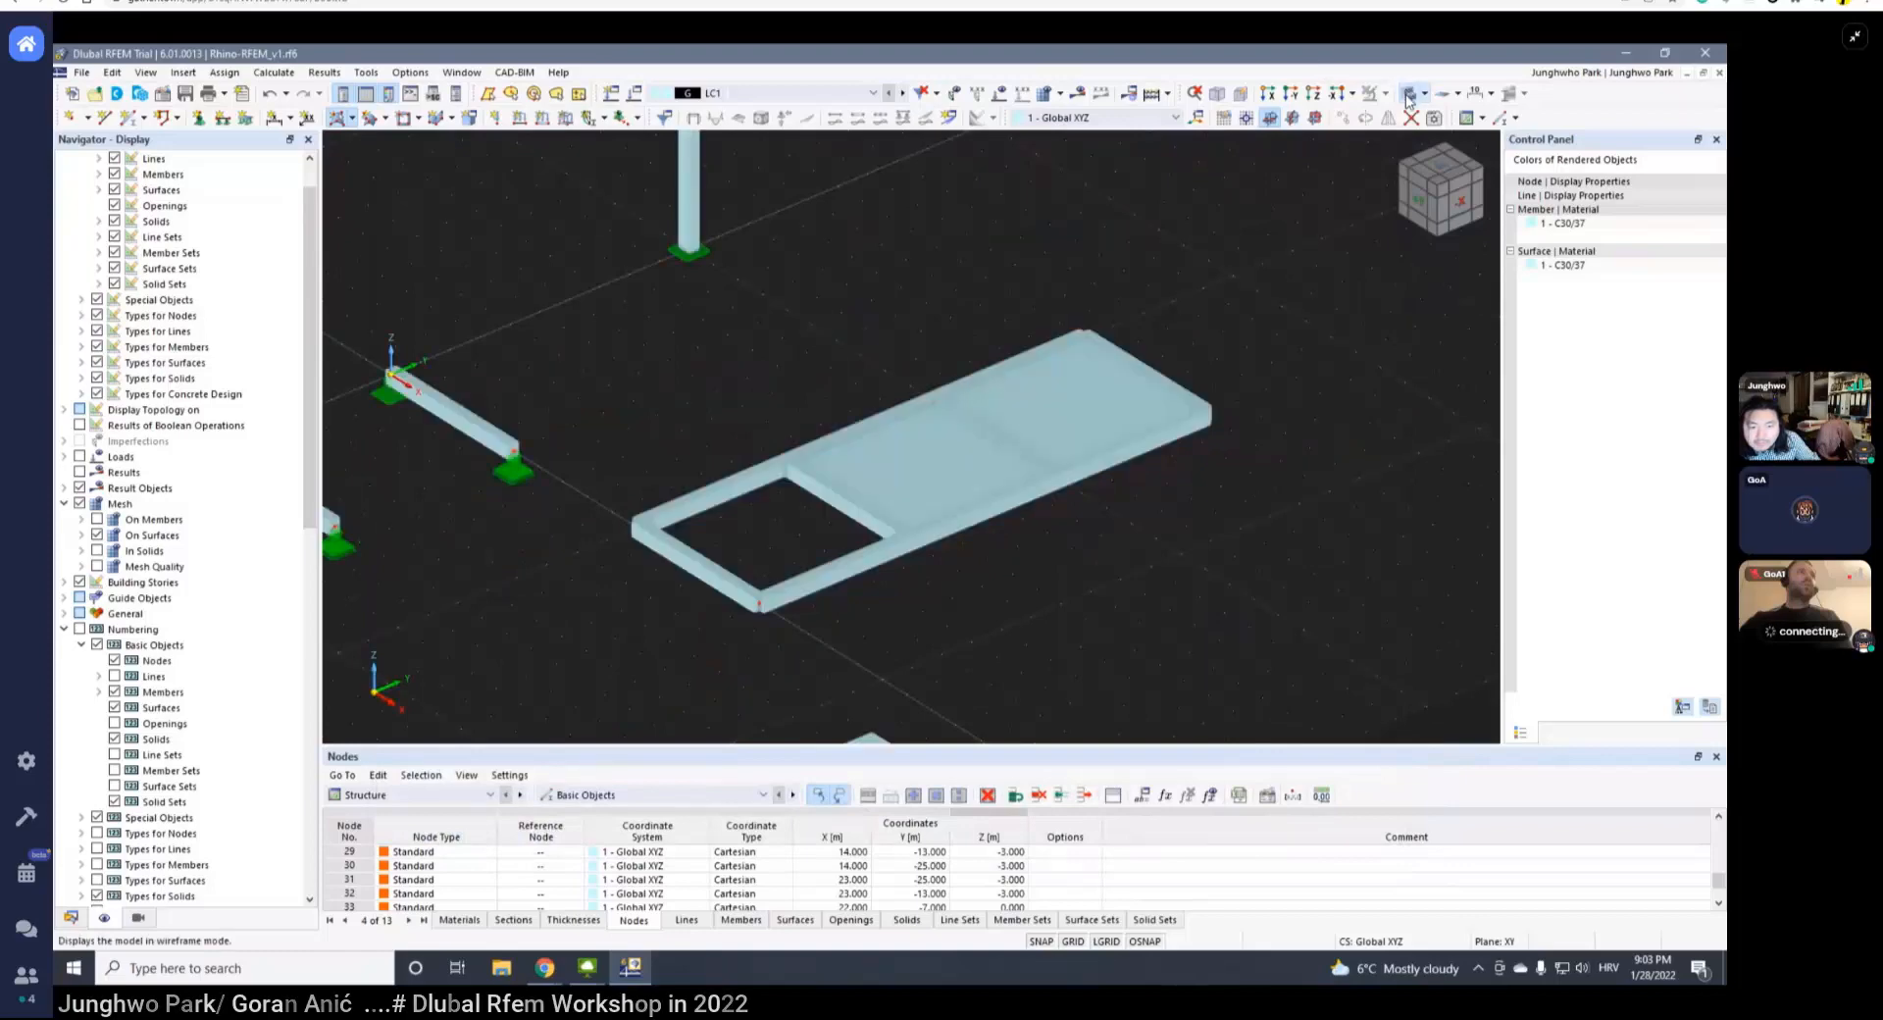
scroll(1016, 397, "down", 3)
scroll(1013, 428, "up", 2)
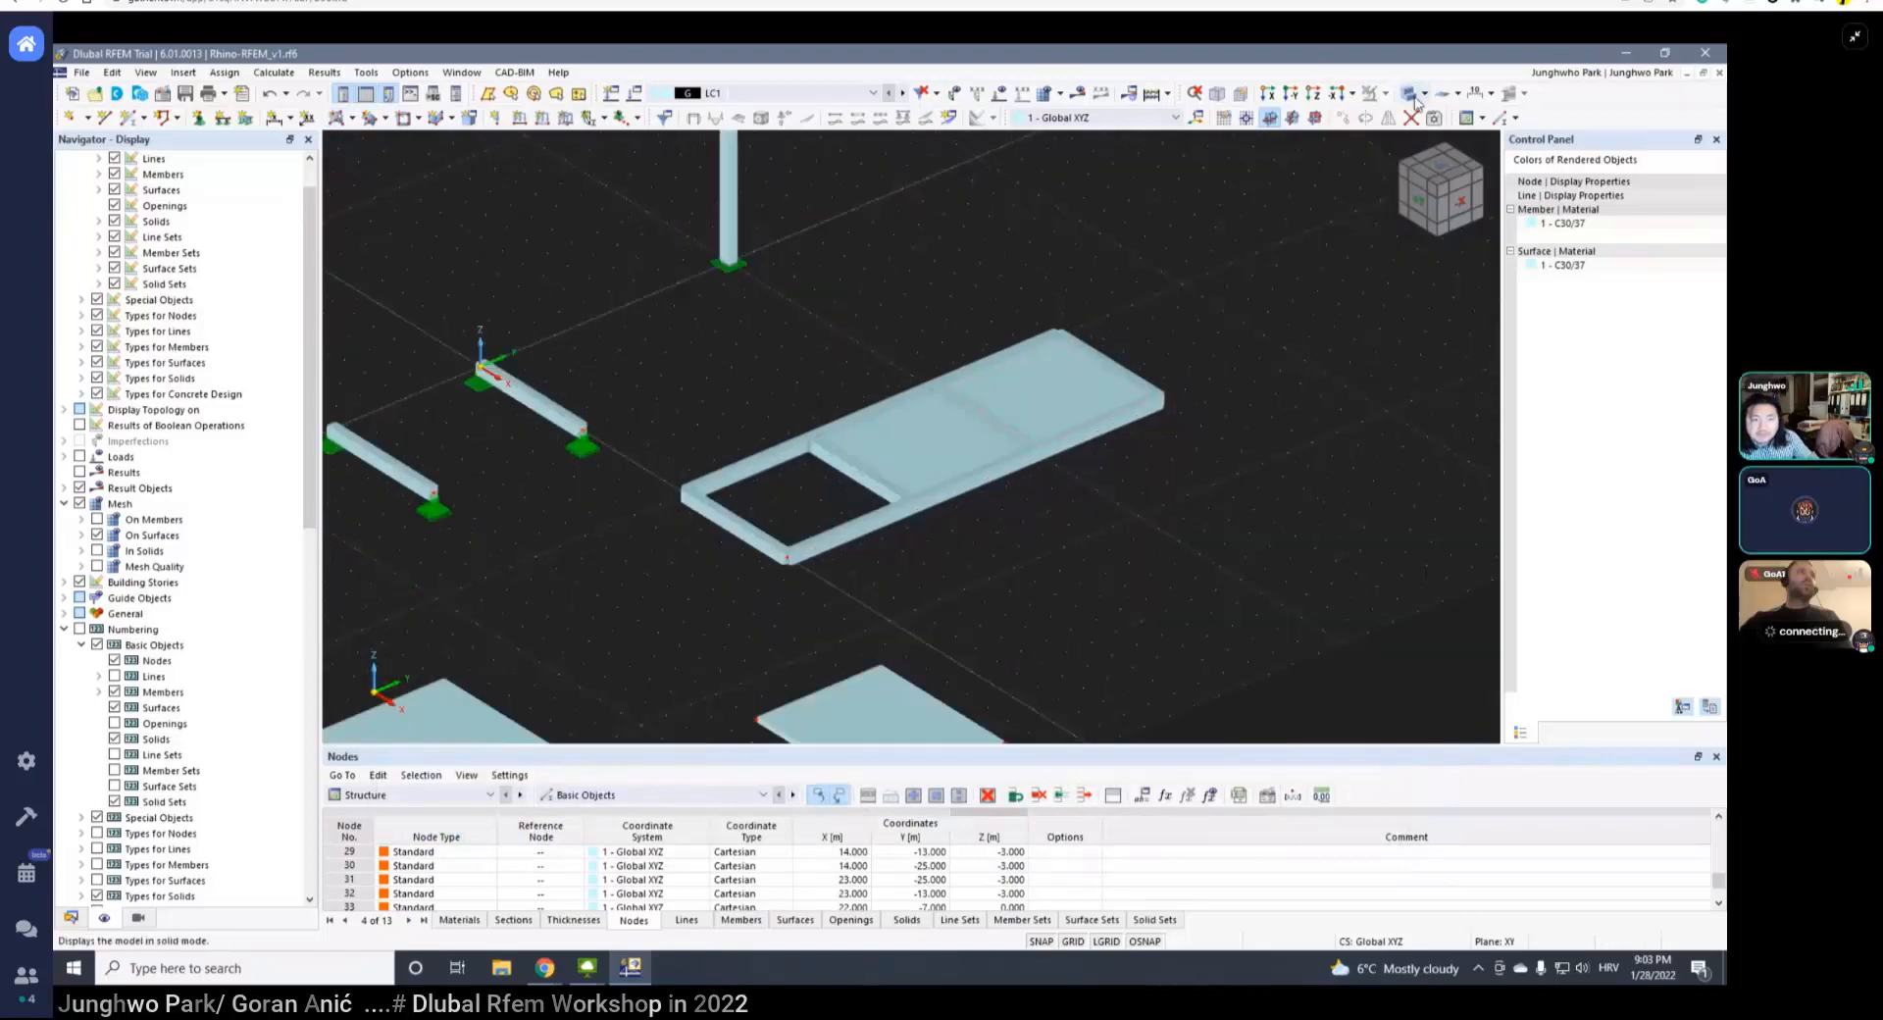
left_click(1408, 95)
left_click(1408, 95)
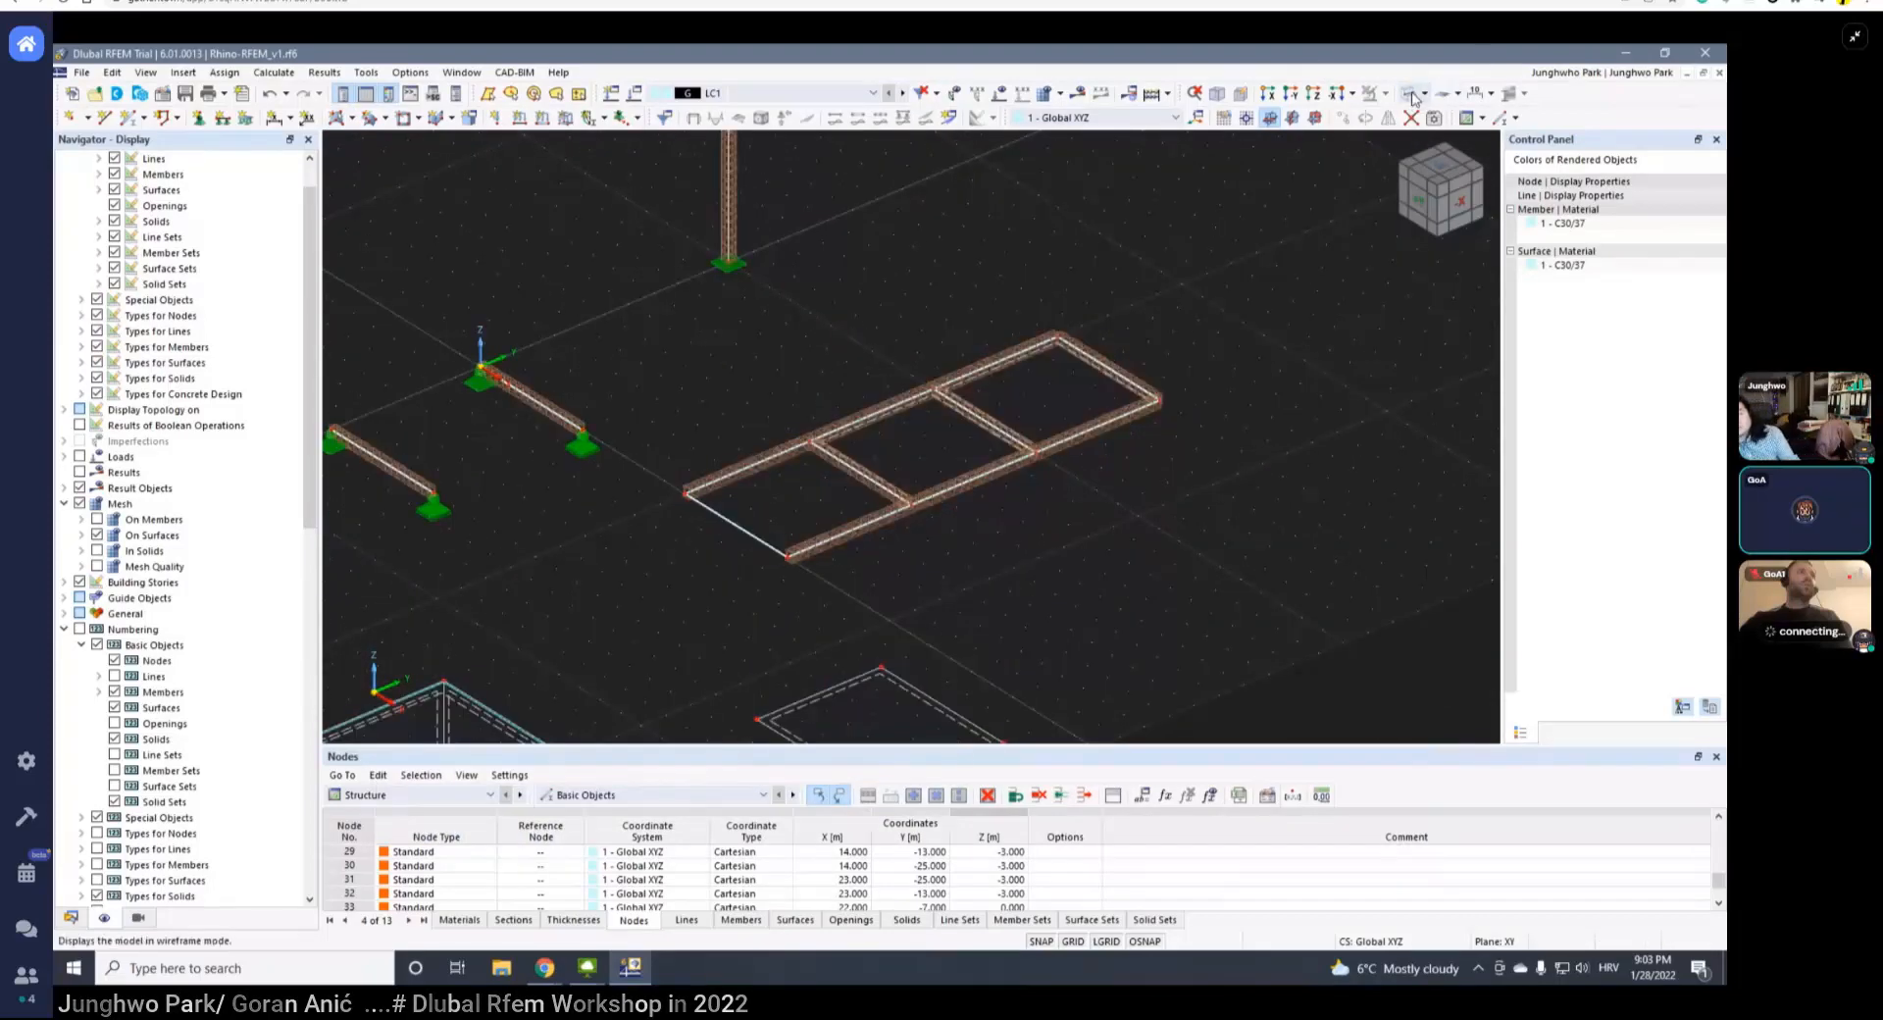
left_click(1411, 94)
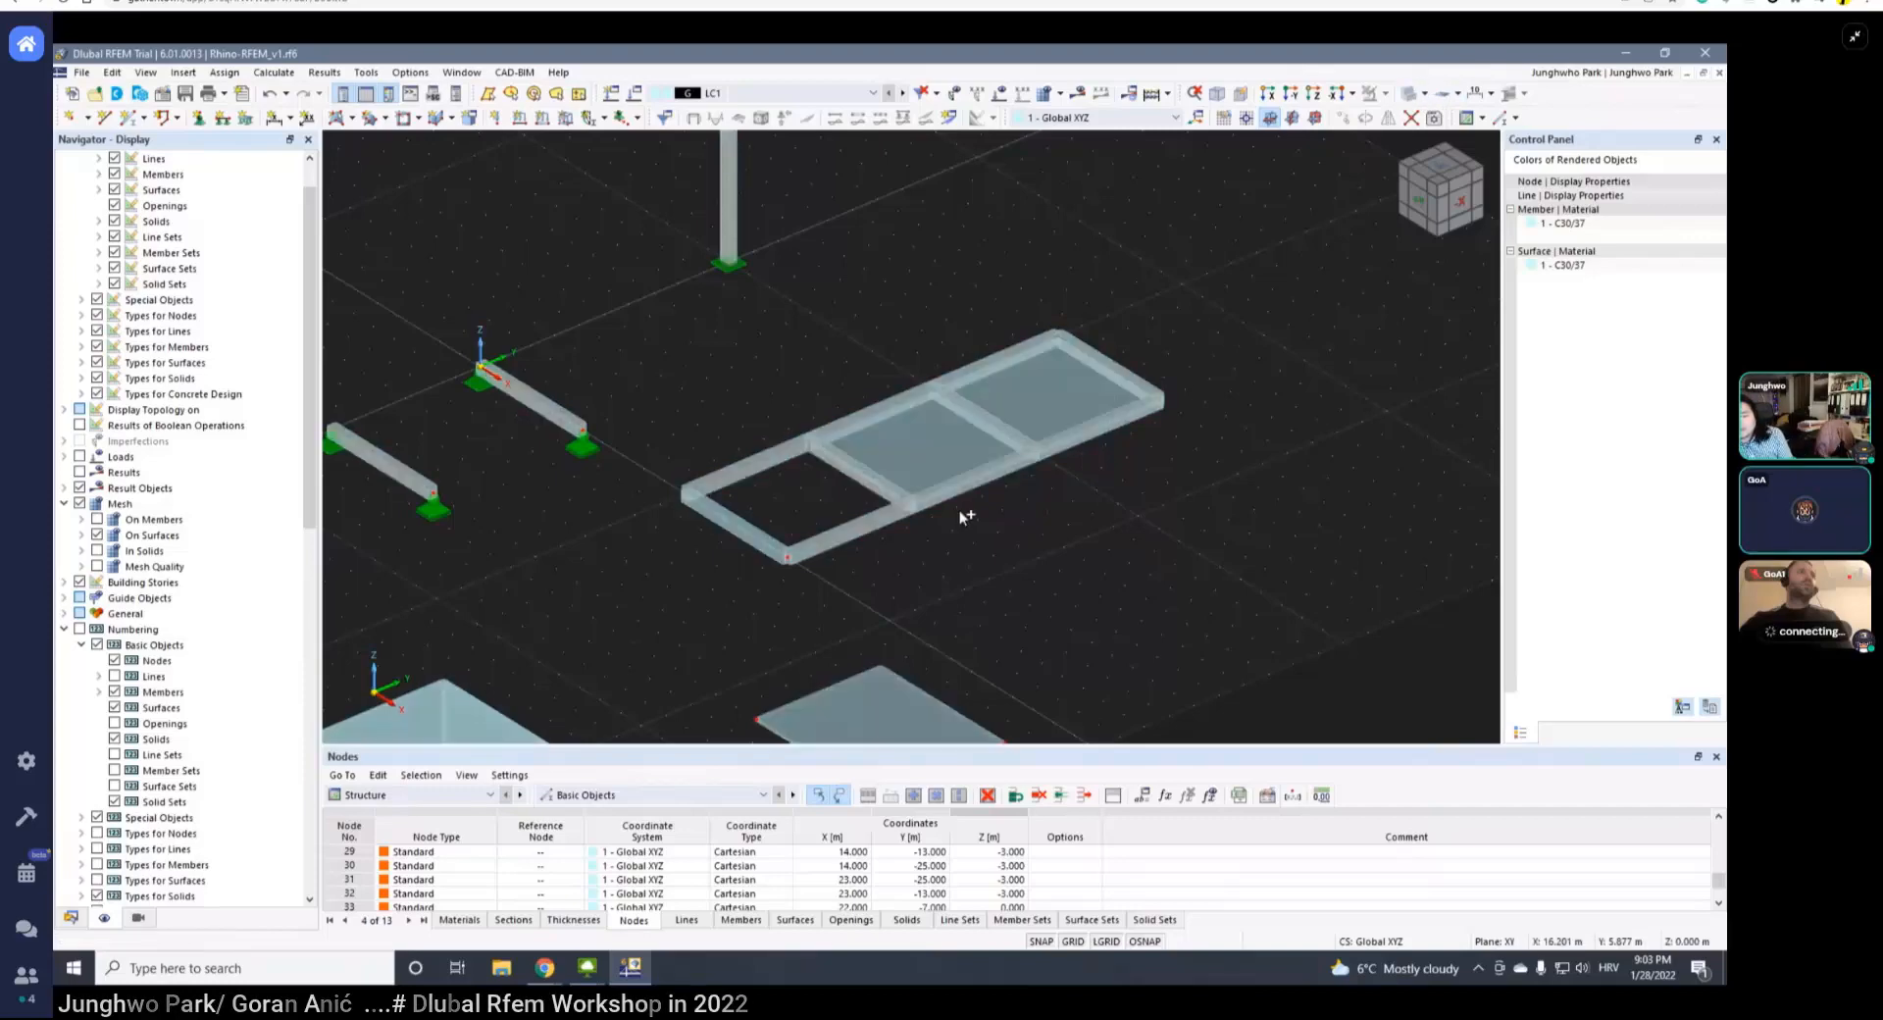
- Delete the surface in the frame's middle bay
middle_click_drag(959, 510, 972, 341)
scroll(965, 314, "up", 2)
scroll(979, 382, "down", 2)
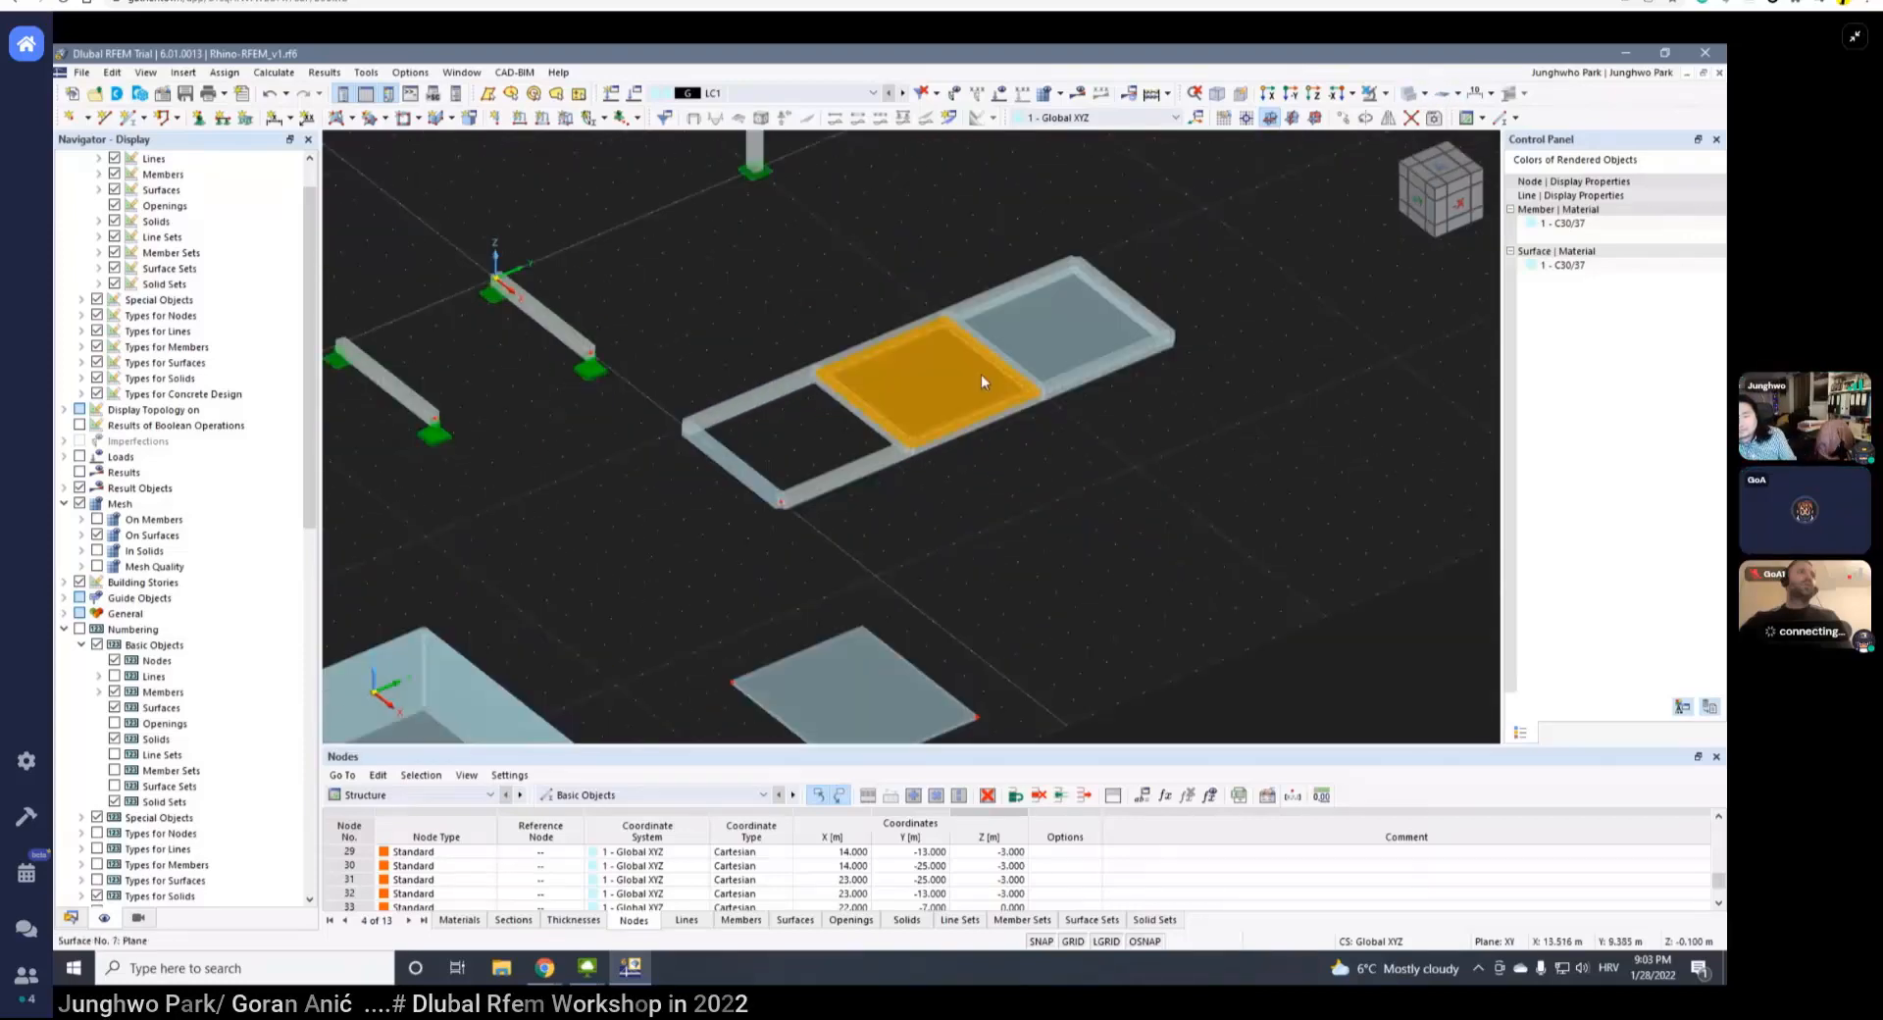
scroll(1079, 365, "up", 3)
scroll(1079, 364, "down", 3)
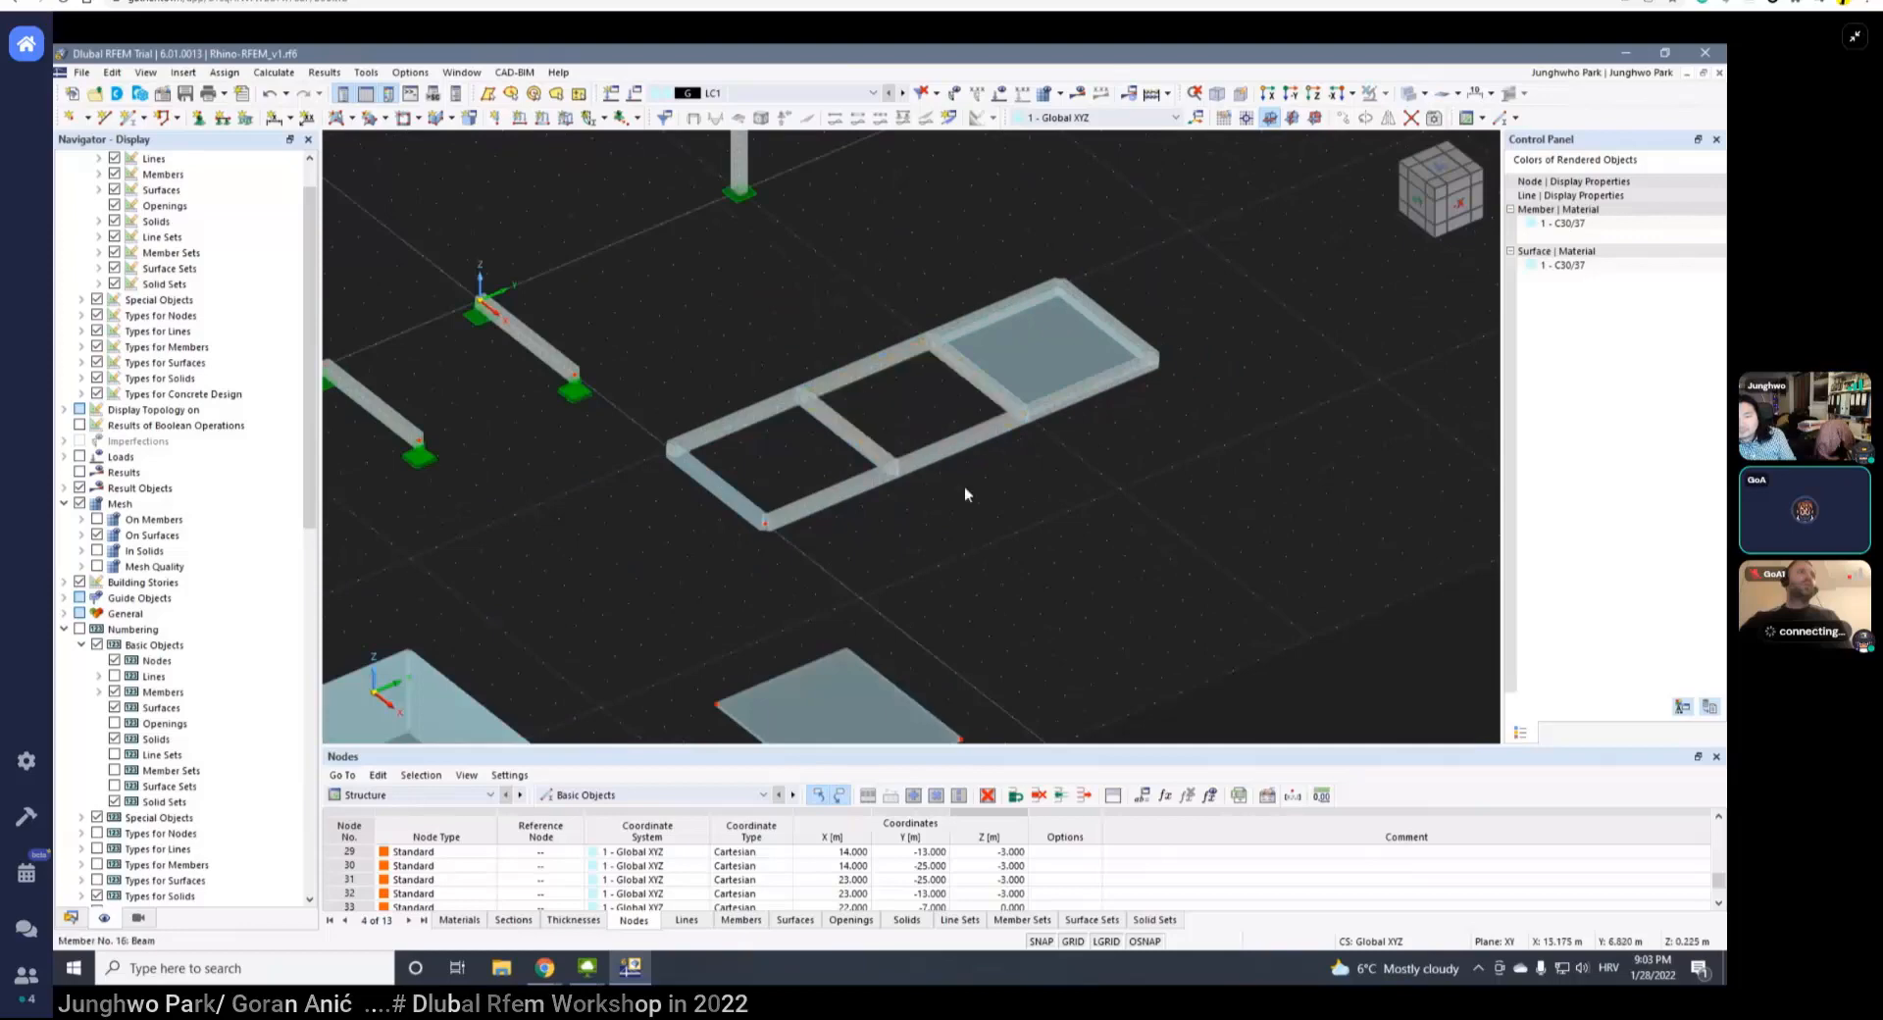
- Draw an eight-sided polygon surface beside the beam frame, starting at X 24 m, Y 5 m and passing through X 20 m, Y 9 m
middle_click_drag(978, 432, 968, 355)
scroll(951, 488, "down", 1)
middle_click_drag(998, 487, 1018, 517, "ctrl")
left_click(353, 120)
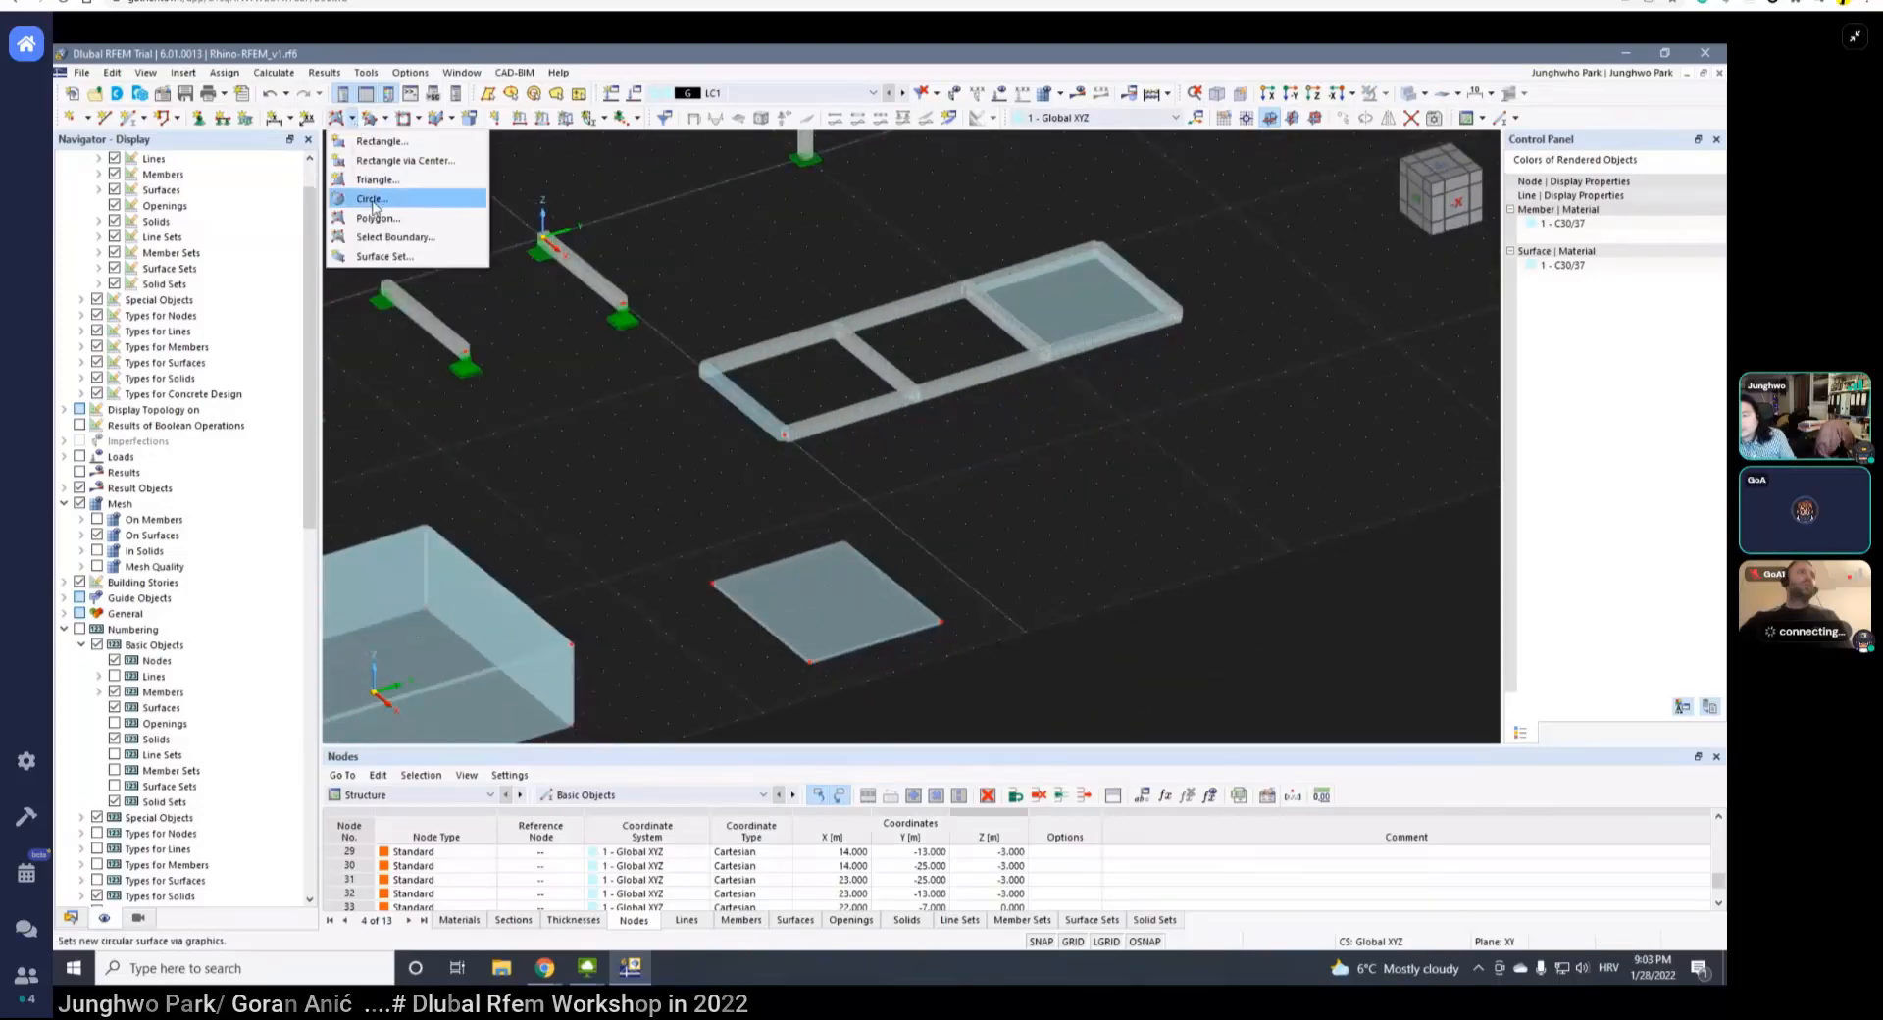
left_click(426, 218)
left_click(1310, 844)
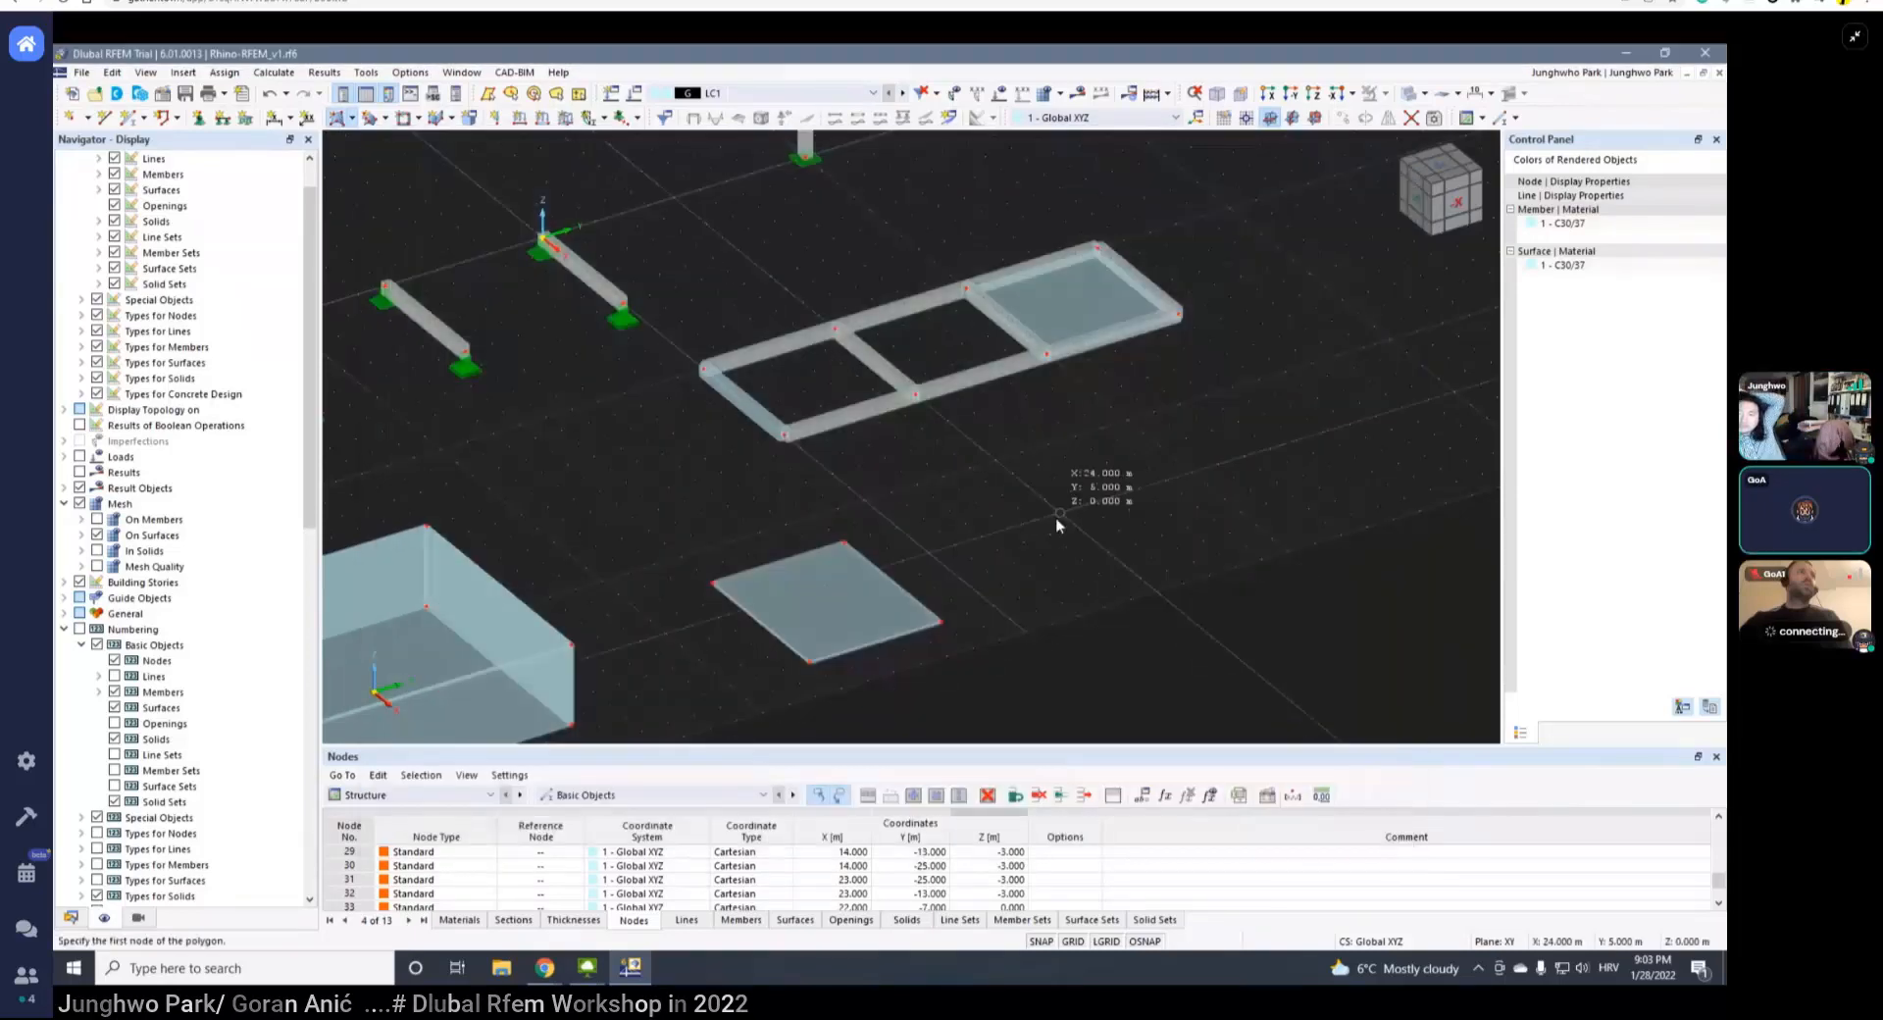
left_click(1057, 513)
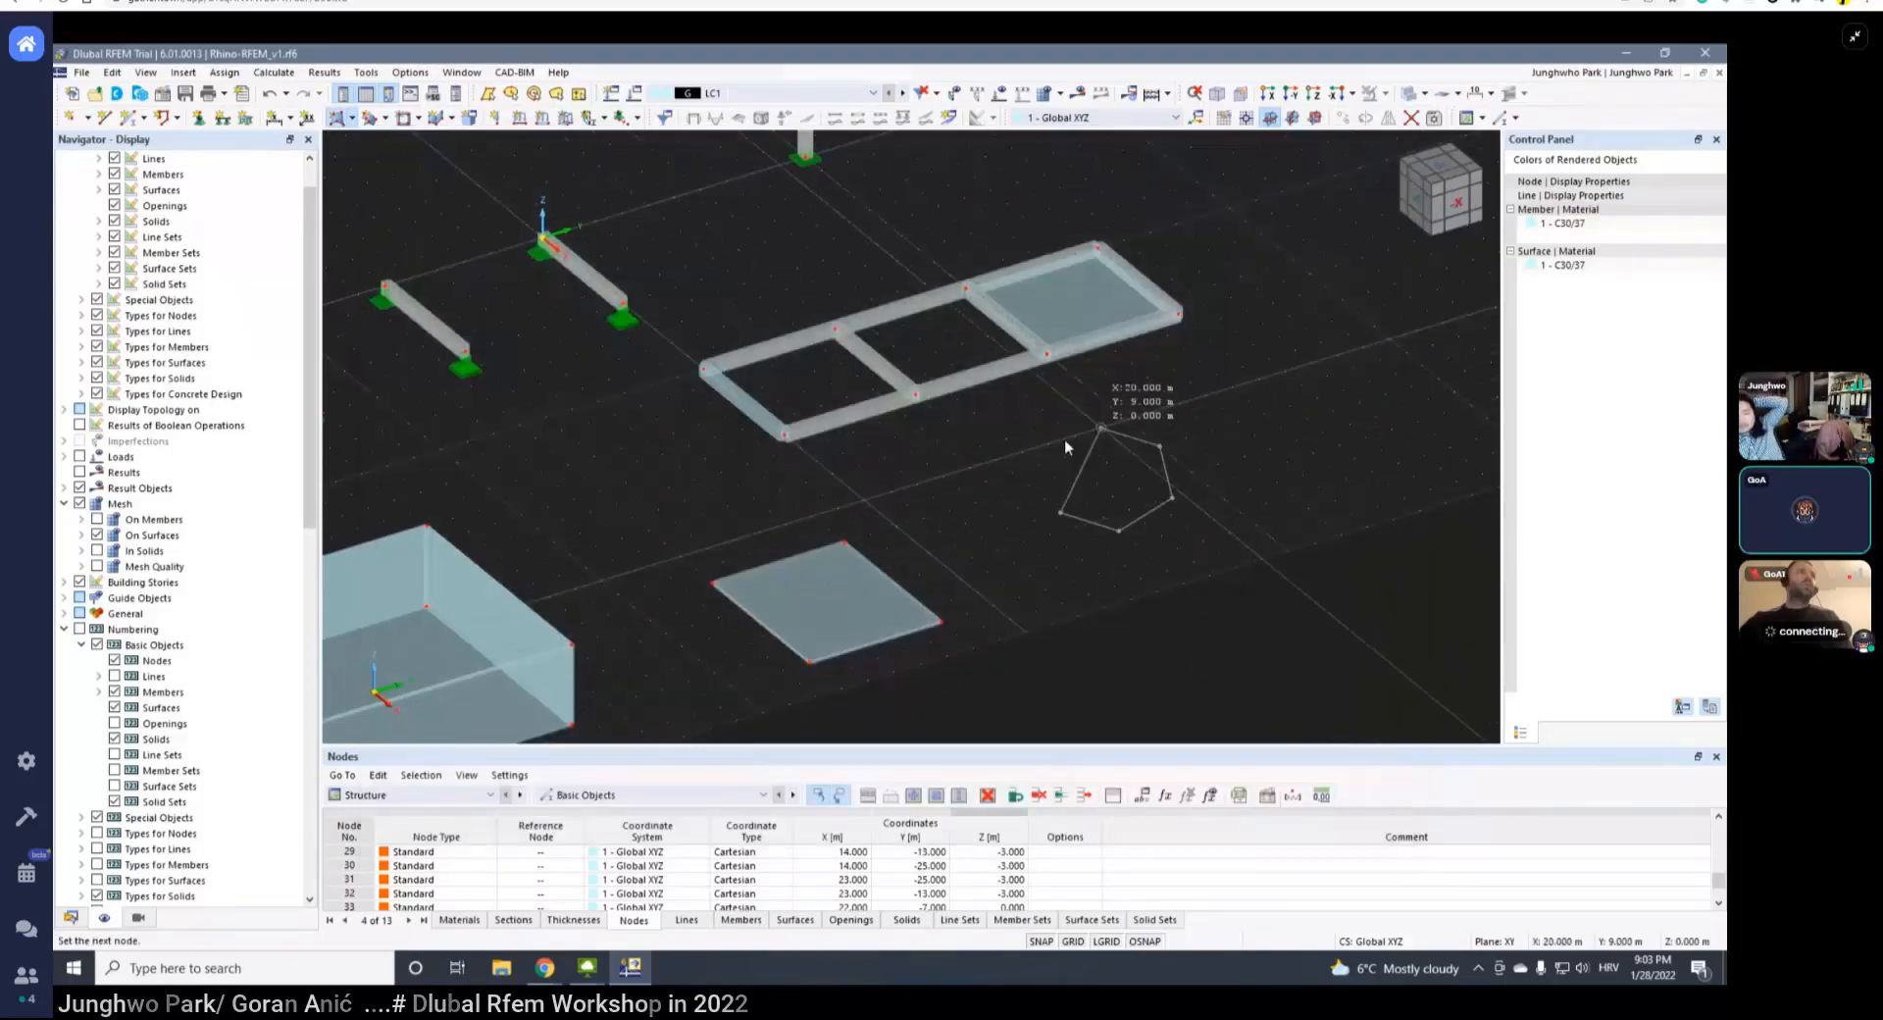
left_click(1100, 428)
left_click(1048, 444)
left_click(1022, 464)
left_click(1004, 485)
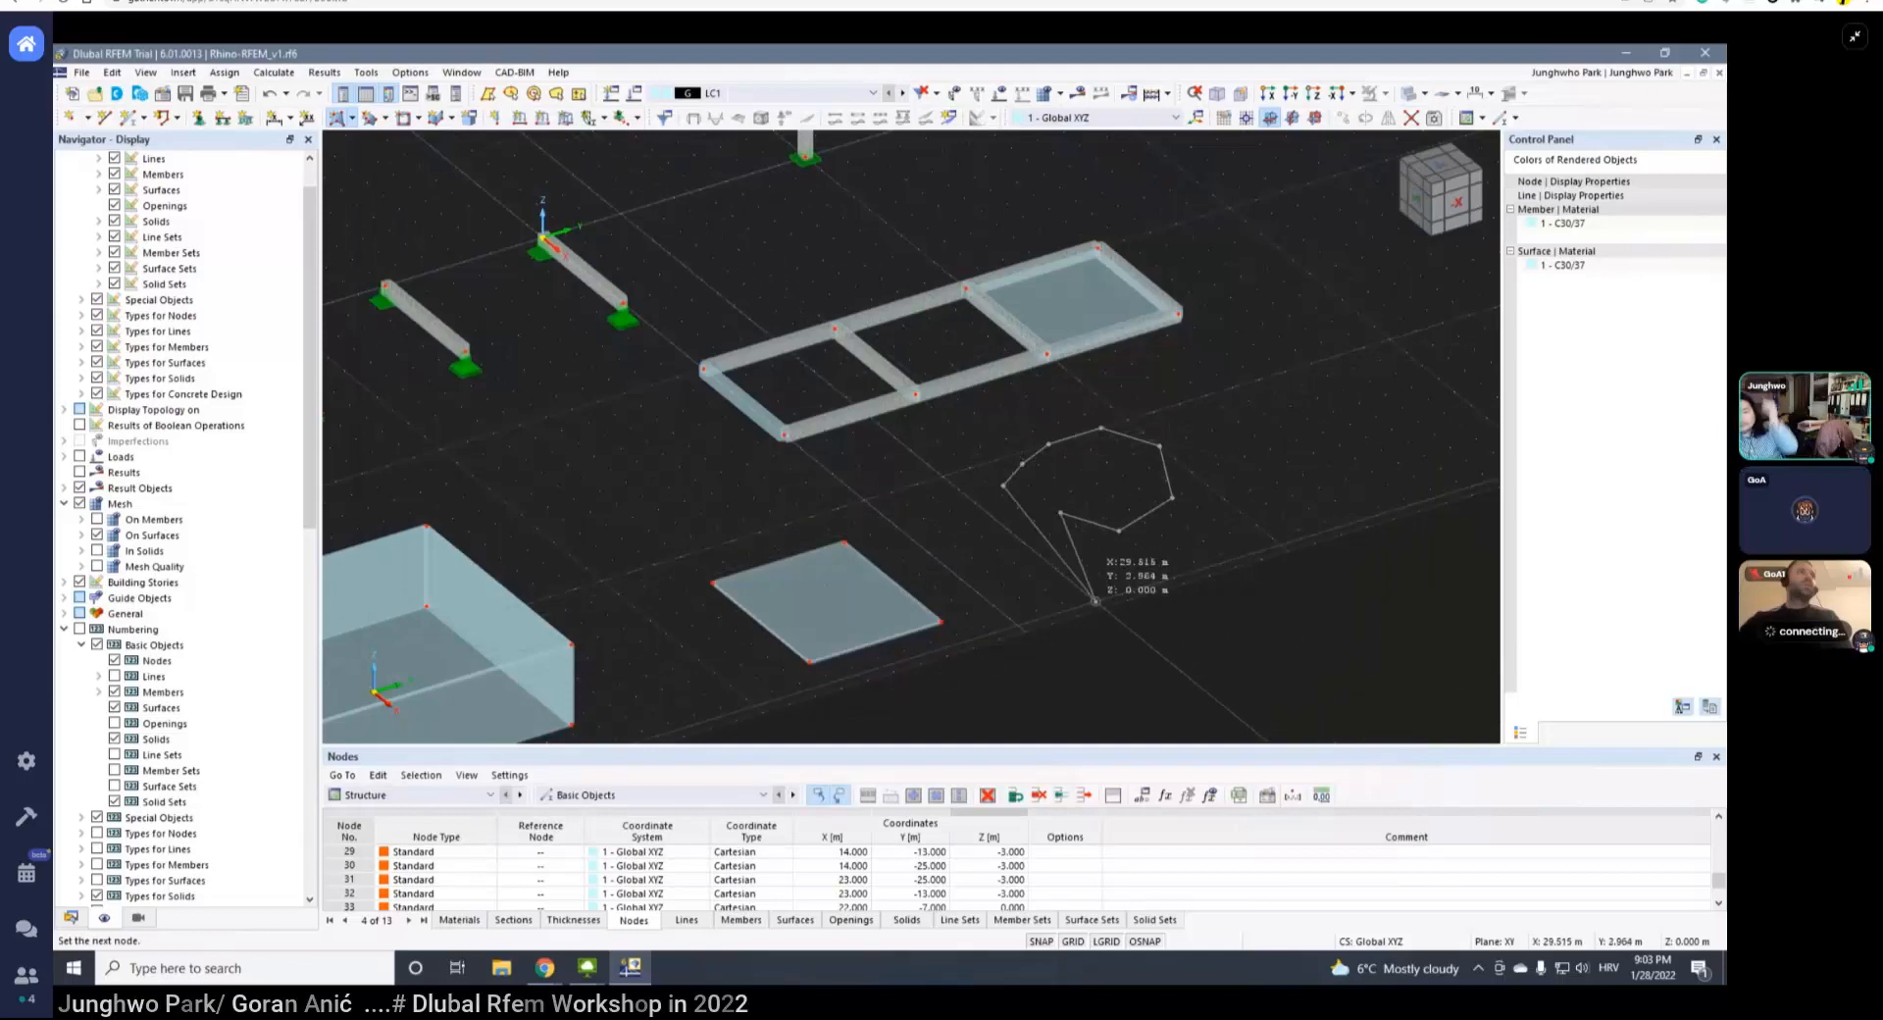
left_click(1059, 512)
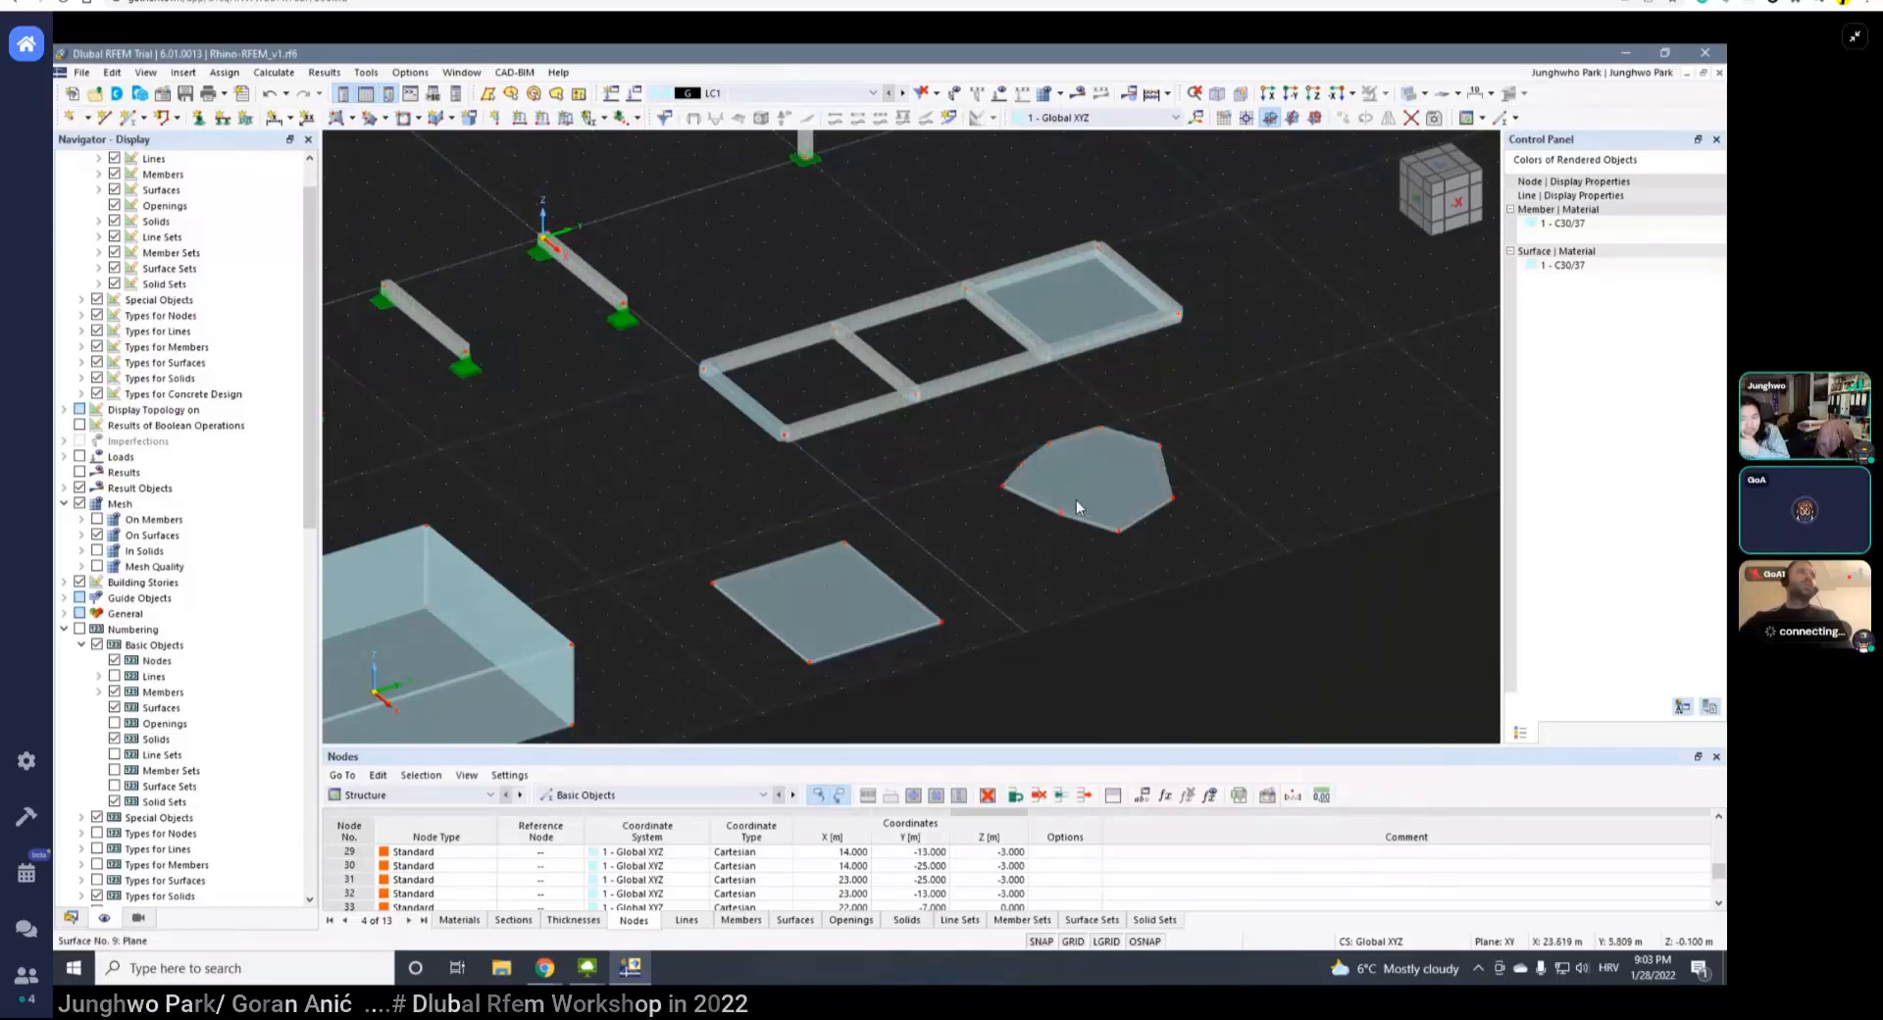
- Inspect the polygon surface from several angles and check the coordinates of its corner node nearest the rectangular surface
scroll(1075, 501, "up", 3)
middle_click_drag(1114, 555, 1112, 543, "ctrl")
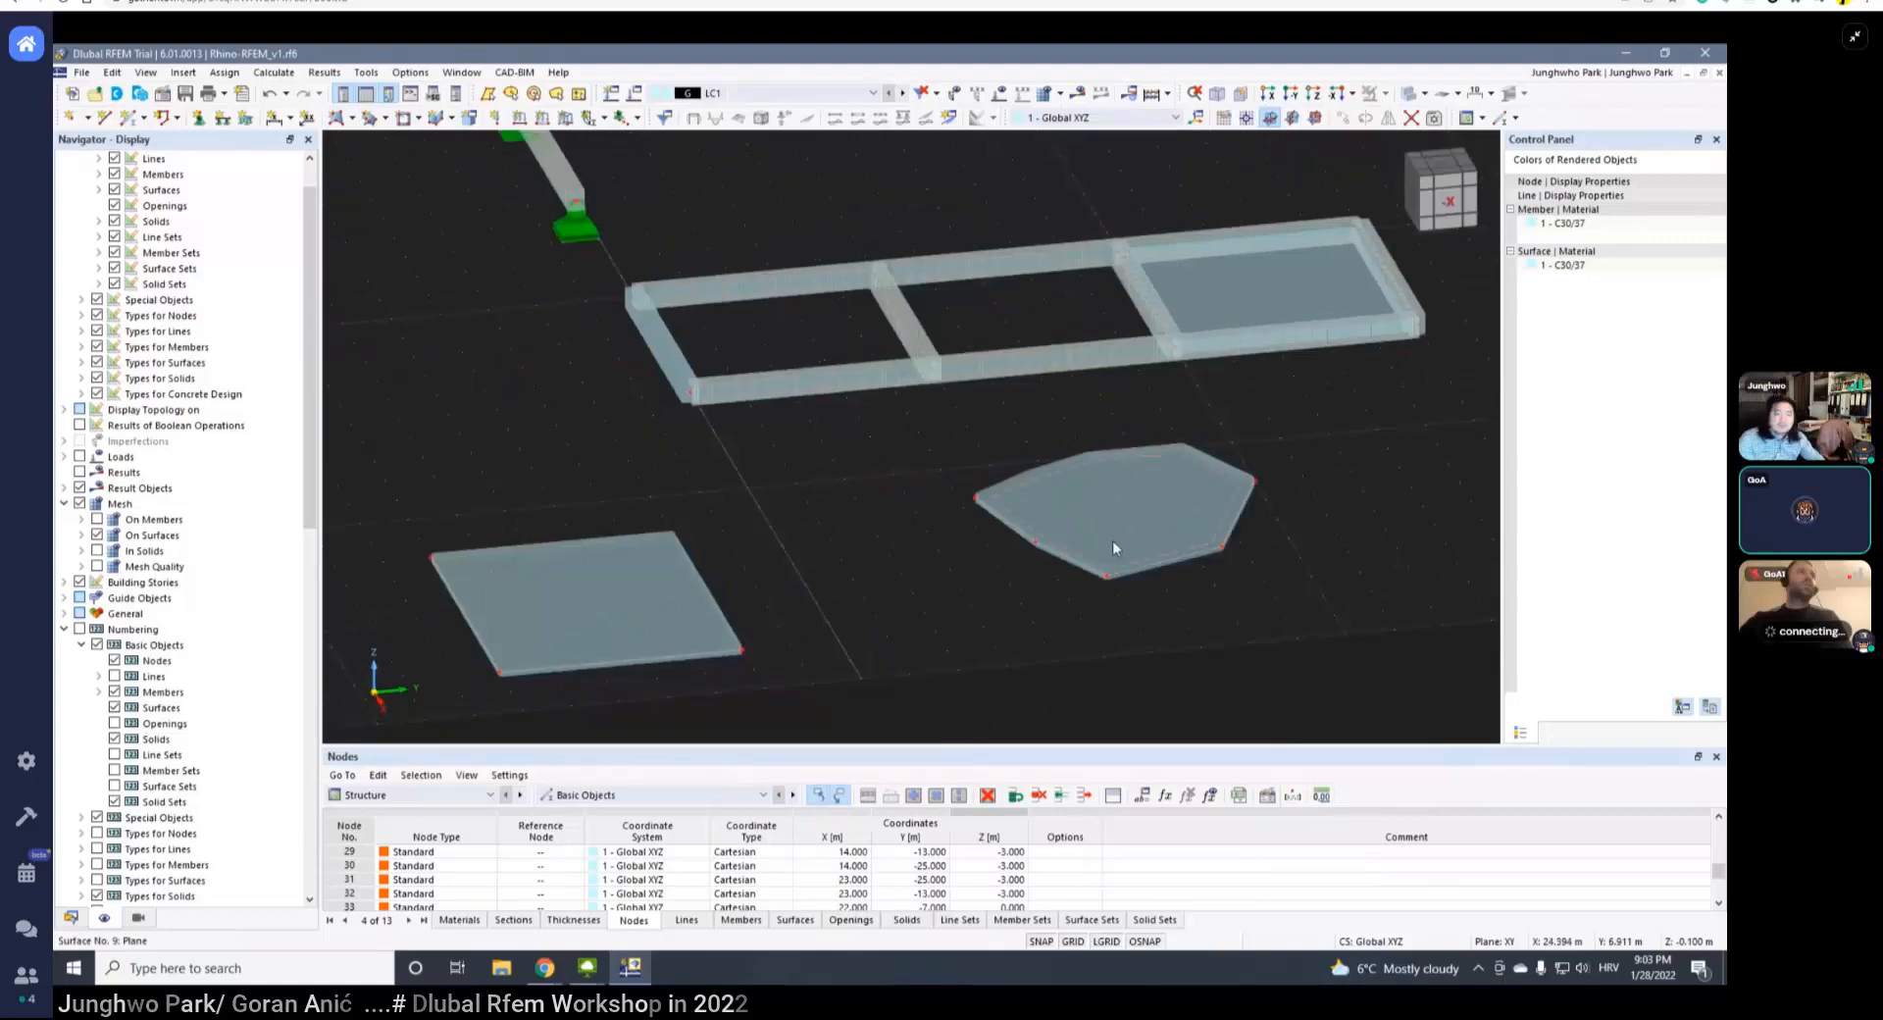
scroll(1112, 543, "down", 6)
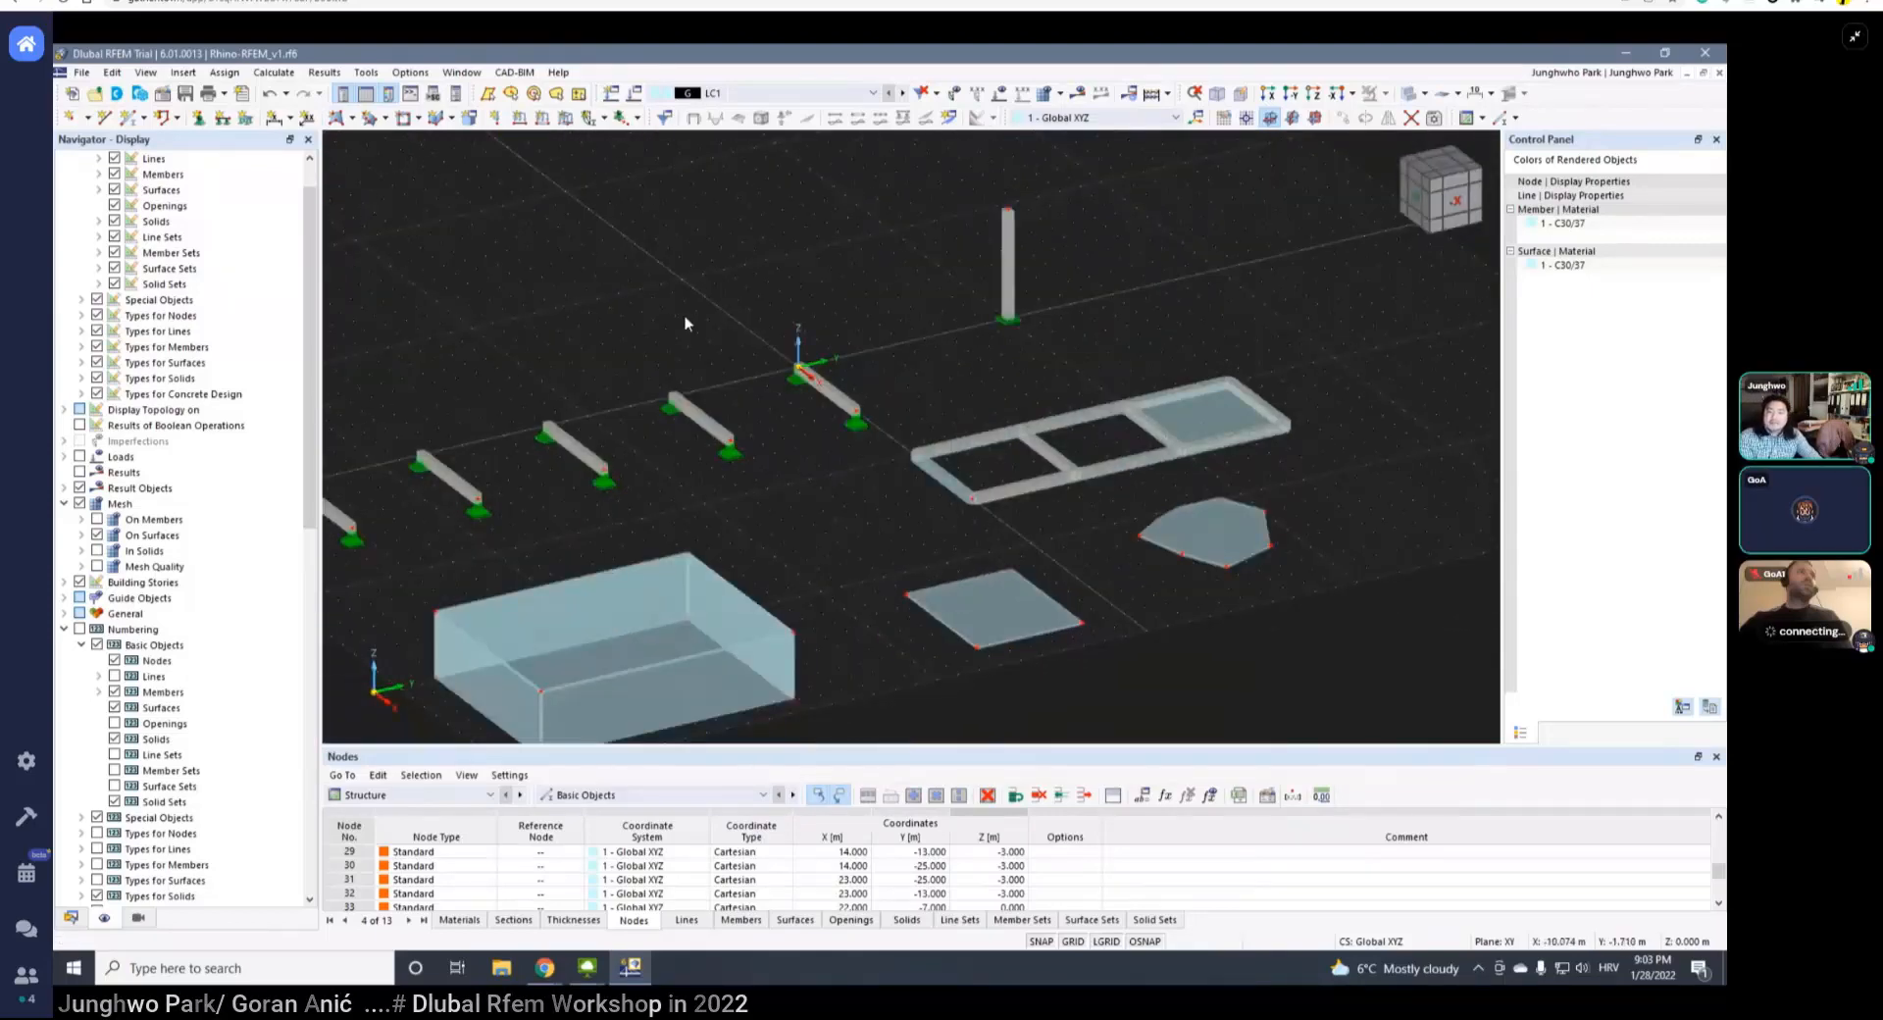
scroll(893, 453, "down", 3)
middle_click_drag(893, 453, 941, 438, "ctrl")
scroll(1009, 476, "up", 5)
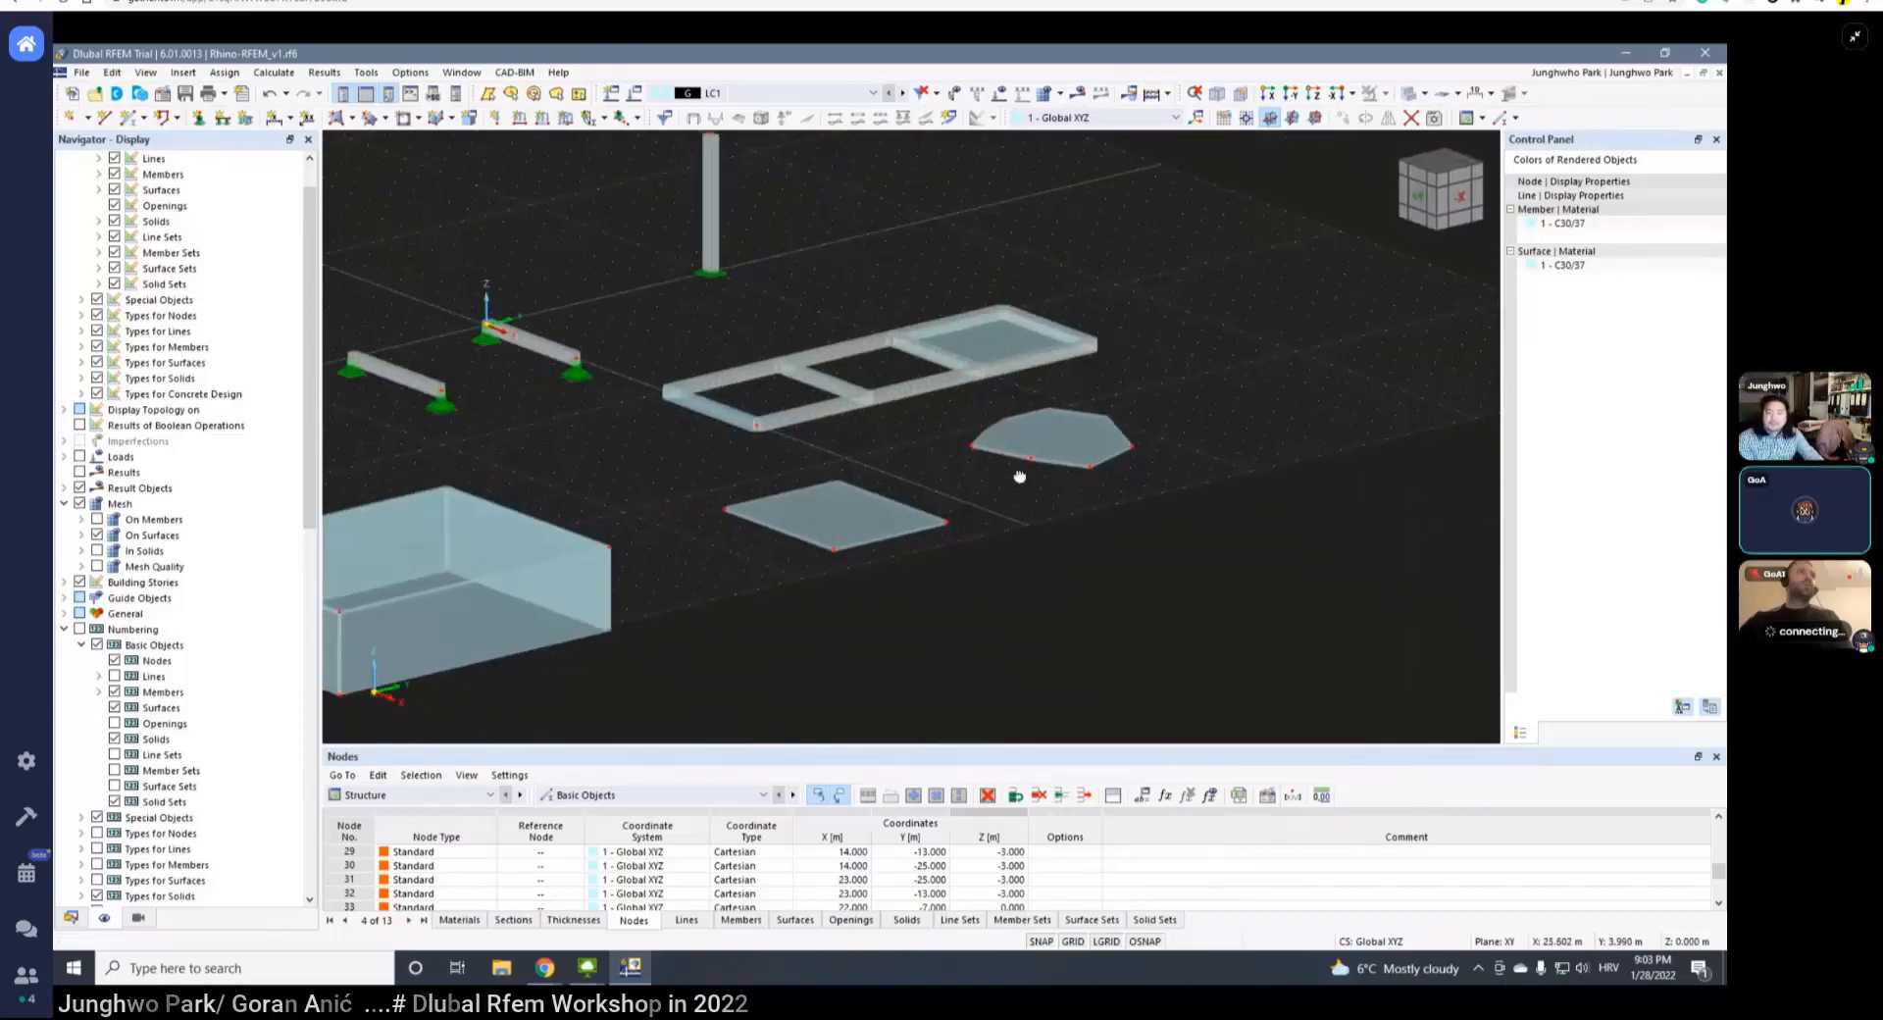
left_click_drag(958, 484, 1005, 441)
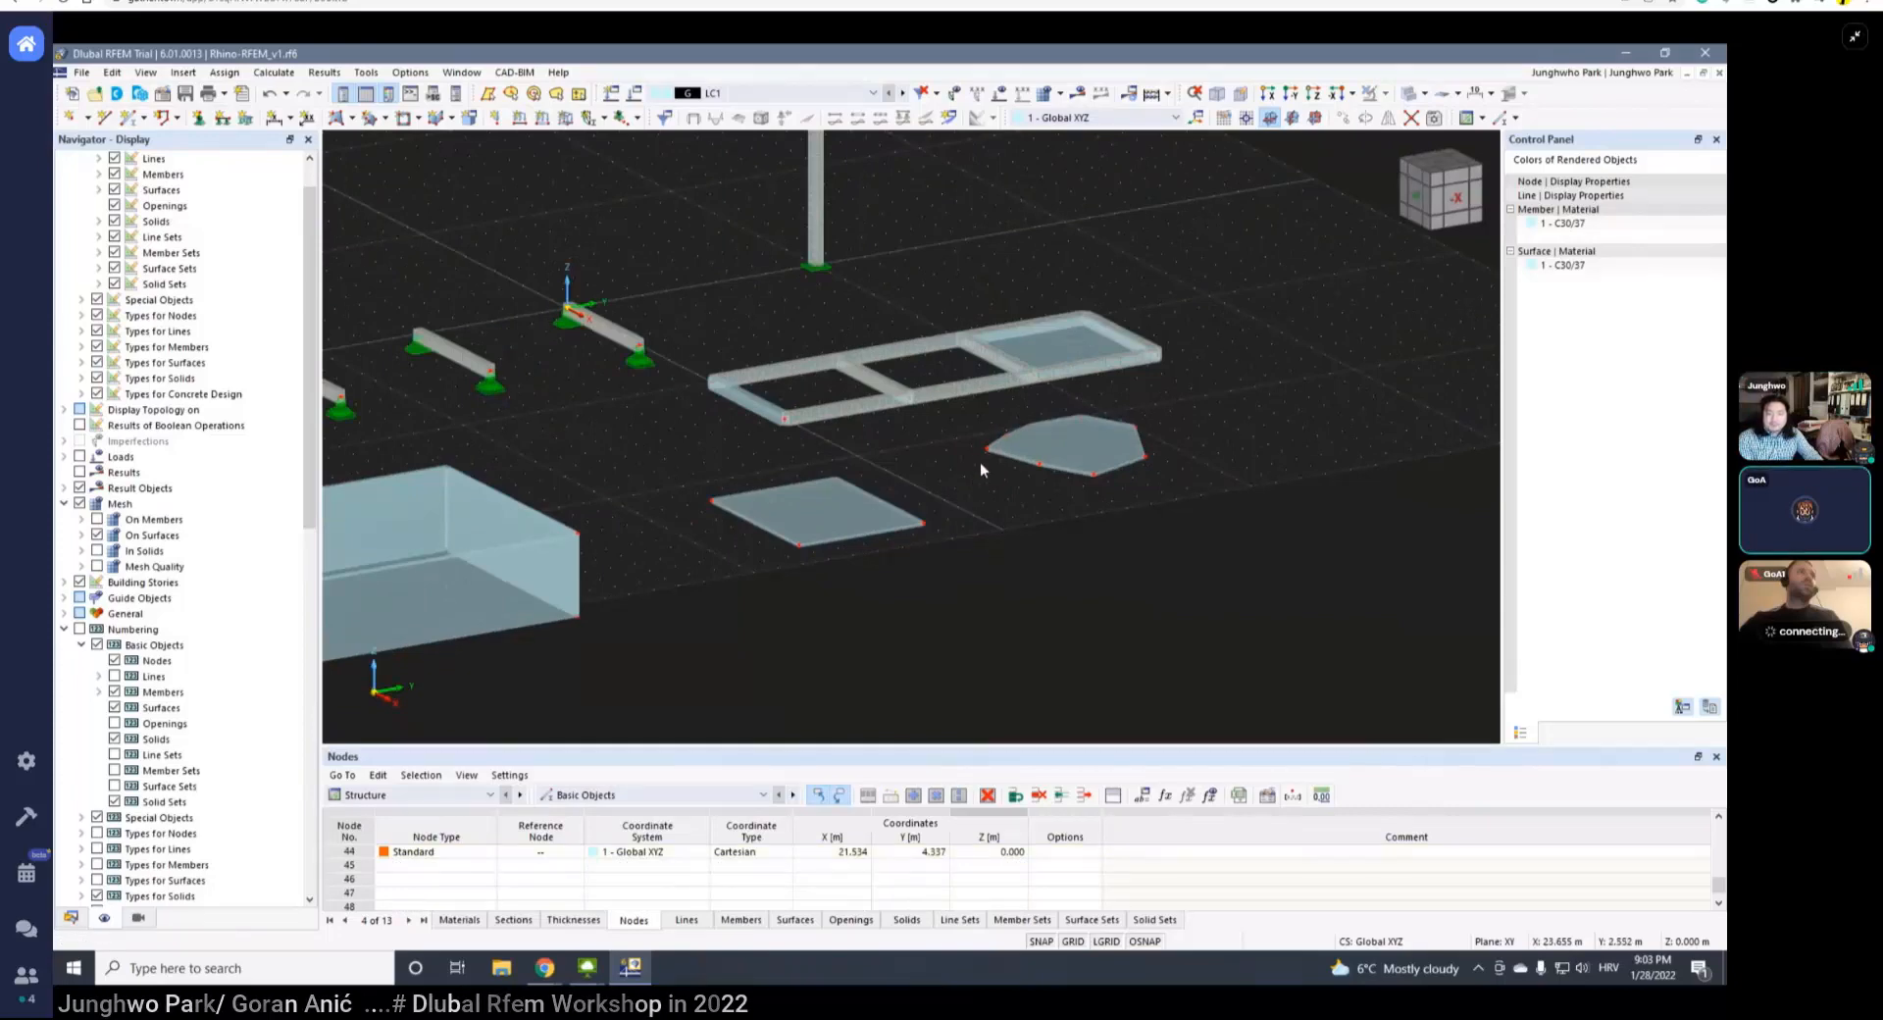
right_click(988, 449)
left_click(1046, 490)
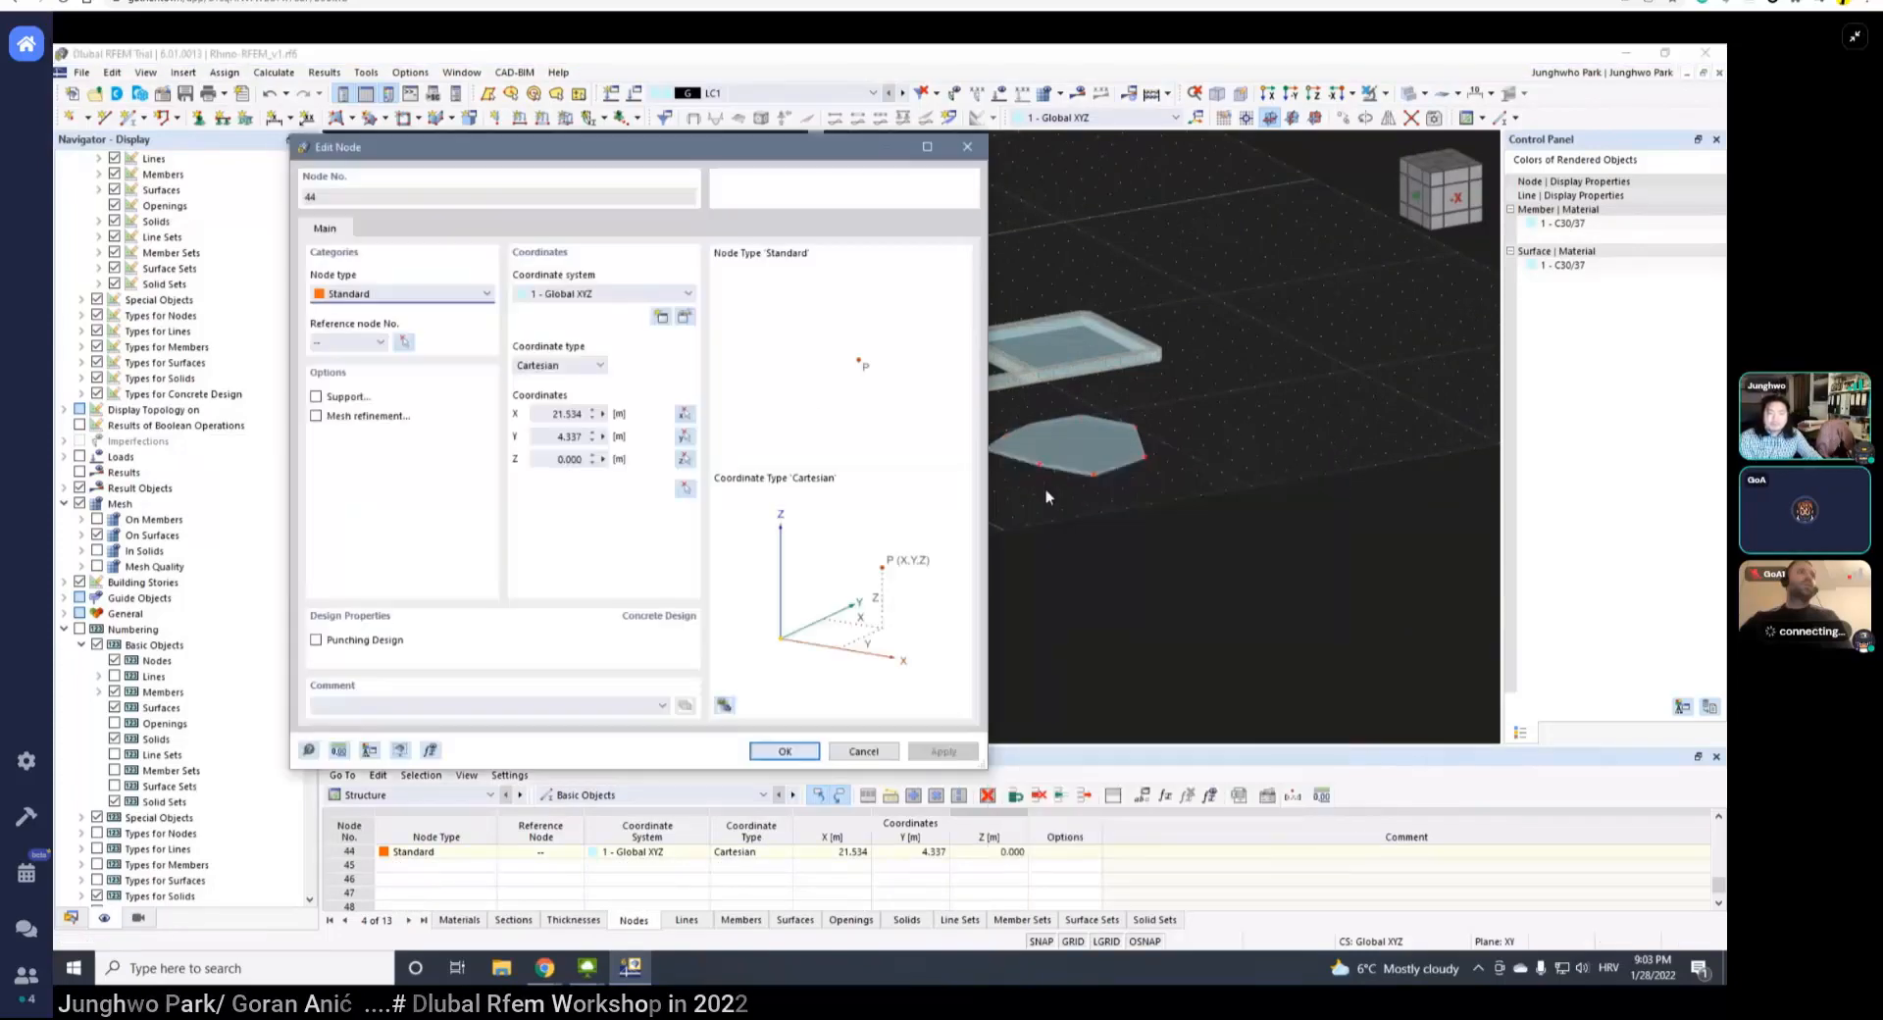
left_click(577, 461)
key("Escape")
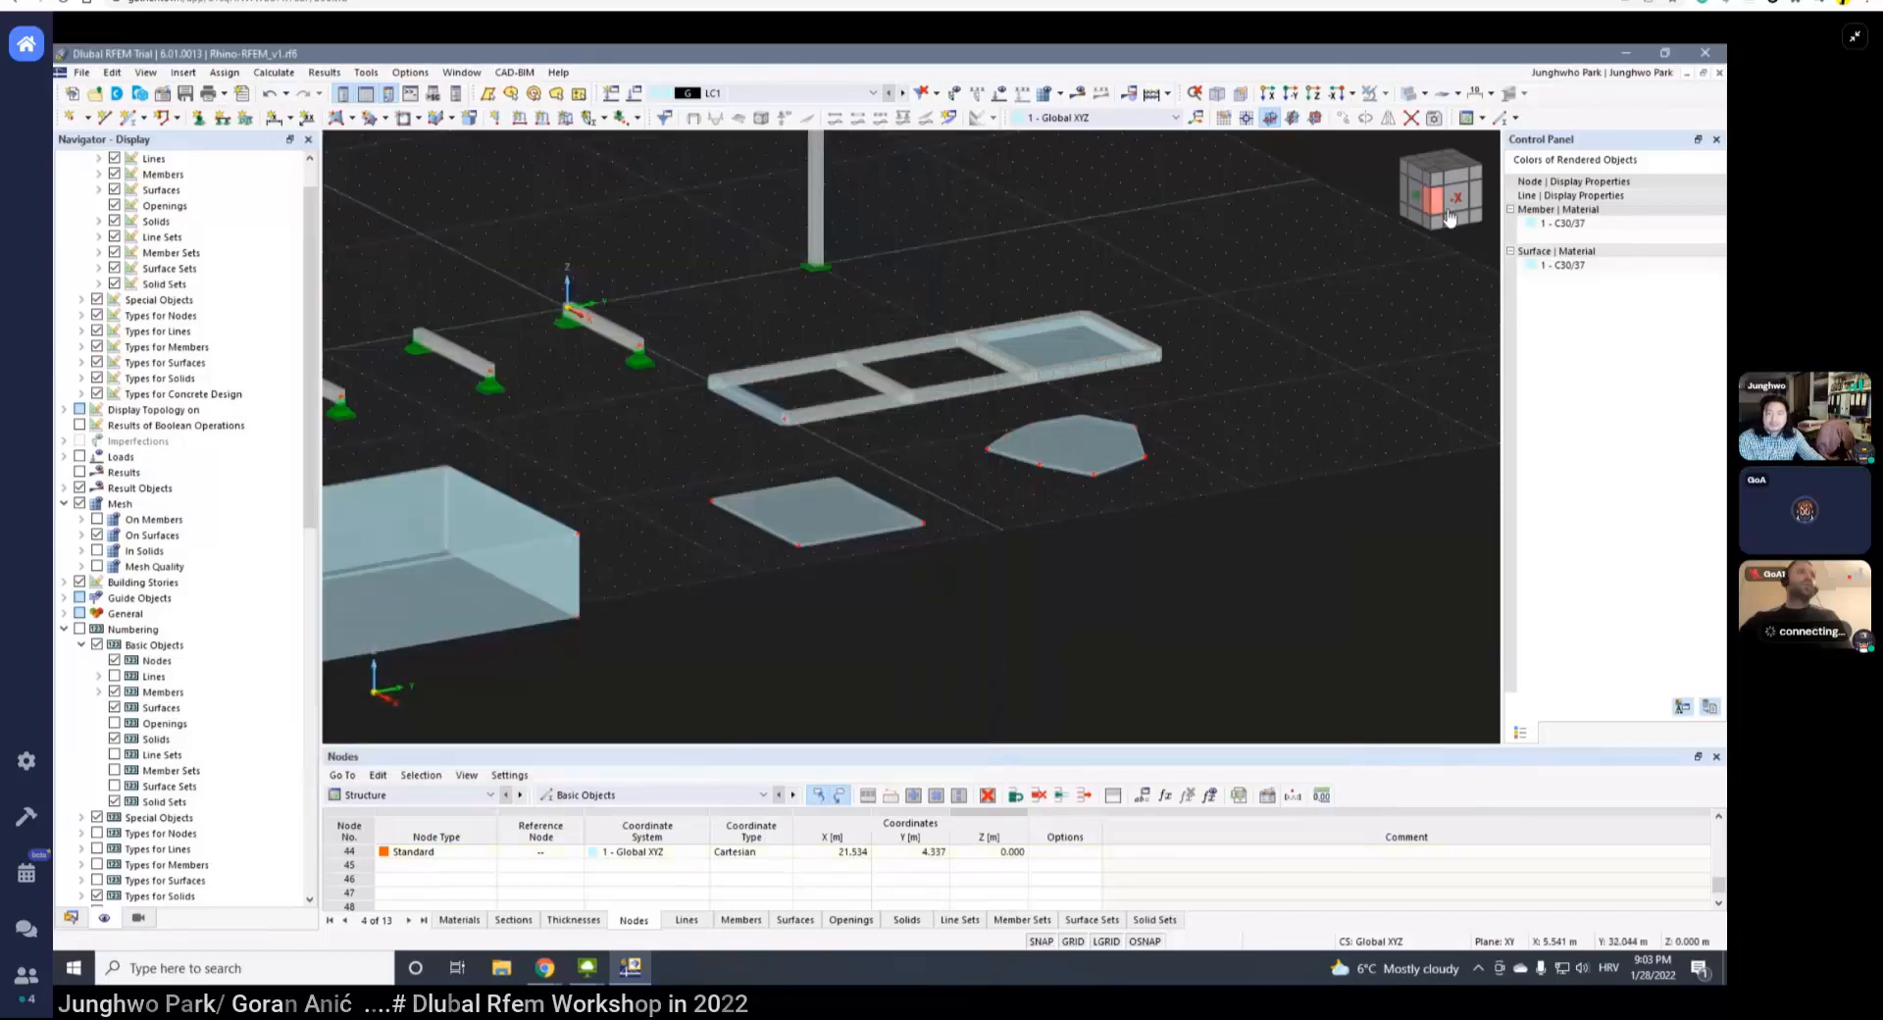
- View the model along the X axis, select all ground-level nodes together and check their shared Z coordinate in the node properties
left_click(1455, 203)
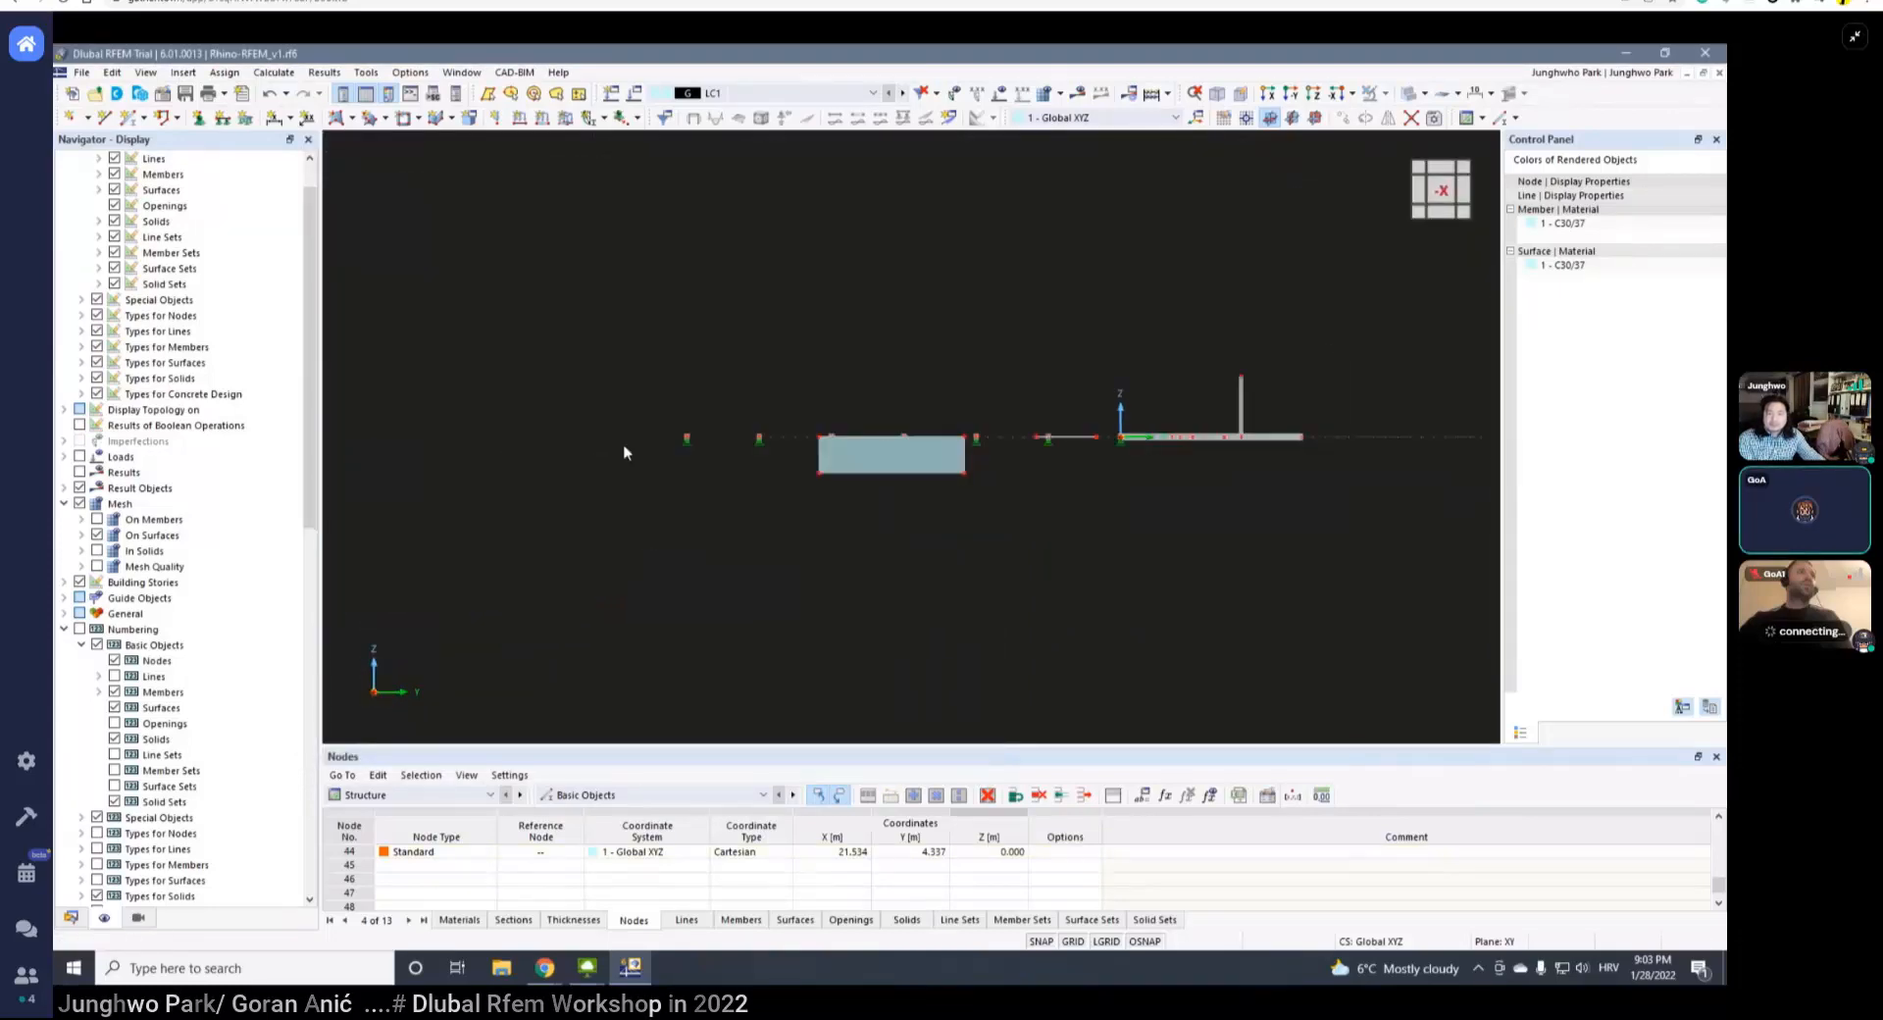
left_click_drag(624, 452, 1363, 419)
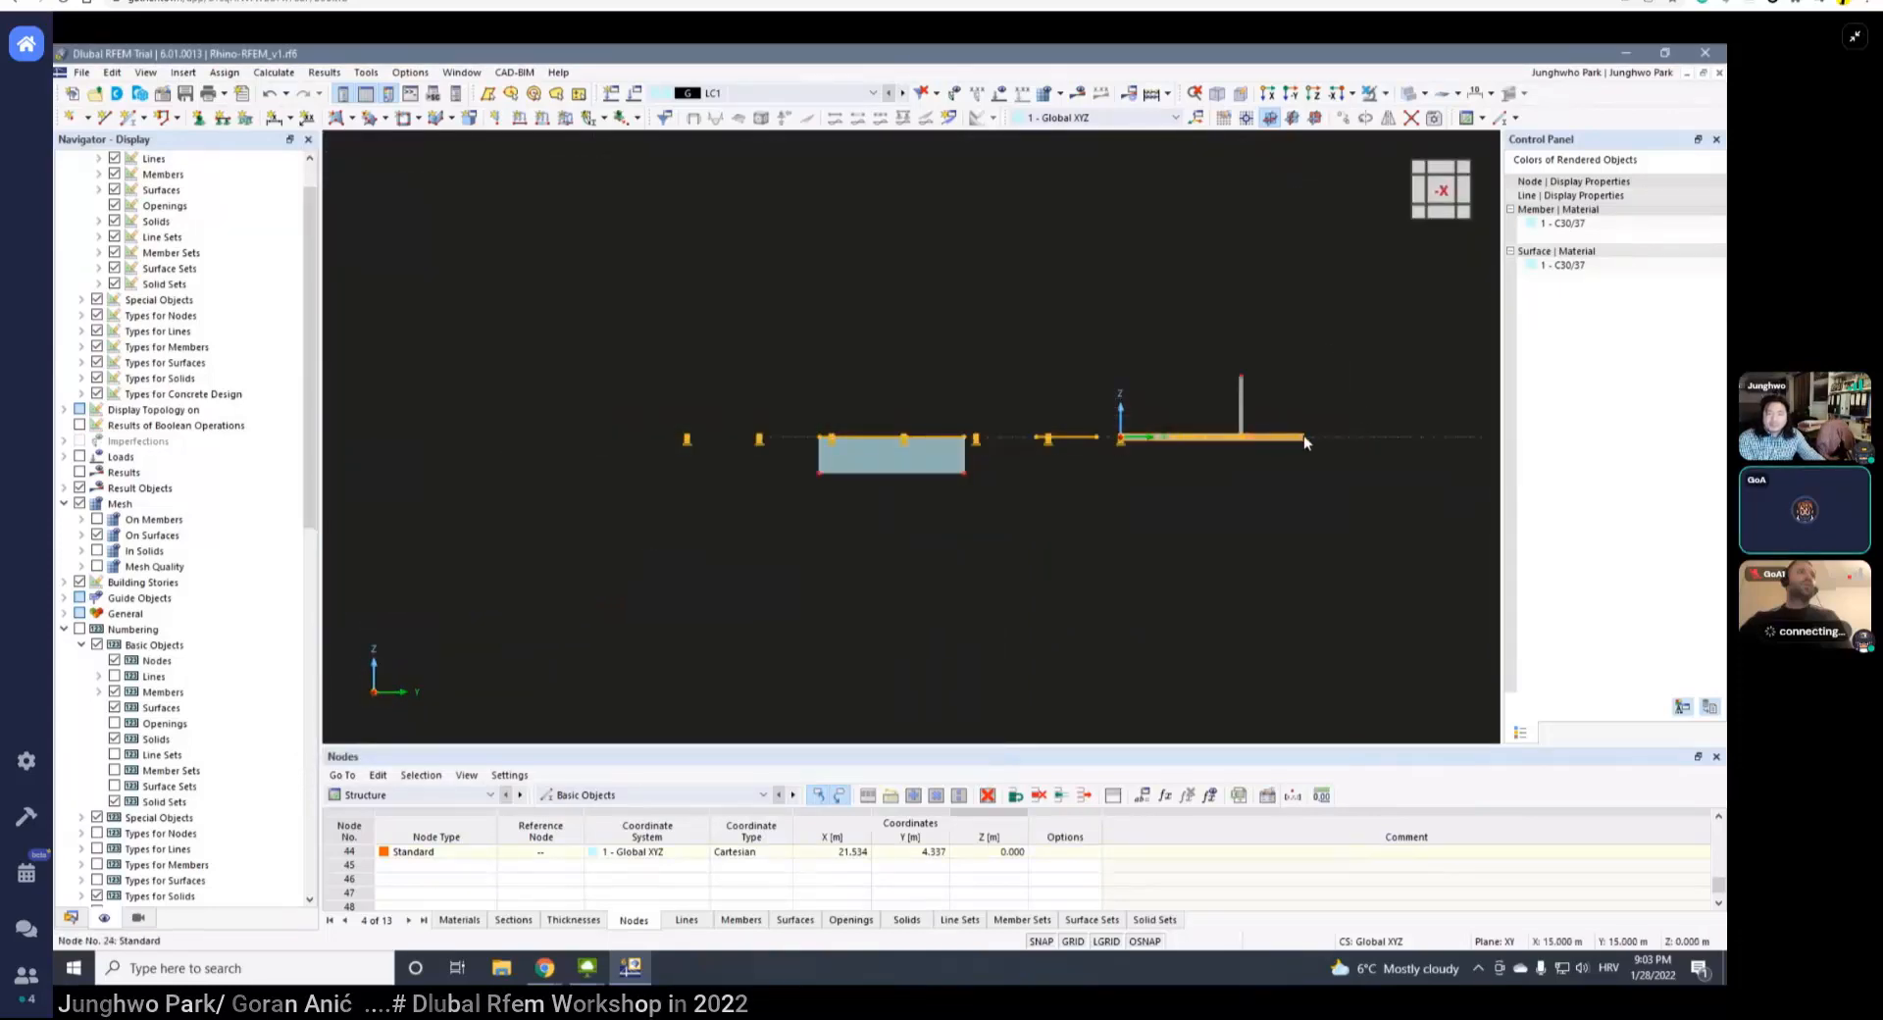
right_click(1305, 441)
mouse_move(1373, 83)
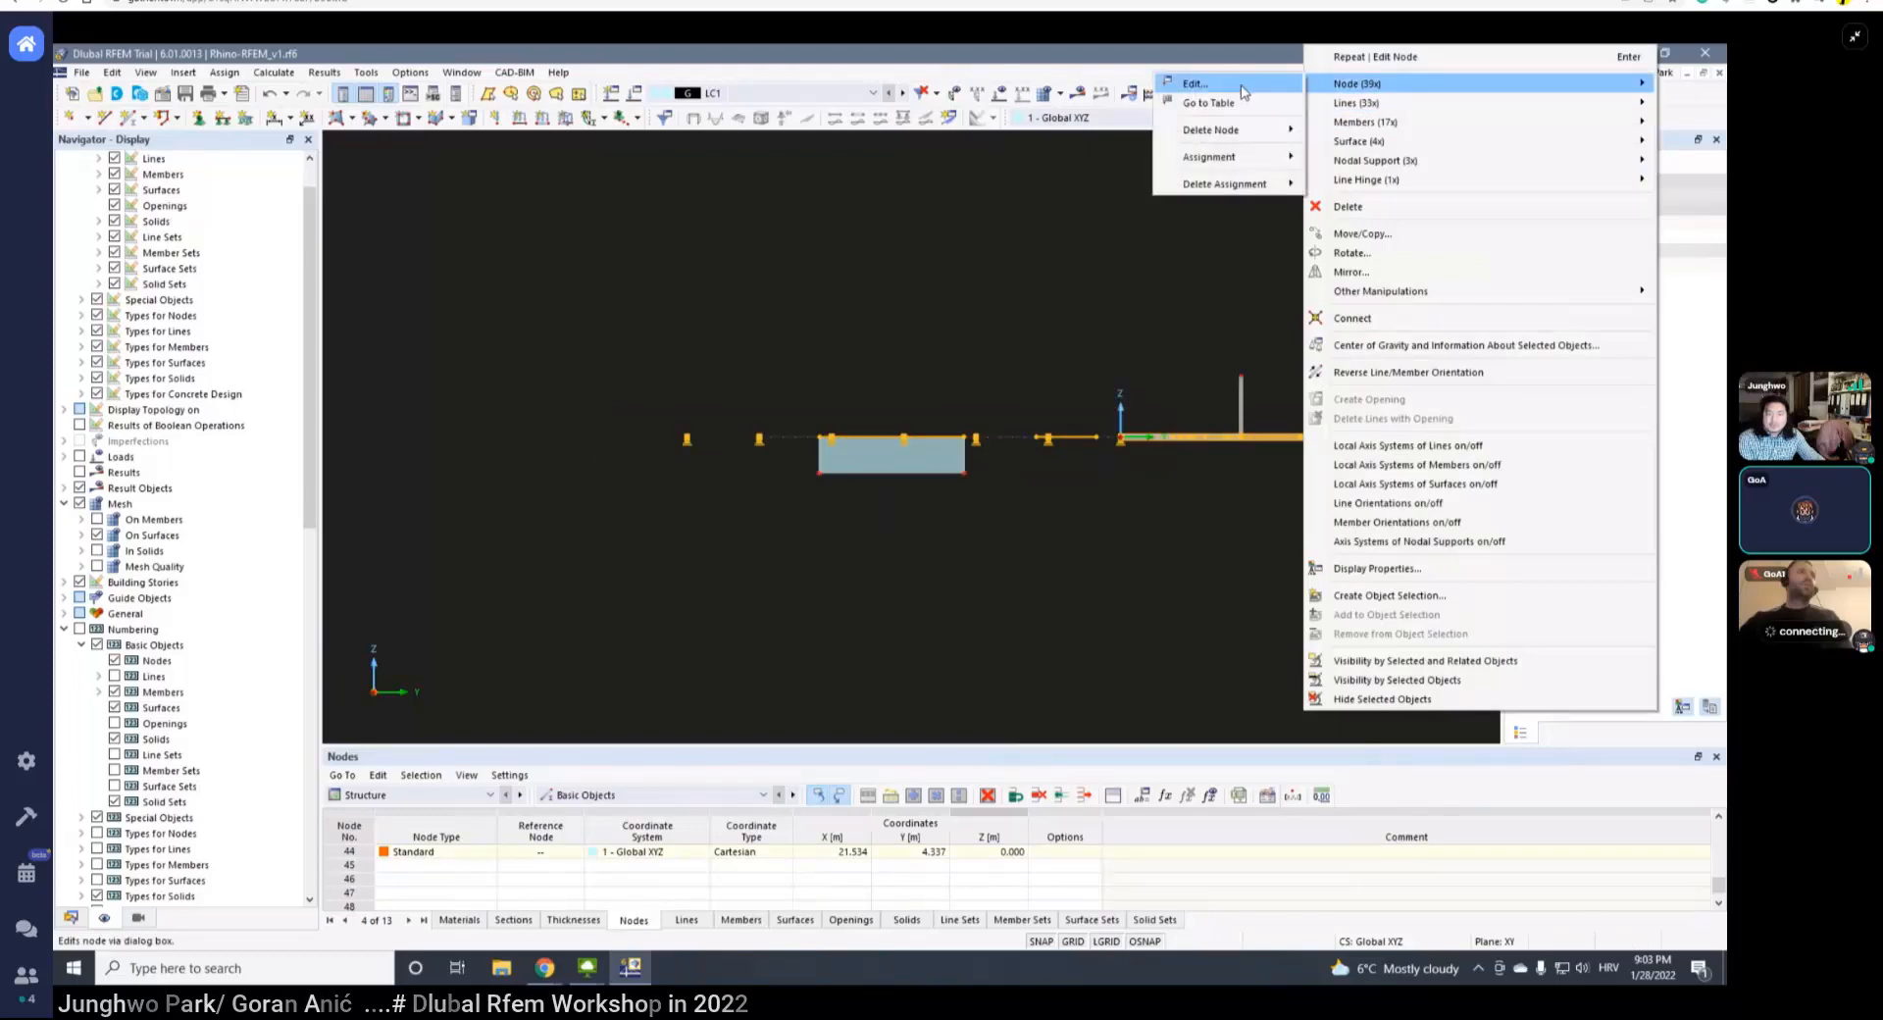
left_click(1242, 91)
left_click_drag(549, 584, 610, 586)
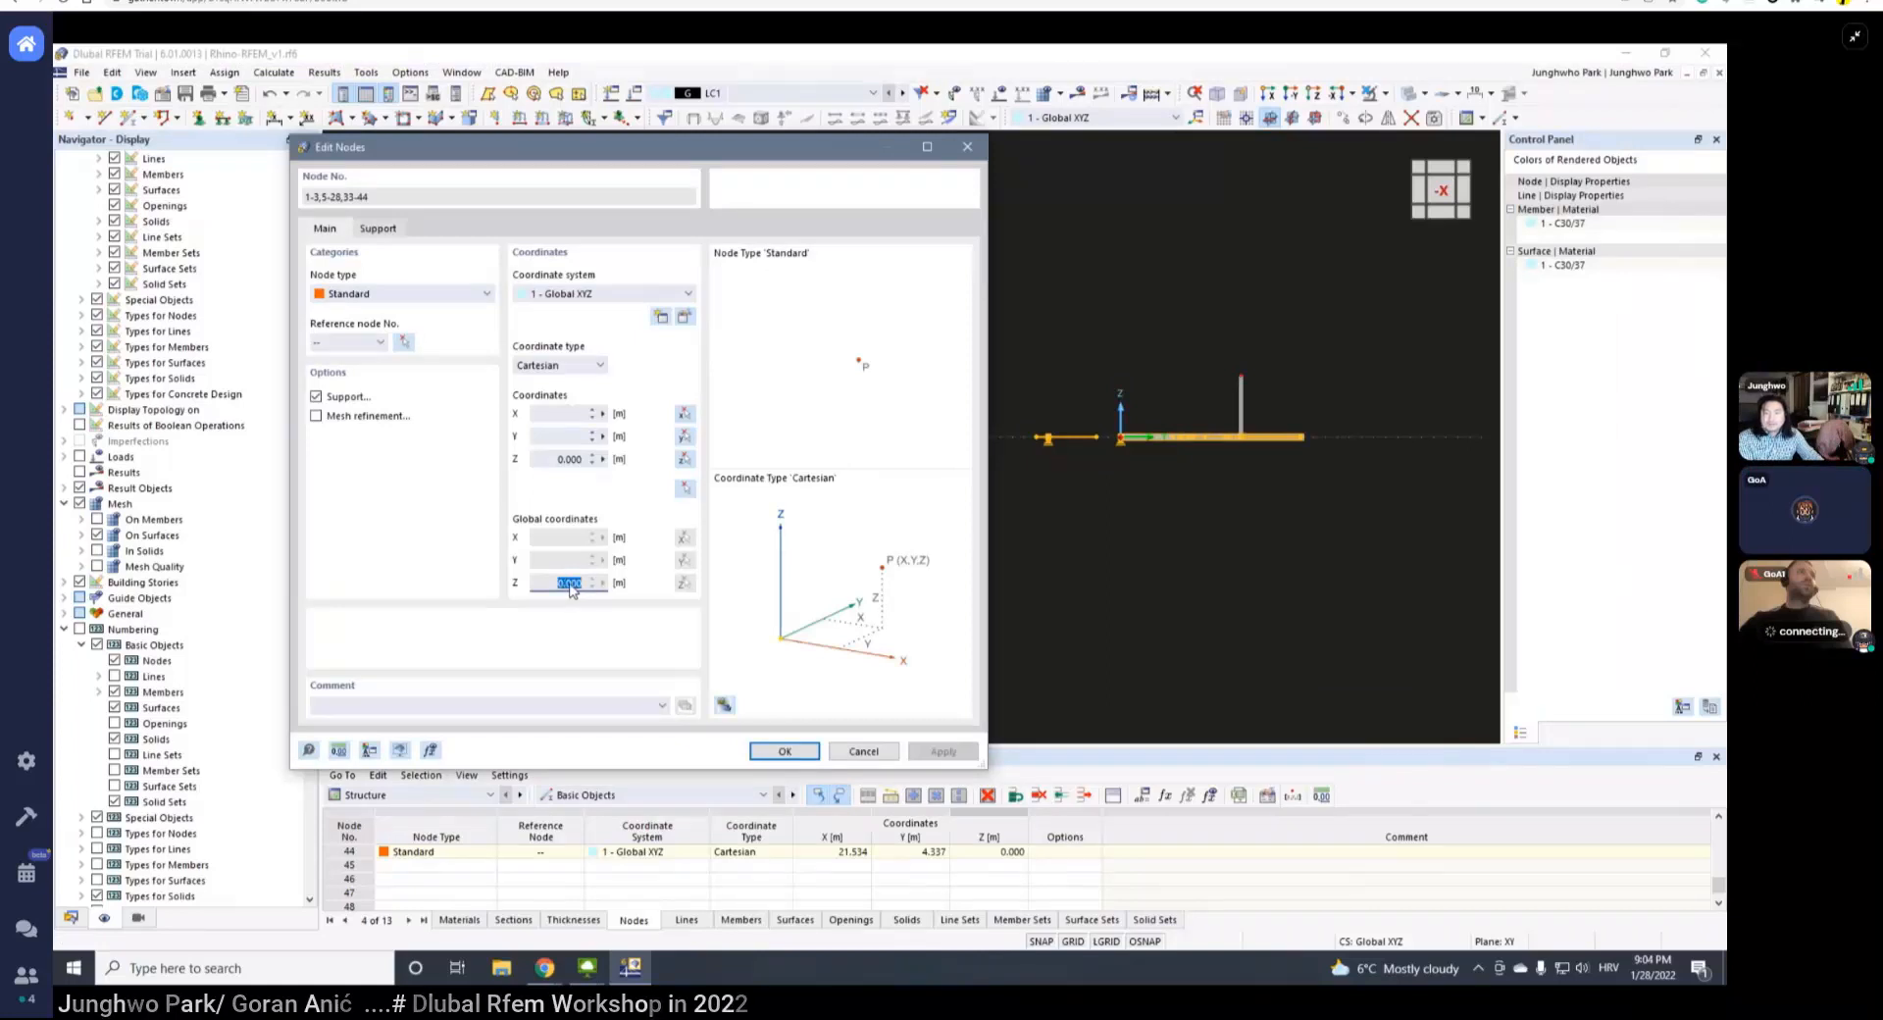
key("Num_Lock")
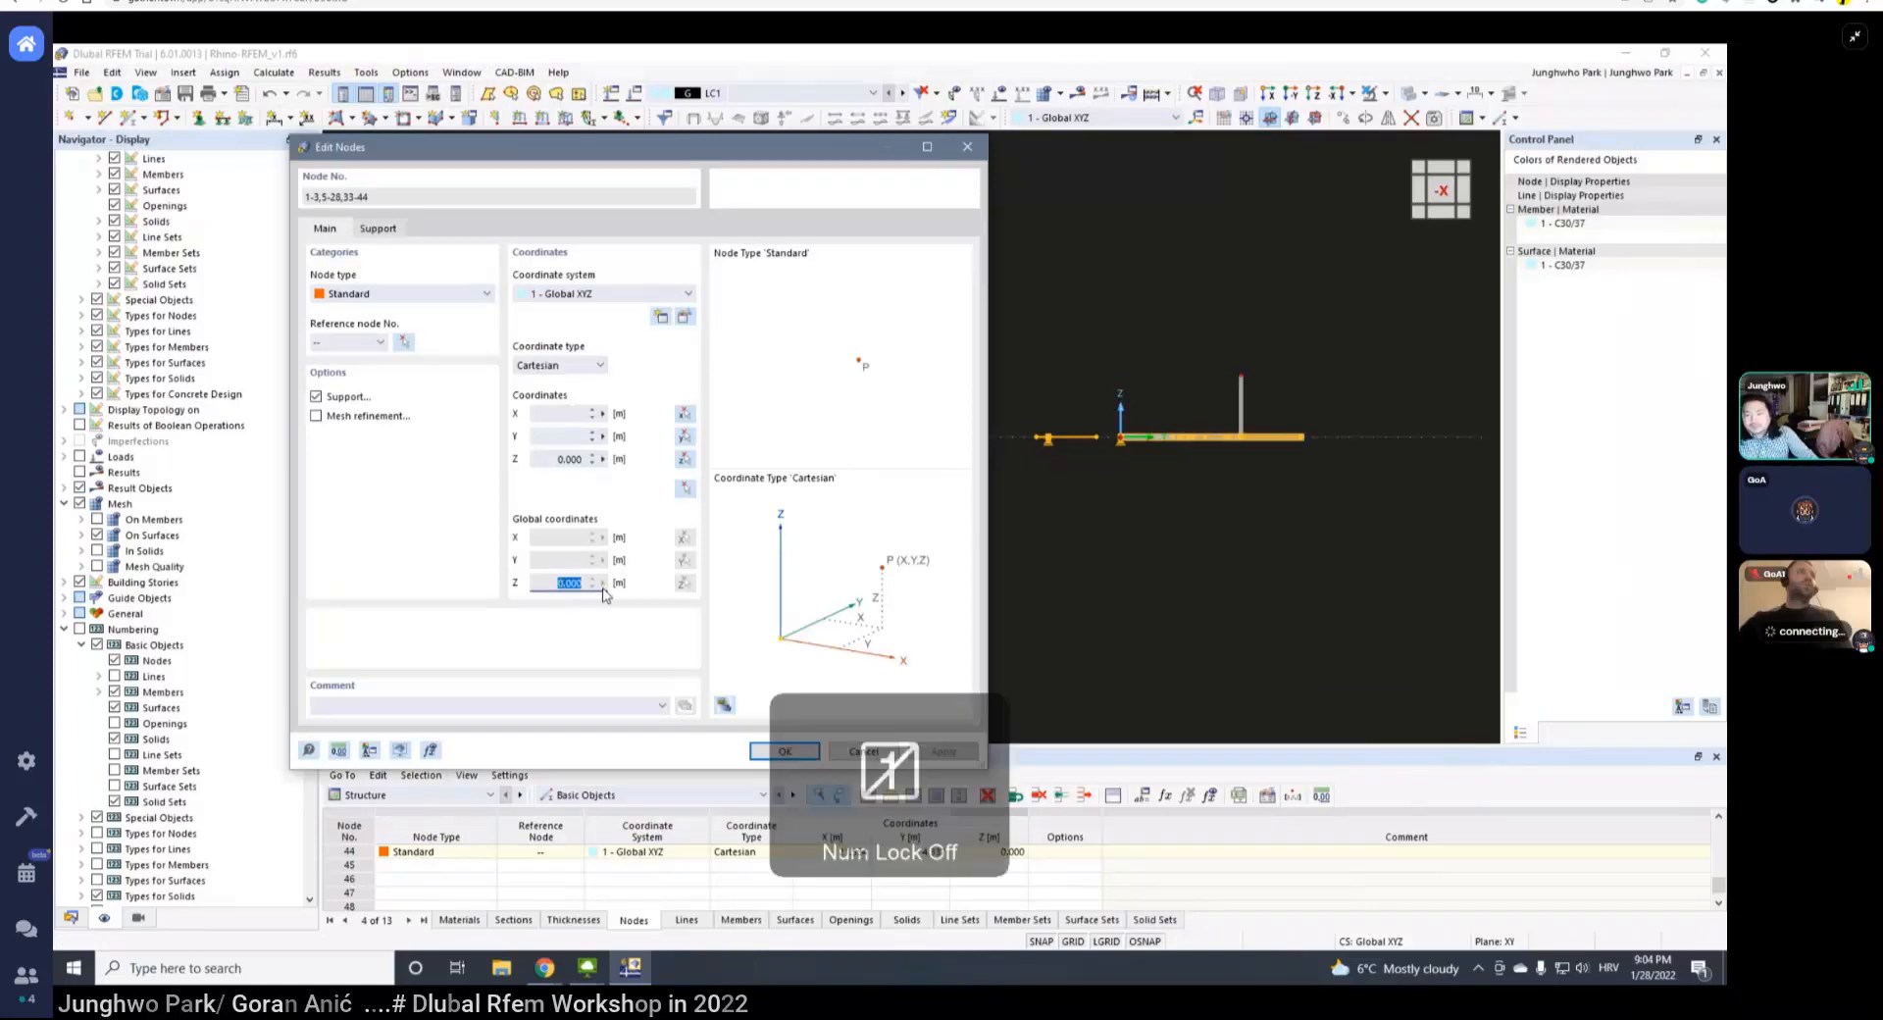
left_click(579, 586)
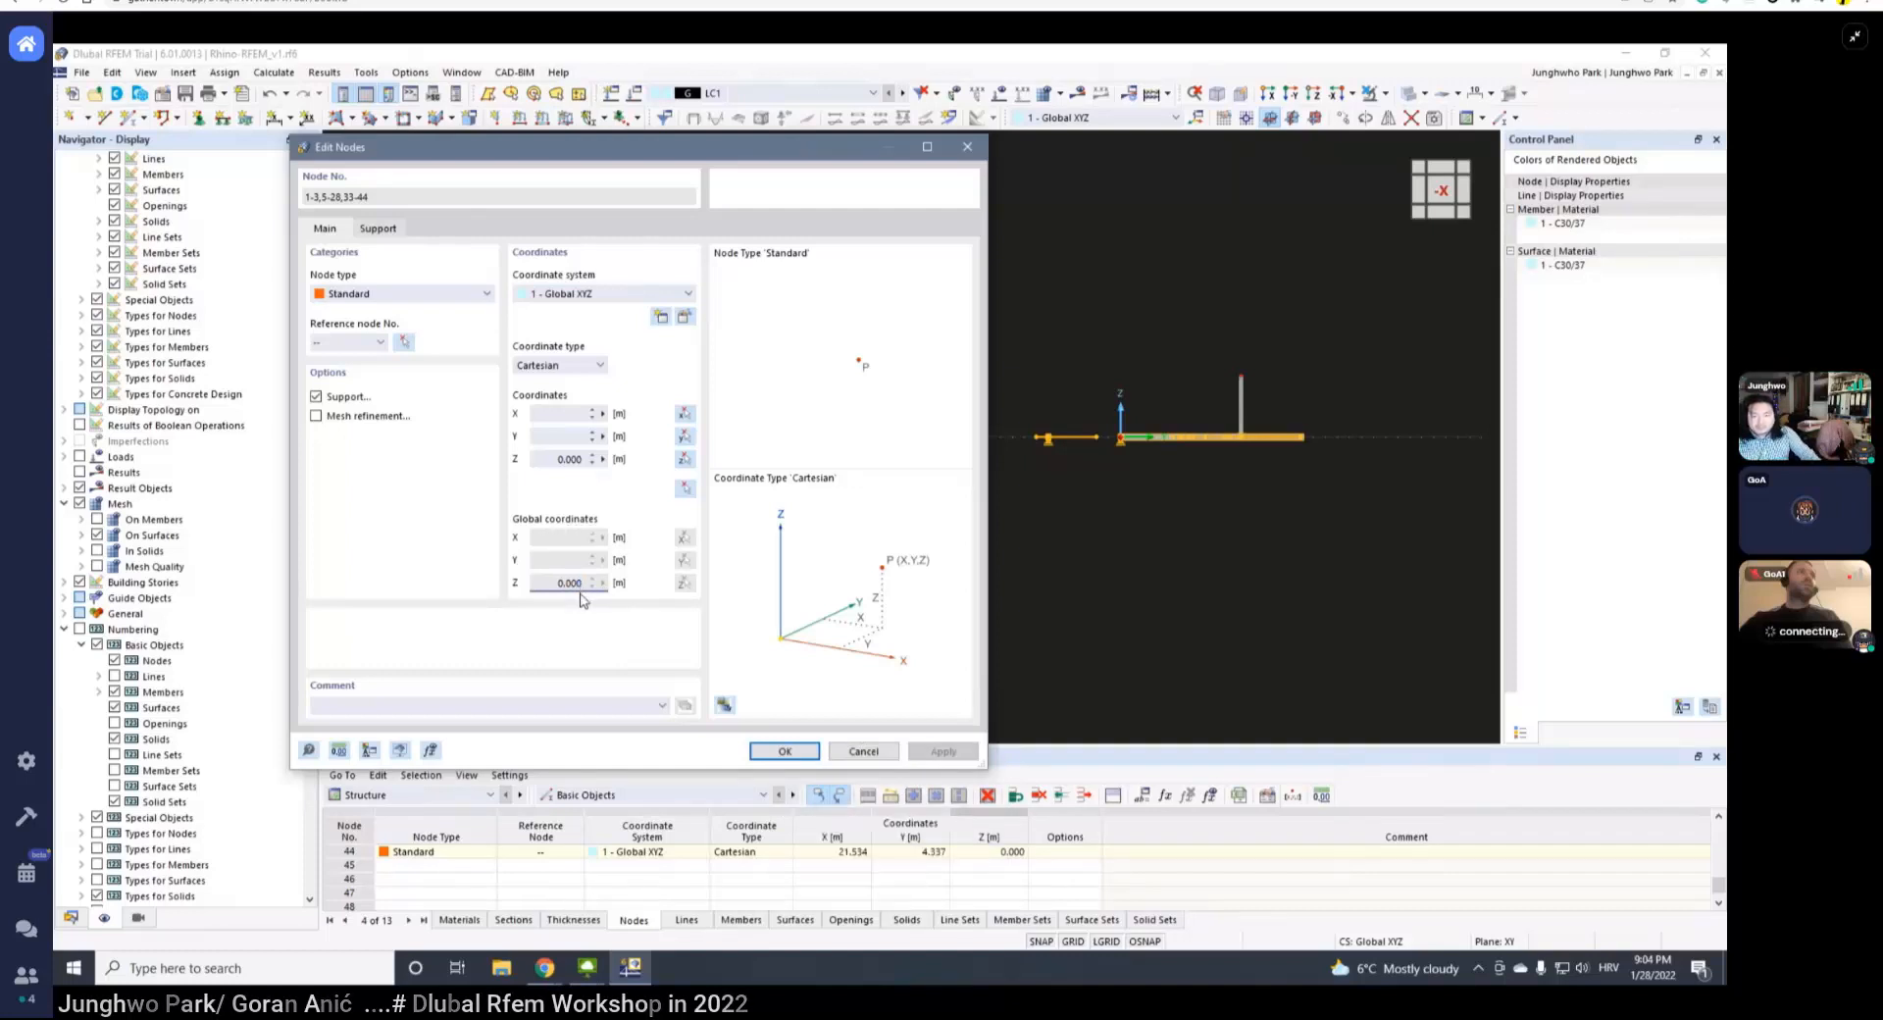
double_click(561, 584)
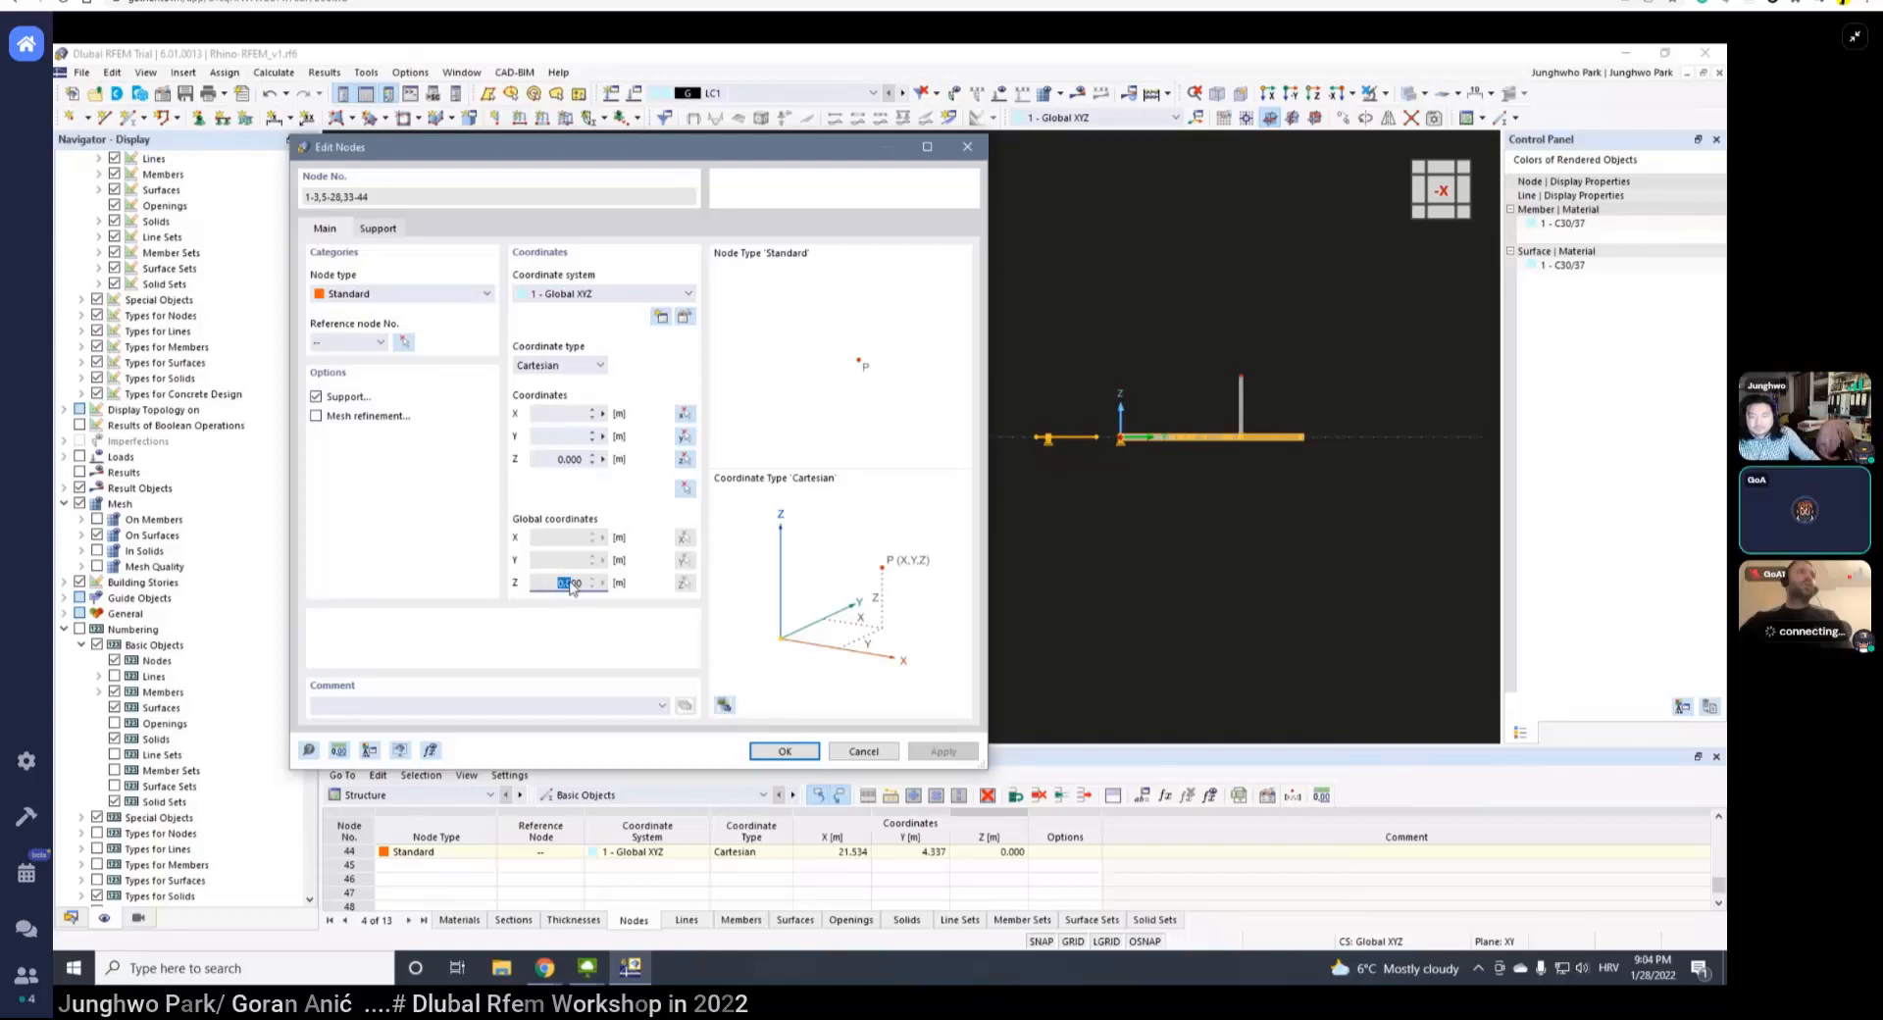
left_click_drag(585, 584, 563, 584)
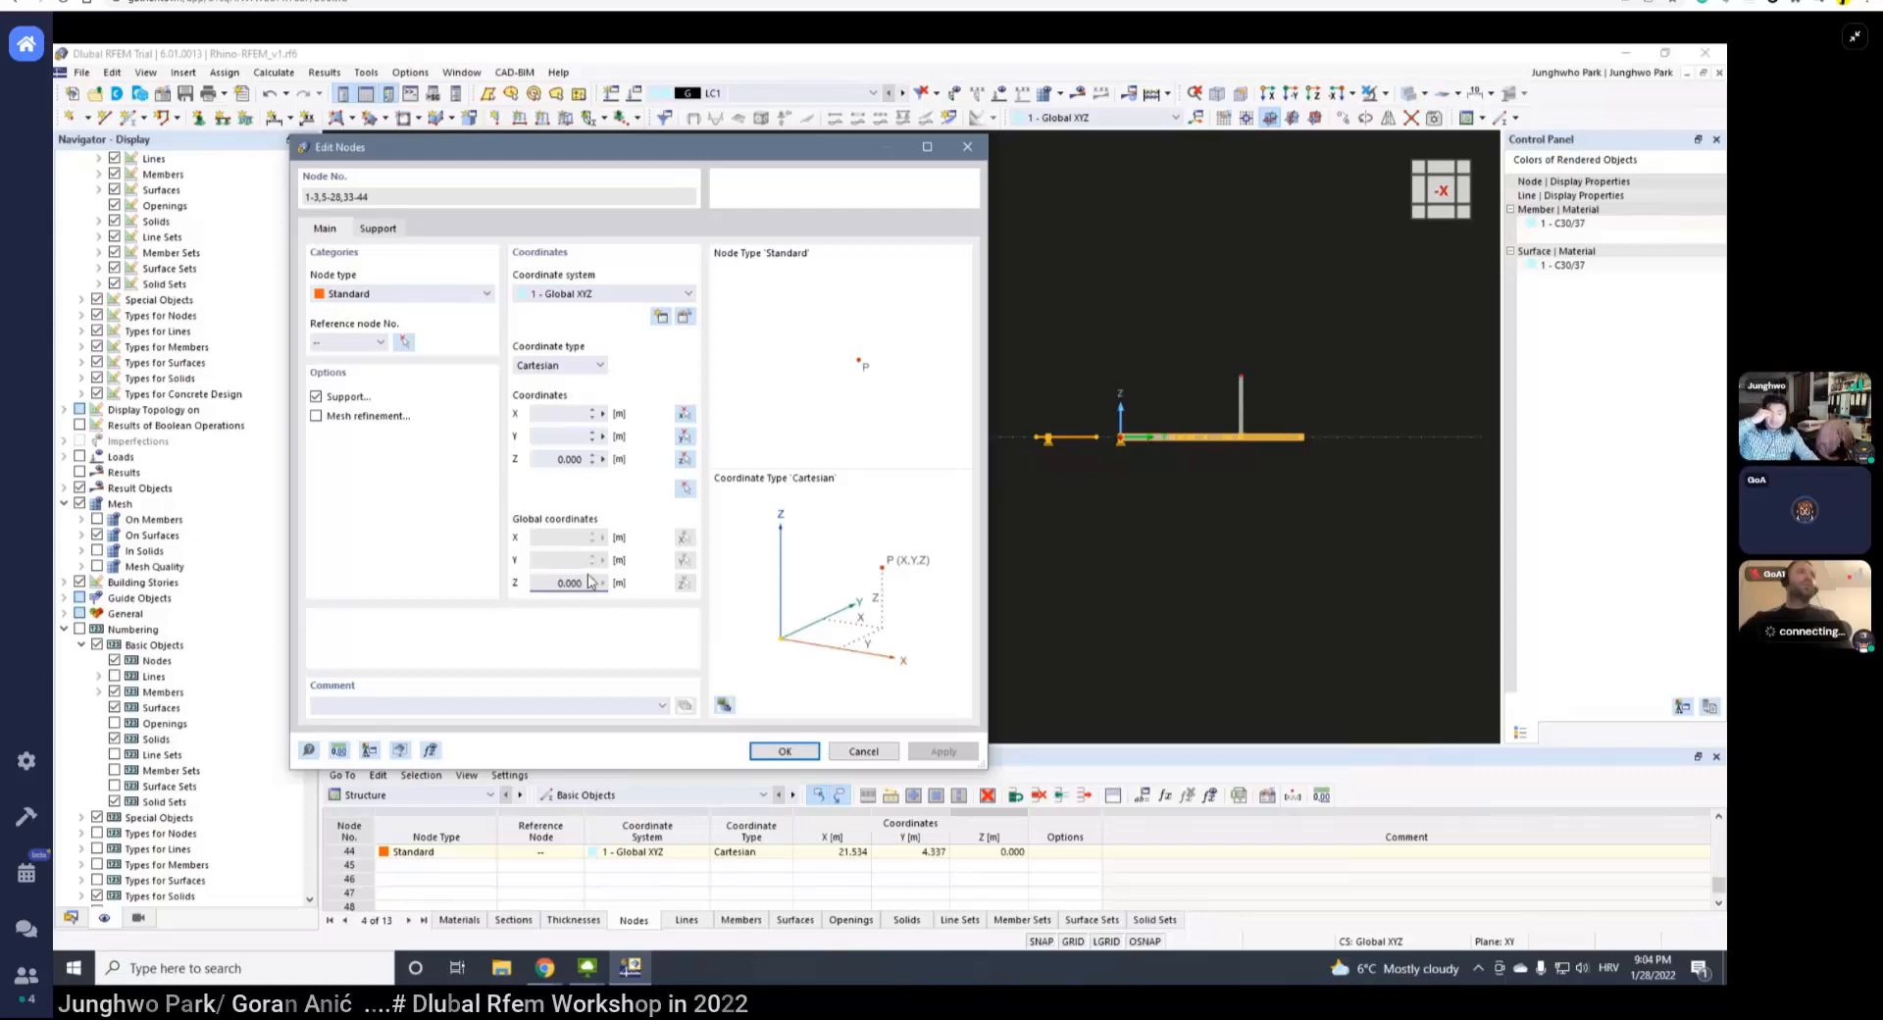
left_click(863, 752)
scroll(914, 400, "down", 1)
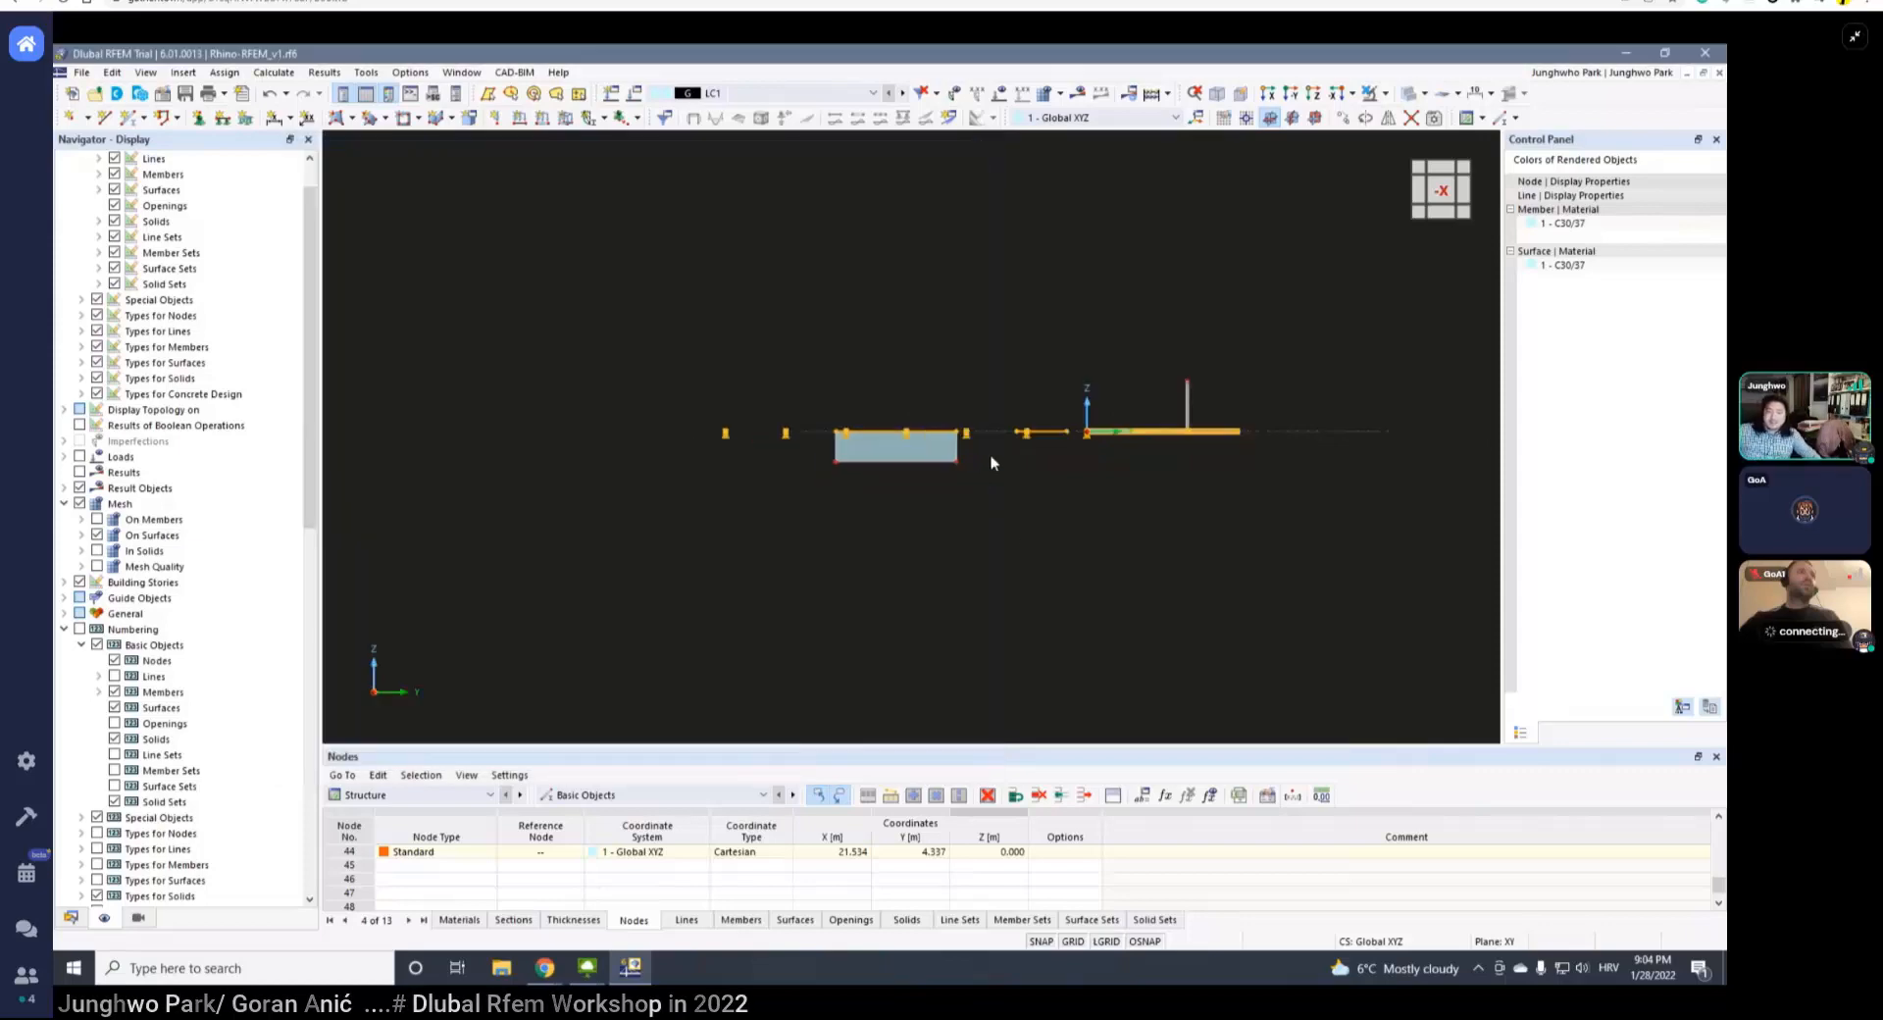
left_click(997, 472)
- Examine the whole model in 3D from several angles, including the beams, column, box, frame and the rectangular and polygon surfaces
scroll(997, 473, "down", 2)
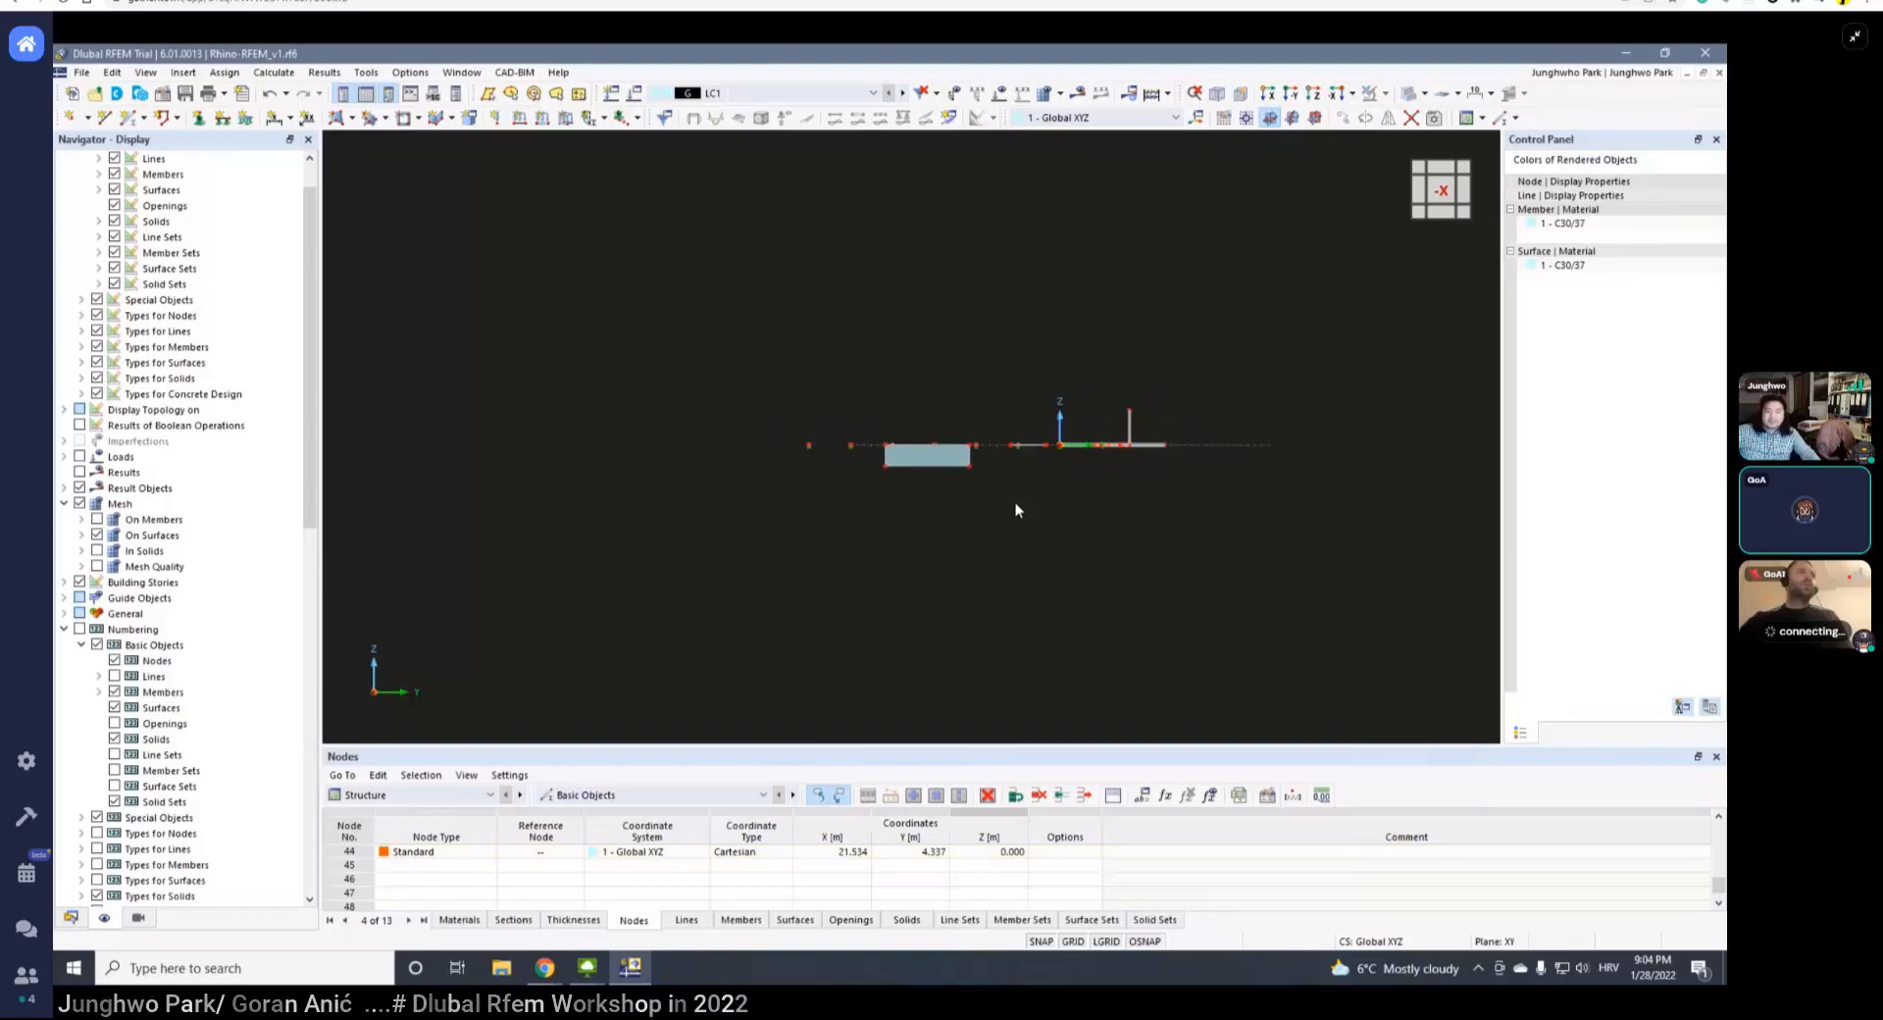
scroll(1017, 505, "up", 1)
middle_click_drag(1023, 530, 1086, 487, "ctrl")
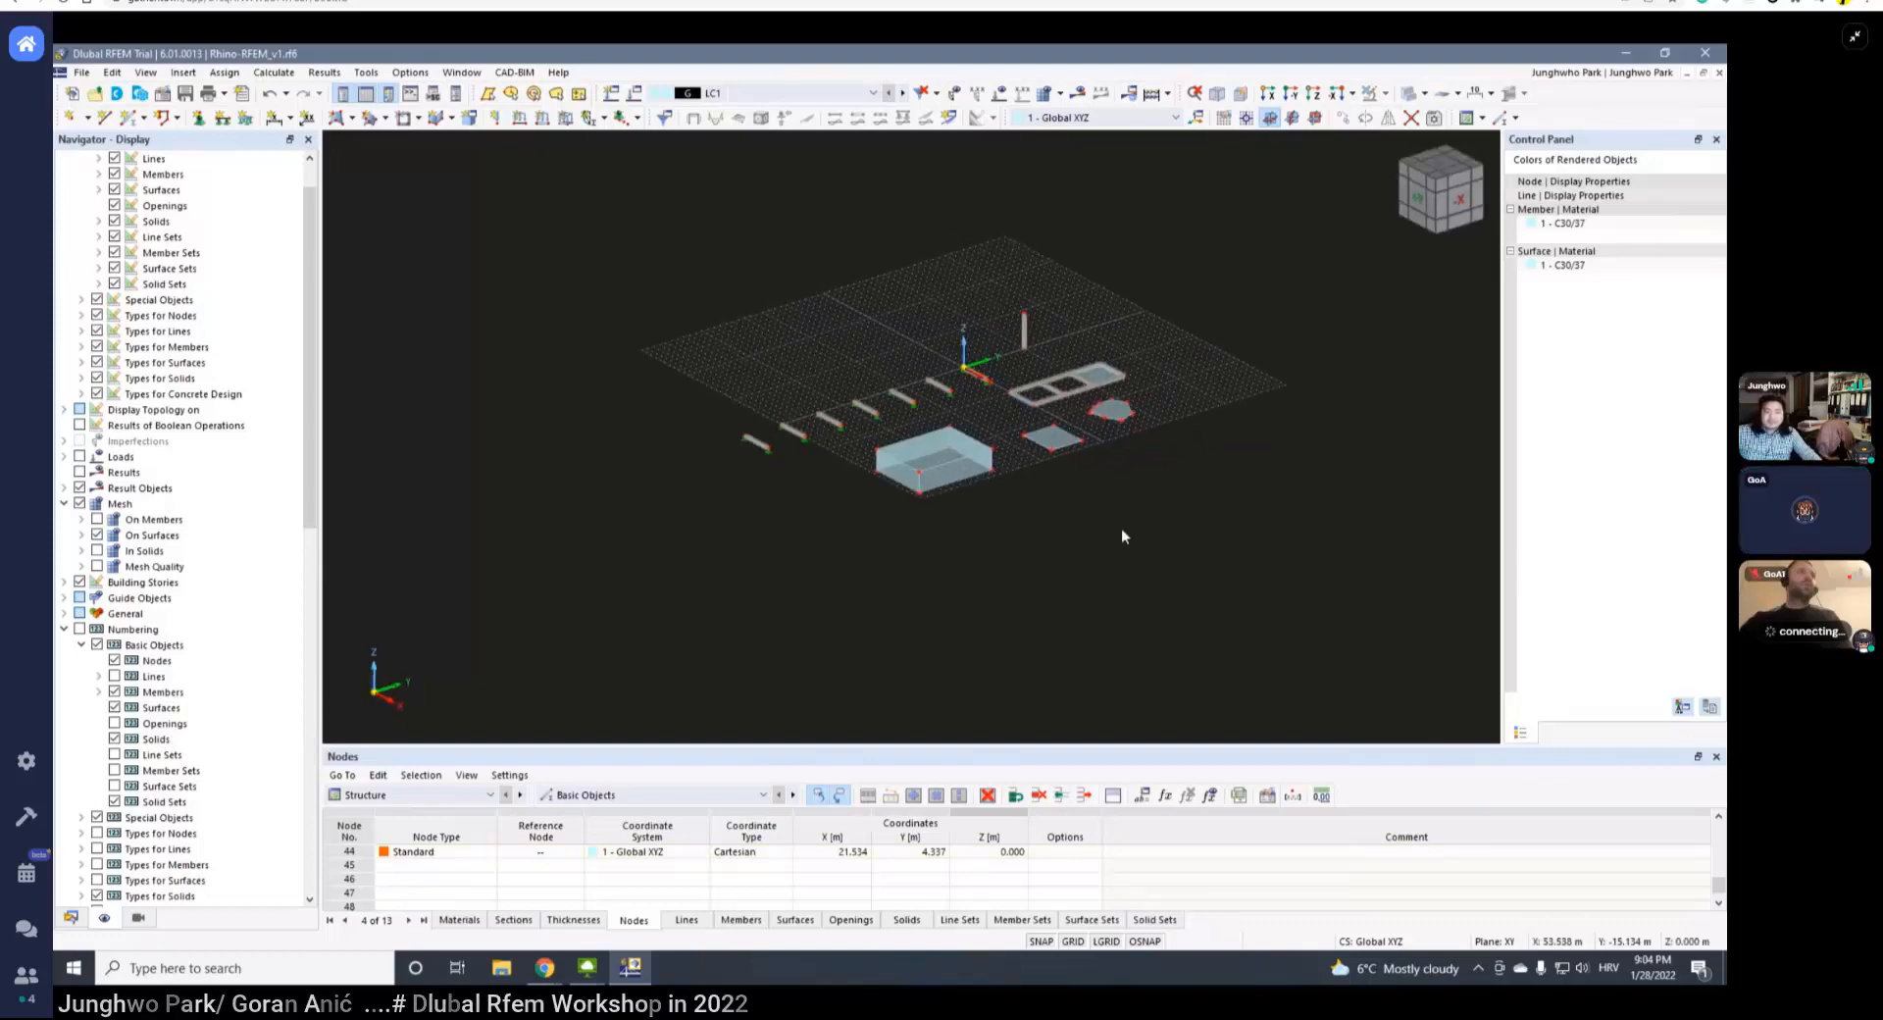
scroll(1069, 508, "up", 2)
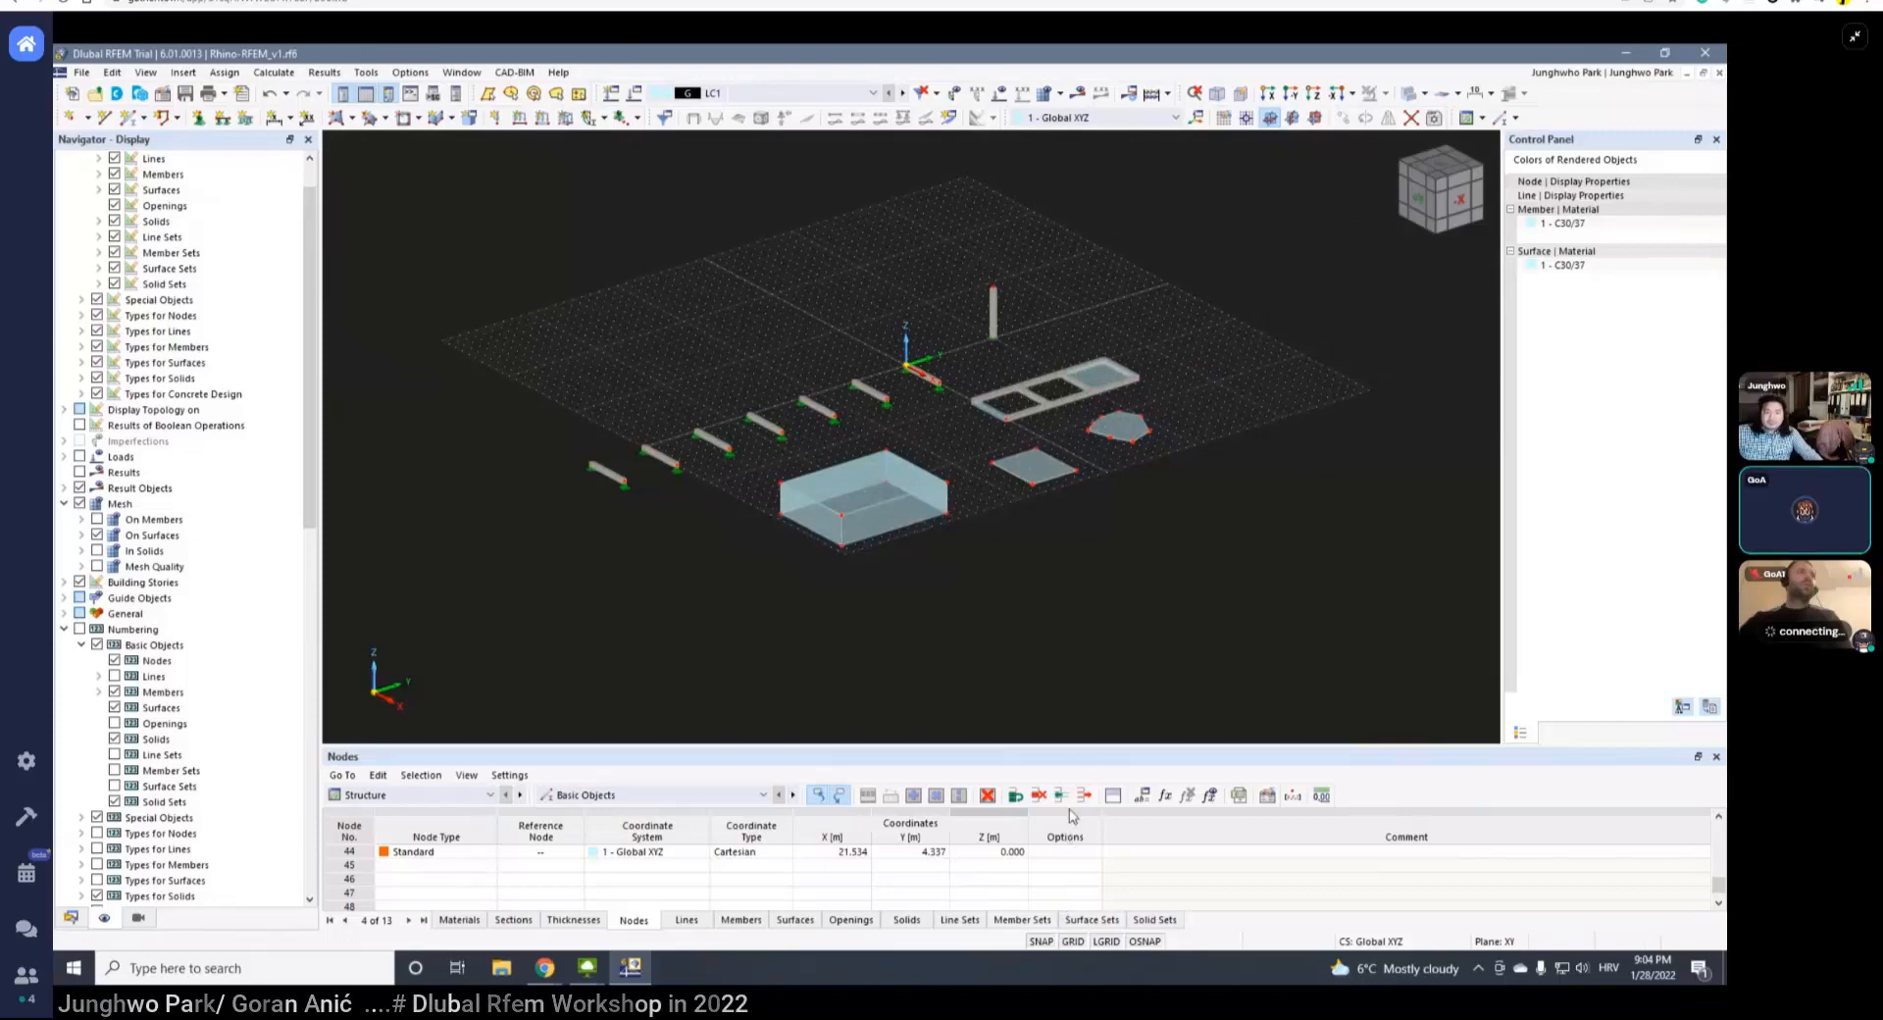
scroll(1072, 622, "down", 2)
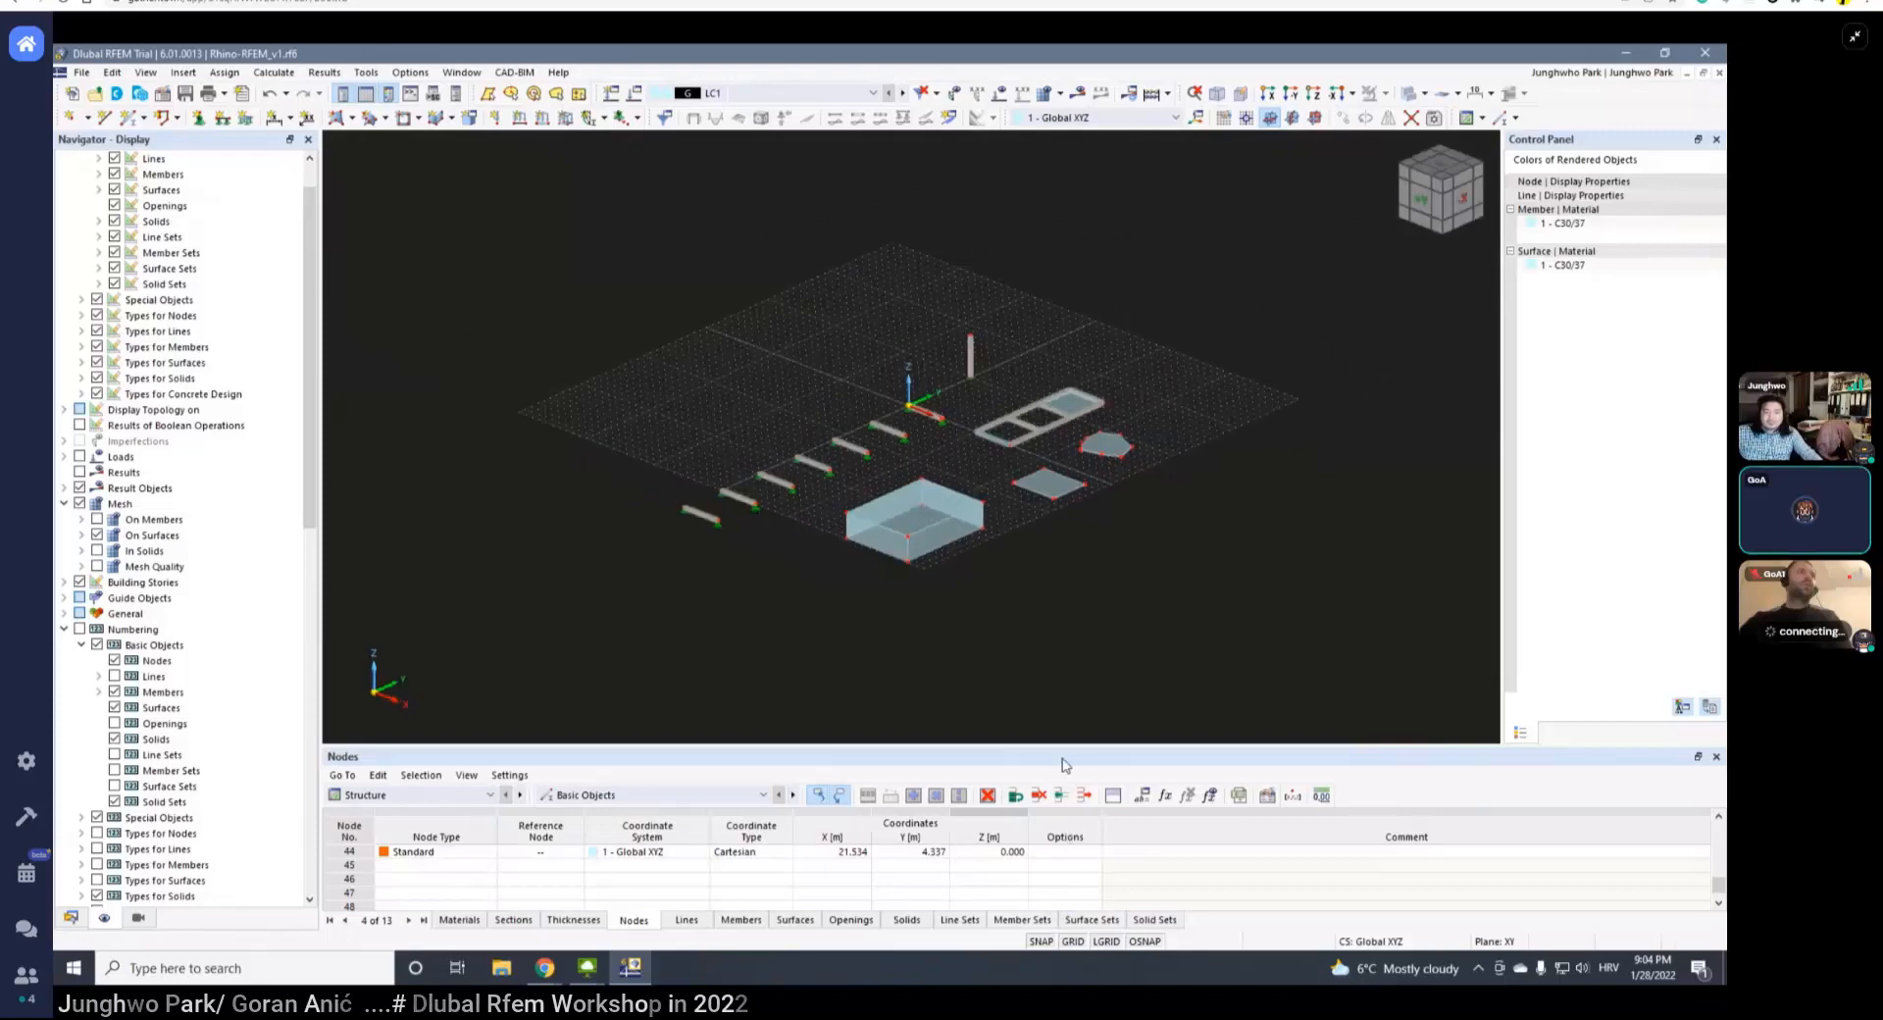
middle_click_drag(1090, 606, 1089, 545)
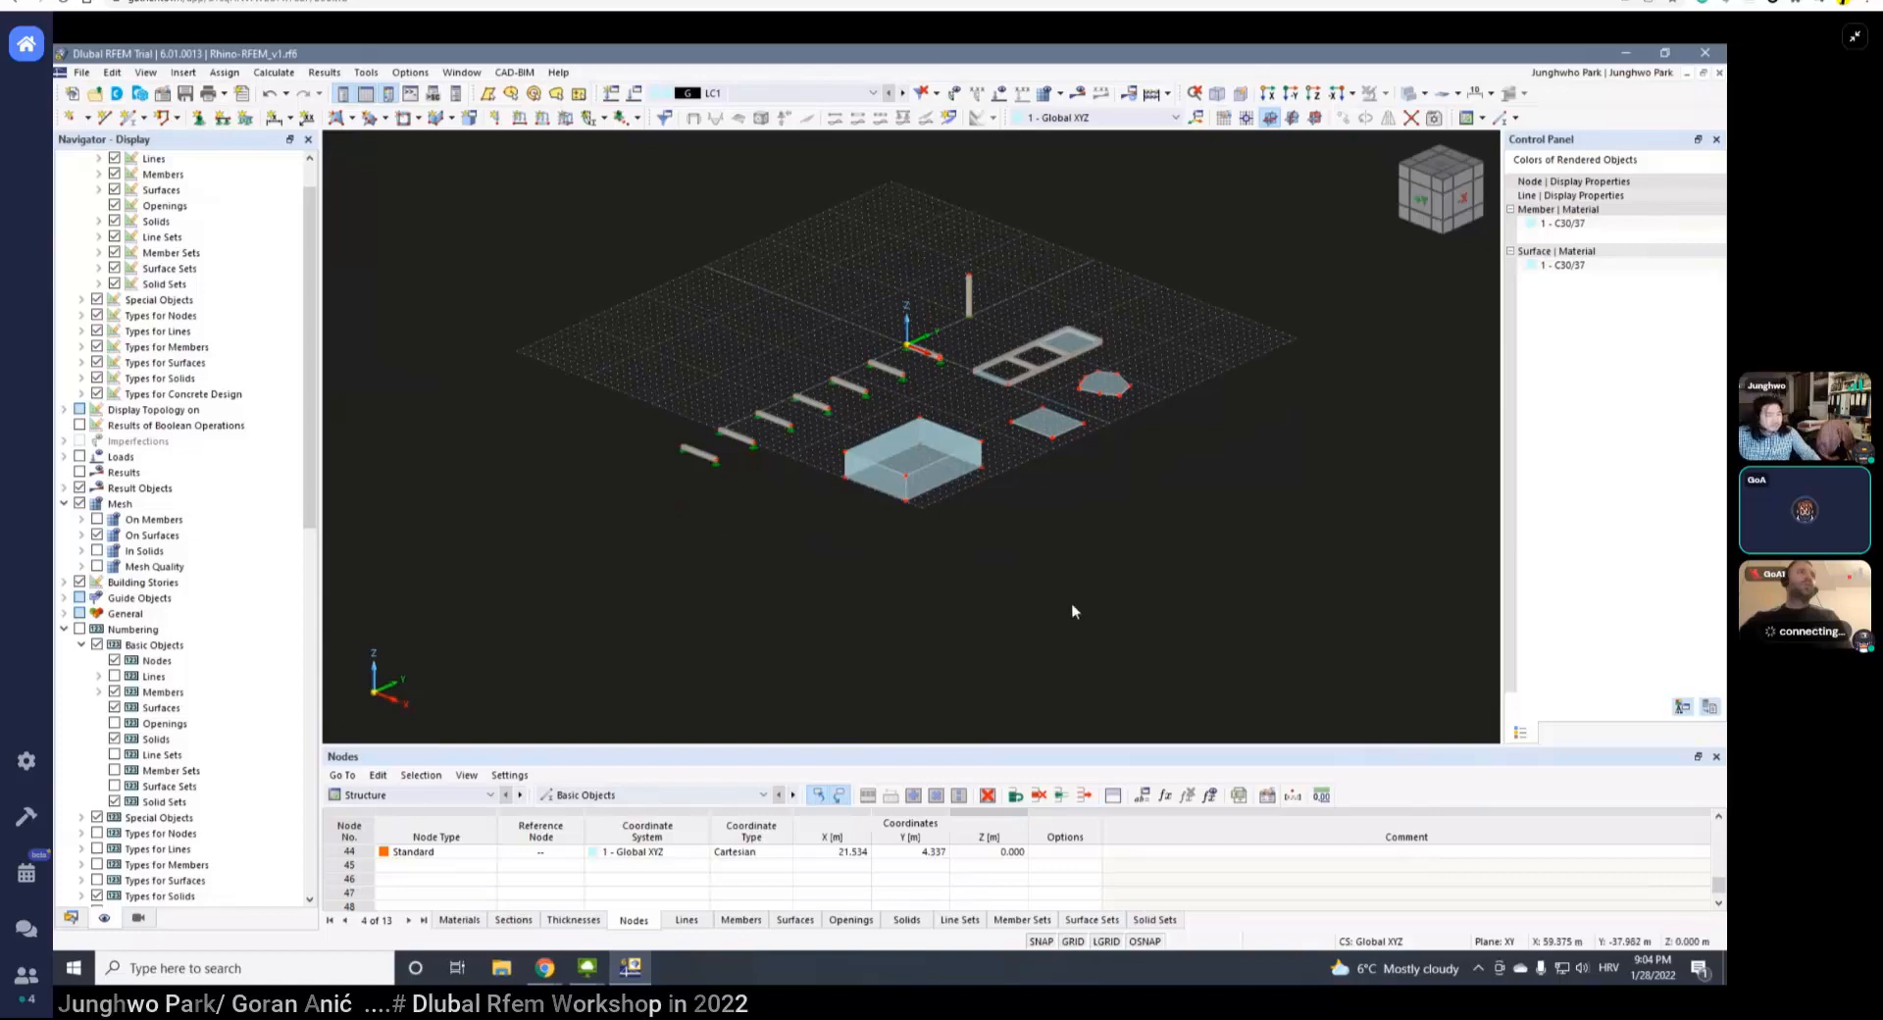
middle_click_drag(1111, 535, 980, 524, "ctrl")
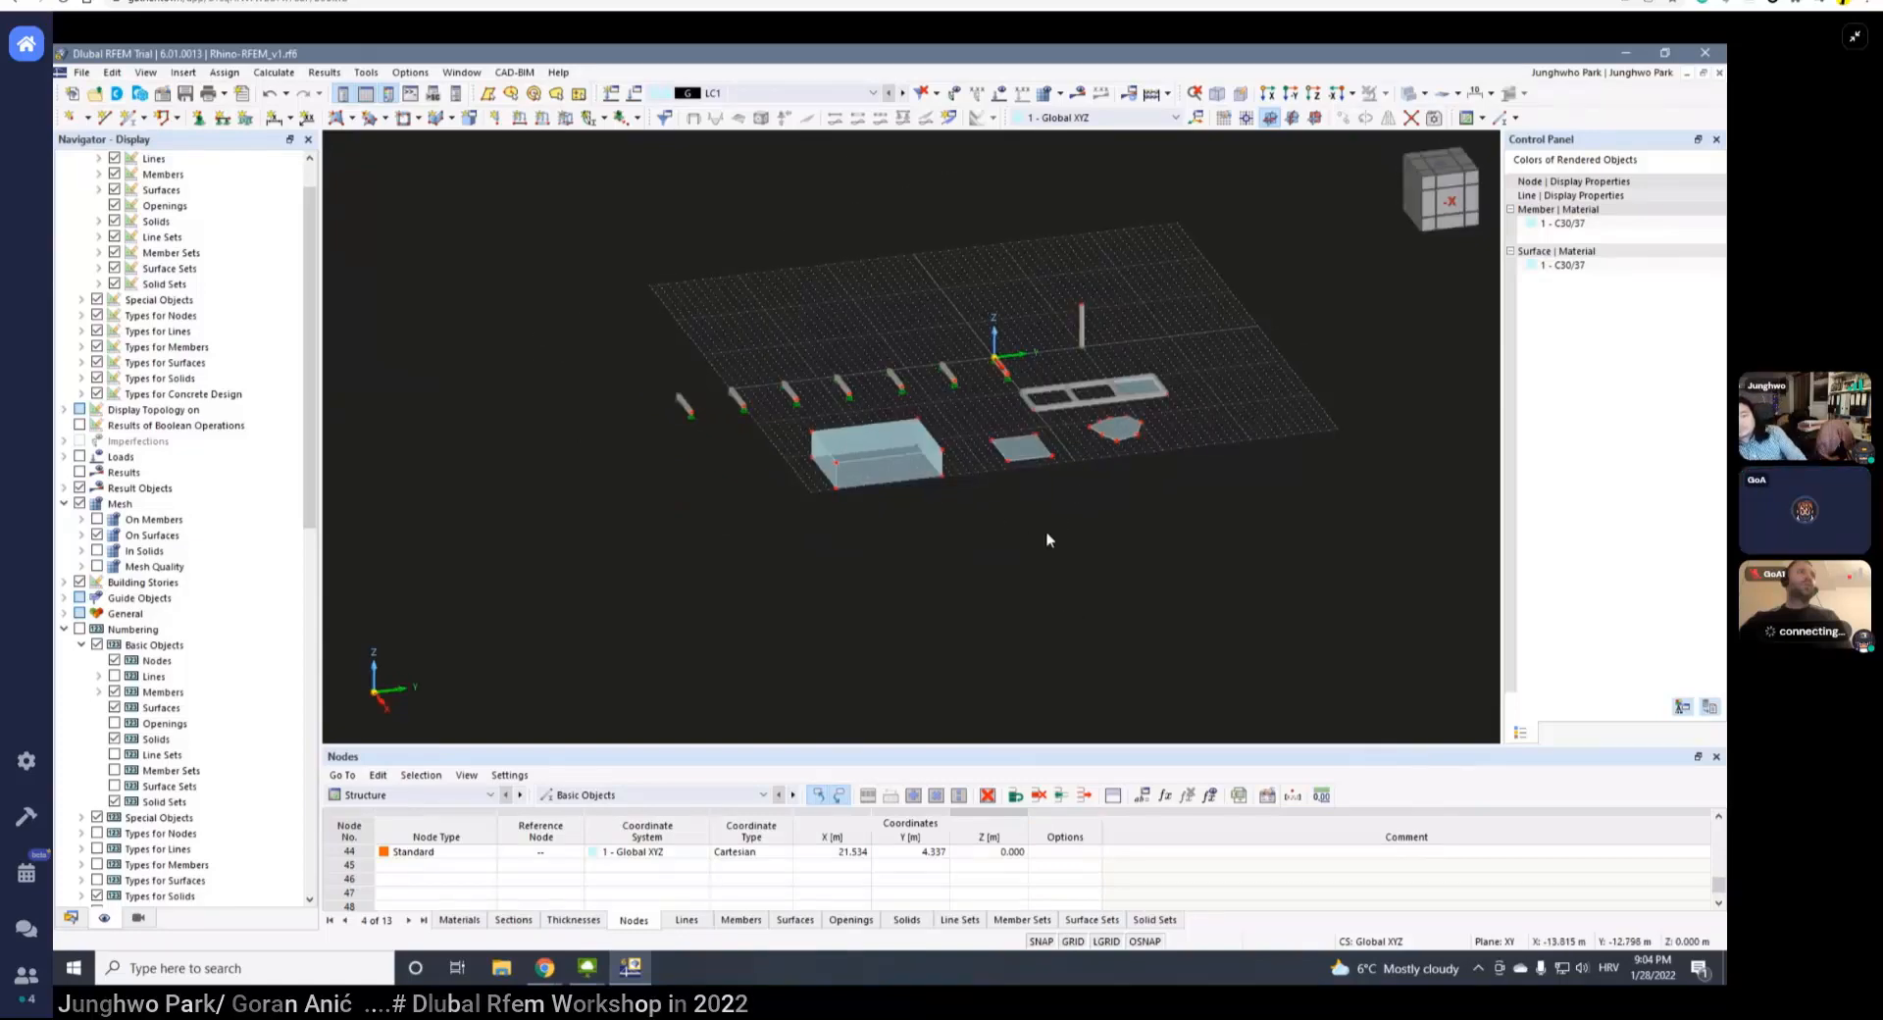
middle_click_drag(962, 388, 1002, 423, "ctrl")
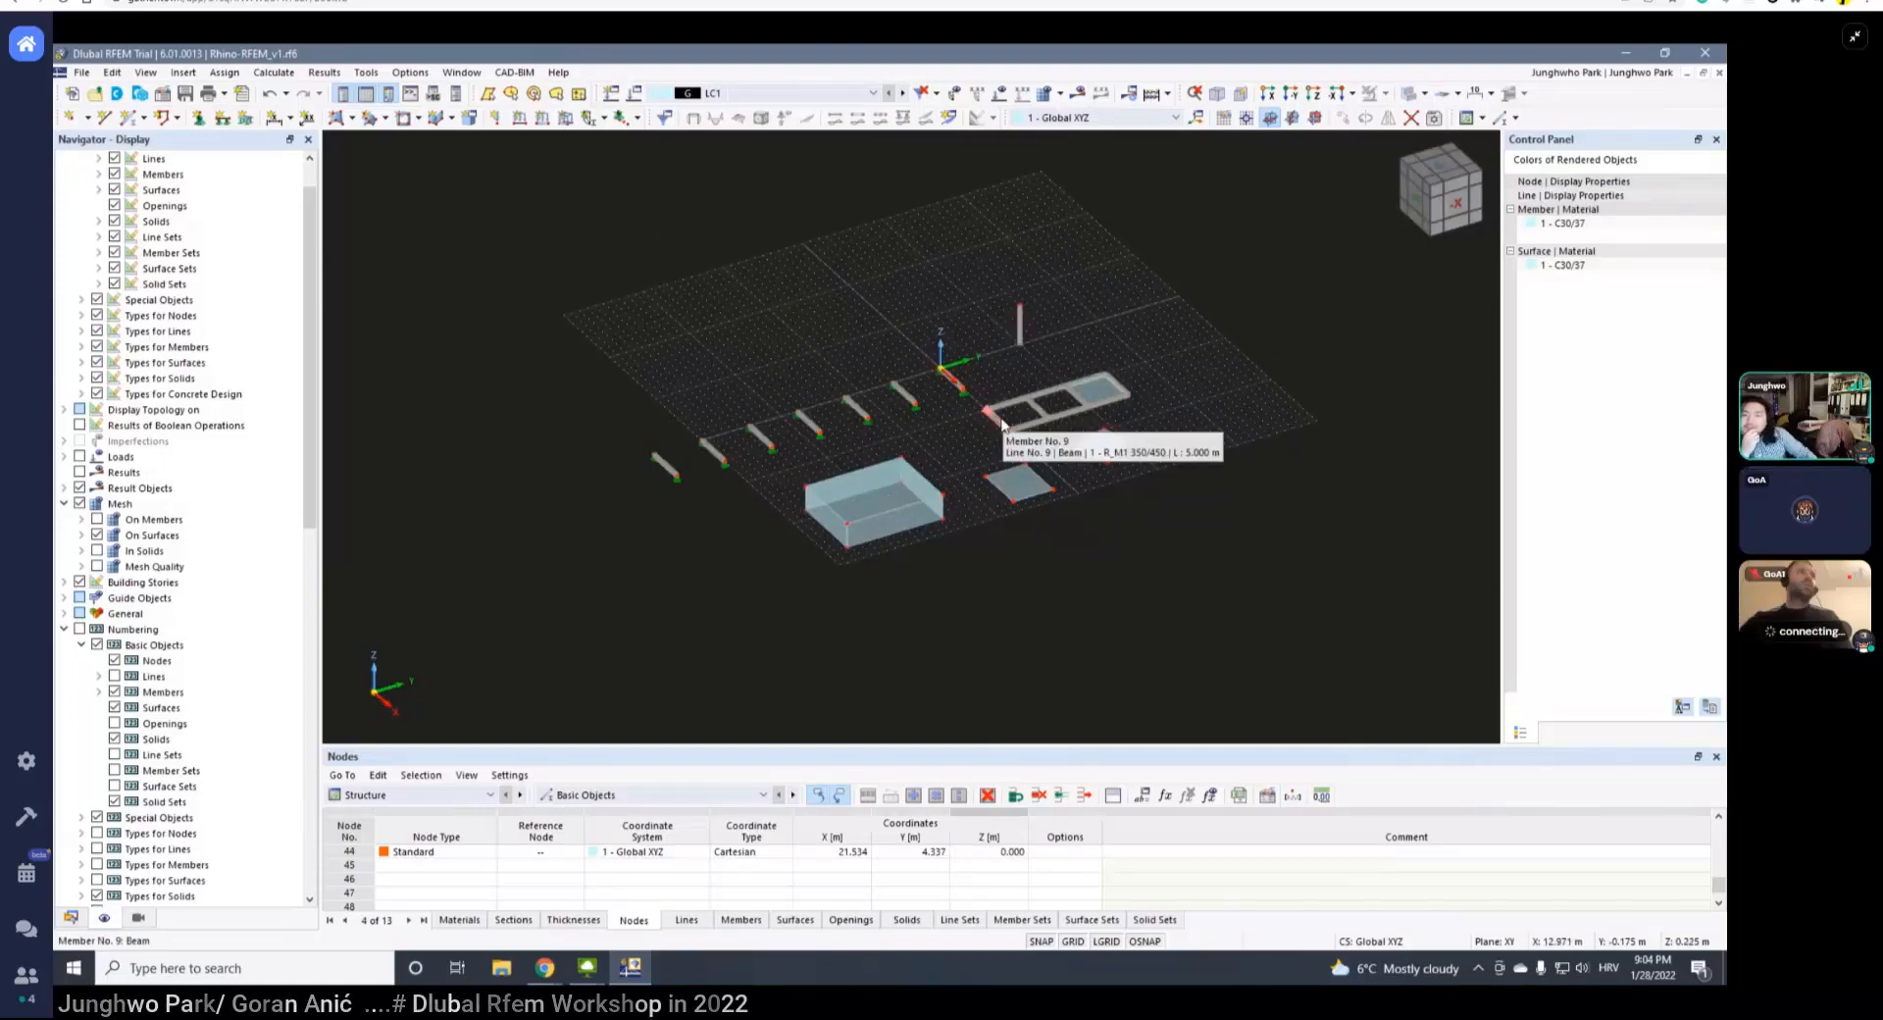
scroll(975, 479, "up", 5)
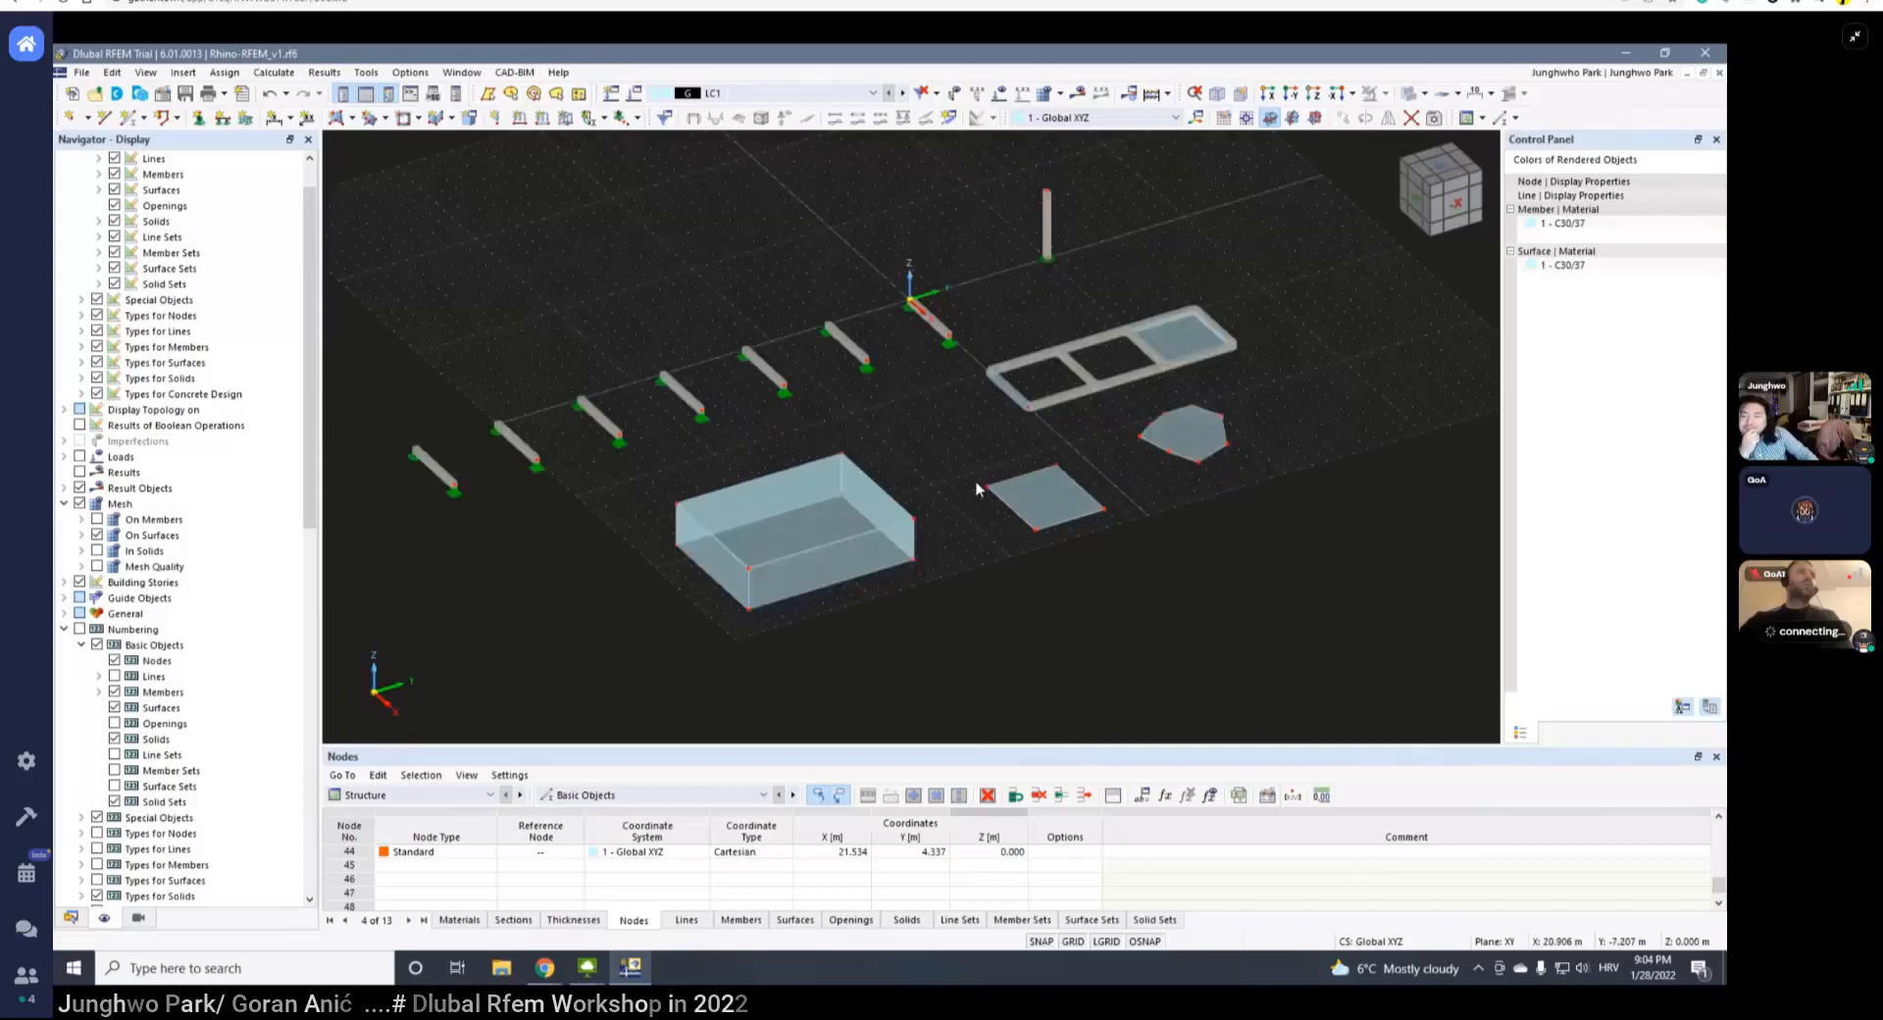
middle_click_drag(472, 207, 690, 293, "ctrl")
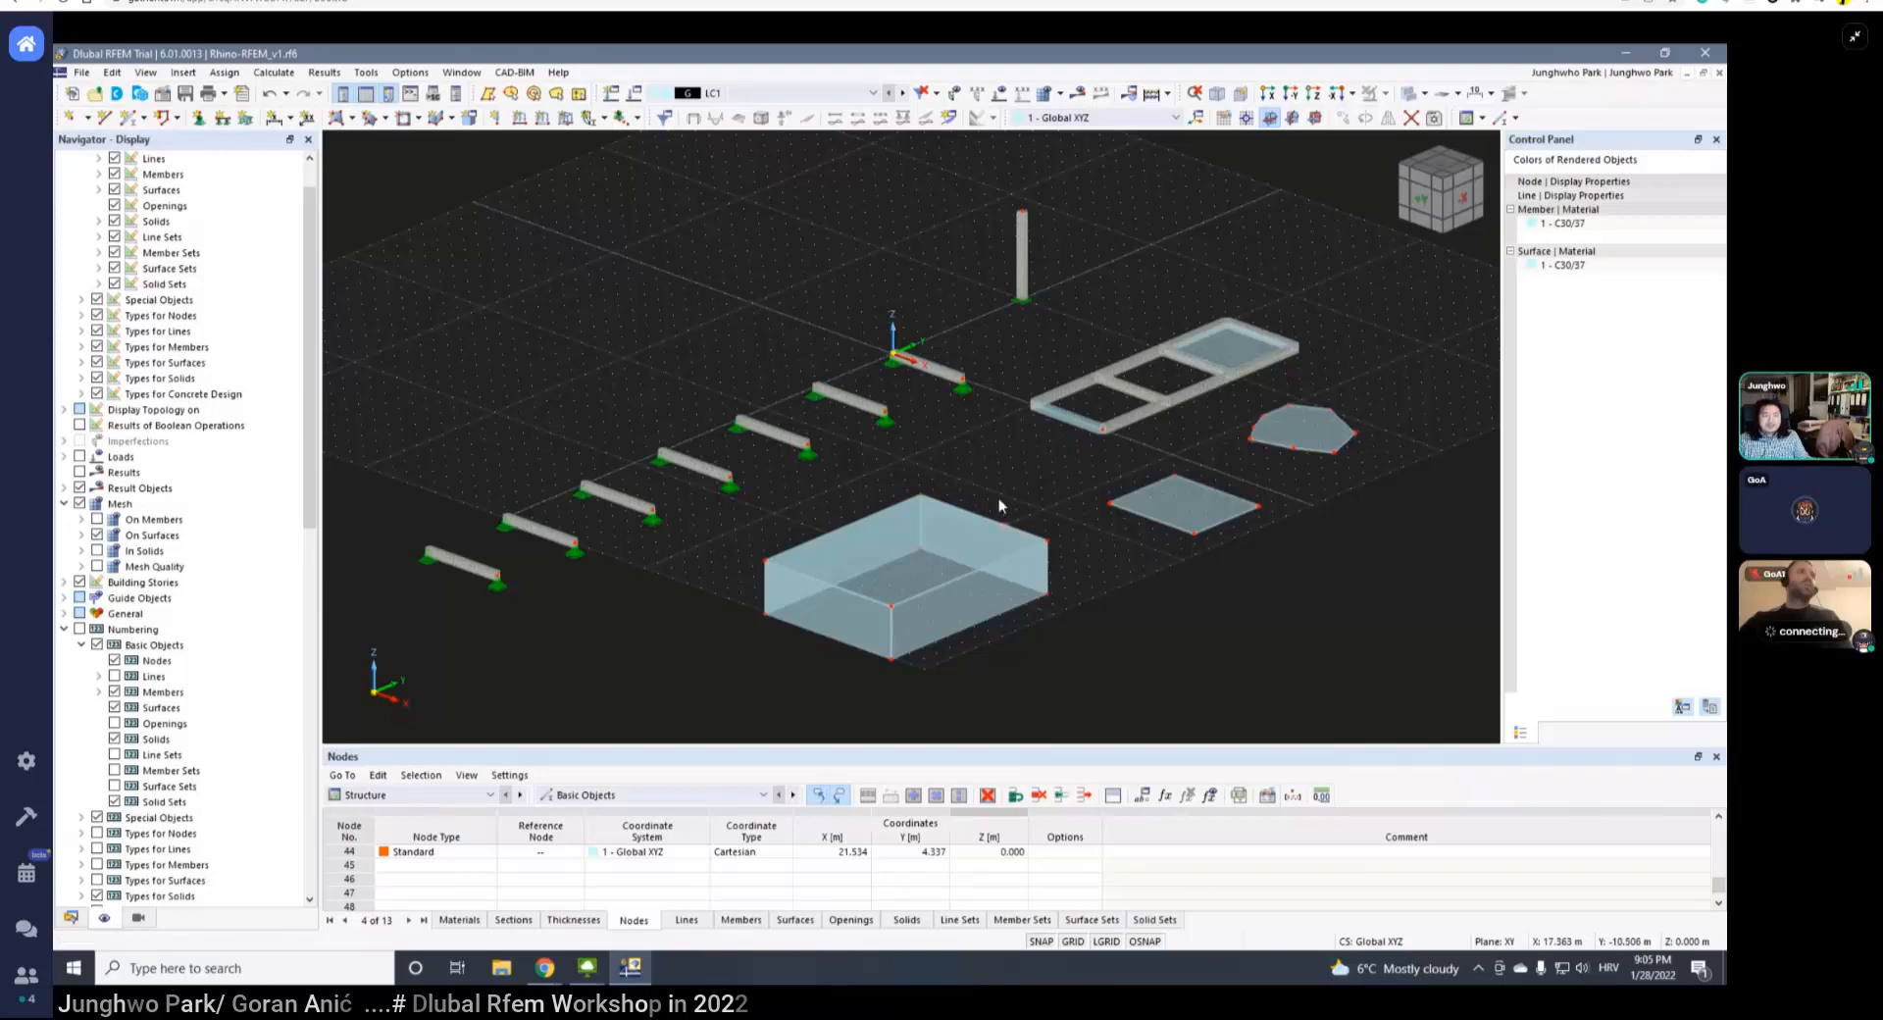
scroll(1000, 505, "down", 2)
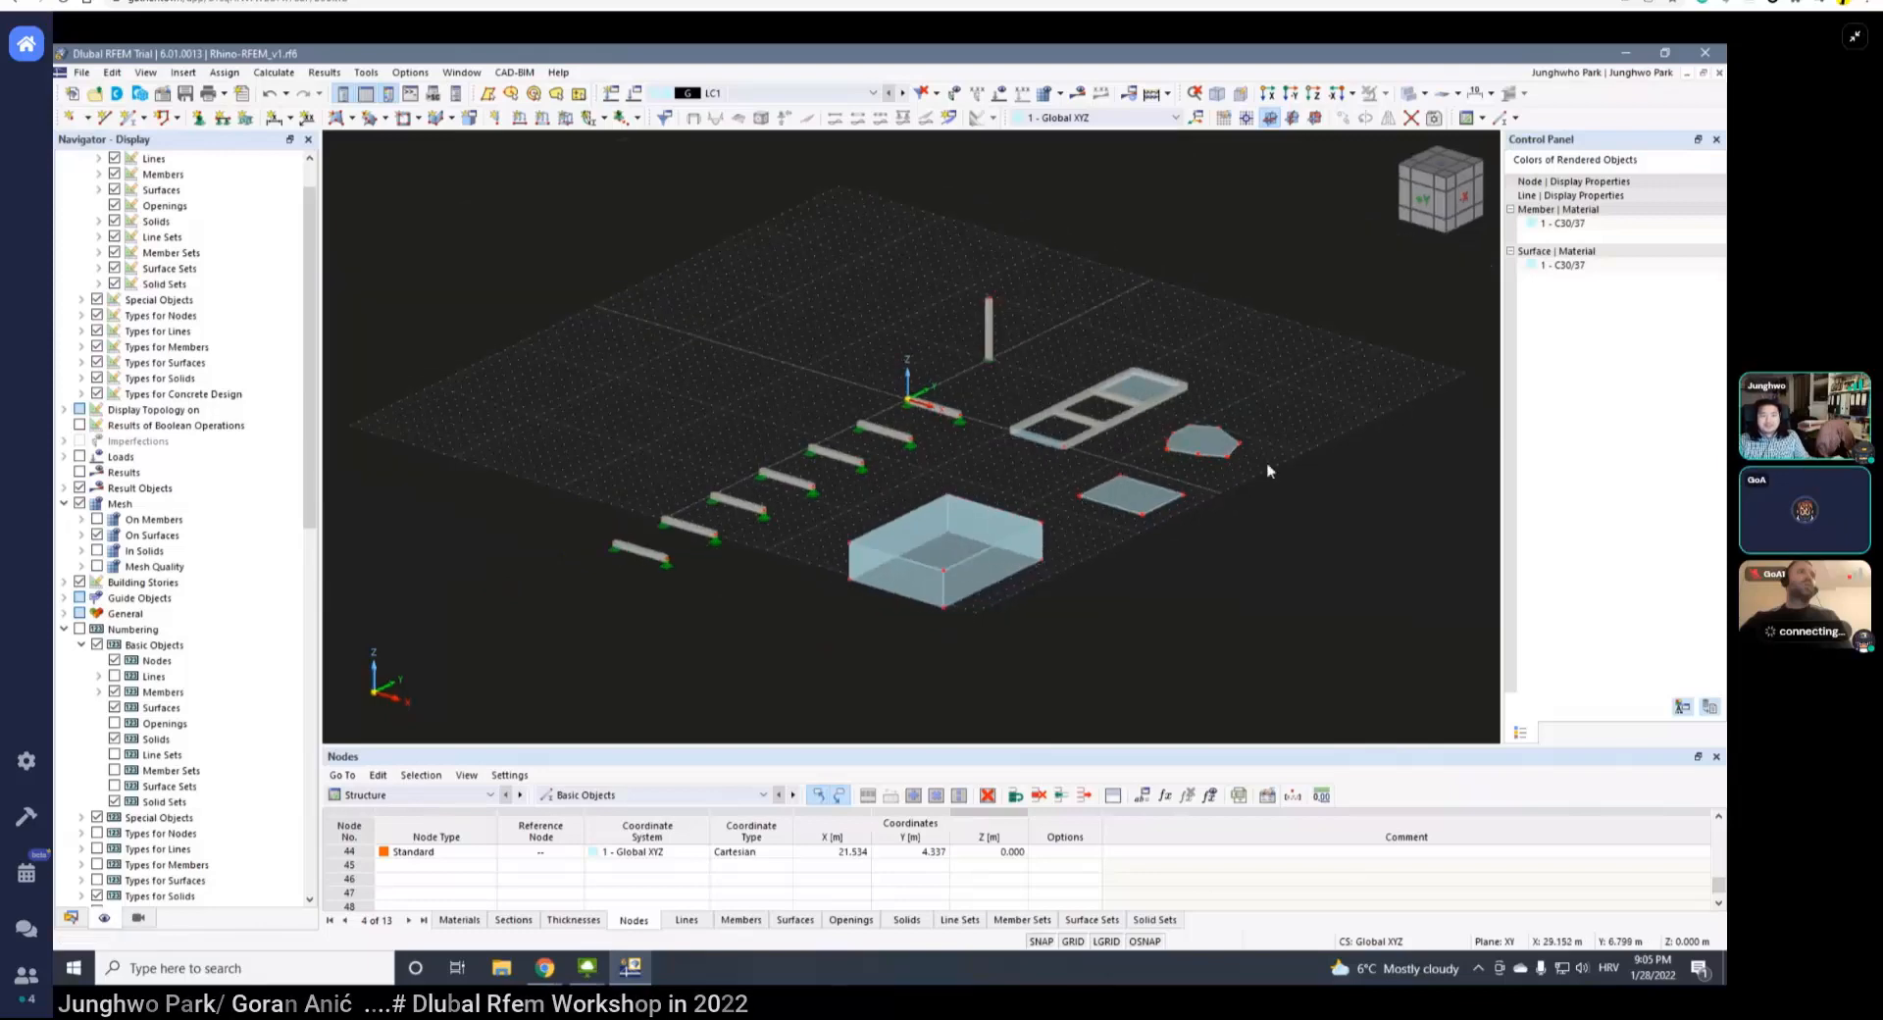